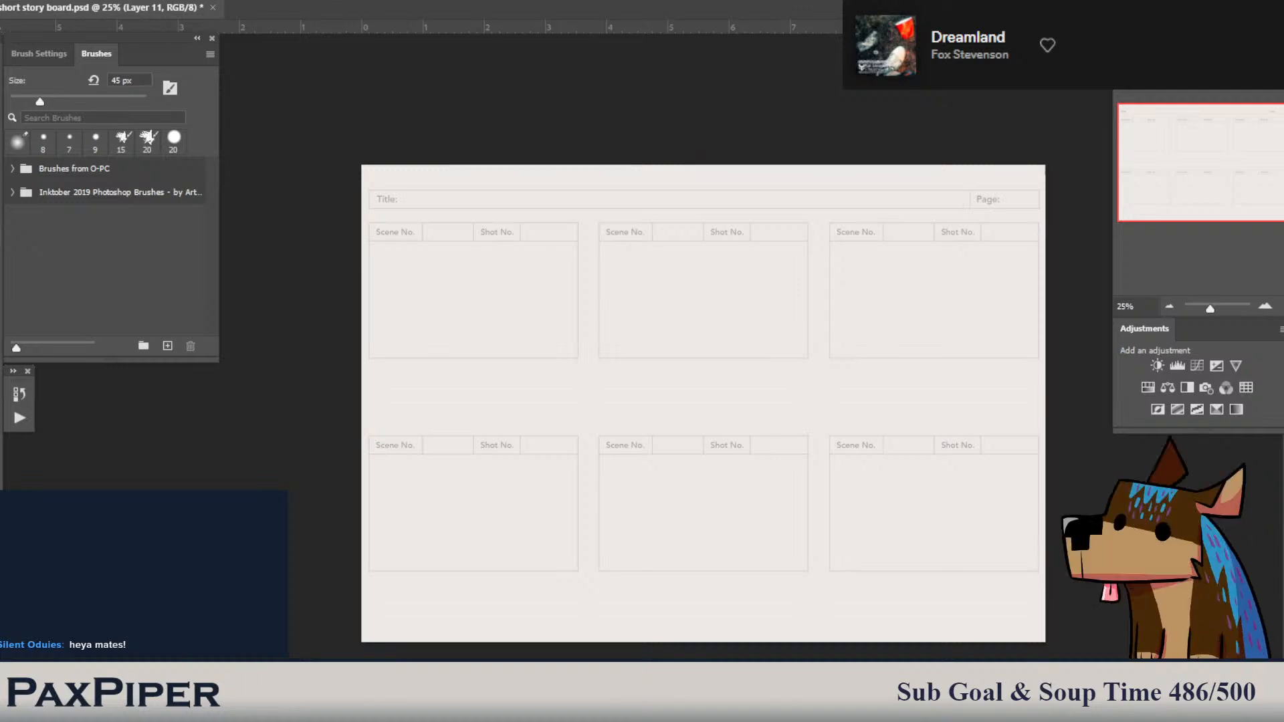
- Filter the brush presets by "<" and choose the Classic Ballpoint Pen brush from the Inktober 2019 set
left_click(725, 516)
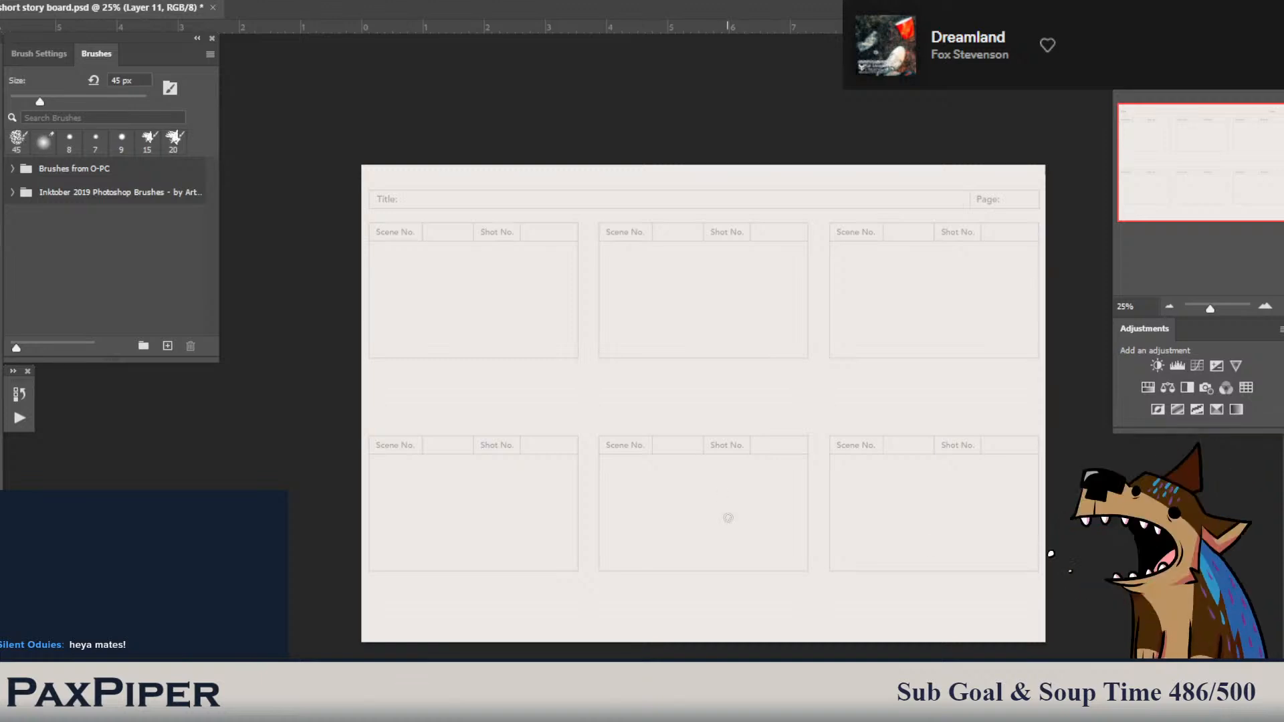
left_click(50, 121)
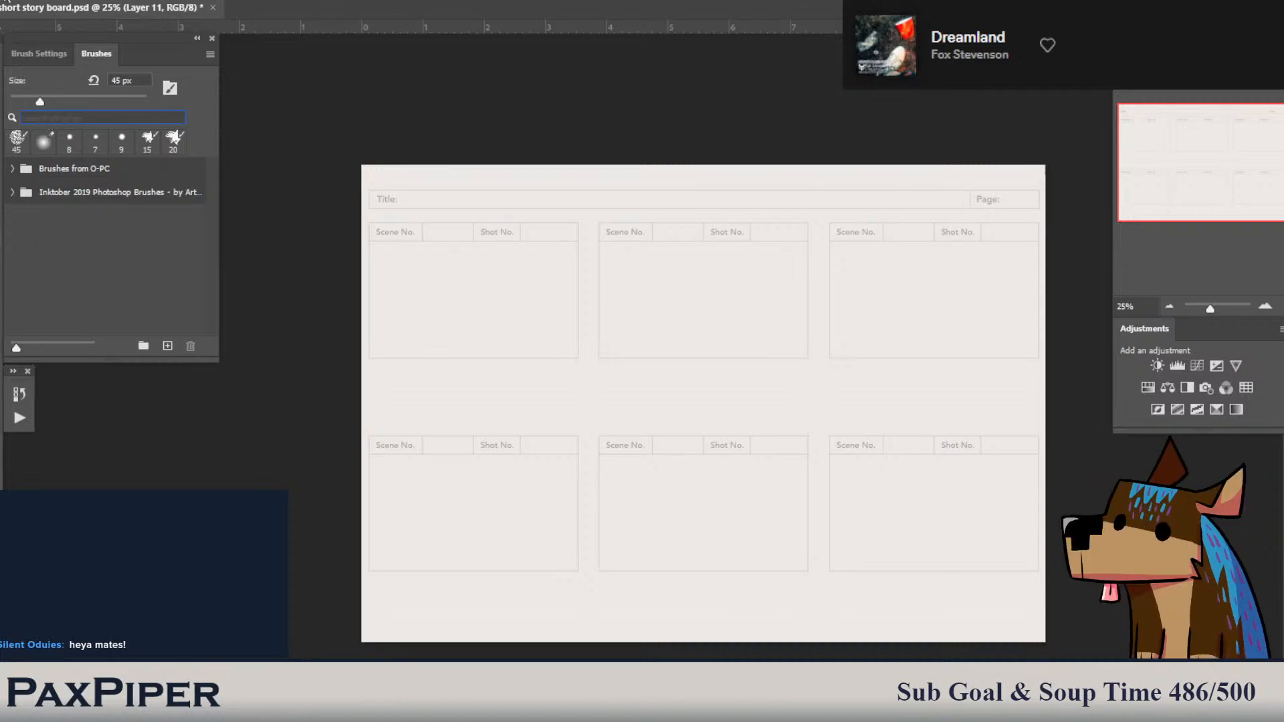
type("<")
scroll(127, 268, "down", 5)
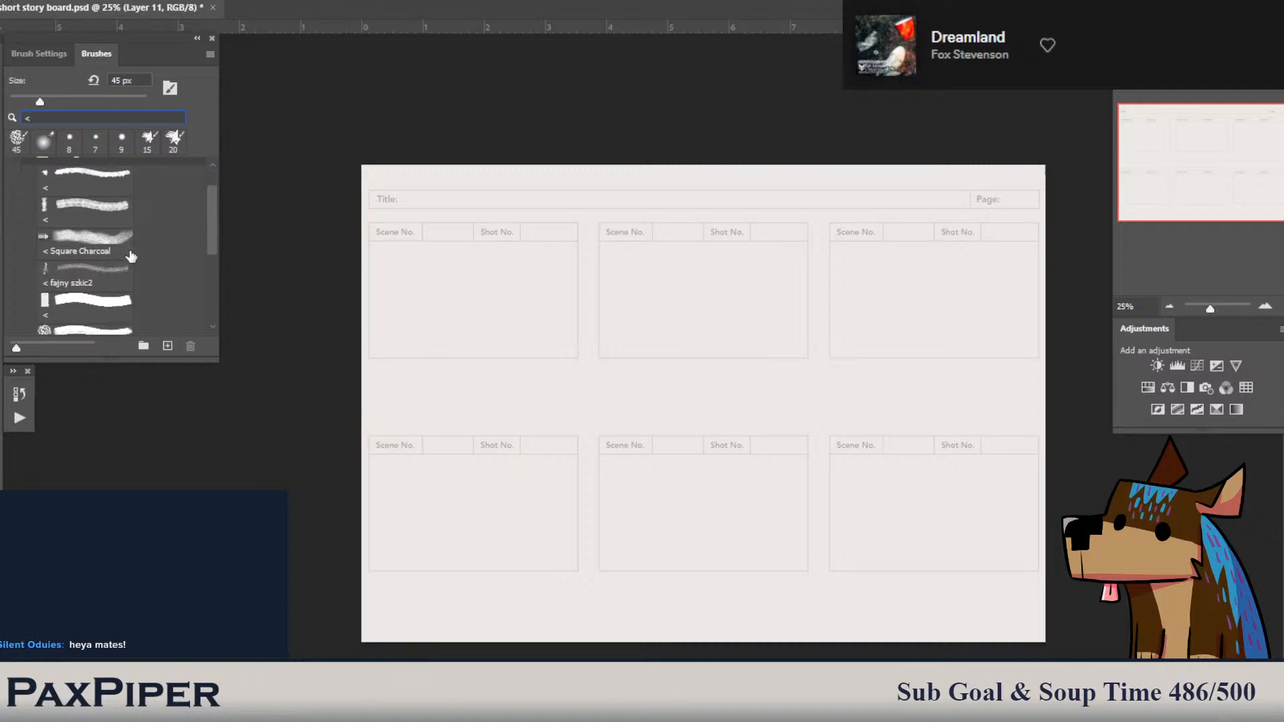
scroll(125, 272, "down", 3)
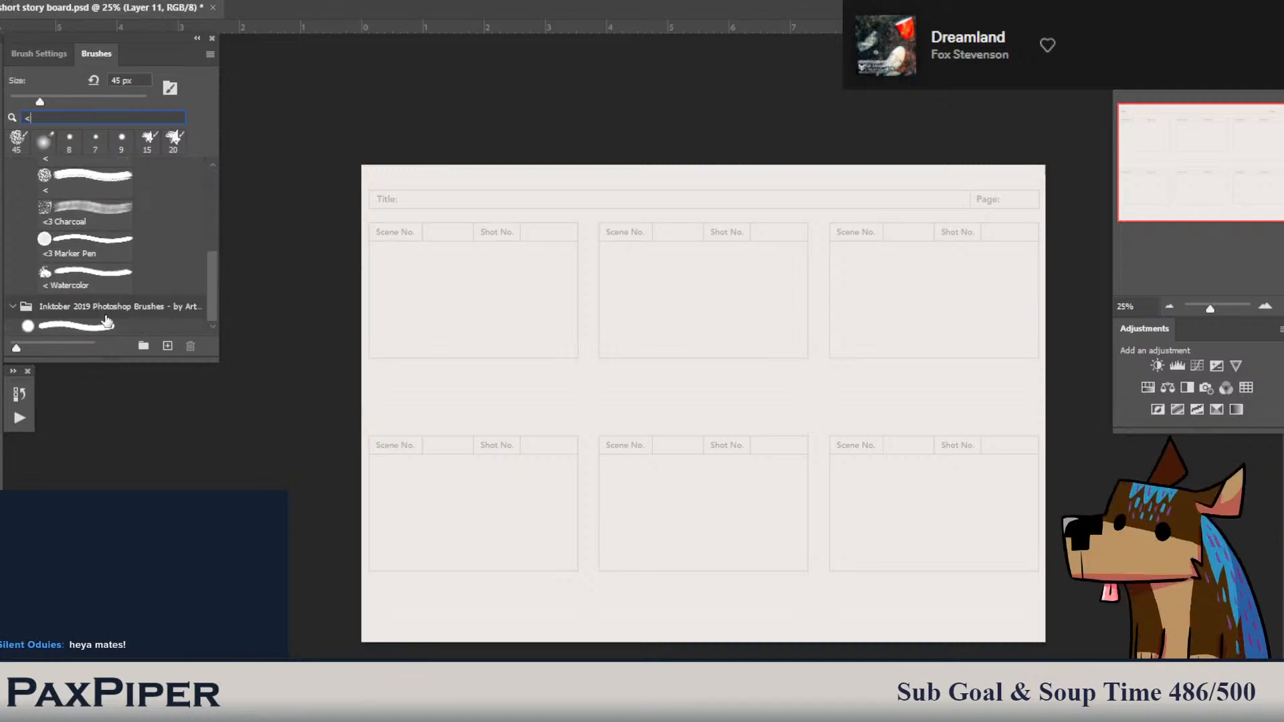
left_click(94, 320)
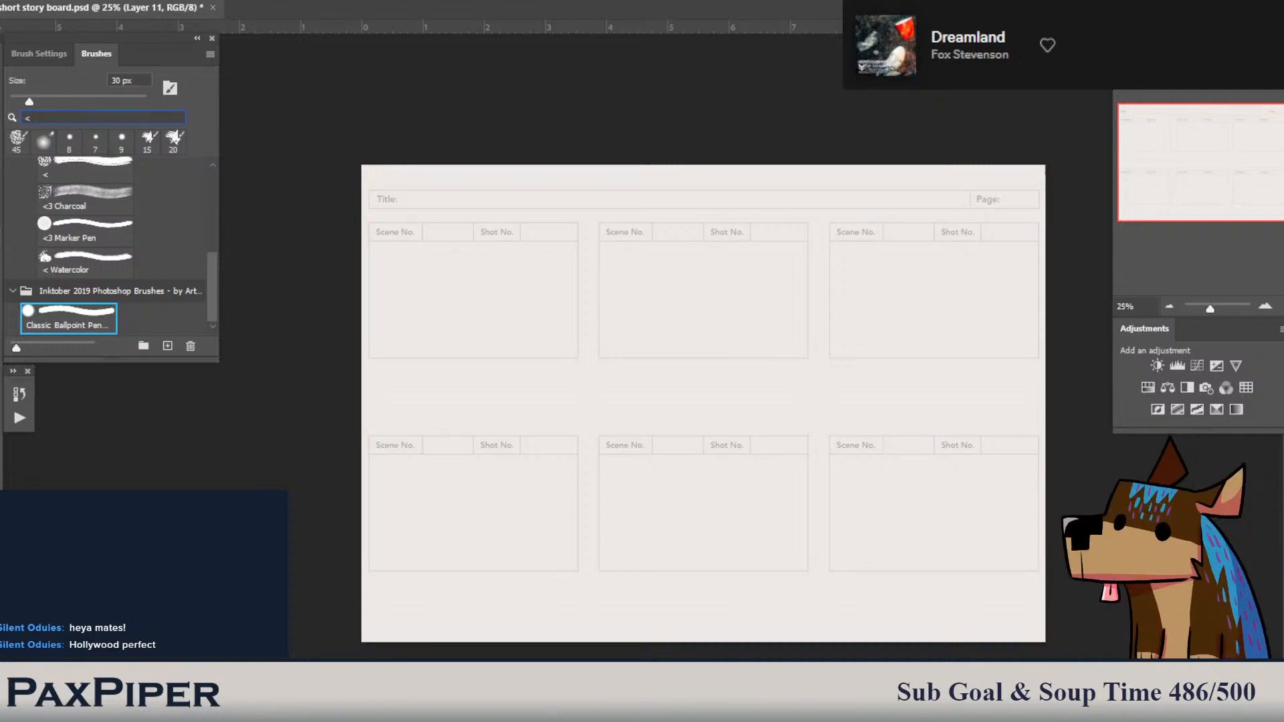
- Paste the two-figure sketch into the first storyboard frame and reduce the brush size to 15 px
key("ctrl+v")
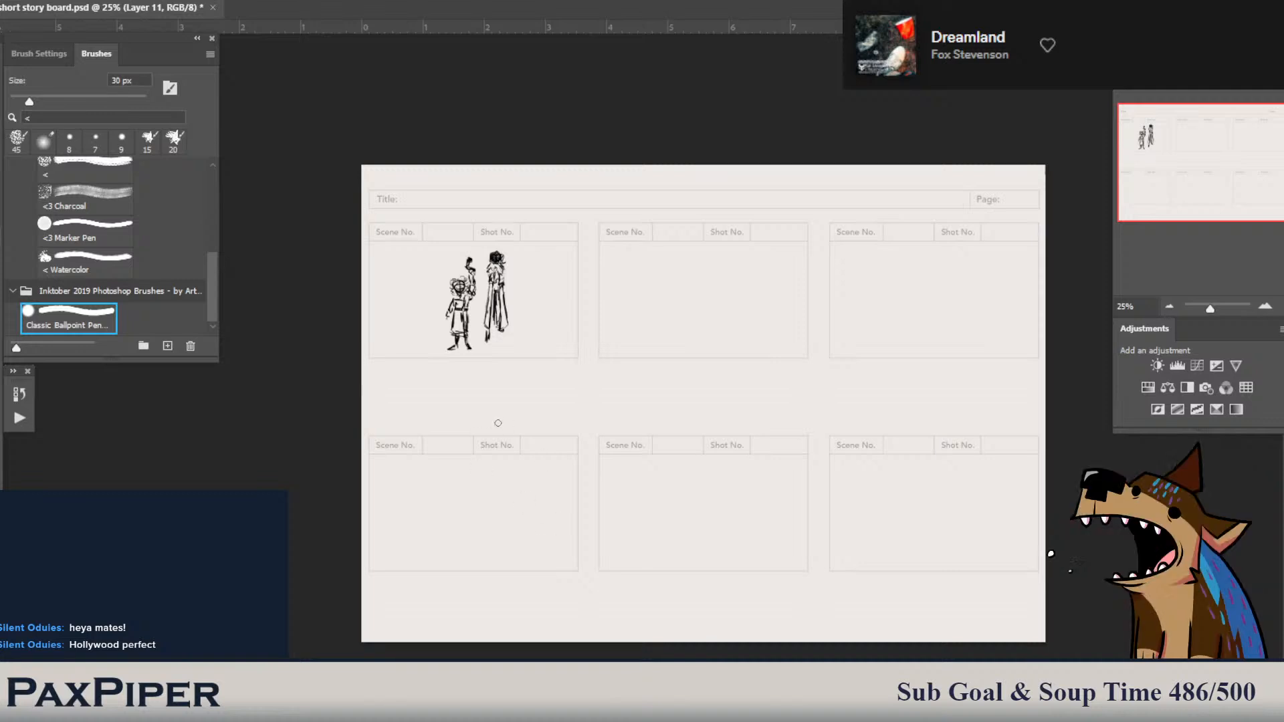
key("bracketleft")
key("bracketleft")
key("bracketleft")
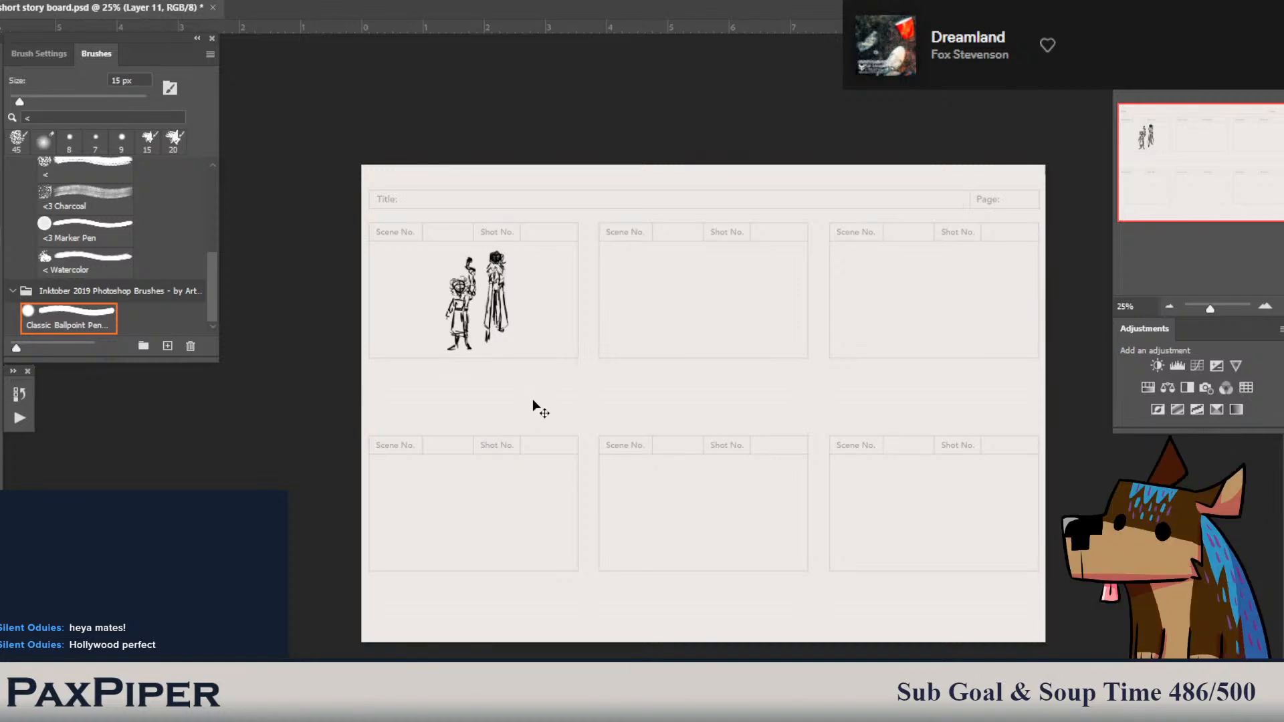
- Erase the taller cloaked figure from the first storyboard frame, keeping the figure with the raised arm
key("ctrl+equal")
left_click_drag(525, 321, 594, 356)
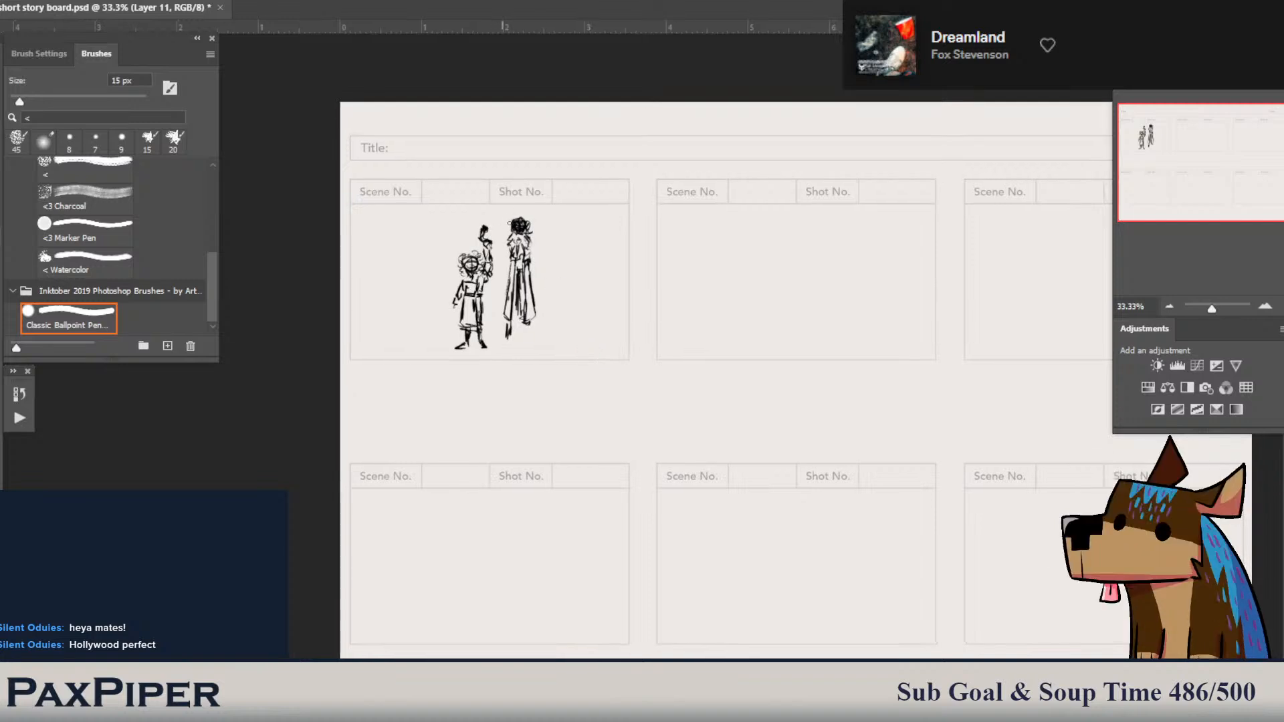
key("e")
mouse_move(503, 229)
left_mouse_down()
mouse_move(511, 221)
mouse_move(508, 334)
mouse_move(528, 295)
mouse_move(523, 348)
mouse_move(544, 310)
mouse_move(520, 331)
left_mouse_up()
- Lasso the remaining figure, scale it down slightly and shift it a little to the right within the first frame
key("l")
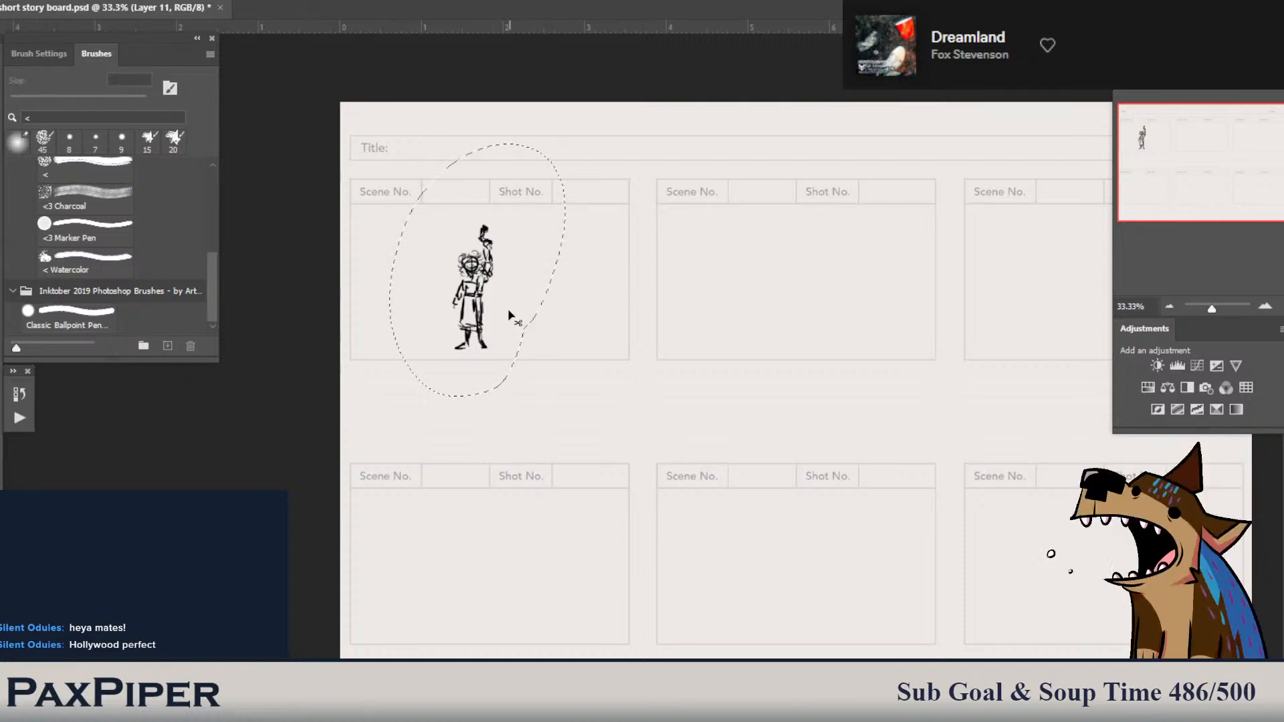
key("ctrl+t")
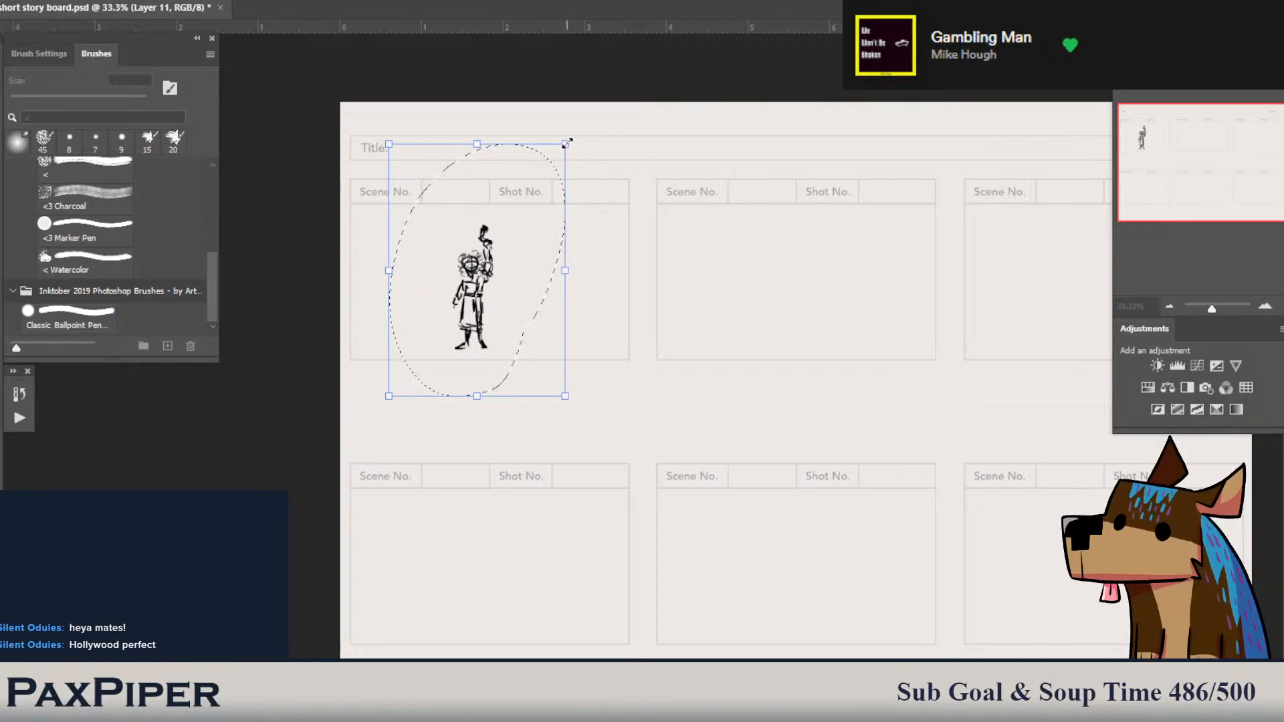
left_click_drag(566, 141, 547, 169)
mouse_move(547, 284)
left_mouse_down()
mouse_move(519, 284)
mouse_move(543, 284)
left_mouse_up()
mouse_move(482, 315)
left_mouse_down()
mouse_move(517, 299)
mouse_move(499, 313)
left_mouse_up()
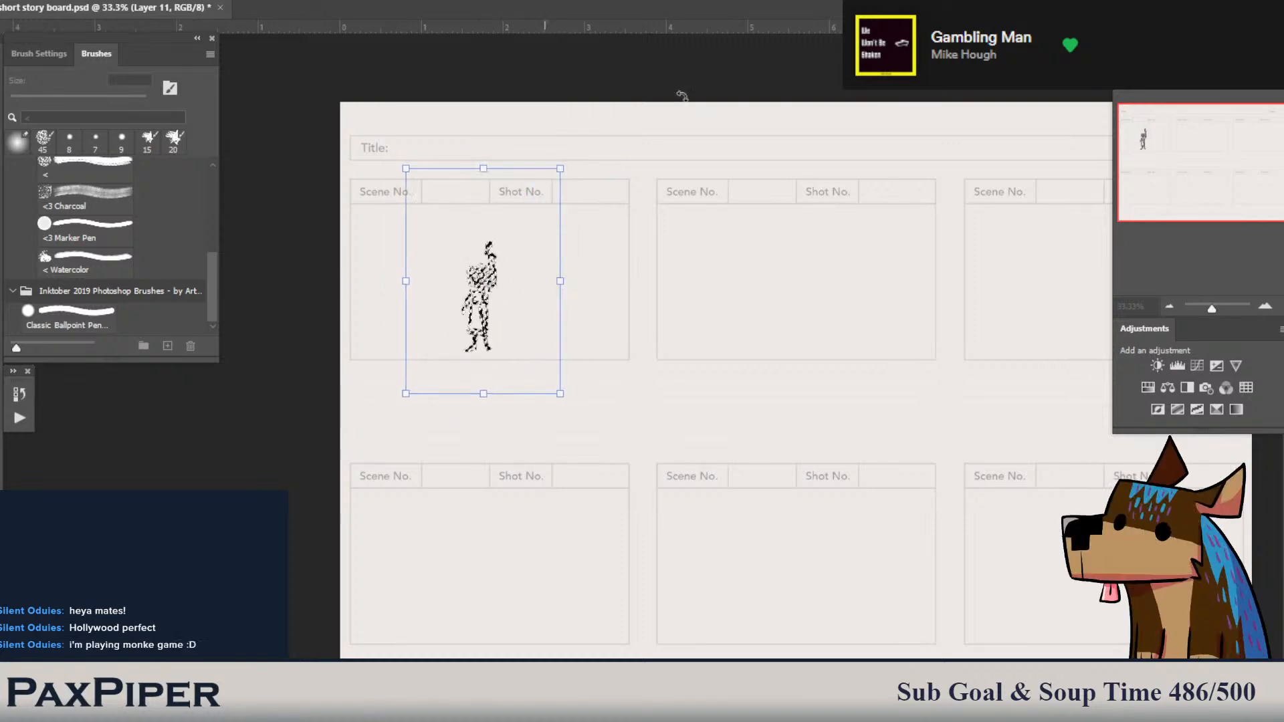
key("Return")
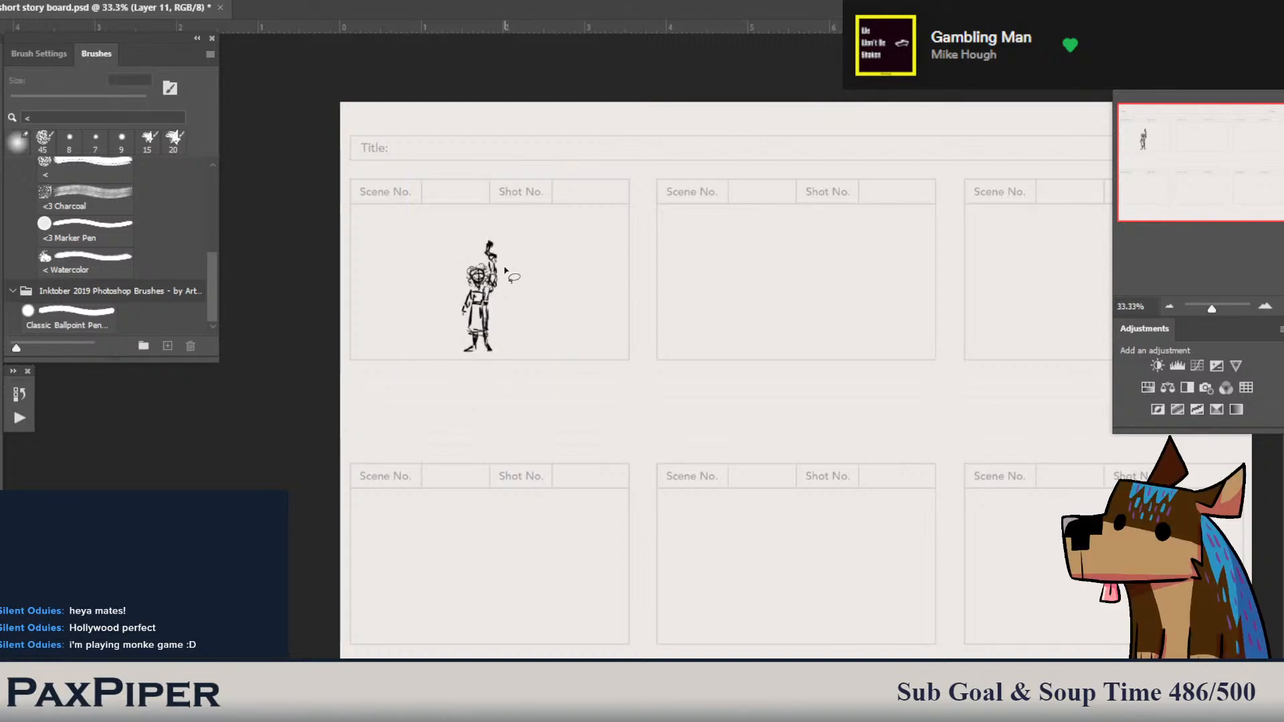
- Lasso the figure's raised hand, move it slightly down and left to shorten the arm, and deselect
key("b")
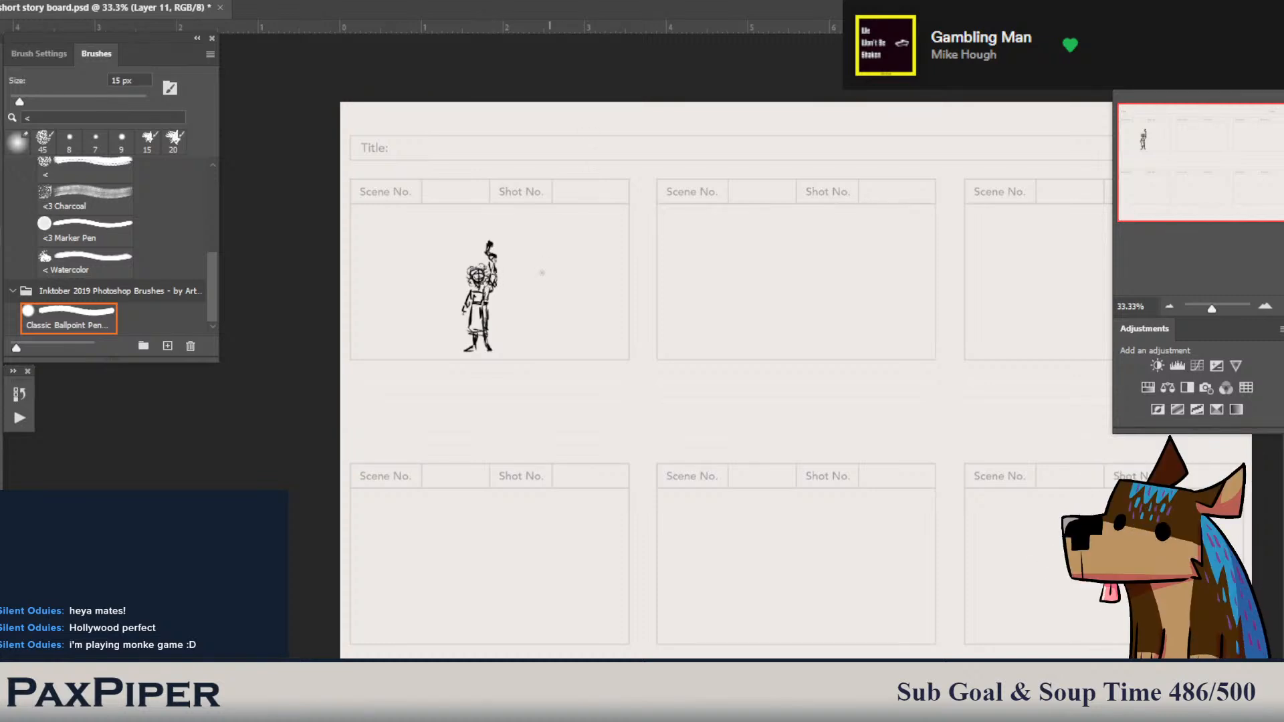
key("l")
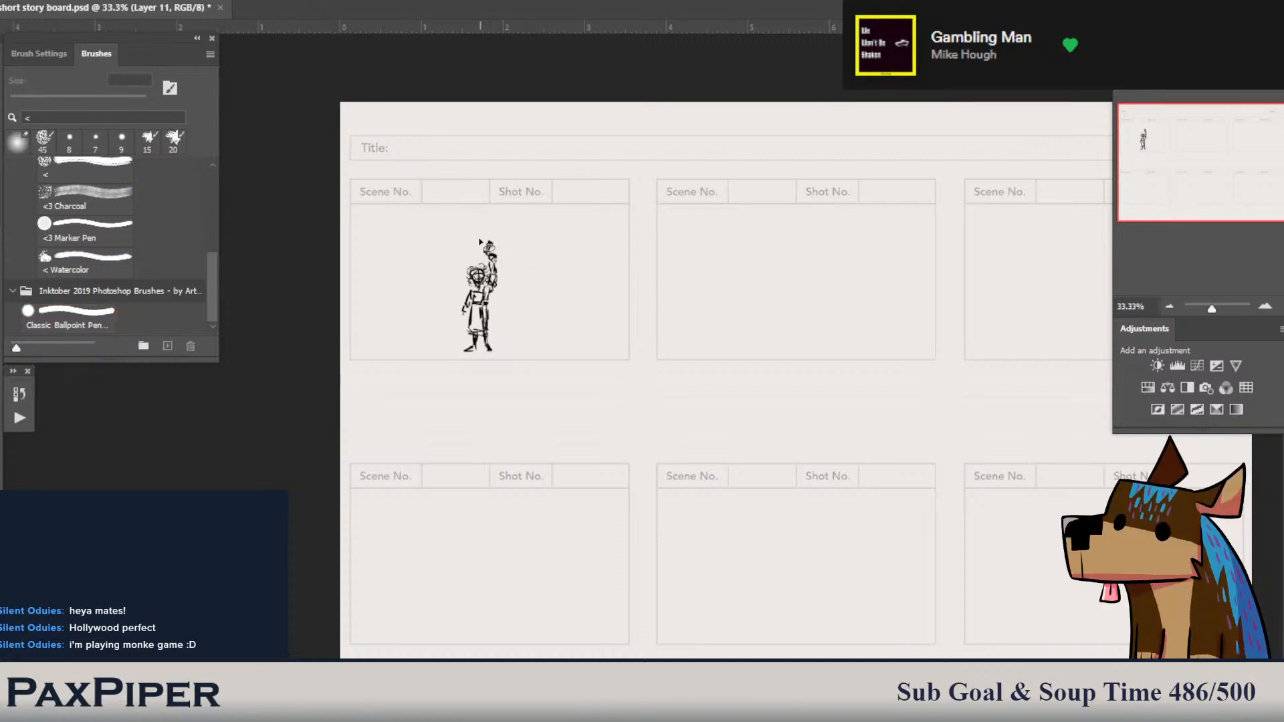
mouse_move(480, 236)
left_mouse_down()
mouse_move(493, 275)
mouse_move(515, 260)
mouse_move(484, 224)
mouse_move(476, 235)
mouse_move(516, 214)
mouse_move(472, 231)
left_mouse_up()
key("ctrl+t")
left_click(691, 0)
left_click(773, 3)
mouse_move(498, 259)
left_mouse_down()
mouse_move(478, 258)
mouse_move(501, 249)
mouse_move(492, 257)
left_mouse_up()
key("ctrl+t")
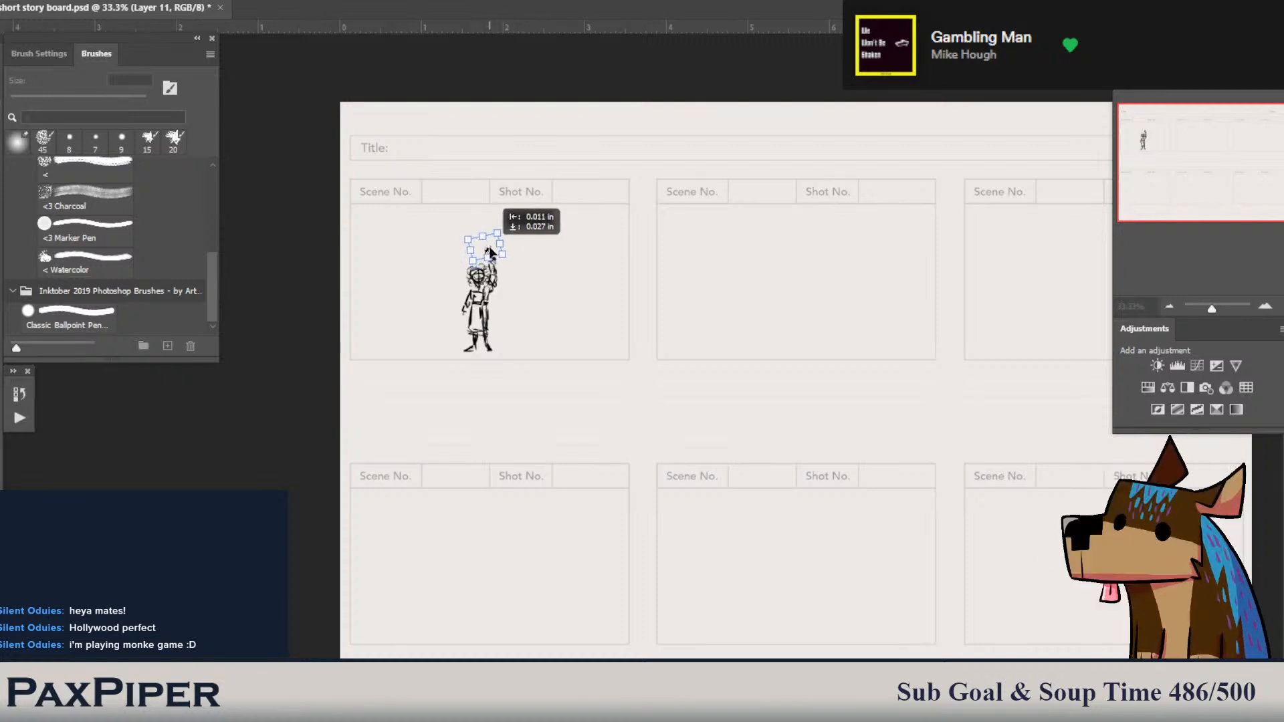
key("Return")
key("ctrl+d")
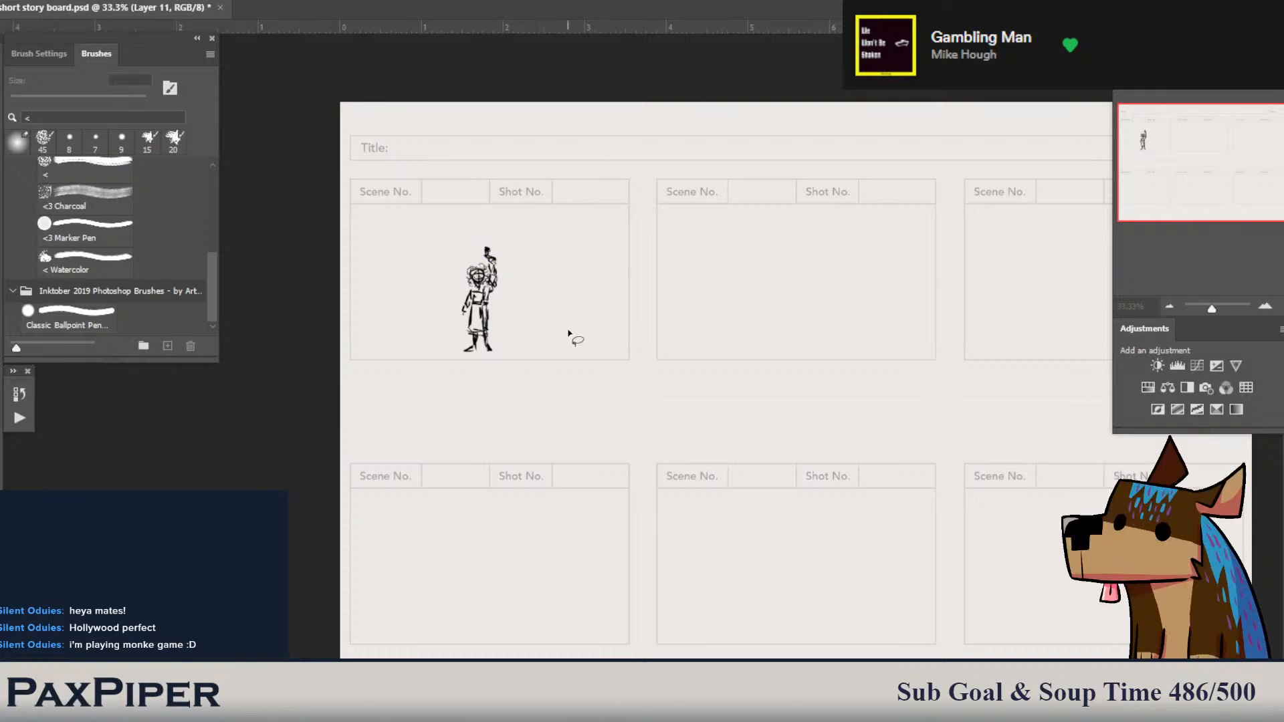
- Set the brush size to 10 px and touch up the figure's lowered arm
key("b")
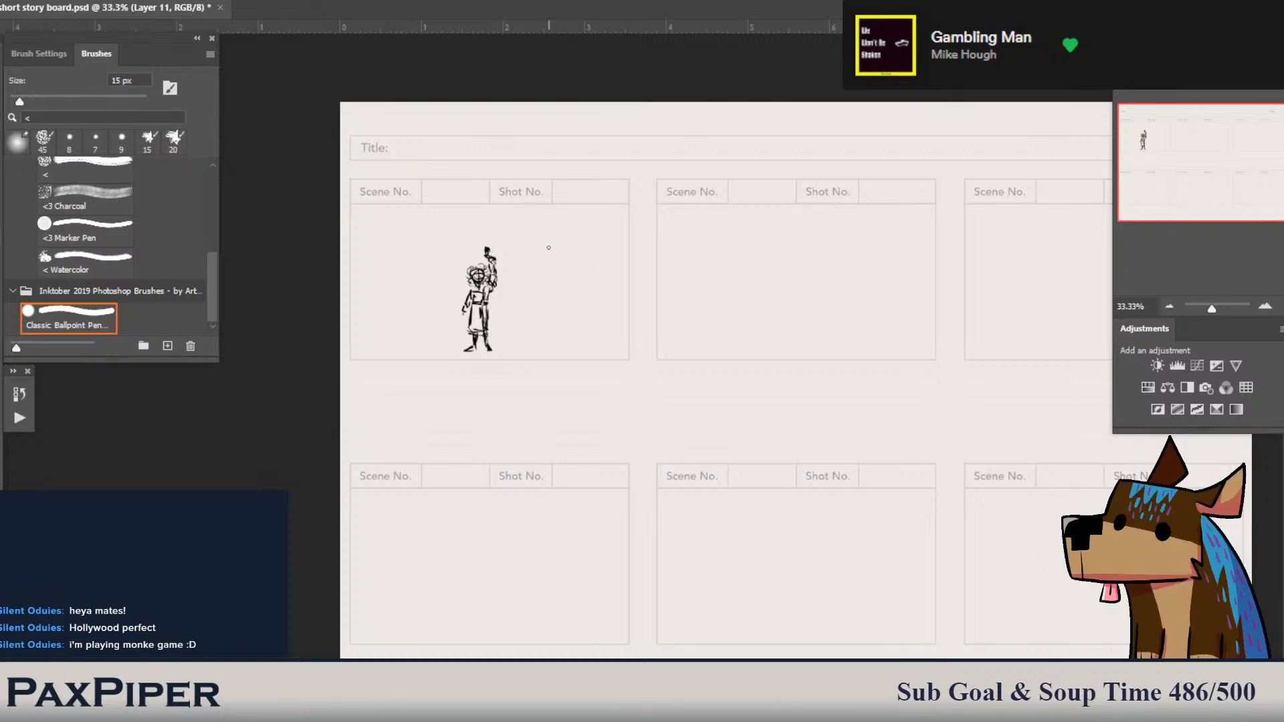
key("bracketleft")
left_click_drag(443, 319, 471, 310)
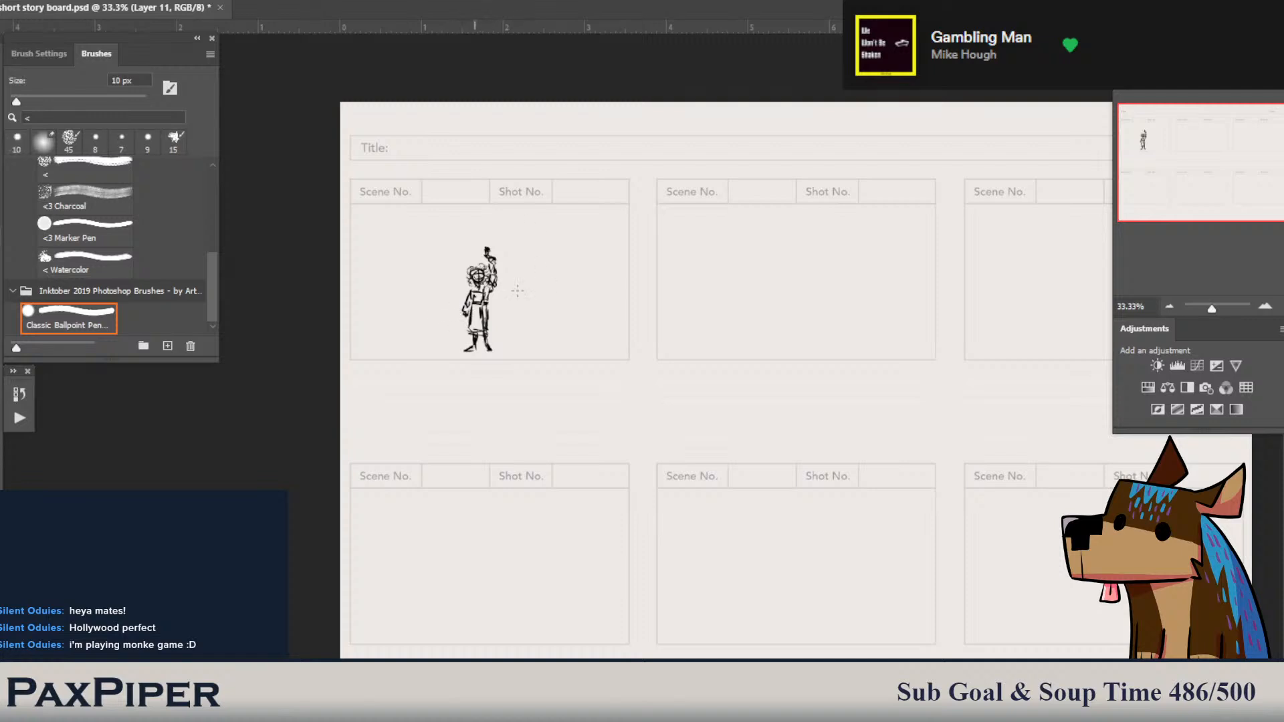
- Sketch a small round head for a second figure above and right of the raised hand, undoing and erasing unwanted strokes
mouse_move(534, 219)
left_mouse_down()
mouse_move(526, 236)
mouse_move(535, 219)
mouse_move(532, 237)
mouse_move(523, 220)
mouse_move(533, 214)
mouse_move(527, 235)
mouse_move(532, 225)
left_mouse_up()
key("ctrl+z")
key("ctrl+z")
key("ctrl+z")
key("ctrl+z")
key("e")
left_click_drag(529, 220, 533, 224)
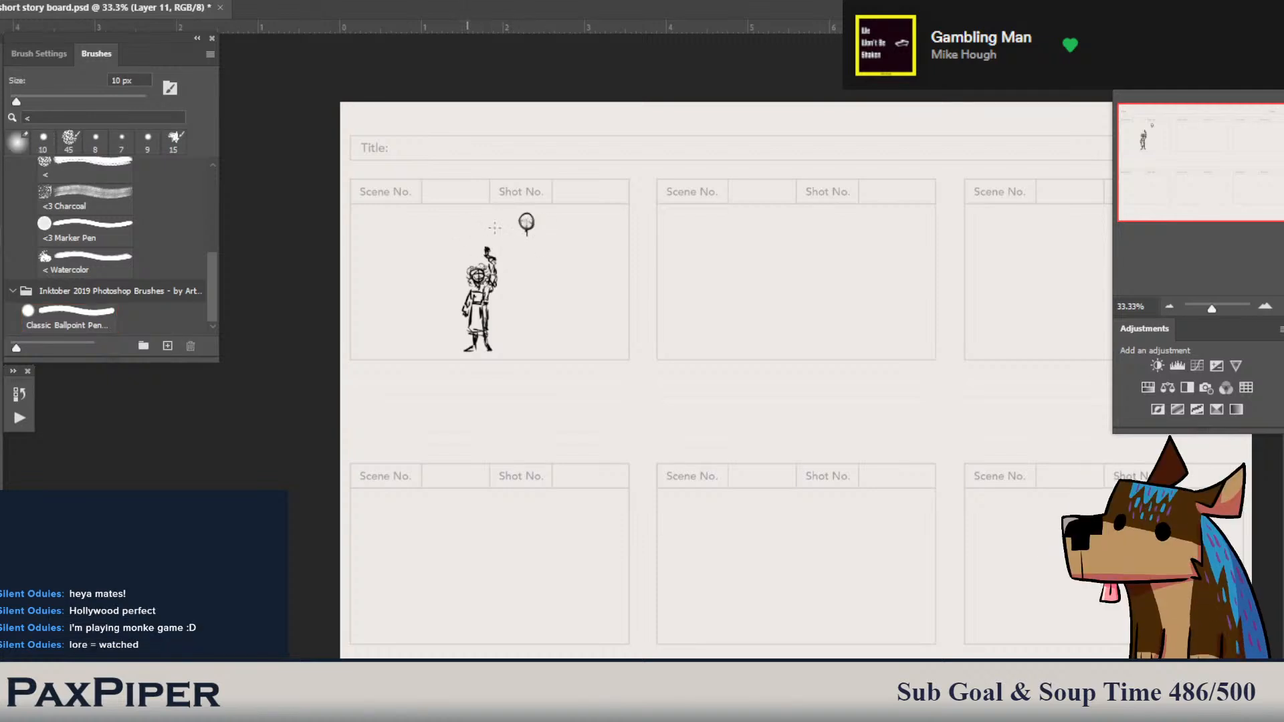
- Add crossed face guidelines to the second figure's head and reshape it into a narrower oval with a pointed chin
key("b")
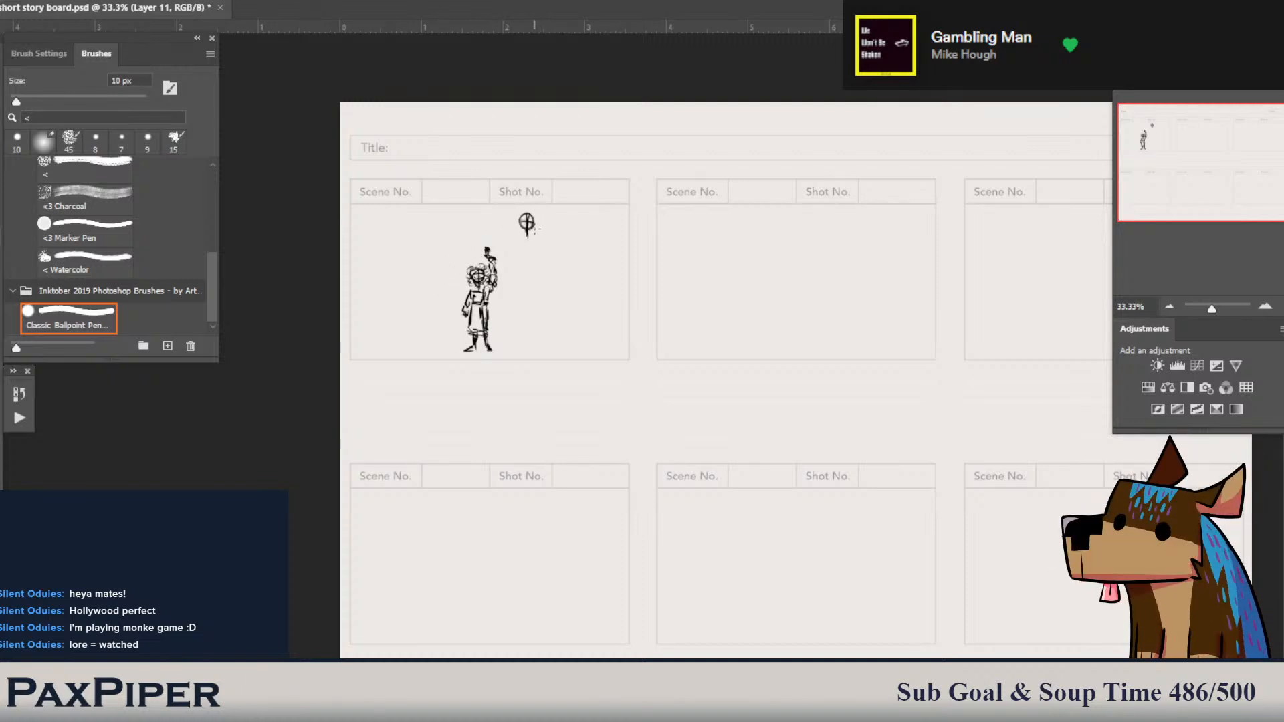
left_click_drag(534, 225, 528, 235)
left_click_drag(516, 222, 523, 233)
key("e")
left_click_drag(517, 215, 519, 225)
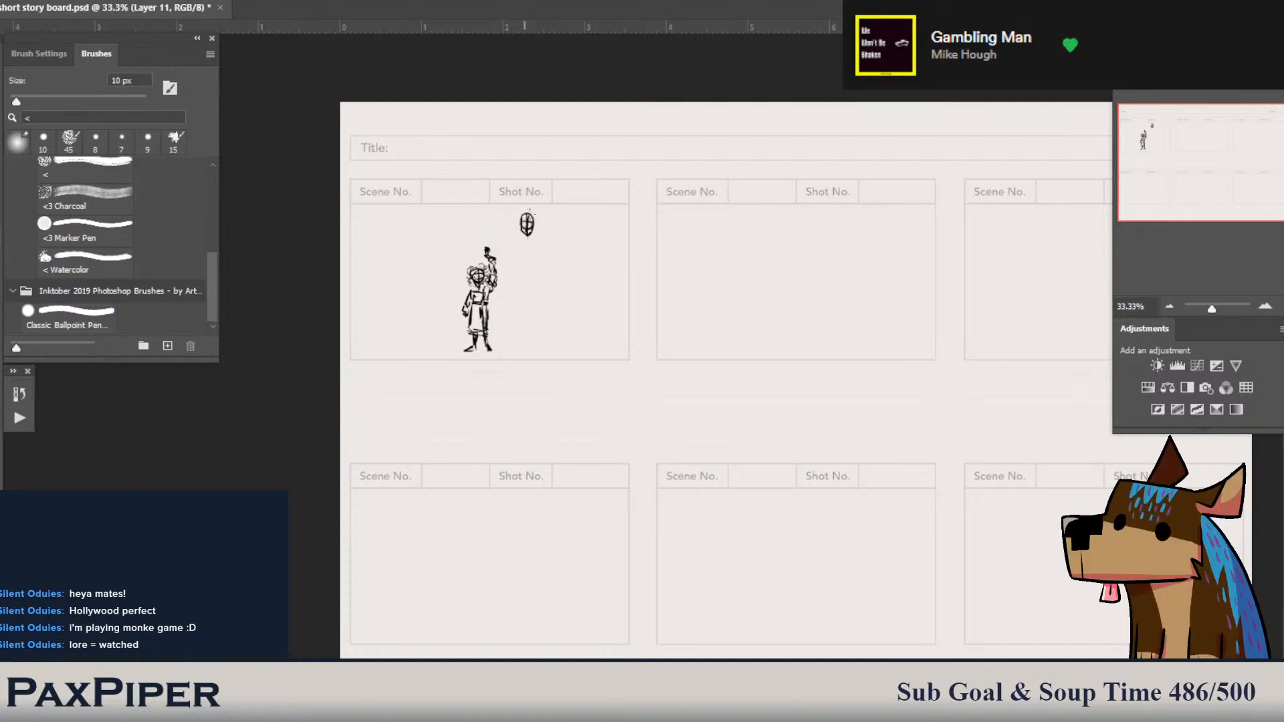
- Lasso the second figure's head, tilt it slightly and move it a little lower, and deselect
key("b")
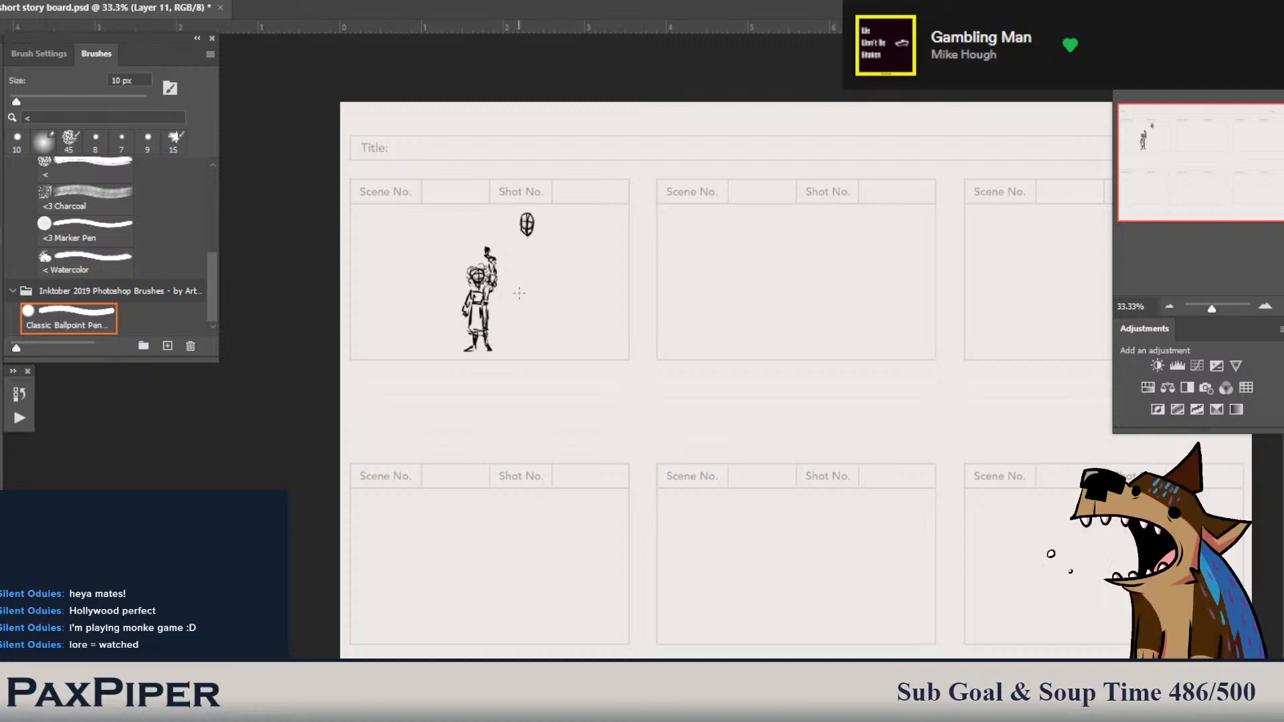
key("l")
mouse_move(507, 208)
left_mouse_down()
mouse_move(561, 242)
mouse_move(533, 249)
left_mouse_up()
key("ctrl+t")
mouse_move(528, 199)
left_mouse_down()
mouse_move(547, 234)
mouse_move(614, 208)
mouse_move(624, 186)
left_mouse_up()
key("Return")
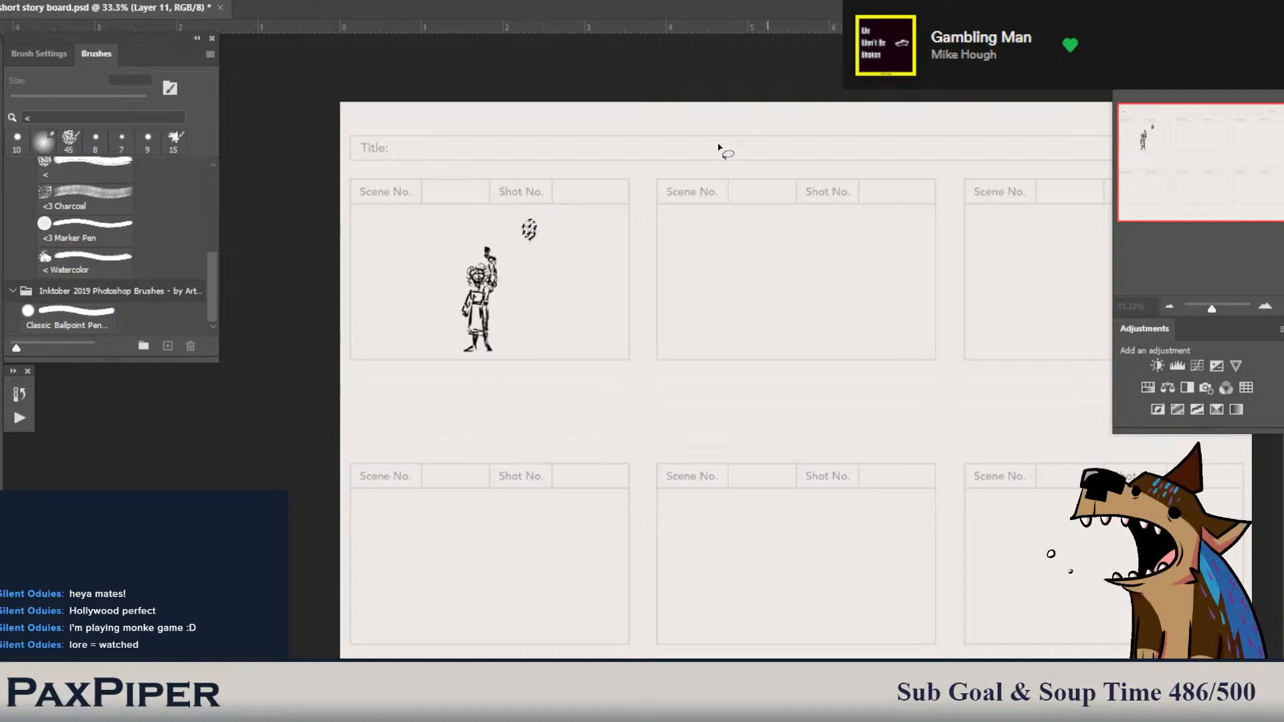
key("ctrl+d")
- Sketch the second figure's neck, shoulders and upper arms below the head
key("b")
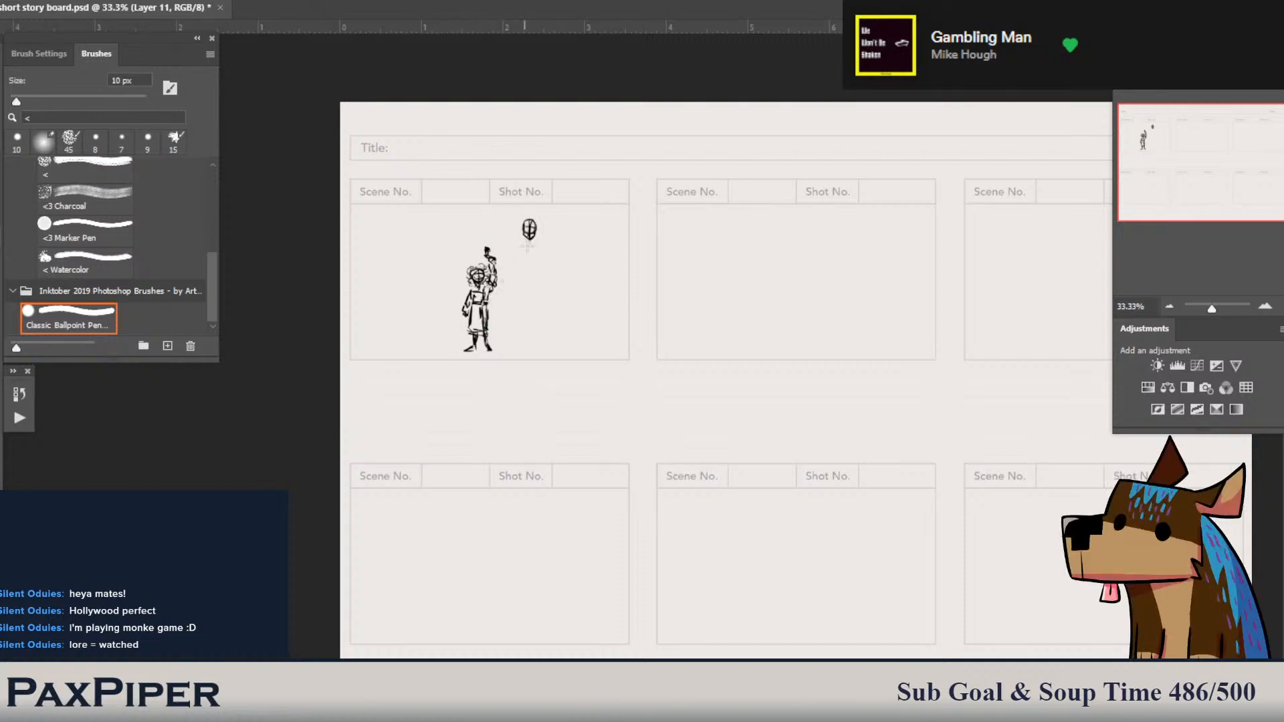
left_click_drag(528, 240, 537, 252)
mouse_move(516, 248)
left_mouse_down()
mouse_move(520, 264)
mouse_move(548, 253)
mouse_move(512, 253)
mouse_move(516, 265)
left_mouse_up()
- Lasso the second figure's arm nearest the first figure and nudge it slightly right toward the body
key("l")
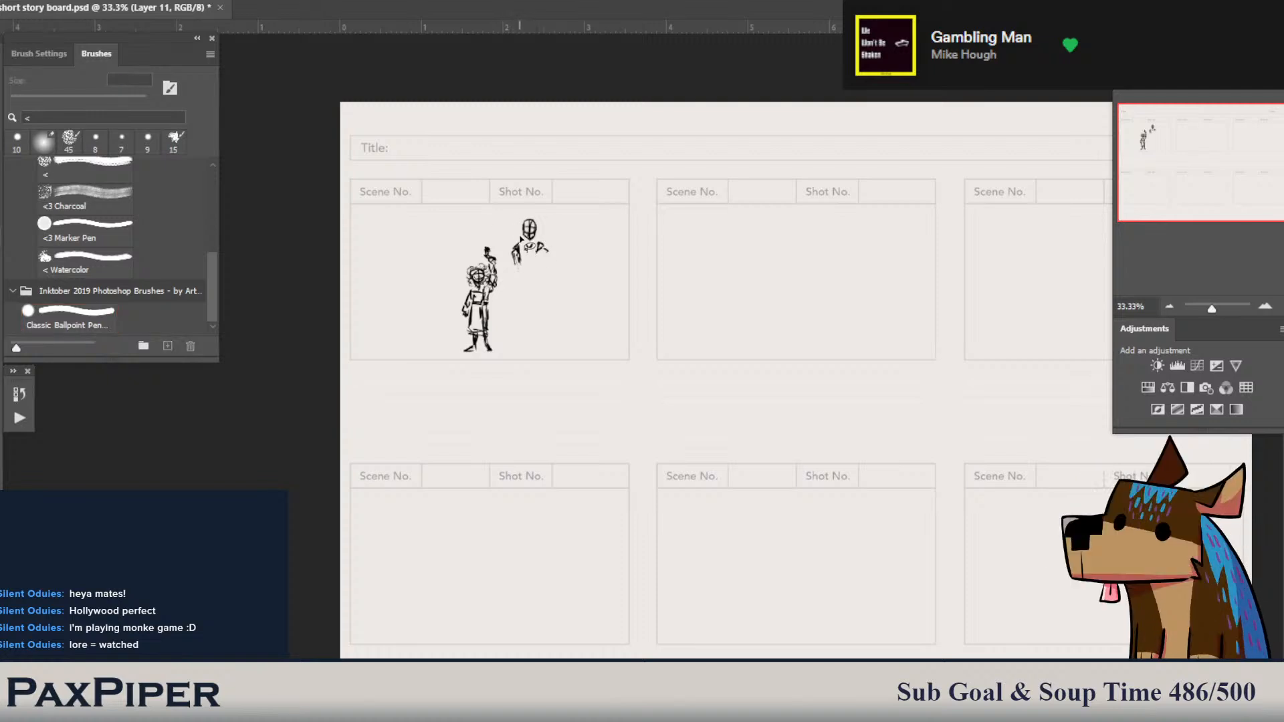
mouse_move(521, 236)
left_mouse_down()
mouse_move(519, 275)
mouse_move(520, 236)
left_mouse_up()
key("ctrl+t")
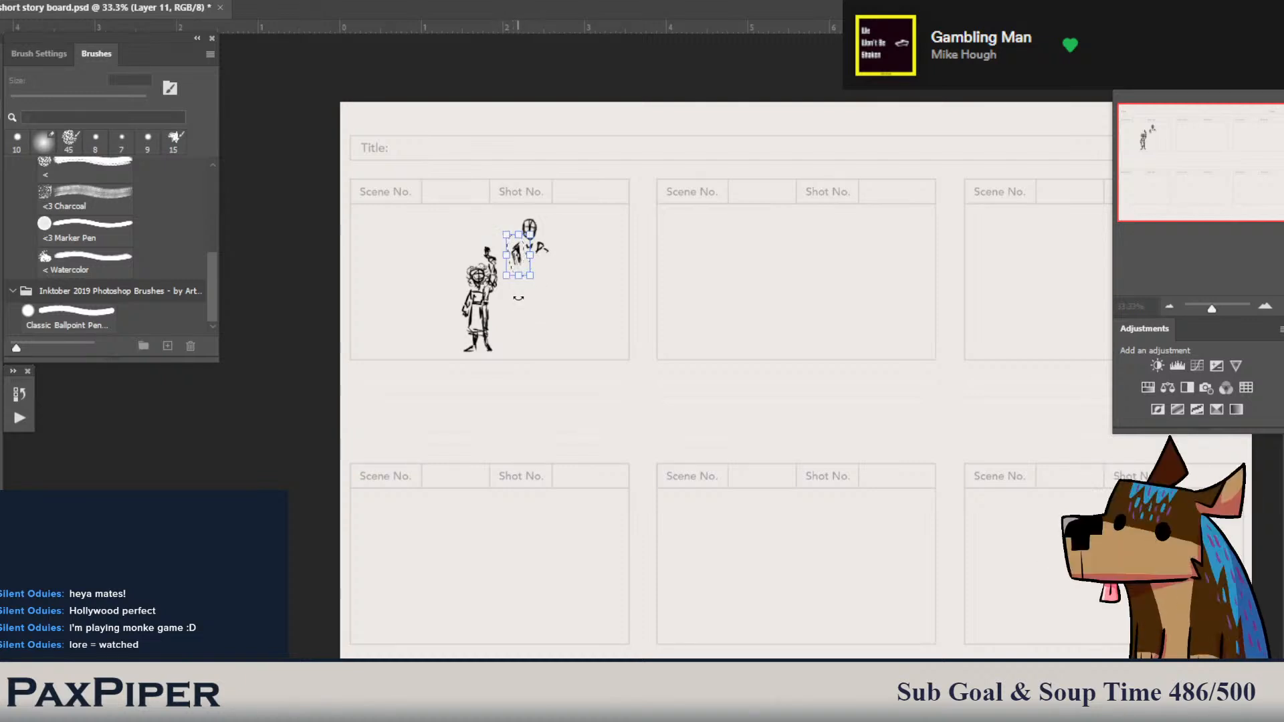
key("Right")
key("Right")
key("Right")
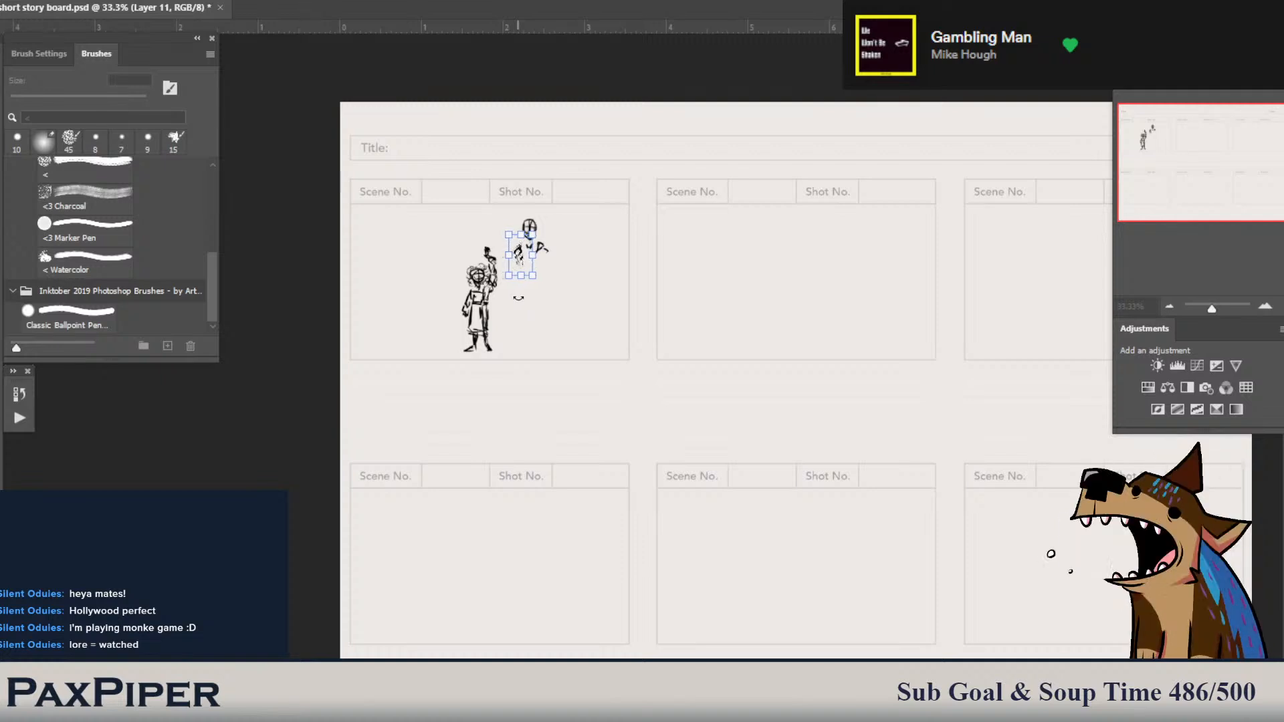
key("Return")
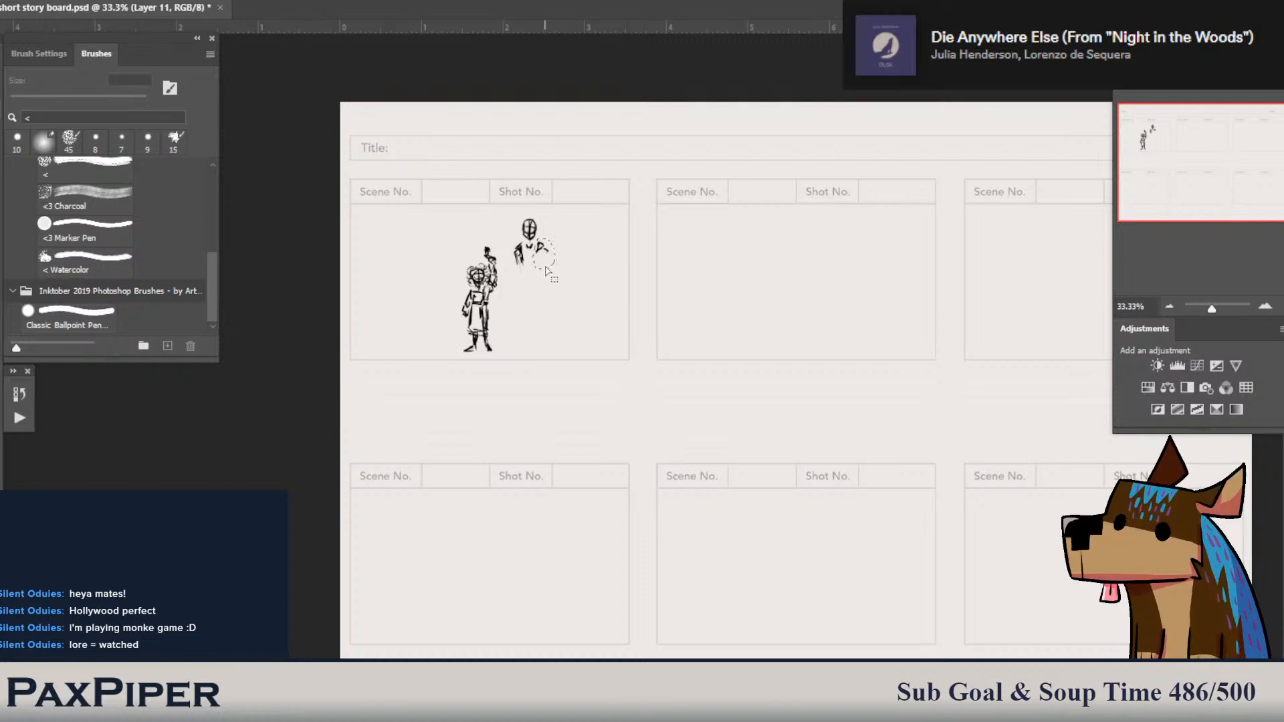
- Adjust the second figure's far arm with Free Transform and clear the selection
key("ctrl+t")
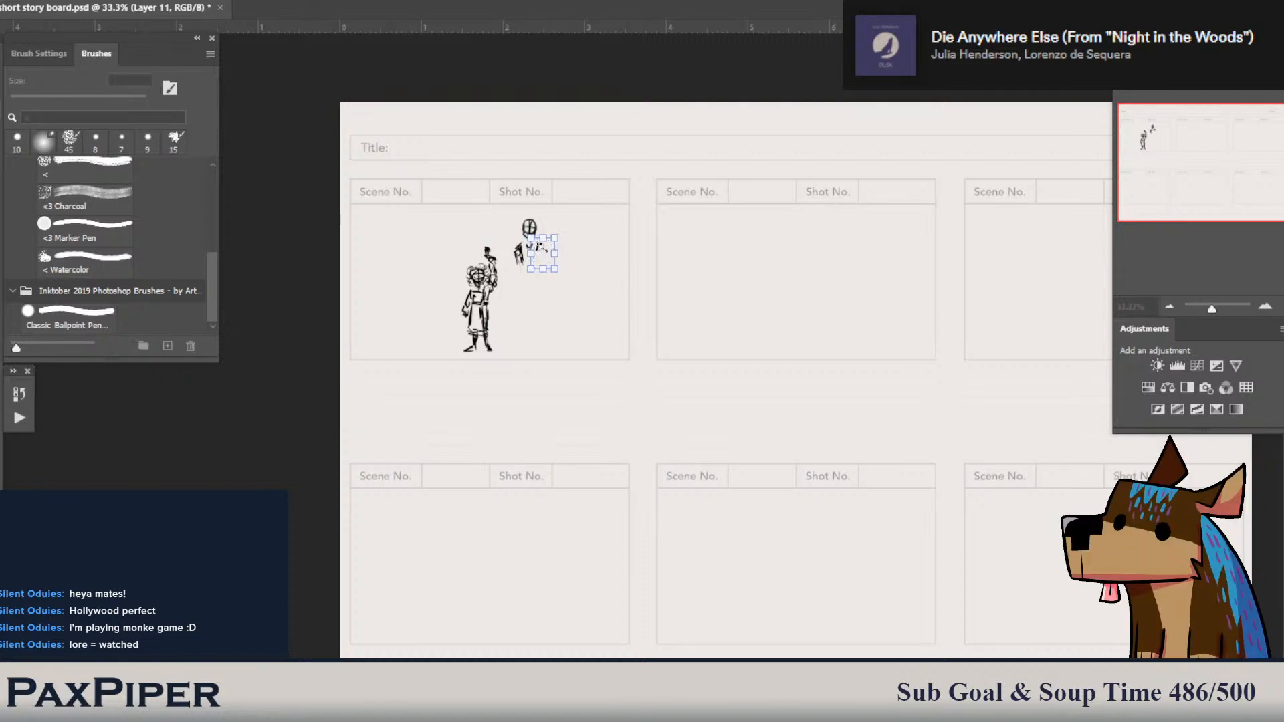
key("Return")
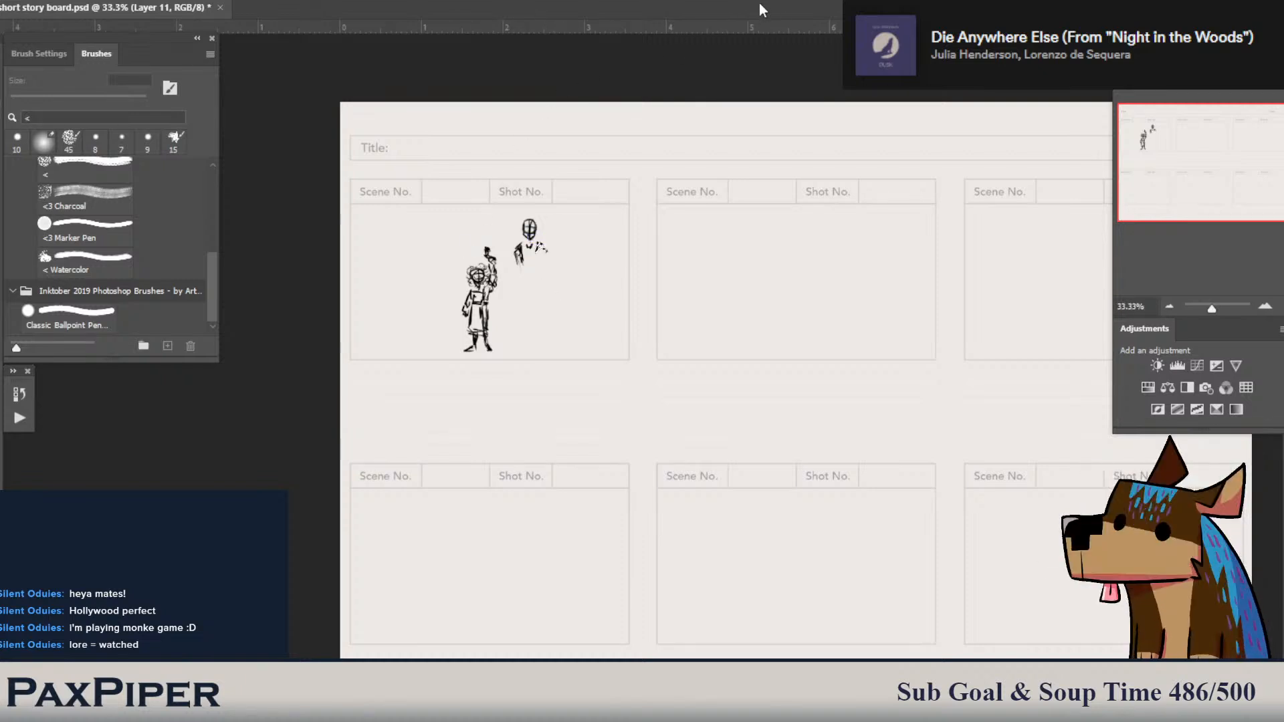
key("b")
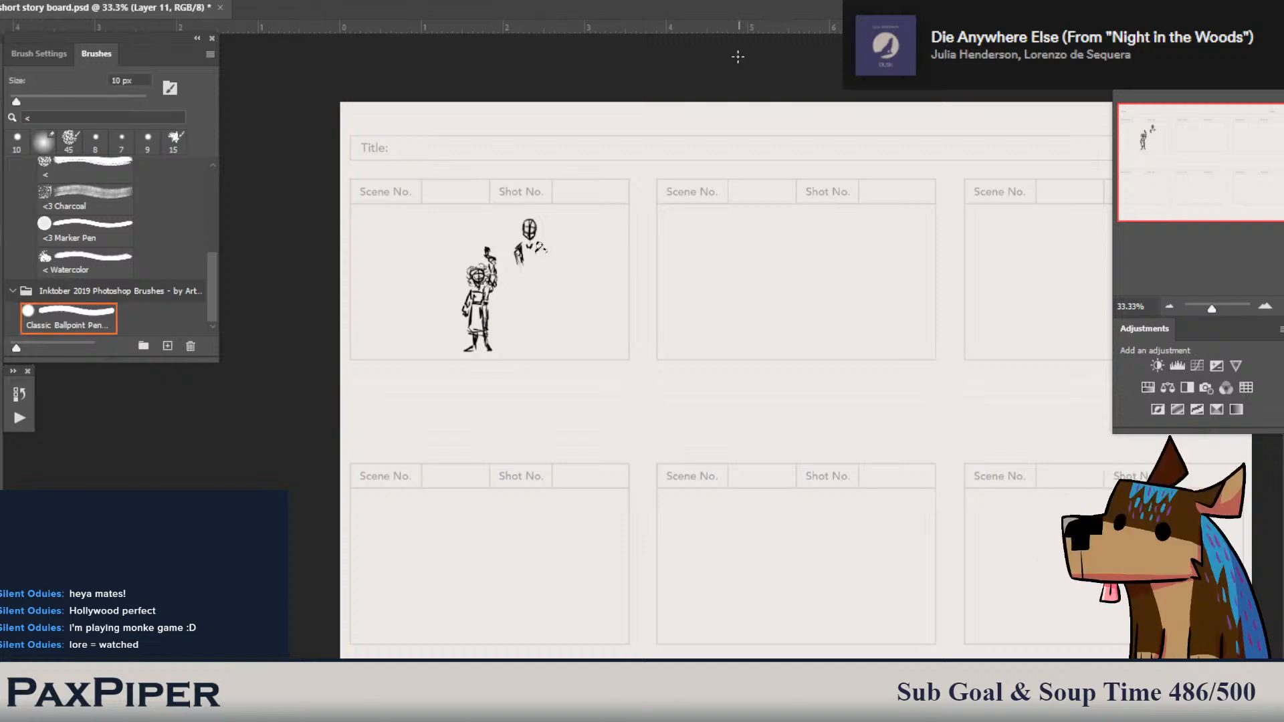
key("ctrl+d")
- Sketch the second figure's chest details and hair around the head, and erase the excess hair strokes
mouse_move(535, 237)
left_mouse_down()
mouse_move(543, 243)
mouse_move(521, 246)
mouse_move(533, 252)
left_mouse_up()
left_click_drag(533, 221, 537, 224)
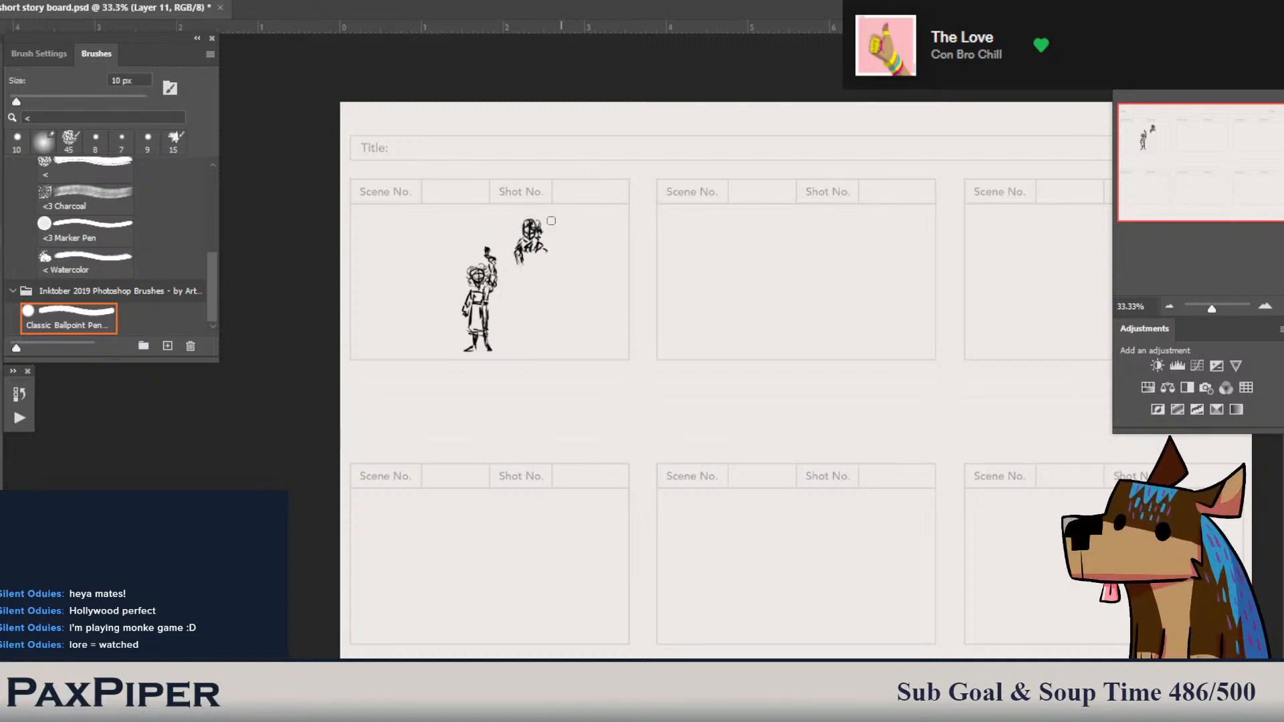
left_click_drag(543, 231, 547, 240)
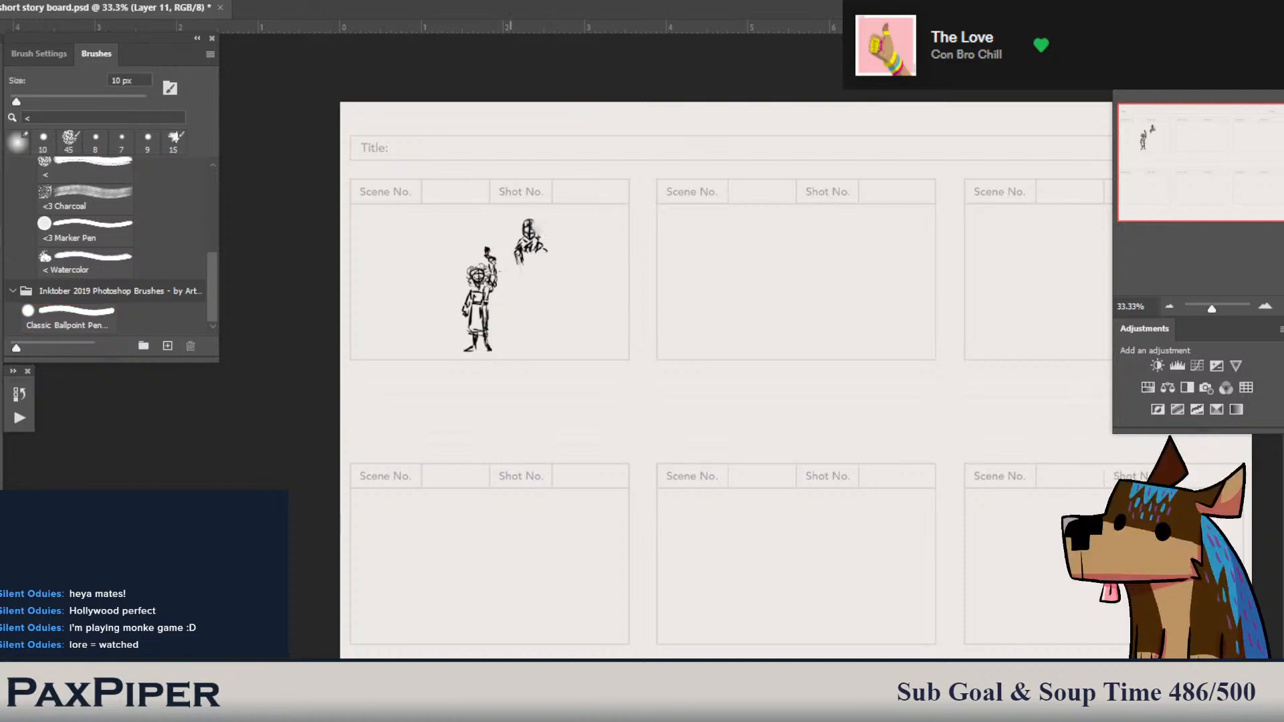
- Sketch the second figure's torso, open coat front and waistline below the chest, erasing stray strokes
key("b")
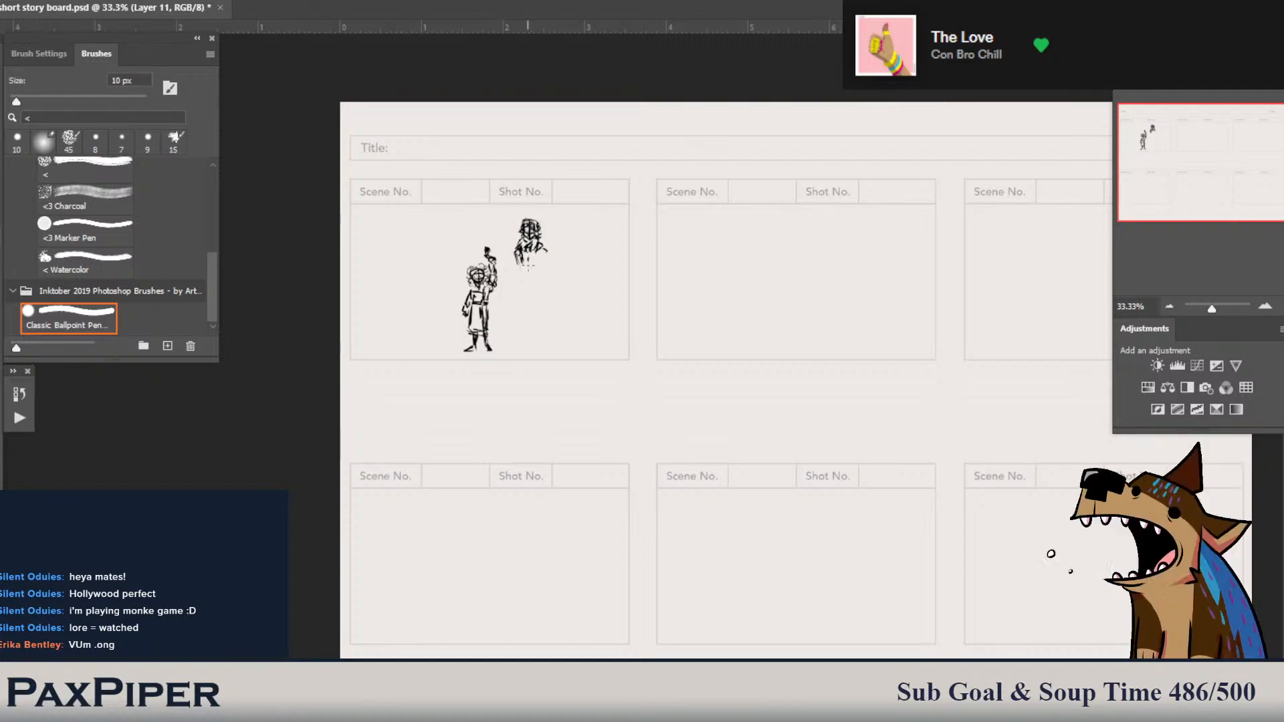
left_click_drag(528, 255, 533, 273)
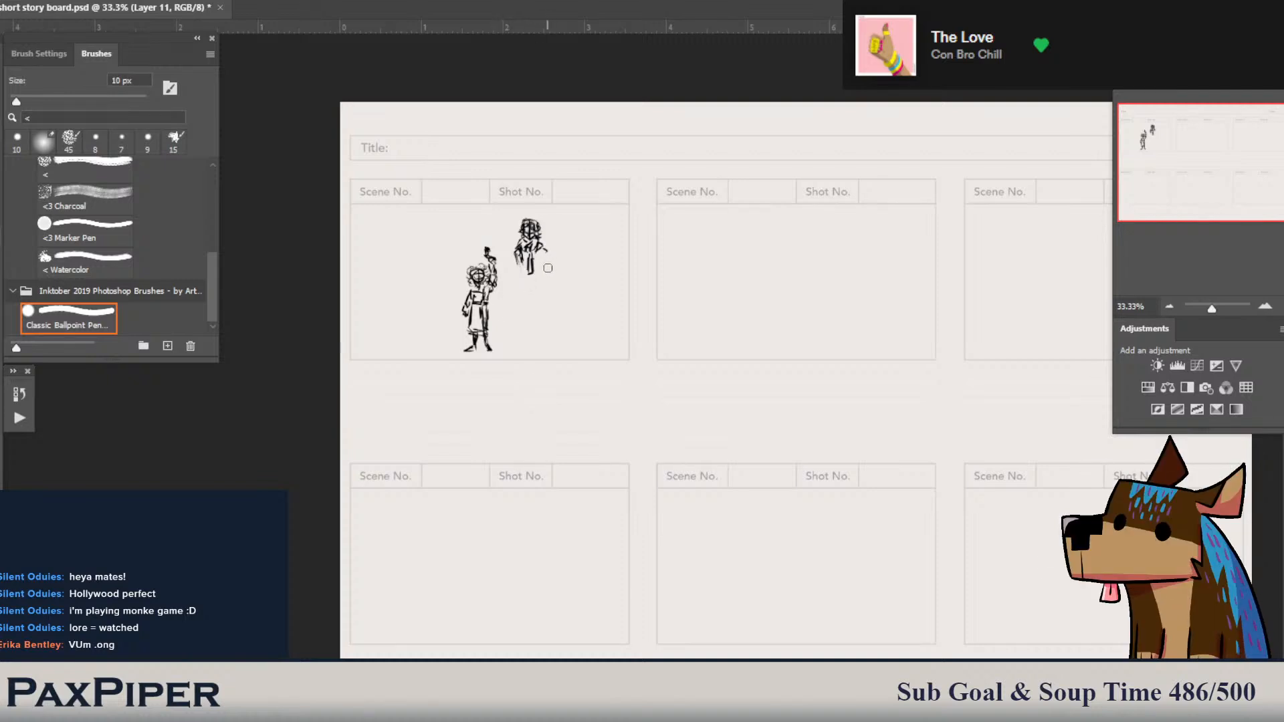
key("e")
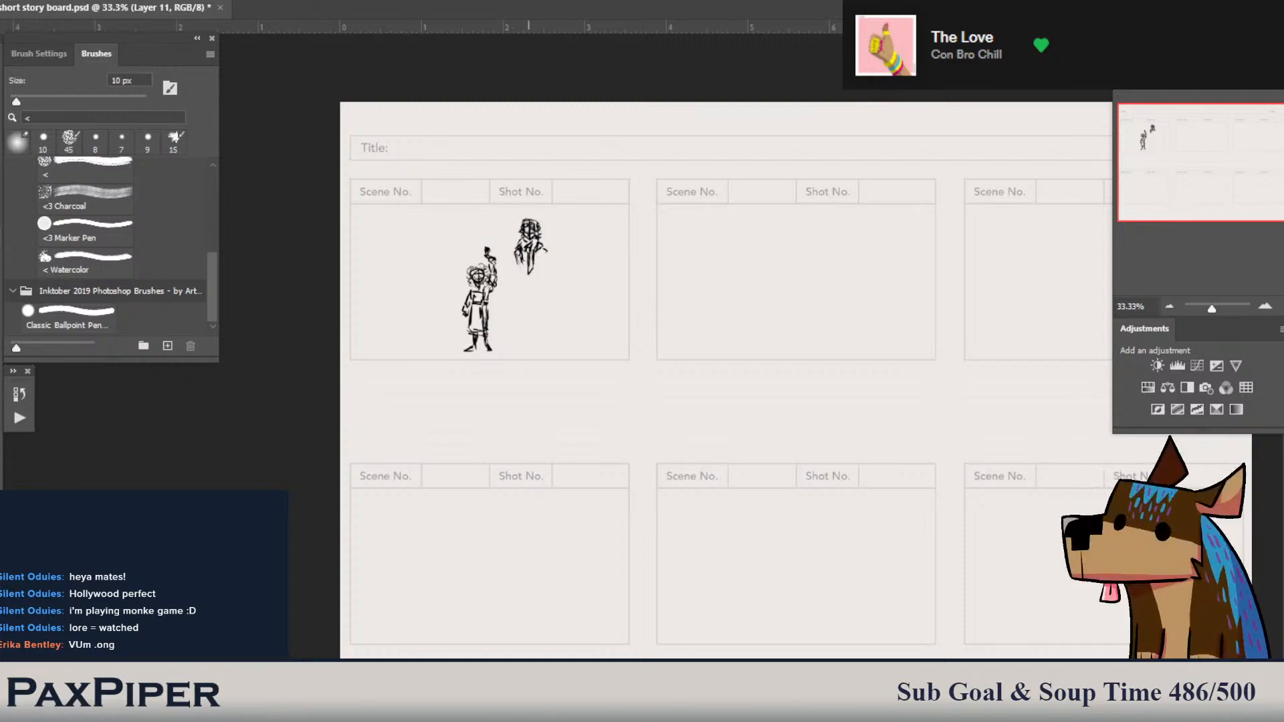
key("b")
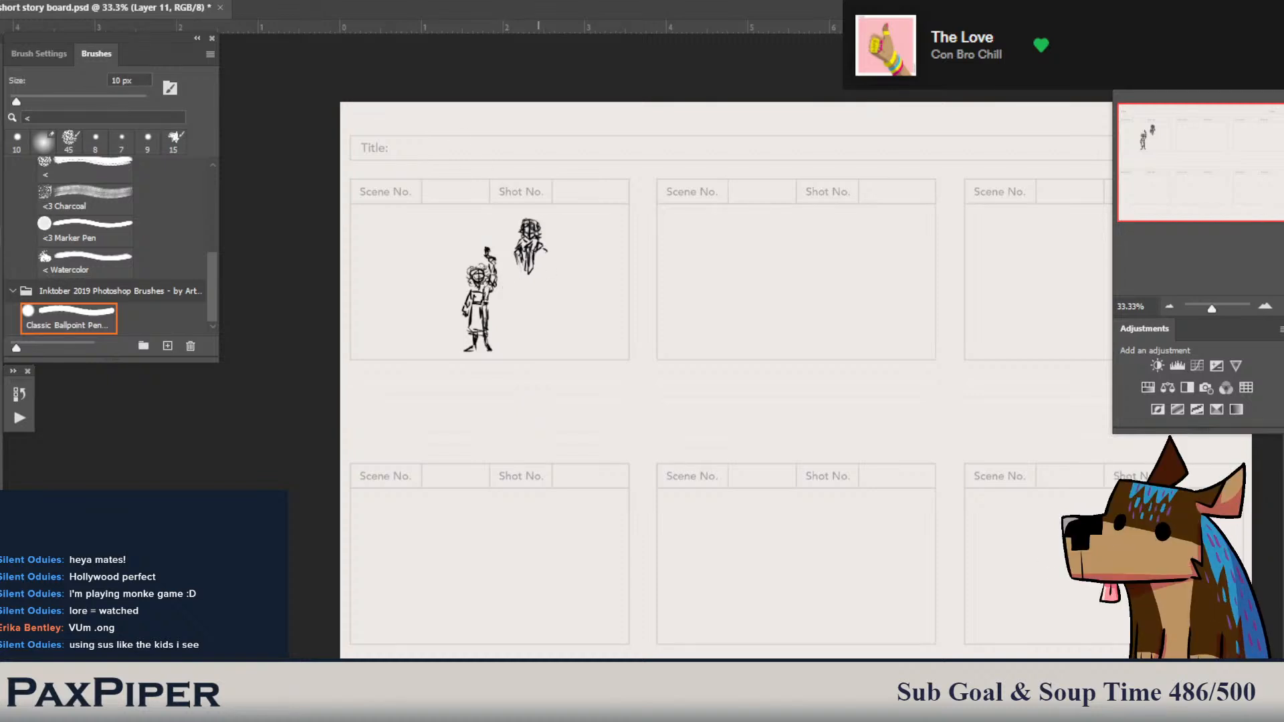
mouse_move(546, 249)
left_mouse_down()
mouse_move(541, 270)
mouse_move(552, 265)
left_mouse_up()
mouse_move(518, 259)
left_mouse_down()
mouse_move(520, 274)
mouse_move(539, 272)
mouse_move(525, 275)
left_mouse_up()
key("b")
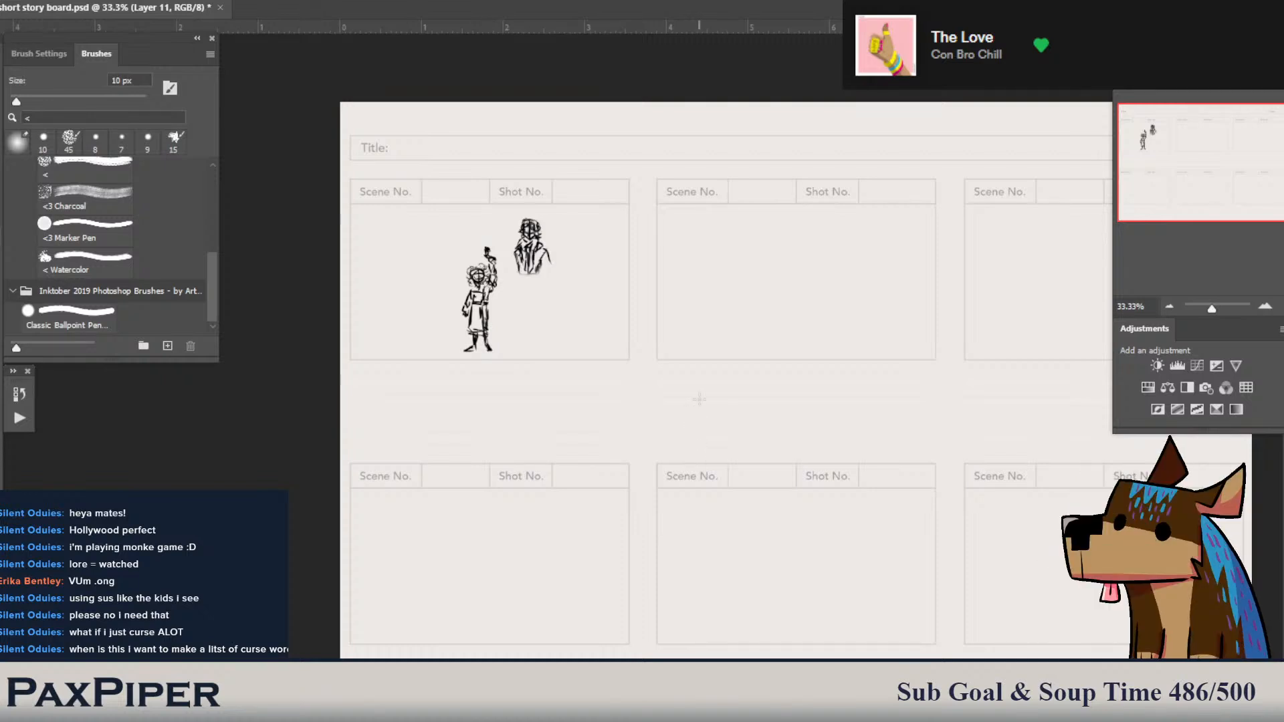
- Sketch the second figure's long coat skirt from the waist down to a hem near the frame's lower edge
key("b")
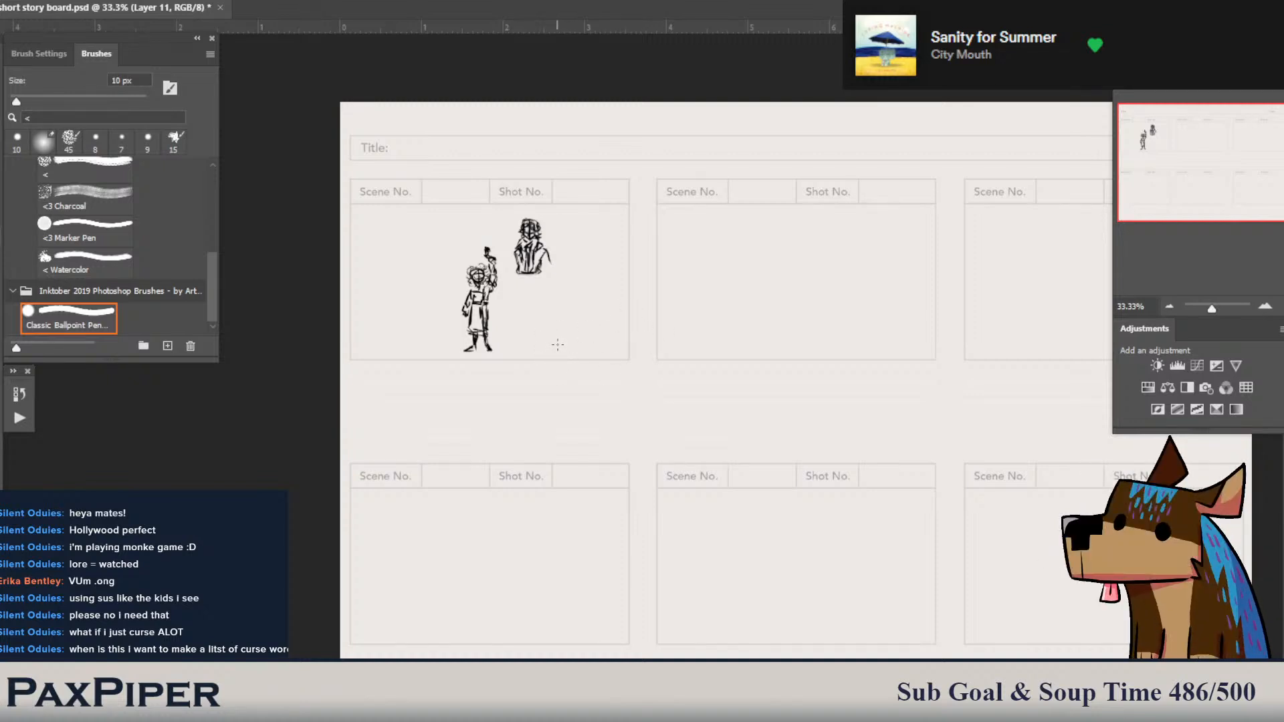
left_click_drag(538, 278, 543, 333)
left_click_drag(532, 336, 527, 273)
mouse_move(522, 281)
left_mouse_down()
mouse_move(523, 322)
mouse_move(519, 336)
mouse_move(518, 285)
mouse_move(509, 335)
mouse_move(547, 334)
left_mouse_up()
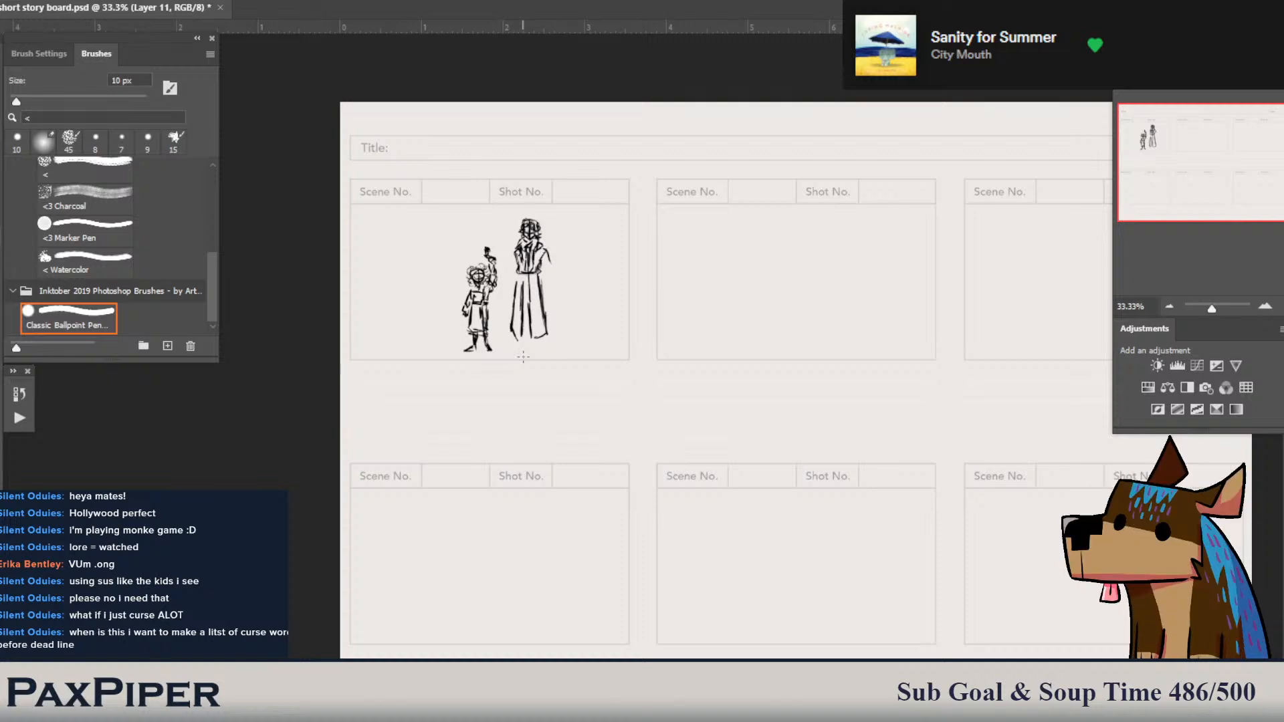
left_click_drag(539, 329, 533, 344)
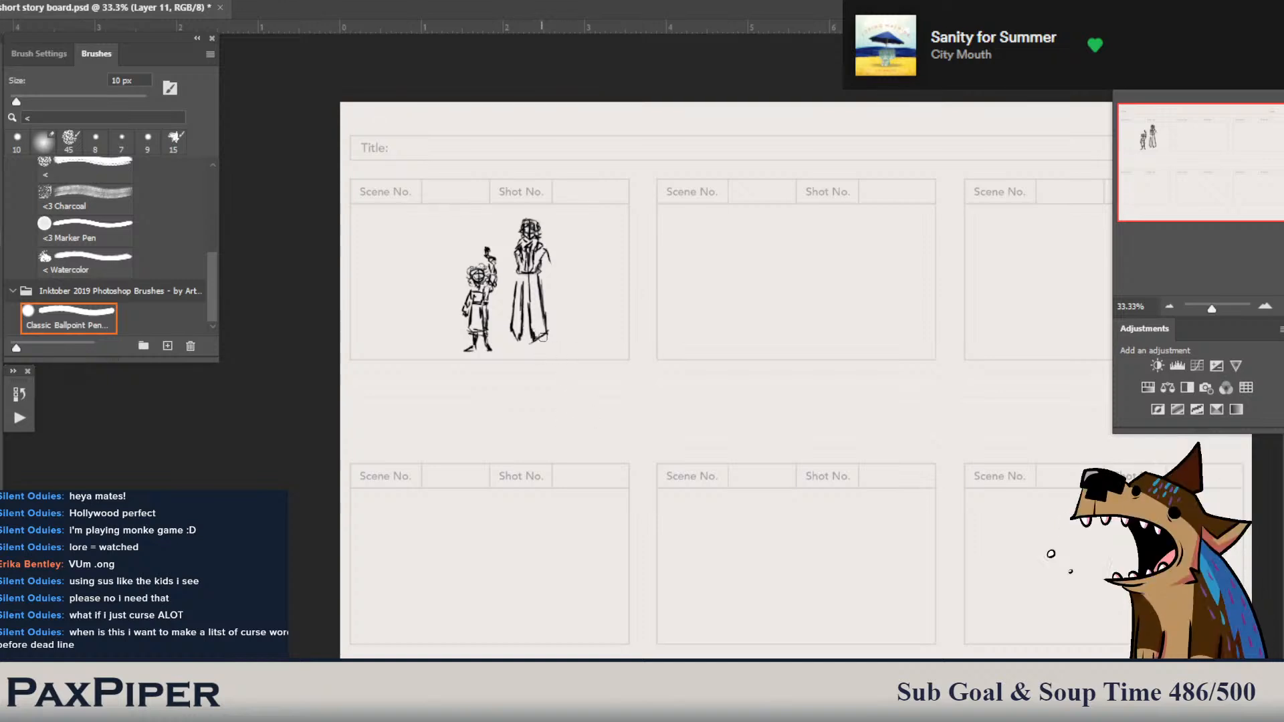
- Erase the second figure's rough arms and redraw both hanging down beside the coat
key("b")
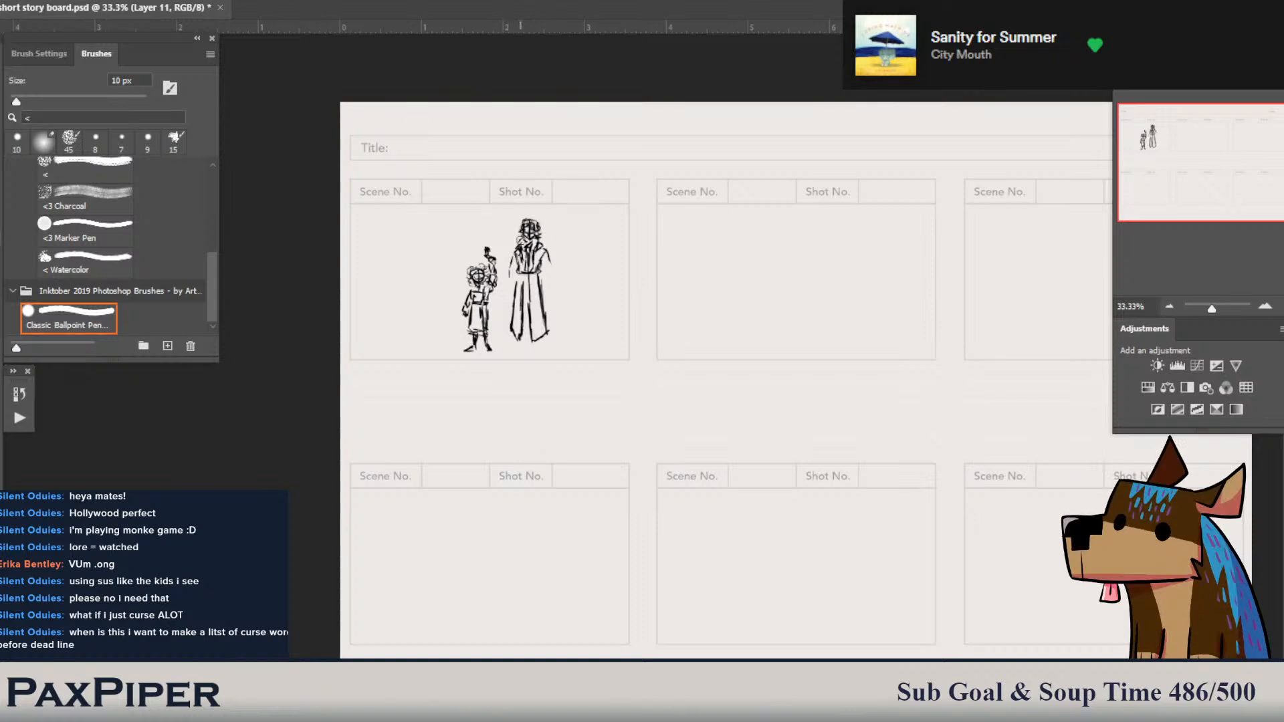
key("e")
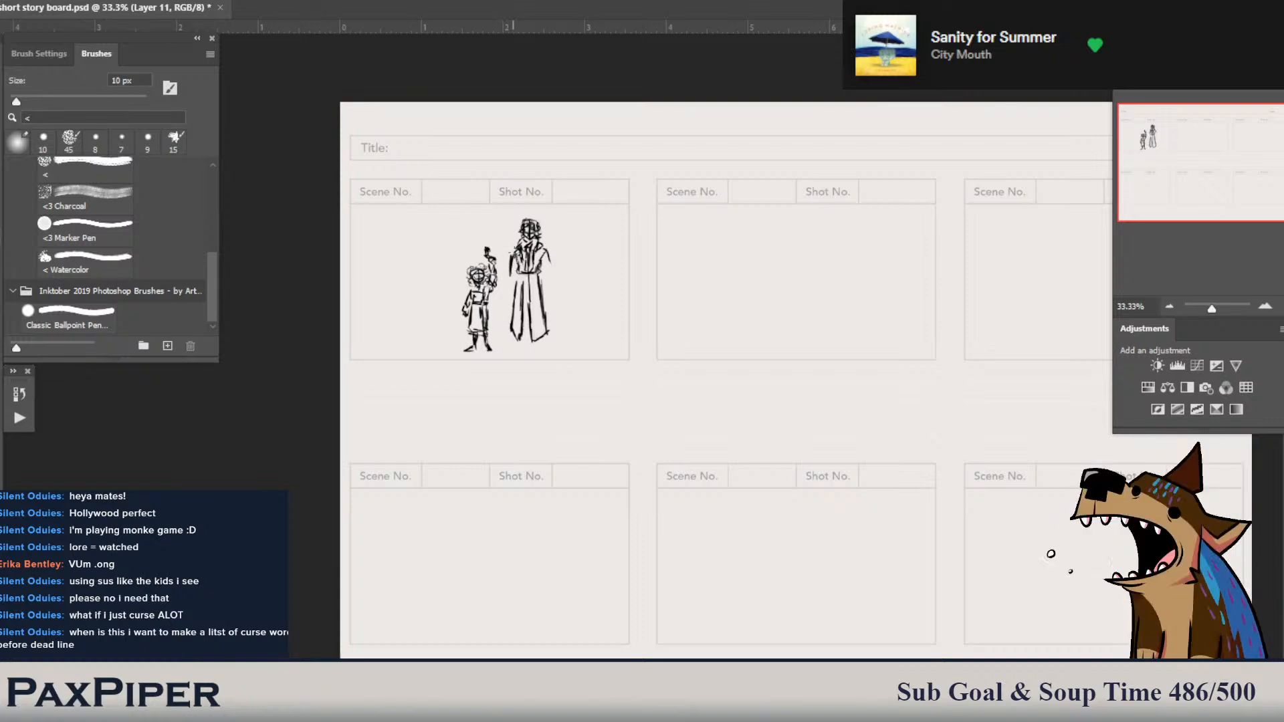
key("b")
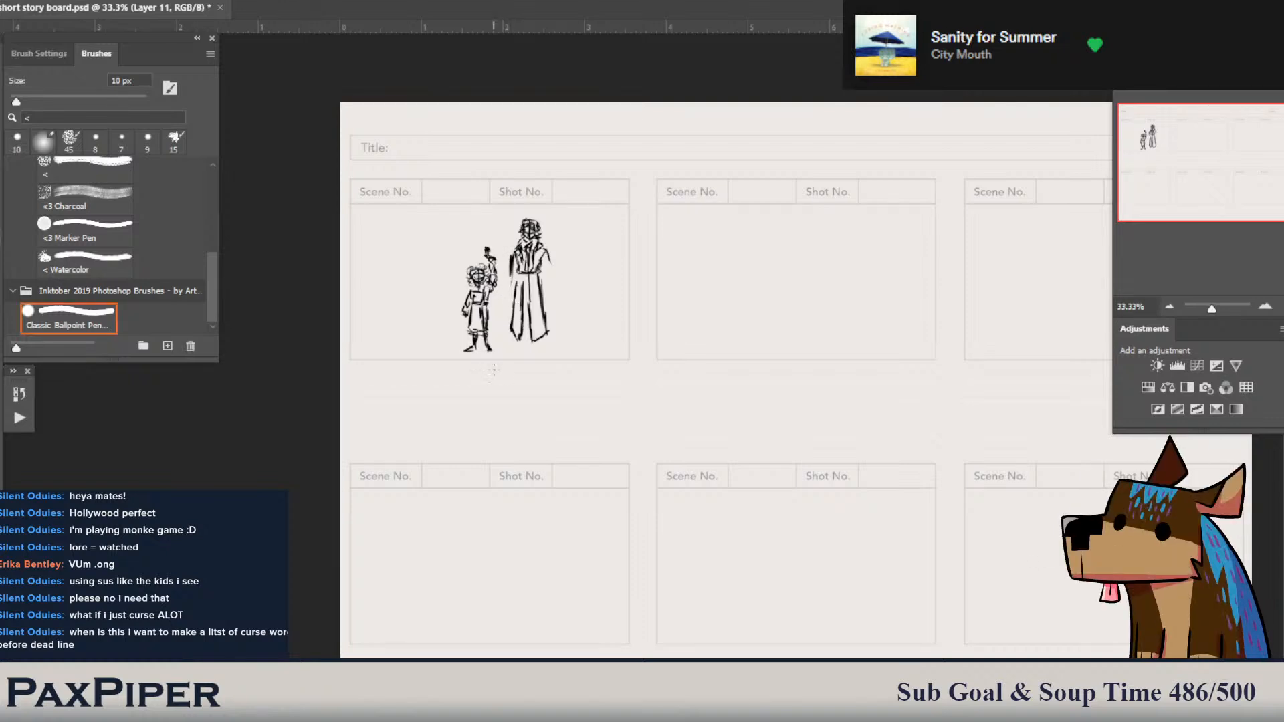
key("e")
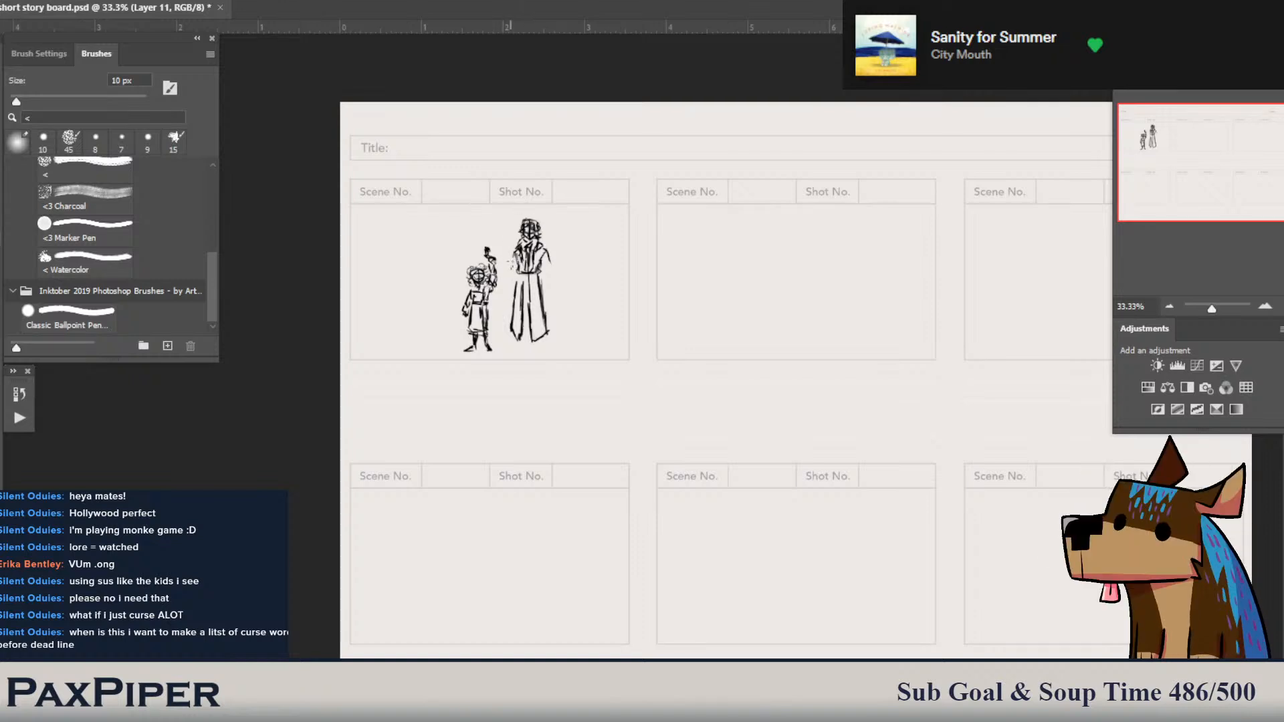
key("b")
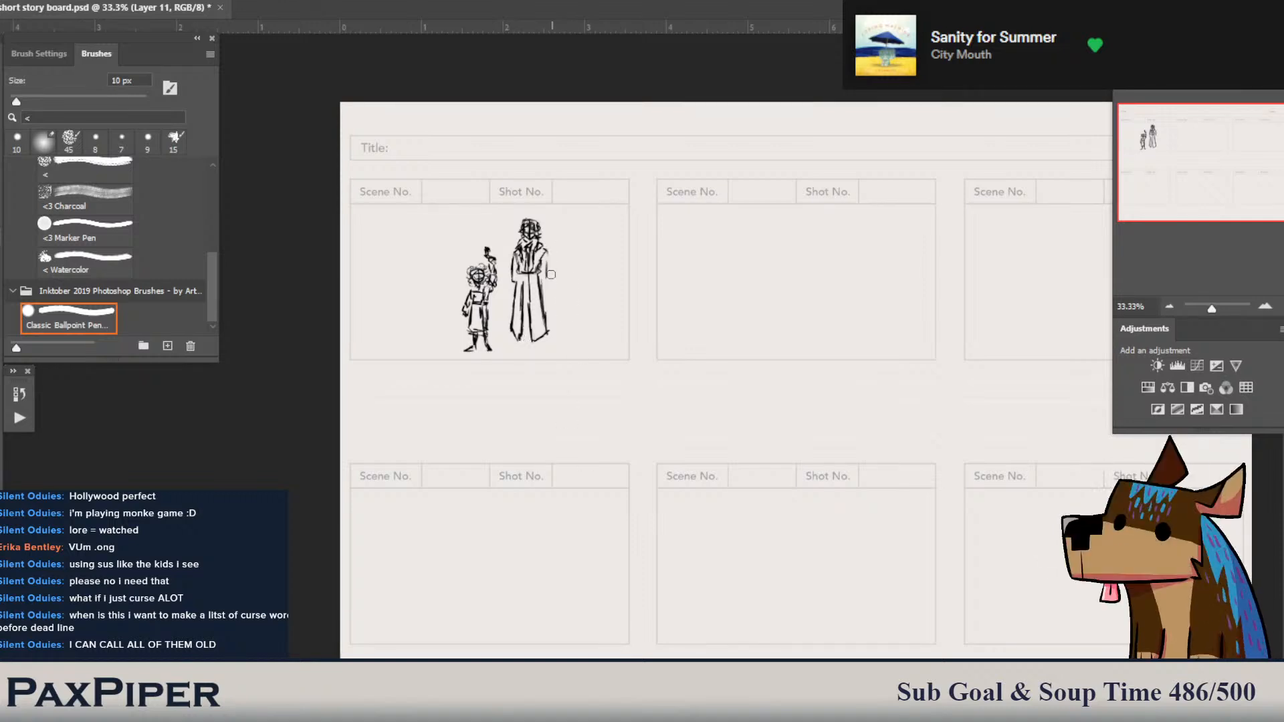
mouse_move(549, 254)
left_mouse_down()
mouse_move(545, 274)
mouse_move(508, 270)
left_mouse_up()
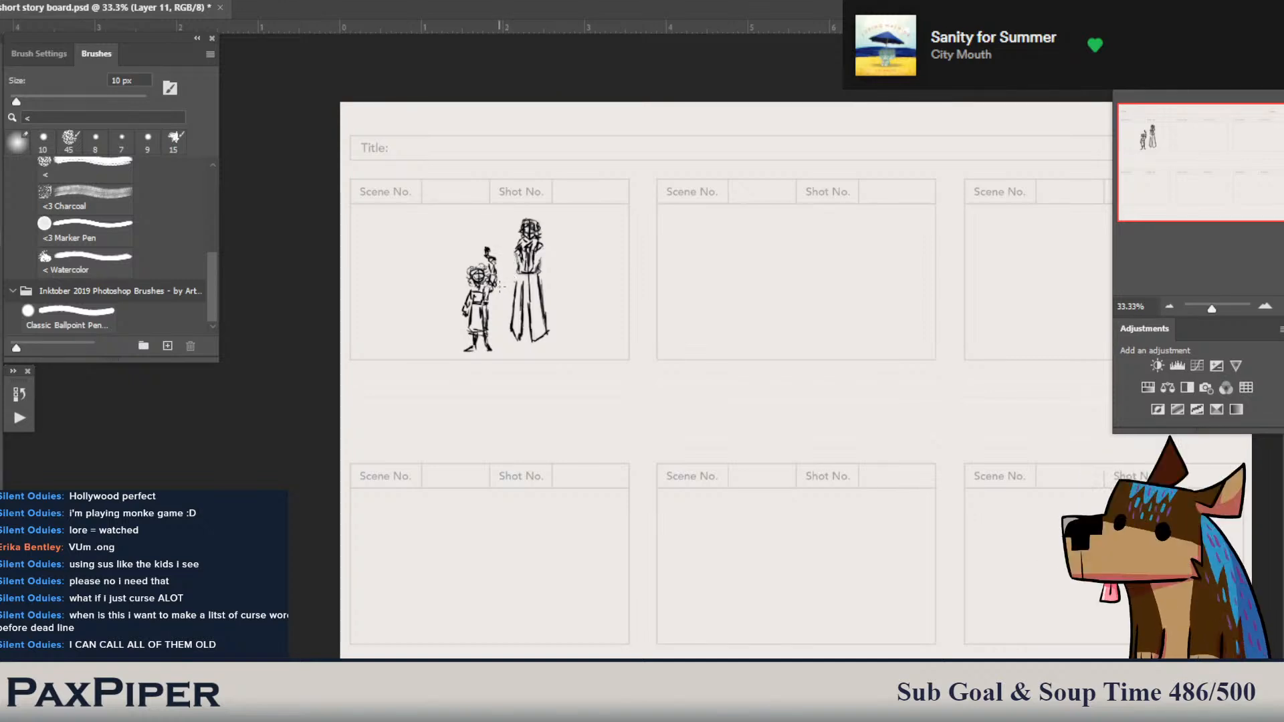
key("b")
left_click_drag(548, 247, 539, 267)
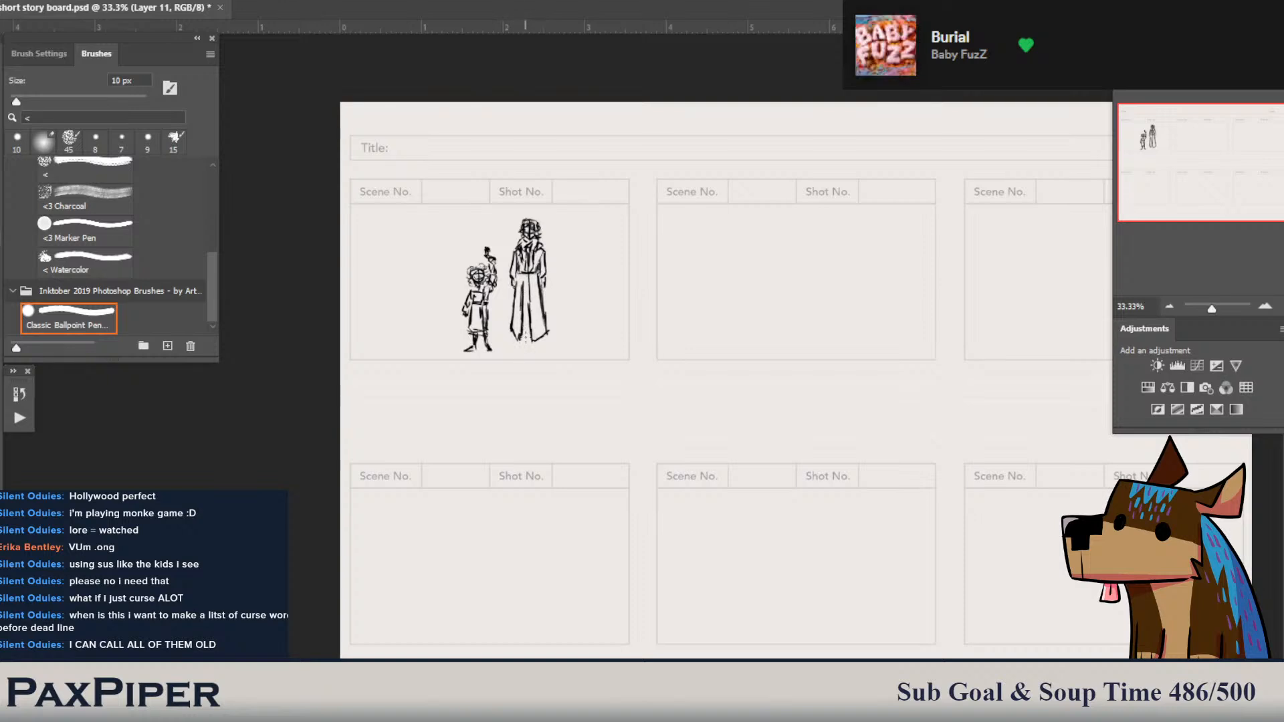
- Add the centre fold to the second figure's coat and sketch the foot nearest the first figure below the hem
left_click_drag(527, 331, 527, 338)
mouse_move(528, 285)
left_mouse_down()
mouse_move(527, 324)
mouse_move(523, 270)
mouse_move(523, 317)
left_mouse_up()
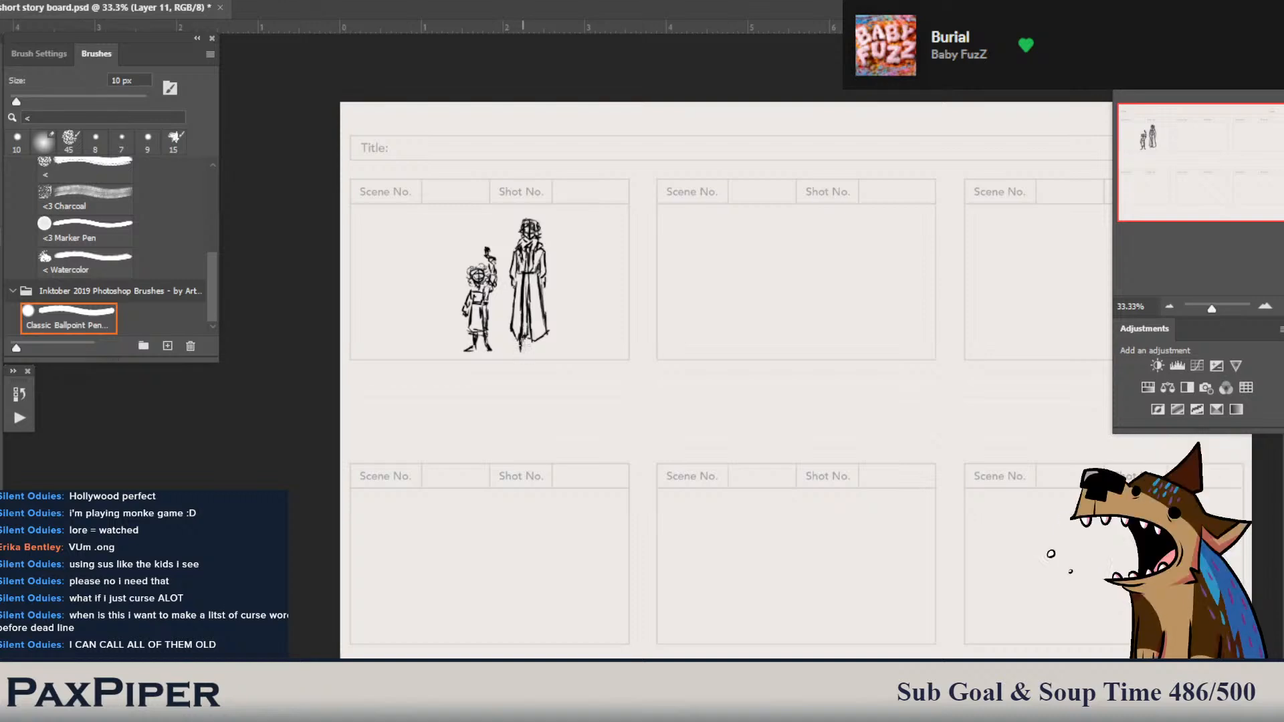
left_click_drag(526, 336, 526, 357)
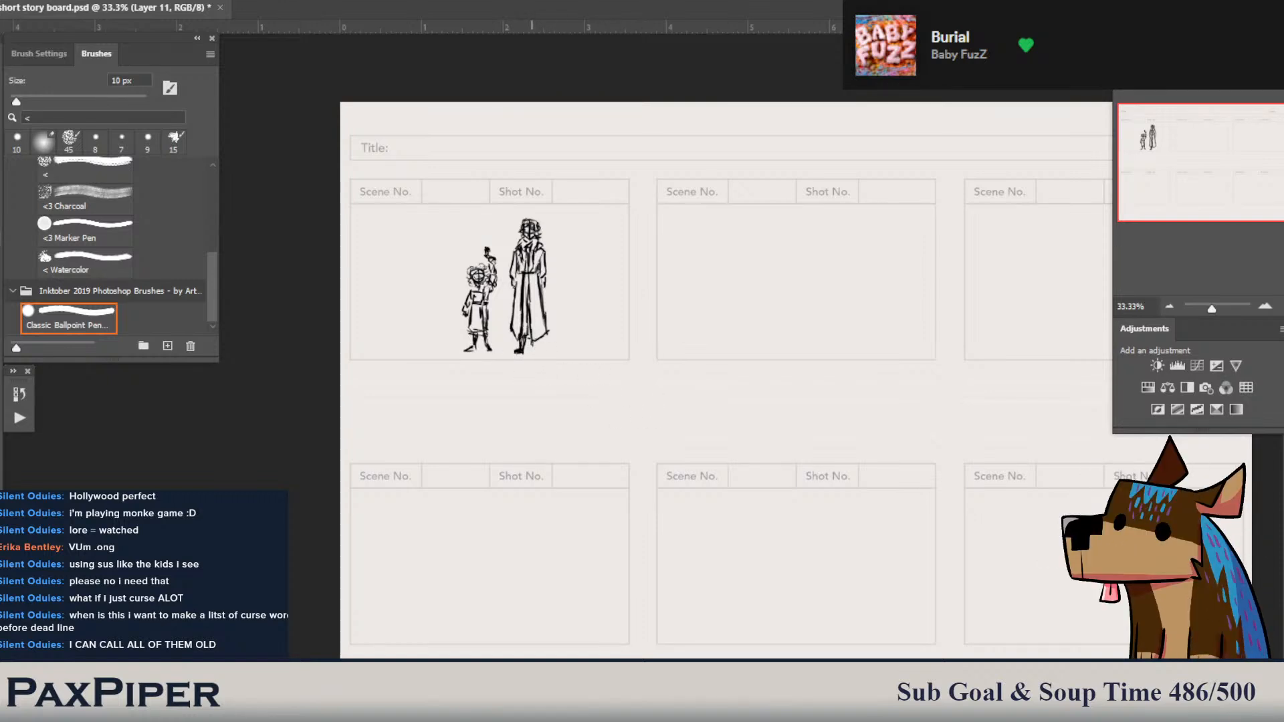
- Sketch the second figure's other foot, clean up its strokes and darken the boots of both figures
mouse_move(532, 338)
left_mouse_down()
mouse_move(529, 353)
mouse_move(549, 352)
left_mouse_up()
left_click_drag(533, 351, 548, 352)
key("ctrl+z")
key("e")
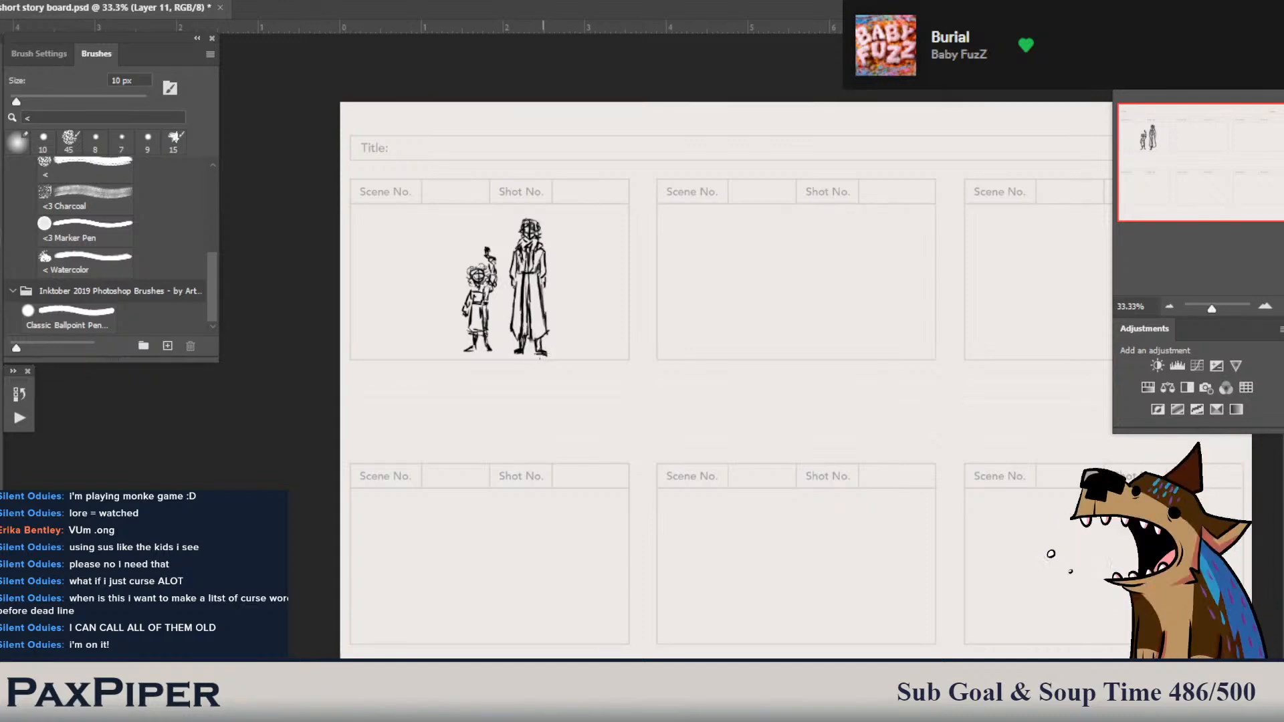
key("comma")
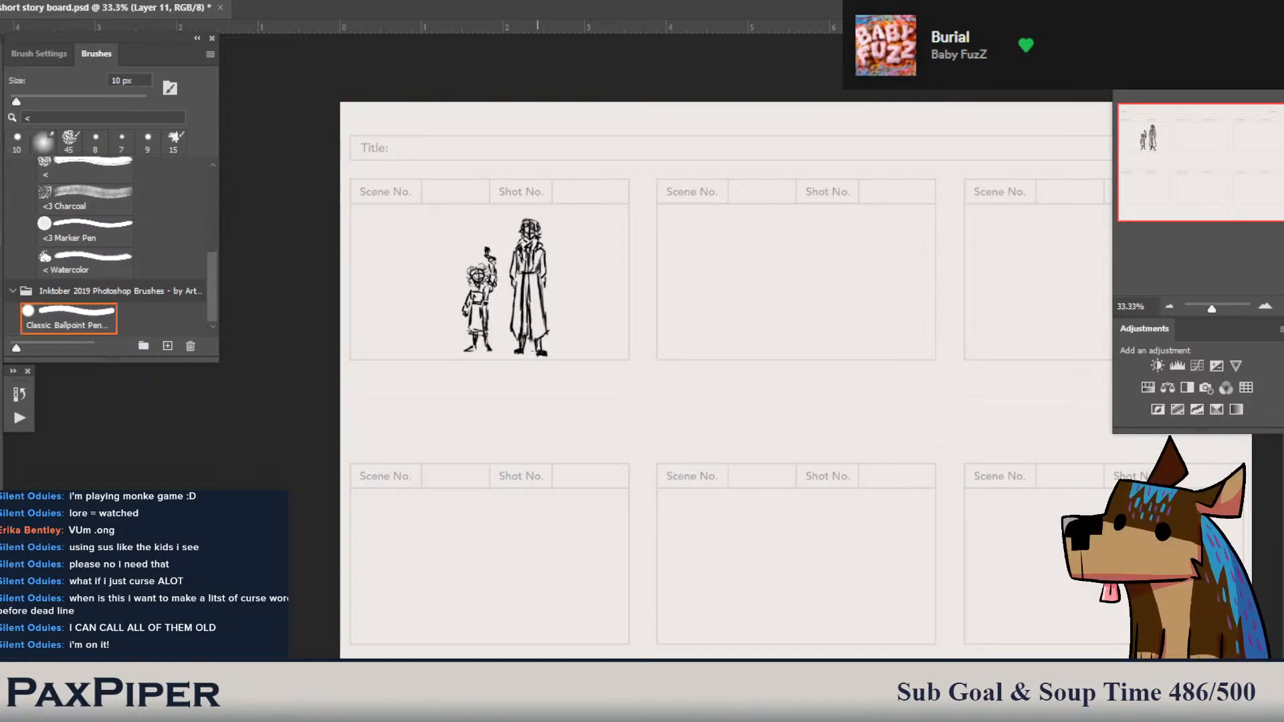
mouse_move(539, 337)
left_mouse_down()
mouse_move(540, 351)
mouse_move(522, 354)
left_mouse_up()
left_click_drag(470, 350, 485, 345)
- Lasso the whole second figure and move it slightly up and closer to the first figure with Free Transform
key("l")
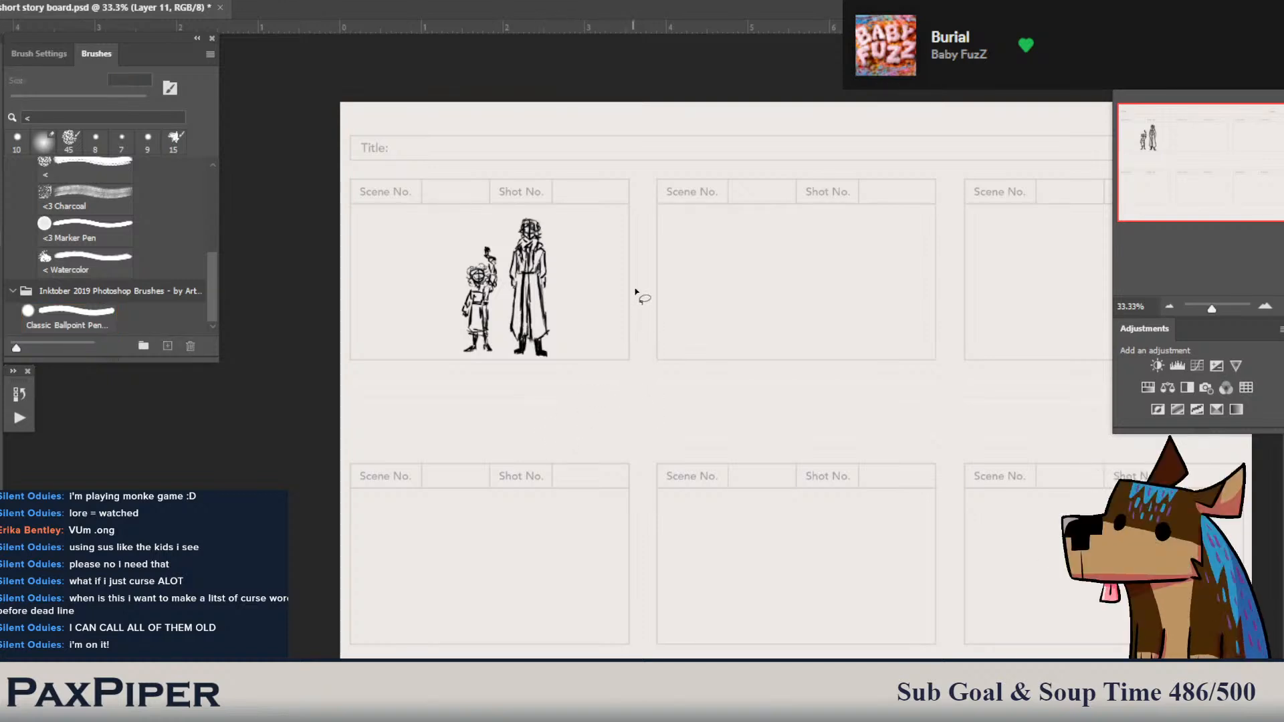
mouse_move(560, 266)
left_mouse_down()
mouse_move(551, 379)
mouse_move(509, 375)
mouse_move(511, 213)
mouse_move(570, 231)
left_mouse_up()
key("ctrl+t")
left_click_drag(546, 331, 539, 326)
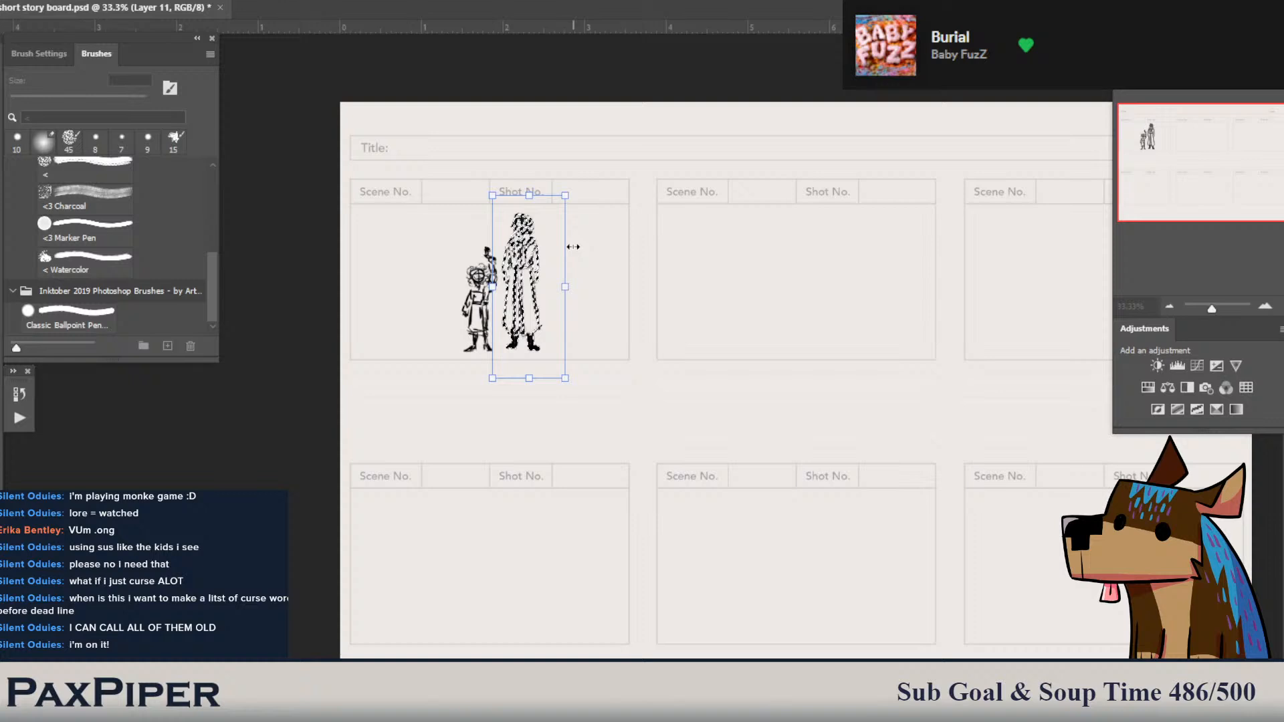
left_click(693, 2)
left_click_drag(547, 371, 545, 364)
left_click(774, 2)
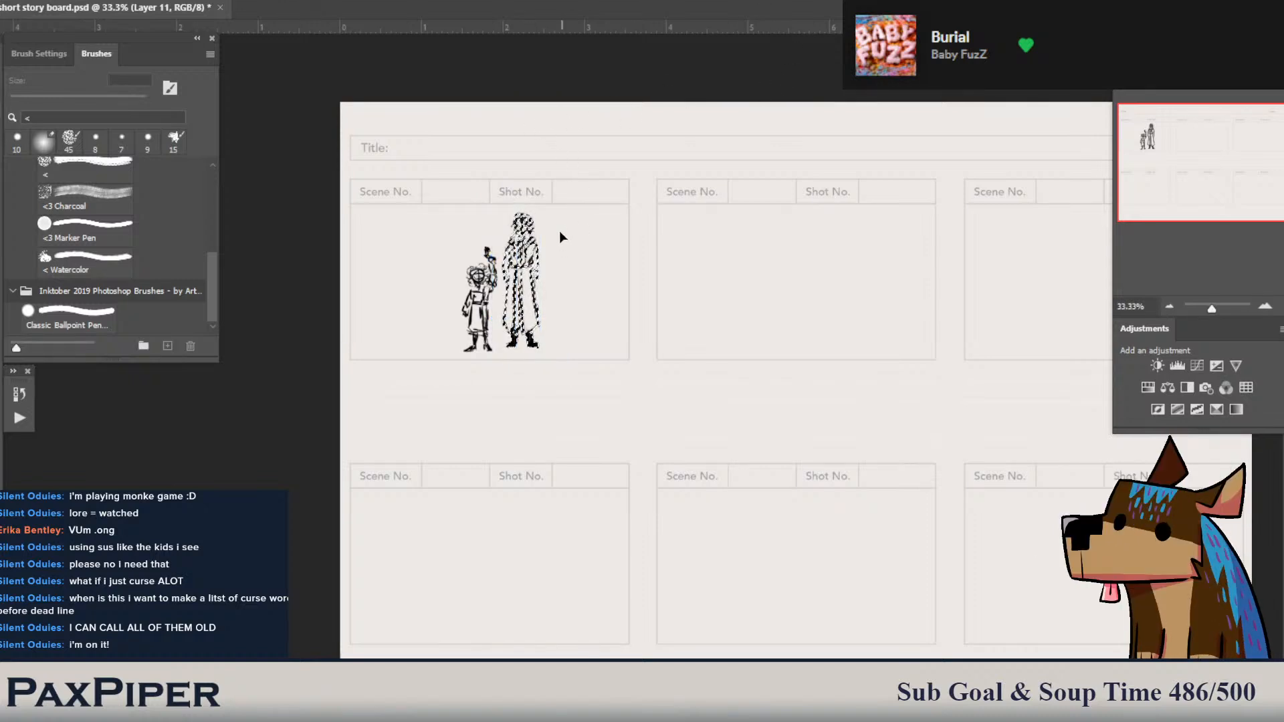
- Stretch the second figure slightly taller with Free Transform, align its feet with the first figure's and clear the selection
key("ctrl+t")
left_click_drag(523, 212, 524, 206)
left_click_drag(526, 276, 530, 278)
left_click_drag(526, 350, 525, 358)
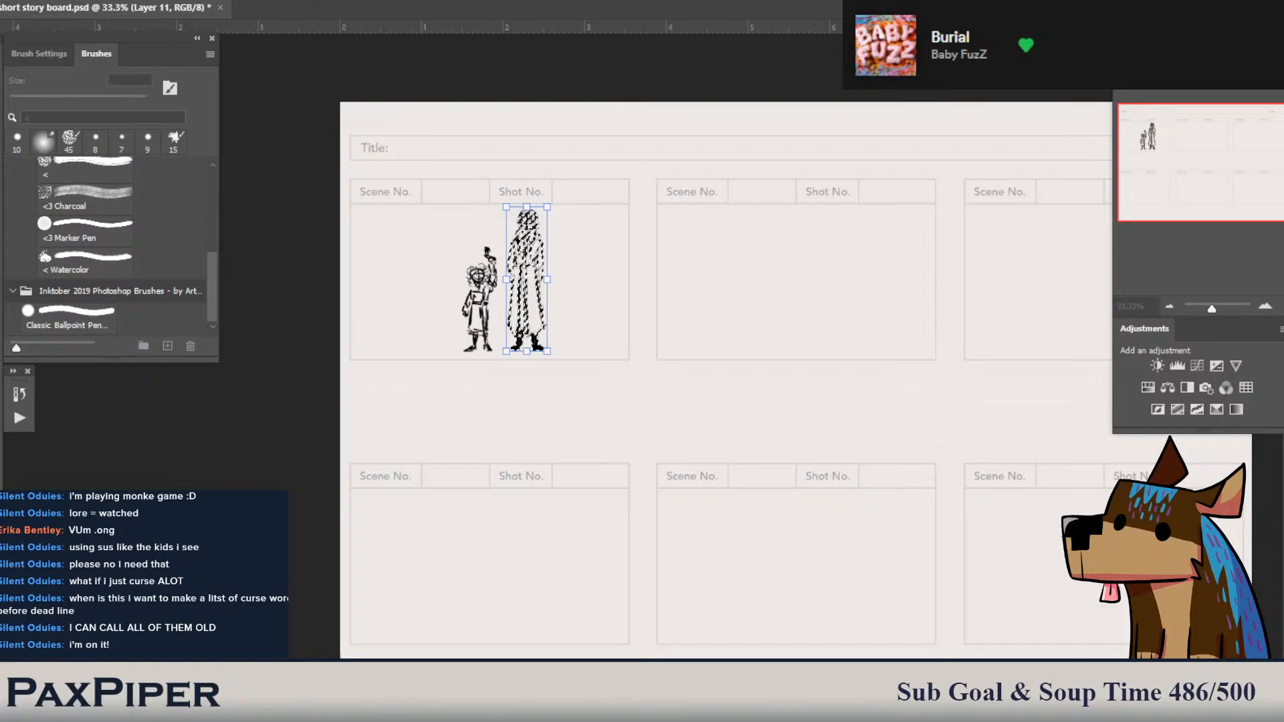
key("Return")
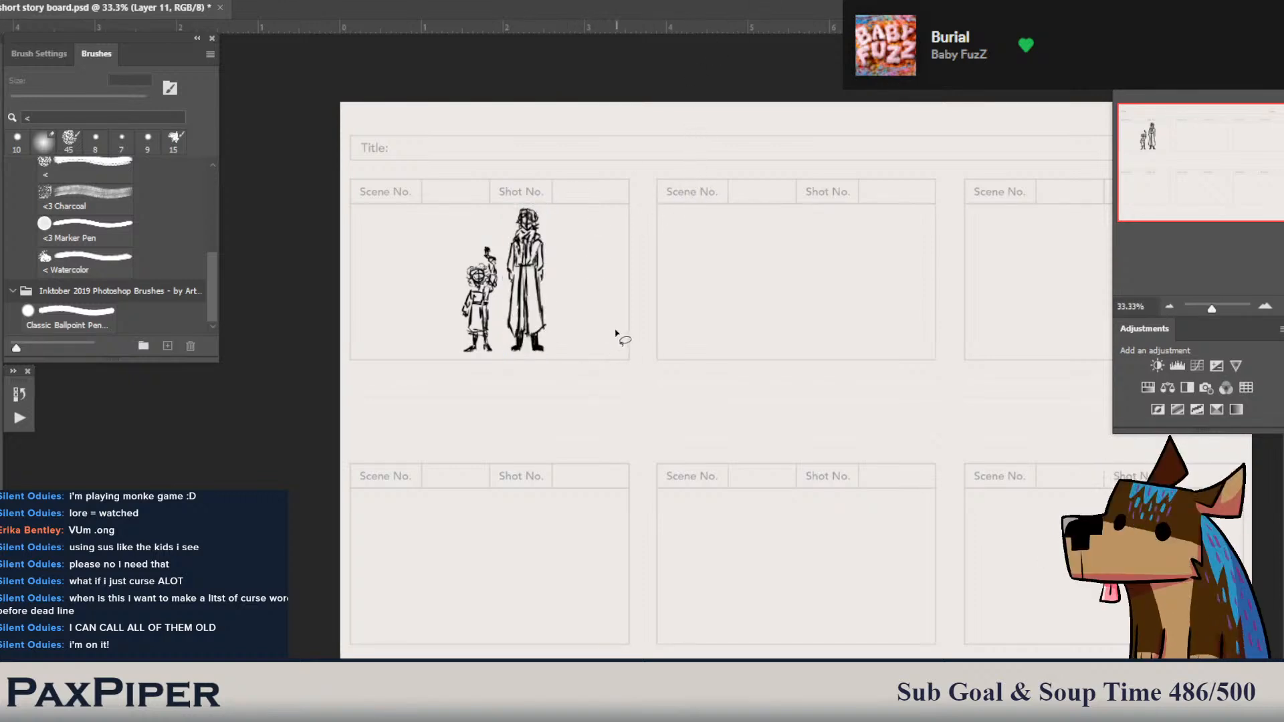
- Lasso both figures and shift them together slightly left within the first frame using Free Transform
mouse_move(542, 200)
left_mouse_down()
mouse_move(587, 350)
mouse_move(417, 388)
mouse_move(532, 171)
mouse_move(572, 195)
left_mouse_up()
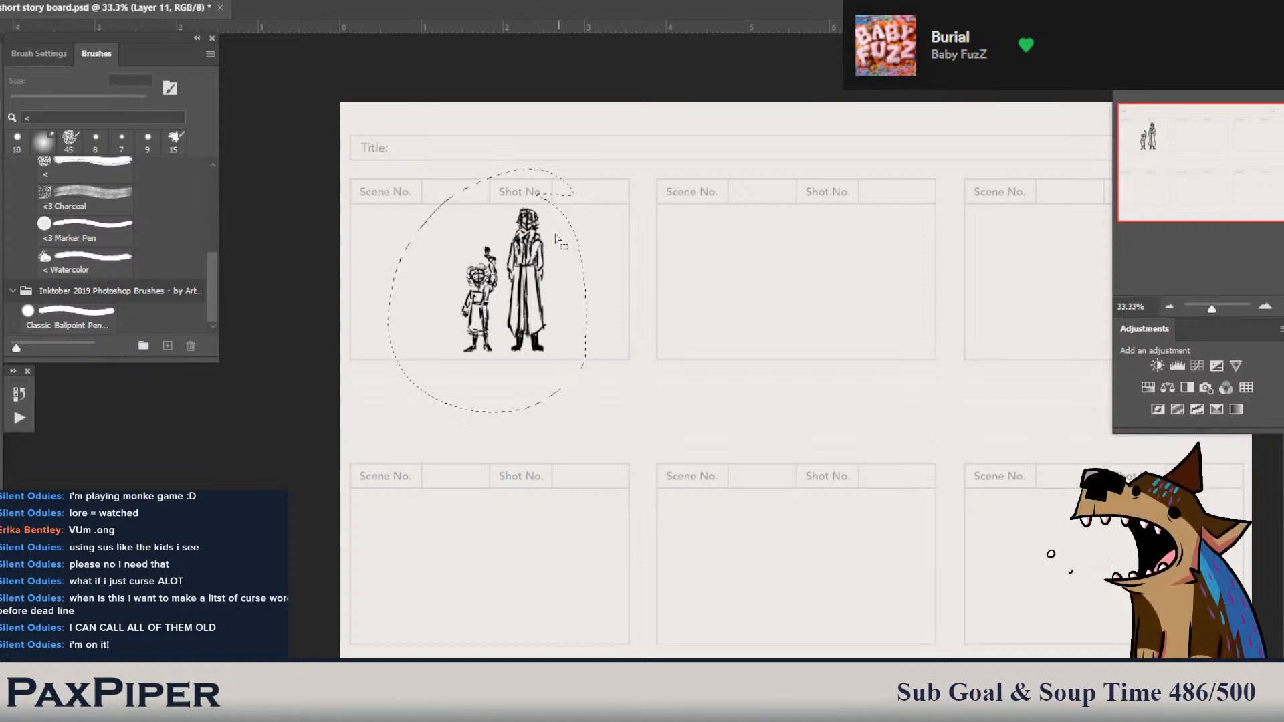
key("ctrl+t")
left_click_drag(530, 305, 515, 307)
left_click_drag(506, 249, 508, 250)
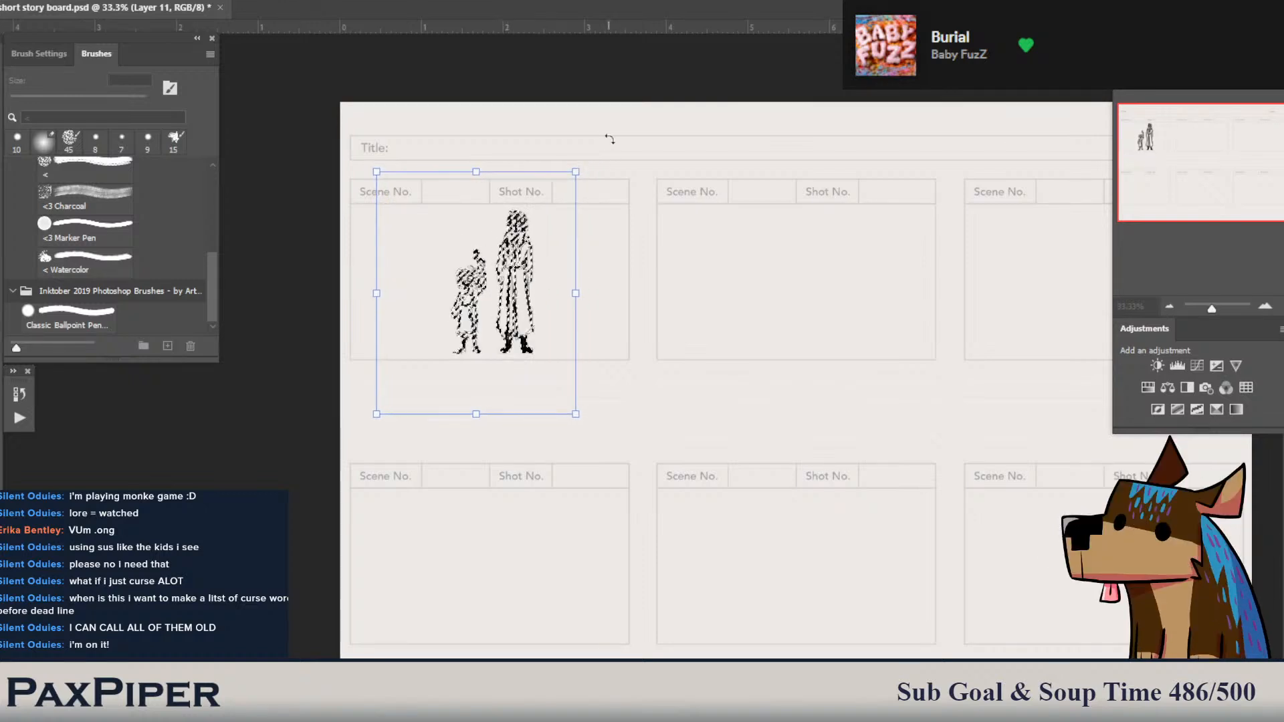
key("Return")
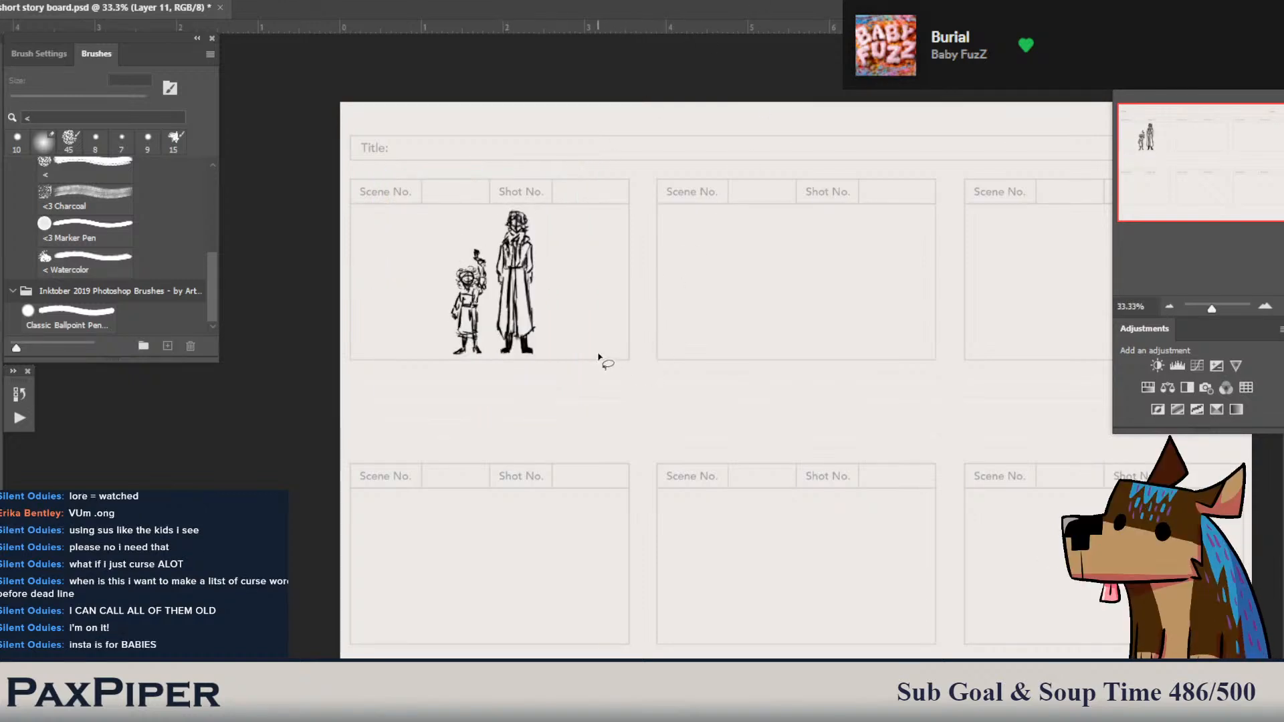
- Lasso both figures again, nudge them slightly further left with the Move tool and clear the selection
key("b")
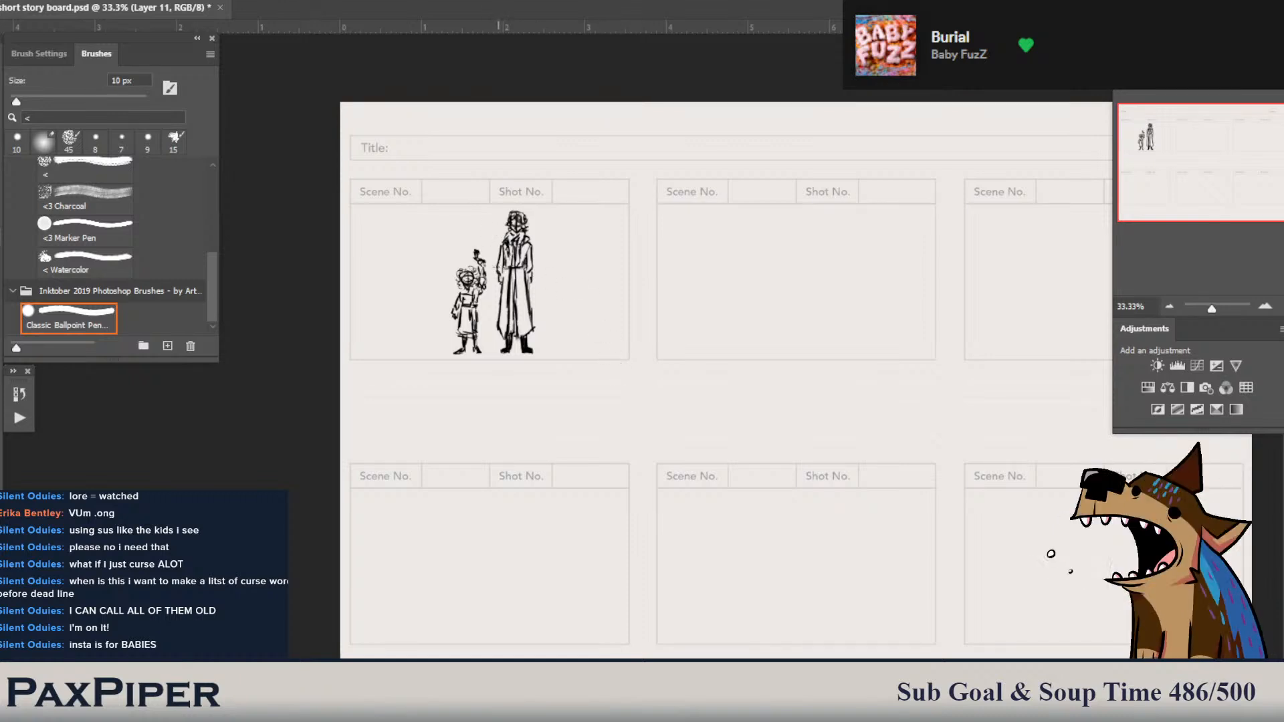
key("l")
mouse_move(570, 196)
left_mouse_down()
mouse_move(388, 411)
mouse_move(555, 224)
left_mouse_up()
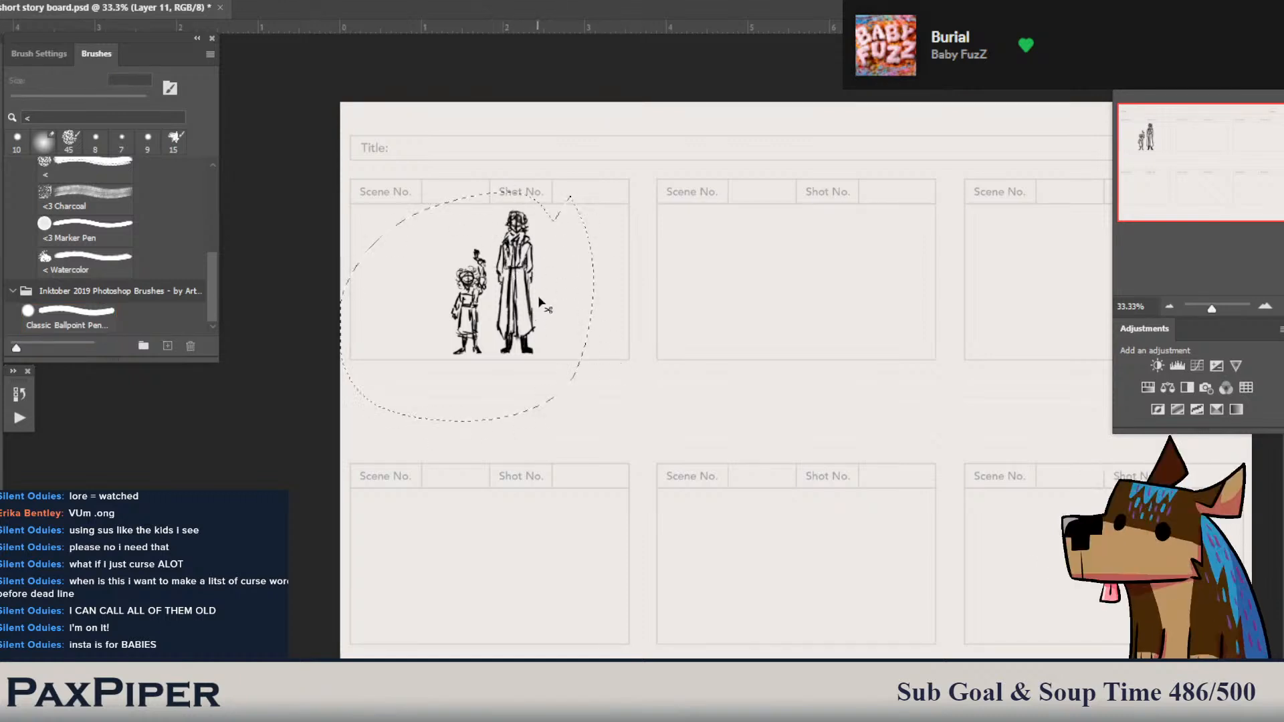
key("v")
mouse_move(554, 290)
left_mouse_down()
mouse_move(536, 293)
mouse_move(552, 289)
left_mouse_up()
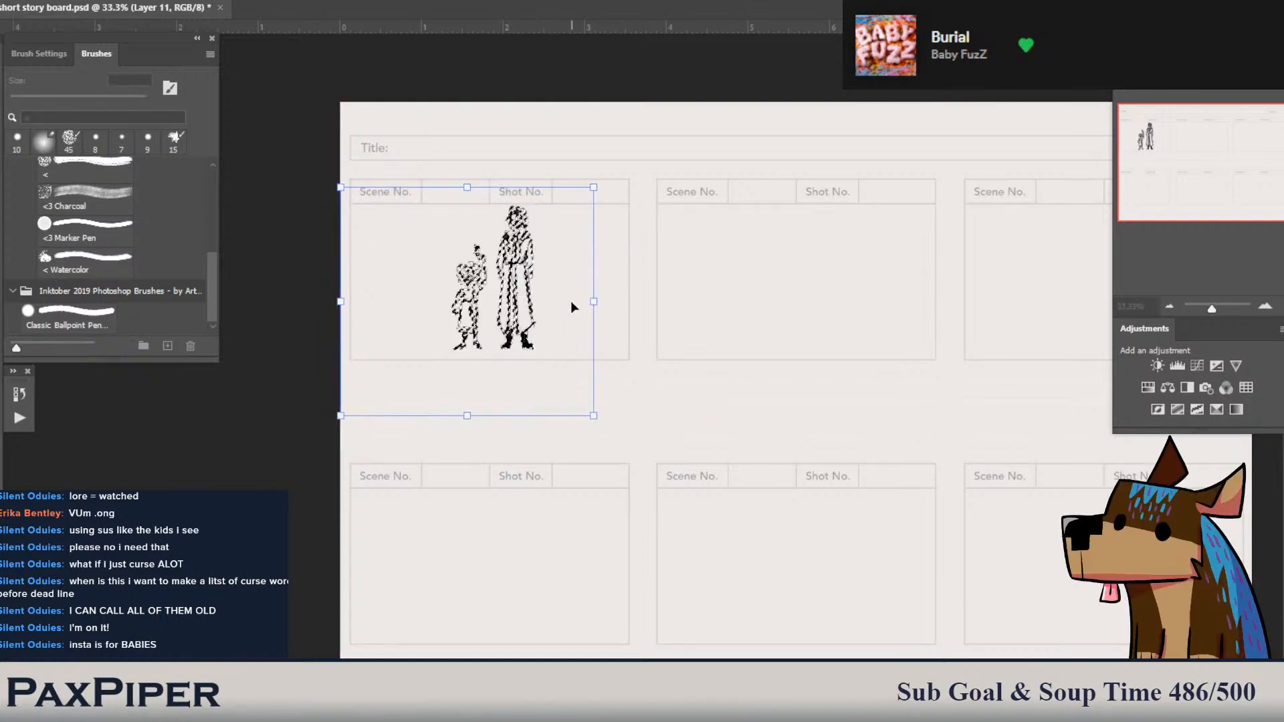
key("Down")
key("Down")
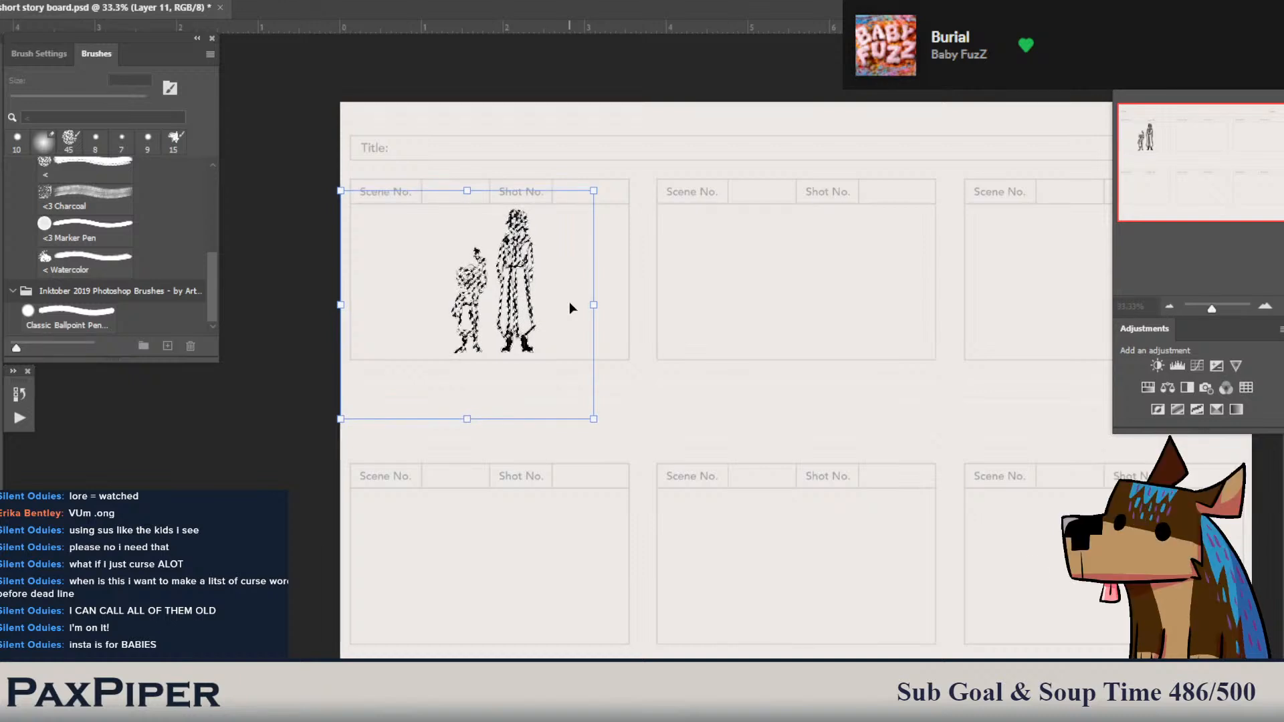
key("Left")
key("Left")
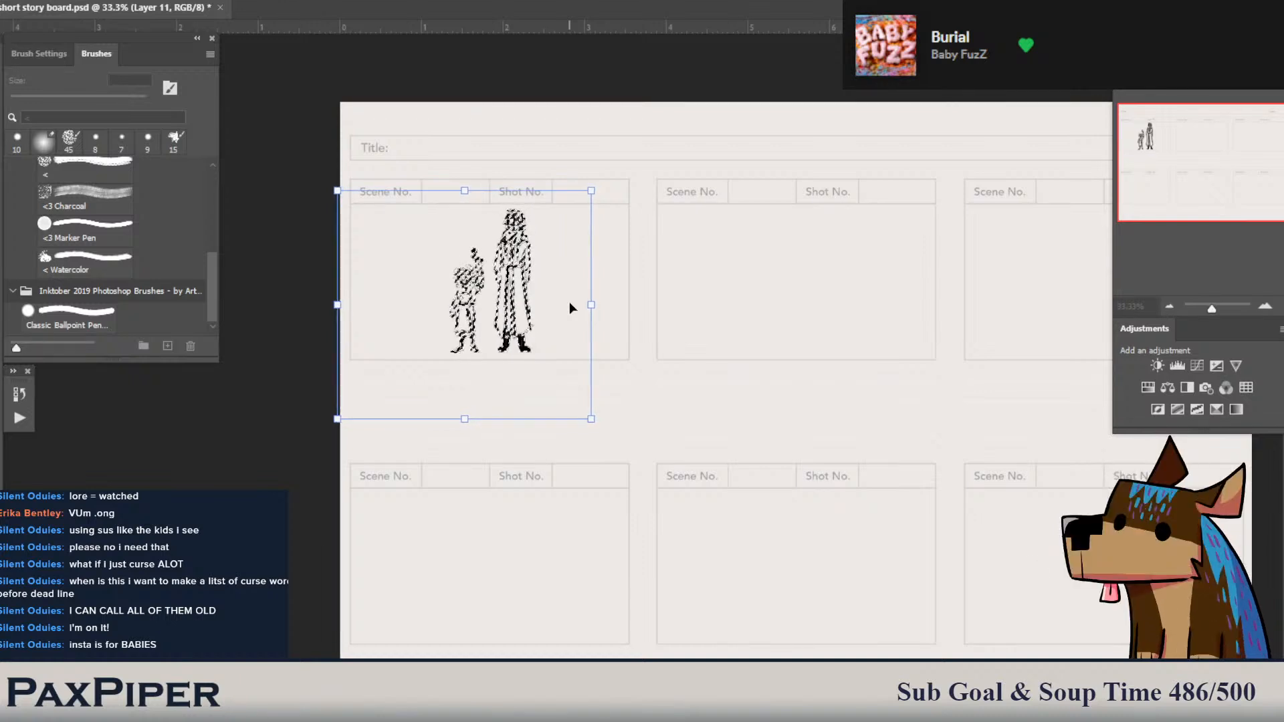
key("l")
key("ctrl+d")
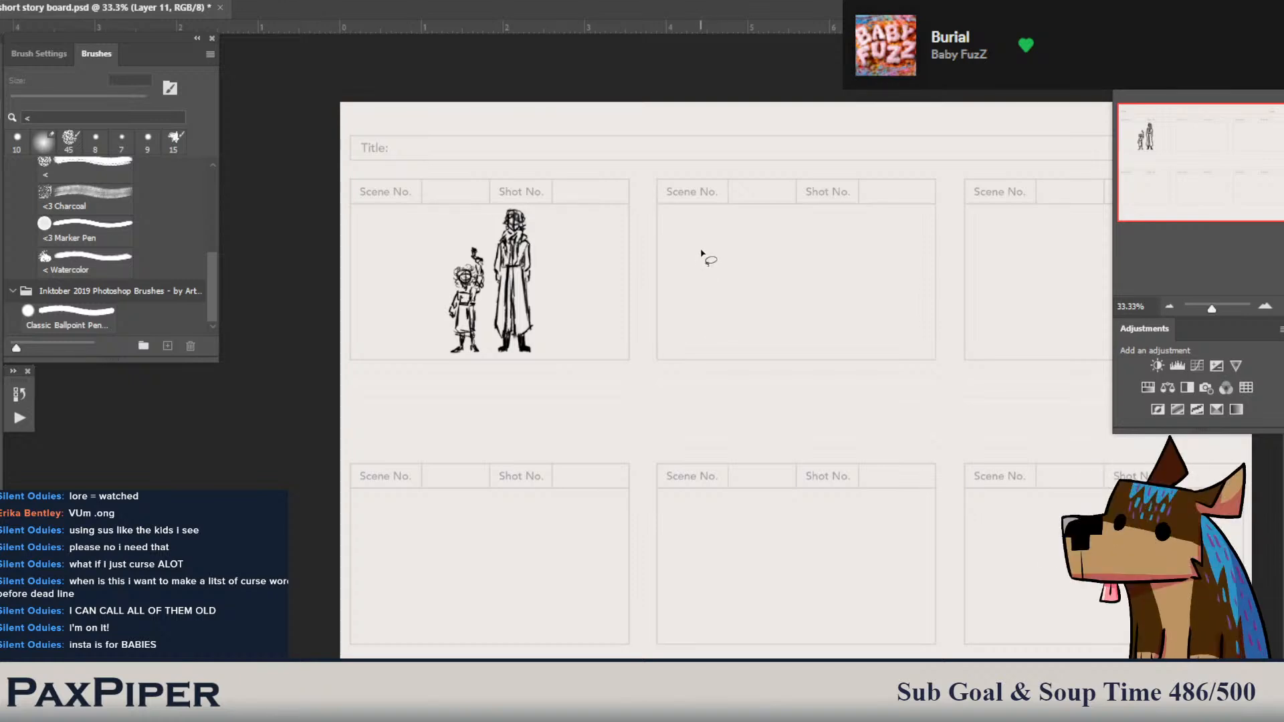
- Draw two straight horizontal background lines across the first frame, at the height of the figures' lower bodies
key("b")
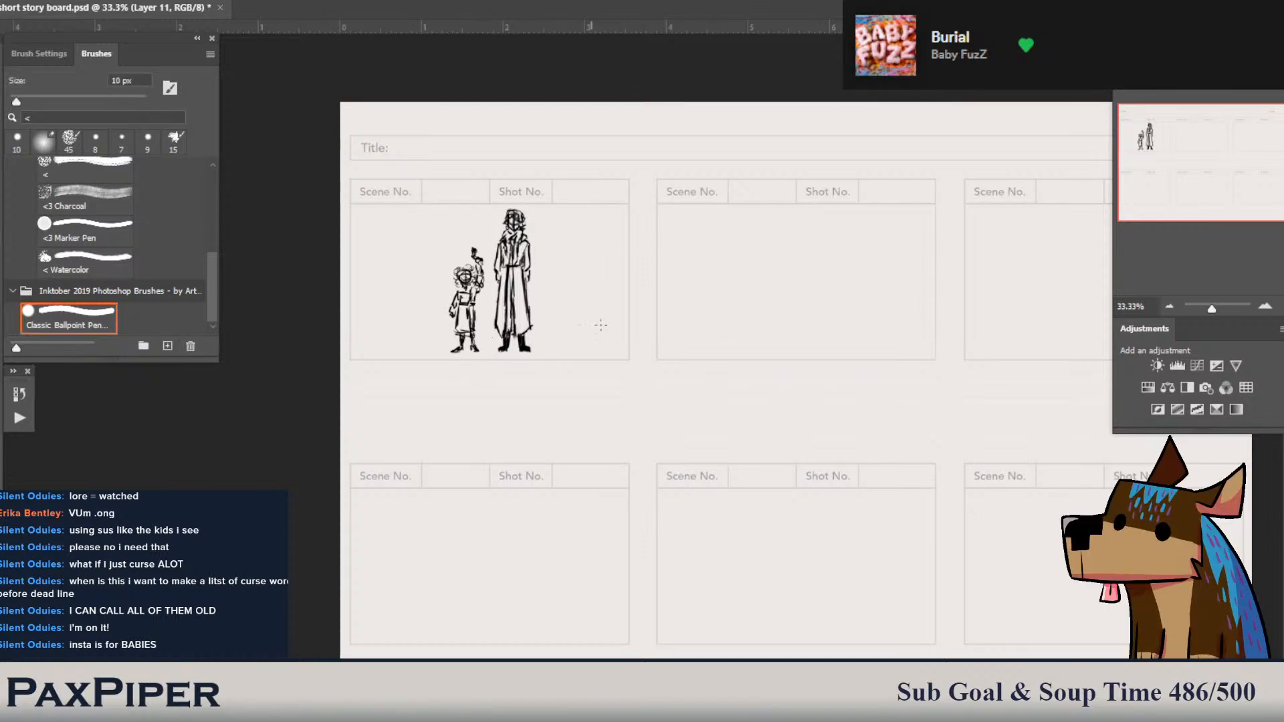
left_click_drag(627, 332, 483, 332)
left_click(341, 332, "shift")
left_click_drag(622, 310, 317, 307)
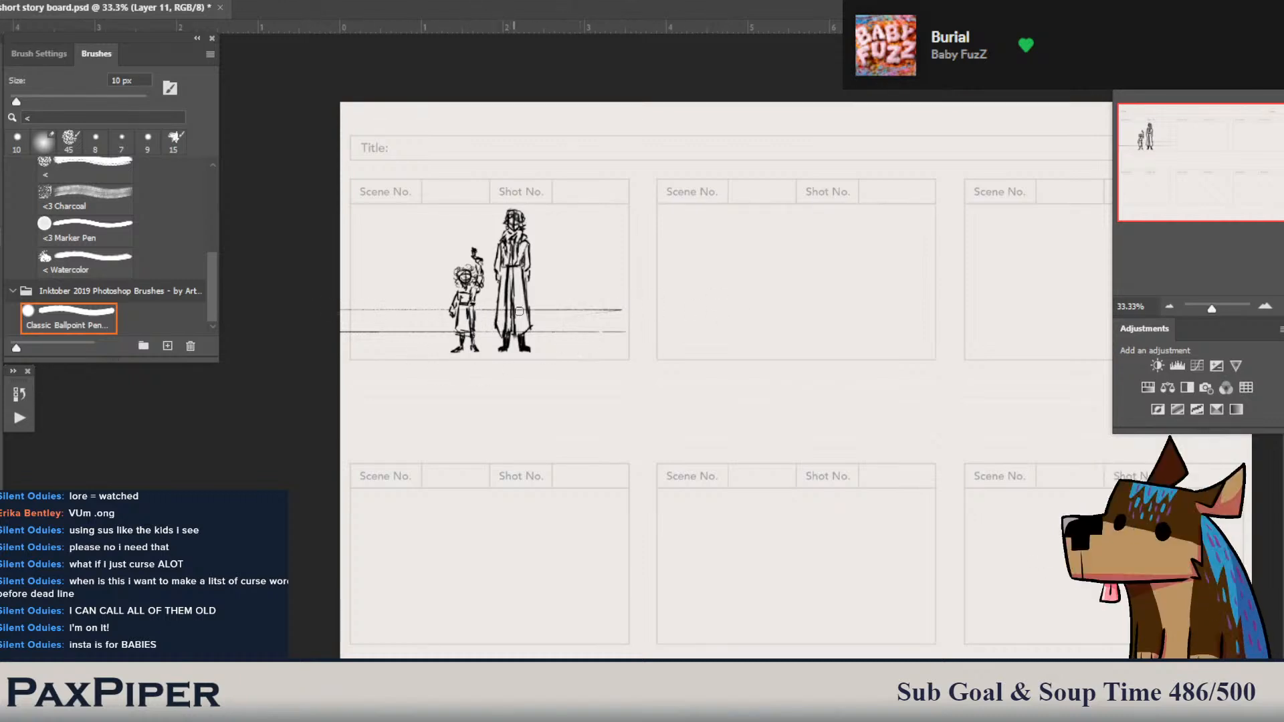
- Erase the ends of the two background lines that run past the first frame's left border
key("e")
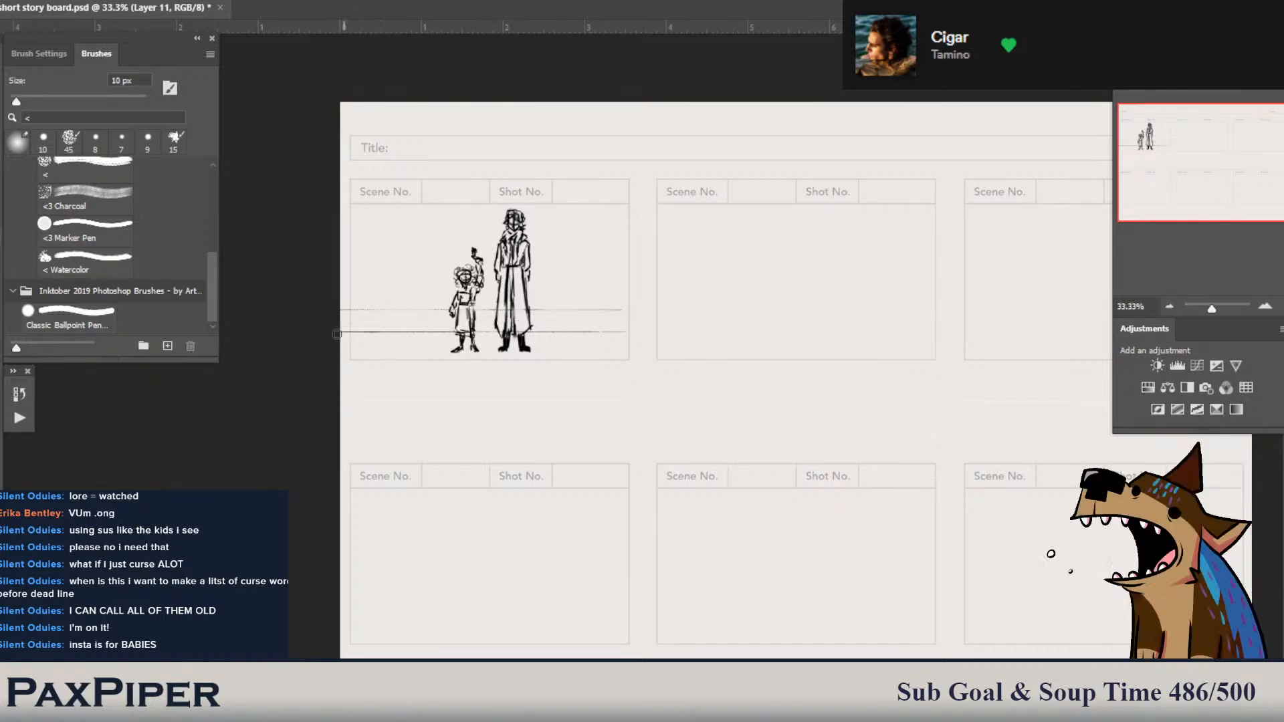
mouse_move(344, 317)
left_mouse_down()
mouse_move(346, 303)
mouse_move(347, 335)
left_mouse_up()
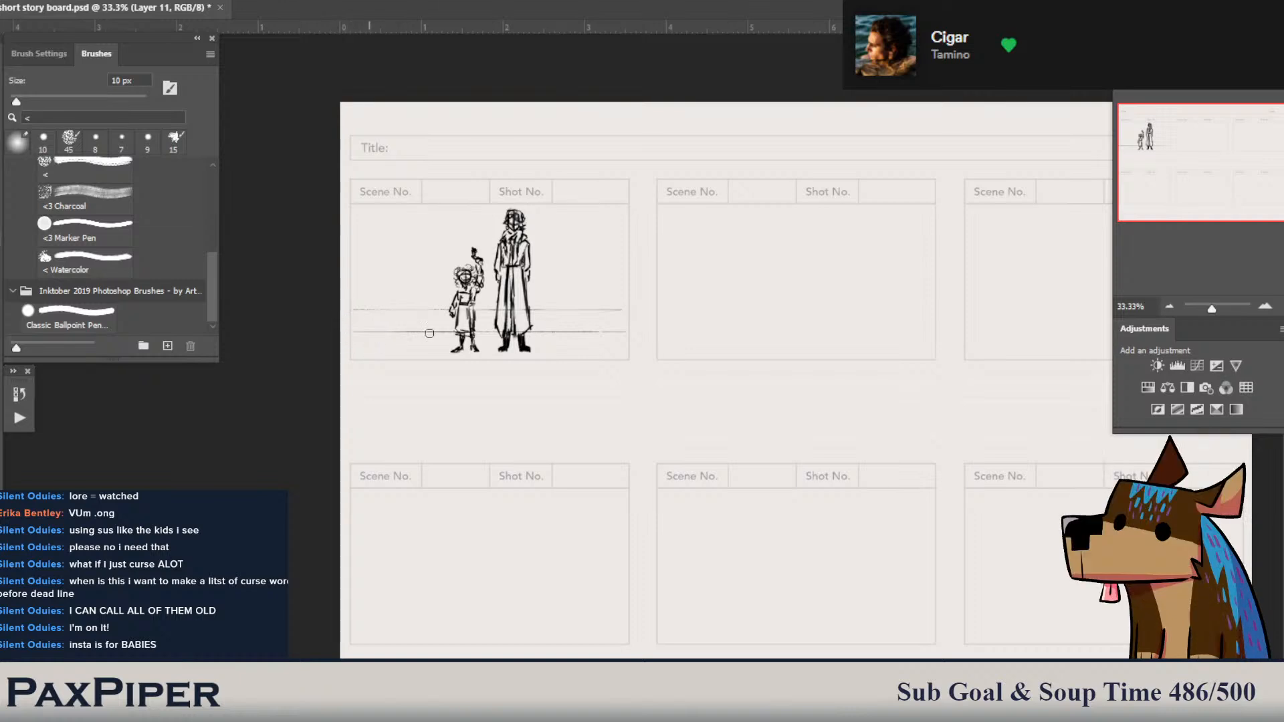
left_click_drag(605, 334, 550, 331)
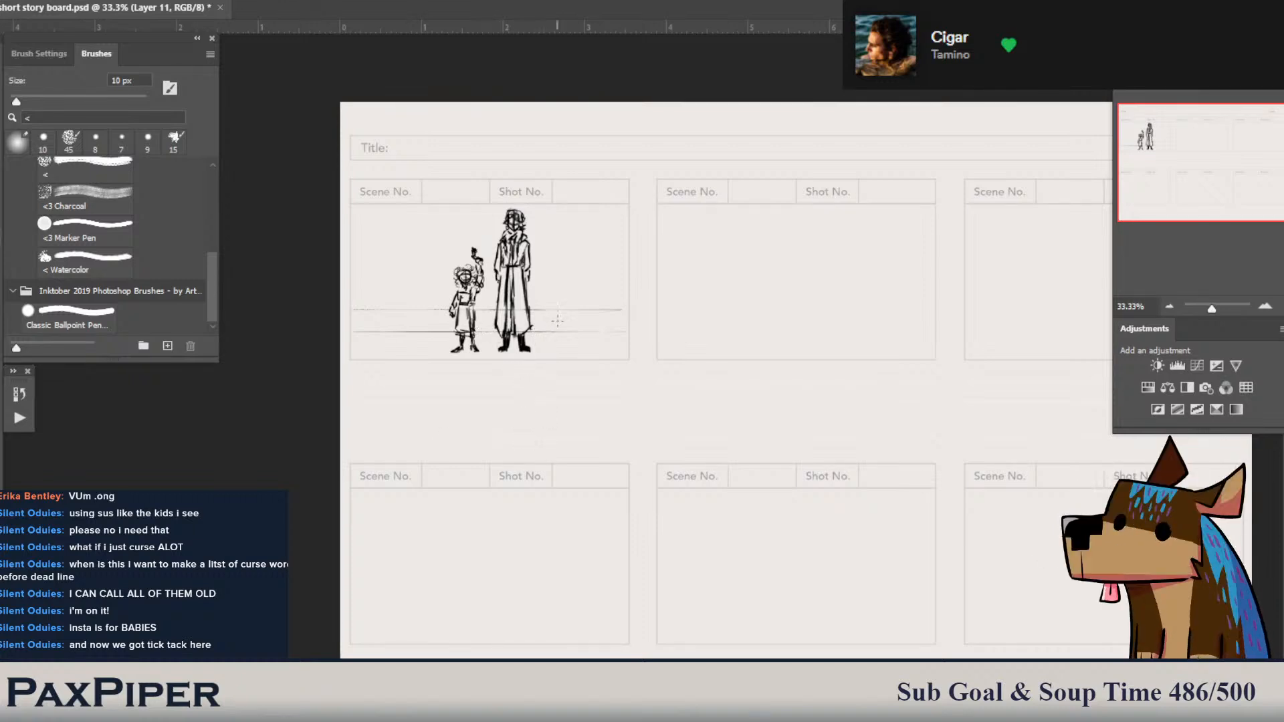
mouse_move(665, 307)
left_mouse_down()
mouse_move(645, 309)
mouse_move(687, 305)
left_mouse_up()
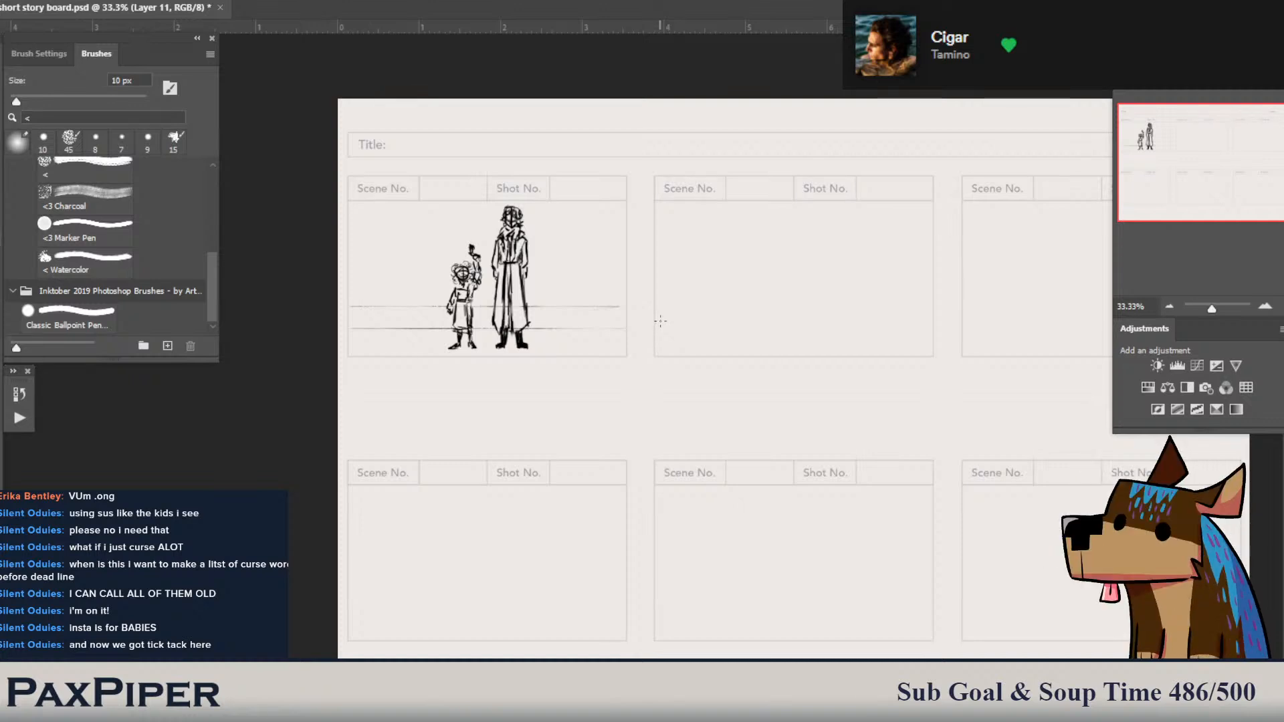
left_click_drag(656, 317, 587, 328)
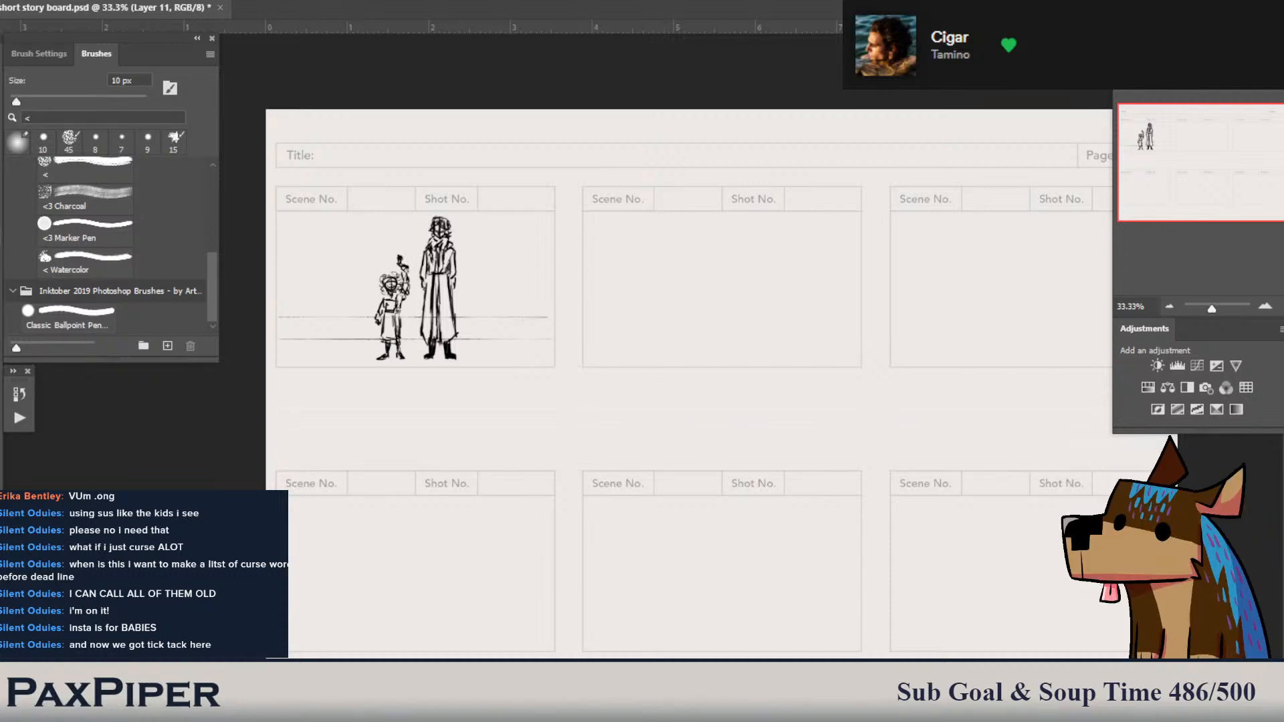
- Group the new page's layers, hide that page and bring up the storyboard page with the hand close-ups
key("ctrl+g")
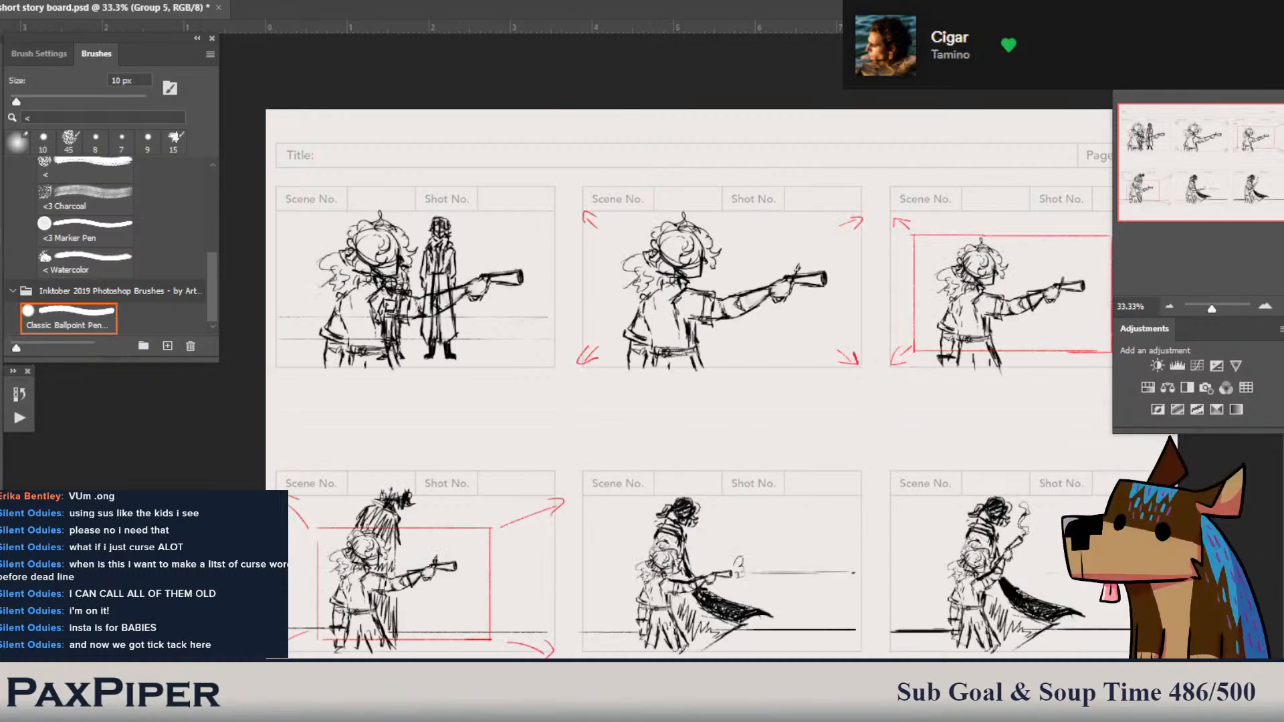
key("ctrl+comma")
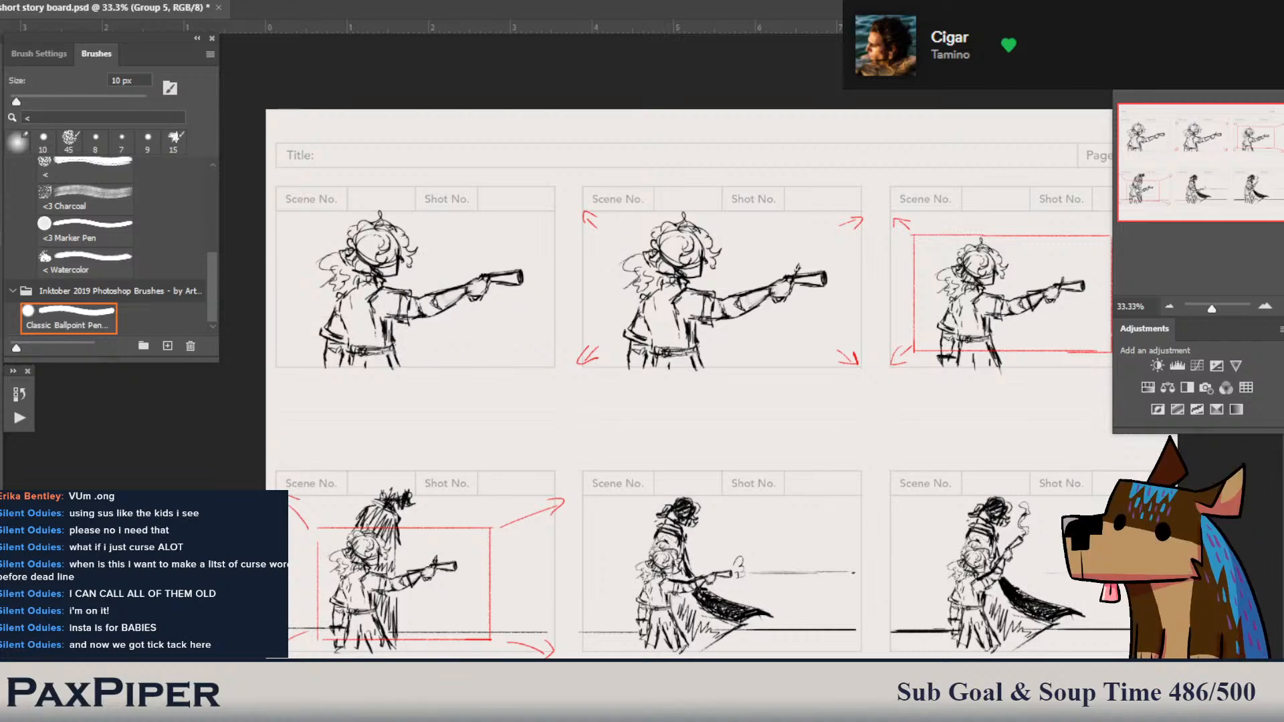
left_click_drag(893, 425, 833, 423)
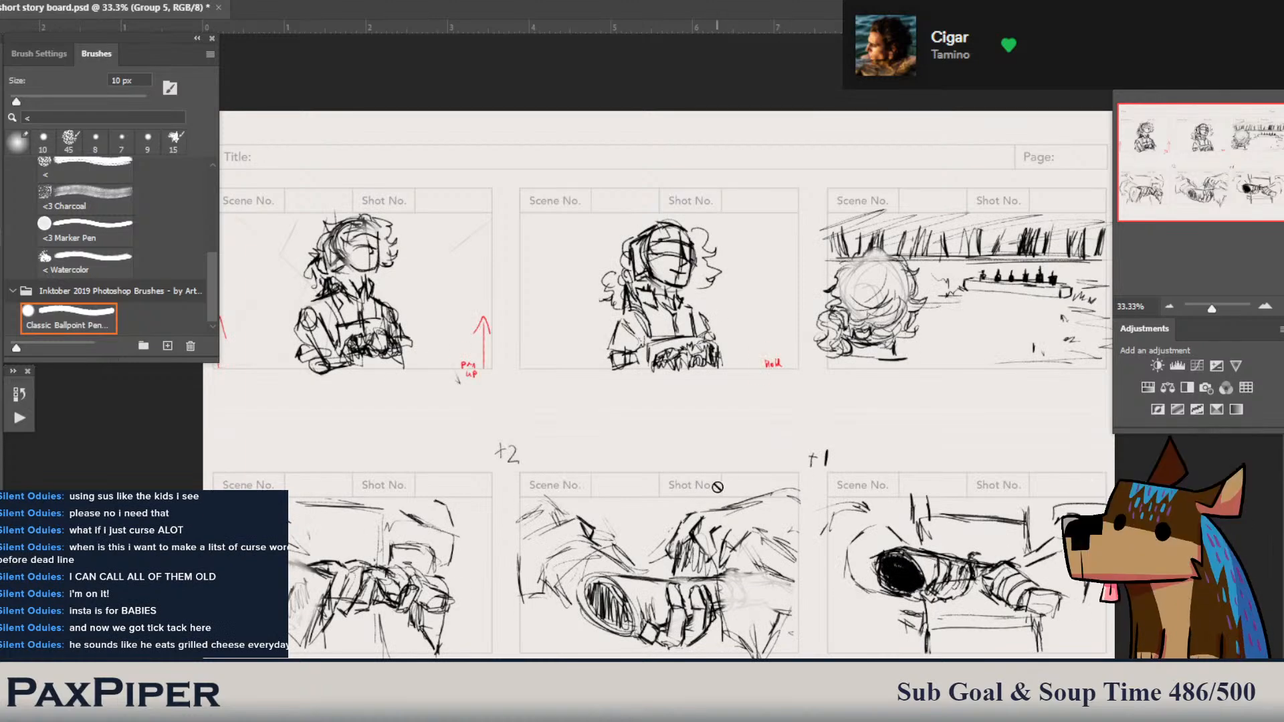
left_click_drag(717, 456, 730, 442)
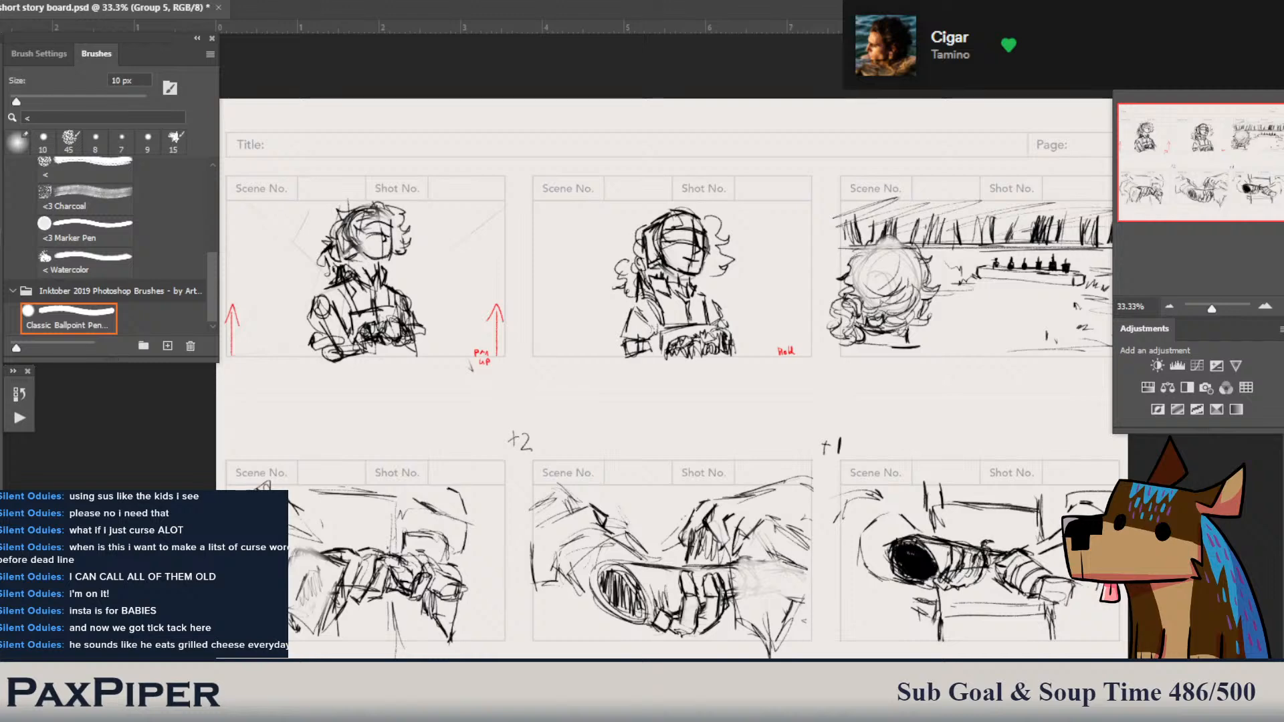
- Add a new layer to the hand close-ups page and choose the rectangular-tipped brush at 40 px
key("ctrl+shift+alt+n")
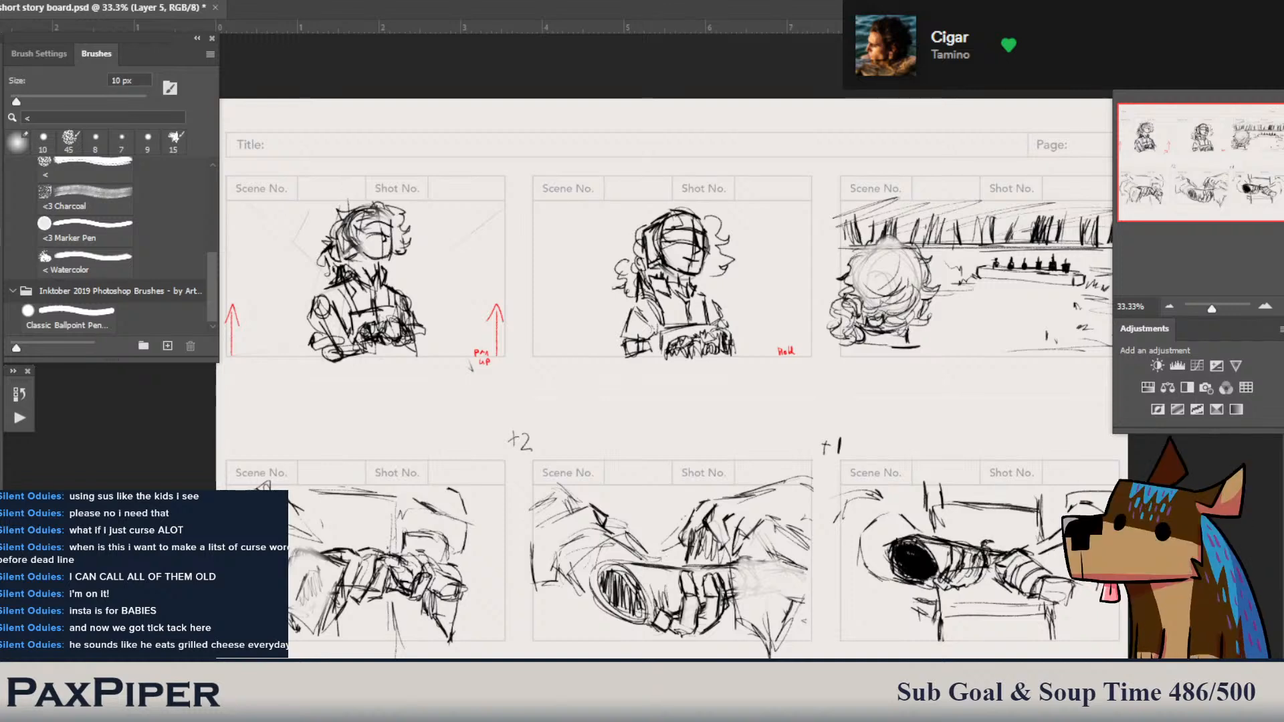
left_click(67, 317)
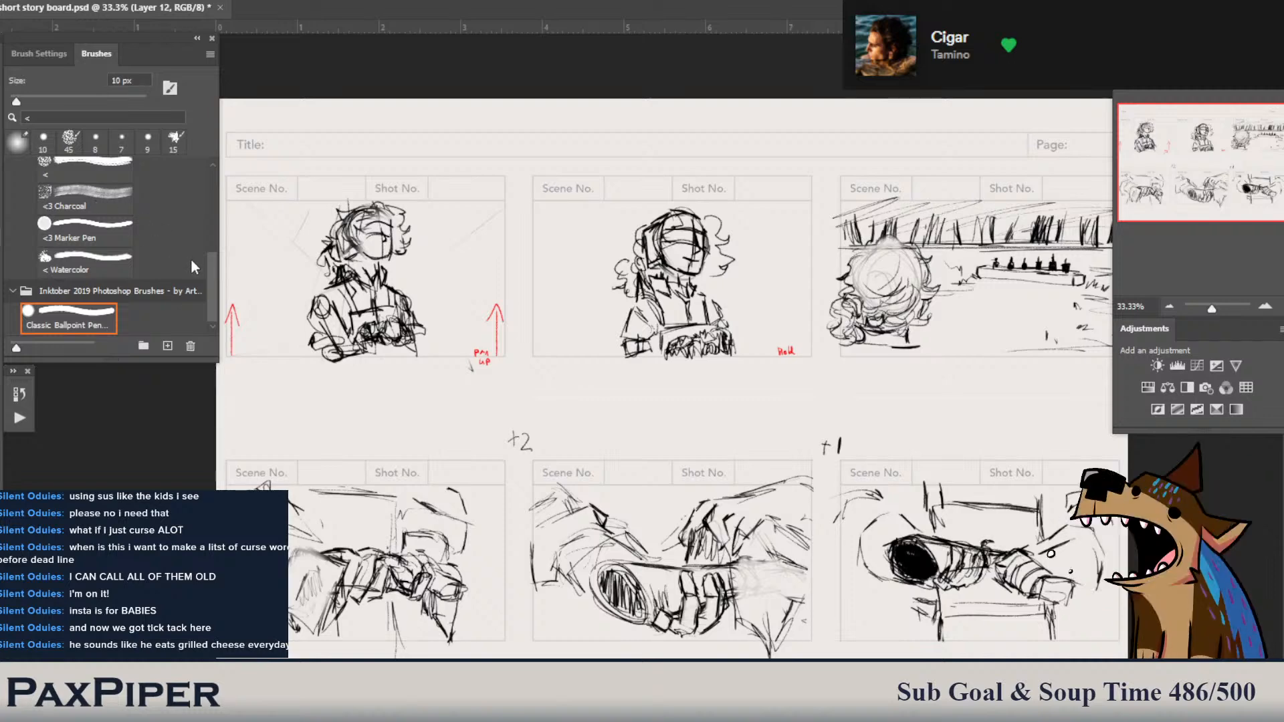
scroll(215, 295, "up", 3)
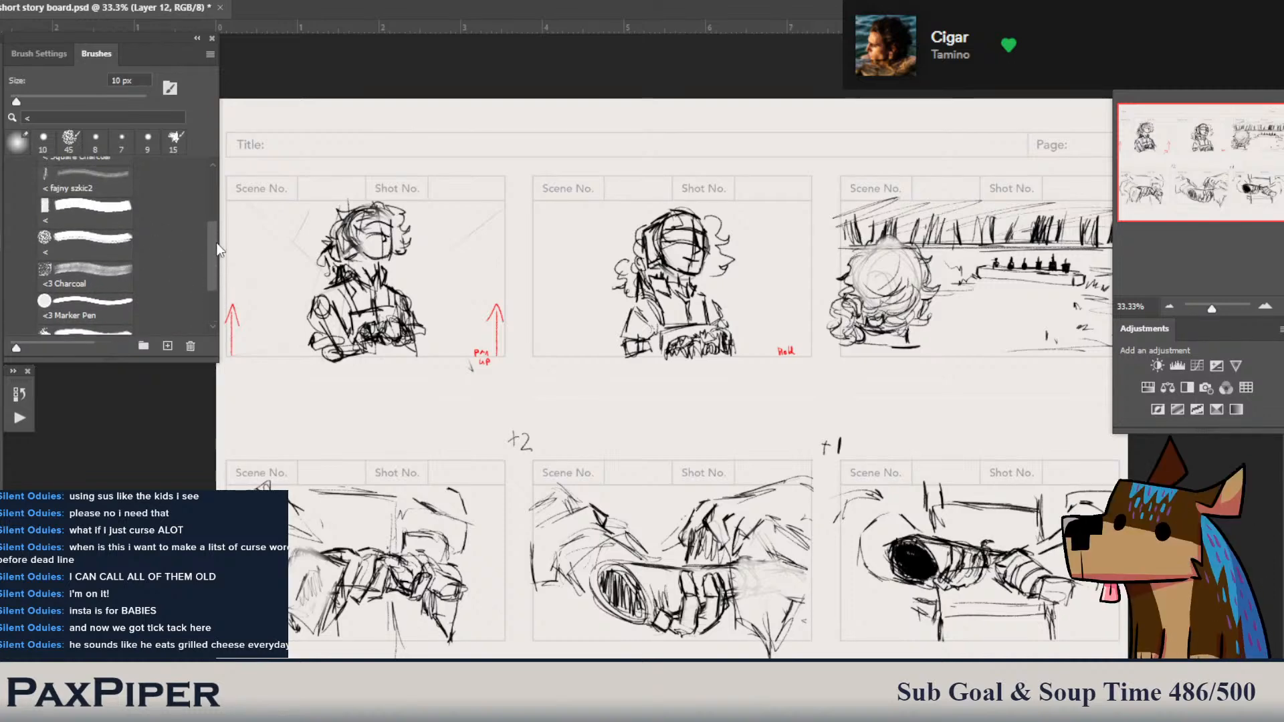
left_click(126, 235)
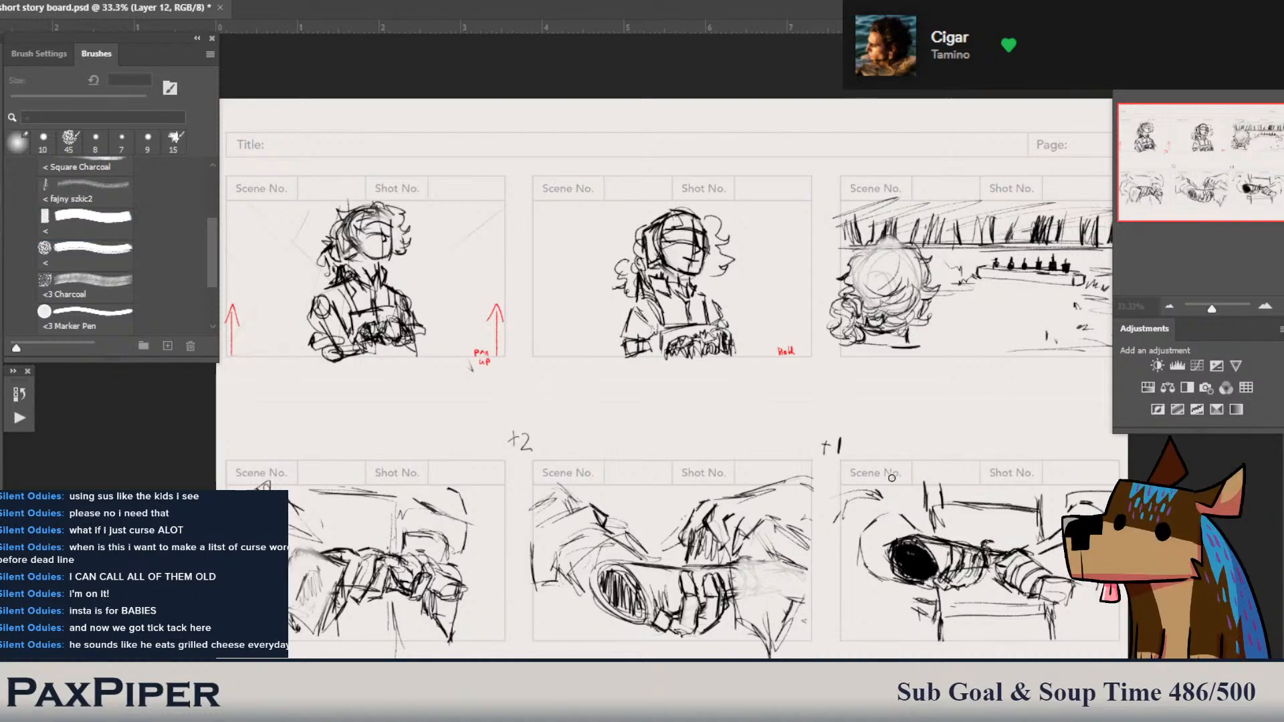
key("b")
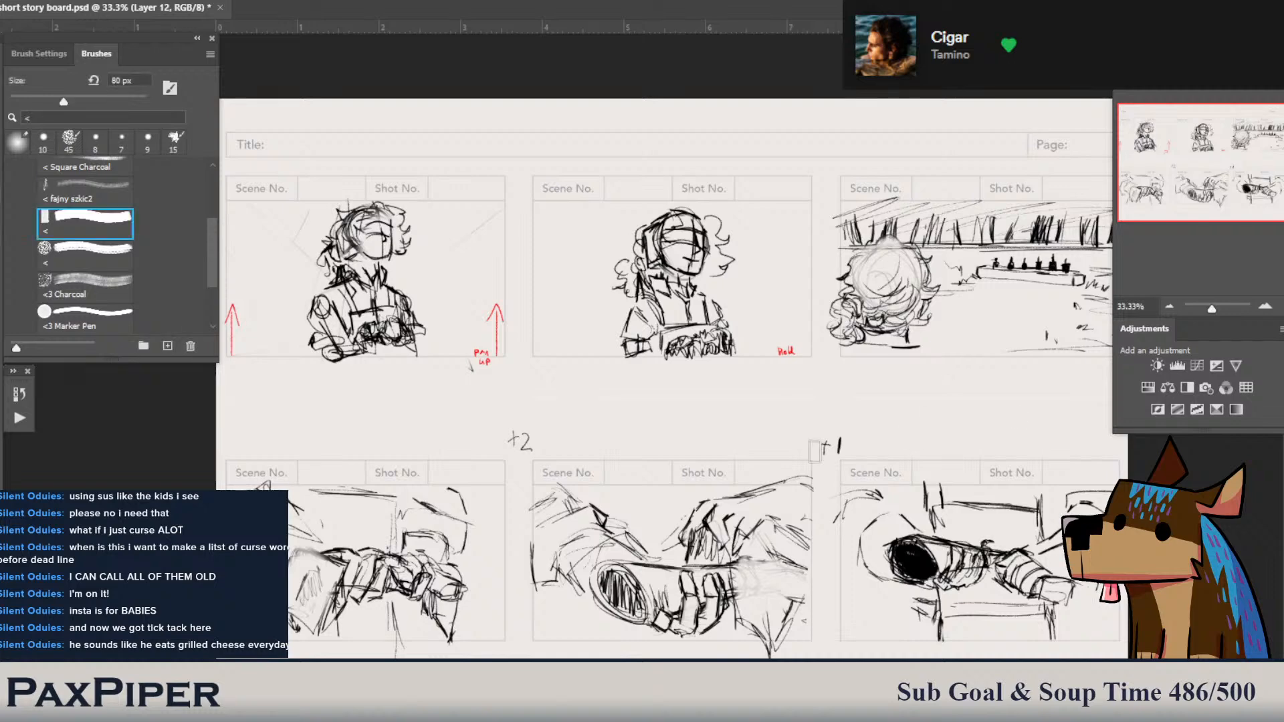
key("bracketleft")
key("bracketleft")
key("bracketleft")
key("bracketleft")
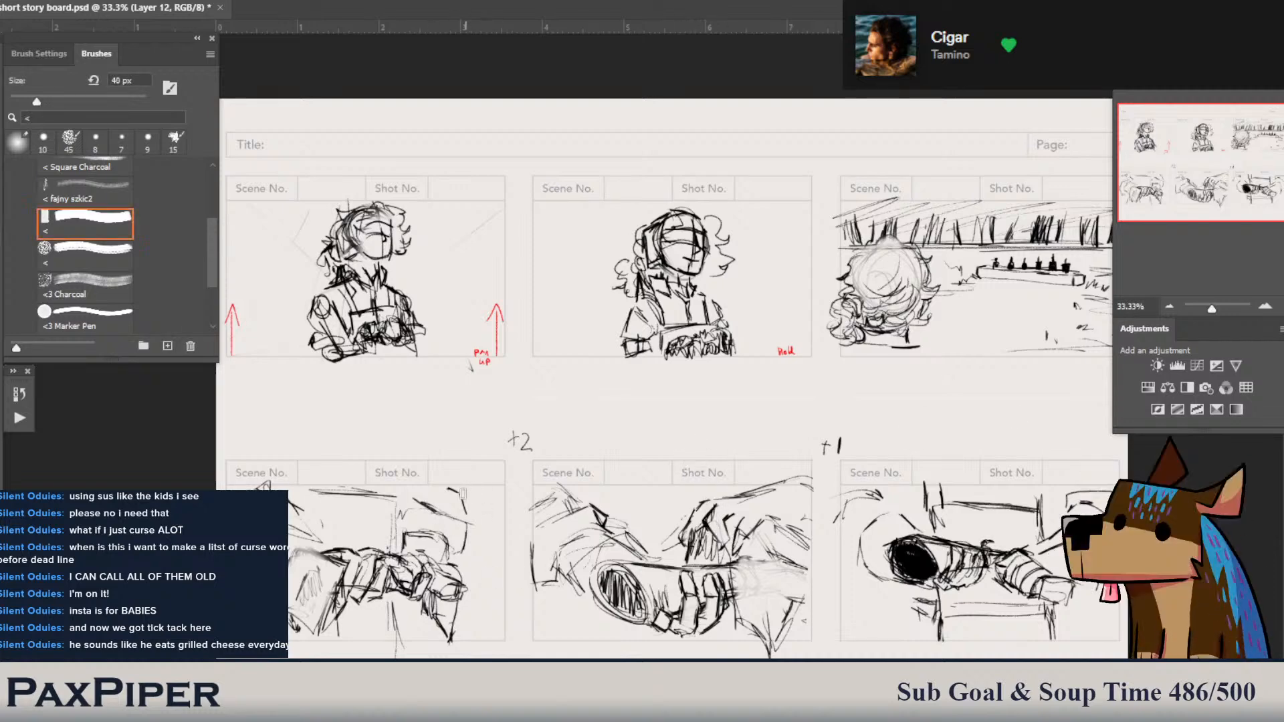
- Outline the first frame of the bottom row in medium grey and fill it with the Paint Bucket
left_click_drag(495, 497, 456, 494)
key("ctrl+z")
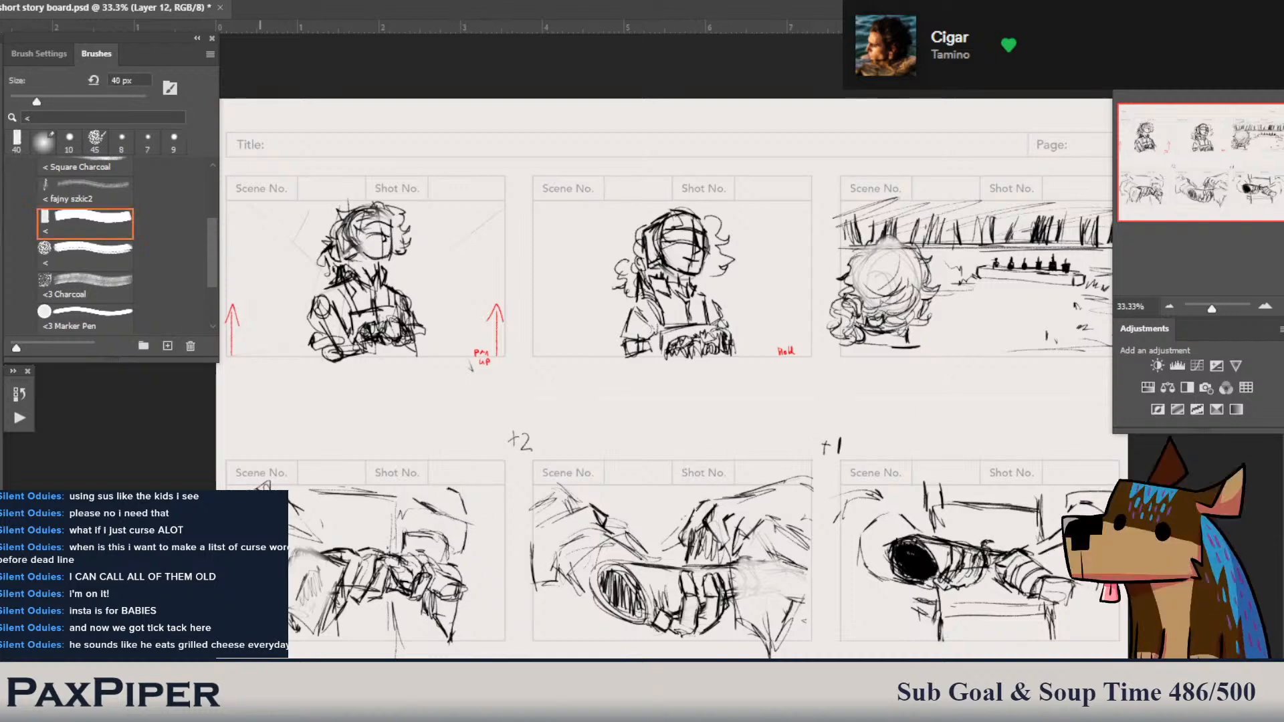
key("i")
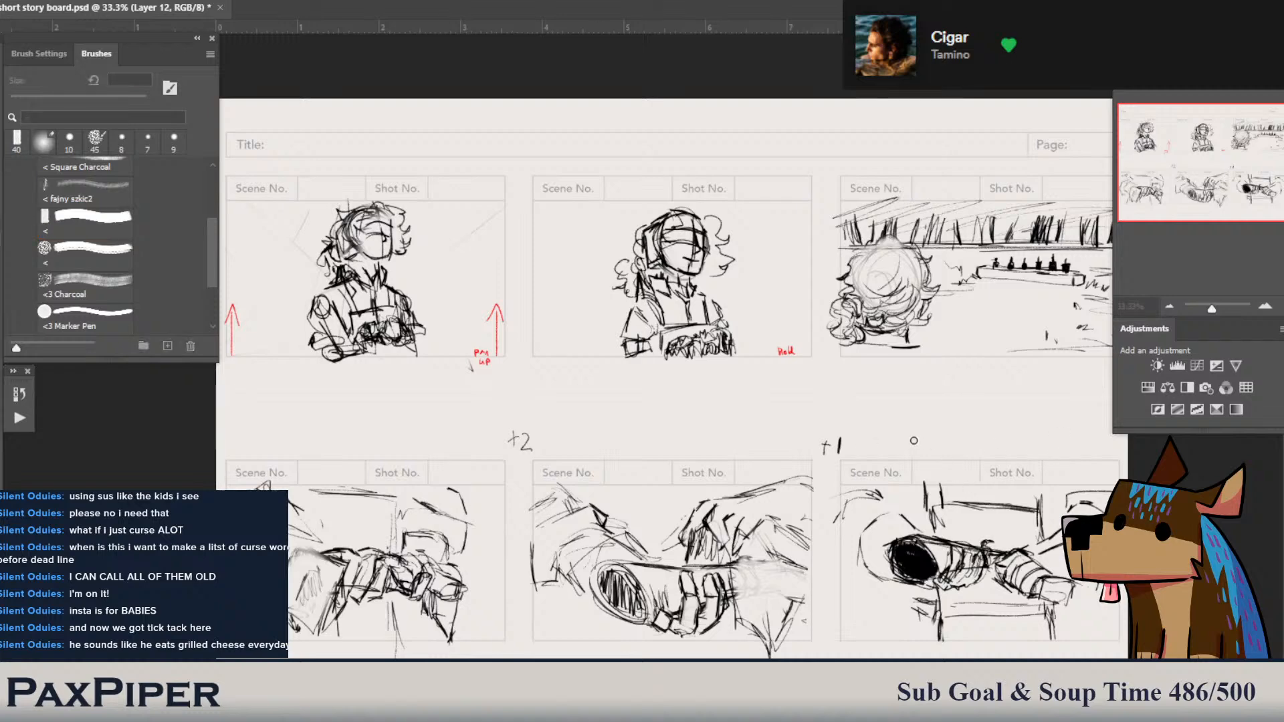
key("b")
mouse_move(506, 483)
left_mouse_down()
mouse_move(318, 498)
mouse_move(246, 487)
left_mouse_up()
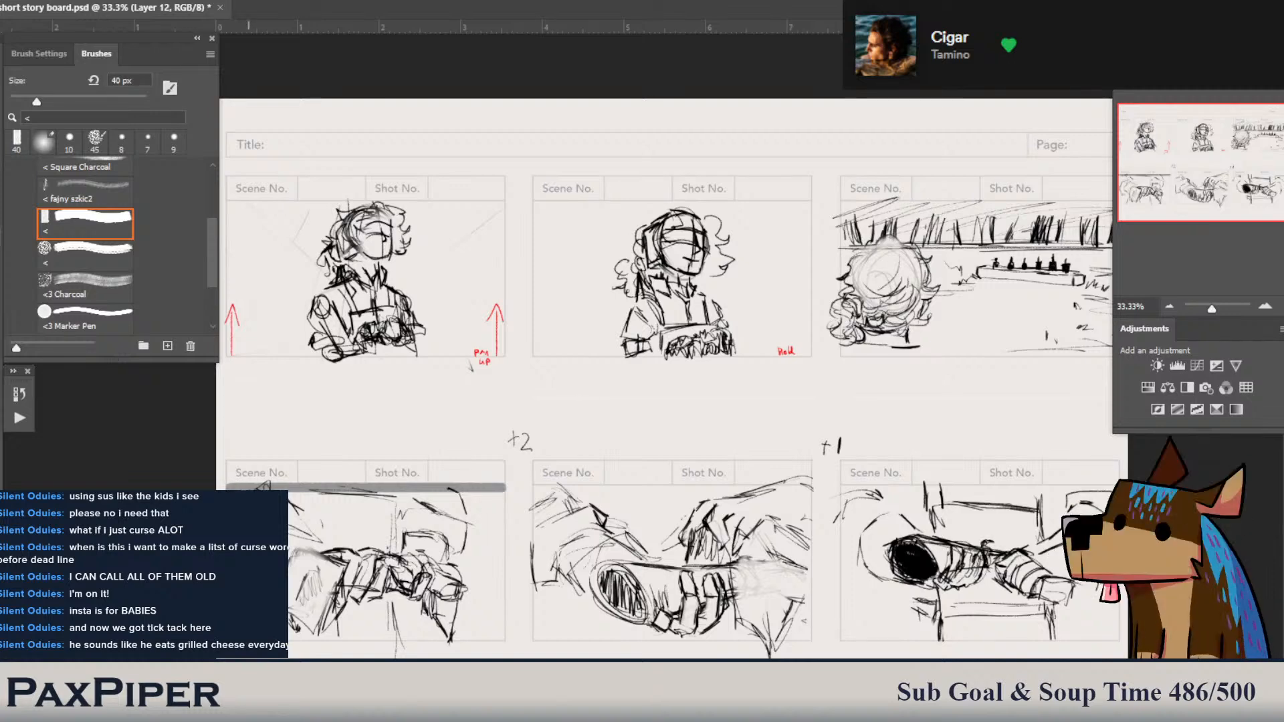
mouse_move(289, 636)
left_mouse_down()
mouse_move(427, 637)
mouse_move(497, 608)
mouse_move(501, 636)
mouse_move(503, 494)
left_mouse_up()
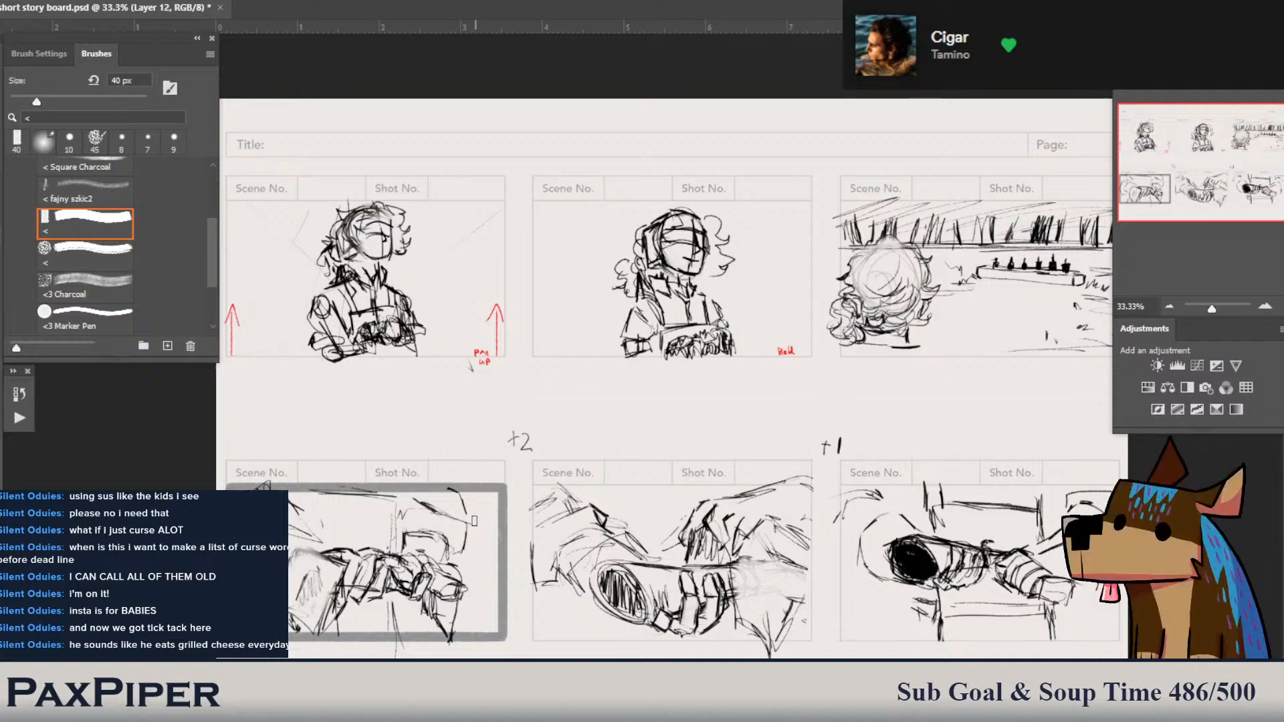
key("g")
left_click(482, 539)
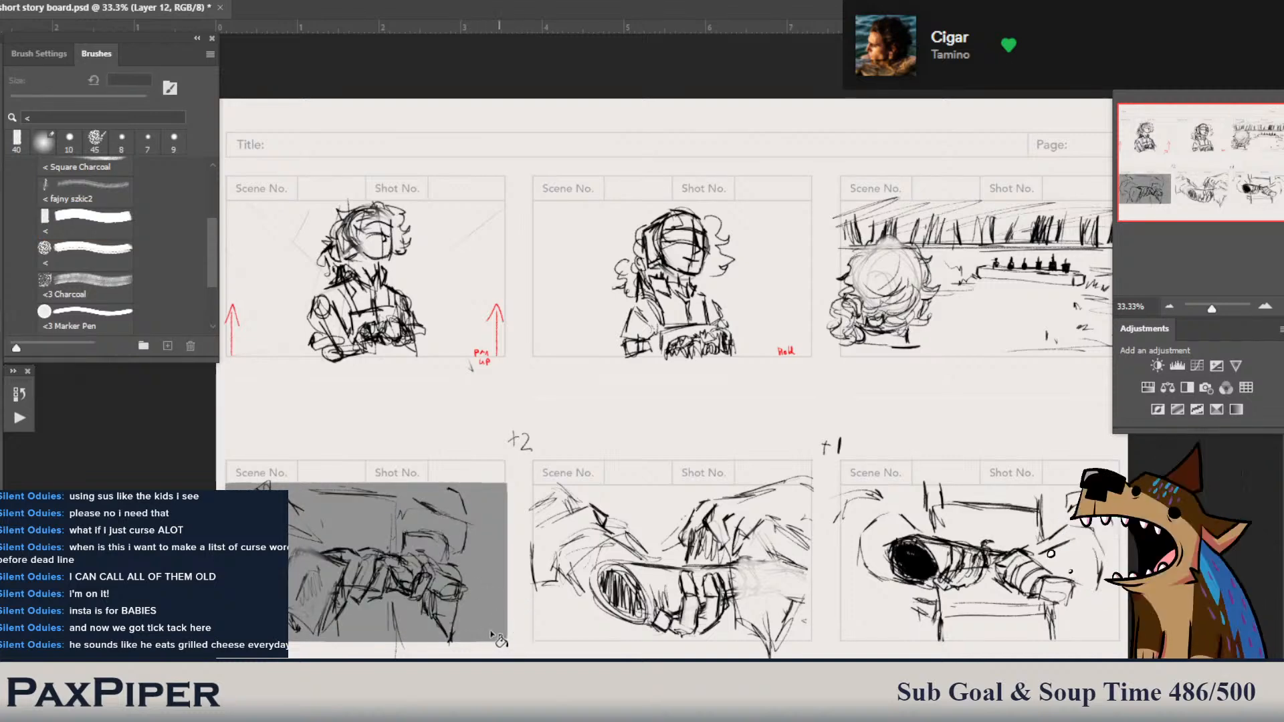
- Outline the second frame of the bottom row in the same grey and fill its interior
key("b")
mouse_move(536, 486)
left_mouse_down()
mouse_move(535, 620)
mouse_move(548, 639)
mouse_move(536, 636)
mouse_move(810, 637)
mouse_move(546, 638)
left_mouse_up()
mouse_move(806, 639)
left_mouse_down()
mouse_move(812, 492)
mouse_move(809, 582)
mouse_move(789, 631)
left_mouse_up()
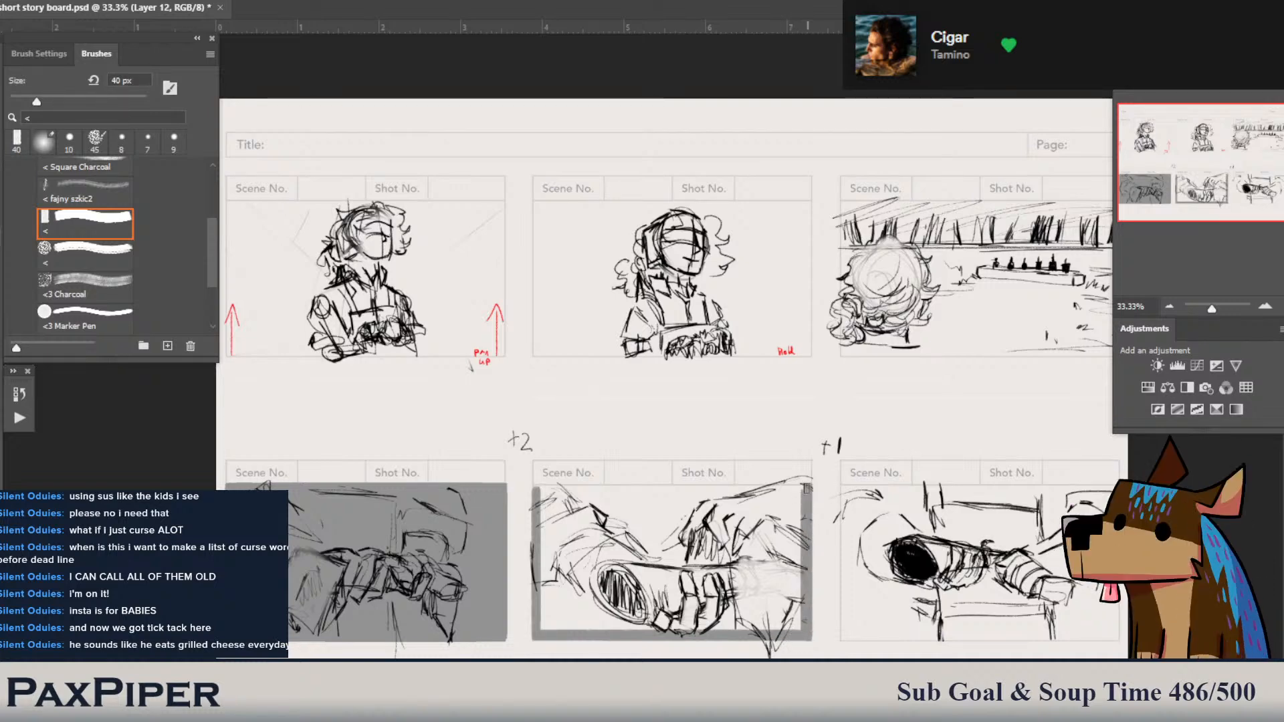
left_click_drag(807, 488, 533, 524)
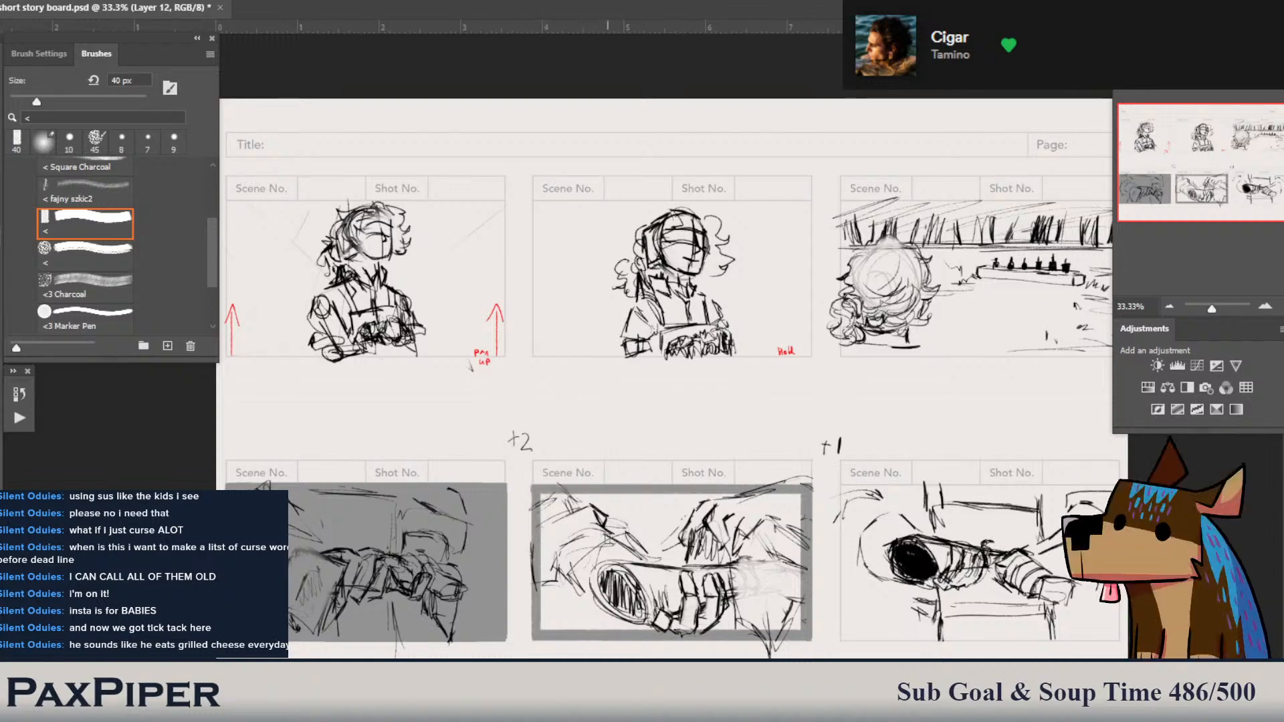
key("g")
left_click(634, 580)
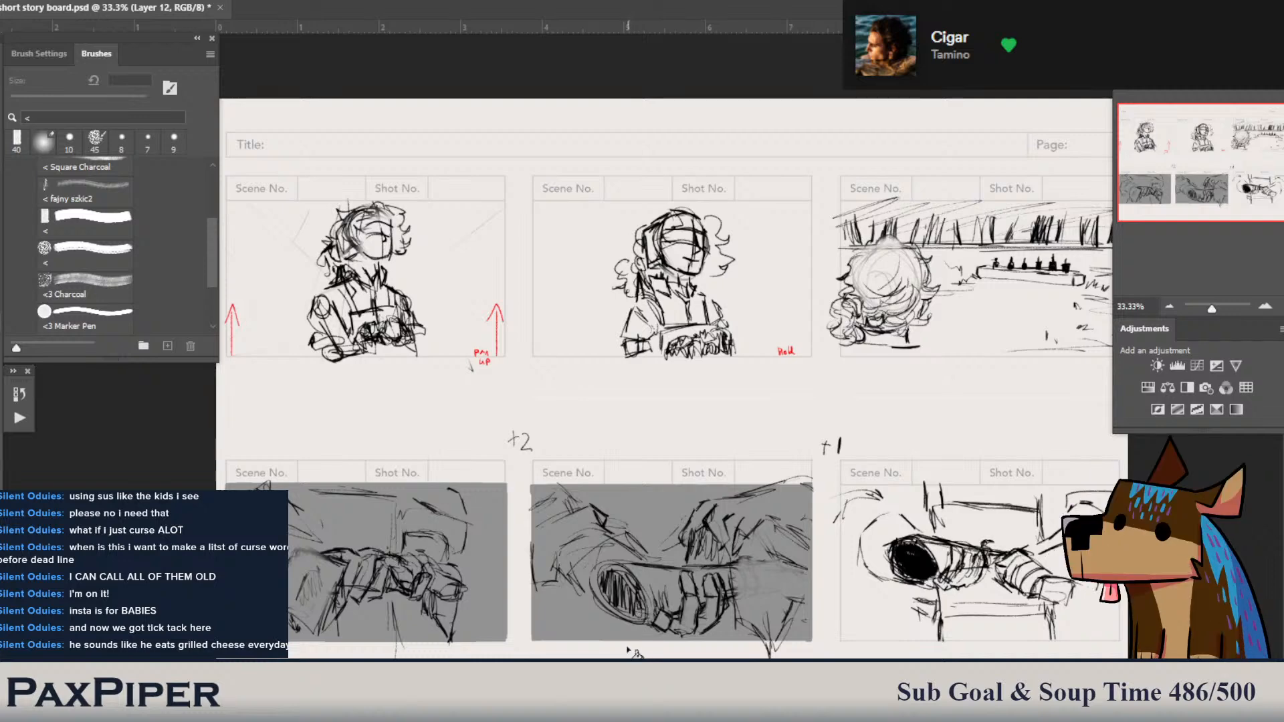
- Outline the third frame of the bottom row in the same grey and fill its interior
key("b")
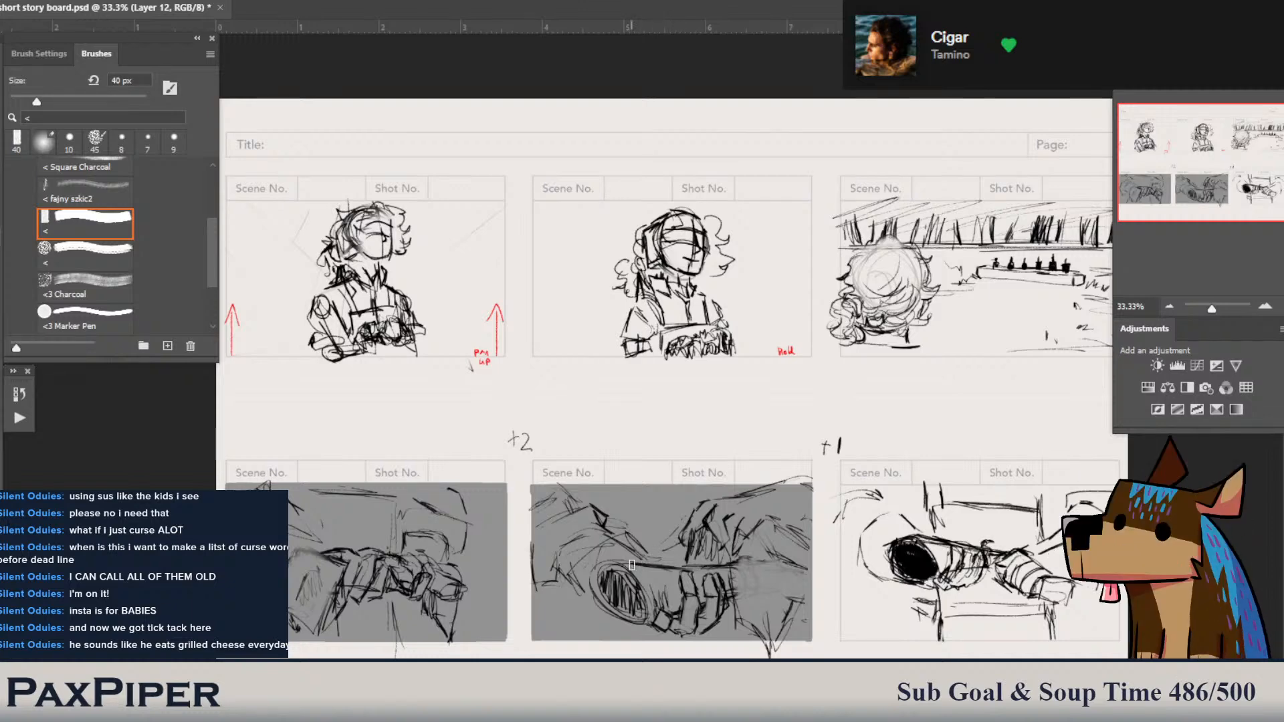
mouse_move(843, 491)
left_mouse_down()
mouse_move(825, 640)
mouse_move(1116, 633)
left_mouse_up()
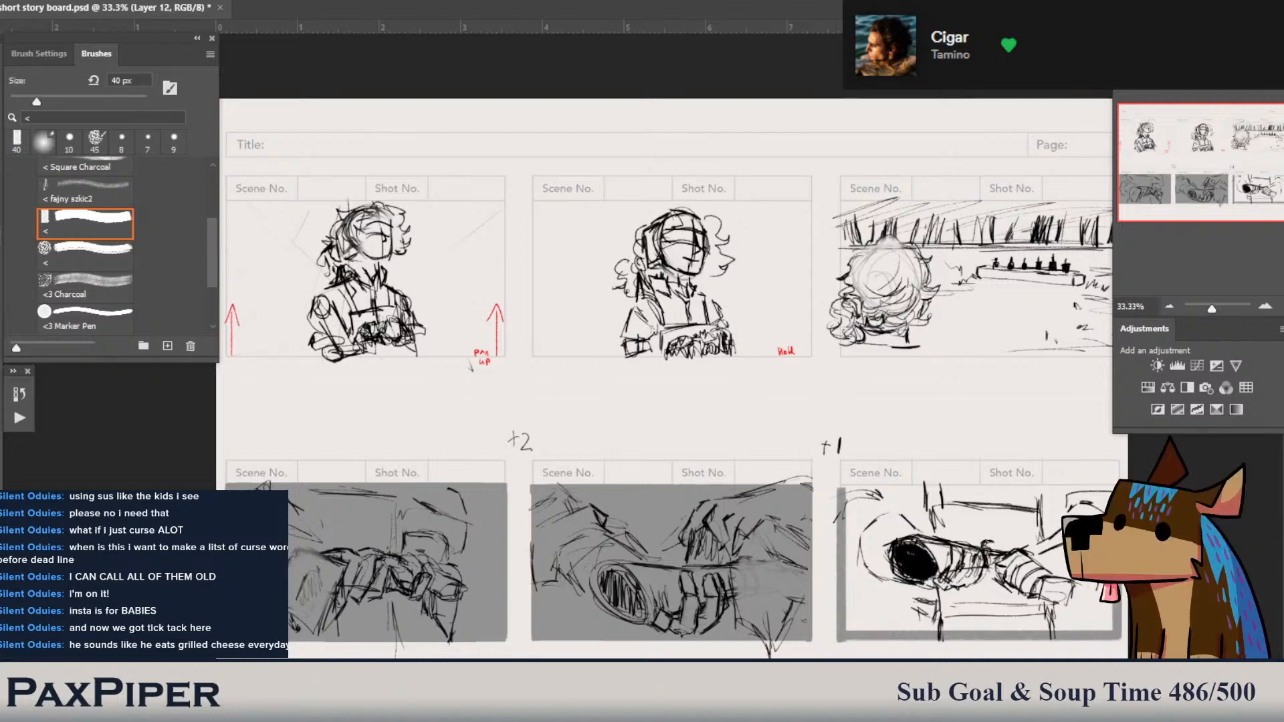
left_click_drag(1075, 490, 845, 491)
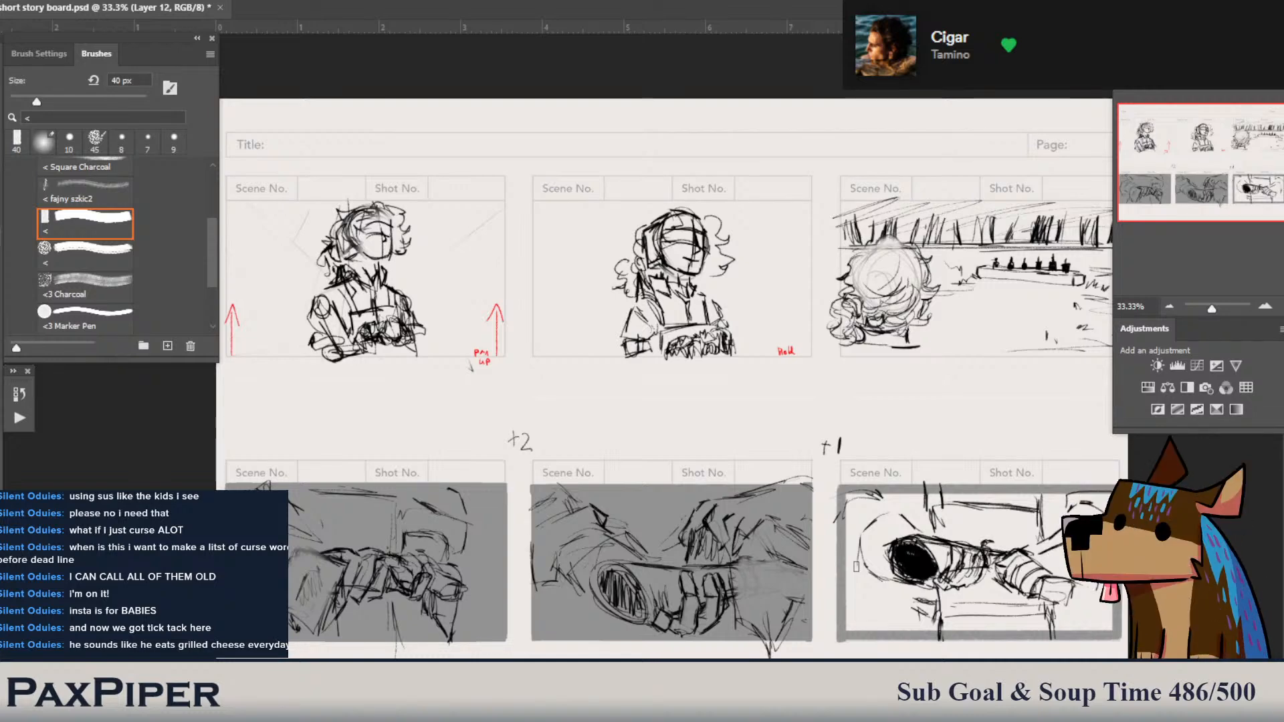
key("g")
left_click(841, 576)
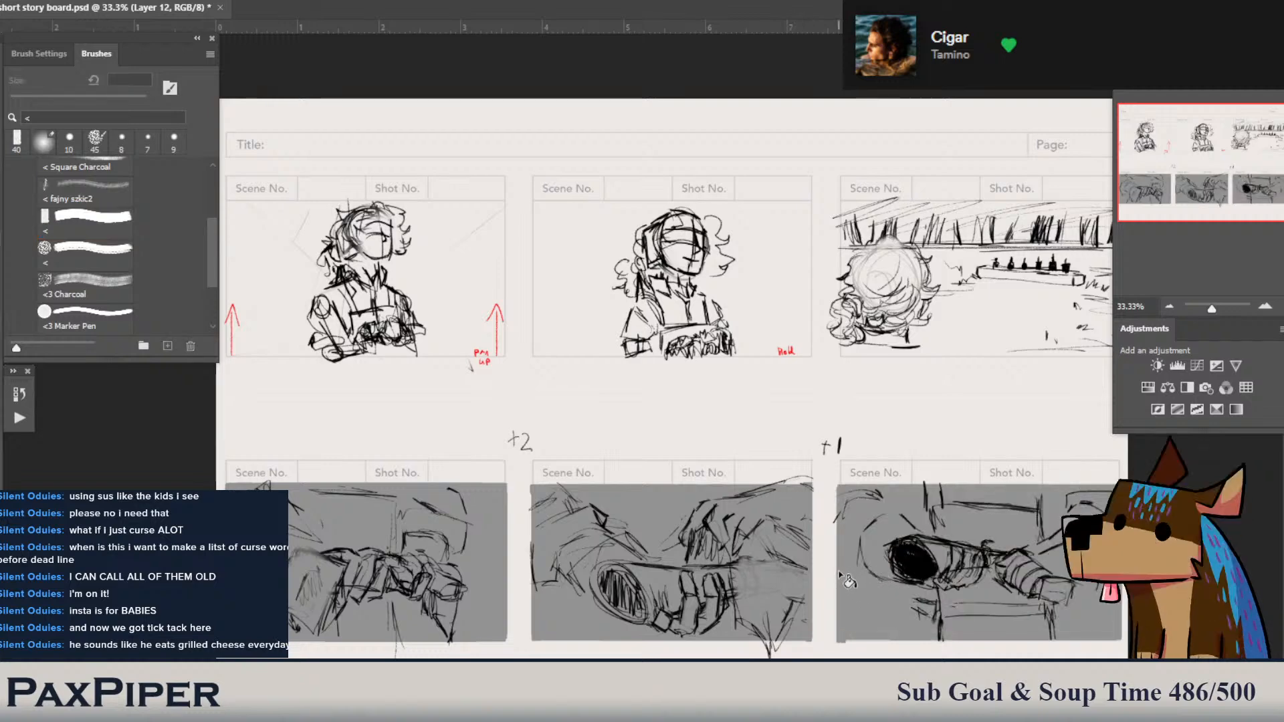
- Shade the cuffs and hands in the first bottom-row frame with a darker grey and the brush at 25 px
key("b")
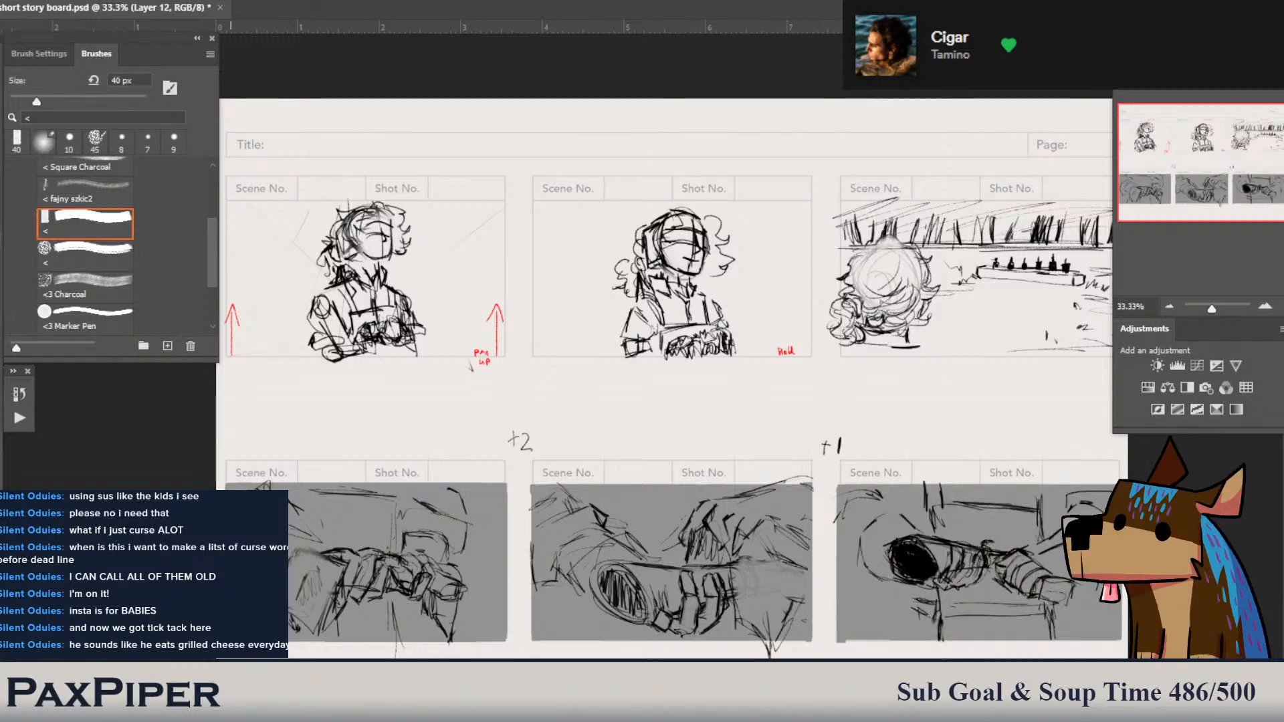
key("w")
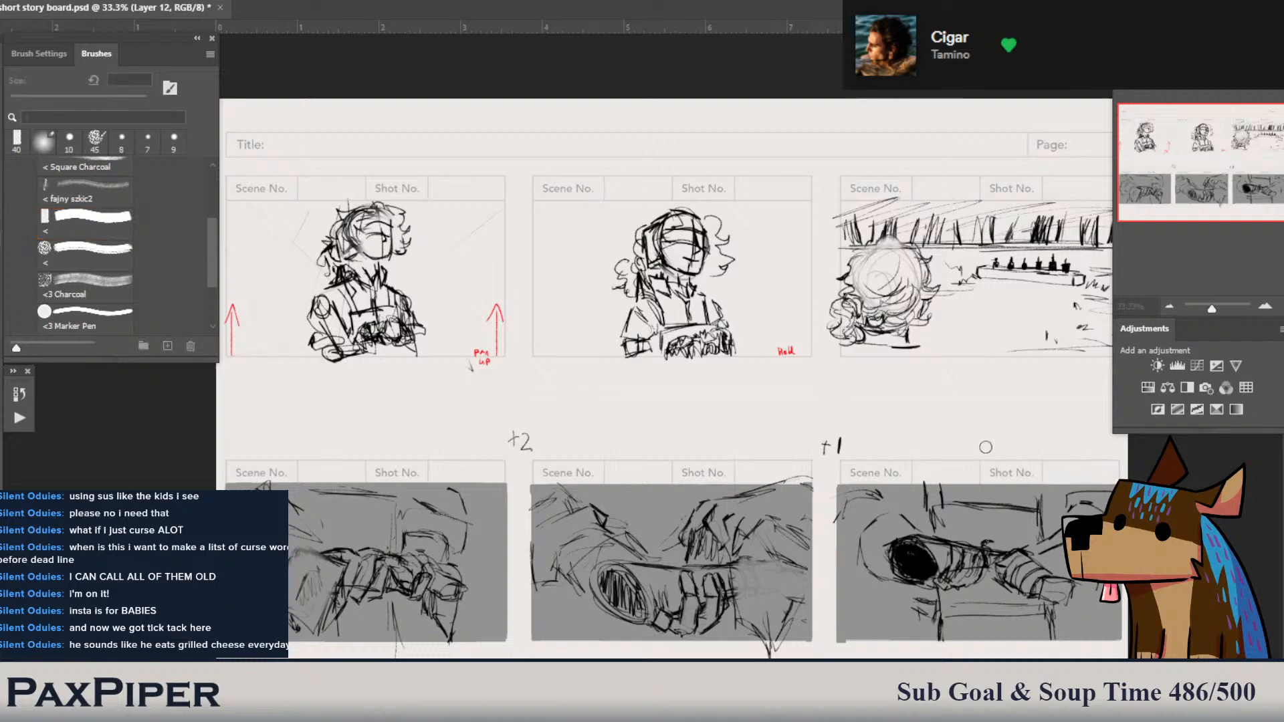
key("bracketleft")
key("bracketleft")
key("b")
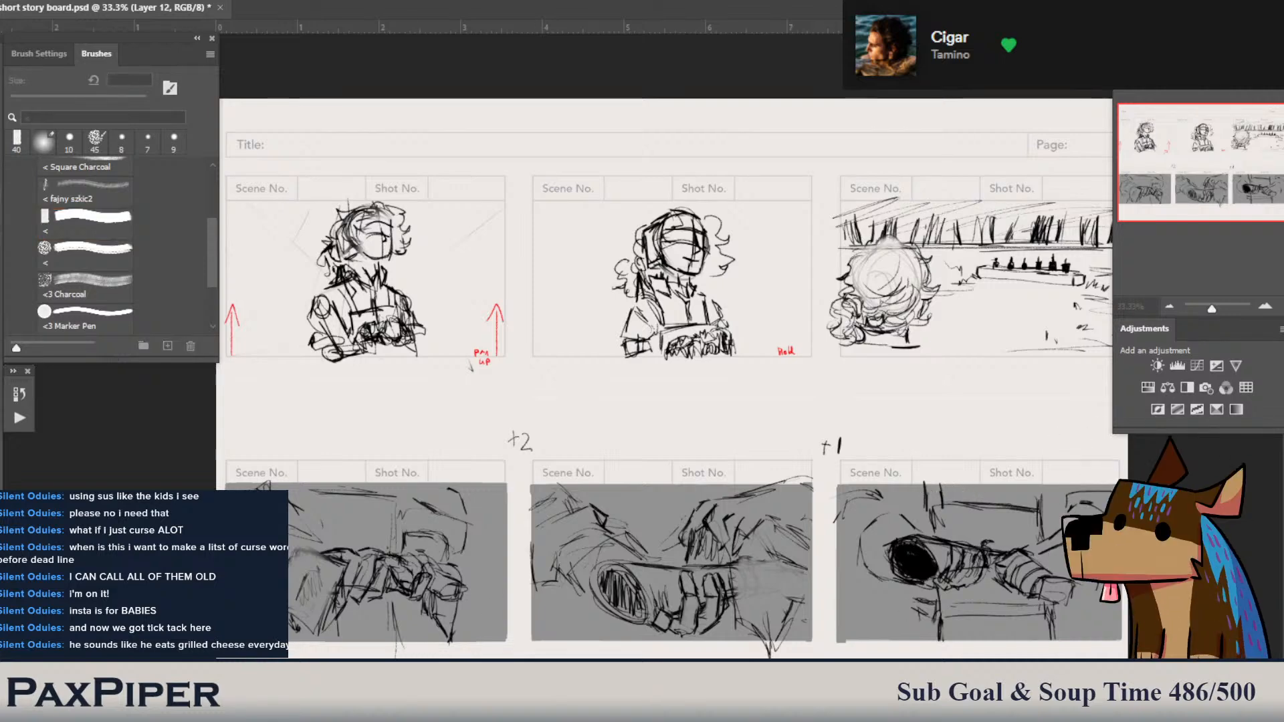
key("Return")
key("bracketleft")
key("bracketleft")
key("bracketleft")
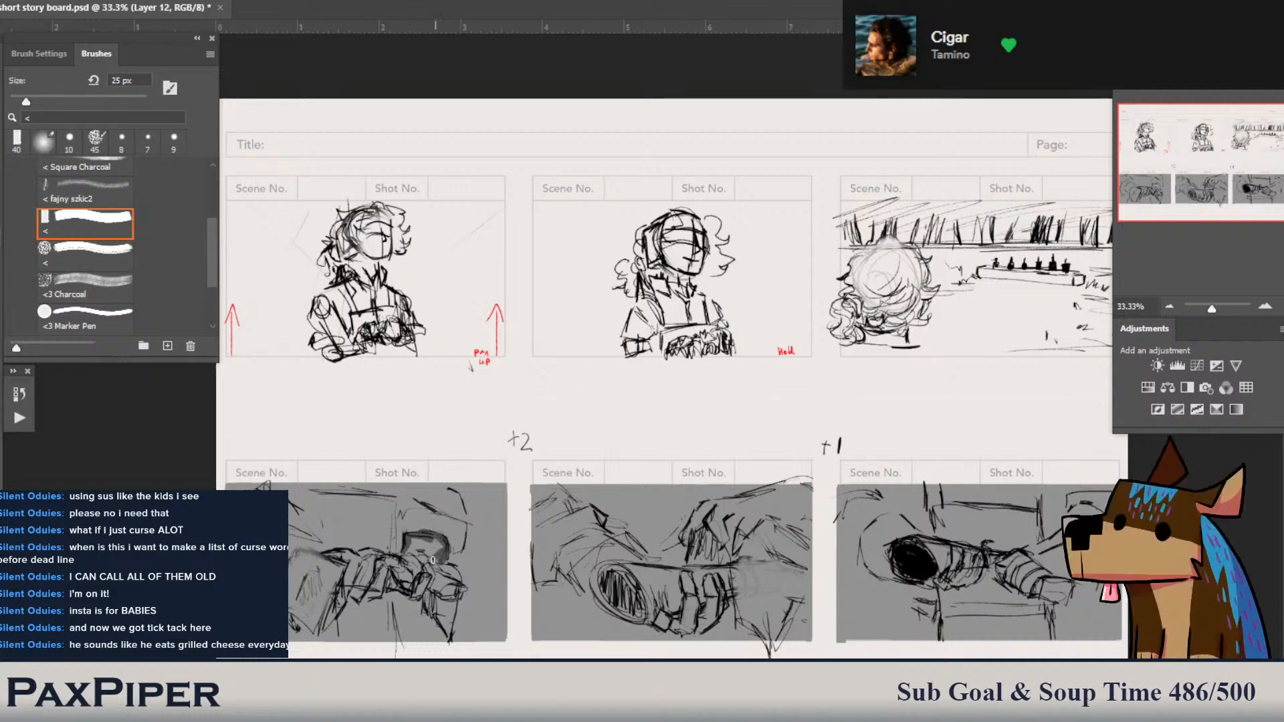
left_click_drag(418, 553, 442, 549)
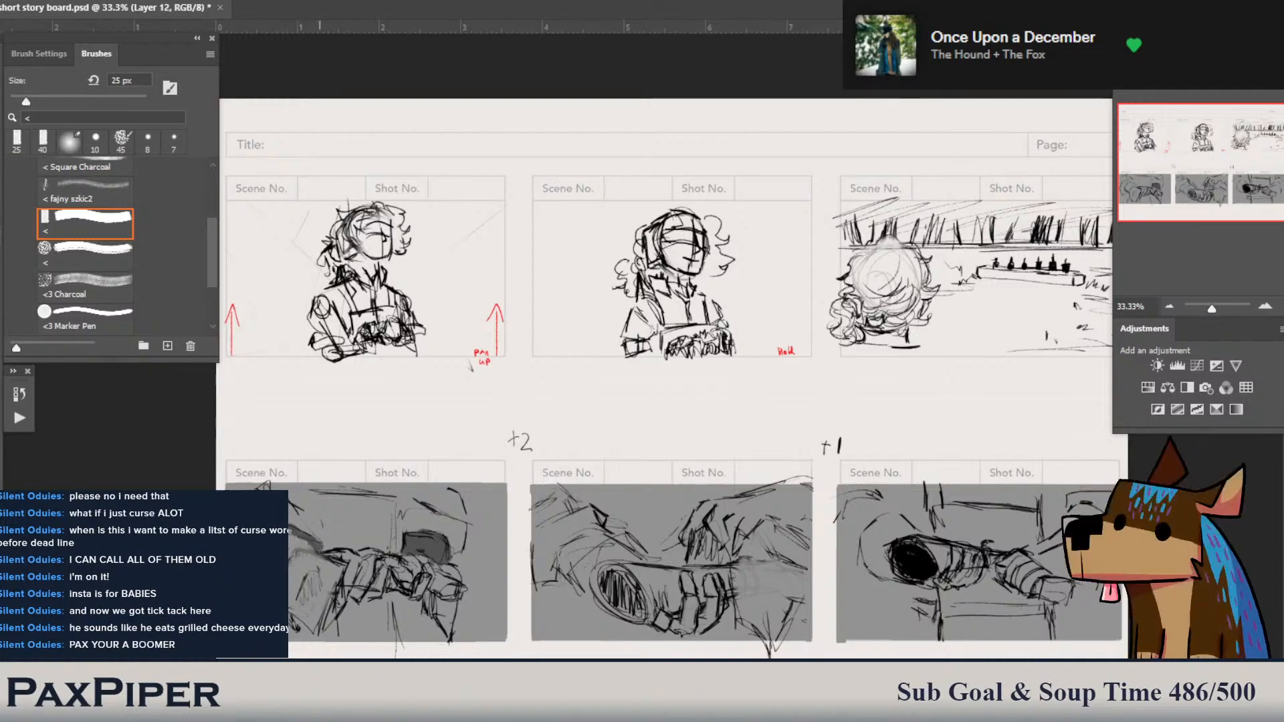
mouse_move(297, 544)
left_mouse_down()
mouse_move(311, 551)
mouse_move(291, 557)
left_mouse_up()
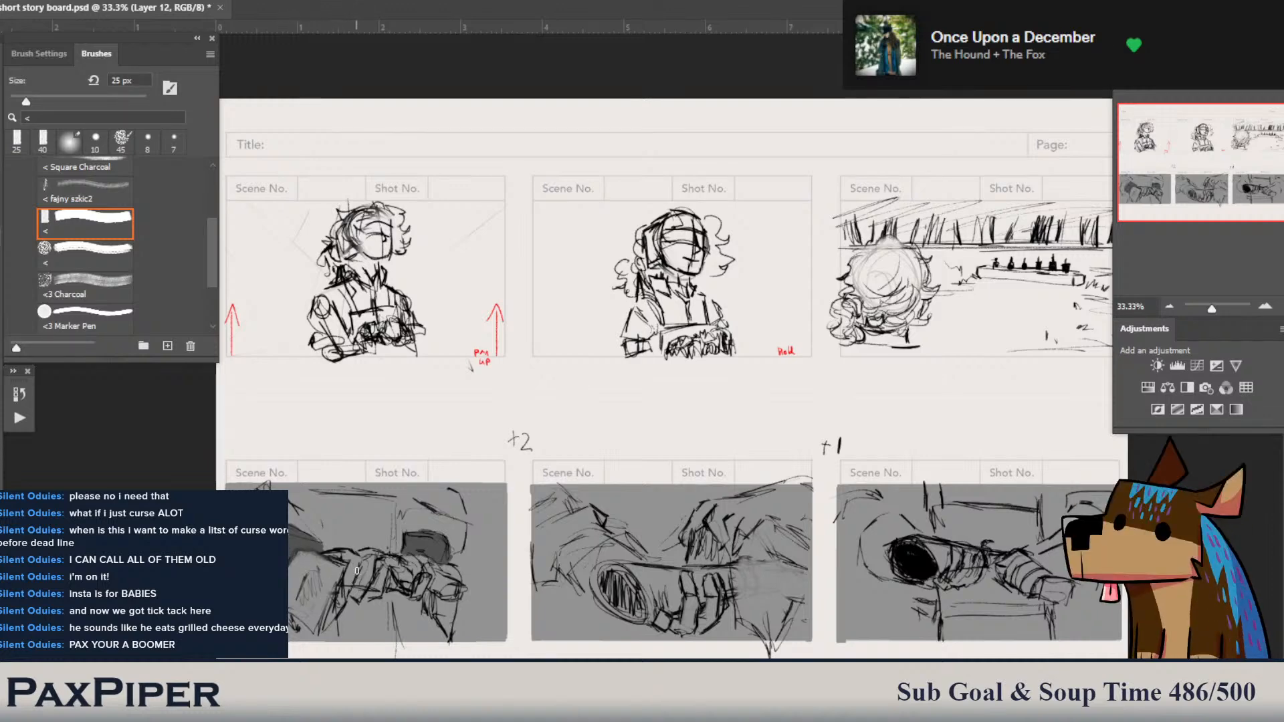
mouse_move(363, 579)
left_mouse_down()
mouse_move(357, 594)
mouse_move(371, 561)
left_mouse_up()
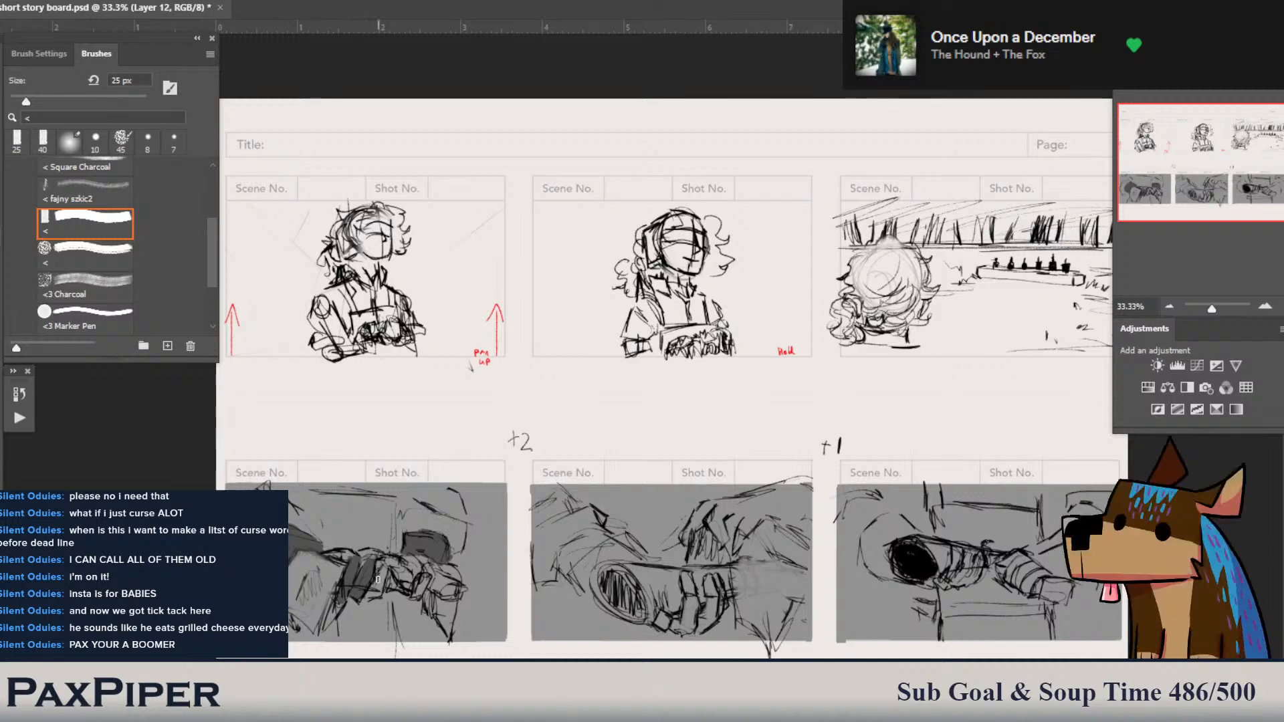
mouse_move(378, 579)
left_mouse_down()
mouse_move(383, 569)
mouse_move(373, 596)
left_mouse_up()
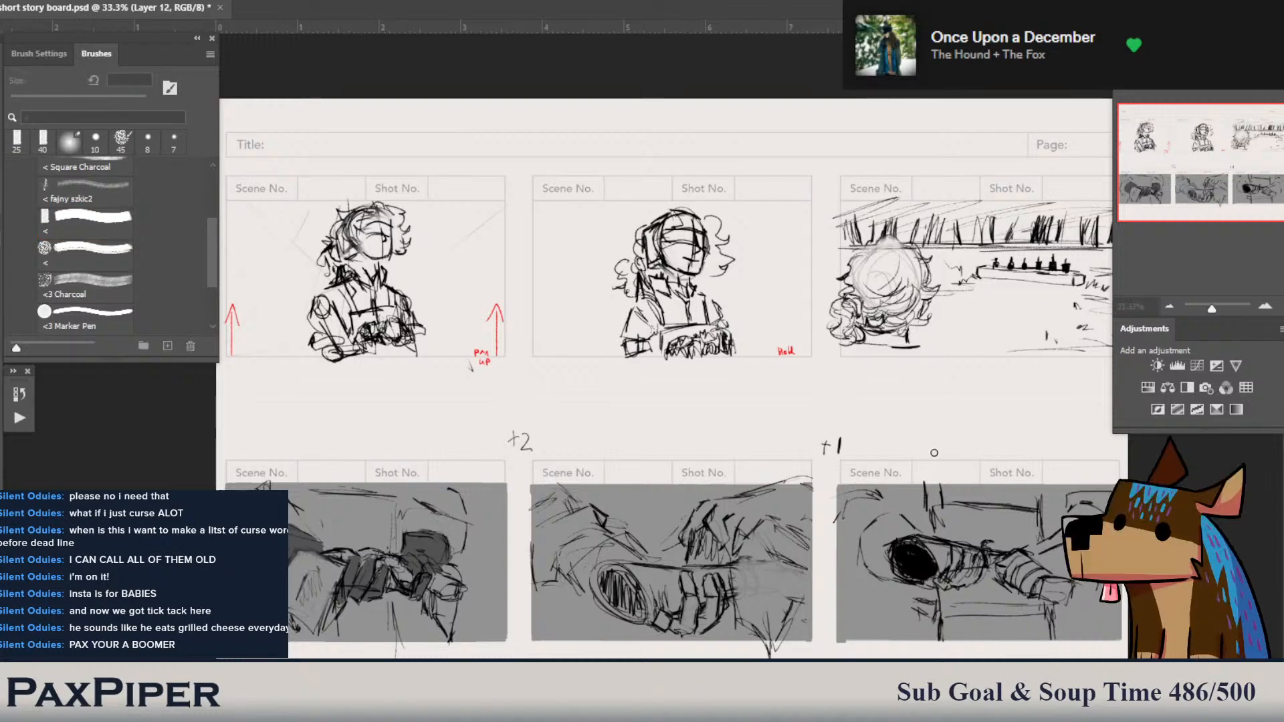
- Paint the cloth around the hands in the first bottom-row frame near-white with the brush at 40 px
left_click(1186, 350)
left_click(1190, 426)
key("bracketright")
key("bracketright")
key("bracketright")
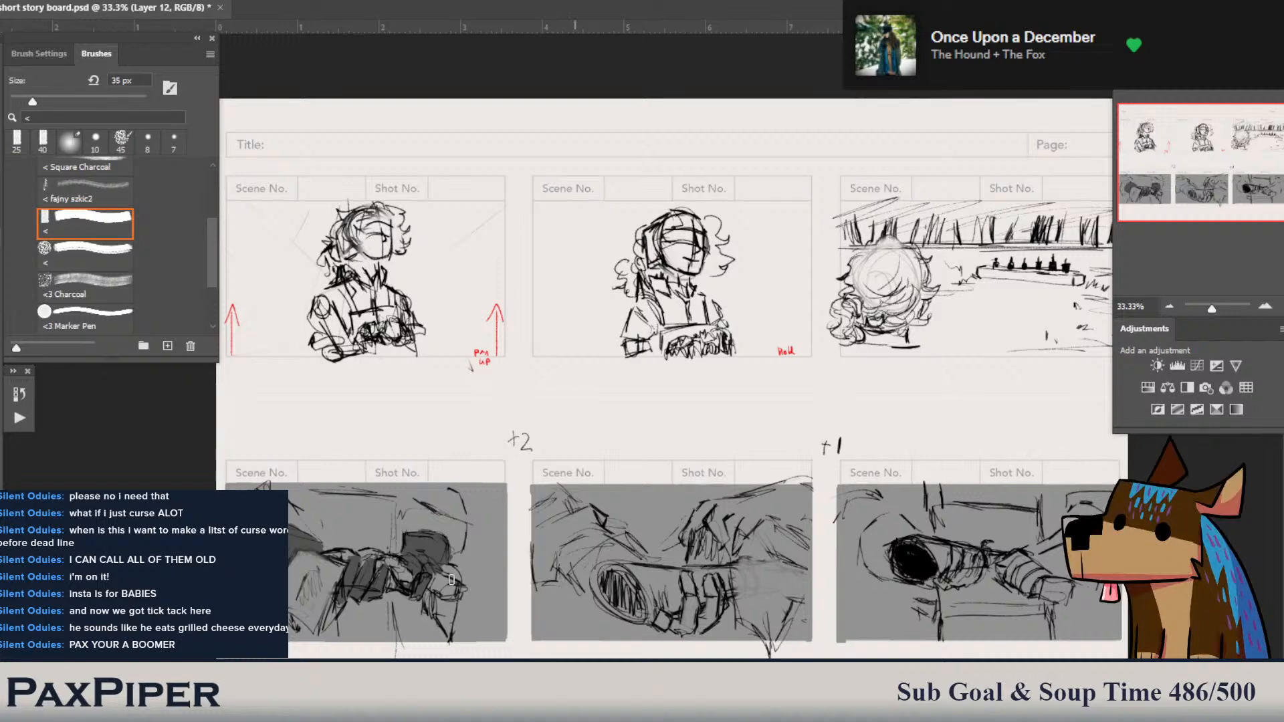
mouse_move(337, 569)
left_mouse_down()
mouse_move(328, 617)
mouse_move(336, 595)
mouse_move(323, 622)
mouse_move(335, 595)
mouse_move(316, 627)
mouse_move(295, 608)
left_mouse_up()
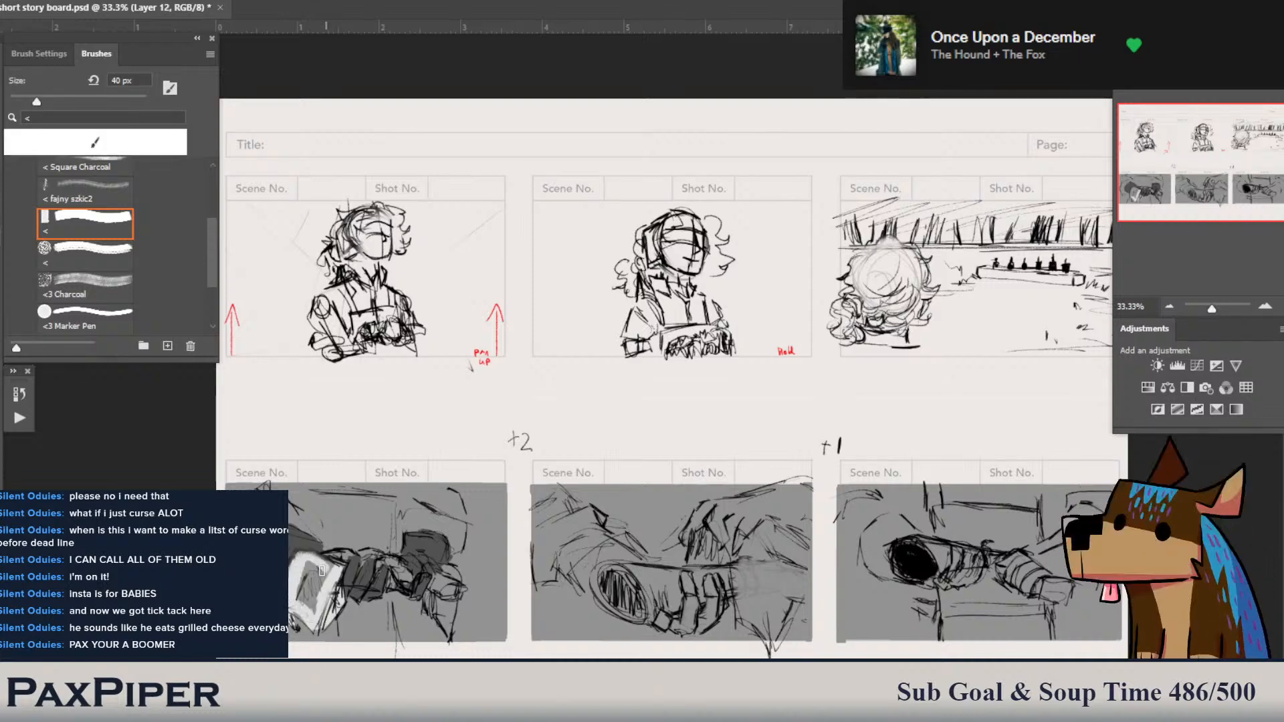
mouse_move(325, 557)
left_mouse_down()
mouse_move(311, 581)
mouse_move(307, 566)
mouse_move(346, 554)
mouse_move(306, 562)
mouse_move(347, 574)
left_mouse_up()
mouse_move(362, 565)
left_mouse_down()
mouse_move(389, 561)
mouse_move(406, 573)
mouse_move(389, 588)
mouse_move(399, 575)
mouse_move(455, 594)
mouse_move(434, 589)
mouse_move(434, 608)
mouse_move(433, 592)
mouse_move(448, 628)
mouse_move(448, 576)
left_mouse_up()
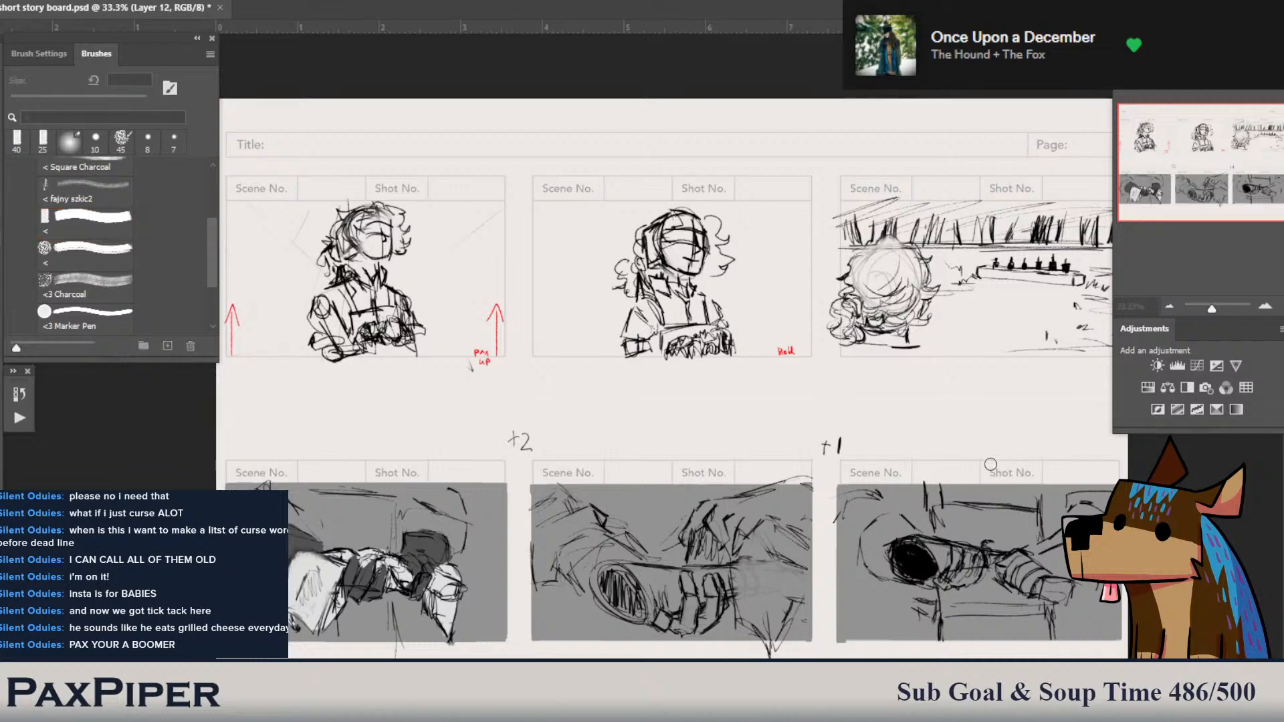
- Shade the sleeve and the torso area above the hands in the first bottom-row frame with grey at 40 px
key("alt+Tab")
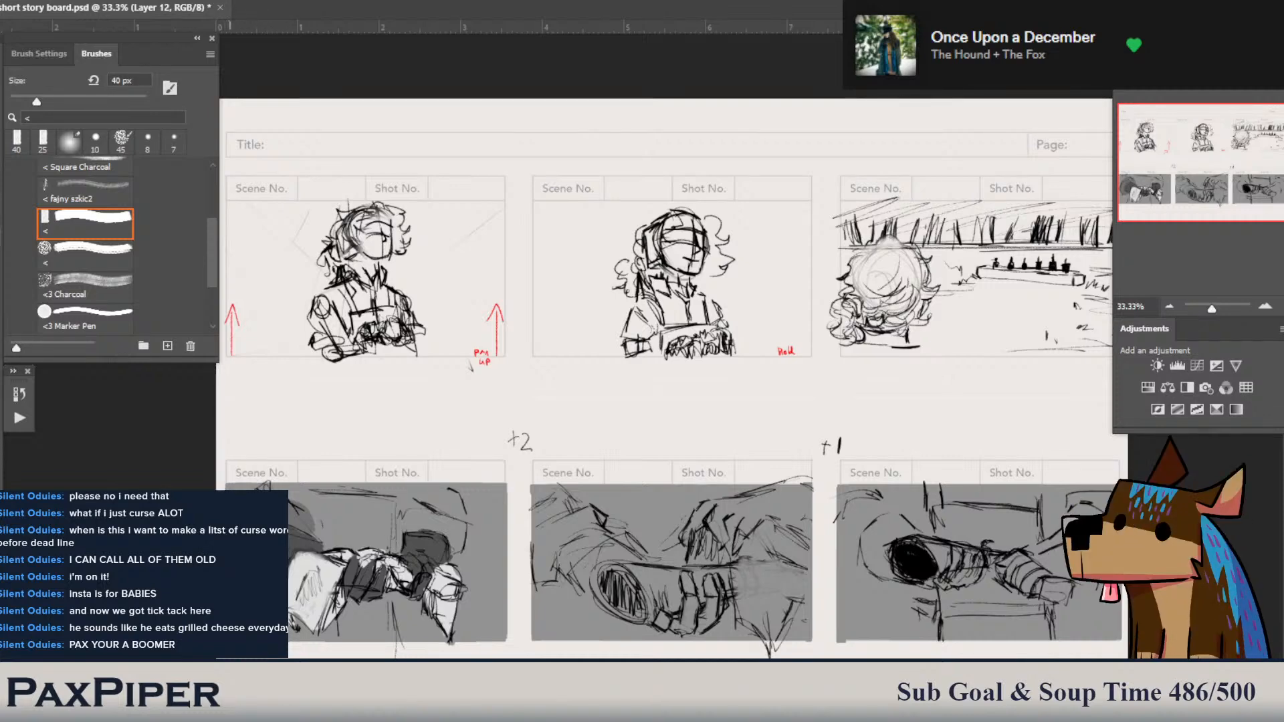
mouse_move(227, 486)
left_mouse_down()
mouse_move(436, 518)
mouse_move(472, 505)
mouse_move(445, 489)
mouse_move(461, 532)
left_mouse_up()
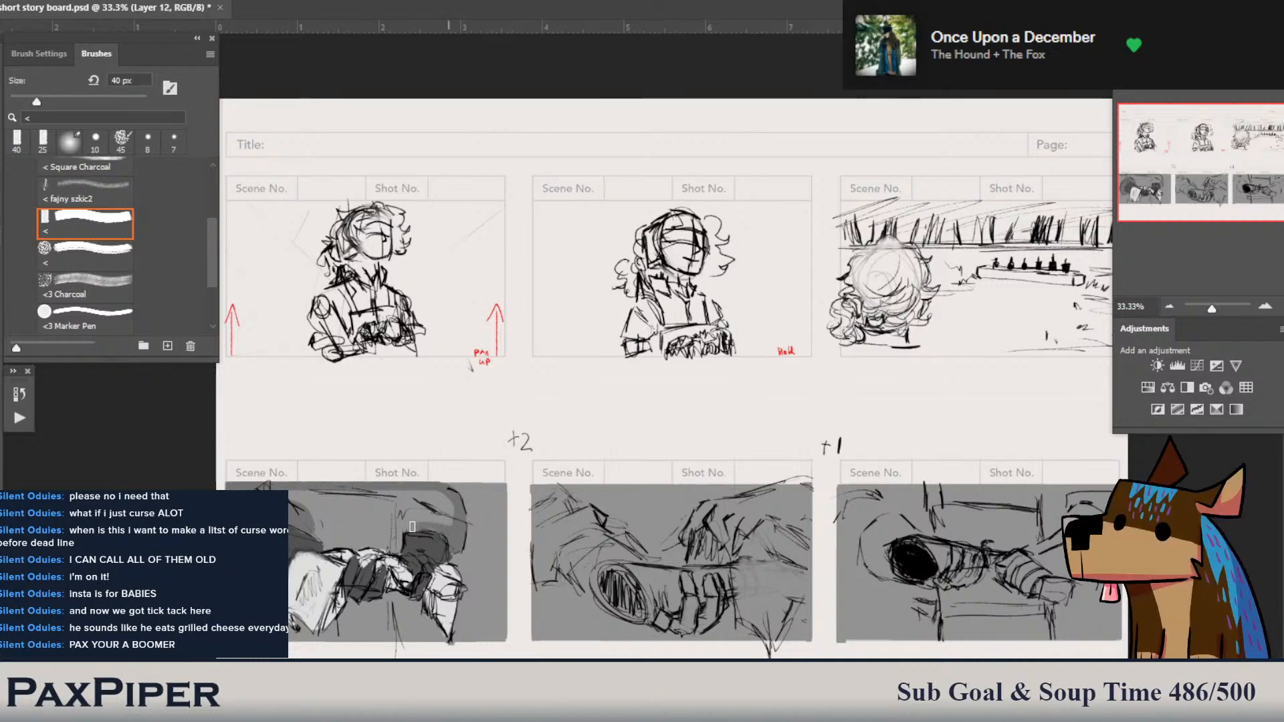
mouse_move(395, 553)
left_mouse_down()
mouse_move(392, 499)
mouse_move(394, 547)
mouse_move(395, 529)
mouse_move(291, 528)
mouse_move(384, 527)
left_mouse_up()
key("ctrl+z")
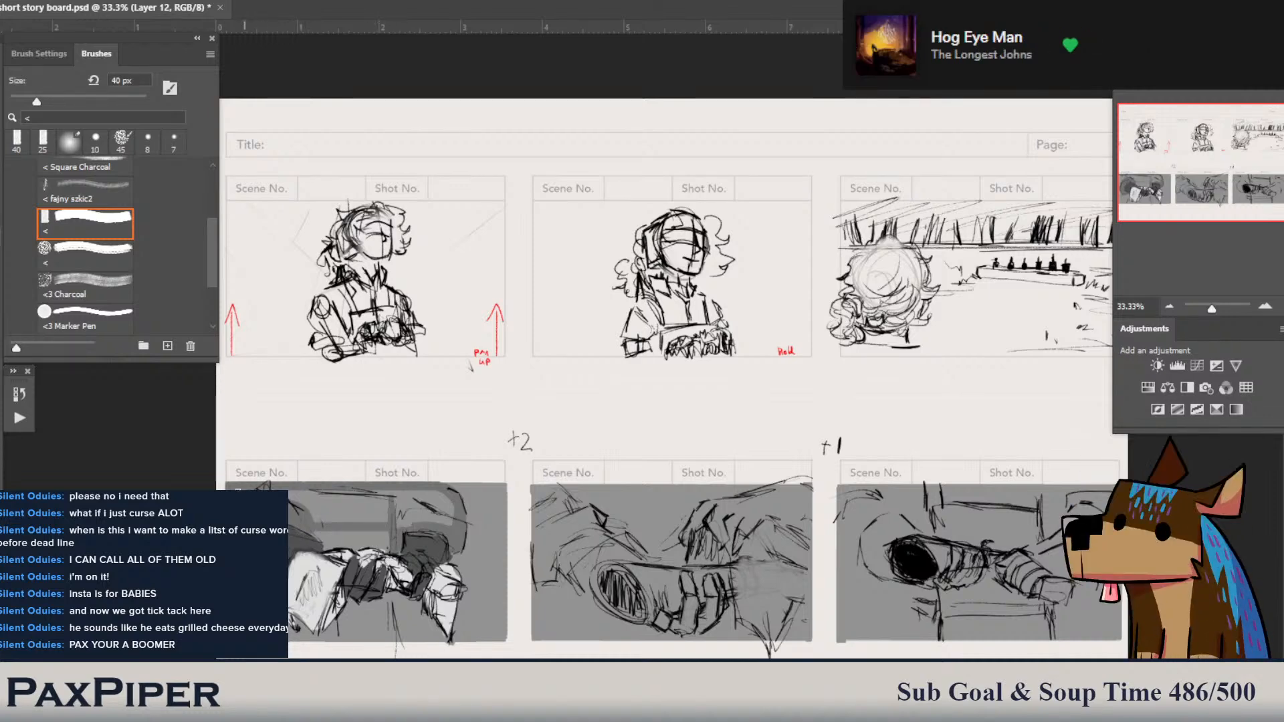
left_click(231, 494, "shift")
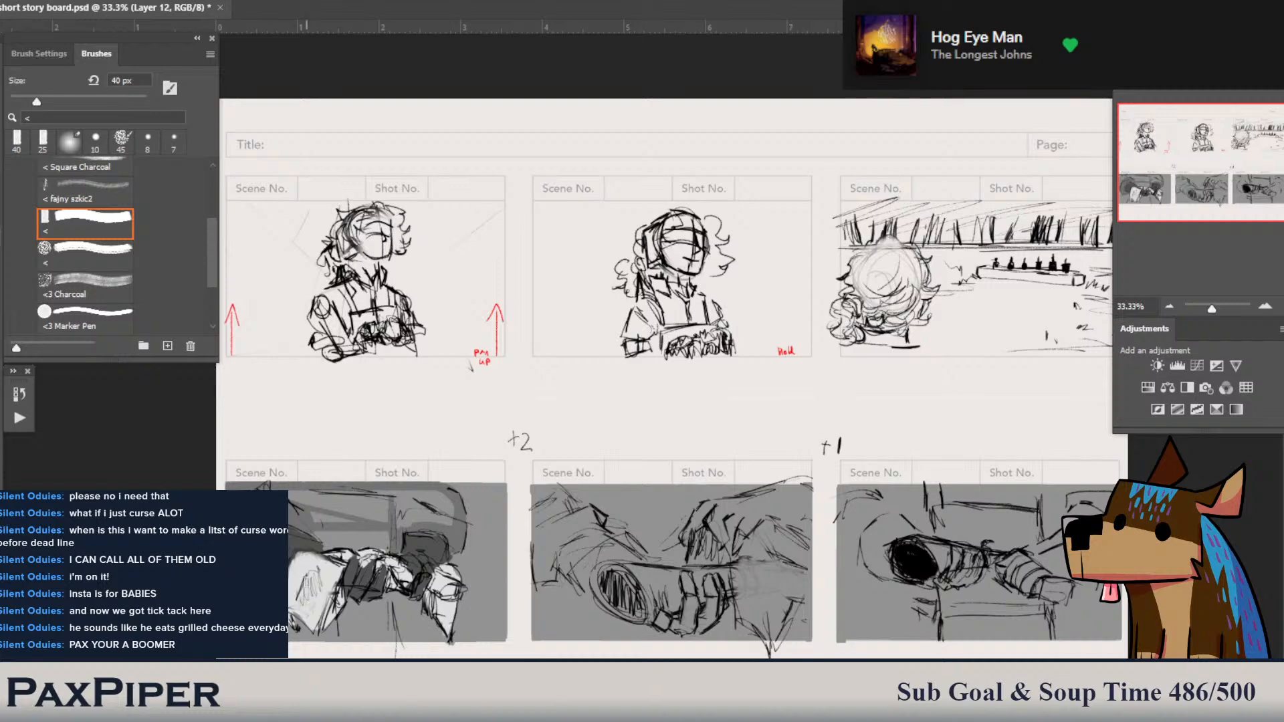
key("g")
left_click(335, 523)
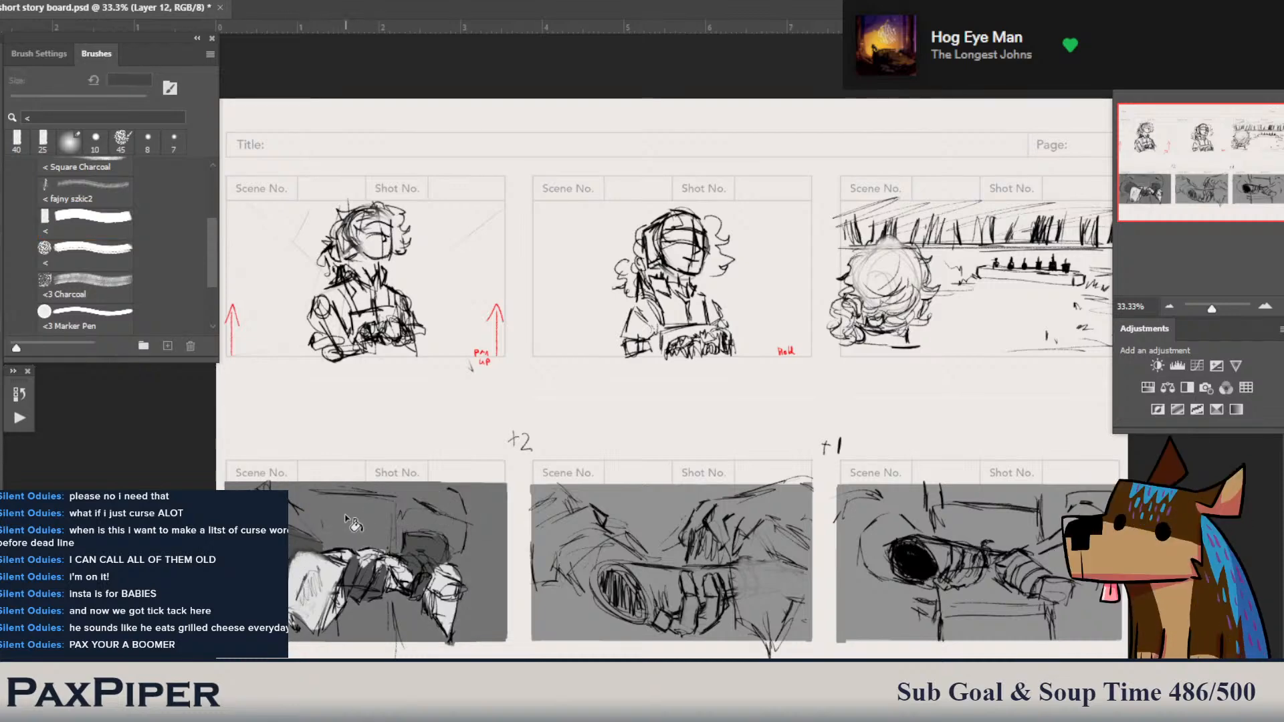
key("ctrl+z")
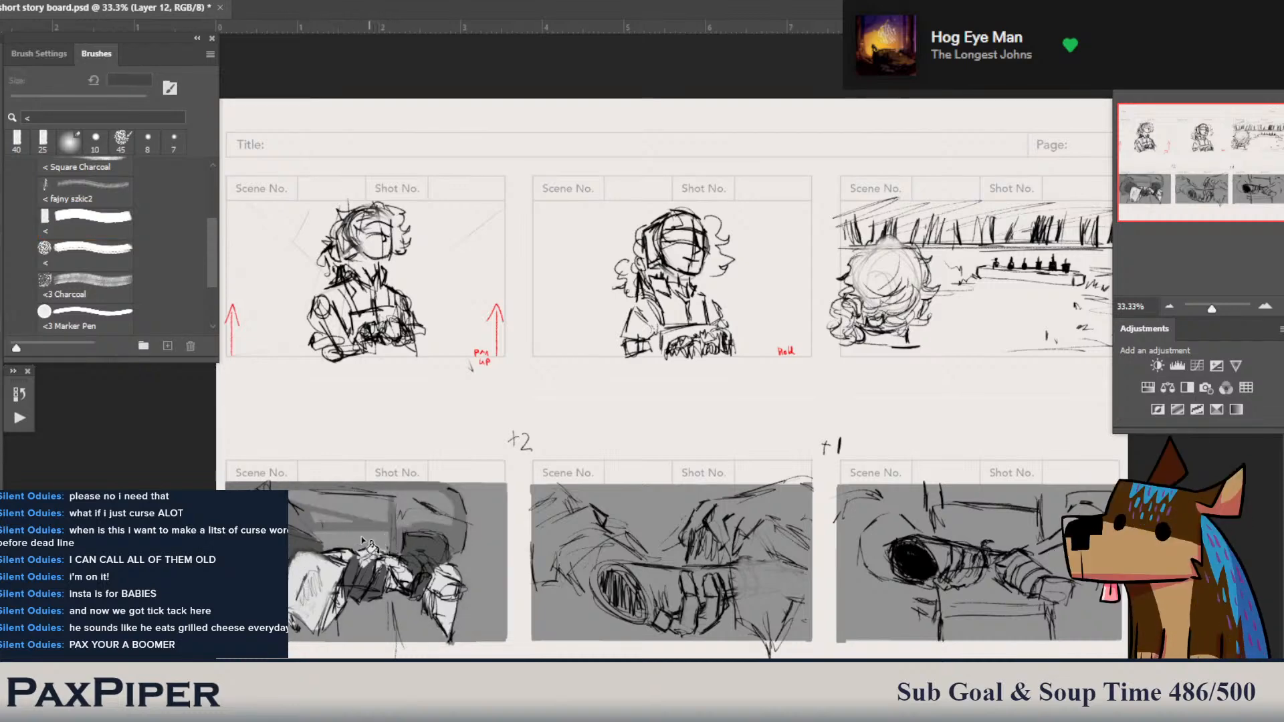
- Even out the grey on the sleeve and upper torso of the first bottom-row frame with the brush at 70 px
key("b")
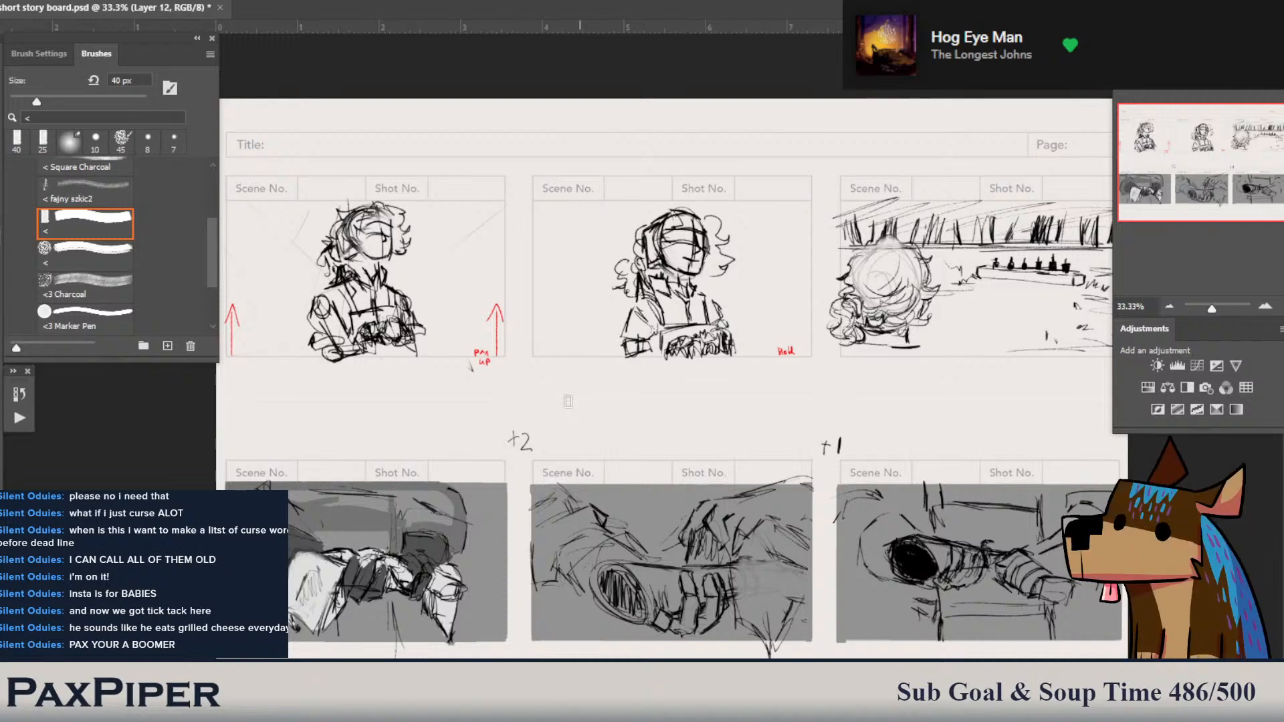
key("bracketright")
key("bracketright")
key("bracketright")
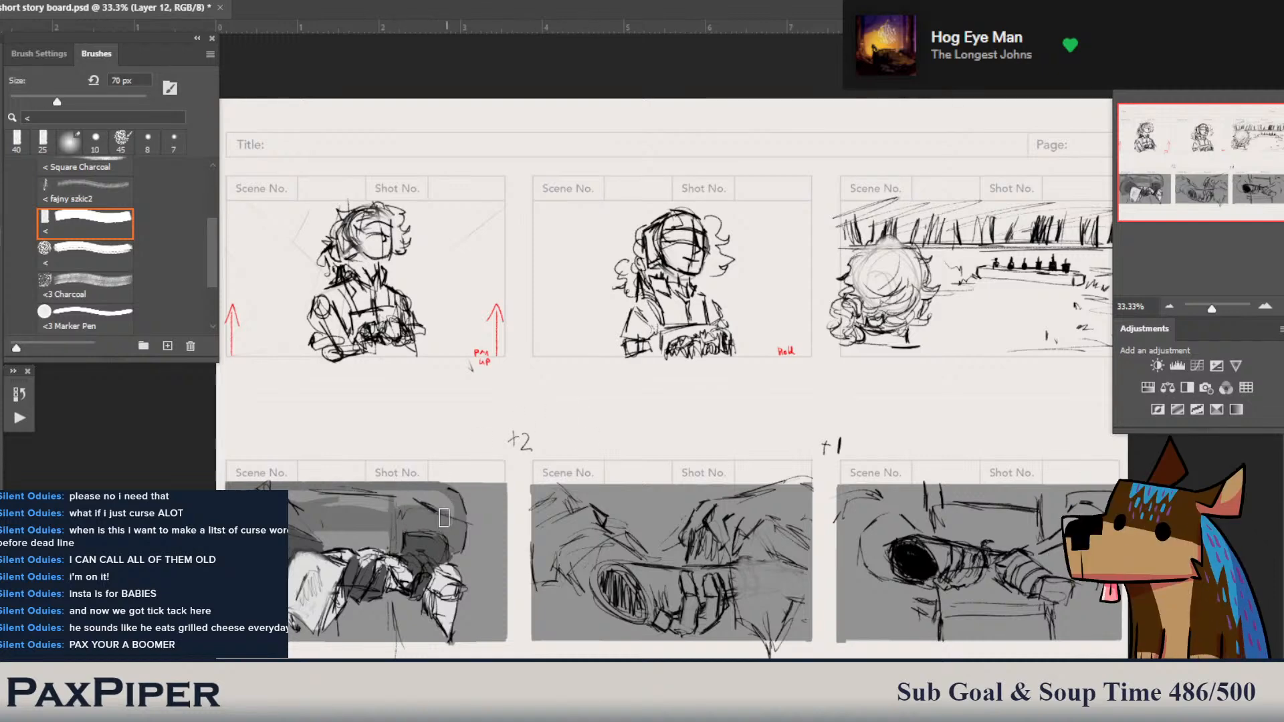
mouse_move(444, 518)
left_mouse_down()
mouse_move(439, 497)
mouse_move(290, 491)
mouse_move(343, 506)
left_mouse_up()
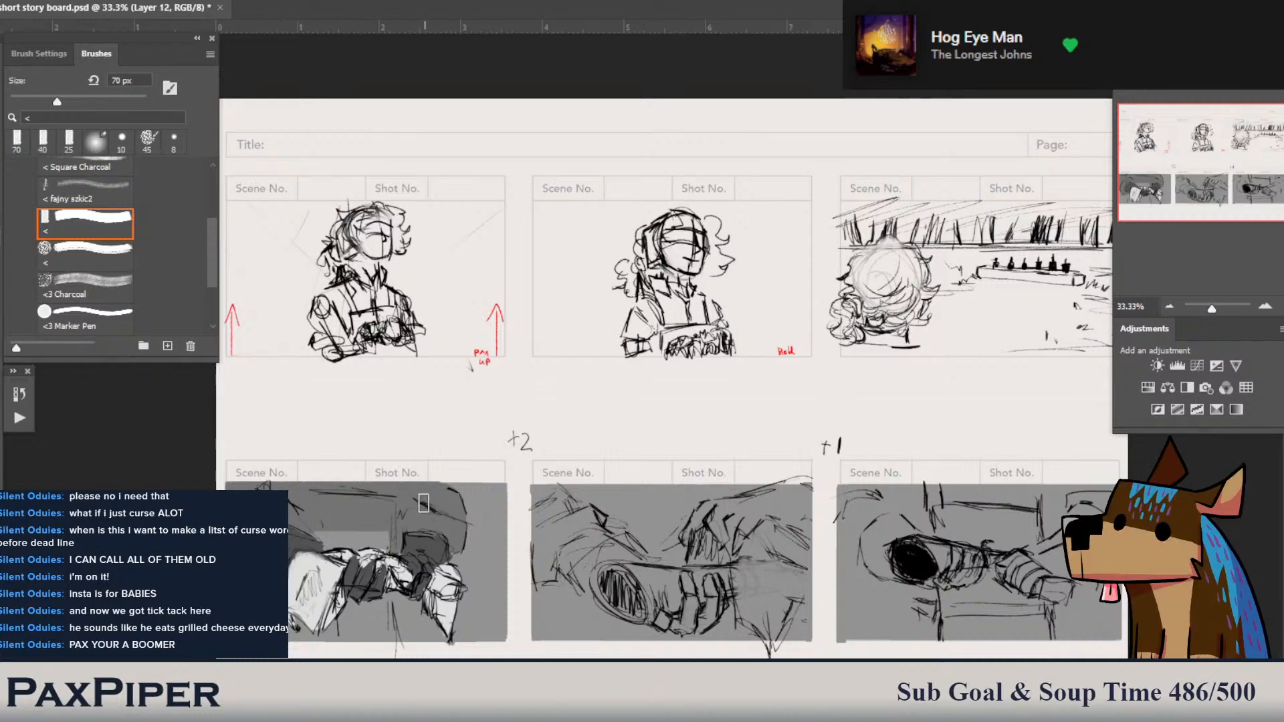
- Paint the torso panel above the hands in the first bottom-row frame dark grey with the brush at 50 px
key("bracketleft")
key("bracketleft")
left_click(1056, 481, "alt")
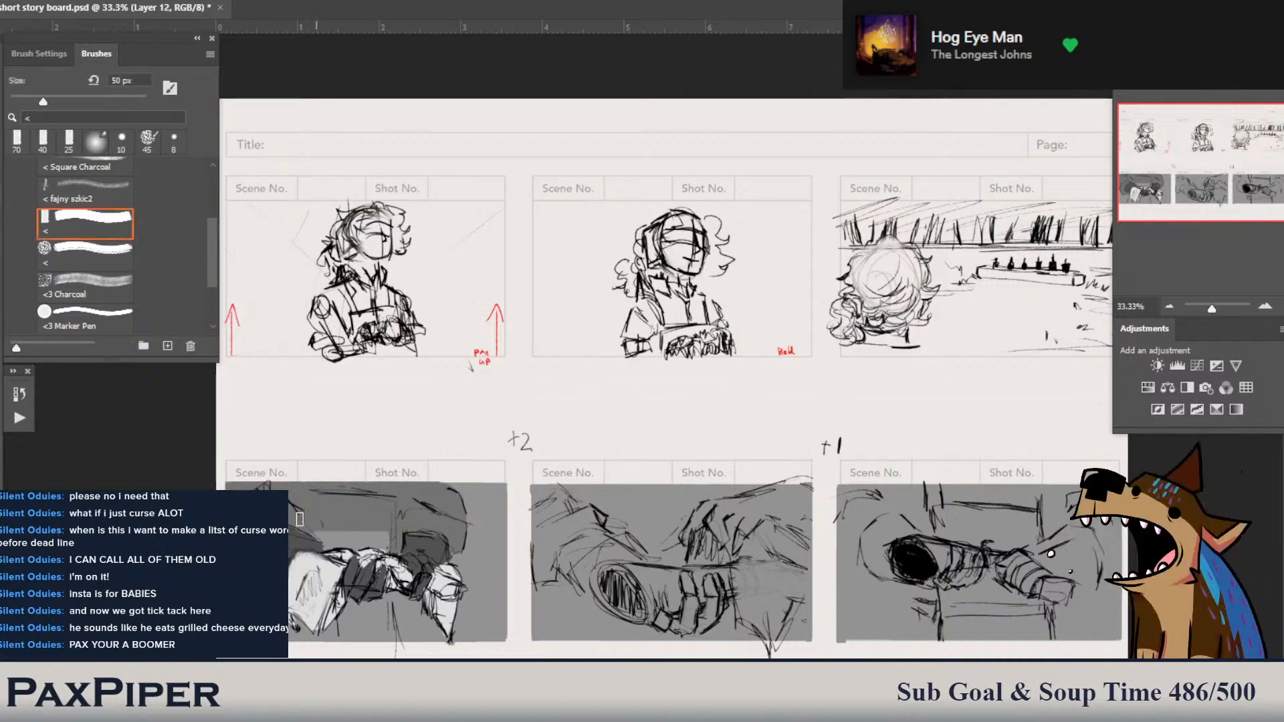
left_click_drag(303, 495, 391, 504)
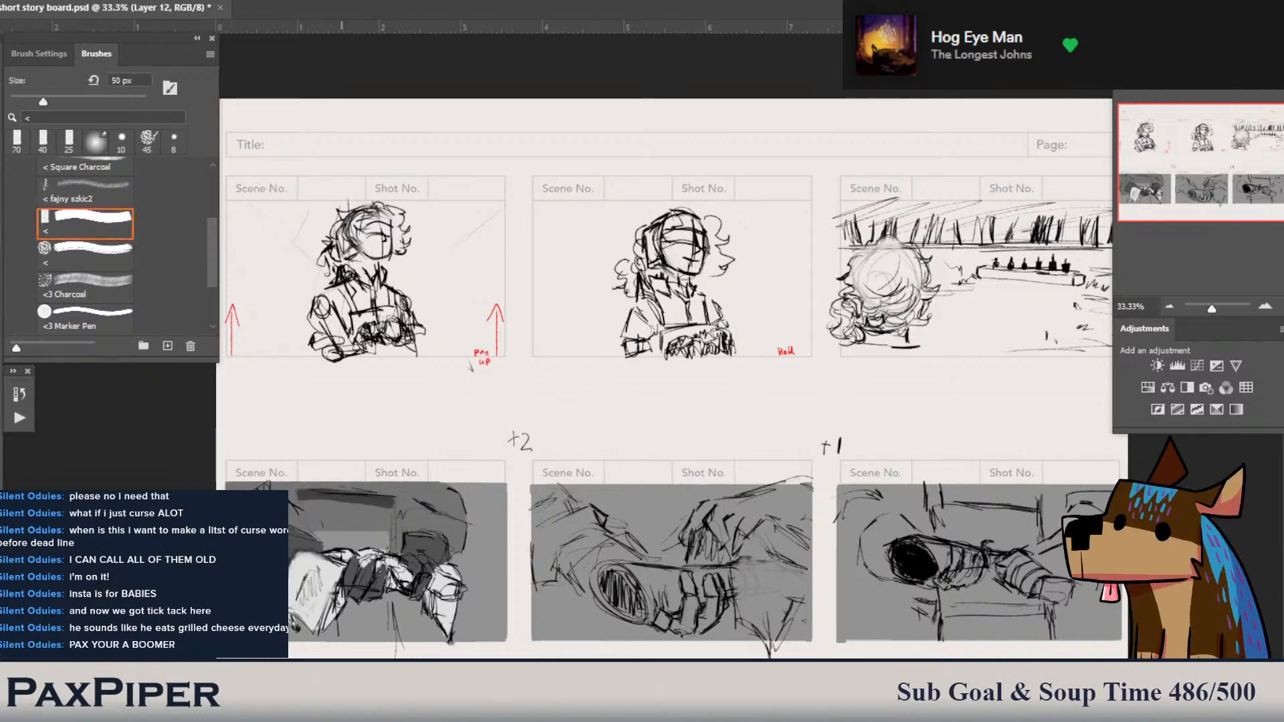
key("ctrl+z")
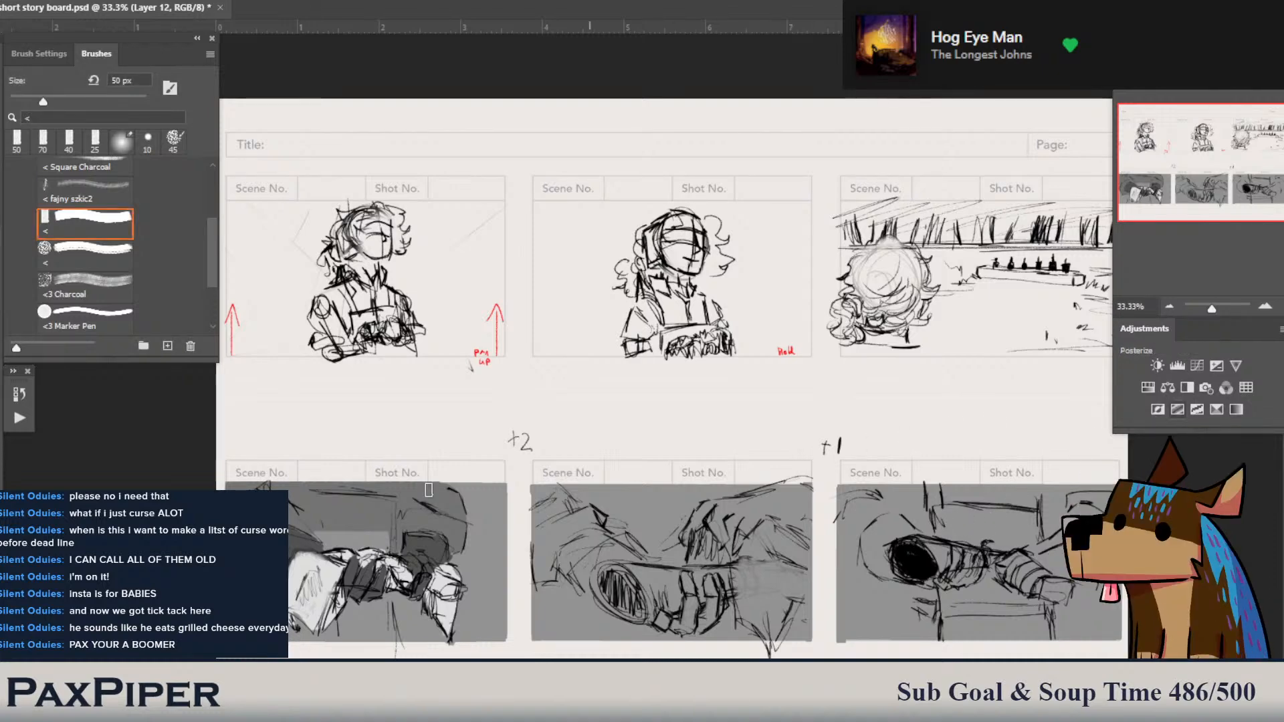
mouse_move(398, 501)
left_mouse_down()
mouse_move(294, 505)
mouse_move(328, 547)
mouse_move(391, 552)
mouse_move(384, 508)
mouse_move(338, 542)
mouse_move(346, 529)
mouse_move(292, 490)
mouse_move(378, 508)
mouse_move(393, 481)
left_mouse_up()
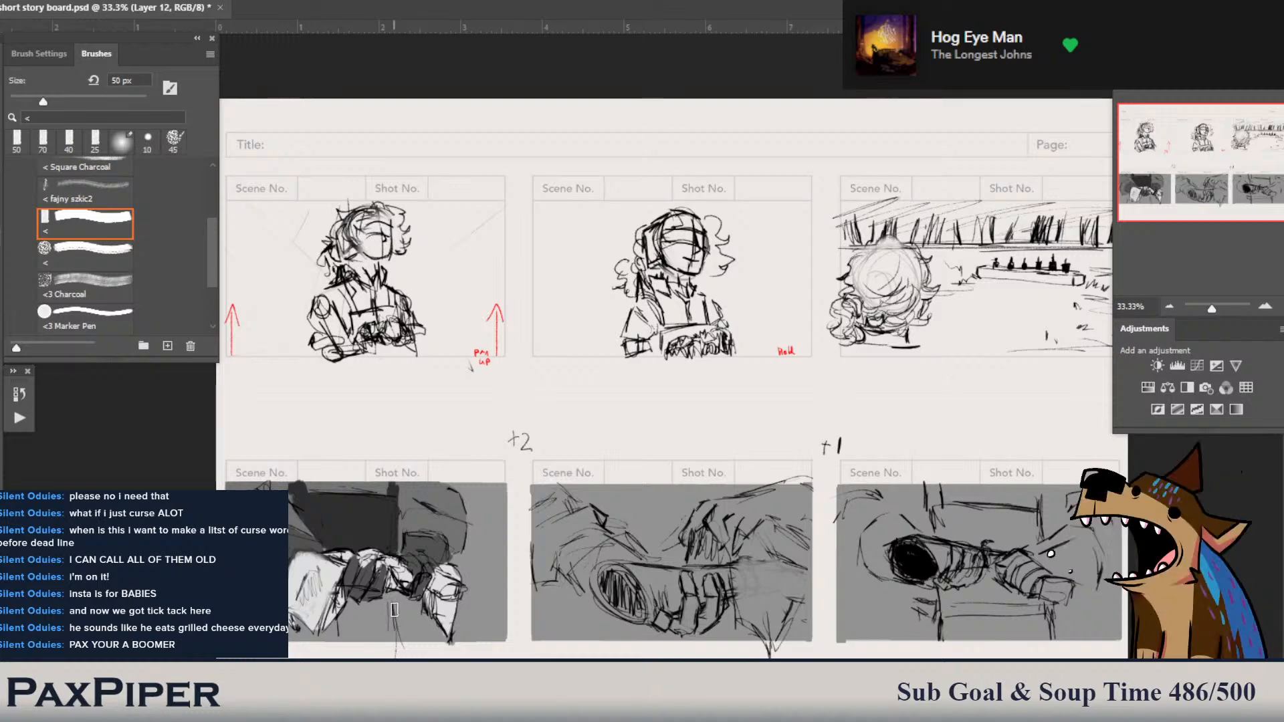
- Extend the dark grey below the hands in the first bottom-row frame and erase the overflow past its lower border
mouse_move(393, 612)
left_mouse_down()
mouse_move(390, 599)
mouse_move(388, 643)
left_mouse_up()
mouse_move(388, 596)
left_mouse_down()
mouse_move(351, 601)
mouse_move(315, 645)
mouse_move(324, 634)
mouse_move(290, 633)
left_mouse_up()
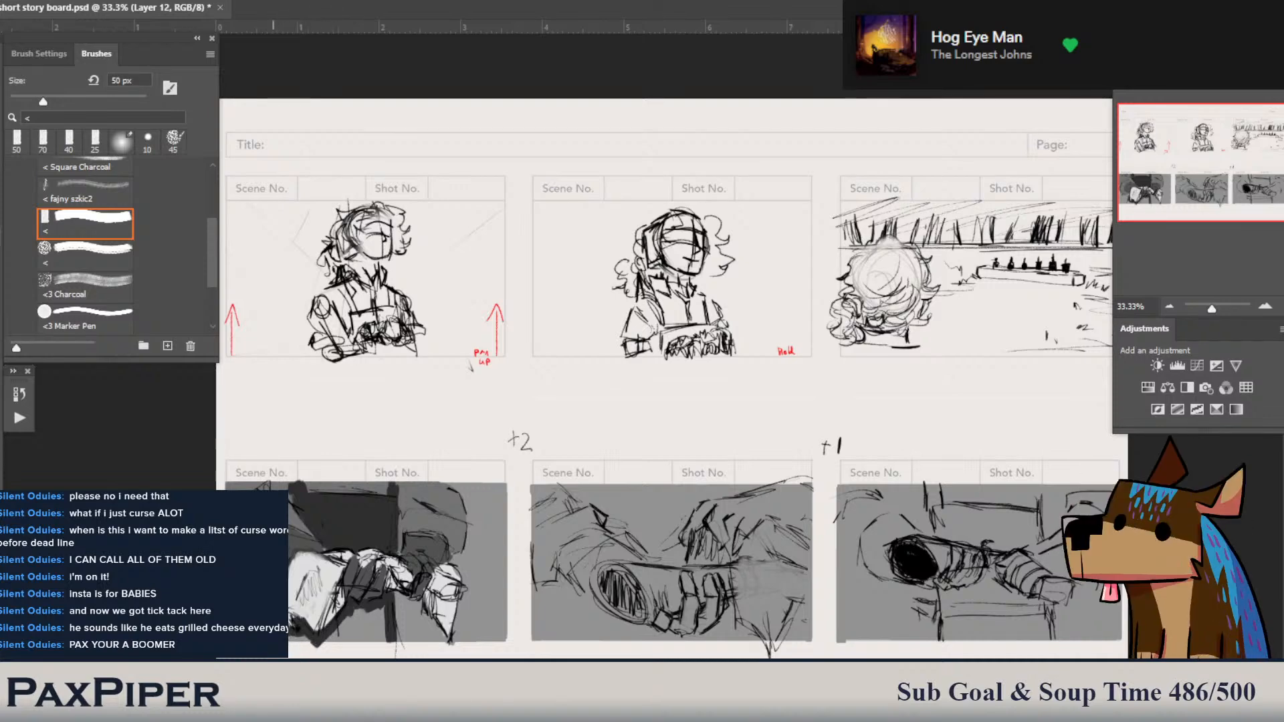
mouse_move(324, 636)
left_mouse_down()
mouse_move(392, 621)
mouse_move(370, 610)
mouse_move(335, 636)
left_mouse_up()
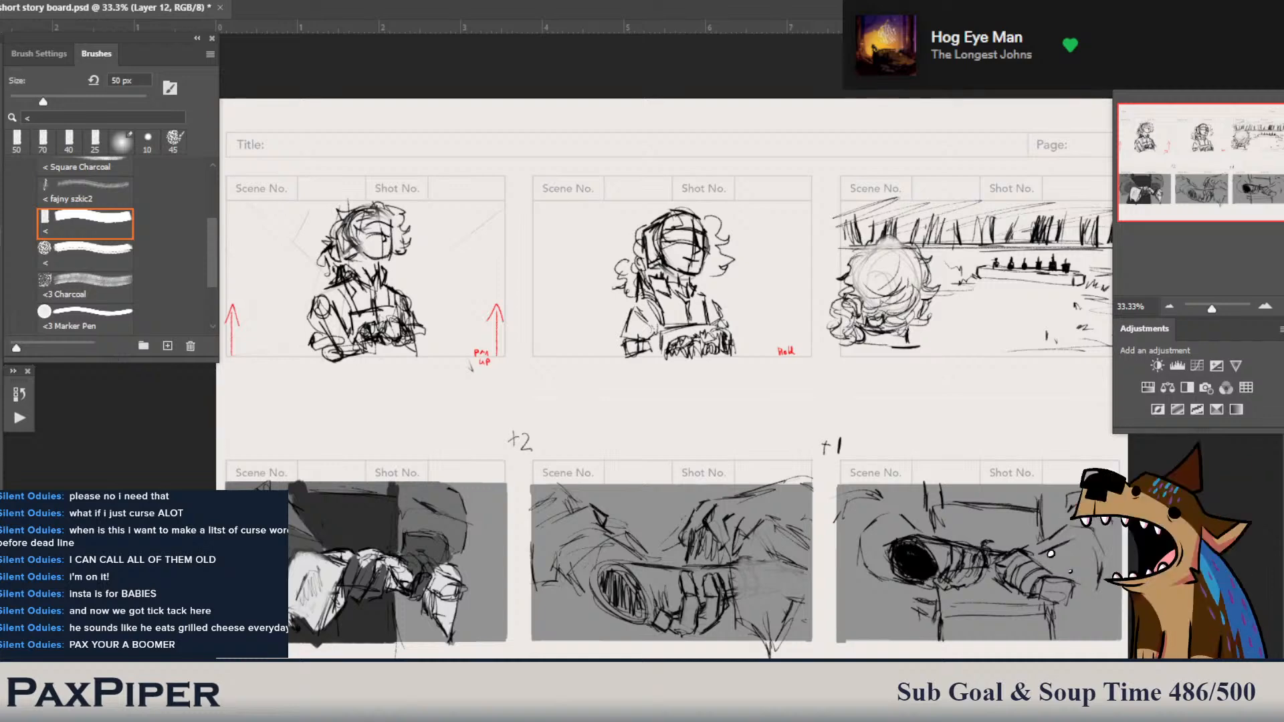
key("e")
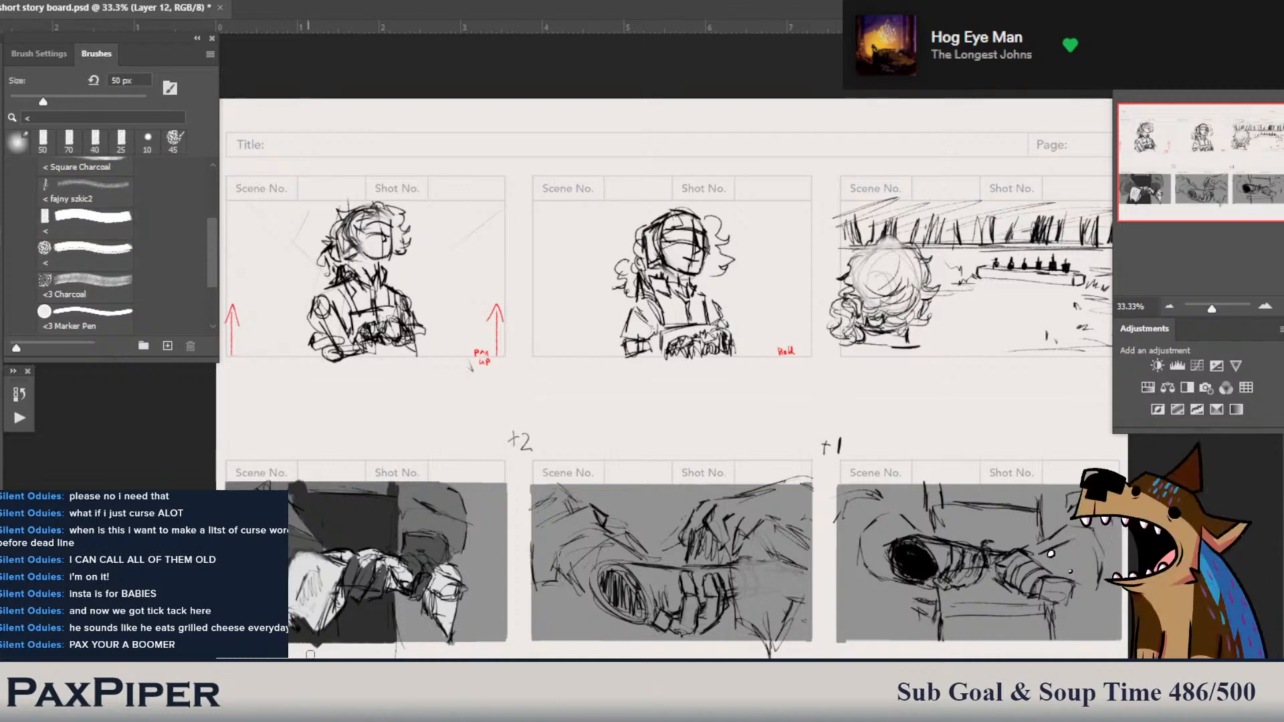
mouse_move(299, 651)
left_mouse_down()
mouse_move(394, 650)
mouse_move(343, 650)
left_mouse_up()
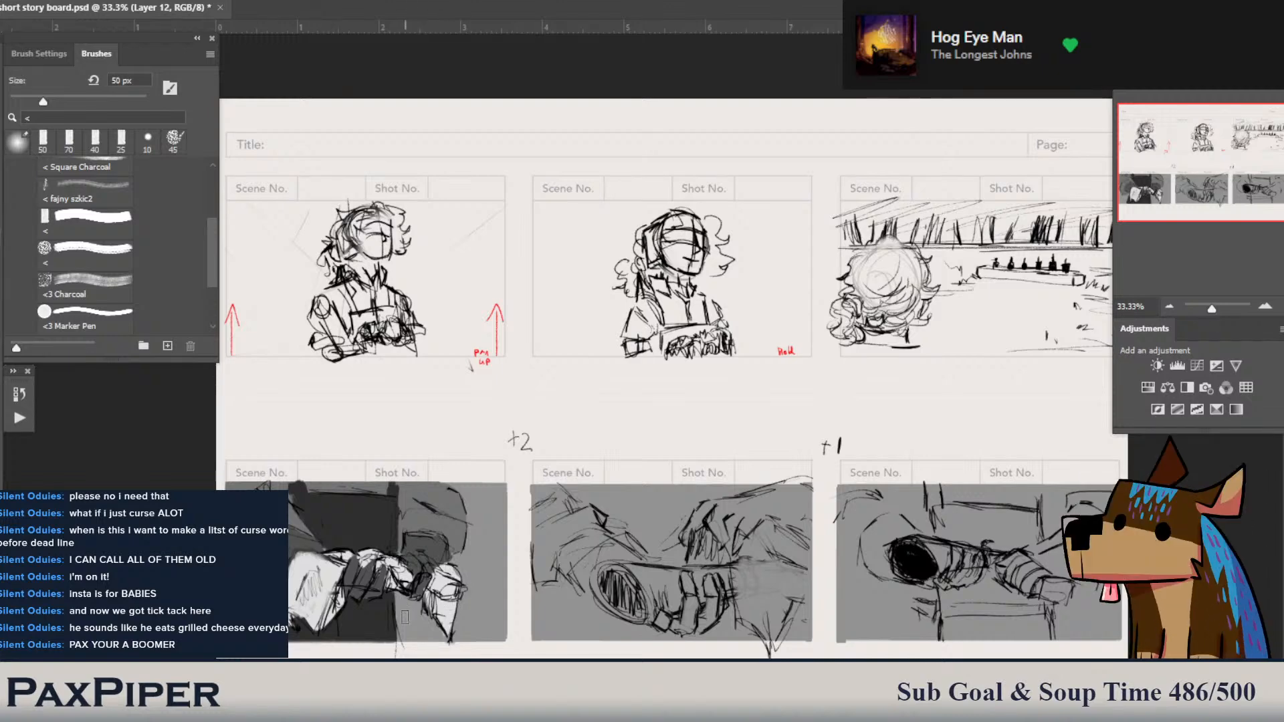
- Paint the cloth in the second bottom-row frame near-white, using the brush at 35 px and 60 px
key("b")
key("bracketleft")
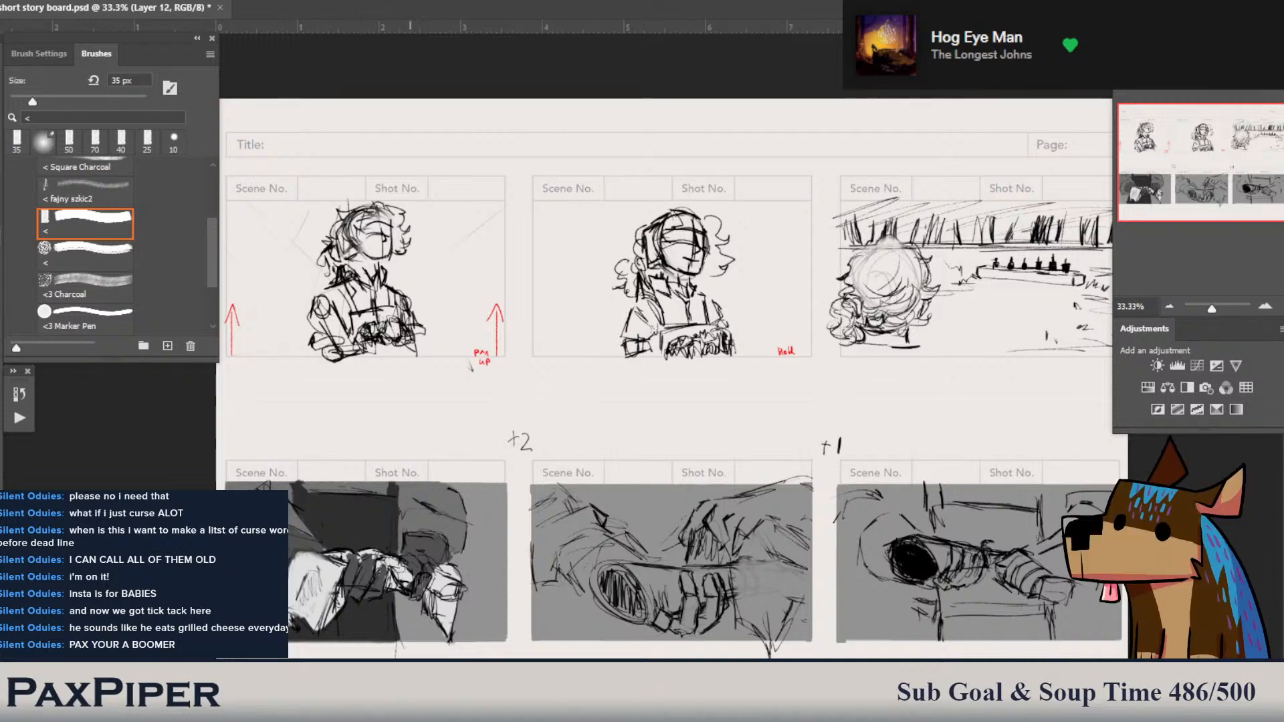
mouse_move(590, 569)
left_mouse_down()
mouse_move(613, 549)
mouse_move(587, 563)
mouse_move(652, 560)
mouse_move(610, 555)
mouse_move(651, 560)
mouse_move(617, 555)
mouse_move(585, 574)
mouse_move(618, 547)
left_mouse_up()
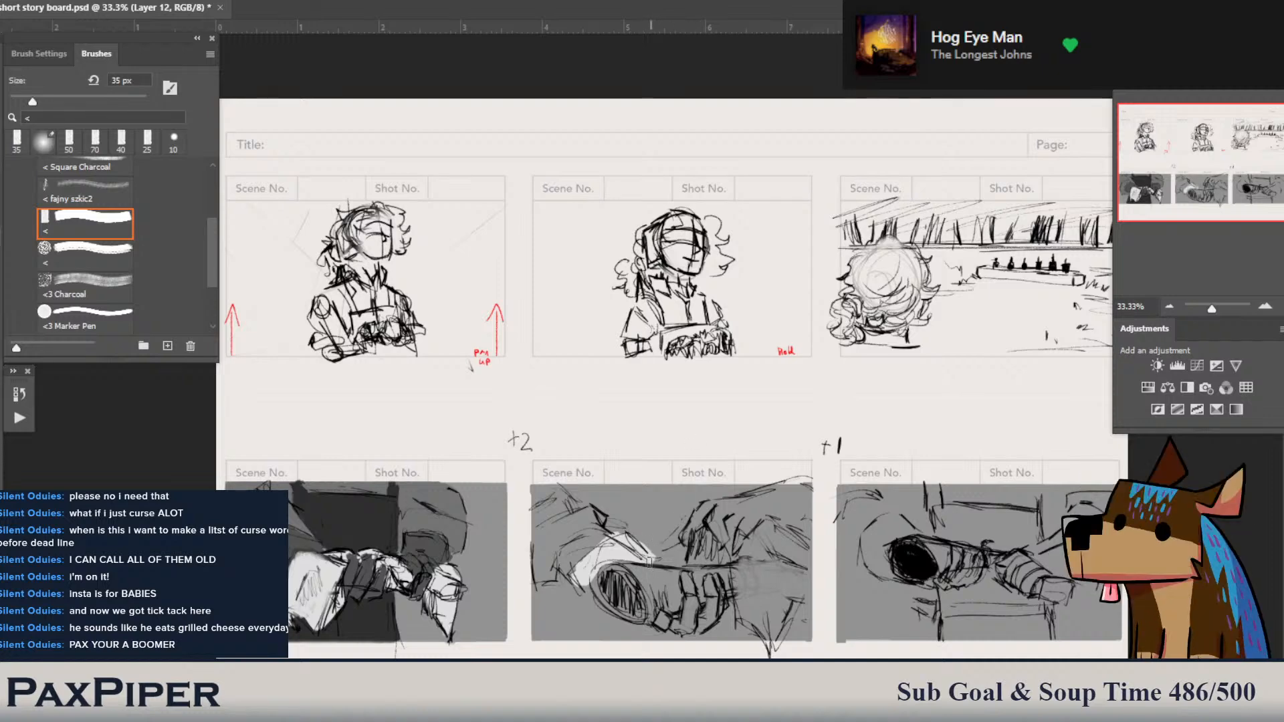
mouse_move(653, 562)
left_mouse_down()
mouse_move(714, 528)
mouse_move(669, 565)
mouse_move(698, 568)
mouse_move(636, 562)
mouse_move(676, 565)
mouse_move(732, 527)
mouse_move(747, 568)
mouse_move(711, 578)
mouse_move(665, 627)
mouse_move(738, 576)
mouse_move(741, 538)
mouse_move(807, 582)
mouse_move(807, 597)
left_mouse_up()
key("bracketright")
key("bracketright")
key("bracketright")
key("bracketright")
mouse_move(781, 588)
left_mouse_down()
mouse_move(764, 625)
mouse_move(748, 622)
mouse_move(736, 561)
mouse_move(748, 619)
mouse_move(766, 555)
mouse_move(778, 604)
left_mouse_up()
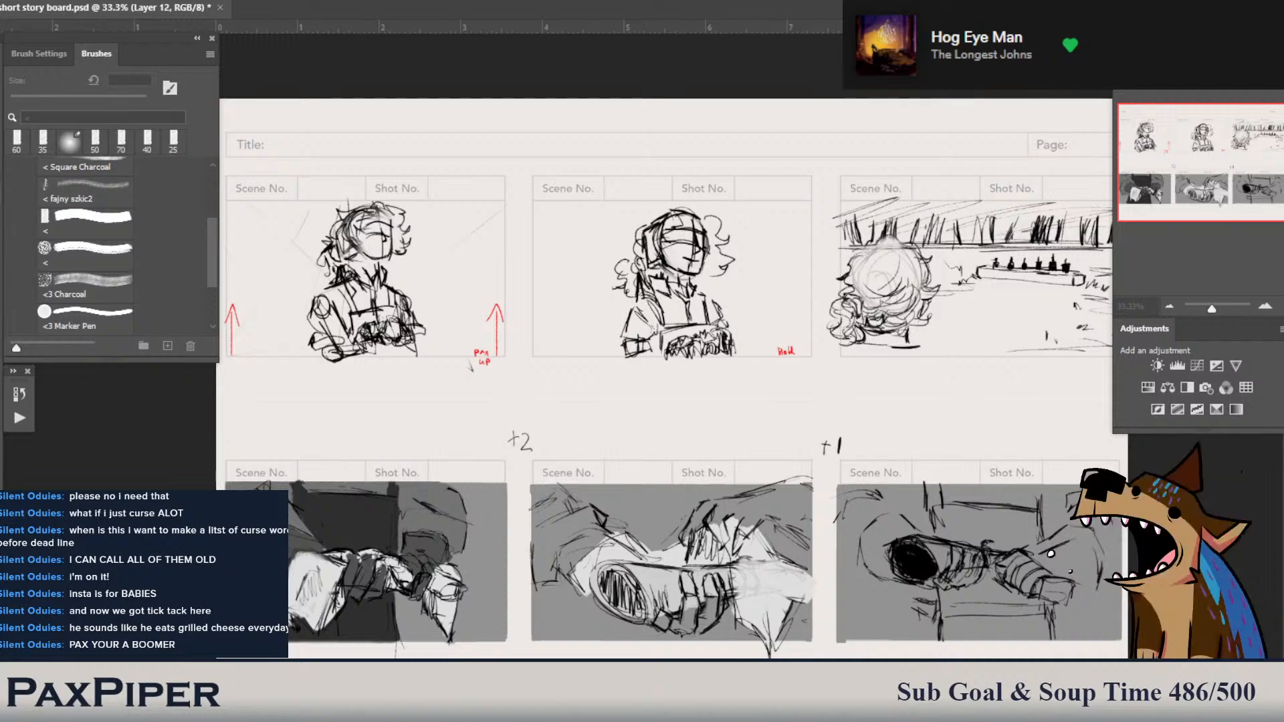
- Shade the gripping hand and the tube in the second bottom-row frame dark grey at 45 px, and save the storyboard
left_click(1269, 367)
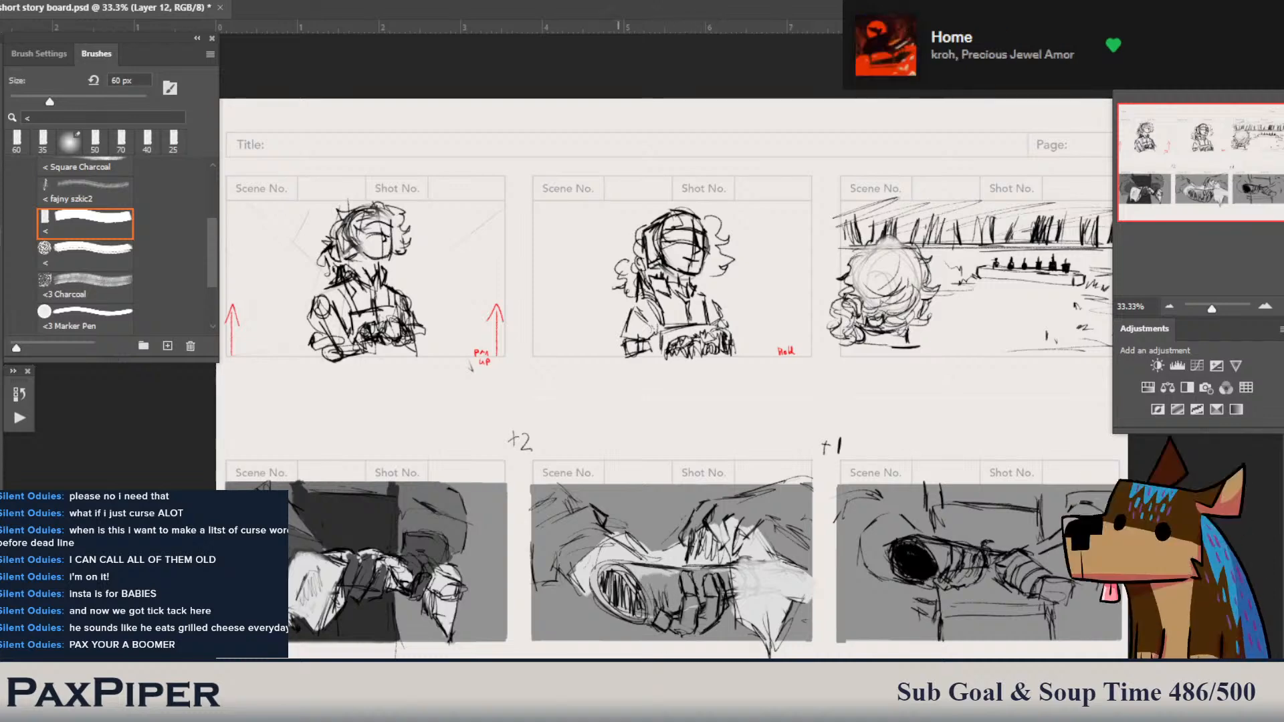
key("bracketleft")
key("bracketleft")
left_click(719, 576)
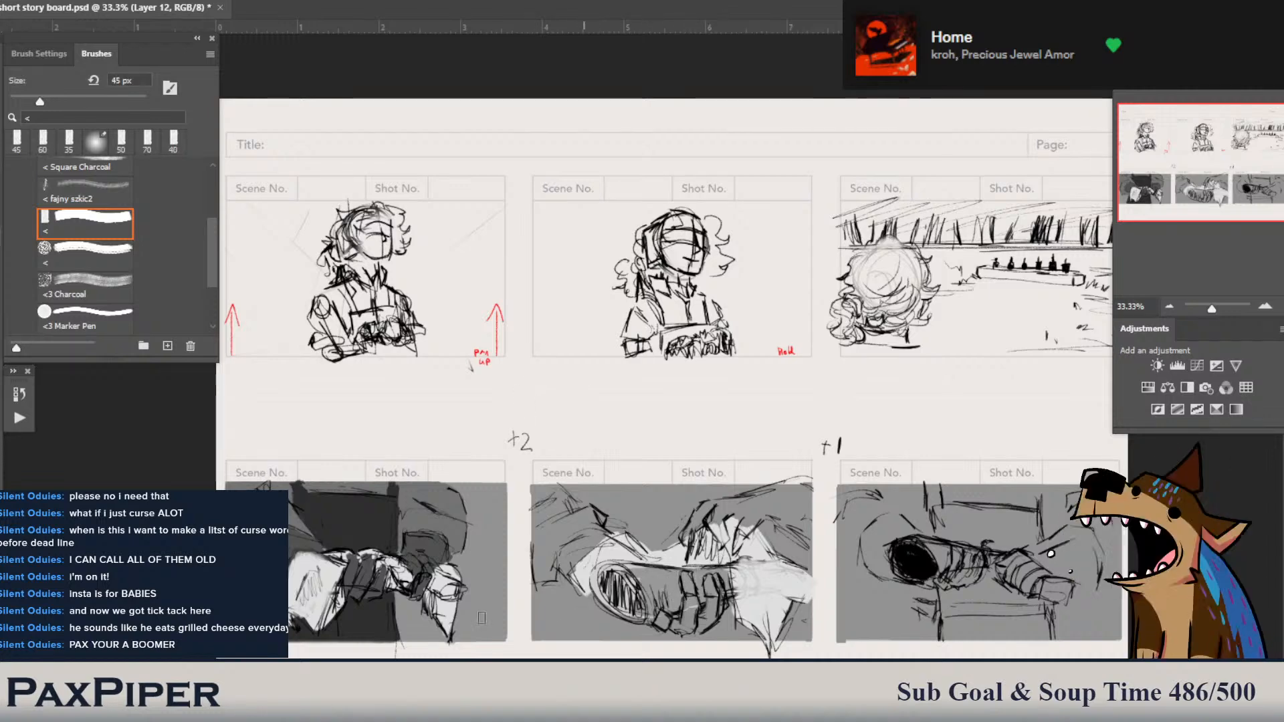
key("ctrl+s")
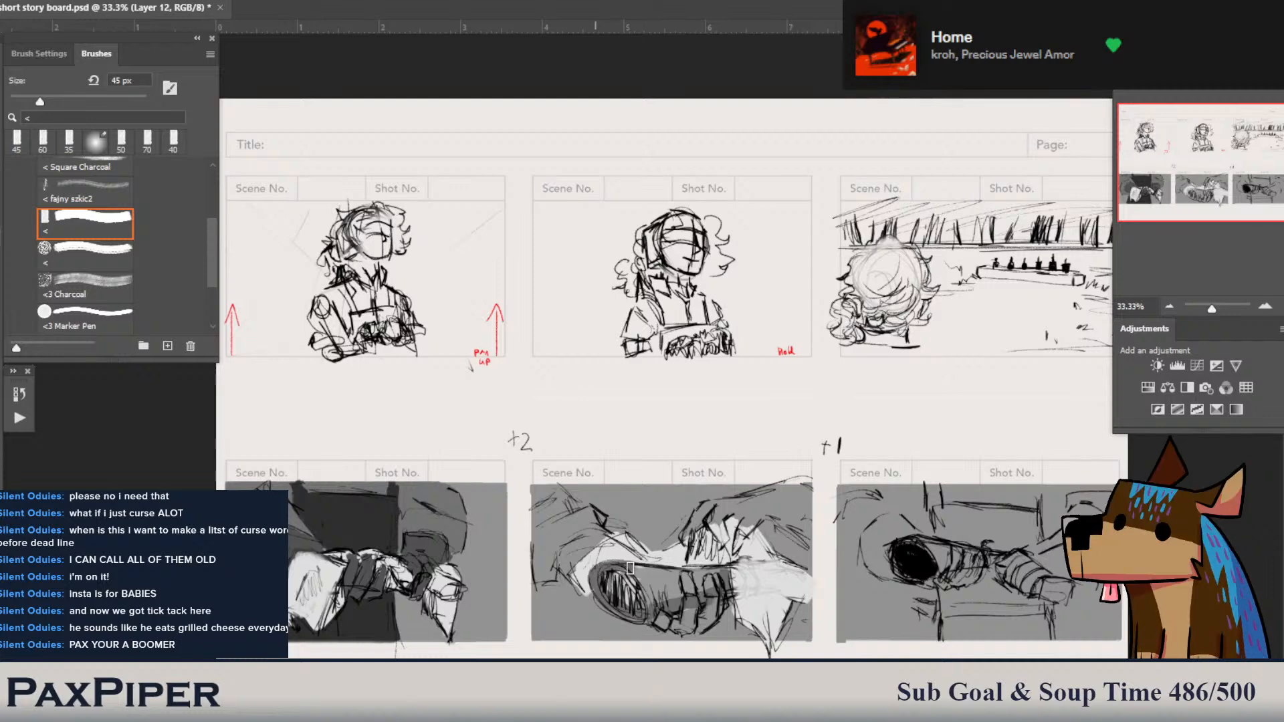
mouse_move(630, 569)
left_mouse_down()
mouse_move(717, 570)
mouse_move(651, 606)
mouse_move(683, 595)
mouse_move(648, 593)
mouse_move(632, 573)
left_mouse_up()
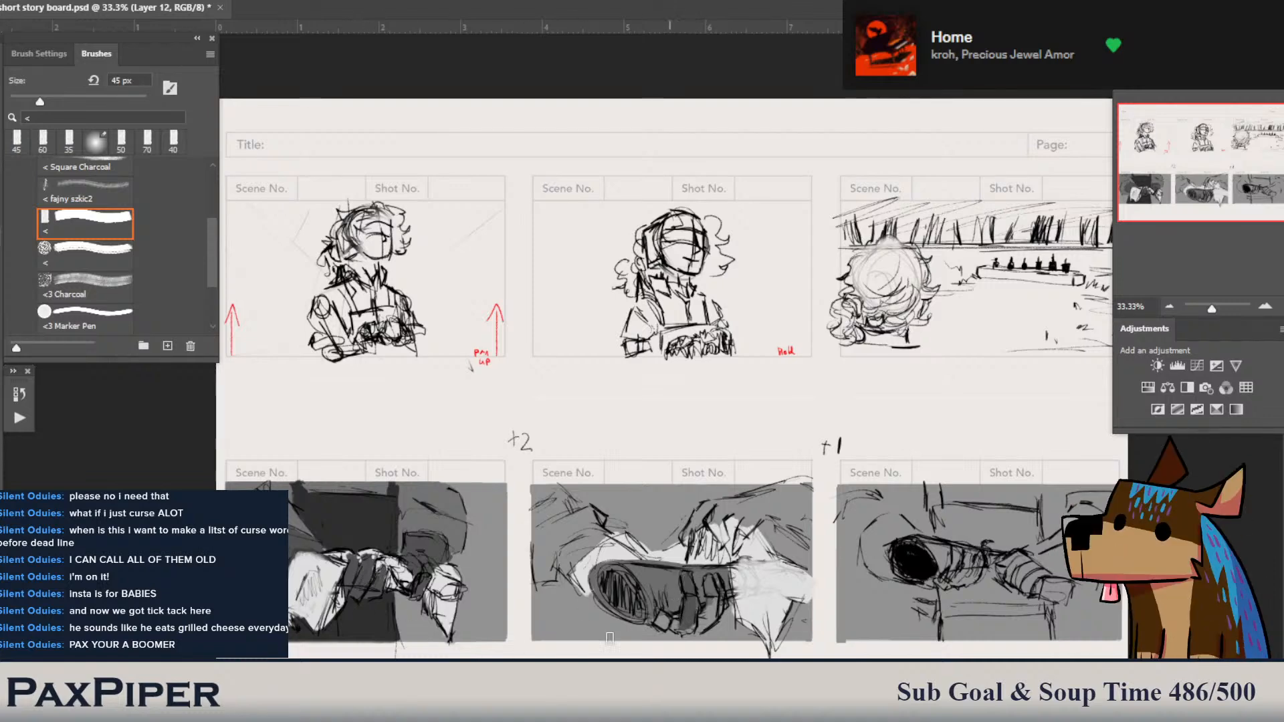
- Sample the tube's dark grey and fill its body in the second bottom-row frame with the Paint Bucket
left_click(668, 571, "alt")
key("g")
left_click(667, 593)
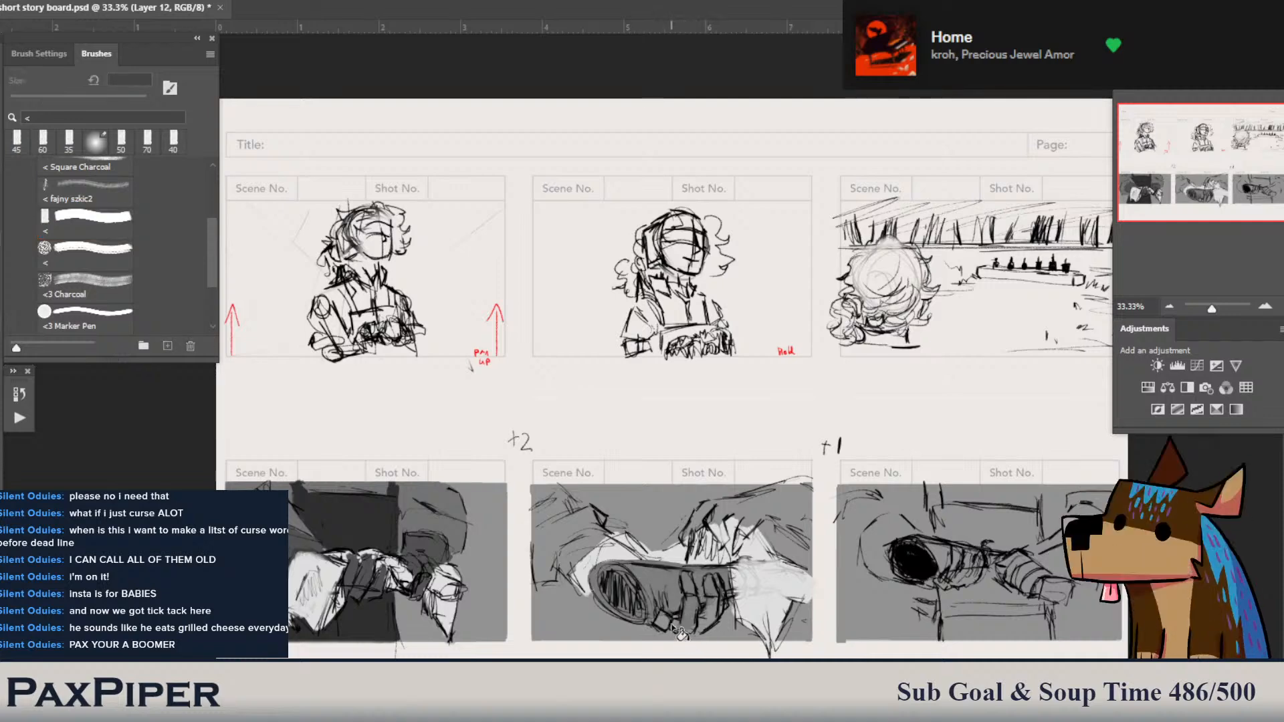
- Paint the cuff, the upper hand and the sleeve in the second bottom-row frame dark grey with the brush at 45 px
key("b")
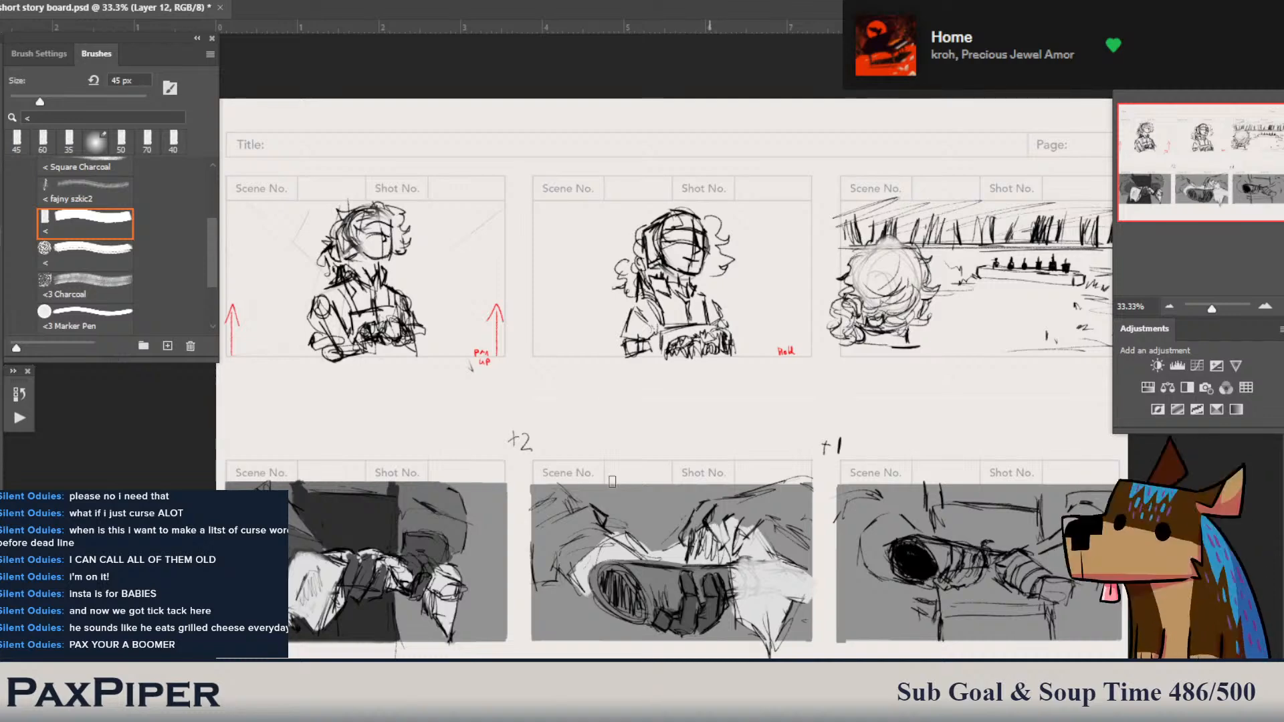
mouse_move(603, 536)
left_mouse_down()
mouse_move(566, 568)
mouse_move(571, 550)
mouse_move(576, 564)
left_mouse_up()
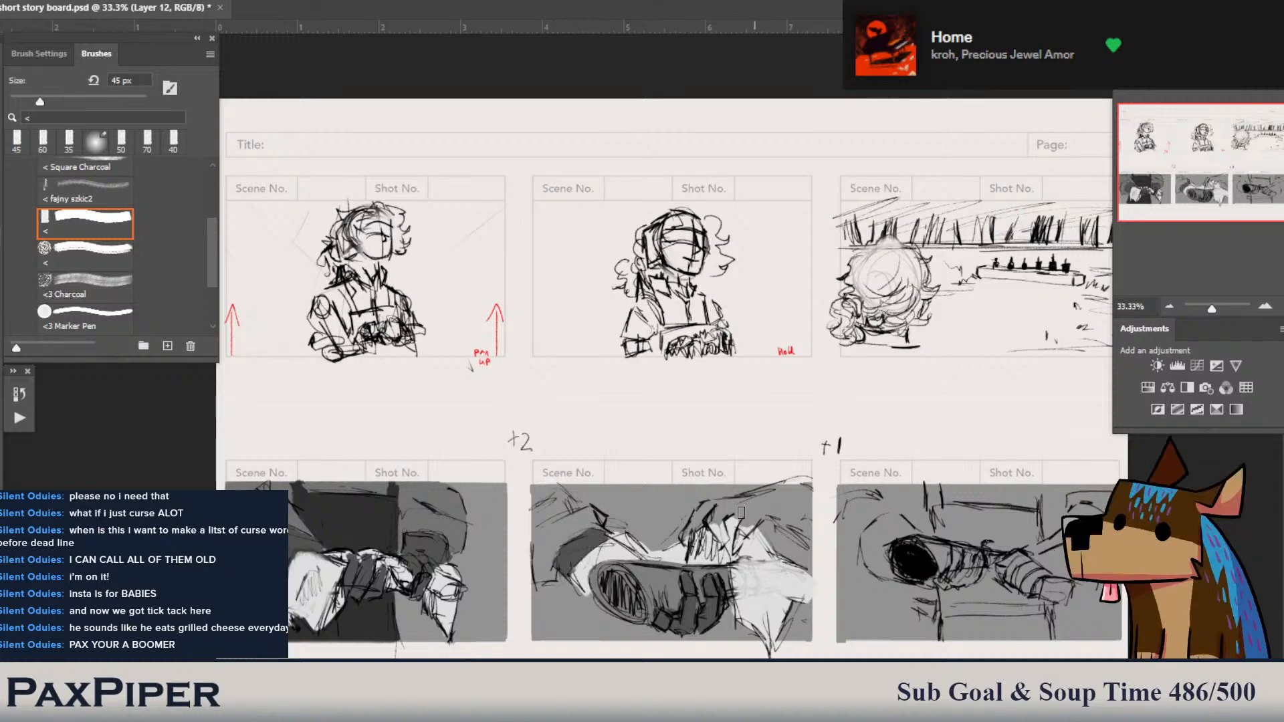
mouse_move(735, 543)
left_mouse_down()
mouse_move(790, 529)
mouse_move(770, 516)
mouse_move(804, 544)
mouse_move(809, 481)
mouse_move(712, 506)
mouse_move(686, 532)
mouse_move(704, 513)
mouse_move(697, 527)
mouse_move(716, 527)
mouse_move(718, 512)
mouse_move(724, 524)
mouse_move(734, 505)
mouse_move(735, 541)
mouse_move(724, 532)
mouse_move(745, 514)
mouse_move(796, 521)
left_mouse_up()
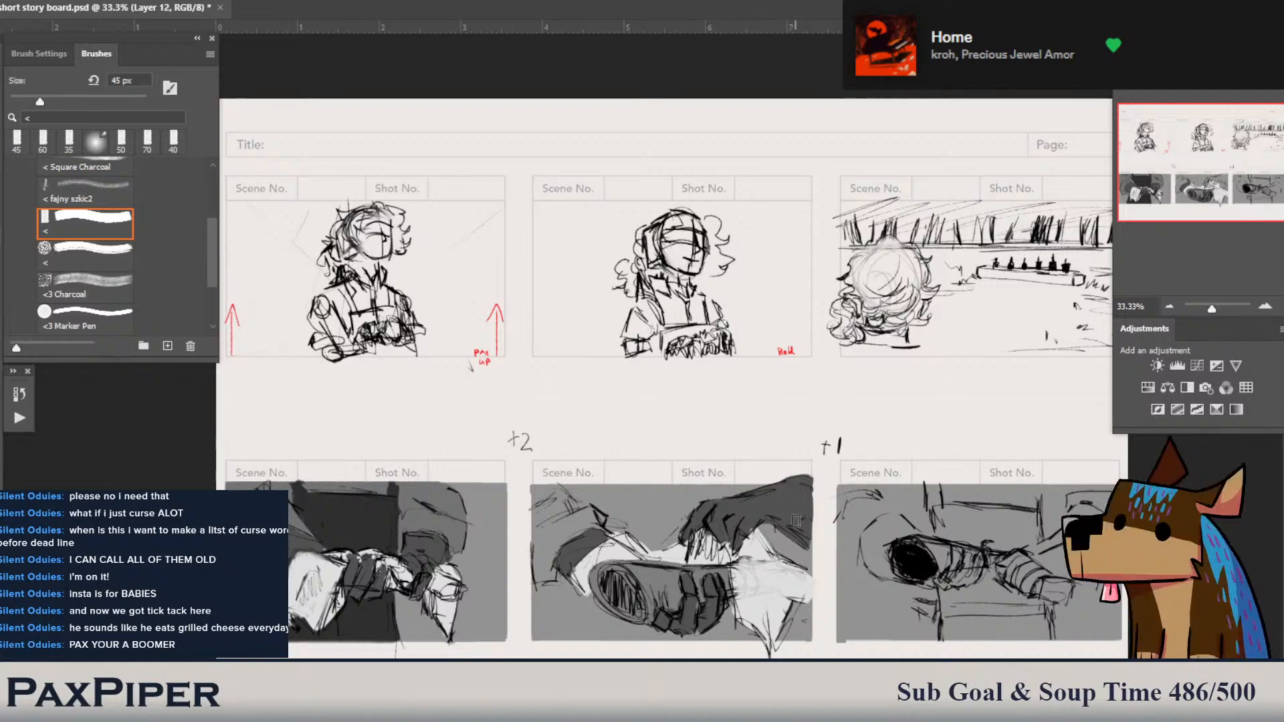
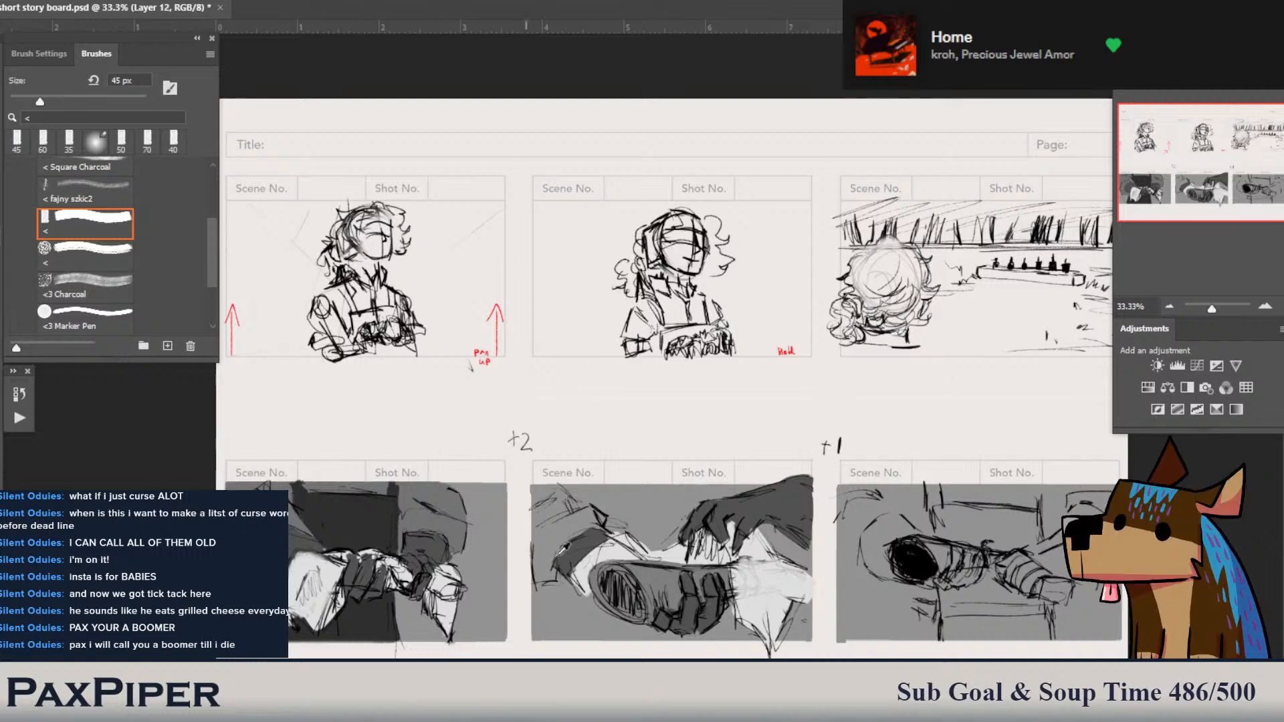
mouse_move(600, 522)
left_mouse_down()
mouse_move(544, 557)
mouse_move(553, 546)
mouse_move(558, 580)
mouse_move(540, 578)
mouse_move(537, 490)
mouse_move(587, 512)
mouse_move(550, 520)
left_mouse_up()
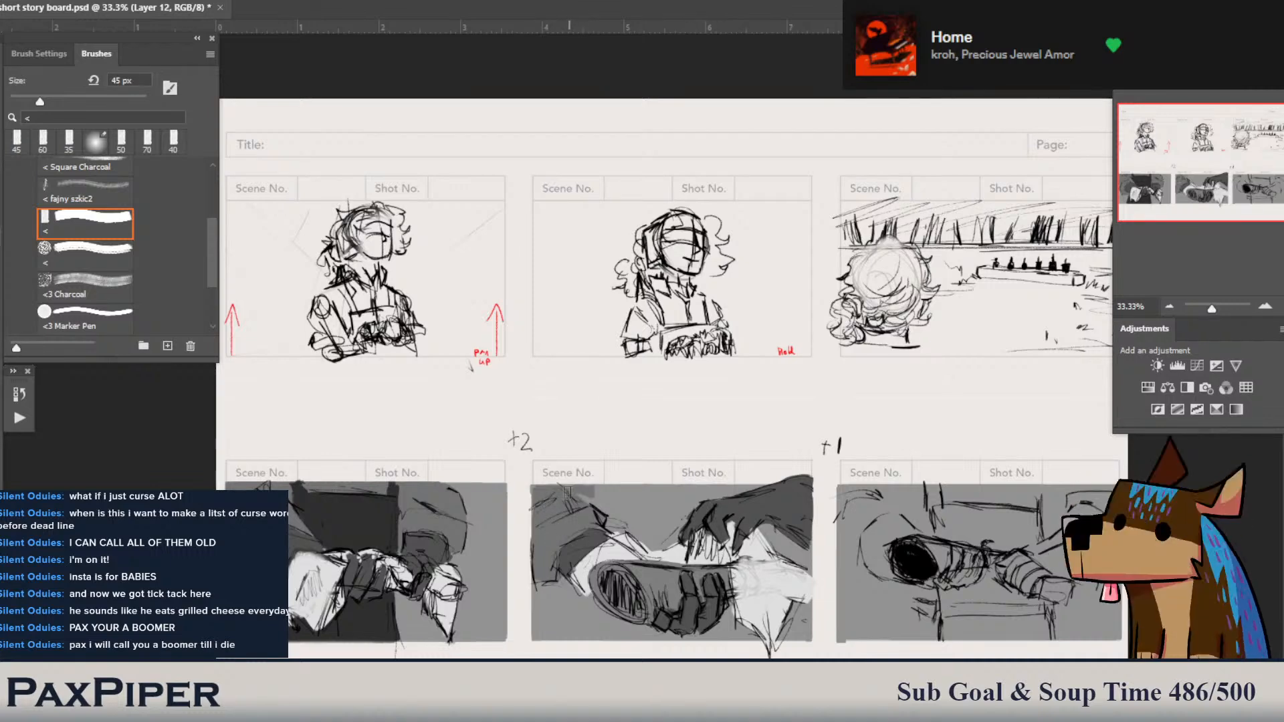
- Paint a grey band across the second bottom-row frame's top edge and fill the area between the arms dark grey at 30 px
left_click_drag(592, 491, 728, 492)
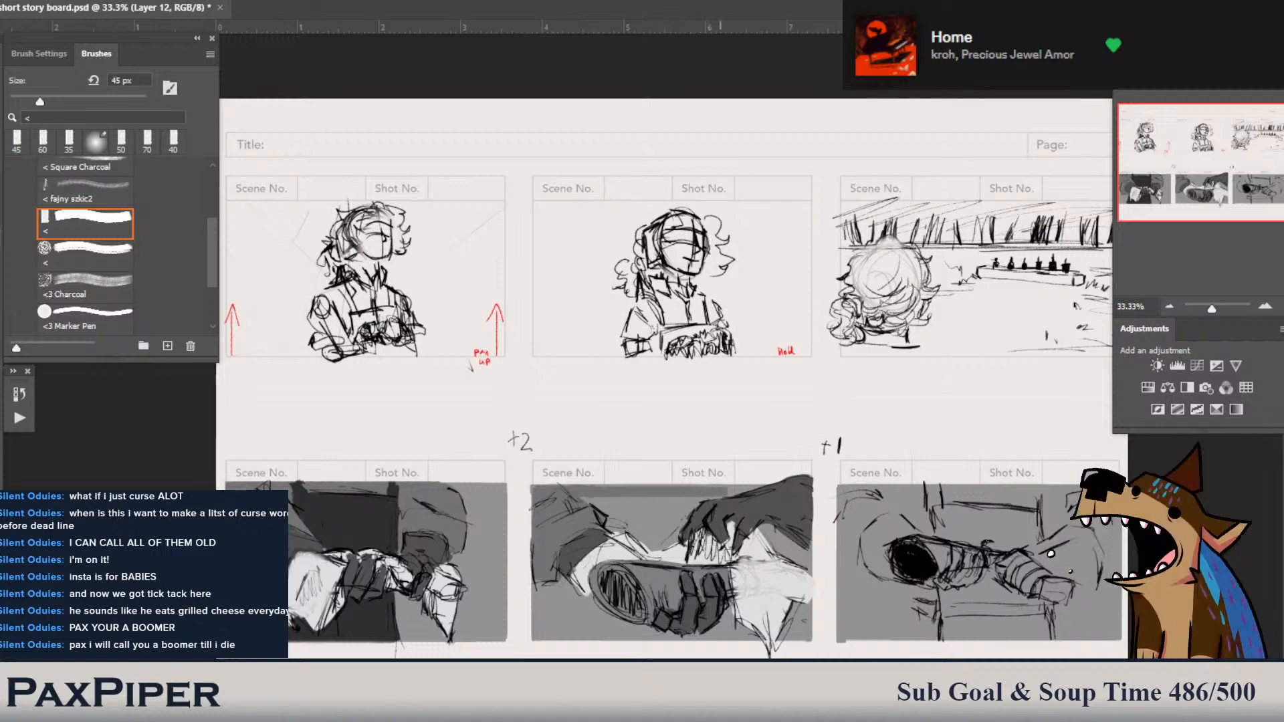
key("bracketleft")
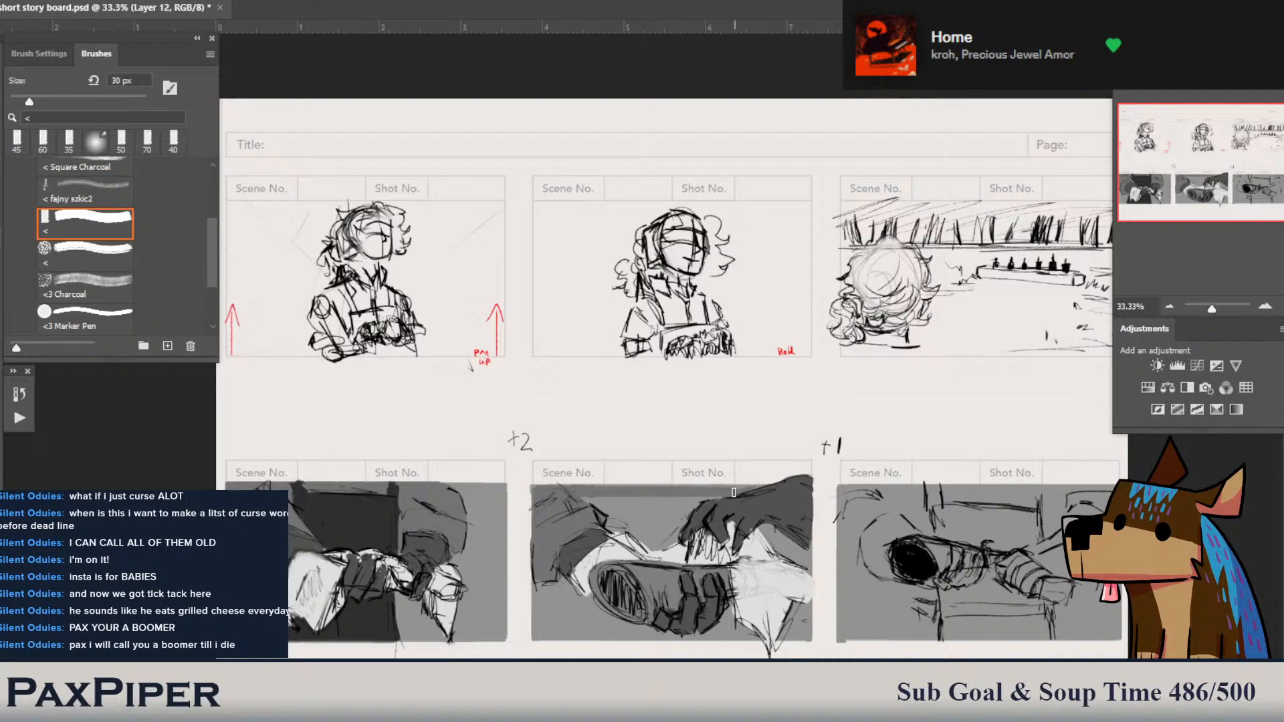
left_click(729, 491)
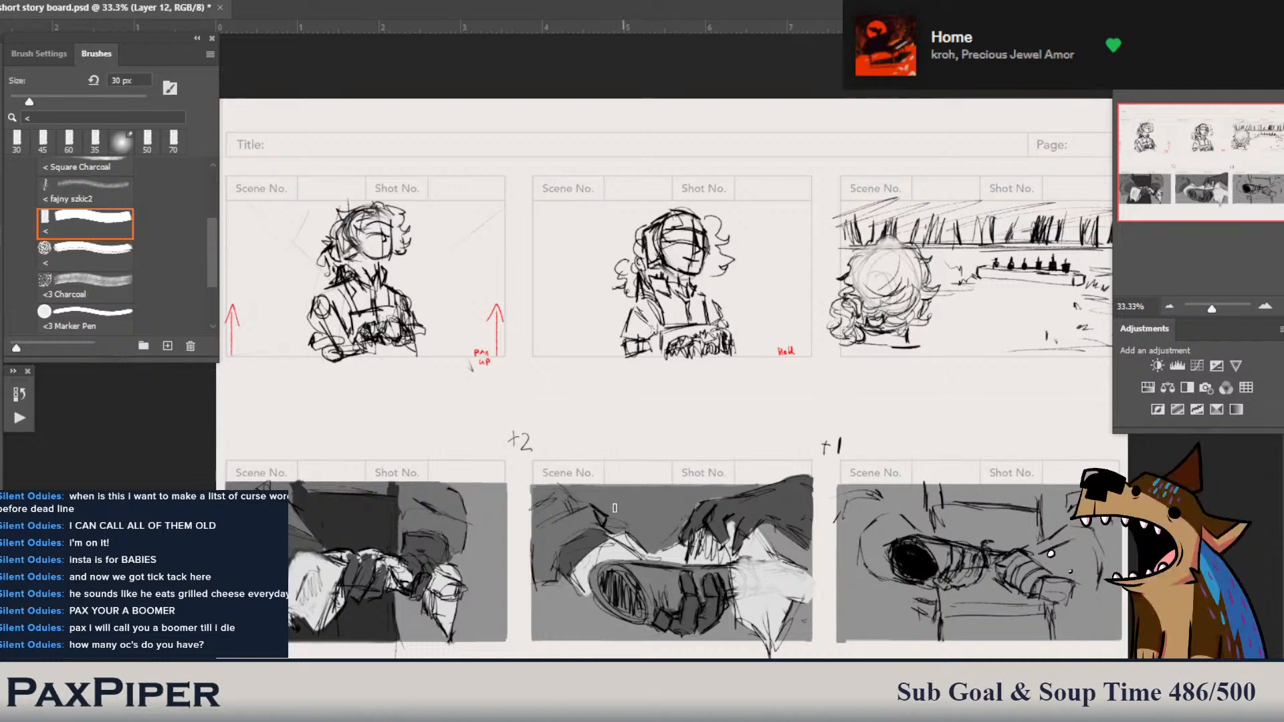
left_click_drag(607, 504, 693, 505)
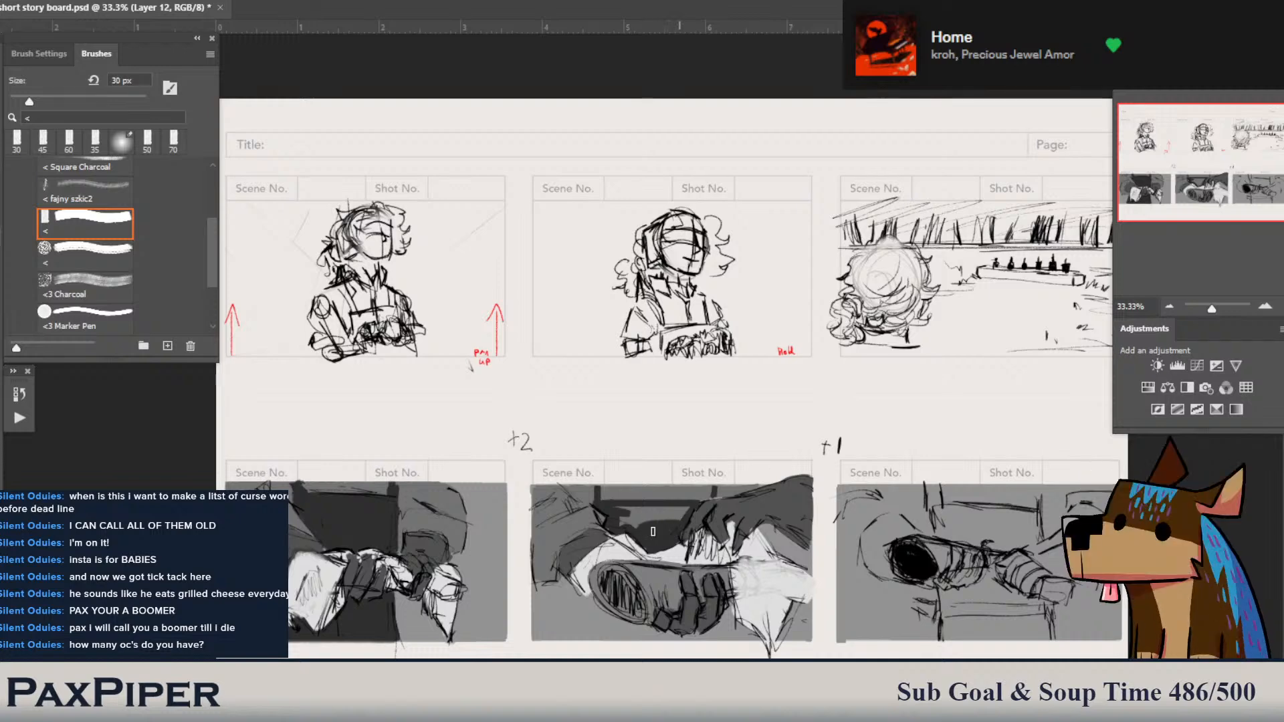
mouse_move(653, 532)
left_mouse_down()
mouse_move(692, 508)
mouse_move(647, 513)
left_mouse_up()
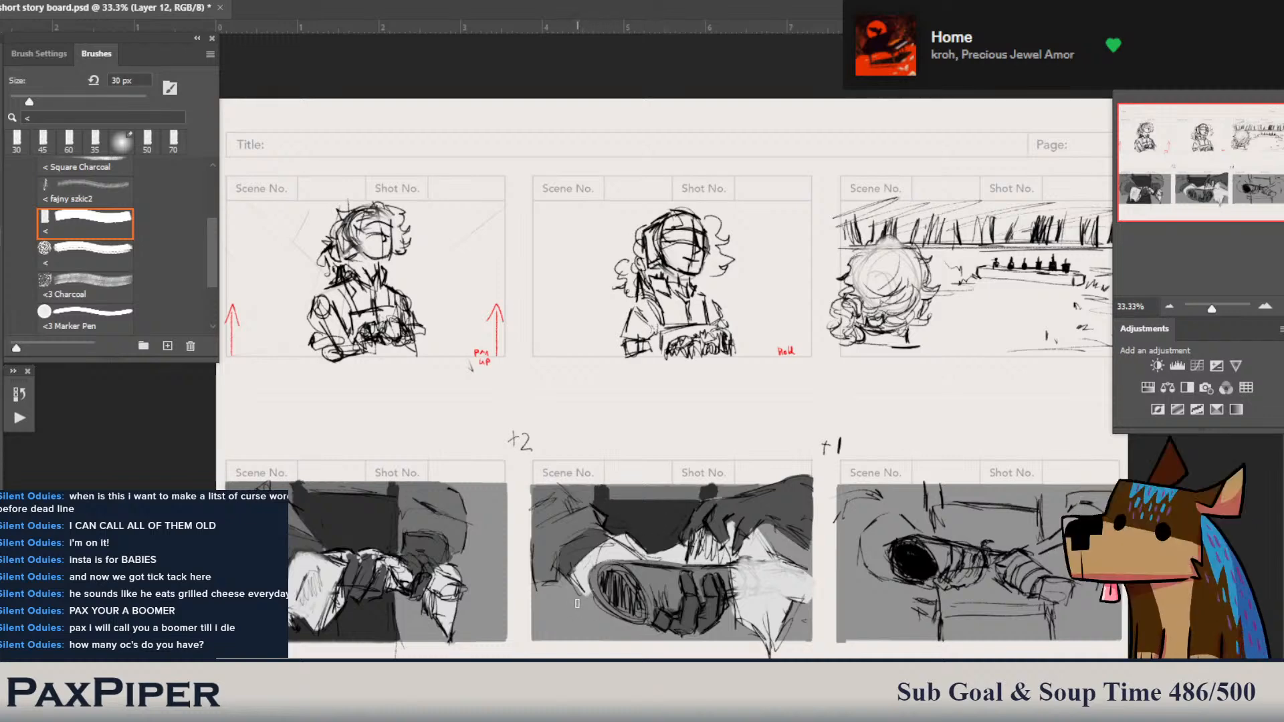
- Fill the area beneath the tube and gripping hand in the second bottom-row frame dark grey at 30 px, and save the storyboard
mouse_move(576, 593)
left_mouse_down()
mouse_move(577, 639)
mouse_move(583, 601)
mouse_move(621, 625)
mouse_move(704, 637)
mouse_move(730, 610)
mouse_move(721, 586)
mouse_move(756, 646)
left_mouse_up()
key("ctrl+z")
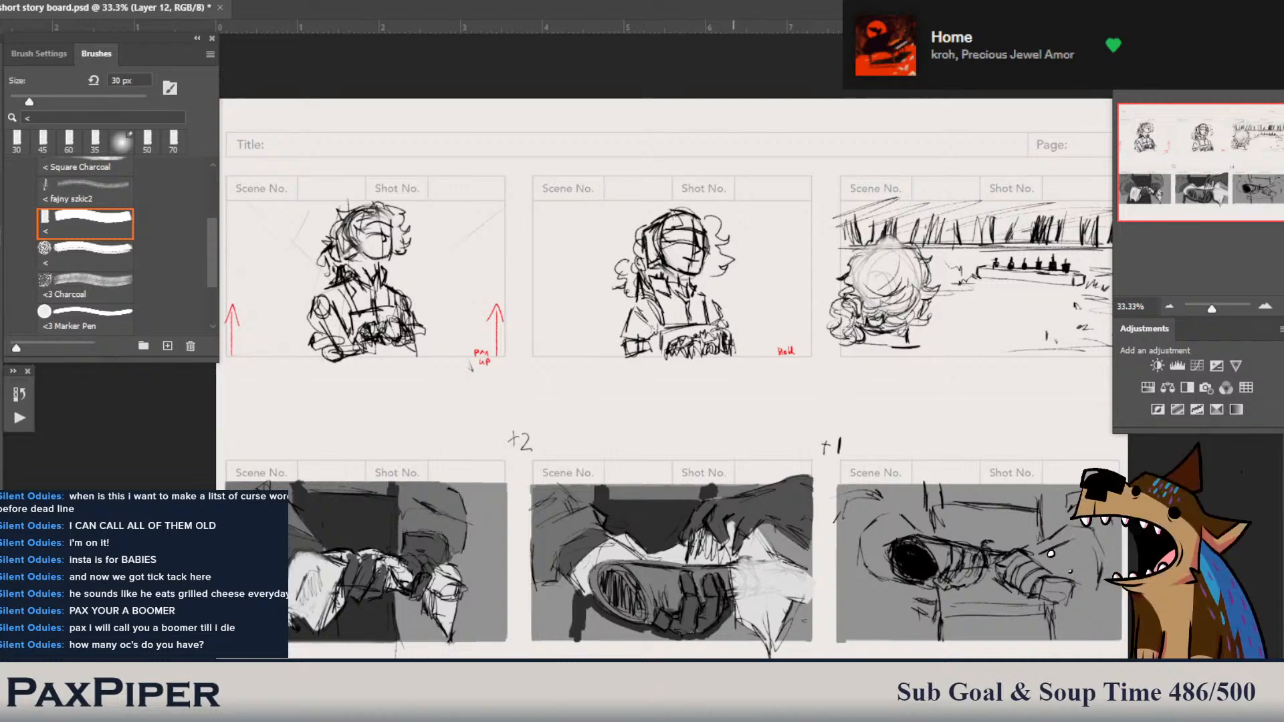
mouse_move(734, 605)
left_mouse_down()
mouse_move(735, 637)
mouse_move(704, 638)
mouse_move(731, 627)
mouse_move(578, 635)
mouse_move(612, 634)
mouse_move(582, 632)
mouse_move(590, 621)
mouse_move(620, 628)
mouse_move(573, 637)
mouse_move(650, 635)
left_mouse_up()
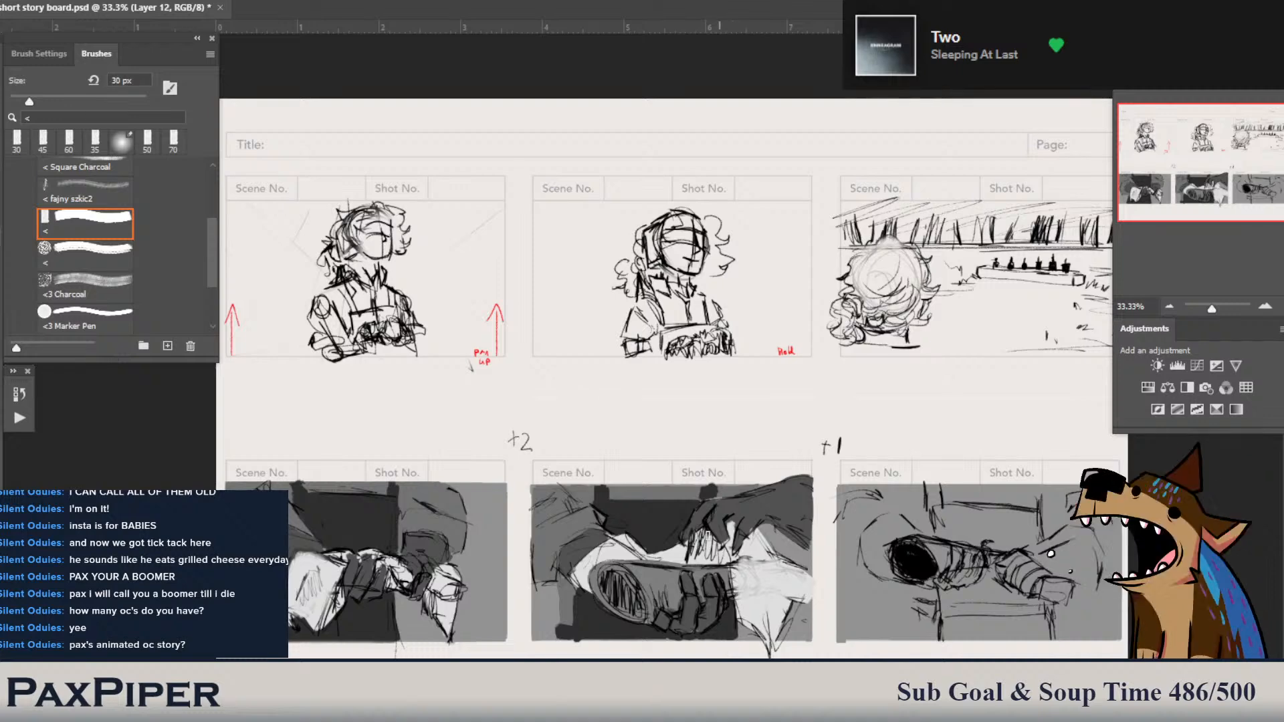
key("ctrl+s")
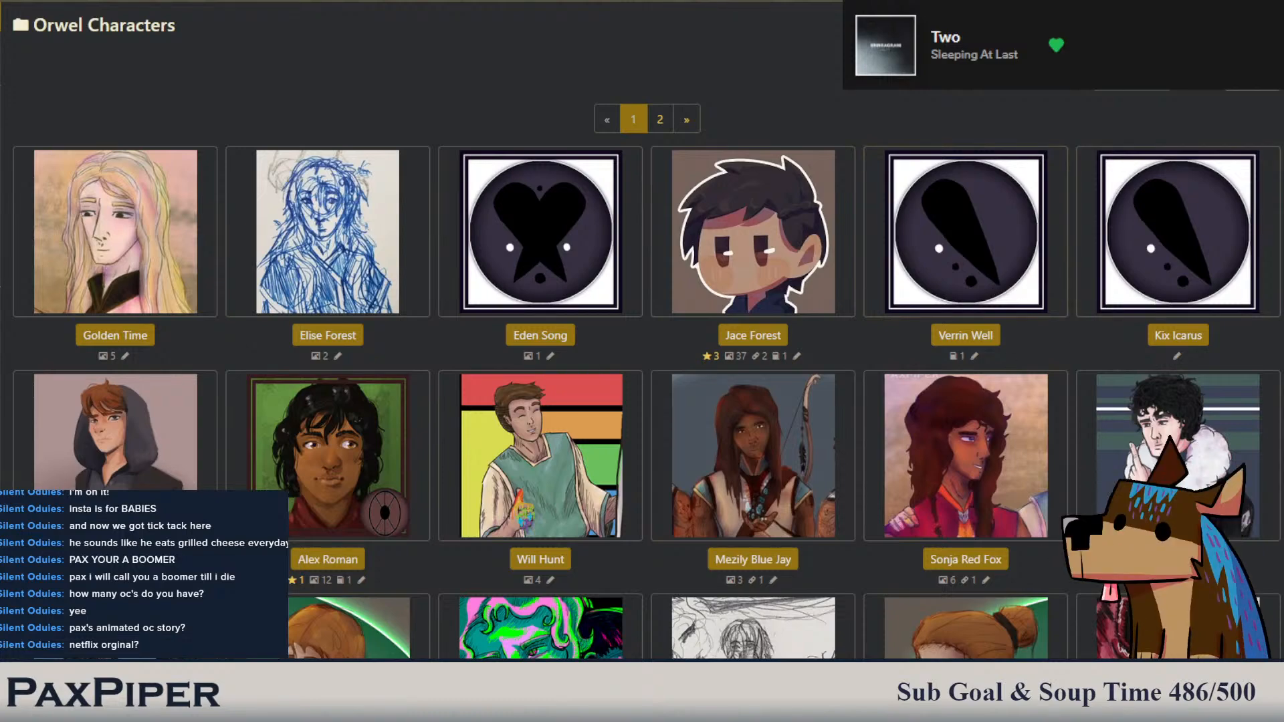
- Switch to Toyhouse and look through both pages of the Orwel Characters folder
scroll(84, 482, "down", 3)
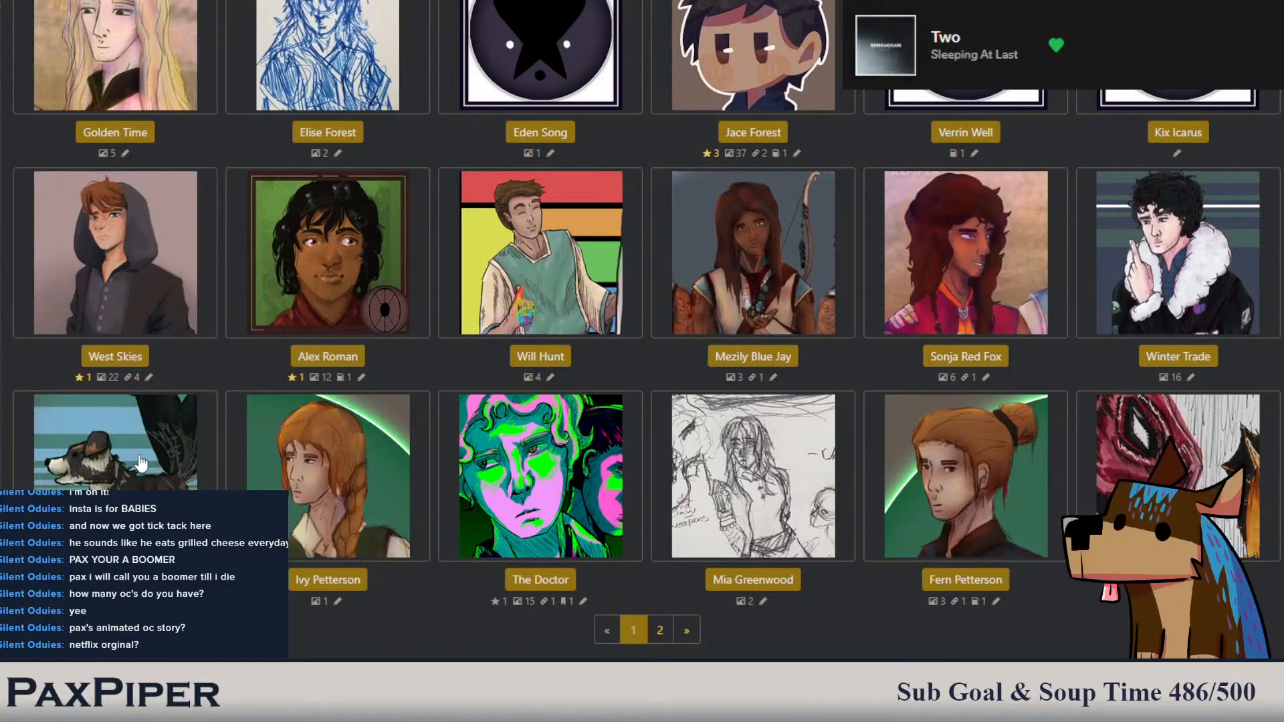
scroll(139, 455, "up", 1)
scroll(140, 461, "down", 1)
left_click(662, 627)
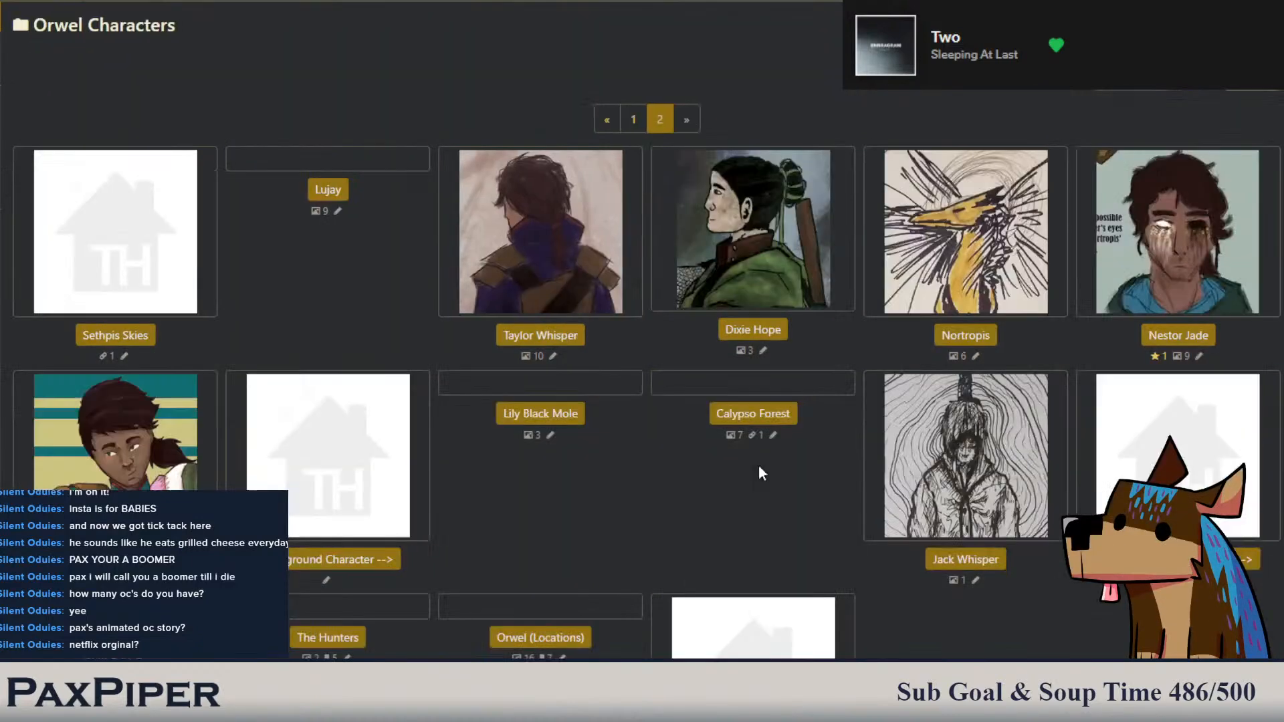
scroll(405, 246, "down", 1)
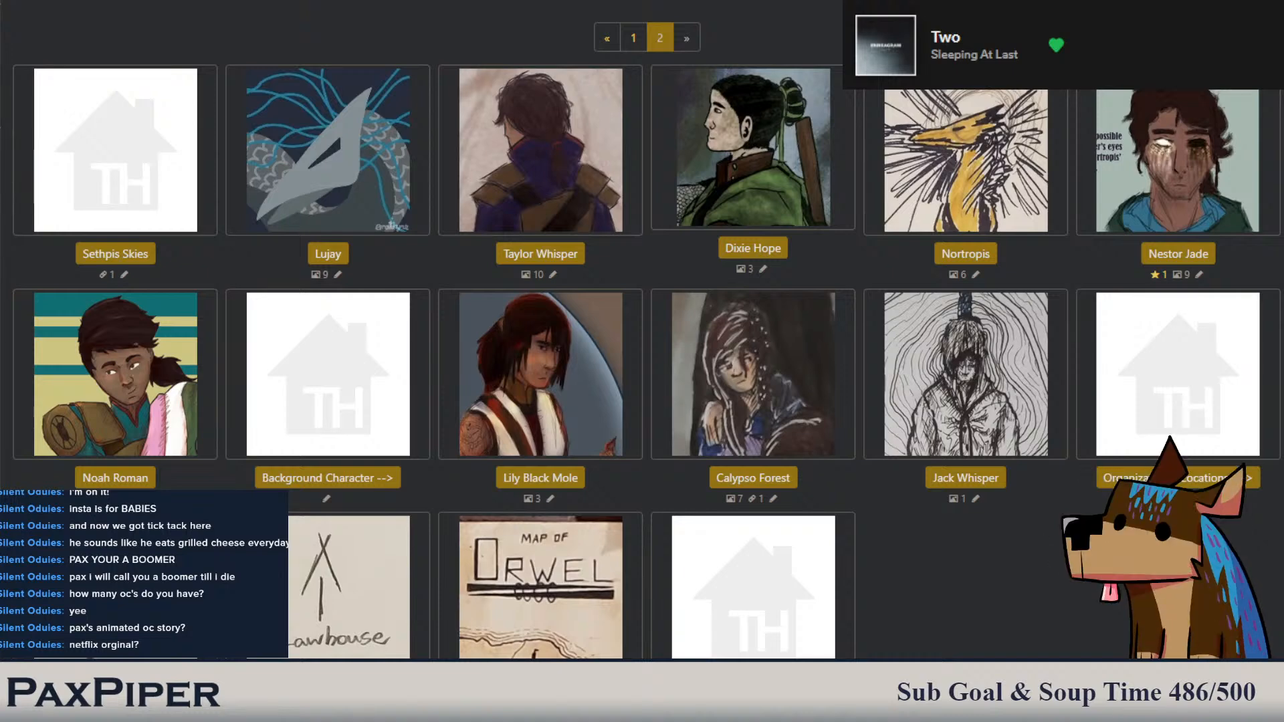
- View the three-figure painting in the Shadows of the Moonlight profile, and return to page 1 of the character folder
left_click(116, 587)
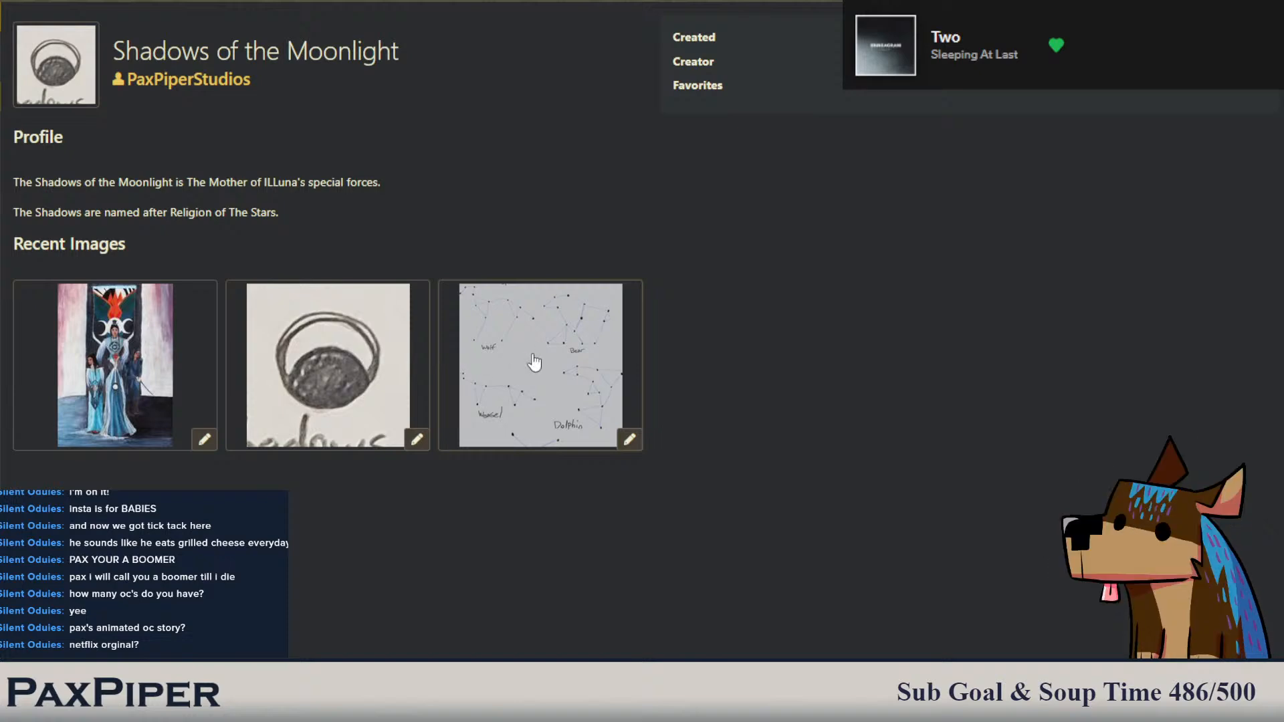
left_click(126, 416)
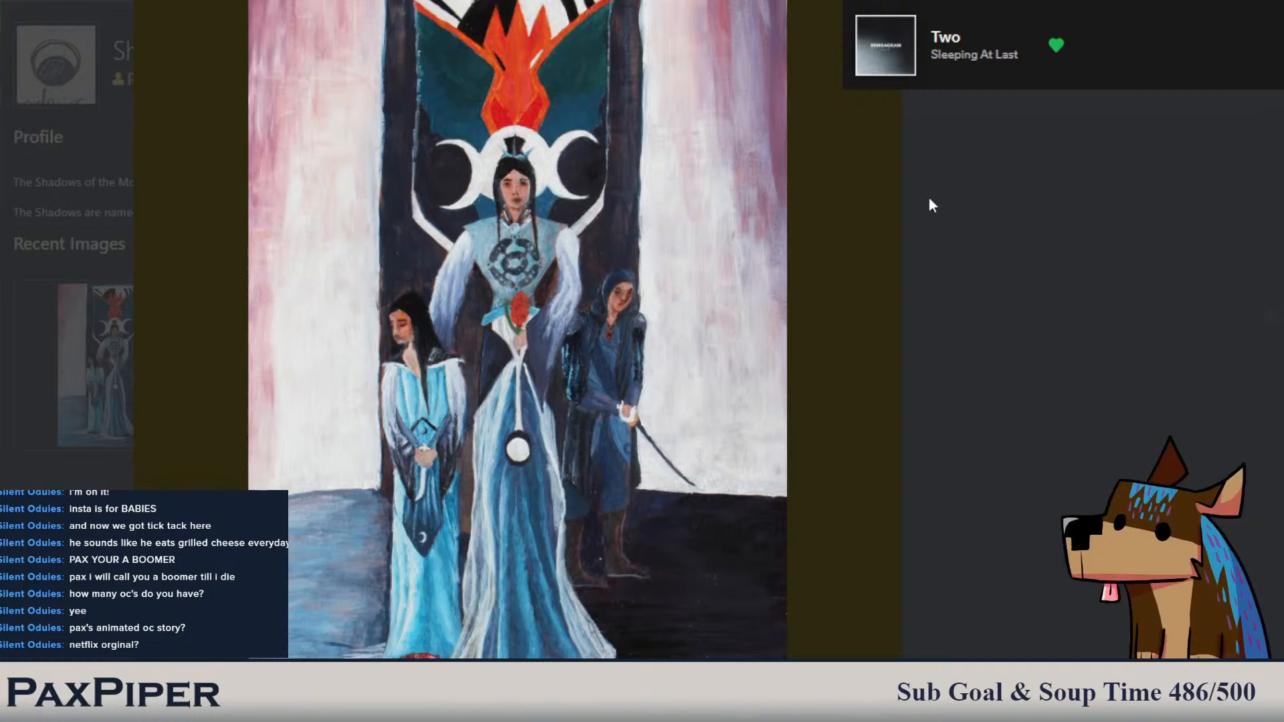
key("Escape")
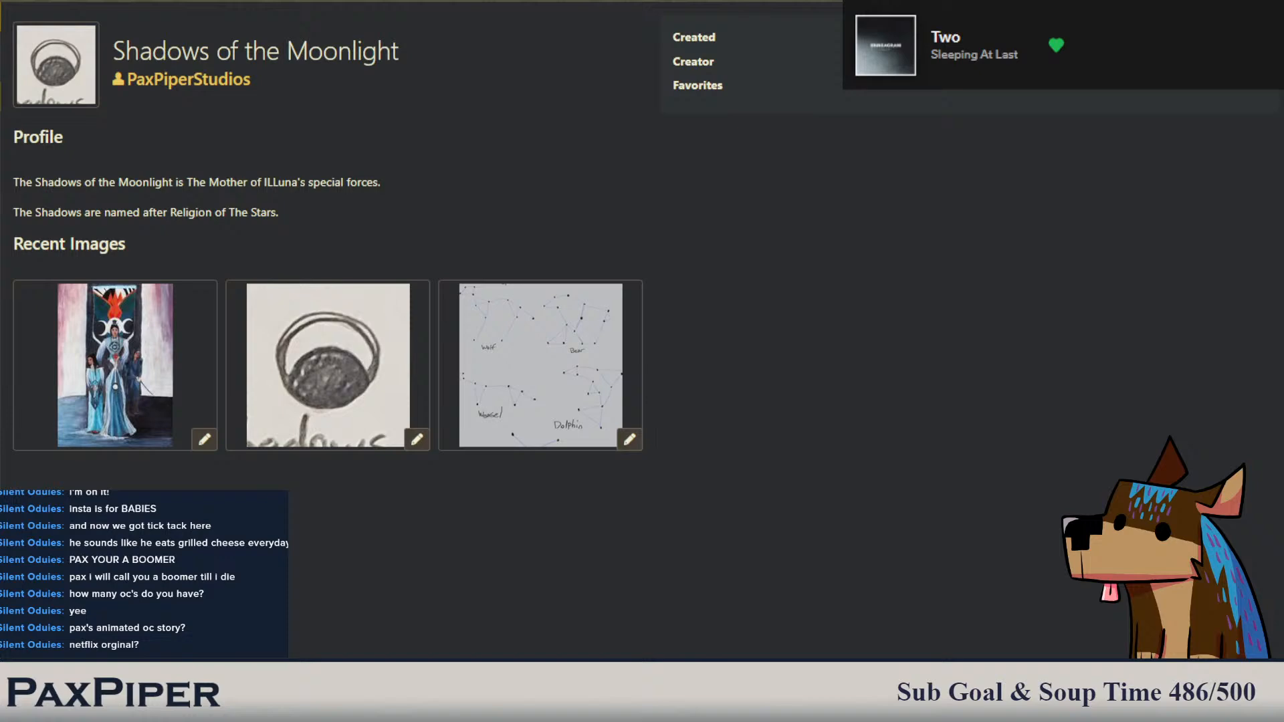
key("alt+Left")
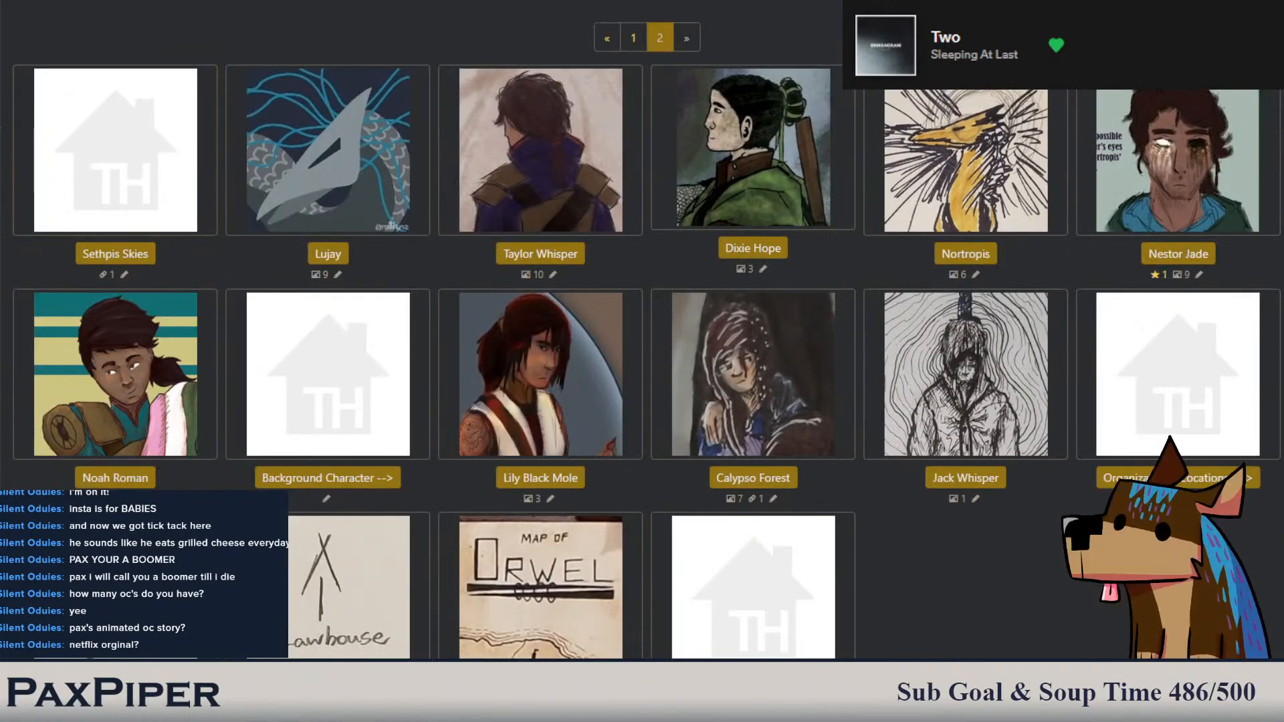
key("alt+Left")
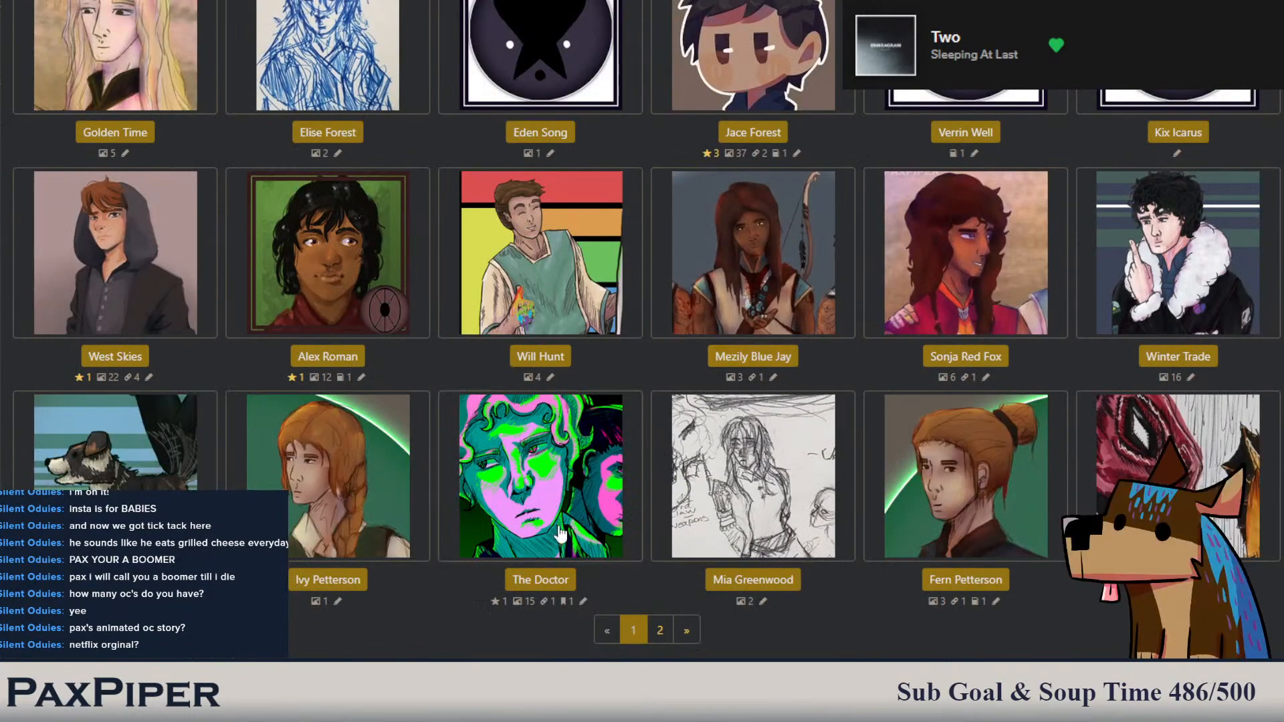
- Find Jace Forest in the character folder and read through the profile down to the recent images
scroll(600, 484, "up", 1)
scroll(600, 484, "up", 2)
scroll(521, 387, "down", 3)
scroll(460, 311, "up", 1)
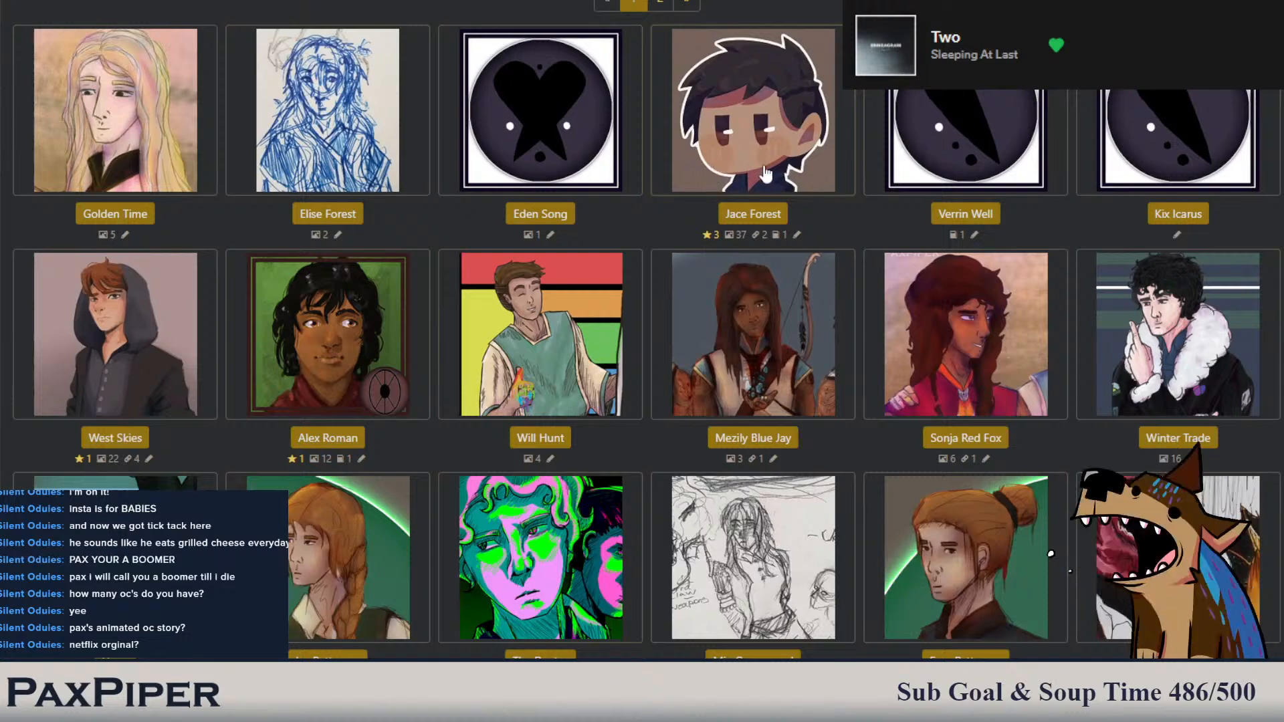
left_click(781, 256)
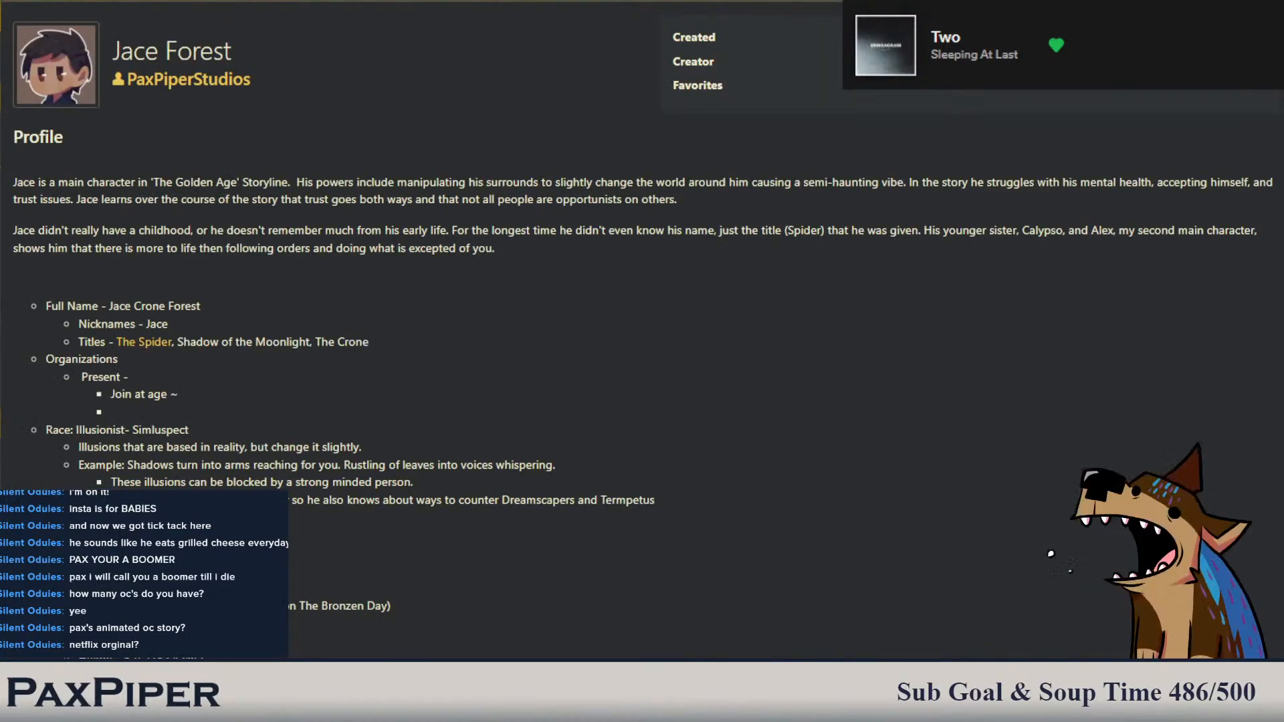
scroll(454, 370, "down", 8)
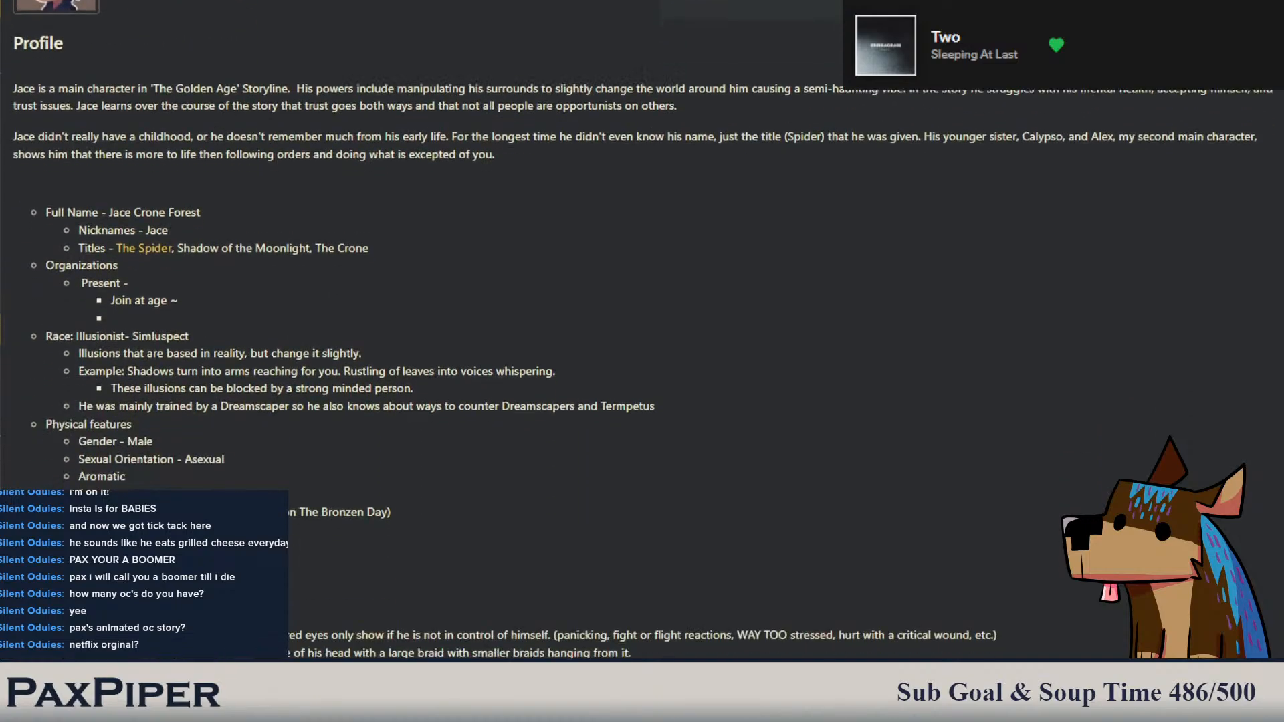
scroll(453, 370, "down", 12)
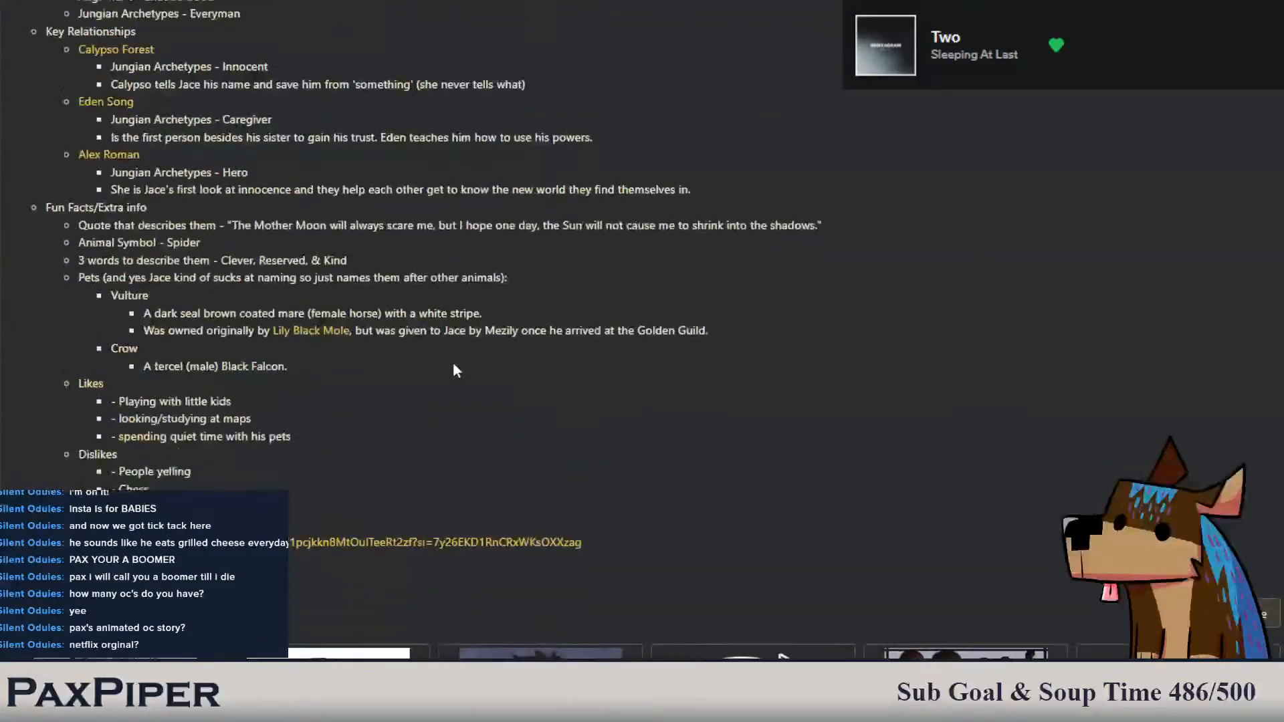
scroll(453, 364, "down", 1)
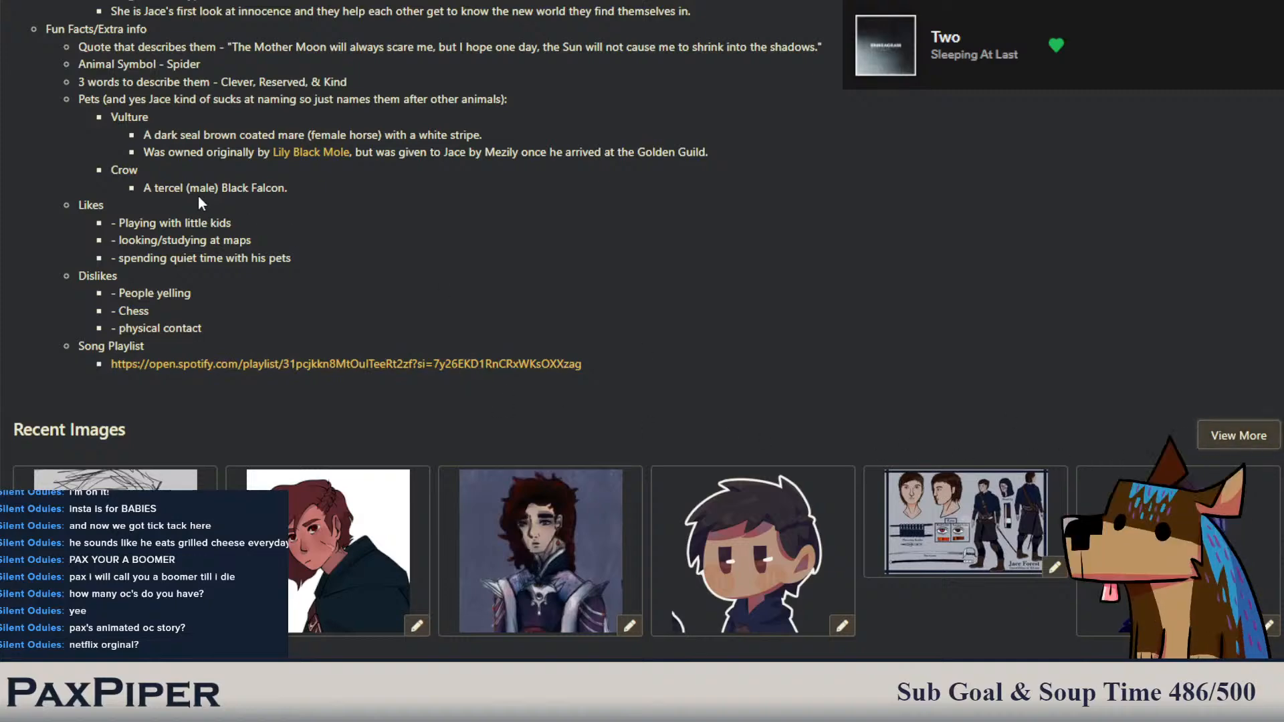
- Browse Jace Forest's full gallery and view the photo of the red-haired doll with the horse at full size
scroll(554, 308, "down", 4)
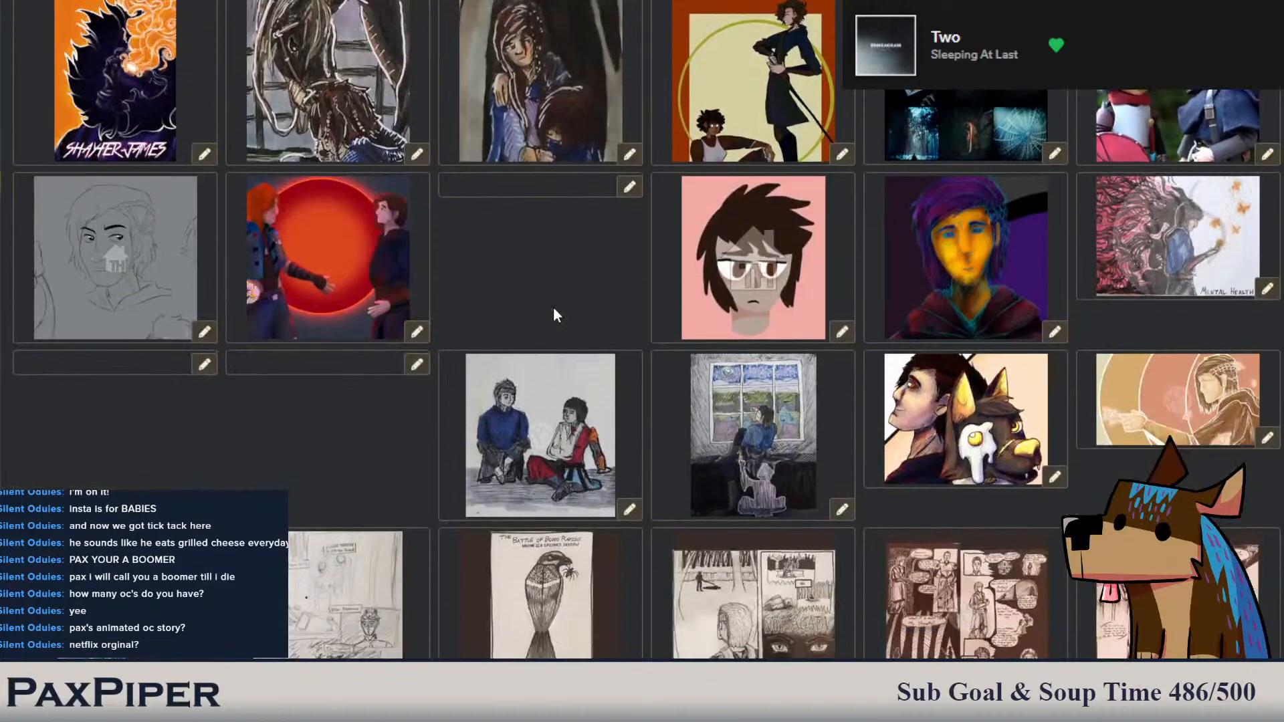
scroll(554, 315, "down", 4)
scroll(555, 316, "up", 4)
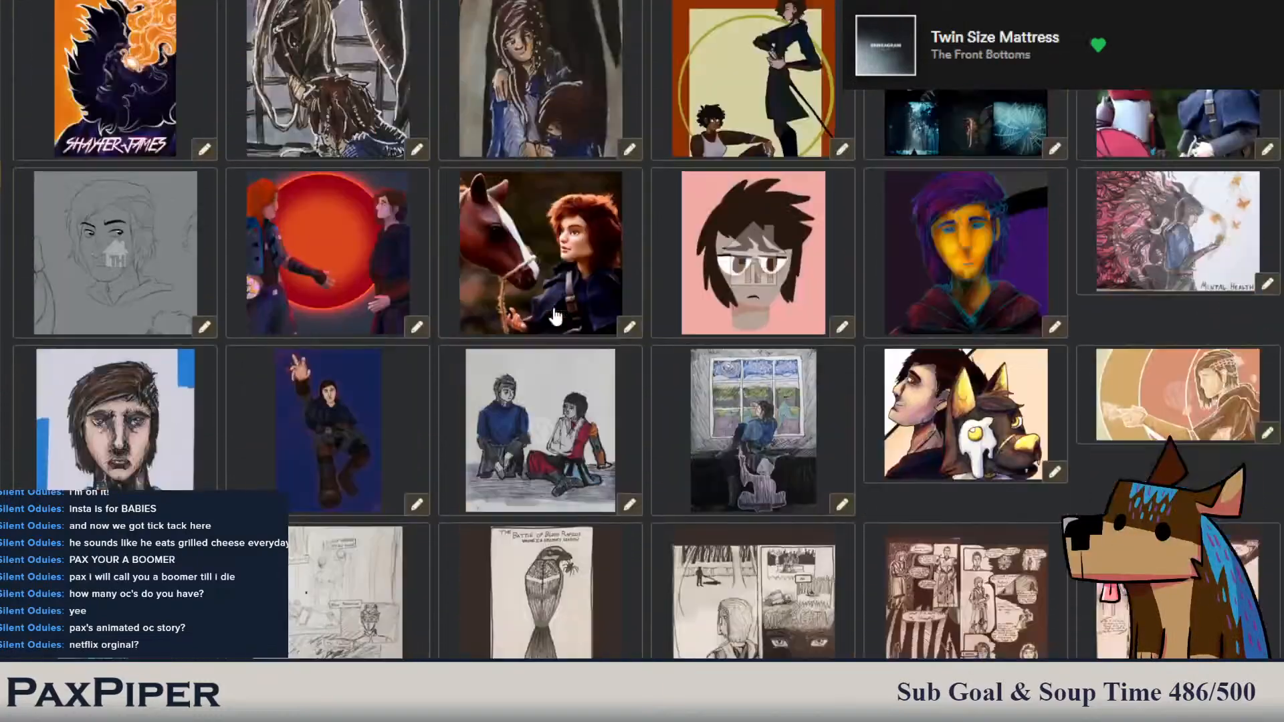
left_click(536, 328)
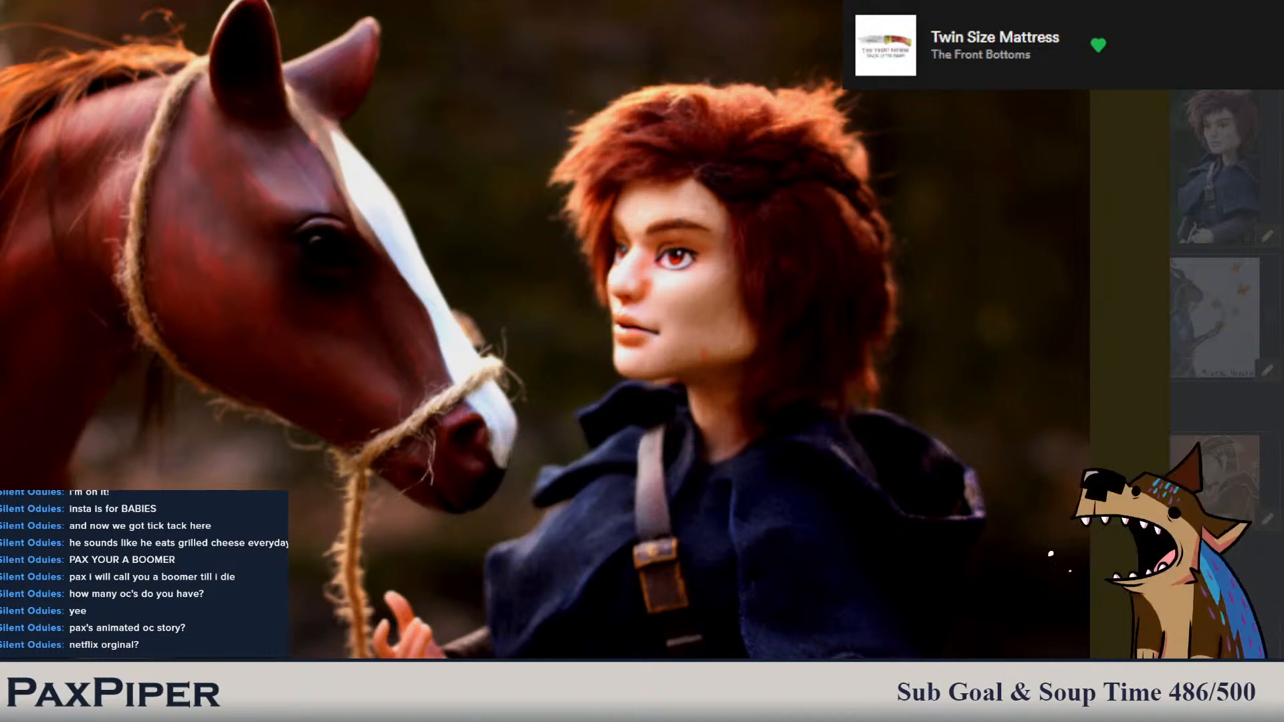
left_click(852, 230)
- View the full-size drawing of the saddled horse bending over a seated figure in Jace Forest's gallery, and close it
scroll(589, 386, "up", 2)
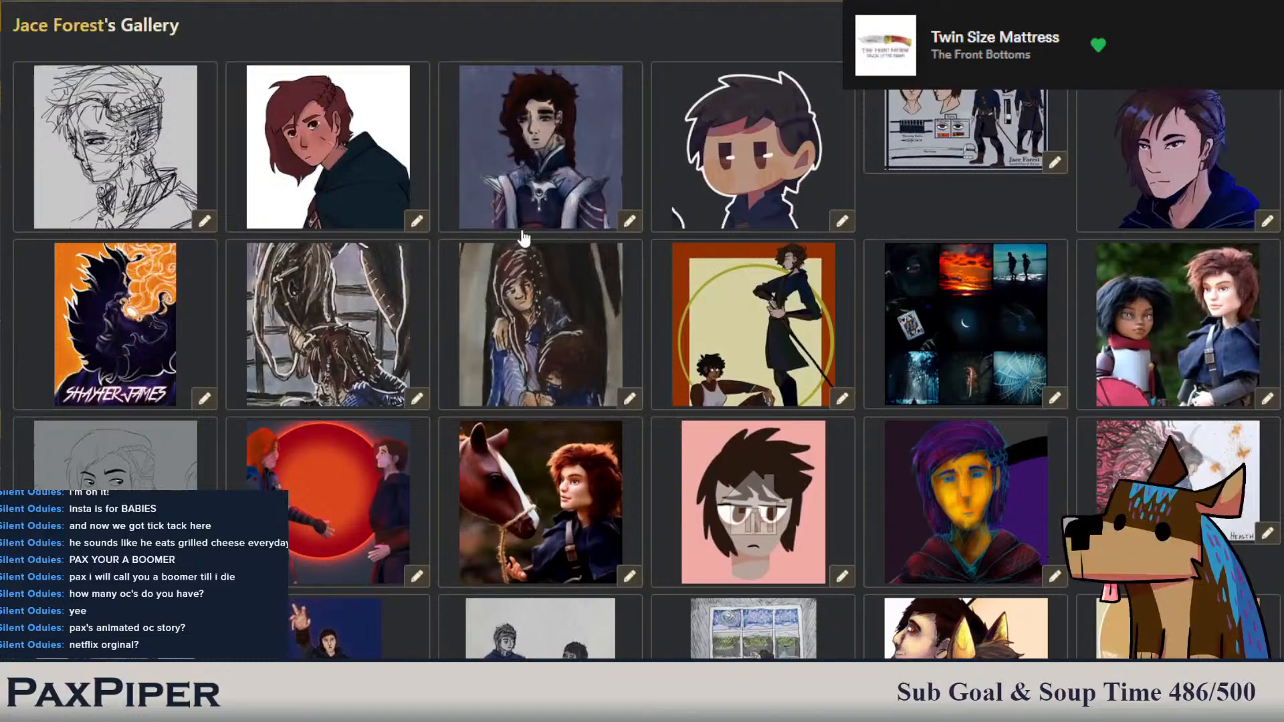
scroll(523, 239, "down", 2)
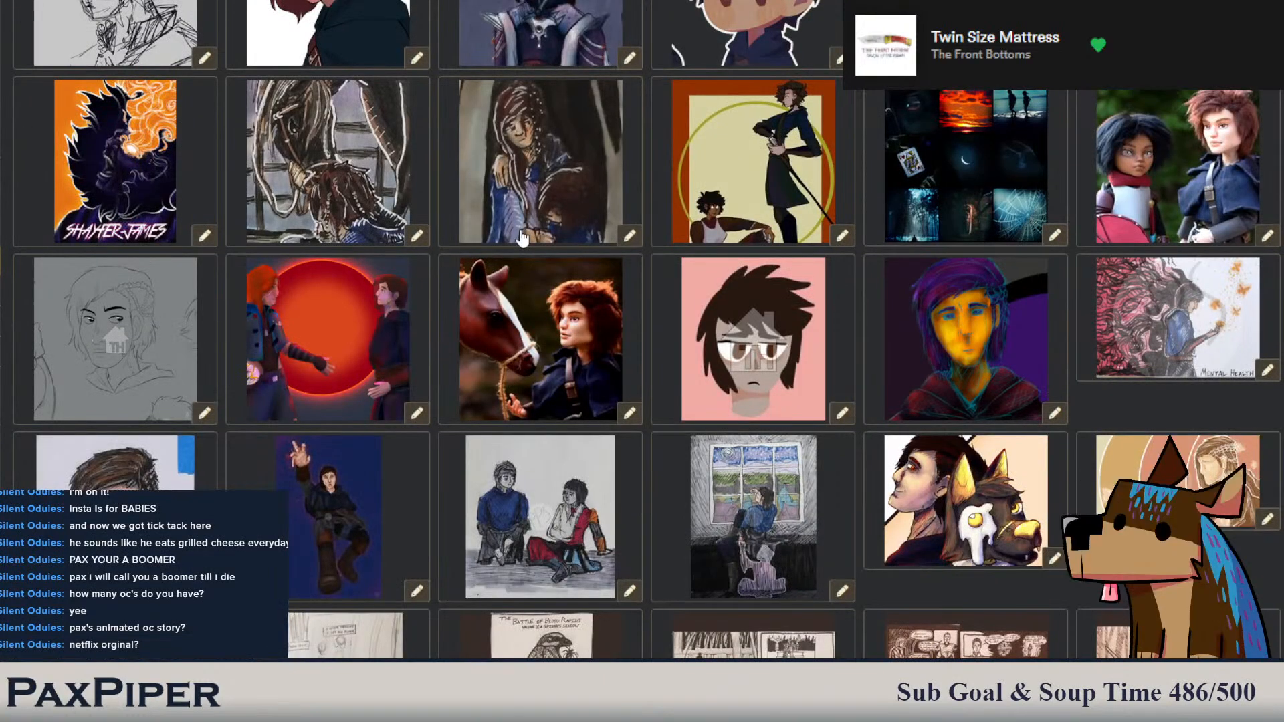
scroll(522, 216, "up", 2)
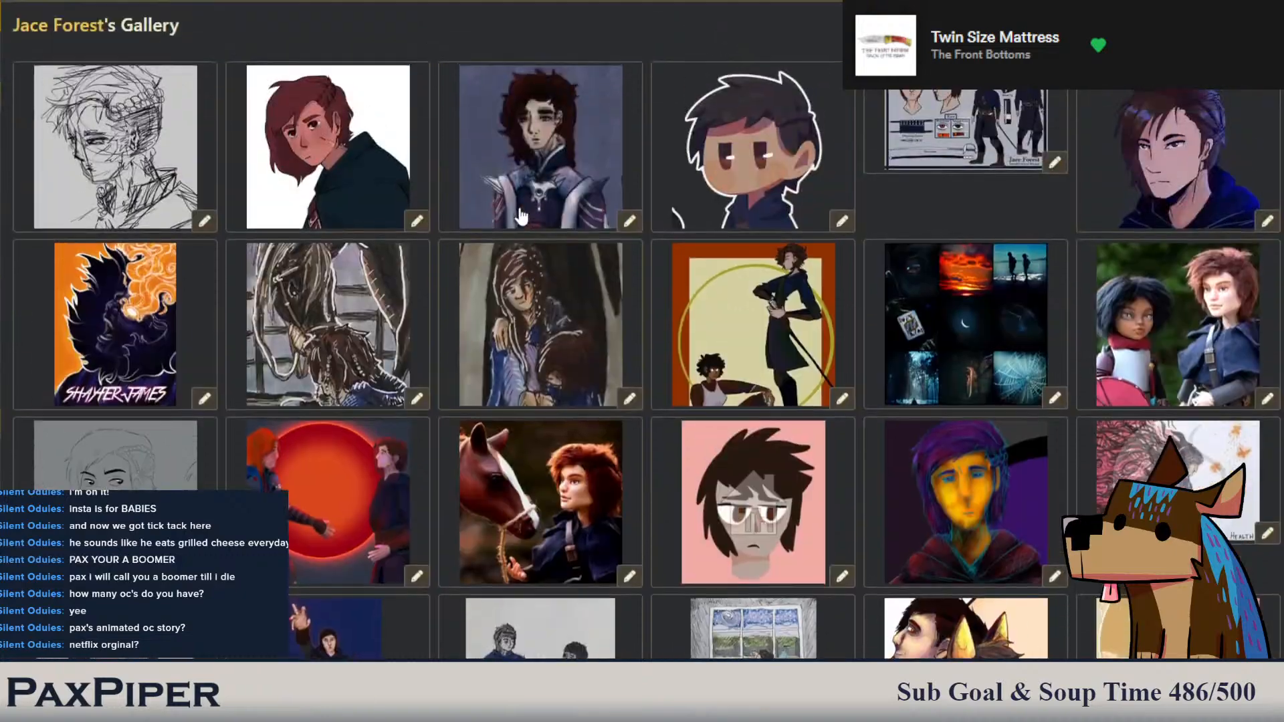
left_click(280, 327)
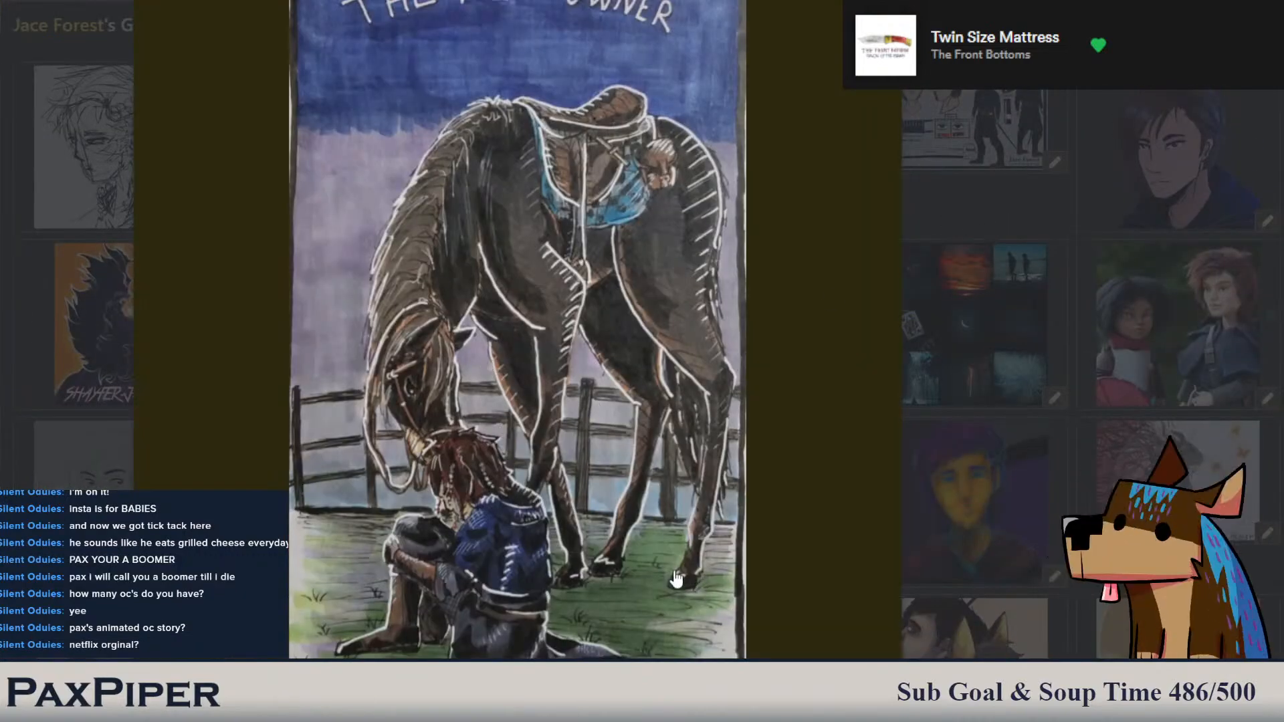
scroll(543, 480, "down", 2)
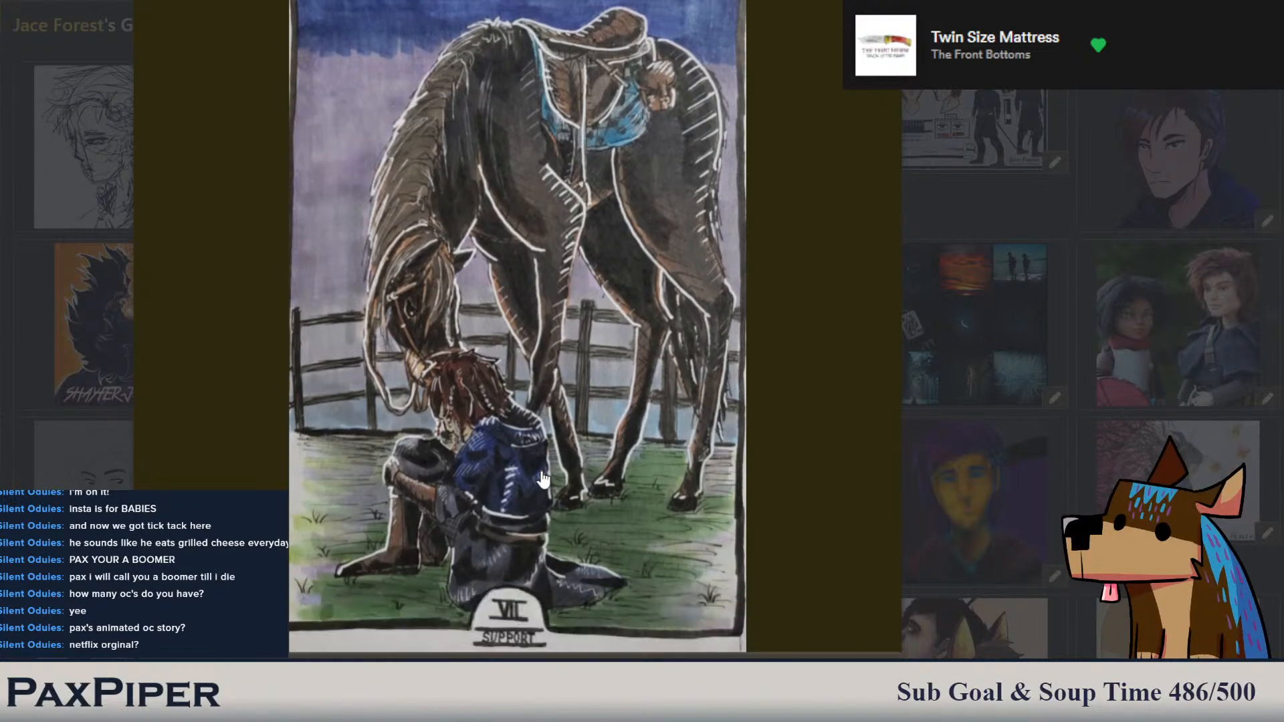
scroll(544, 480, "up", 3)
scroll(544, 480, "down", 4)
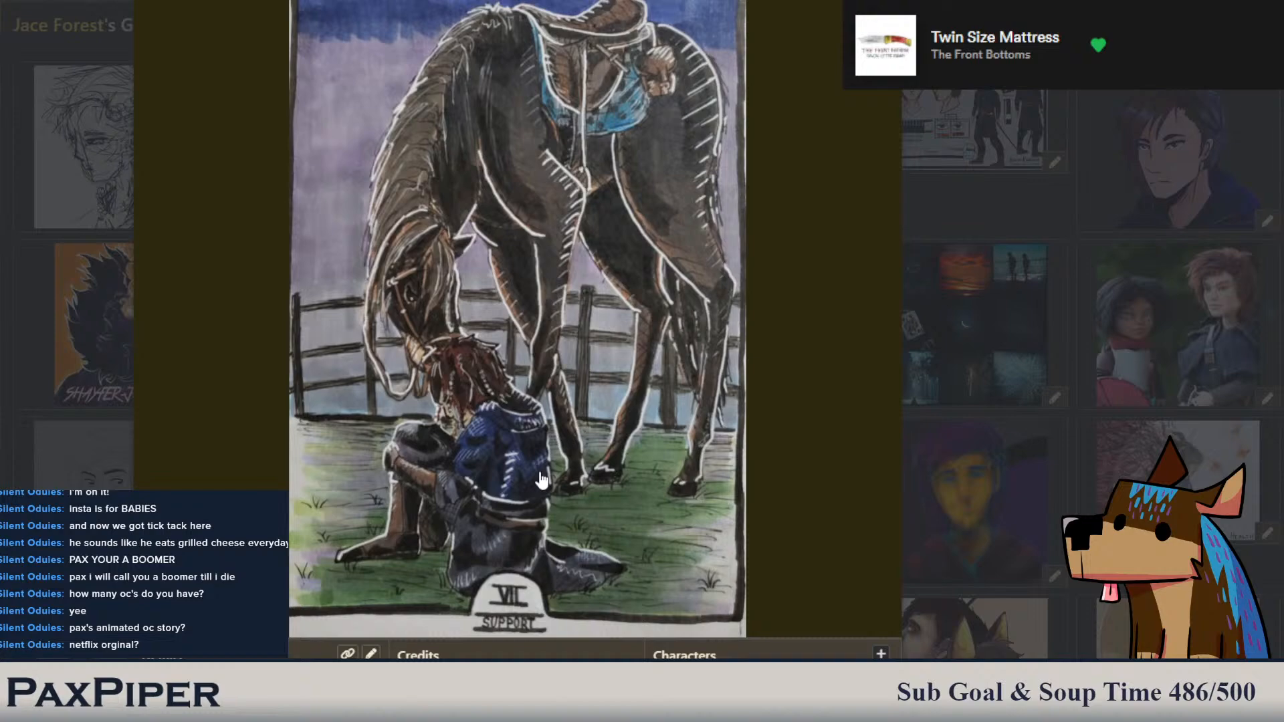
scroll(699, 109, "up", 2)
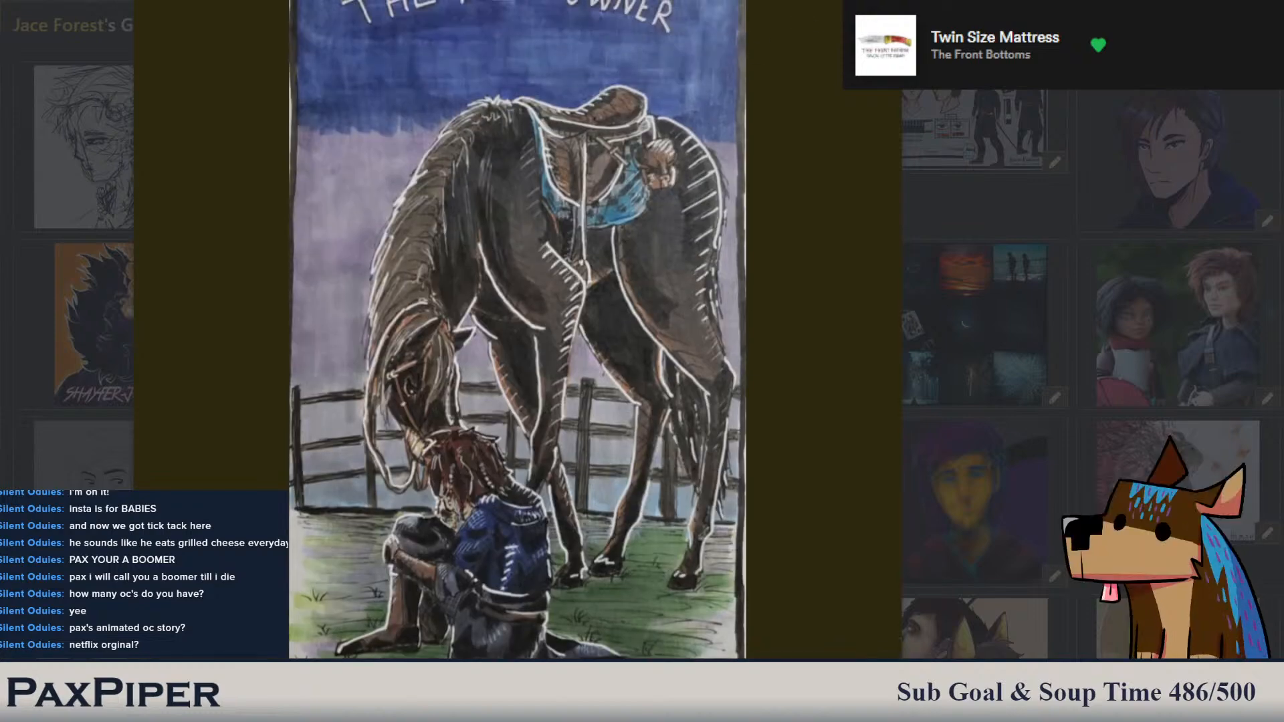
left_click(436, 186)
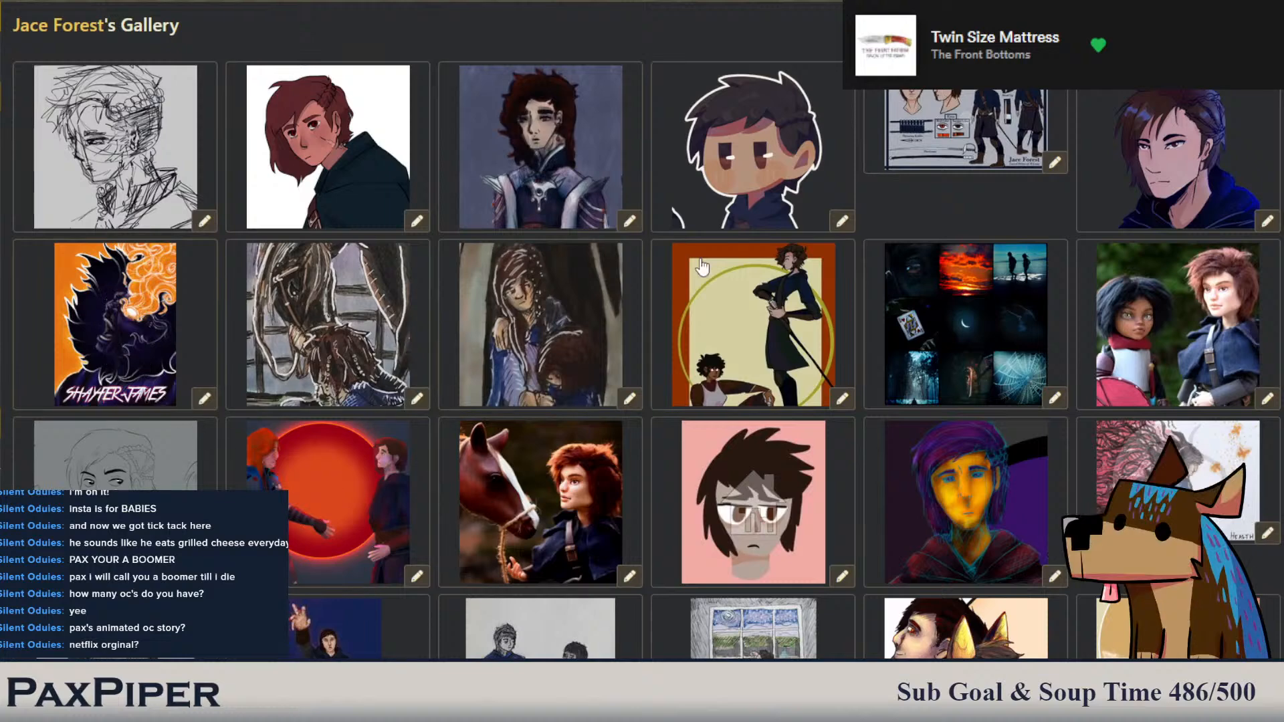
left_click(1178, 380)
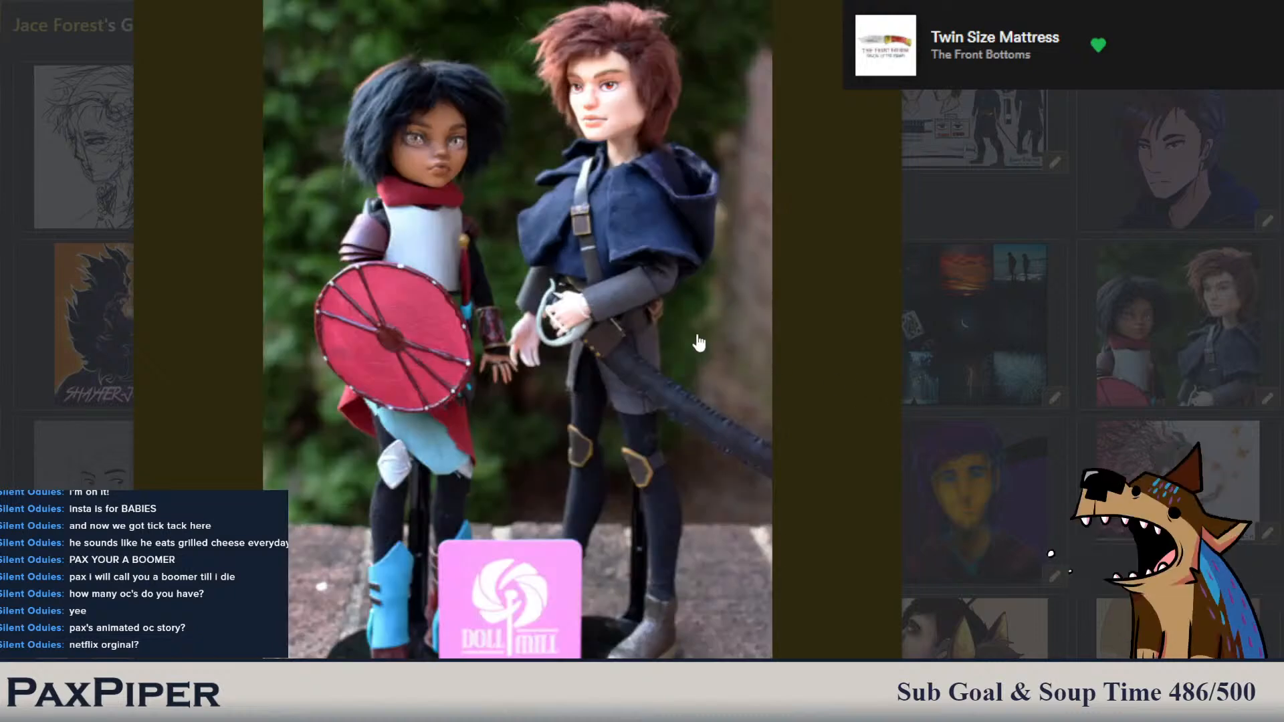
scroll(529, 516, "up", 1)
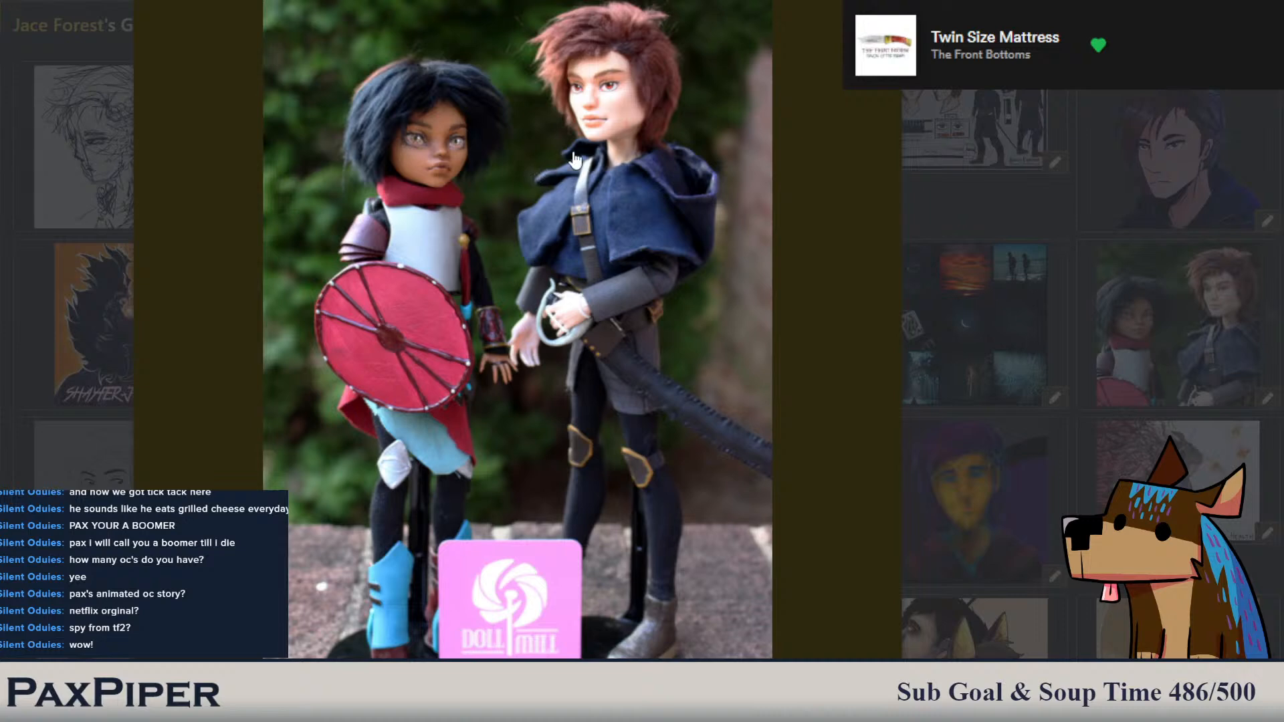
left_click(883, 20)
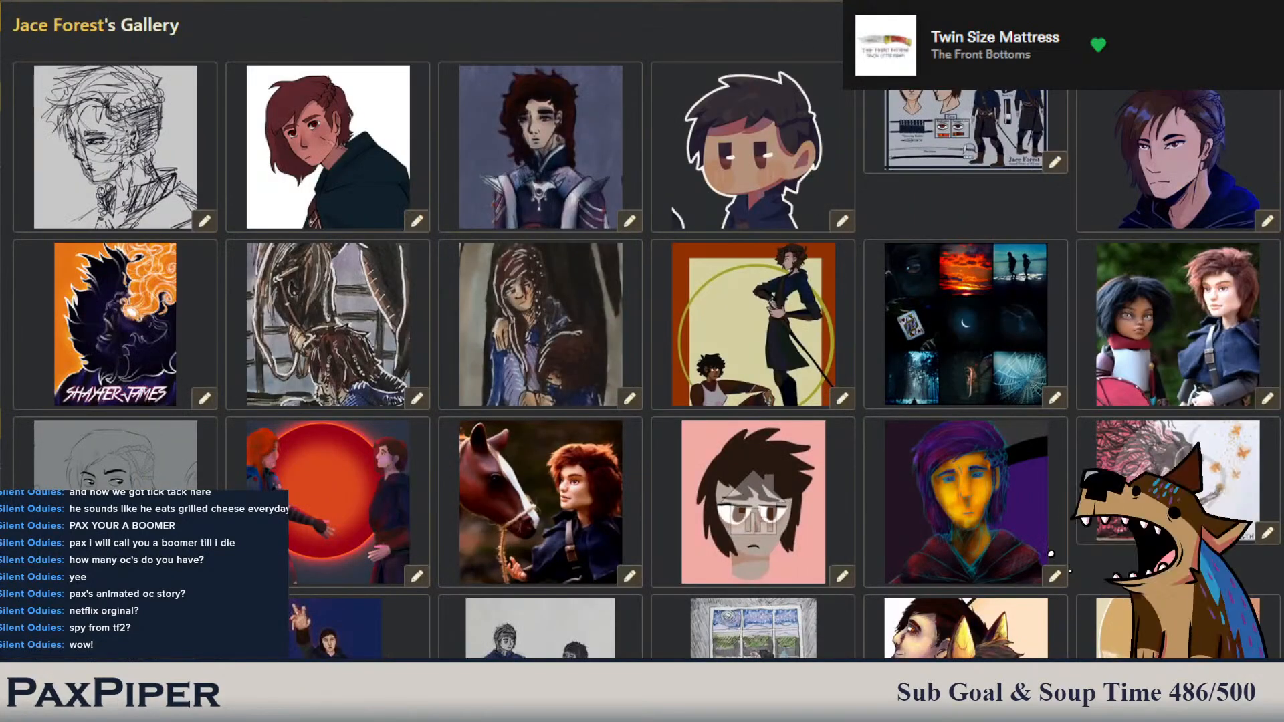
- Return from Jace Forest's gallery to the Orwel Characters folder and look over the first page of characters
key("alt+Left")
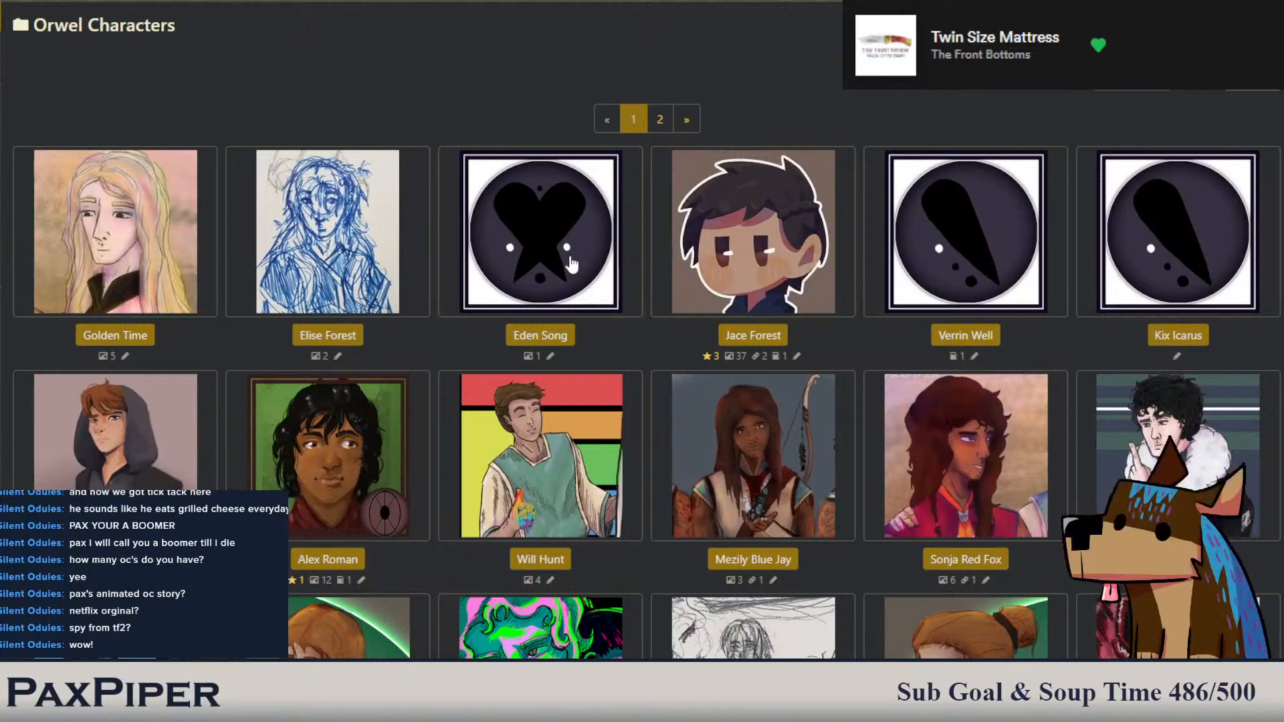
scroll(582, 265, "down", 3)
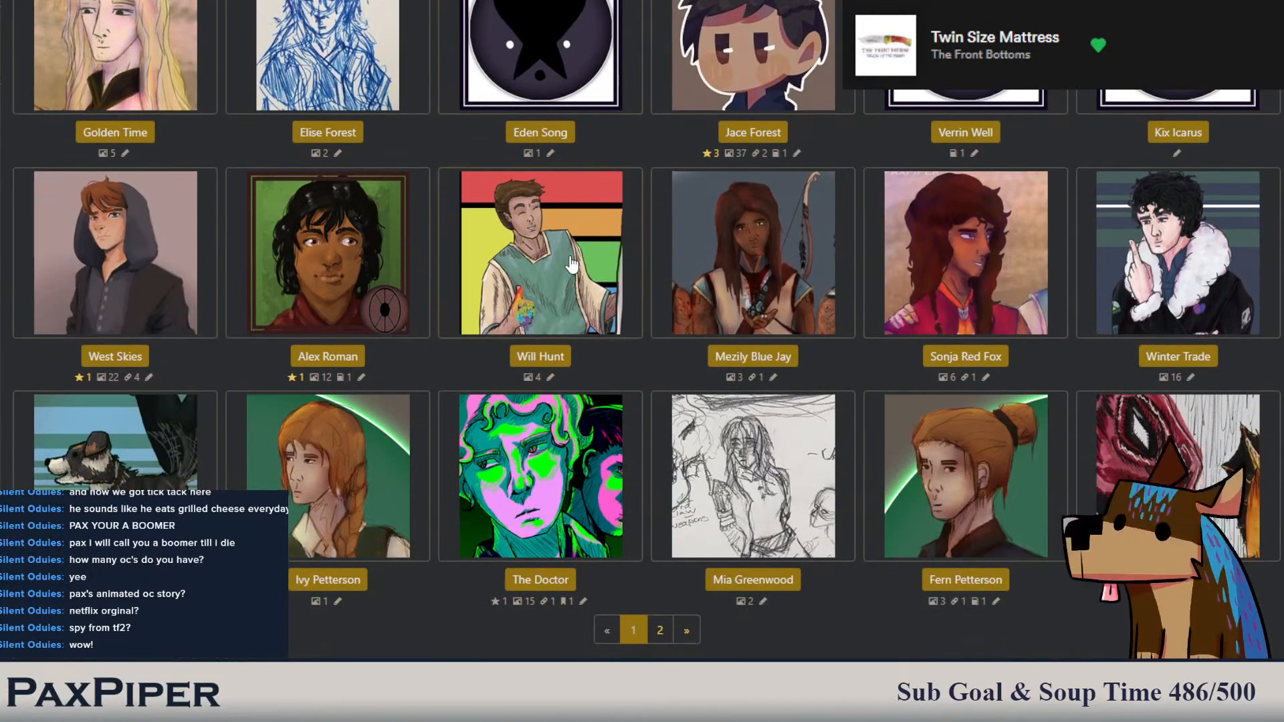
scroll(572, 266, "up", 3)
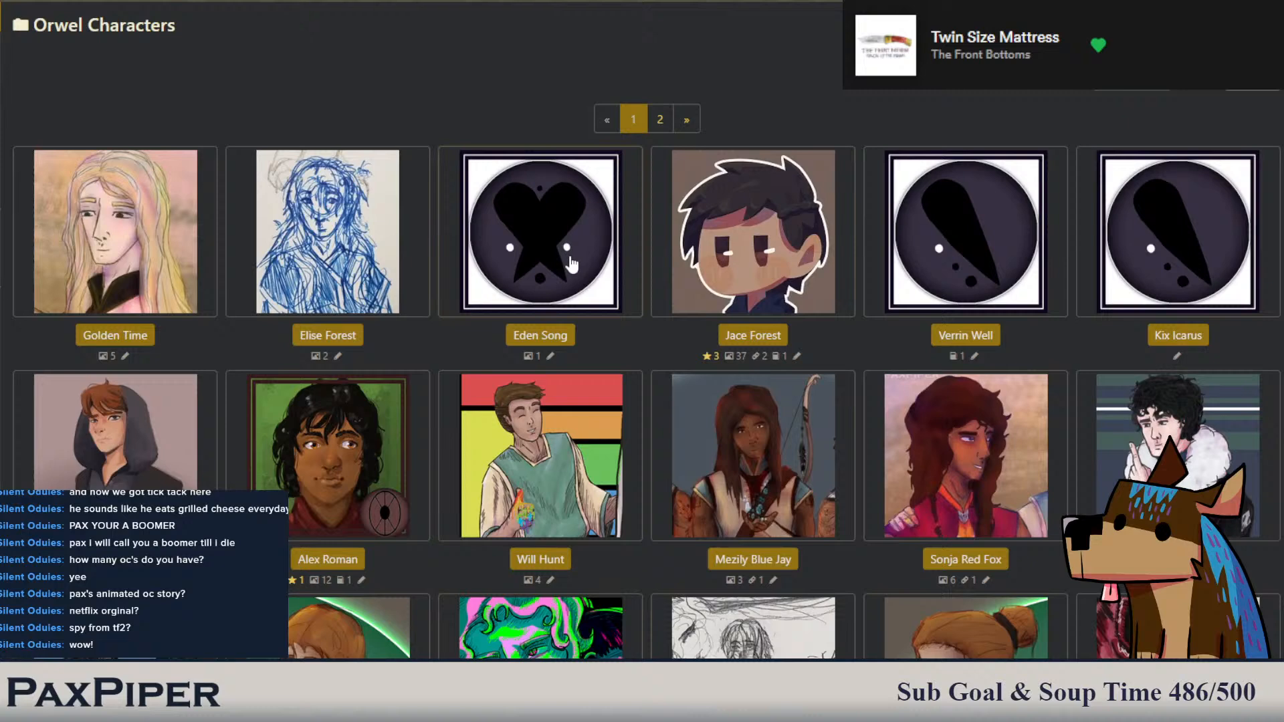
scroll(572, 266, "down", 1)
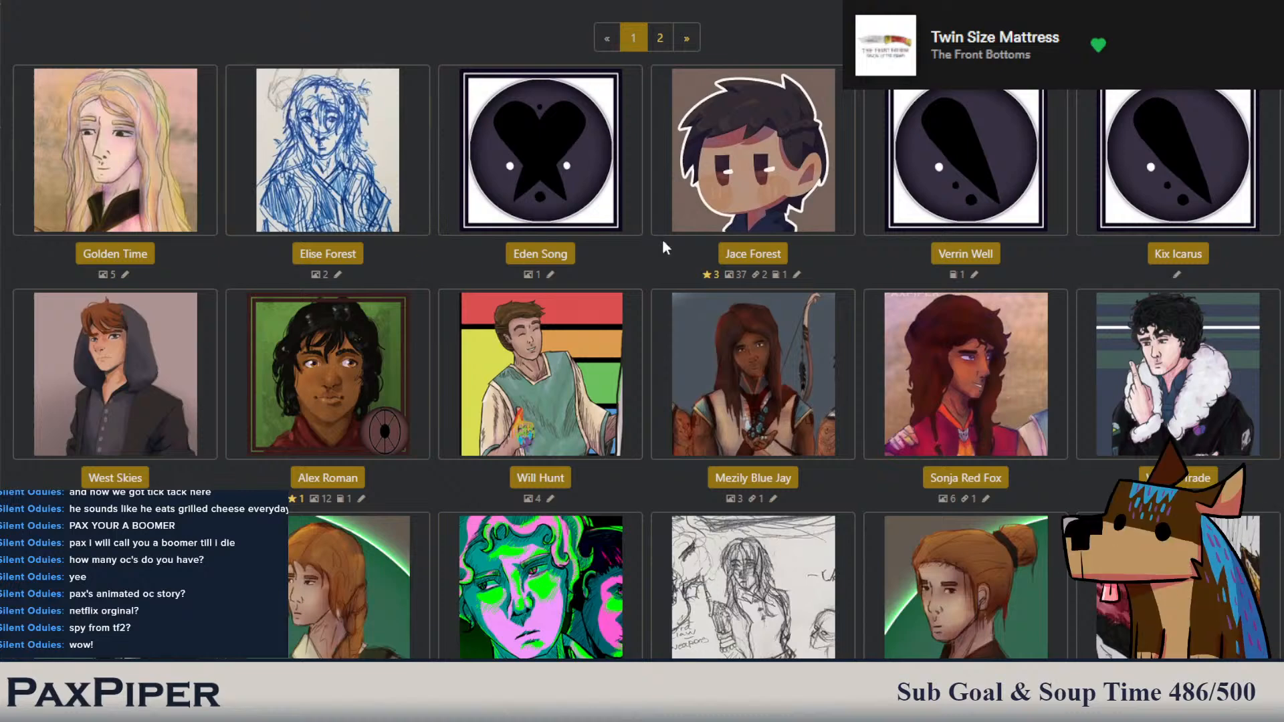
scroll(663, 239, "up", 1)
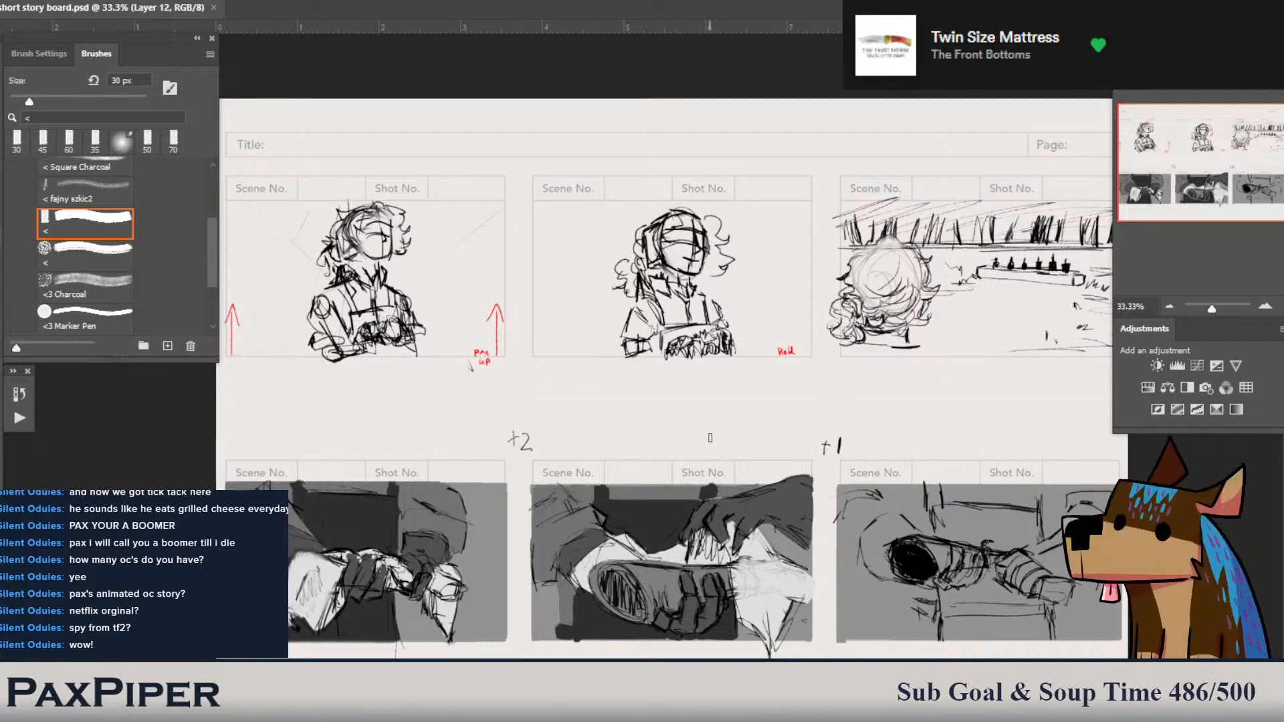
- Shade both sleeves and the gloved hand in the third bottom-row storyboard frame with a darker grey, using the 30 px brush
left_click_drag(730, 401, 742, 314)
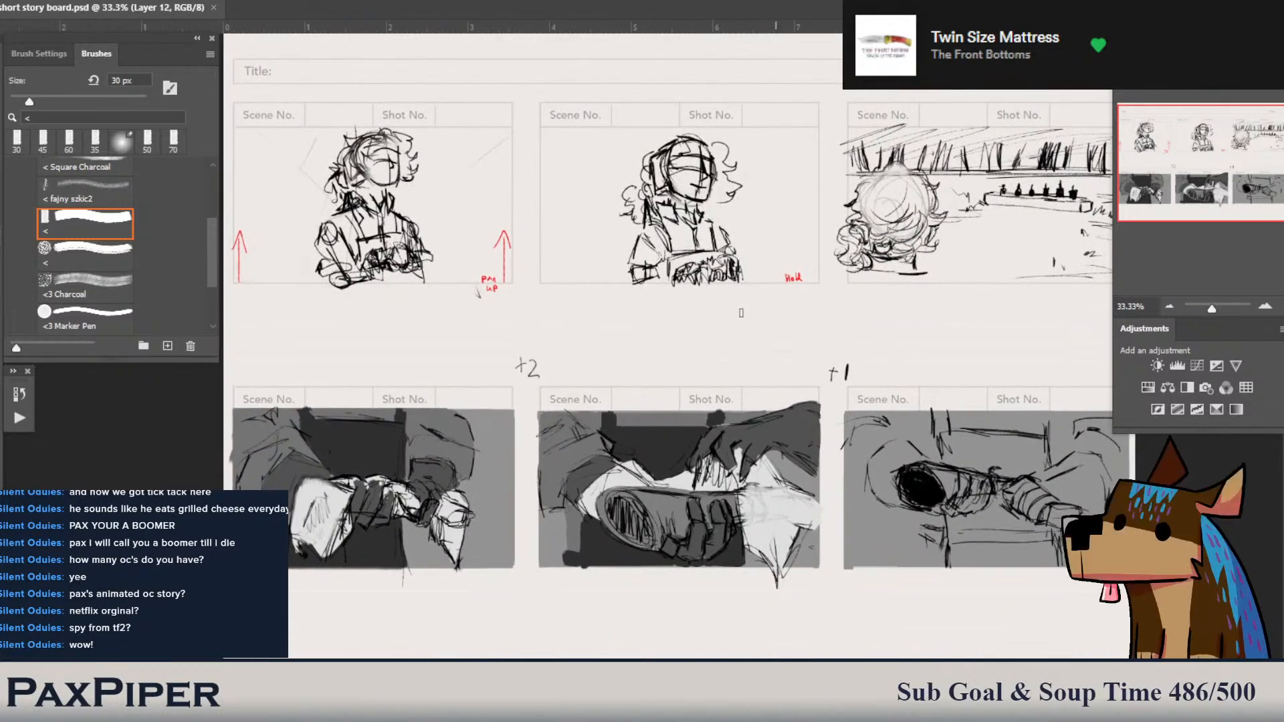
left_click_drag(863, 317, 863, 380)
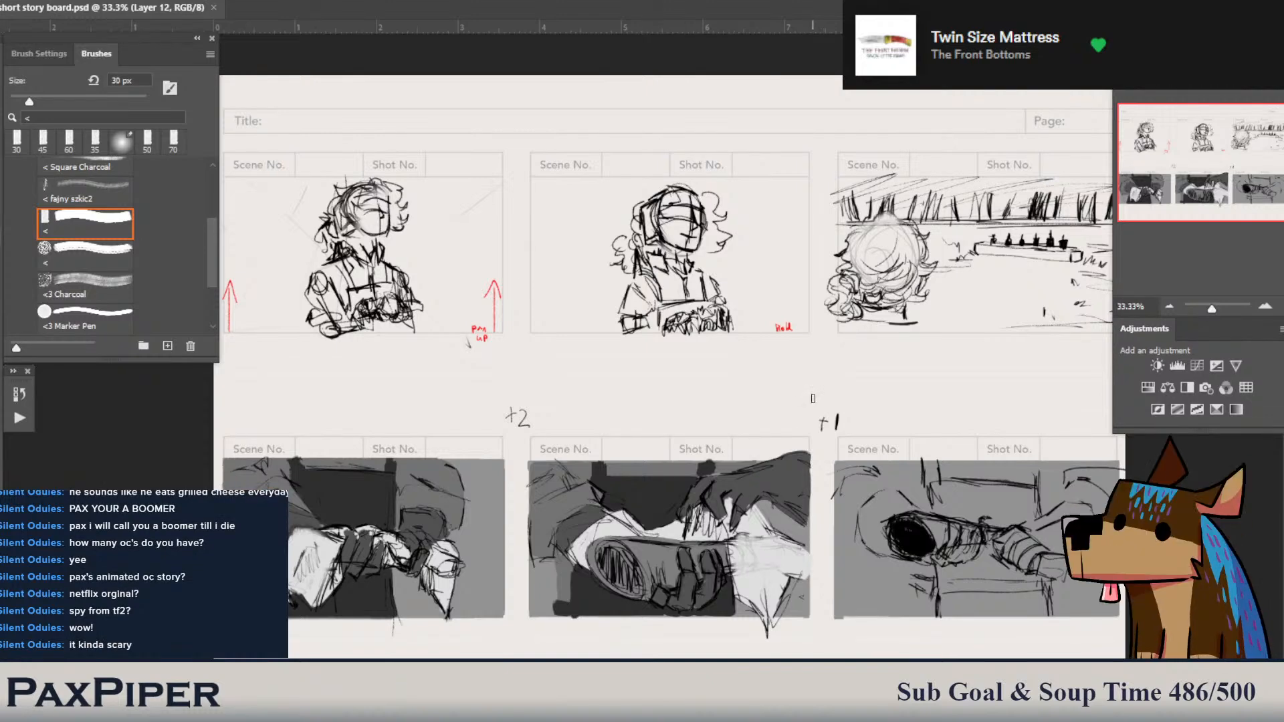
left_click_drag(807, 417, 785, 393)
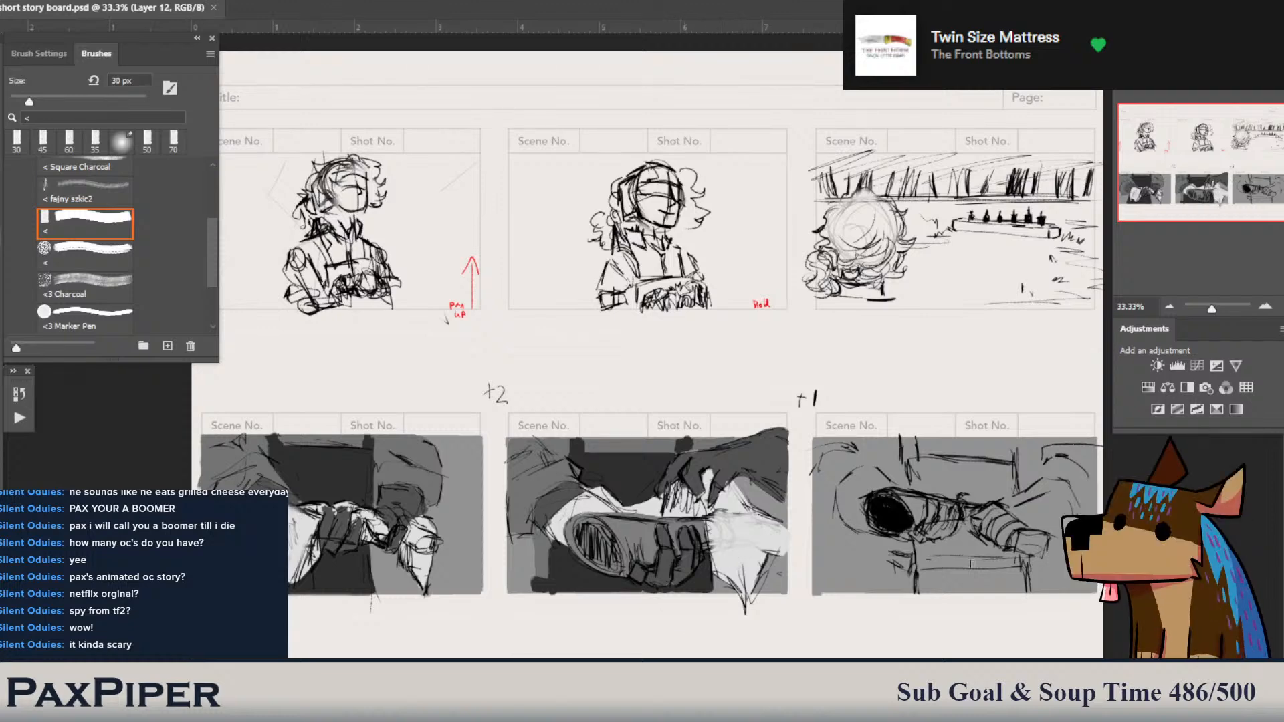
left_click_drag(707, 479, 710, 473)
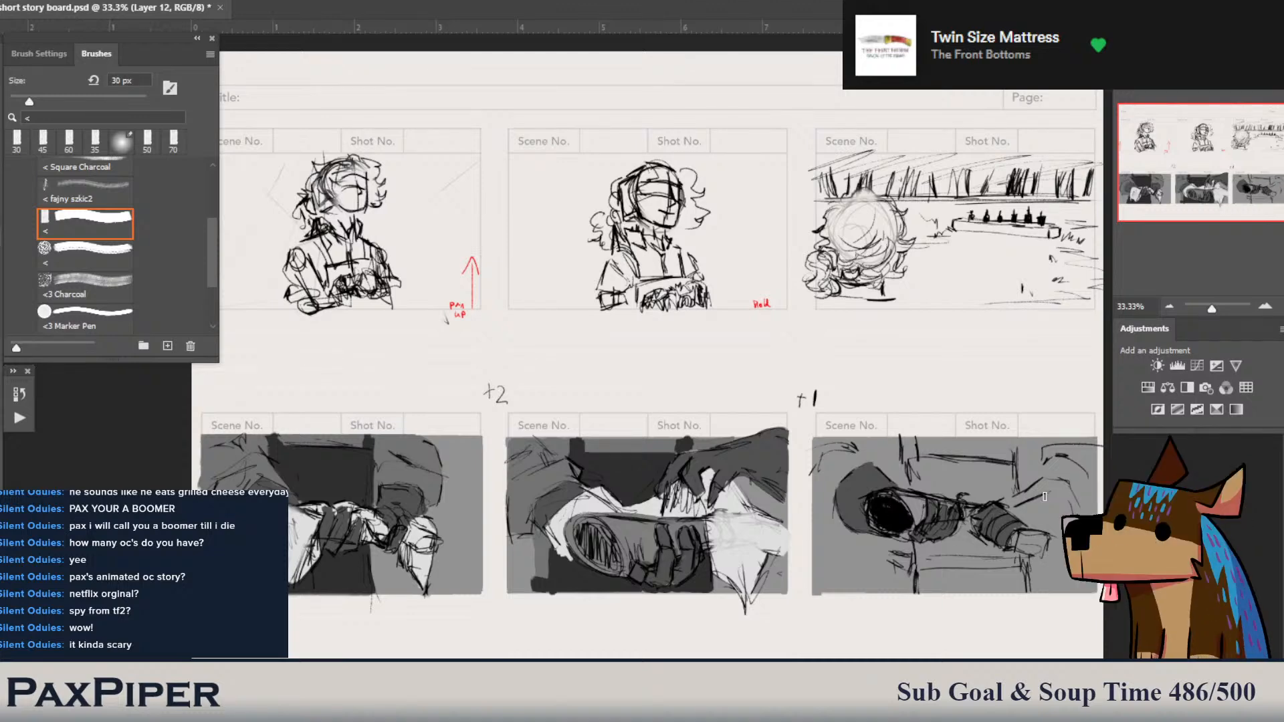
left_click_drag(1009, 510, 1043, 500)
left_click_drag(1029, 516, 1053, 527)
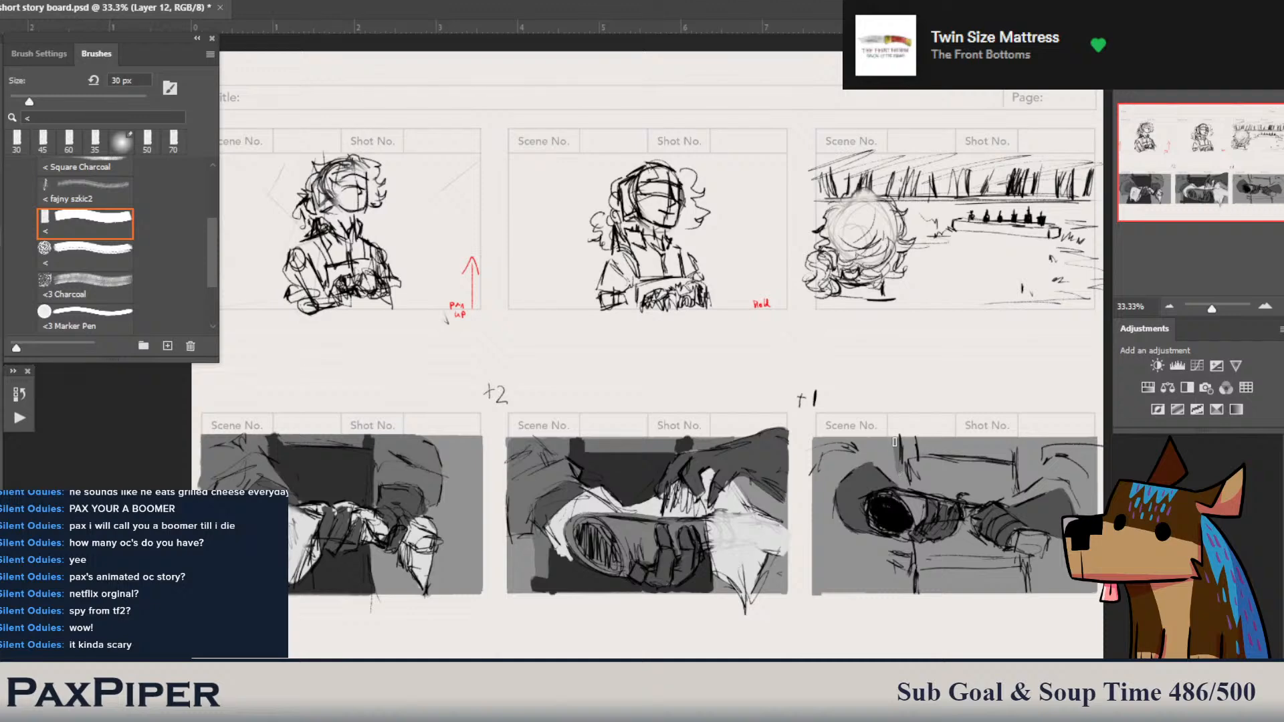
- Block in the chair back and seat area behind the hands in the third bottom-row frame in dark grey with a 40 px brush
mouse_move(858, 441)
left_mouse_down()
mouse_move(833, 517)
mouse_move(816, 510)
mouse_move(818, 492)
mouse_move(855, 476)
mouse_move(847, 466)
mouse_move(848, 497)
mouse_move(816, 506)
mouse_move(818, 437)
mouse_move(1029, 447)
left_mouse_up()
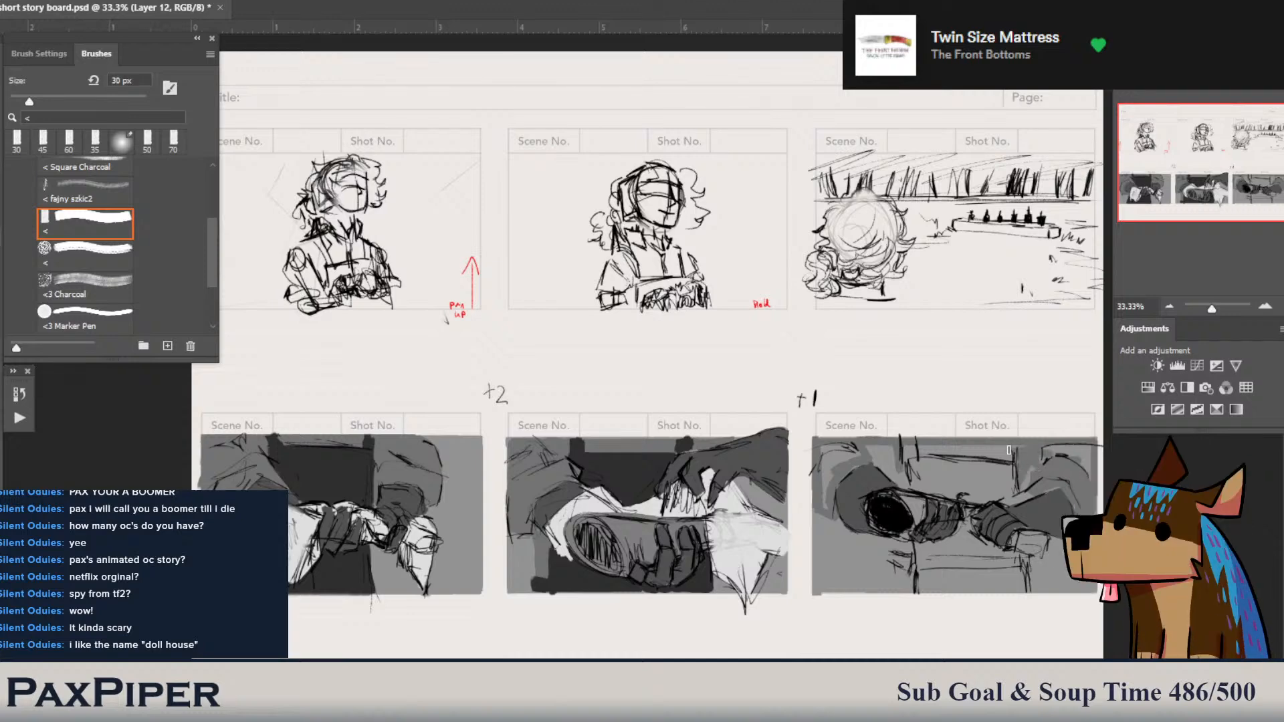
key("bracketright")
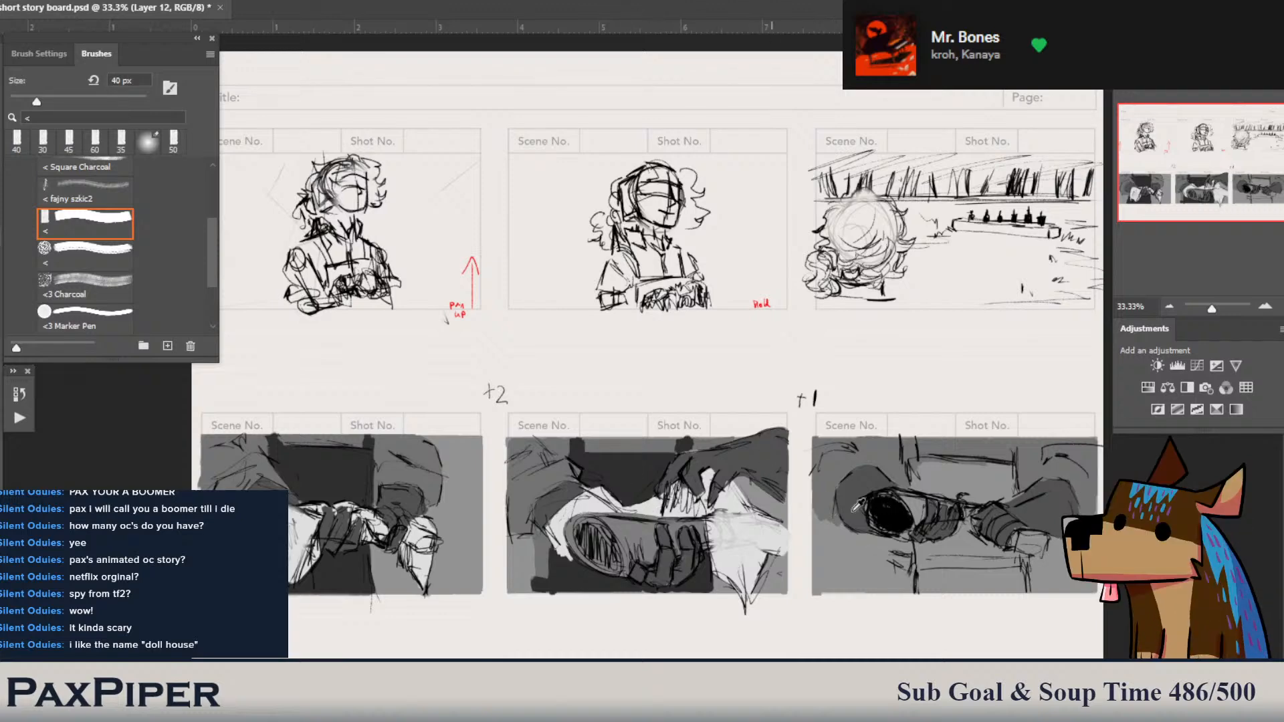
mouse_move(907, 461)
left_mouse_down()
mouse_move(1014, 467)
mouse_move(905, 465)
mouse_move(908, 486)
mouse_move(982, 502)
mouse_move(1014, 491)
mouse_move(1013, 466)
mouse_move(917, 478)
mouse_move(954, 491)
mouse_move(1004, 483)
mouse_move(970, 485)
left_mouse_up()
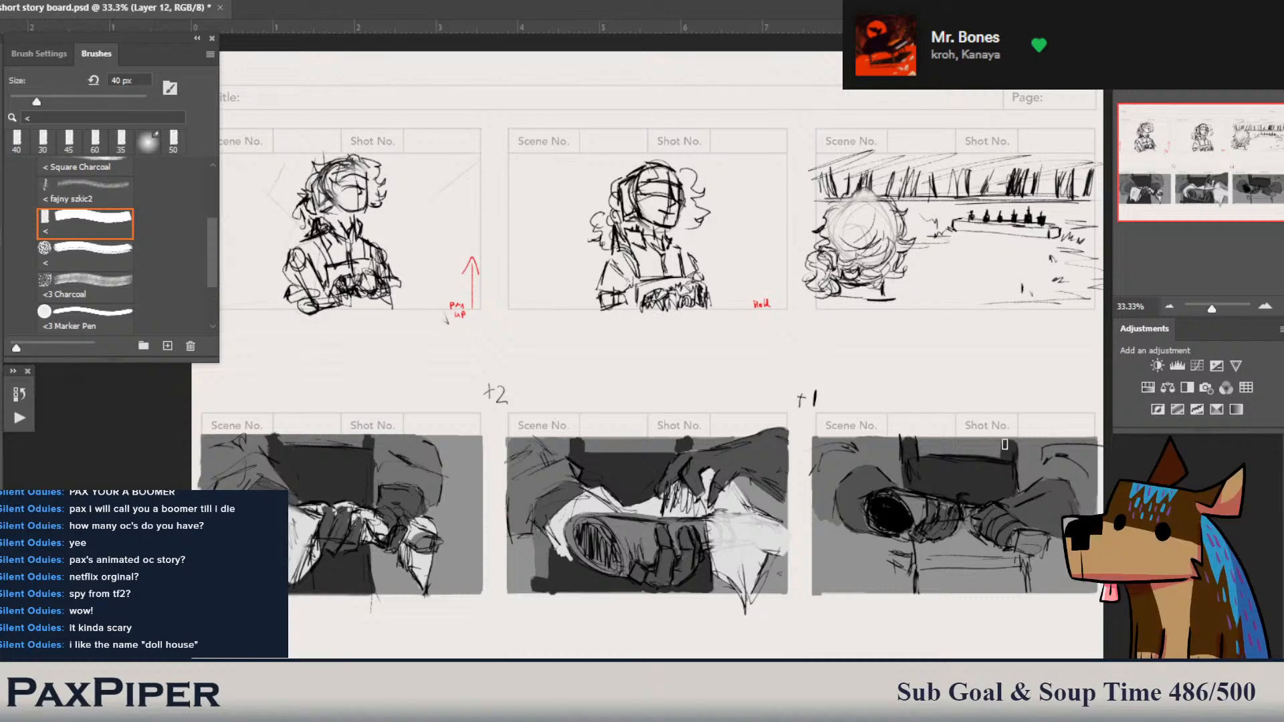
mouse_move(918, 550)
left_mouse_down()
mouse_move(920, 587)
mouse_move(1019, 592)
left_mouse_up()
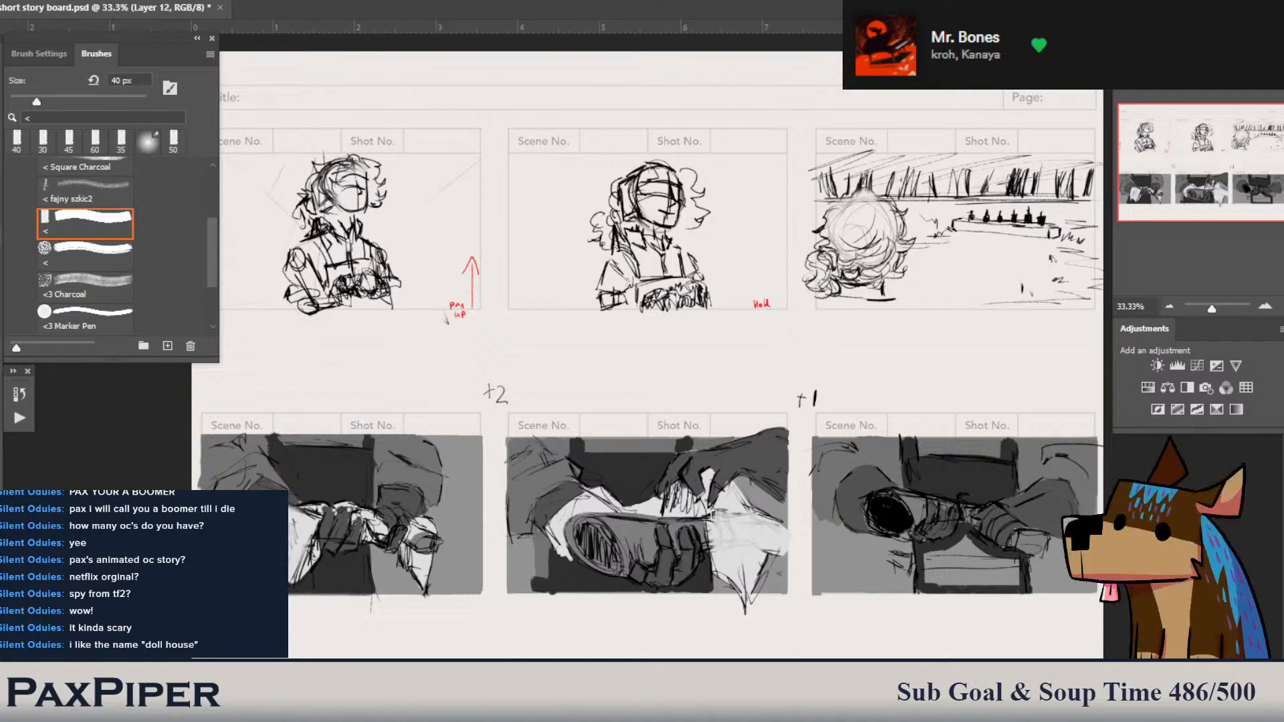
mouse_move(930, 564)
left_mouse_down()
mouse_move(1017, 578)
mouse_move(992, 575)
mouse_move(993, 561)
mouse_move(977, 575)
mouse_move(953, 544)
mouse_move(913, 566)
left_mouse_up()
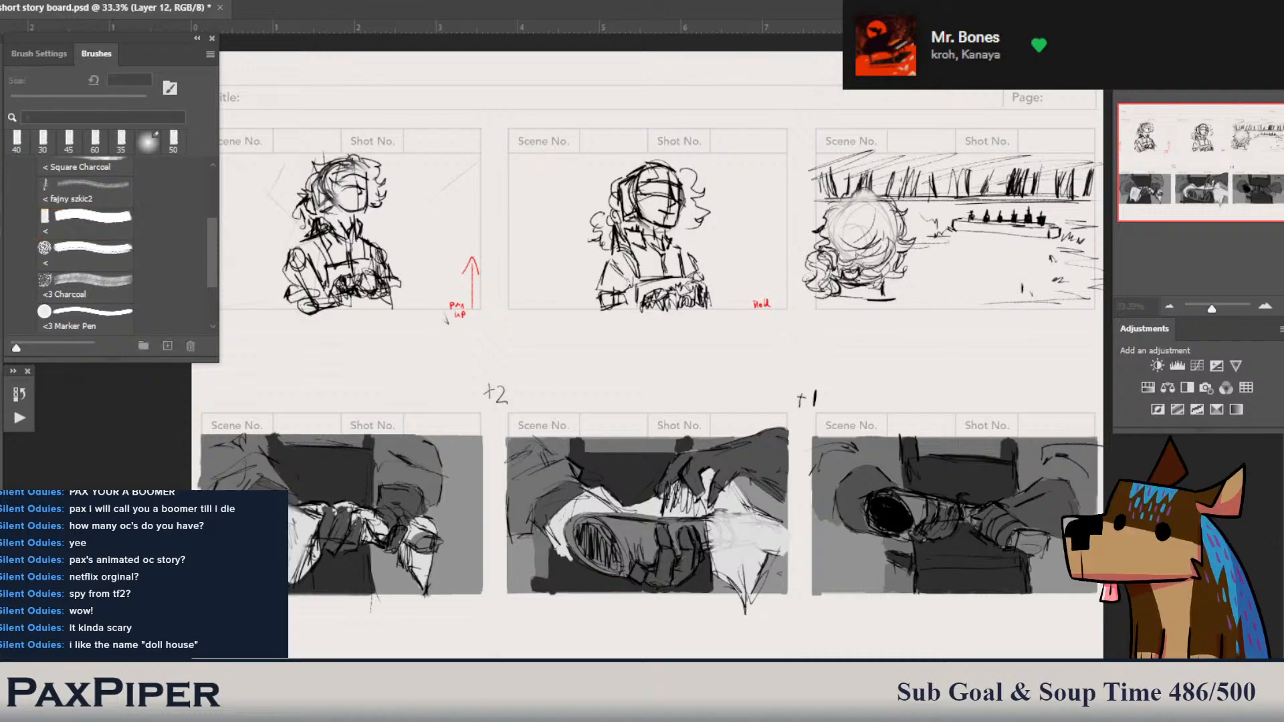
- Shade the background around the shoulders in the third bottom-row frame with a 30 px brush
key("bracketleft")
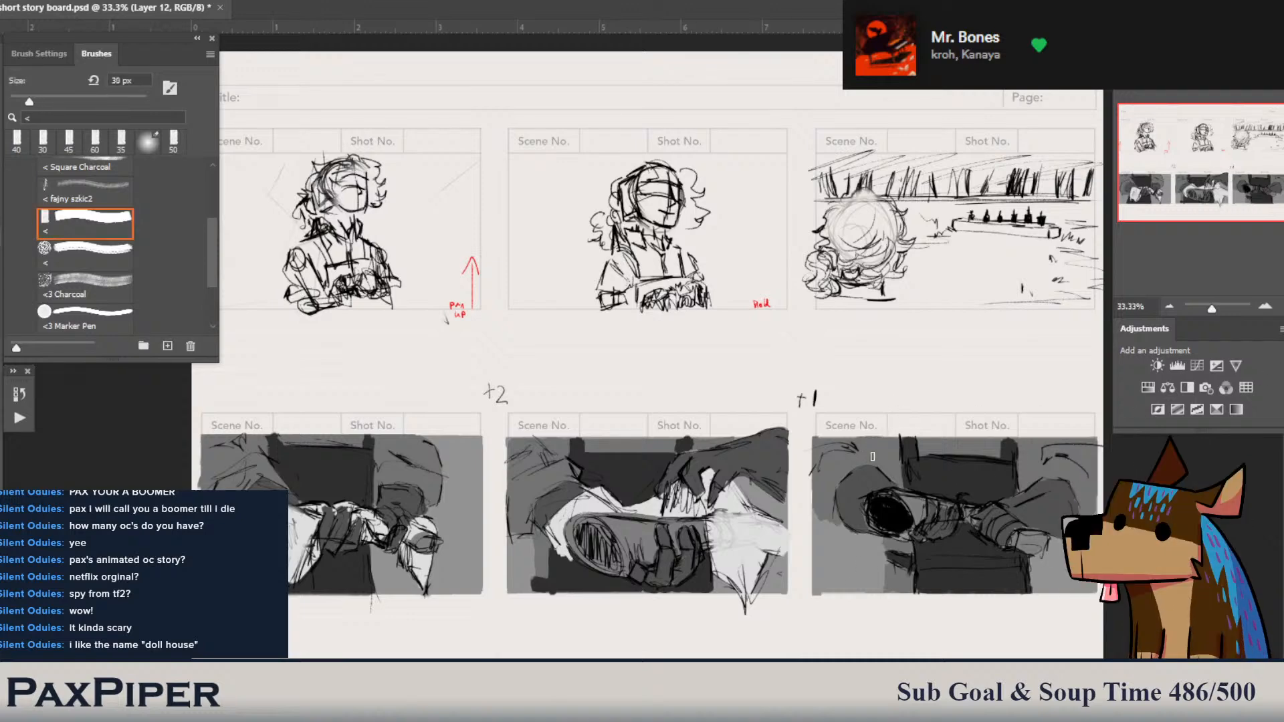
left_click_drag(862, 447, 880, 462)
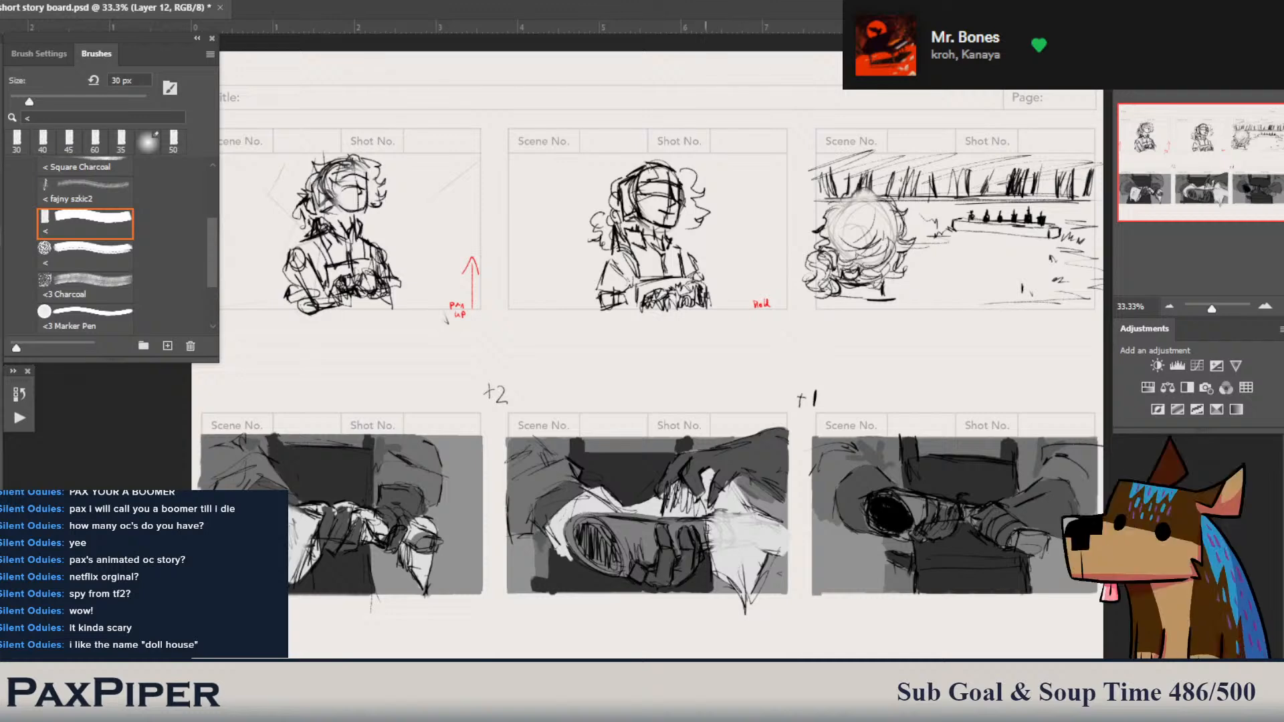
left_click_drag(805, 504, 761, 498)
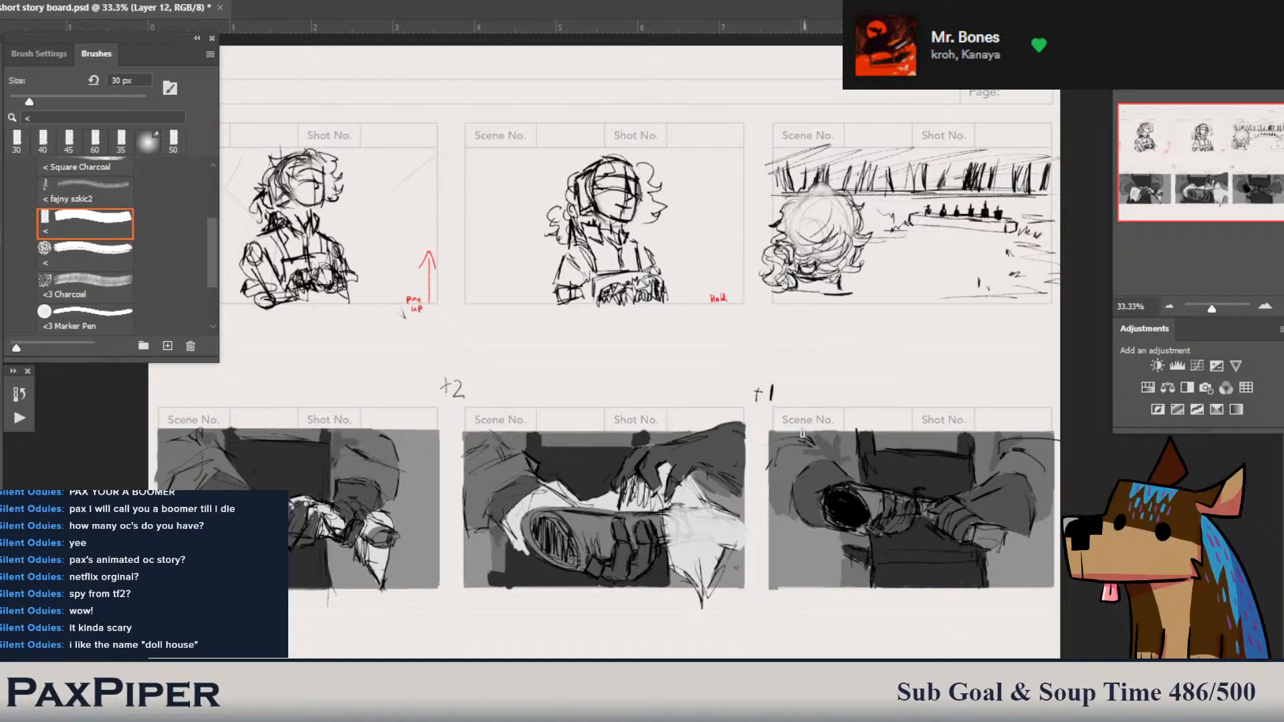
left_click_drag(788, 430, 817, 434)
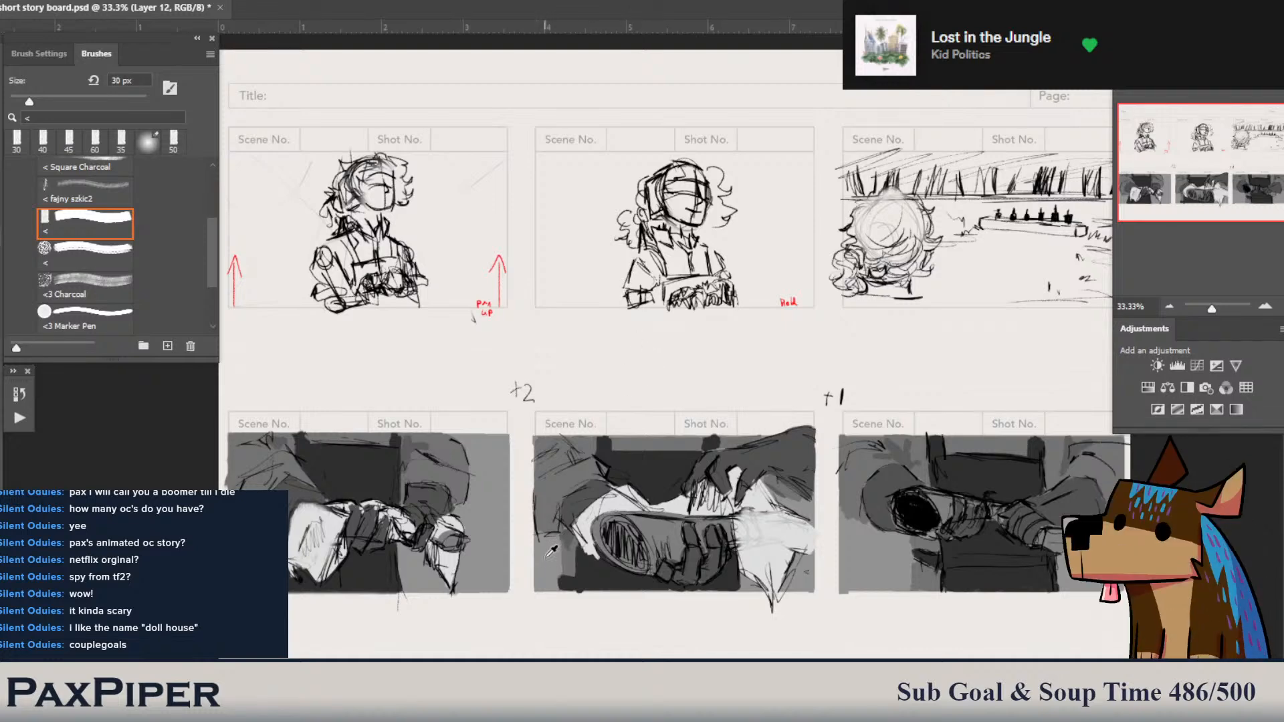
- Outline the third top-row landscape frame with a grey border and a diagonal stroke across it
left_click_drag(734, 353, 678, 390)
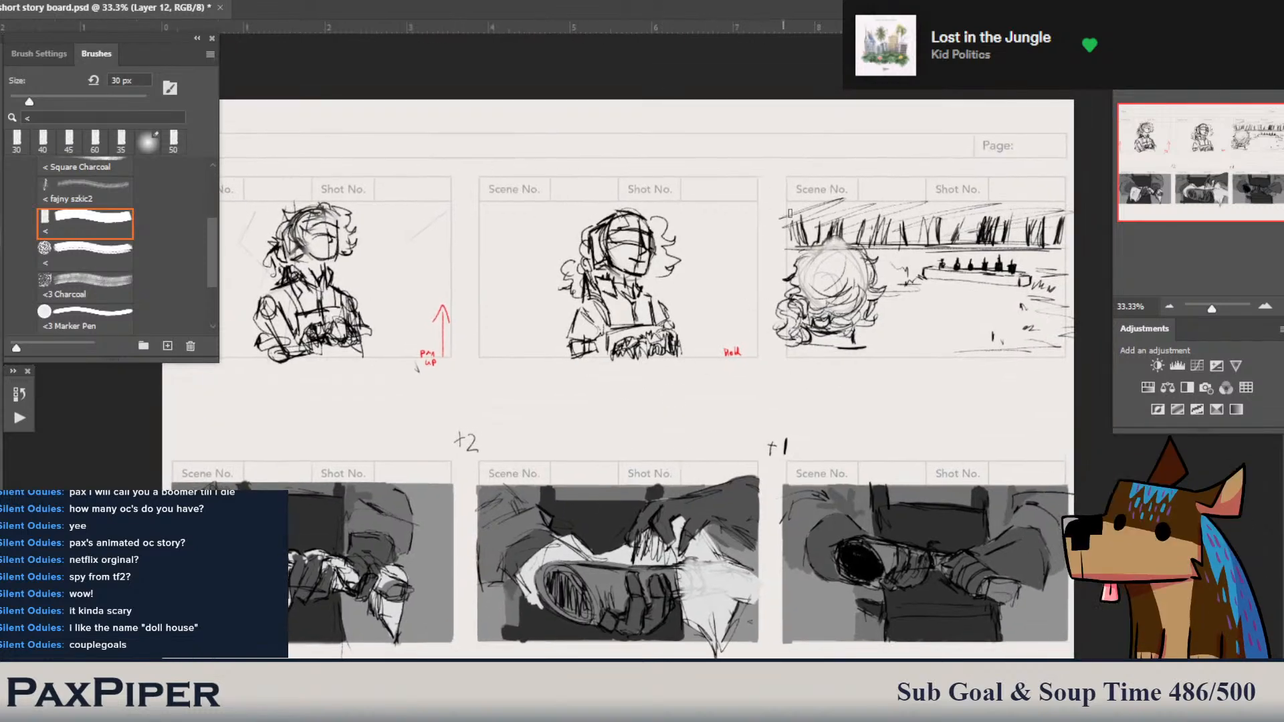
mouse_move(790, 213)
left_mouse_down()
mouse_move(778, 354)
mouse_move(866, 344)
mouse_move(1064, 358)
left_mouse_up()
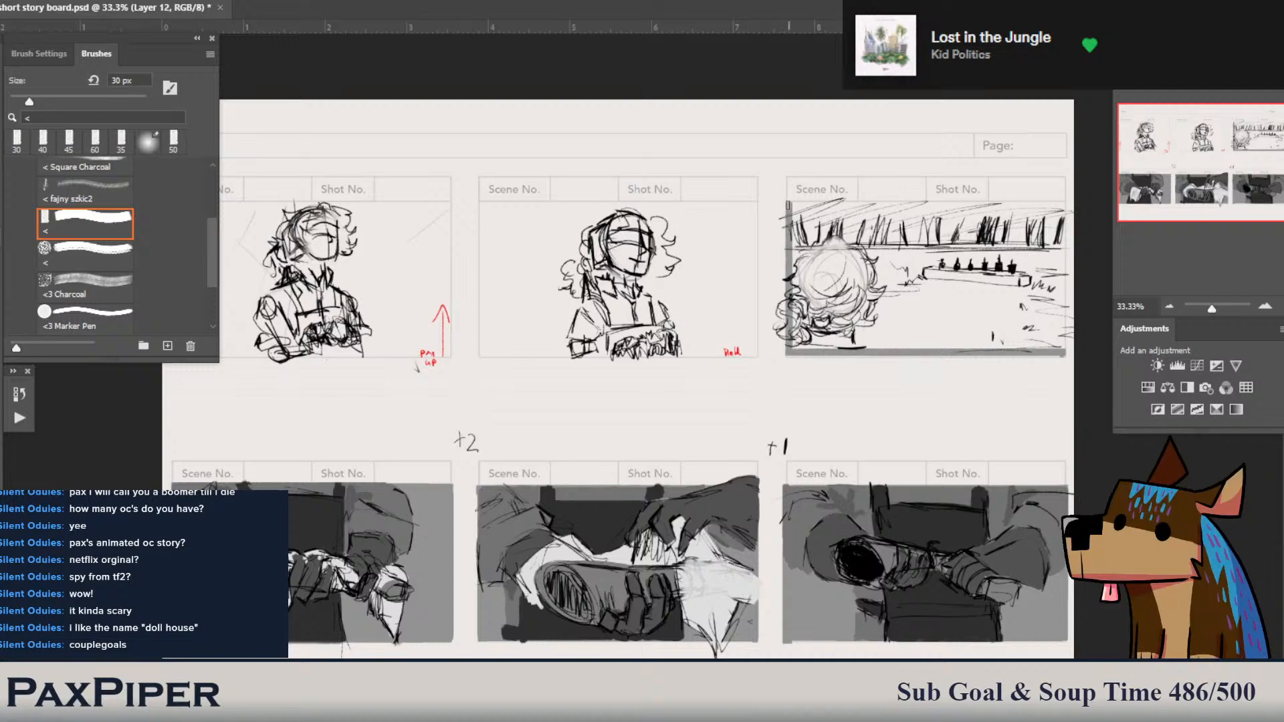
mouse_move(788, 206)
left_mouse_down()
mouse_move(967, 204)
mouse_move(1016, 254)
mouse_move(1056, 259)
mouse_move(1094, 230)
mouse_move(1063, 207)
mouse_move(1051, 347)
left_mouse_up()
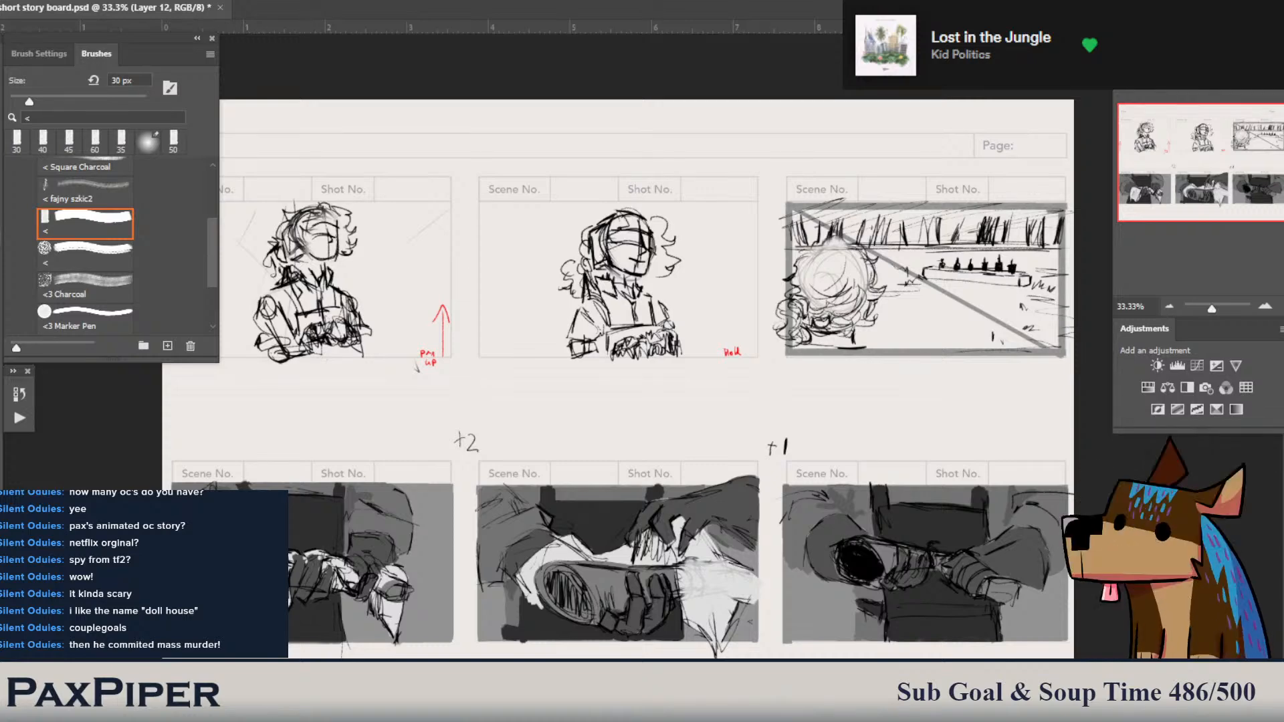
- Fill the whole third top-row landscape frame with mid-grey using a 100 px brush, and save the file
key("bracketright")
key("bracketright")
key("bracketright")
key("bracketright")
key("bracketright")
key("bracketright")
key("bracketright")
mouse_move(1057, 221)
left_mouse_down()
mouse_move(800, 231)
mouse_move(797, 248)
mouse_move(801, 224)
mouse_move(809, 347)
left_mouse_up()
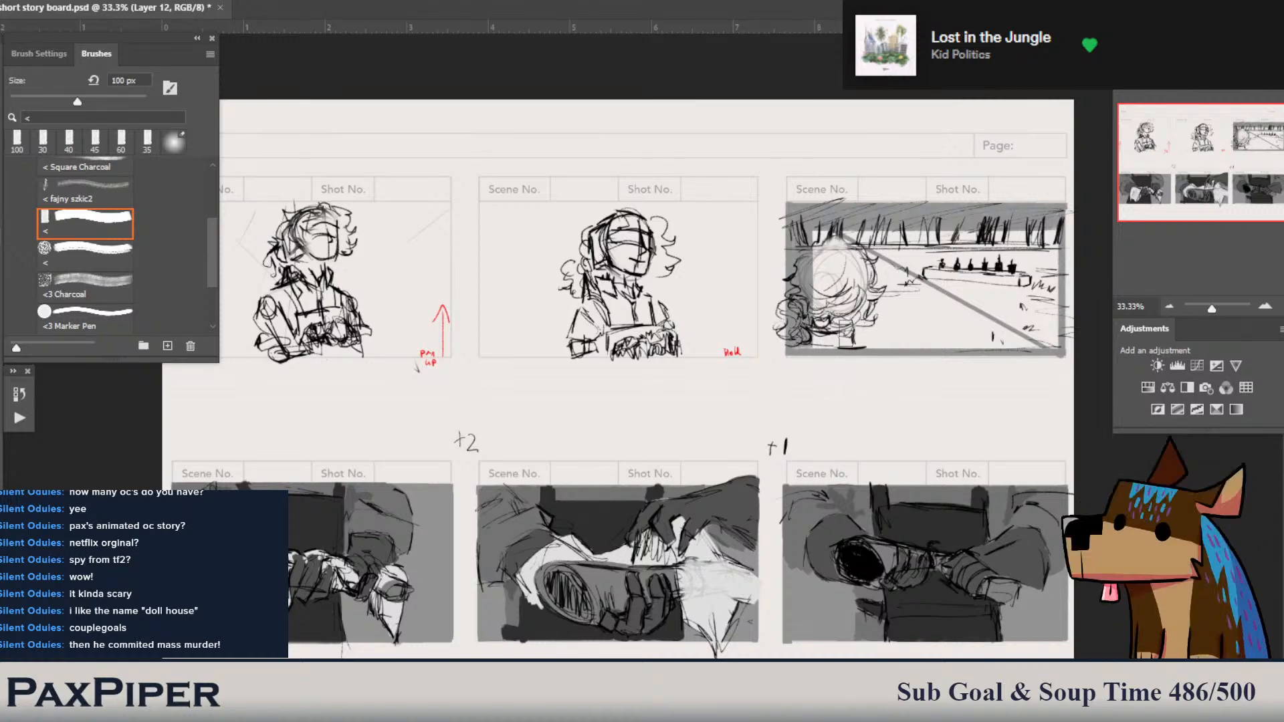
mouse_move(798, 340)
left_mouse_down()
mouse_move(995, 356)
mouse_move(1060, 386)
mouse_move(1062, 340)
mouse_move(1047, 339)
mouse_move(1058, 229)
mouse_move(1037, 255)
mouse_move(1037, 232)
mouse_move(788, 253)
mouse_move(1035, 298)
left_mouse_up()
left_click_drag(1036, 252, 812, 258)
mouse_move(821, 308)
left_mouse_down()
mouse_move(833, 276)
mouse_move(823, 314)
mouse_move(839, 304)
mouse_move(883, 314)
mouse_move(870, 281)
mouse_move(917, 307)
mouse_move(972, 265)
mouse_move(996, 314)
mouse_move(977, 301)
mouse_move(1023, 314)
mouse_move(938, 323)
left_mouse_up()
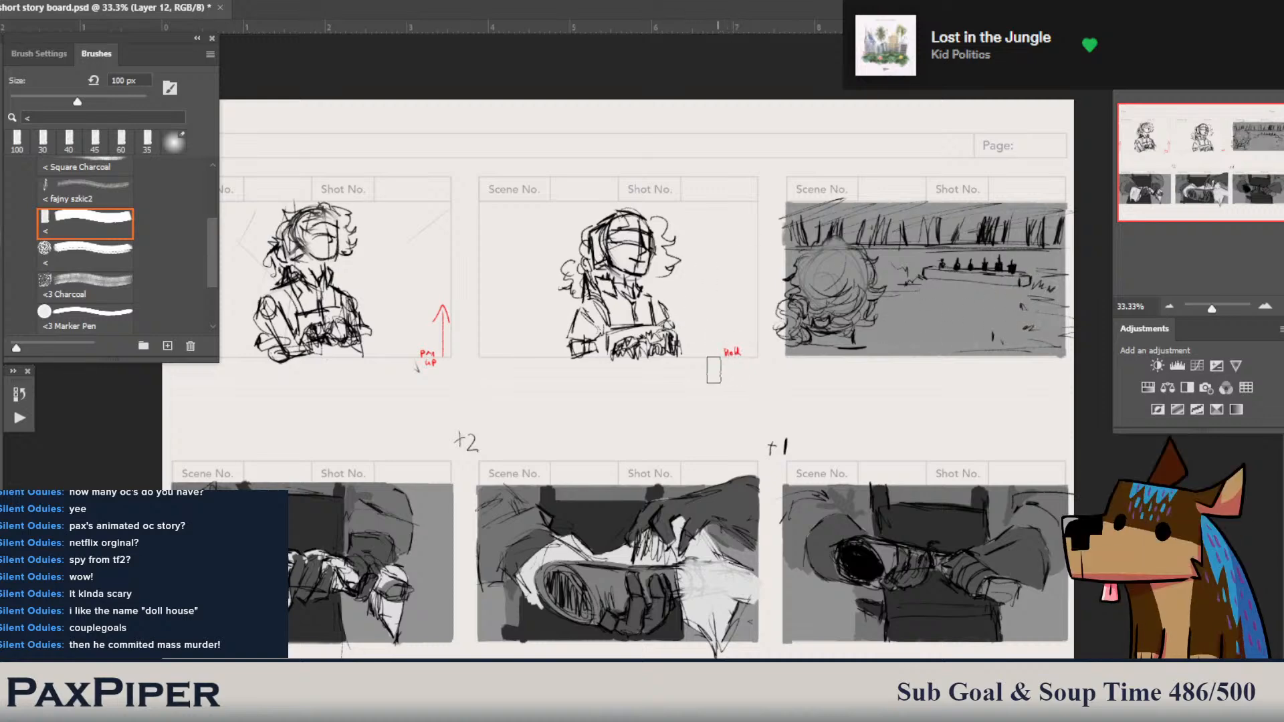
key("ctrl+s")
- Paint the open ground of the third top-row frame in light grey, starting at 50 px and filling it in at 80 px
mouse_move(933, 284)
left_mouse_down()
mouse_move(1023, 282)
mouse_move(1000, 290)
mouse_move(1056, 319)
mouse_move(1058, 349)
mouse_move(841, 343)
mouse_move(923, 297)
left_mouse_up()
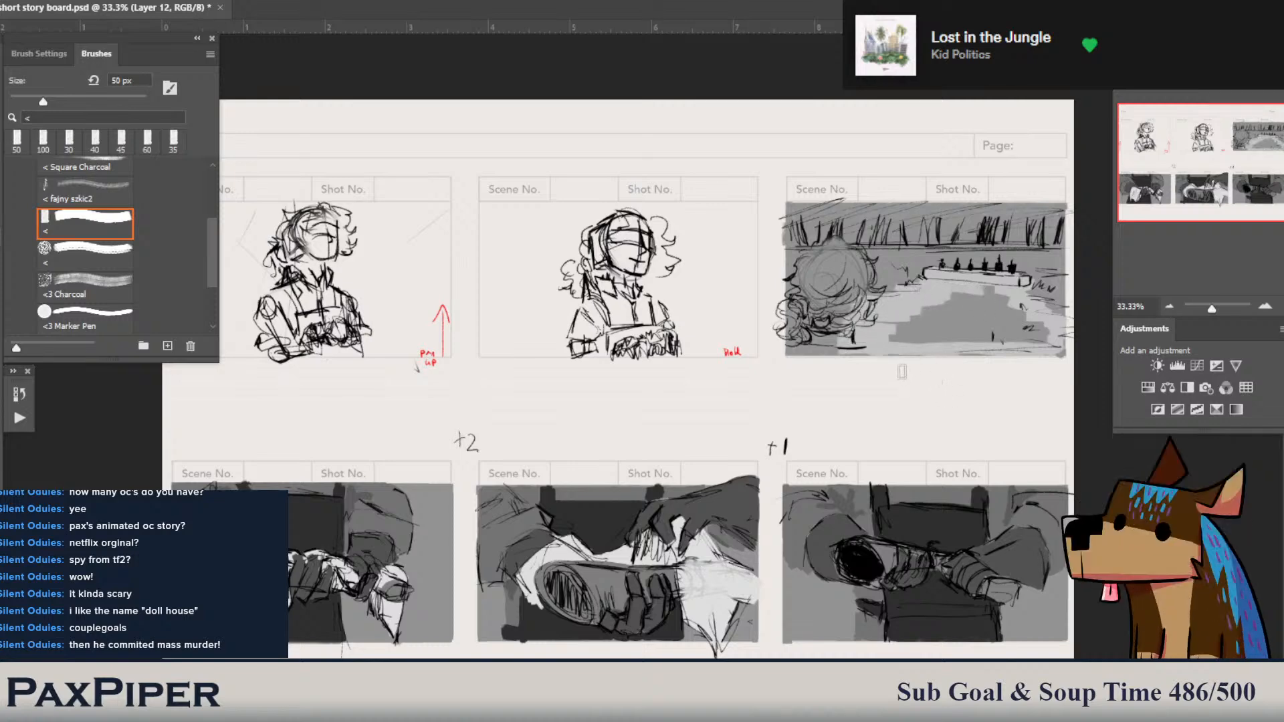
key("bracketright")
key("bracketright")
key("bracketright")
mouse_move(1040, 332)
left_mouse_down()
mouse_move(909, 334)
mouse_move(977, 338)
mouse_move(870, 319)
mouse_move(1052, 333)
mouse_move(927, 311)
mouse_move(978, 305)
left_mouse_up()
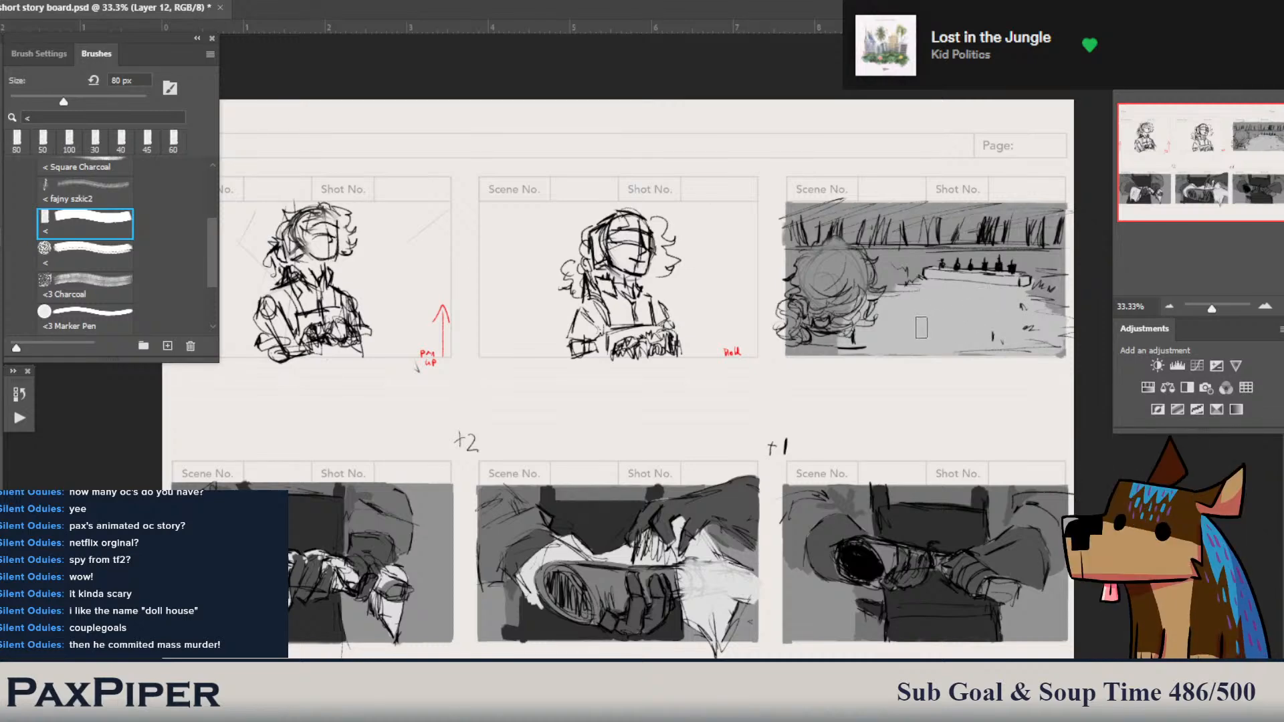
- Reduce the brush to 40 px and extend the light grey ground around the grass marks beside the long table
key("[")
key("[")
key("[")
key("[")
key("[")
key("[")
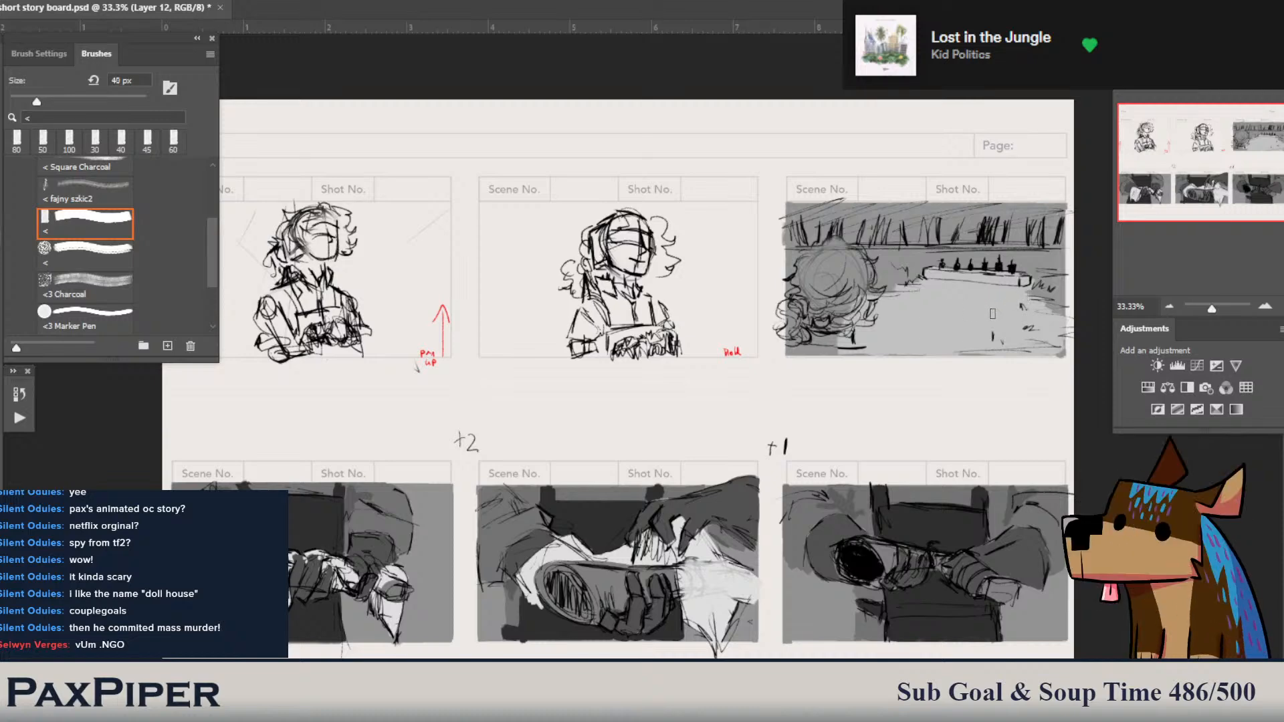
left_click_drag(1048, 300, 1027, 326)
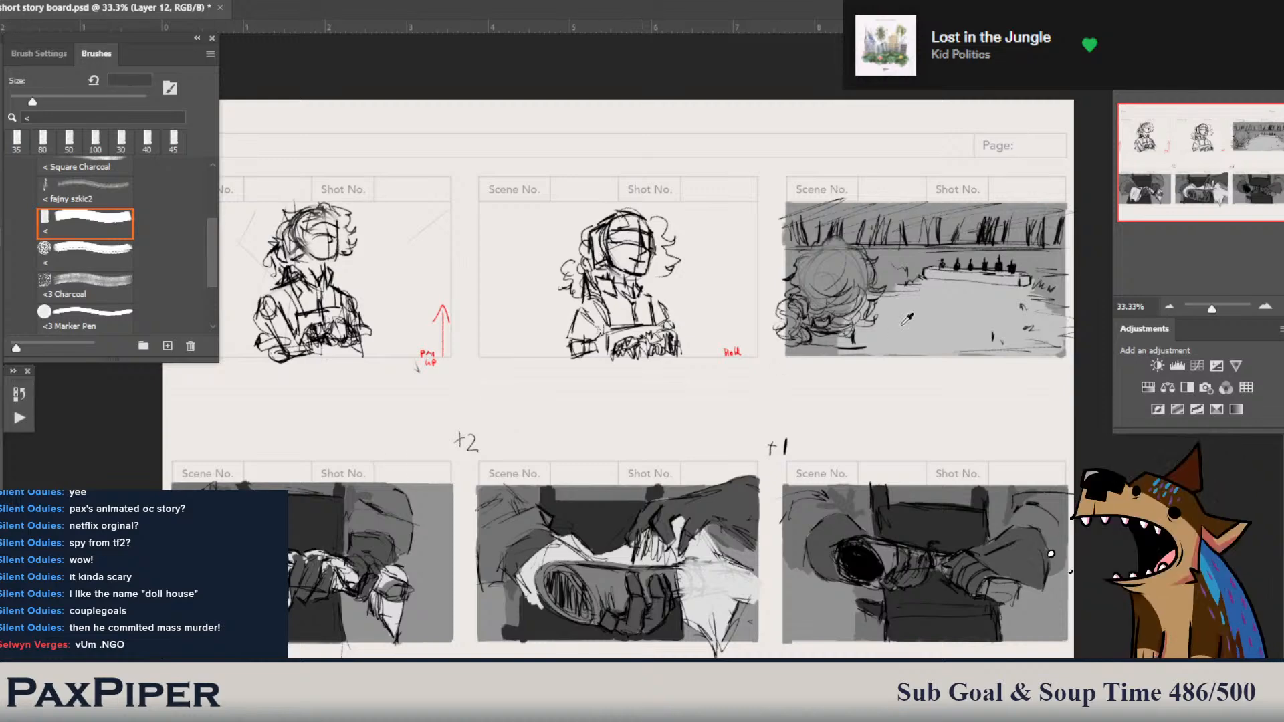
- Brush darker grey over the tree-line band of the third top-row landscape frame with a 35 px brush
left_click(885, 274, "alt")
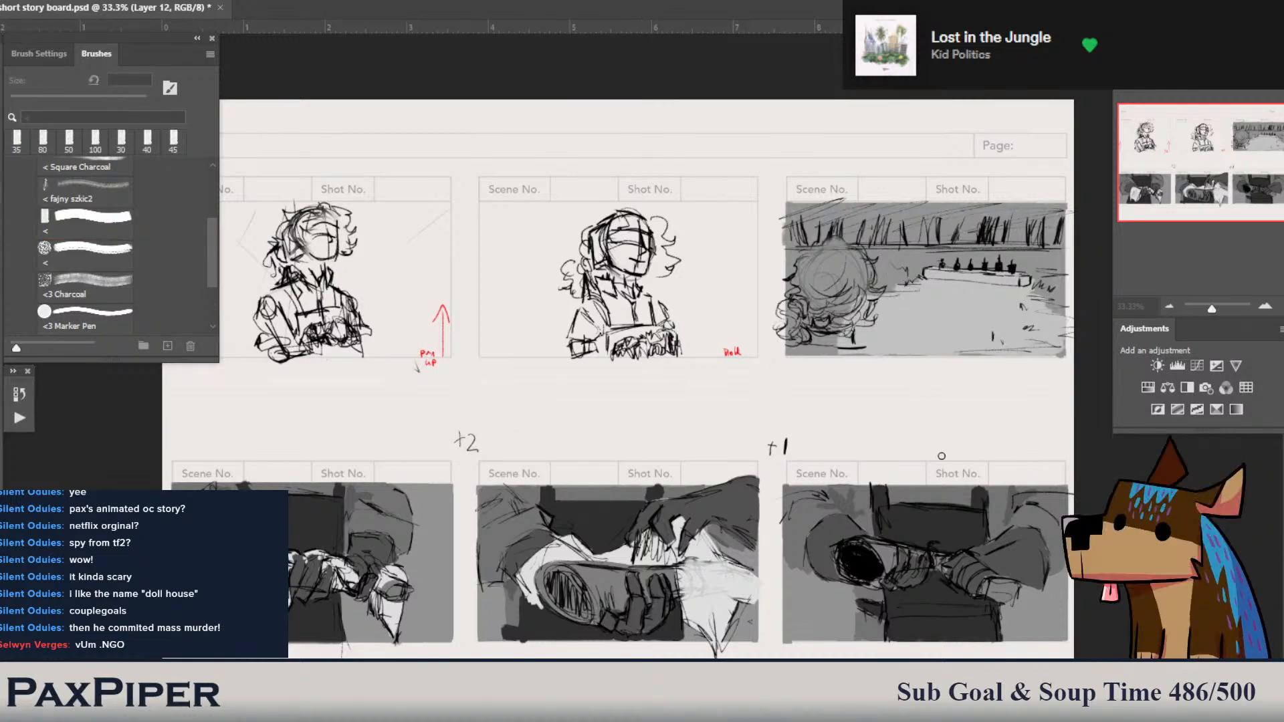
left_click(1277, 350)
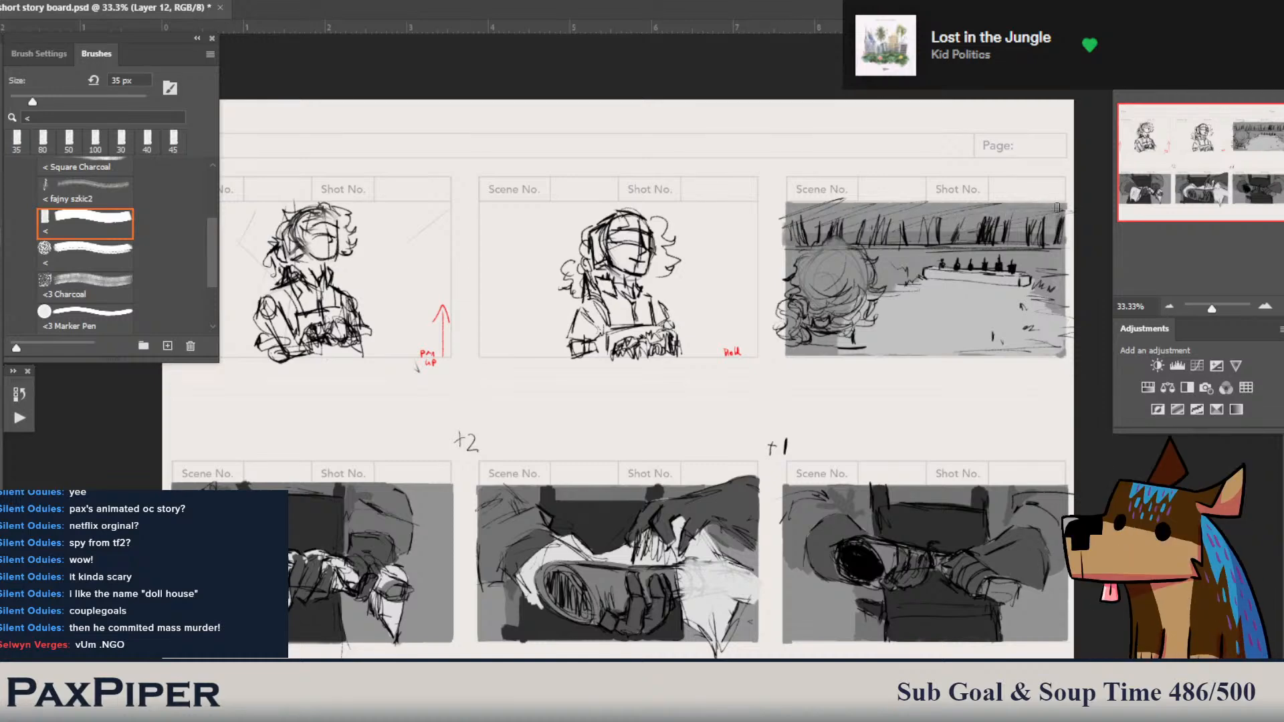
mouse_move(1062, 207)
left_mouse_down()
mouse_move(818, 207)
mouse_move(787, 235)
left_mouse_up()
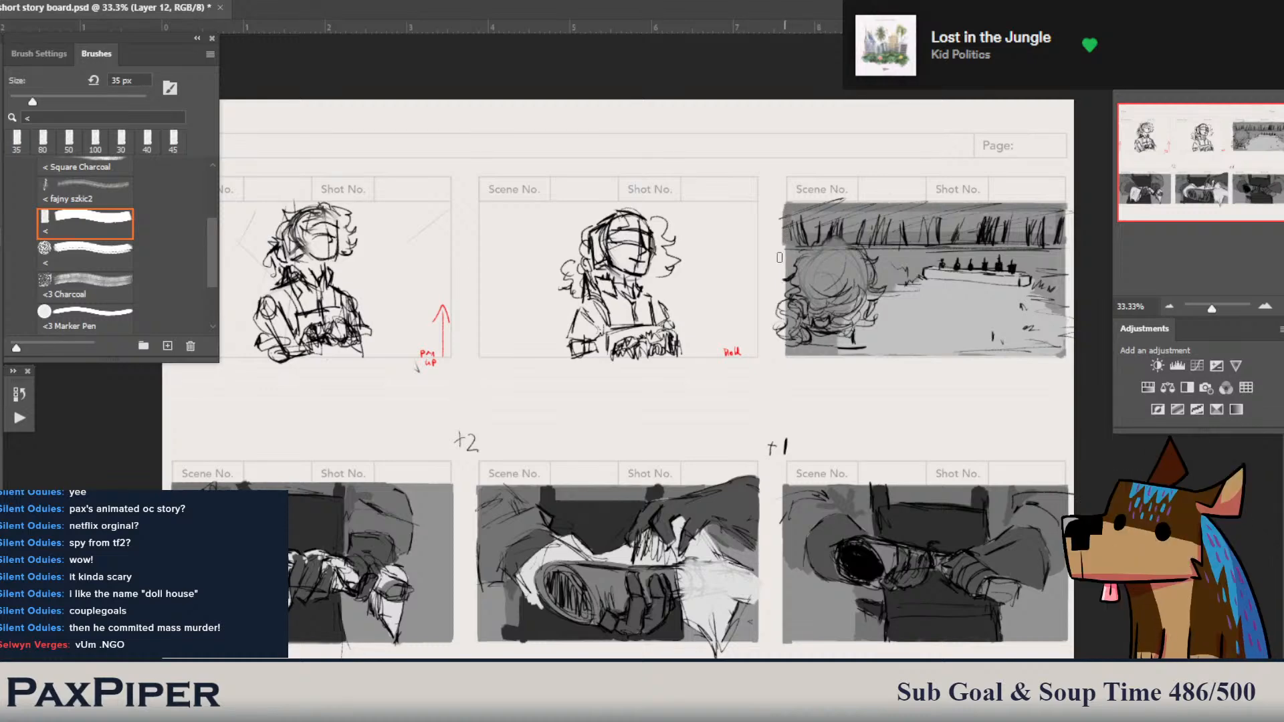
left_click(952, 462, "alt")
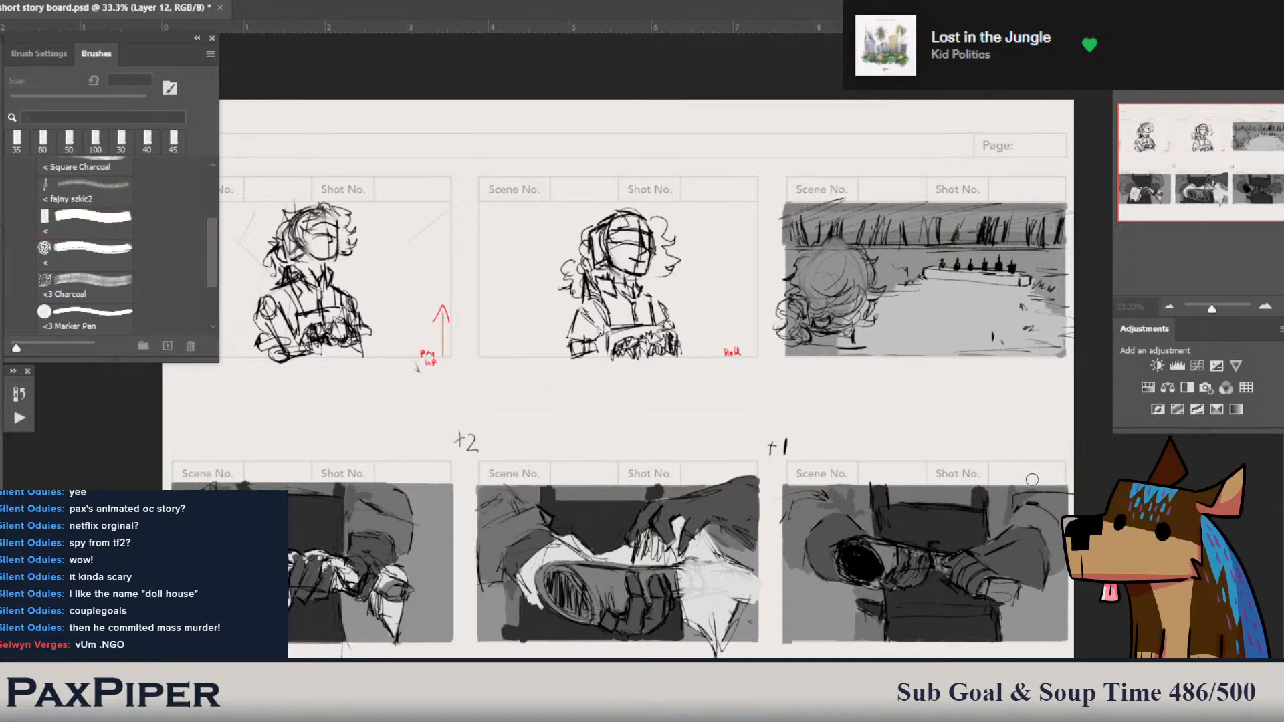
mouse_move(788, 224)
left_mouse_down()
mouse_move(969, 231)
mouse_move(823, 227)
mouse_move(885, 212)
mouse_move(1063, 237)
mouse_move(1014, 214)
left_mouse_up()
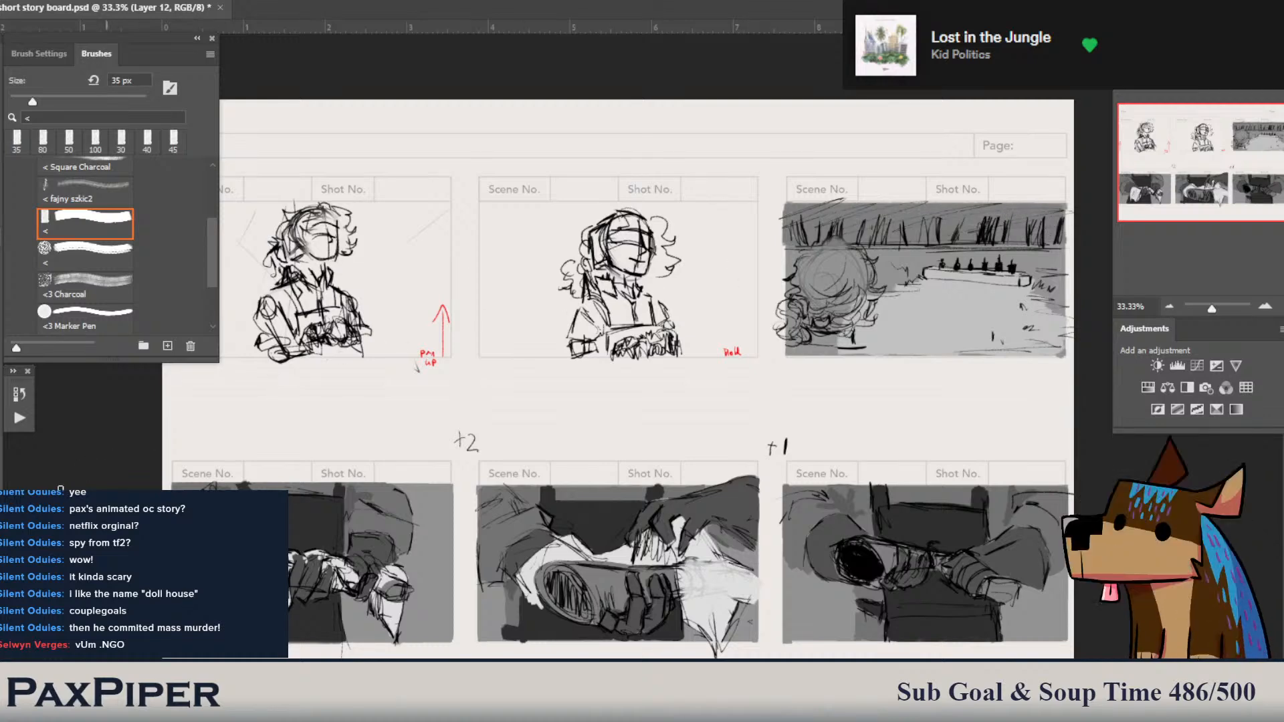
key("e")
left_click_drag(1092, 486, 1091, 486)
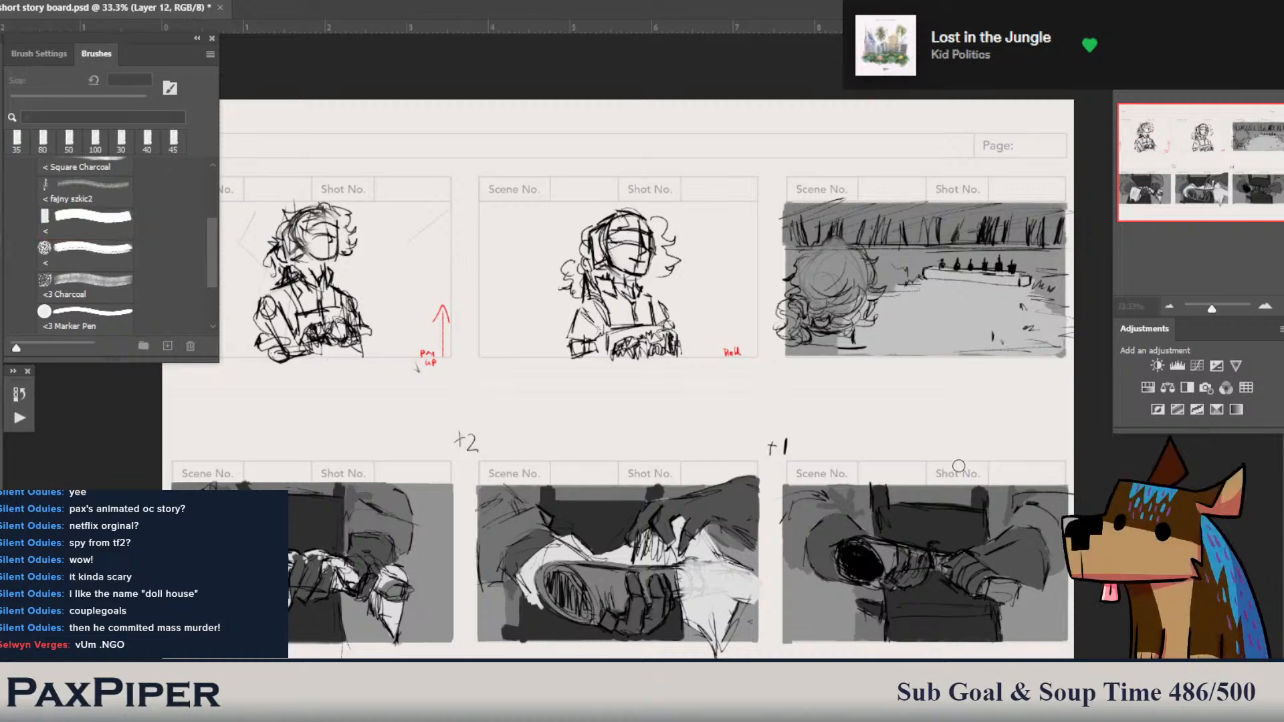
- Cover the whole tree-line band of the third top-row frame in dark grey with a 70 px brush, and save the file
left_click(1105, 270)
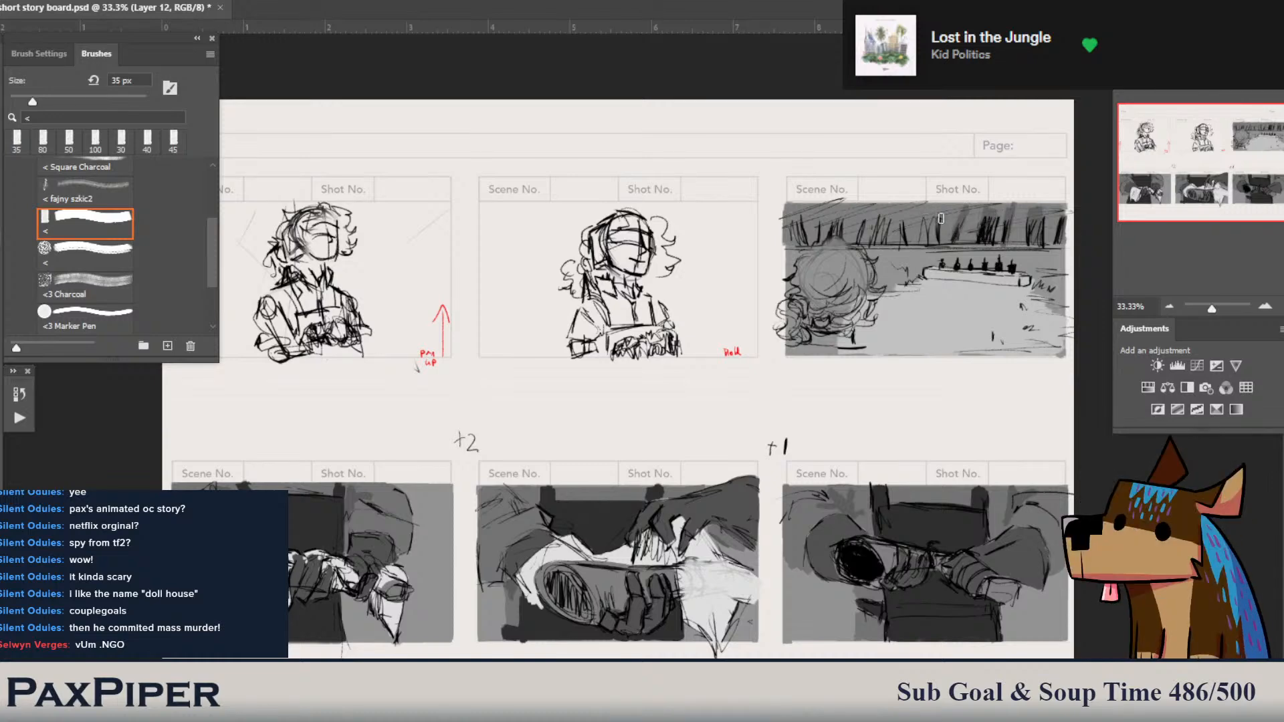
key("bracketright")
key("bracketright")
key("bracketright")
key("bracketright")
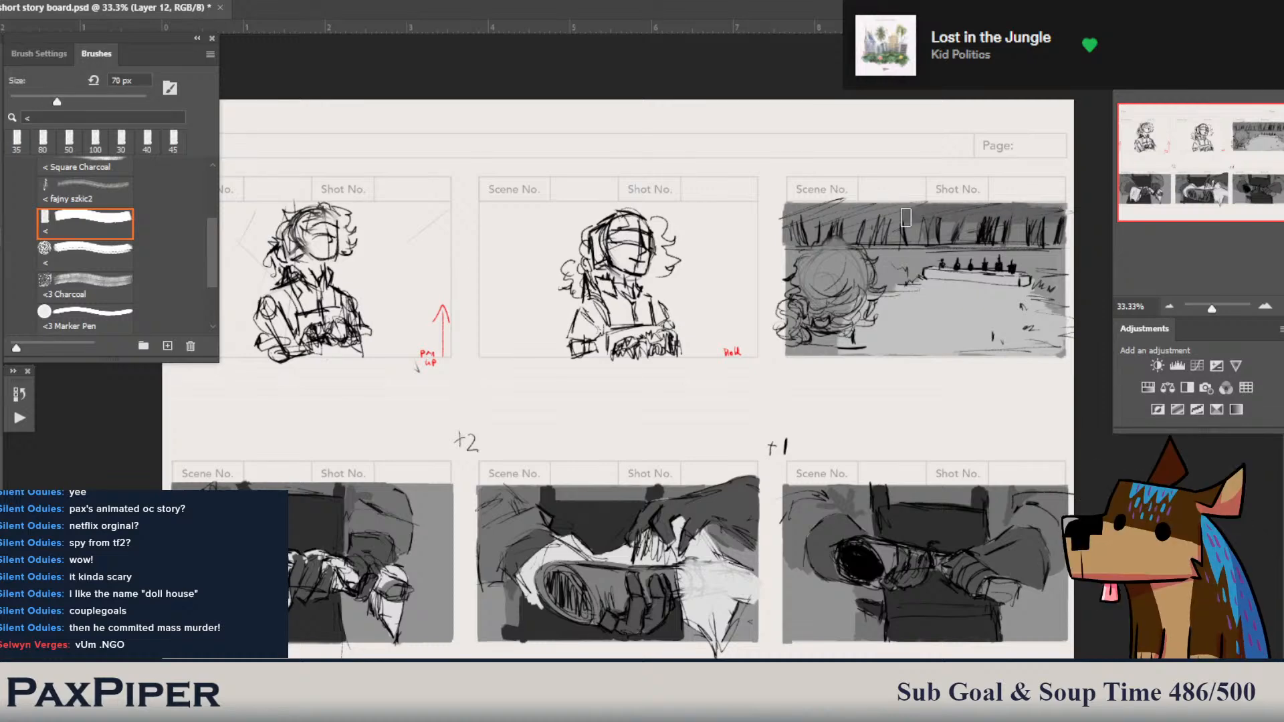
mouse_move(834, 218)
left_mouse_down()
mouse_move(887, 214)
mouse_move(792, 209)
mouse_move(818, 228)
mouse_move(792, 211)
mouse_move(1065, 219)
mouse_move(1056, 212)
mouse_move(1056, 243)
mouse_move(790, 237)
mouse_move(794, 216)
mouse_move(795, 237)
mouse_move(833, 224)
mouse_move(1051, 237)
left_mouse_up()
key("ctrl+z")
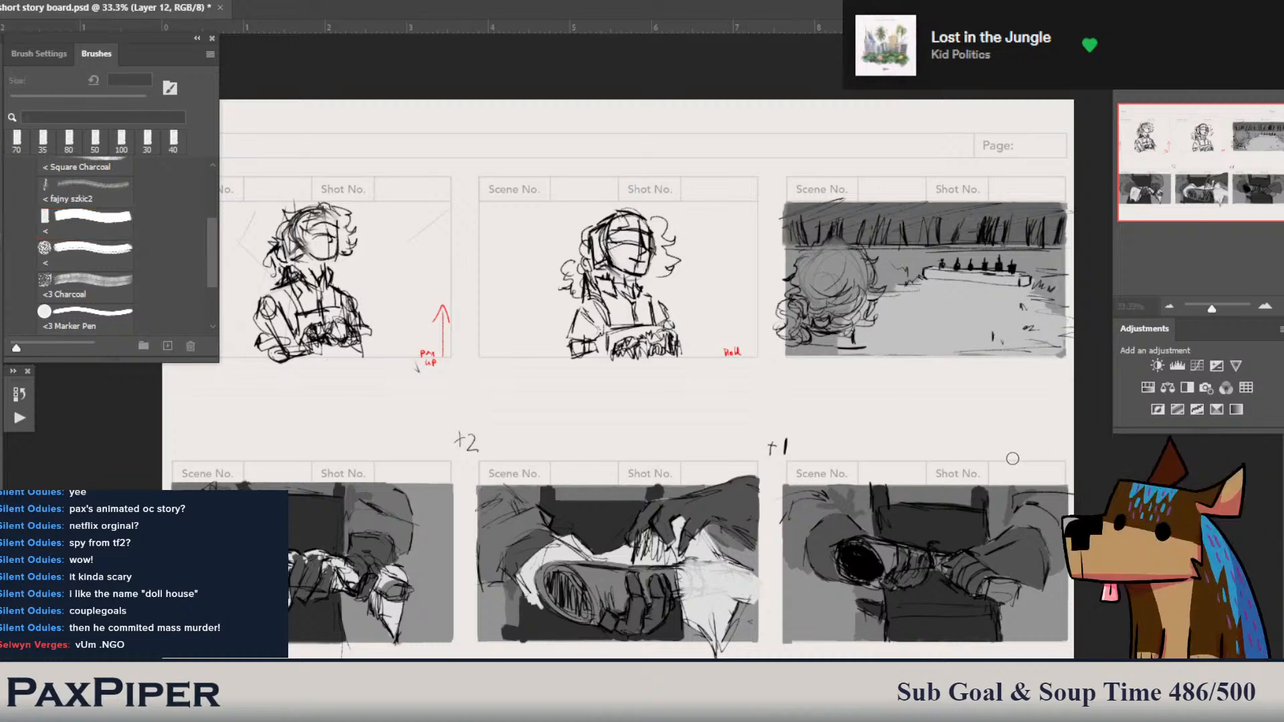
key("Return")
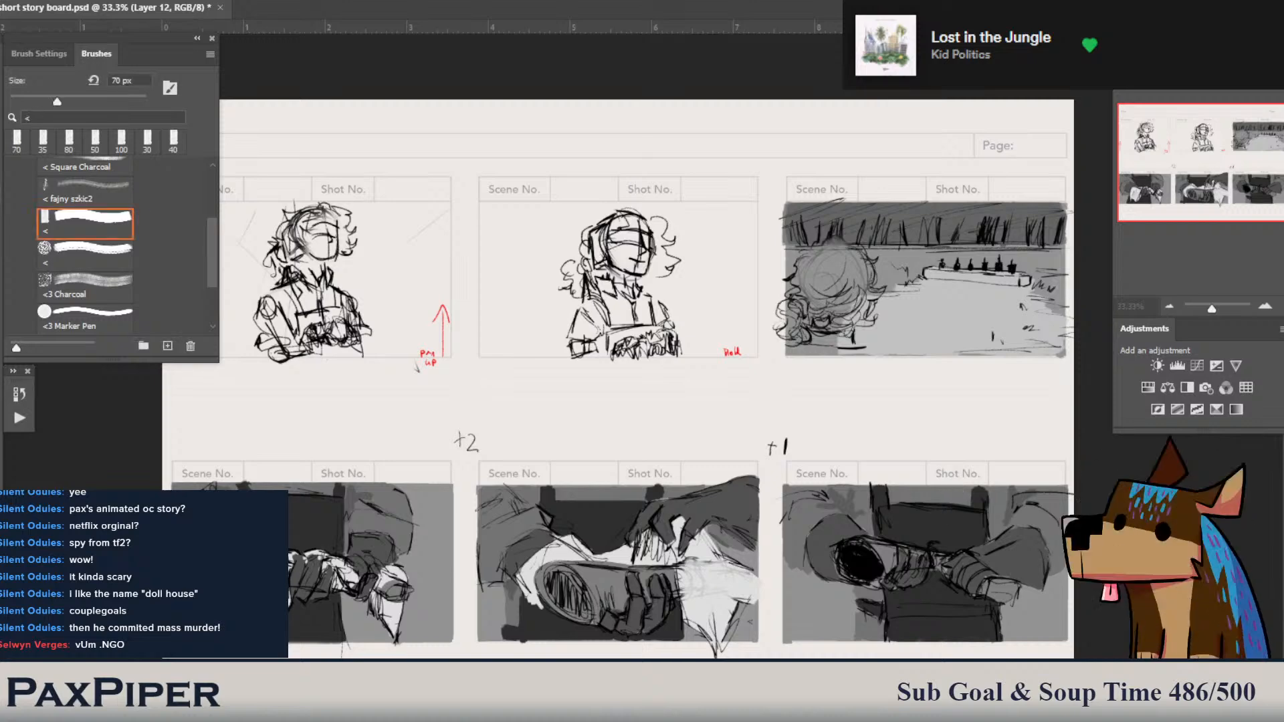
mouse_move(1057, 234)
left_mouse_down()
mouse_move(802, 243)
mouse_move(797, 203)
mouse_move(791, 245)
mouse_move(793, 210)
mouse_move(1057, 240)
mouse_move(1054, 217)
mouse_move(1056, 232)
mouse_move(953, 224)
mouse_move(1030, 222)
left_mouse_up()
left_click_drag(943, 224, 827, 229)
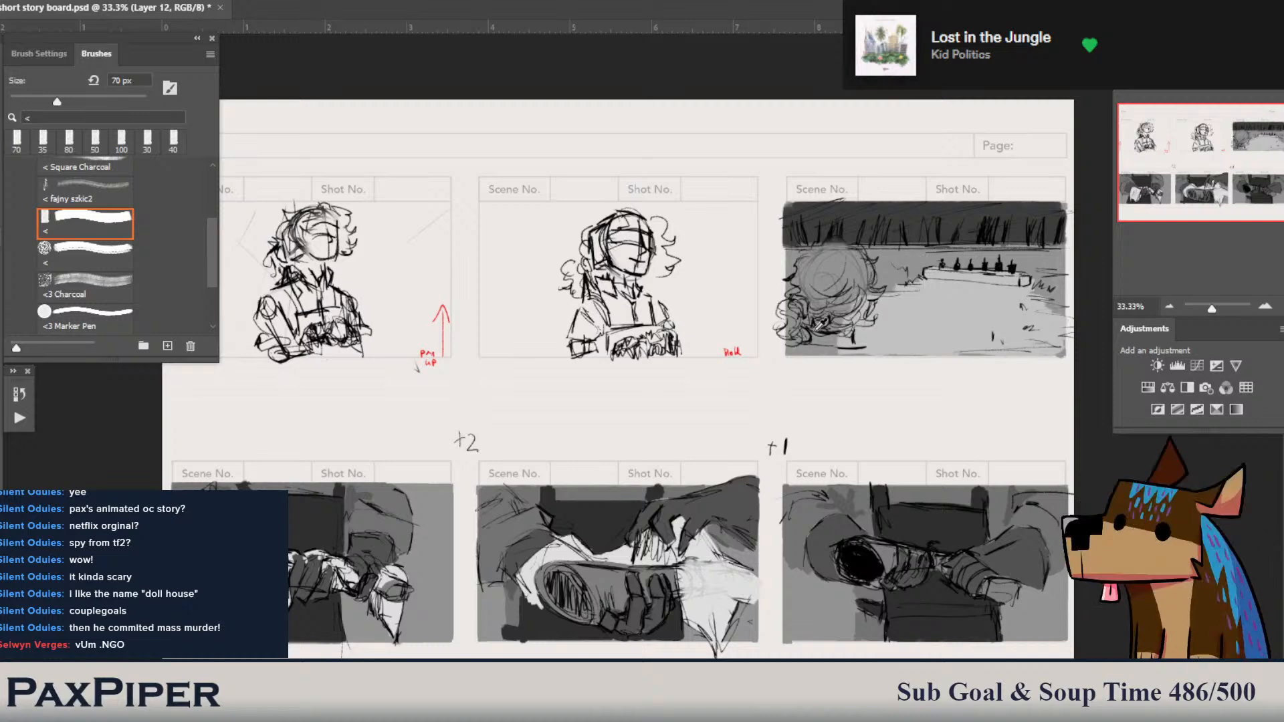
key("ctrl+s")
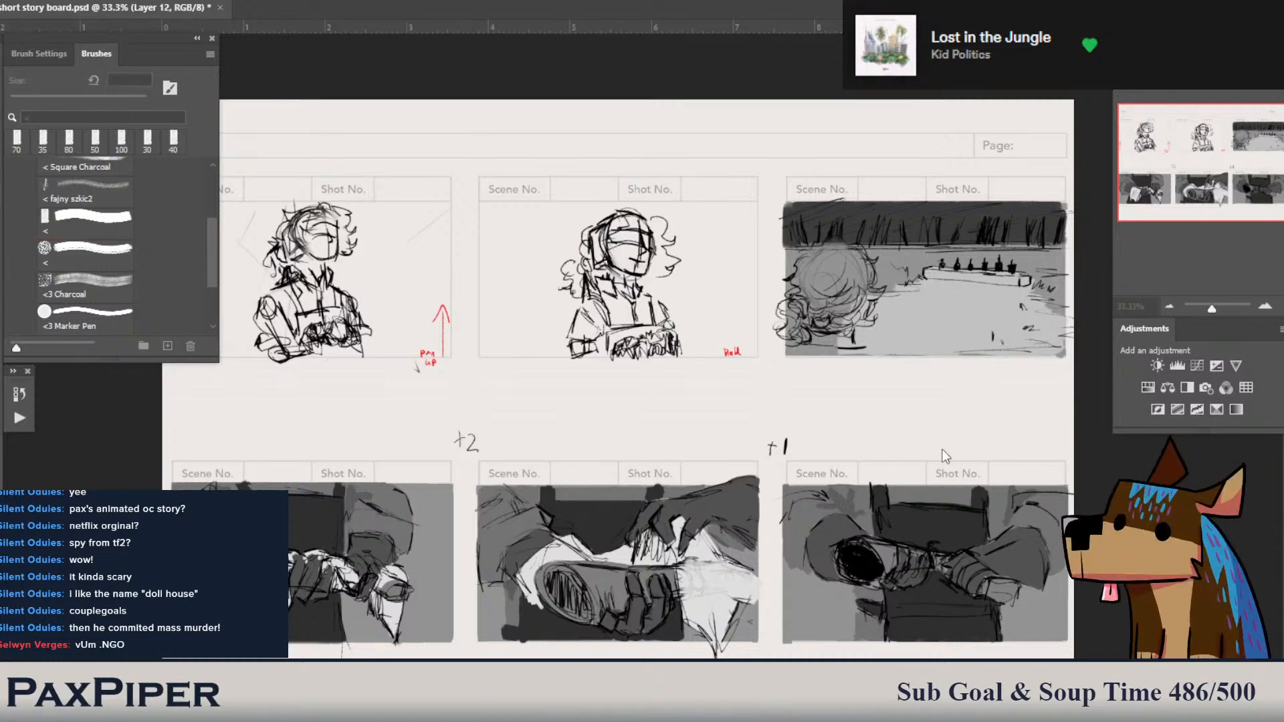
- Add fine grey strokes along the edges of the light ground, using the brush at 20 px and 10 px
key("bracketleft")
key("bracketleft")
key("bracketleft")
key("bracketleft")
key("bracketleft")
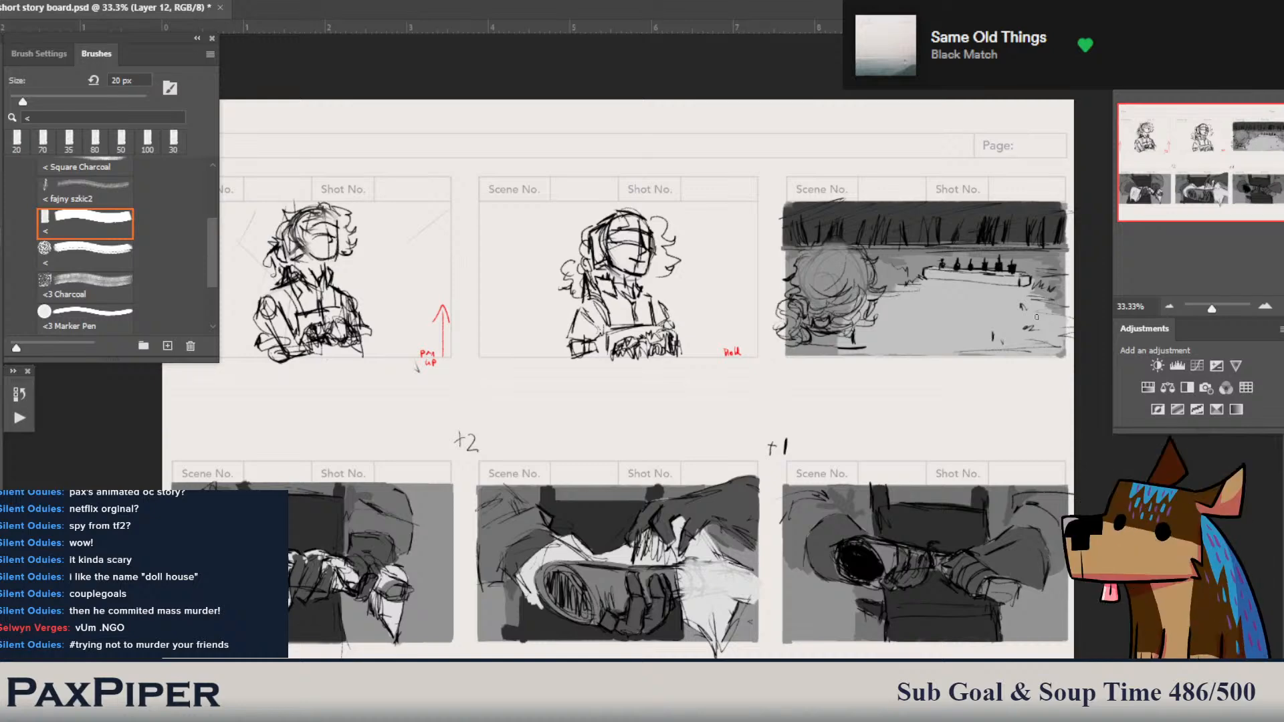
key("bracketleft")
left_click_drag(907, 268, 911, 277)
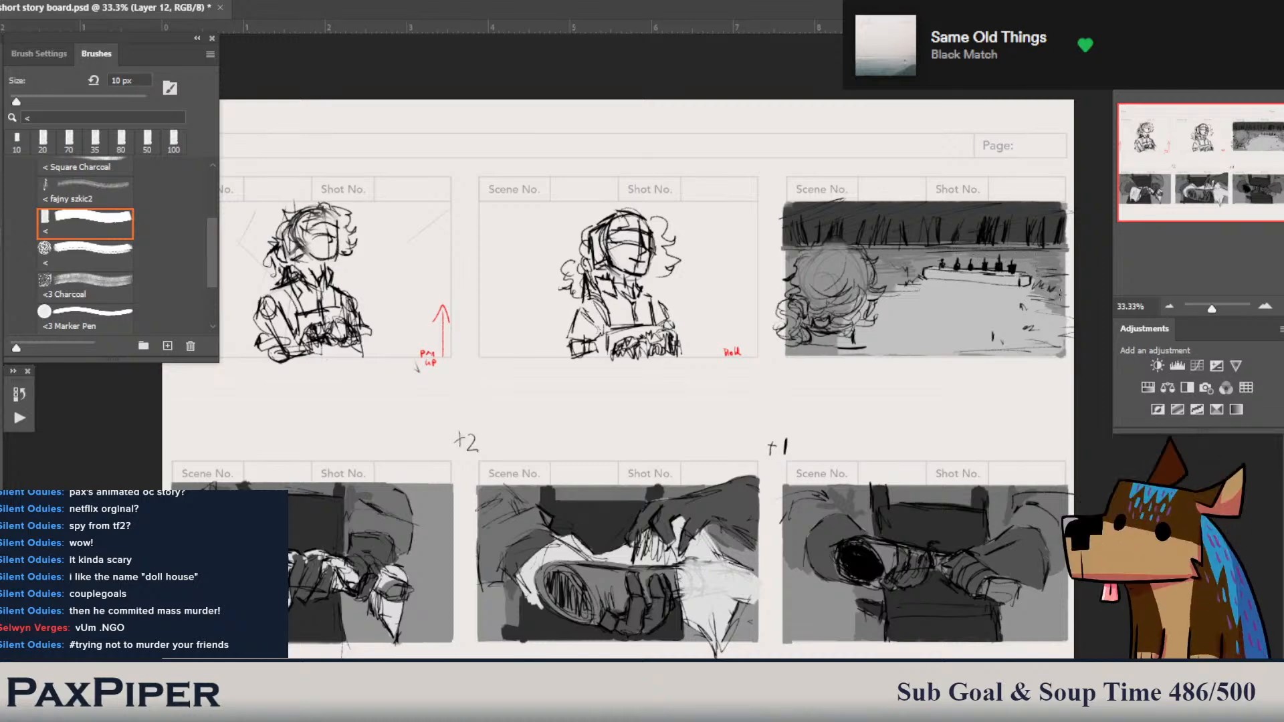
left_click_drag(1064, 310, 1055, 308)
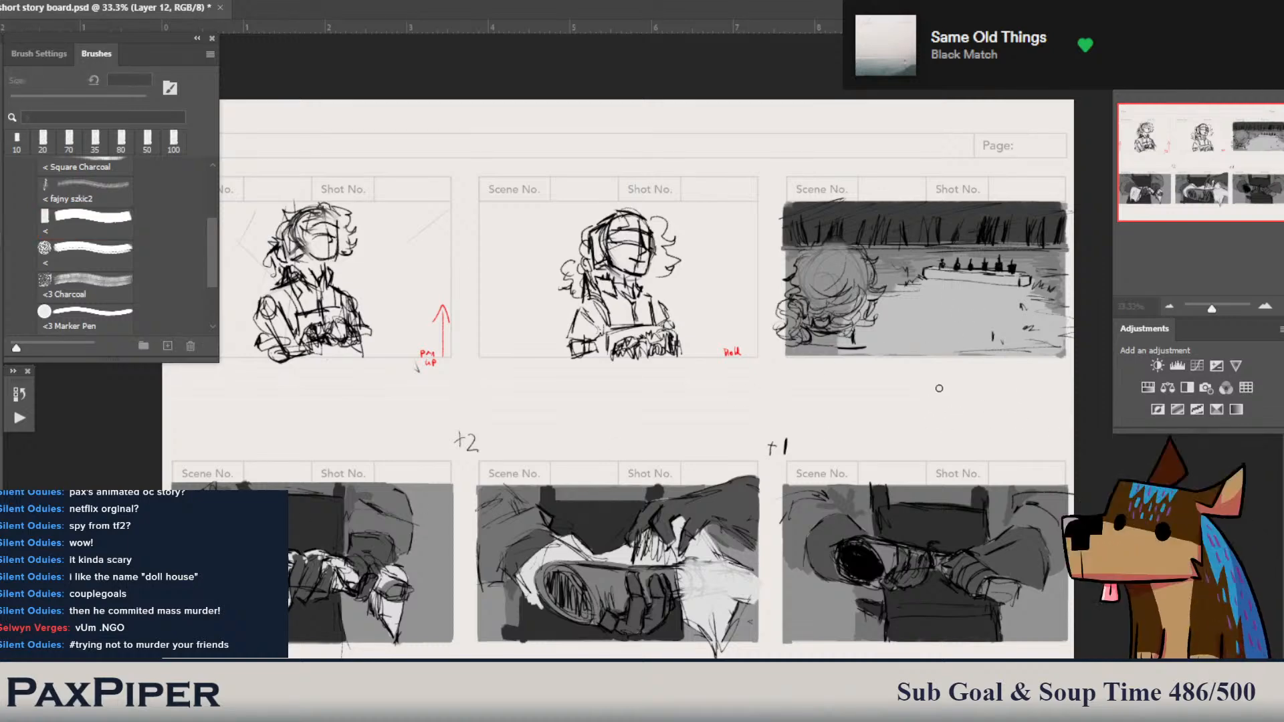
- Brighten the open ground in front of the long table with a lighter grey, starting at 35 px and filling in at 45 px
left_click(1266, 338)
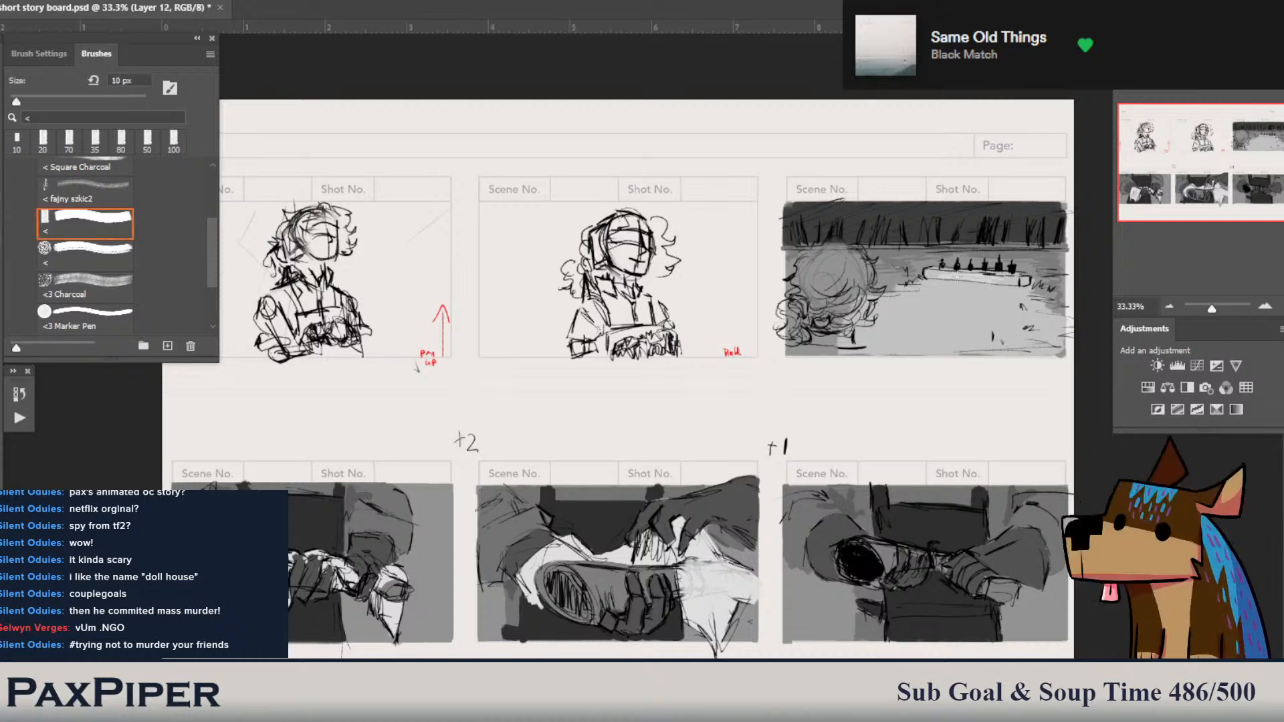
key("bracketright")
key("bracketright")
key("bracketright")
key("bracketright")
key("bracketright")
mouse_move(989, 296)
left_mouse_down()
mouse_move(923, 312)
mouse_move(994, 320)
mouse_move(903, 331)
mouse_move(941, 339)
mouse_move(916, 332)
left_mouse_up()
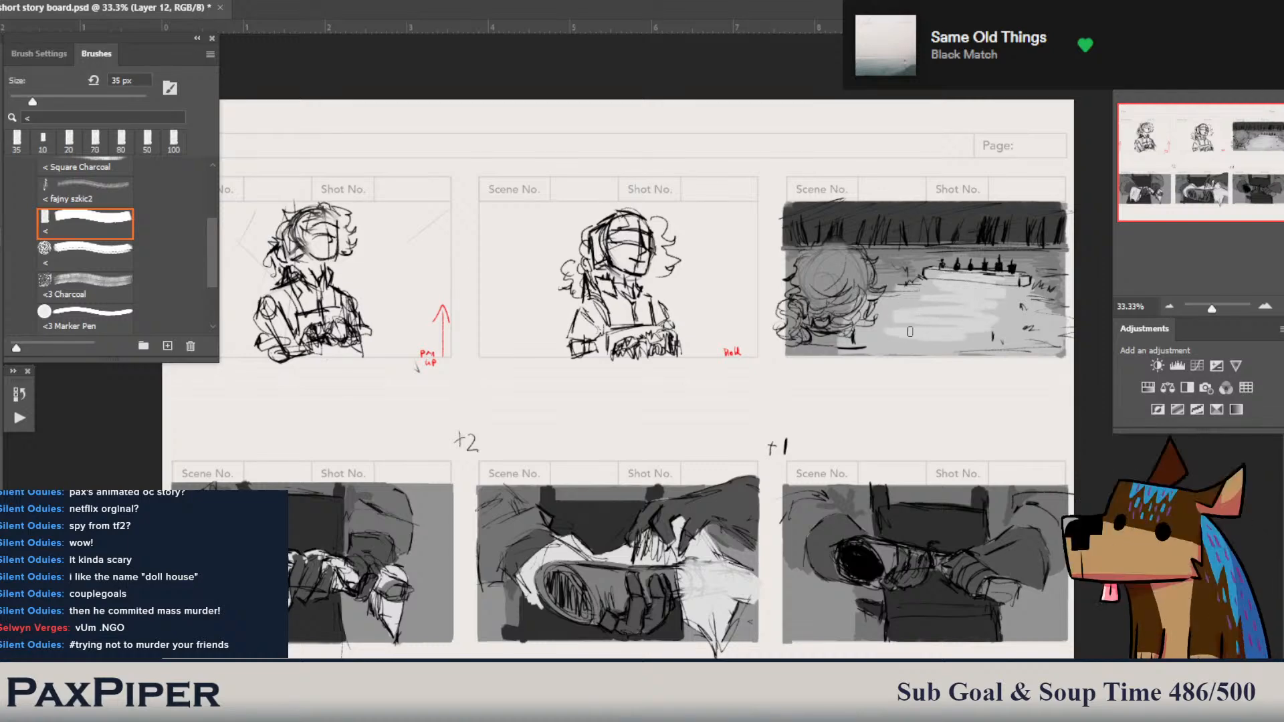
key("bracketright")
key("bracketright")
mouse_move(952, 293)
left_mouse_down()
mouse_move(923, 292)
mouse_move(960, 309)
mouse_move(887, 324)
mouse_move(931, 338)
mouse_move(855, 345)
mouse_move(1023, 346)
mouse_move(919, 340)
mouse_move(1010, 331)
mouse_move(934, 326)
mouse_move(1015, 319)
mouse_move(963, 307)
mouse_move(1005, 289)
mouse_move(904, 305)
mouse_move(824, 346)
mouse_move(1030, 342)
left_mouse_up()
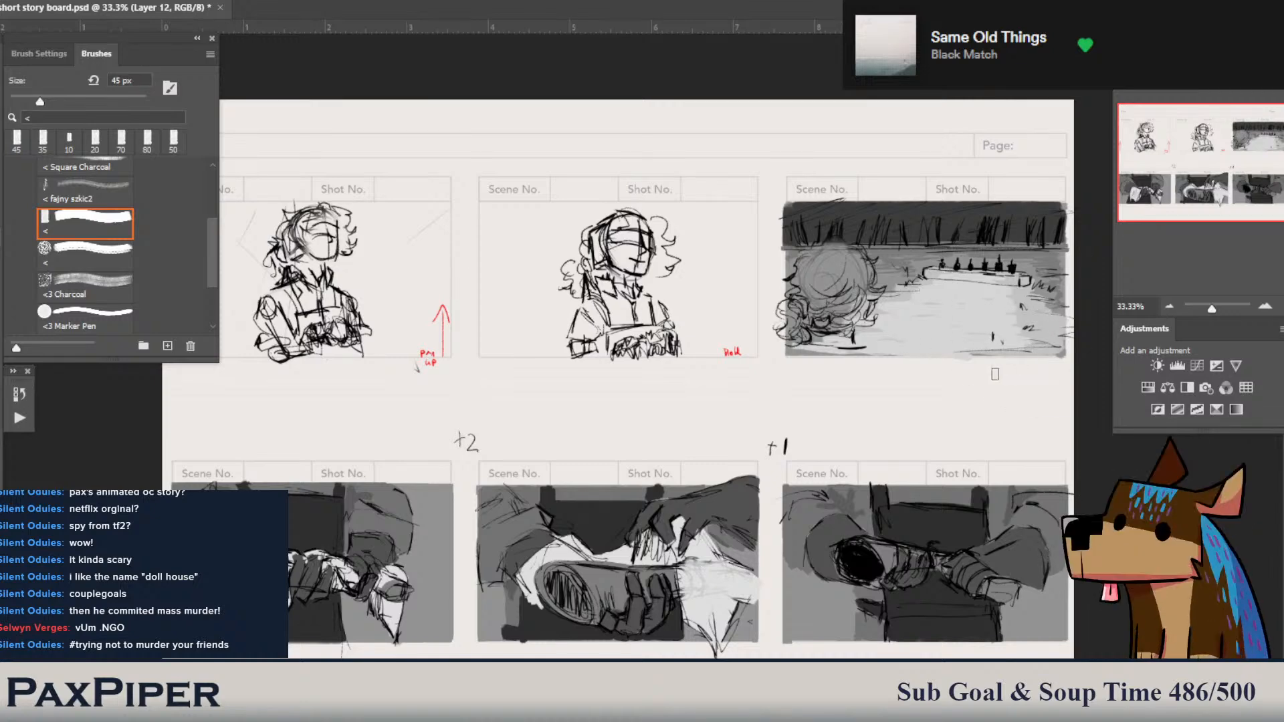
- Add thin light streaks around the long table and the far edge of the ground, reducing the brush to 20 px and 9 px
key("bracketleft")
key("bracketleft")
key("bracketleft")
key("bracketleft")
left_click_drag(1046, 309, 1060, 308)
key("bracketleft")
key("bracketleft")
mouse_move(986, 257)
left_mouse_down()
mouse_move(1030, 258)
mouse_move(1059, 289)
left_mouse_up()
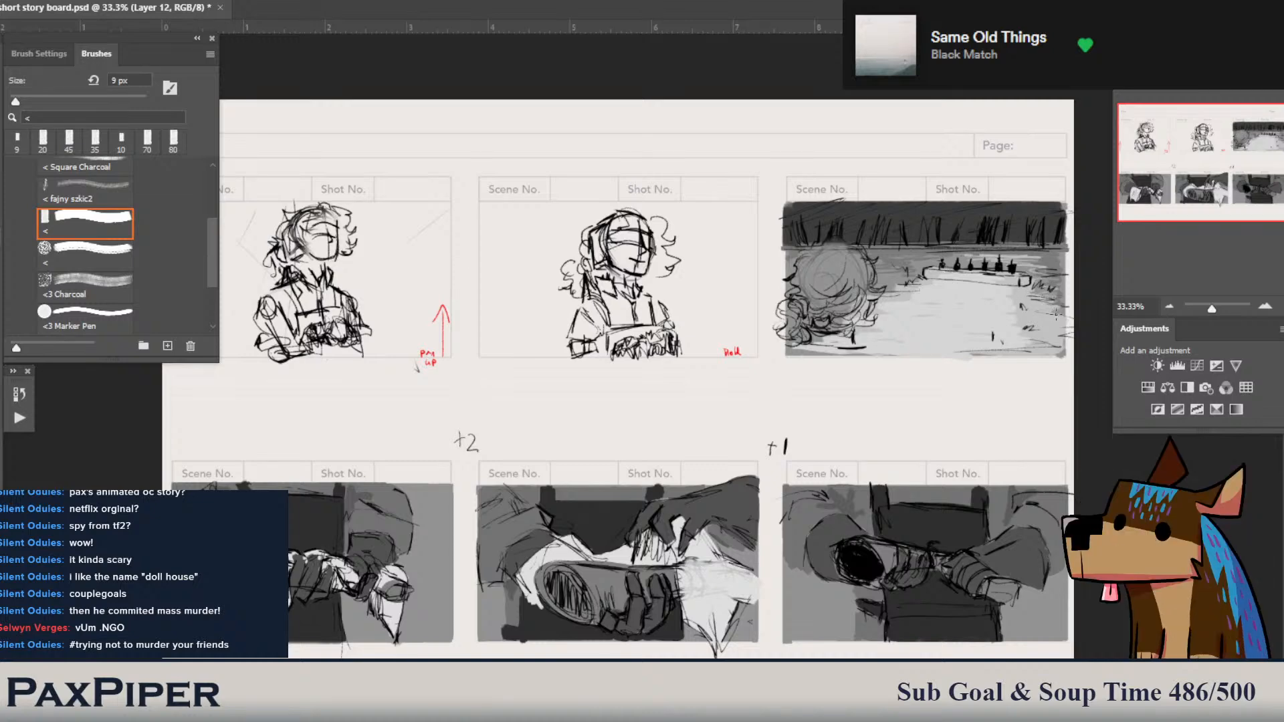
left_click_drag(934, 260, 901, 265)
left_click_drag(912, 265, 874, 273)
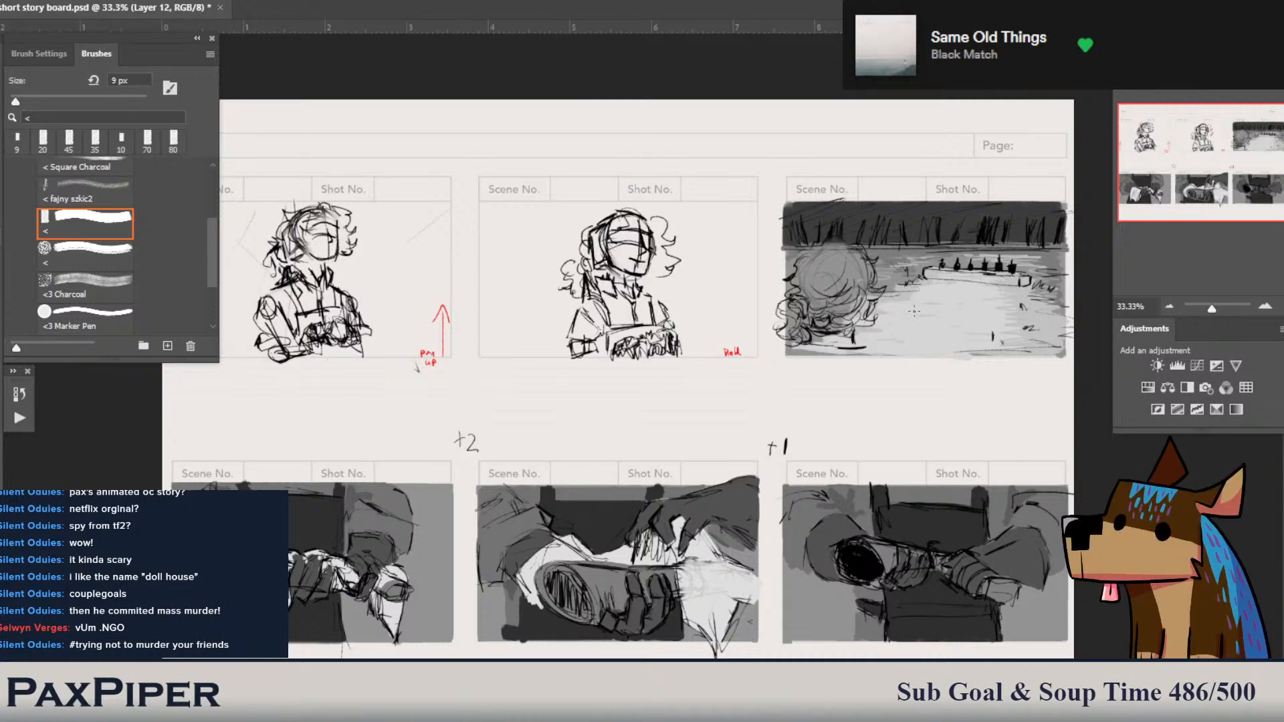
- Add light ground strokes between the table and the curly-haired figure with a 20 px brush, and save the file
key("bracketright")
key("bracketright")
key("bracketright")
mouse_move(935, 289)
left_mouse_down()
mouse_move(902, 294)
mouse_move(914, 303)
mouse_move(857, 324)
left_mouse_up()
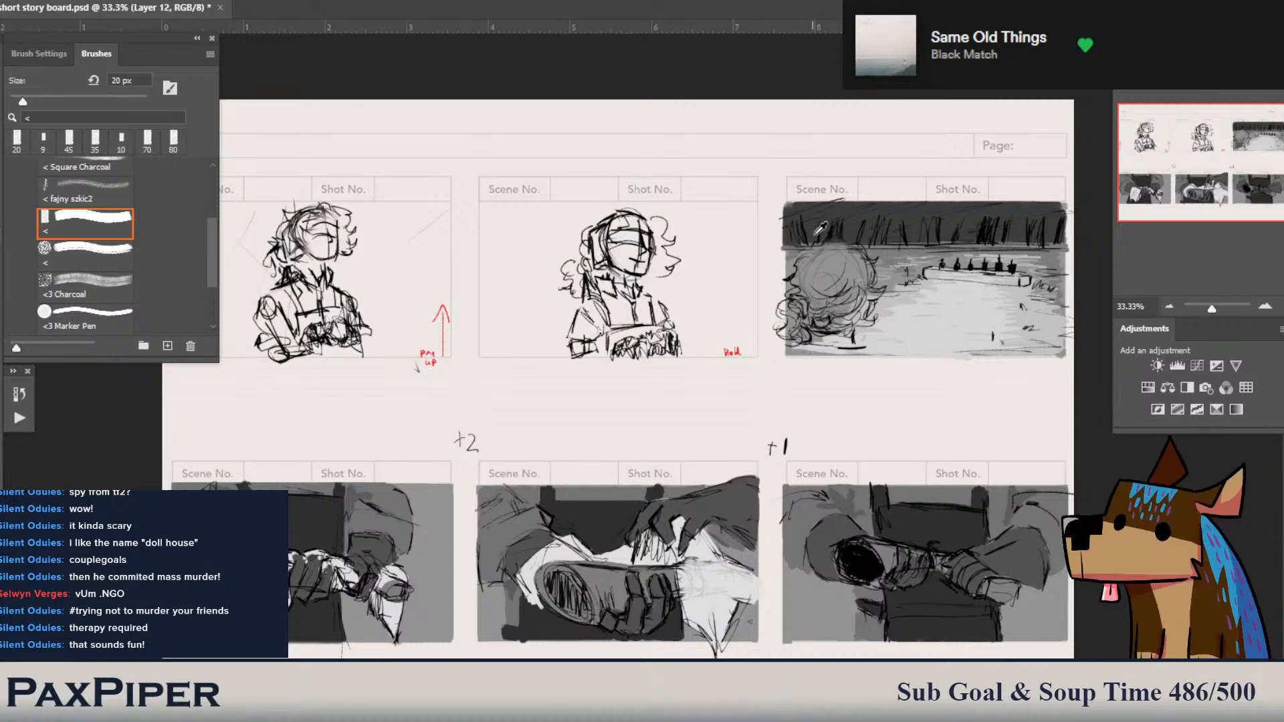
key("ctrl+s")
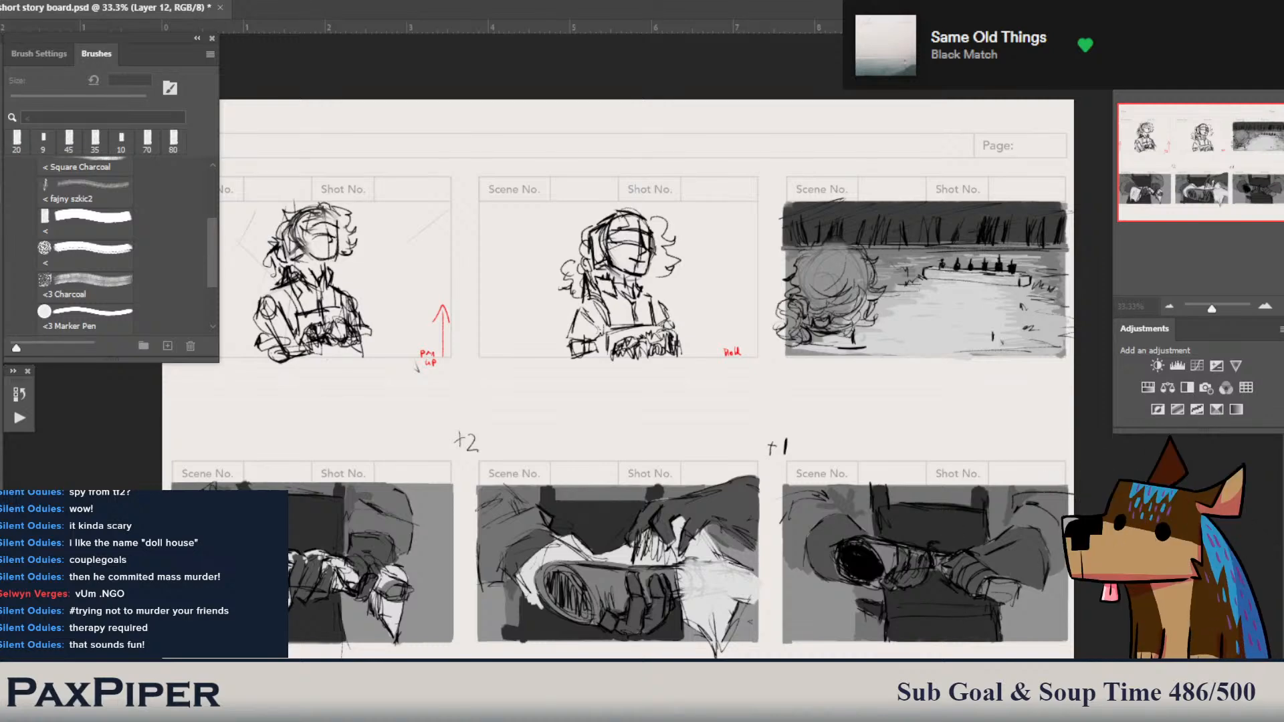
- Pick a near-black grey and block in the curly-haired figure's head, starting at 20 px and enlarging the brush to fill it
left_click(1282, 365)
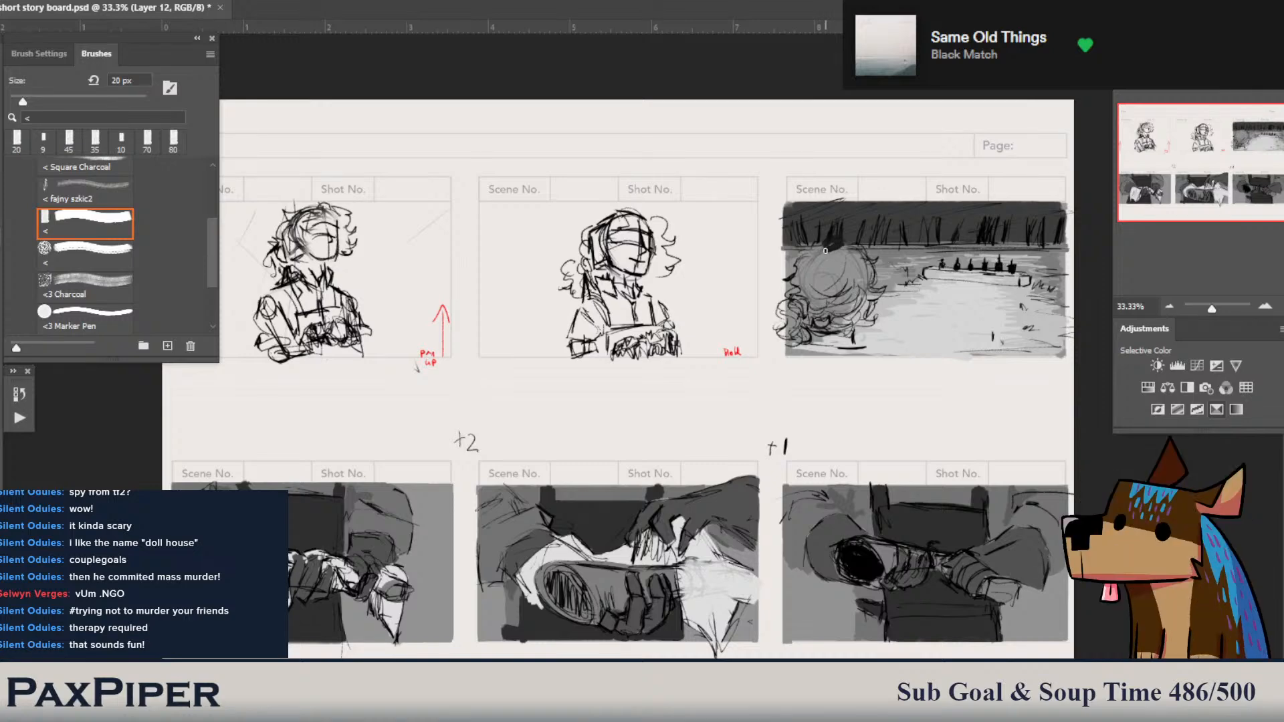
mouse_move(825, 251)
left_mouse_down()
mouse_move(807, 261)
mouse_move(822, 268)
left_mouse_up()
key("bracketright")
key("bracketright")
key("bracketright")
key("bracketright")
key("bracketright")
mouse_move(815, 262)
left_mouse_down()
mouse_move(806, 295)
mouse_move(842, 281)
mouse_move(818, 299)
mouse_move(865, 265)
mouse_move(867, 298)
mouse_move(861, 284)
mouse_move(849, 308)
mouse_move(861, 295)
mouse_move(869, 337)
left_mouse_up()
key("bracketleft")
key("bracketleft")
key("bracketleft")
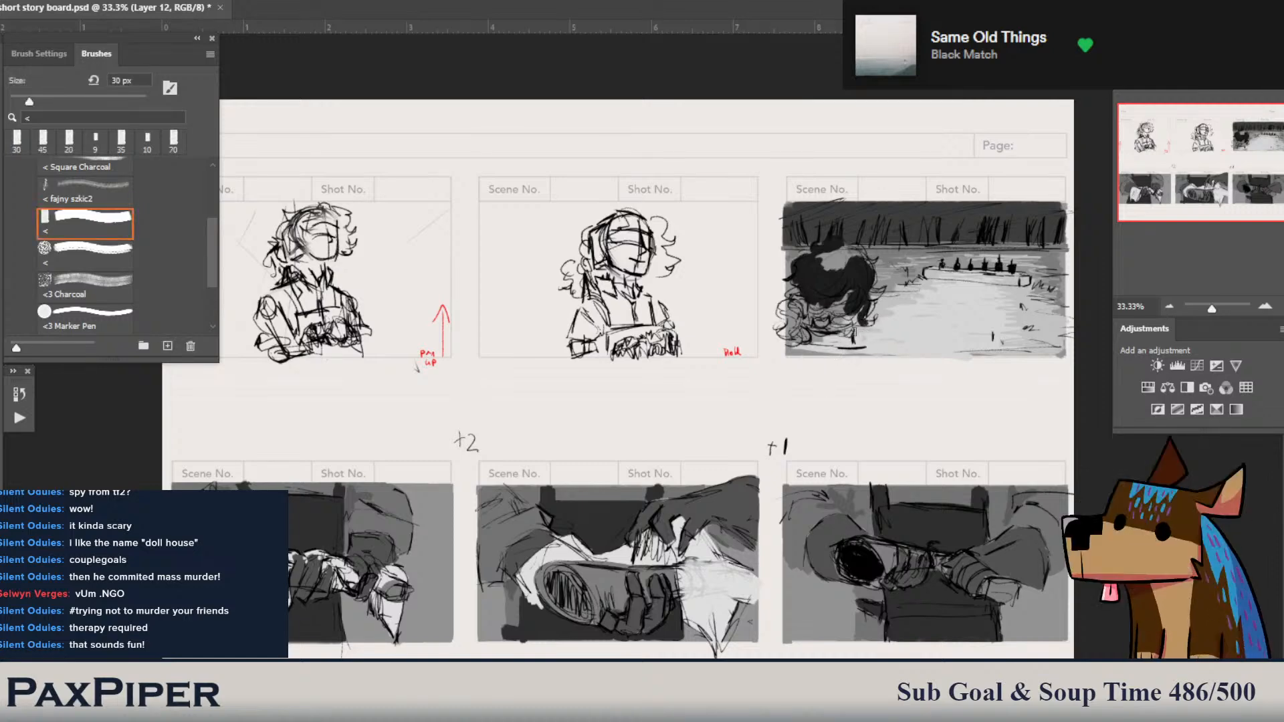
- Fill the remaining gaps in the figure's dark hair at 35 px and shape its curly outline at 25 px
key("bracketleft")
key("bracketleft")
key("bracketleft")
mouse_move(875, 319)
left_mouse_down()
mouse_move(849, 325)
mouse_move(851, 341)
mouse_move(815, 328)
mouse_move(812, 300)
mouse_move(828, 327)
mouse_move(819, 322)
mouse_move(867, 301)
mouse_move(854, 320)
mouse_move(815, 312)
left_mouse_up()
key("bracketright")
key("ctrl+z")
key("bracketright")
key("bracketright")
key("bracketright")
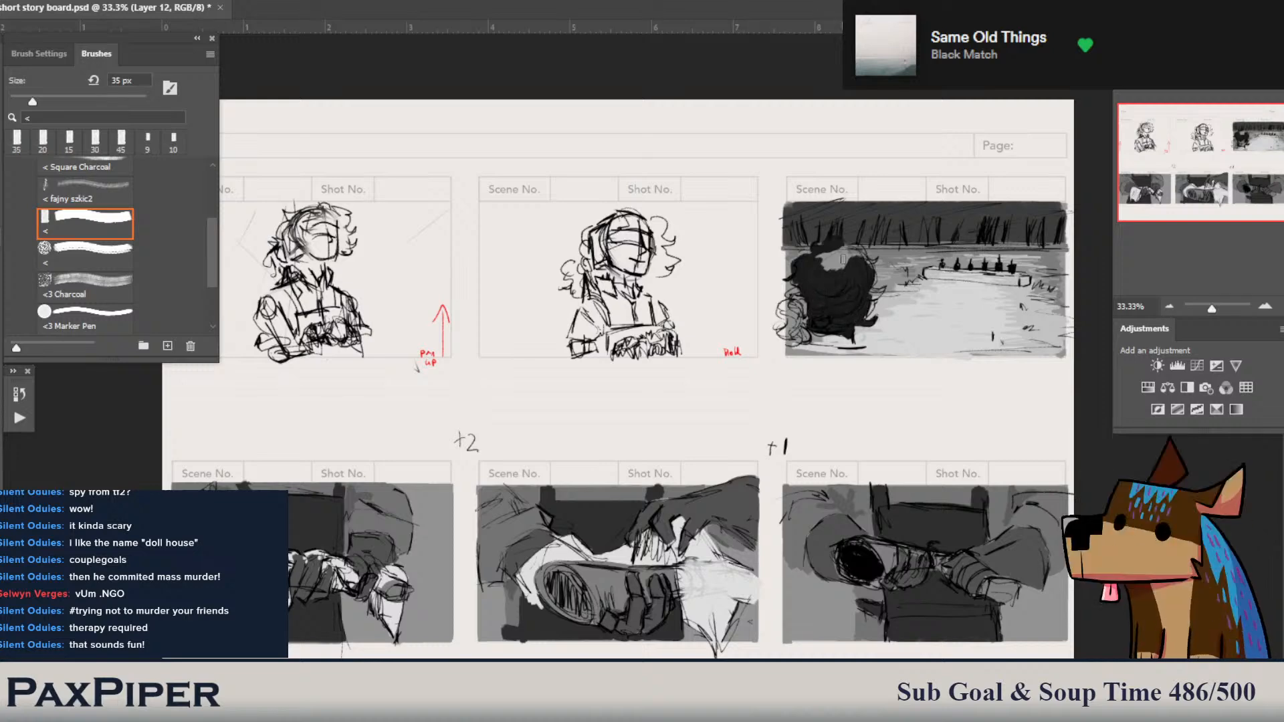
left_click_drag(838, 261, 851, 255)
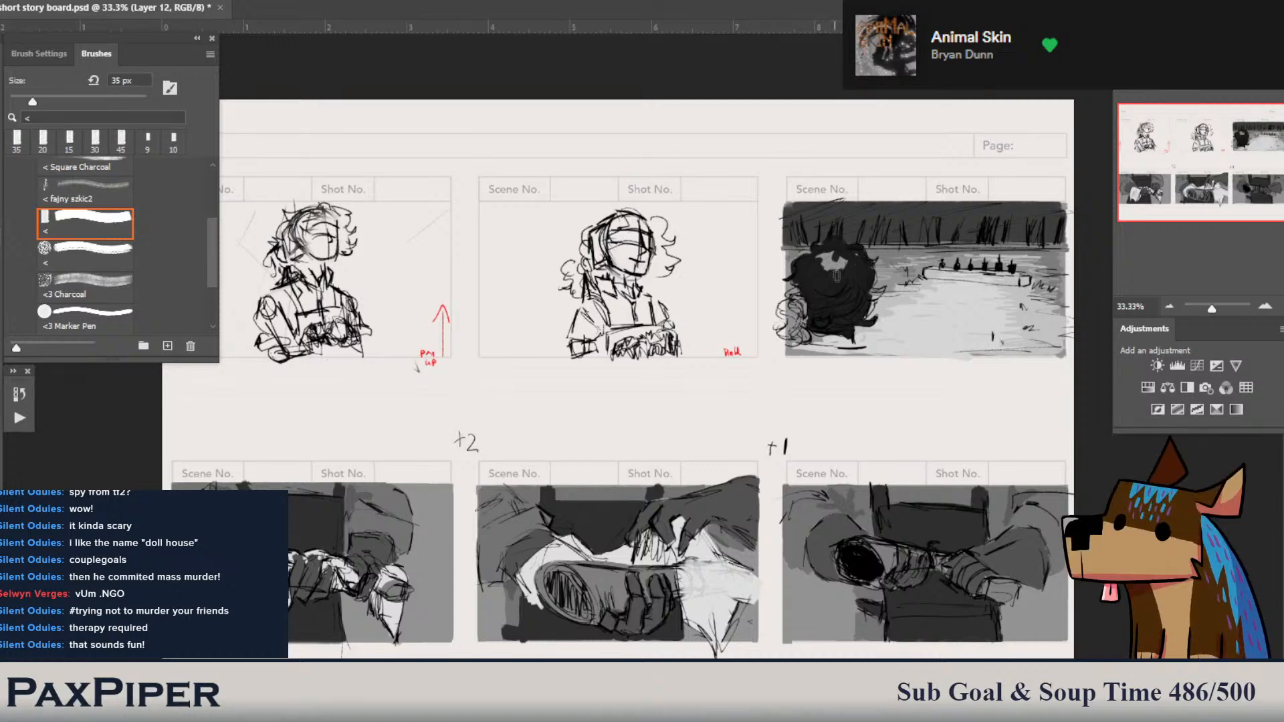
mouse_move(837, 276)
left_mouse_down()
mouse_move(857, 260)
mouse_move(816, 262)
mouse_move(799, 291)
left_mouse_up()
key("bracketleft")
left_click_drag(881, 291, 874, 285)
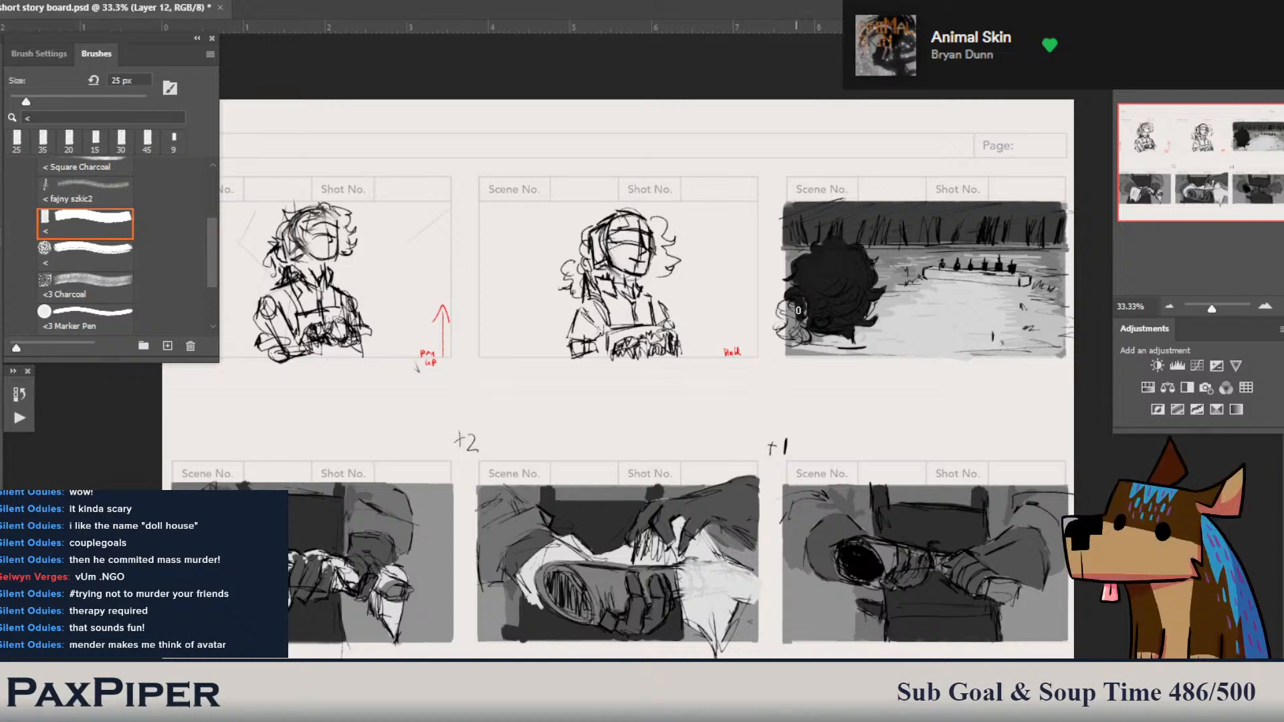
- Paint the lower bunch of curls near-black with the 25 px brush and fill the figure's neck and shoulders at 30 px
mouse_move(798, 311)
left_mouse_down()
mouse_move(786, 305)
mouse_move(777, 331)
mouse_move(799, 336)
mouse_move(791, 342)
mouse_move(807, 337)
mouse_move(804, 312)
mouse_move(789, 310)
left_mouse_up()
key("bracketleft")
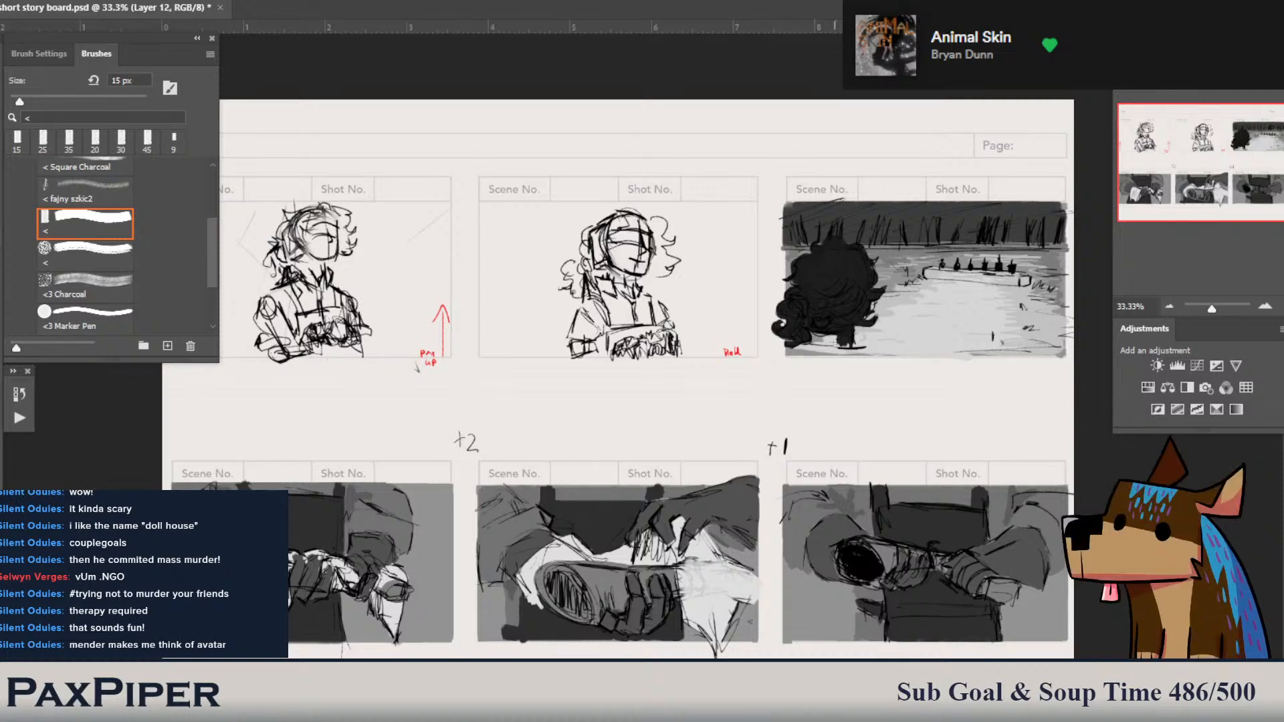
key("bracketright")
key("bracketright")
mouse_move(829, 342)
left_mouse_down()
mouse_move(863, 352)
mouse_move(794, 350)
left_mouse_up()
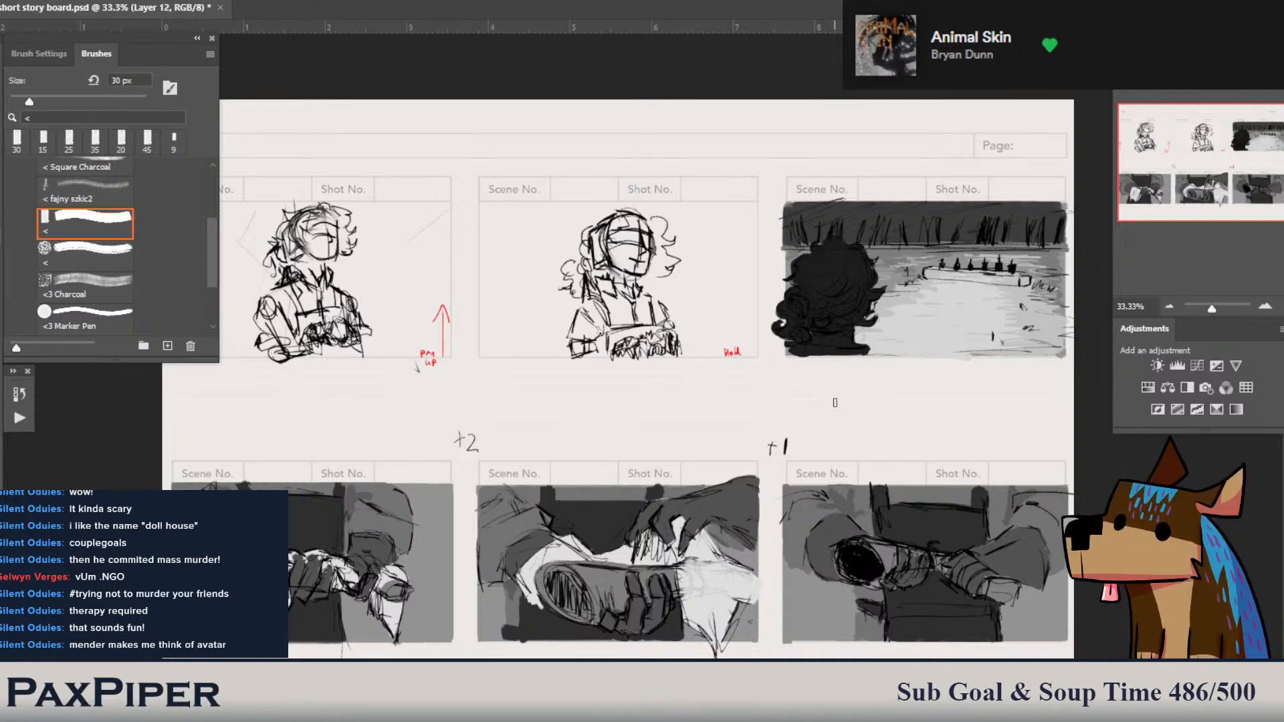
- Paint small stray curls along the outer edge of the figure's hair with a 10 px brush
key("bracketleft")
key("bracketleft")
left_click_drag(875, 259, 871, 264)
key("bracketright")
key("bracketright")
key("bracketright")
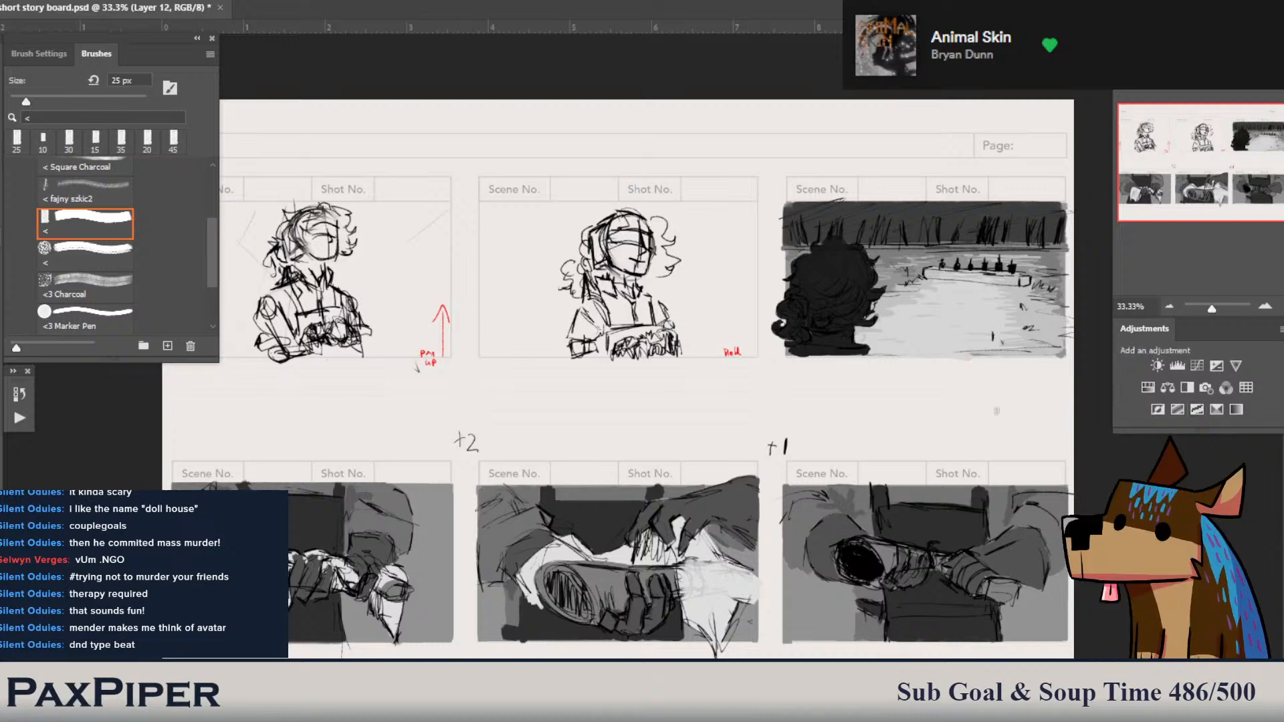
- Paint lighter grey curl strands over the figure's dark hair, enlarging the brush to 25 px
key("[")
key("[")
key("]")
key("]")
key("]")
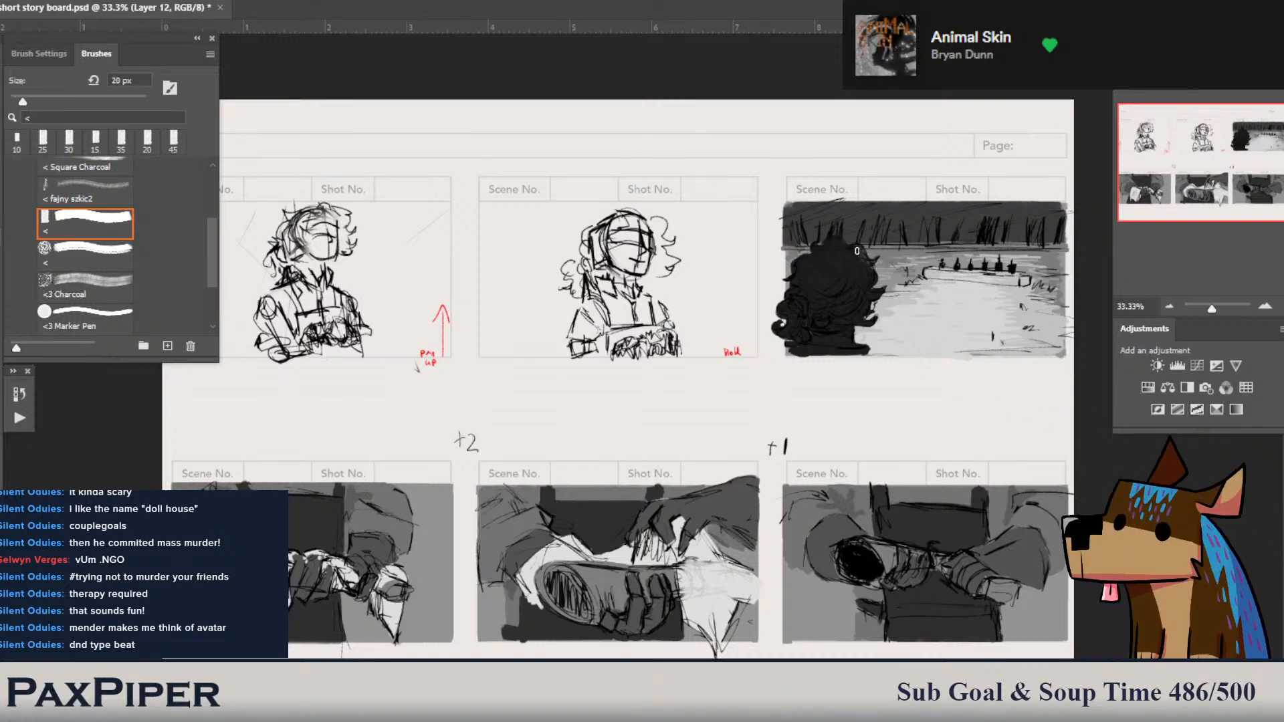
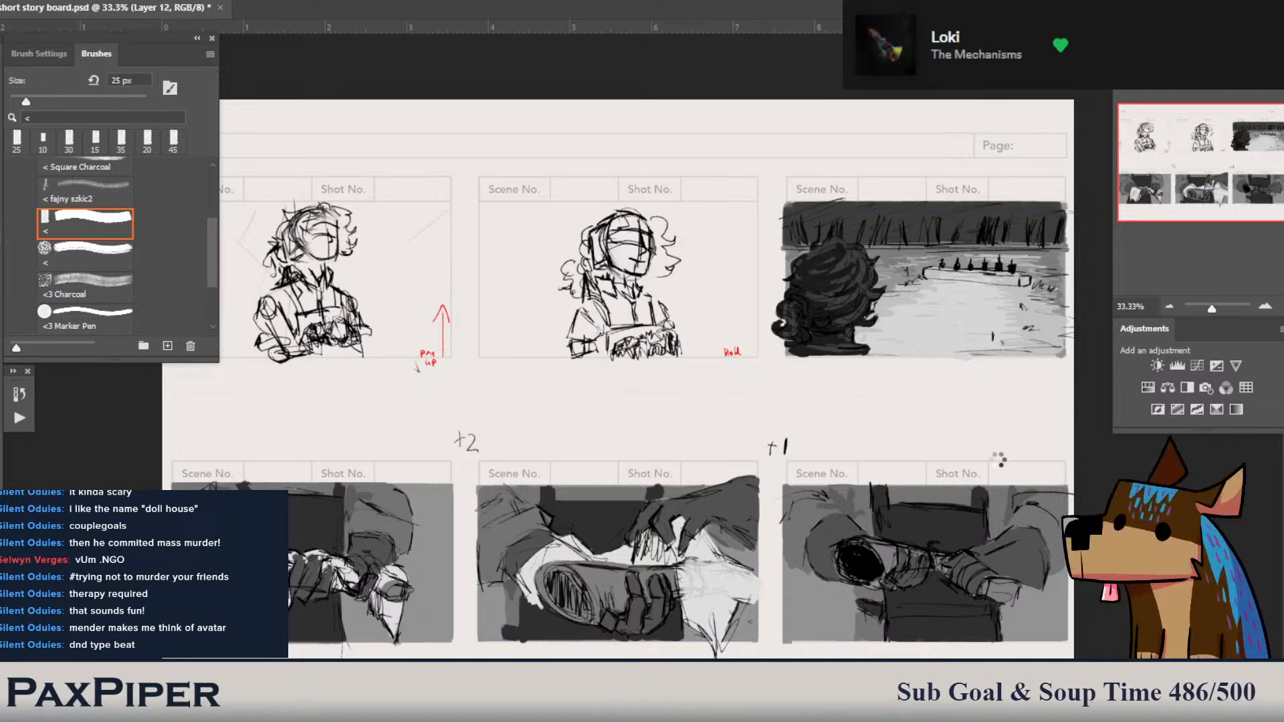
- Place the full-body character reference sheet over the storyboard for viewing, and delete it
key("ctrl+t")
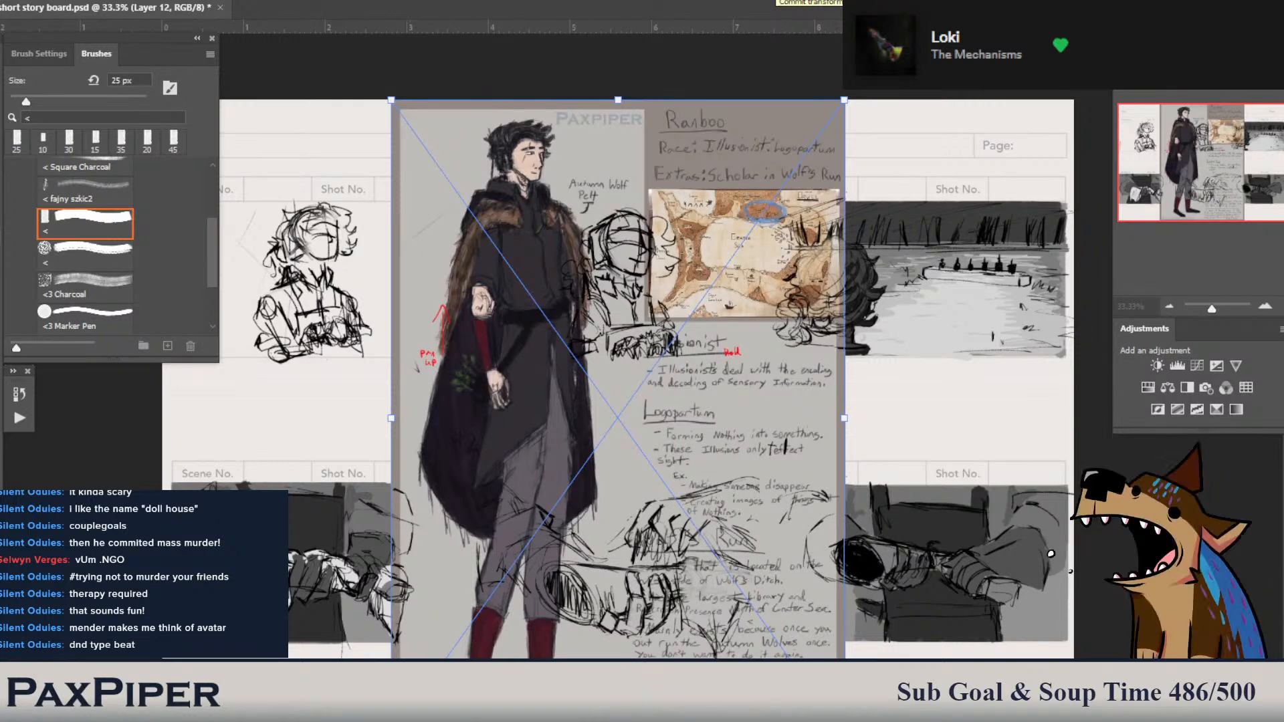
key("Return")
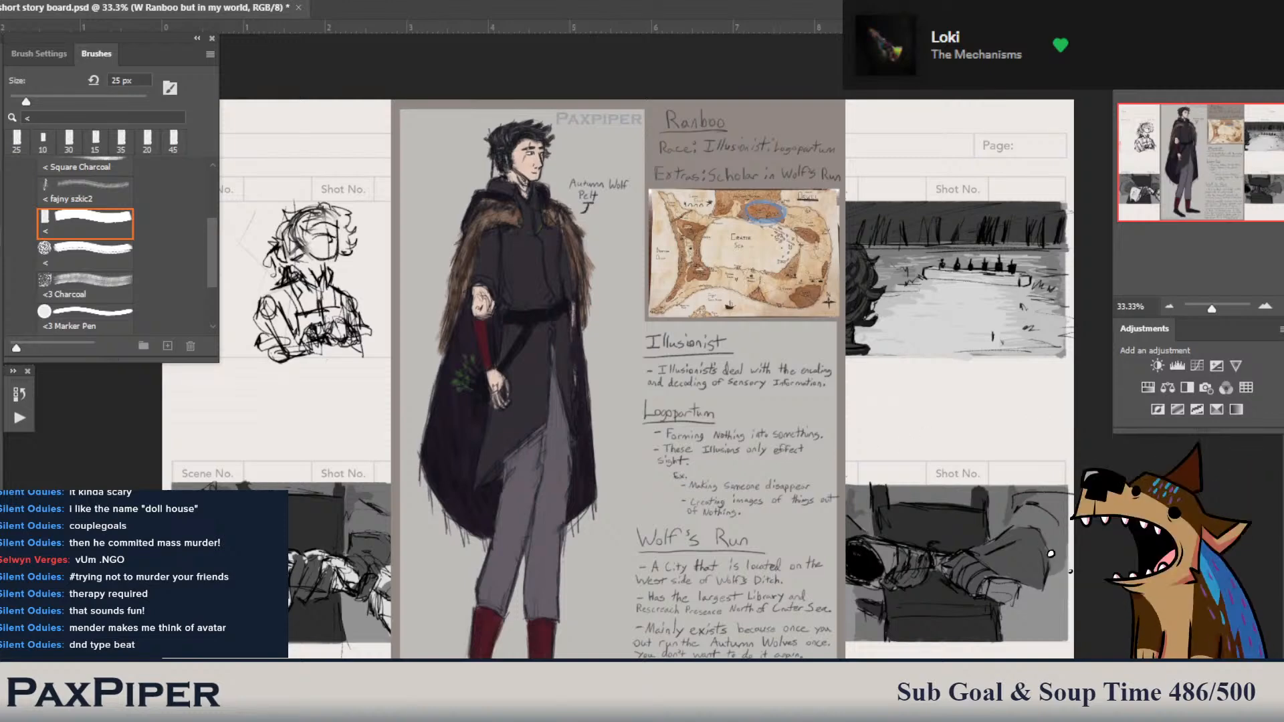
key("Delete")
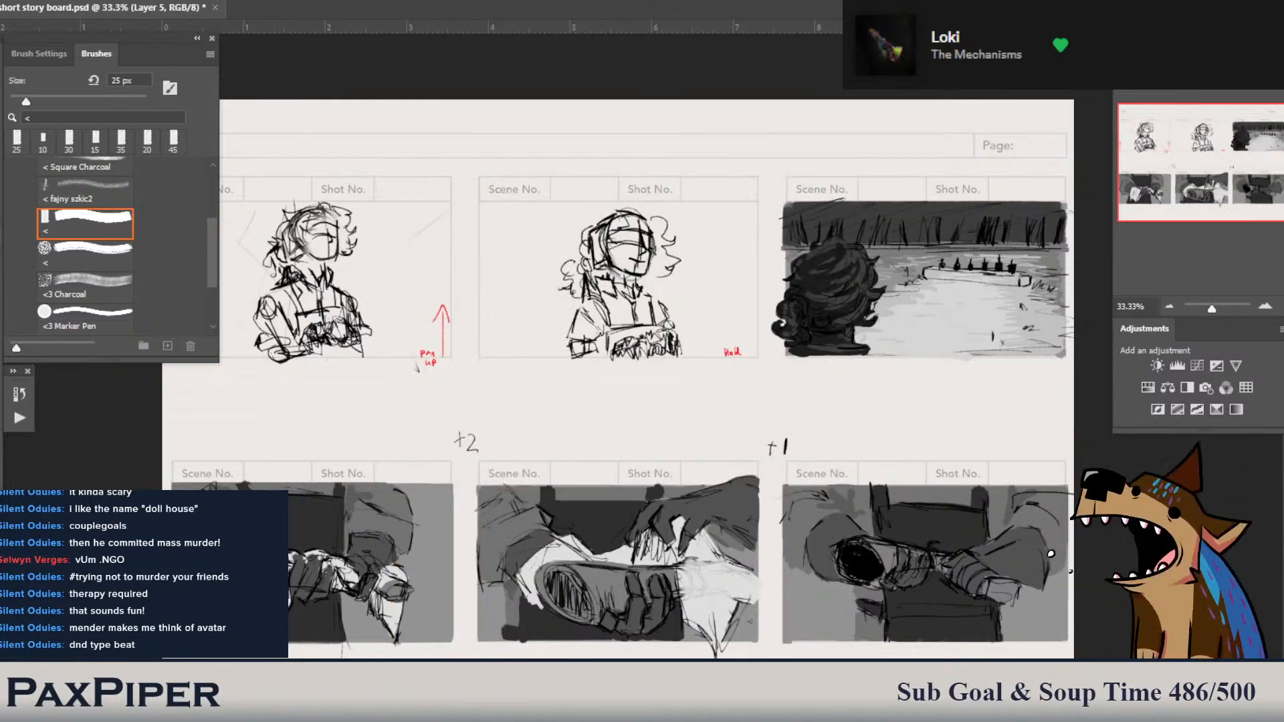
- Switch to Layer 12 and paint fine grey strands in the third frame figure's dark hair with a 9 px brush
left_click(1197, 569)
key("i")
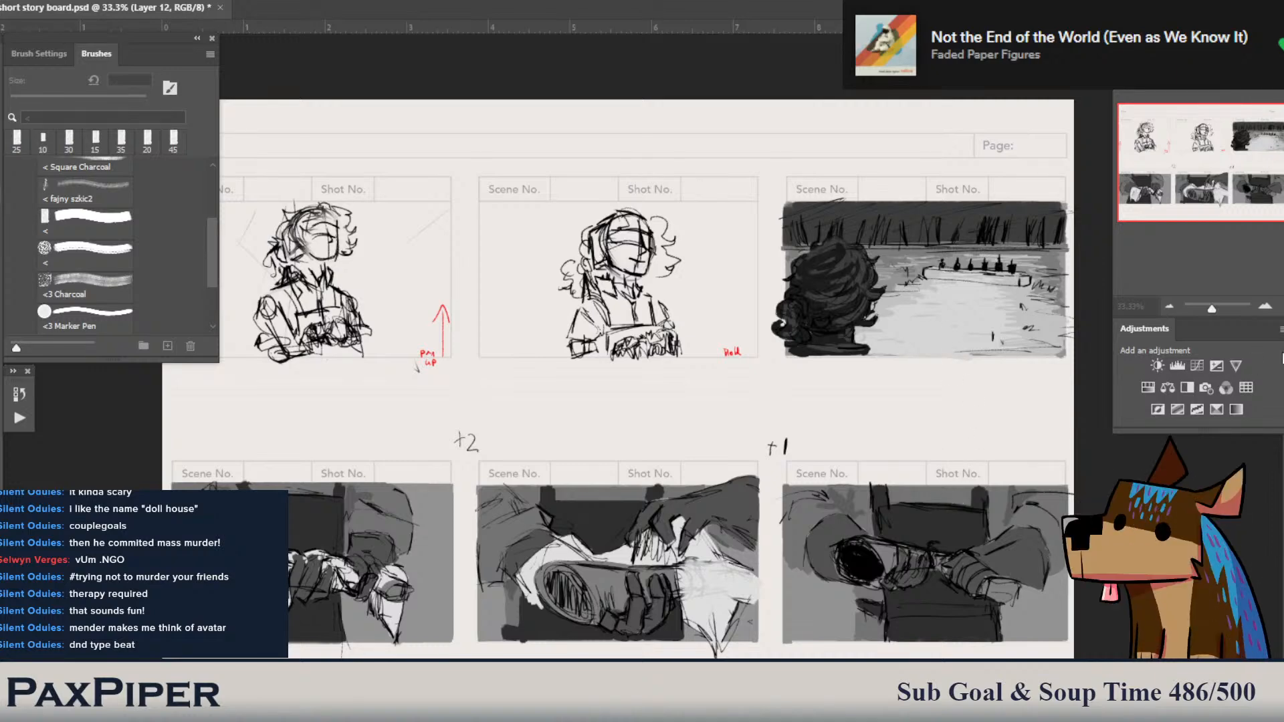
key("b")
key("bracketleft")
key("bracketleft")
key("bracketleft")
key("bracketleft")
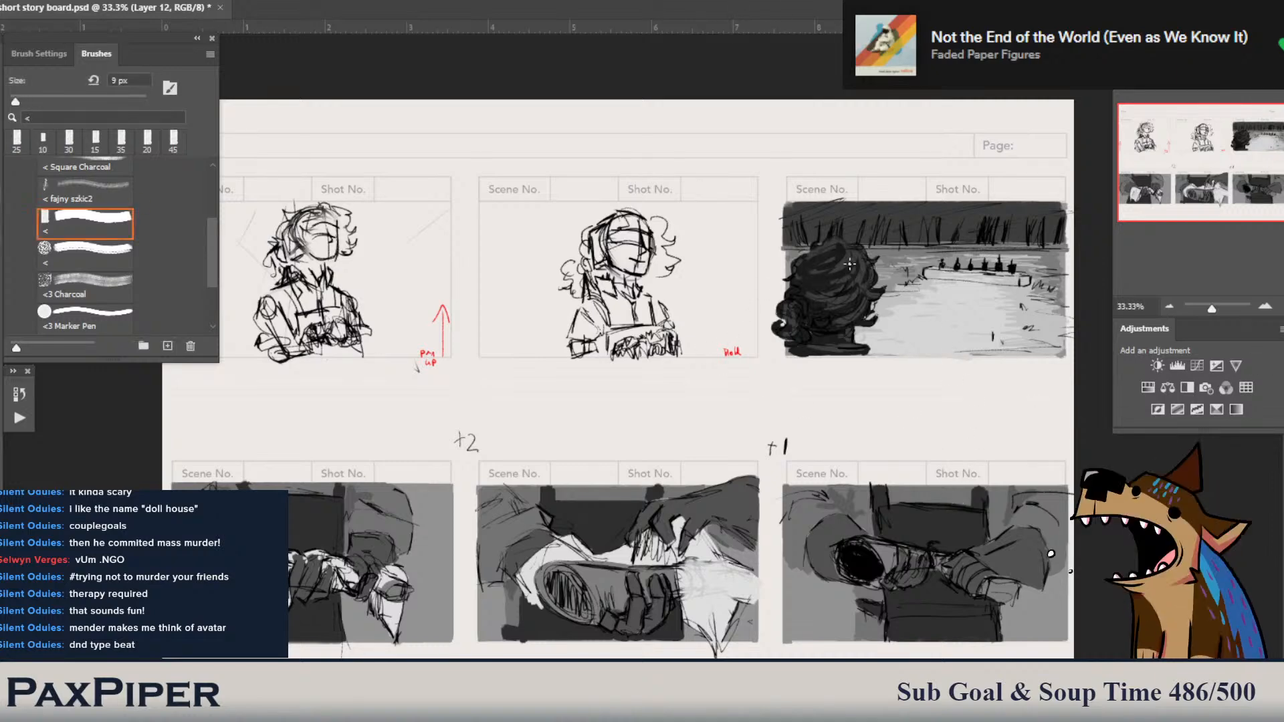
left_click(855, 261)
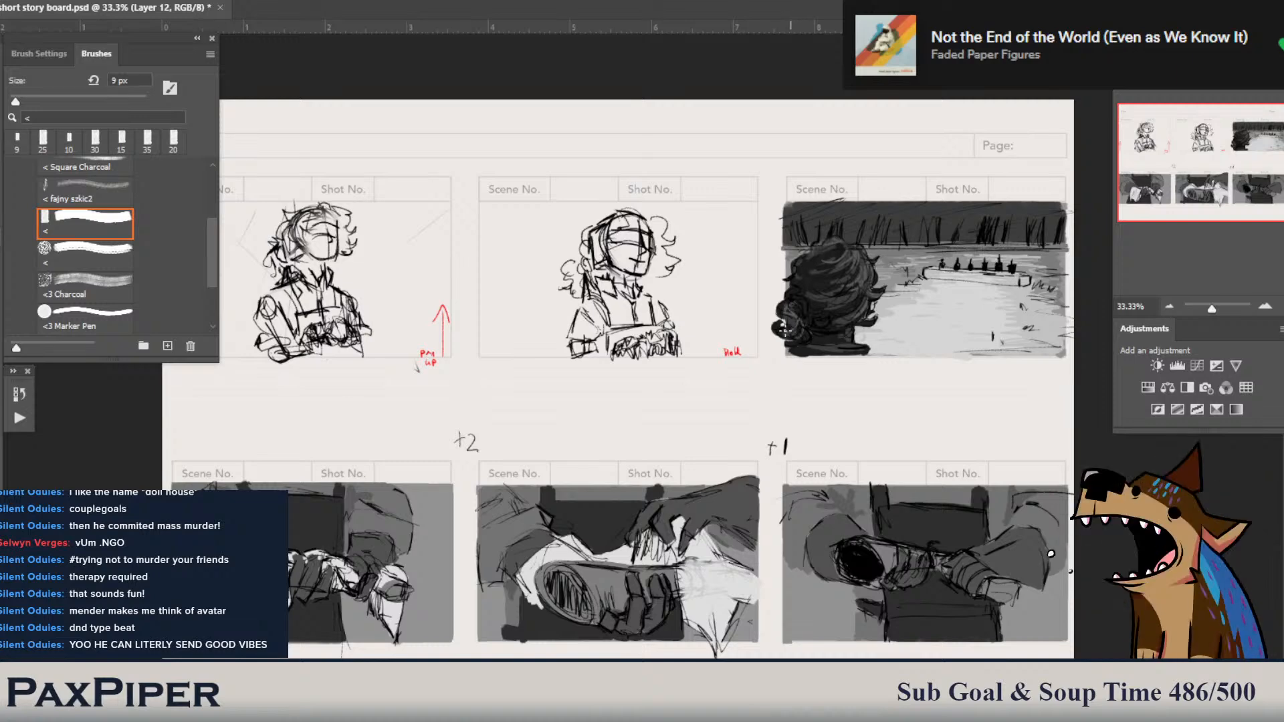
- Paint more lighter strands across the crown of the third frame figure's hair with a 10 px brush
key("bracketright")
key("bracketright")
key("bracketright")
key("bracketleft")
key("bracketleft")
key("bracketleft")
mouse_move(863, 257)
left_mouse_down()
mouse_move(873, 288)
mouse_move(851, 263)
left_mouse_up()
left_click_drag(843, 245, 815, 253)
left_click_drag(813, 253, 803, 262)
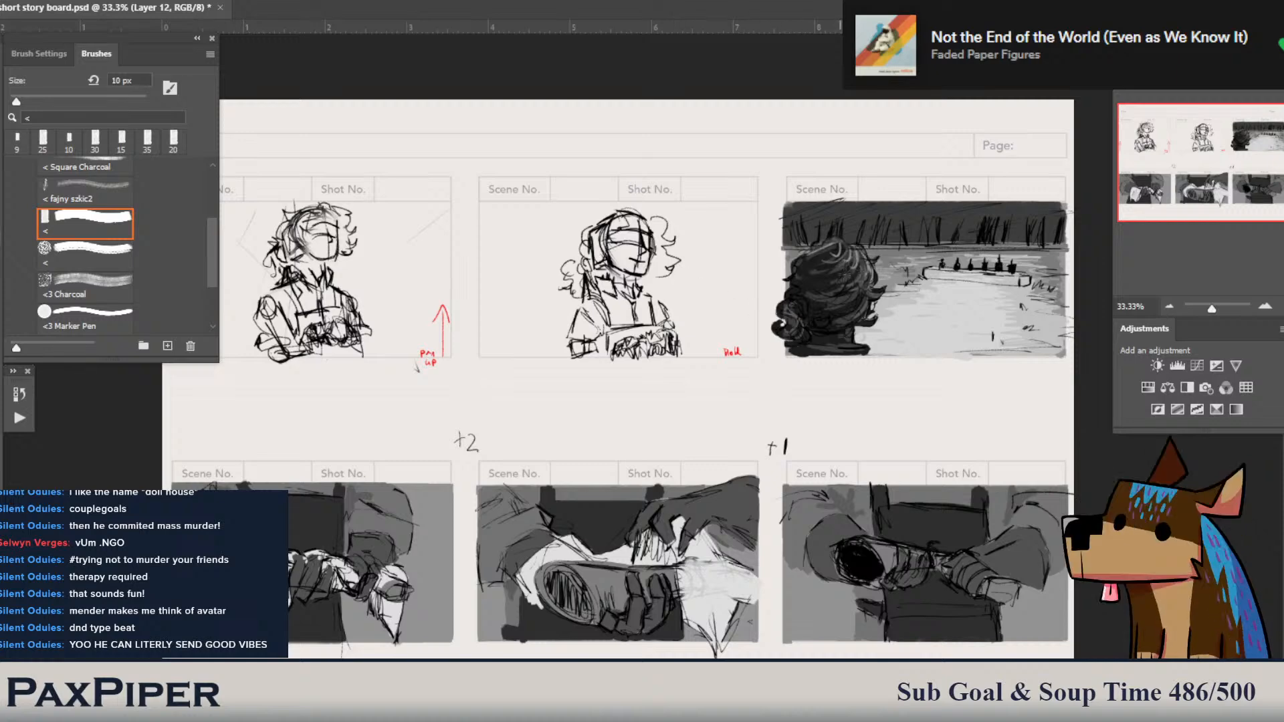
- Paint a mid-grey band along the inside edges of the second top-row frame with a 45 px brush
key("bracketright")
key("bracketright")
key("bracketright")
key("bracketright")
key("bracketright")
key("bracketright")
key("bracketright")
key("bracketright")
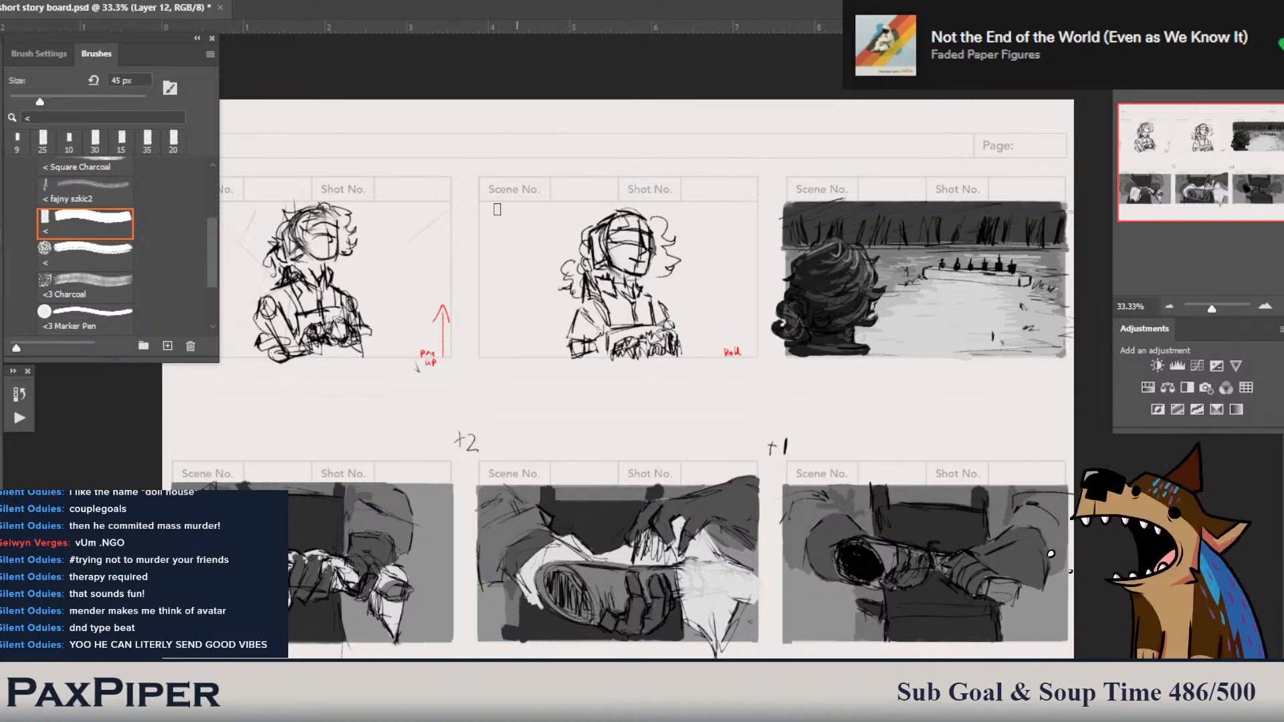
mouse_move(483, 206)
left_mouse_down()
mouse_move(766, 206)
mouse_move(465, 246)
mouse_move(543, 215)
mouse_move(756, 244)
mouse_move(753, 206)
mouse_move(722, 350)
mouse_move(759, 349)
mouse_move(486, 390)
mouse_move(495, 328)
mouse_move(592, 203)
left_mouse_up()
key("ctrl+z")
key("ctrl+z")
- Cover the rest of the second top-row frame, including its figure, in mid-grey with a 70 px brush
key("bracketright")
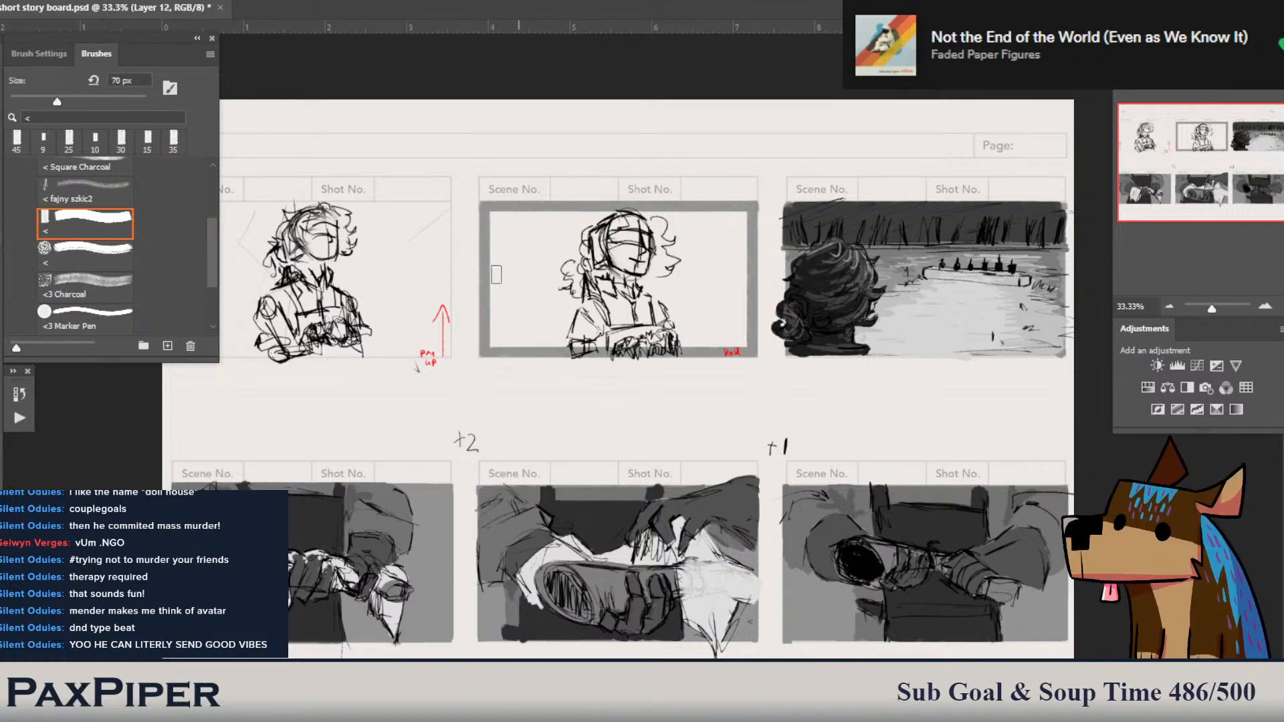
key("bracketright")
key("bracketright")
mouse_move(498, 220)
left_mouse_down()
mouse_move(586, 222)
mouse_move(699, 272)
mouse_move(743, 310)
mouse_move(745, 213)
left_mouse_up()
mouse_move(547, 225)
left_mouse_down()
mouse_move(492, 236)
mouse_move(494, 217)
mouse_move(496, 291)
left_mouse_up()
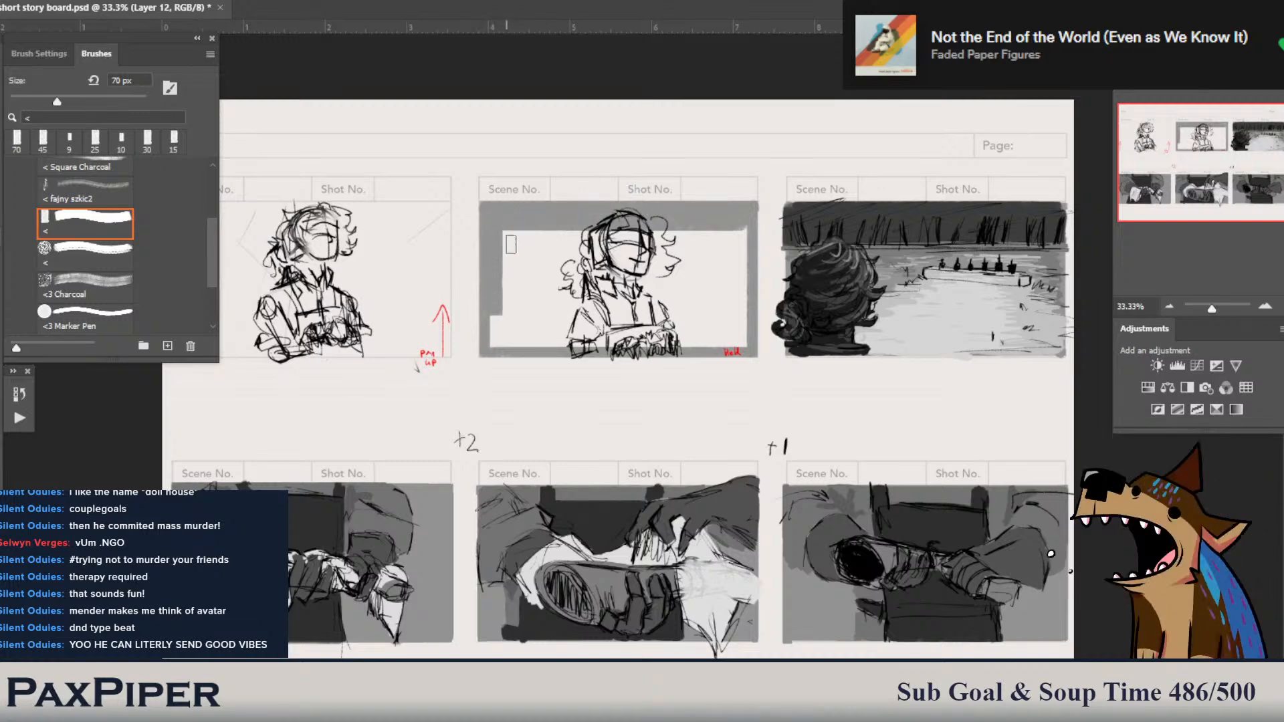
mouse_move(501, 242)
left_mouse_down()
mouse_move(497, 281)
mouse_move(512, 229)
mouse_move(496, 342)
mouse_move(717, 328)
left_mouse_up()
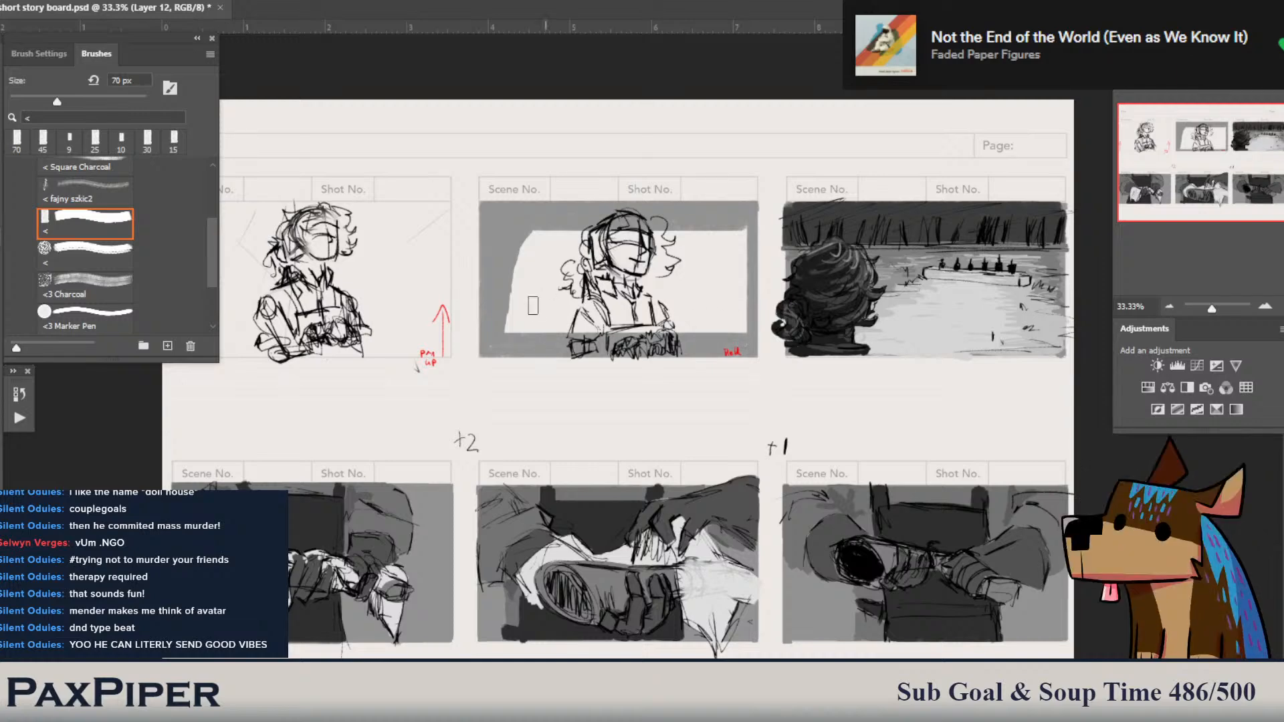
mouse_move(516, 321)
left_mouse_down()
mouse_move(503, 327)
mouse_move(688, 305)
mouse_move(746, 329)
mouse_move(585, 325)
mouse_move(505, 358)
left_mouse_up()
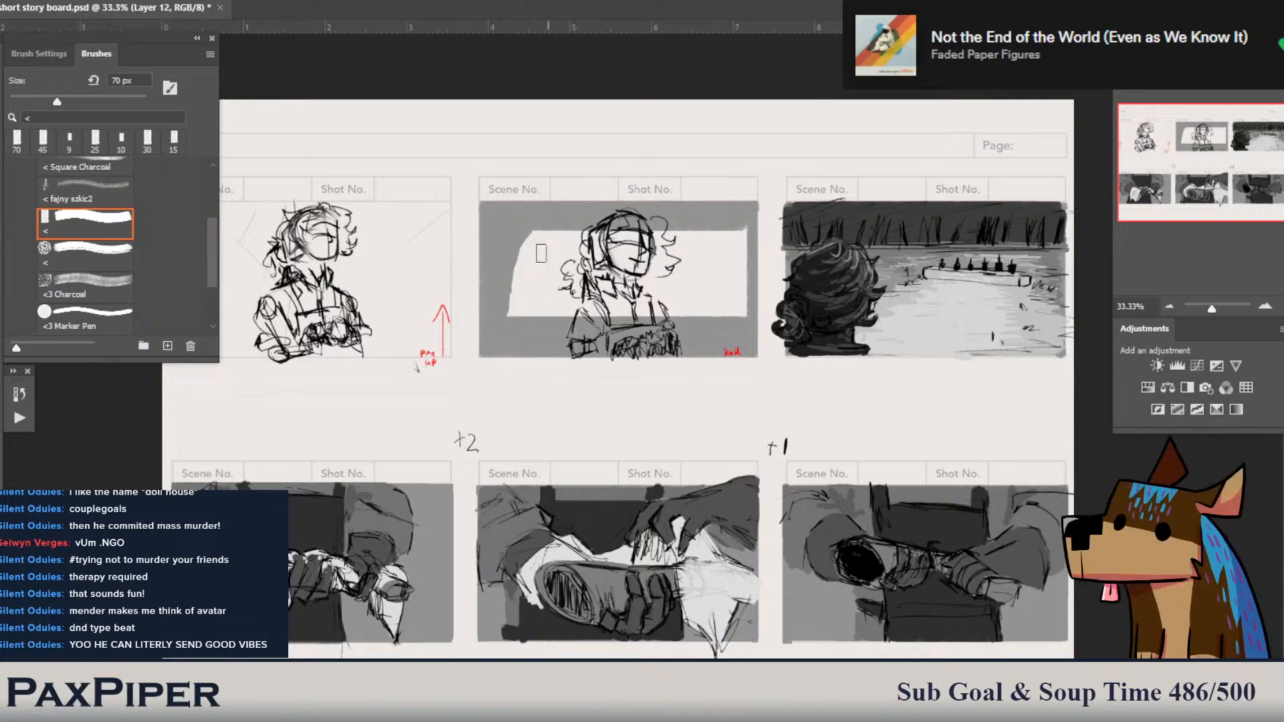
mouse_move(733, 233)
left_mouse_down()
mouse_move(748, 321)
mouse_move(748, 250)
mouse_move(723, 289)
left_mouse_up()
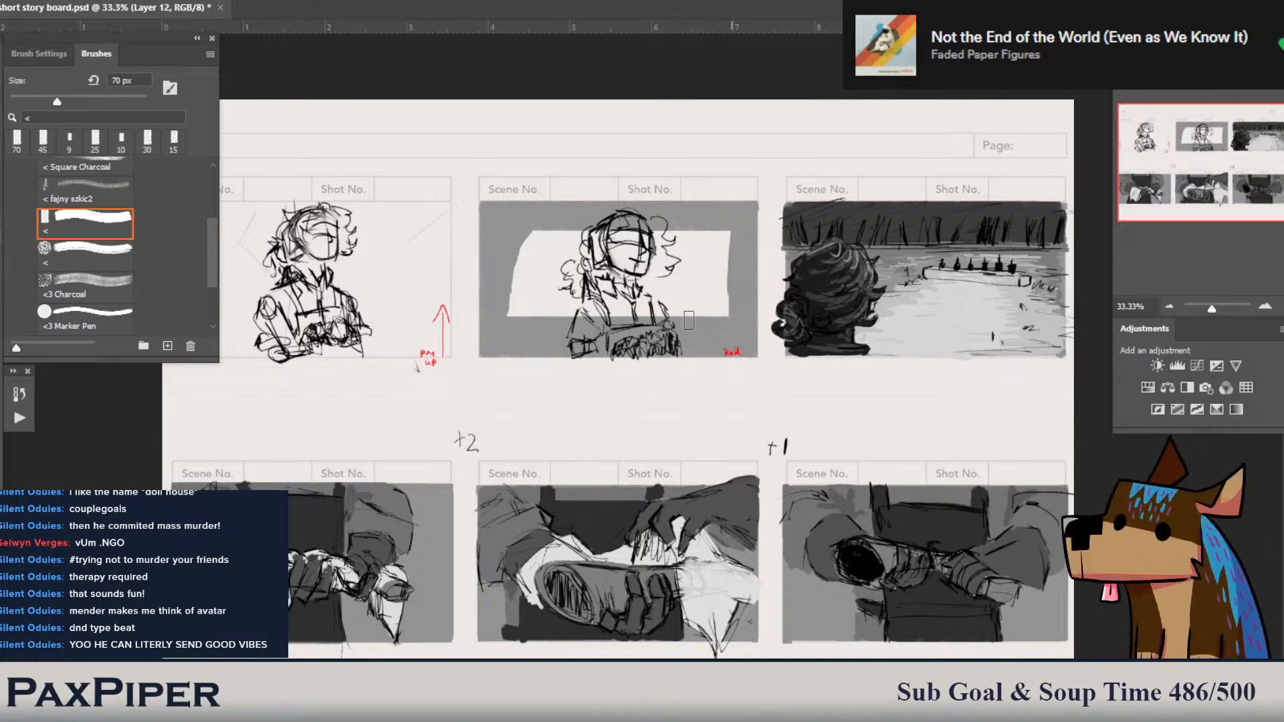
mouse_move(689, 321)
left_mouse_down()
mouse_move(734, 291)
mouse_move(667, 331)
mouse_move(720, 293)
mouse_move(720, 230)
mouse_move(731, 234)
mouse_move(534, 234)
mouse_move(515, 260)
mouse_move(518, 296)
mouse_move(554, 294)
mouse_move(524, 316)
mouse_move(556, 259)
mouse_move(528, 301)
mouse_move(525, 289)
mouse_move(534, 297)
mouse_move(621, 242)
mouse_move(531, 322)
mouse_move(703, 249)
mouse_move(668, 284)
left_mouse_up()
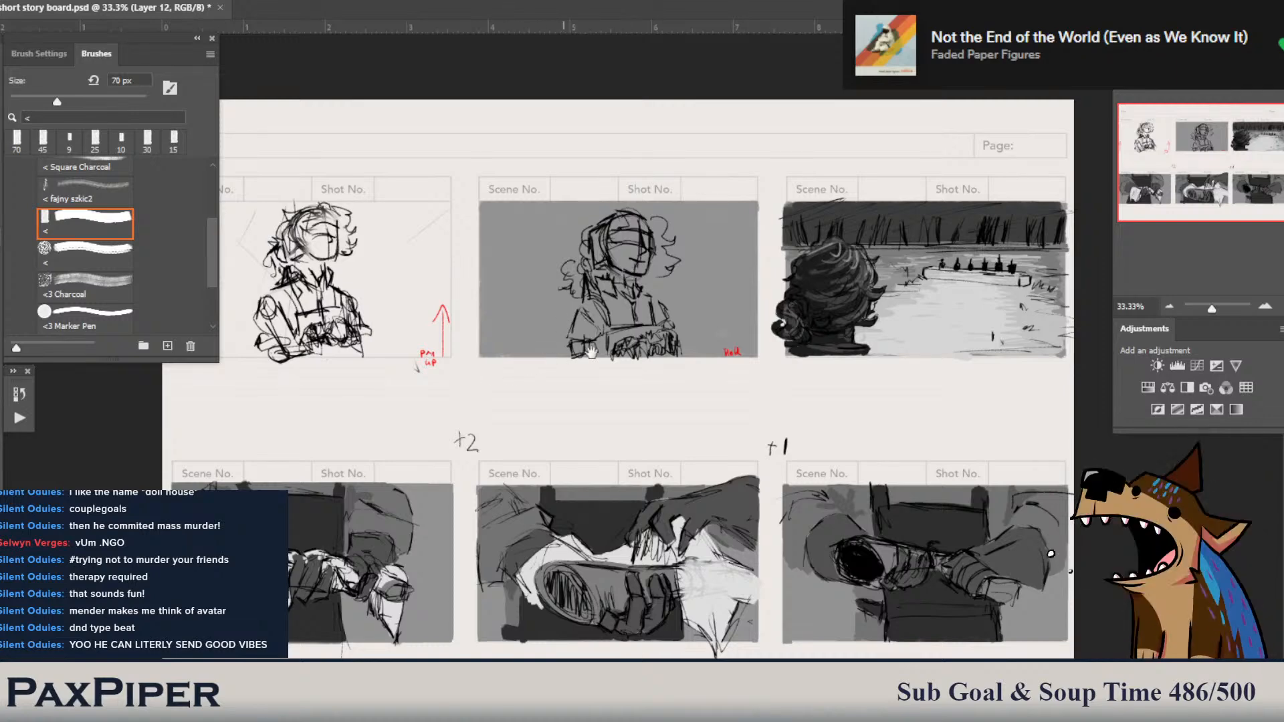
- Border the first top-row frame in mid-grey at 70 px and flood the remaining white area with the Paint Bucket
left_click_drag(591, 352, 749, 331)
left_click_drag(636, 211, 518, 190)
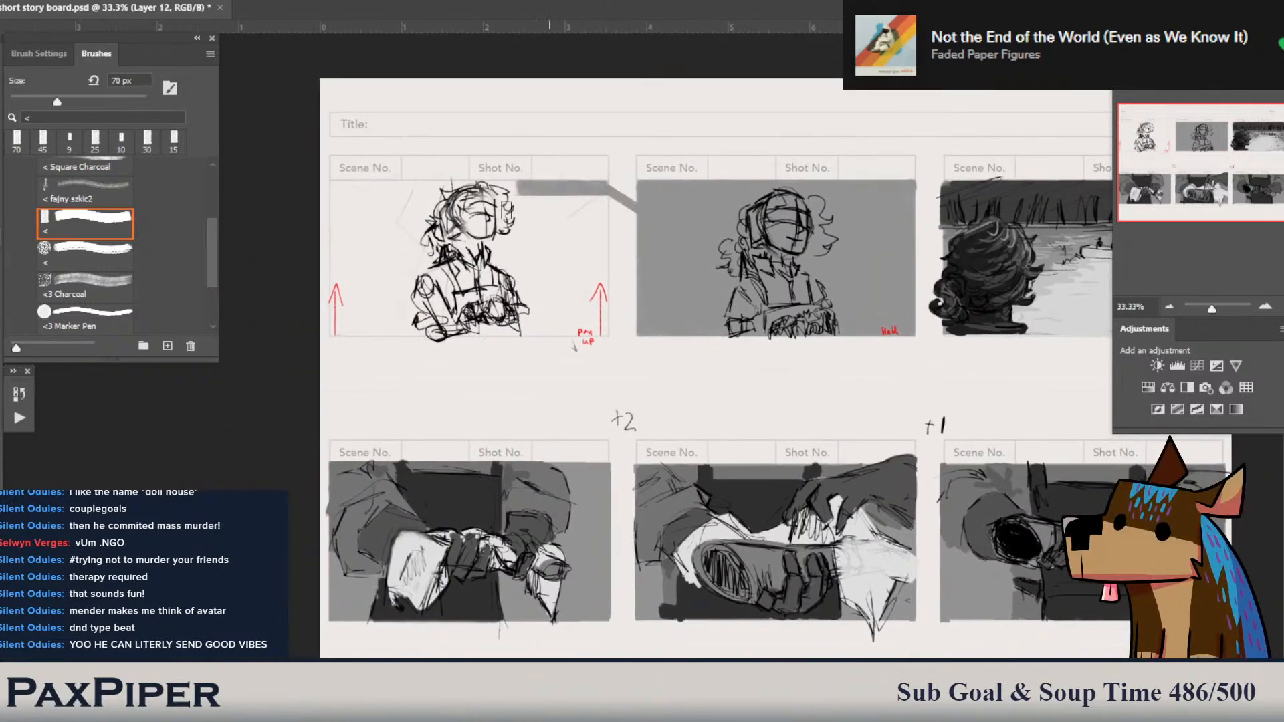
key("ctrl+z")
mouse_move(605, 190)
left_mouse_down()
mouse_move(521, 190)
mouse_move(421, 241)
mouse_move(341, 257)
left_mouse_up()
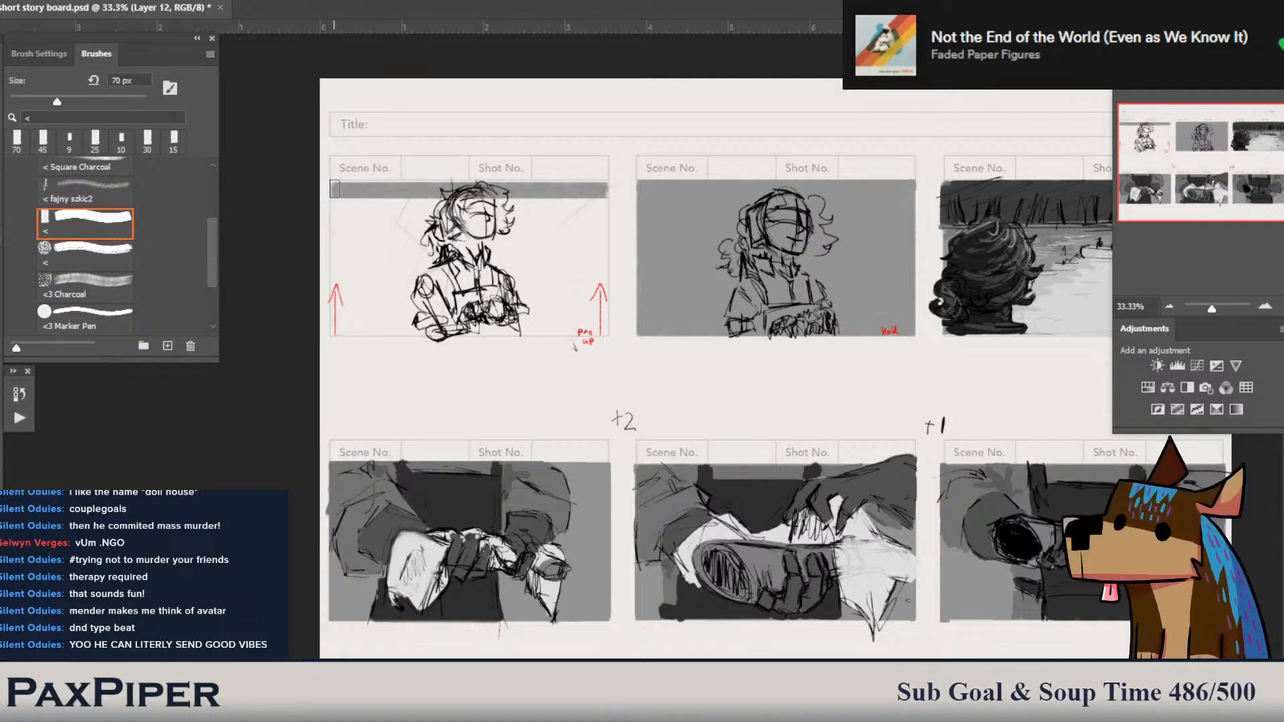
mouse_move(334, 189)
left_mouse_down()
mouse_move(604, 201)
mouse_move(607, 186)
mouse_move(591, 335)
mouse_move(604, 328)
mouse_move(335, 341)
mouse_move(390, 194)
left_mouse_up()
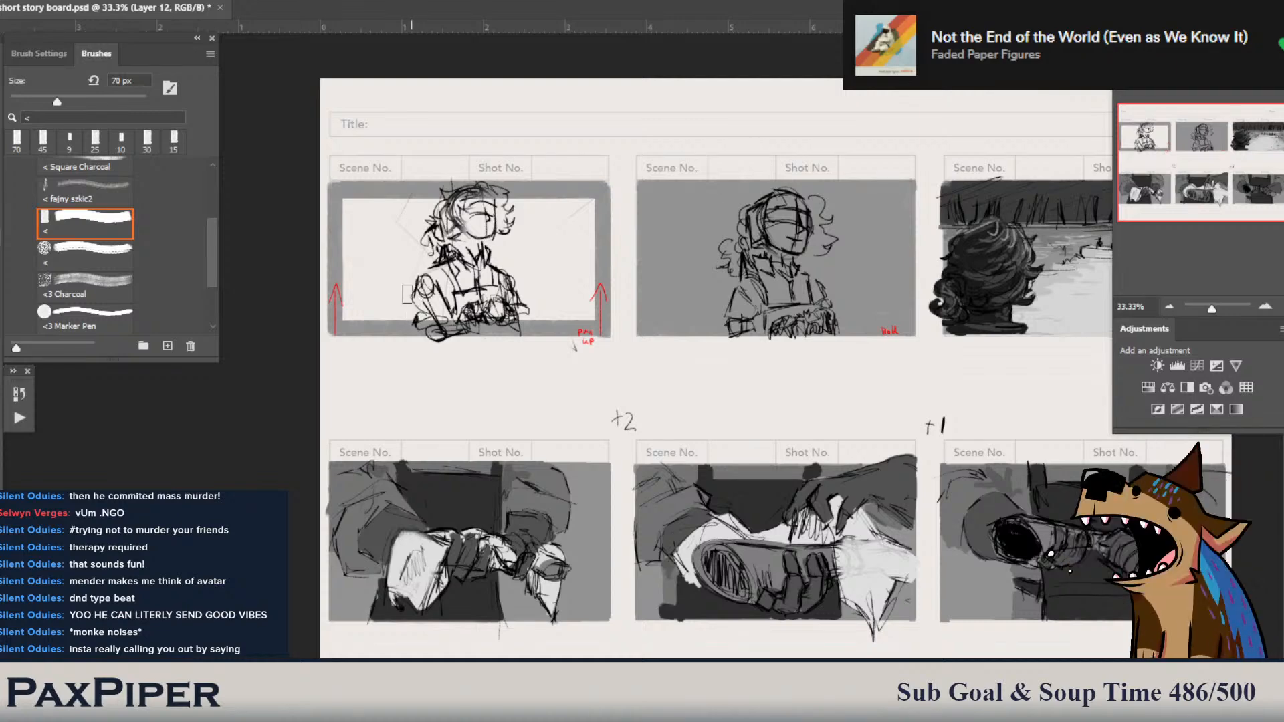
mouse_move(347, 322)
left_mouse_down()
mouse_move(598, 321)
mouse_move(595, 309)
mouse_move(343, 329)
mouse_move(342, 297)
mouse_move(596, 281)
left_mouse_up()
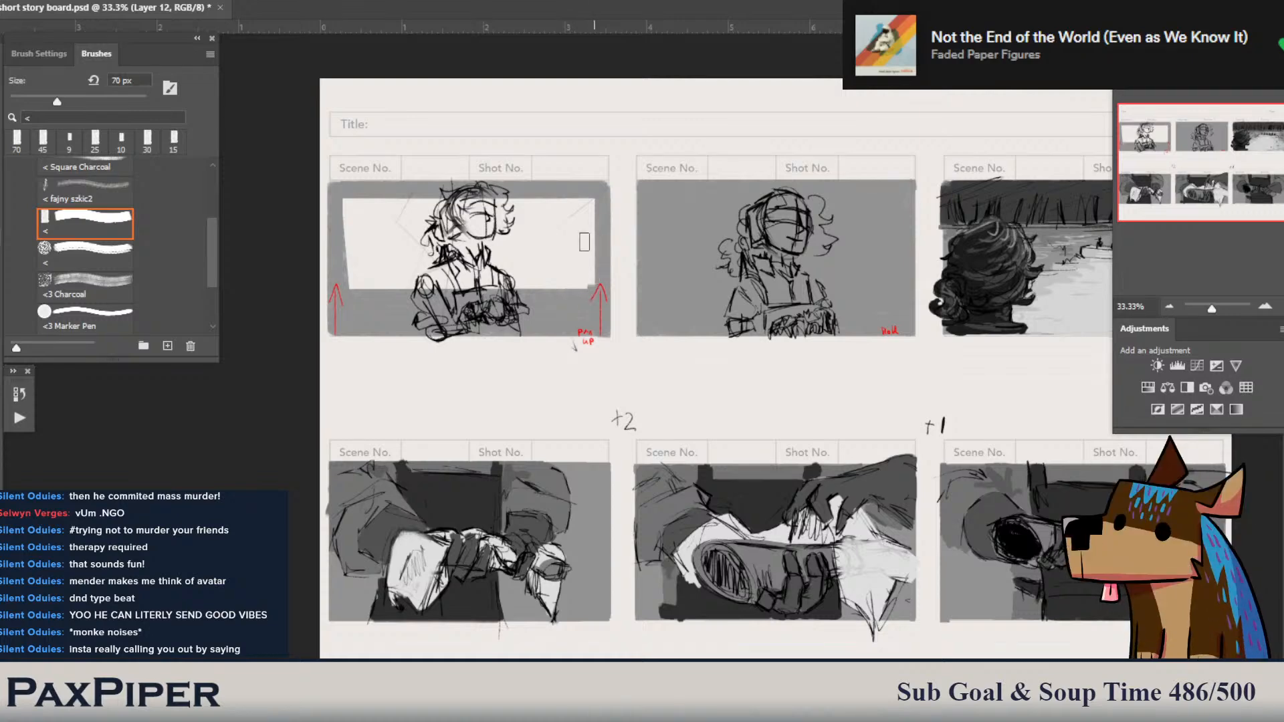
key("g")
left_click(566, 253)
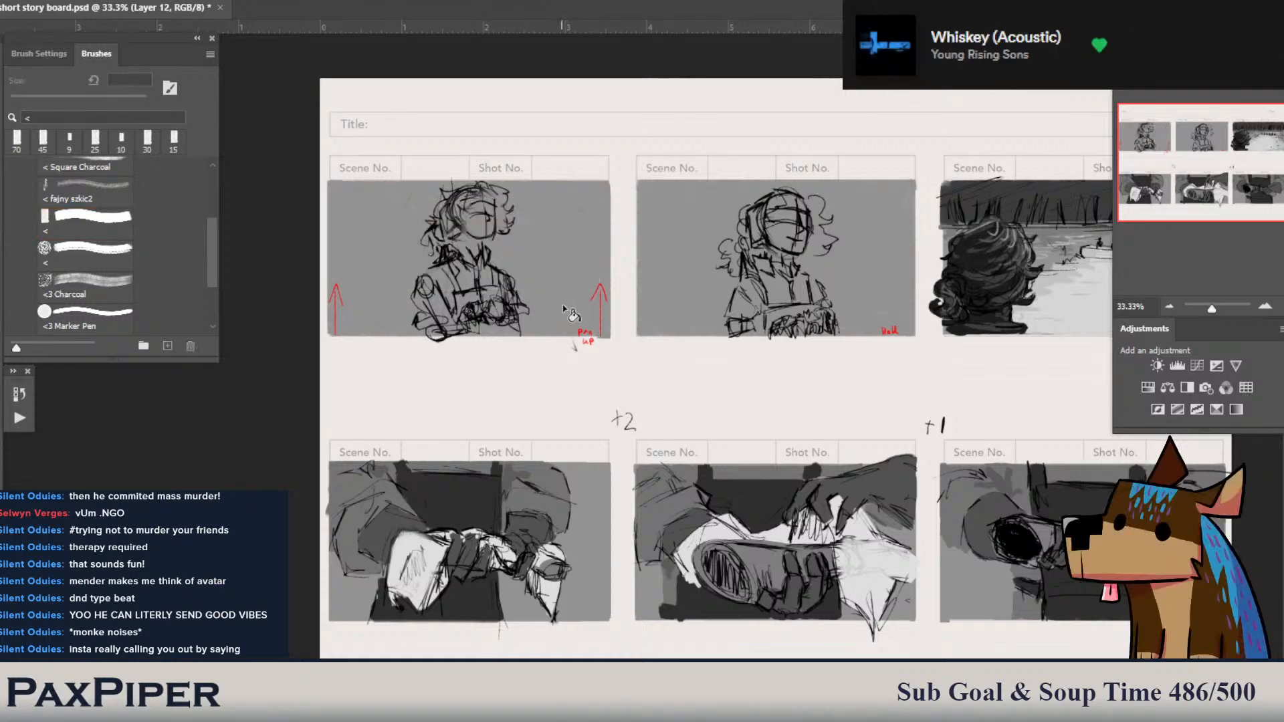
- Paint the first frame figure's head, hair and torso light grey, reducing the brush from 50 px to 30 px
key("b")
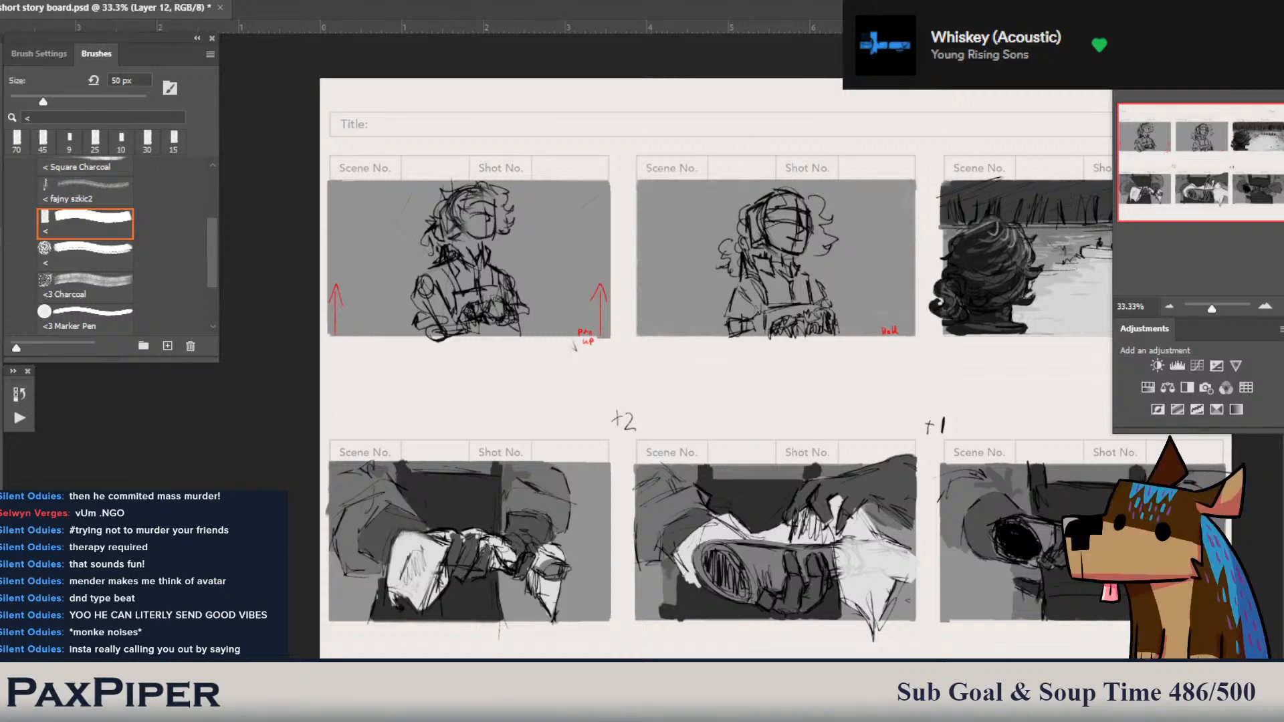
key("e")
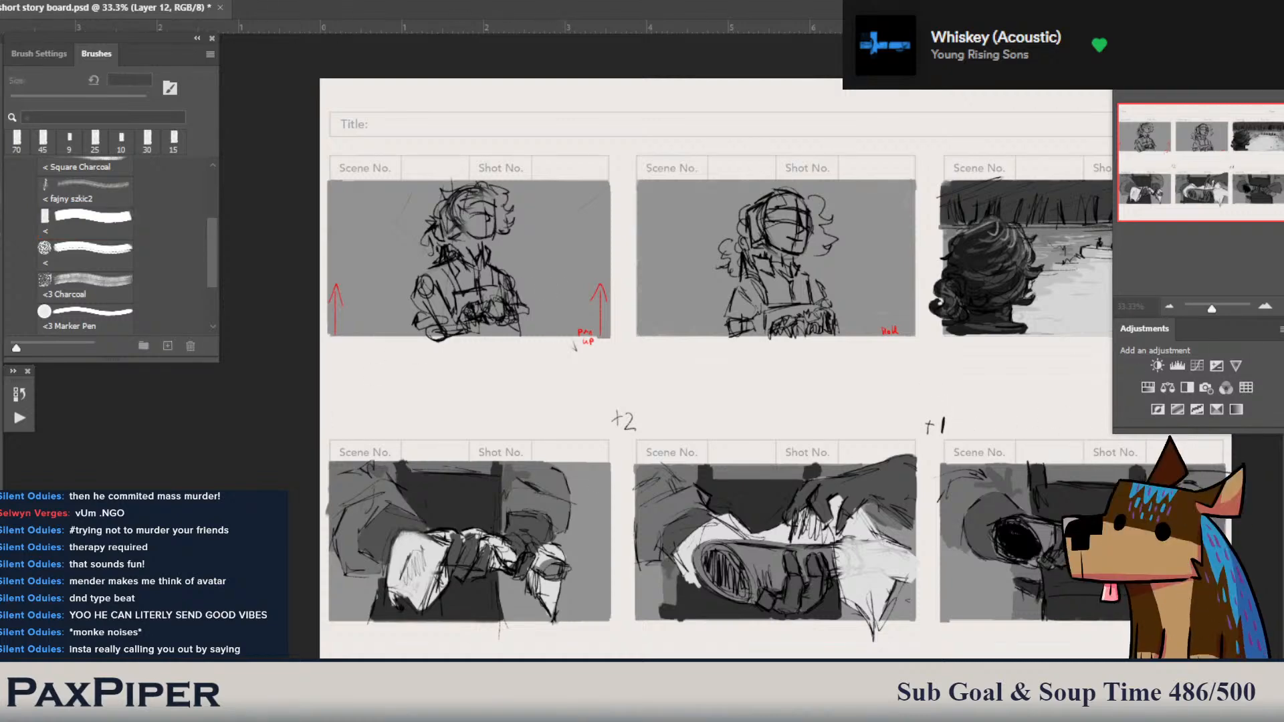
key("b")
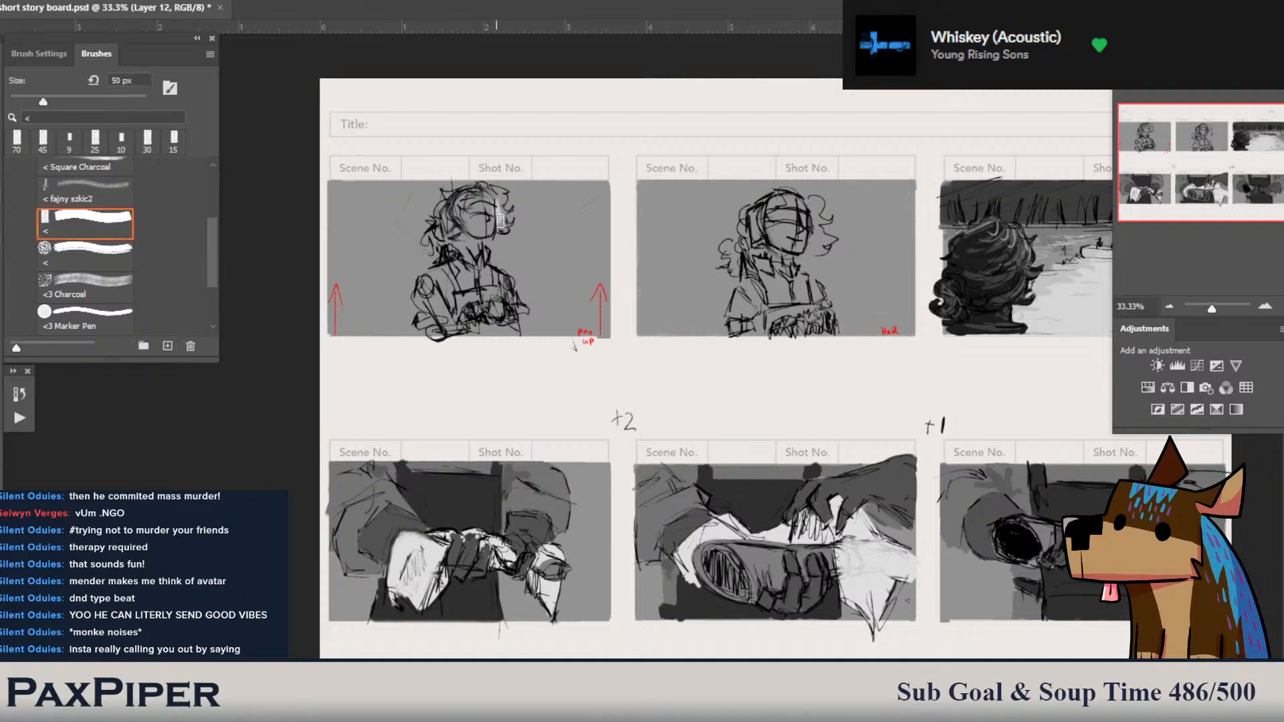
mouse_move(500, 221)
left_mouse_down()
mouse_move(484, 195)
mouse_move(464, 210)
left_mouse_up()
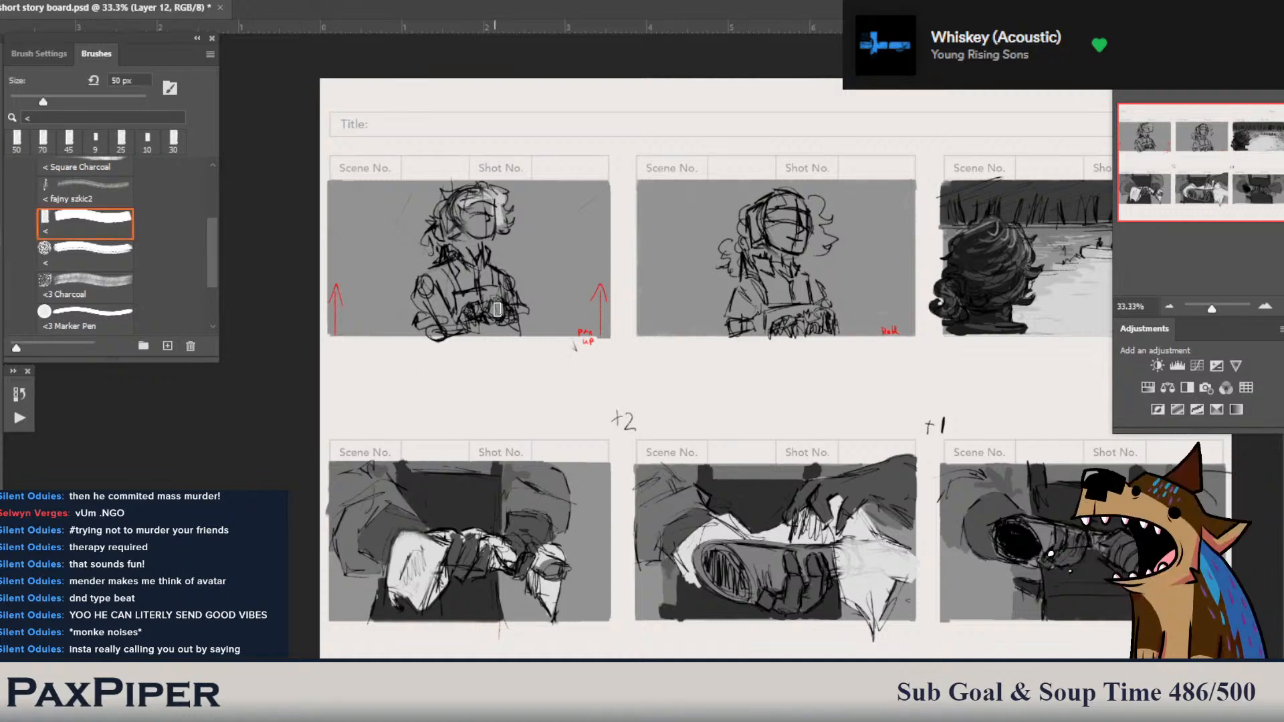
key("[")
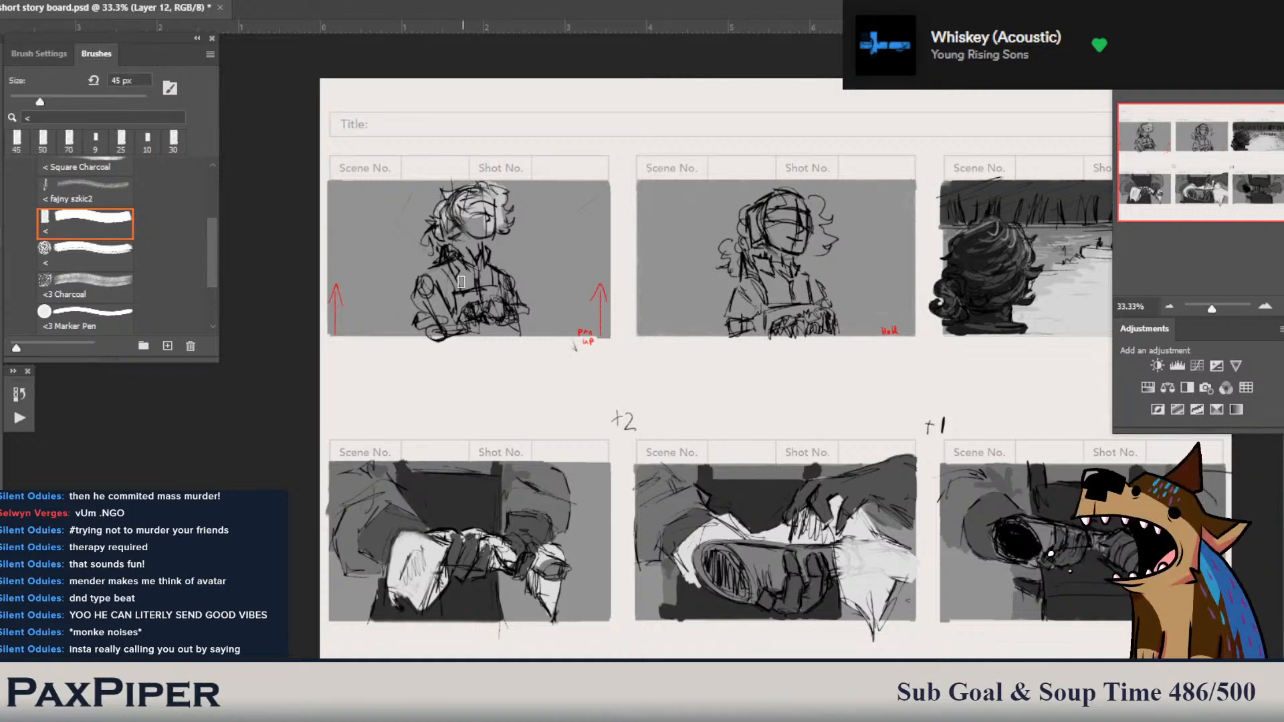
key("bracketleft")
key("bracketleft")
key("bracketleft")
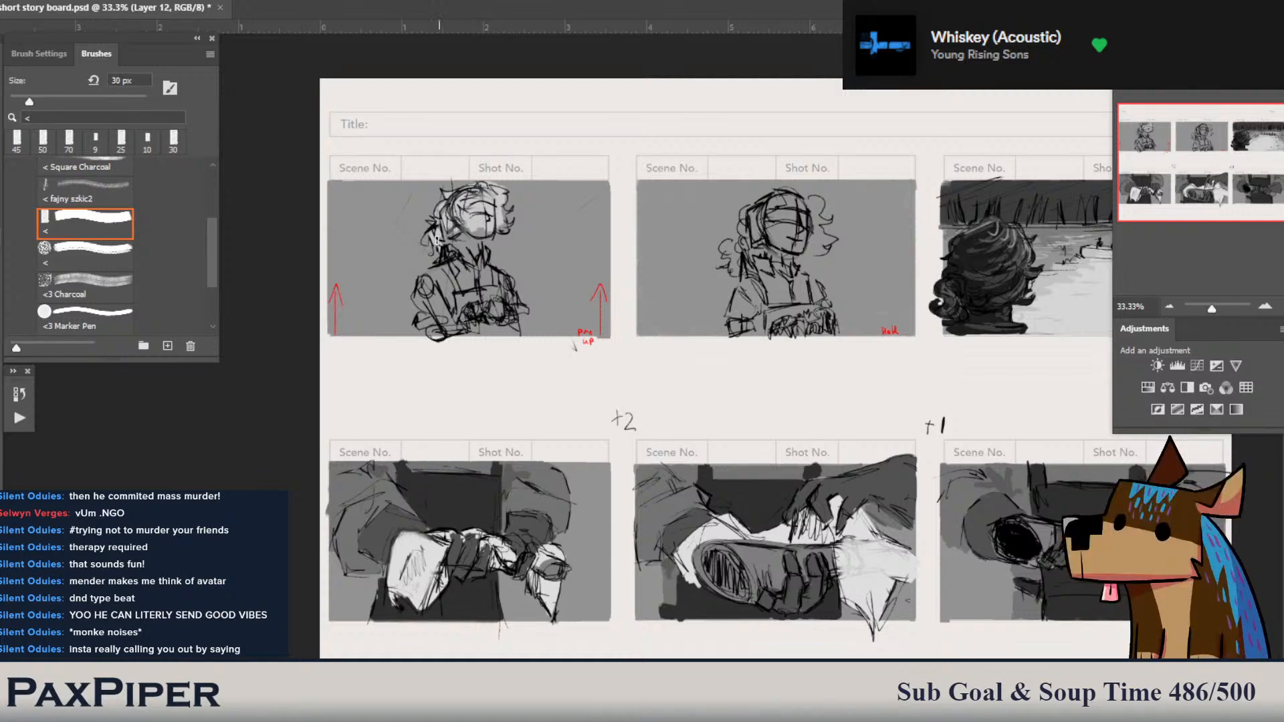
left_click_drag(437, 241, 485, 258)
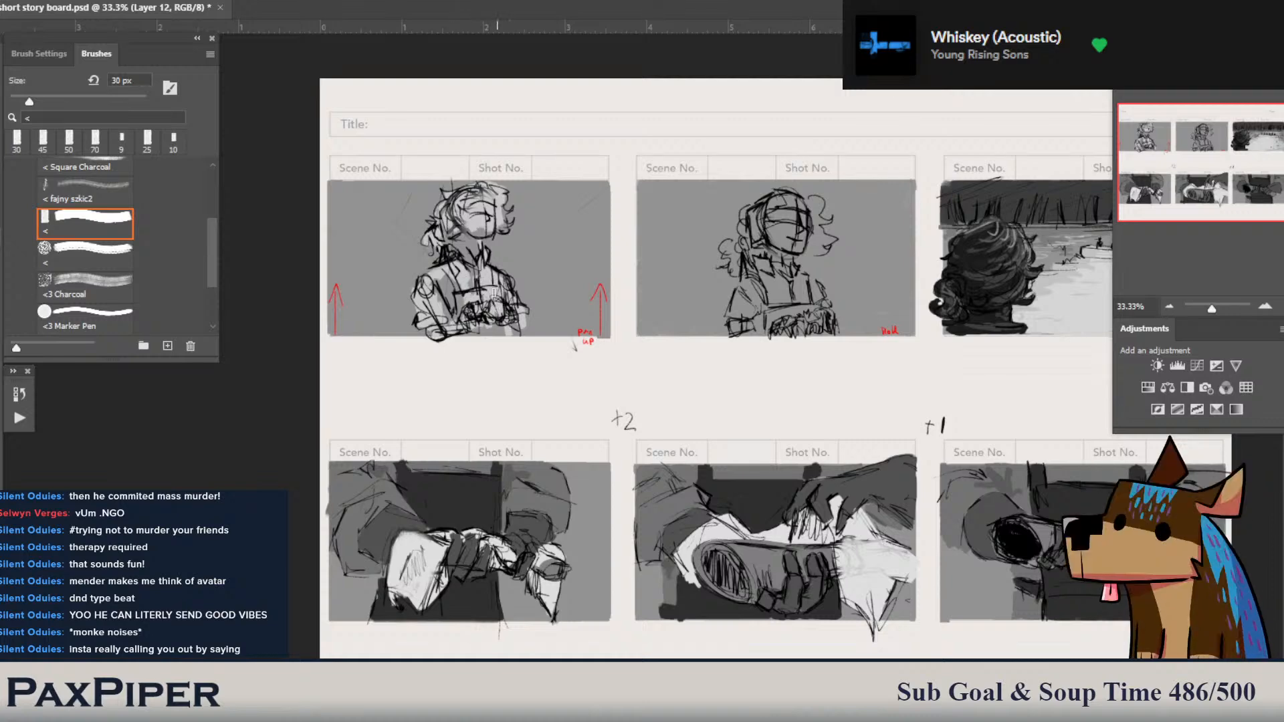
mouse_move(505, 327)
left_mouse_down()
mouse_move(458, 331)
mouse_move(496, 331)
mouse_move(460, 323)
mouse_move(448, 289)
mouse_move(443, 313)
mouse_move(443, 239)
left_mouse_up()
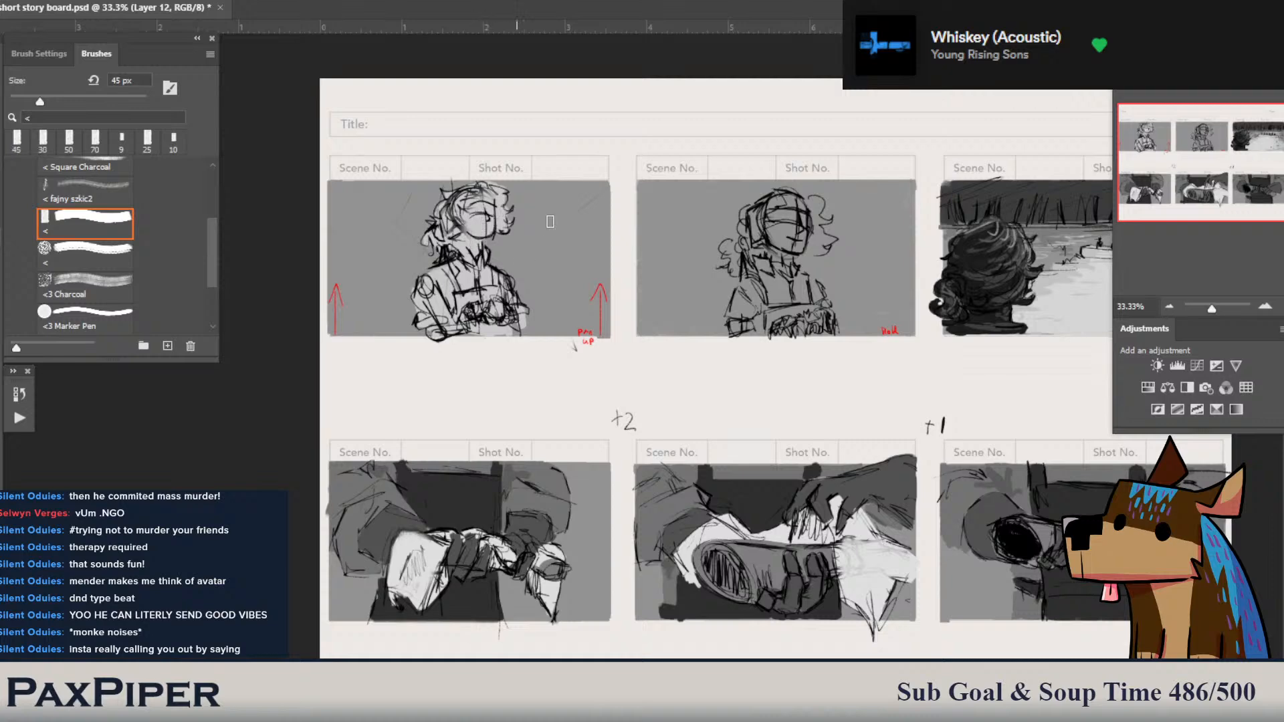
- Fill the loose curls beside the second frame figure's face with light grey, starting with a 45 px brush
left_click_drag(813, 206, 815, 215)
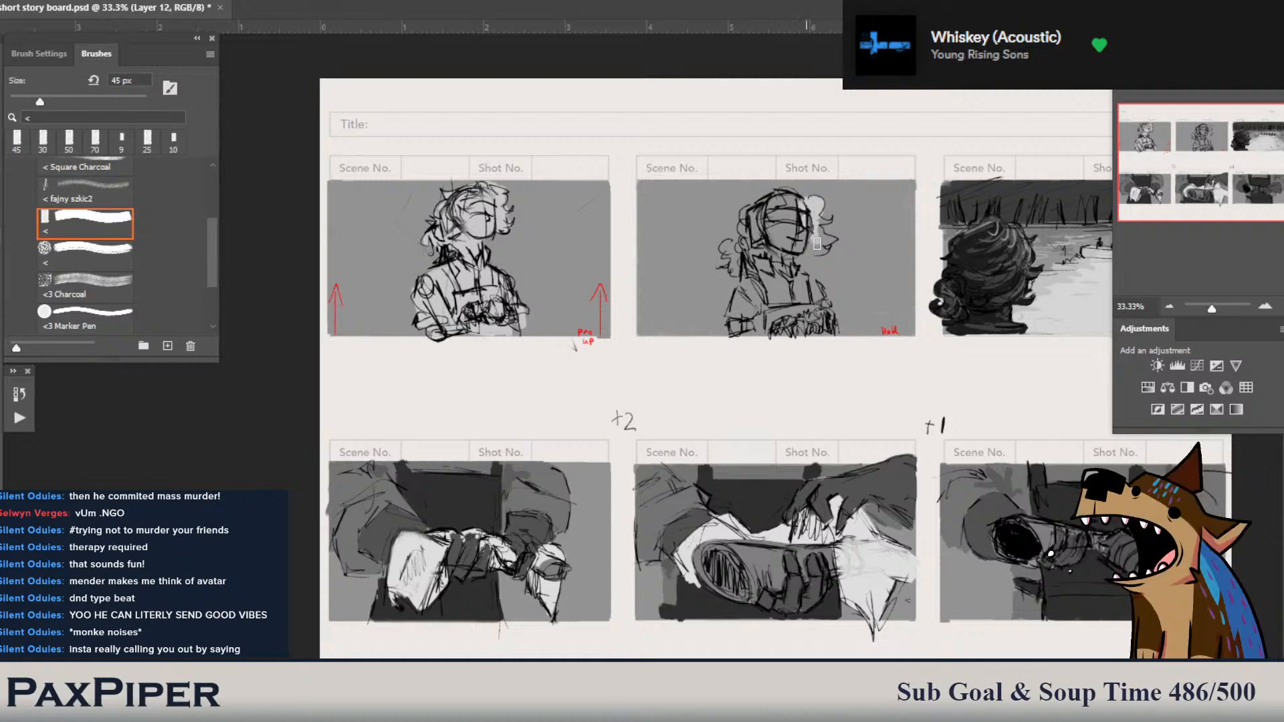
key("bracketleft")
key("bracketleft")
left_click_drag(818, 222, 827, 245)
key("bracketright")
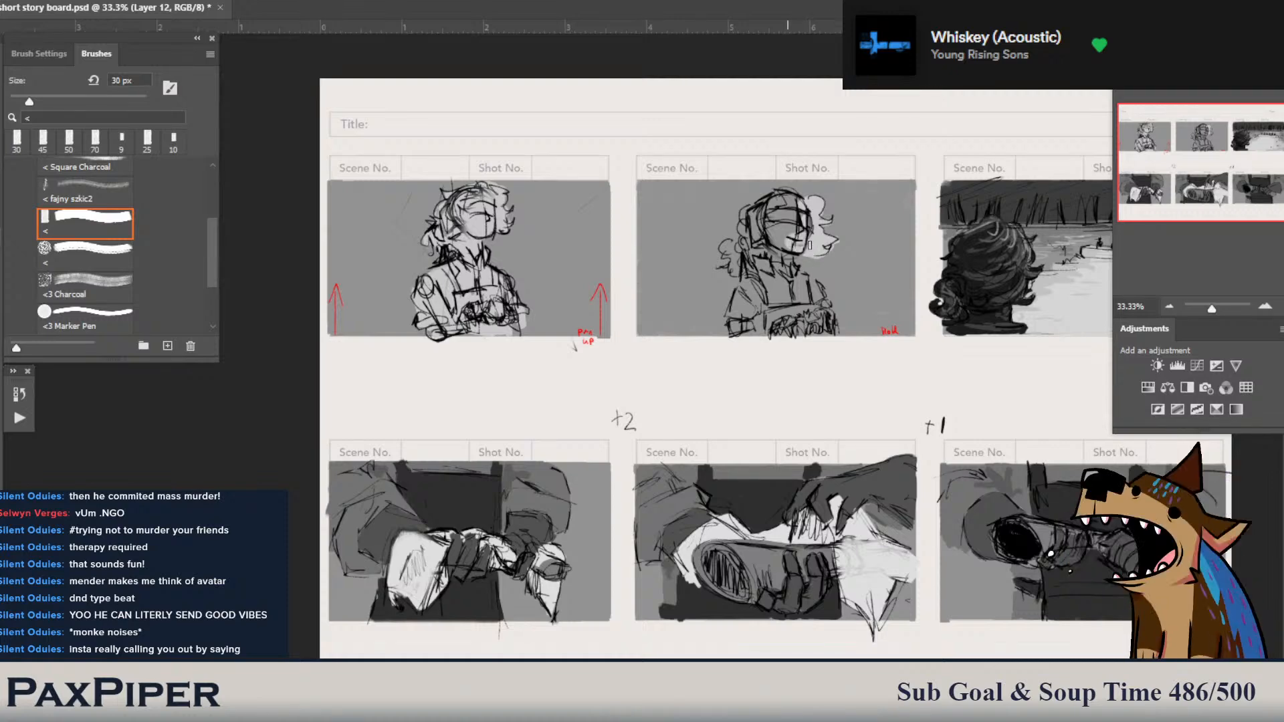
- Paint the second frame figure's face, gathered hair and torso light grey with a 50 px brush
key("bracketright")
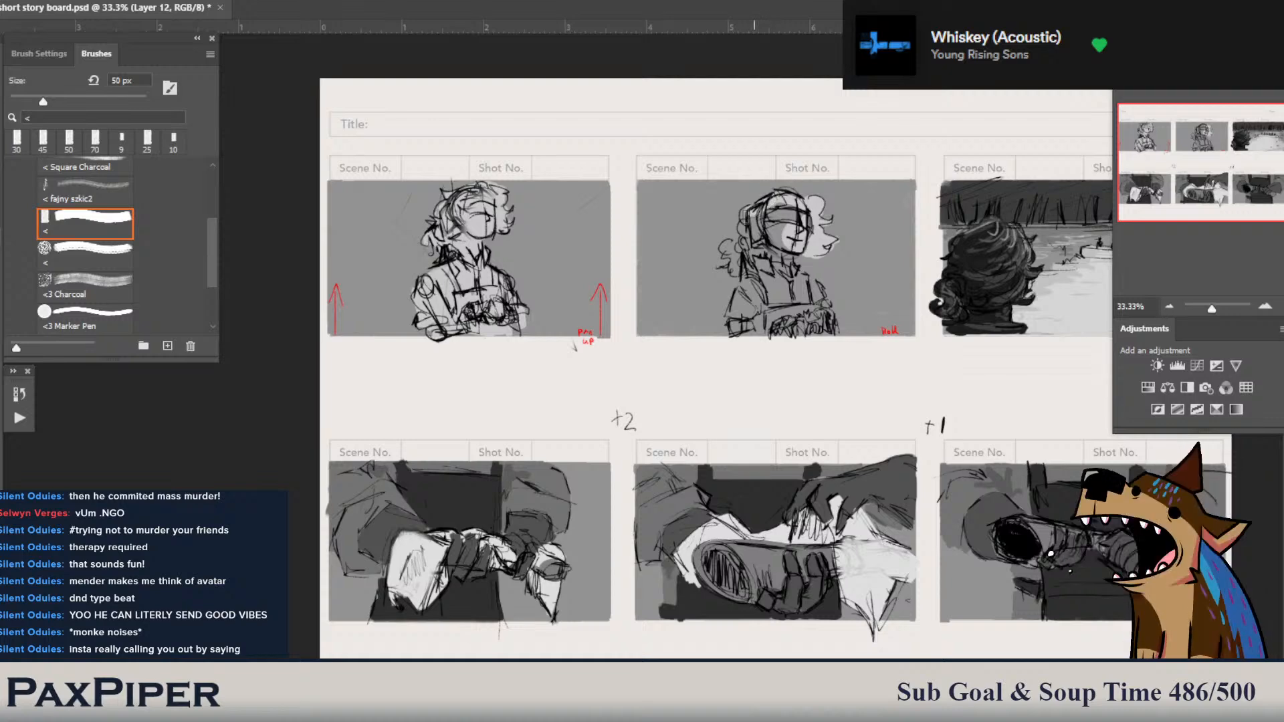
mouse_move(749, 253)
left_mouse_down()
mouse_move(769, 201)
mouse_move(789, 284)
mouse_move(787, 249)
mouse_move(829, 323)
mouse_move(749, 325)
mouse_move(744, 300)
mouse_move(766, 278)
mouse_move(732, 271)
left_mouse_up()
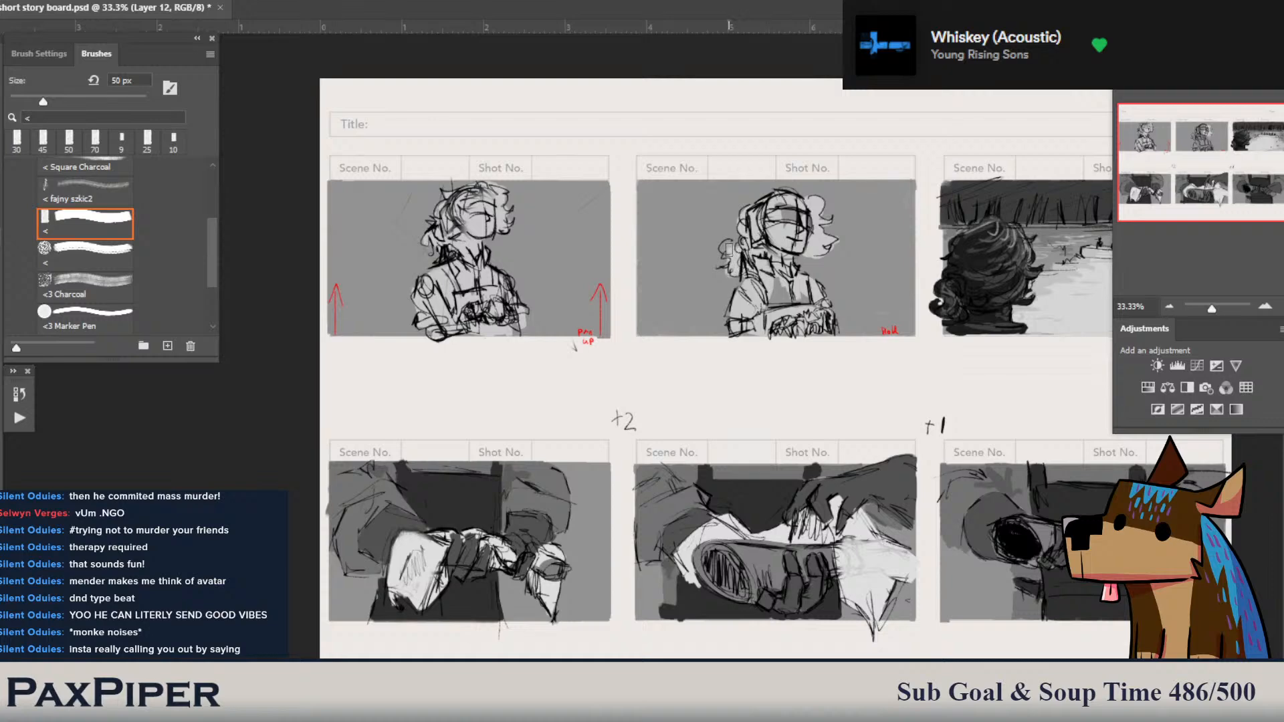
left_click_drag(779, 206, 797, 233)
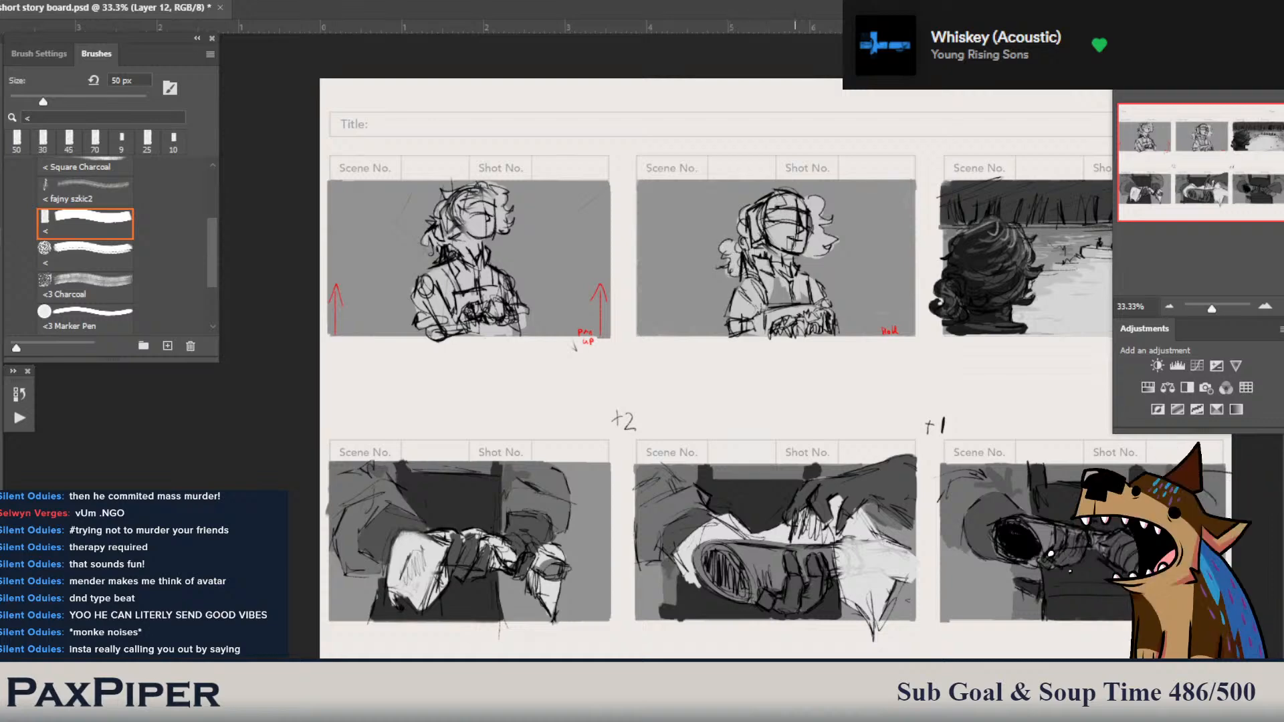
left_click_drag(775, 293, 806, 305)
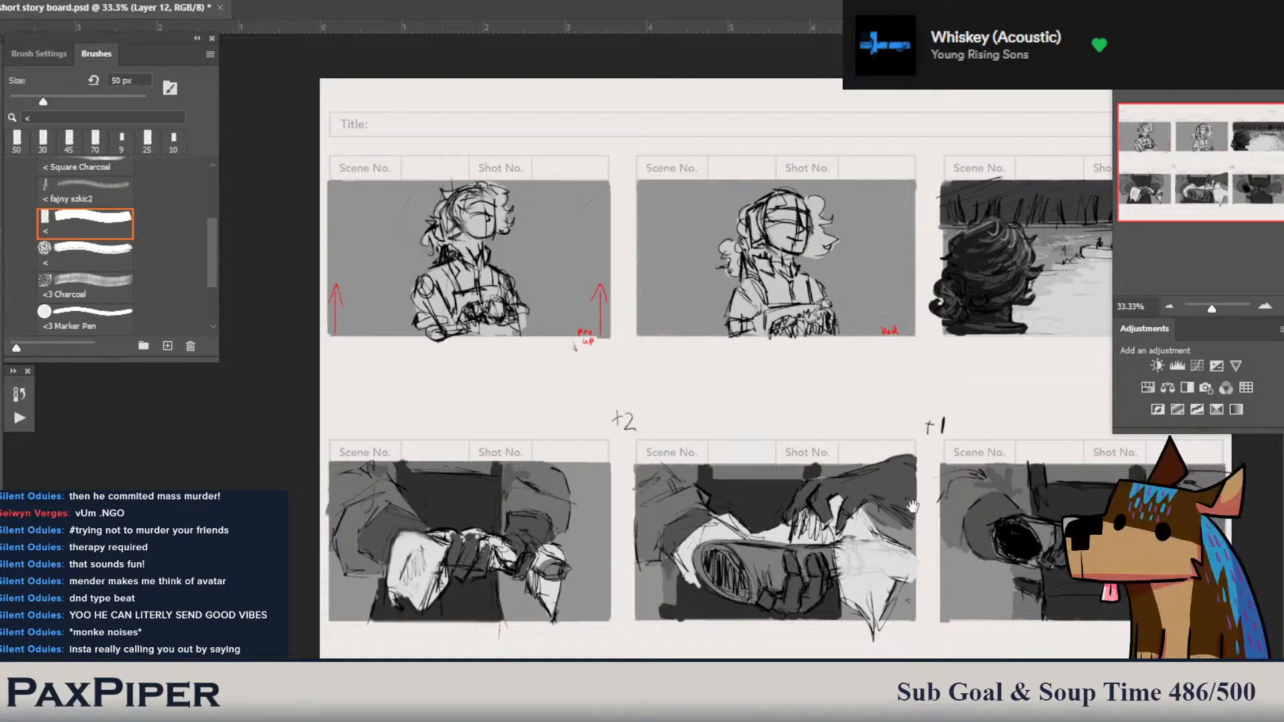
- Add a new layer to the storyboard for painting over the third top-row frame
scroll(913, 506, "right", 2)
key("ctrl+alt+shift+n")
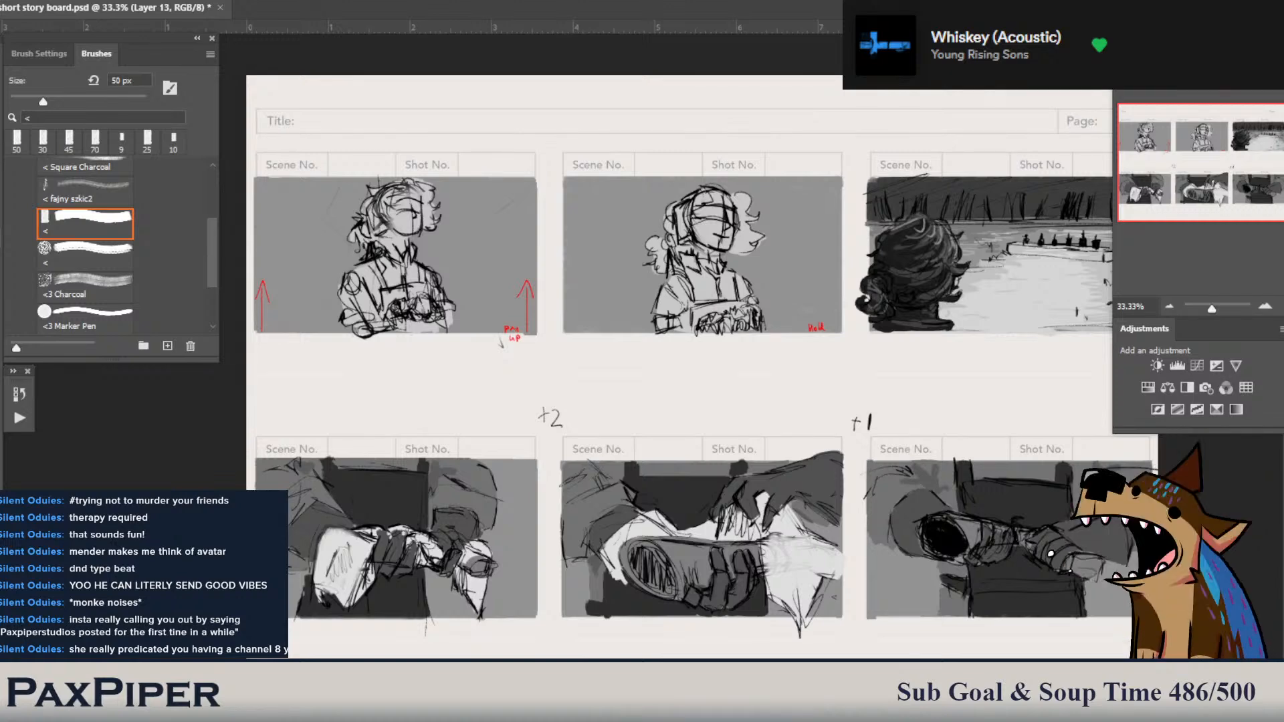
mouse_move(604, 338)
left_mouse_down()
mouse_move(515, 360)
mouse_move(512, 349)
left_mouse_up()
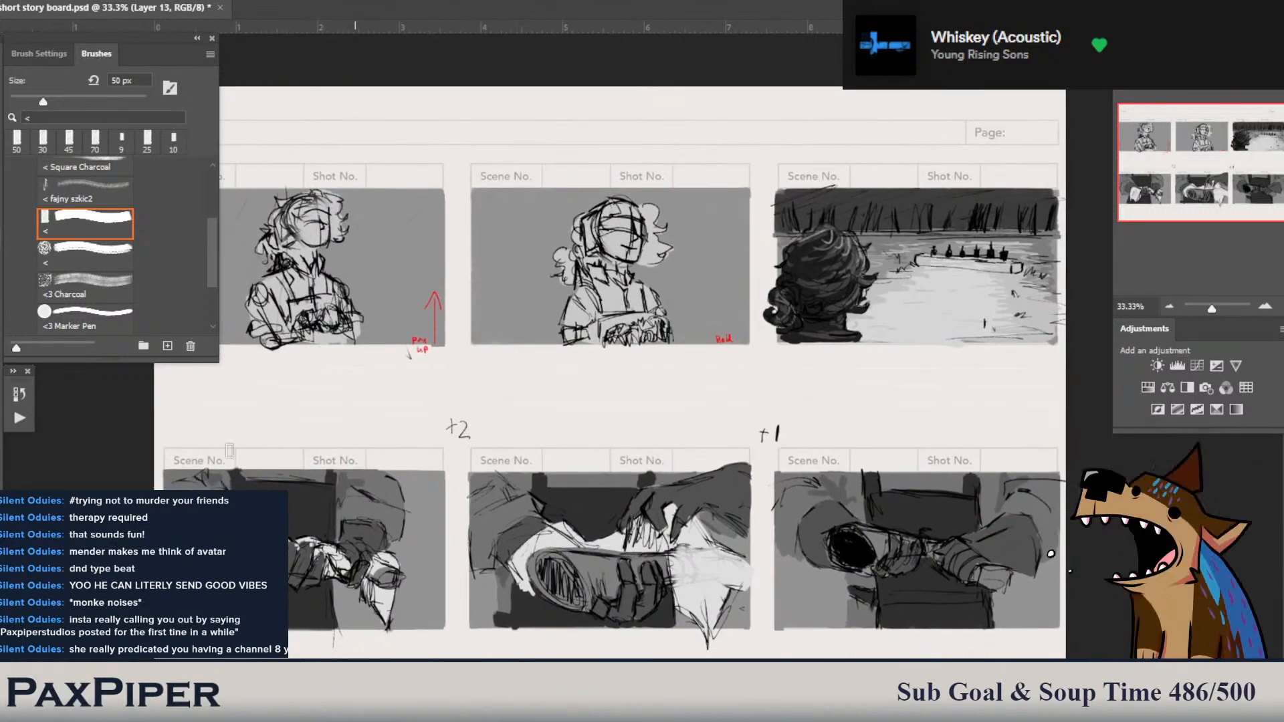
- Try light grey paint over the third frame figure's curly hair at 50 px, and undo the strokes
mouse_move(852, 243)
left_mouse_down()
mouse_move(851, 274)
mouse_move(866, 280)
mouse_move(848, 267)
mouse_move(859, 252)
mouse_move(831, 233)
mouse_move(786, 257)
mouse_move(787, 293)
mouse_move(810, 318)
mouse_move(841, 285)
mouse_move(861, 306)
mouse_move(846, 279)
mouse_move(831, 294)
mouse_move(856, 334)
mouse_move(829, 336)
mouse_move(850, 339)
mouse_move(794, 322)
mouse_move(801, 342)
mouse_move(791, 290)
mouse_move(770, 316)
left_mouse_up()
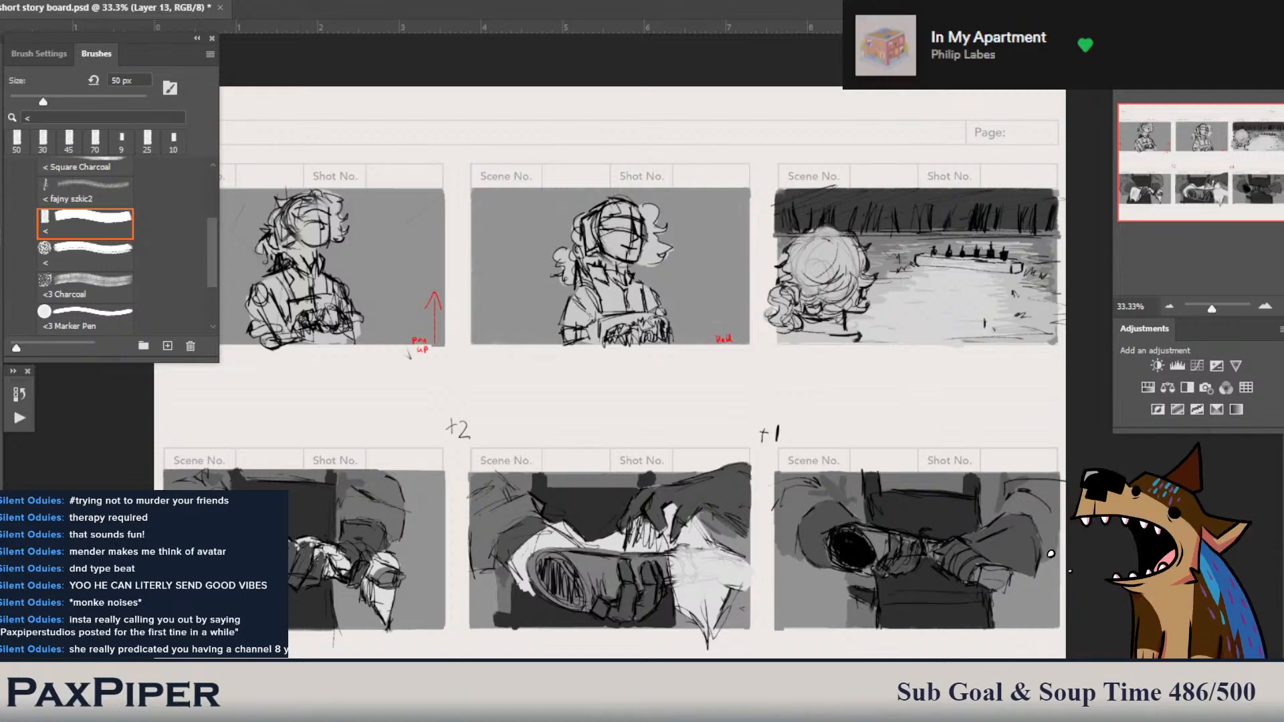
key("ctrl+z")
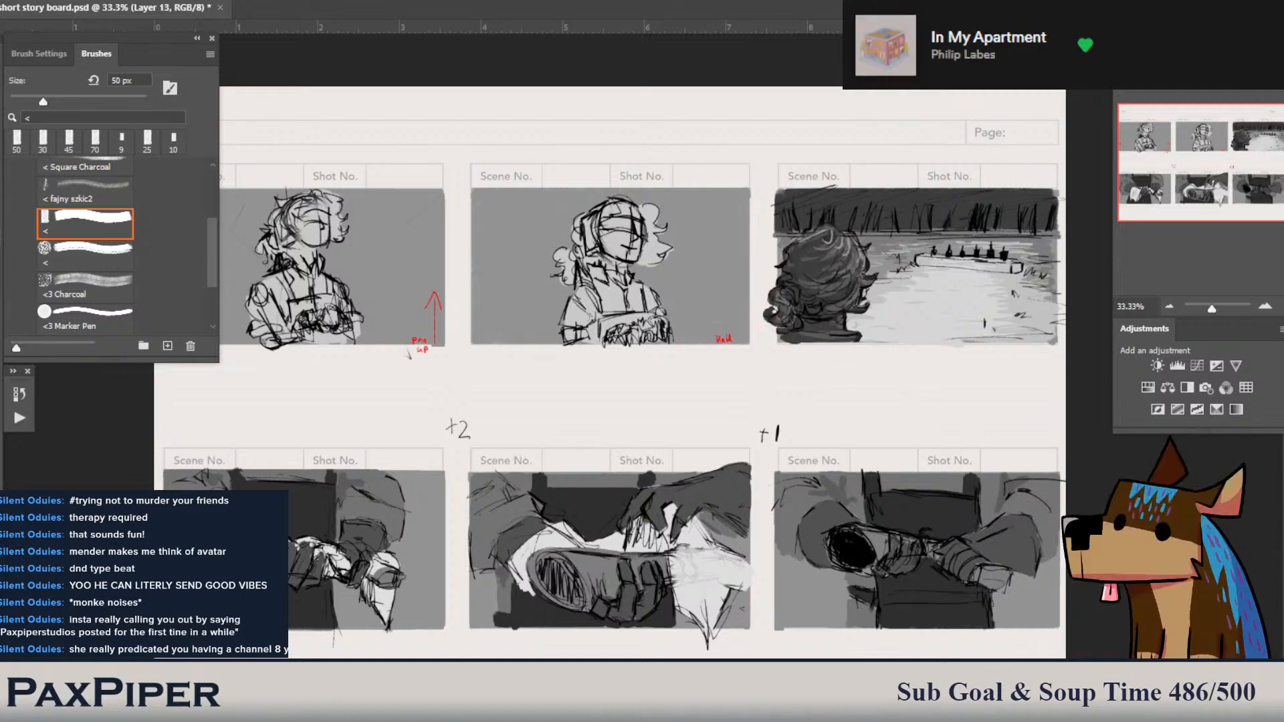
key("ctrl+z")
key("ctrl+z")
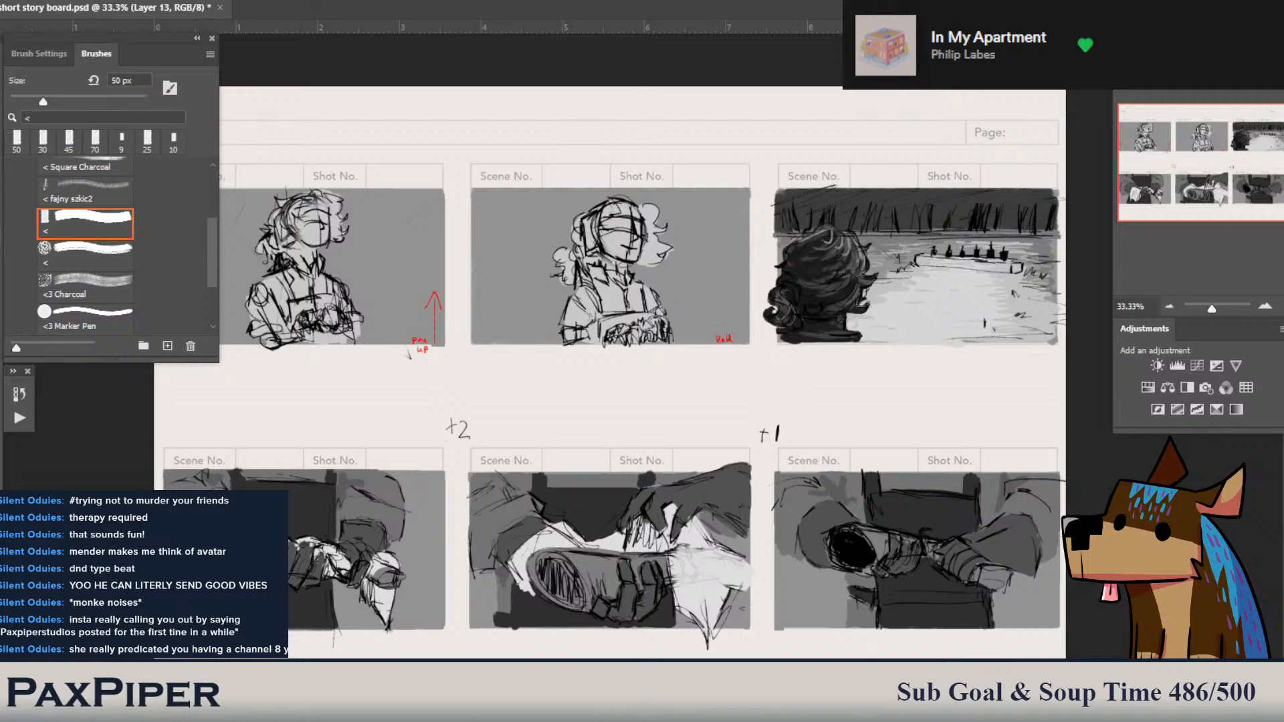
- Undo the latest trial strokes over the third top-row frame figure's curly hair
key("ctrl+z")
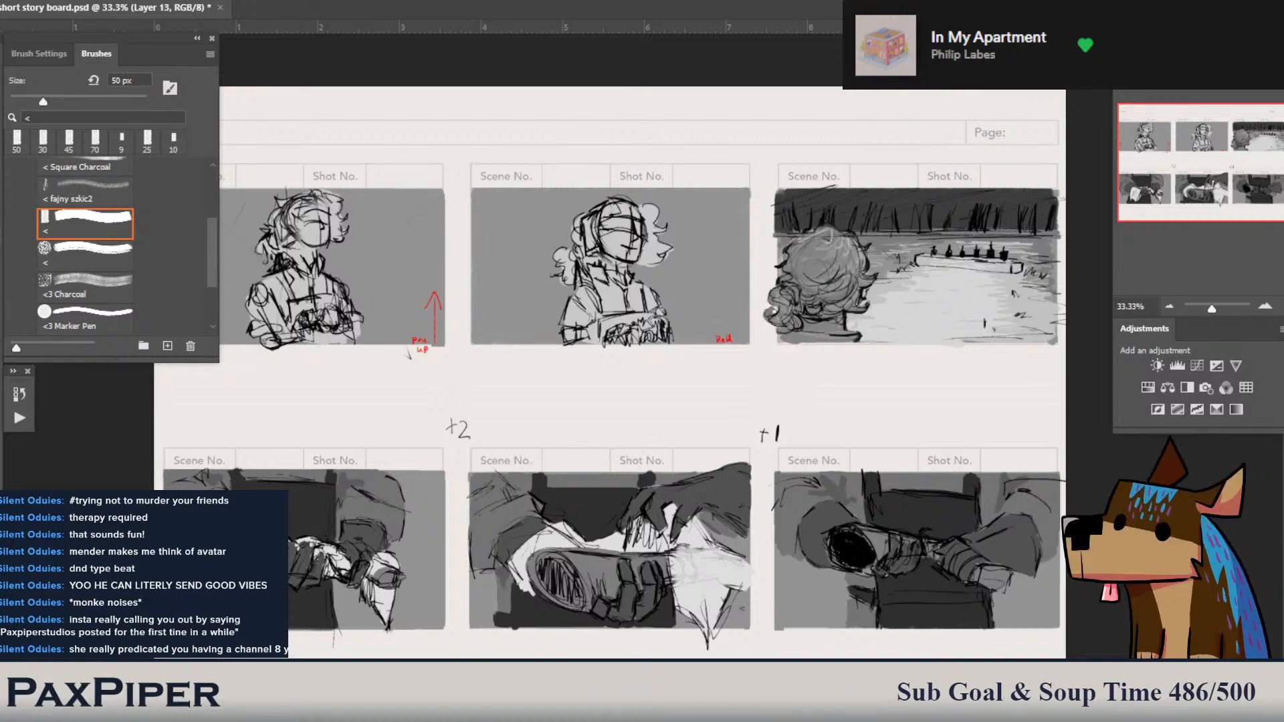
key("ctrl+z")
key("ctrl+z")
key("ctrl+z")
key("ctrl+z")
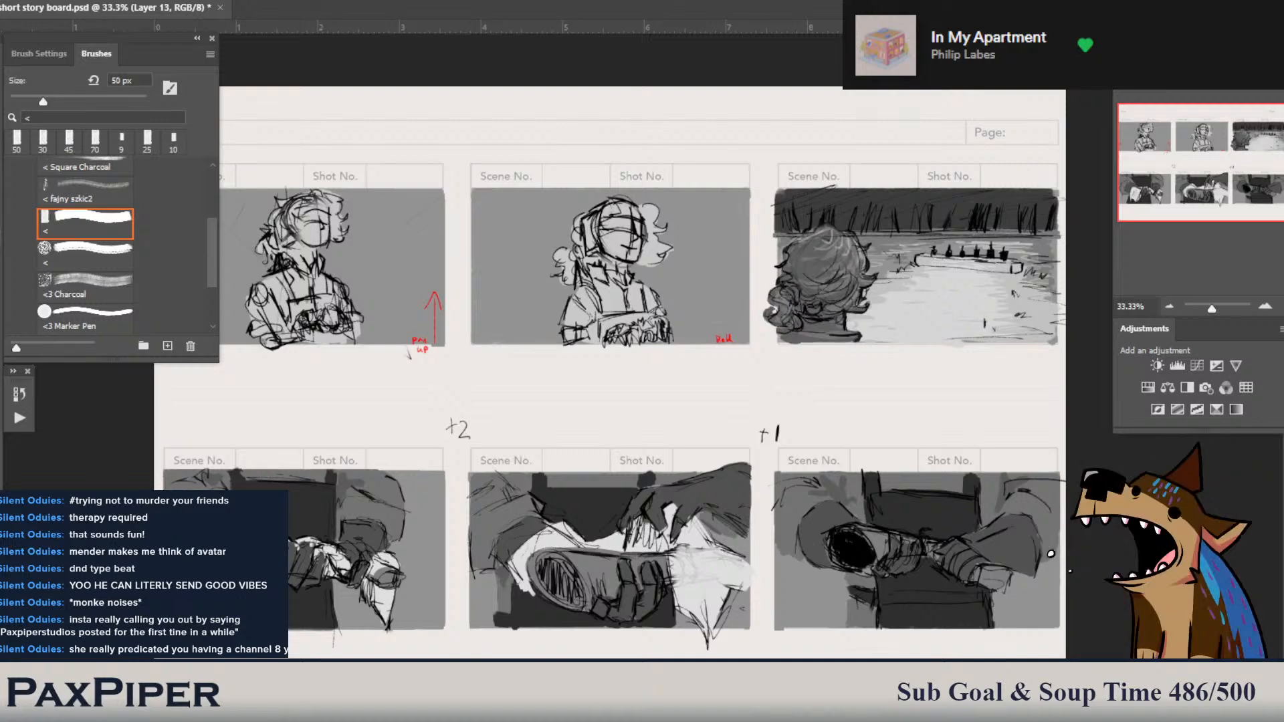
- Choose a new paint colour and shade the second frame figure's jacket on Layer 12 with a 35 px brush
key("alt+bracketleft")
left_click_drag(1059, 646, 1138, 638)
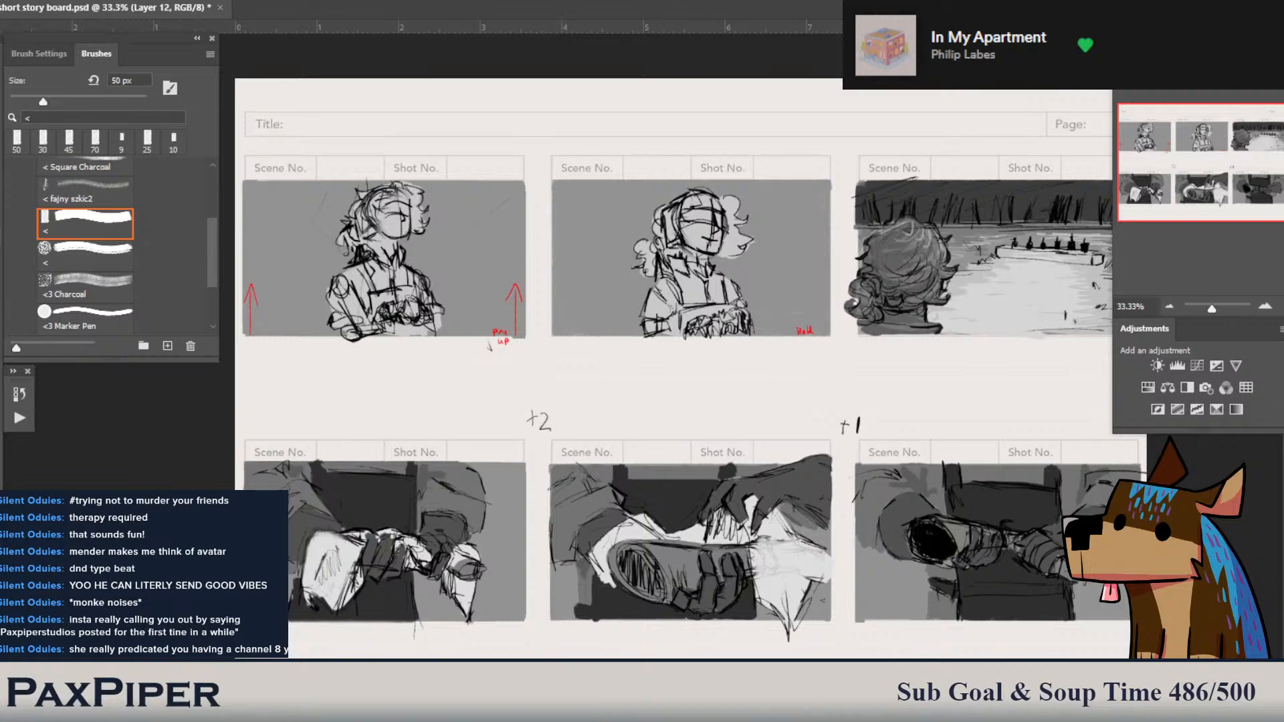
key("bracketleft")
key("bracketleft")
key("bracketleft")
left_click(2, 468)
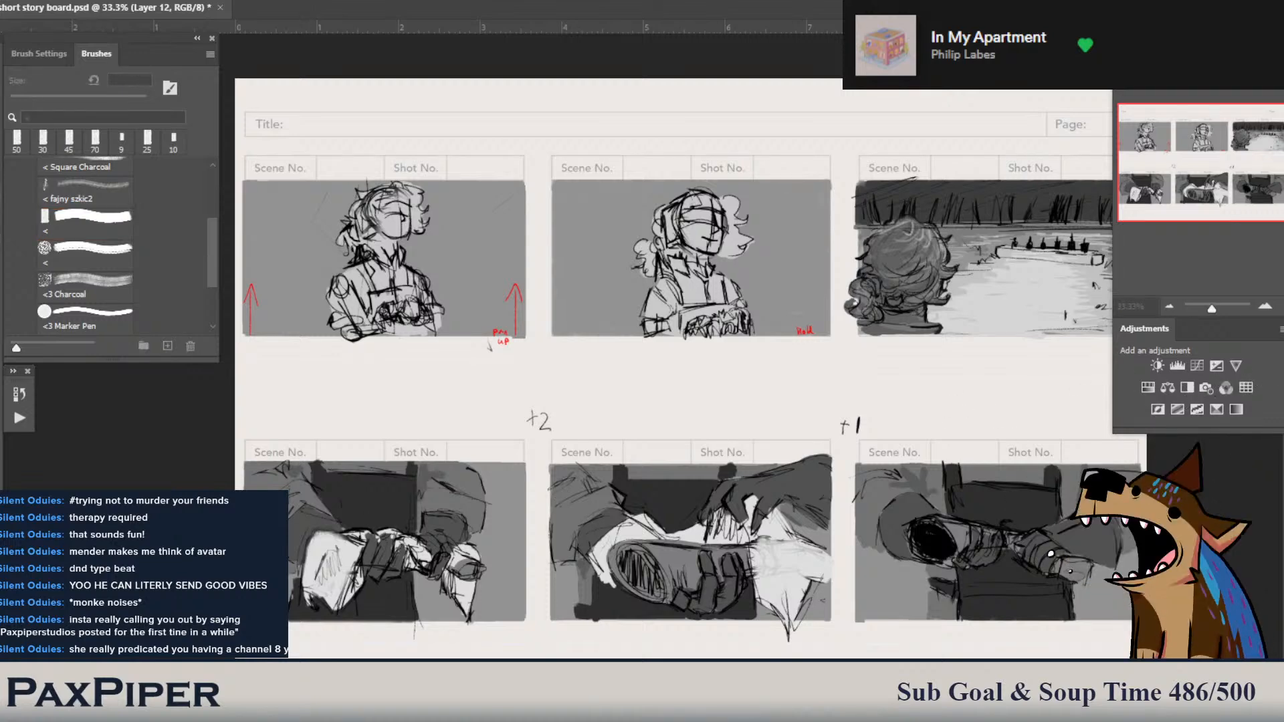
left_click(1246, 376)
left_click_drag(709, 290, 691, 298)
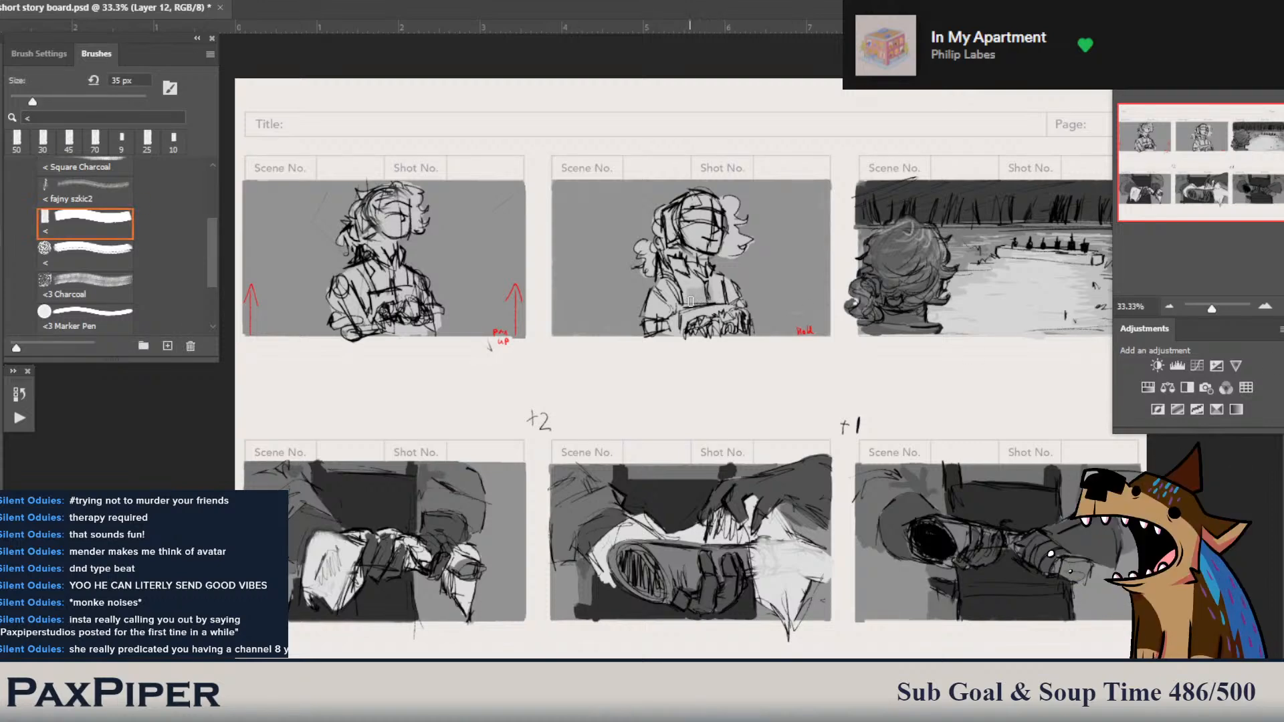
left_click_drag(692, 251, 703, 257)
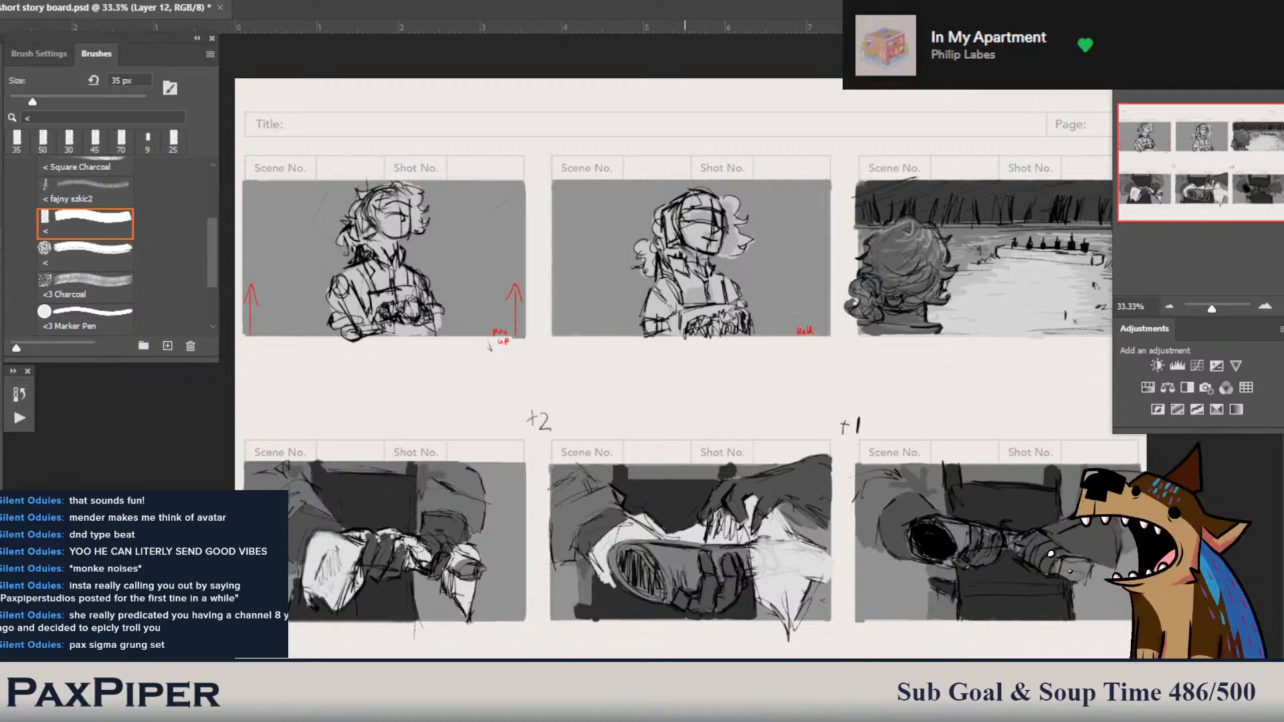
- Reduce the brush to 20 px for finer shading on the second frame figure's jacket
key("bracketleft")
key("bracketleft")
key("bracketleft")
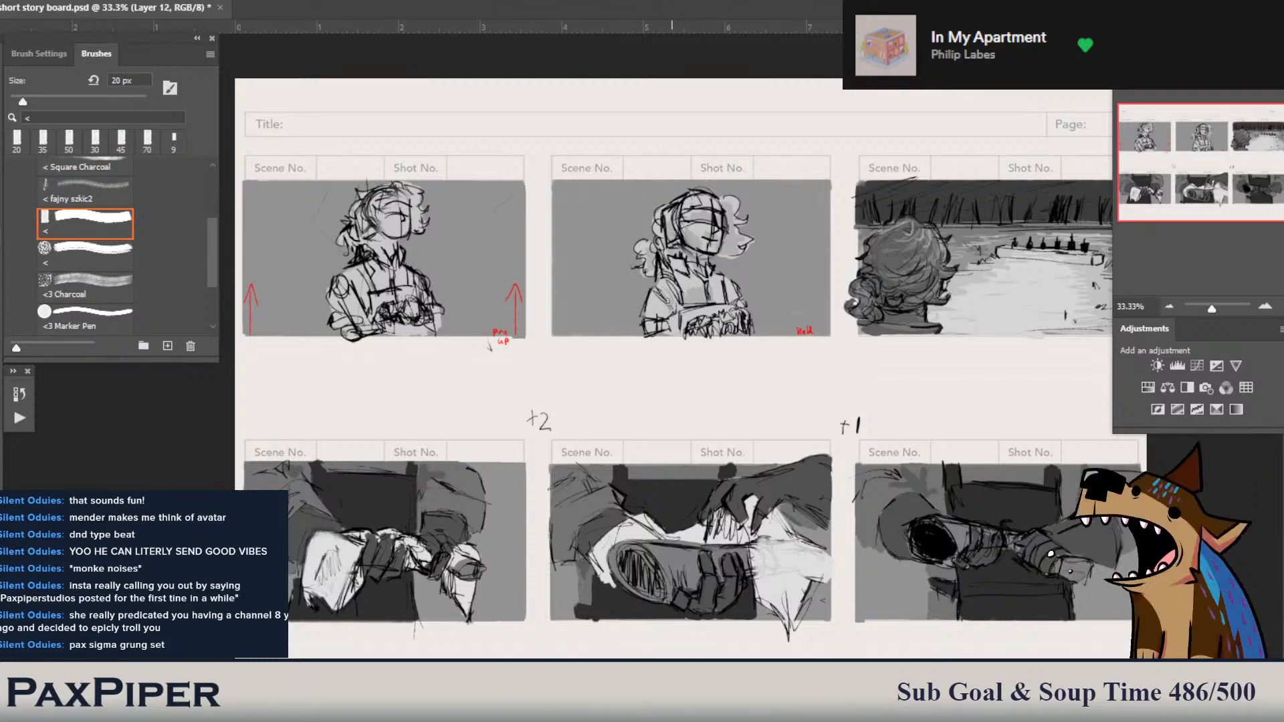
- Set the brush size to 35 px and choose a darker grey for the background of the second top-row panel
key("bracketright")
key("bracketright")
key("bracketright")
left_click(721, 304)
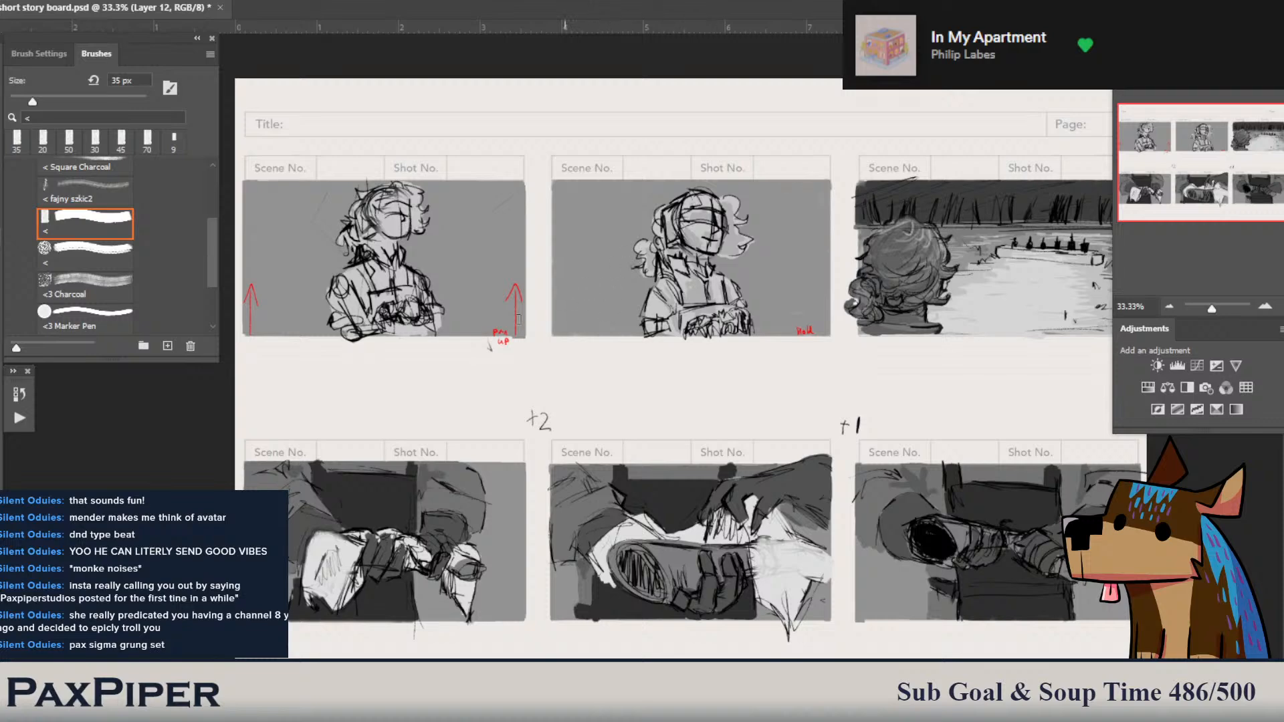
left_click(619, 302)
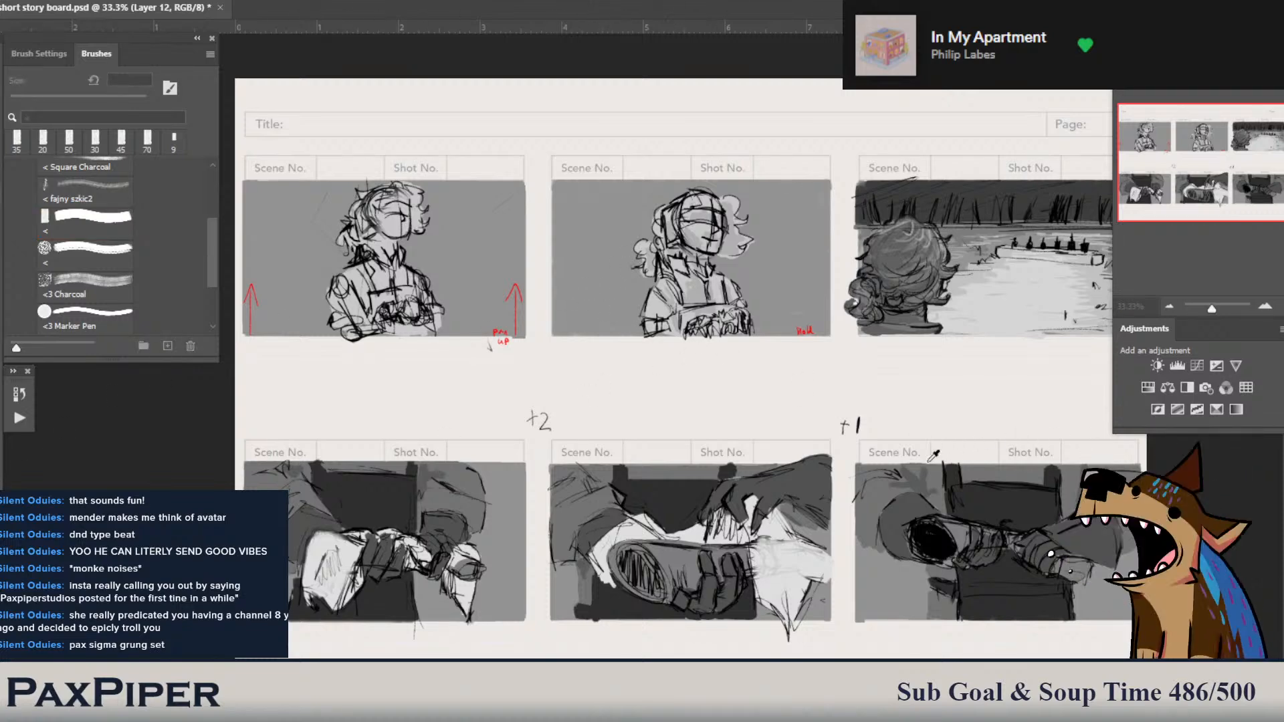
key("Return")
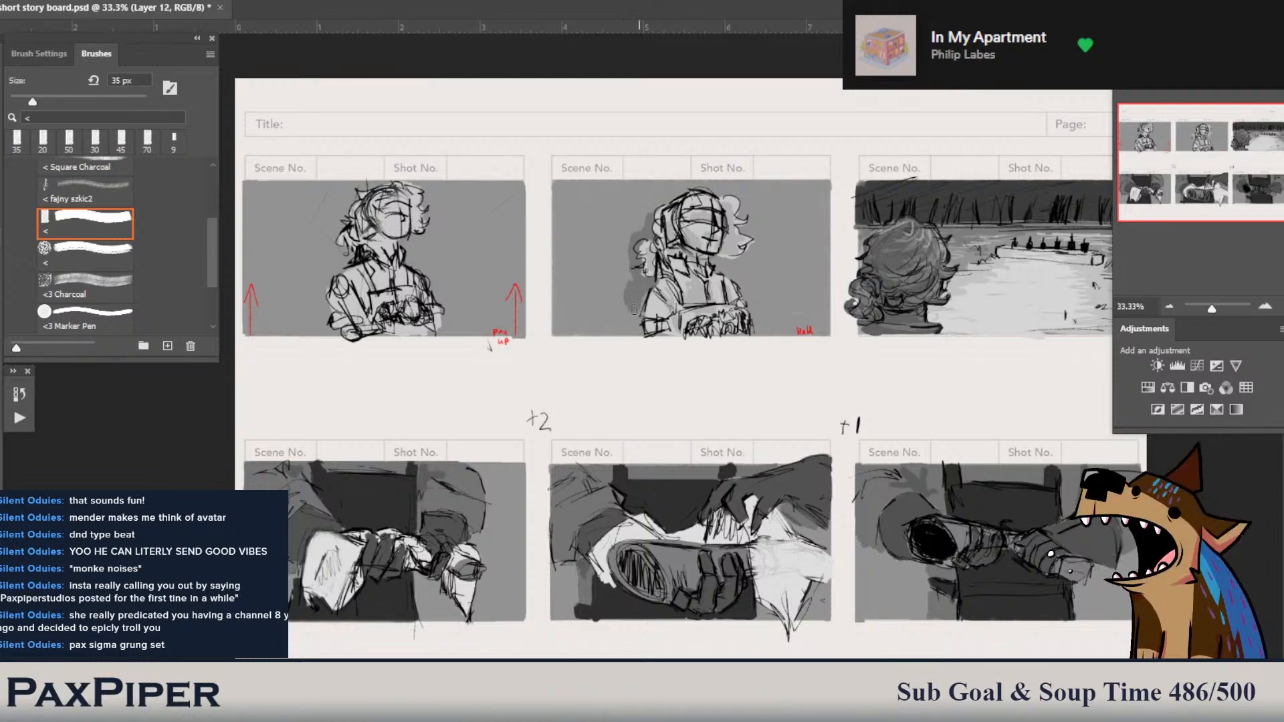
mouse_move(622, 320)
left_mouse_down()
mouse_move(600, 323)
mouse_move(593, 267)
mouse_move(569, 325)
left_mouse_up()
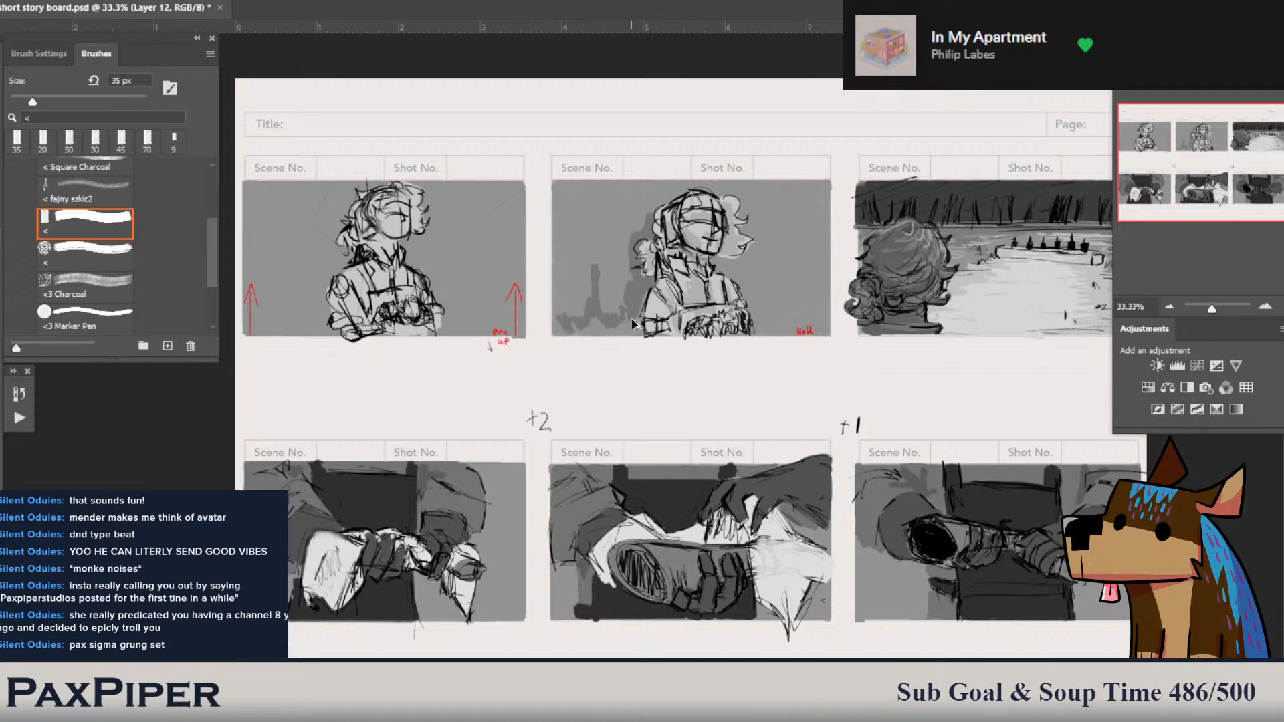
key("ctrl+z")
key("ctrl+z")
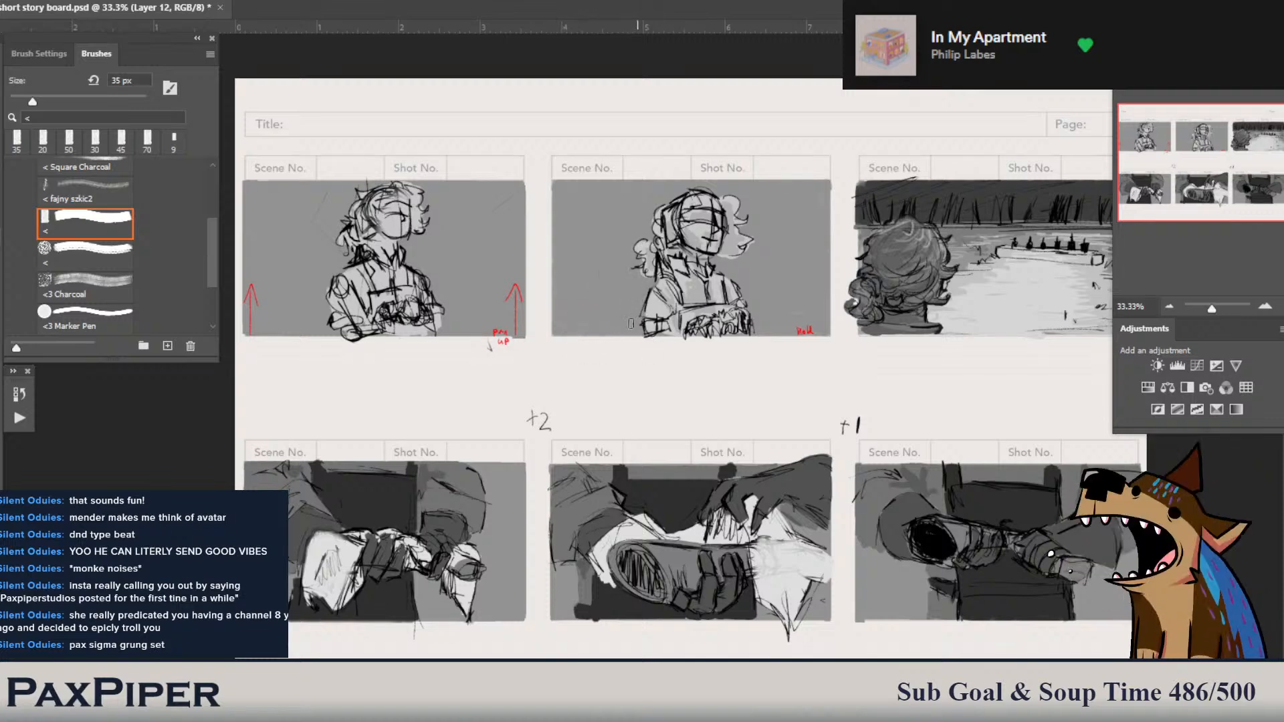
- Paint dark grass-like strokes on both sides of the second panel's figure, adding thinner blades at 15 px
mouse_move(617, 278)
left_mouse_down()
mouse_move(630, 315)
mouse_move(614, 278)
mouse_move(634, 333)
mouse_move(606, 320)
mouse_move(581, 331)
mouse_move(639, 325)
mouse_move(637, 271)
left_mouse_up()
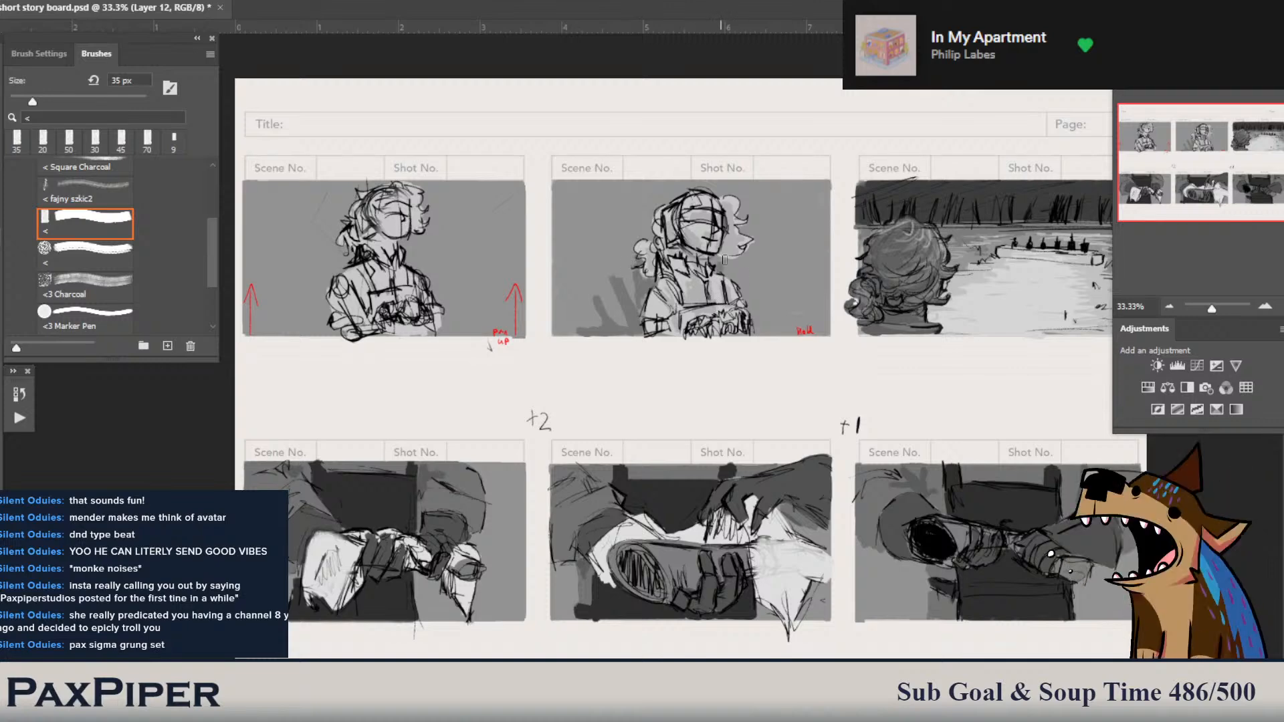
mouse_move(740, 278)
left_mouse_down()
mouse_move(746, 288)
mouse_move(763, 265)
mouse_move(756, 324)
mouse_move(763, 335)
mouse_move(800, 301)
mouse_move(798, 333)
mouse_move(761, 328)
mouse_move(753, 272)
left_mouse_up()
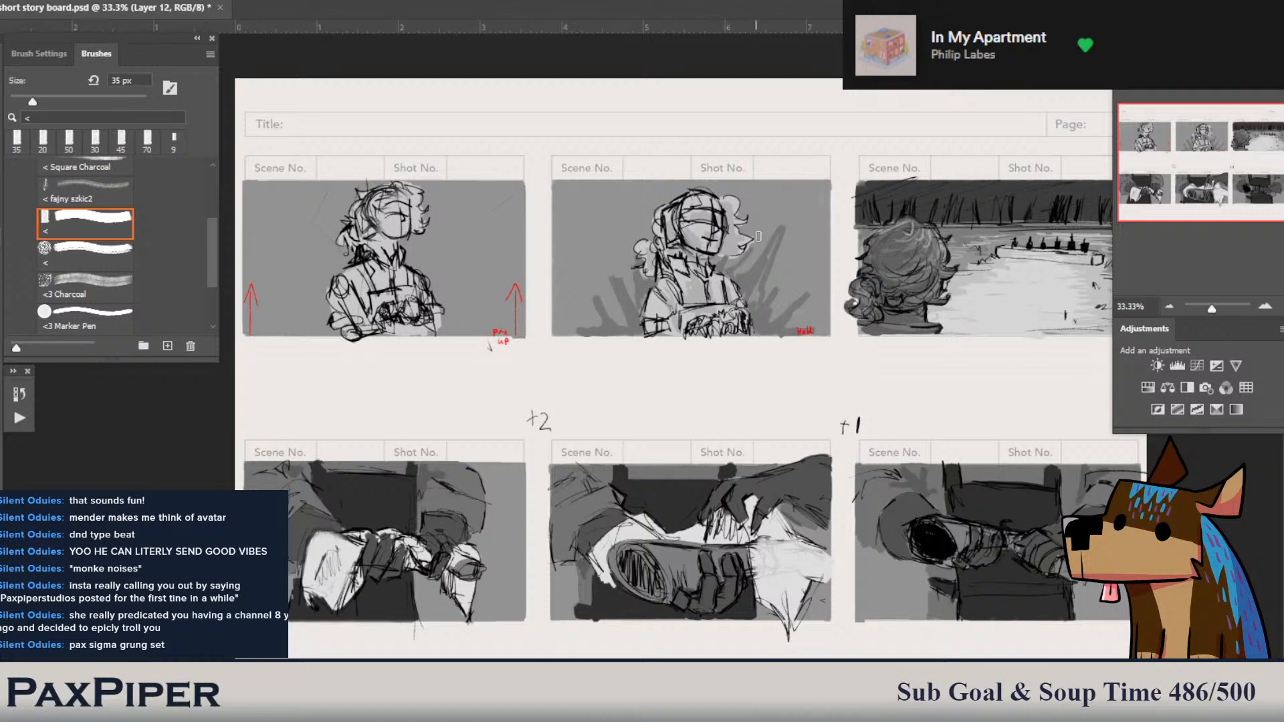
key("bracketleft")
key("bracketleft")
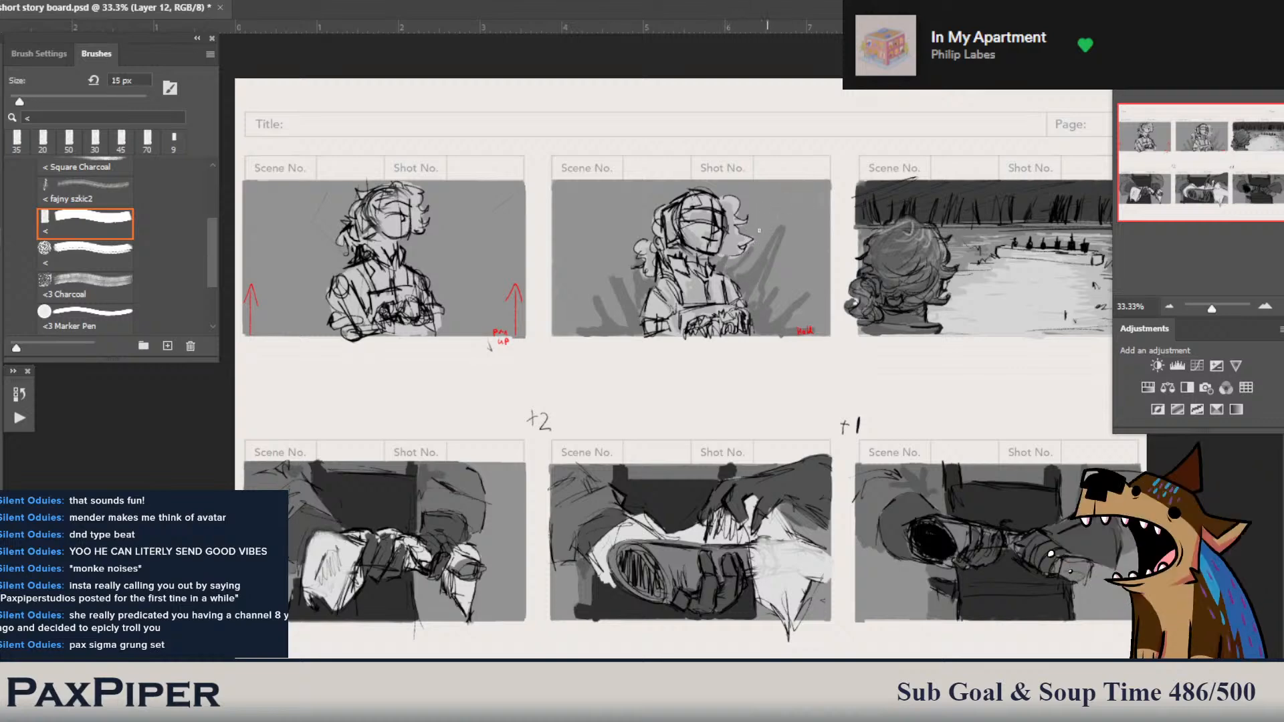
left_click(754, 225)
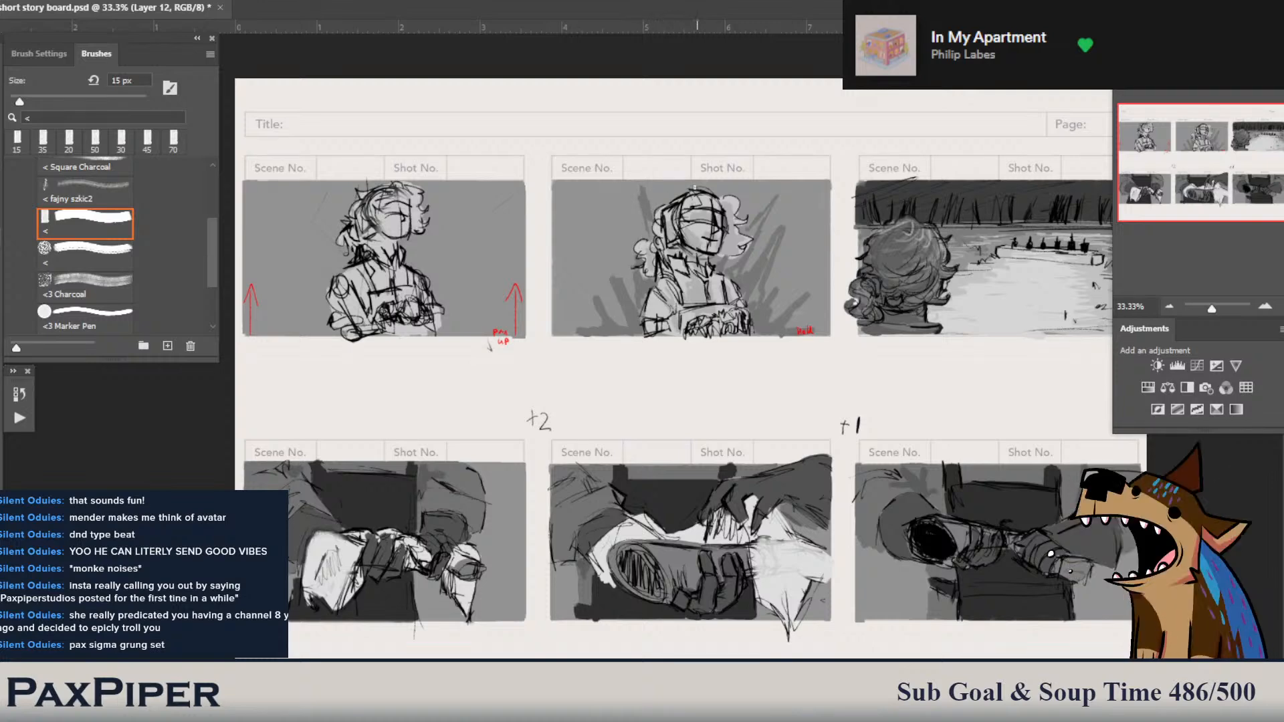
mouse_move(606, 277)
left_mouse_down()
mouse_move(620, 251)
mouse_move(628, 265)
mouse_move(622, 239)
left_mouse_up()
mouse_move(586, 325)
left_mouse_down()
mouse_move(617, 313)
mouse_move(600, 304)
left_mouse_up()
left_click_drag(593, 262, 575, 327)
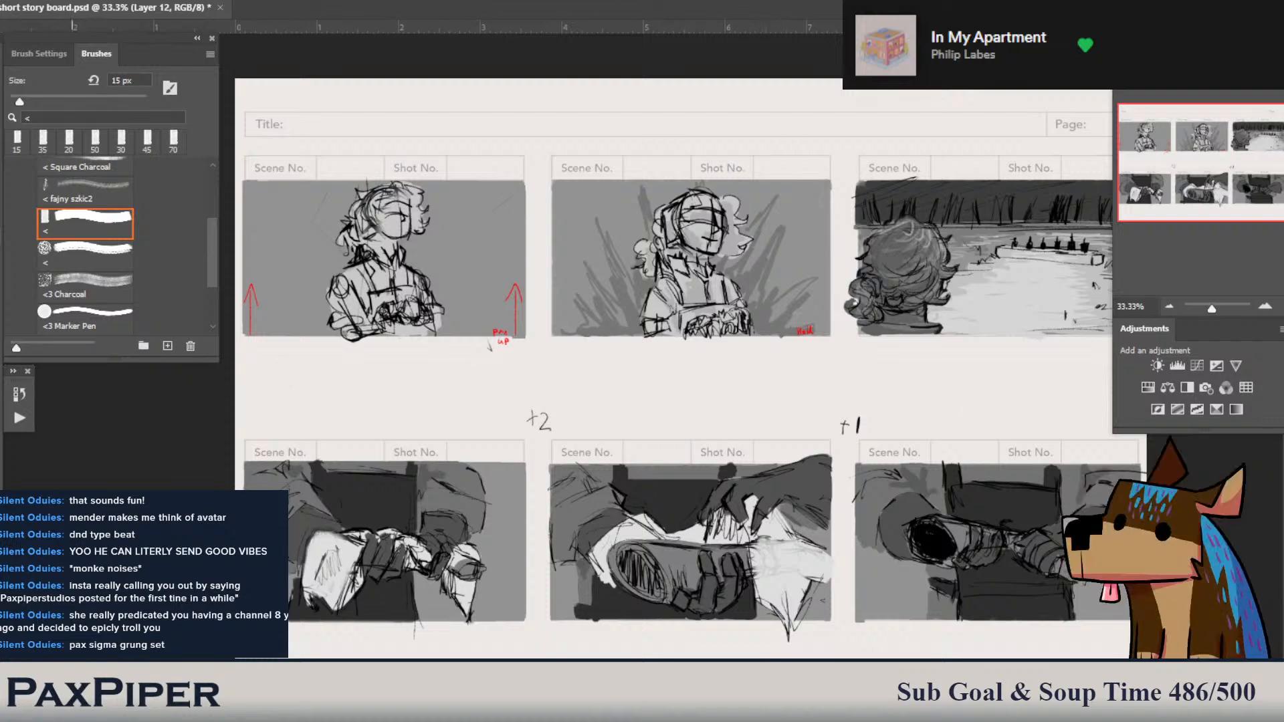
- Fill in and rework the grass around the second panel's figure with the brush at 60 px and 45 px
key("bracketright")
key("bracketright")
key("bracketright")
key("bracketright")
key("bracketright")
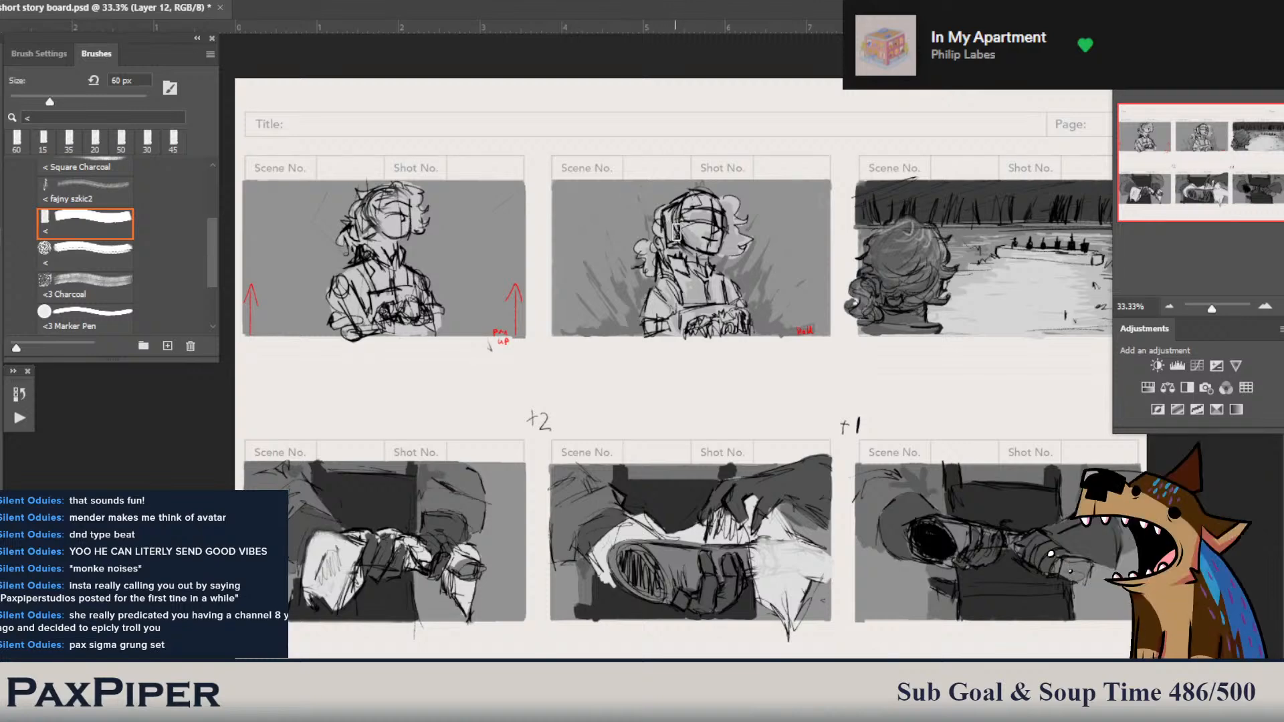
key("bracketleft")
key("bracketleft")
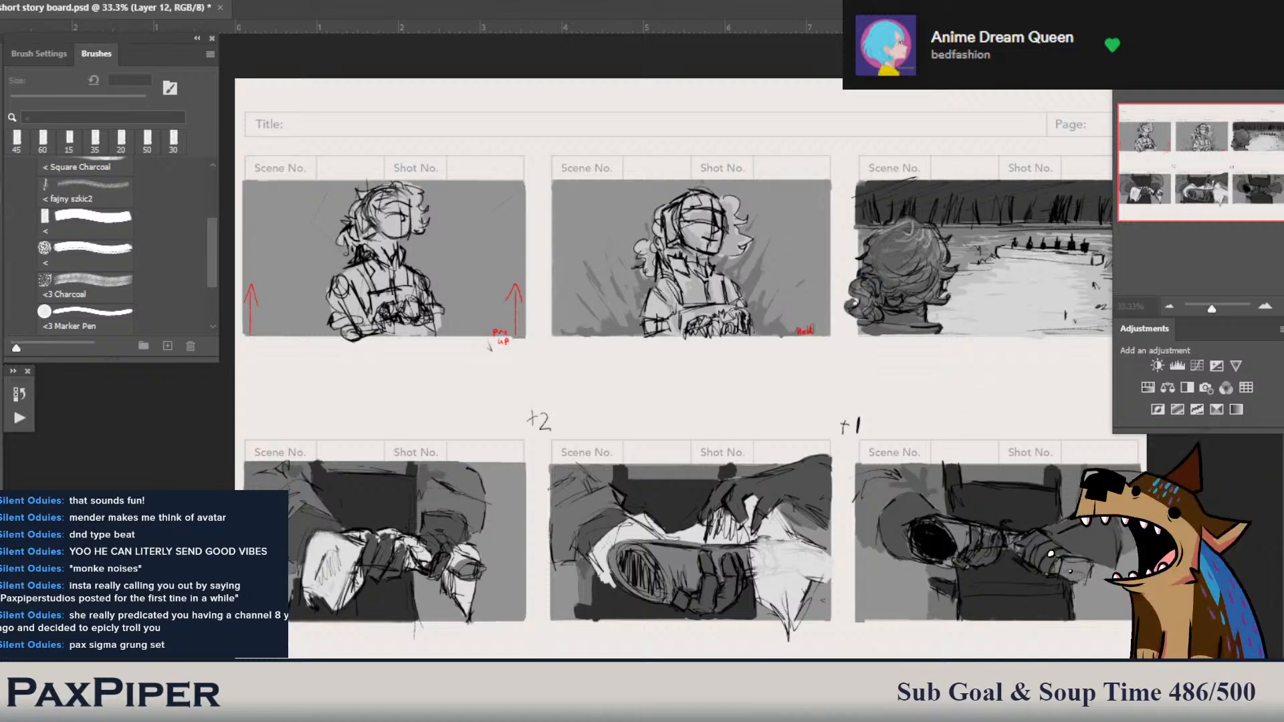
- Tone the face, hair and clothing of the second panel's figure with the brush at 30 px and 20 px
left_click(1226, 388)
key("[")
key("[")
key("[")
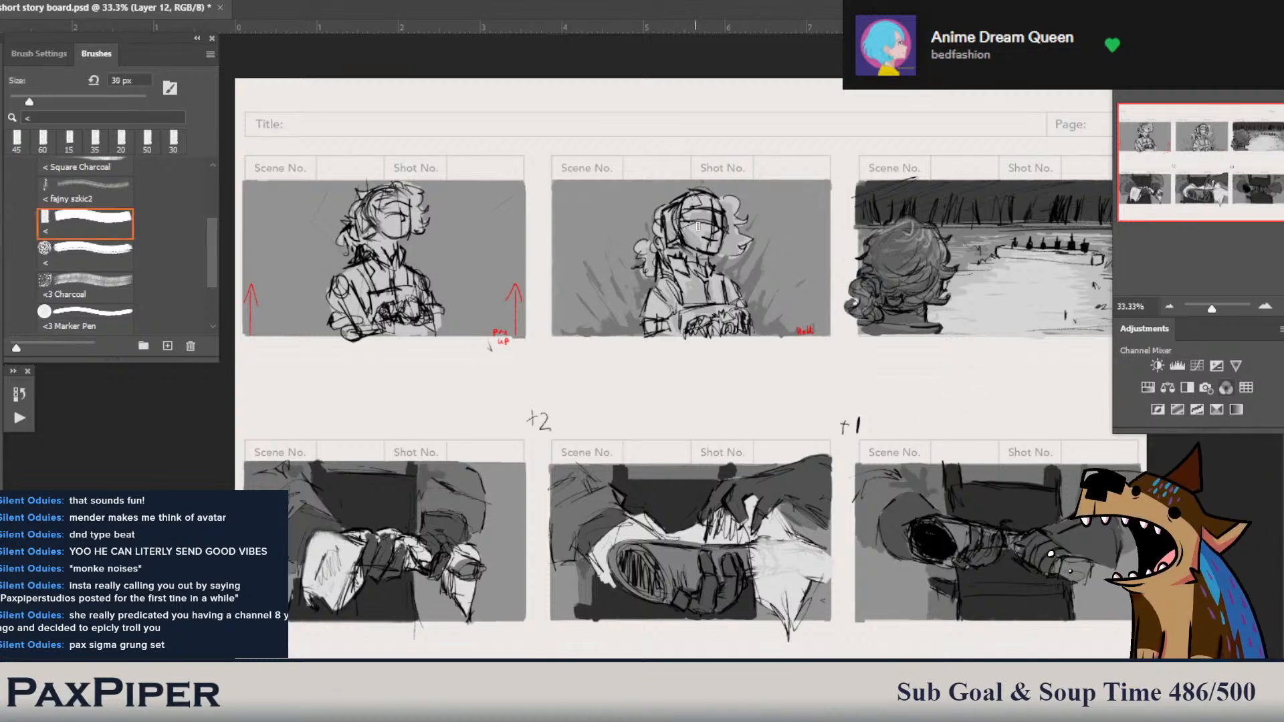
mouse_move(734, 231)
left_mouse_down()
mouse_move(730, 200)
mouse_move(745, 221)
mouse_move(742, 268)
mouse_move(745, 233)
mouse_move(665, 210)
mouse_move(698, 201)
mouse_move(680, 229)
left_mouse_up()
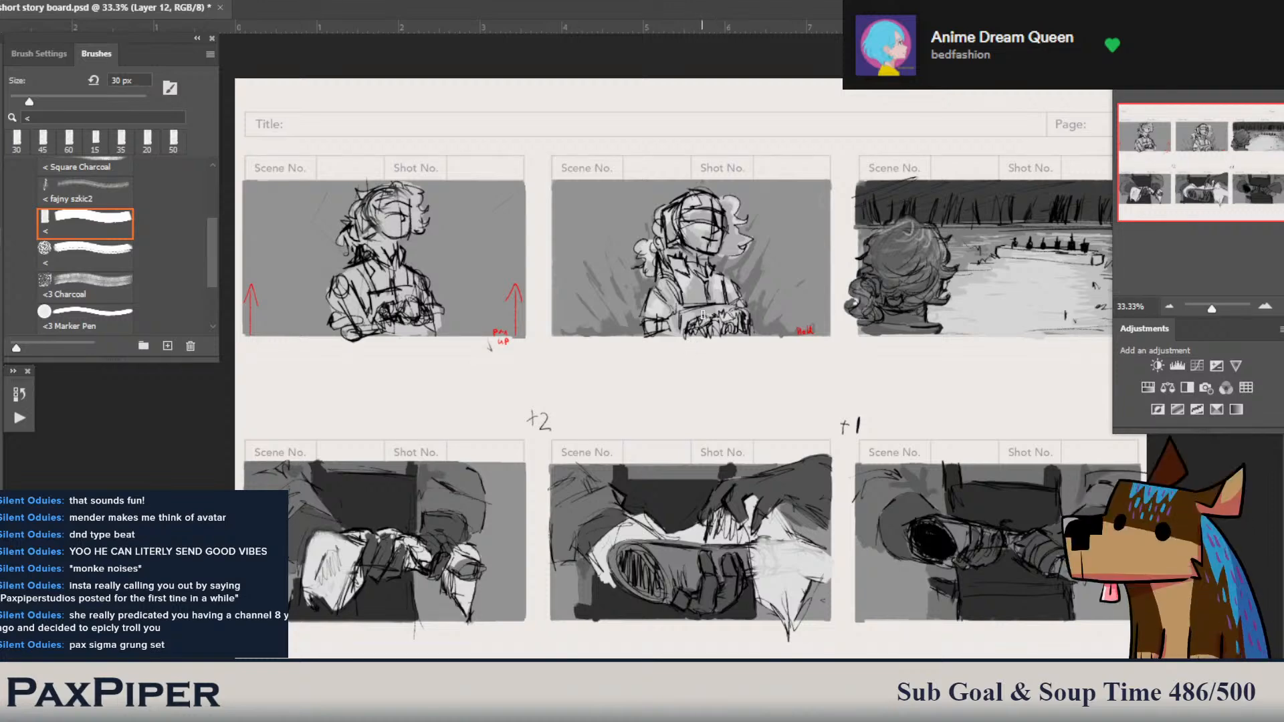
key("bracketleft")
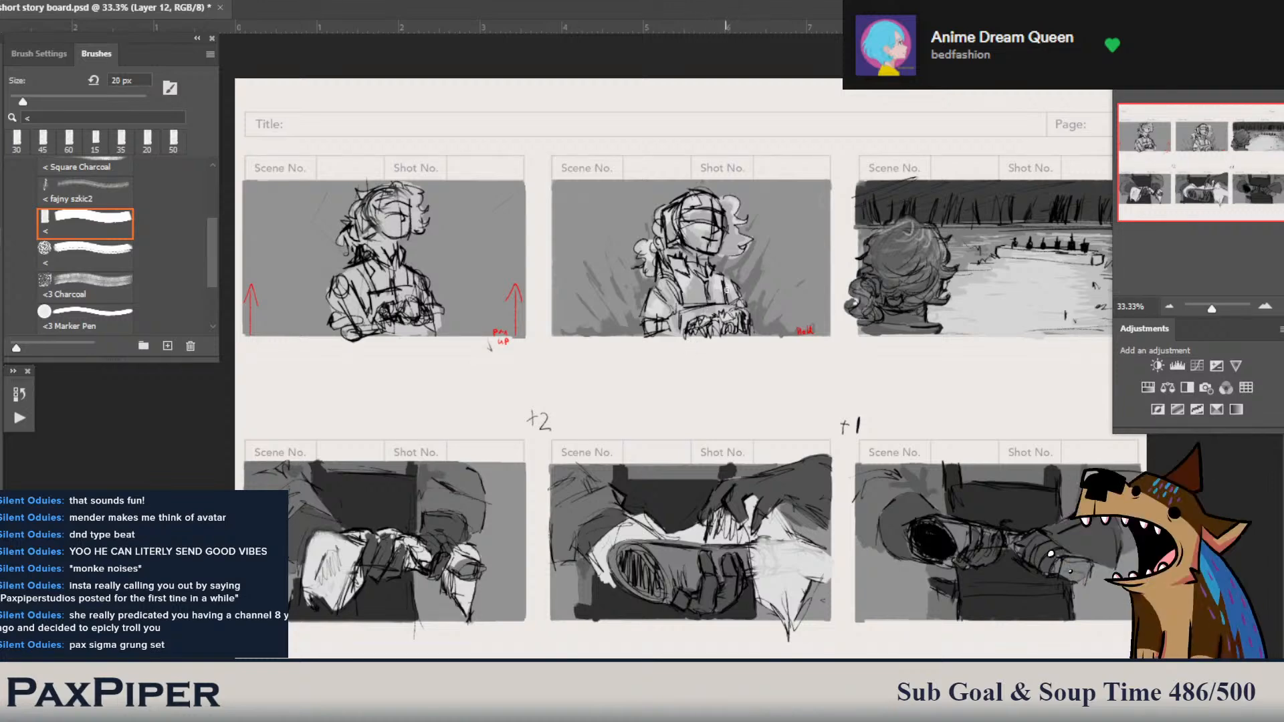
mouse_move(719, 292)
left_mouse_down()
mouse_move(681, 318)
mouse_move(700, 298)
left_mouse_up()
key("ctrl+z")
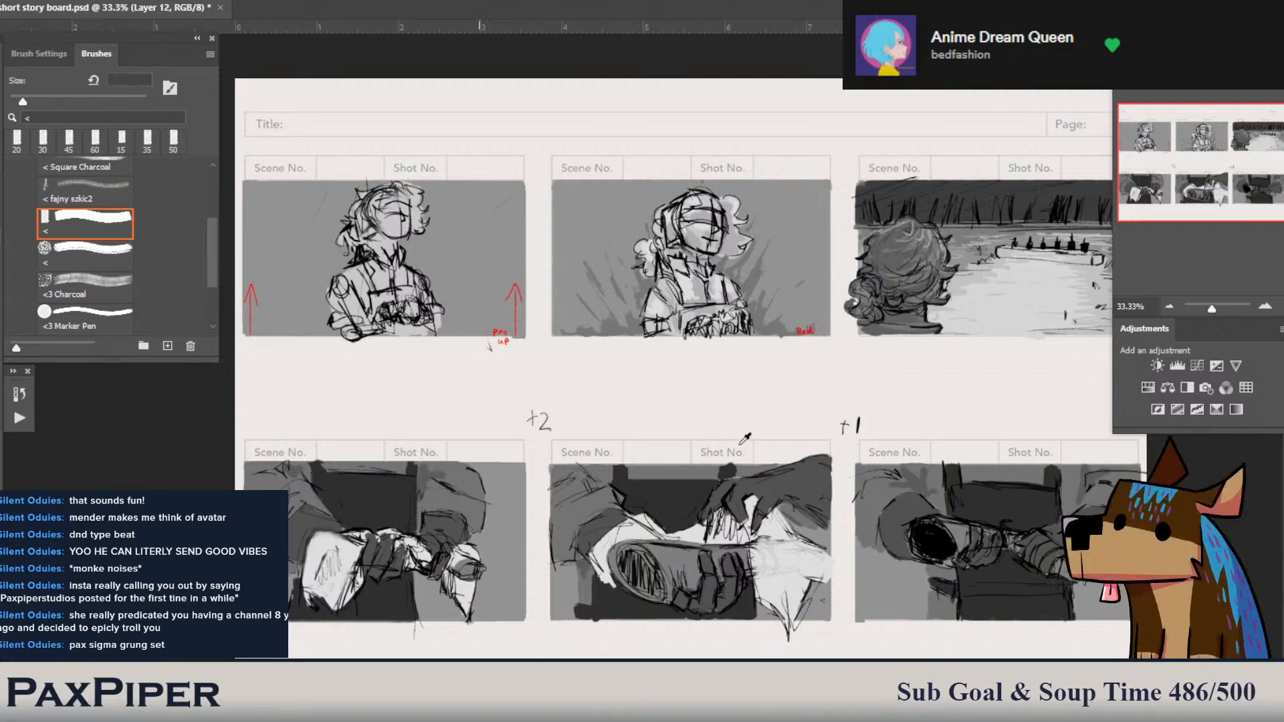
- Choose a lighter grey and paint 20 px light streaks into the upper corners of the second panel's background
key("alt")
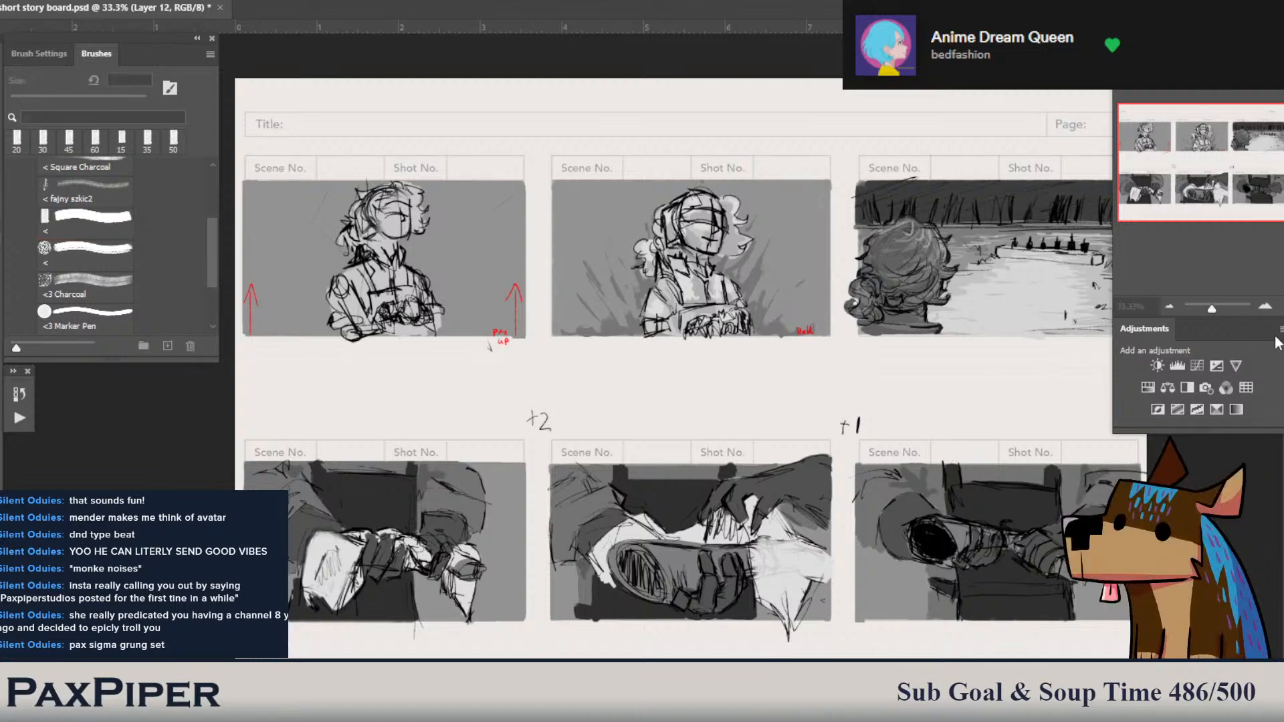
left_click(1051, 333)
mouse_move(553, 184)
left_mouse_down()
mouse_move(579, 196)
mouse_move(605, 185)
mouse_move(629, 209)
mouse_move(616, 184)
mouse_move(641, 188)
mouse_move(557, 209)
mouse_move(556, 196)
mouse_move(551, 245)
mouse_move(568, 295)
left_mouse_up()
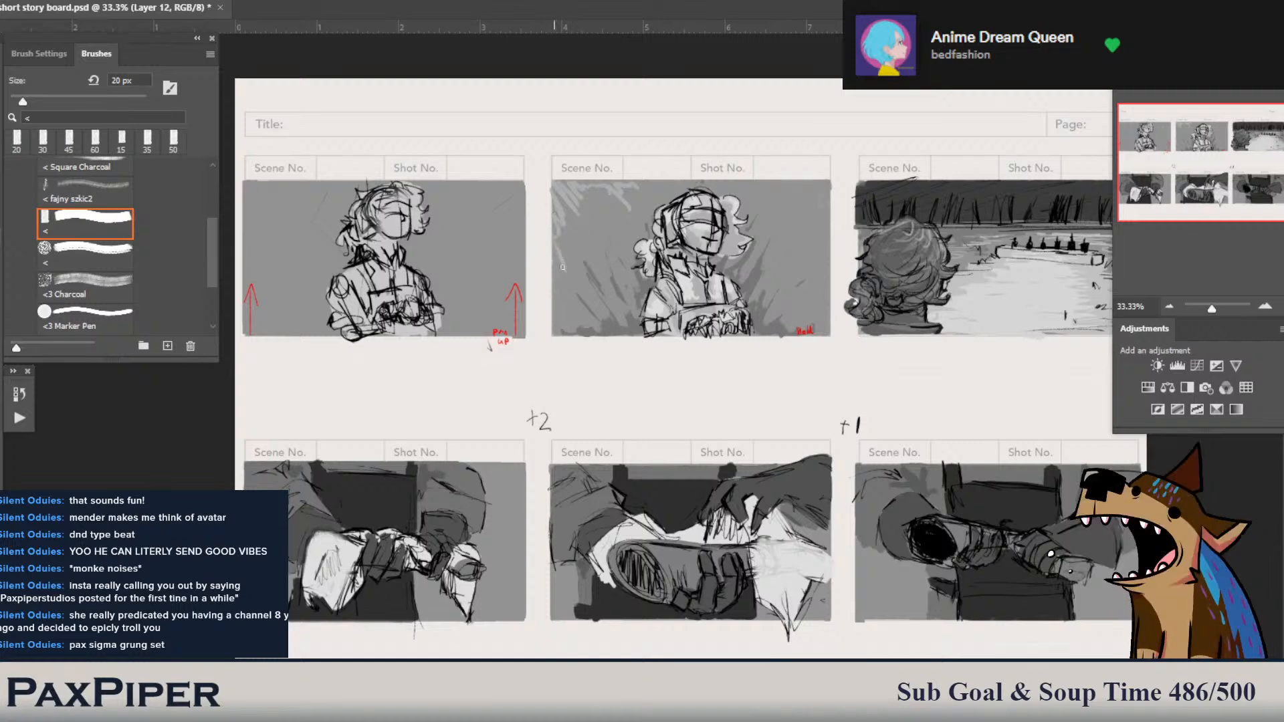
mouse_move(830, 183)
left_mouse_down()
mouse_move(816, 205)
mouse_move(807, 194)
left_mouse_up()
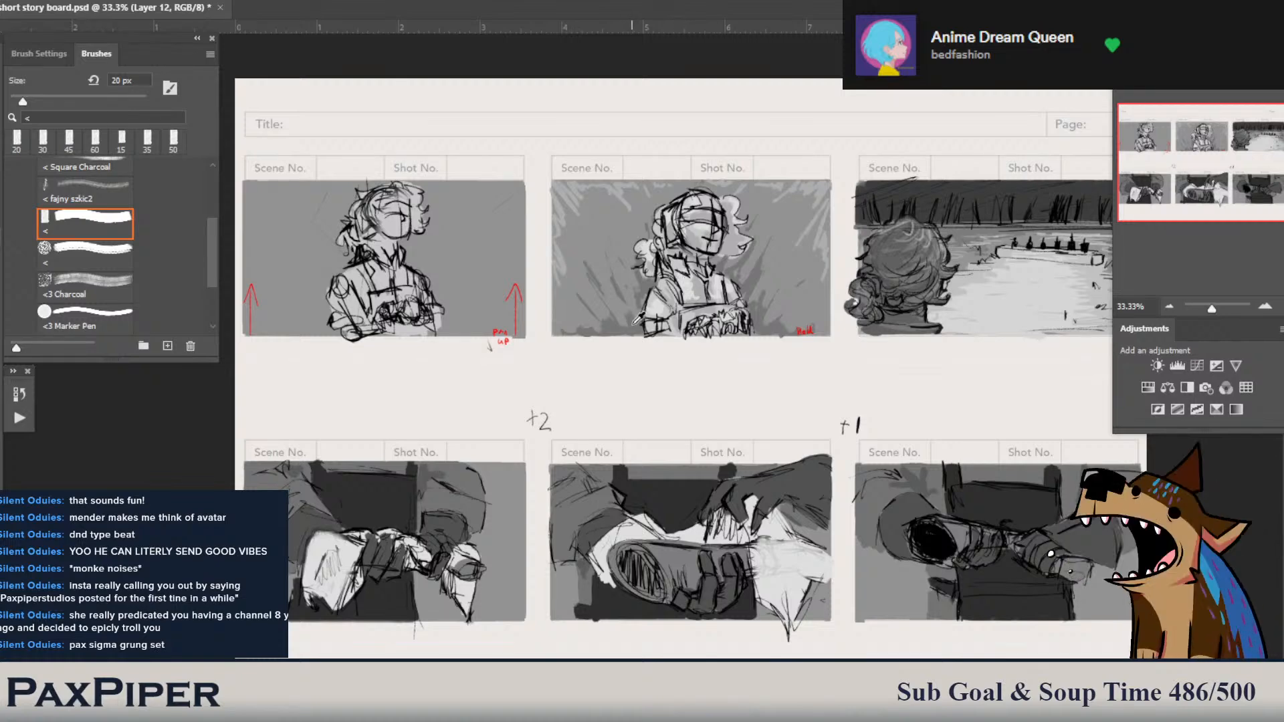
- Paint dark grass strokes to the right of the first panel's figure, using brush sizes of 20 px and 40 px
mouse_move(432, 244)
left_mouse_down()
mouse_move(436, 288)
mouse_move(457, 204)
mouse_move(466, 284)
mouse_move(495, 257)
mouse_move(507, 293)
mouse_move(521, 289)
left_mouse_up()
key("ctrl+z")
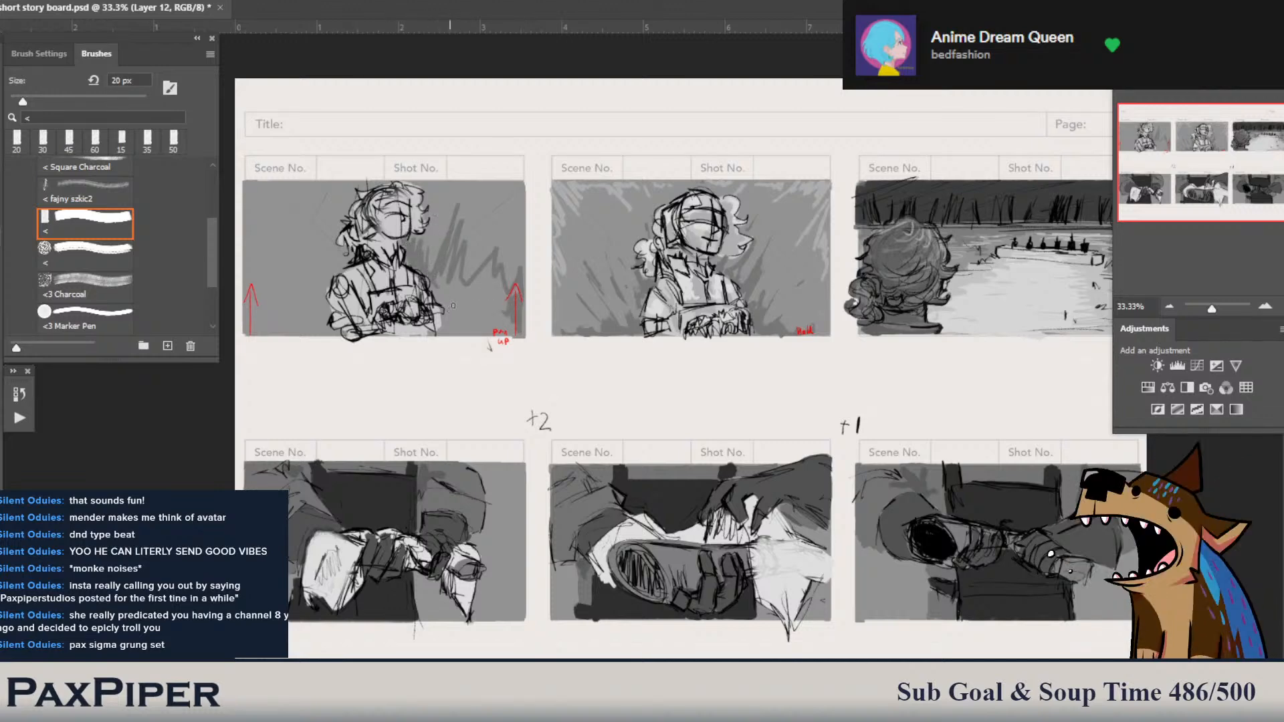
key("bracketright")
key("bracketright")
left_click_drag(439, 286, 447, 309)
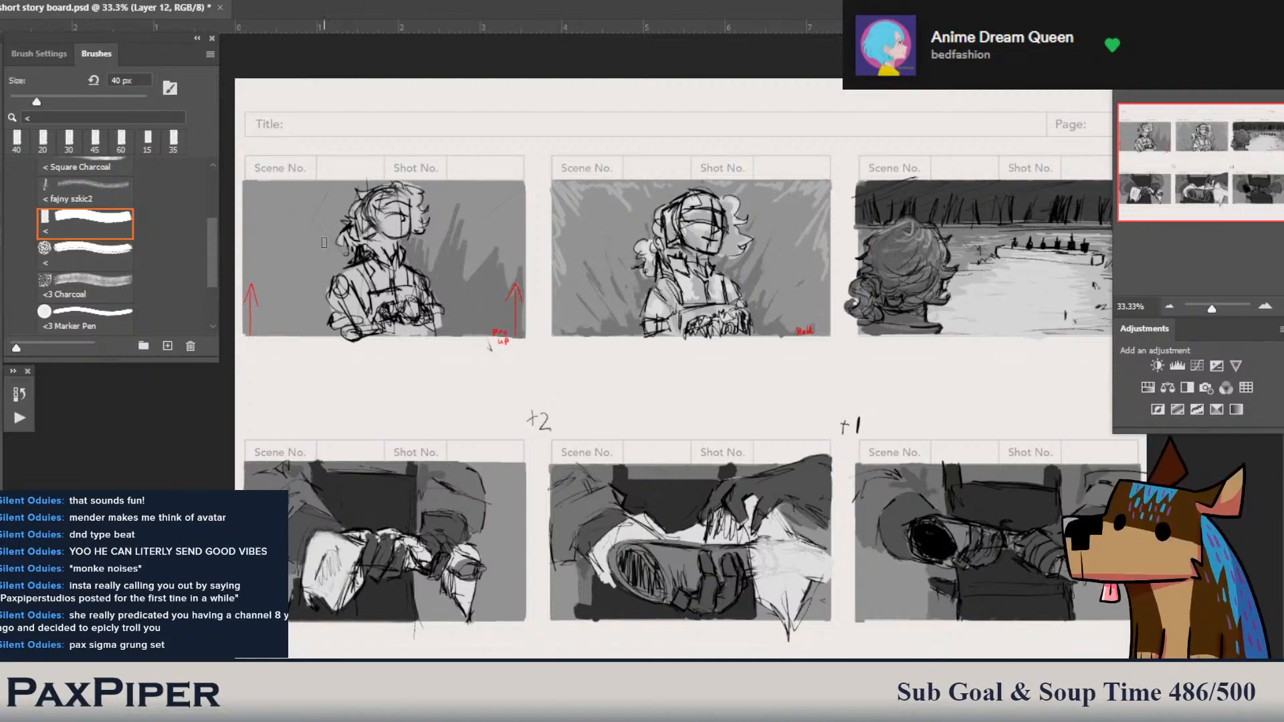
- Paint matching dark grass strokes to the left of the first panel's figure with a 20 px brush
key("bracketleft")
key("bracketleft")
key("bracketleft")
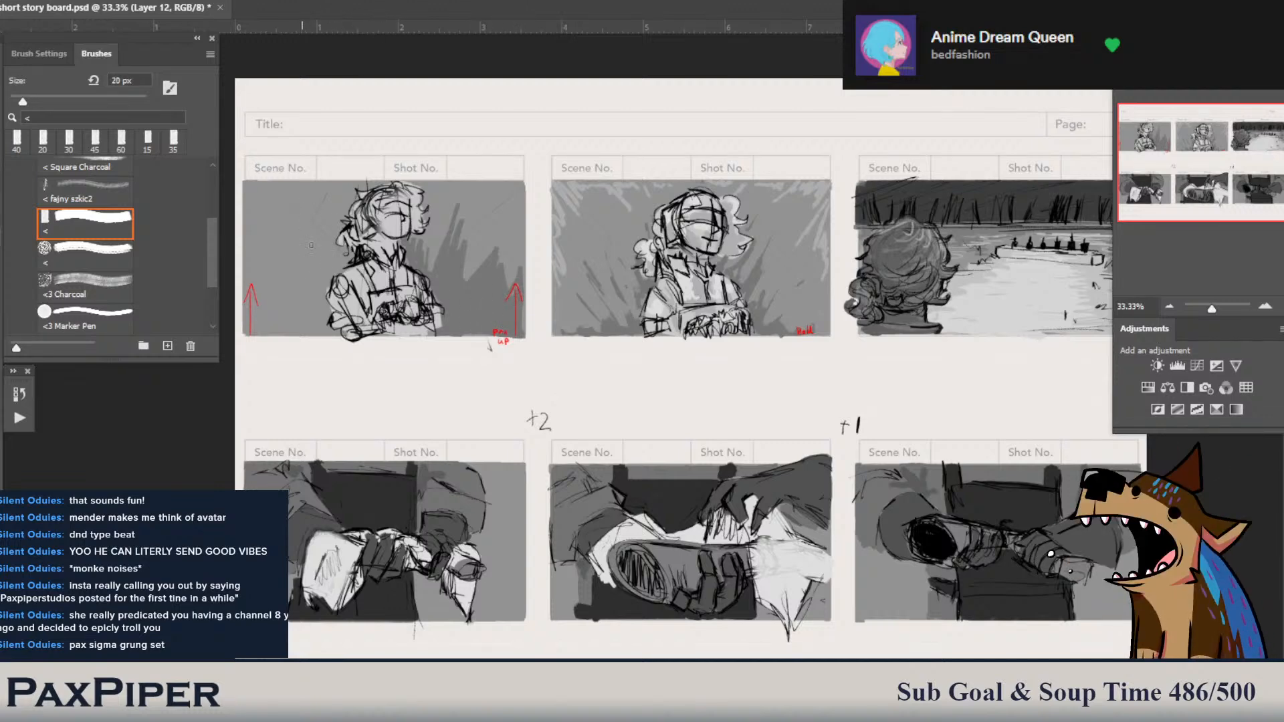
mouse_move(340, 271)
left_mouse_down()
mouse_move(293, 220)
mouse_move(320, 292)
mouse_move(282, 254)
mouse_move(310, 313)
mouse_move(259, 305)
left_mouse_up()
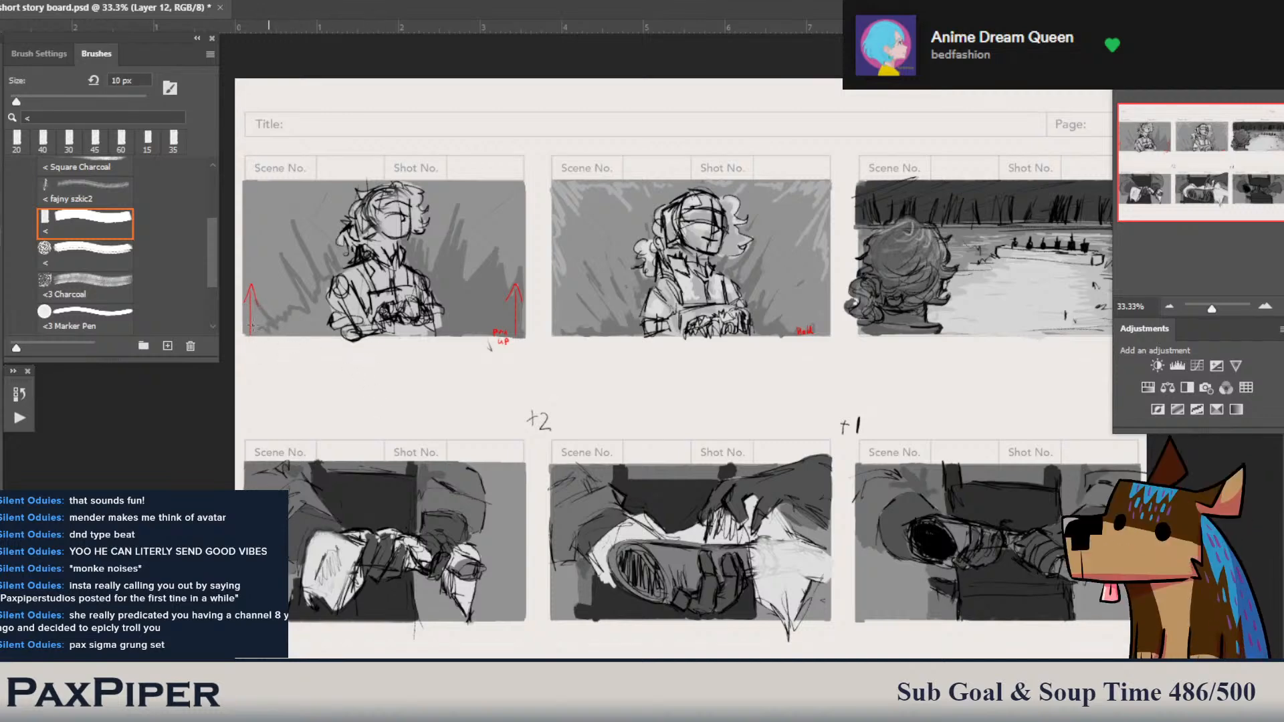
- Thicken and extend the grass beside the first panel's figure with the brush at 35 px and 25 px
key("bracketright")
key("bracketright")
key("bracketright")
key("bracketright")
key("bracketright")
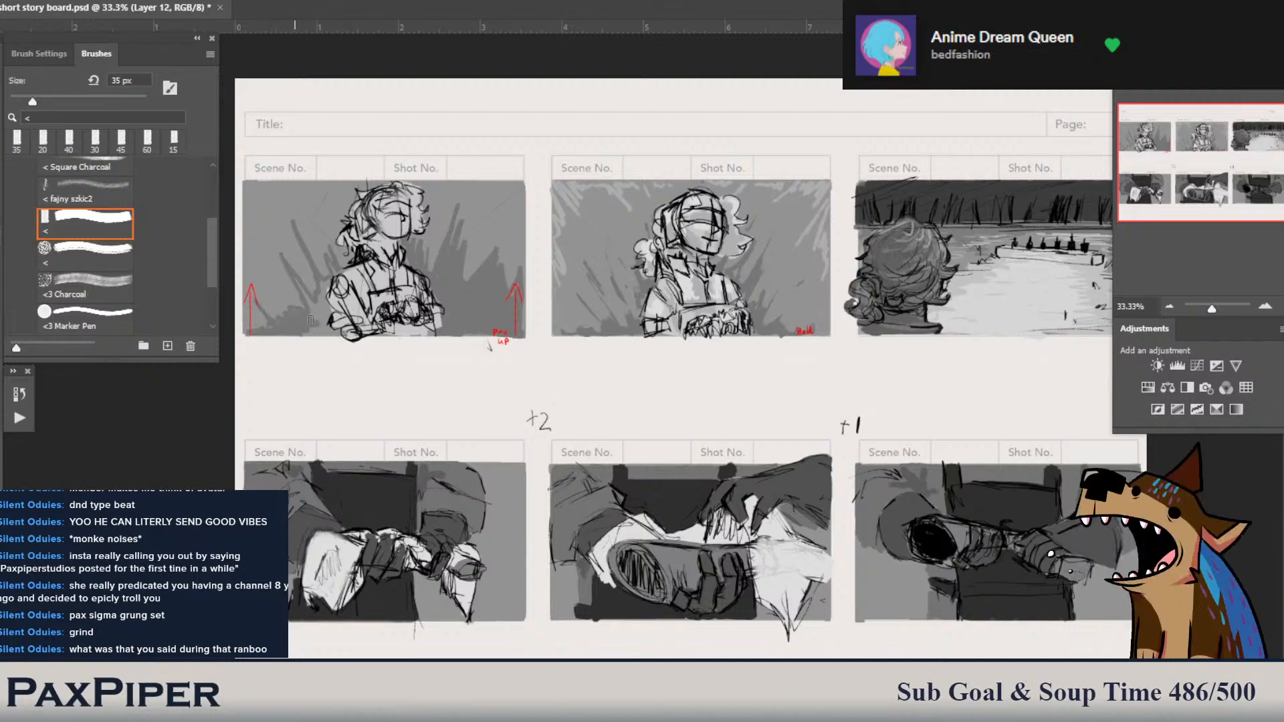
key("bracketleft")
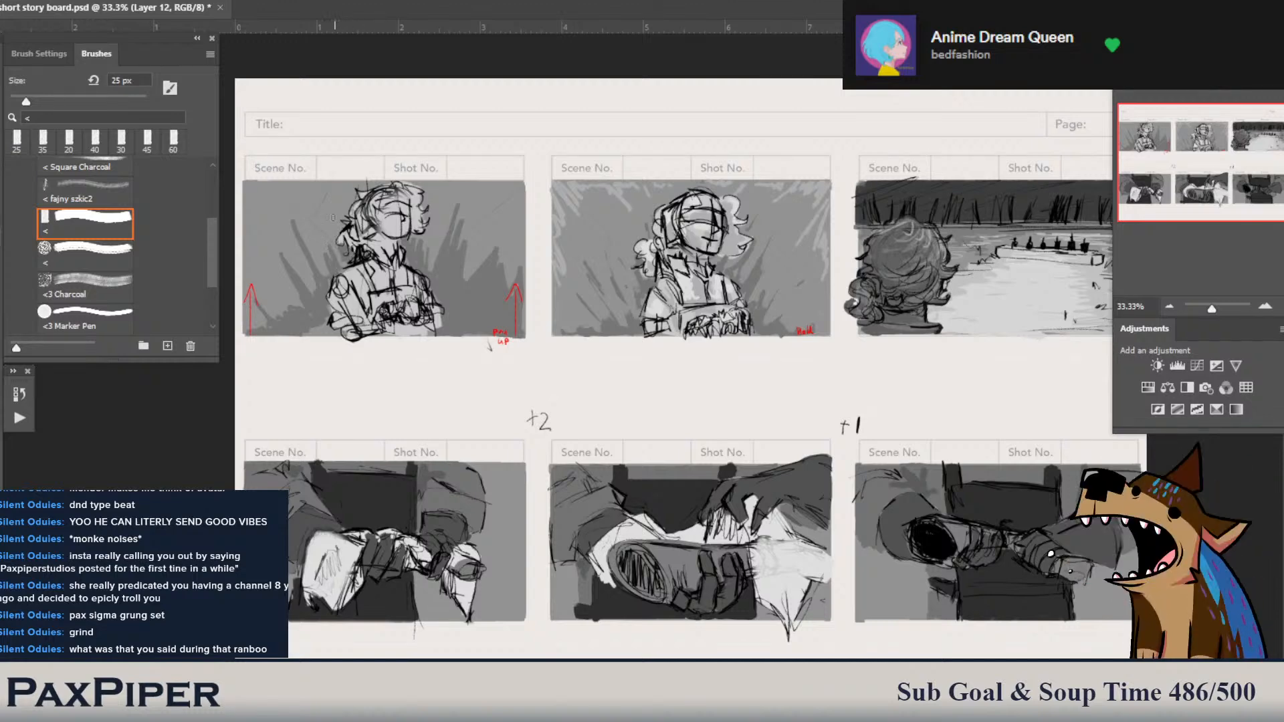
left_click_drag(337, 224, 339, 204)
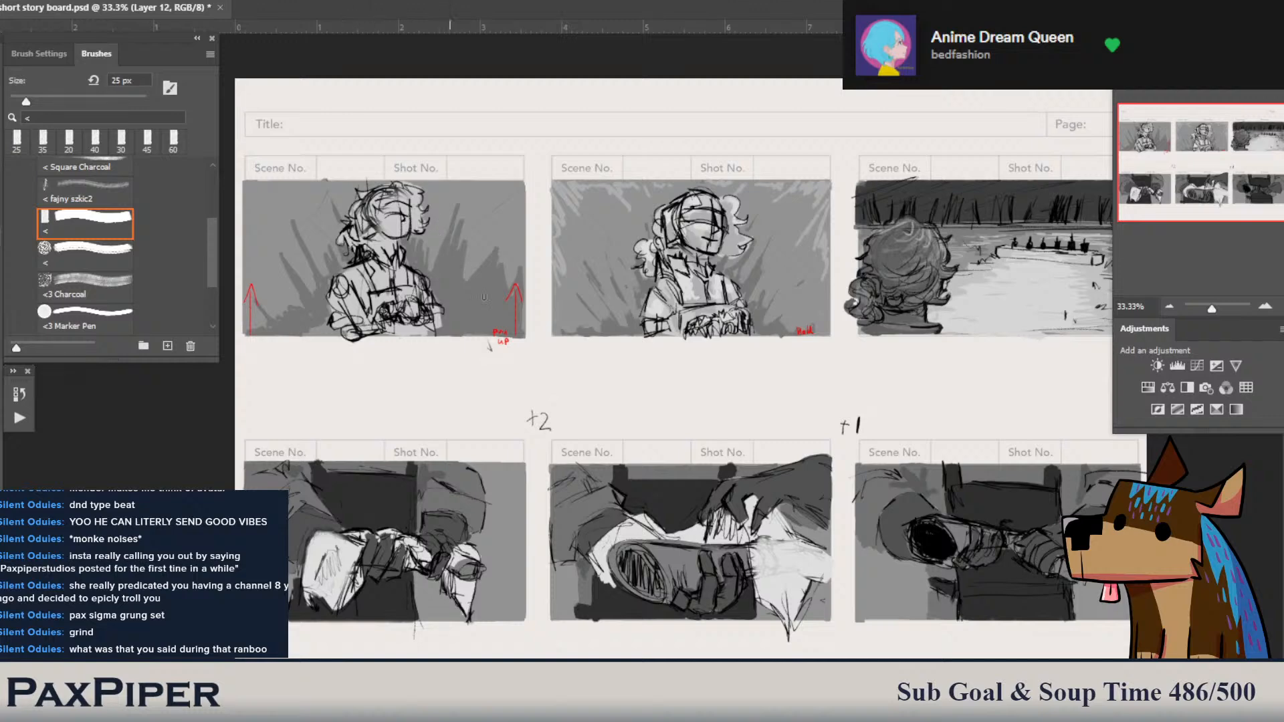
- Add 15 px light streaks to the first panel's upper corners and tone its figure with a 30 px brush
key("bracketleft")
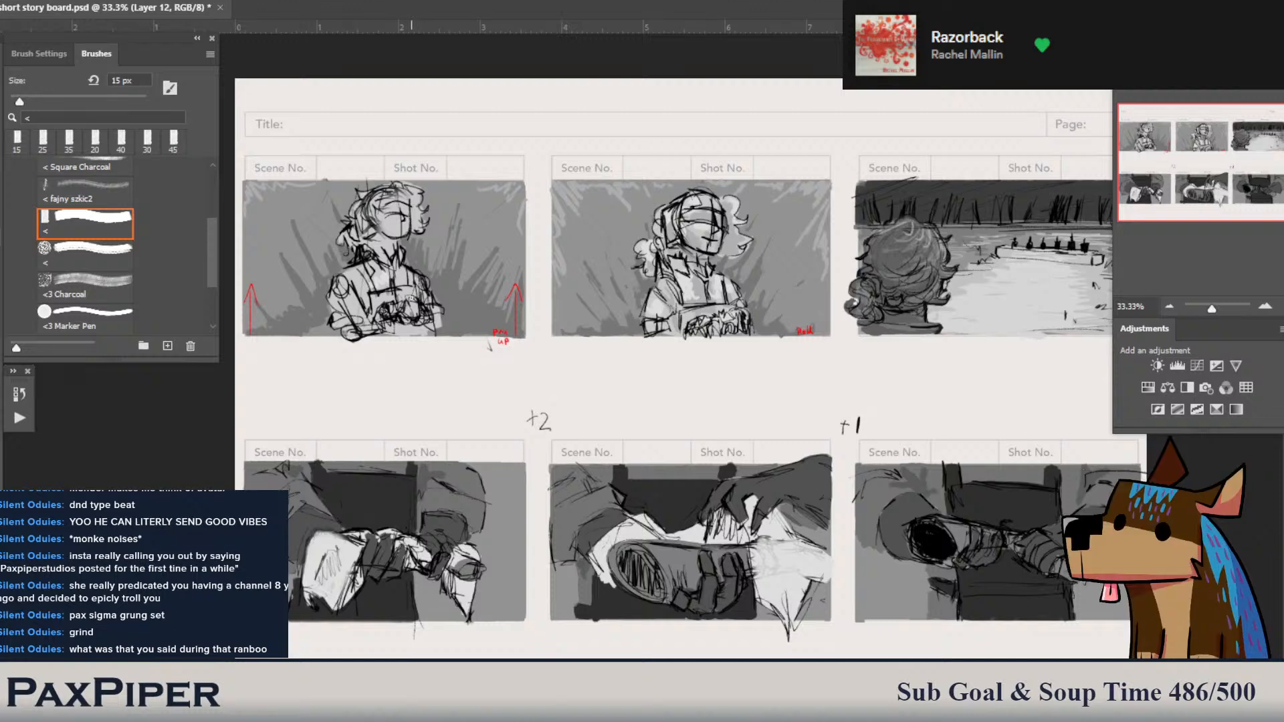
key("bracketright")
key("bracketright")
key("bracketright")
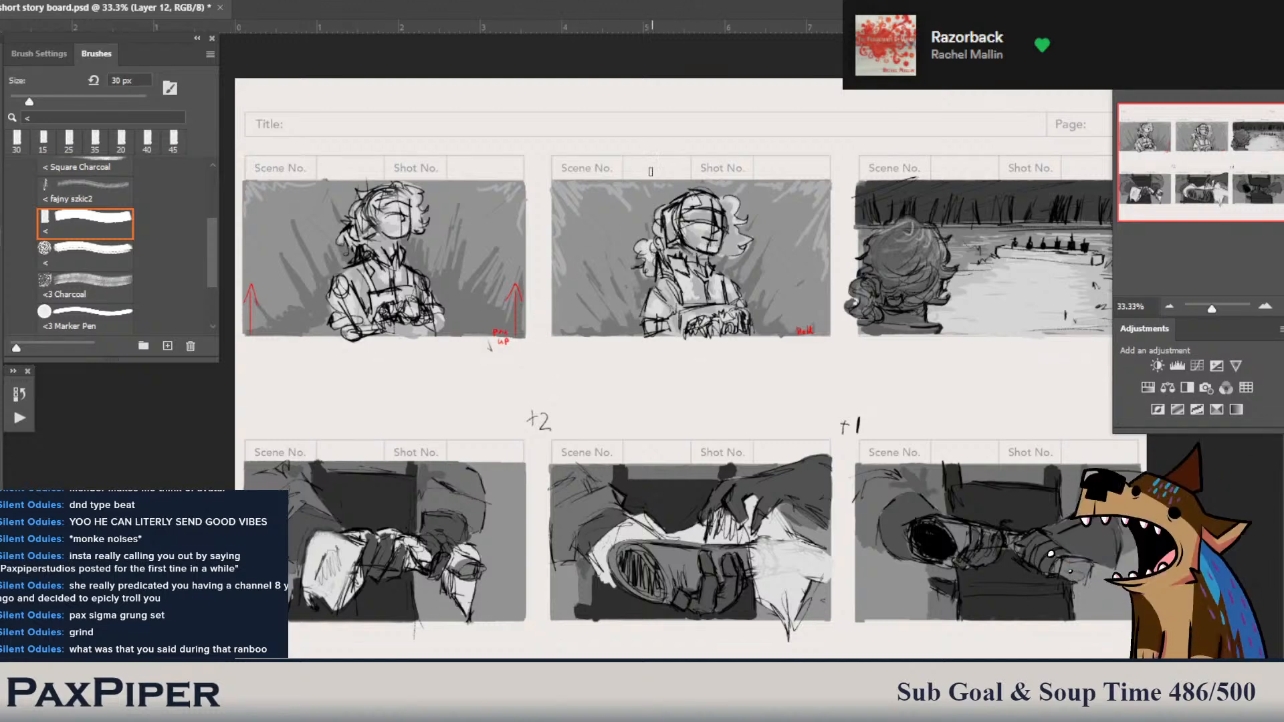
- Refine the curly hair of the figure seen from behind in the third top-row panel with a 10 px brush
key("bracketleft")
key("bracketleft")
key("bracketleft")
left_click_drag(921, 226, 932, 240)
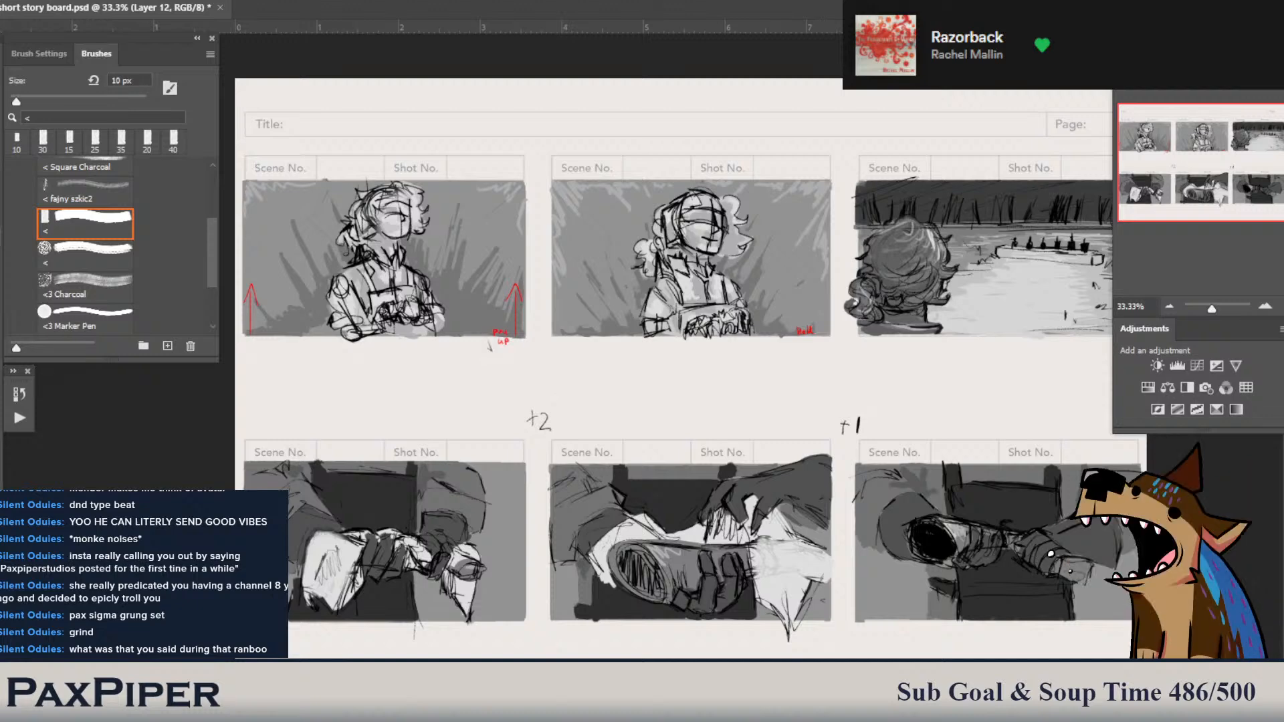
- Erase the handwritten +1 and +2 notes between the two rows of panels
left_click_drag(840, 423, 844, 425)
key("e")
left_click_drag(528, 419, 538, 431)
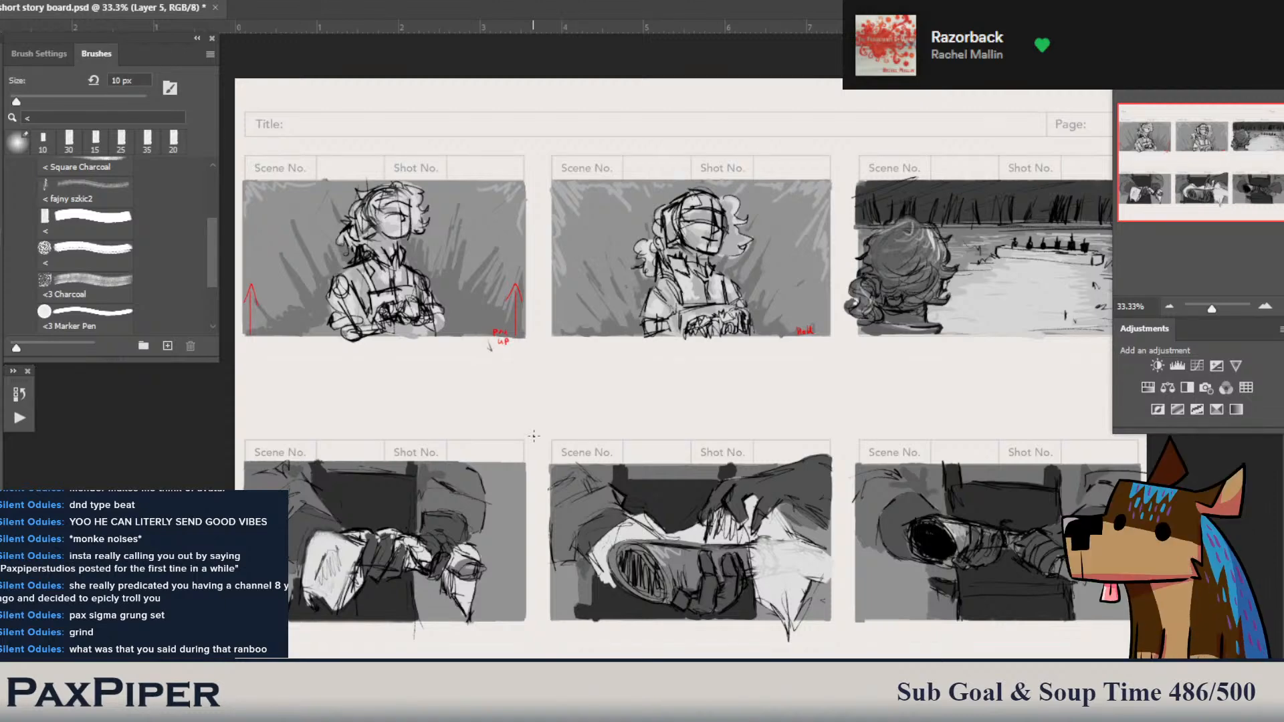
- Hide the greyscale storyboard page and show the blue-toned page, switching its layers to the flat colour blocks
key("ctrl+minus")
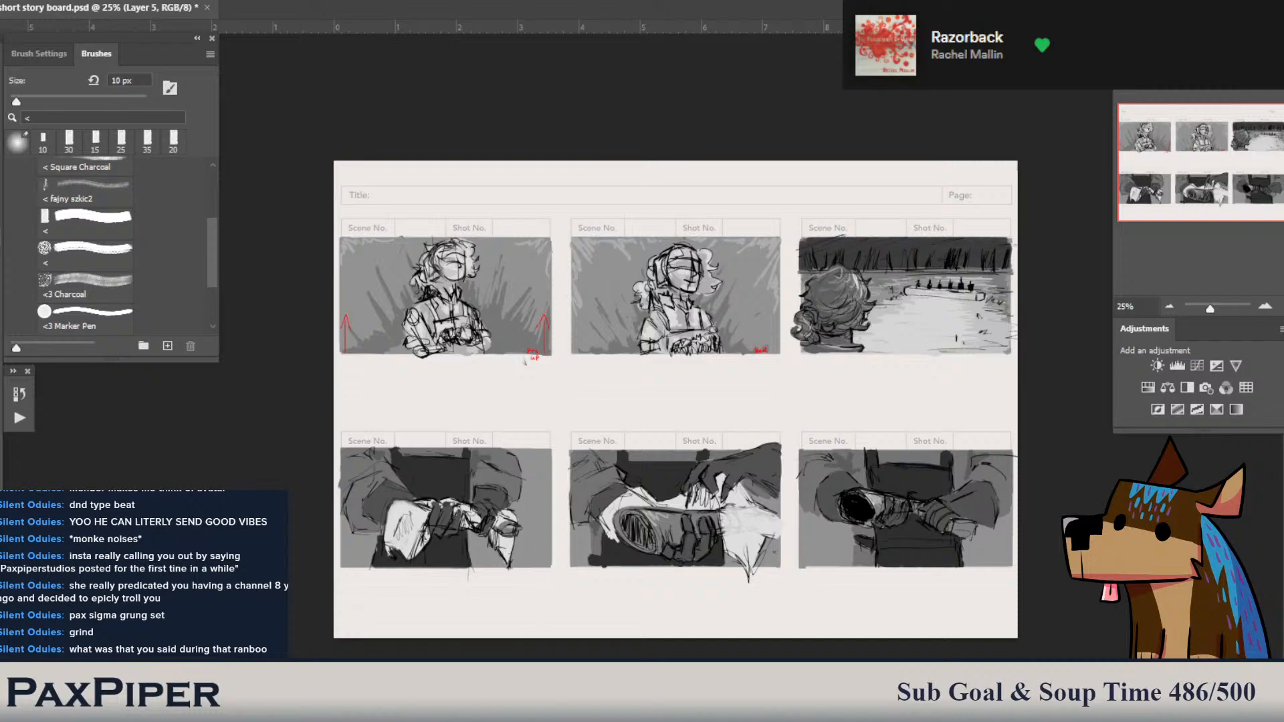
key("b")
key("ctrl+comma")
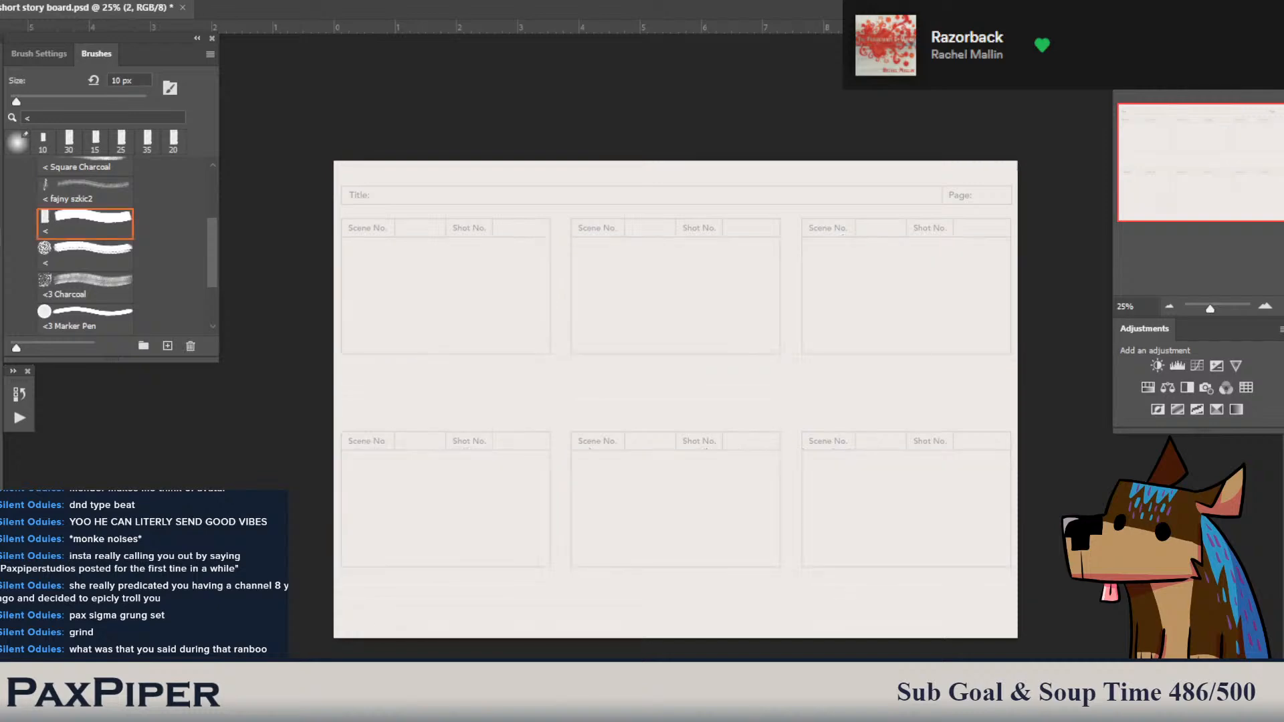
key("ctrl+comma")
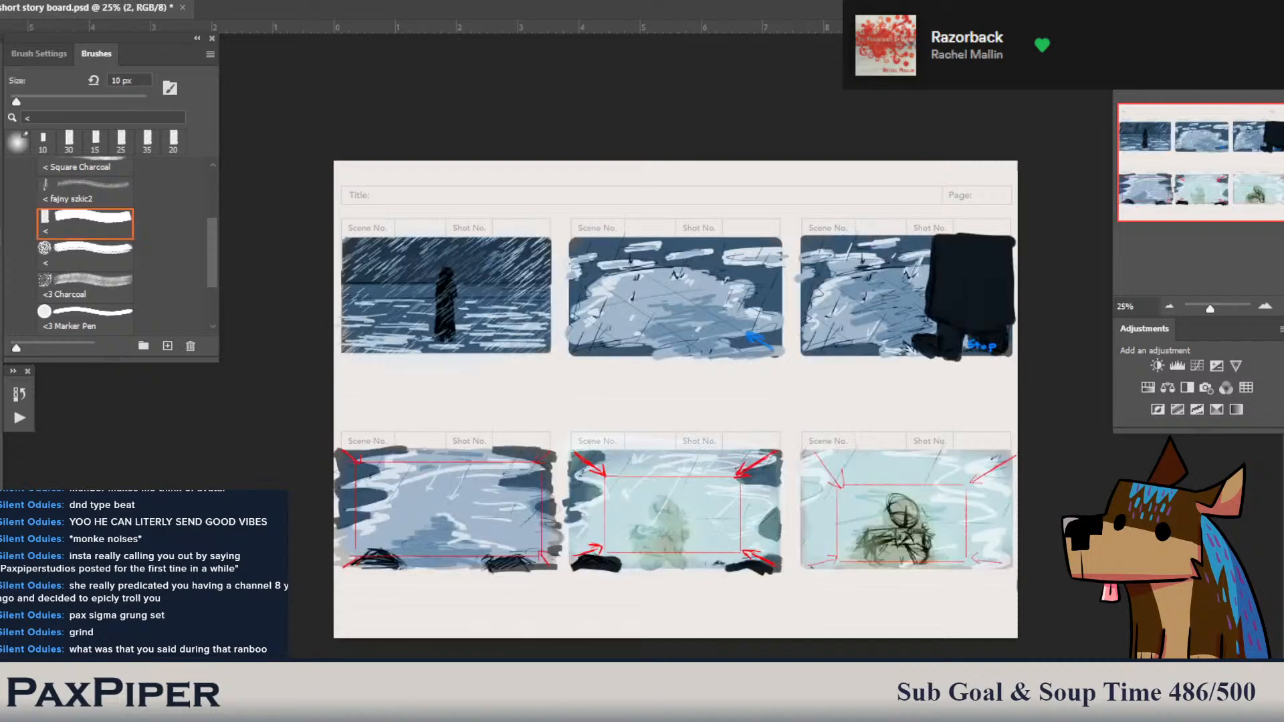
key("ctrl+comma")
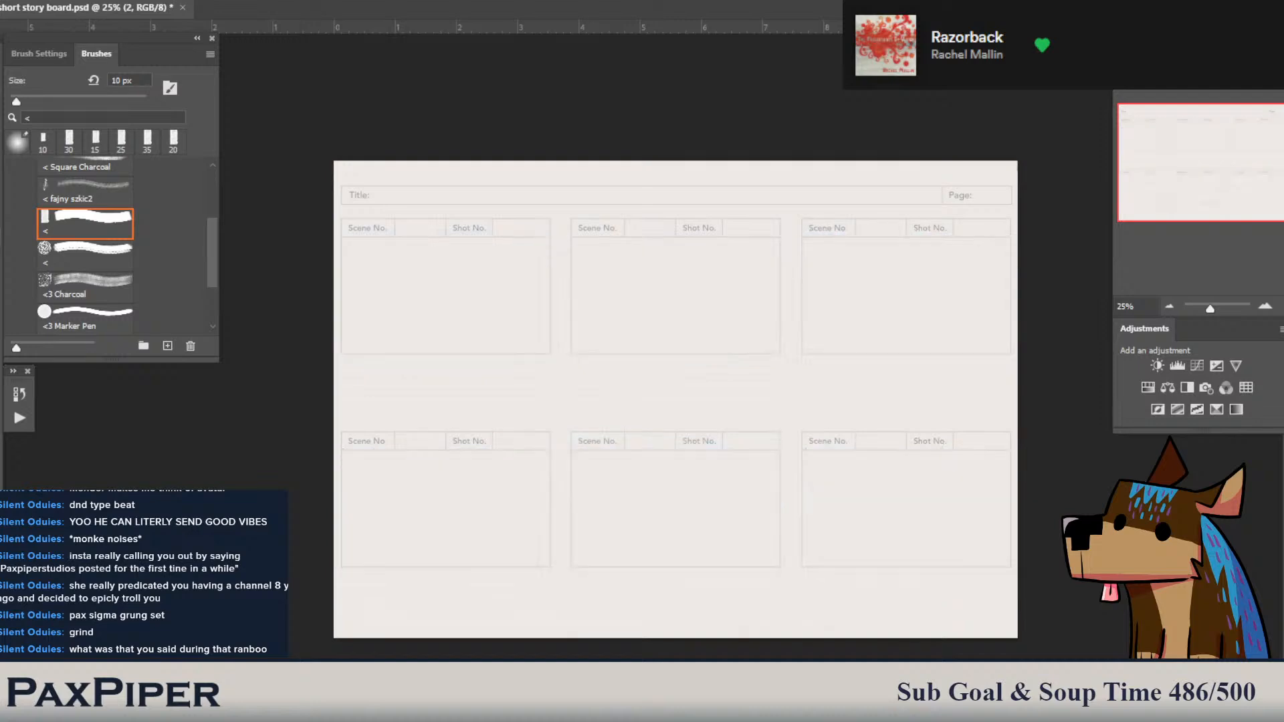
key("ctrl+comma")
key("ctrl+comma")
key("ctrl+comma")
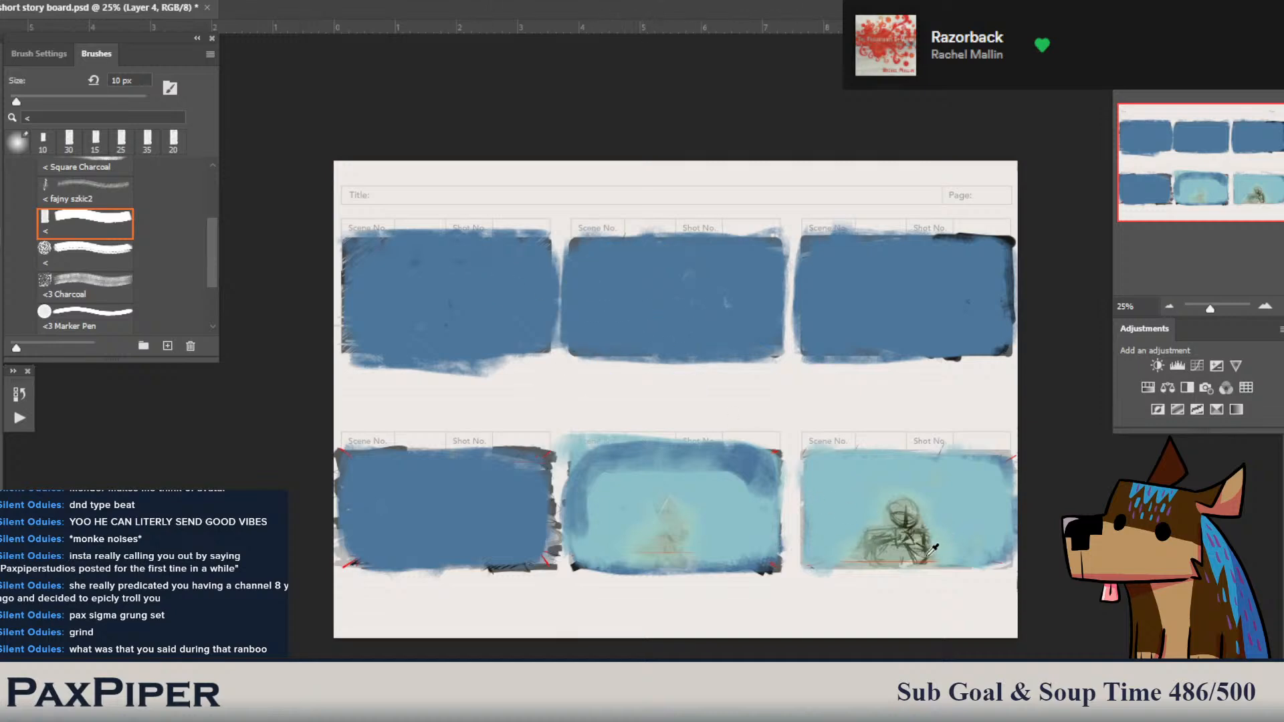
- Sample the green tint from the blue page's last panel, bring back the greyscale page and add a new layer for it
left_click(924, 557, "alt")
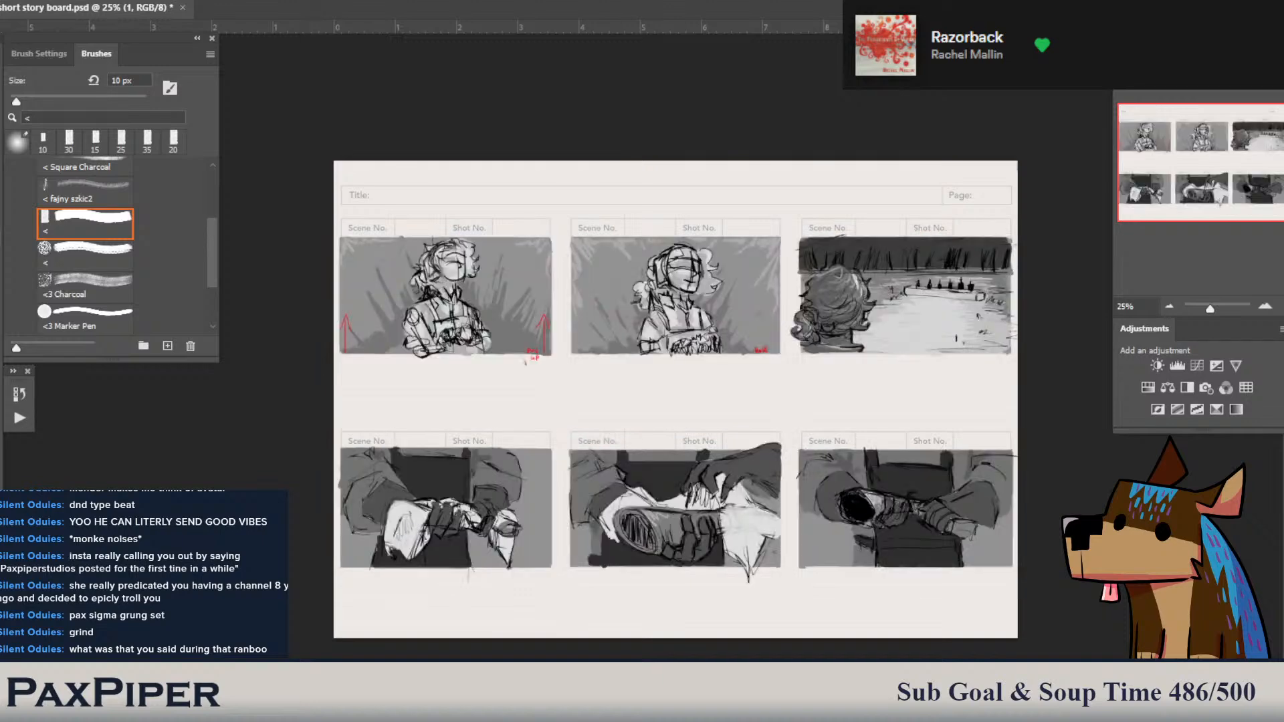
key("ctrl+alt+shift+n")
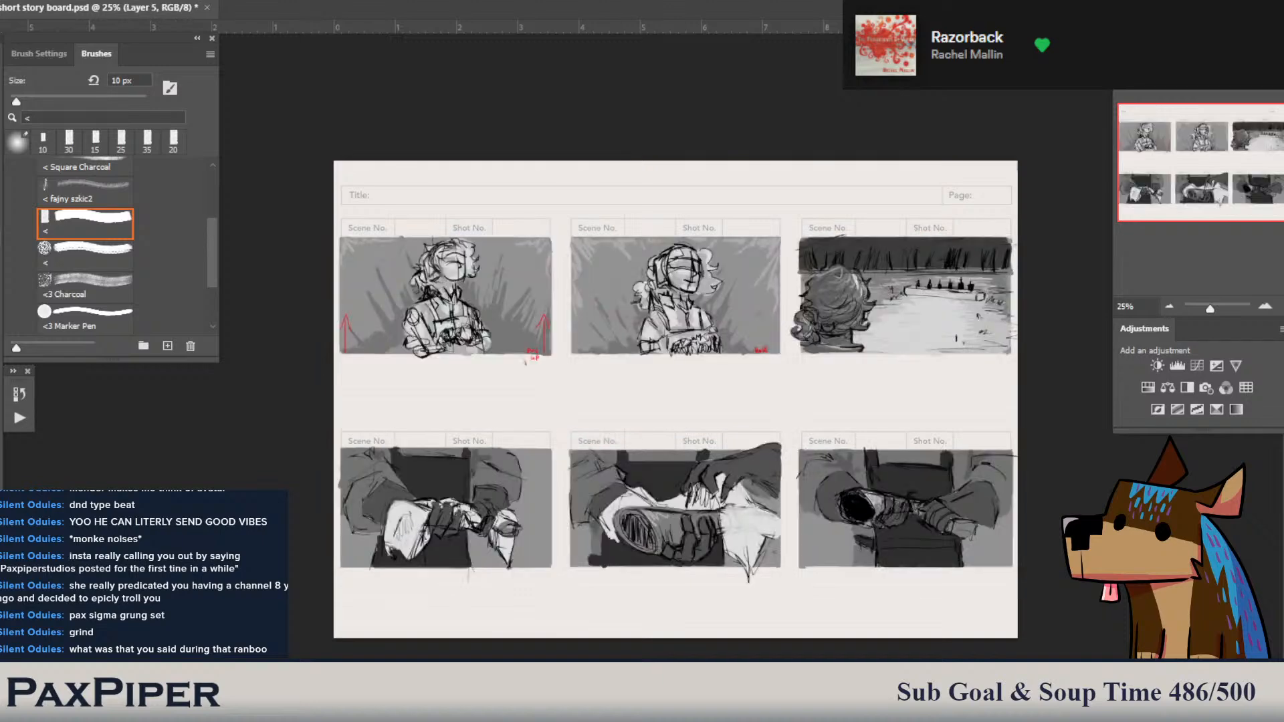
key("ctrl+alt+shift+n")
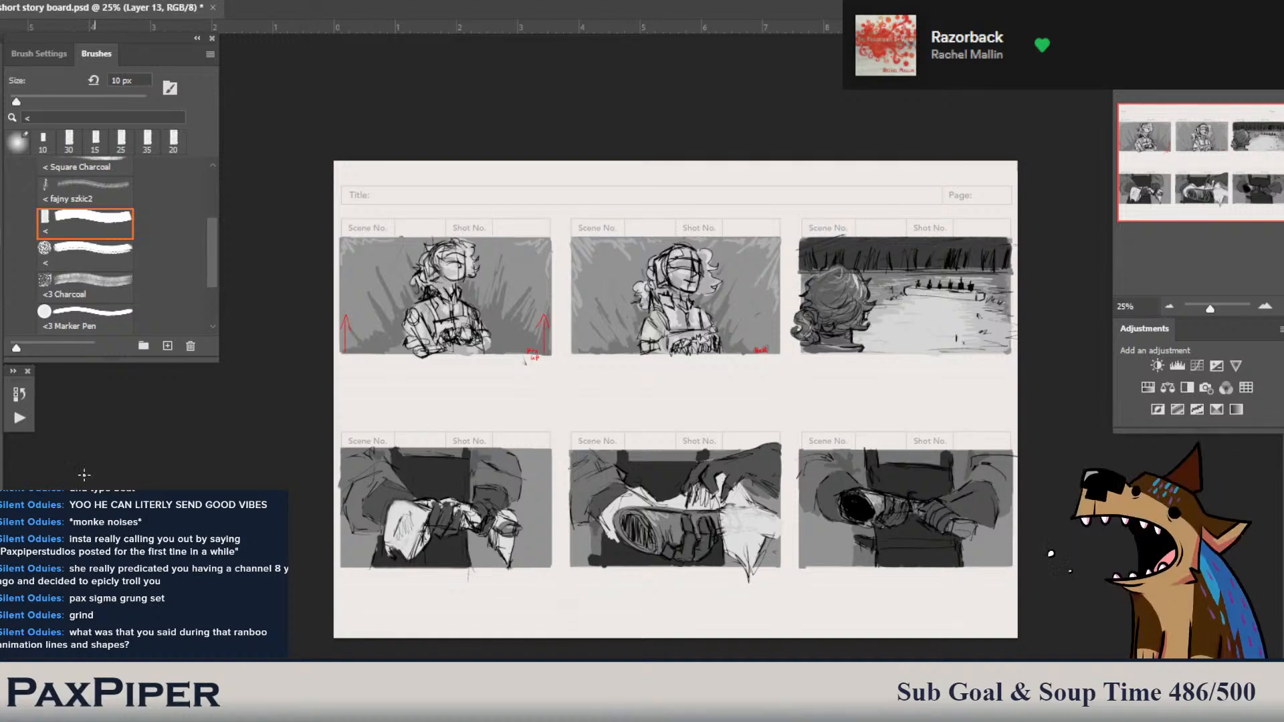
left_click(1, 476)
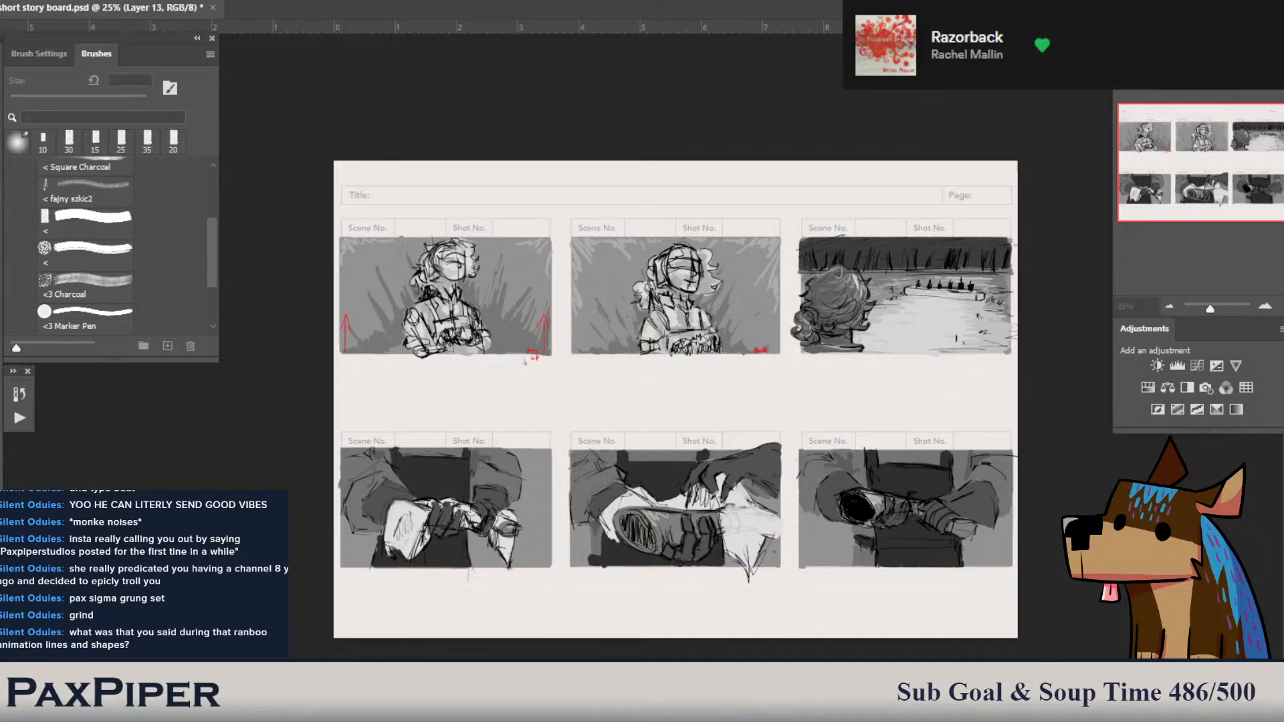
key("Return")
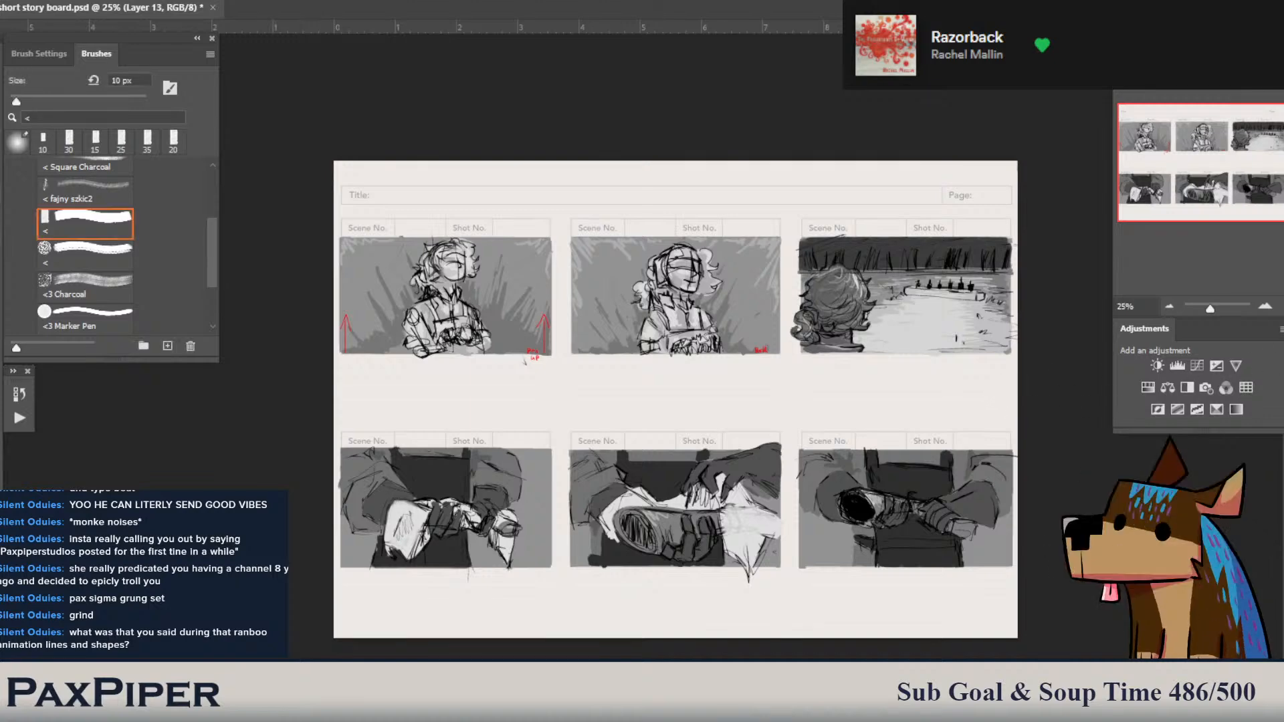
- Clear the brush search, collapse the Imad_brushset folder and choose the 50 Shades of Gray brush from the Inktober 2019 set
double_click(29, 119)
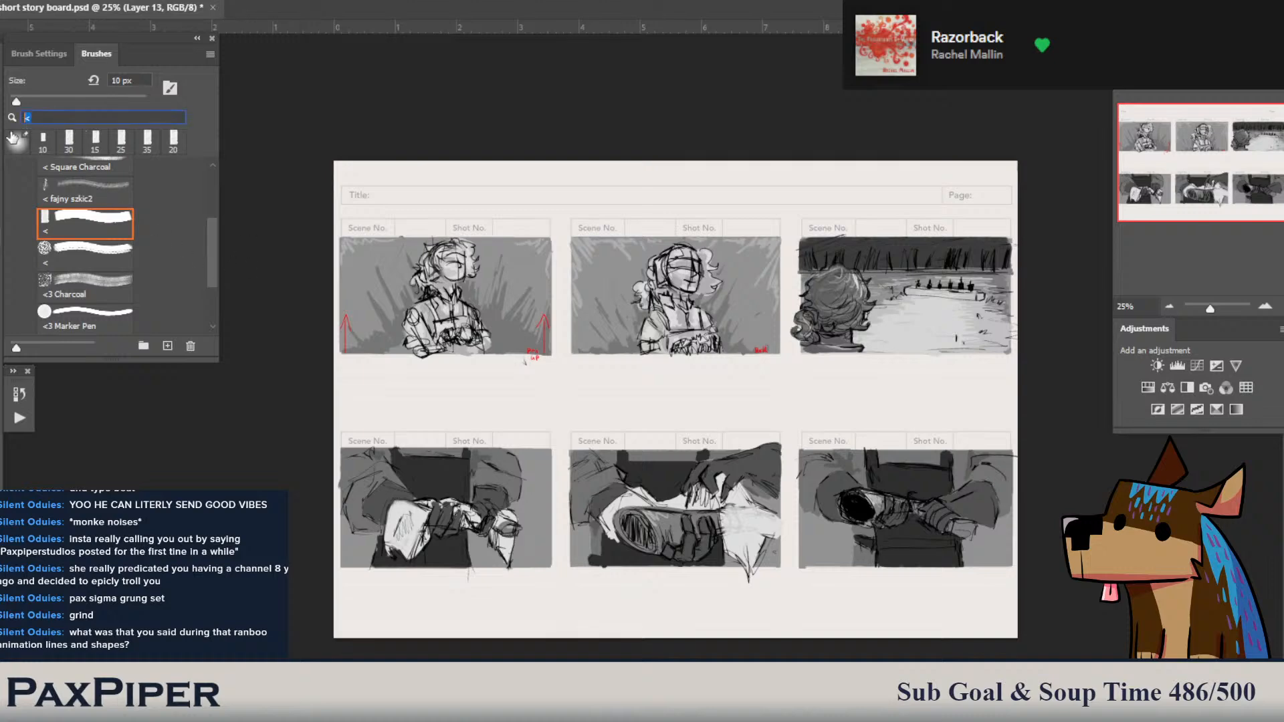
key("BackSpace")
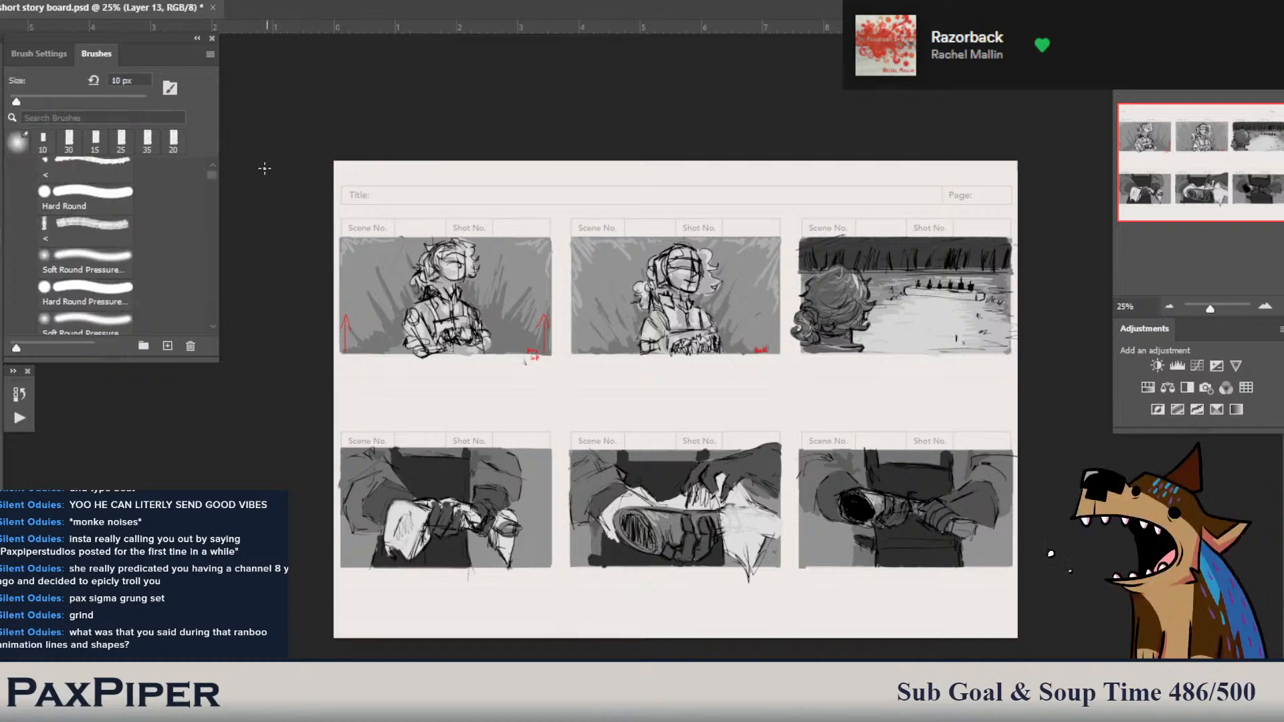
left_click_drag(213, 184, 215, 176)
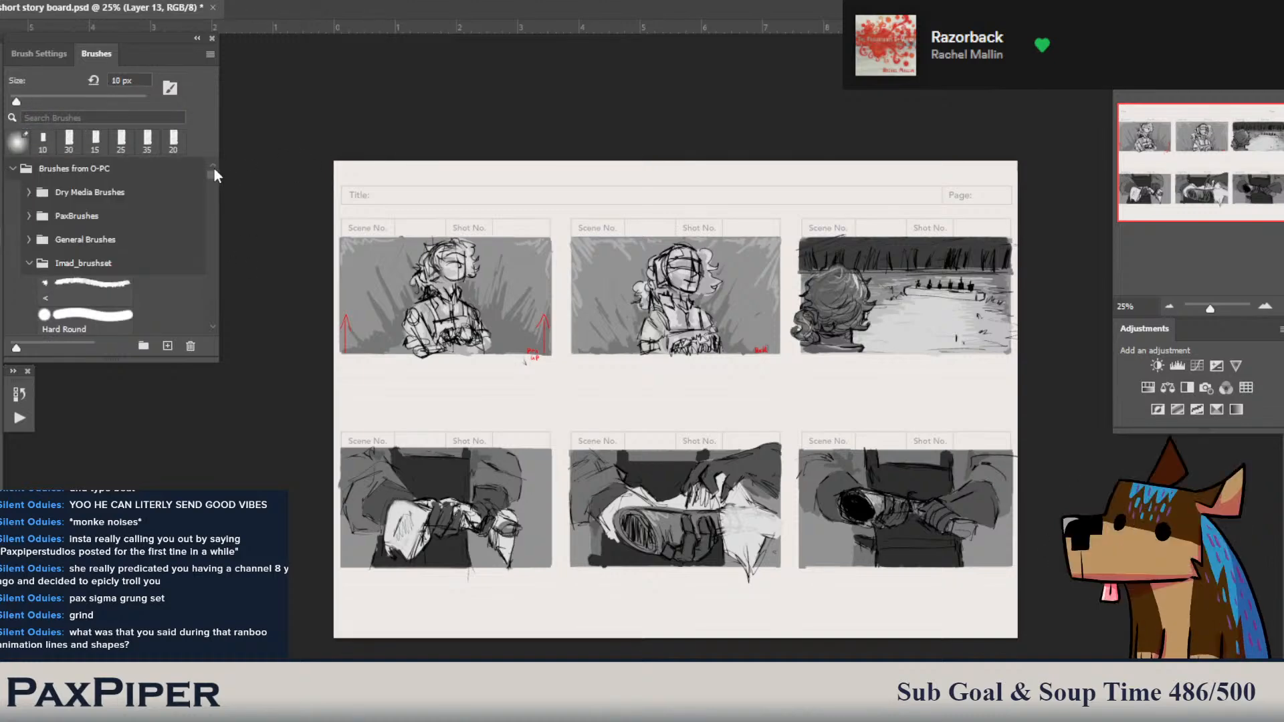
left_click(29, 263)
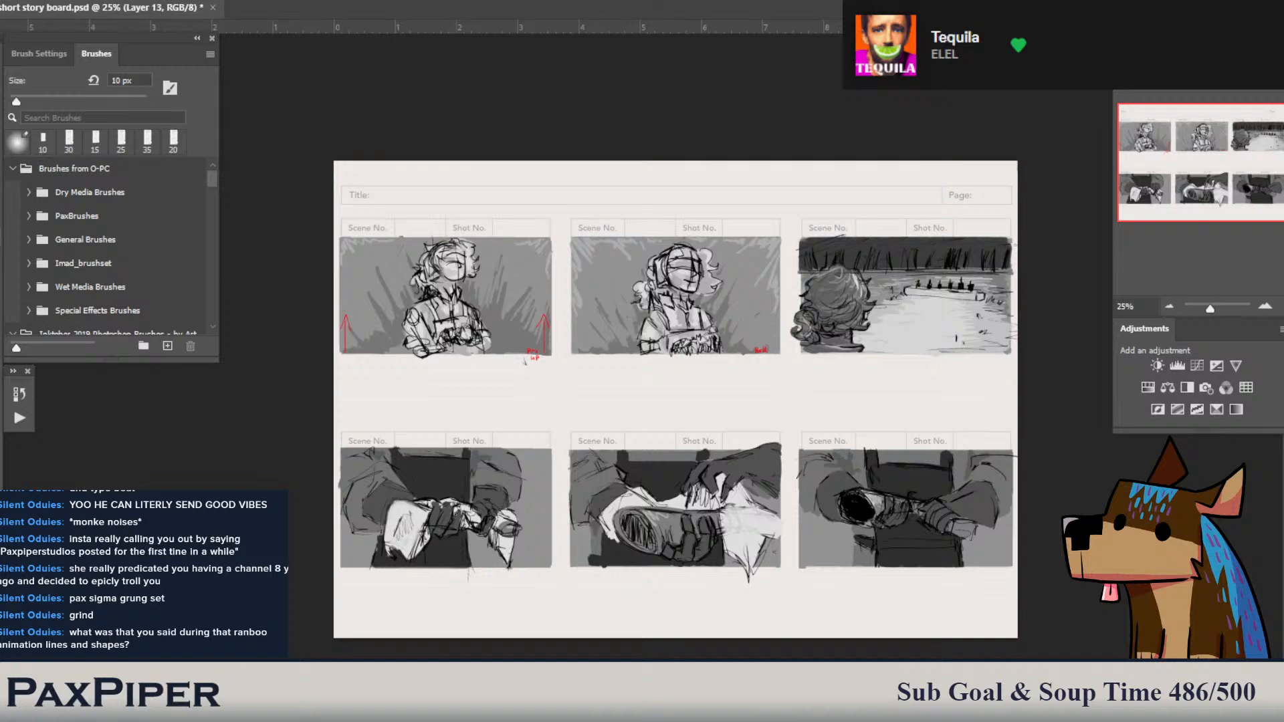
scroll(104, 247, "down", 3)
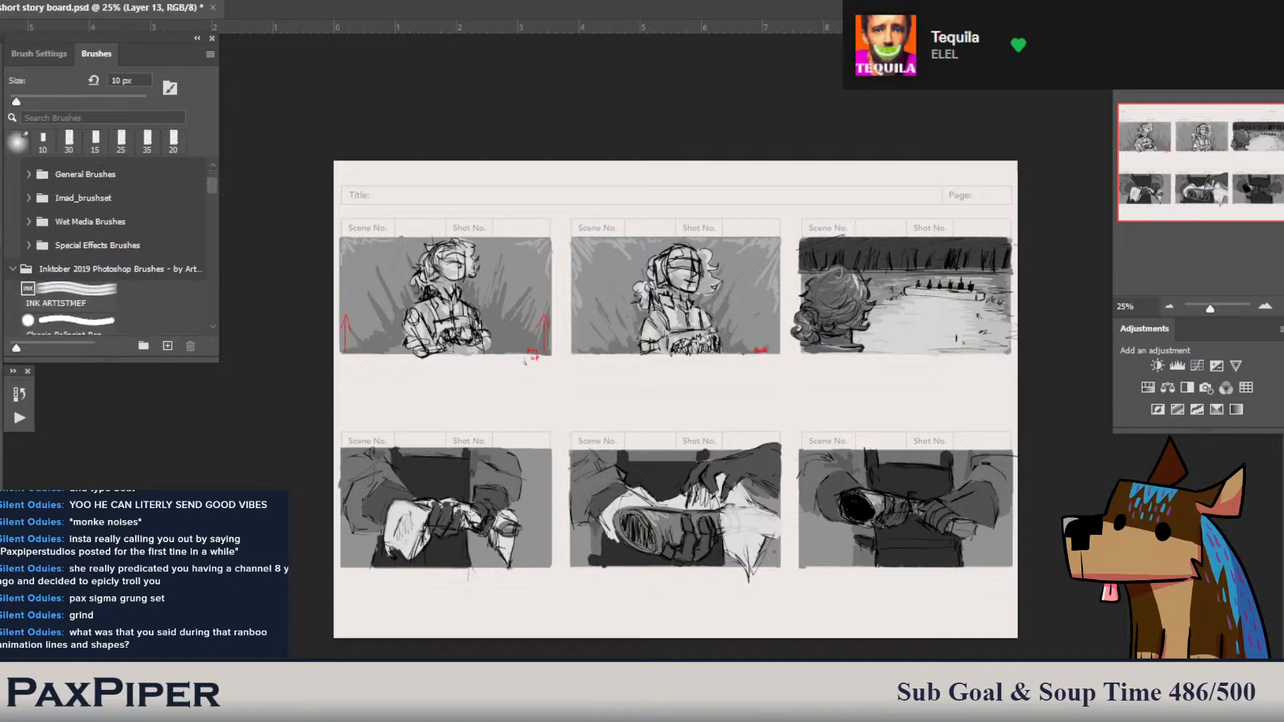
scroll(107, 248, "down", 4)
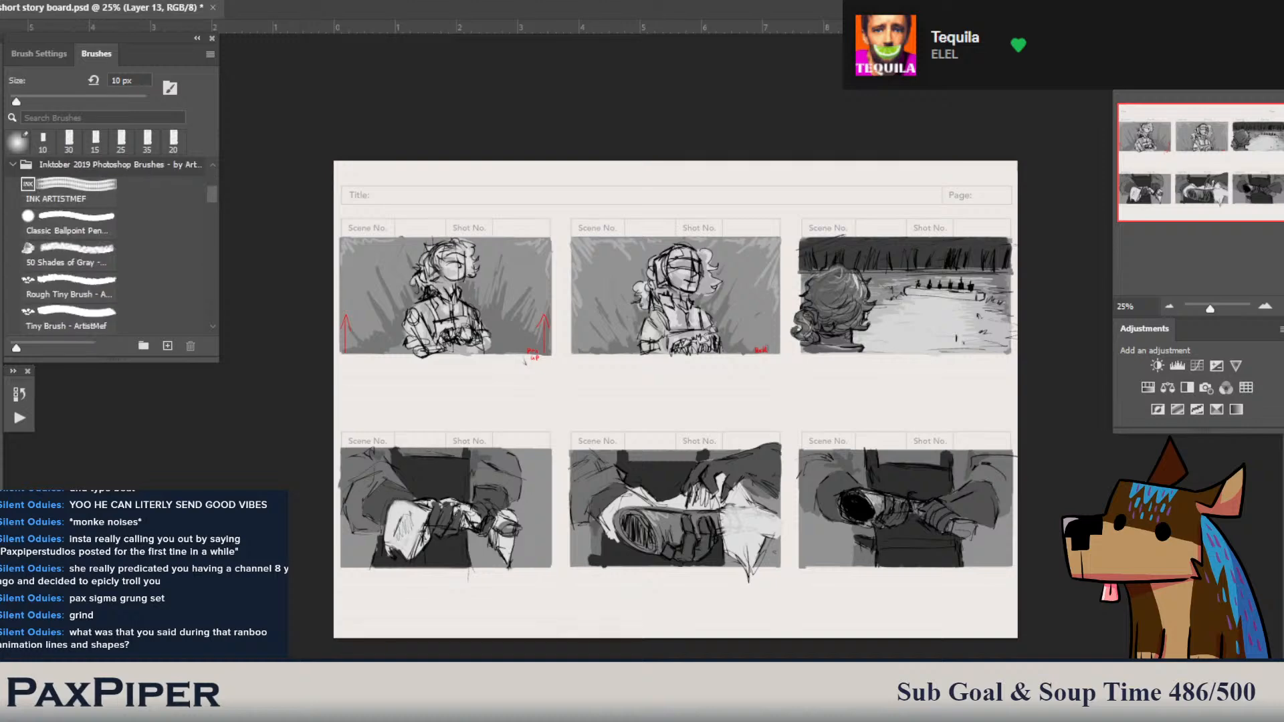
left_click(71, 255)
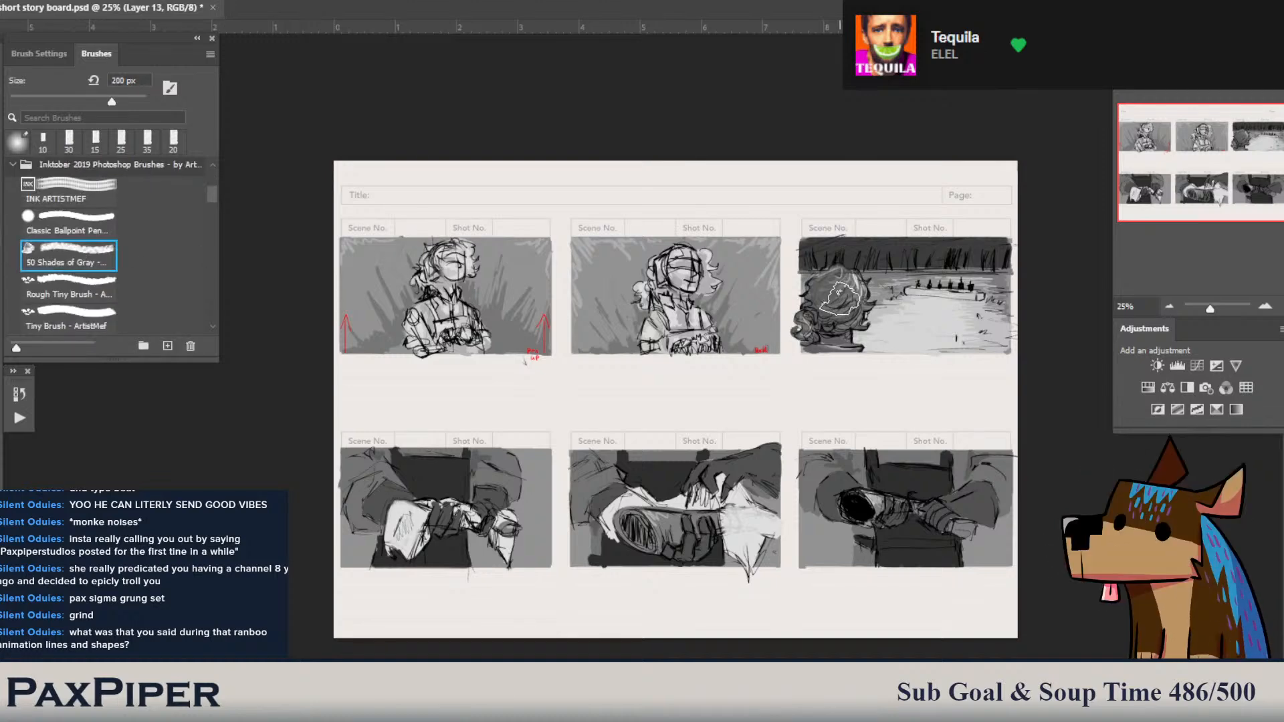
- Paint light green over the background on both sides of the first panel's figure, enlarging the brush from 200 to 400 px
mouse_move(498, 264)
left_mouse_down()
mouse_move(451, 257)
mouse_move(484, 259)
mouse_move(407, 249)
mouse_move(496, 260)
mouse_move(355, 274)
mouse_move(360, 258)
mouse_move(356, 328)
mouse_move(374, 296)
mouse_move(386, 316)
mouse_move(394, 273)
mouse_move(409, 295)
left_mouse_up()
key("ctrl+z")
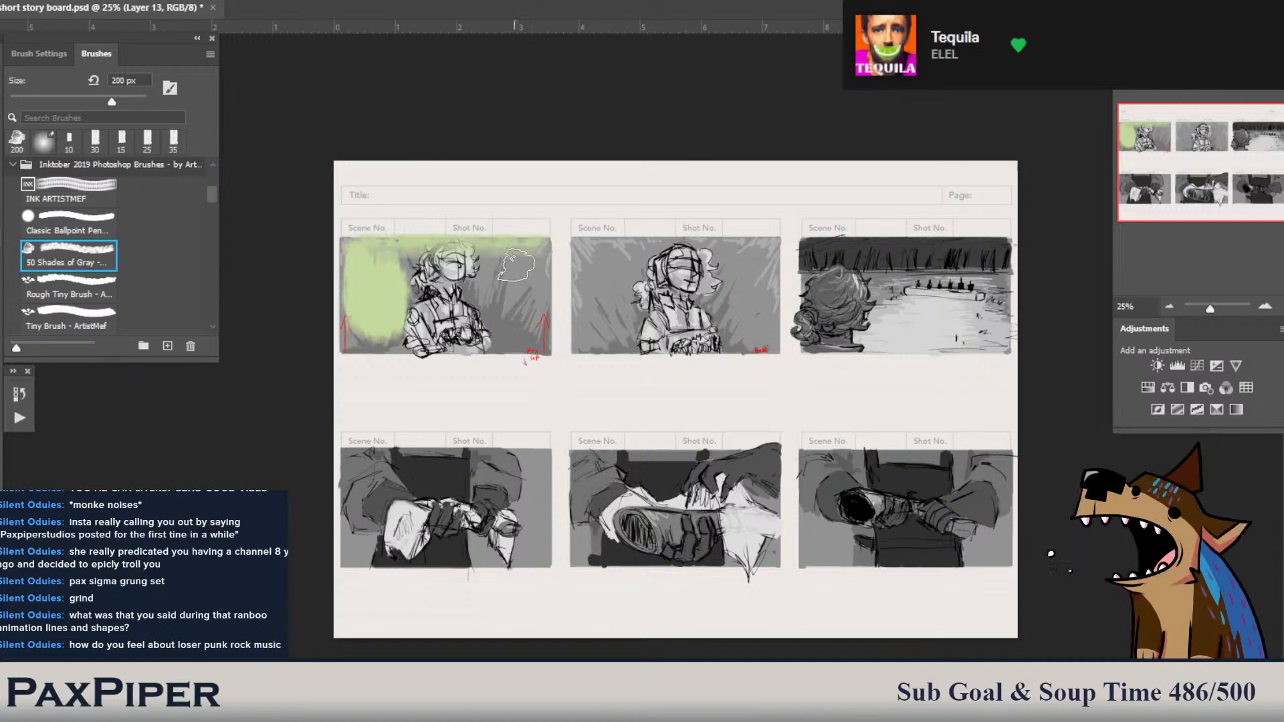
key("bracketright")
key("bracketright")
key("bracketright")
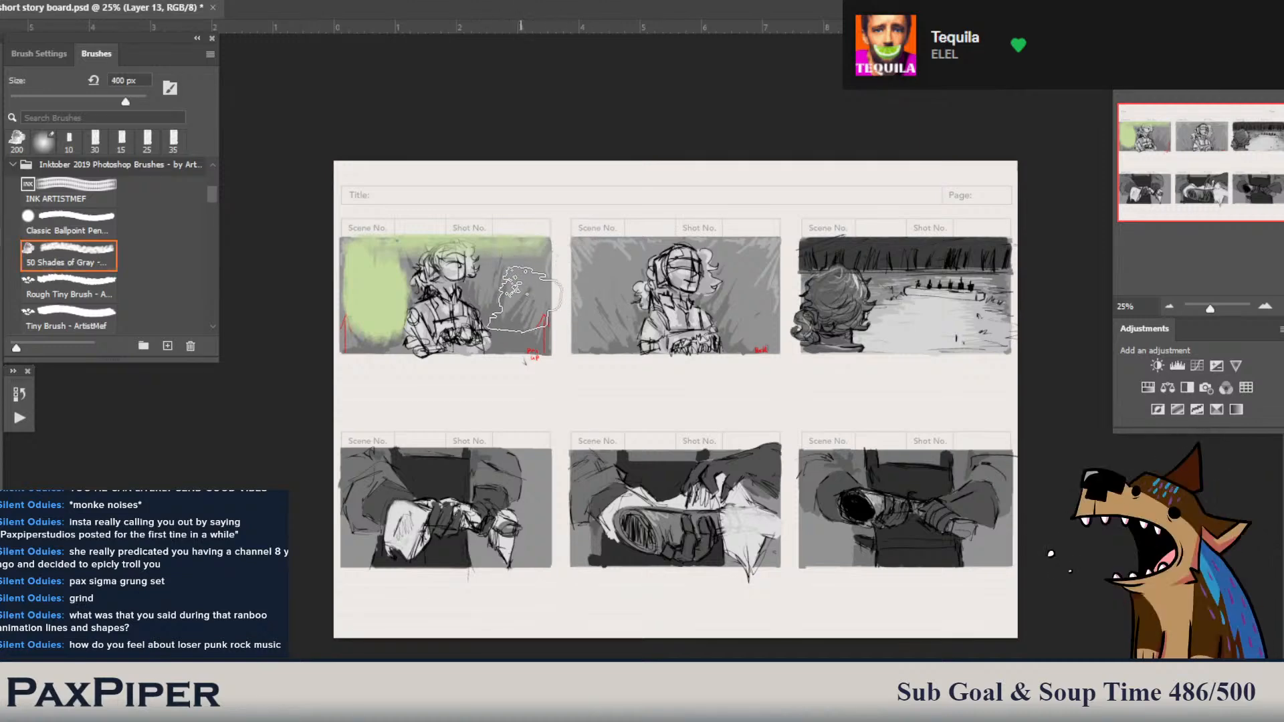
mouse_move(525, 297)
left_mouse_down()
mouse_move(529, 278)
mouse_move(515, 284)
left_mouse_up()
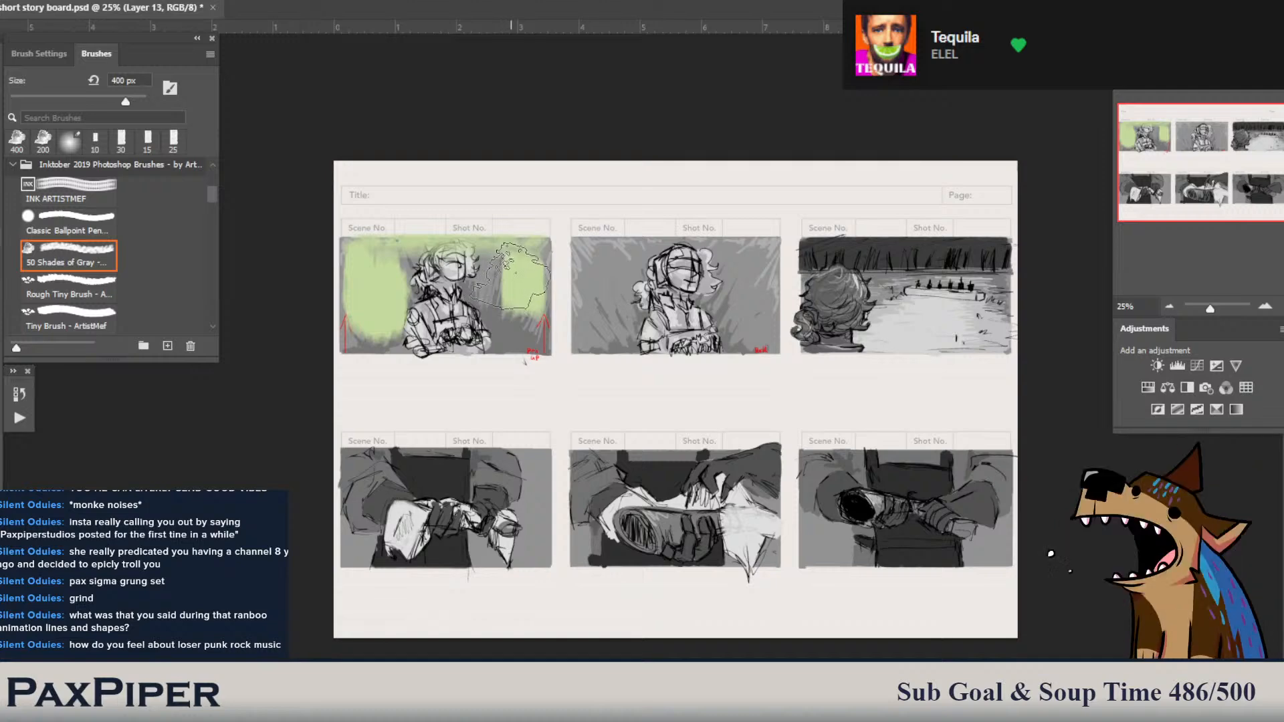
- Fill the rest of the first panel with light green at 250 px and cover its lower edge at 175 px
key("bracketleft")
key("bracketleft")
mouse_move(461, 262)
left_mouse_down()
mouse_move(488, 263)
mouse_move(397, 275)
mouse_move(526, 300)
mouse_move(397, 319)
mouse_move(512, 334)
mouse_move(416, 337)
mouse_move(446, 335)
mouse_move(347, 319)
mouse_move(356, 264)
mouse_move(397, 294)
mouse_move(496, 298)
mouse_move(532, 263)
mouse_move(530, 323)
mouse_move(535, 312)
mouse_move(505, 329)
mouse_move(525, 332)
mouse_move(446, 335)
mouse_move(508, 331)
left_mouse_up()
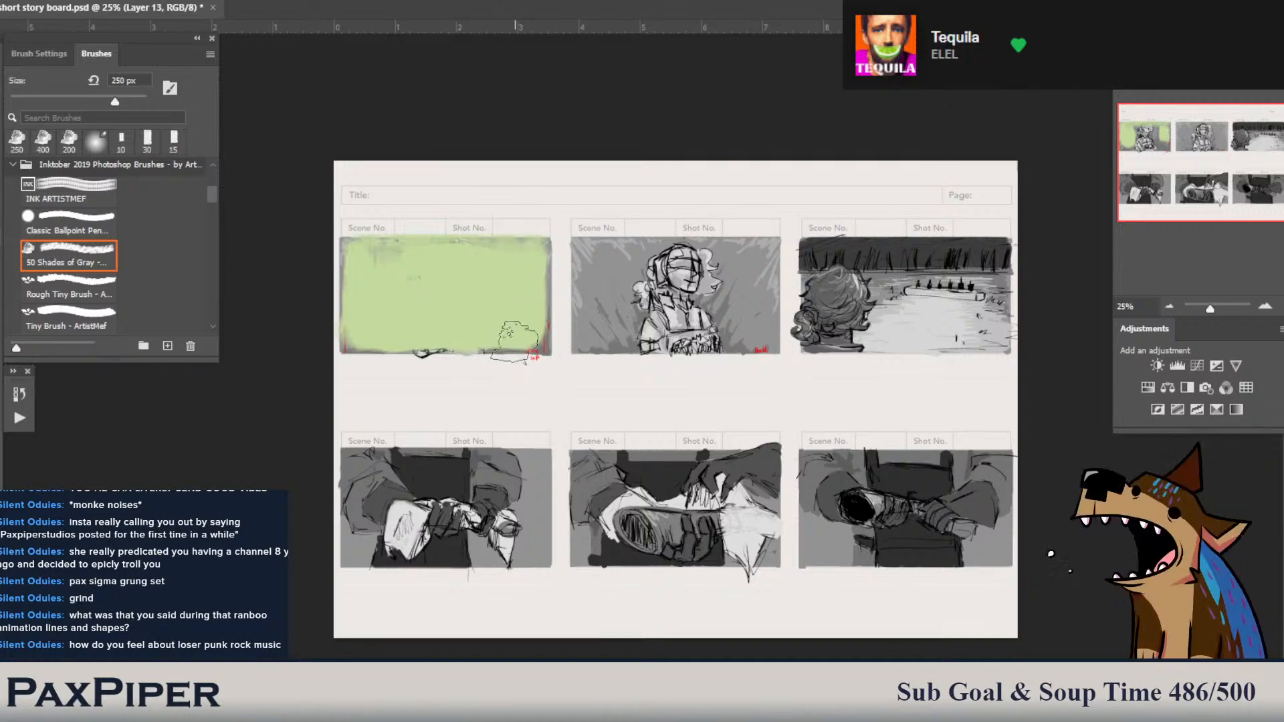
key("bracketleft")
key("bracketleft")
key("bracketleft")
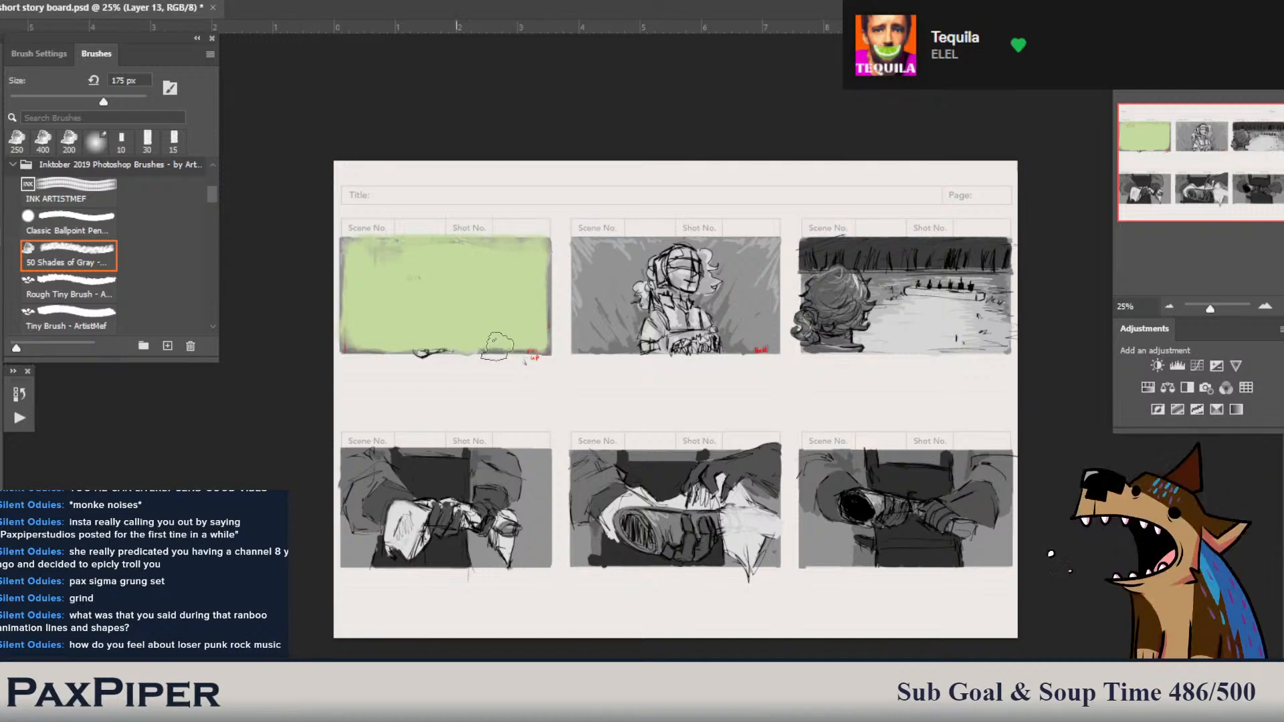
left_click_drag(497, 346, 446, 343)
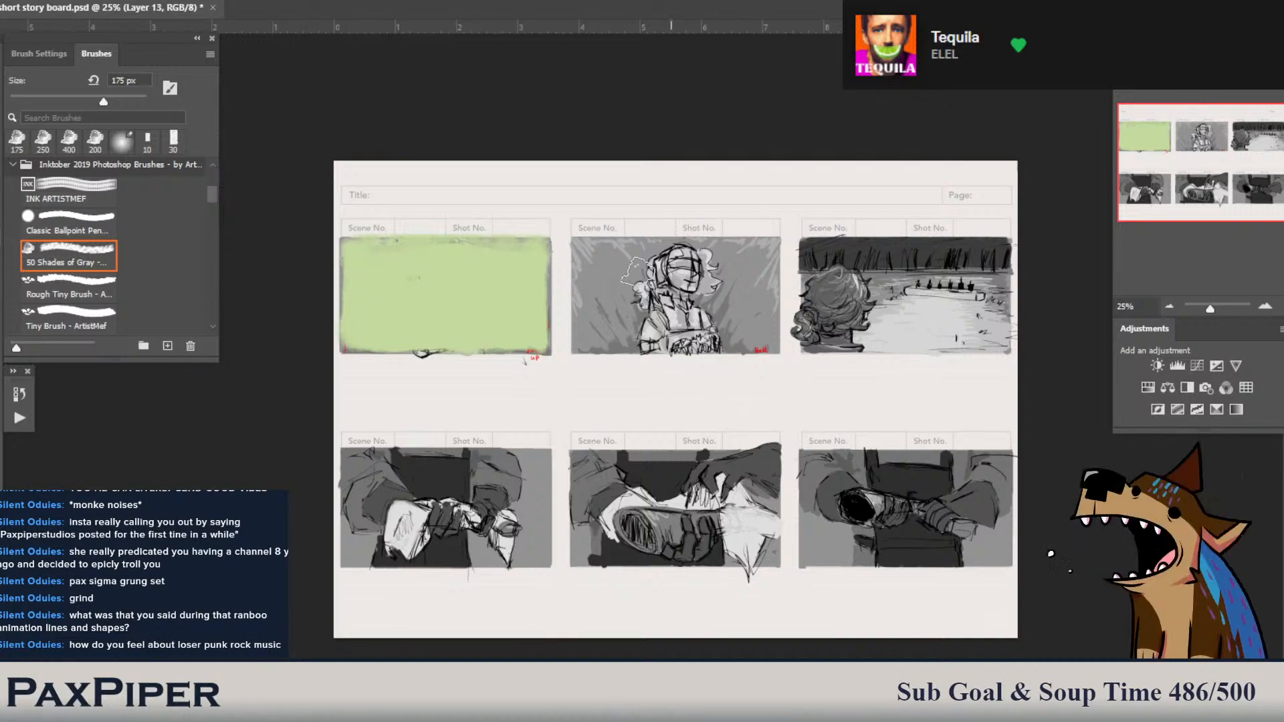
- Cover the second and third top-row panels with light green using the 175 px brush
mouse_move(580, 251)
left_mouse_down()
mouse_move(597, 337)
mouse_move(610, 301)
mouse_move(599, 321)
mouse_move(616, 325)
mouse_move(586, 346)
mouse_move(774, 339)
mouse_move(748, 343)
mouse_move(764, 316)
mouse_move(770, 340)
mouse_move(768, 238)
mouse_move(584, 249)
mouse_move(656, 248)
mouse_move(596, 253)
mouse_move(628, 279)
mouse_move(730, 262)
mouse_move(642, 329)
mouse_move(711, 309)
mouse_move(758, 325)
mouse_move(660, 322)
mouse_move(746, 279)
mouse_move(749, 291)
mouse_move(730, 293)
mouse_move(739, 300)
mouse_move(755, 255)
mouse_move(669, 275)
left_mouse_up()
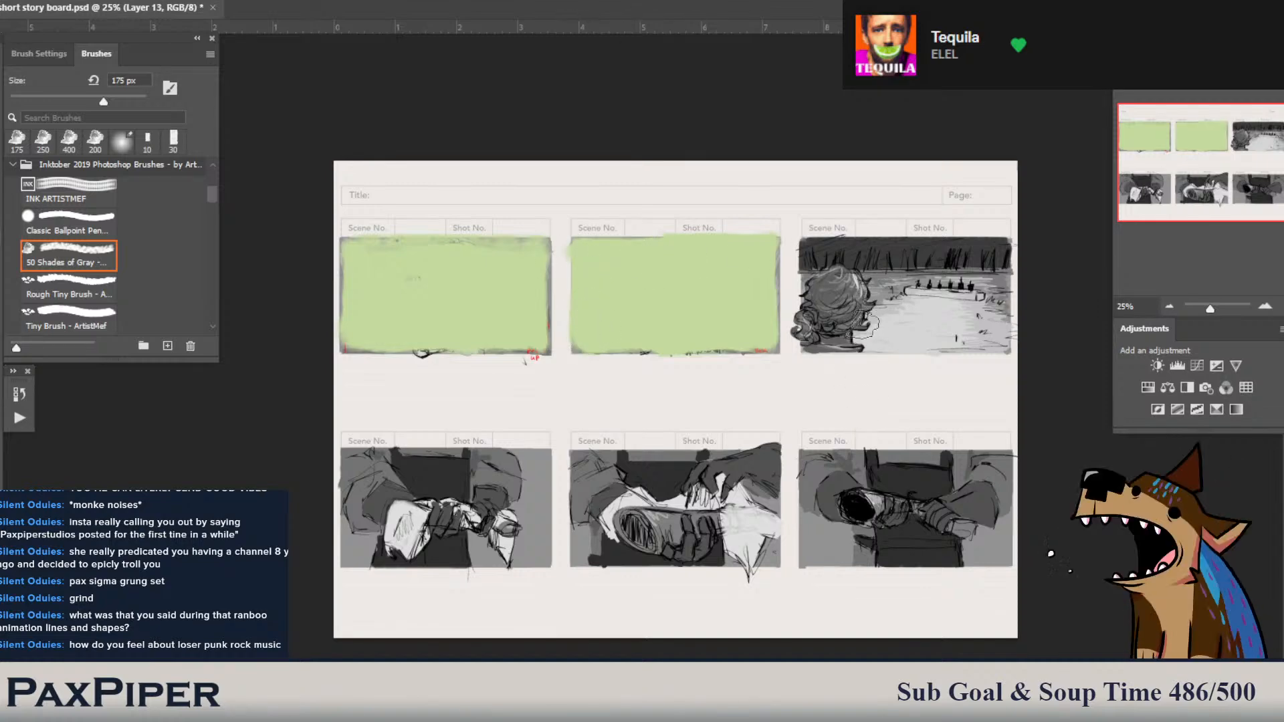
mouse_move(811, 253)
left_mouse_down()
mouse_move(803, 338)
mouse_move(807, 326)
mouse_move(829, 344)
mouse_move(1004, 341)
mouse_move(966, 335)
mouse_move(996, 294)
mouse_move(994, 324)
left_mouse_up()
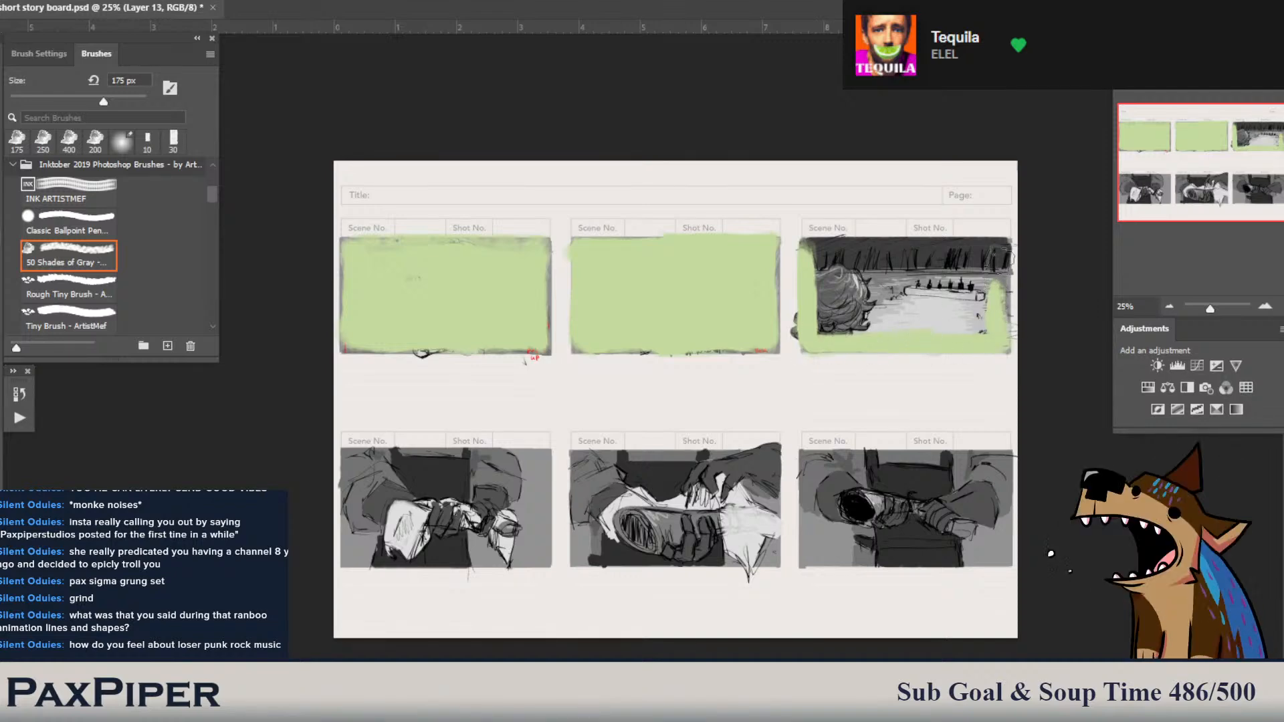
mouse_move(996, 258)
left_mouse_down()
mouse_move(1004, 268)
mouse_move(997, 255)
mouse_move(950, 249)
mouse_move(836, 251)
mouse_move(917, 249)
mouse_move(896, 282)
mouse_move(811, 249)
left_mouse_up()
mouse_move(920, 247)
left_mouse_down()
mouse_move(946, 267)
mouse_move(880, 268)
mouse_move(933, 264)
mouse_move(946, 281)
mouse_move(932, 245)
mouse_move(944, 278)
mouse_move(914, 258)
mouse_move(836, 319)
mouse_move(880, 266)
mouse_move(900, 262)
mouse_move(883, 295)
mouse_move(834, 321)
mouse_move(972, 314)
mouse_move(976, 262)
mouse_move(952, 301)
mouse_move(957, 267)
mouse_move(984, 248)
left_mouse_up()
- Enlarge the brush to 400 px and cover the first bottom-row panel with light green
key("bracketright")
key("bracketright")
key("bracketright")
key("bracketright")
mouse_move(492, 488)
left_mouse_down()
mouse_move(517, 467)
mouse_move(362, 475)
mouse_move(362, 455)
mouse_move(394, 482)
mouse_move(359, 542)
mouse_move(357, 523)
mouse_move(360, 541)
mouse_move(358, 530)
mouse_move(456, 522)
mouse_move(363, 523)
mouse_move(485, 525)
mouse_move(392, 526)
mouse_move(468, 528)
mouse_move(404, 540)
mouse_move(349, 540)
mouse_move(349, 483)
mouse_move(351, 520)
mouse_move(453, 474)
mouse_move(501, 473)
mouse_move(497, 463)
mouse_move(517, 485)
mouse_move(517, 515)
mouse_move(523, 498)
mouse_move(489, 511)
mouse_move(528, 506)
mouse_move(520, 528)
mouse_move(465, 534)
mouse_move(467, 560)
left_mouse_up()
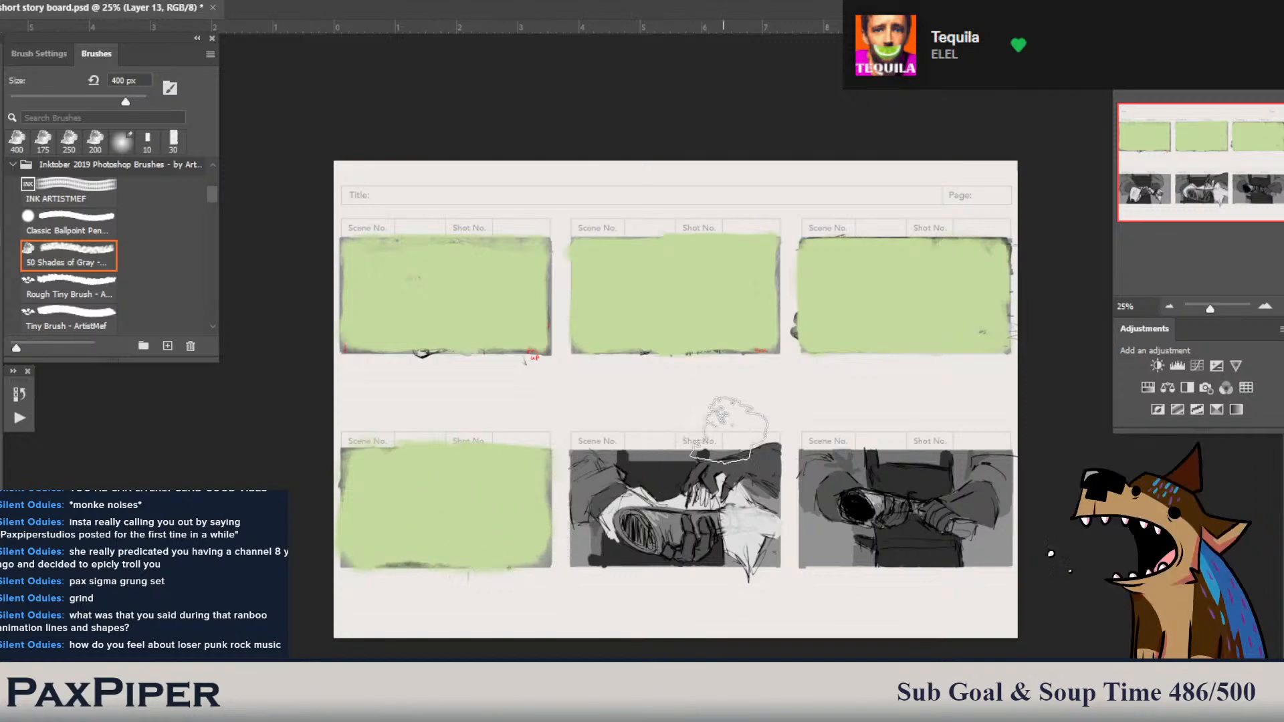
- Cover the middle bottom-row panel with light green, using 200 px for the edges and 400 px for the interior
key("bracketleft")
key("bracketleft")
key("bracketleft")
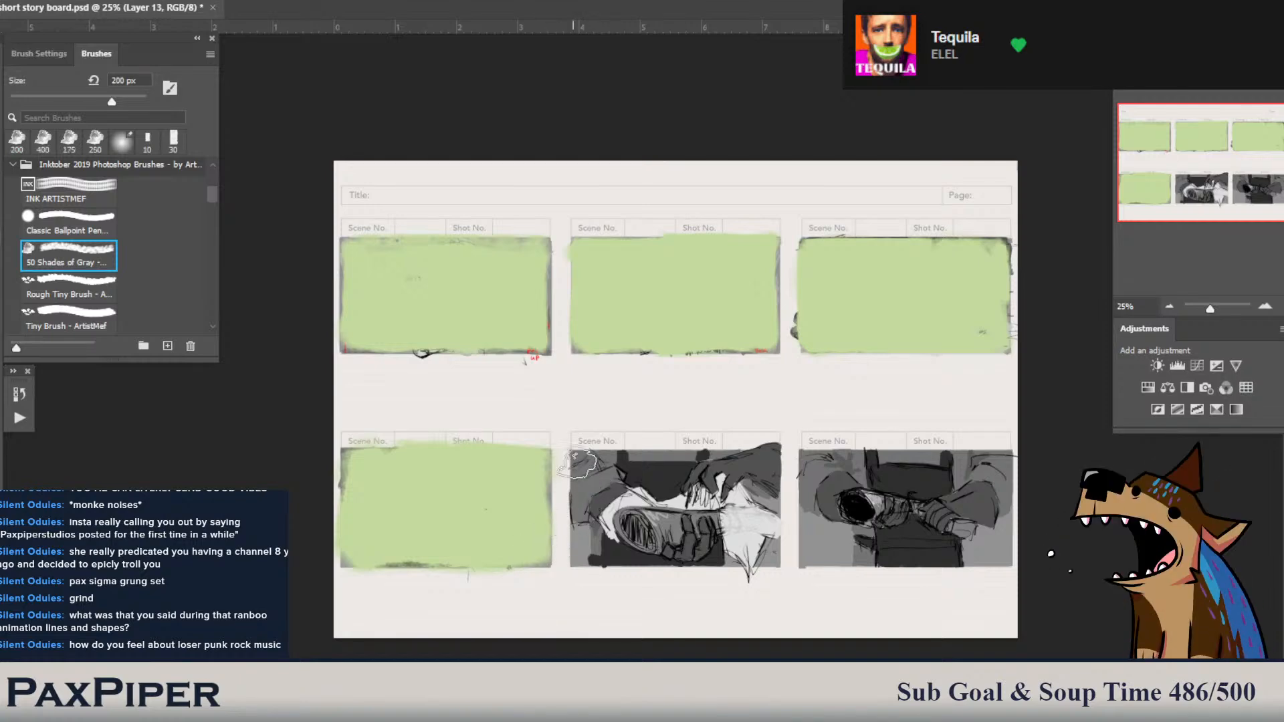
mouse_move(579, 461)
left_mouse_down()
mouse_move(584, 544)
mouse_move(600, 556)
mouse_move(776, 553)
mouse_move(764, 459)
mouse_move(767, 472)
mouse_move(745, 456)
mouse_move(772, 457)
mouse_move(583, 463)
mouse_move(580, 523)
mouse_move(600, 468)
mouse_move(693, 490)
mouse_move(709, 516)
mouse_move(672, 526)
mouse_move(663, 495)
mouse_move(700, 478)
mouse_move(689, 502)
mouse_move(733, 530)
mouse_move(654, 530)
mouse_move(749, 535)
mouse_move(726, 531)
mouse_move(736, 487)
mouse_move(724, 467)
mouse_move(751, 484)
mouse_move(748, 496)
mouse_move(736, 470)
mouse_move(645, 465)
mouse_move(636, 498)
left_mouse_up()
key("bracketright")
key("bracketright")
key("bracketright")
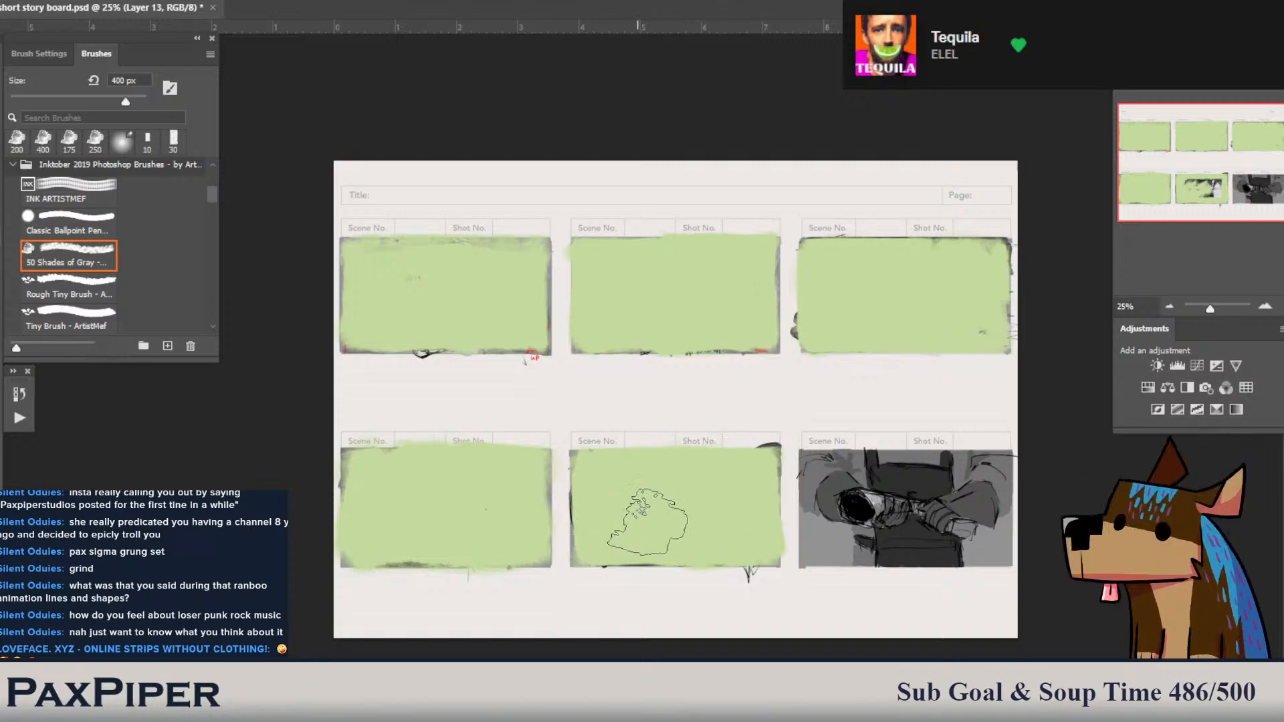
- Cover the last bottom-row panel with light green at 400 px and blend the green layer as a tint over the greyscale drawings
mouse_move(816, 465)
left_mouse_down()
mouse_move(812, 550)
mouse_move(942, 538)
left_mouse_up()
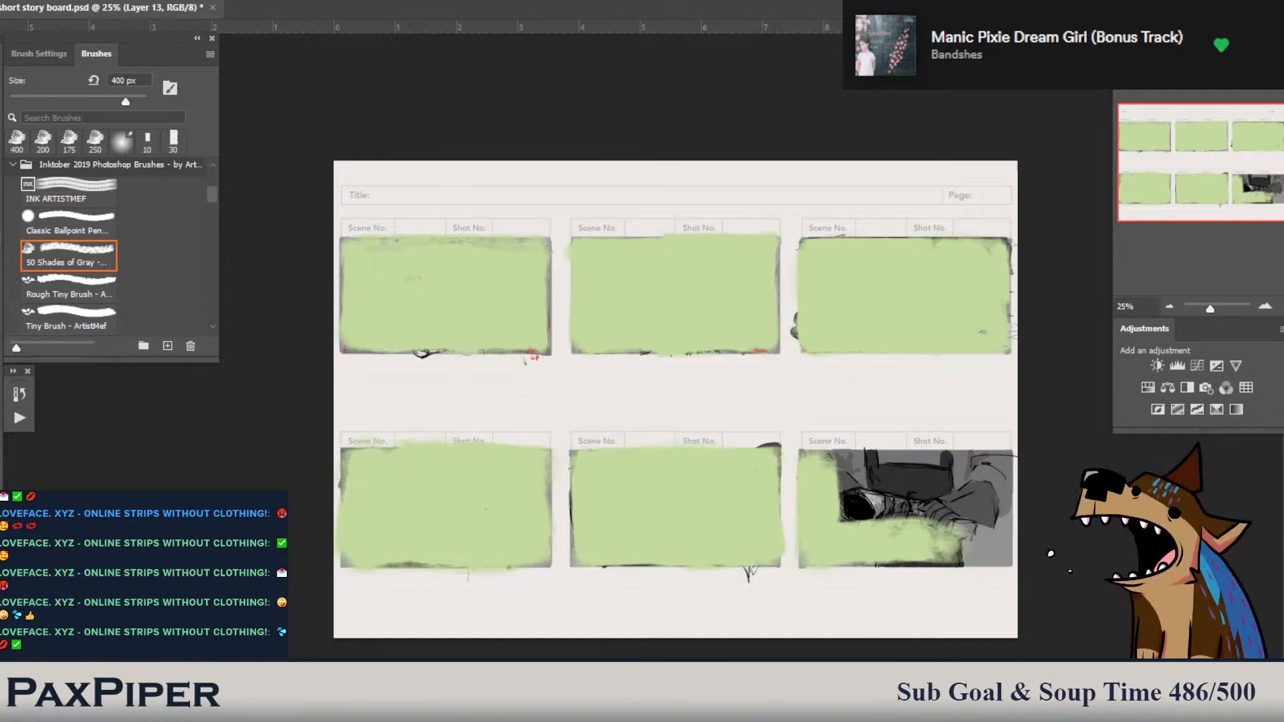
mouse_move(863, 495)
left_mouse_down()
mouse_move(936, 508)
mouse_move(873, 498)
left_mouse_up()
mouse_move(963, 492)
left_mouse_down()
mouse_move(862, 480)
mouse_move(915, 476)
mouse_move(826, 476)
mouse_move(992, 470)
mouse_move(974, 473)
mouse_move(981, 491)
mouse_move(985, 475)
mouse_move(989, 532)
mouse_move(920, 538)
mouse_move(997, 542)
mouse_move(869, 525)
left_mouse_up()
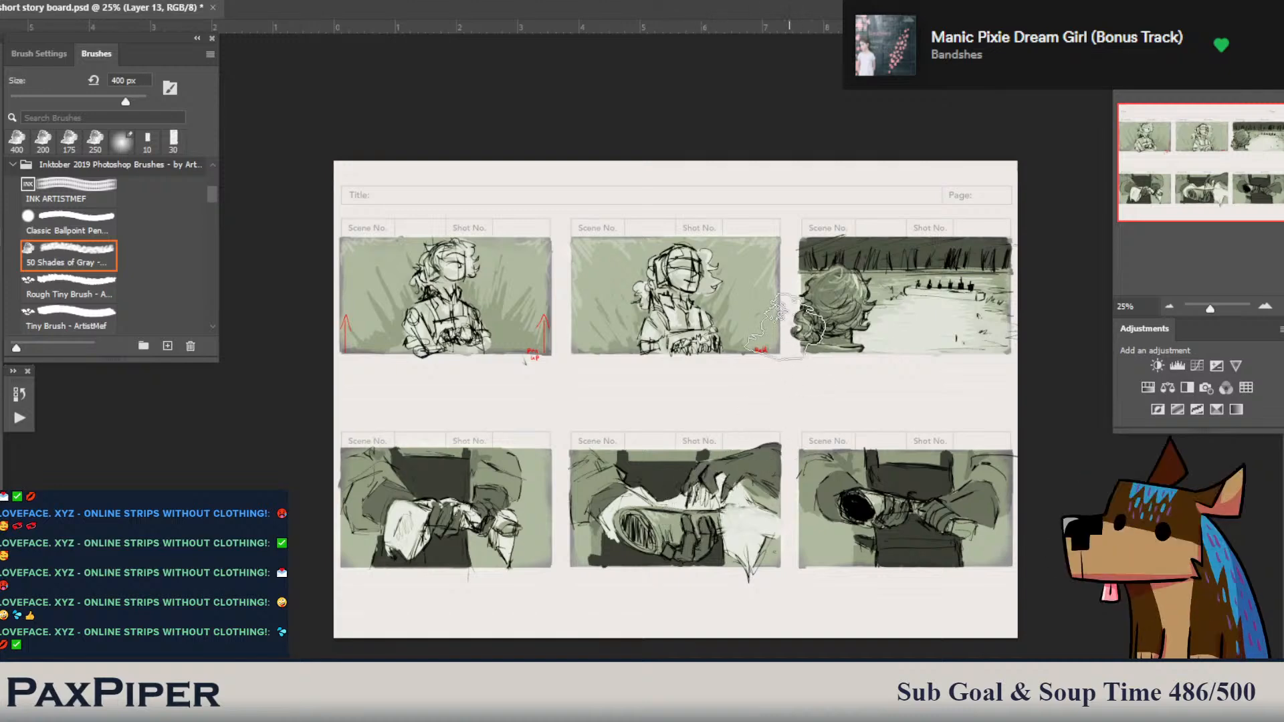
key("bracketleft")
key("bracketleft")
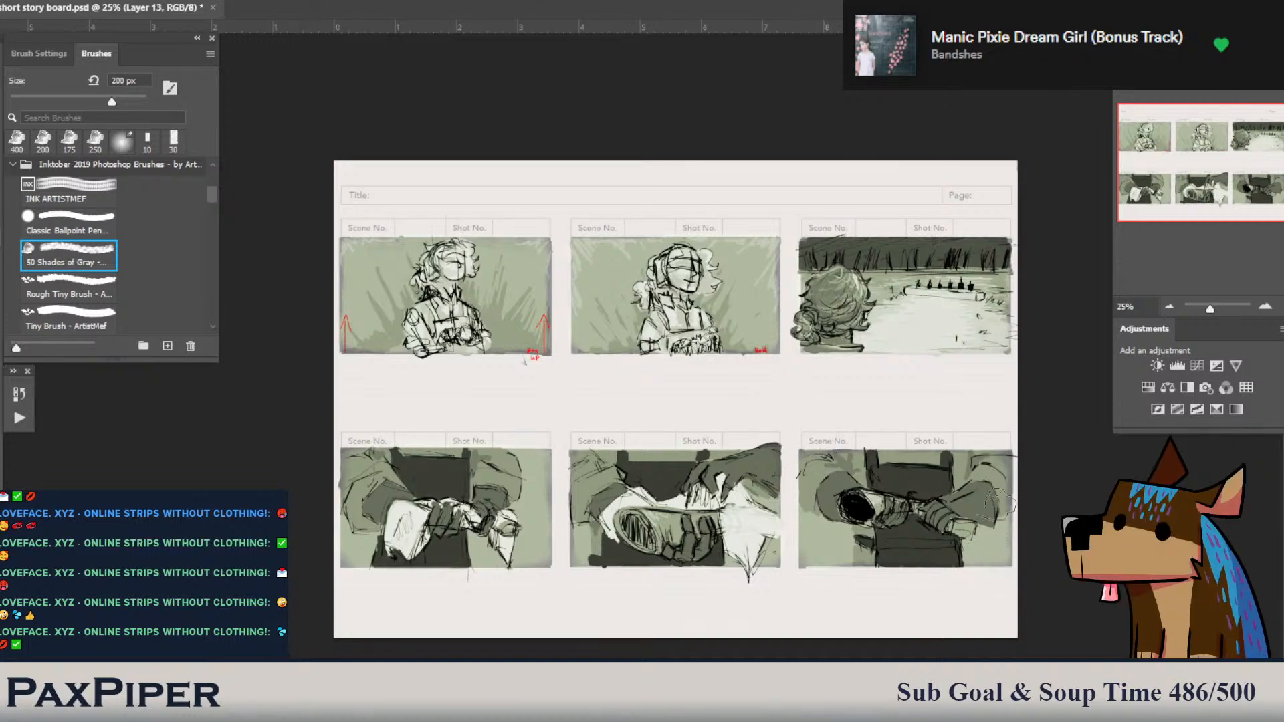
left_click_drag(918, 513, 973, 511)
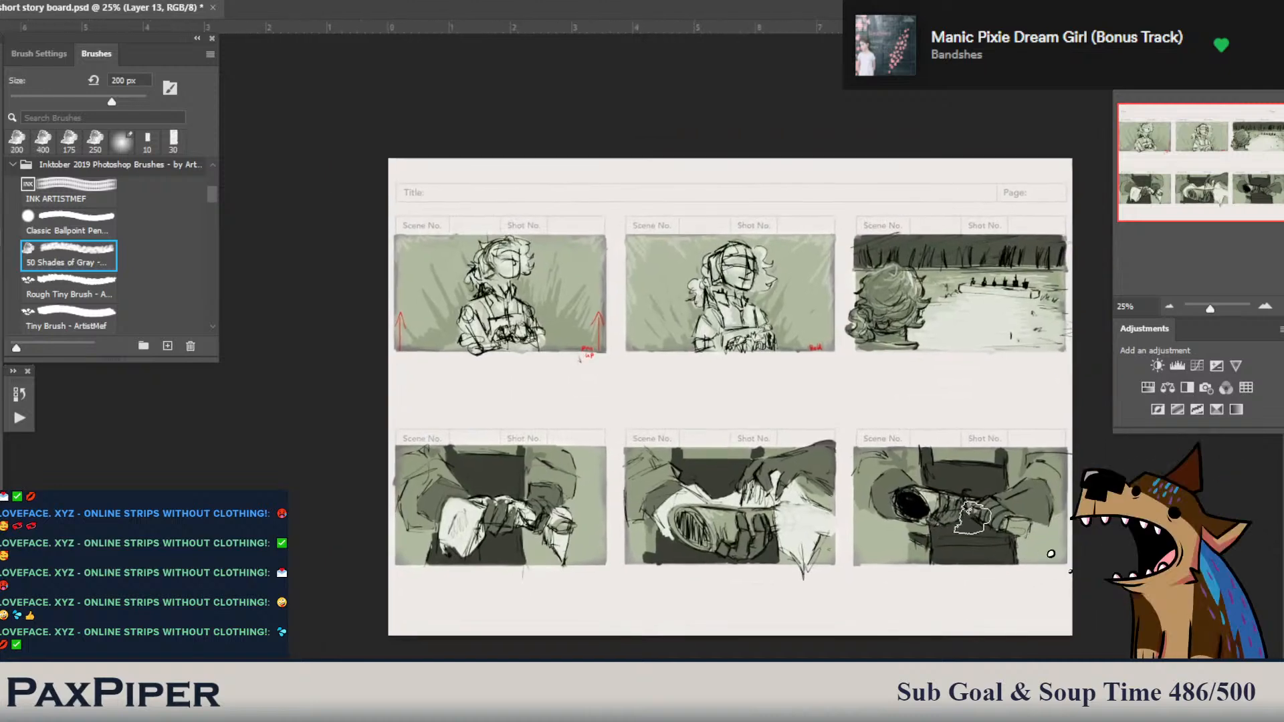
- Hide the green-tinted page, check it against the blue page, and show the line-art page of the figure aiming a gun
key("ctrl+e")
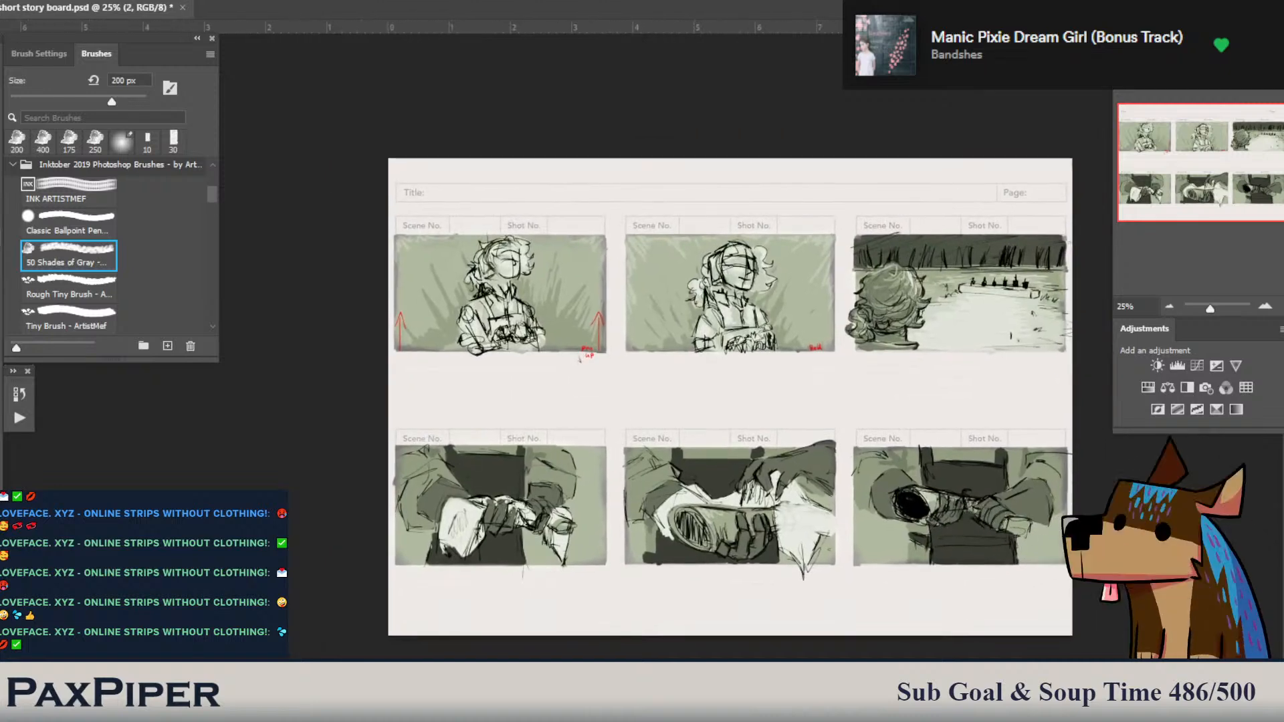
left_click(1051, 554)
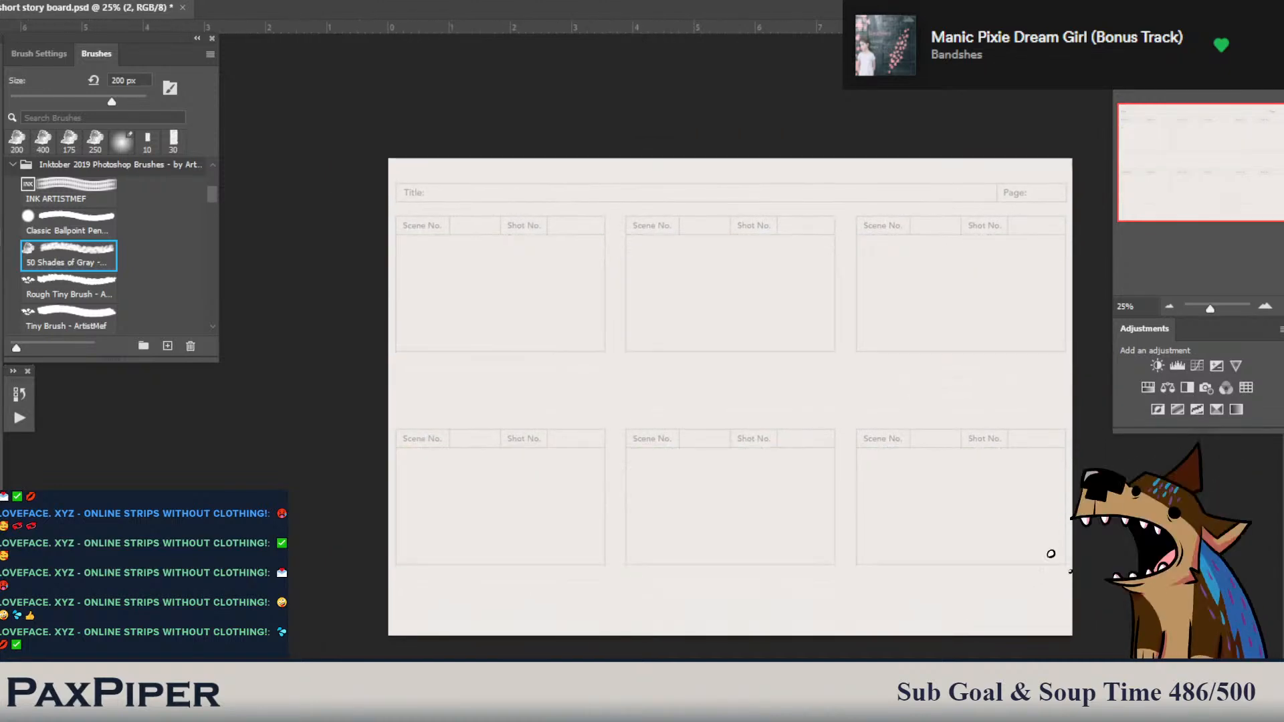
left_click(1050, 569)
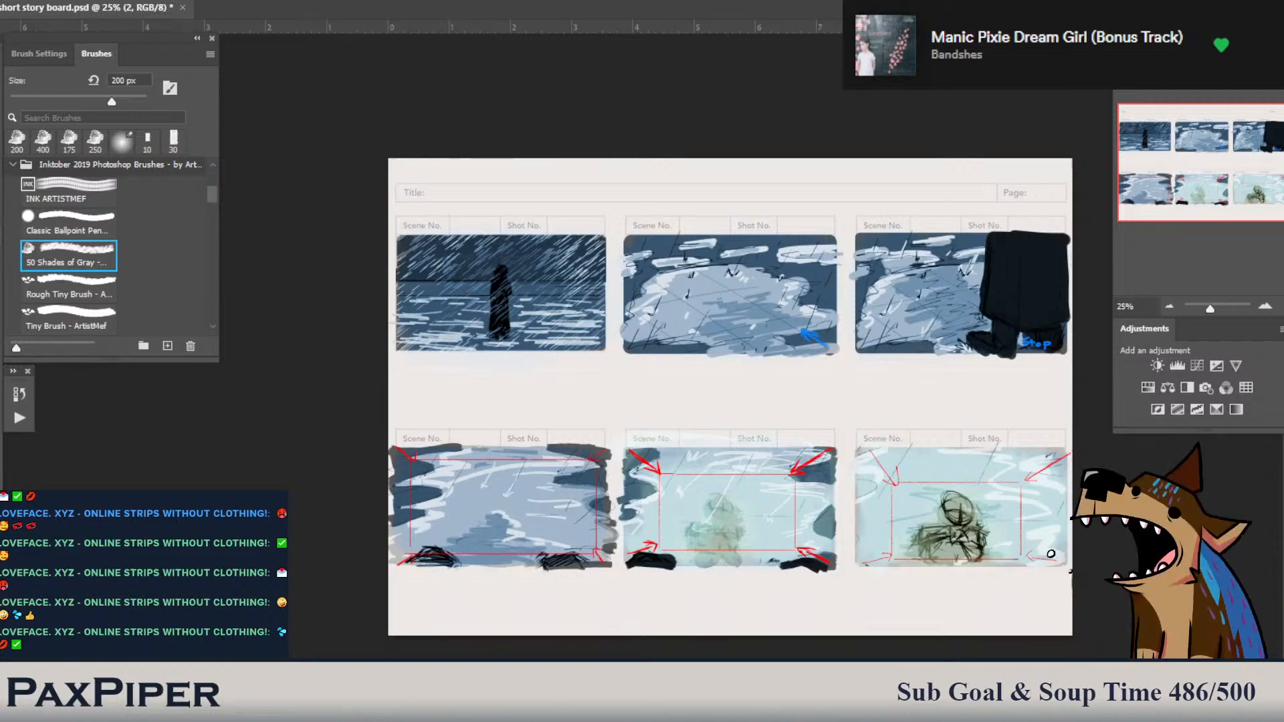
left_click(1050, 558)
key("ctrl+comma")
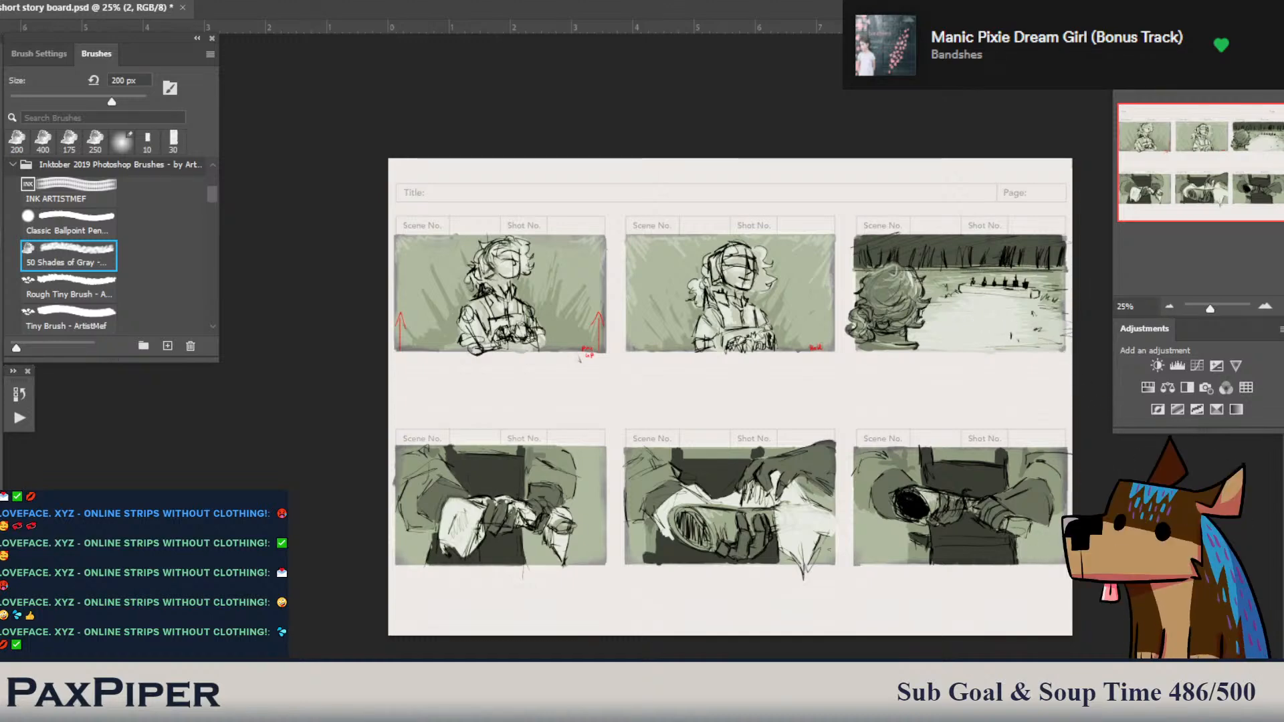
key("ctrl+comma")
key("ctrl+comma")
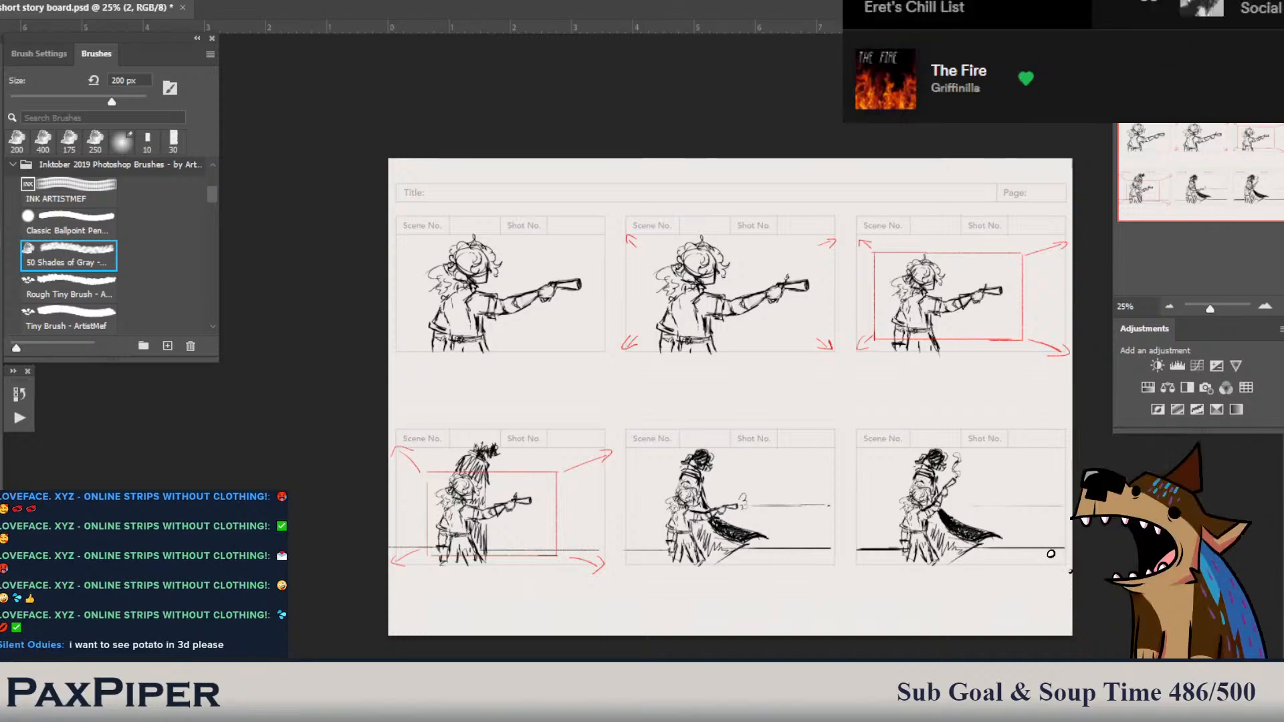
- Switch to the rectangular 30 px brush preset and reduce its size to 15 px
left_click_drag(1052, 541, 1052, 554)
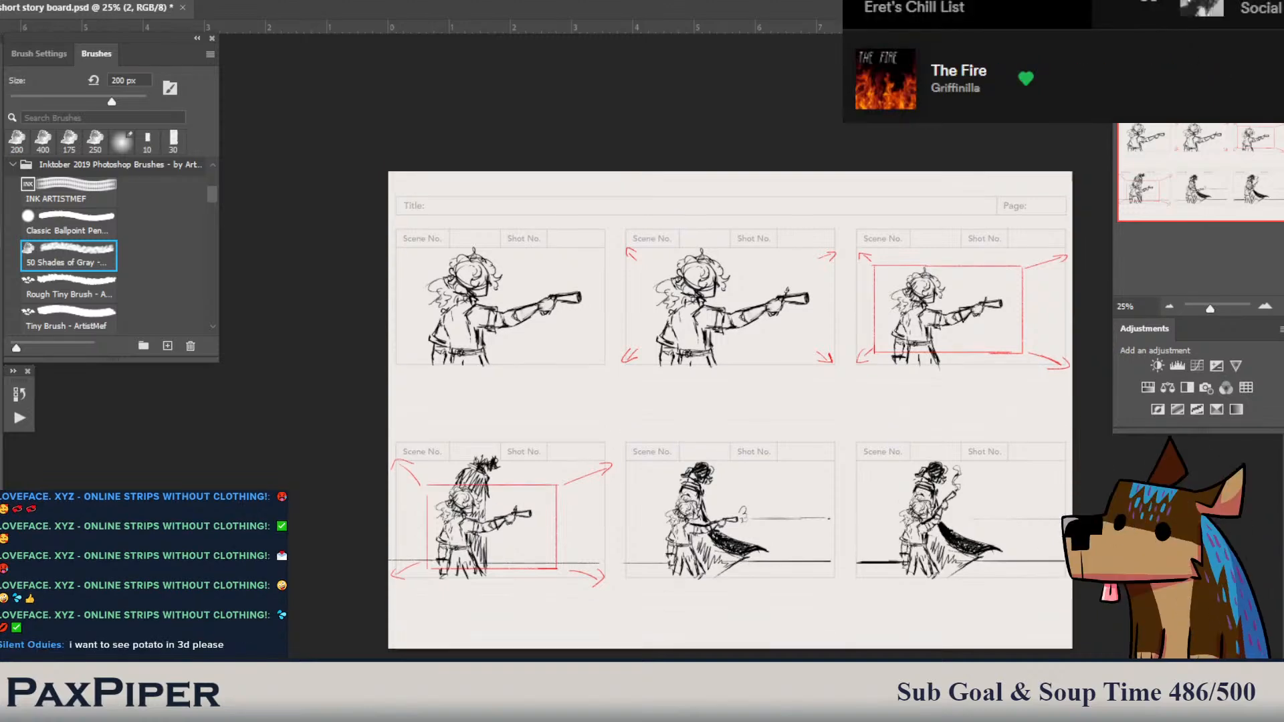
left_click_drag(1101, 644, 1101, 629)
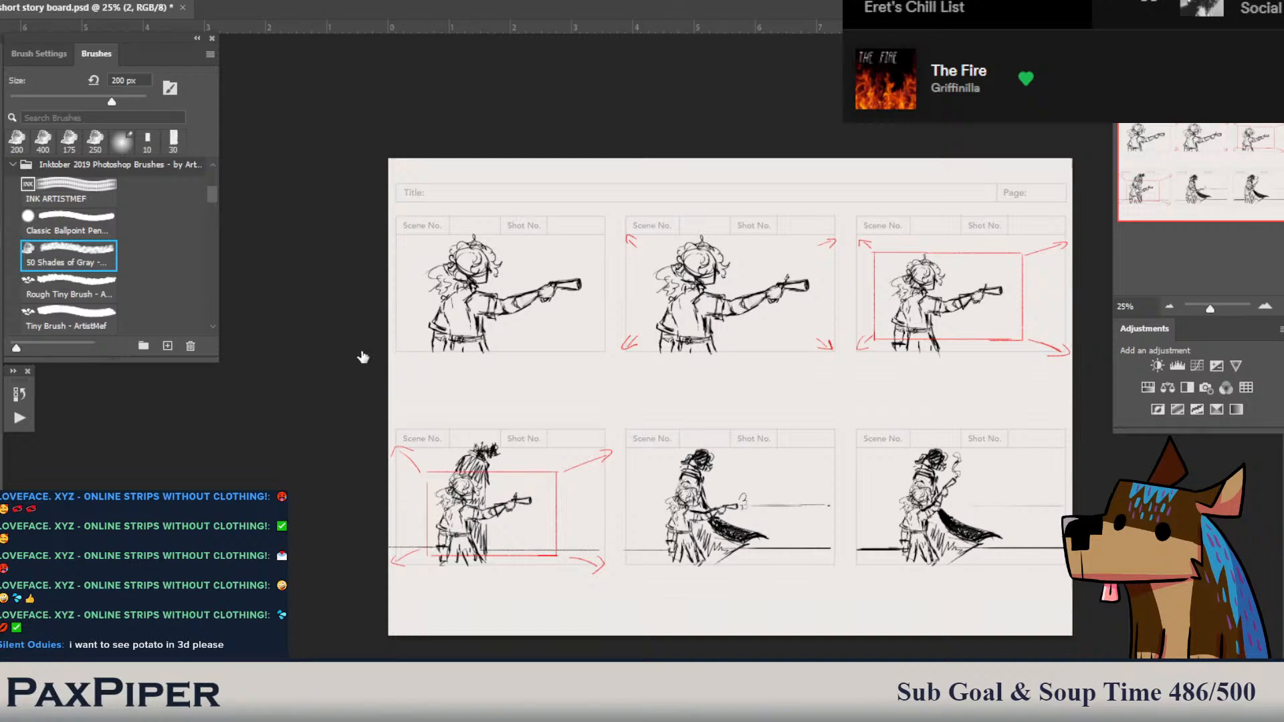
left_click(173, 141)
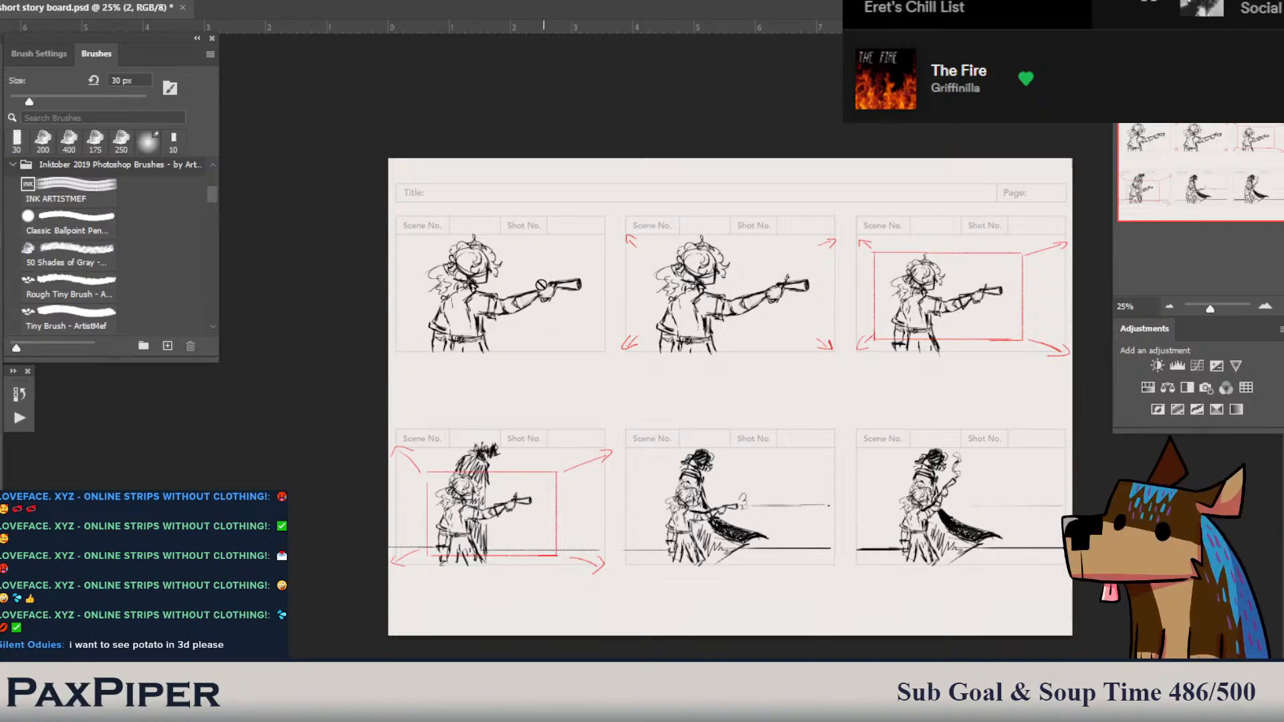
key("bracketleft")
key("bracketleft")
key("bracketleft")
- Locate the layers of the gun-aiming page and add a new empty layer for its shading
left_click(1204, 522)
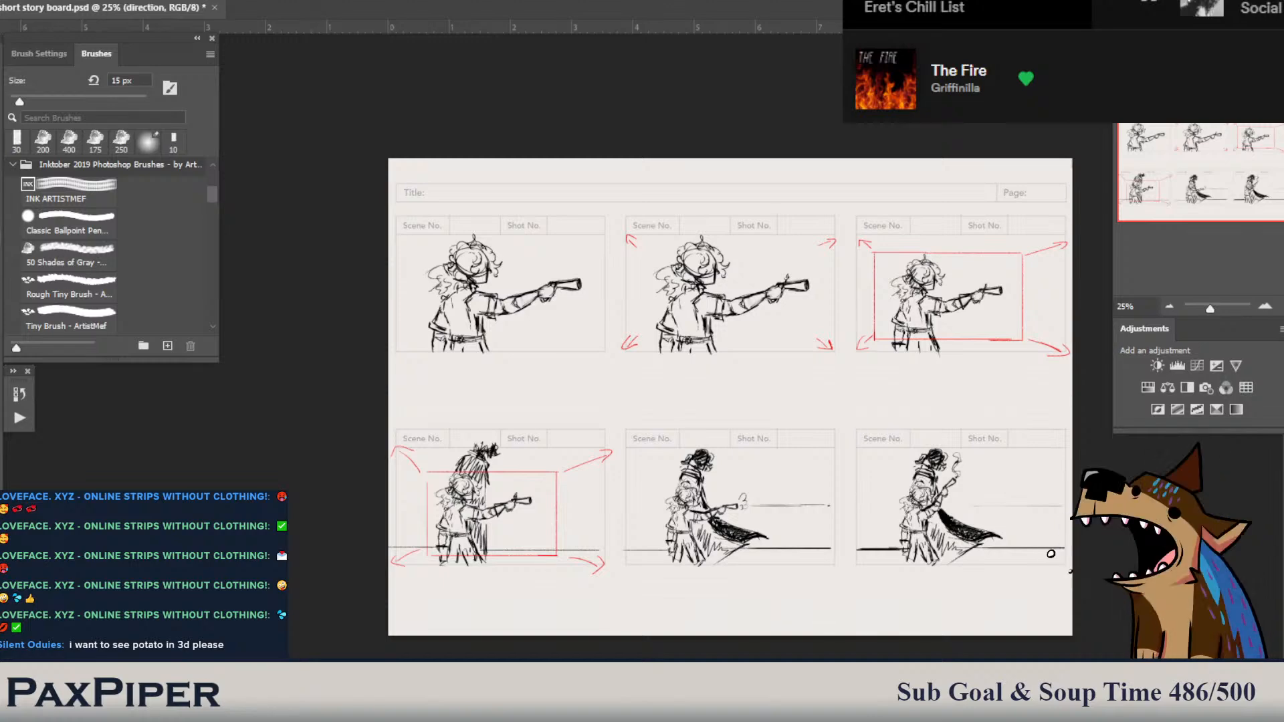
left_click(1047, 549, "ctrl")
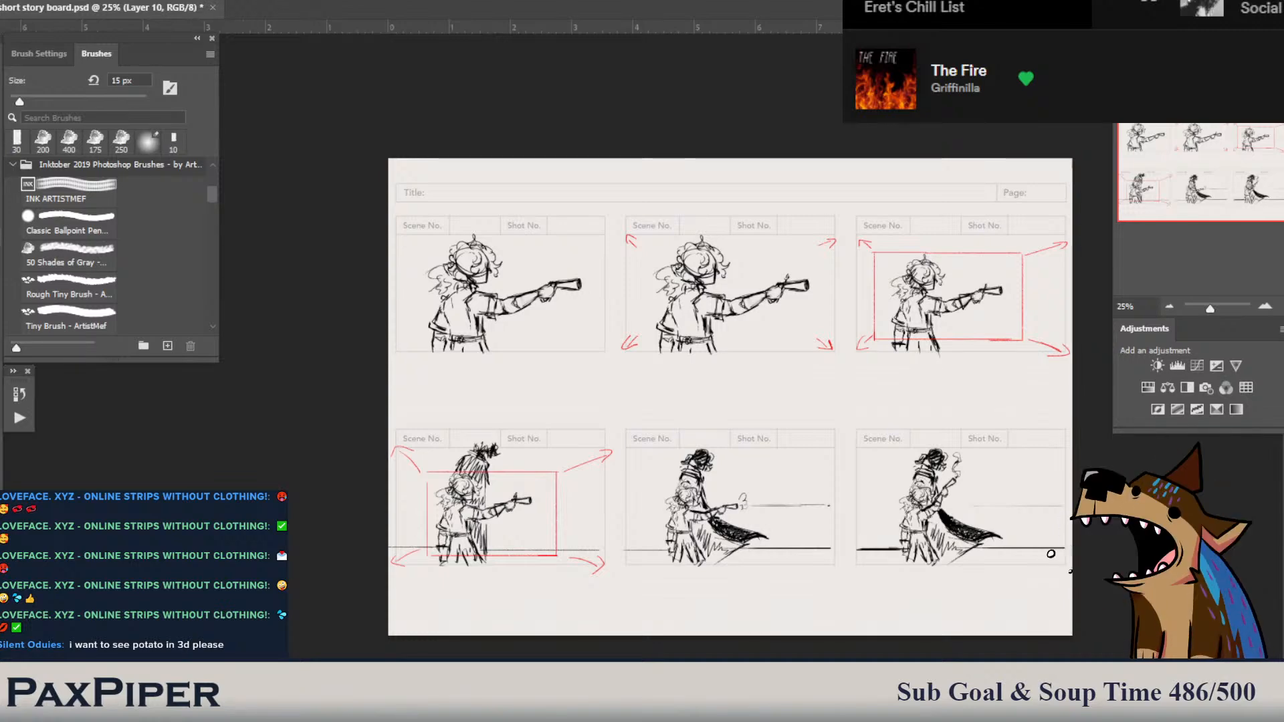
key("Delete")
key("ctrl+z")
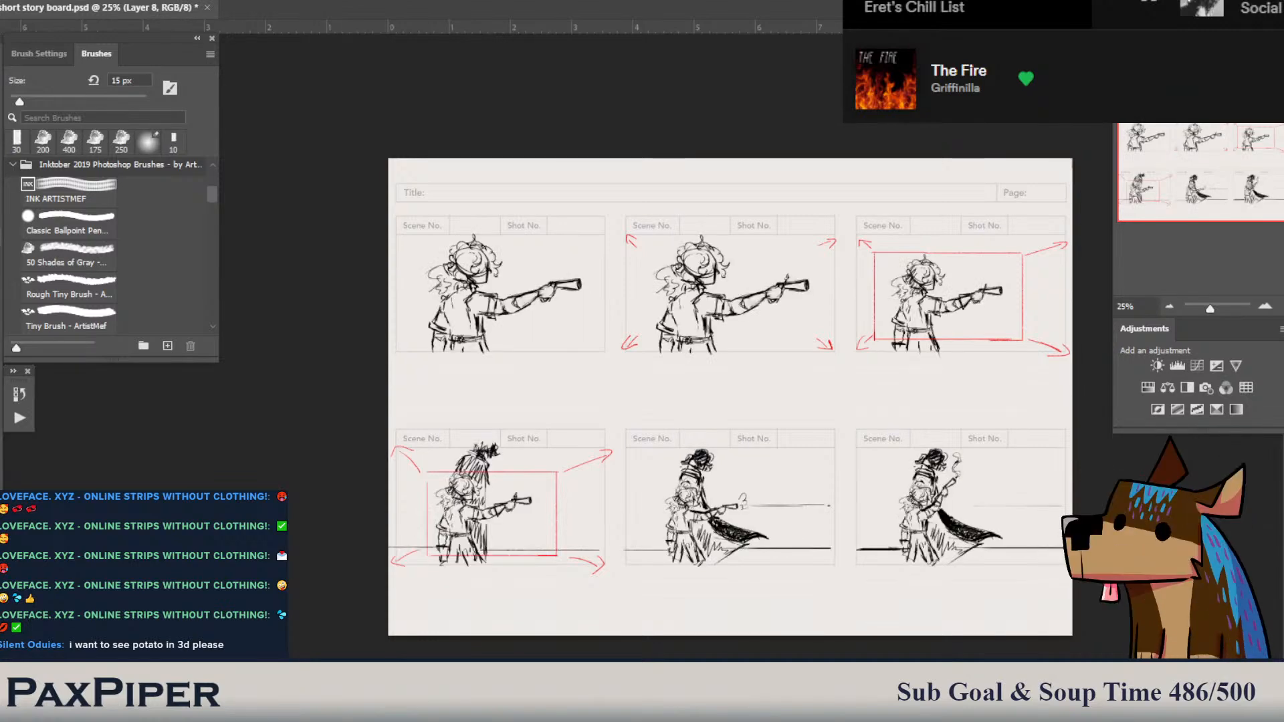
key("ctrl+alt+shift+n")
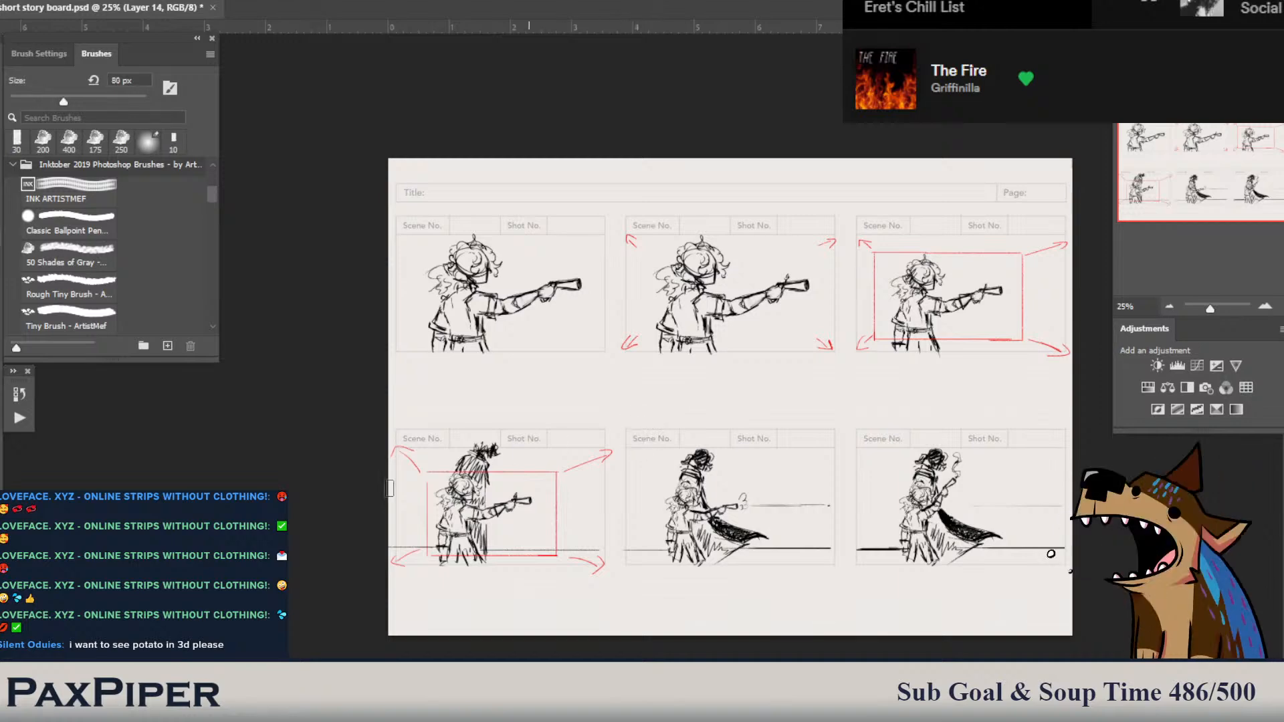
- Briefly show the greyscale page as a shading reference over the gun-aiming page, and hide it again
key("i")
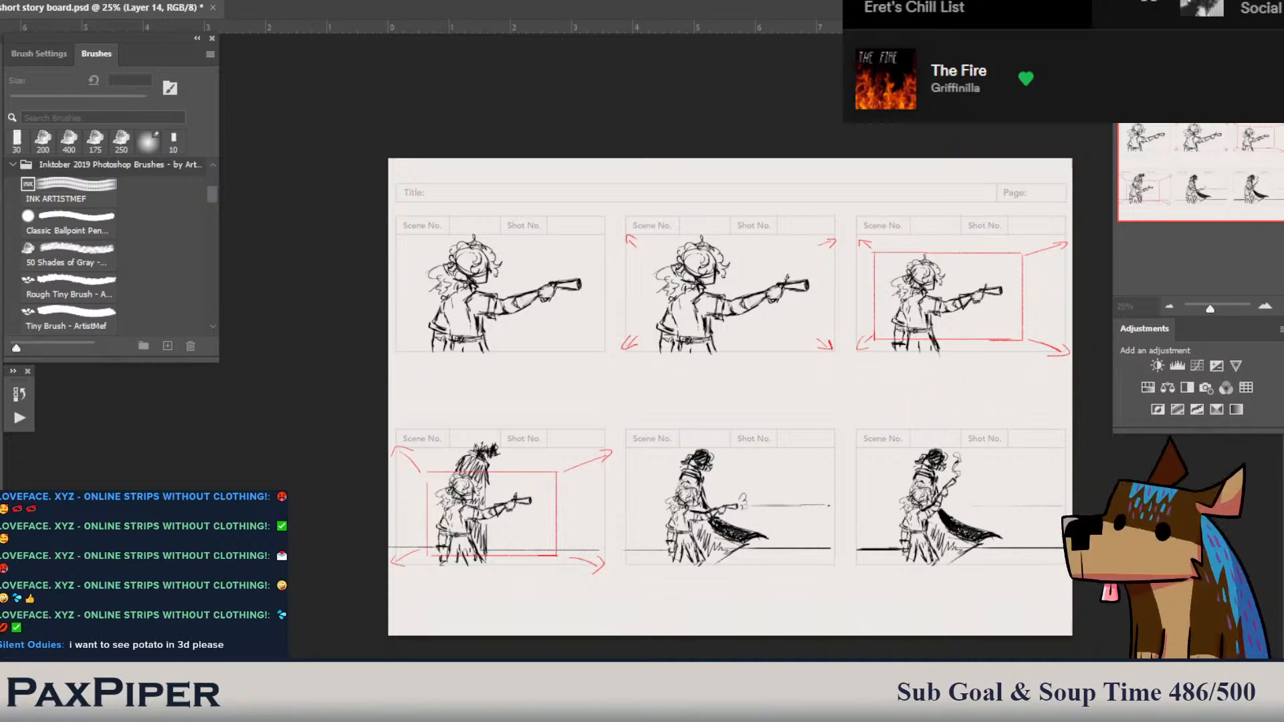
key("b")
left_click(1126, 556)
left_click(1126, 532)
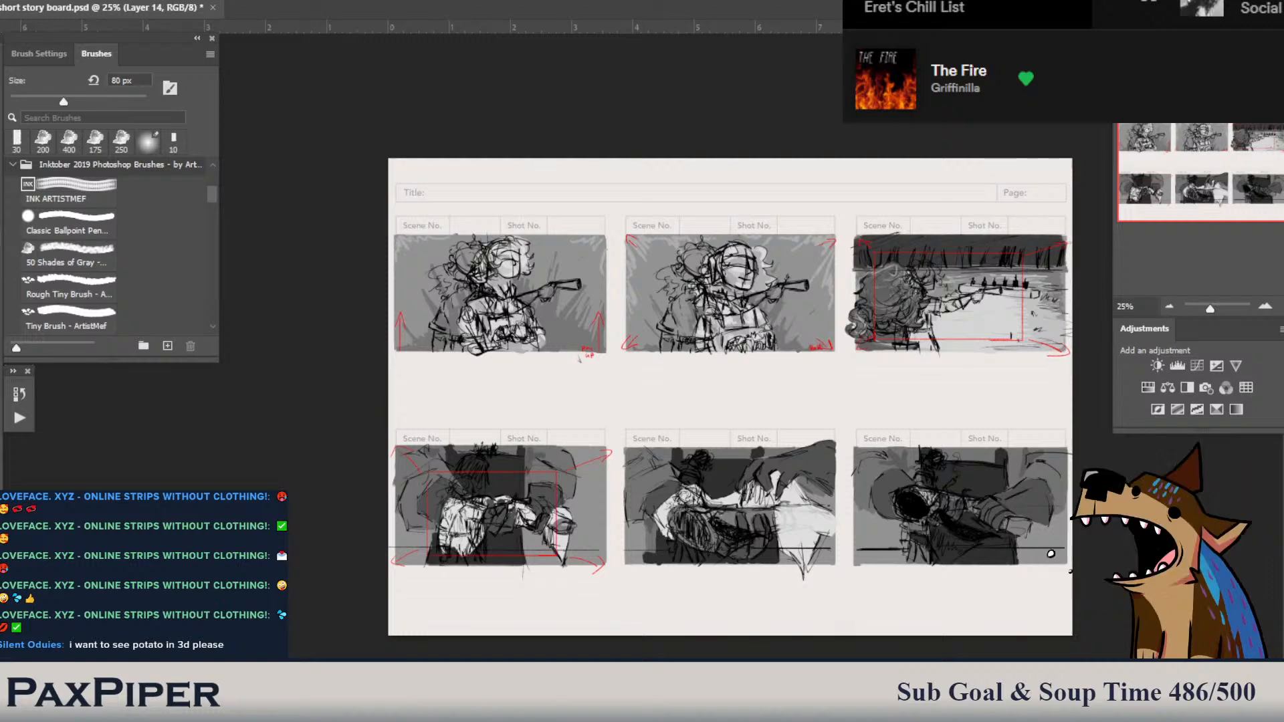
left_click(1127, 531)
left_click(1127, 555)
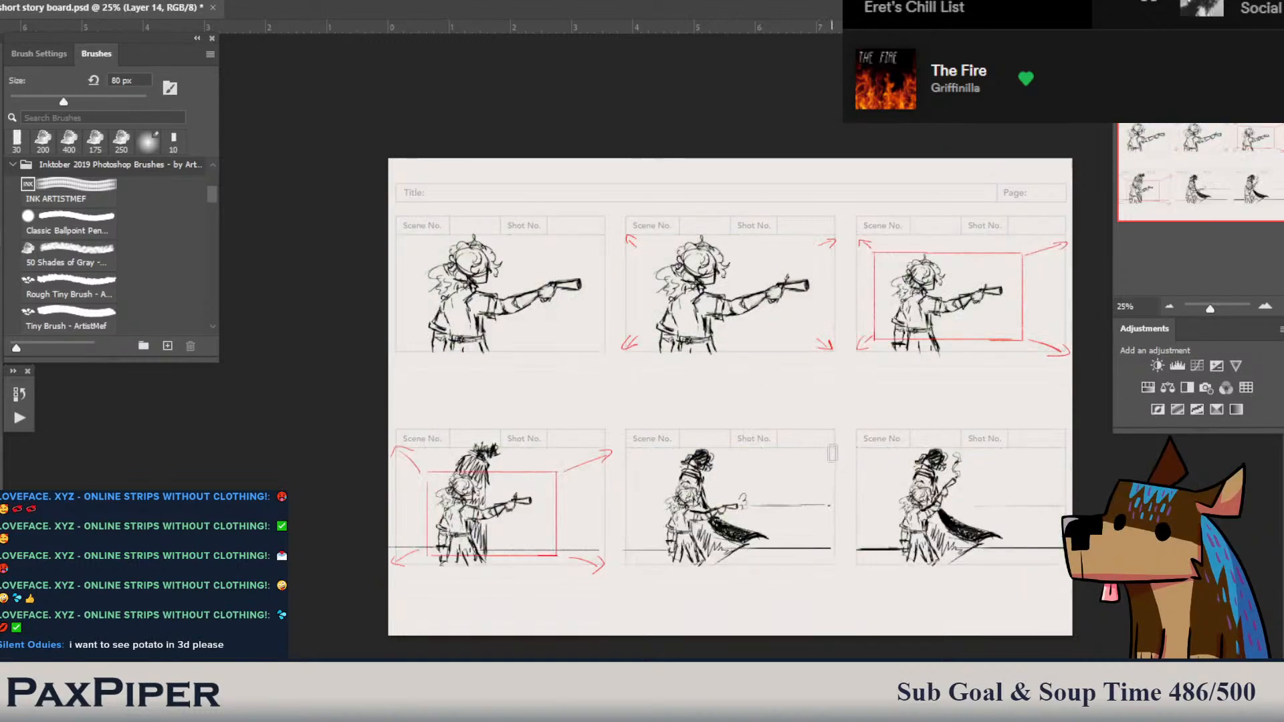
- Cover the middle bottom-row panel with light grey, using 80 px for the edges and 125 px for the interior, and trim the overspill
mouse_move(833, 453)
left_mouse_down()
mouse_move(623, 468)
mouse_move(629, 458)
mouse_move(628, 564)
mouse_move(840, 560)
left_mouse_up()
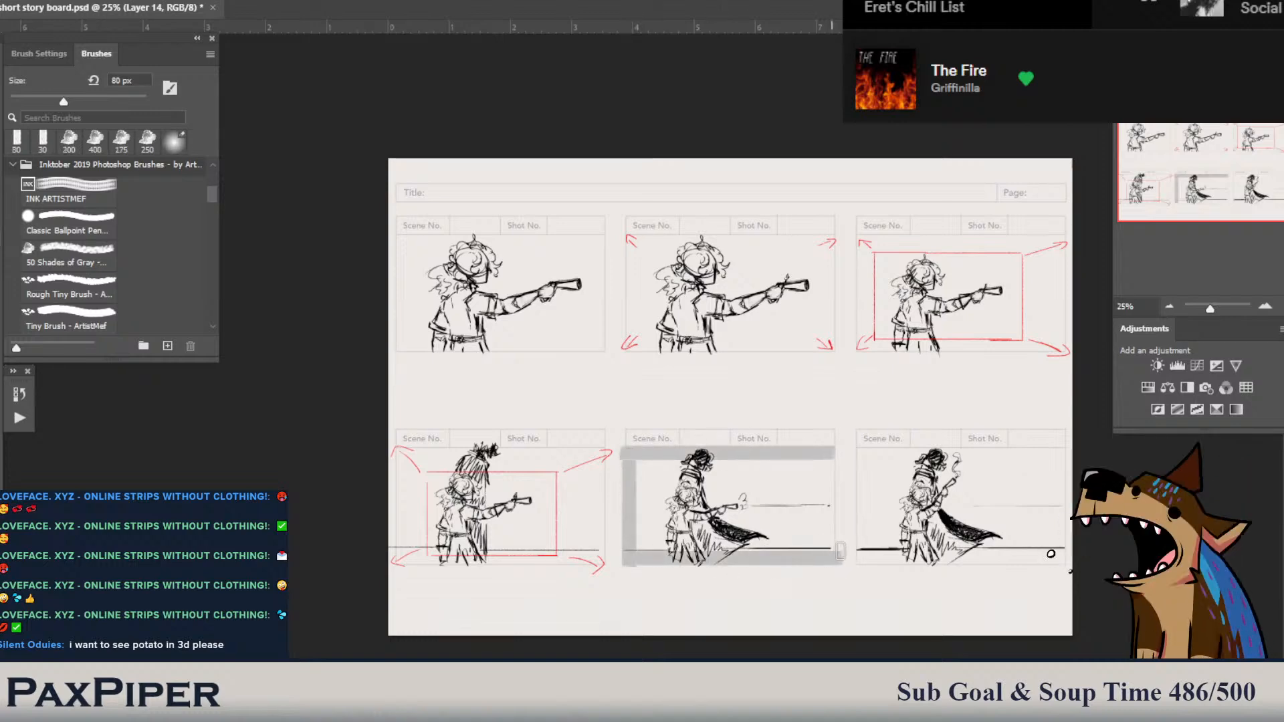
left_click_drag(829, 456, 830, 555)
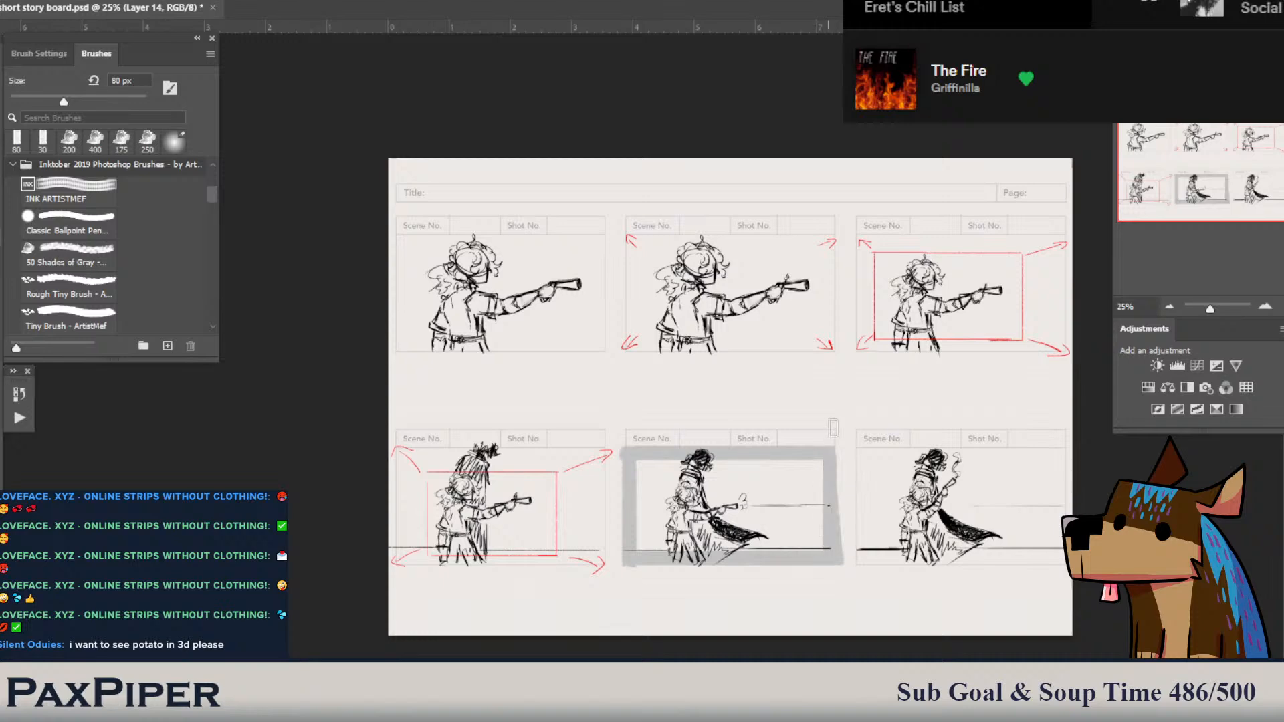
key("bracketright")
key("bracketright")
key("bracketright")
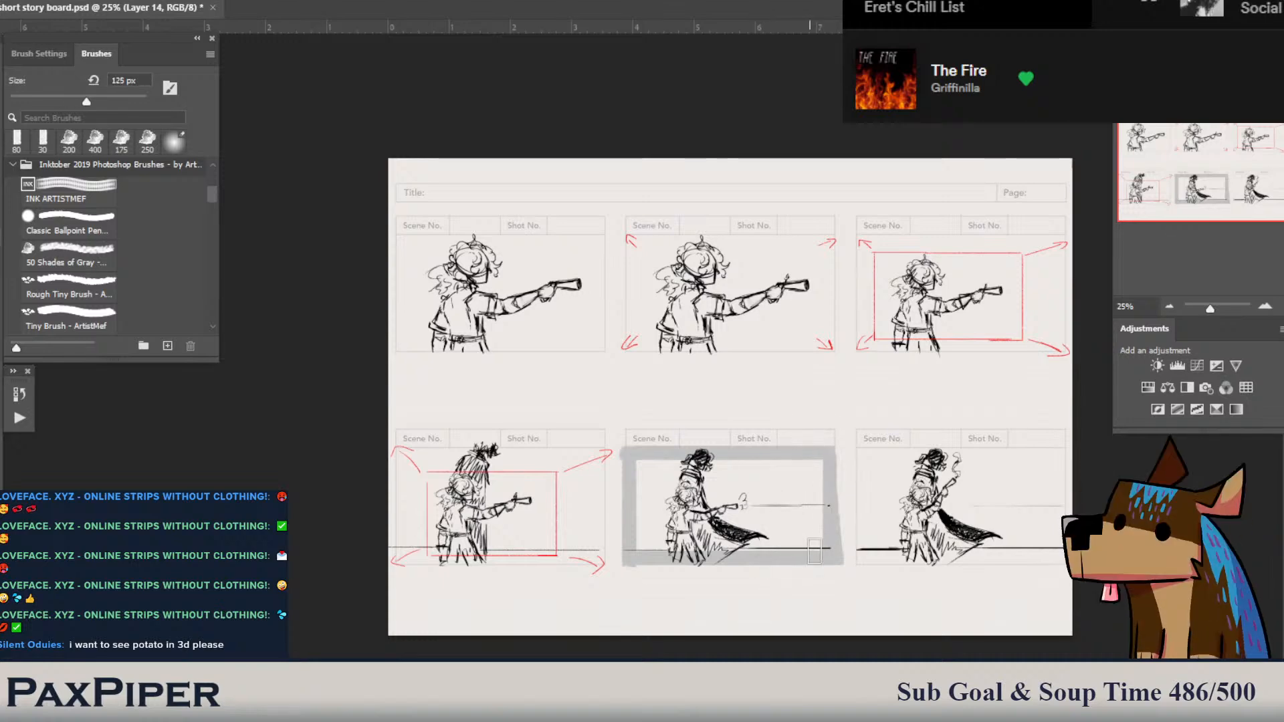
mouse_move(820, 542)
left_mouse_down()
mouse_move(638, 548)
mouse_move(659, 461)
mouse_move(661, 473)
mouse_move(647, 467)
mouse_move(789, 480)
mouse_move(827, 518)
mouse_move(818, 480)
mouse_move(811, 532)
mouse_move(801, 516)
mouse_move(809, 526)
mouse_move(726, 527)
mouse_move(660, 511)
mouse_move(661, 478)
mouse_move(667, 524)
mouse_move(674, 475)
mouse_move(681, 522)
mouse_move(711, 479)
mouse_move(747, 488)
mouse_move(702, 508)
mouse_move(803, 503)
left_mouse_up()
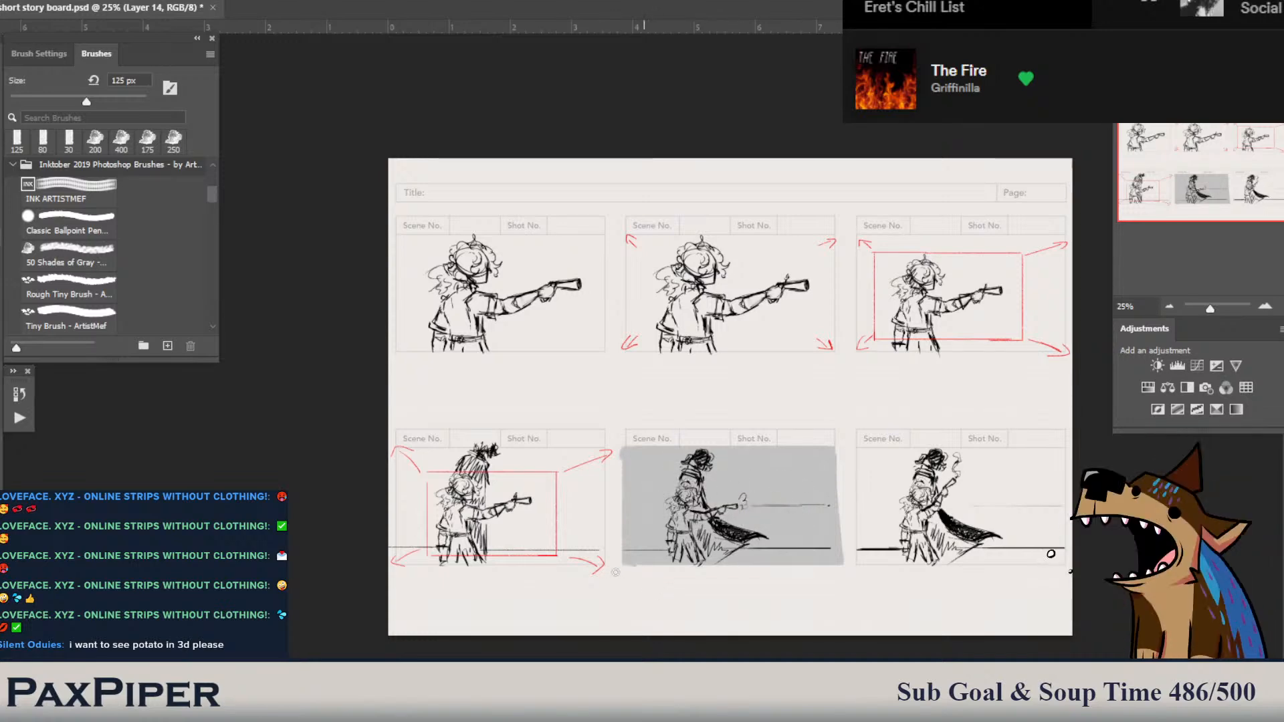
left_click_drag(644, 574, 615, 477)
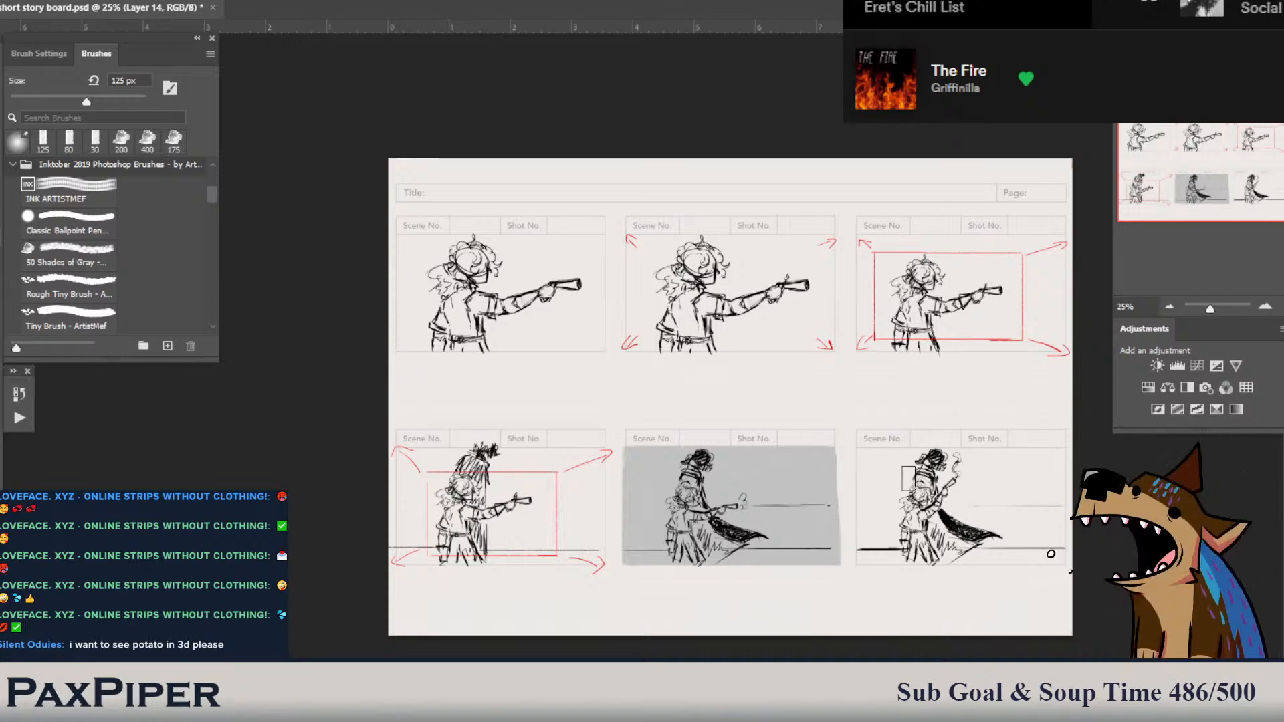
- Cover the last bottom-row panel with light grey, using an 80 px brush for the border and interior
key("e")
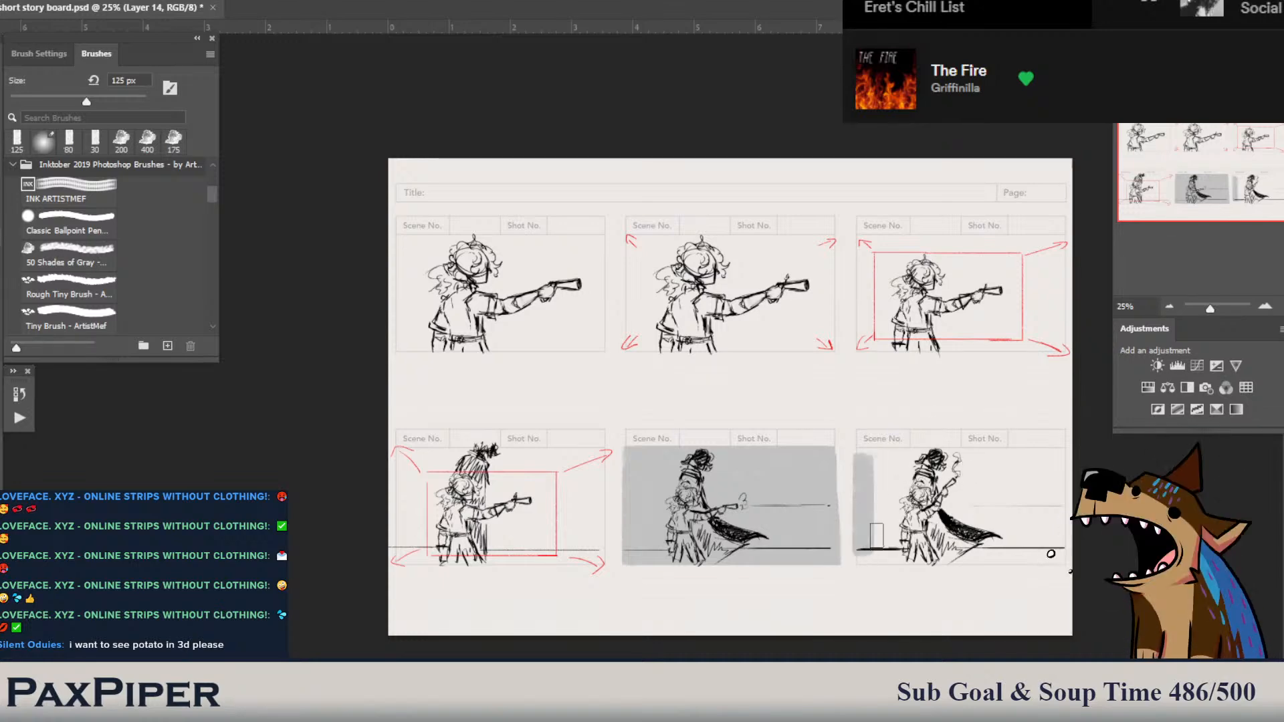
key("b")
mouse_move(861, 436)
left_mouse_down()
mouse_move(864, 559)
mouse_move(1062, 562)
mouse_move(1059, 465)
mouse_move(867, 460)
left_mouse_up()
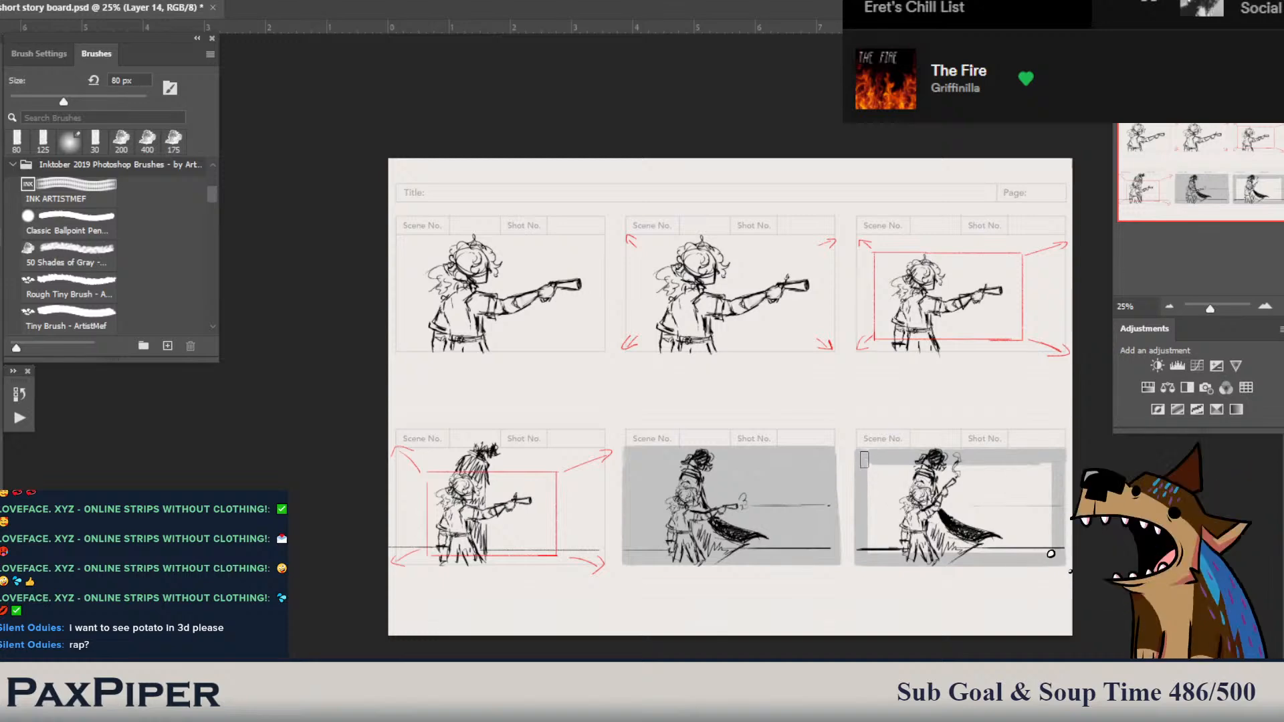
mouse_move(869, 495)
left_mouse_down()
mouse_move(952, 460)
mouse_move(1050, 464)
mouse_move(1048, 556)
mouse_move(1051, 543)
mouse_move(967, 554)
mouse_move(1040, 539)
mouse_move(1049, 528)
mouse_move(1024, 526)
mouse_move(1035, 510)
mouse_move(993, 538)
mouse_move(1027, 535)
mouse_move(1002, 526)
mouse_move(962, 560)
mouse_move(876, 530)
mouse_move(864, 503)
mouse_move(902, 523)
left_mouse_up()
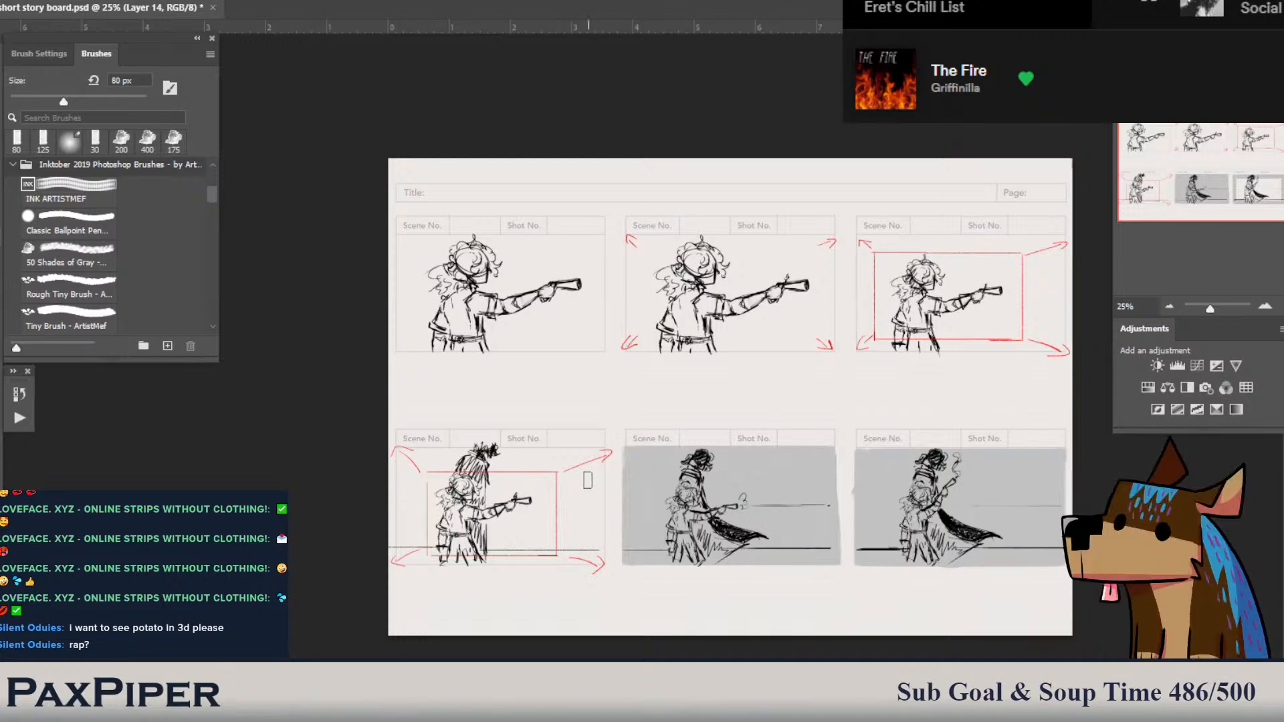
- Paint a light grey border along all four edges of the first bottom-row panel at 80 px, redoing uneven strokes
left_click_drag(600, 456, 590, 524)
key("ctrl+z")
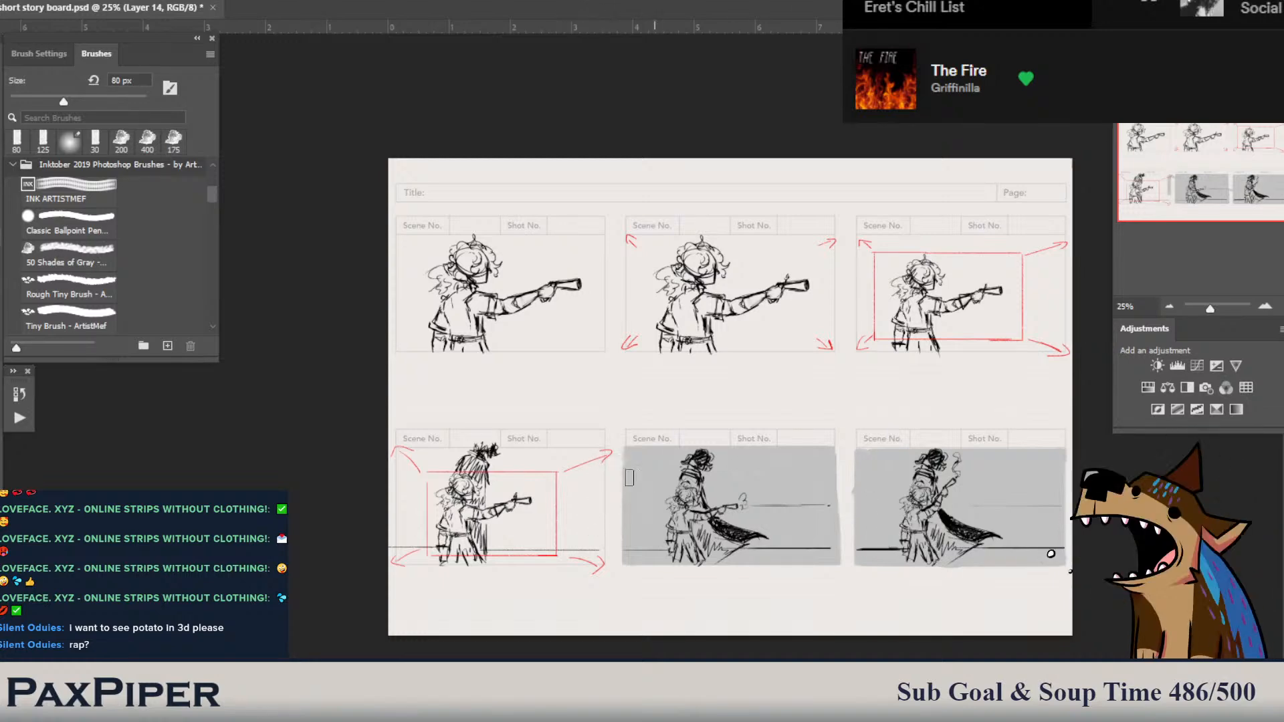
left_click_drag(597, 438, 596, 539)
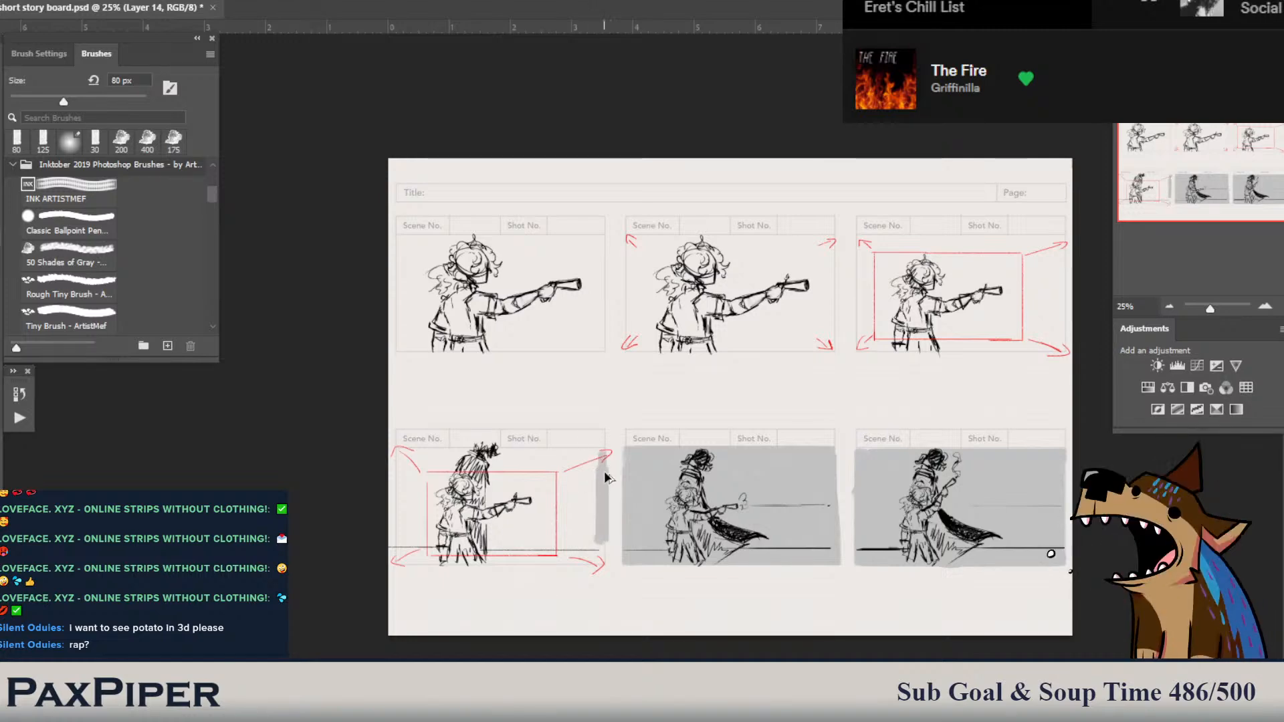
key("ctrl+z")
mouse_move(600, 447)
left_mouse_down()
mouse_move(595, 564)
mouse_move(598, 554)
mouse_move(395, 565)
left_mouse_up()
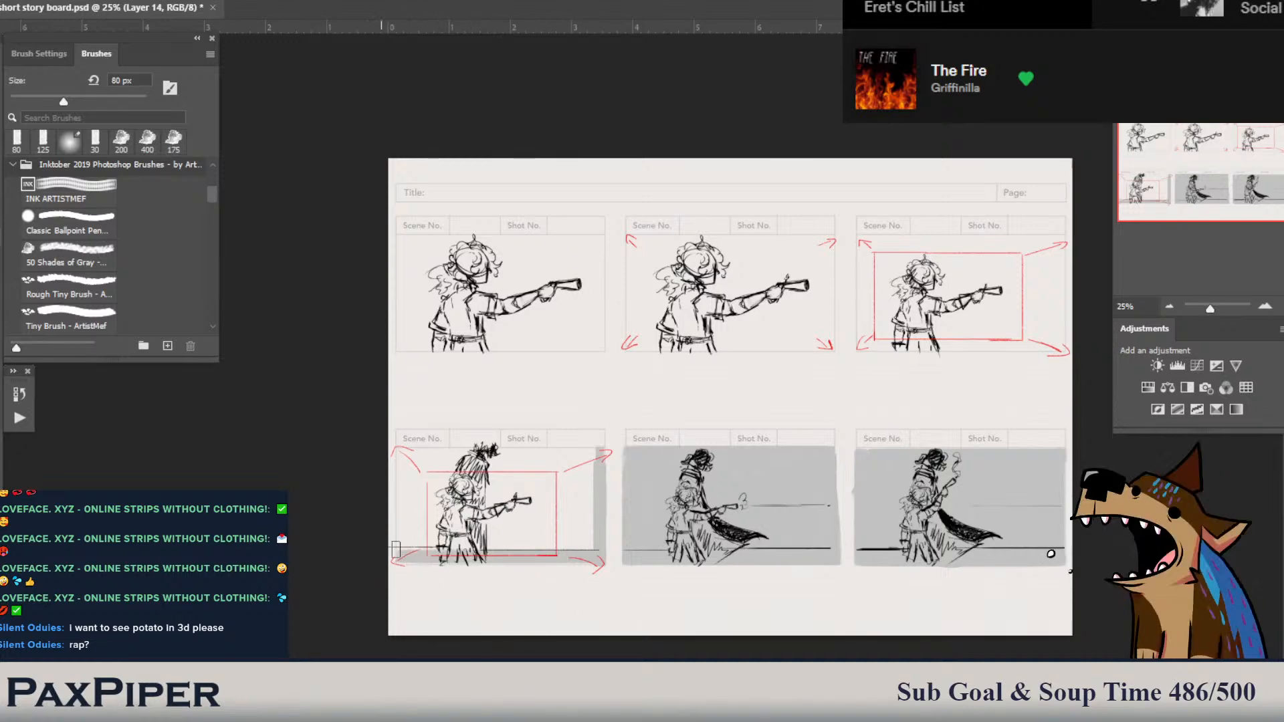
left_click(402, 467, "shift")
mouse_move(402, 466)
left_mouse_down()
mouse_move(412, 558)
mouse_move(404, 451)
mouse_move(606, 455)
left_mouse_up()
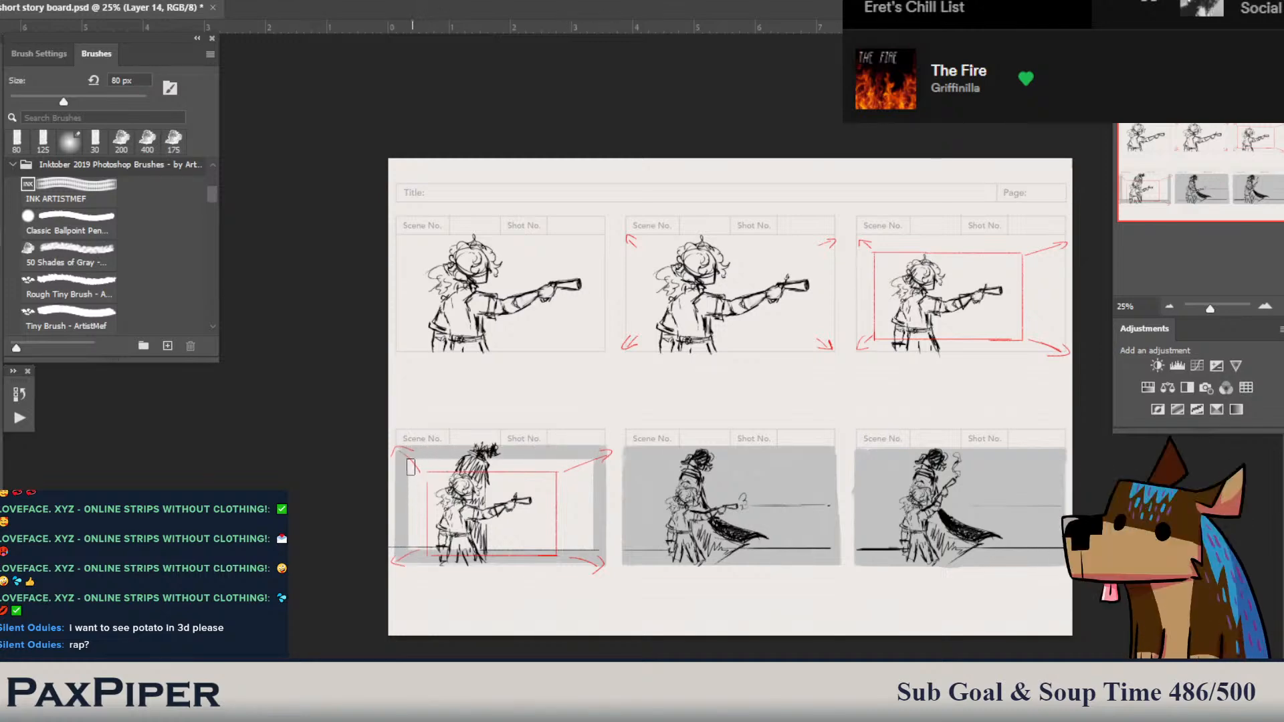
- Fill the interior of the first bottom-row panel with light grey, enlarging the brush to 150 px
mouse_move(411, 467)
left_mouse_down()
mouse_move(424, 469)
mouse_move(415, 507)
mouse_move(438, 528)
mouse_move(473, 507)
left_mouse_up()
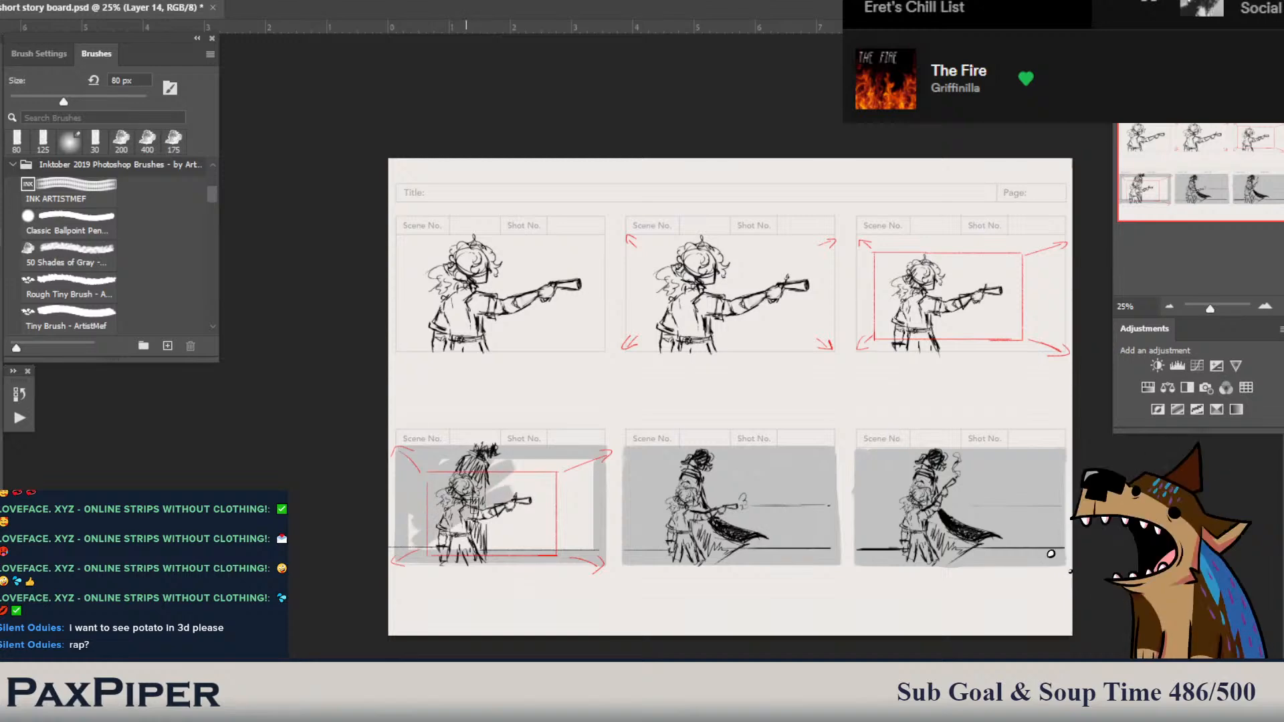
key("bracketright")
key("bracketright")
key("bracketright")
key("bracketright")
mouse_move(594, 538)
left_mouse_down()
mouse_move(449, 553)
mouse_move(513, 541)
mouse_move(435, 516)
mouse_move(423, 477)
mouse_move(438, 460)
mouse_move(438, 480)
mouse_move(520, 493)
mouse_move(528, 522)
mouse_move(576, 537)
mouse_move(591, 526)
mouse_move(577, 468)
left_mouse_up()
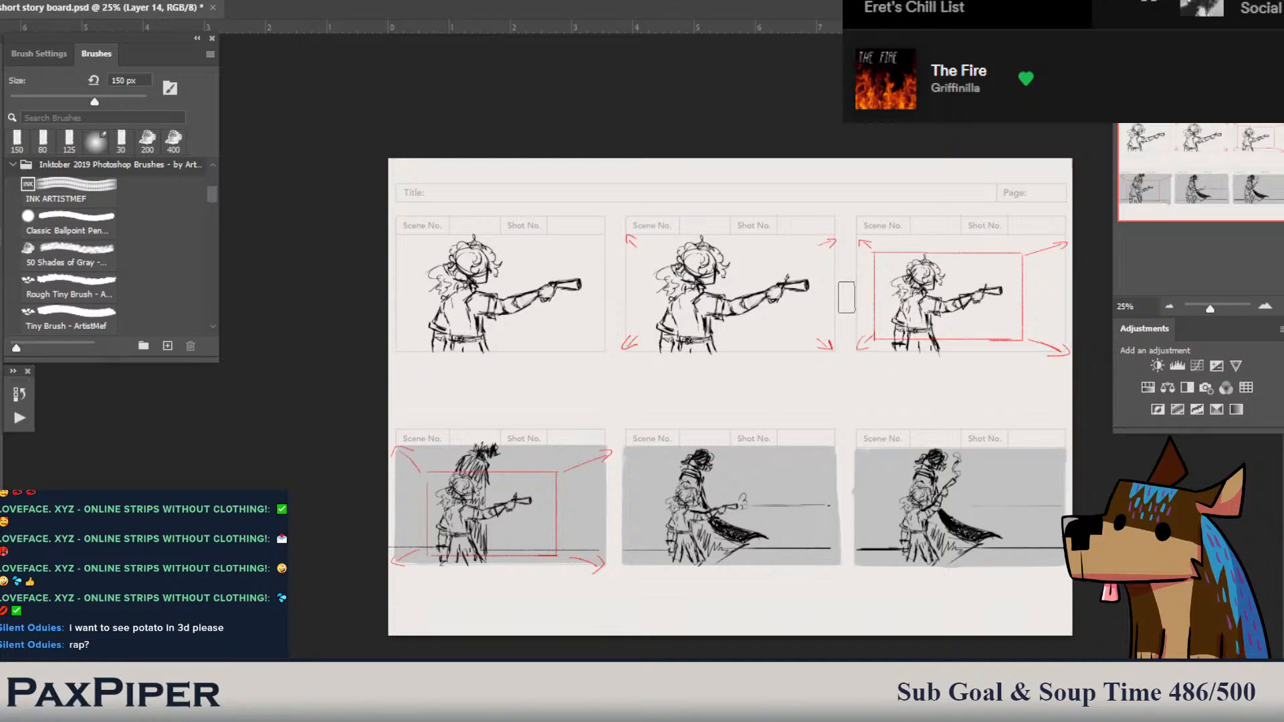
- Cover the last top-row panel with light grey at 100 px, painting the edges before the interior
key("bracketleft")
key("bracketleft")
left_click_drag(861, 243, 862, 343)
key("ctrl+z")
mouse_move(864, 242)
left_mouse_down()
mouse_move(863, 345)
mouse_move(1062, 337)
mouse_move(1059, 240)
mouse_move(866, 242)
mouse_move(859, 293)
left_mouse_up()
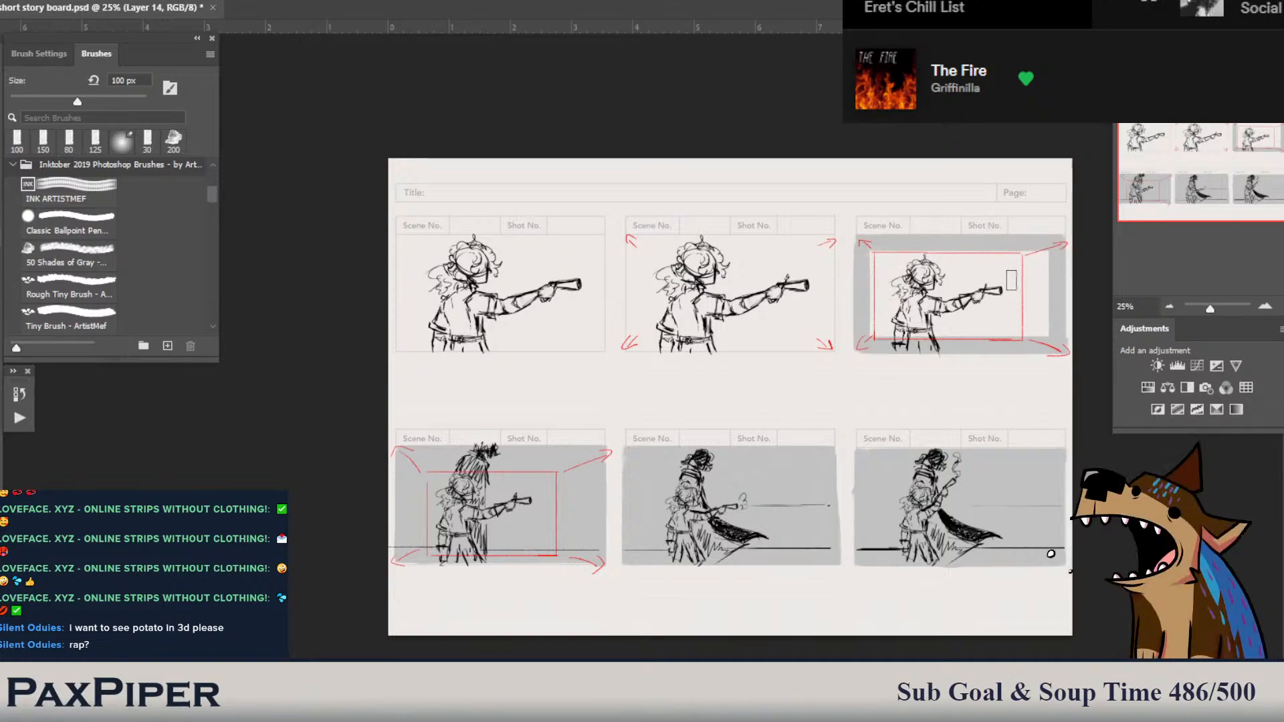
left_click_drag(1043, 259, 941, 321)
mouse_move(1048, 253)
left_mouse_down()
mouse_move(957, 338)
mouse_move(1024, 295)
mouse_move(1037, 334)
mouse_move(1044, 281)
left_mouse_up()
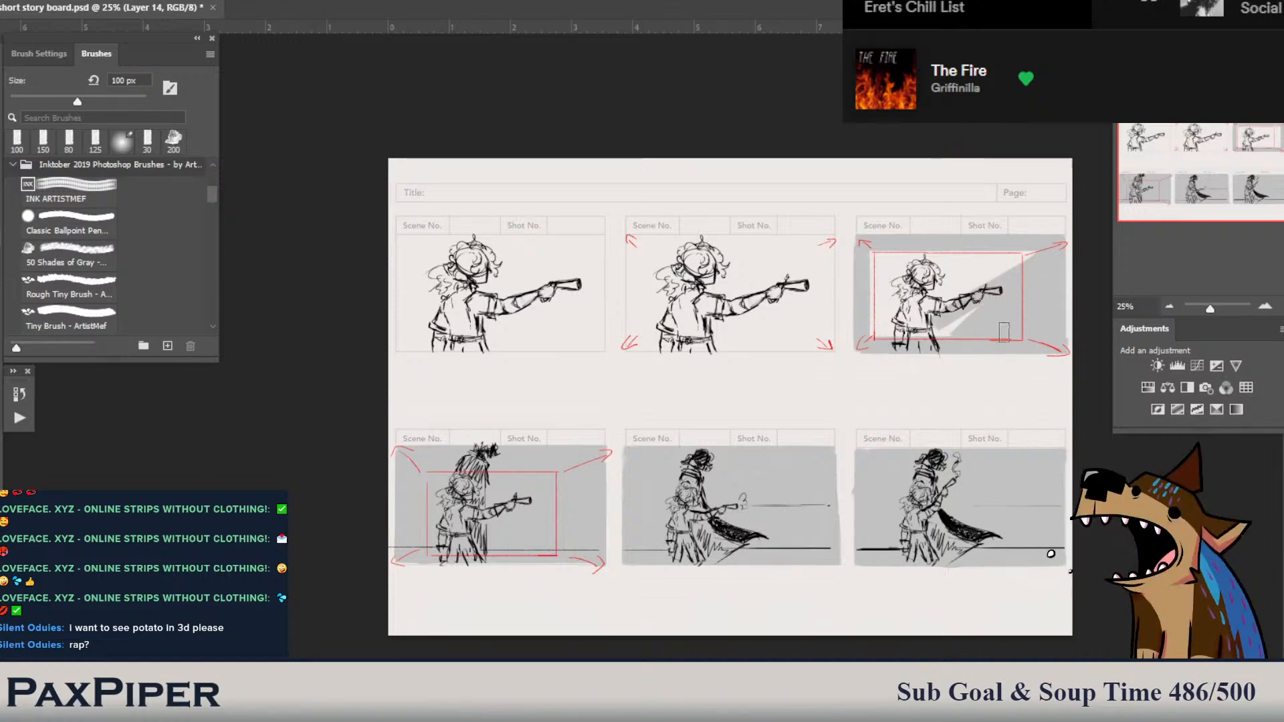
left_click_drag(1004, 332, 992, 313)
mouse_move(882, 340)
left_mouse_down()
mouse_move(1044, 250)
mouse_move(905, 281)
mouse_move(884, 322)
mouse_move(861, 330)
mouse_move(884, 253)
mouse_move(879, 296)
mouse_move(973, 255)
mouse_move(903, 262)
left_mouse_up()
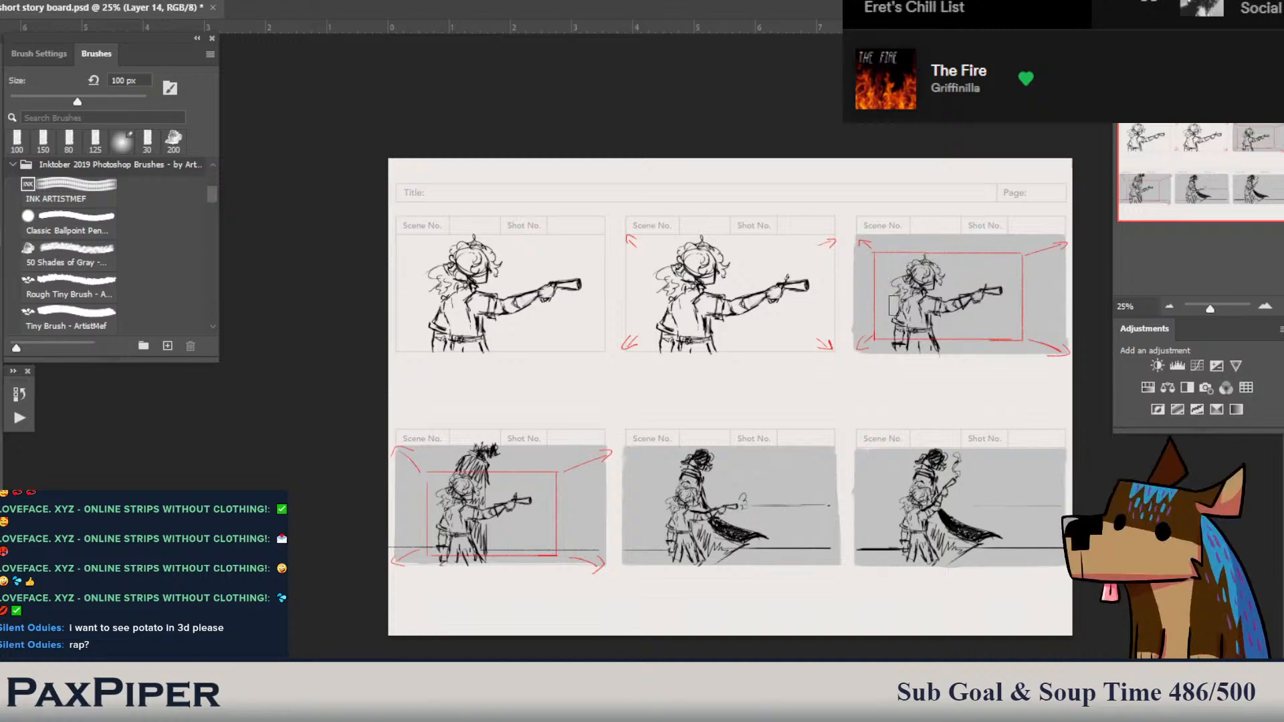
- Cover the middle top-row panel with light grey, using 100 px for the edges and 80 px for the interior
mouse_move(829, 245)
left_mouse_down()
mouse_move(824, 338)
mouse_move(826, 306)
left_mouse_up()
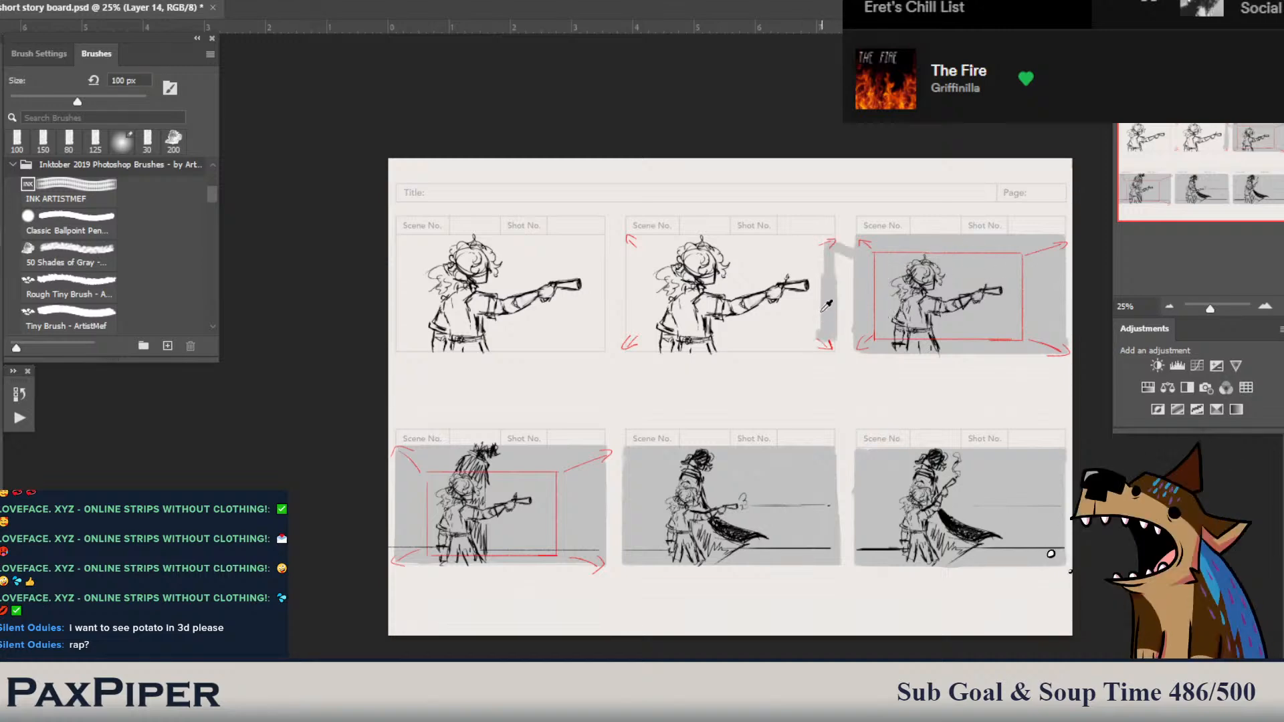
key("ctrl+z")
mouse_move(833, 239)
left_mouse_down()
mouse_move(826, 341)
mouse_move(689, 347)
mouse_move(631, 372)
mouse_move(635, 242)
mouse_move(827, 251)
left_mouse_up()
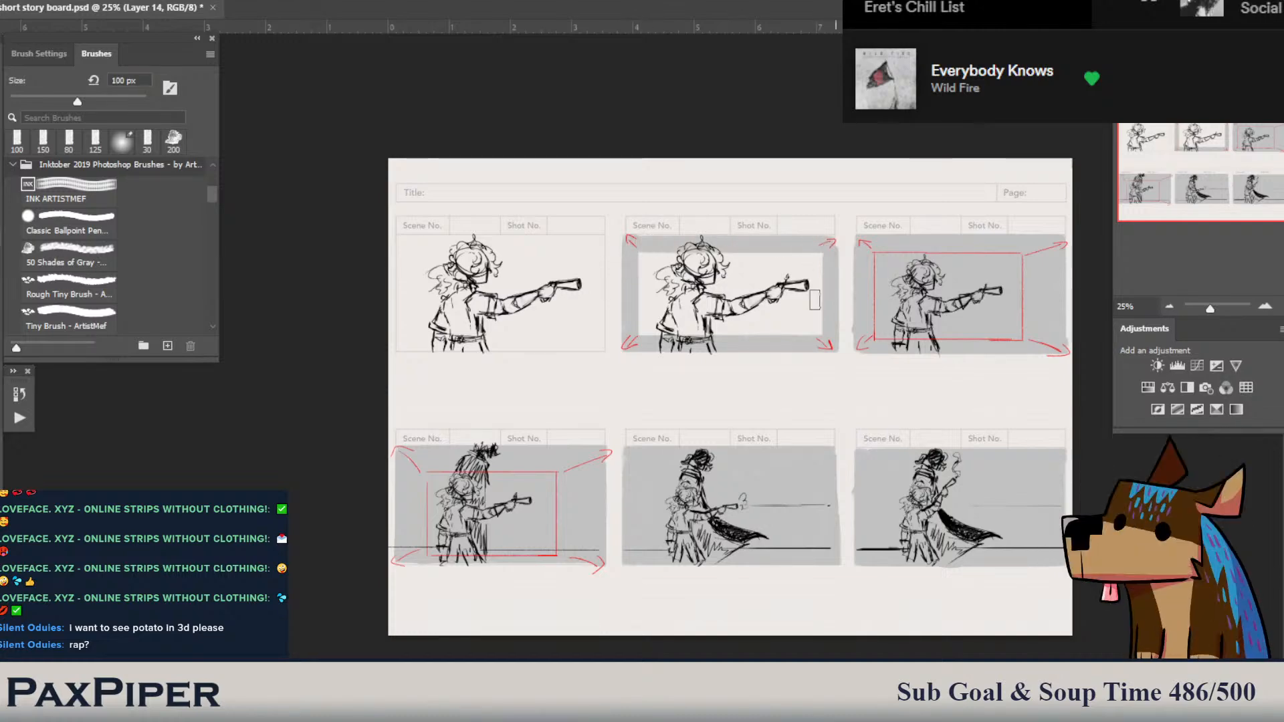
key("bracketleft")
key("bracketleft")
mouse_move(820, 255)
left_mouse_down()
mouse_move(699, 302)
mouse_move(789, 262)
mouse_move(655, 296)
mouse_move(759, 256)
mouse_move(638, 270)
mouse_move(667, 266)
mouse_move(629, 283)
mouse_move(649, 324)
mouse_move(617, 324)
left_mouse_up()
key("e")
key("b")
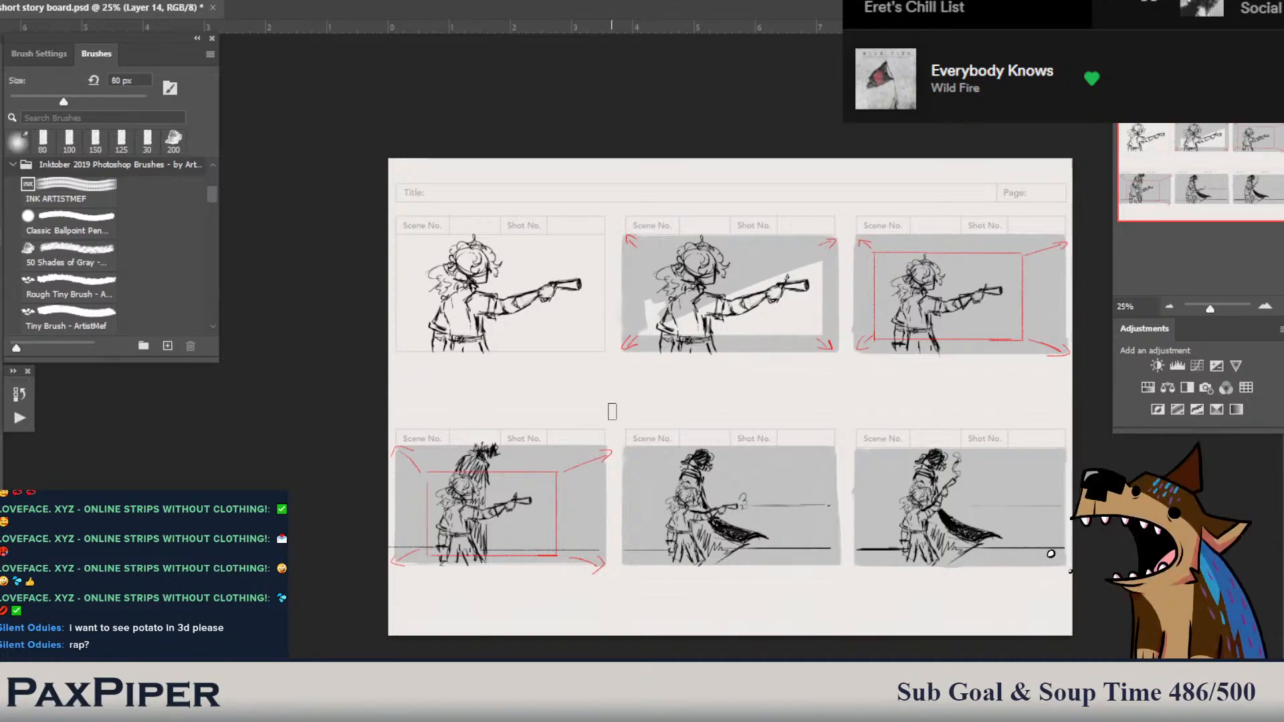
mouse_move(690, 299)
left_mouse_down()
mouse_move(656, 310)
mouse_move(652, 329)
mouse_move(689, 313)
mouse_move(735, 330)
mouse_move(661, 334)
mouse_move(808, 334)
left_mouse_up()
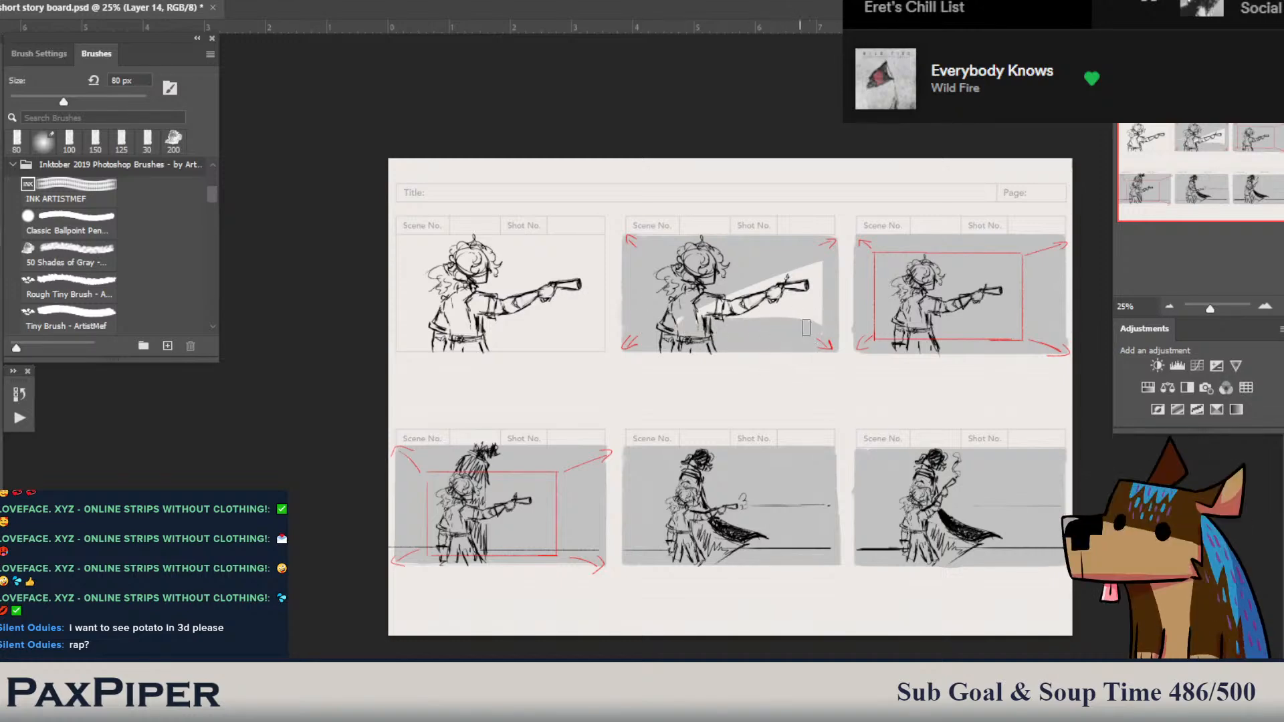
mouse_move(818, 324)
left_mouse_down()
mouse_move(816, 267)
mouse_move(800, 308)
mouse_move(769, 311)
mouse_move(798, 277)
mouse_move(729, 313)
mouse_move(798, 271)
mouse_move(677, 324)
left_mouse_up()
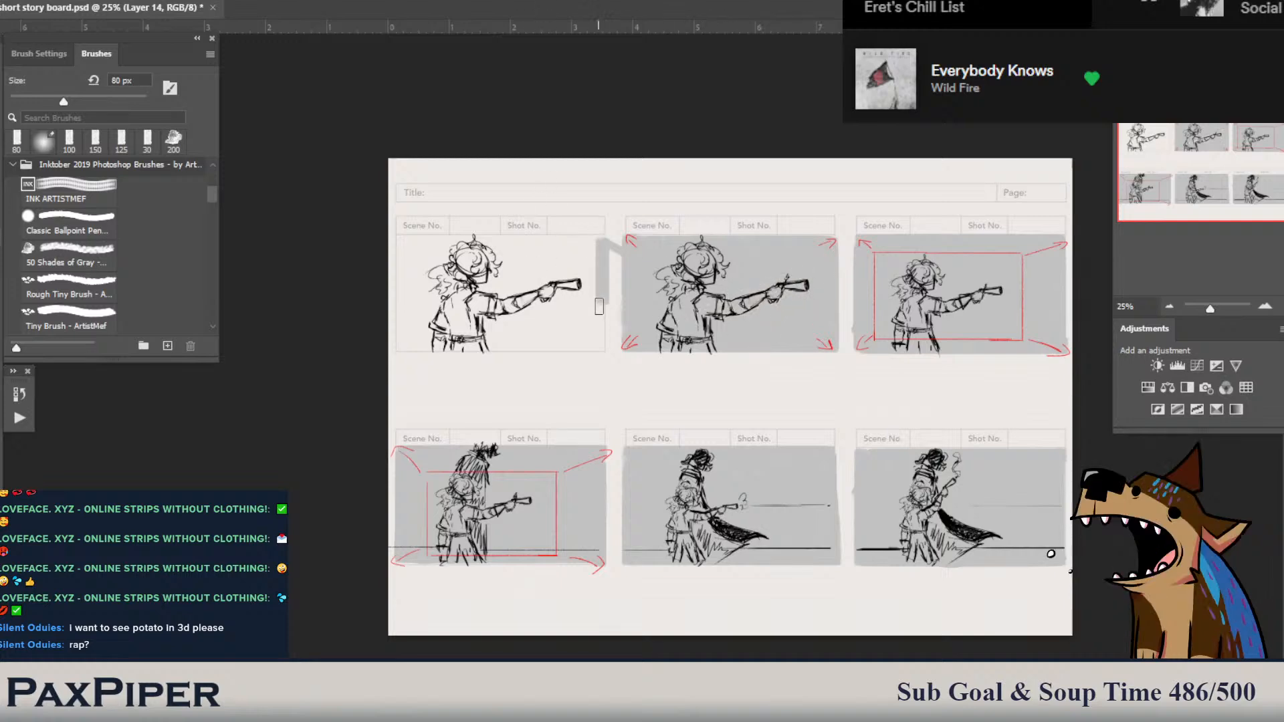
- Cover the first top-row panel with light grey, using 150 px for the remaining interior, and reduce the brush to 90 px
mouse_move(600, 248)
left_mouse_down()
mouse_move(597, 350)
mouse_move(398, 362)
mouse_move(419, 337)
mouse_move(402, 340)
mouse_move(438, 234)
mouse_move(411, 242)
mouse_move(599, 246)
mouse_move(421, 264)
left_mouse_up()
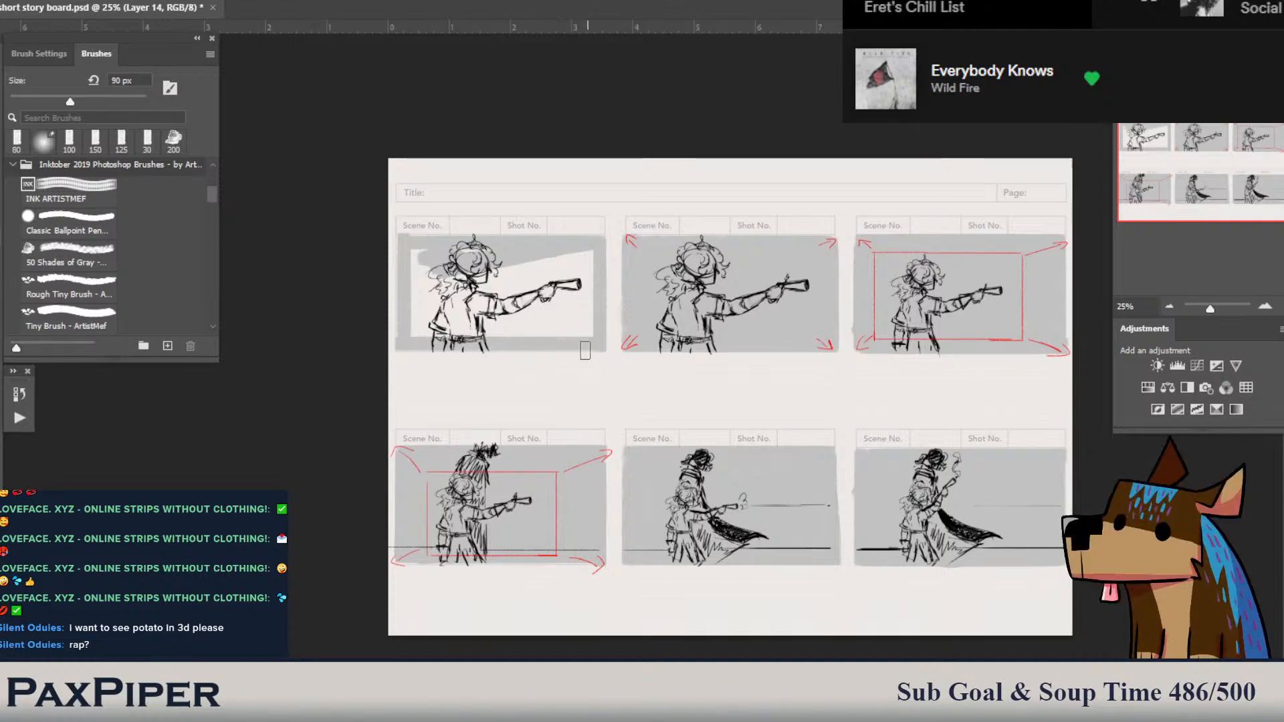
key("bracketright")
key("bracketright")
key("bracketright")
mouse_move(586, 269)
left_mouse_down()
mouse_move(587, 330)
mouse_move(419, 337)
mouse_move(434, 336)
mouse_move(422, 255)
mouse_move(522, 298)
mouse_move(433, 320)
mouse_move(569, 304)
mouse_move(563, 317)
mouse_move(585, 254)
left_mouse_up()
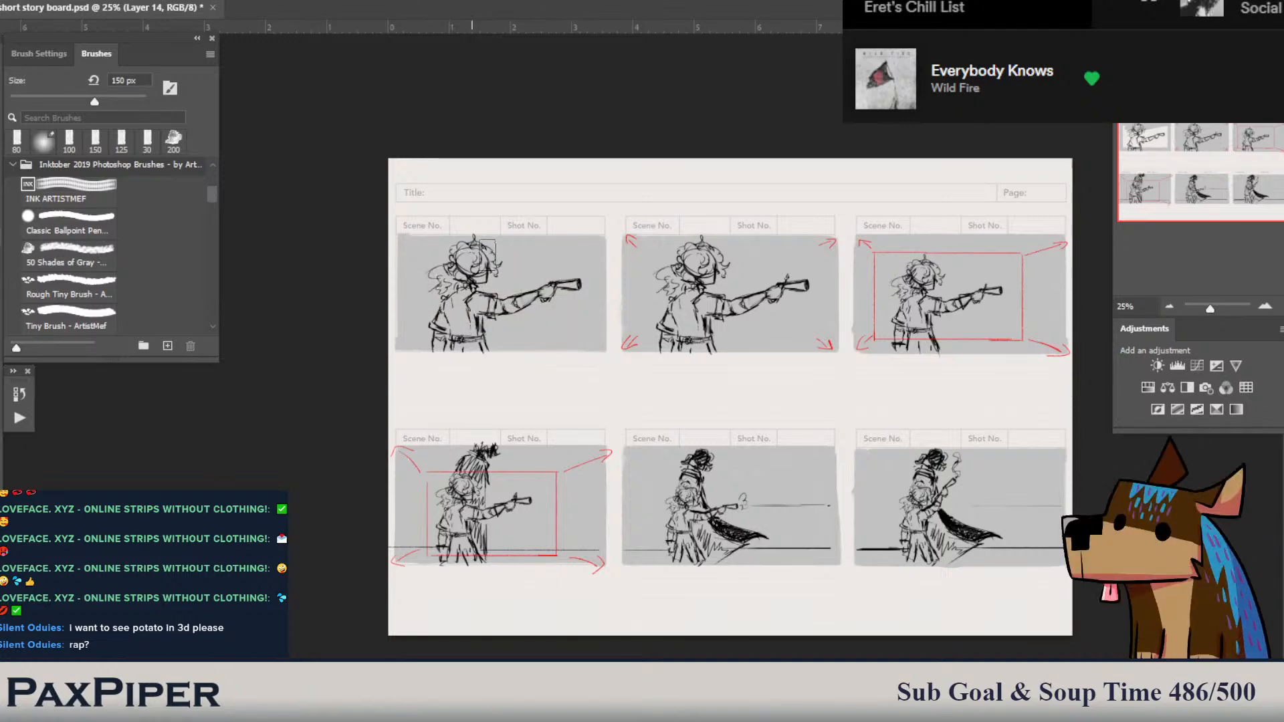
key("bracketleft")
key("bracketleft")
key("bracketleft")
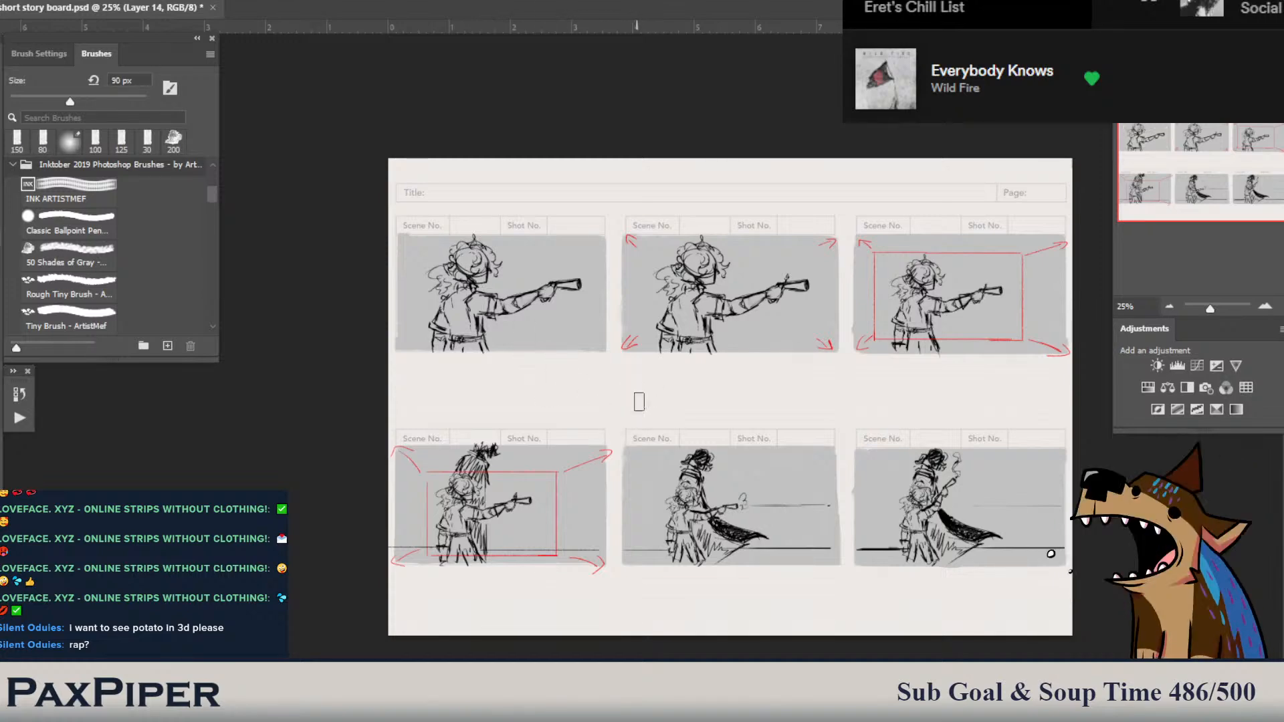
- Shade the figure in the first top-row panel with mid grey, using a 60 px brush for the torso and 45 px for the outstretched arm
key("bracketleft")
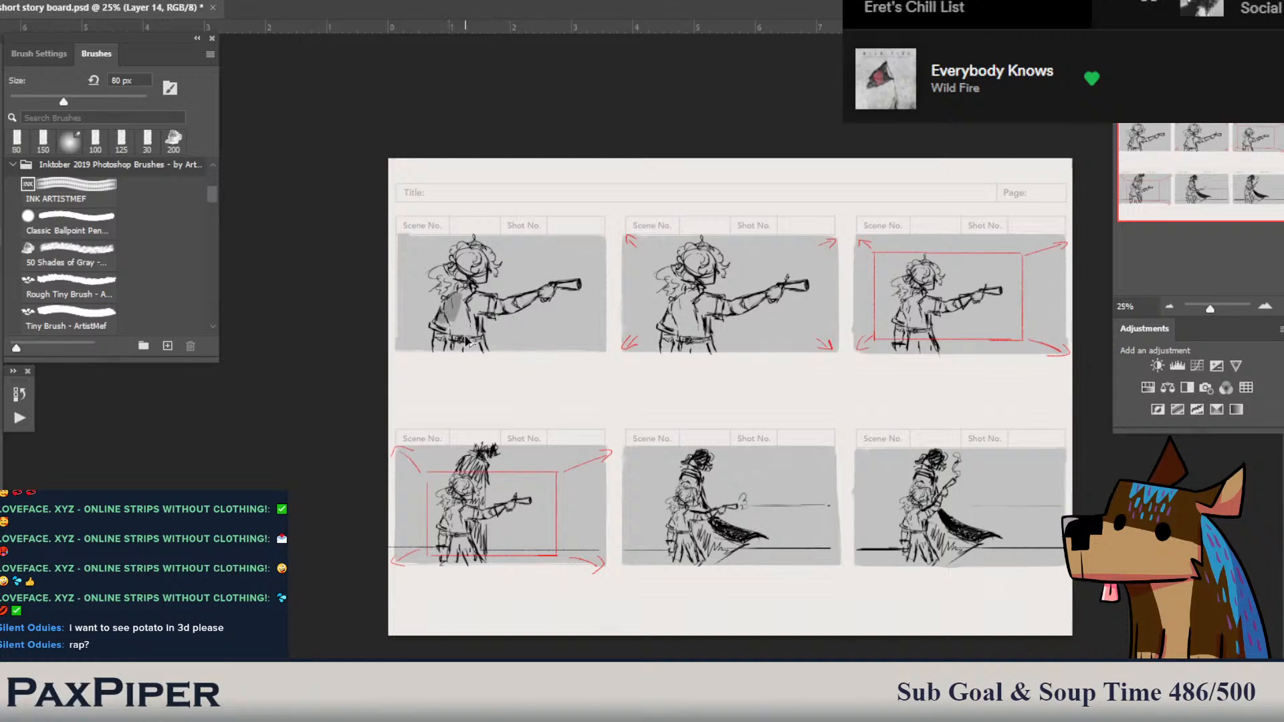
key("ctrl+z")
key("bracketleft")
key("bracketleft")
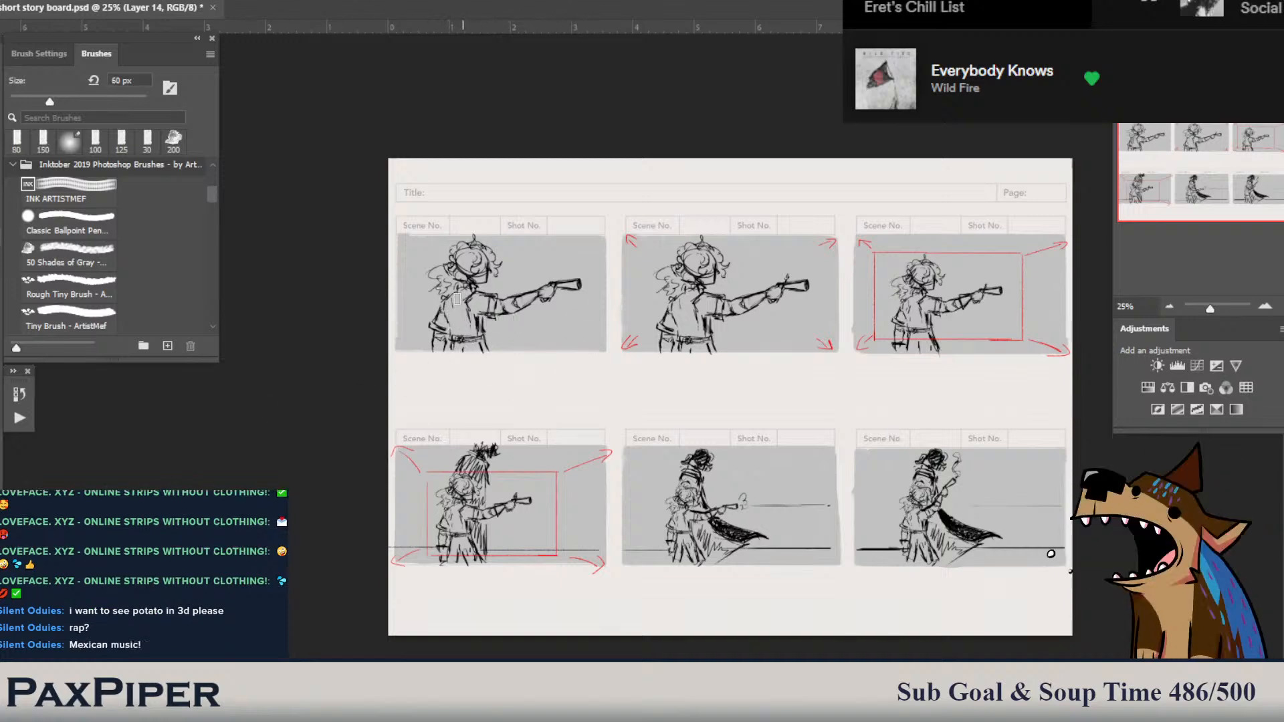
mouse_move(448, 309)
left_mouse_down()
mouse_move(466, 367)
mouse_move(469, 293)
mouse_move(472, 326)
left_mouse_up()
key("bracketleft")
key("bracketleft")
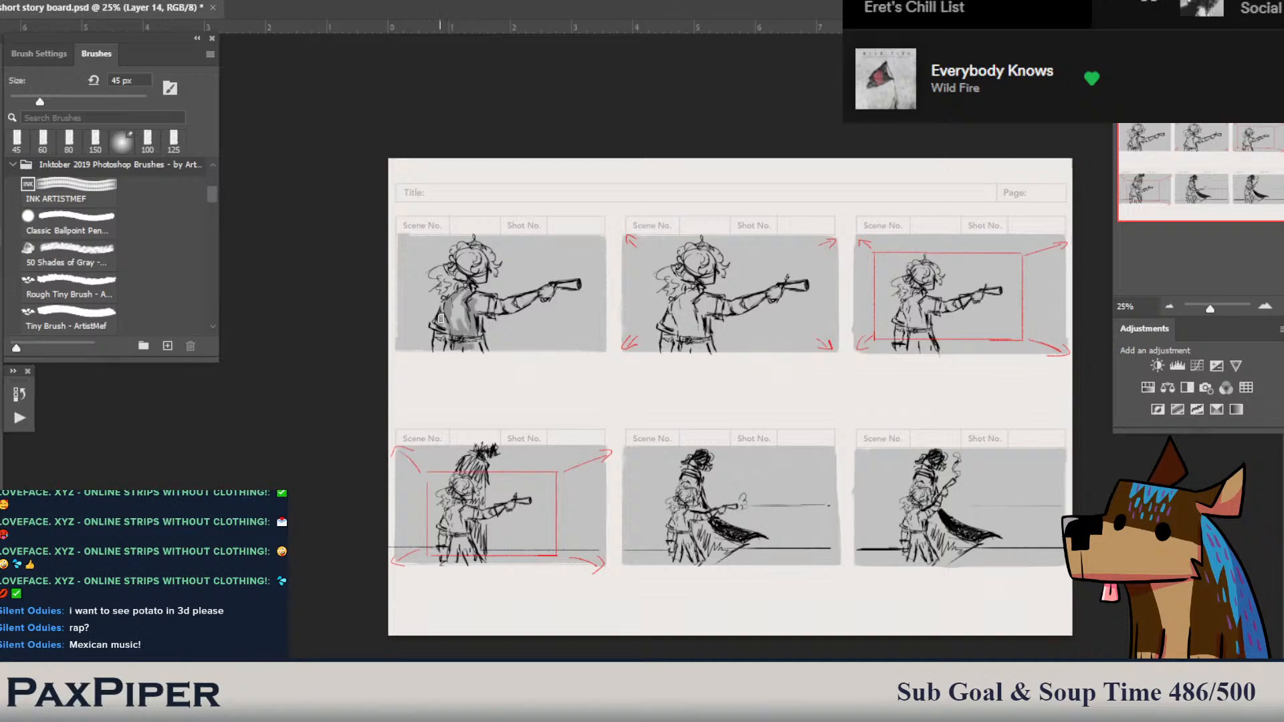
left_click_drag(479, 299, 526, 303)
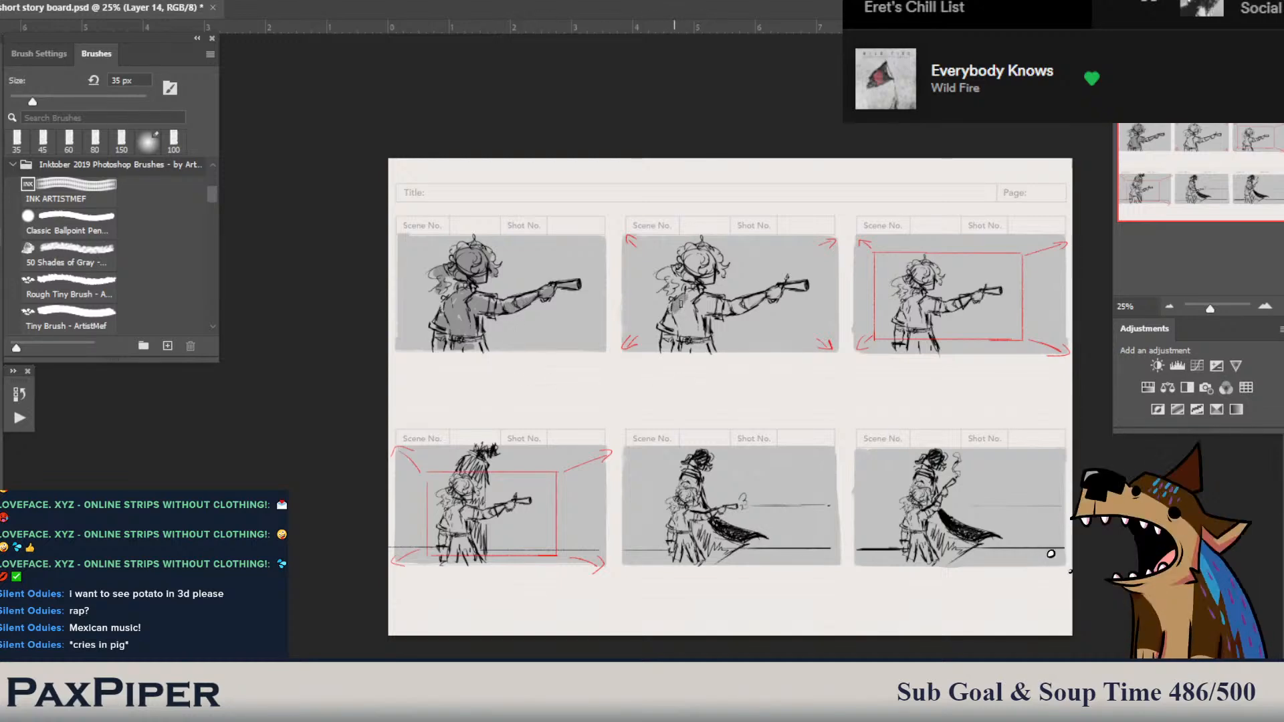
- Shade the figure in the middle top-row panel with mid grey at 35 px, using 25 px for the waist and gun details
mouse_move(682, 313)
left_mouse_down()
mouse_move(693, 323)
mouse_move(698, 305)
mouse_move(733, 311)
mouse_move(805, 286)
left_mouse_up()
mouse_move(696, 299)
left_mouse_down()
mouse_move(690, 251)
mouse_move(709, 282)
mouse_move(709, 253)
mouse_move(718, 261)
mouse_move(696, 253)
mouse_move(669, 276)
mouse_move(665, 345)
mouse_move(704, 341)
left_mouse_up()
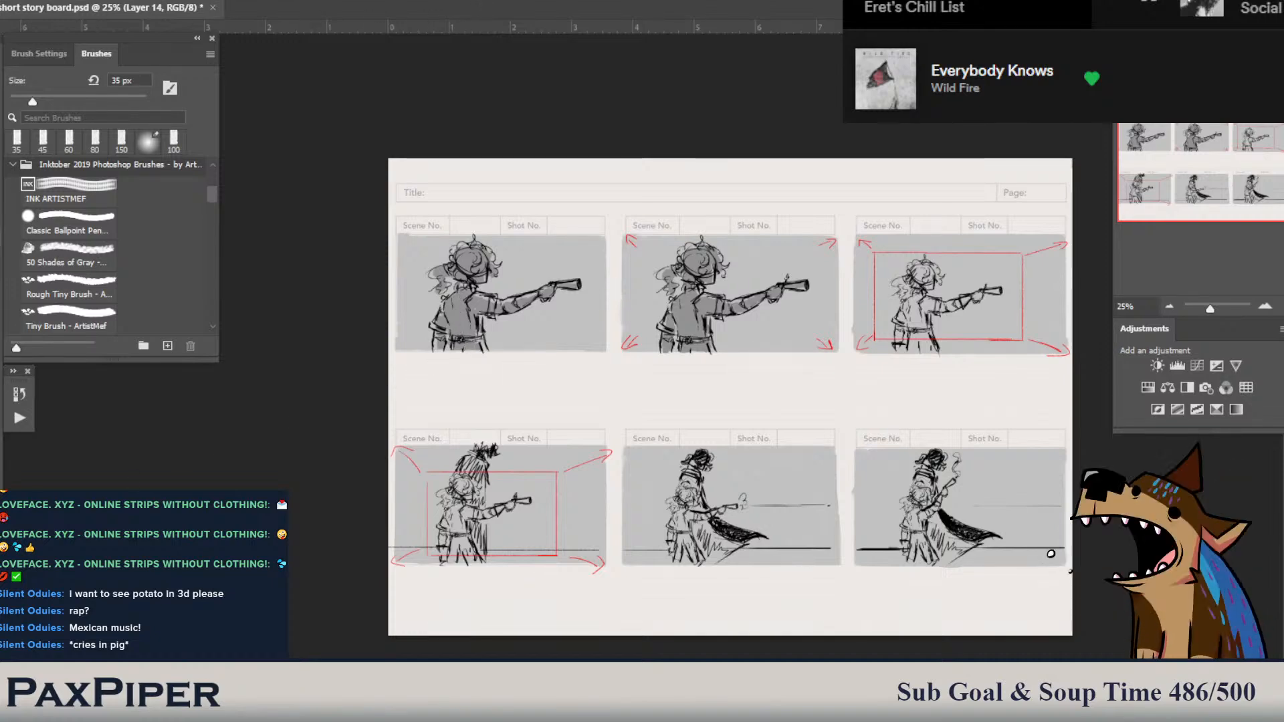
key("alt")
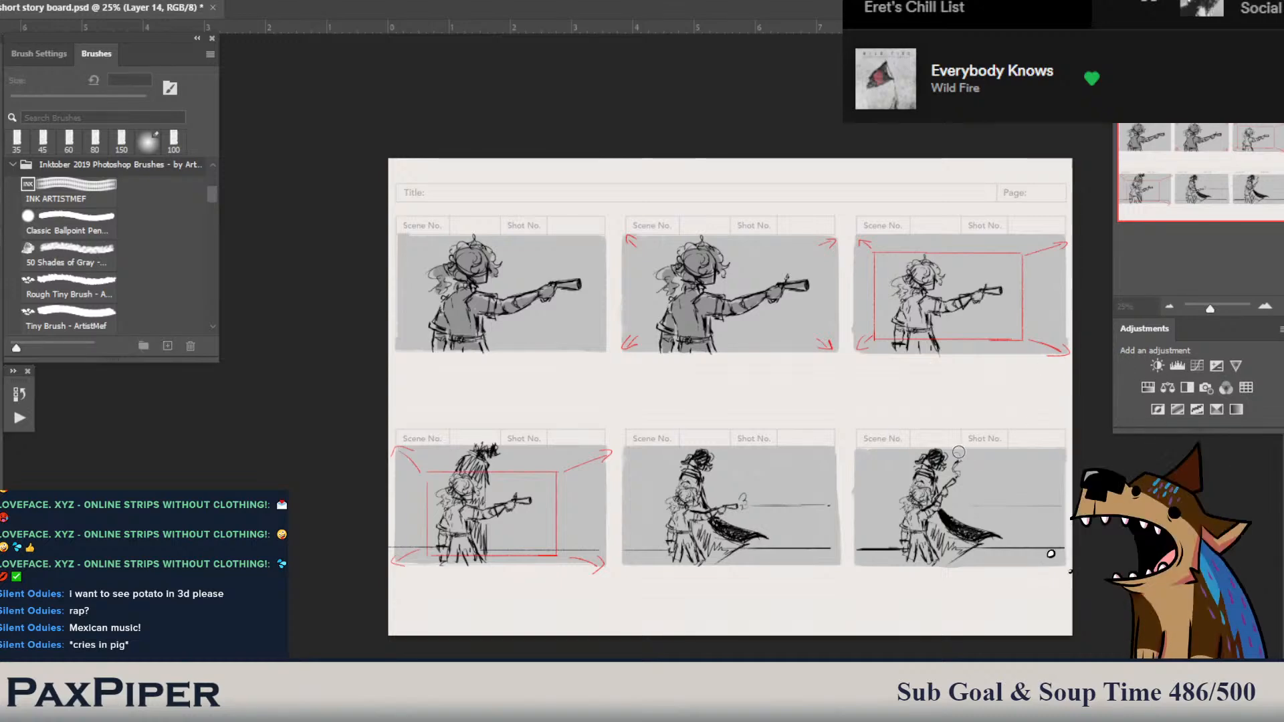
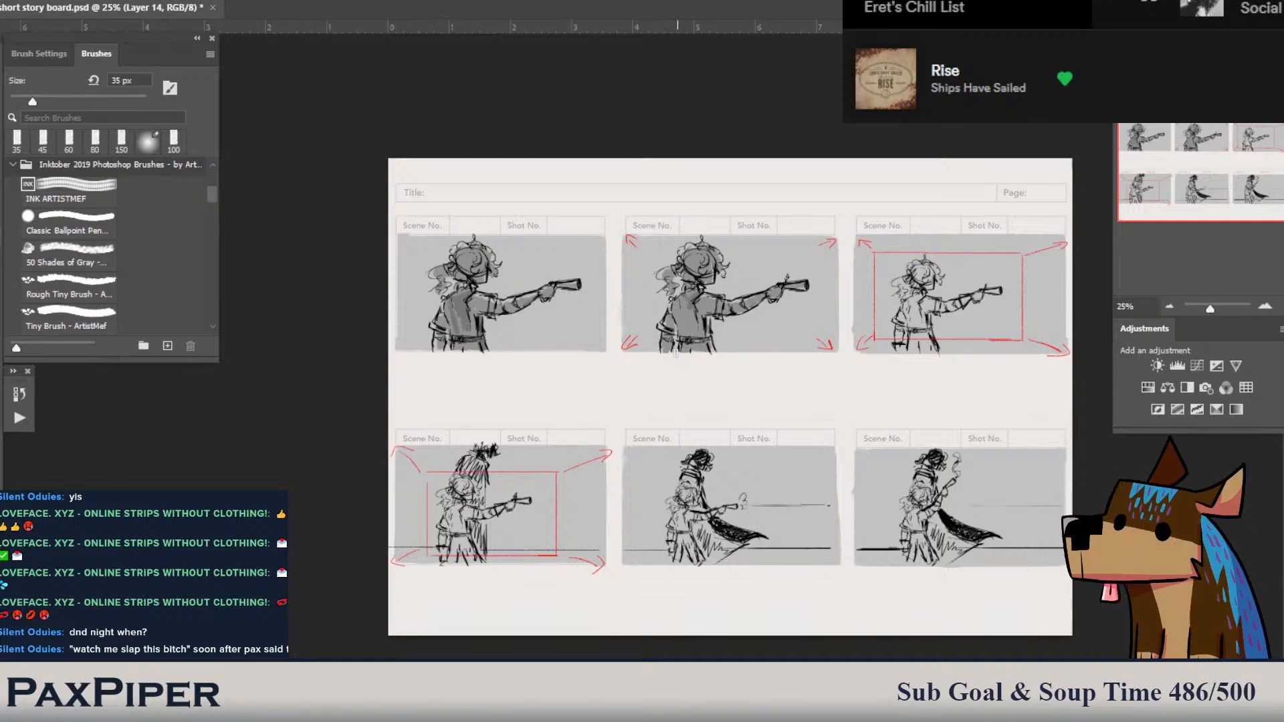
key("bracketleft")
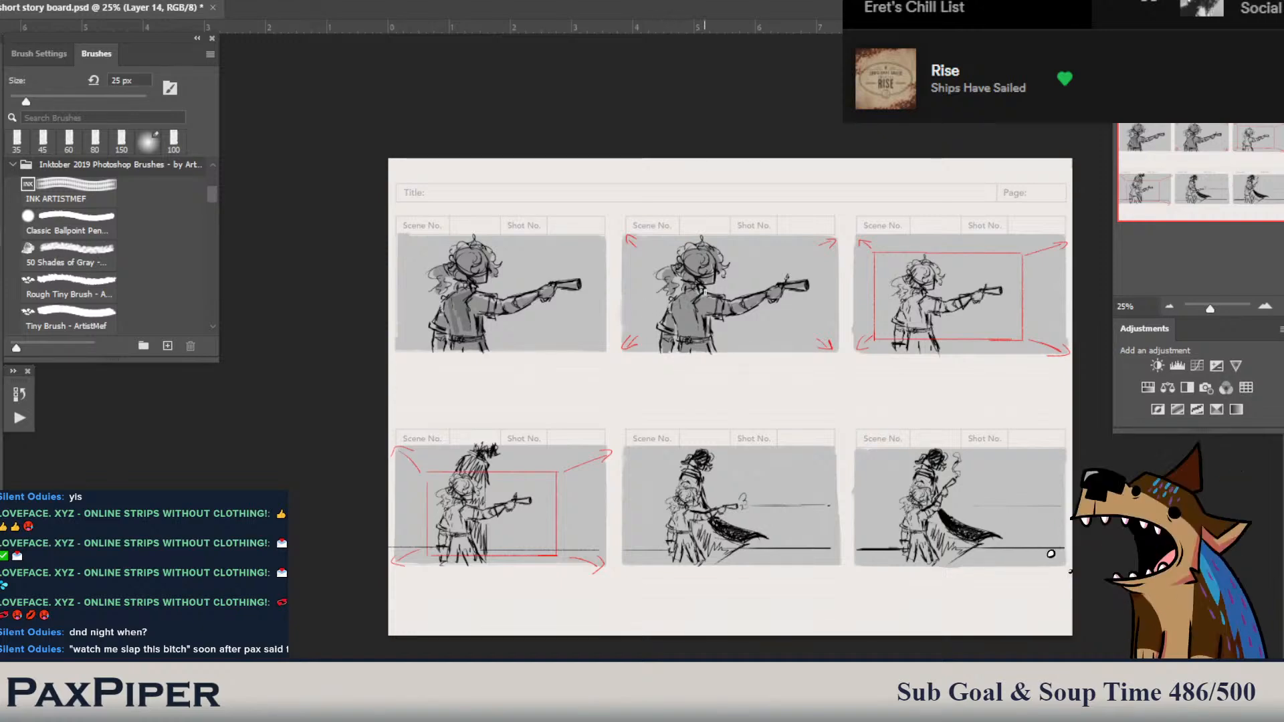
left_click(699, 295)
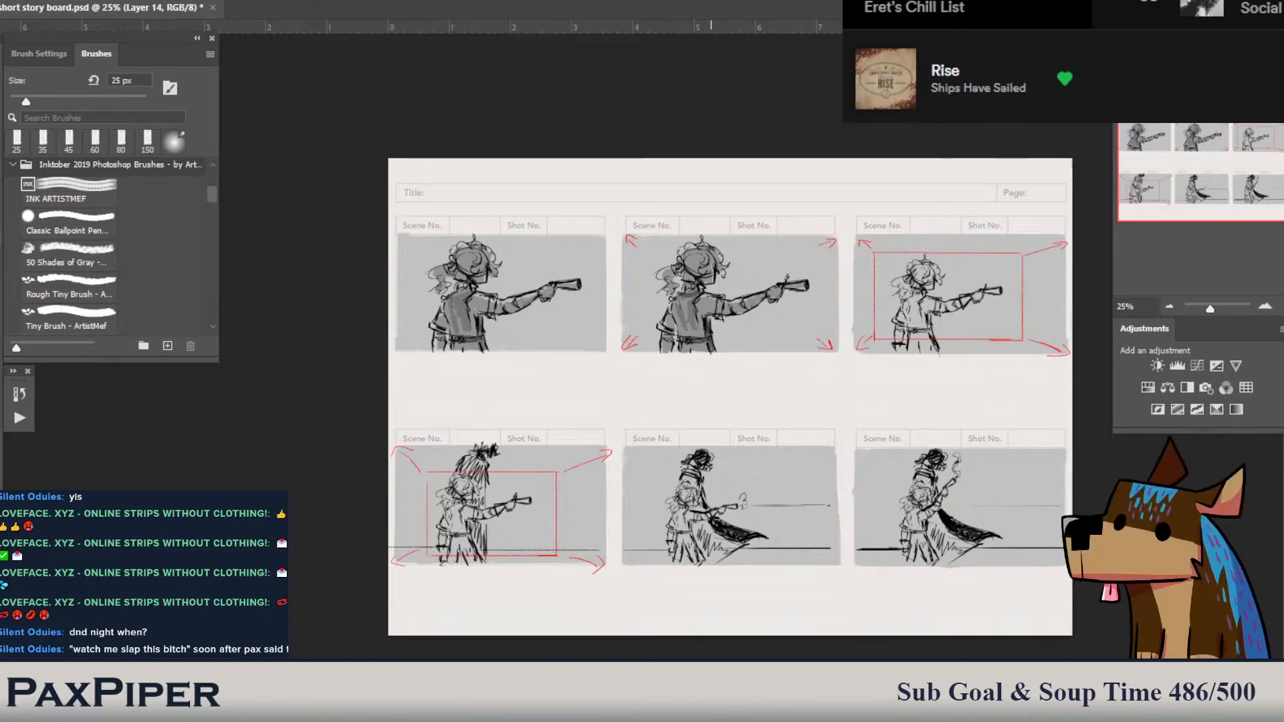
left_click_drag(693, 340, 804, 287)
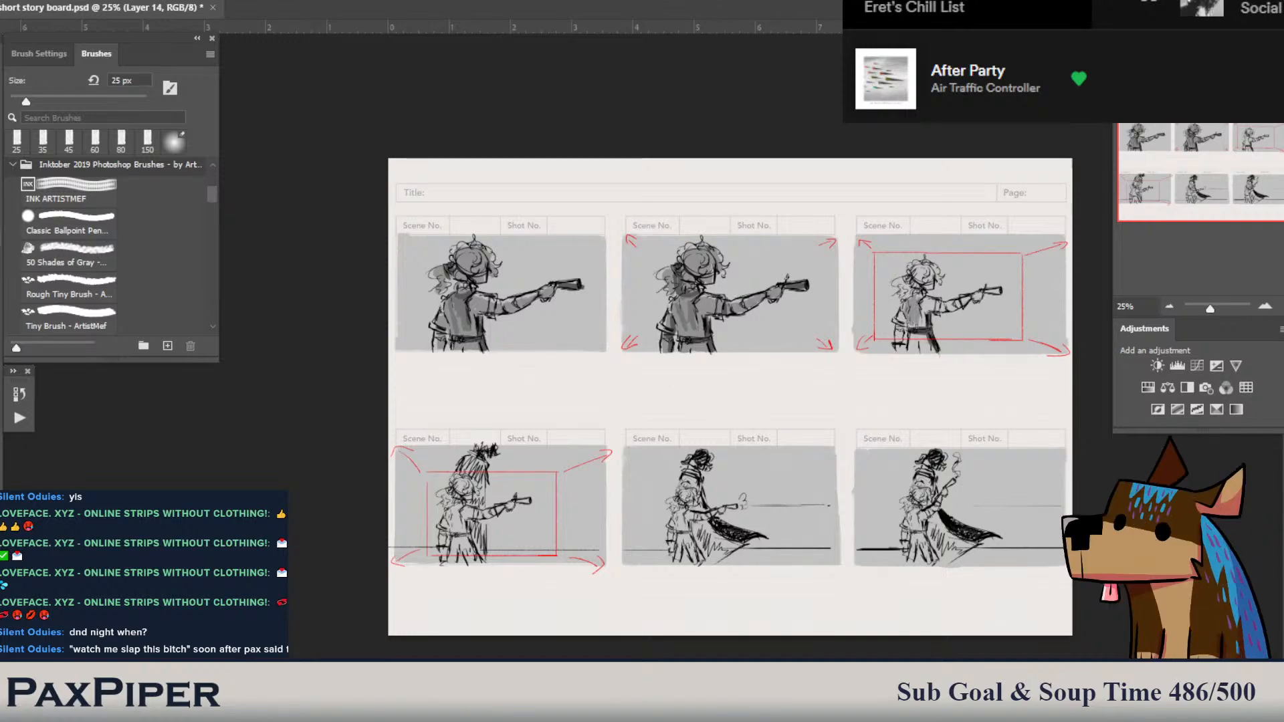
- Shade the torso, aiming arm and legs of the figure in the last top-row panel at 25 px, and darken the gun
left_click_drag(940, 304, 928, 308)
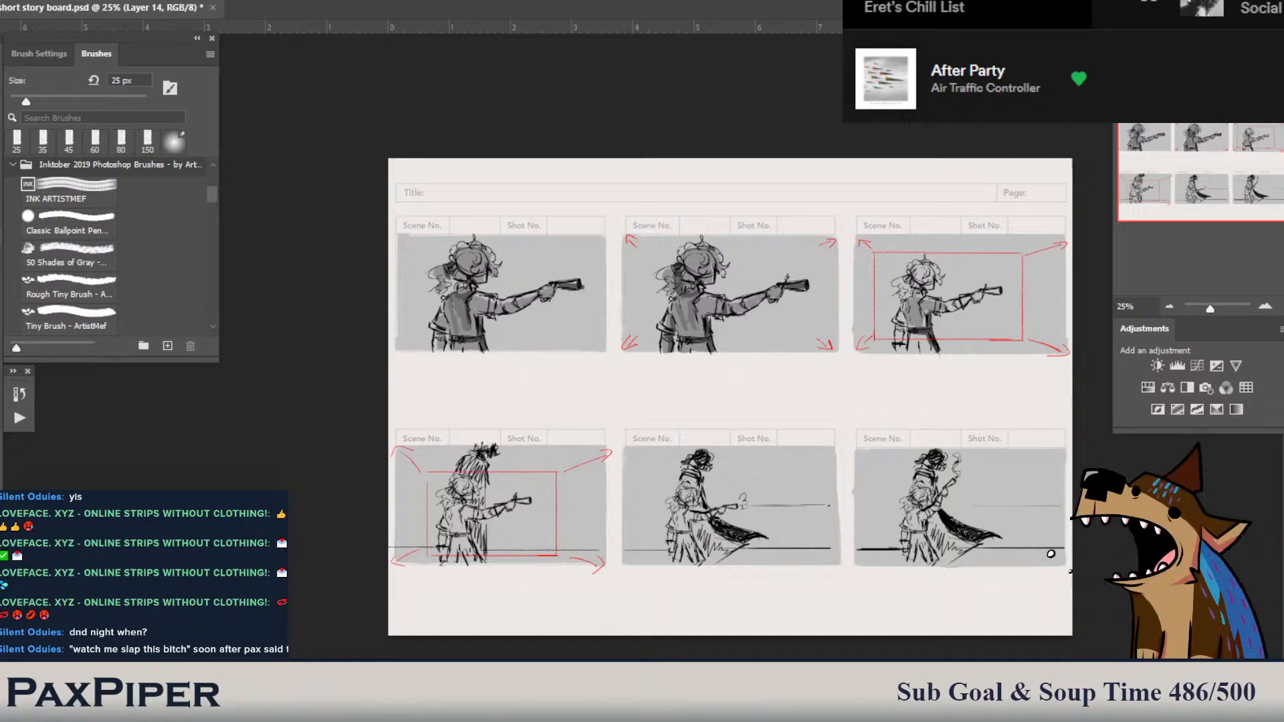
left_click_drag(949, 309, 996, 291)
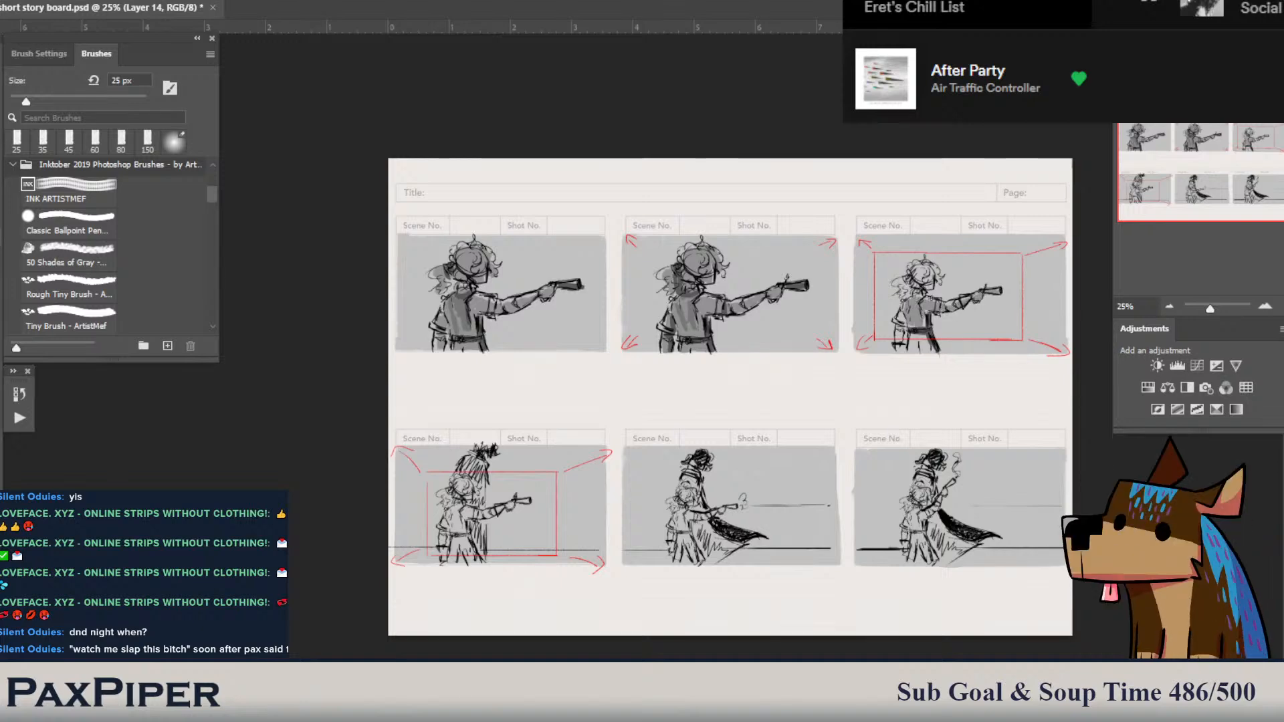
mouse_move(917, 291)
left_mouse_down()
mouse_move(921, 267)
mouse_move(937, 284)
mouse_move(905, 282)
mouse_move(899, 338)
mouse_move(930, 349)
left_mouse_up()
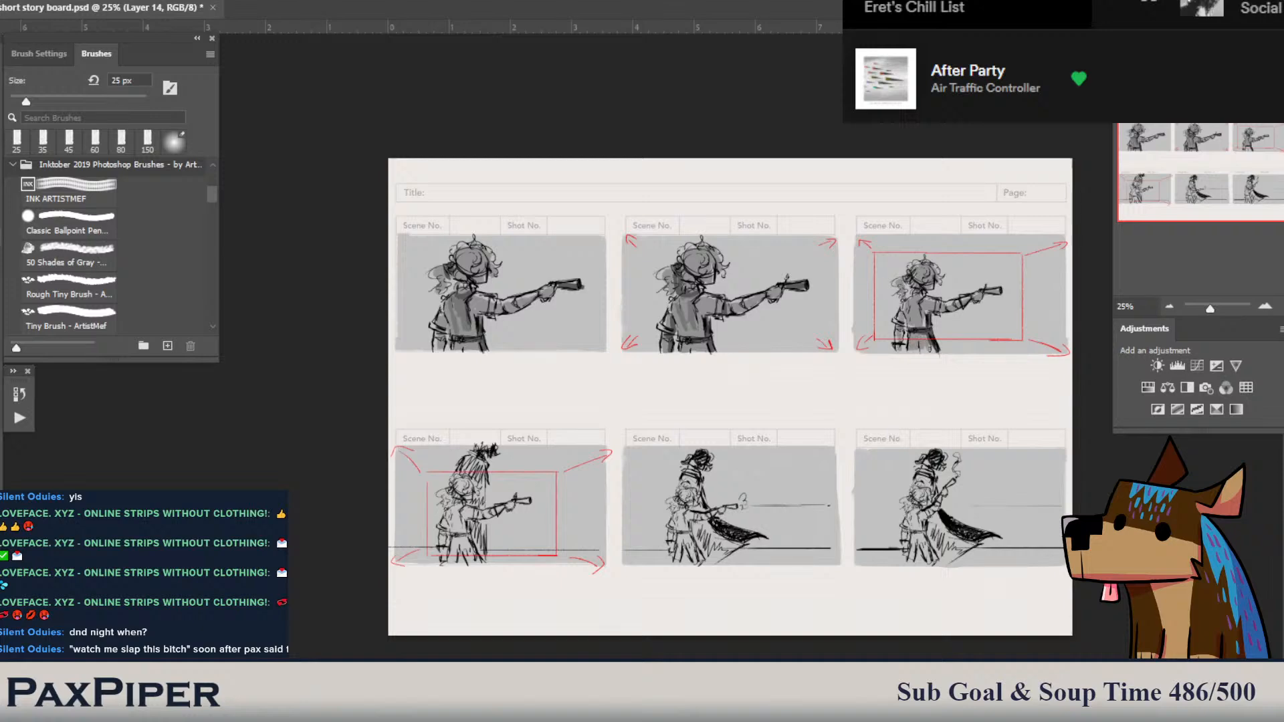
left_click(935, 314, "alt")
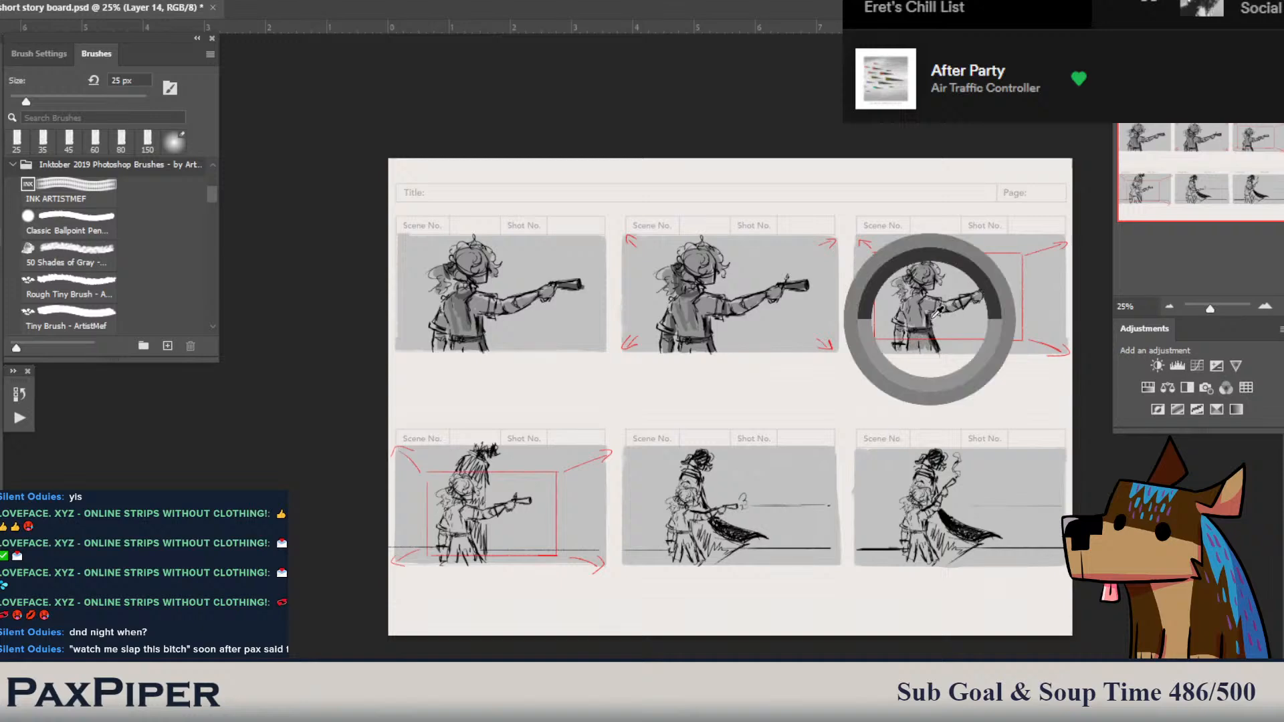
left_click_drag(984, 293, 1000, 292)
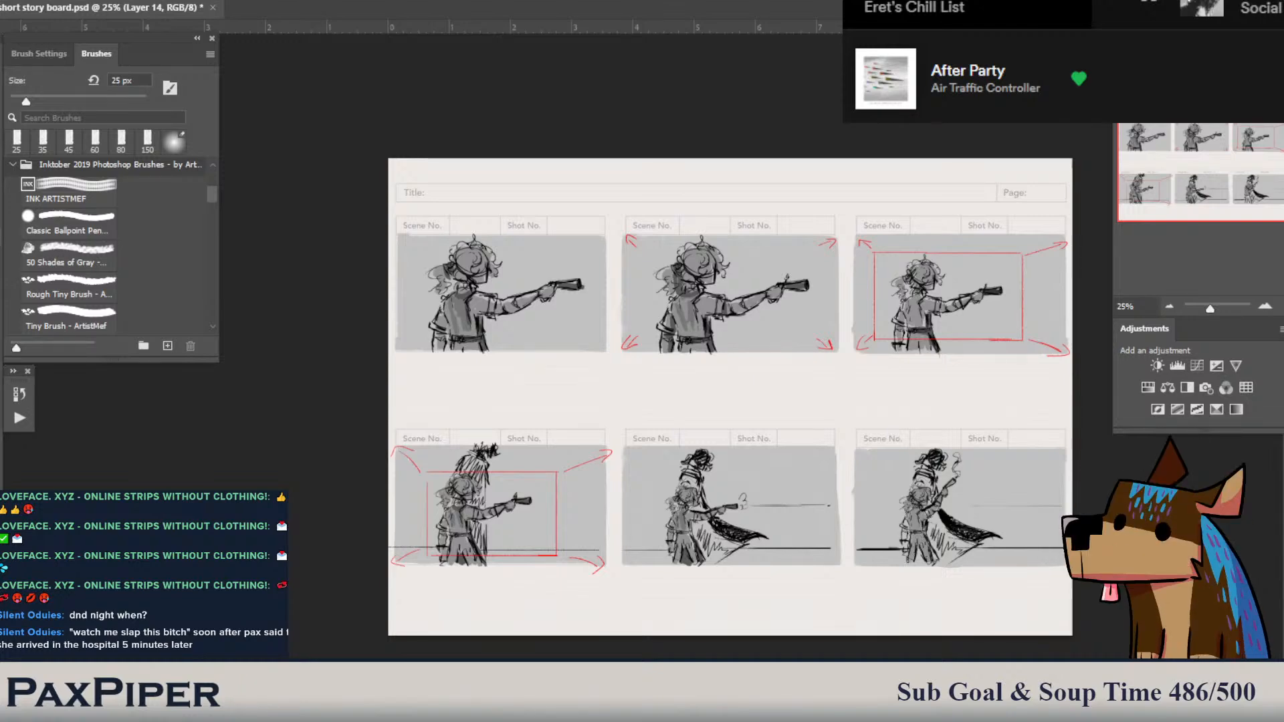
- Shade the lower clothing of the front figure in the last bottom-row panel with grey at 25 px and save the document
left_click_drag(911, 550, 908, 565)
left_click_drag(905, 523, 905, 544)
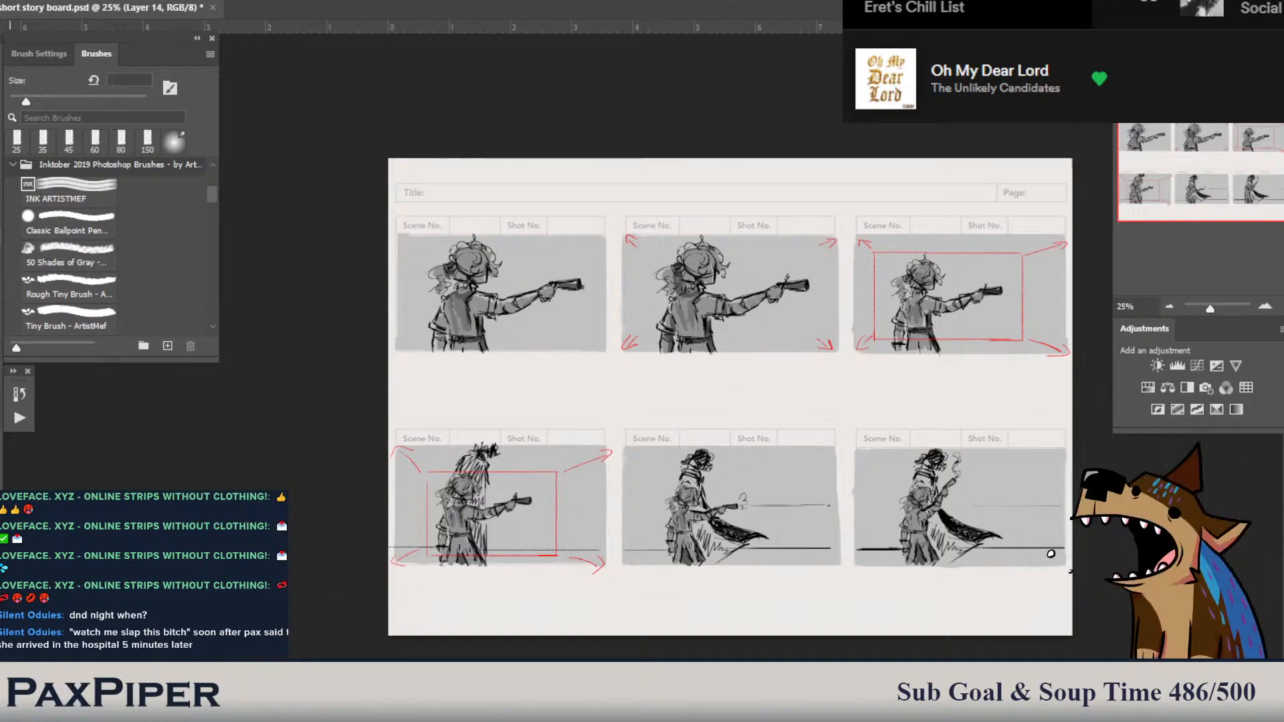
key("ctrl+s")
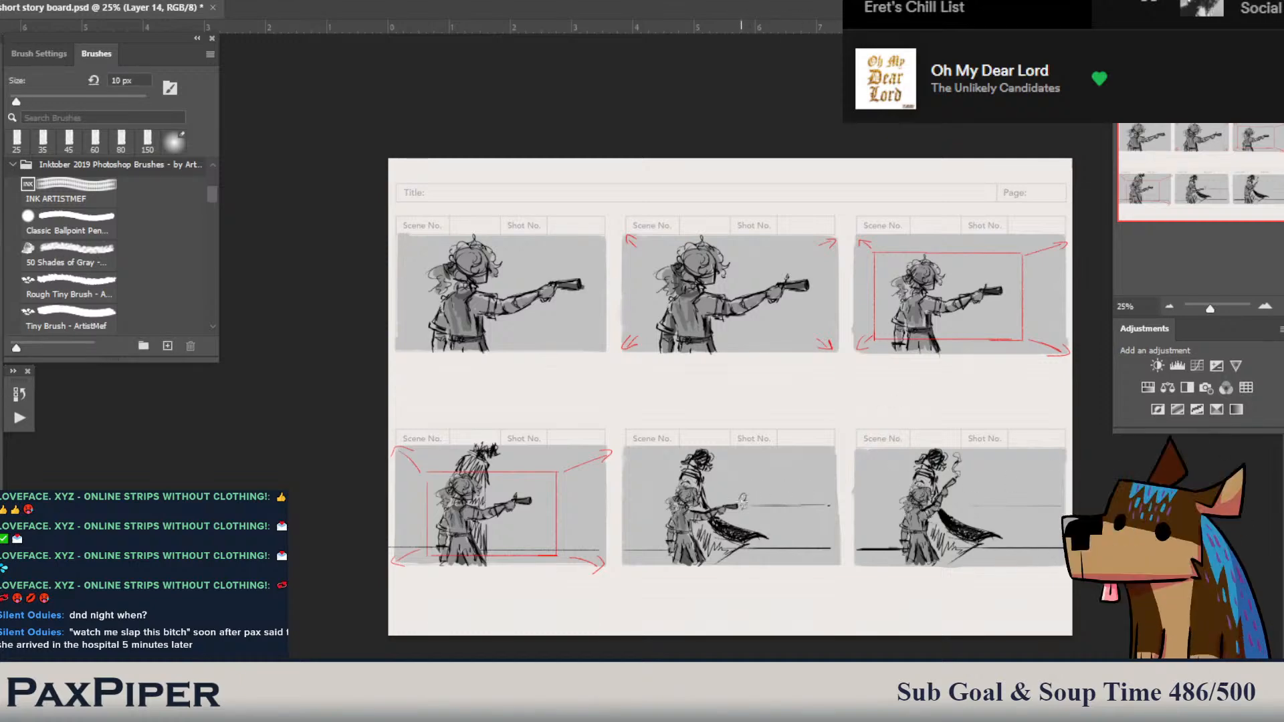
- Paint the gun's smoke in the middle bottom-row panel white at 10 and 20 px, and trace the shot line with a smaller brush
left_click_drag(742, 502, 744, 507)
key("bracketright")
key("bracketright")
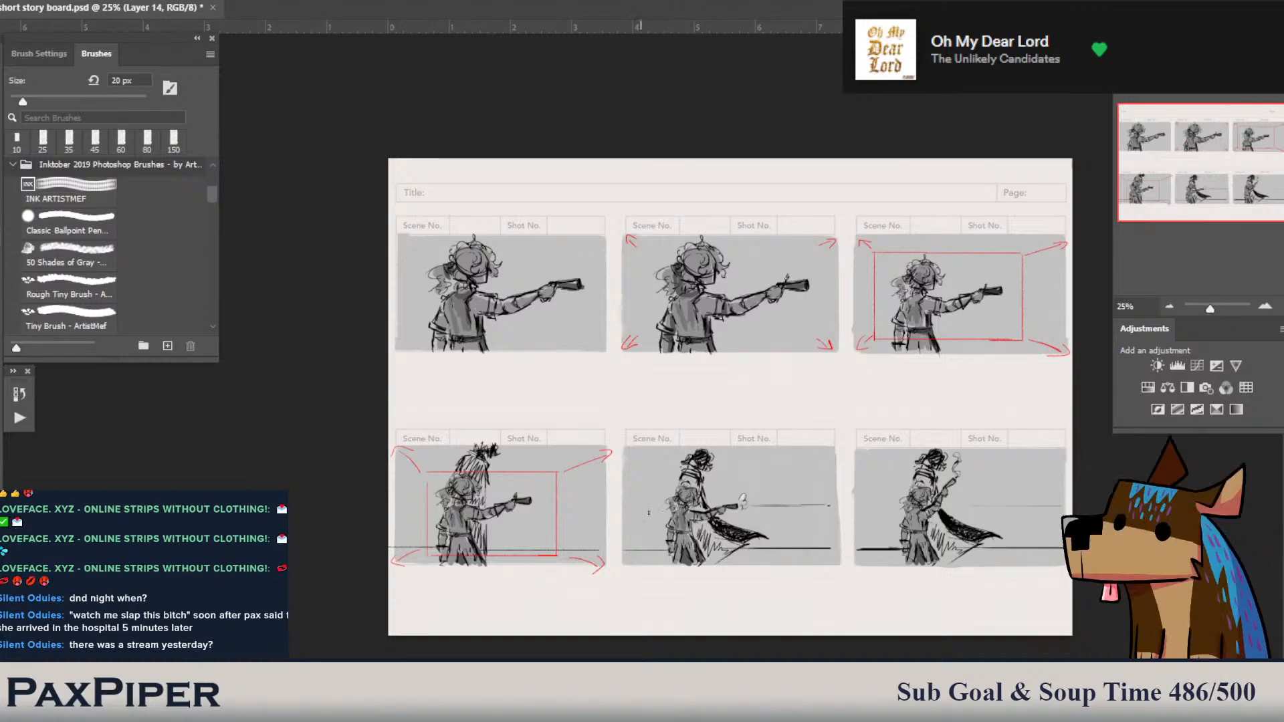
left_click(743, 501)
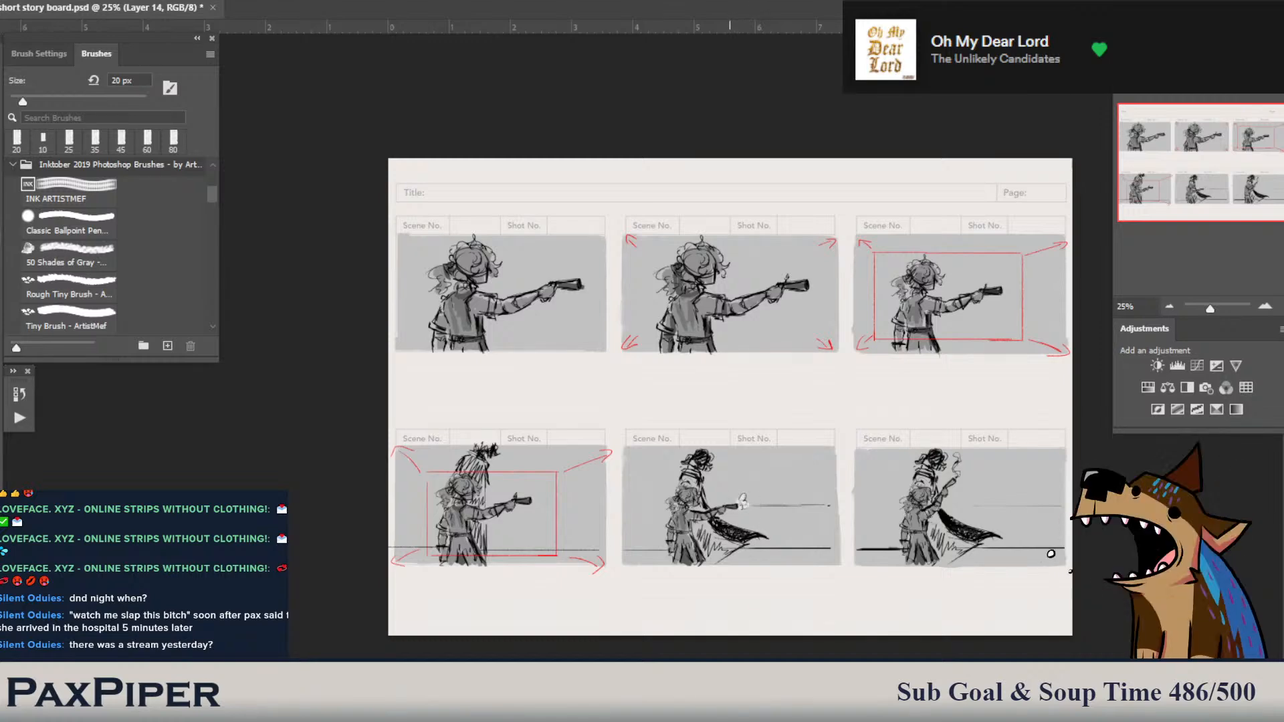
key("bracketleft")
left_click_drag(751, 506, 830, 505)
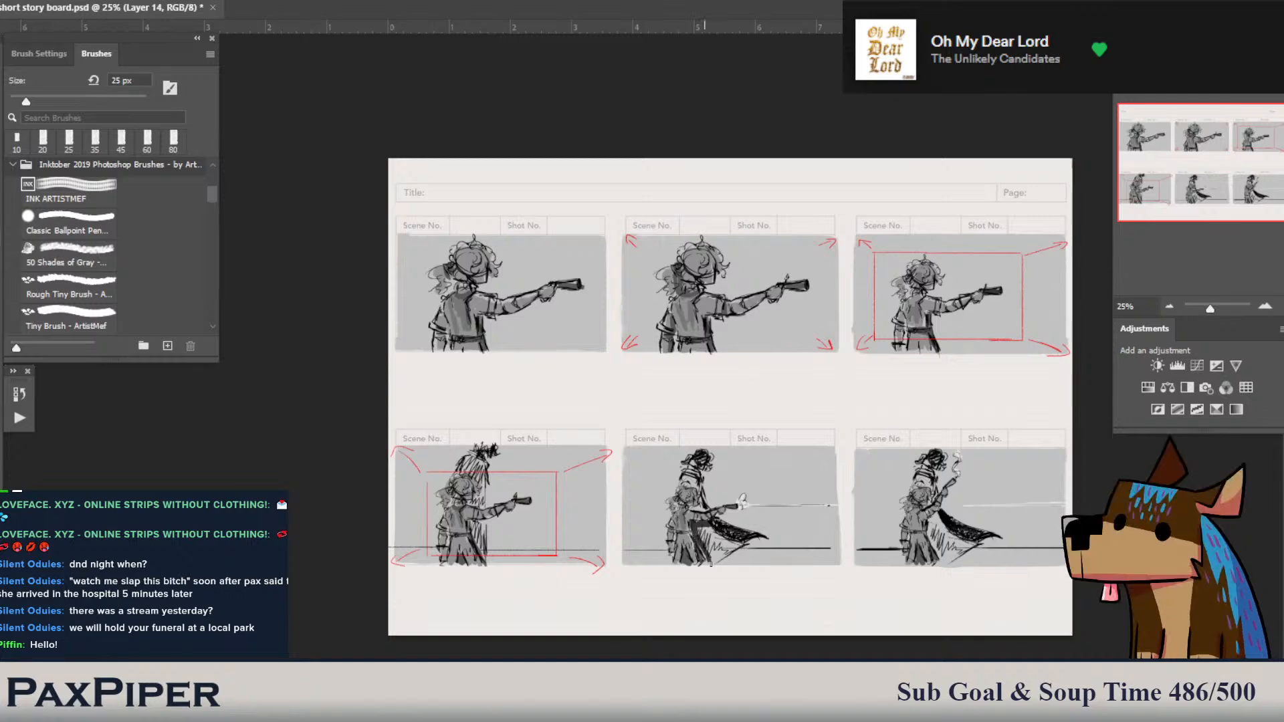
- Fill the cloaked figure in the middle bottom-row panel with near-black, varying the brush between 20 and 40 px for the cape, body and head
key("bracketright")
key("bracketright")
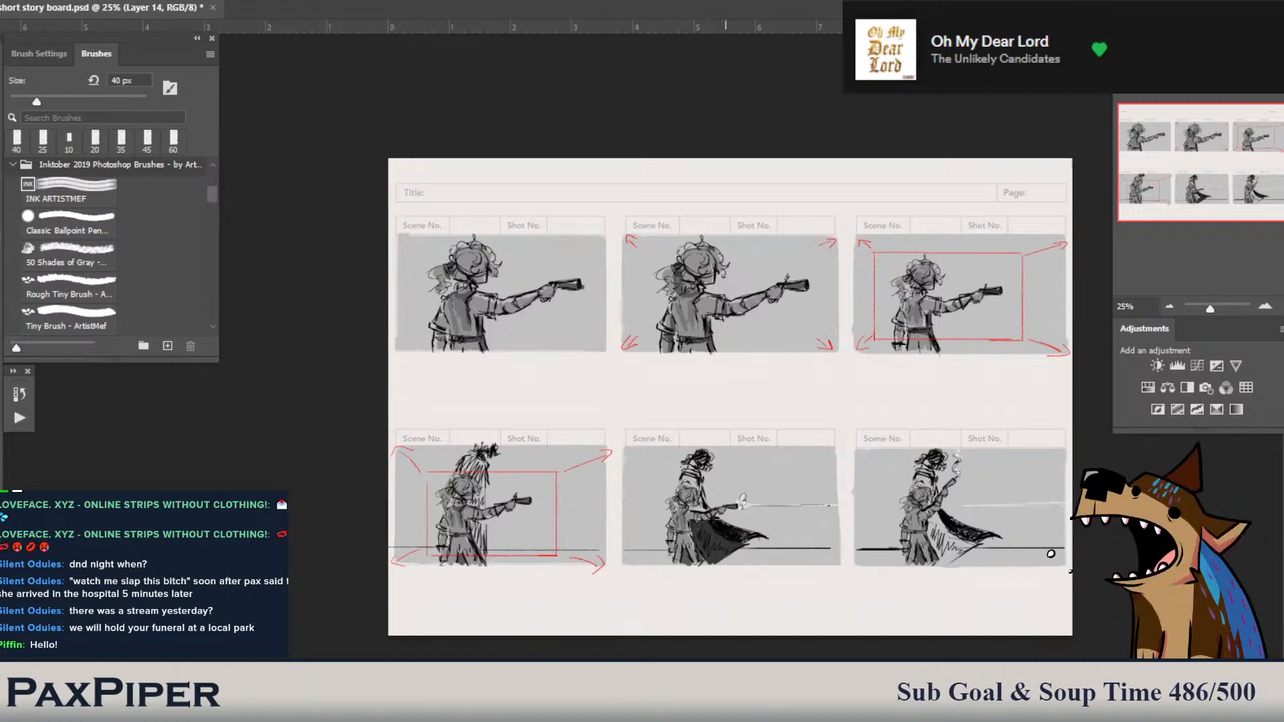
key("bracketleft")
key("bracketleft")
key("bracketright")
key("bracketright")
key("bracketright")
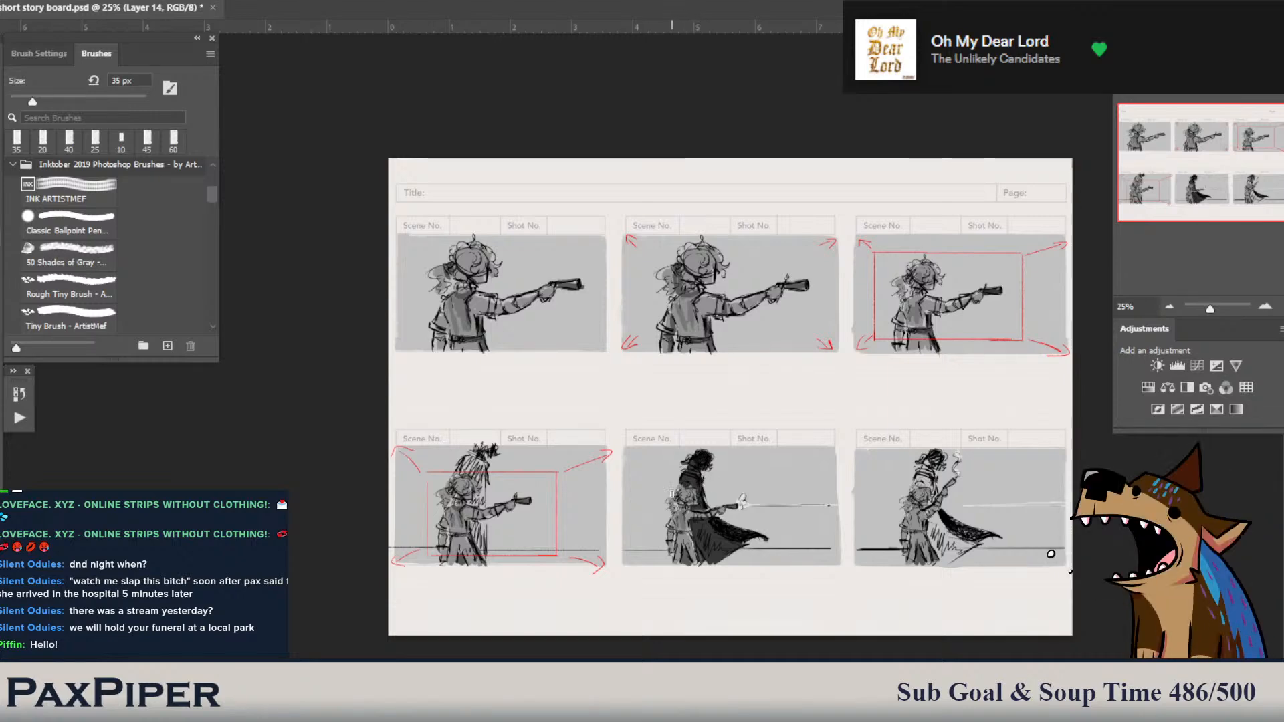
key("bracketleft")
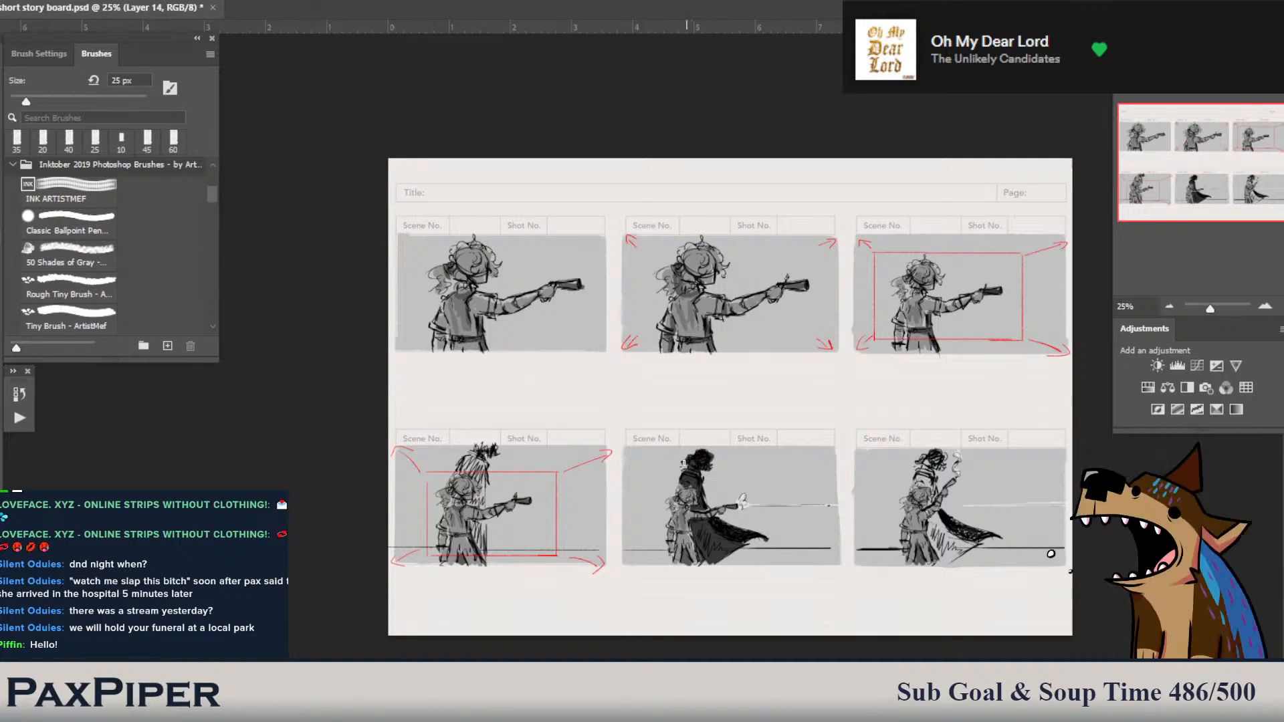
- Fill the tall cloaked figure in the first bottom-row panel with near-black, using 40 px for the upper body and 35 px for the lower cloak
key("bracketright")
key("bracketright")
key("bracketright")
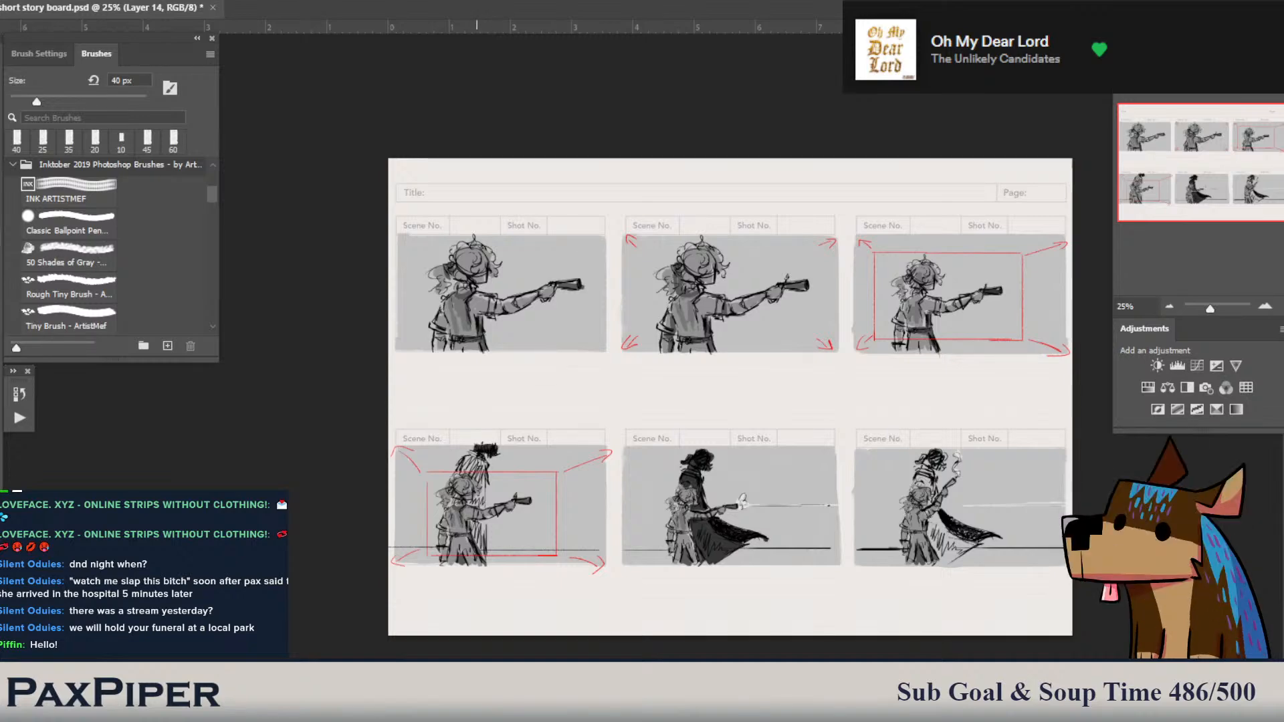
left_click_drag(477, 453, 477, 504)
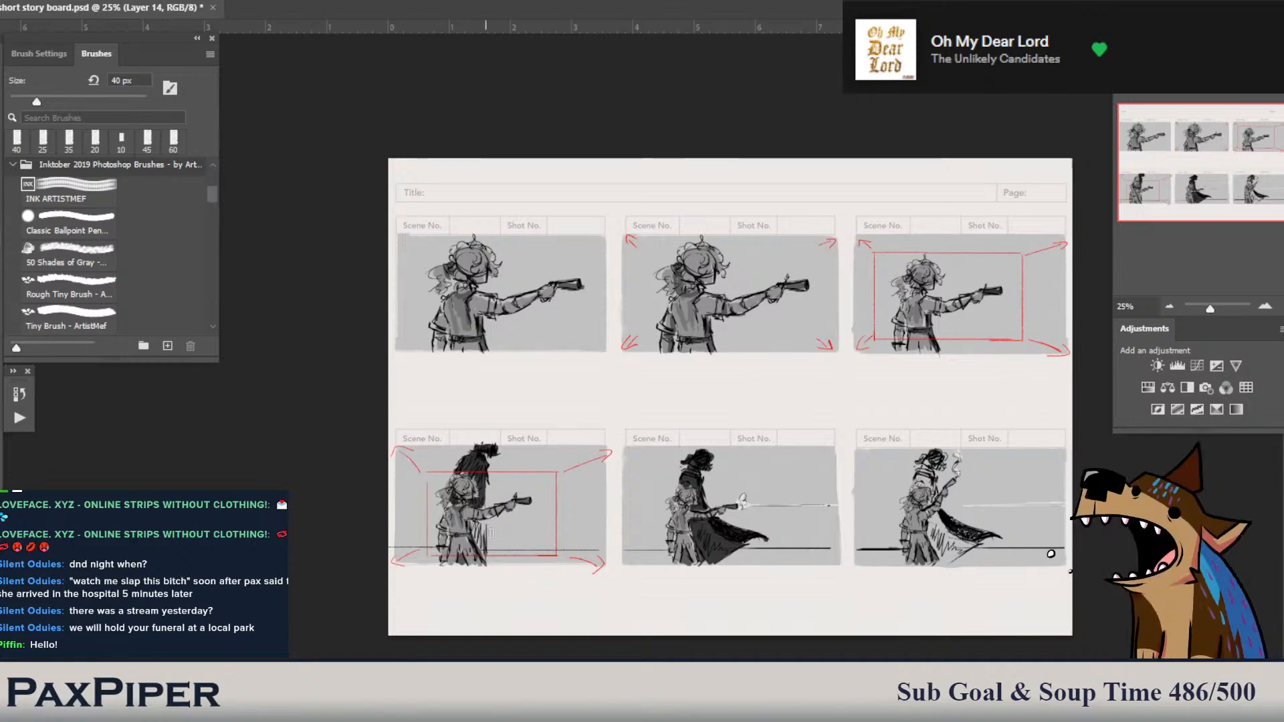
key("bracketleft")
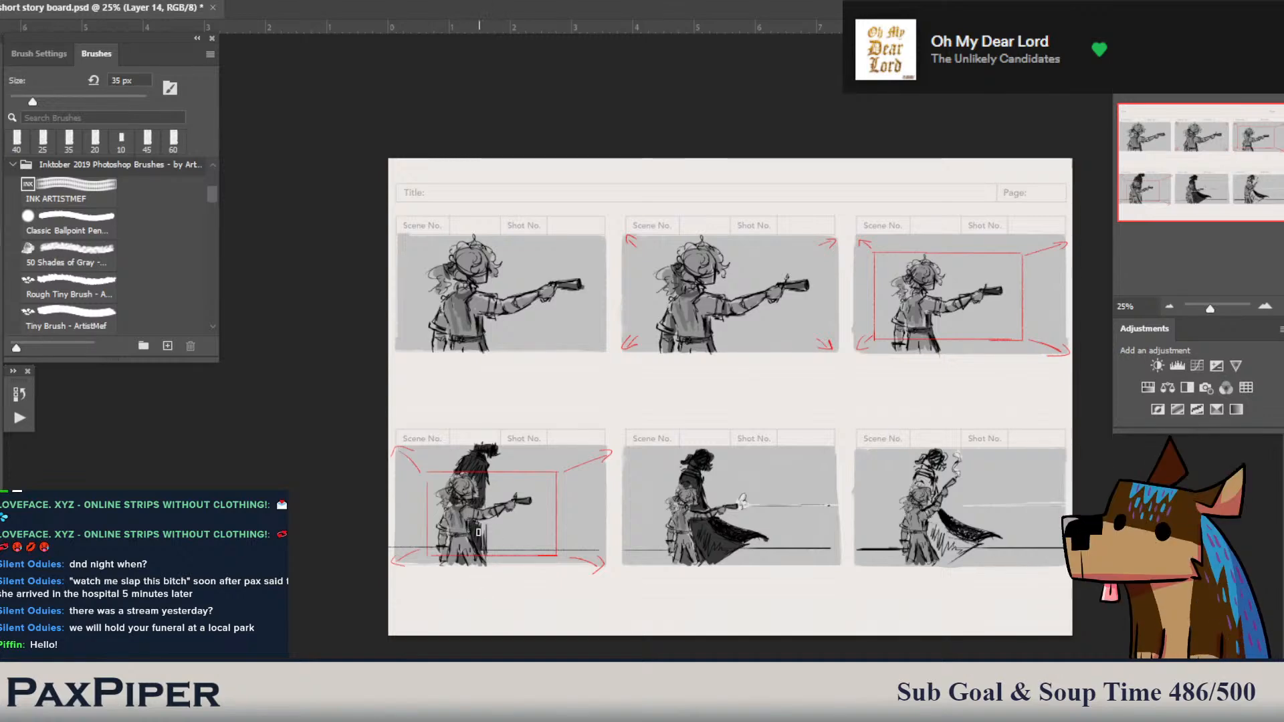
left_click_drag(483, 525, 482, 556)
- Fill the flowing cape in the last bottom-row panel with near-black at 35 px, covering its remaining gaps at 20 px
mouse_move(933, 523)
left_mouse_down()
mouse_move(940, 555)
mouse_move(977, 545)
mouse_move(946, 561)
mouse_move(939, 554)
mouse_move(978, 535)
mouse_move(943, 566)
left_mouse_up()
key("bracketleft")
key("bracketleft")
key("bracketleft")
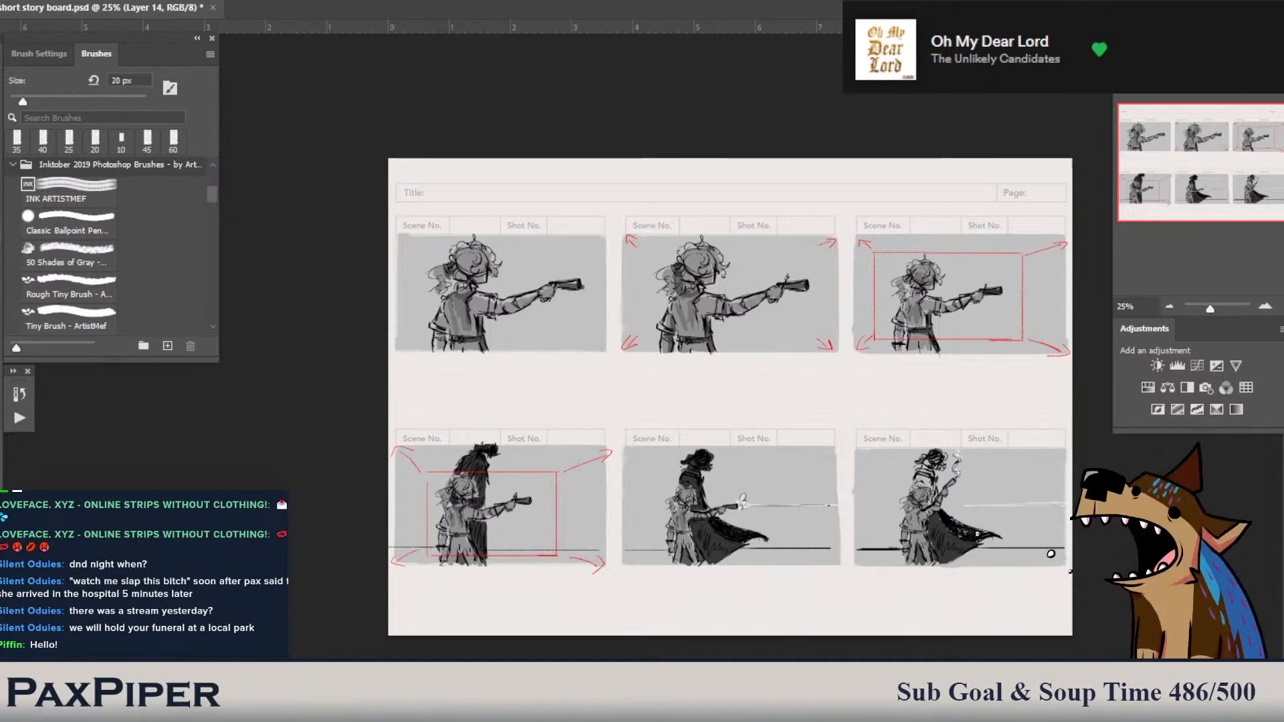
left_click_drag(971, 531, 945, 516)
- Darken the cloaked figure's torso and head in the last bottom-row panel at 20 and 25 px, and save the document
left_click_drag(932, 483, 932, 500)
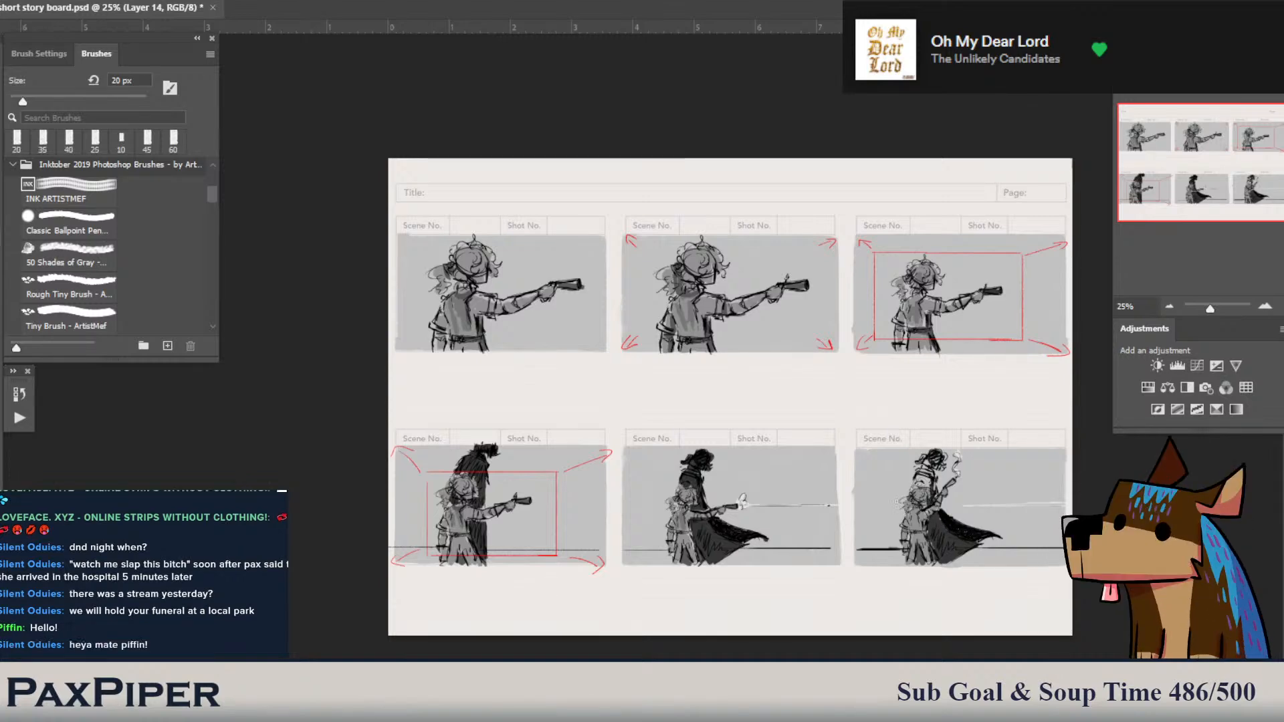
key("bracketright")
left_click_drag(928, 483, 933, 482)
left_click_drag(943, 451, 945, 470)
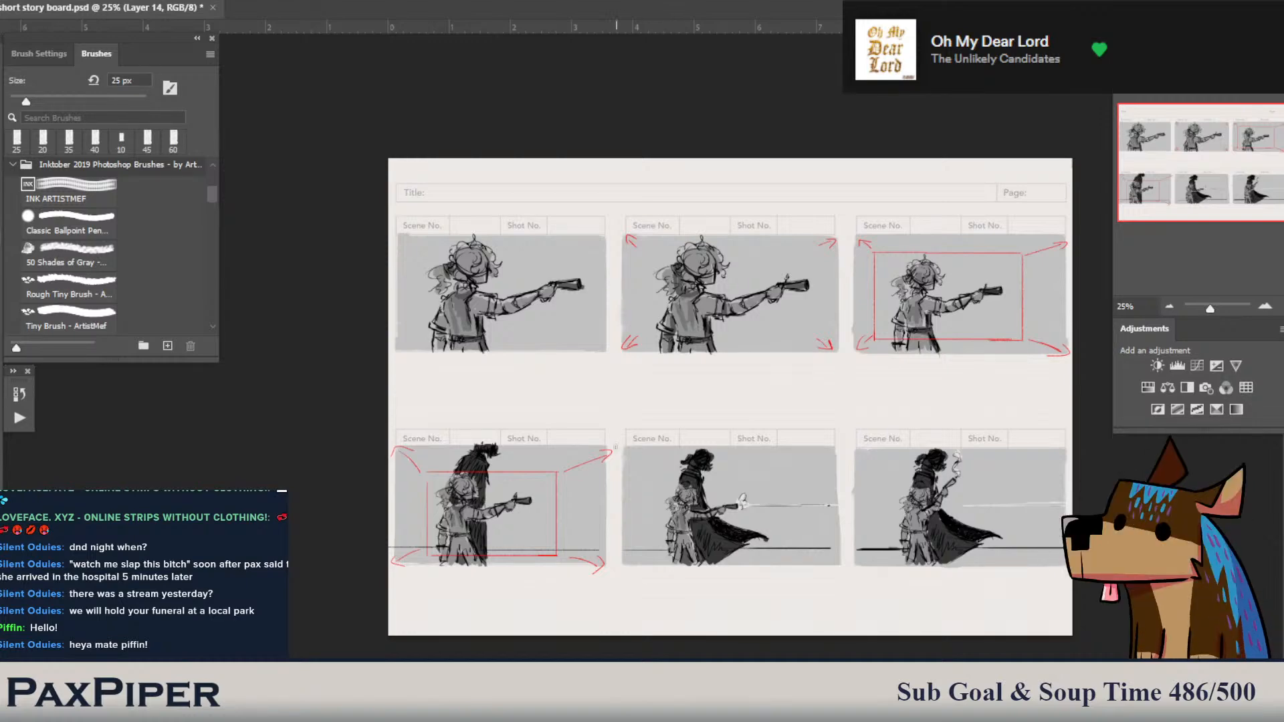
key("e")
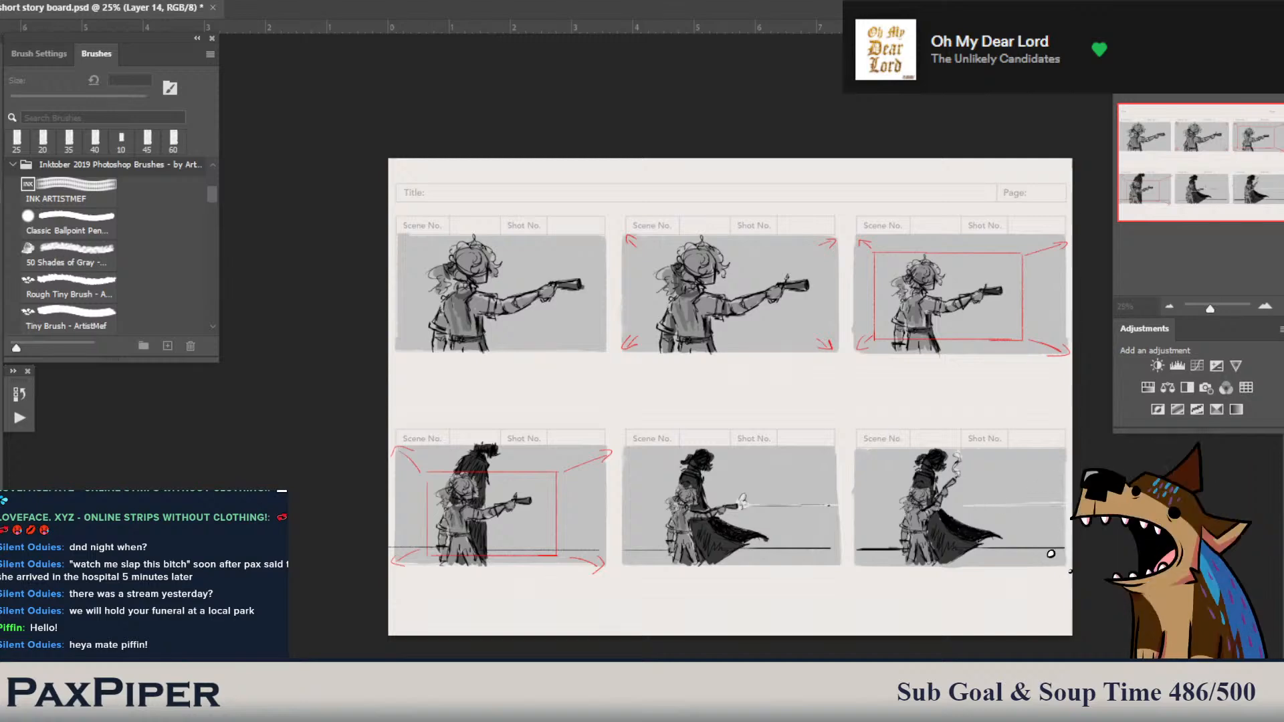
key("b")
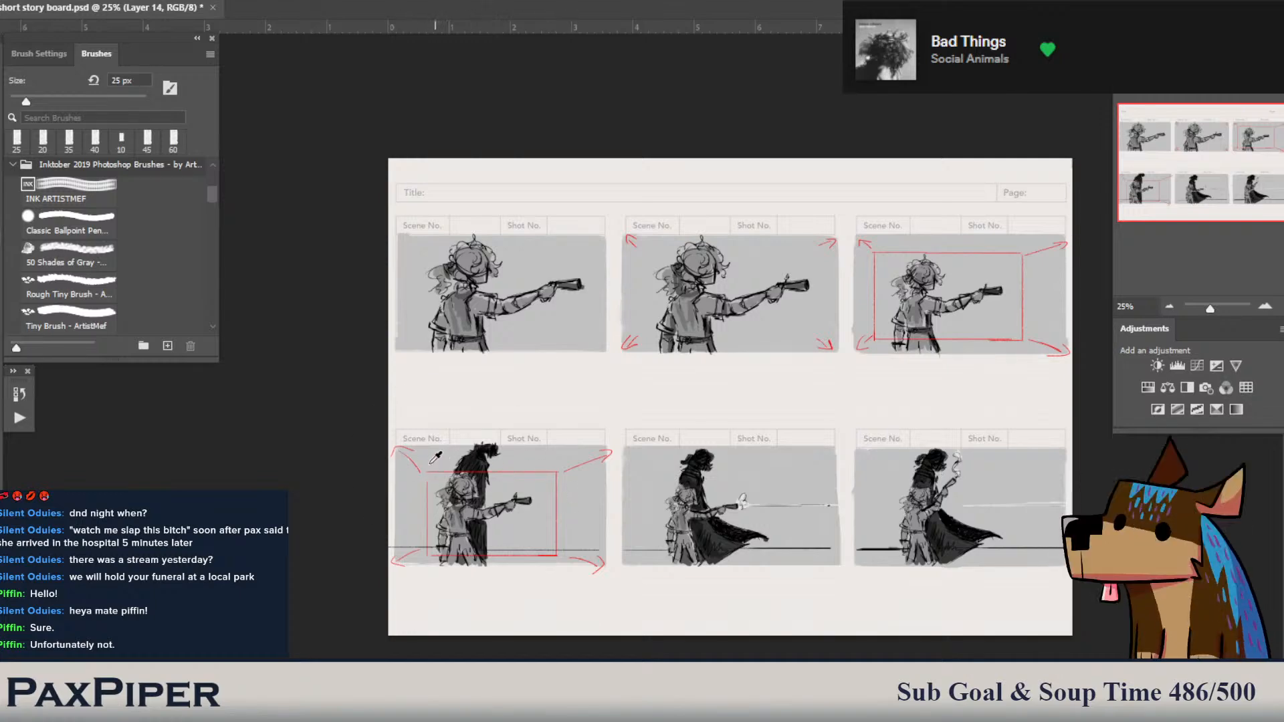
key("ctrl+s")
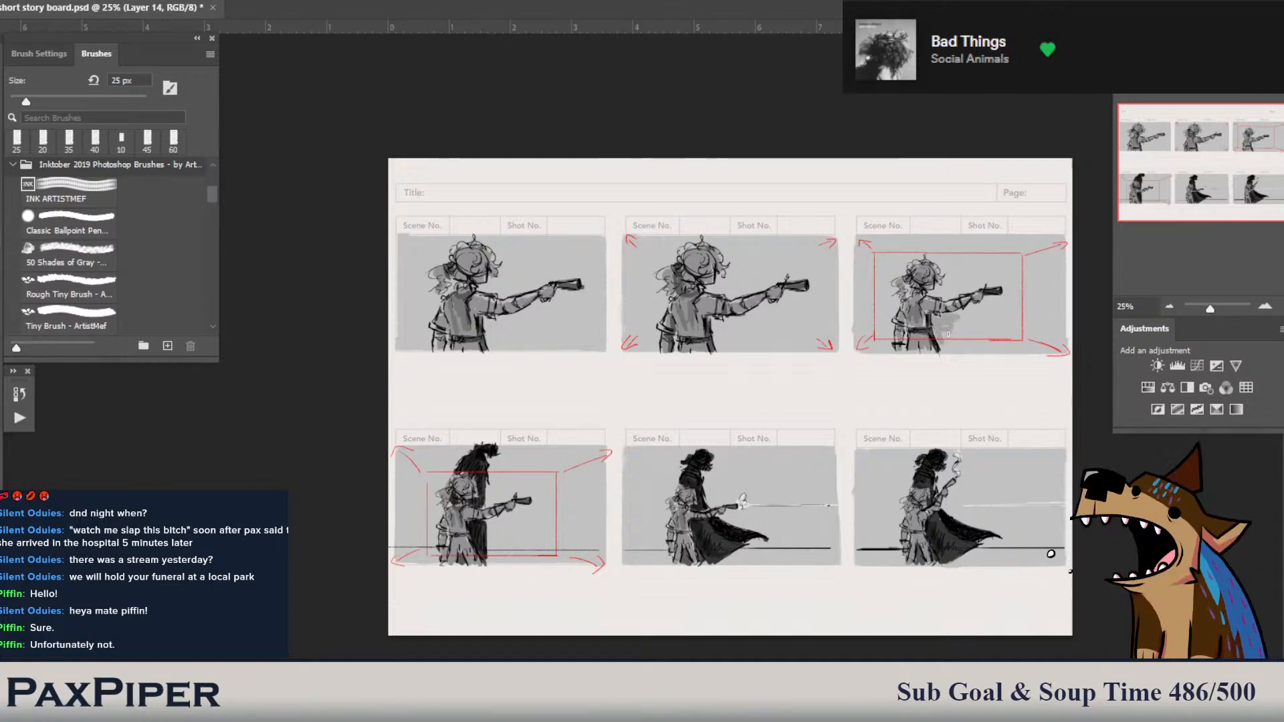
- Hatch a mid-grey shadow around and above the figure in the last top-row panel with a 10 px brush
key("bracketleft")
key("bracketleft")
key("bracketleft")
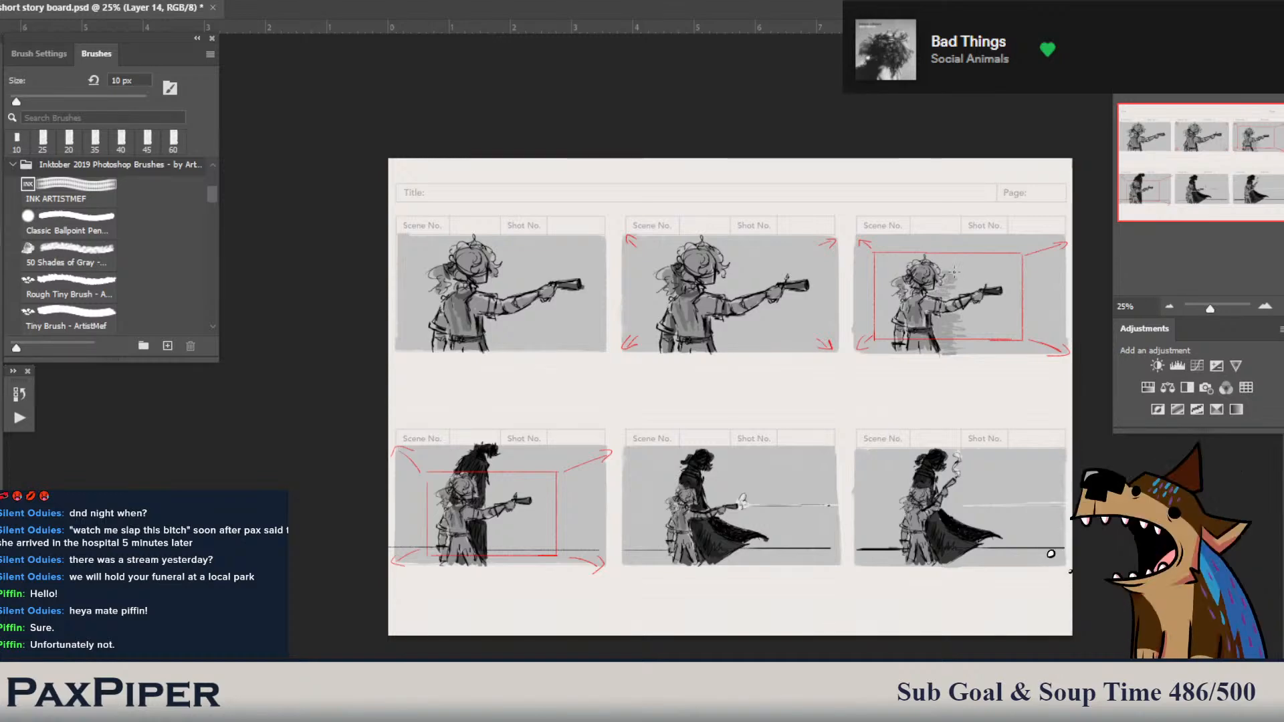
left_click_drag(958, 269, 902, 256)
mouse_move(915, 249)
left_mouse_down()
mouse_move(956, 251)
mouse_move(905, 251)
mouse_move(966, 244)
mouse_move(905, 241)
left_mouse_up()
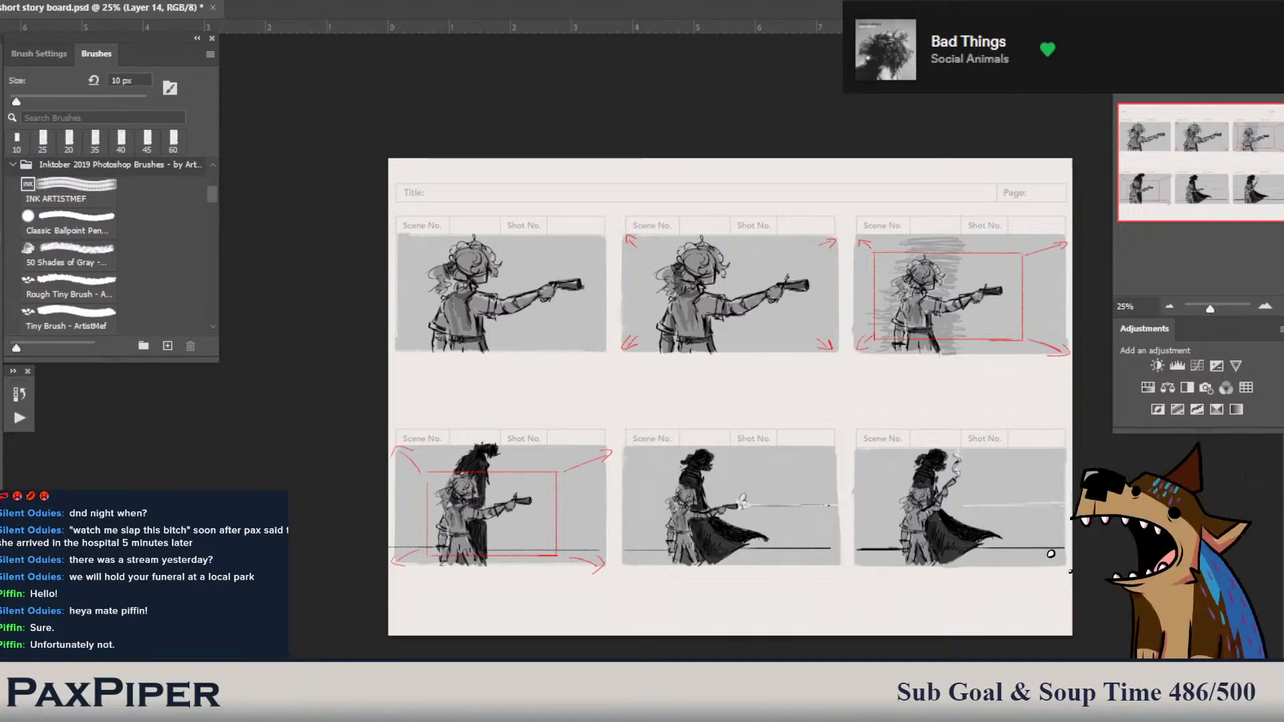
left_click(2, 589)
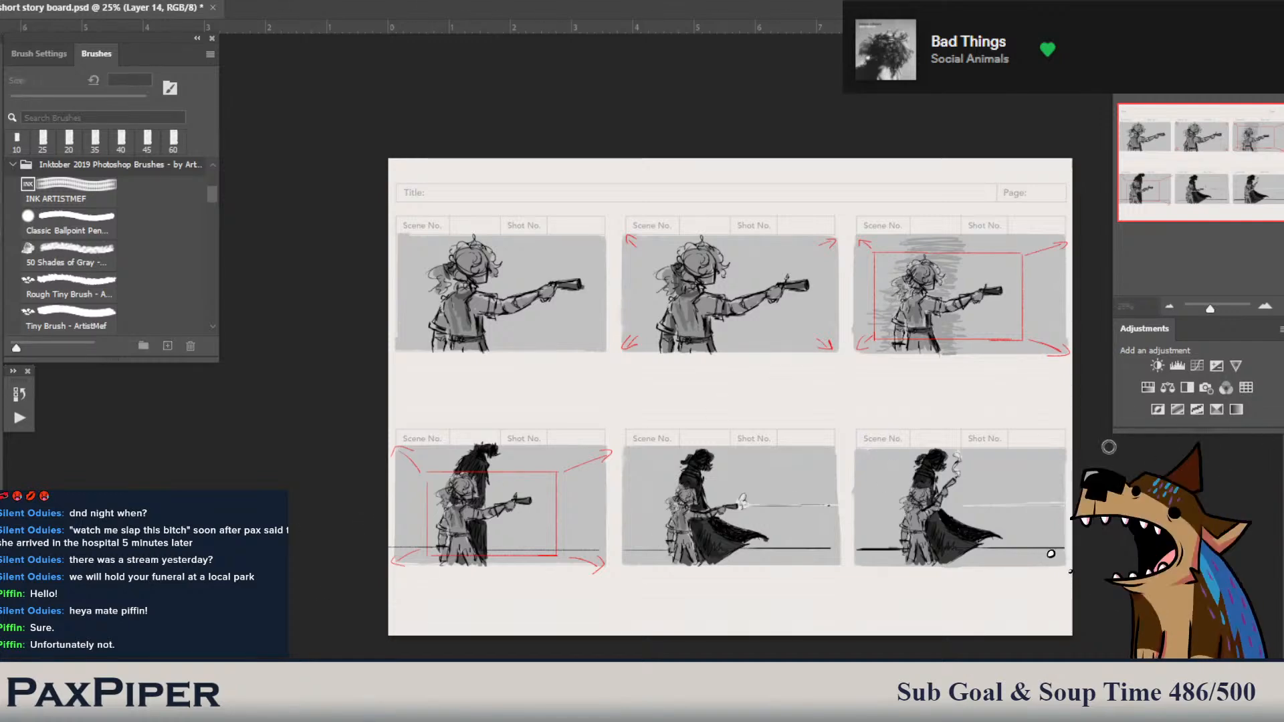
- Extend the hatched grey shadow beside and below the figure in the last top-row panel with a 10 px brush
left_click(1257, 375)
mouse_move(942, 252)
left_mouse_down()
mouse_move(939, 239)
mouse_move(947, 270)
left_mouse_up()
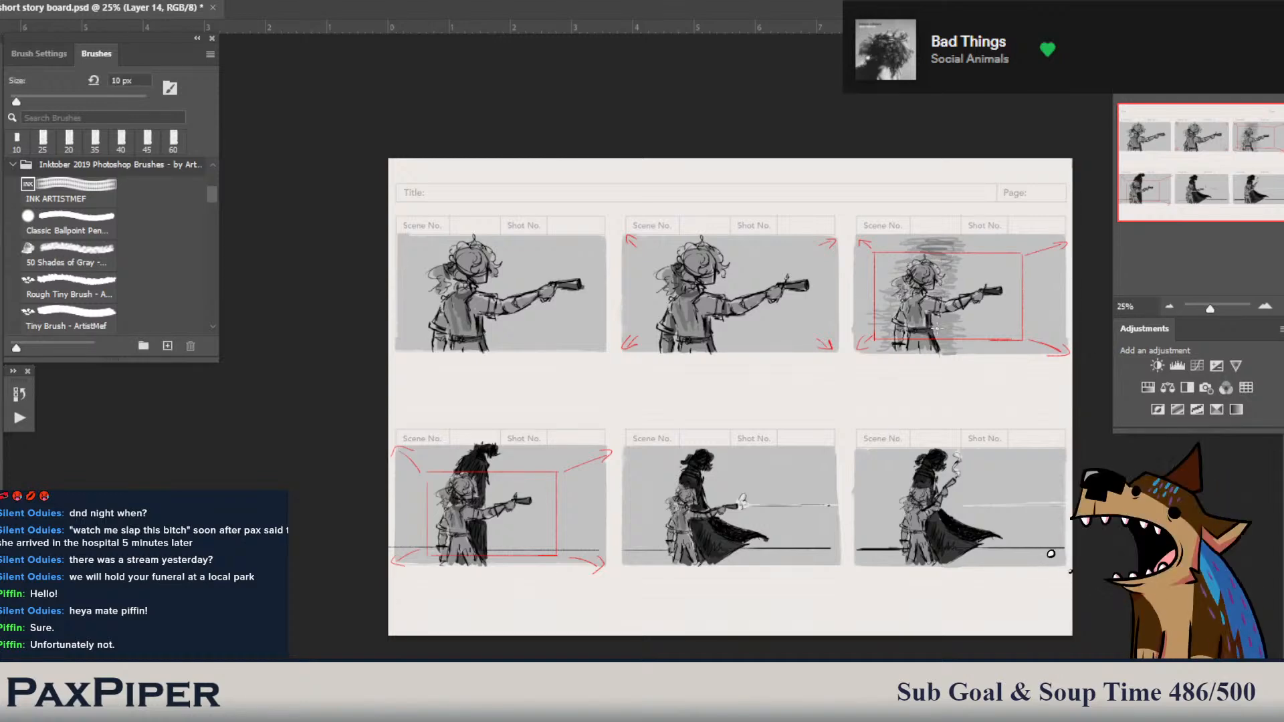
mouse_move(937, 328)
left_mouse_down()
mouse_move(956, 348)
mouse_move(939, 341)
mouse_move(960, 335)
mouse_move(913, 339)
mouse_move(889, 313)
mouse_move(867, 351)
mouse_move(870, 299)
left_mouse_up()
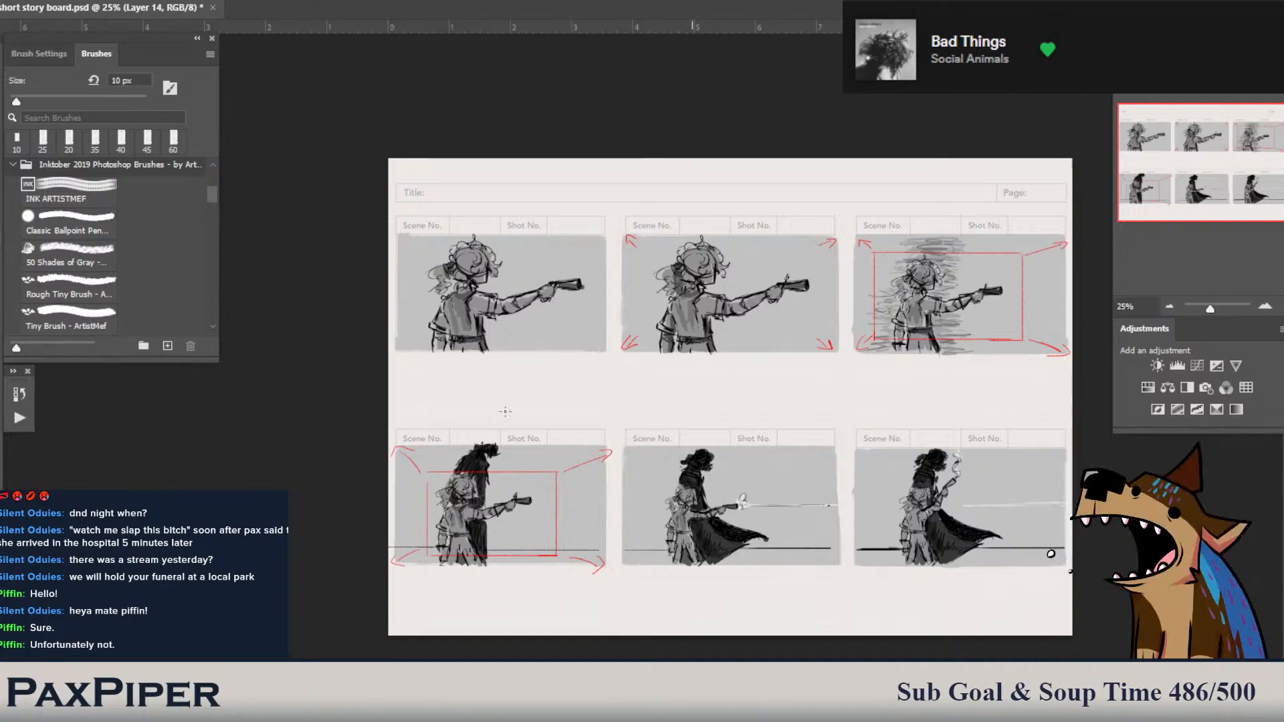
- Add white highlights to the figure's hair, sleeve and legs in the last top-row panel, using brush sizes from 10 to 20 px
key("alt")
key("bracketright")
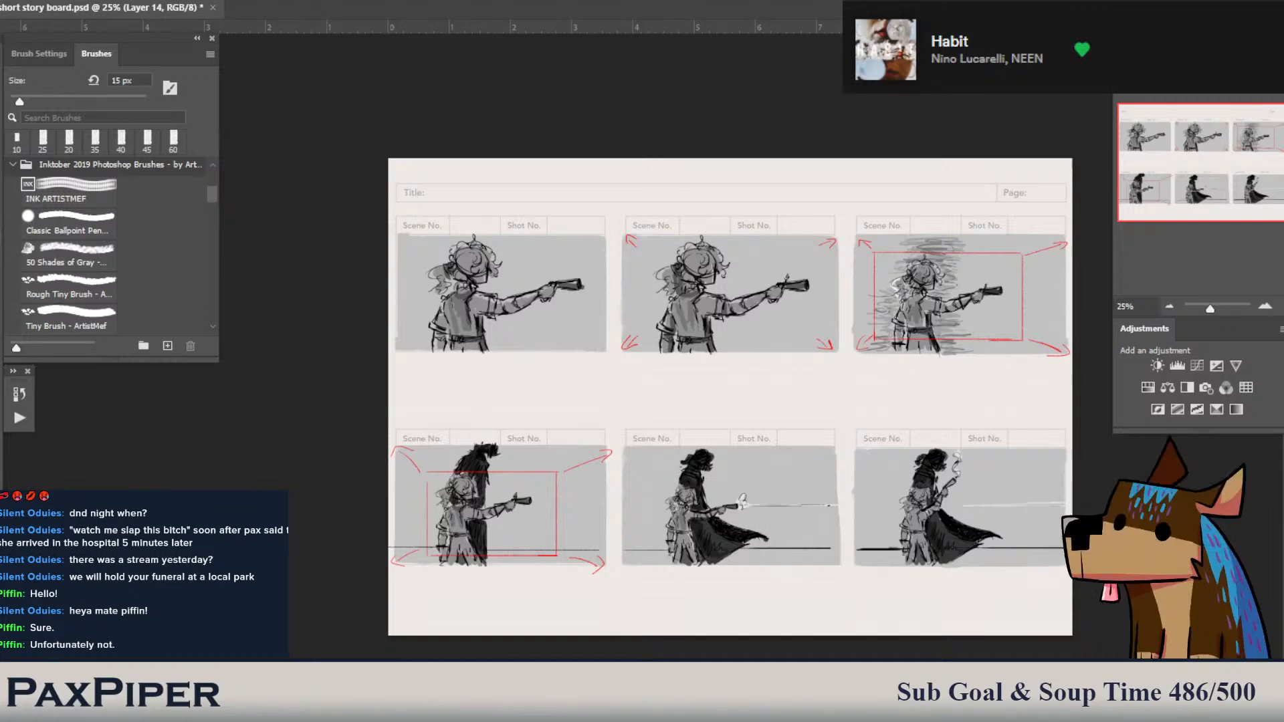
key("bracketright")
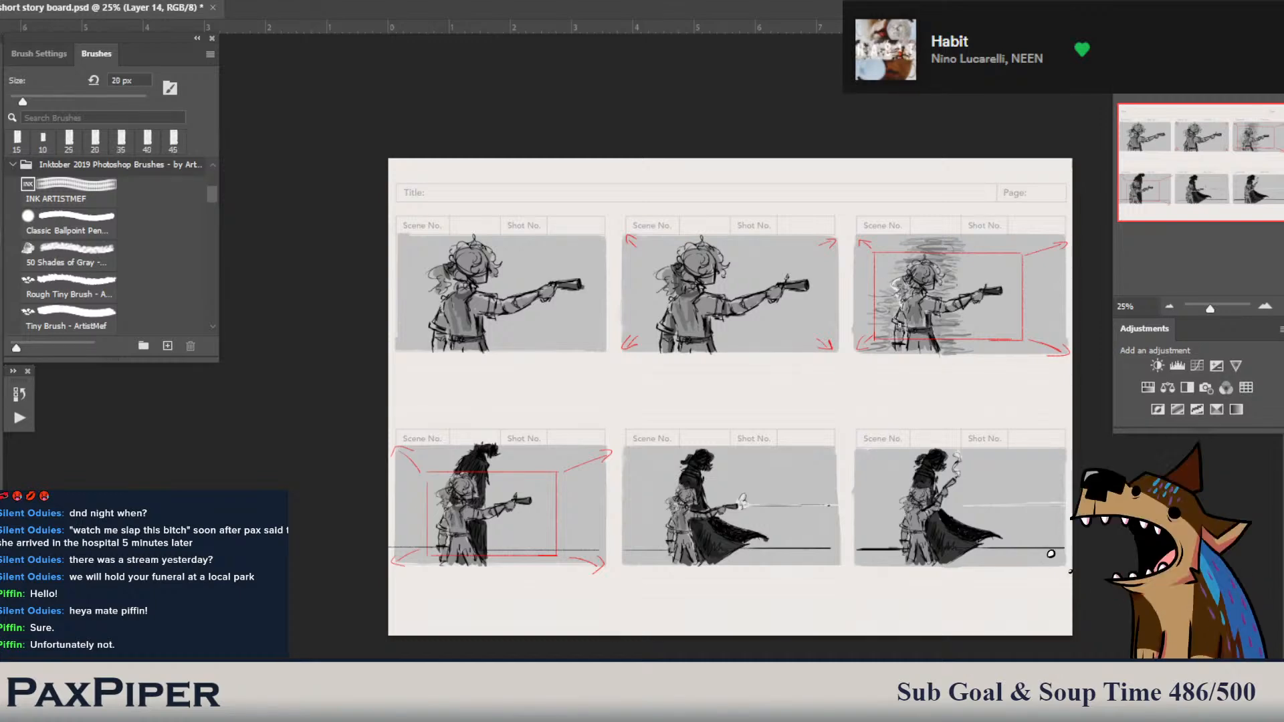
key("bracketleft")
key("bracketleft")
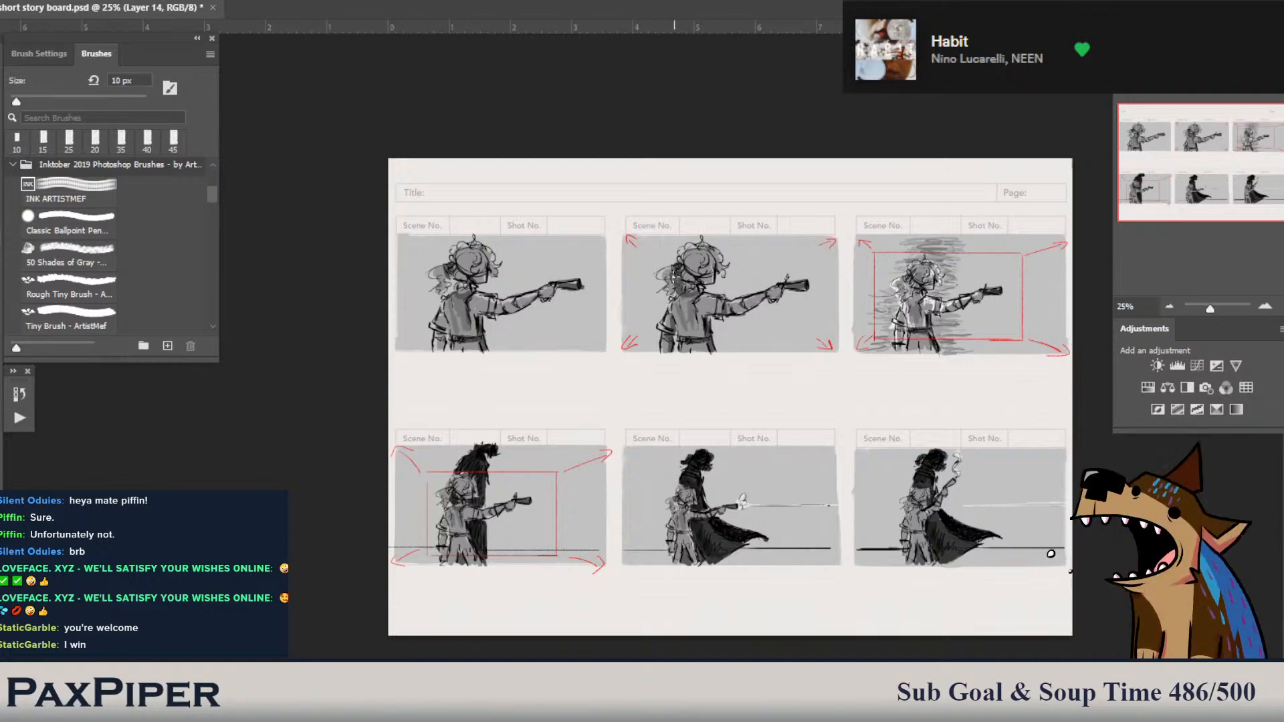
- Add white highlights at 15 px to the gun-aiming figure's hair and clothing in the first two top-row panels and the bottom row
key("bracketright")
key("bracketright")
key("bracketright")
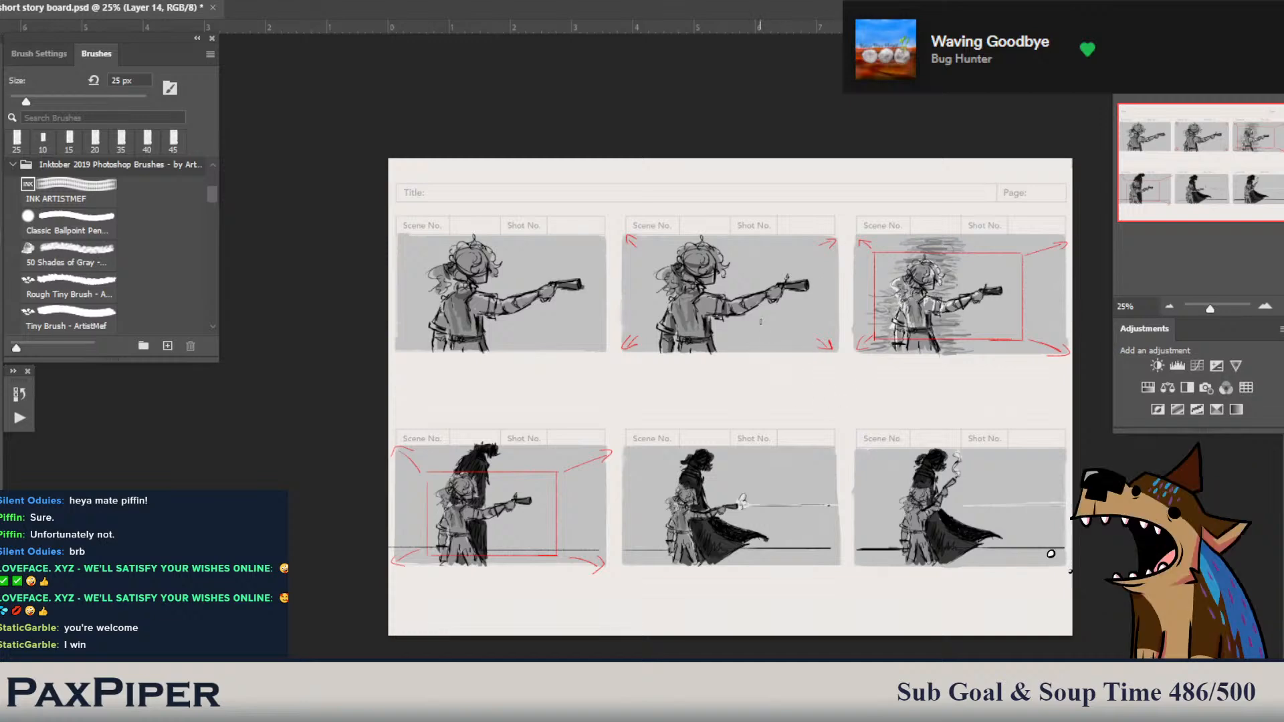
key("bracketleft")
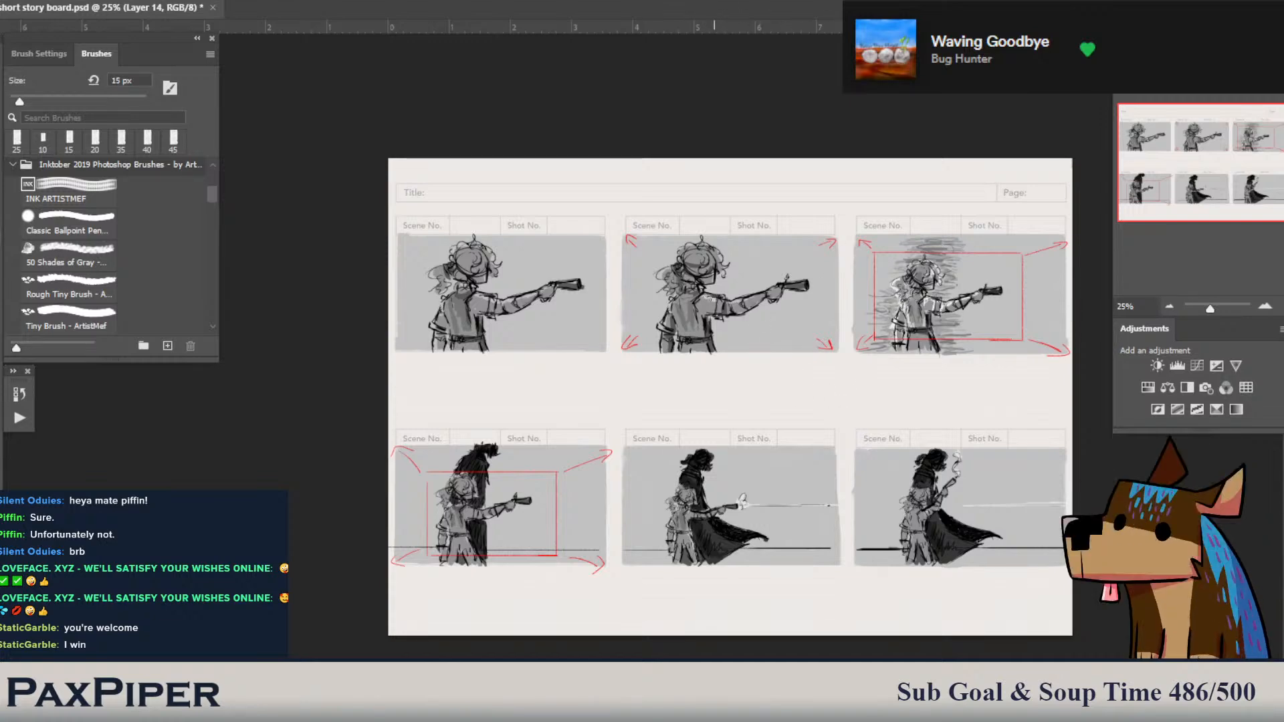
left_click_drag(713, 301, 716, 312)
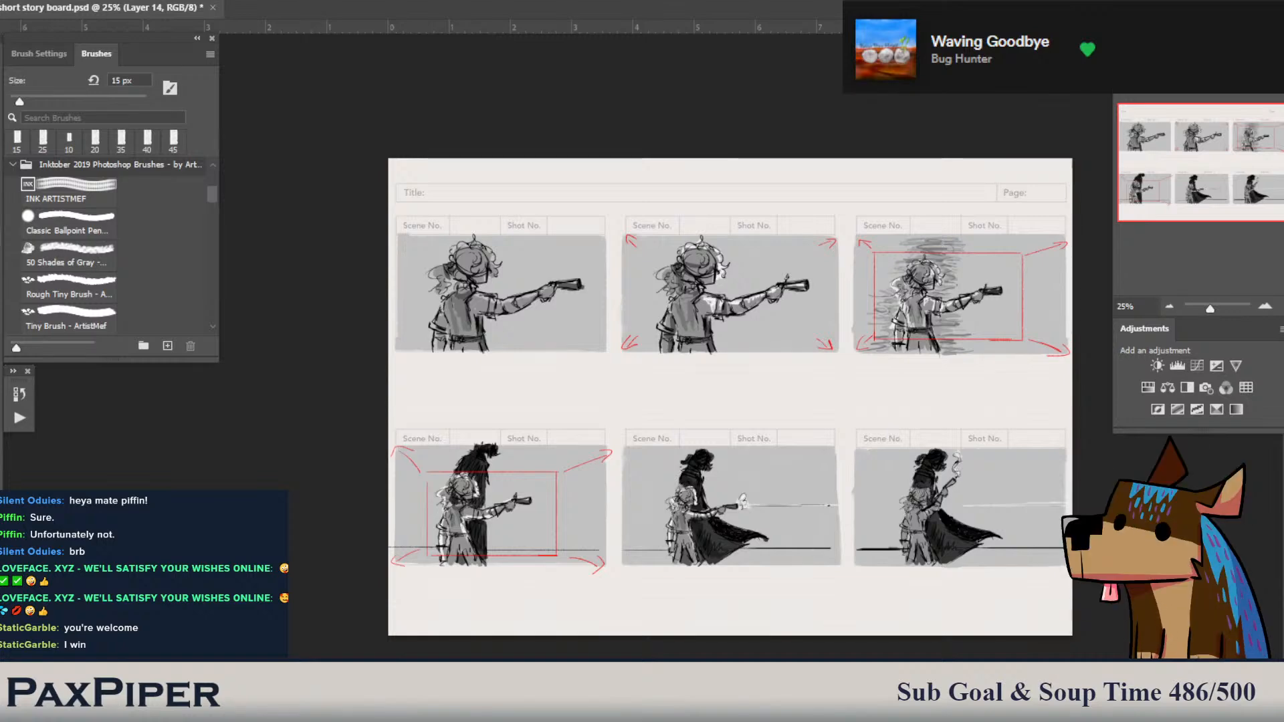
left_click_drag(920, 491, 908, 500)
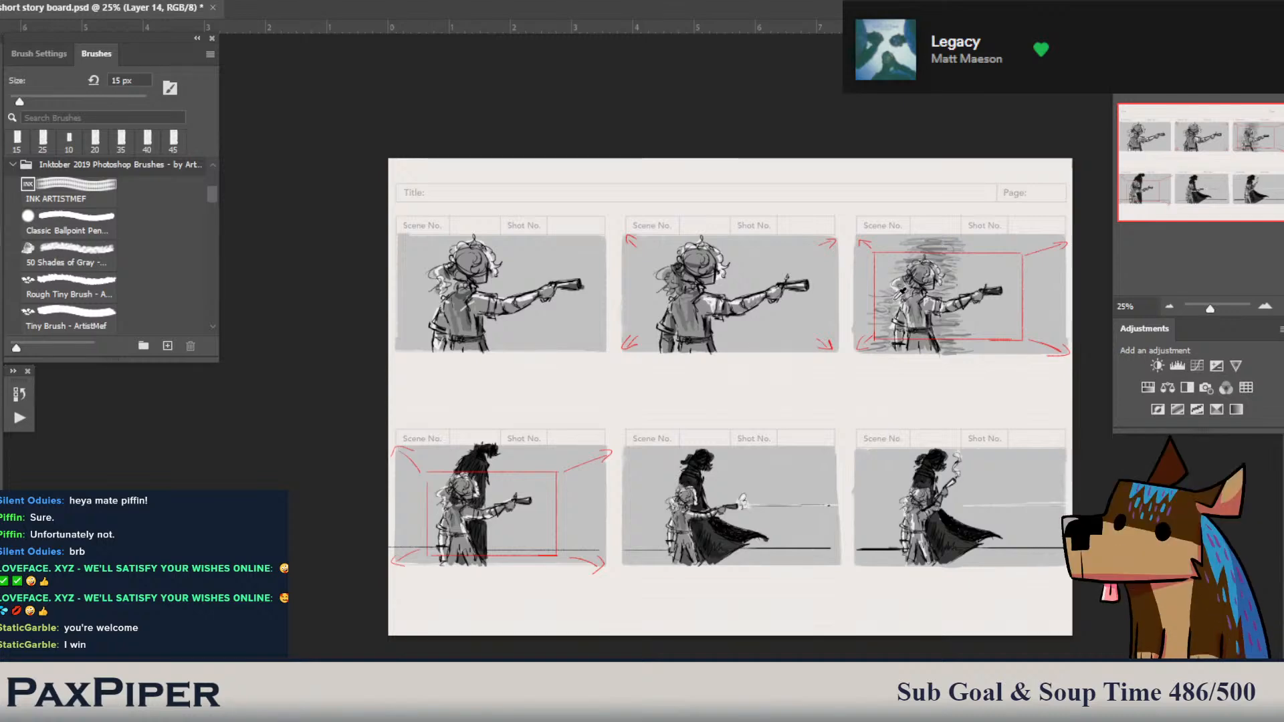
- Hatch loose horizontal grey shadow lines on both sides of the figure in the middle top-row panel at 15 px
mouse_move(710, 332)
left_mouse_down()
mouse_move(782, 325)
mouse_move(735, 319)
mouse_move(790, 307)
mouse_move(729, 288)
mouse_move(758, 282)
mouse_move(739, 265)
mouse_move(771, 272)
left_mouse_up()
left_click_drag(735, 266, 778, 262)
mouse_move(733, 252)
left_mouse_down()
mouse_move(760, 251)
mouse_move(764, 236)
left_mouse_up()
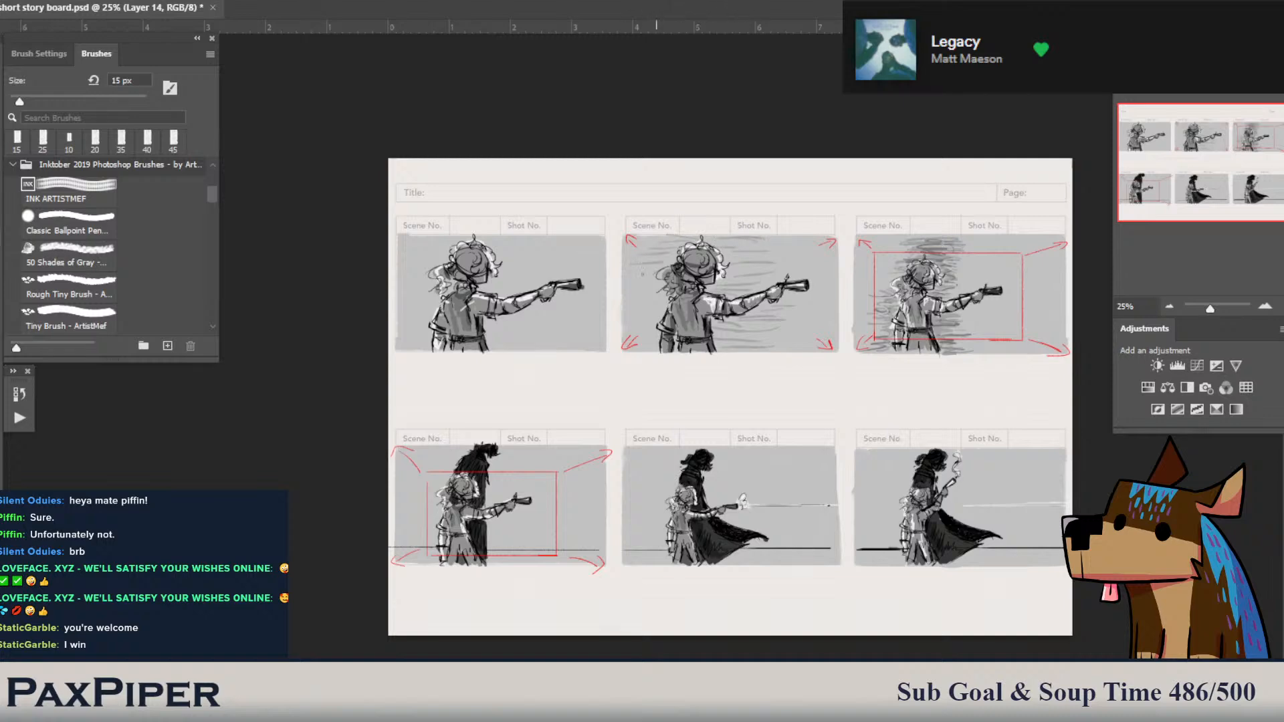
left_click_drag(634, 289, 652, 285)
- Add short dark hatching strokes around the cloaked and gun-aiming figures in the bottom-row panels with the 15 px brush
left_click_drag(498, 454, 514, 451)
mouse_move(486, 499)
left_mouse_down()
mouse_move(498, 501)
mouse_move(496, 545)
left_mouse_up()
left_click_drag(452, 454, 440, 514)
mouse_move(467, 476)
left_mouse_down()
mouse_move(478, 447)
mouse_move(461, 456)
mouse_move(474, 450)
mouse_move(497, 468)
left_mouse_up()
left_click_drag(482, 485, 493, 472)
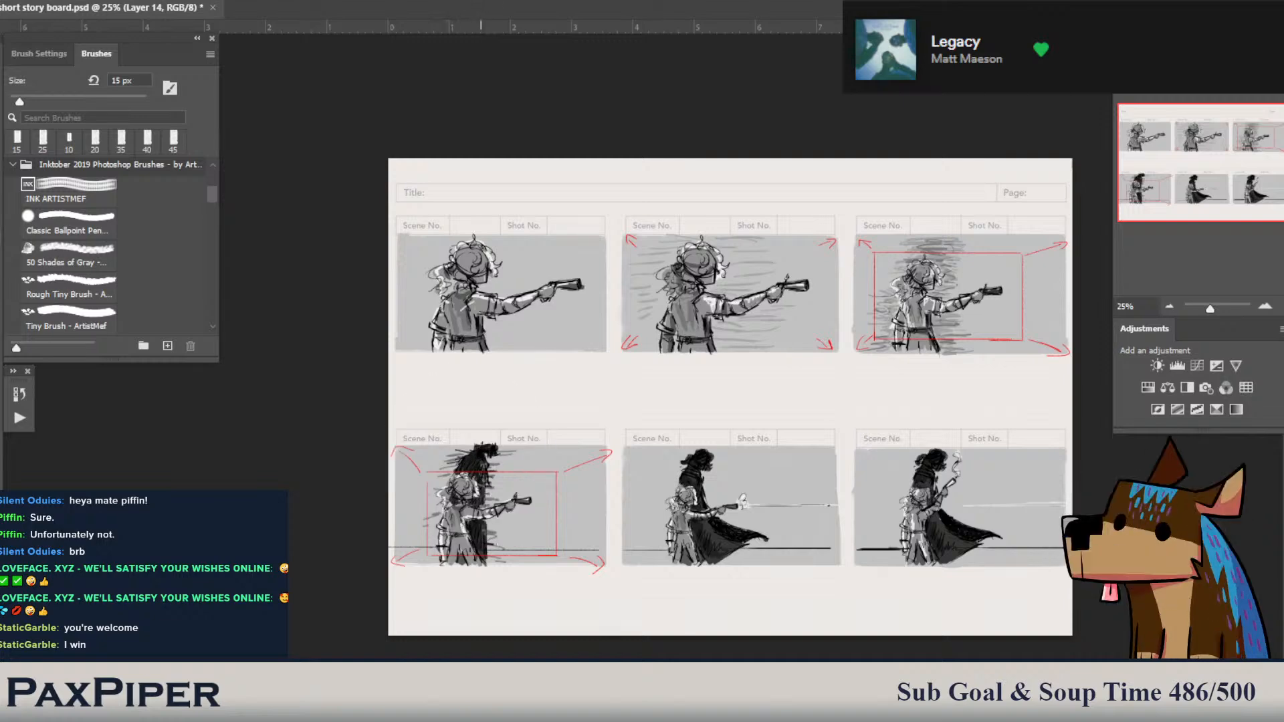
left_click_drag(481, 546, 500, 551)
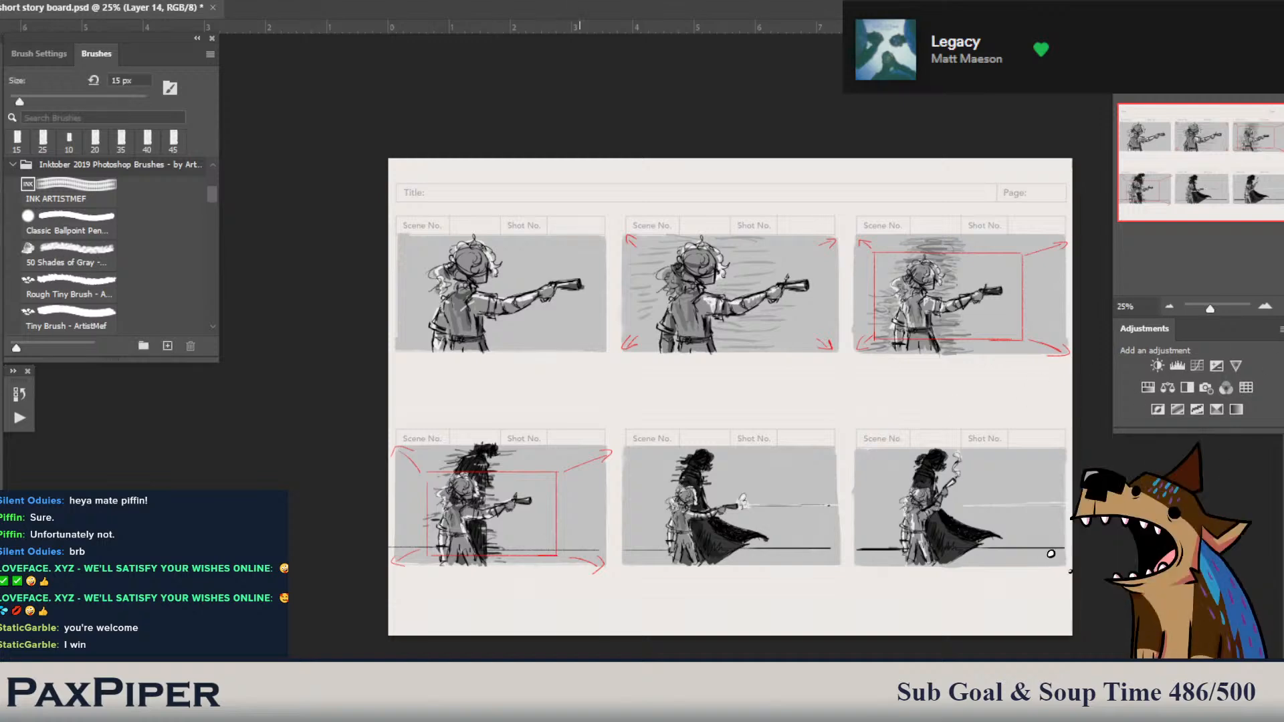
- Shade the ground strip below the horizon line in all three bottom-row panels with grey at 35 px
key("bracketright")
key("bracketright")
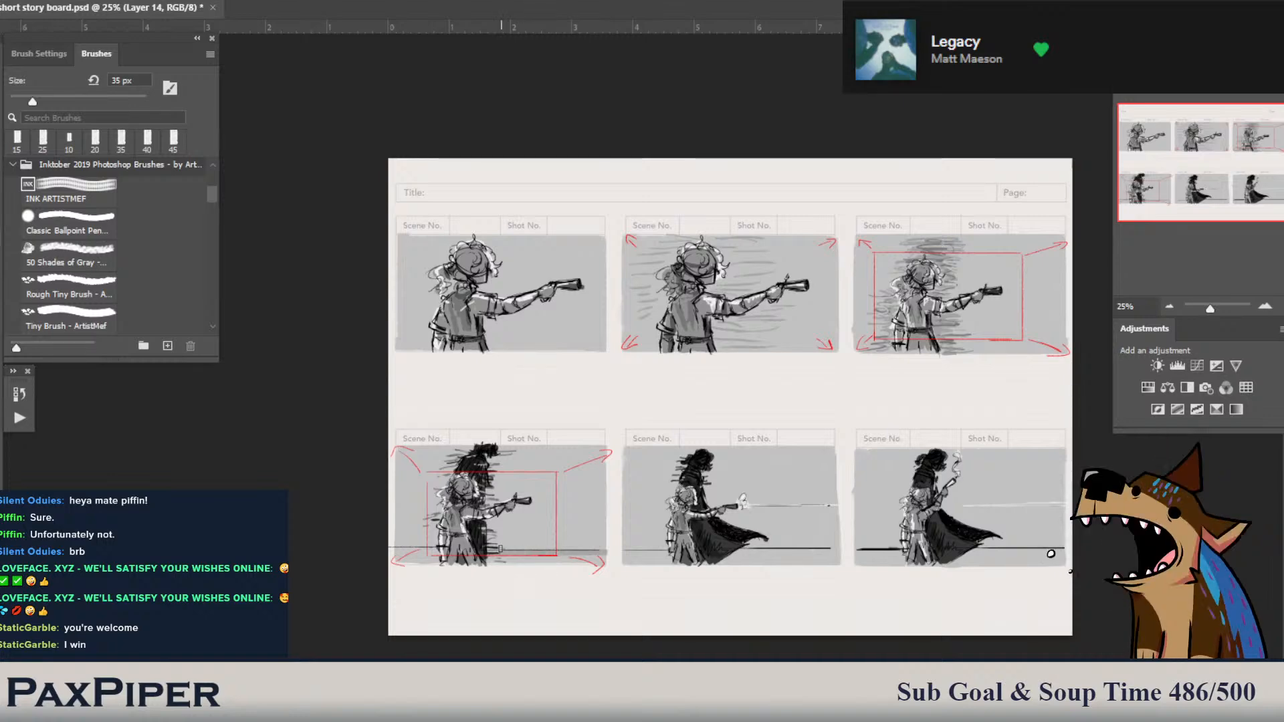
mouse_move(490, 552)
left_mouse_down()
mouse_move(603, 563)
mouse_move(492, 565)
left_mouse_up()
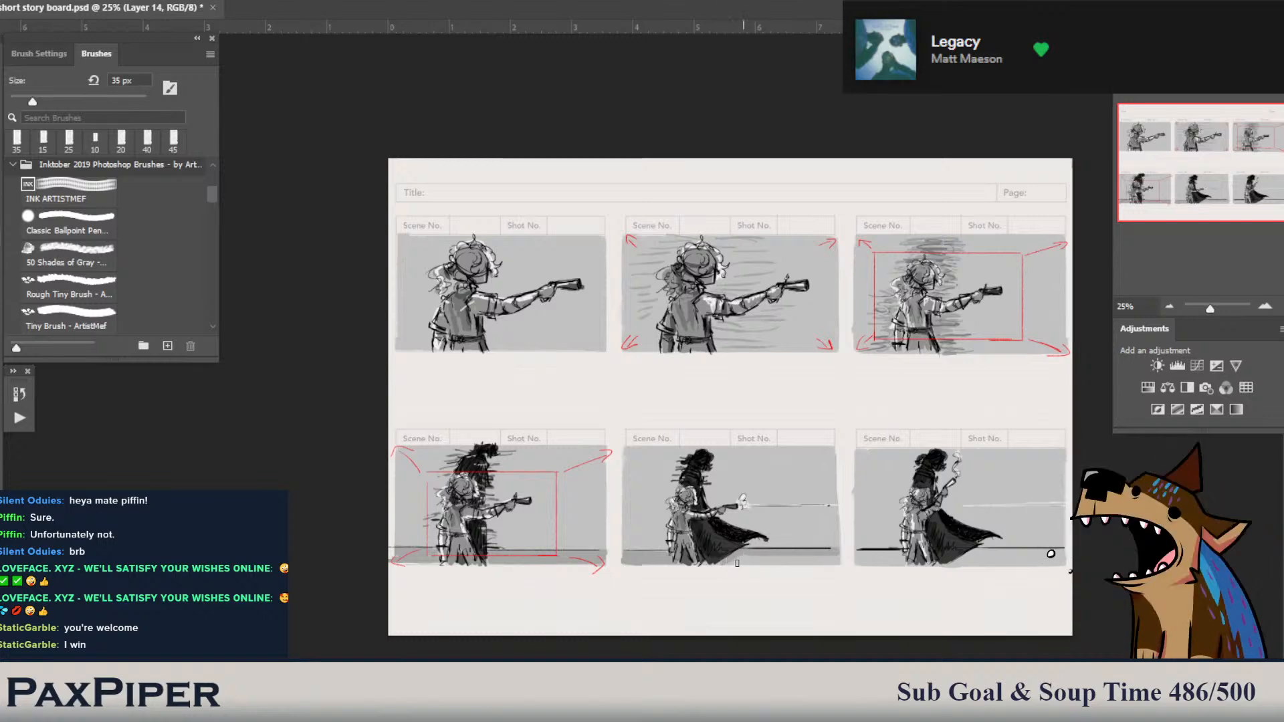
mouse_move(726, 562)
left_mouse_down()
mouse_move(839, 557)
mouse_move(735, 560)
left_mouse_up()
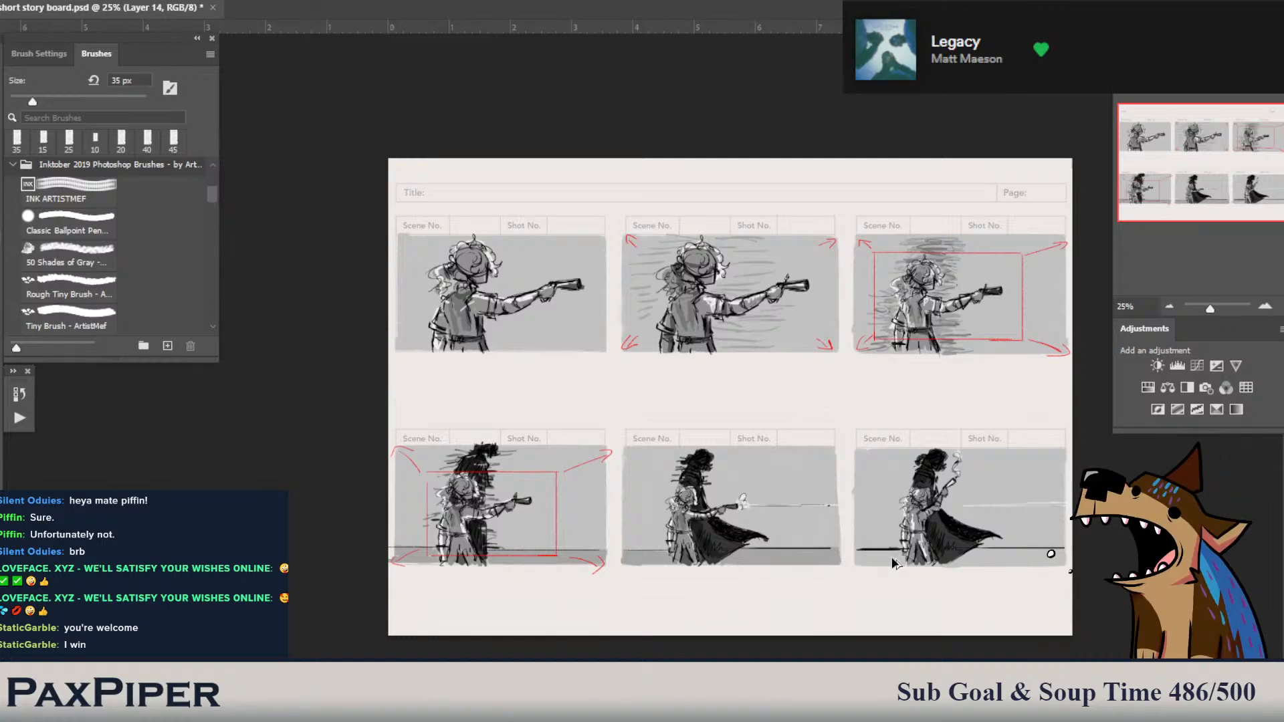
mouse_move(904, 562)
left_mouse_down()
mouse_move(859, 564)
mouse_move(867, 556)
mouse_move(851, 550)
mouse_move(1035, 564)
left_mouse_up()
key("ctrl+z")
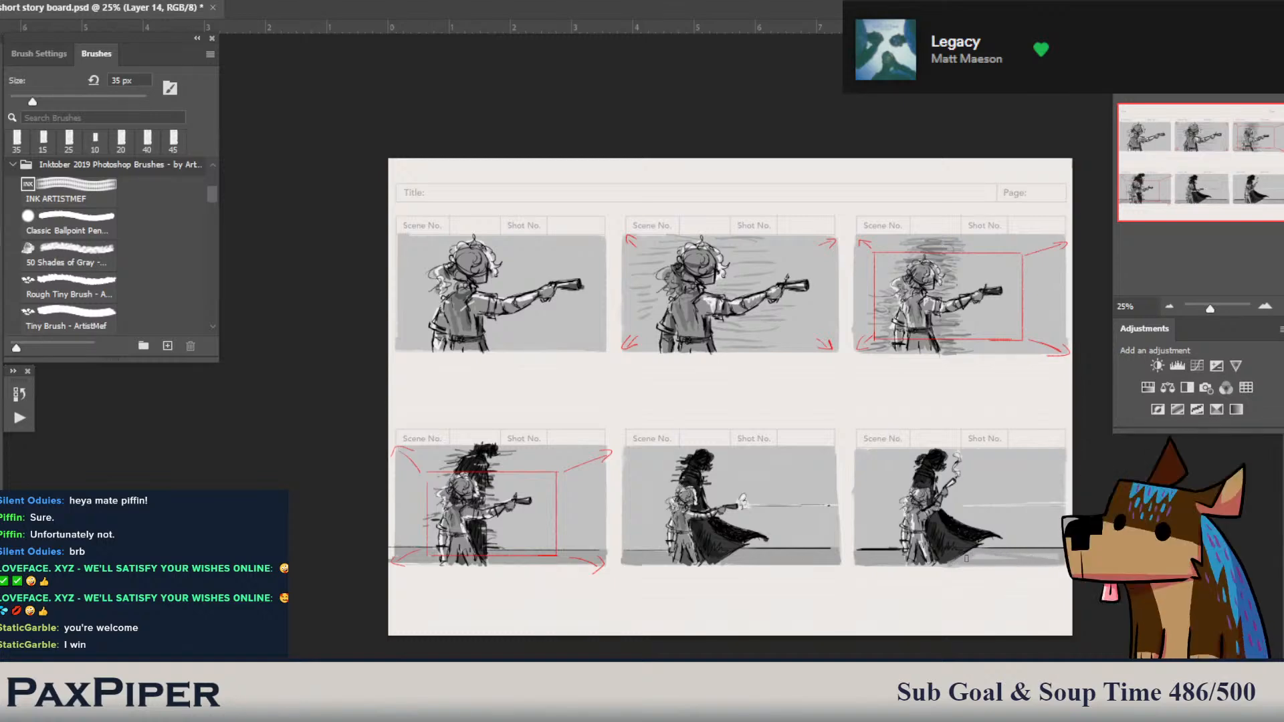
left_click_drag(966, 558, 1030, 557)
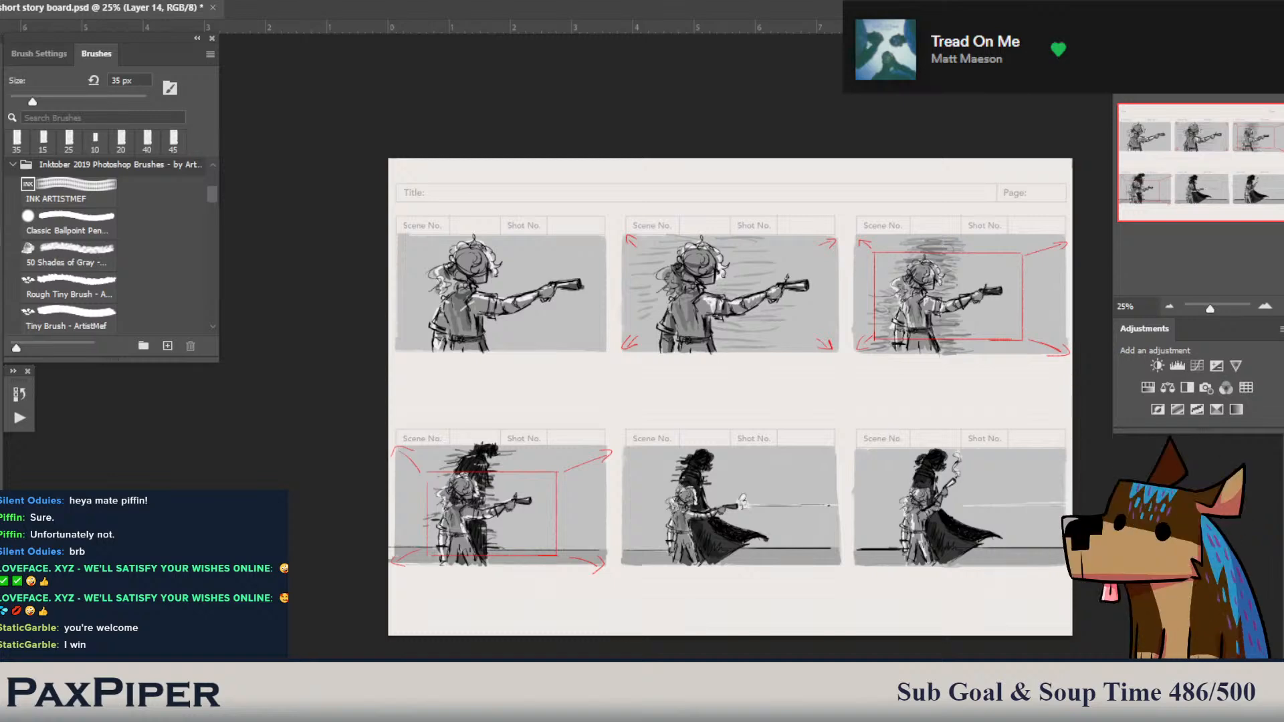
- Reveal the page 2 artwork in place of page 3 and examine how its green colour layers are set up
left_click(1197, 535)
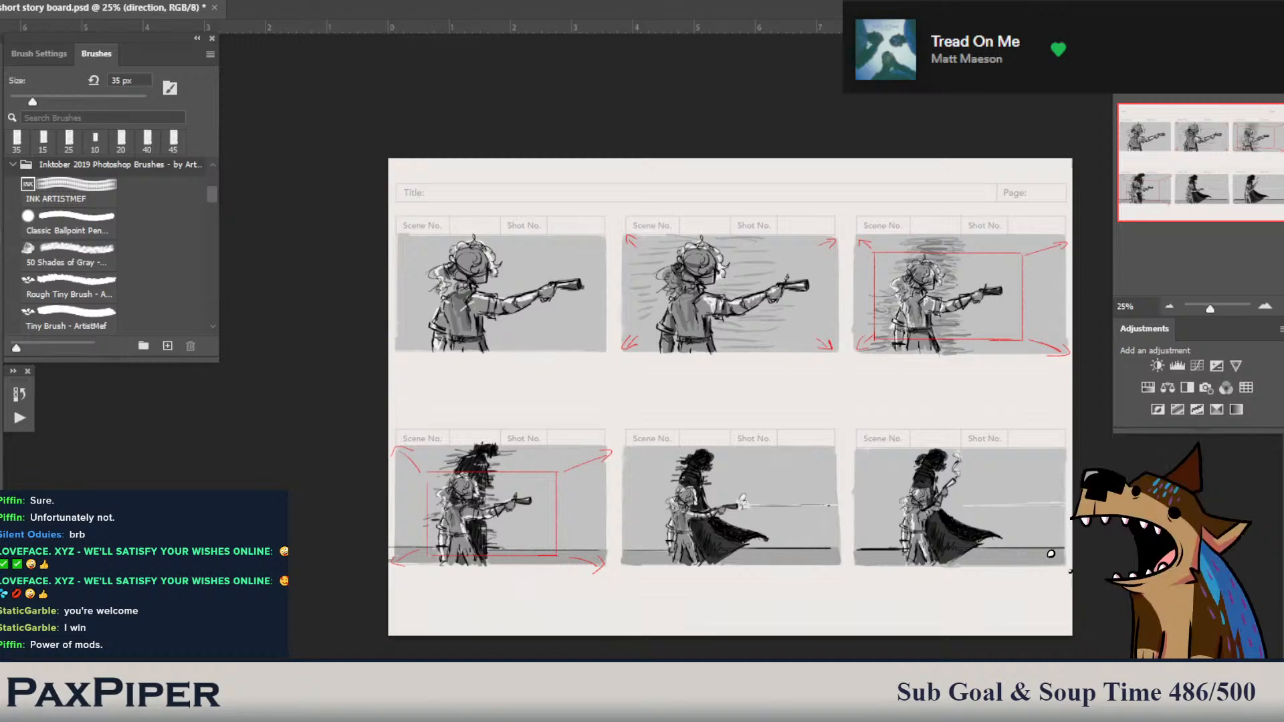
left_click(1197, 549)
left_click(1126, 549)
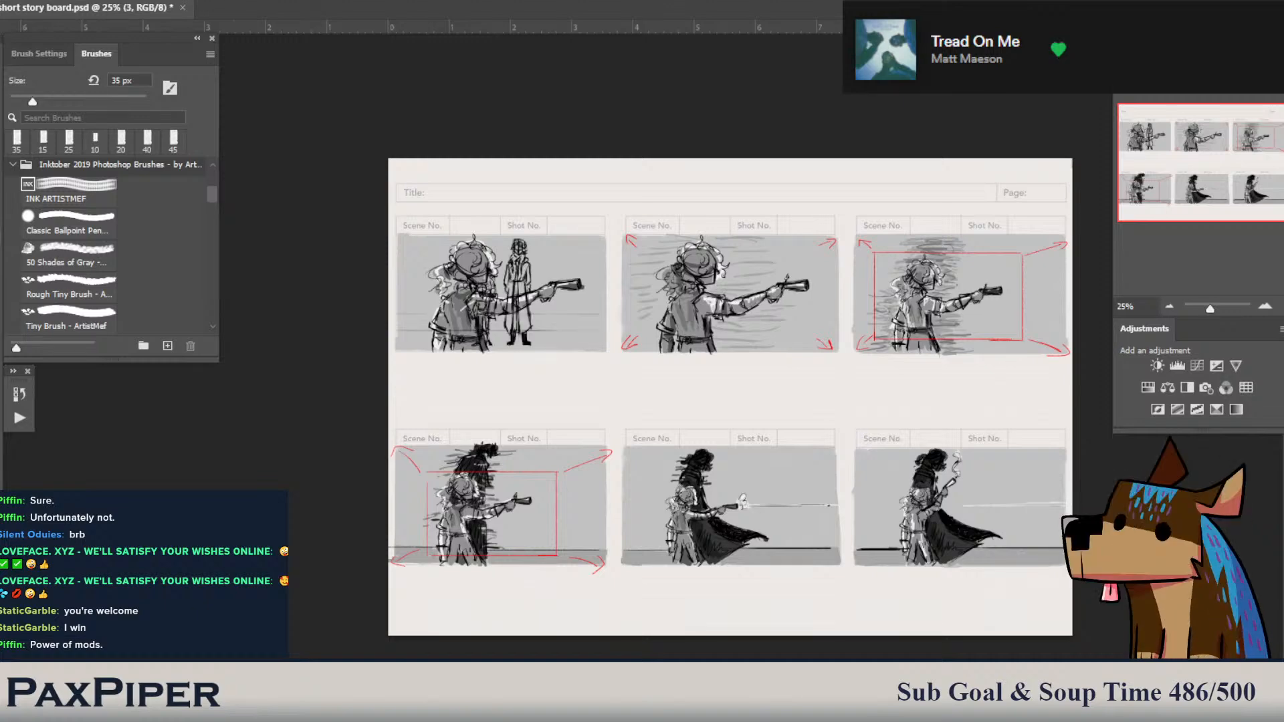
left_click(1125, 548)
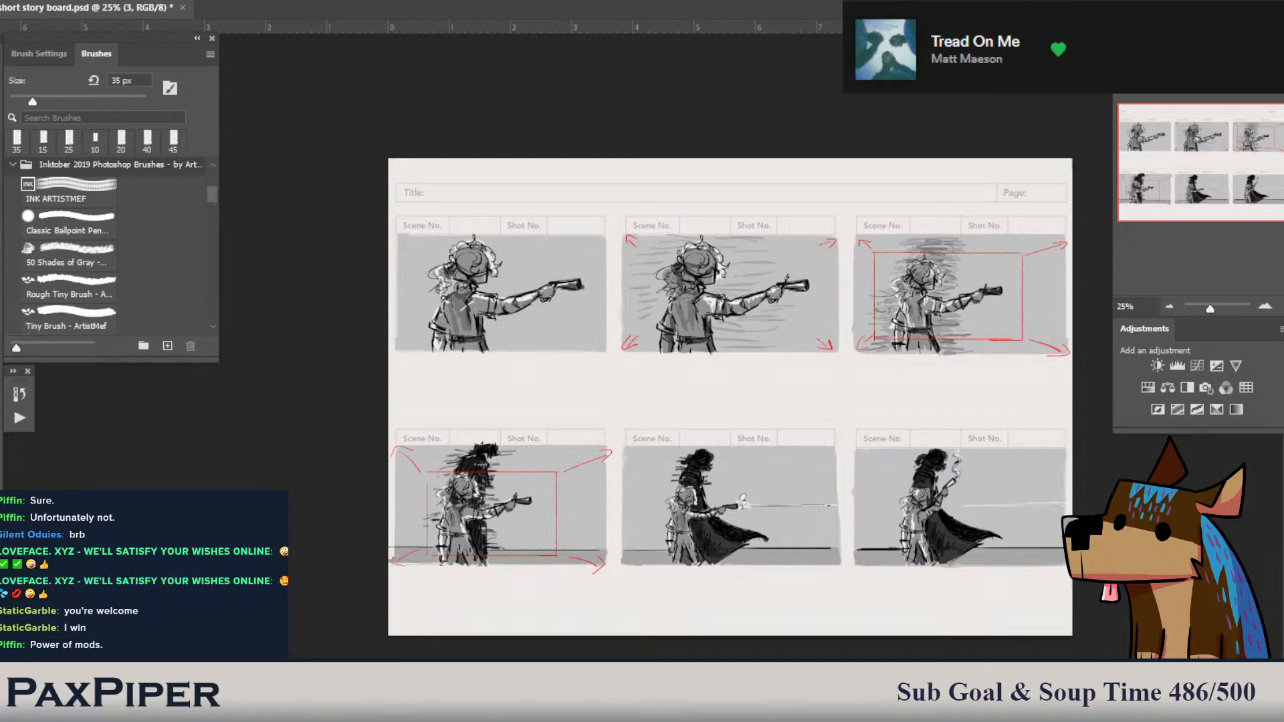
left_click(1197, 535)
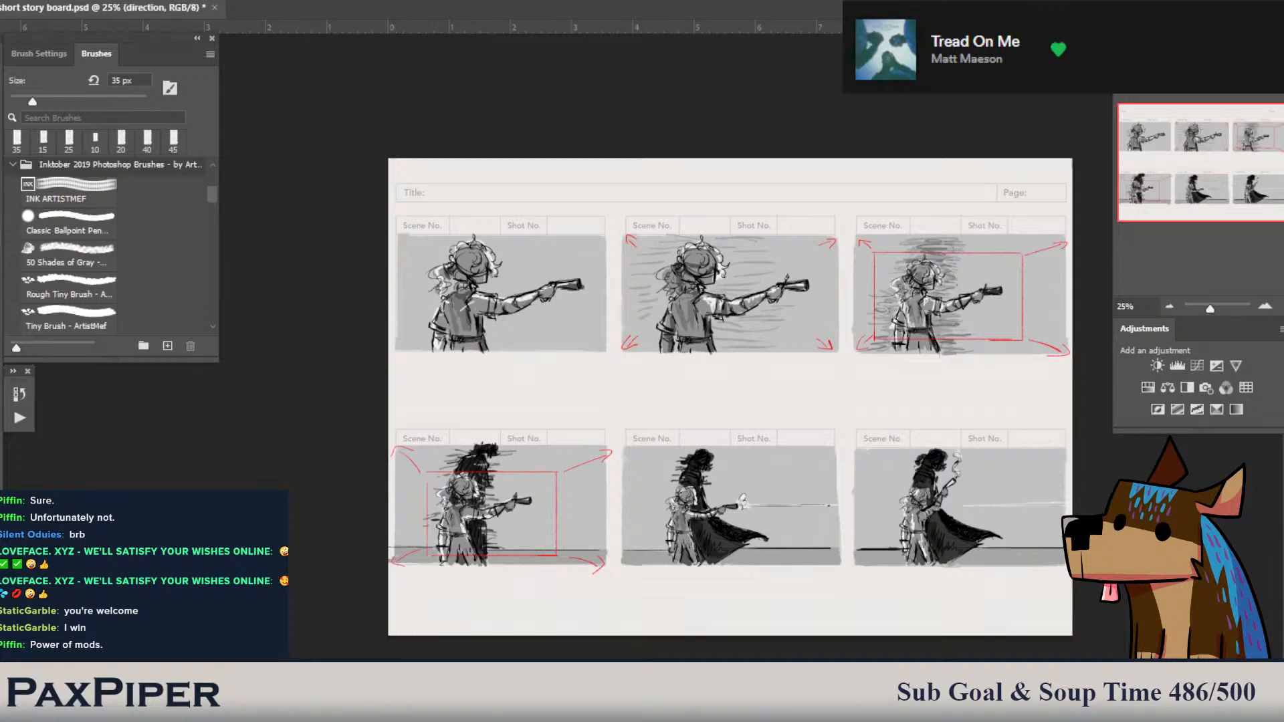
left_click(1197, 549)
left_click(1197, 562)
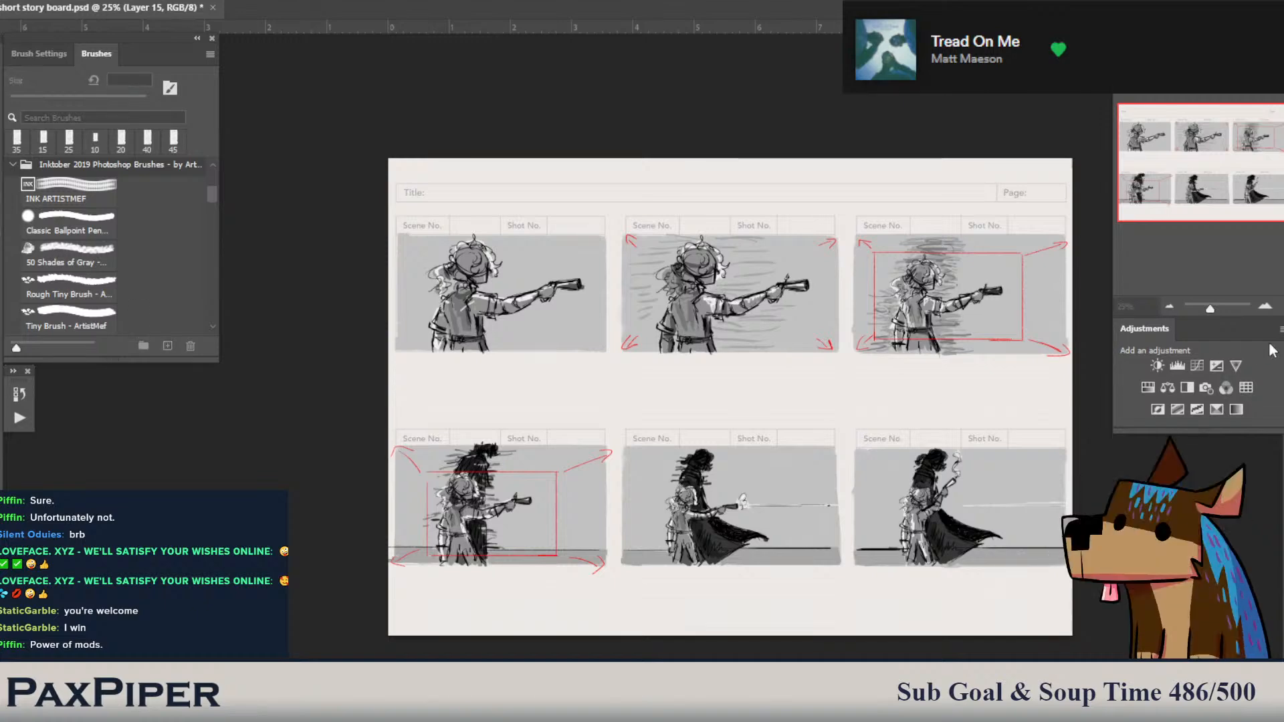
key("ctrl+z")
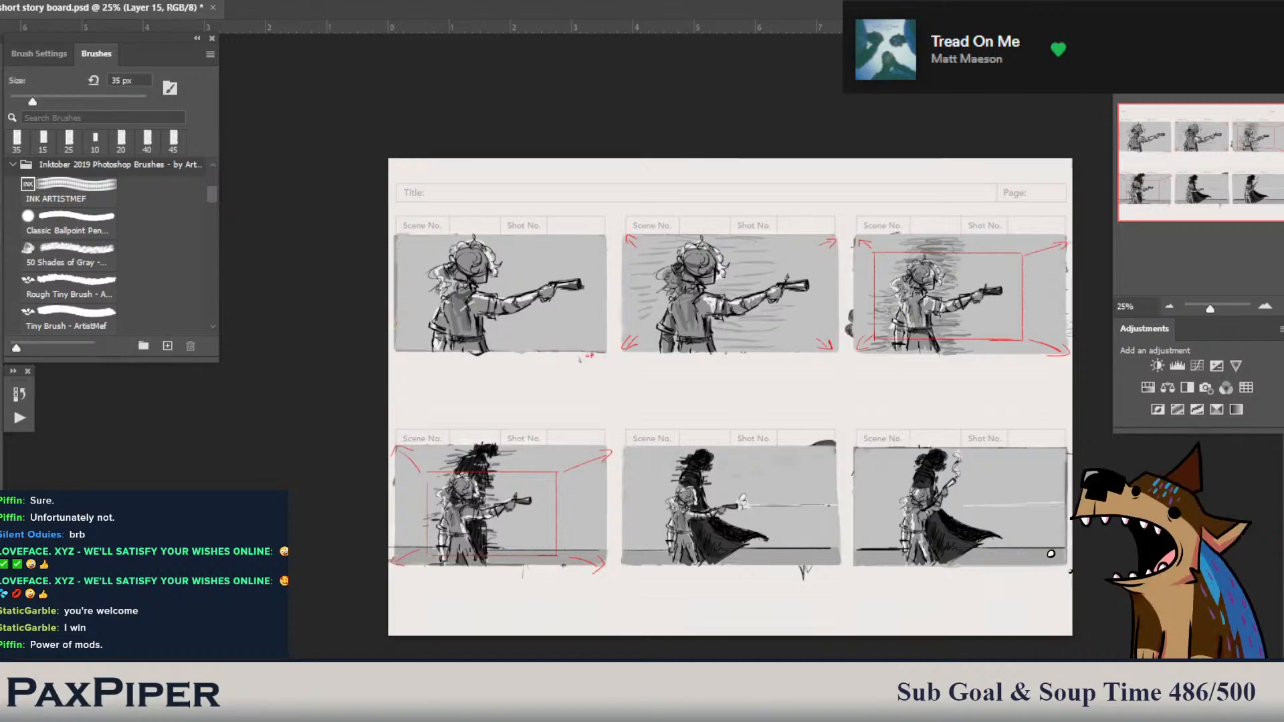
left_click(1197, 535)
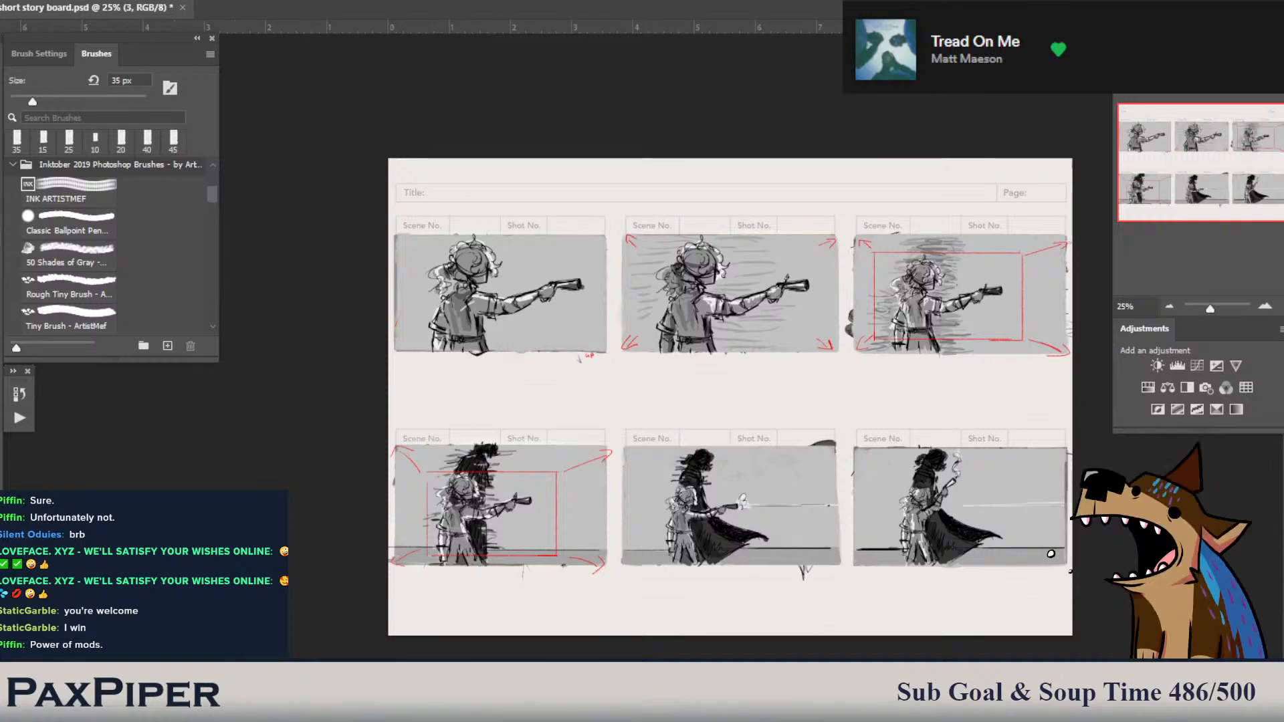
left_click(1125, 535)
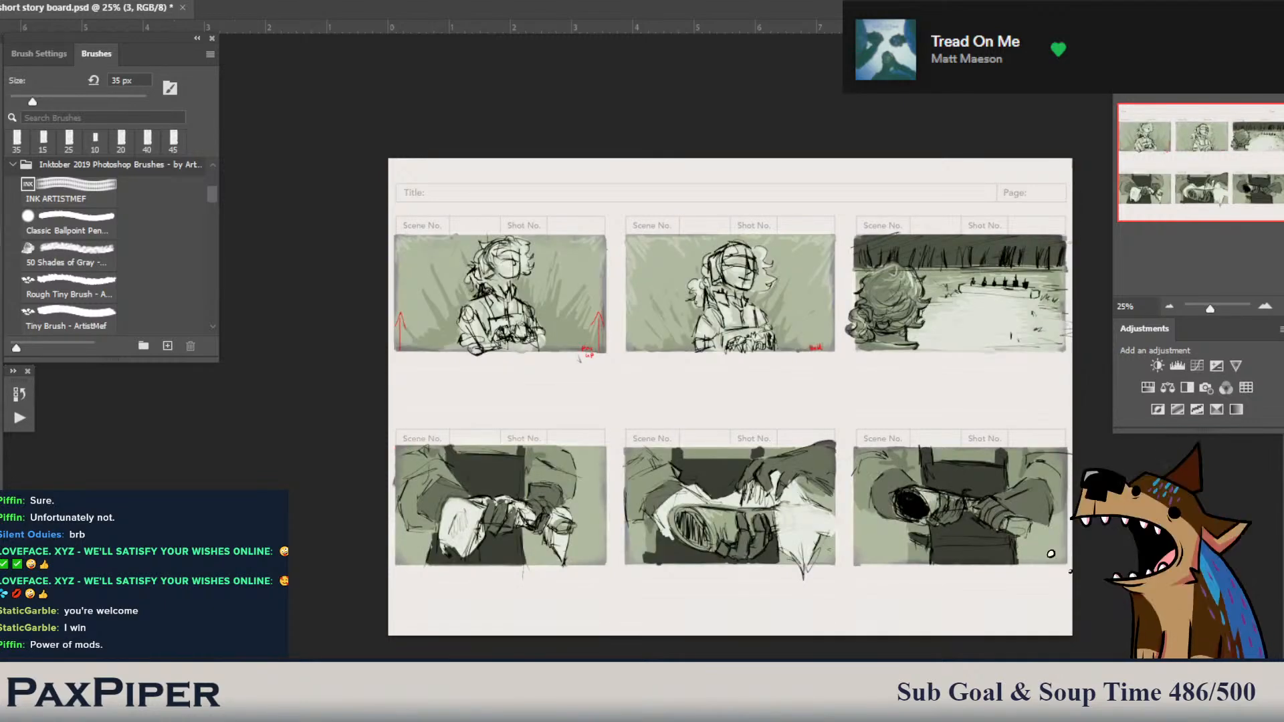
left_click(1197, 548)
left_click(1125, 548)
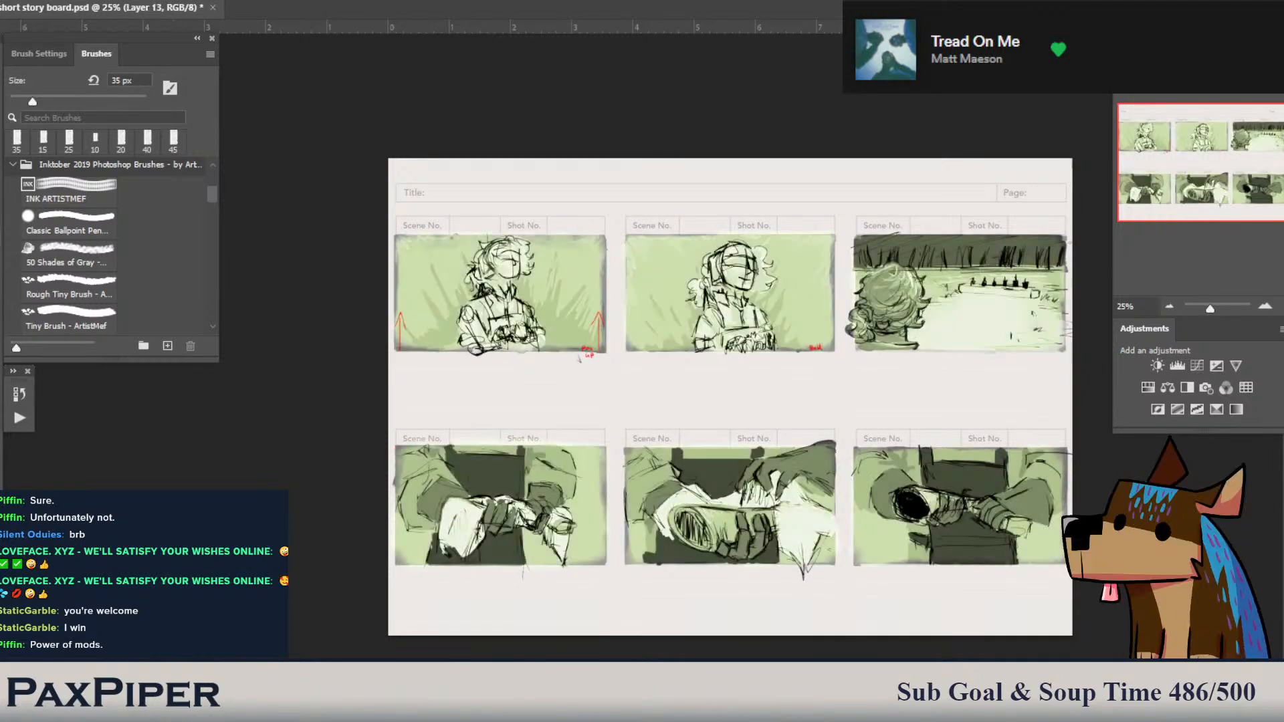
left_click(1125, 562)
left_click(1125, 575)
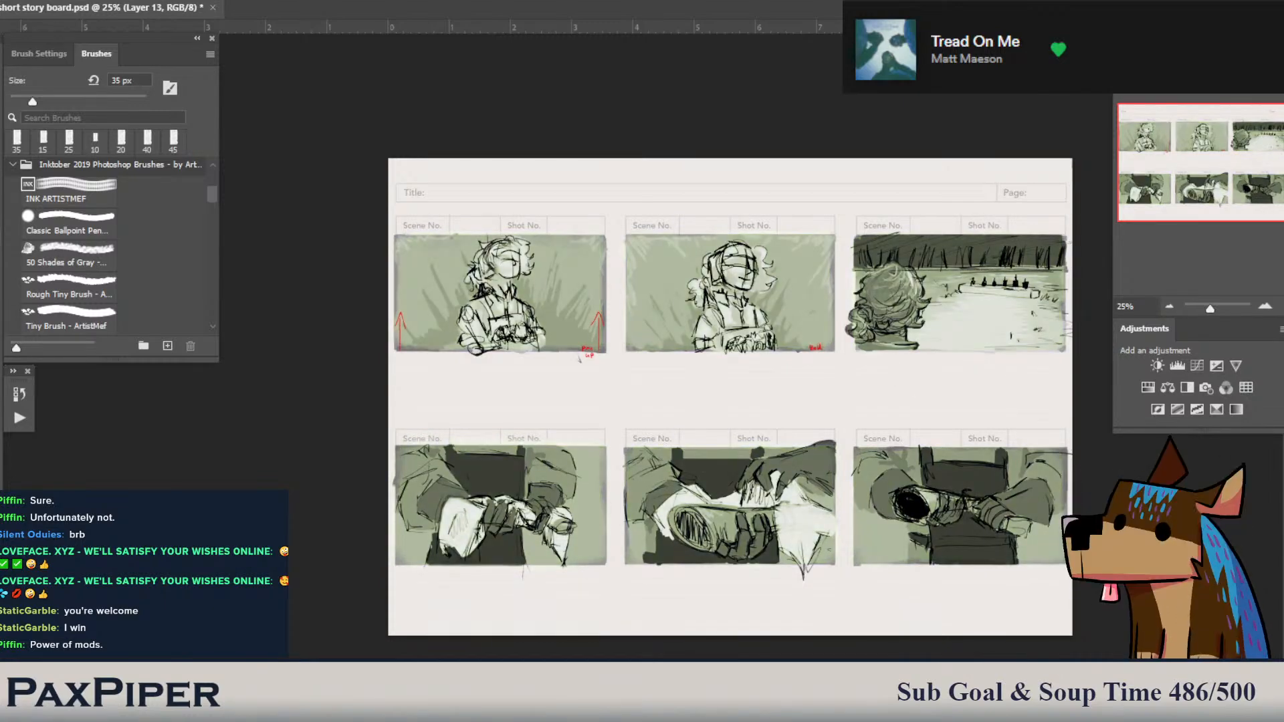
key("ctrl+e")
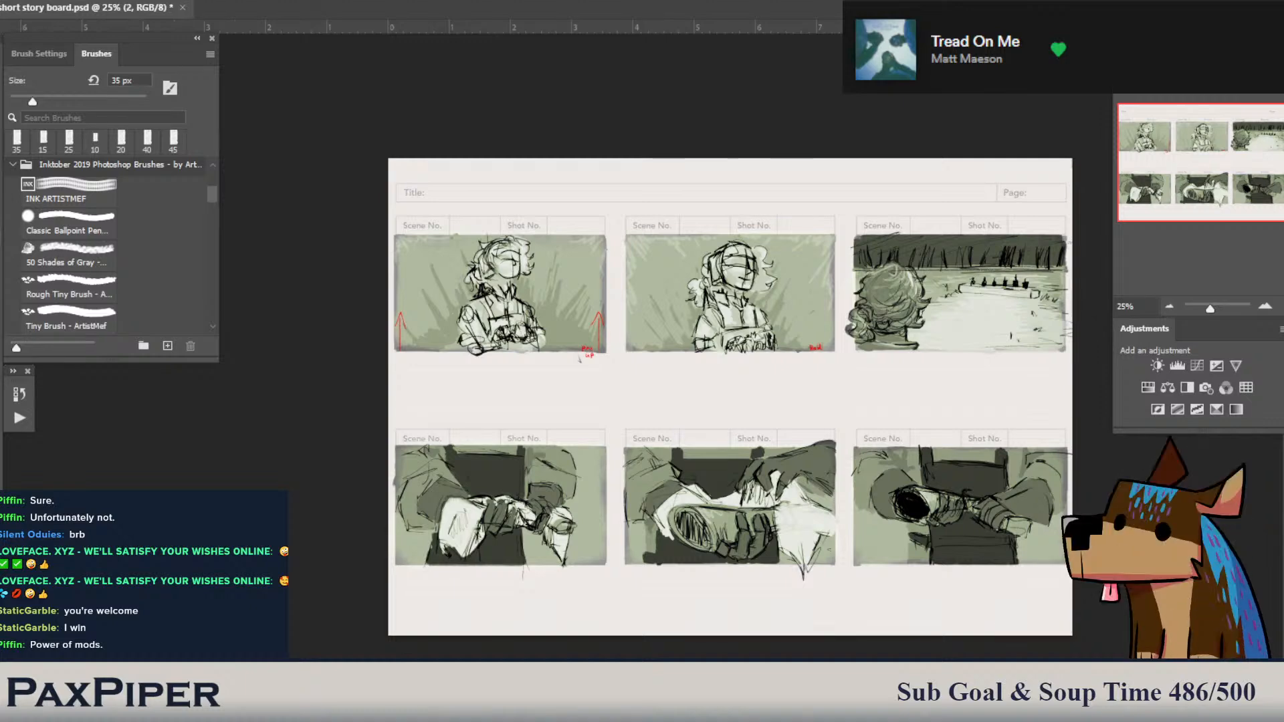
- Hide the page 2 artwork, bring back the gun-aiming page and add a new layer to it
key("ctrl+comma")
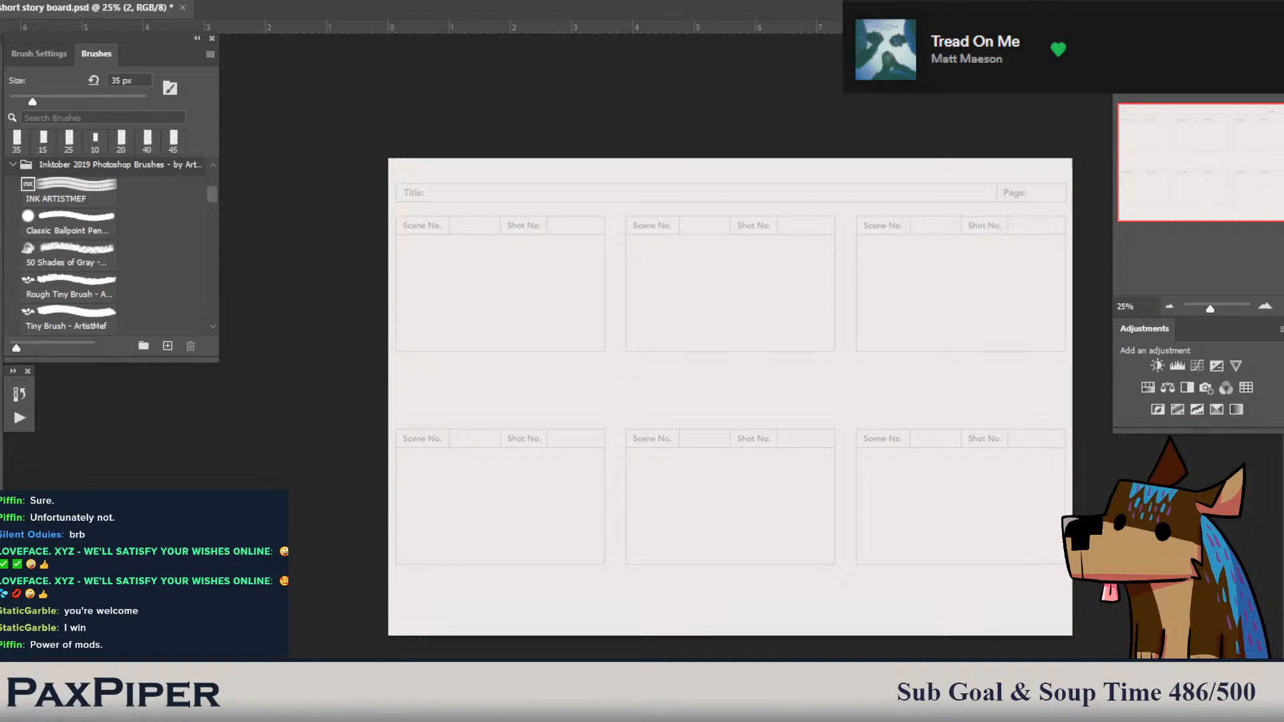
key("ctrl+comma")
key("ctrl+alt+shift+n")
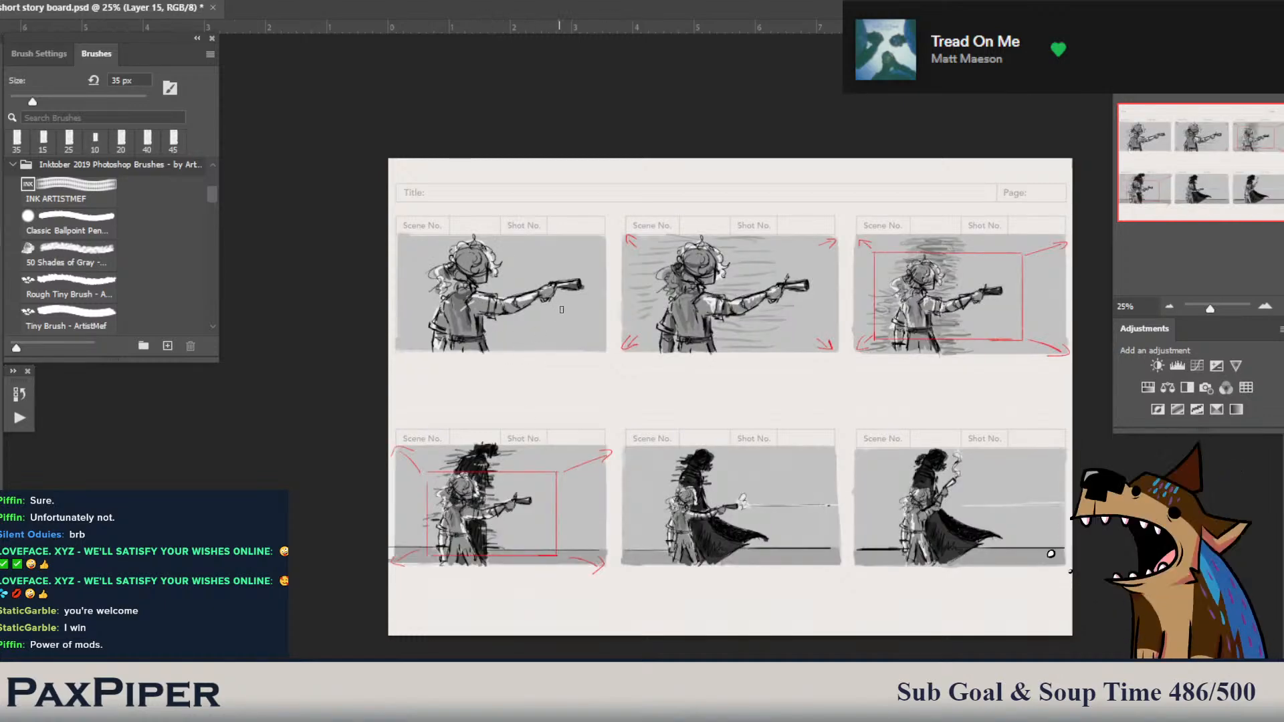
- Cover the first top-row panel with light green on the new layer, using a 125 px brush
key("bracketright")
key("bracketright")
key("bracketright")
key("bracketright")
key("bracketright")
key("bracketright")
key("bracketright")
key("bracketright")
key("bracketright")
mouse_move(599, 247)
left_mouse_down()
mouse_move(407, 259)
mouse_move(601, 269)
mouse_move(402, 267)
mouse_move(416, 285)
mouse_move(609, 279)
mouse_move(583, 298)
mouse_move(400, 279)
mouse_move(416, 296)
mouse_move(407, 316)
mouse_move(590, 318)
mouse_move(590, 329)
mouse_move(416, 318)
mouse_move(407, 336)
mouse_move(432, 333)
mouse_move(395, 333)
mouse_move(625, 334)
left_mouse_up()
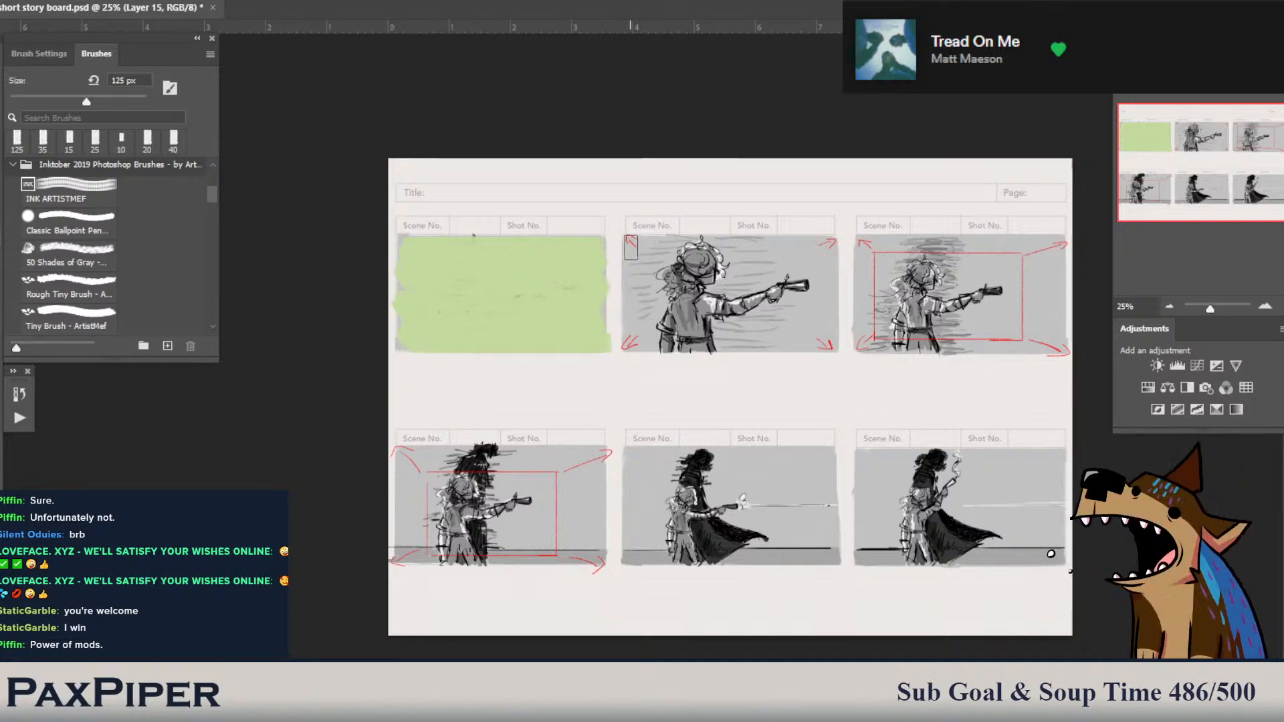
- Cover the middle and last top-row panels with the same light green at 125 px
left_click_drag(636, 253, 829, 294)
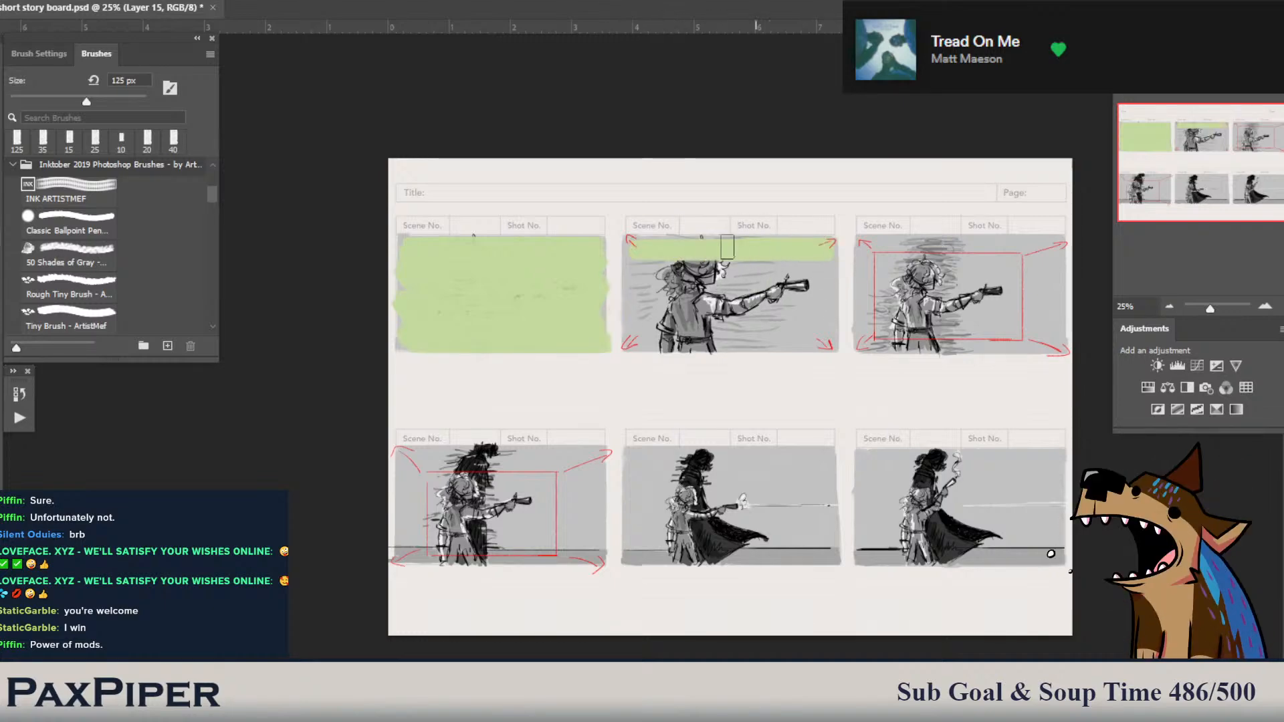
mouse_move(630, 259)
left_mouse_down()
mouse_move(831, 268)
mouse_move(626, 279)
mouse_move(635, 295)
mouse_move(836, 283)
mouse_move(826, 304)
mouse_move(631, 300)
mouse_move(651, 309)
mouse_move(632, 323)
mouse_move(832, 340)
mouse_move(632, 328)
mouse_move(738, 294)
mouse_move(890, 275)
mouse_move(867, 249)
mouse_move(870, 315)
left_mouse_up()
key("ctrl+z")
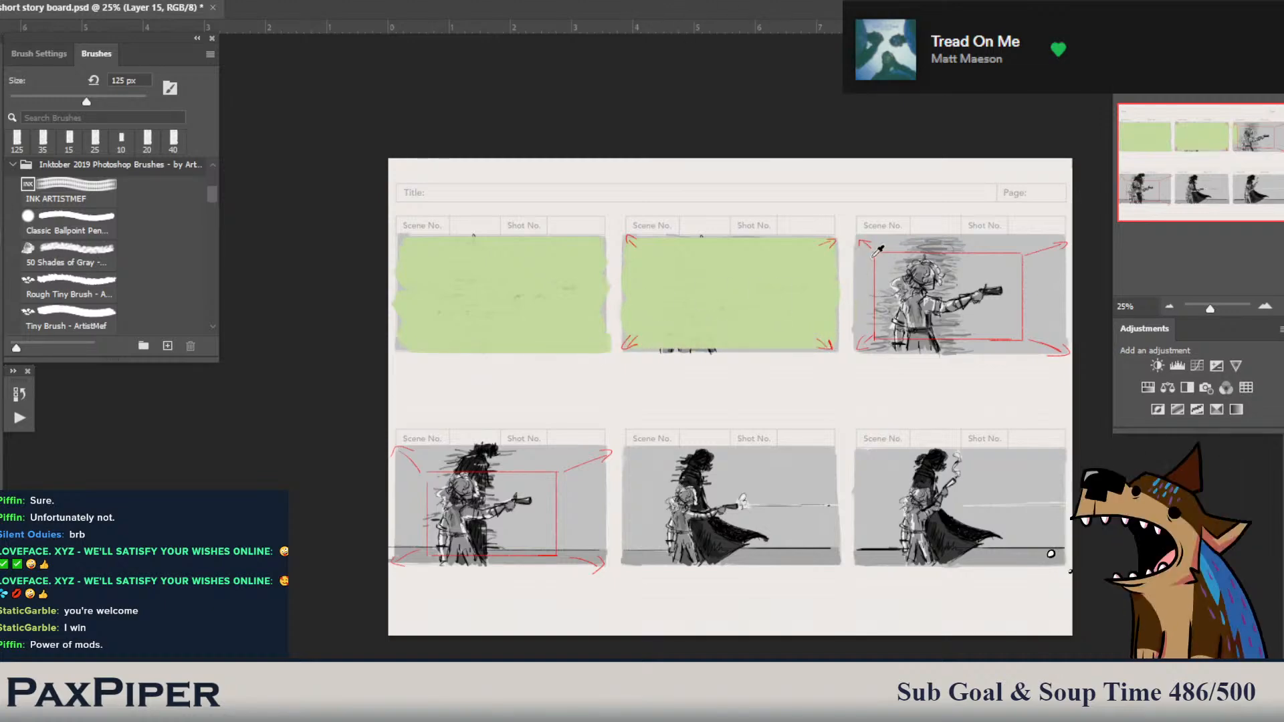
mouse_move(867, 249)
left_mouse_down()
mouse_move(1020, 252)
mouse_move(1057, 281)
left_mouse_up()
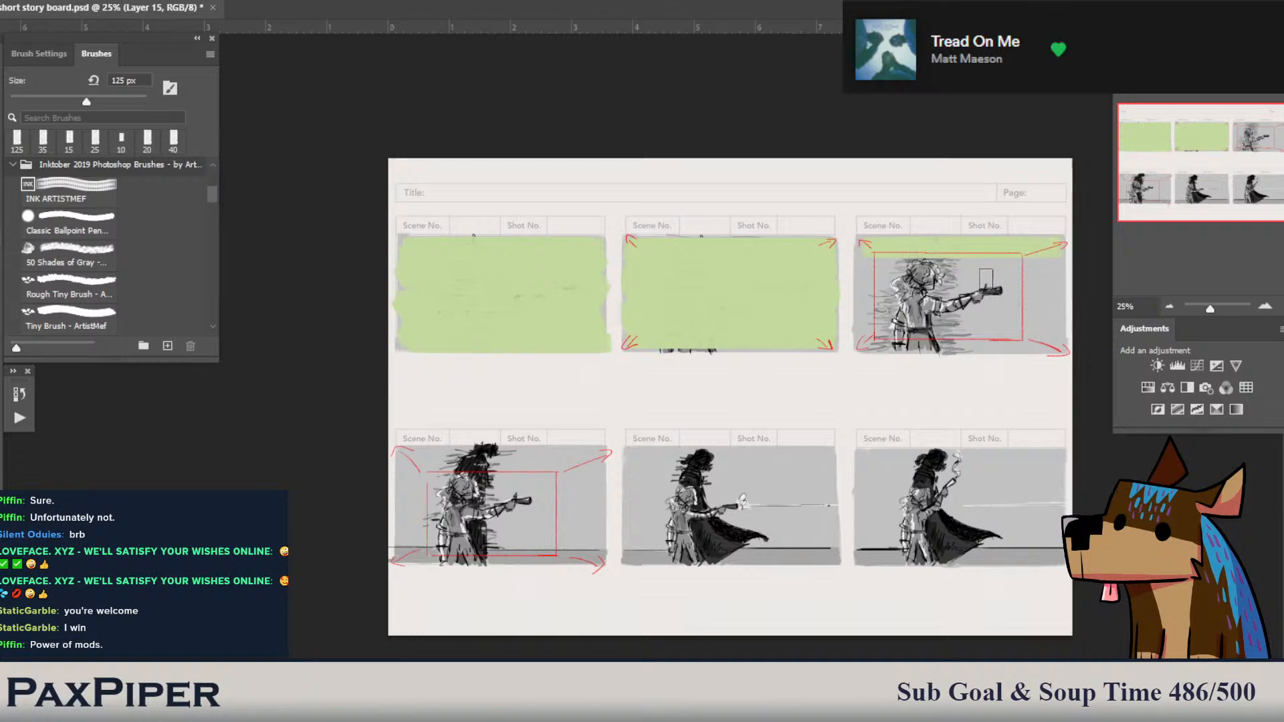
mouse_move(860, 281)
left_mouse_down()
mouse_move(923, 272)
mouse_move(1056, 292)
mouse_move(1058, 265)
mouse_move(866, 261)
mouse_move(863, 281)
mouse_move(1059, 300)
mouse_move(858, 311)
mouse_move(1063, 309)
mouse_move(1058, 335)
mouse_move(863, 343)
mouse_move(1059, 338)
left_mouse_up()
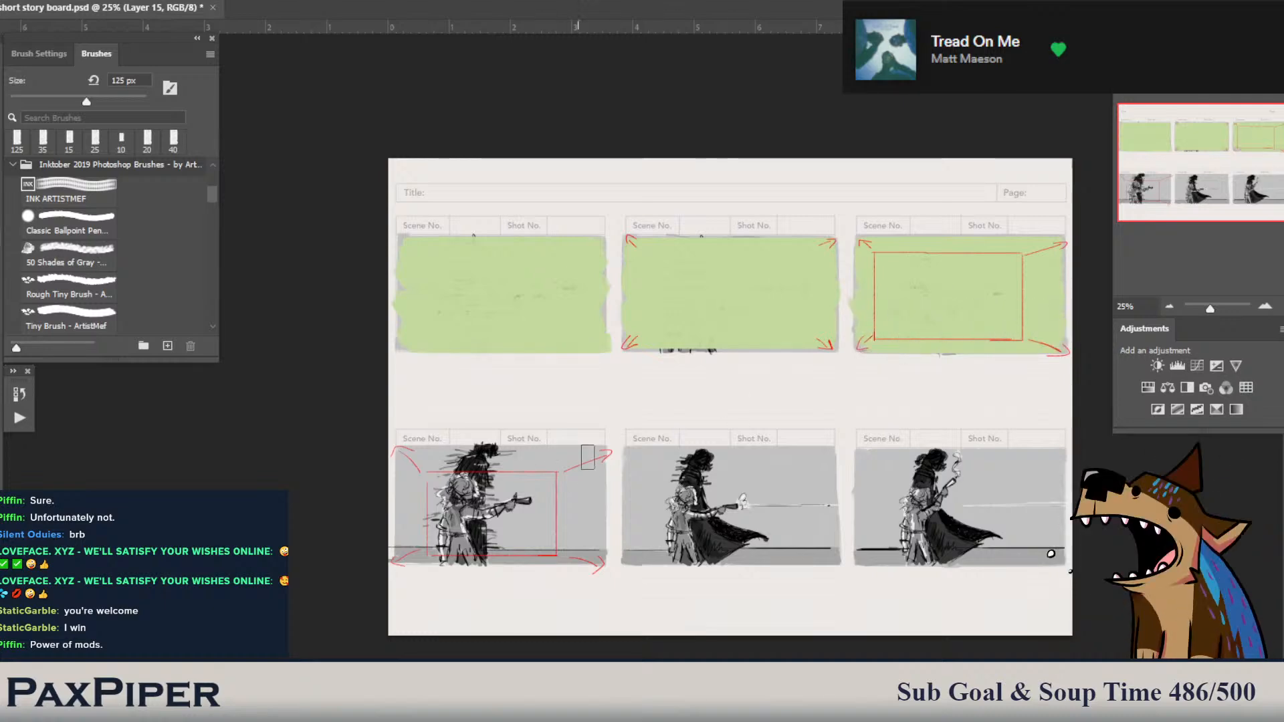
- Cover the first bottom-row panel with light green, using the 125 px brush
left_click(490, 470, "shift")
key("ctrl+z")
left_click_drag(600, 458, 401, 457)
mouse_move(600, 476)
left_mouse_down()
mouse_move(403, 486)
mouse_move(419, 503)
mouse_move(406, 495)
mouse_move(594, 499)
left_mouse_up()
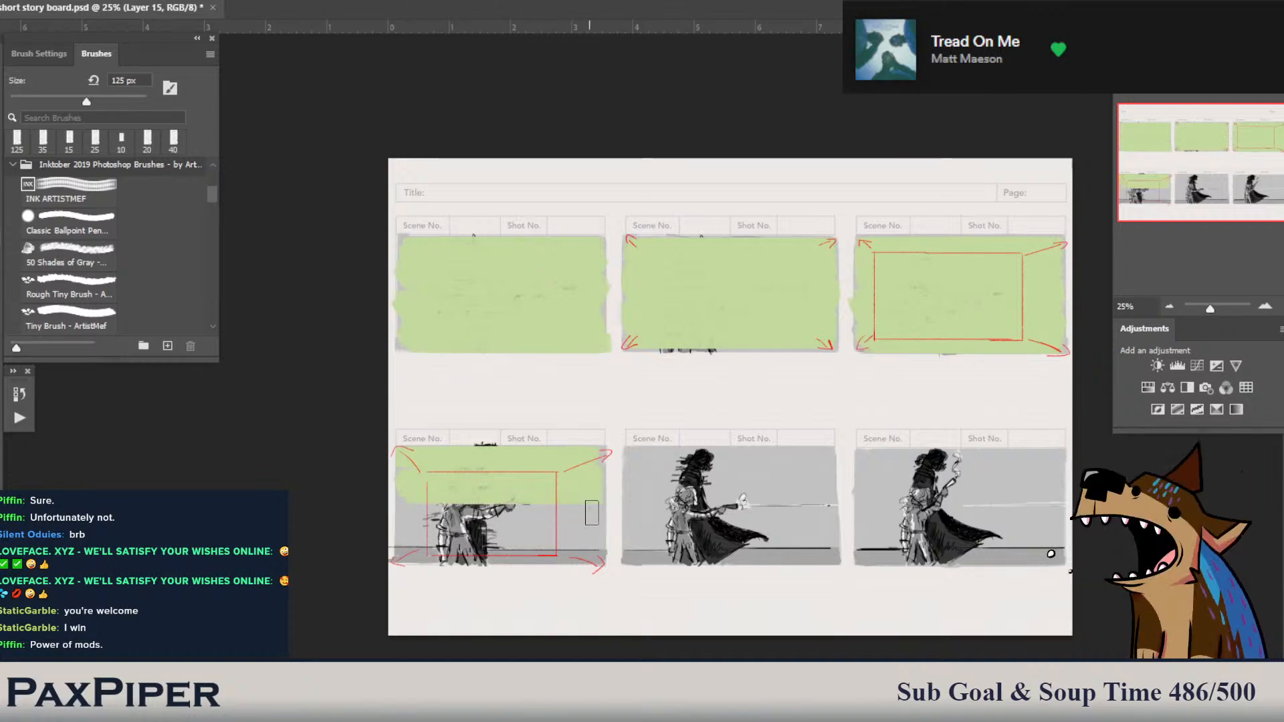
mouse_move(592, 515)
left_mouse_down()
mouse_move(404, 518)
mouse_move(422, 526)
mouse_move(405, 531)
mouse_move(597, 548)
mouse_move(408, 542)
left_mouse_up()
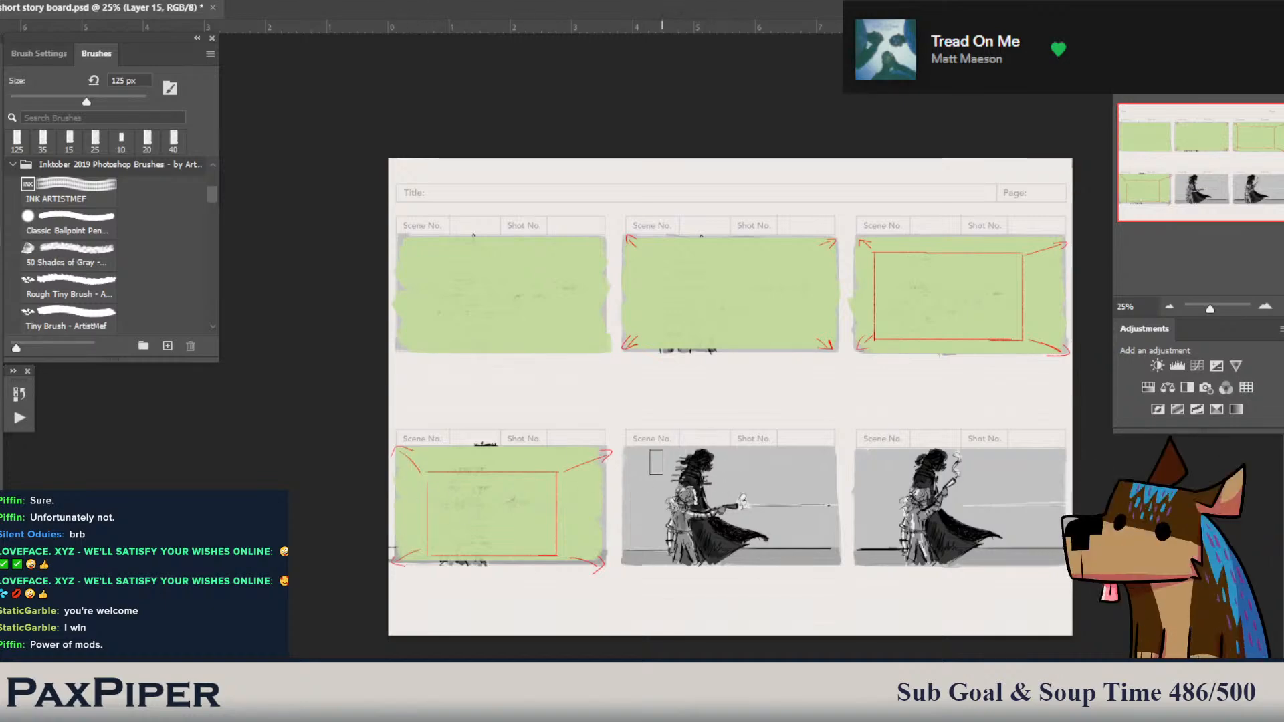
- Paint the middle bottom-row panel fully with the same light green at 125 px
left_click_drag(634, 460, 636, 533)
key("ctrl+z")
mouse_move(634, 462)
left_mouse_down()
mouse_move(634, 557)
mouse_move(833, 548)
mouse_move(831, 451)
mouse_move(637, 482)
mouse_move(661, 457)
mouse_move(651, 481)
mouse_move(823, 484)
mouse_move(816, 471)
mouse_move(644, 512)
mouse_move(645, 499)
mouse_move(823, 507)
left_mouse_up()
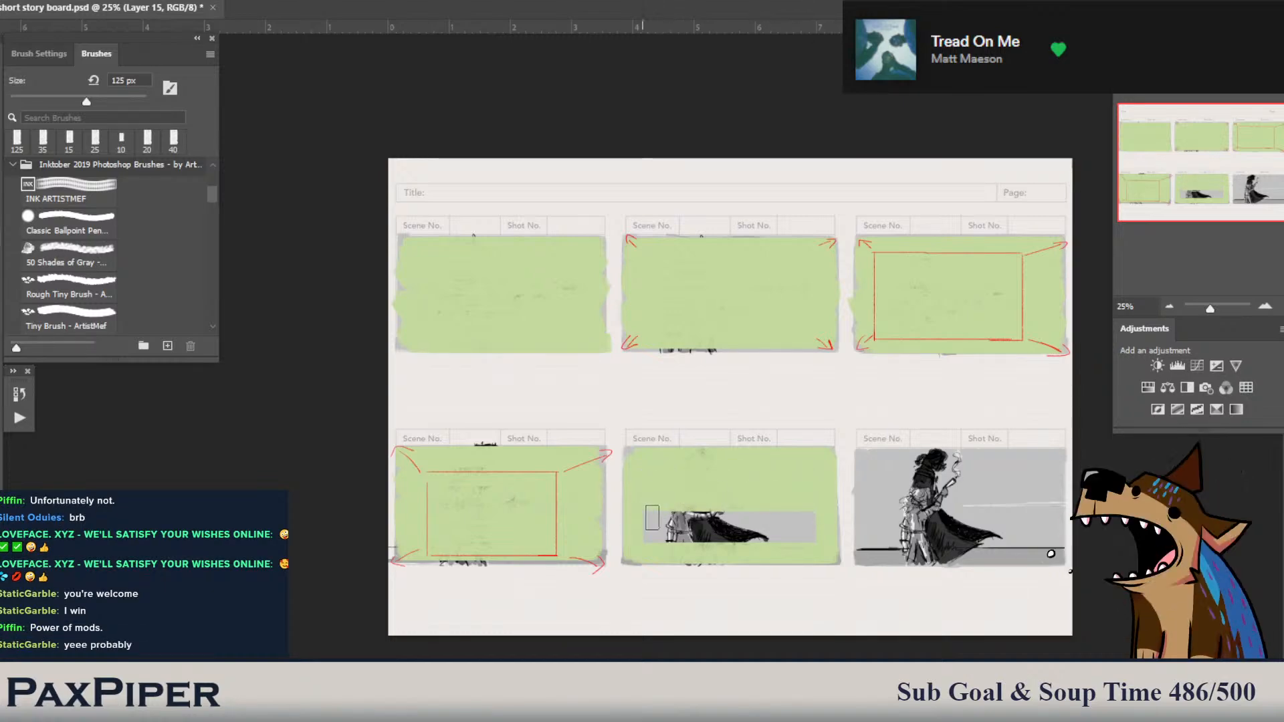
mouse_move(652, 516)
left_mouse_down()
mouse_move(805, 514)
mouse_move(819, 536)
mouse_move(642, 529)
left_mouse_up()
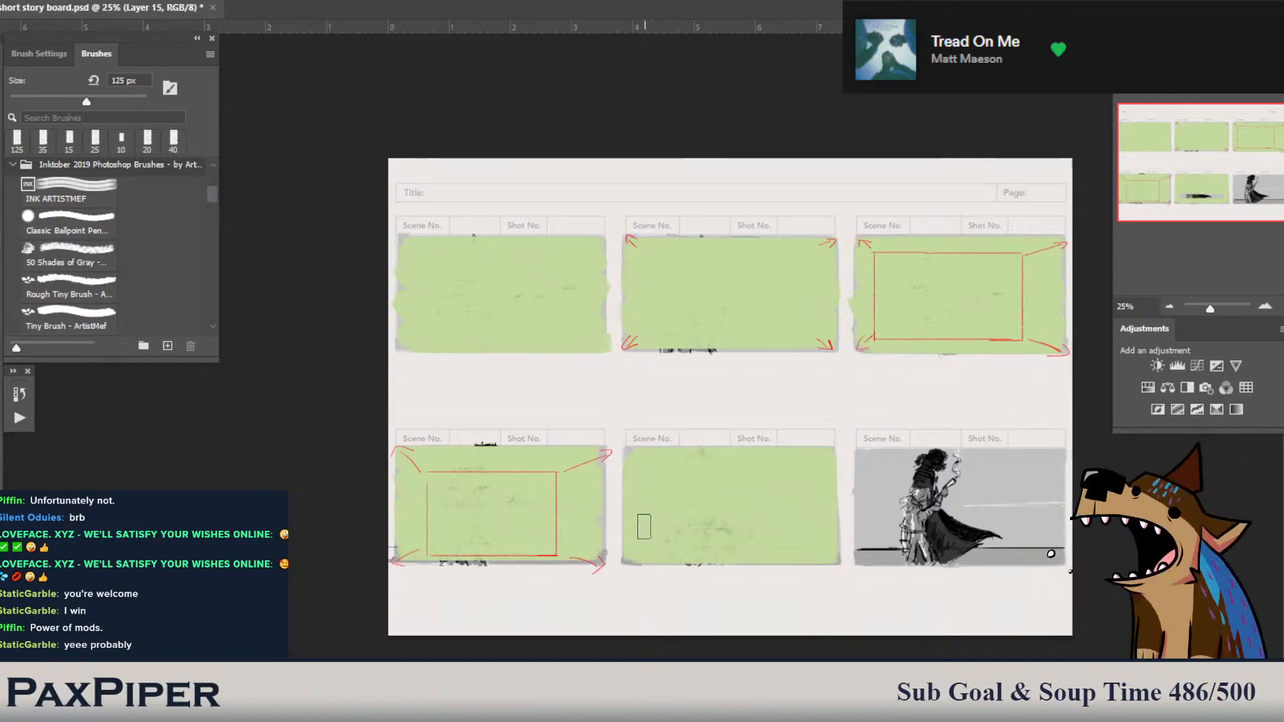
- Cover the last bottom-row panel with light green and touch up the lower part of the middle top-row panel
left_click_drag(845, 461, 1018, 467)
key("ctrl+z")
mouse_move(861, 460)
left_mouse_down()
mouse_move(1058, 463)
mouse_move(1054, 477)
mouse_move(865, 466)
mouse_move(871, 492)
mouse_move(871, 480)
mouse_move(860, 489)
mouse_move(1000, 502)
mouse_move(1053, 517)
mouse_move(1053, 530)
mouse_move(1060, 504)
mouse_move(858, 513)
mouse_move(866, 526)
mouse_move(1028, 538)
mouse_move(1057, 577)
mouse_move(1056, 540)
mouse_move(860, 541)
mouse_move(868, 554)
mouse_move(1058, 552)
left_mouse_up()
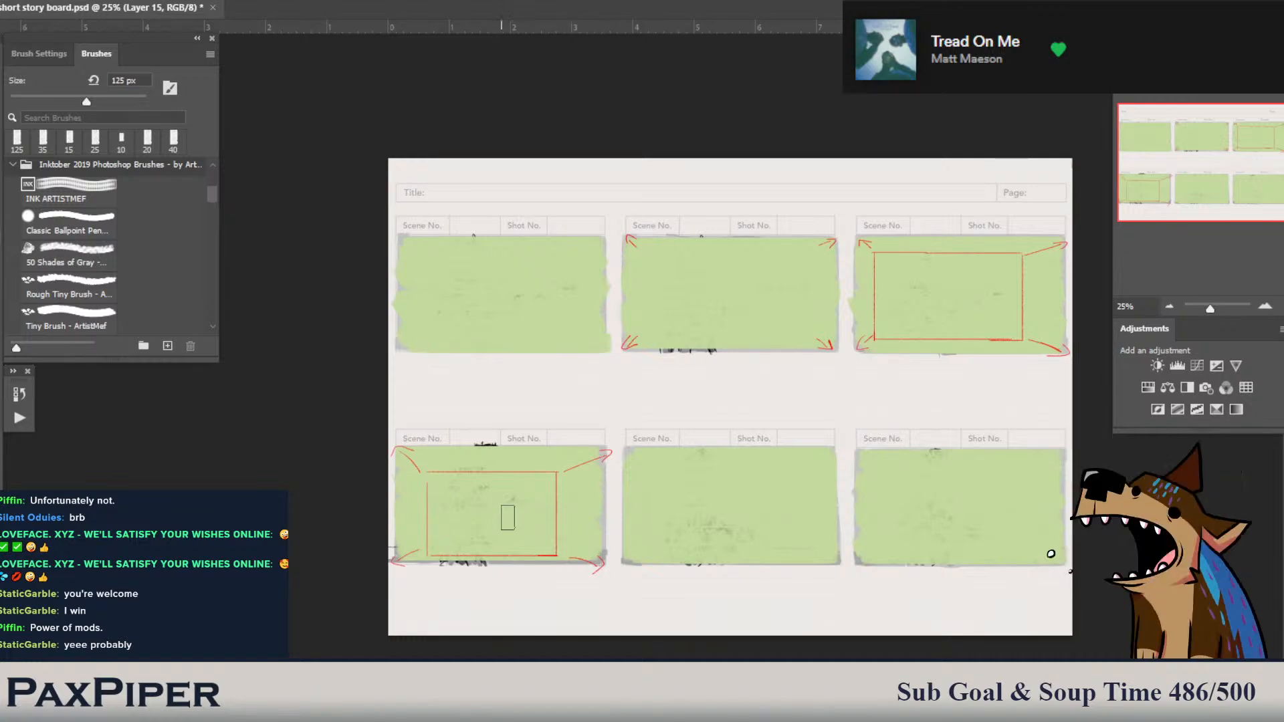
mouse_move(686, 339)
left_mouse_down()
mouse_move(652, 344)
mouse_move(761, 341)
mouse_move(709, 342)
left_mouse_up()
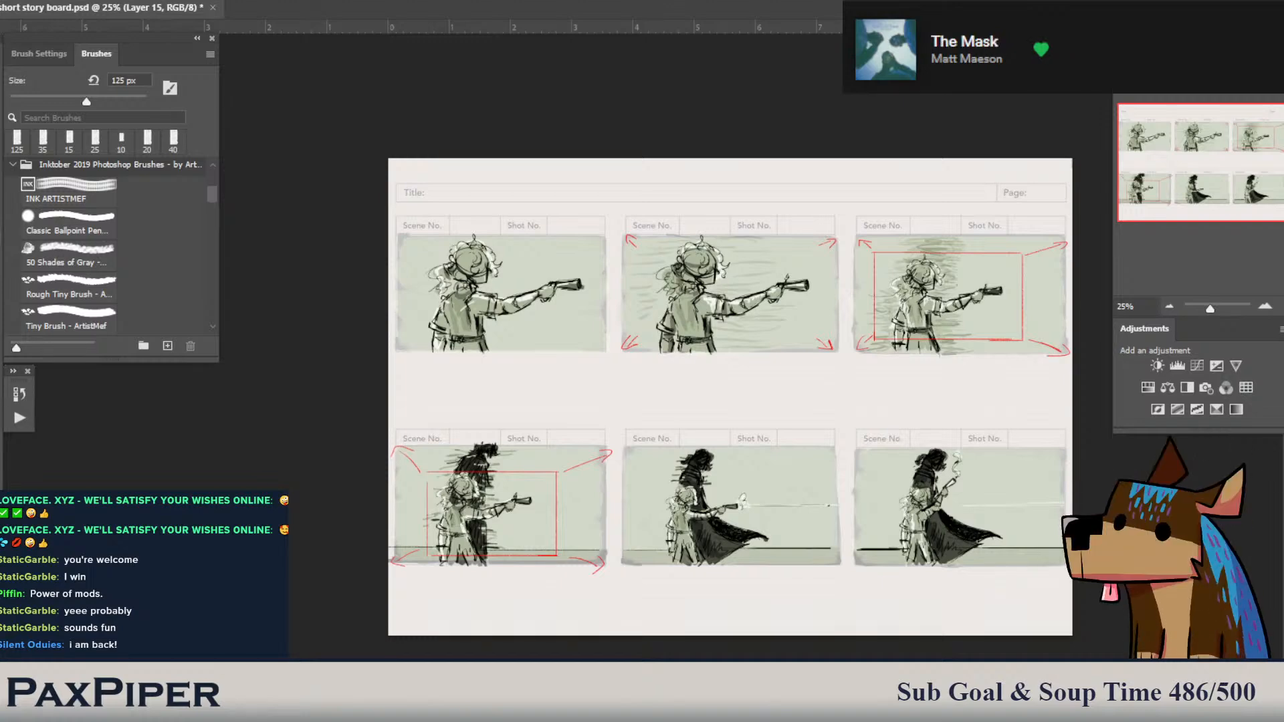
- Show pages 1, 2 and 3 one at a time to compare their colouring
left_click(1198, 535)
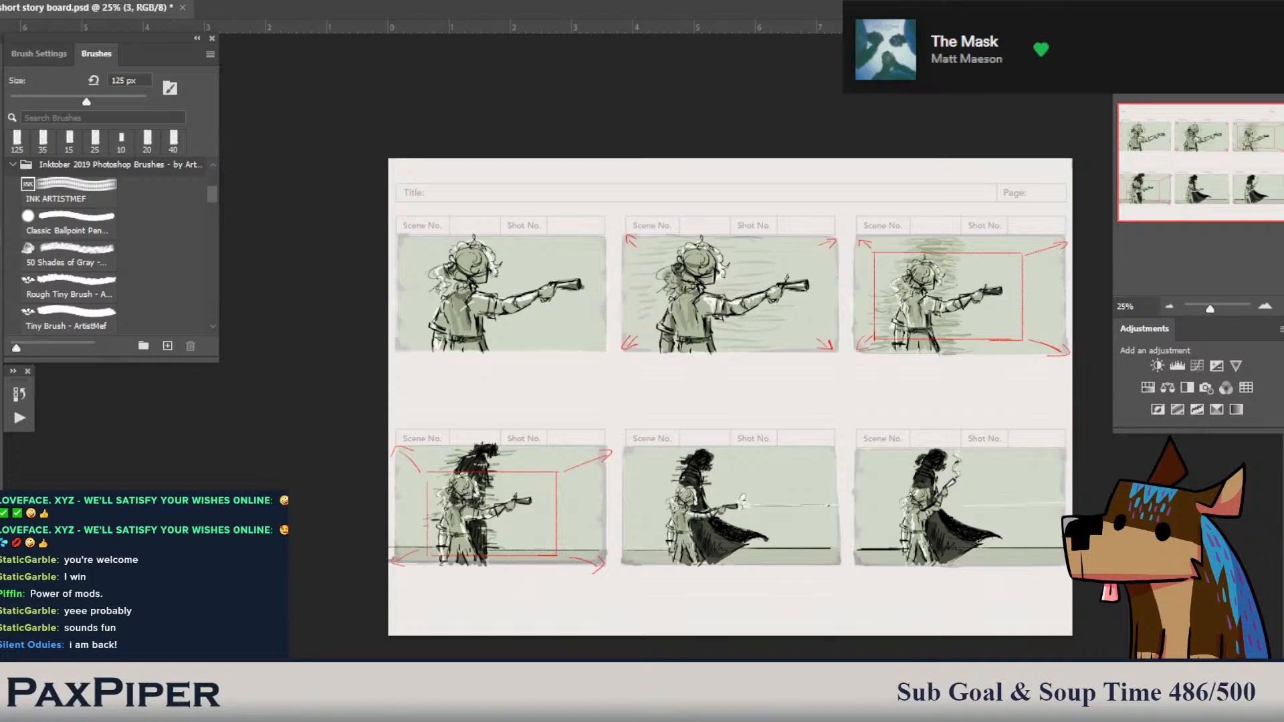
left_click(1125, 535)
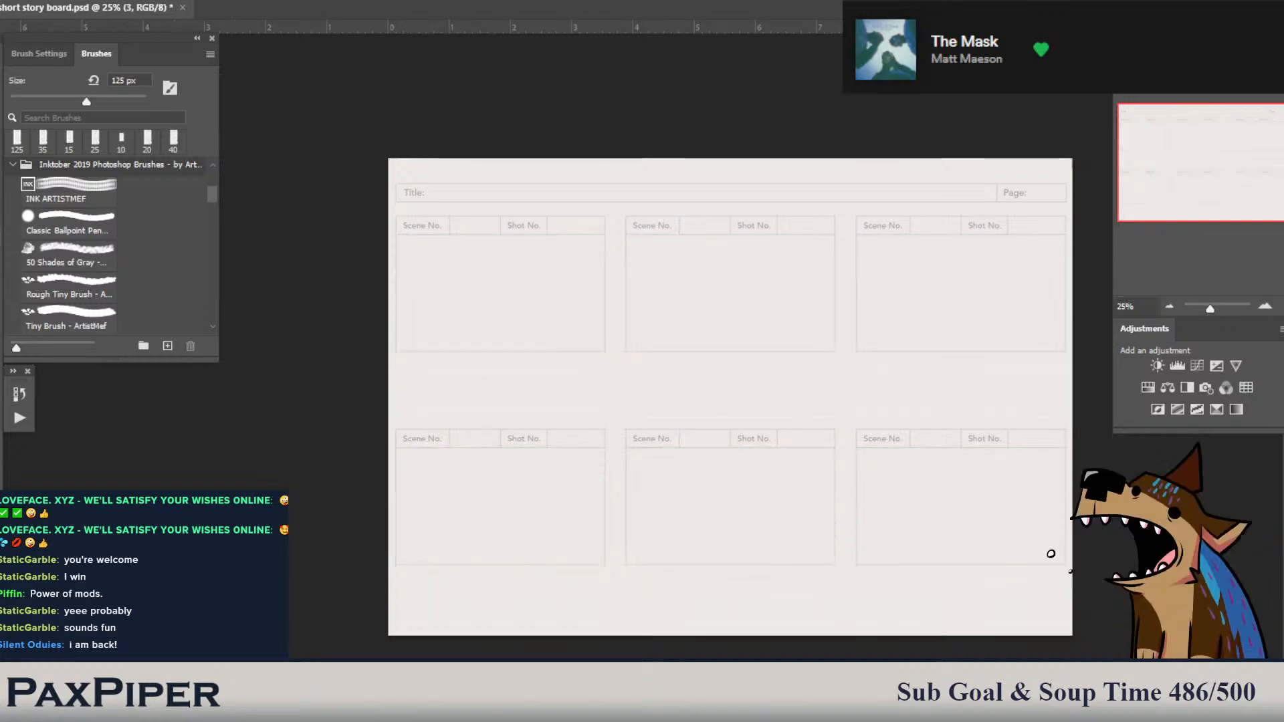
left_click(1125, 535)
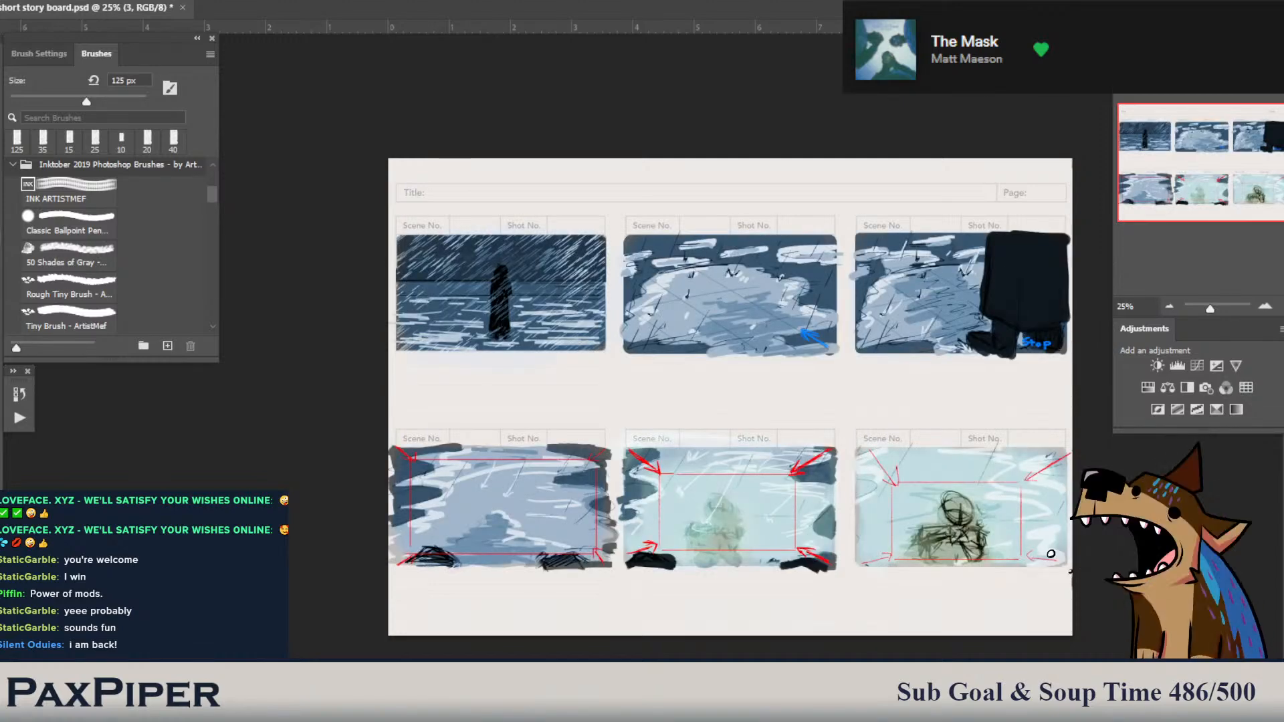
left_click(1125, 535)
left_click(1125, 552)
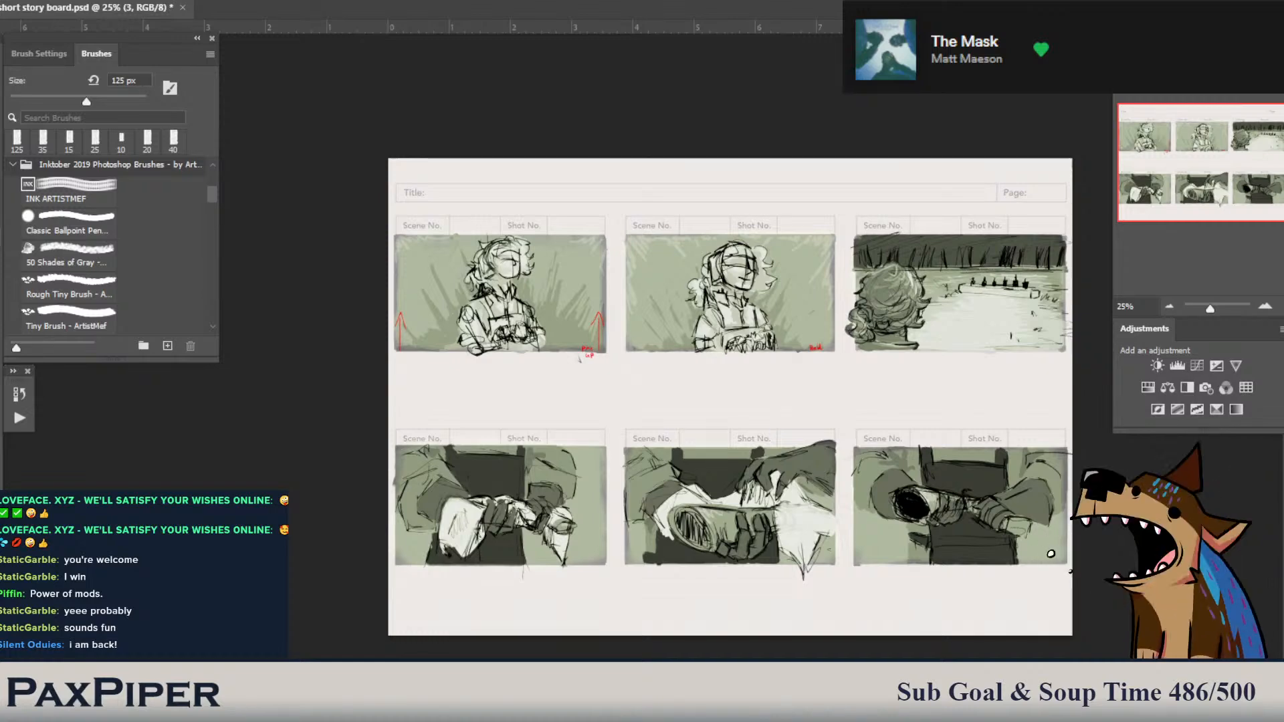
left_click(1125, 552)
left_click(1125, 552)
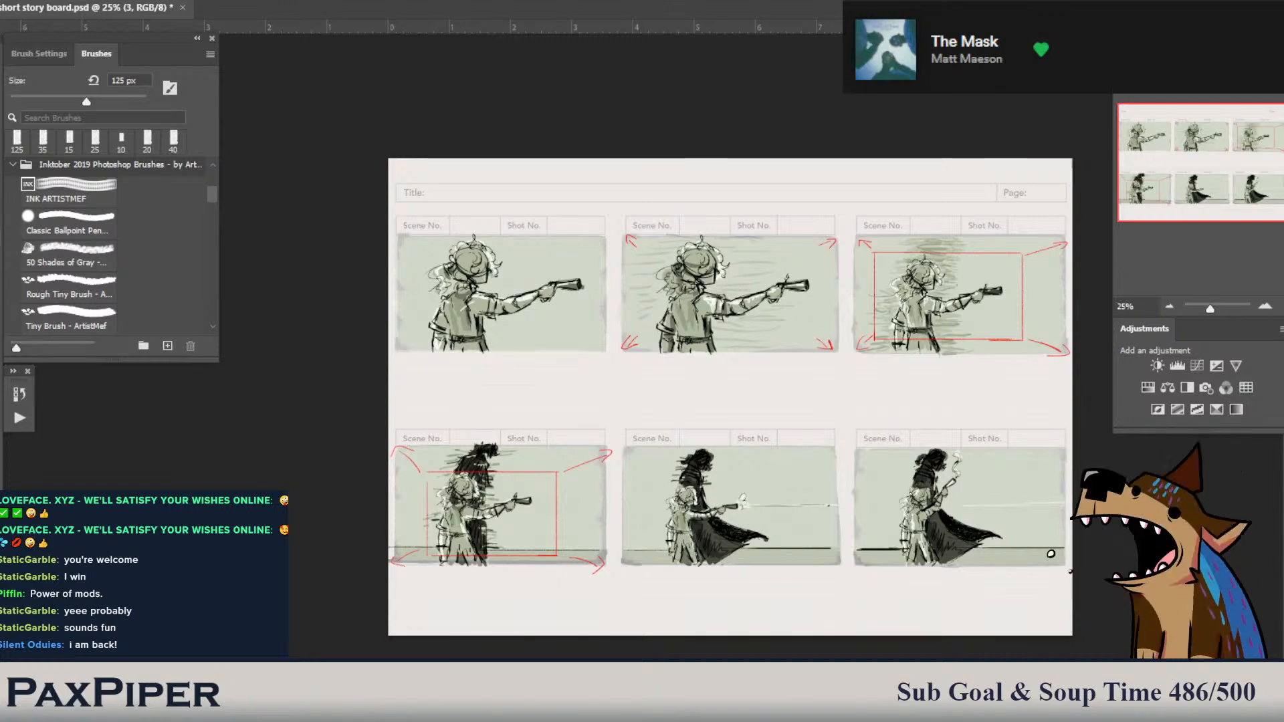
- Hide the gun-aiming page, reveal the page with the two standing figures and select its sketch layer, Layer 11
left_click(1125, 551)
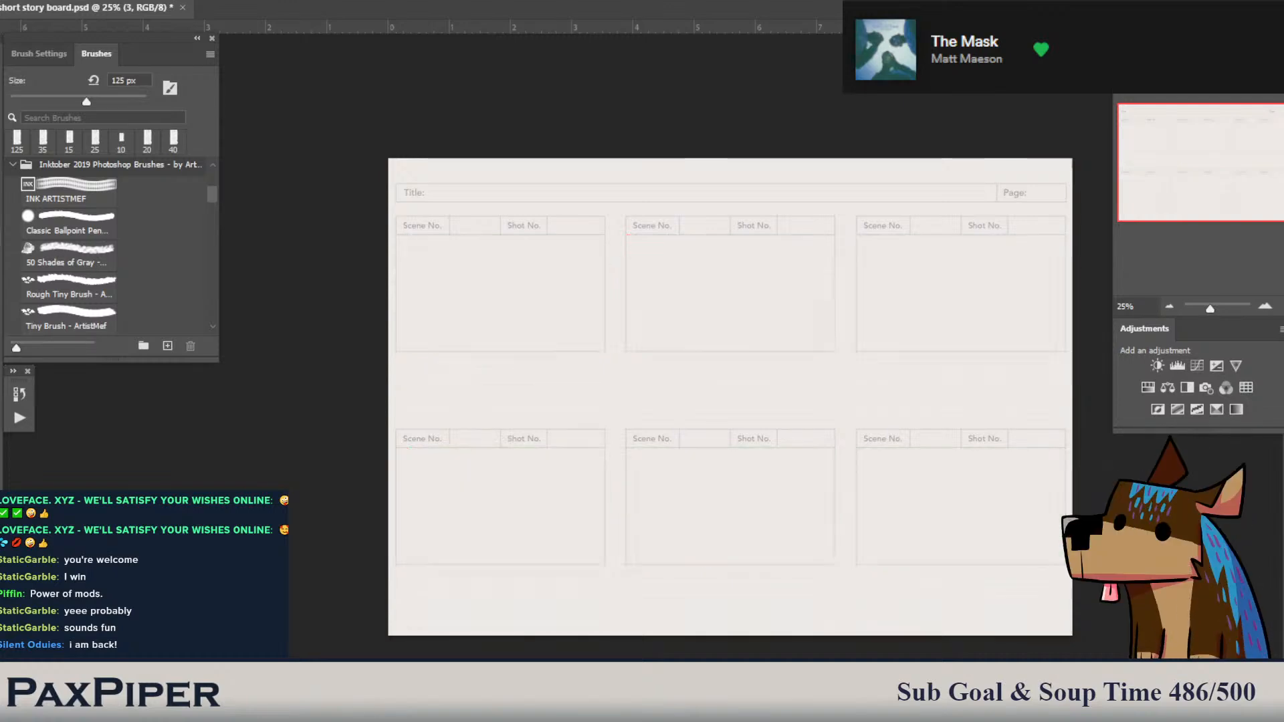
left_click(1125, 568)
left_click(1184, 569)
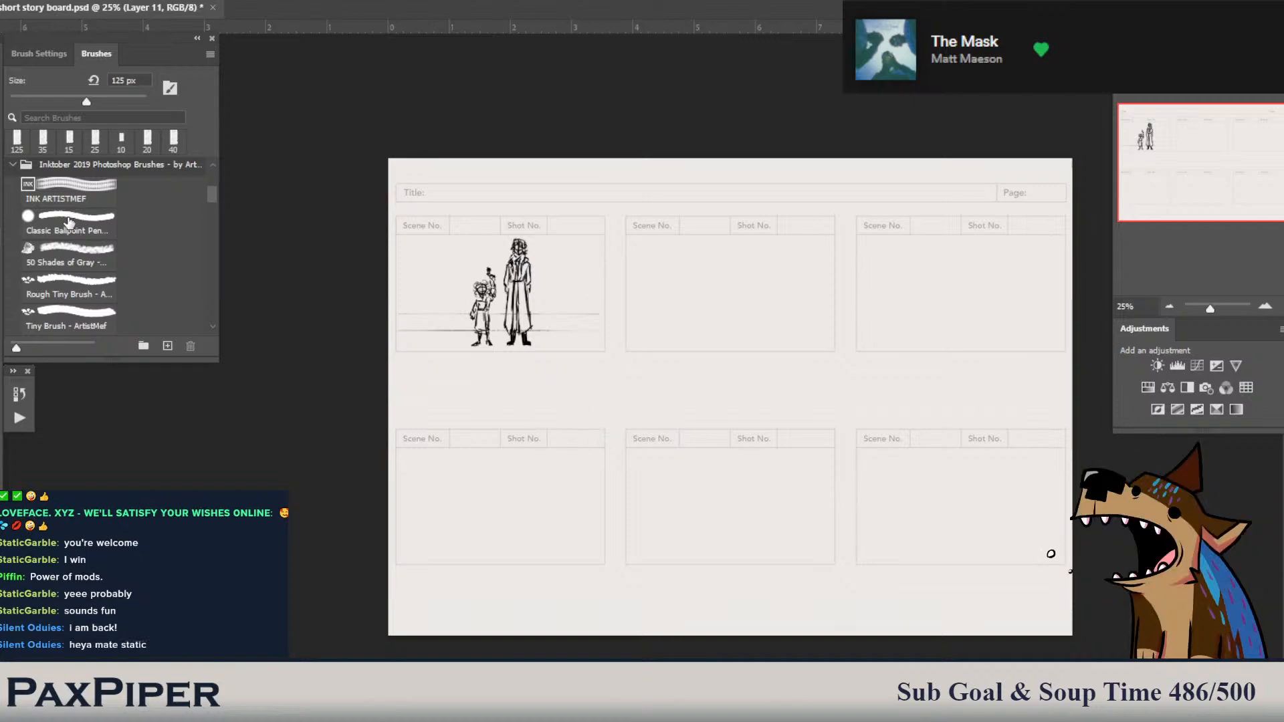
- Choose the Classic Ballpoint Pen brush and set its size to 15 px
left_click(74, 222)
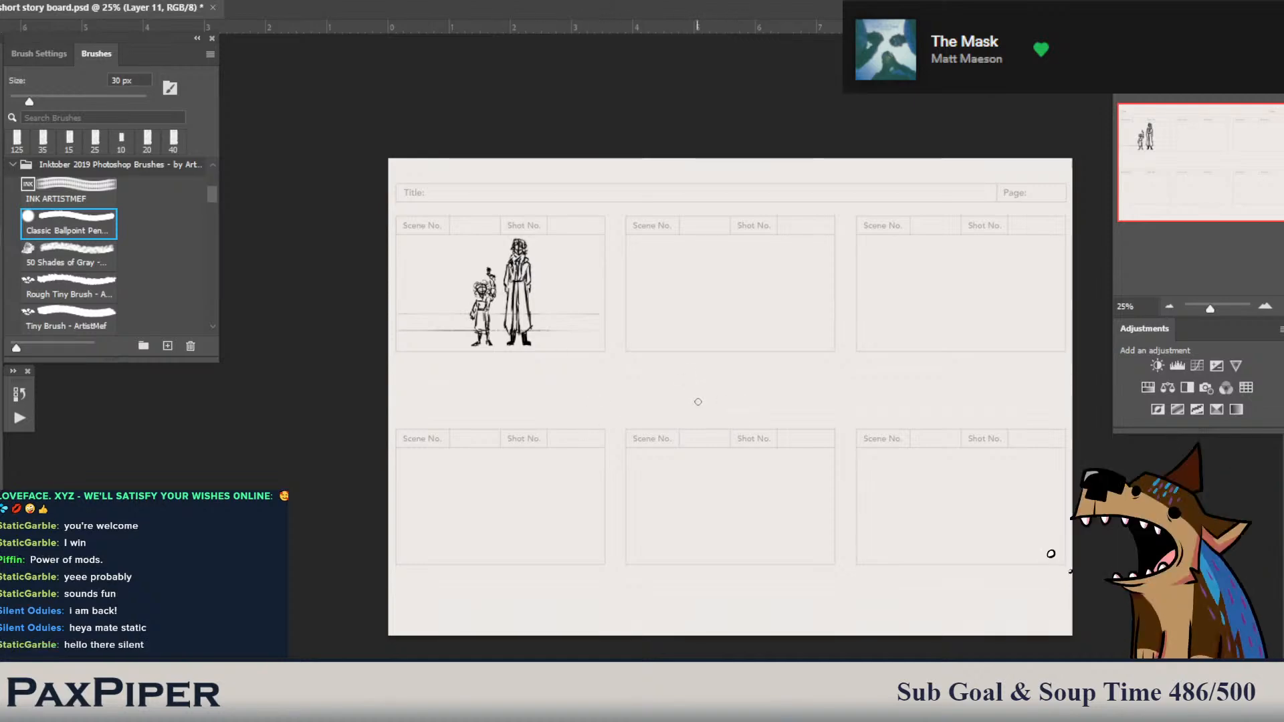
key("bracketleft")
key("bracketleft")
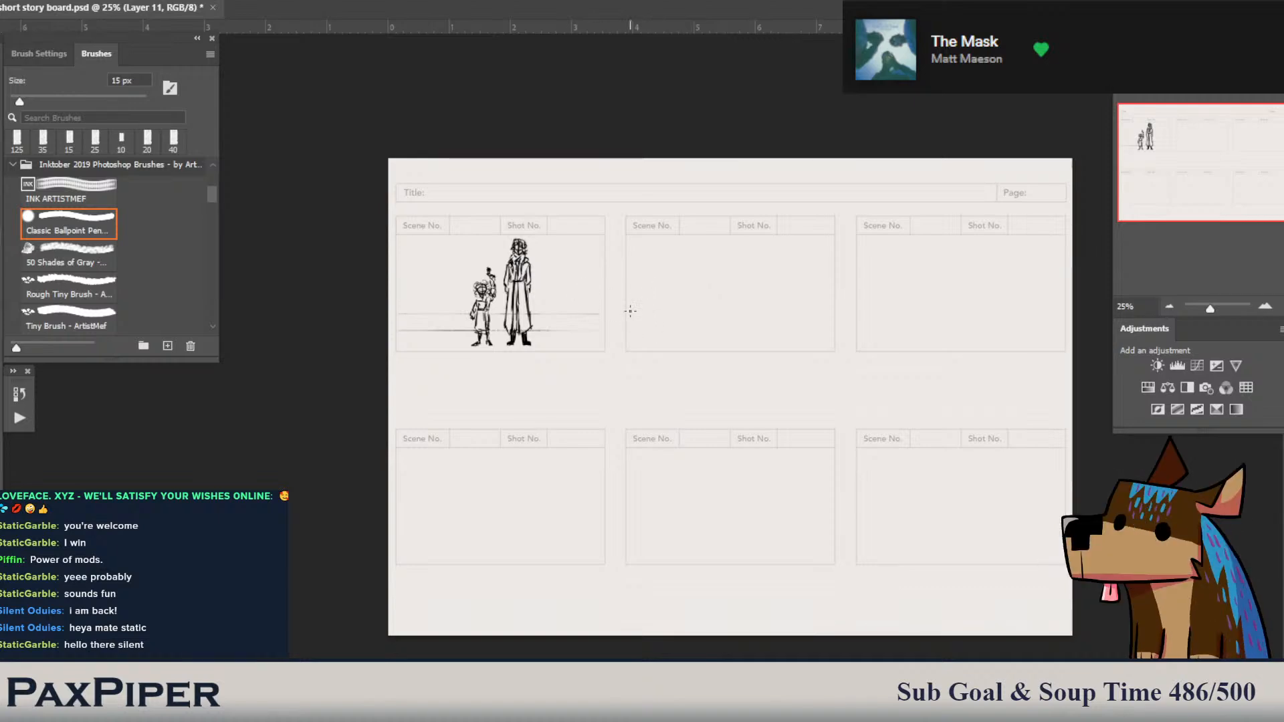
left_click_drag(644, 311, 839, 322)
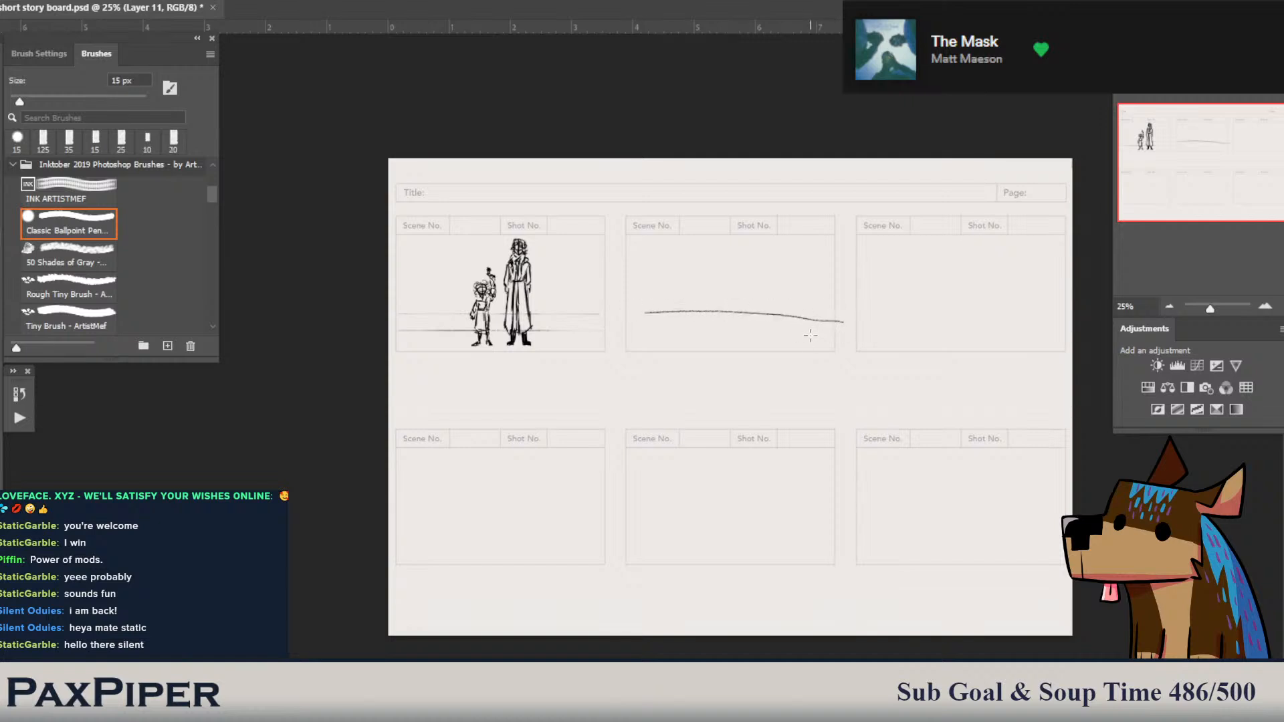
key("ctrl+z")
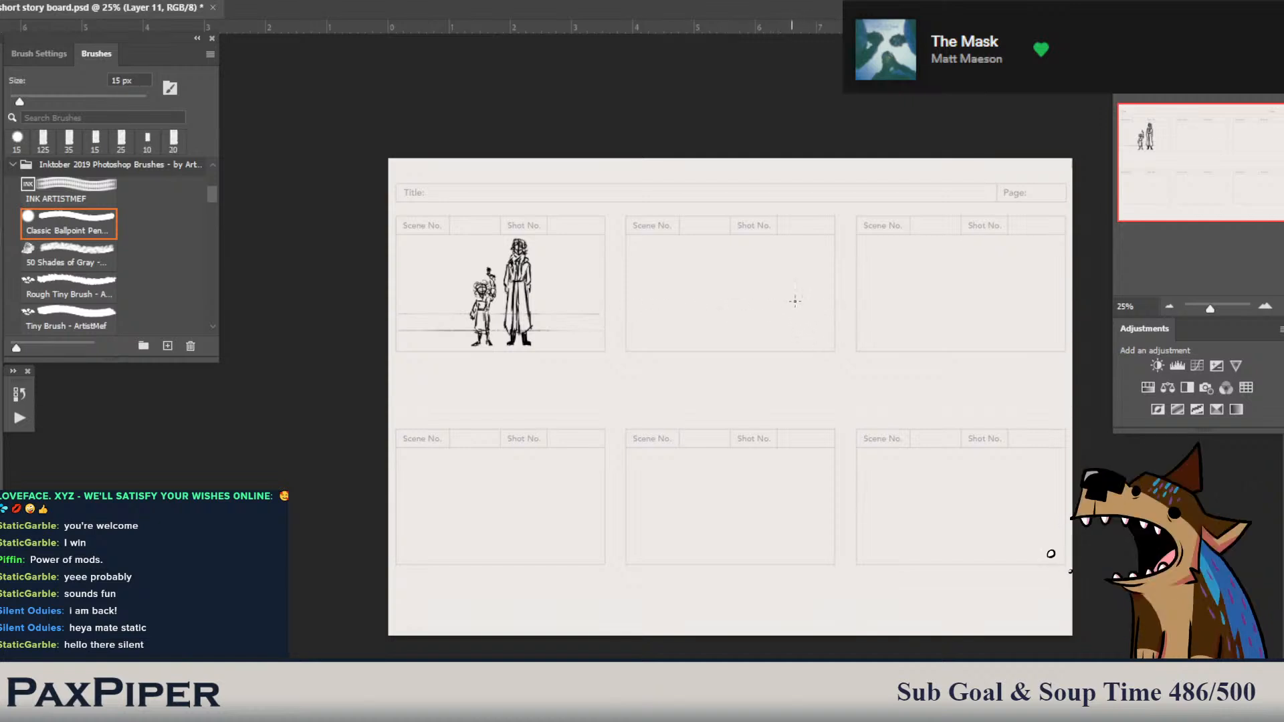
left_click_drag(790, 306, 758, 305)
left_click_drag(713, 305, 611, 303)
key("ctrl+z")
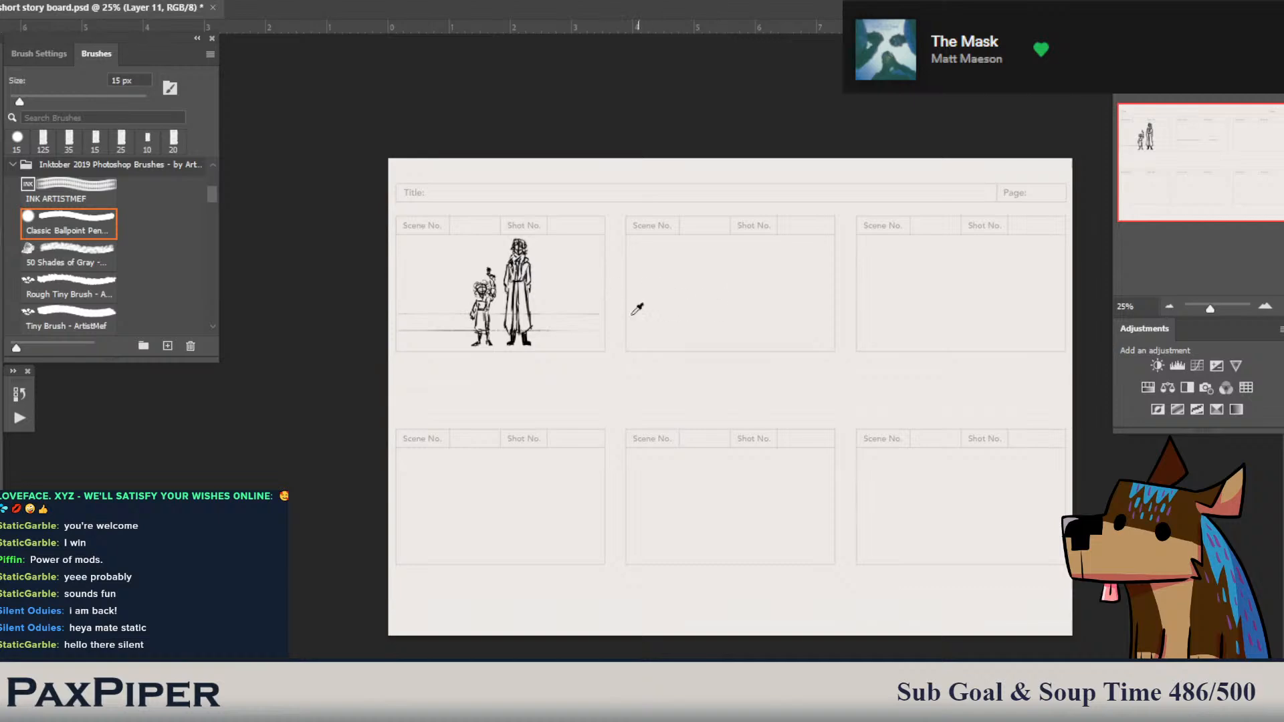
- Draw two horizontal ground lines across the middle top-row panel and fade the lower one with the eraser
mouse_move(836, 318)
left_mouse_down()
mouse_move(600, 341)
mouse_move(606, 313)
mouse_move(660, 324)
mouse_move(616, 310)
mouse_move(803, 325)
mouse_move(748, 328)
mouse_move(841, 323)
mouse_move(761, 299)
mouse_move(740, 319)
left_mouse_up()
key("e")
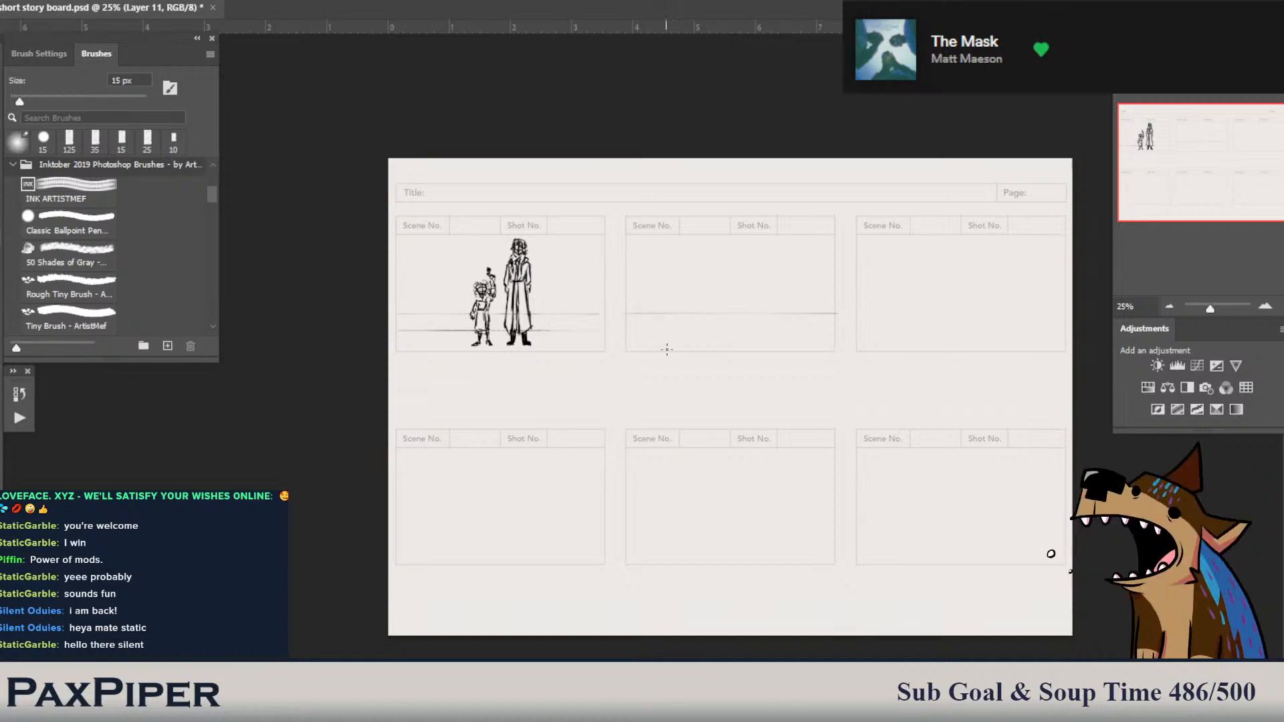
left_click_drag(822, 328, 628, 329)
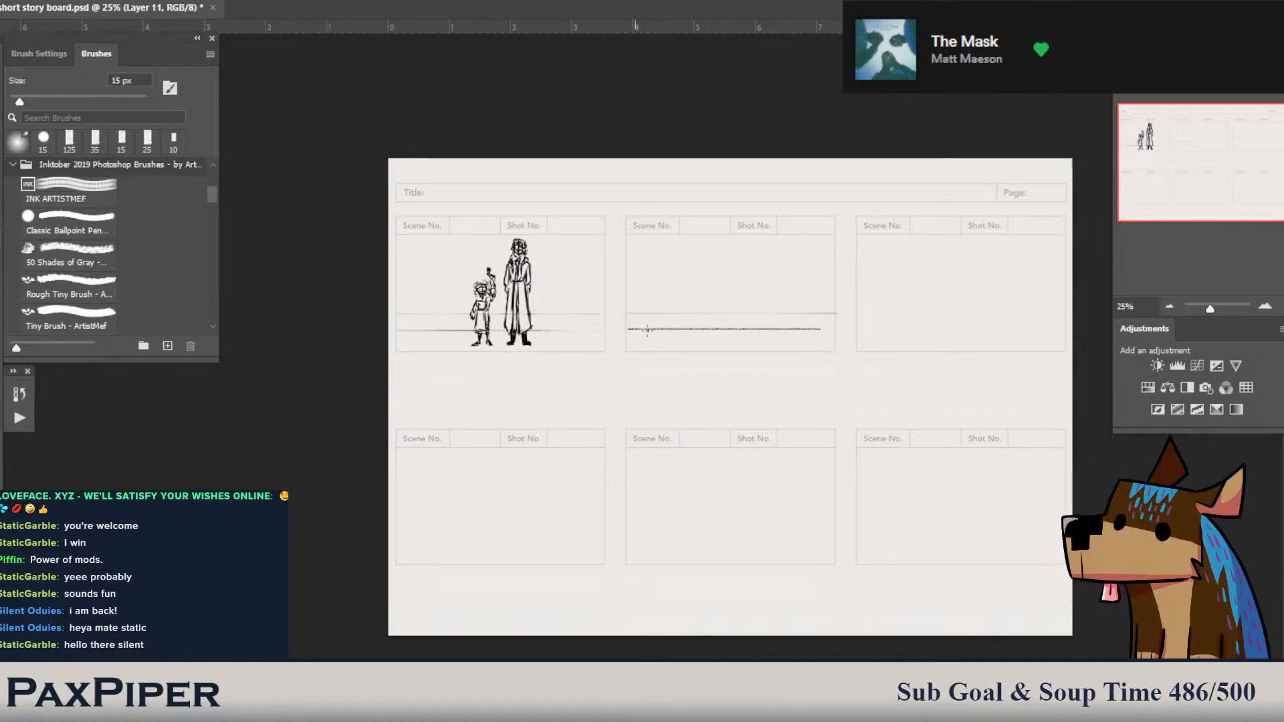
key("b")
key("e")
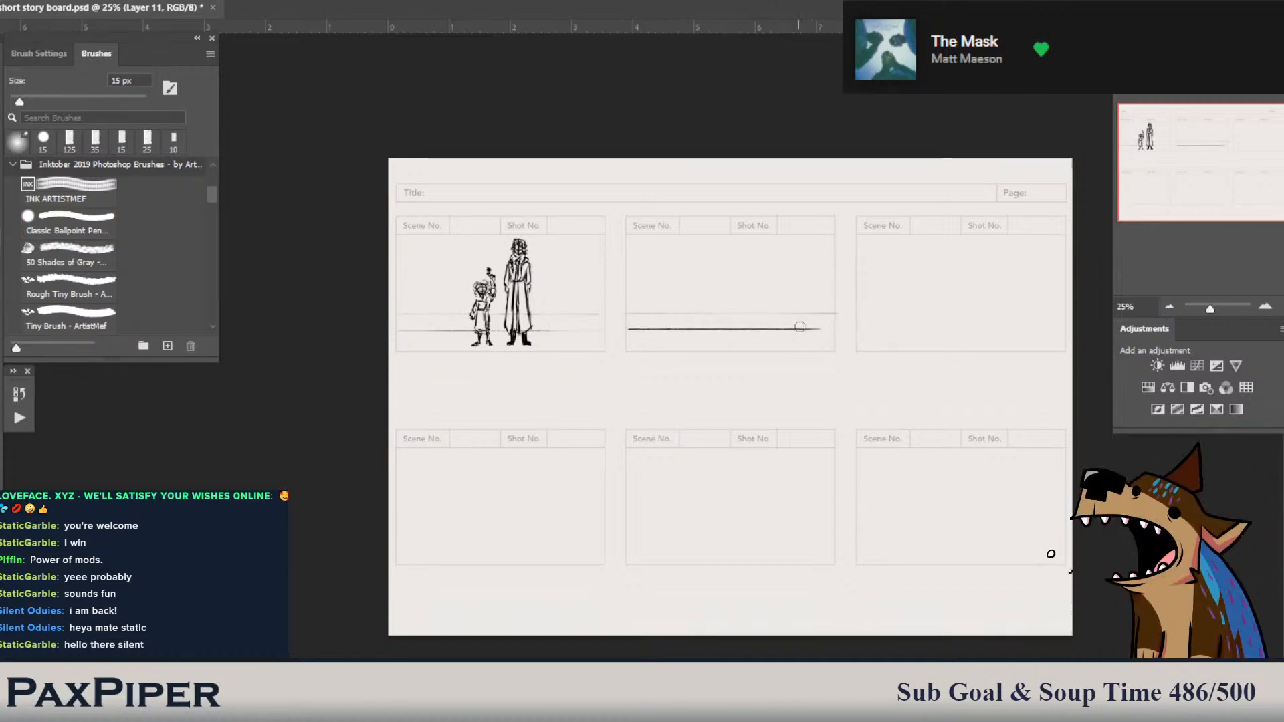
mouse_move(802, 325)
left_mouse_down()
mouse_move(600, 325)
mouse_move(646, 328)
left_mouse_up()
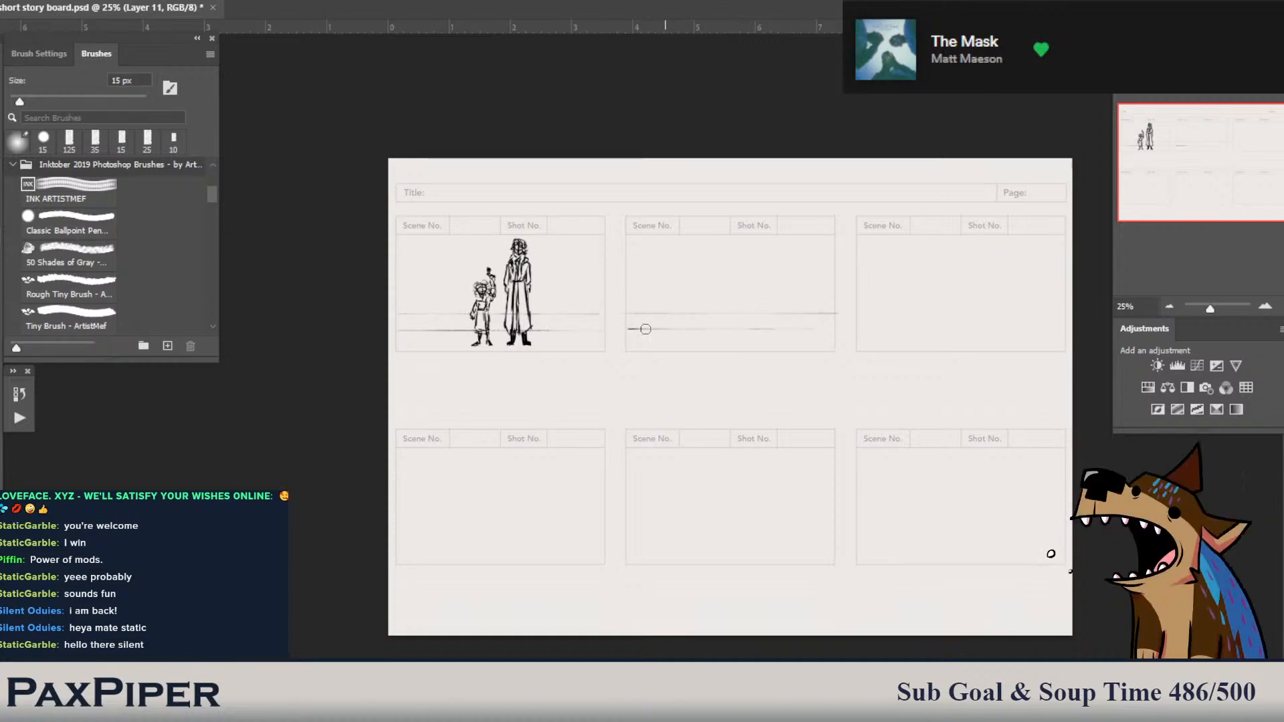
key("b")
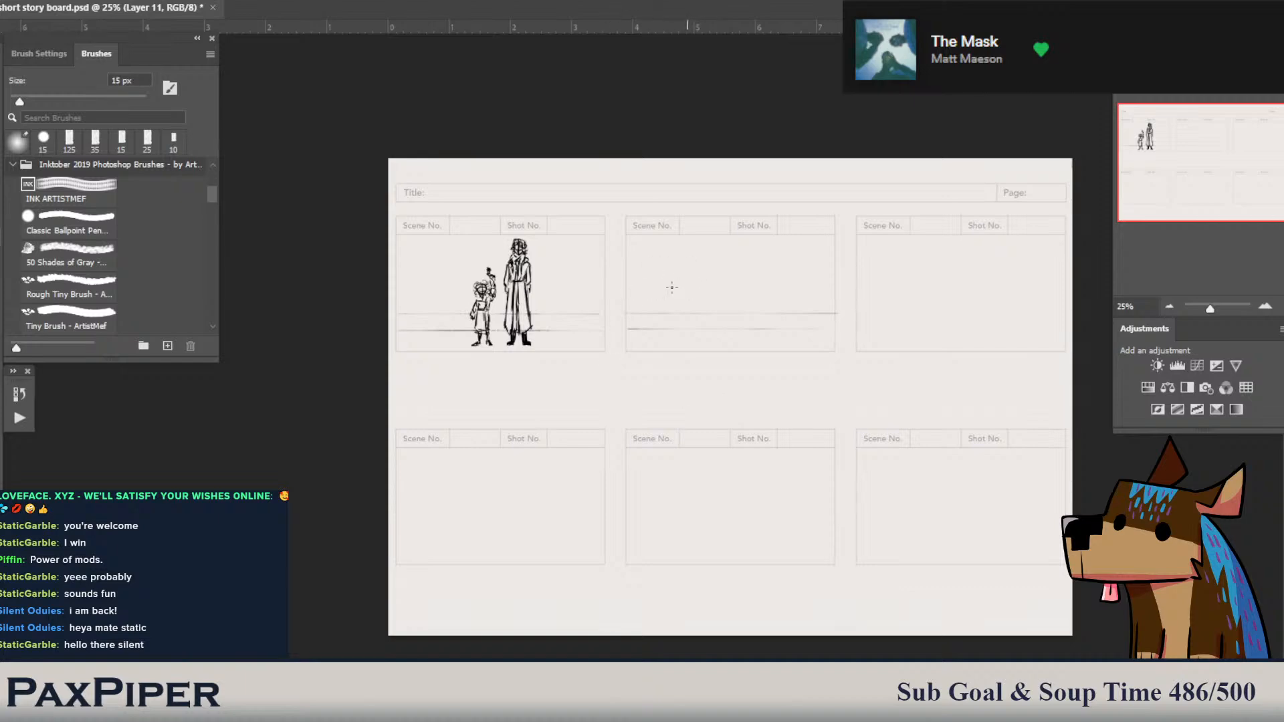
- Draw a wisp of smoke above the small figure's raised hand with a 9 px ballpoint pen and soften it with the eraser
key("b")
key("bracketleft")
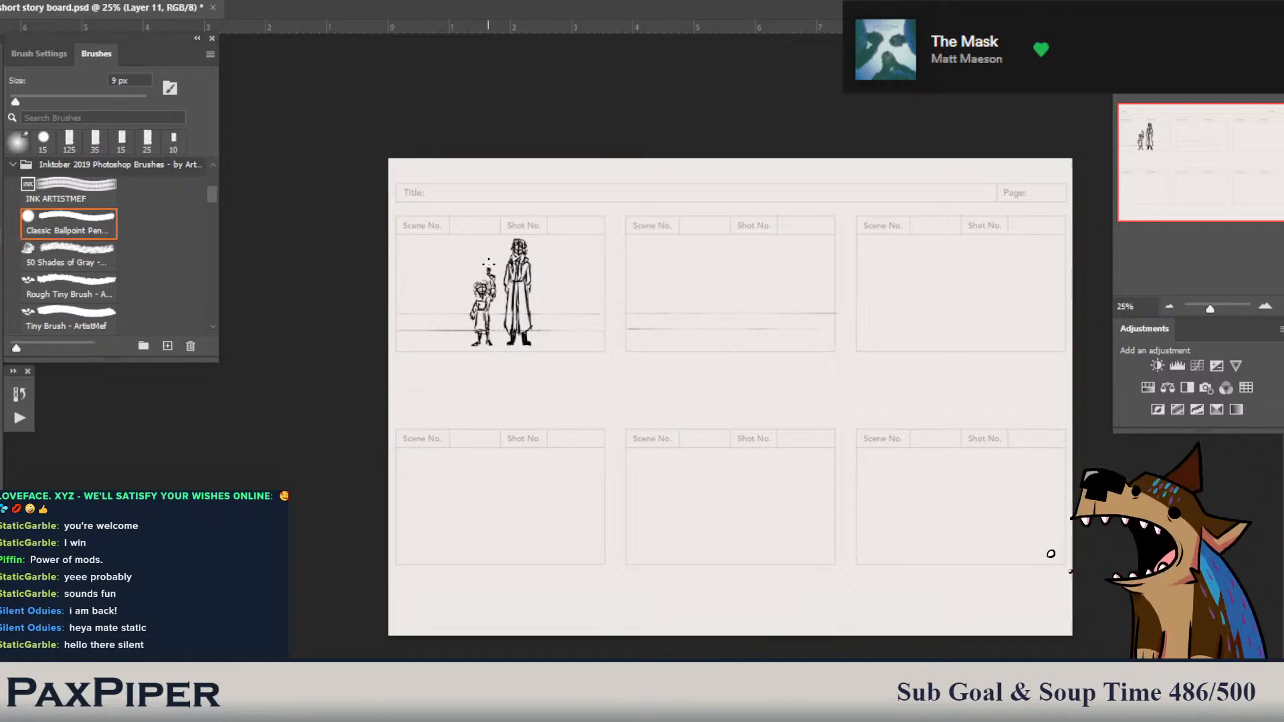
mouse_move(487, 264)
left_mouse_down()
mouse_move(490, 249)
mouse_move(493, 267)
left_mouse_up()
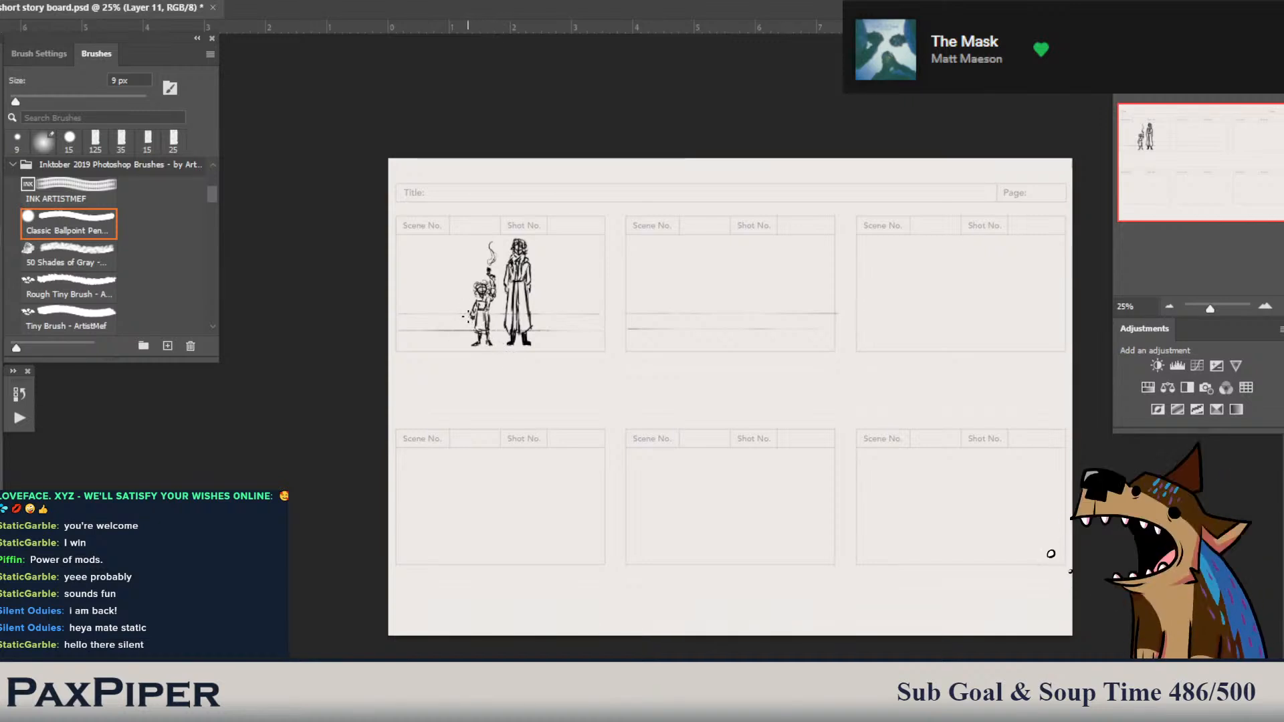
left_click_drag(488, 261, 492, 240)
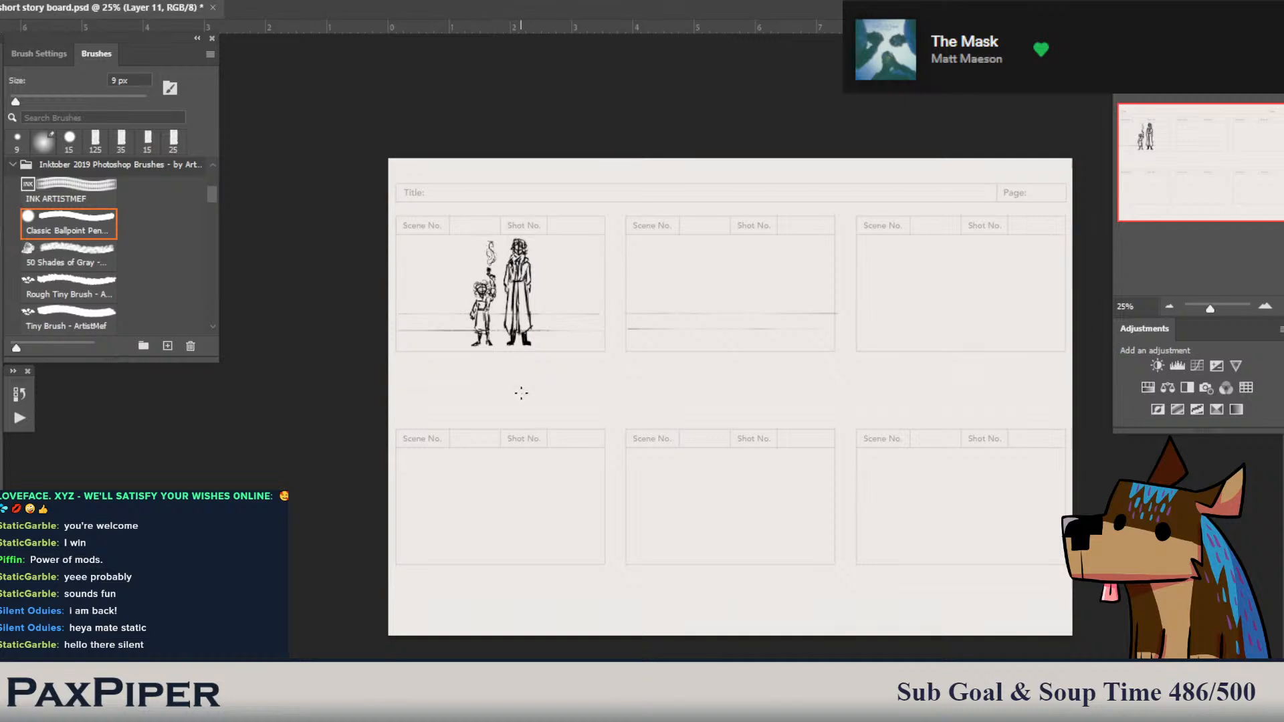
key("e")
left_click_drag(490, 244, 490, 261)
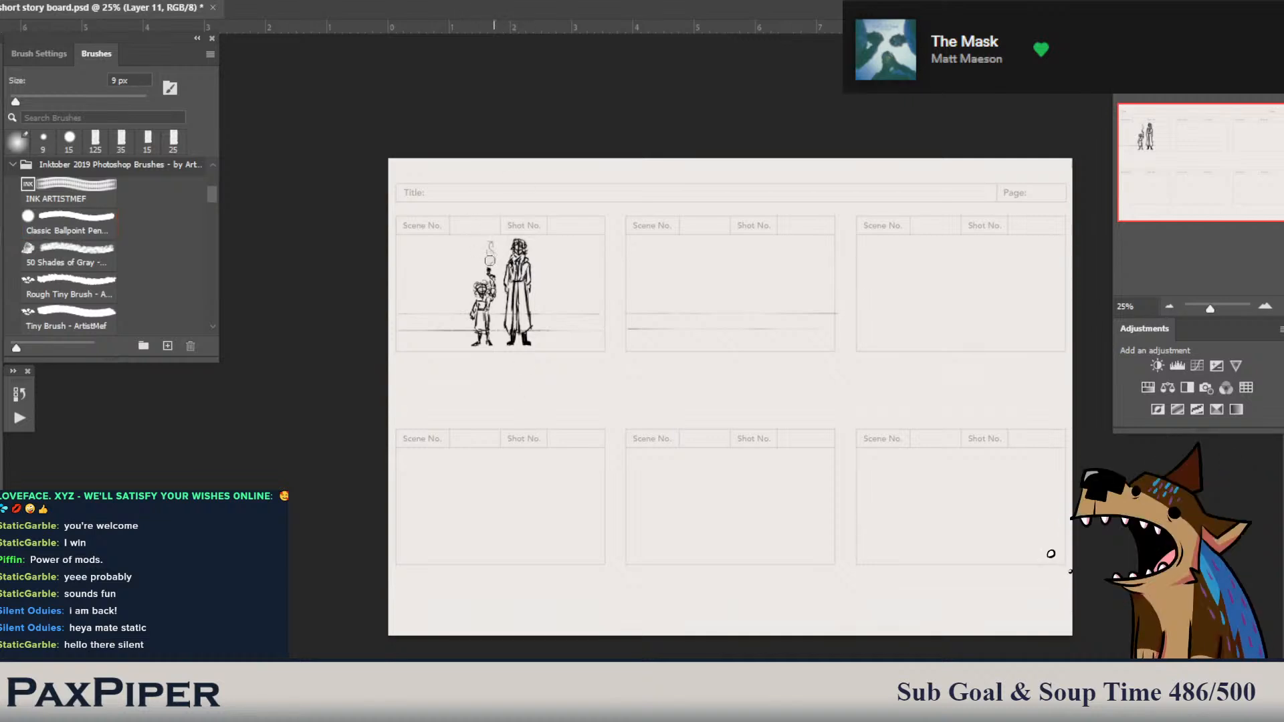
key("b")
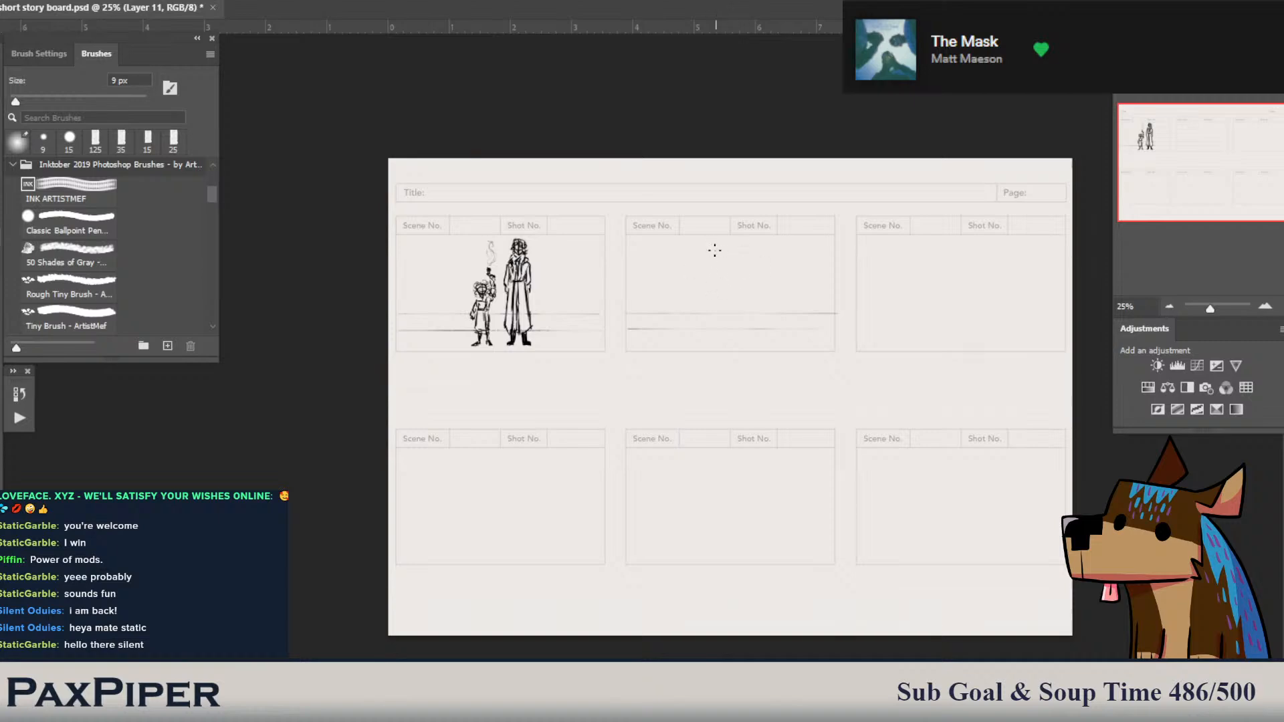
left_click_drag(722, 250, 735, 278)
key("ctrl+alt+z")
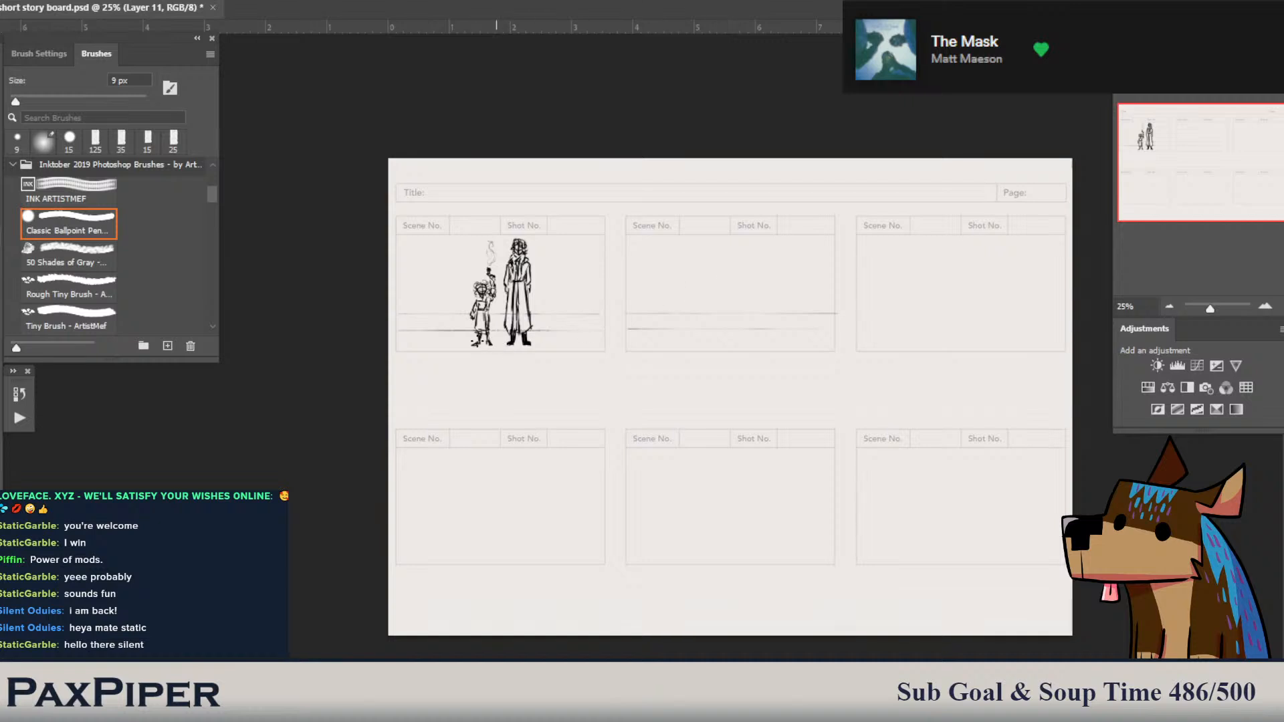
- Sketch ground shadow lines beneath both figures' feet in the first panel at 9 px
mouse_move(478, 343)
left_mouse_down()
mouse_move(543, 348)
mouse_move(511, 351)
mouse_move(540, 350)
left_mouse_up()
key("ctrl+z")
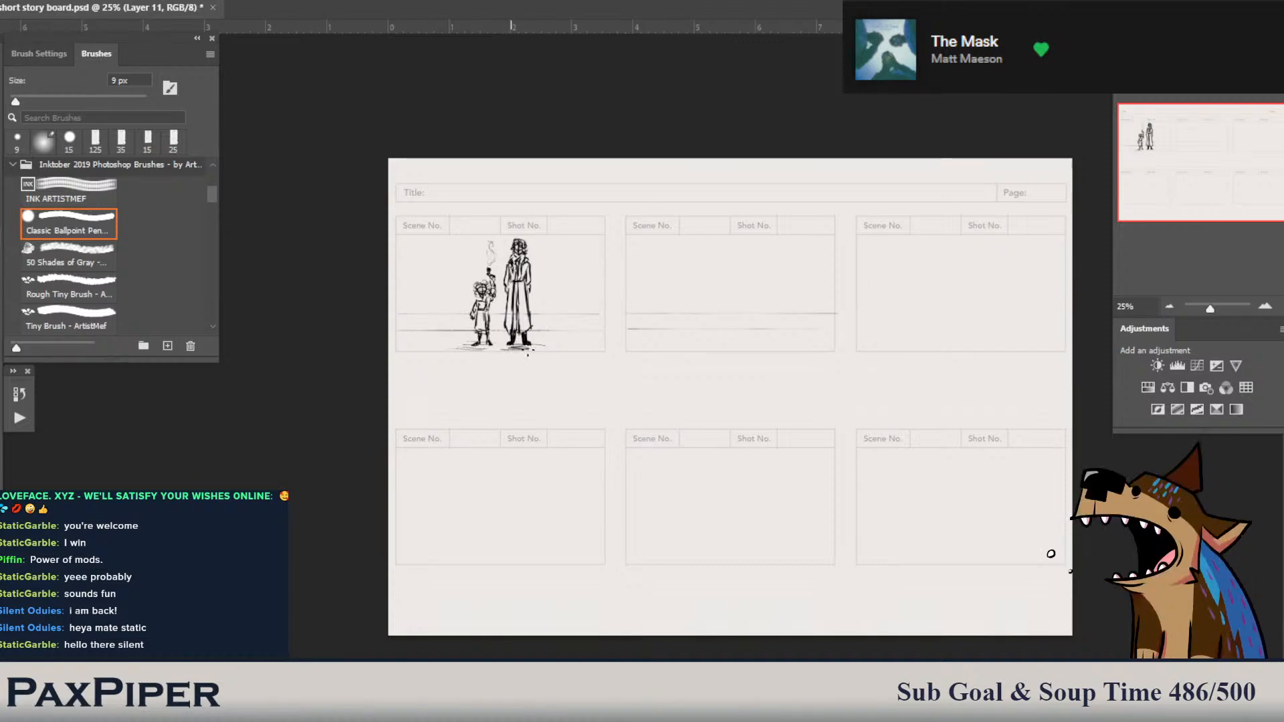
key("e")
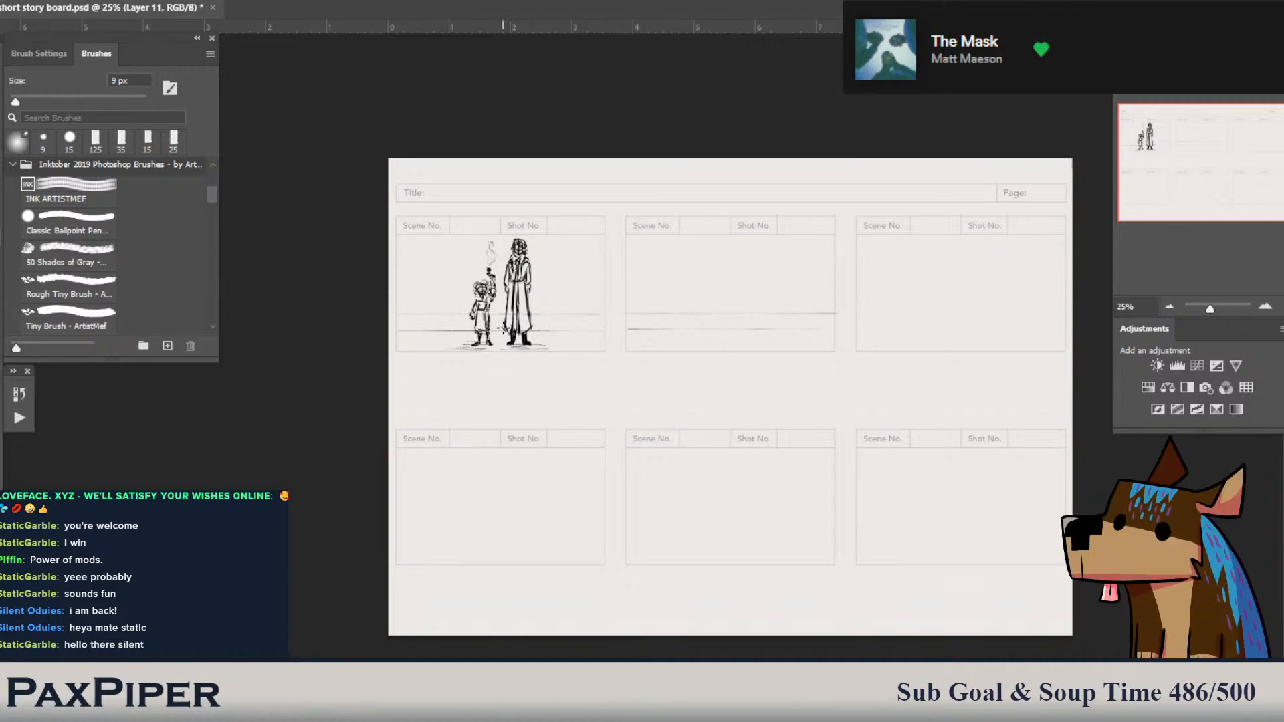
key("b")
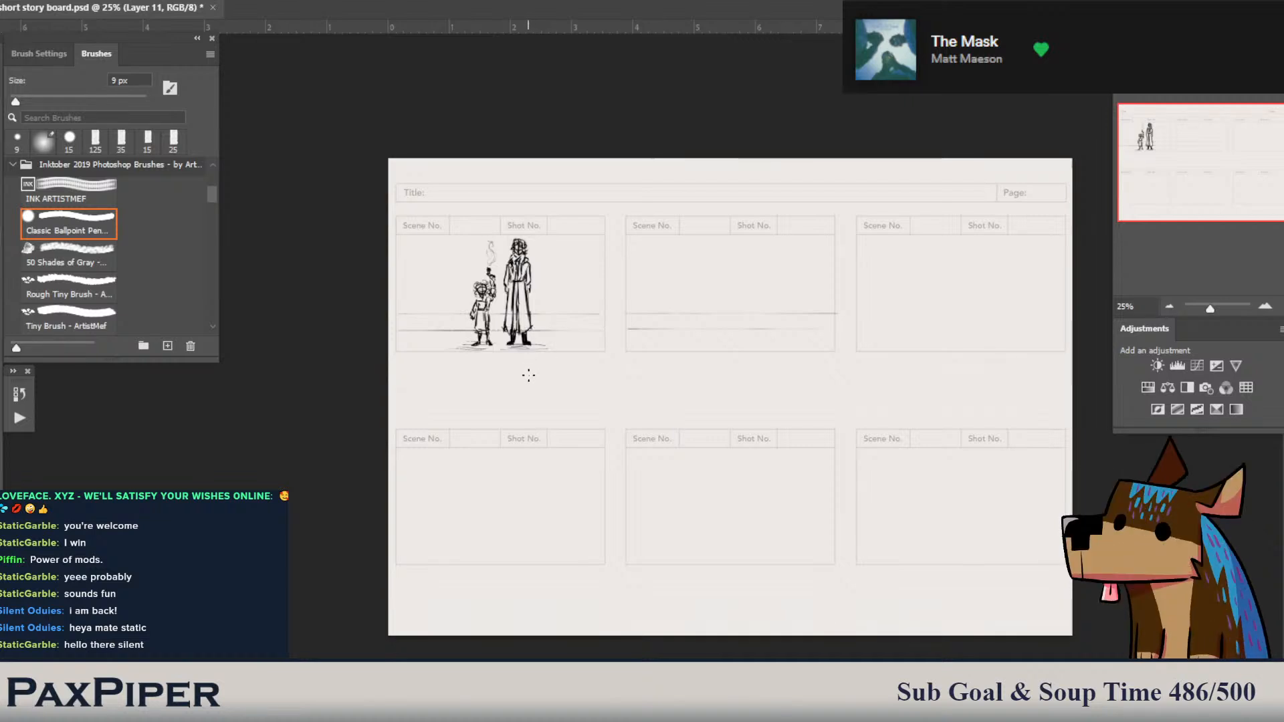
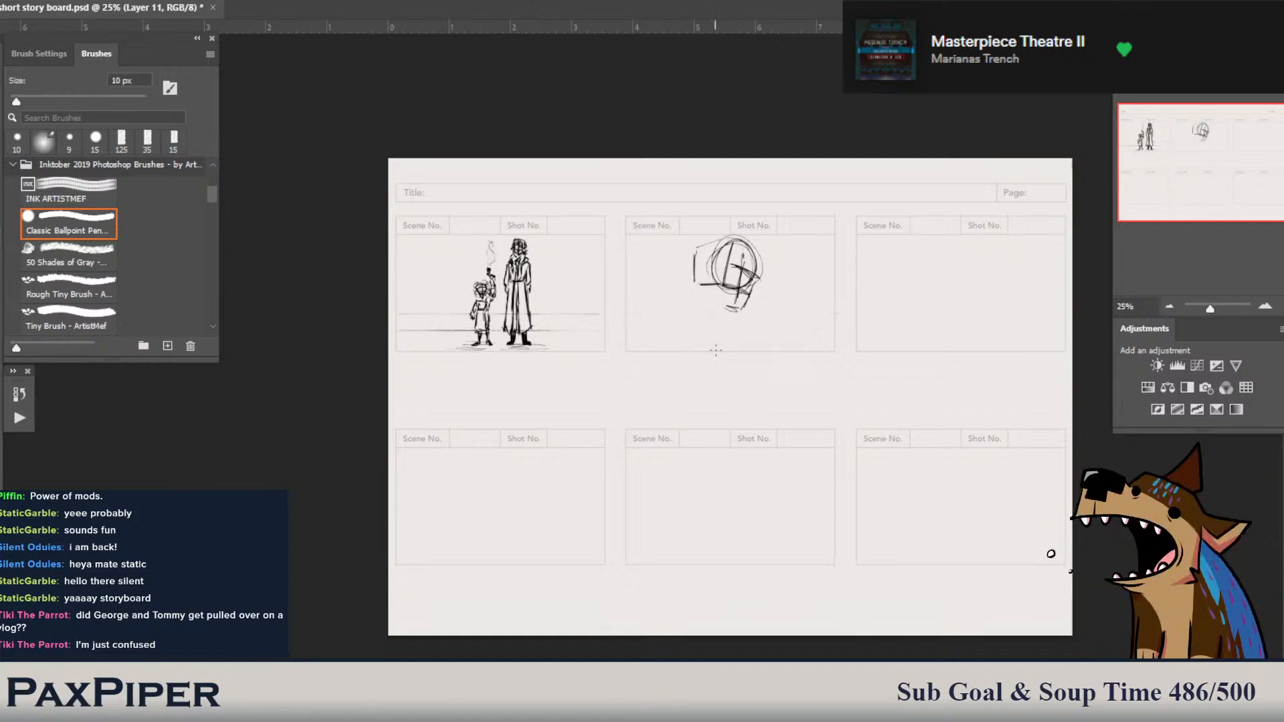
- Erase the chin line of the head sketch in the middle top-row panel and redraw it with the 10 px ballpoint pen
key("e")
left_click_drag(723, 310, 739, 309)
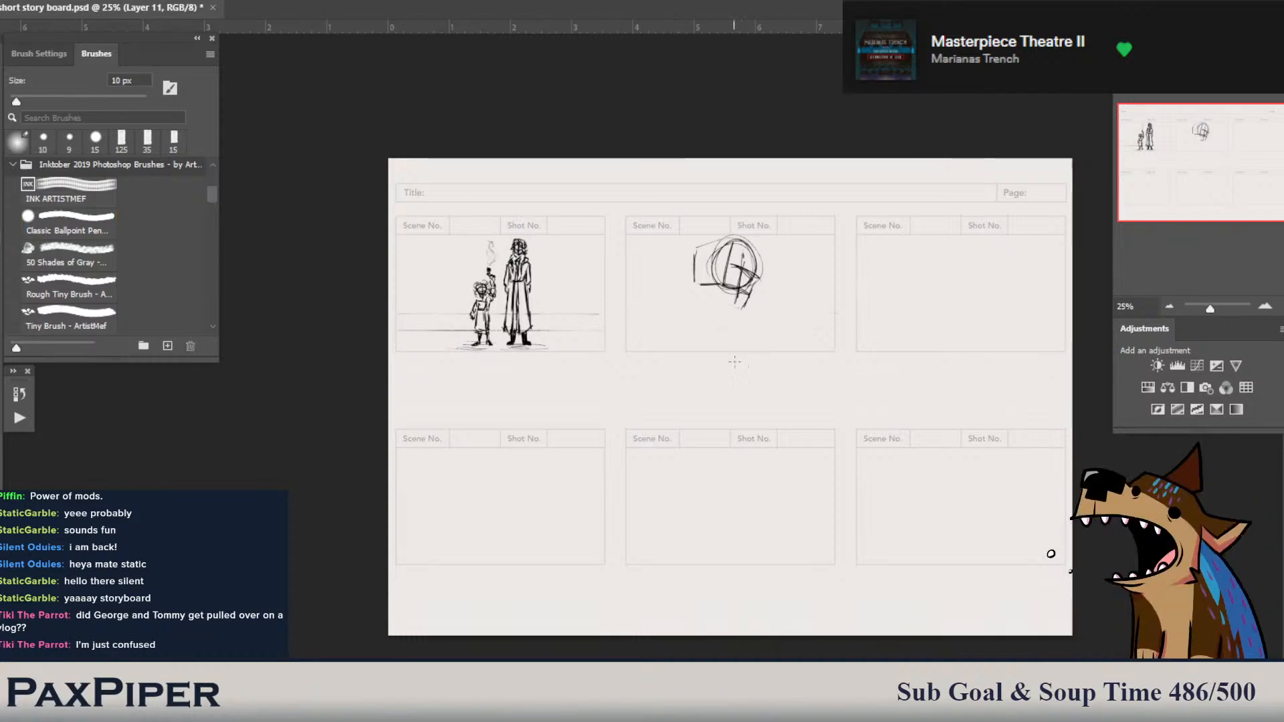
key("b")
left_click_drag(744, 307, 721, 310)
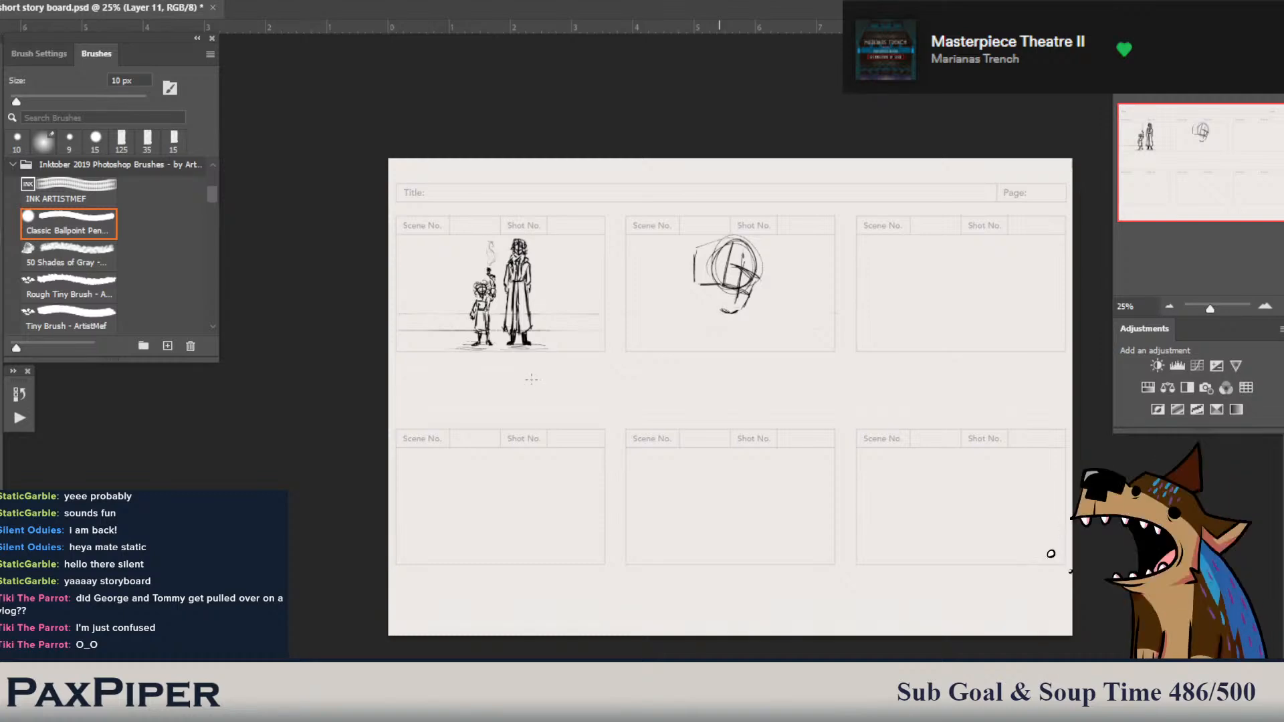
- Rework the jaw of the head sketch in the middle top-row panel with the 10 px ballpoint pen, erasing stray strokes
left_click_drag(732, 313, 721, 309)
left_click_drag(719, 289, 717, 309)
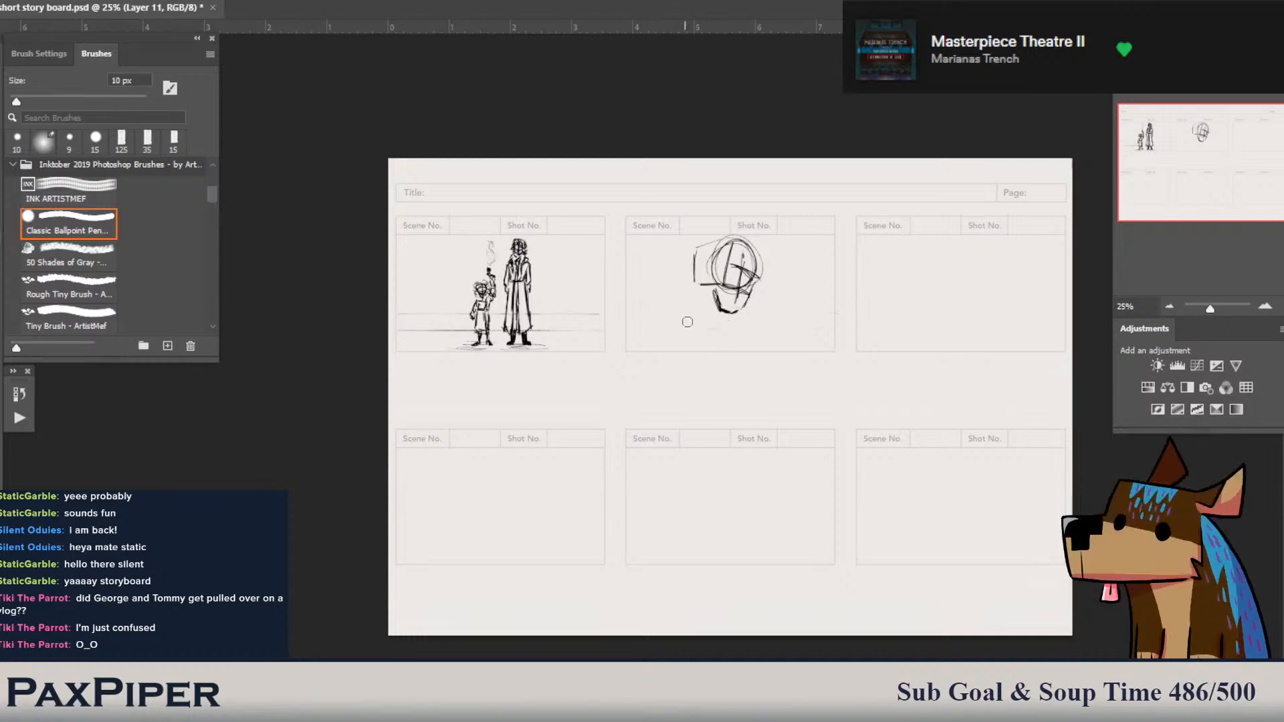
key("e")
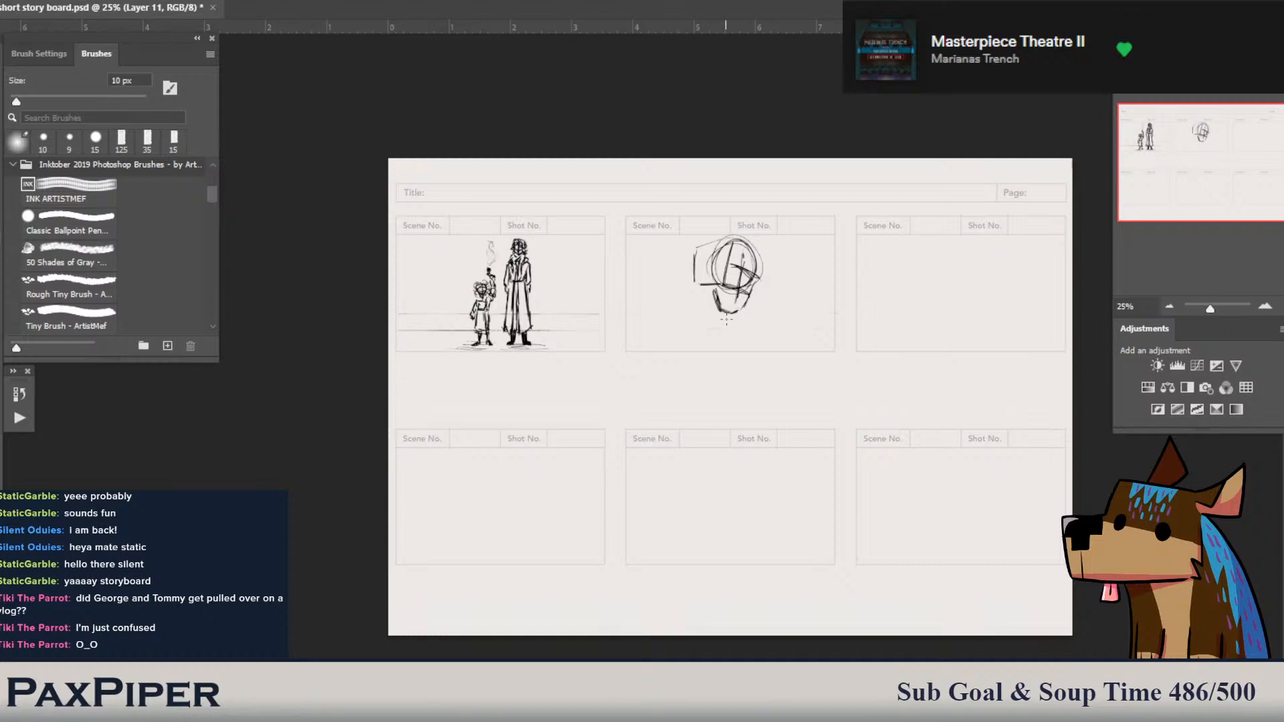
key("b")
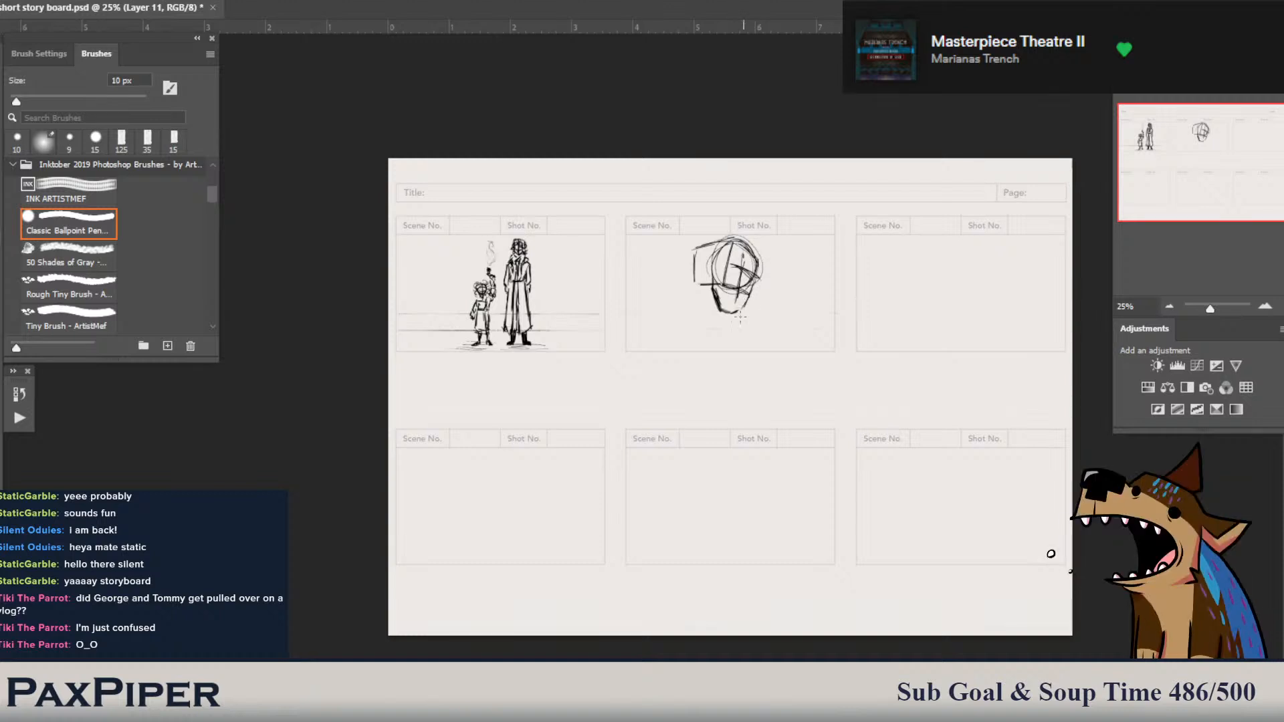
key("e")
mouse_move(728, 295)
left_mouse_down()
mouse_move(716, 290)
mouse_move(724, 307)
left_mouse_up()
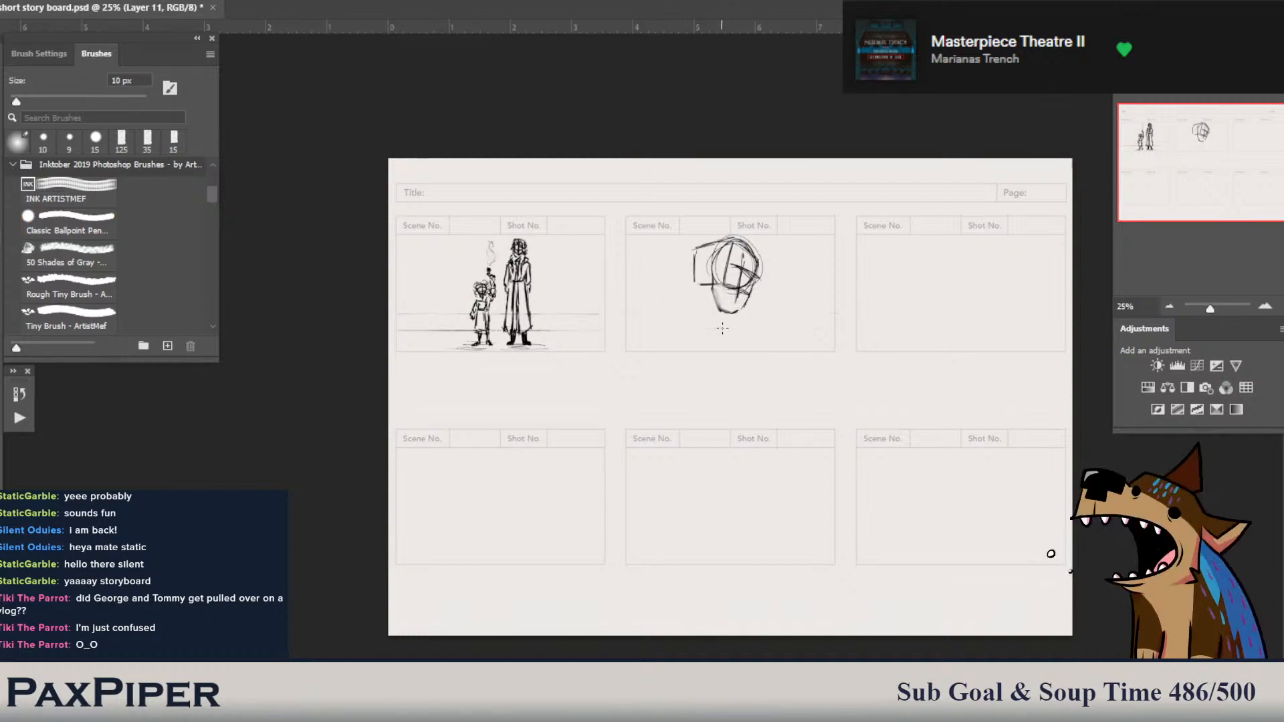
key("b")
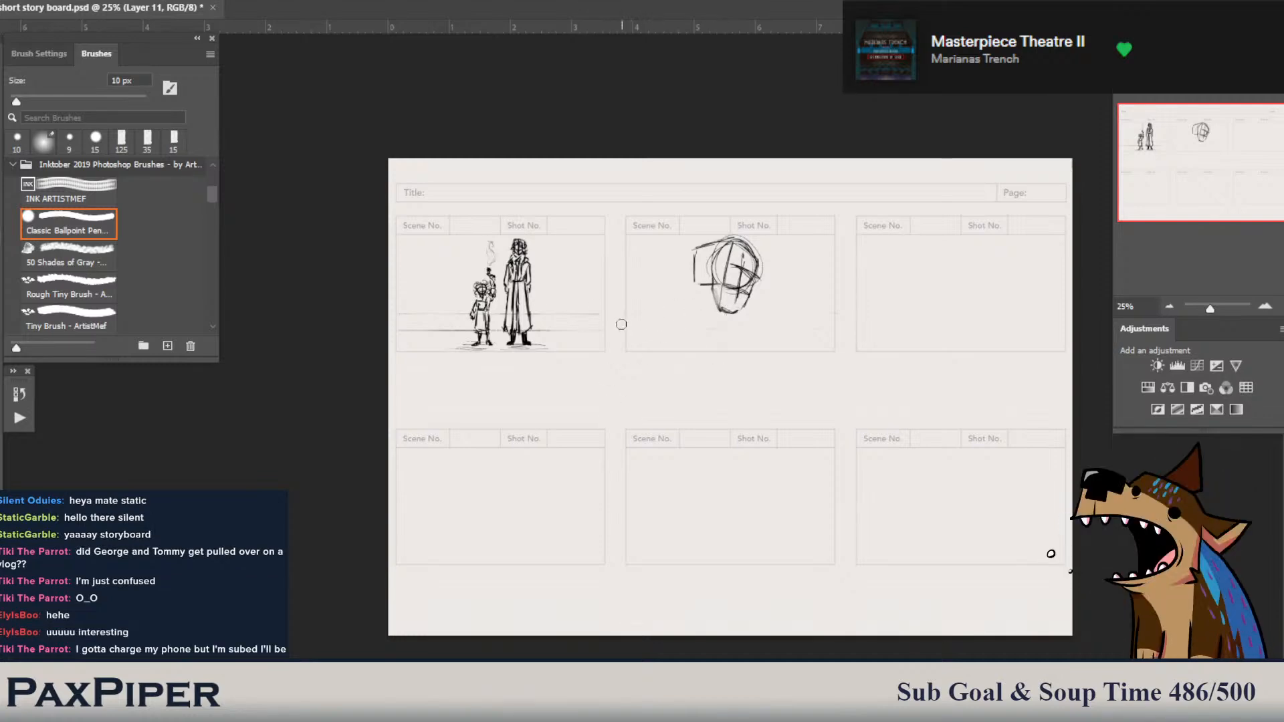
- Erase the chin and redraw it with a jawline that rises to a corner below the ear, cleaning up the jaw edge
key("e")
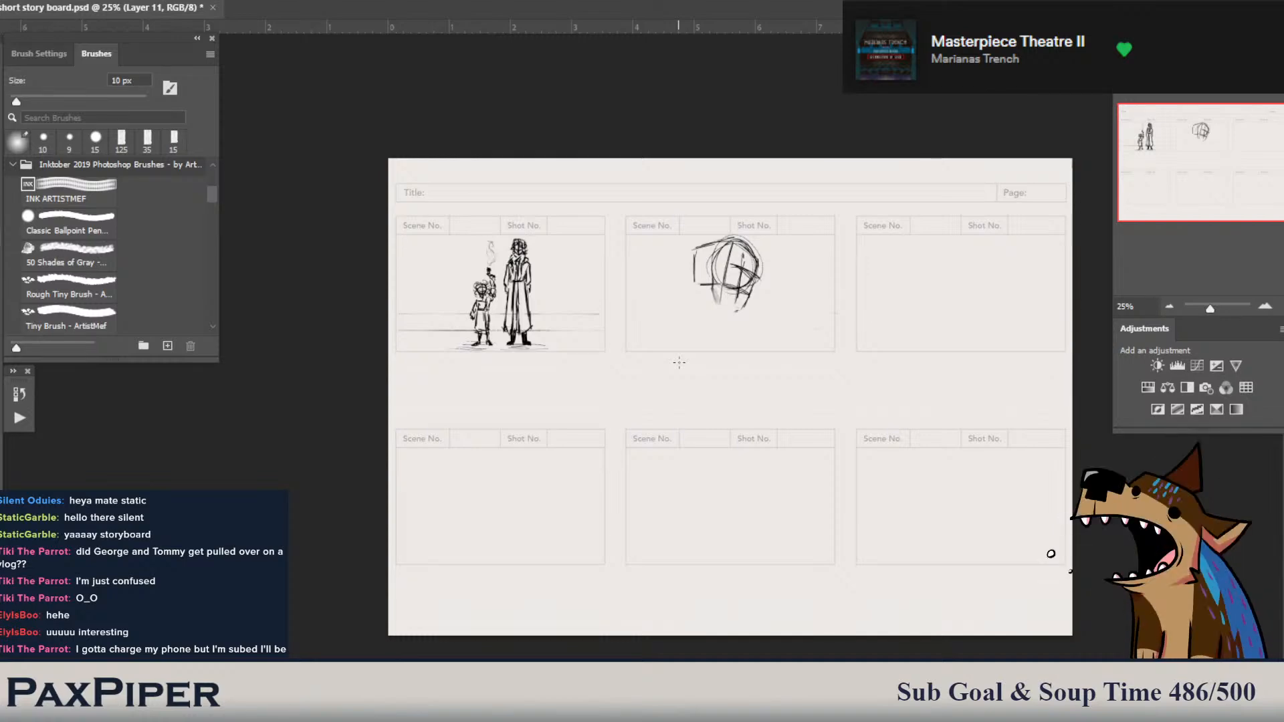
left_click_drag(721, 311, 744, 307)
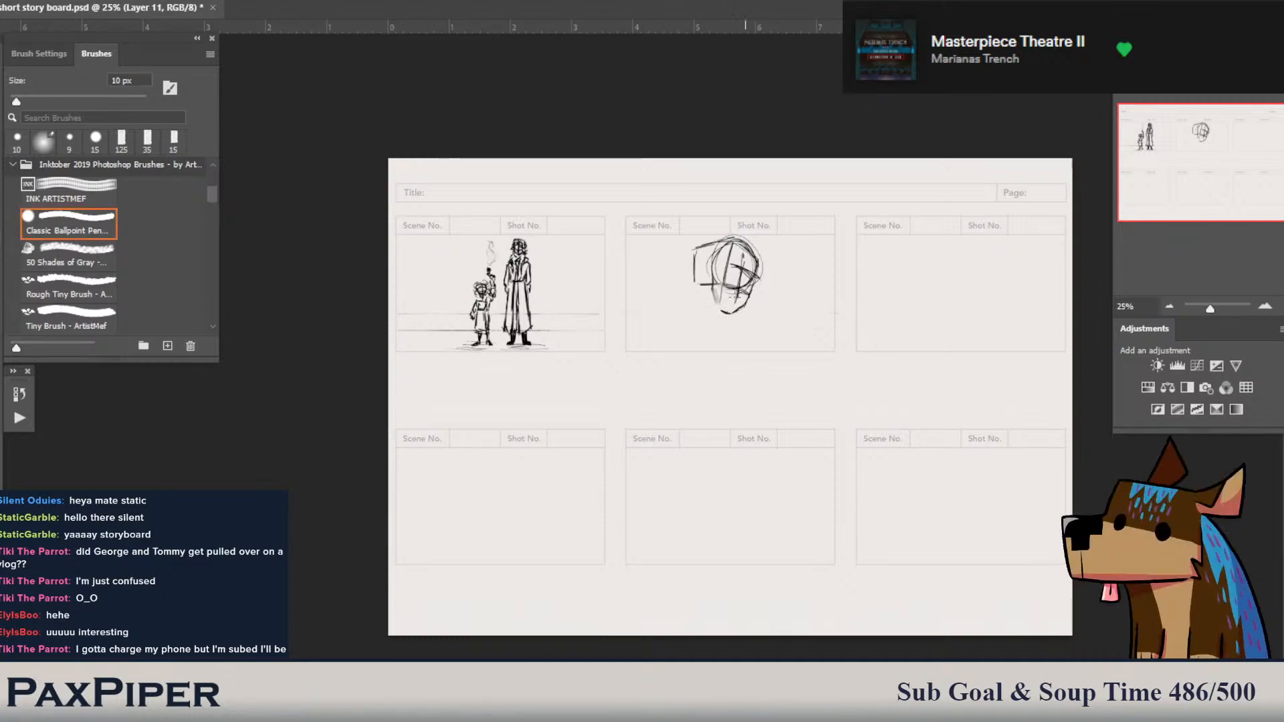
left_click_drag(717, 309, 719, 281)
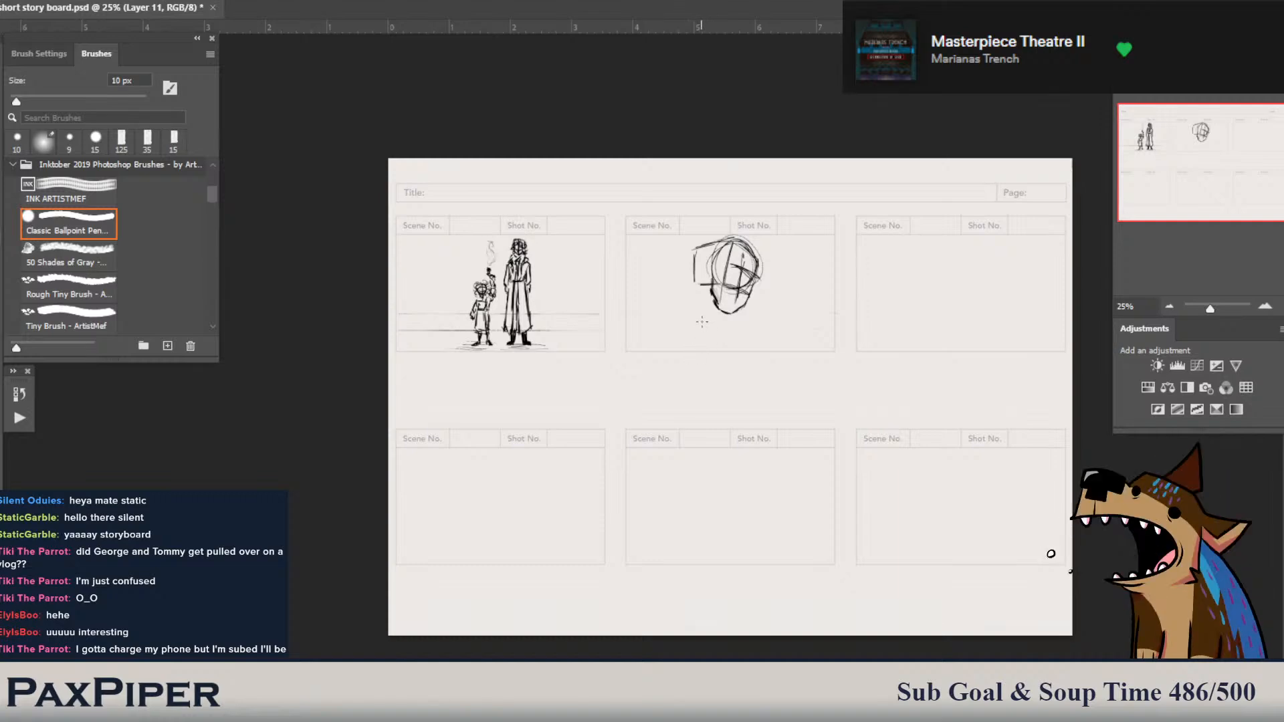
left_click_drag(706, 288, 712, 294)
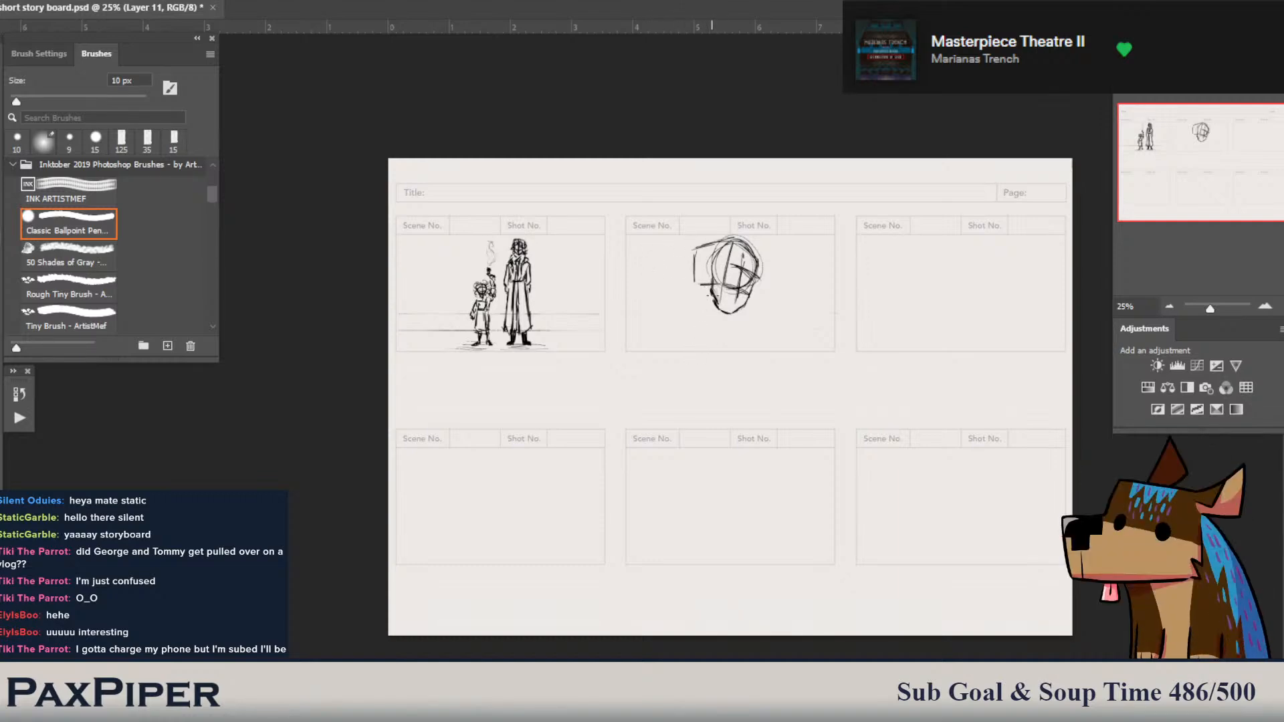
key("e")
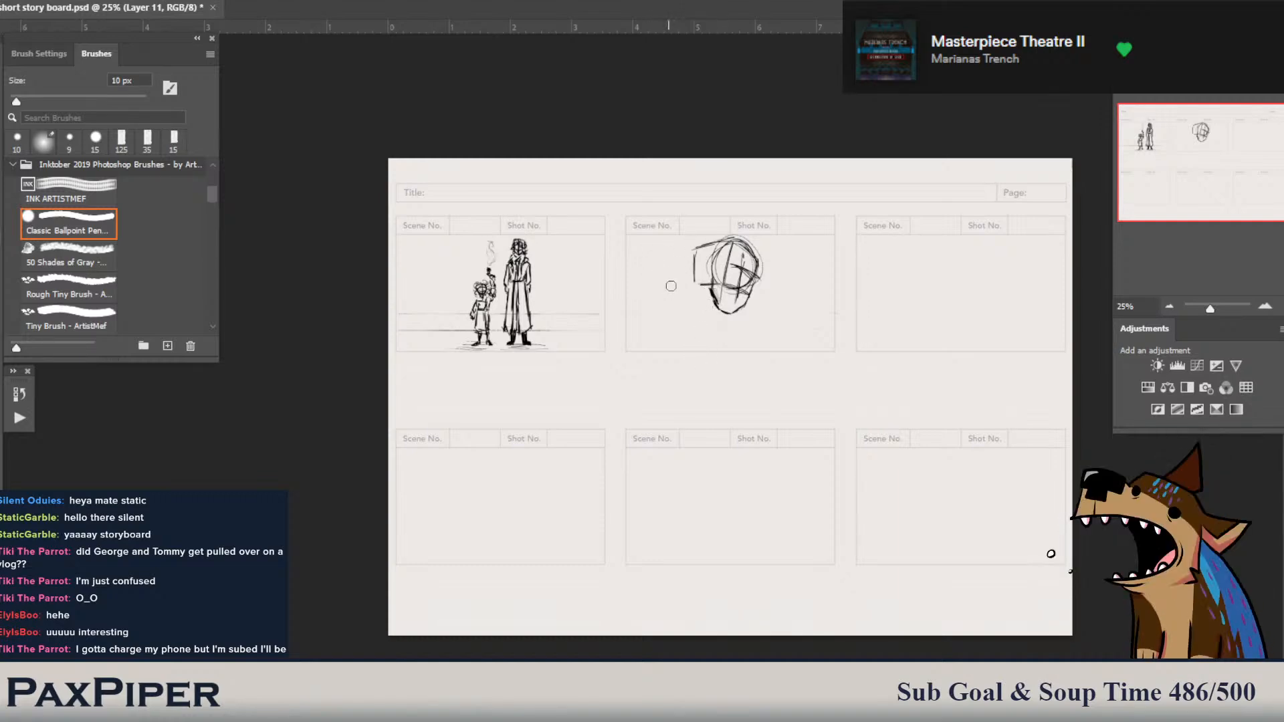
left_click_drag(720, 295, 714, 303)
key("b")
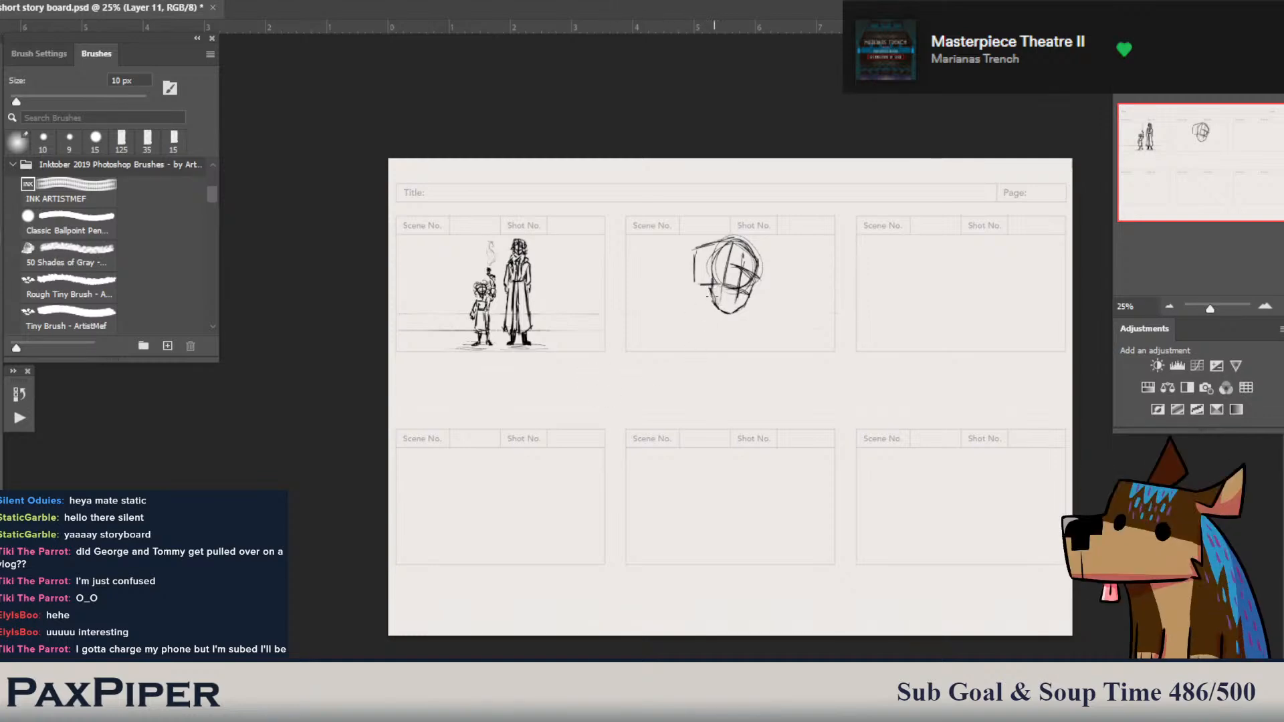
key("b")
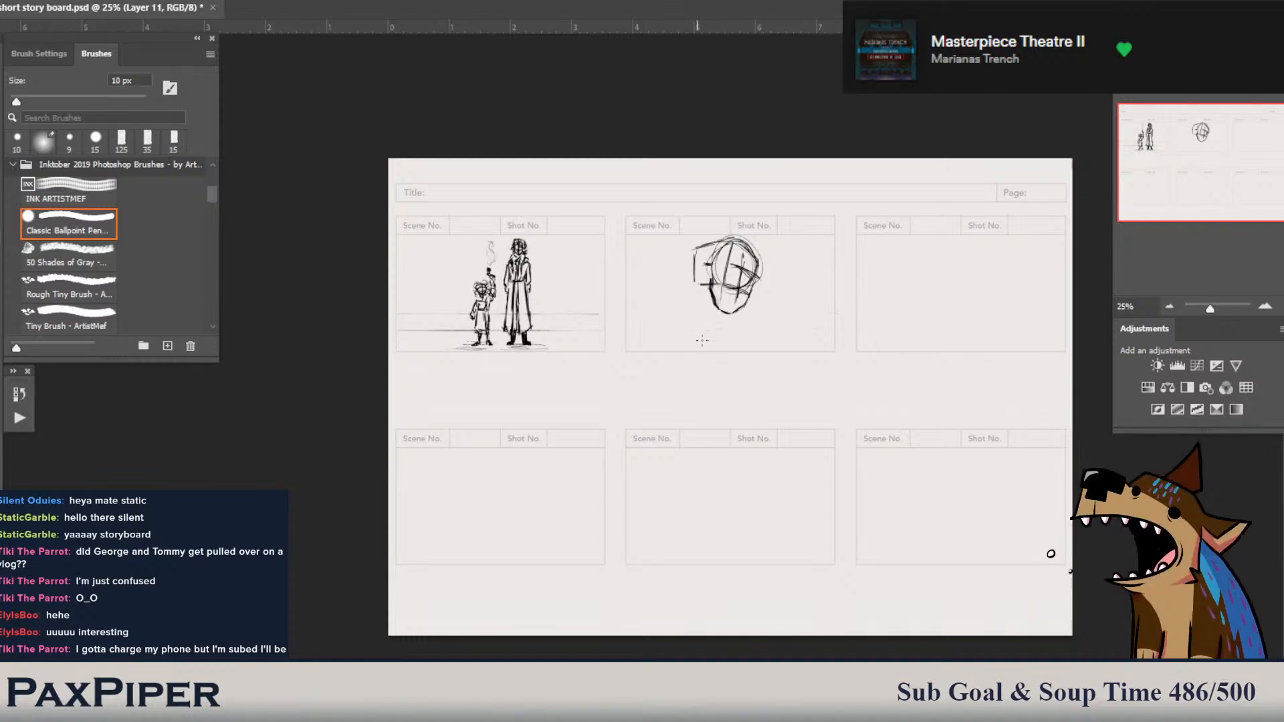
- Sketch the ear and the back of the head, and trim the outer curve on the far side of the face
left_click_drag(707, 265, 709, 280)
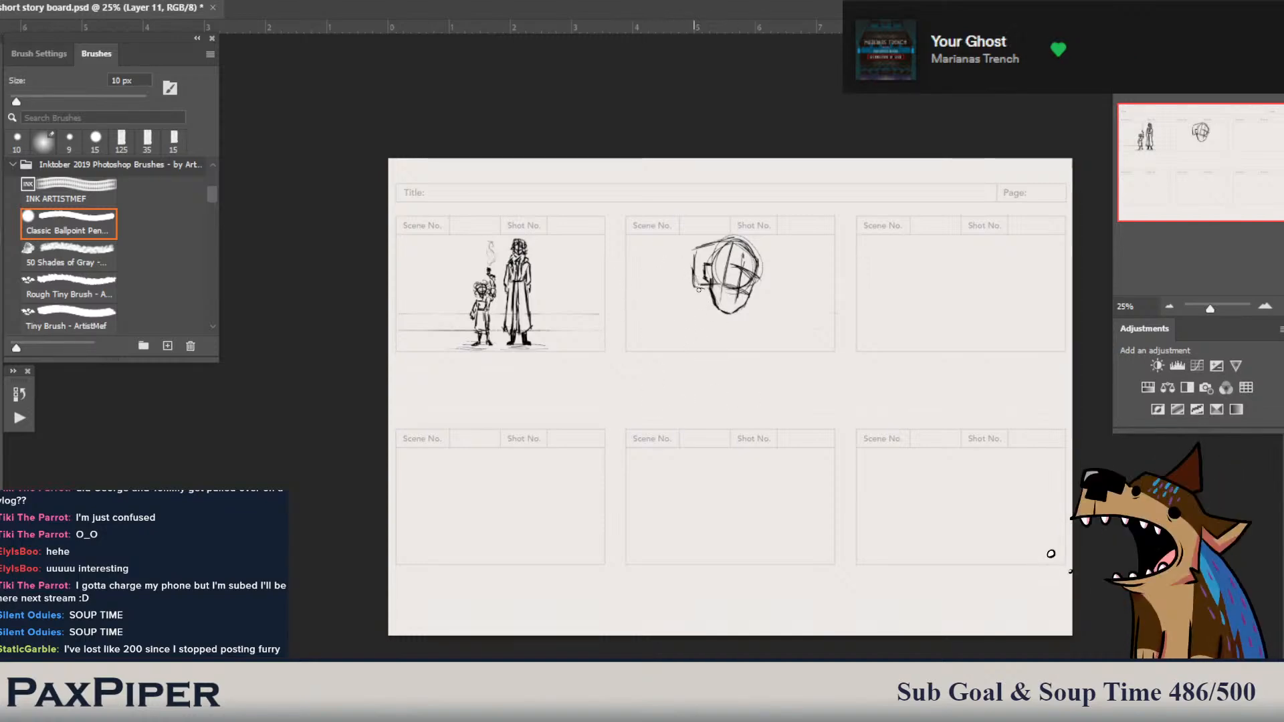
key("e")
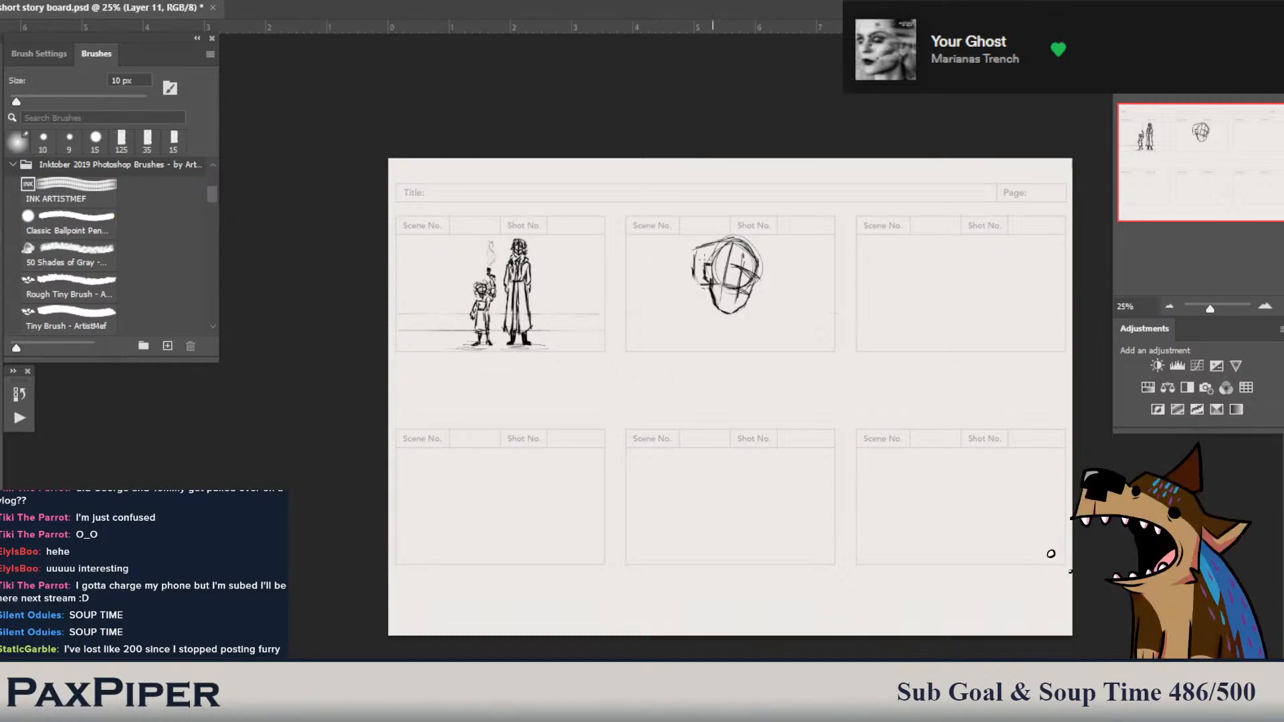
key("b")
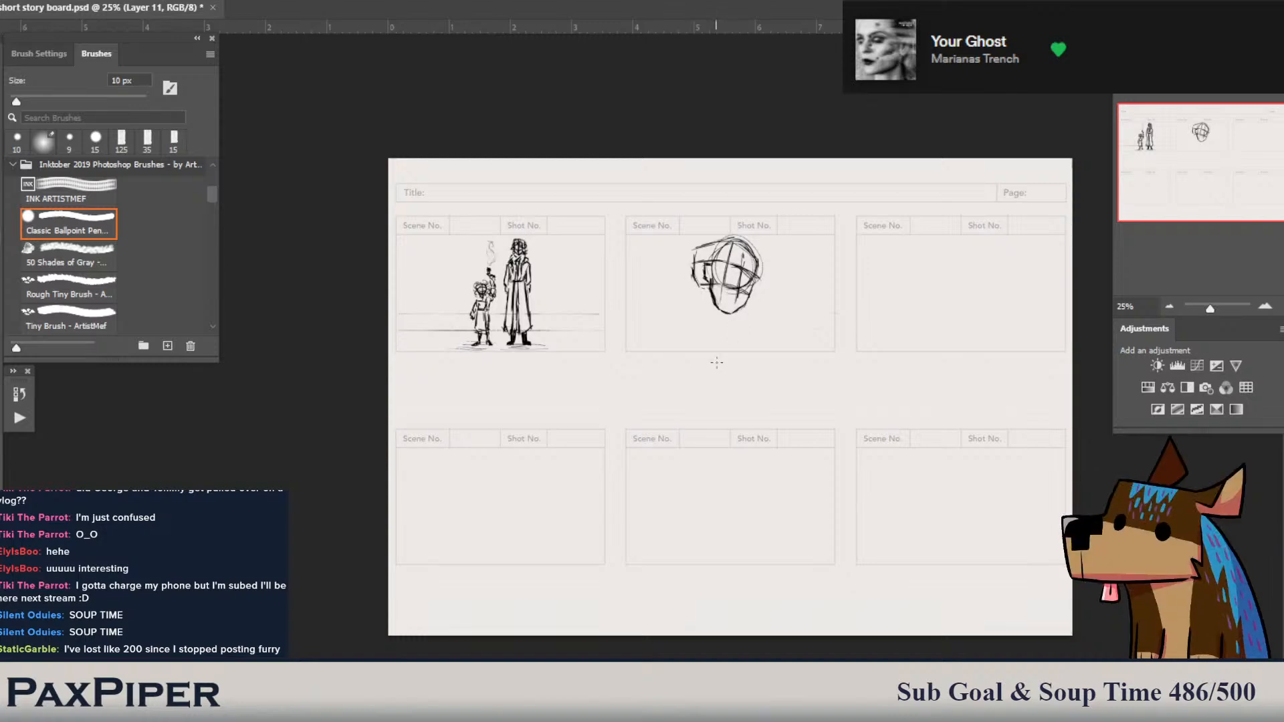
key("e")
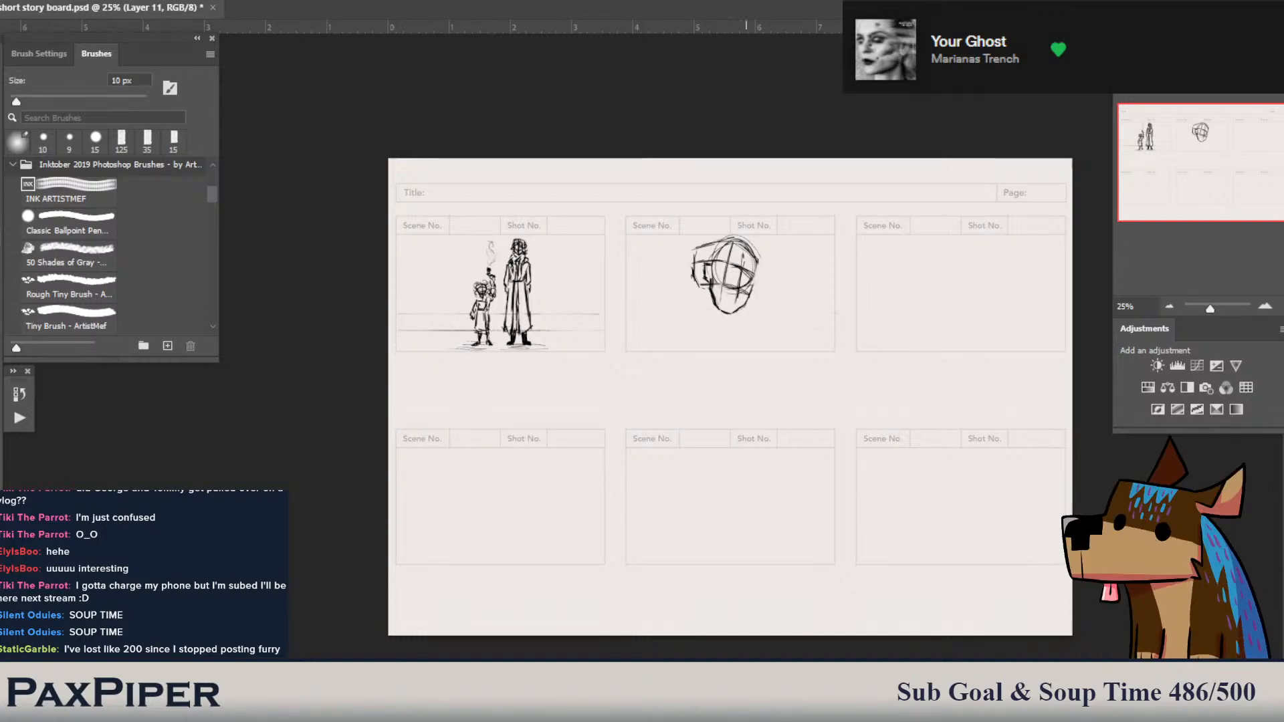
left_click_drag(758, 260, 750, 292)
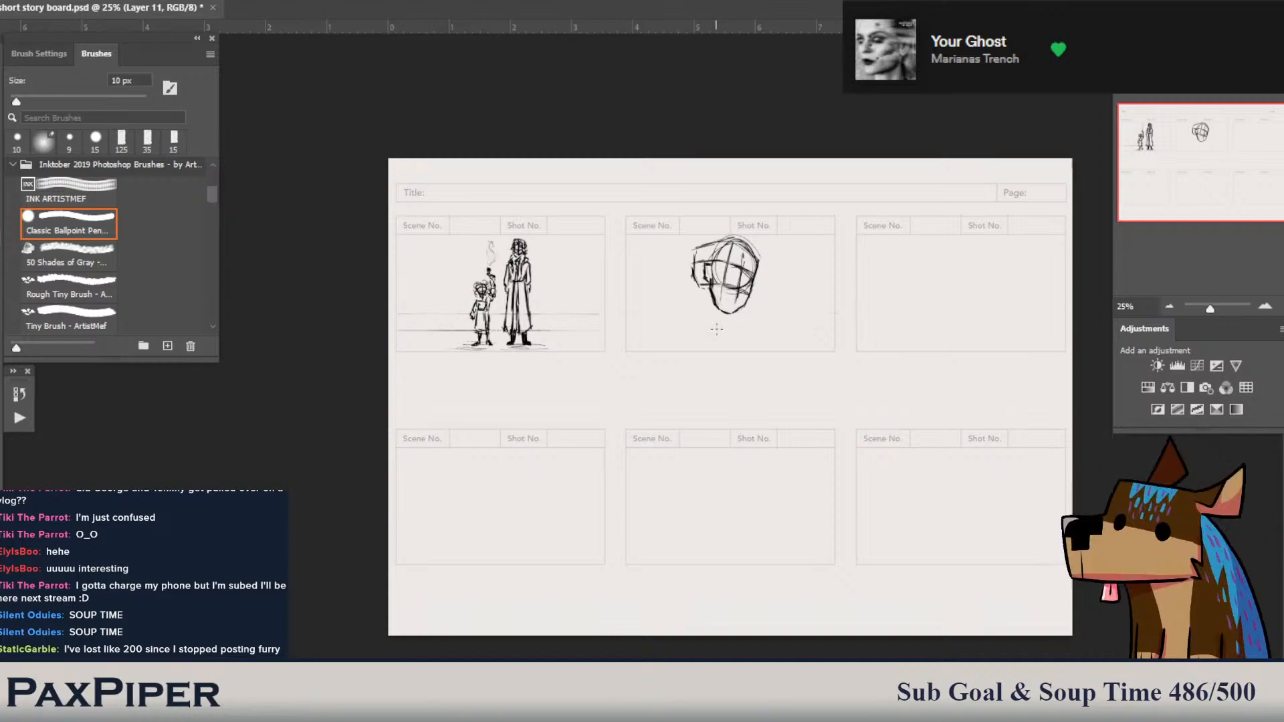
- Fade the construction lines across the face and the side of the head with the eraser
key("e")
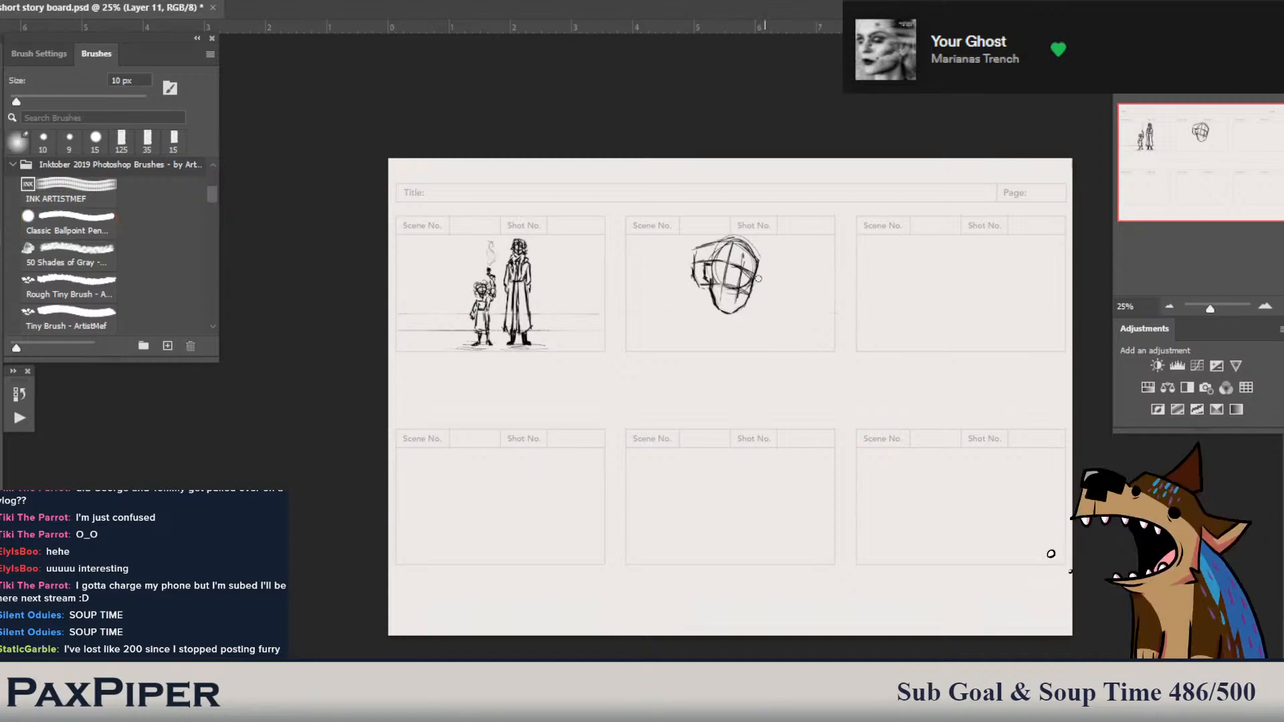
mouse_move(744, 271)
left_mouse_down()
mouse_move(721, 274)
mouse_move(712, 258)
mouse_move(694, 279)
left_mouse_up()
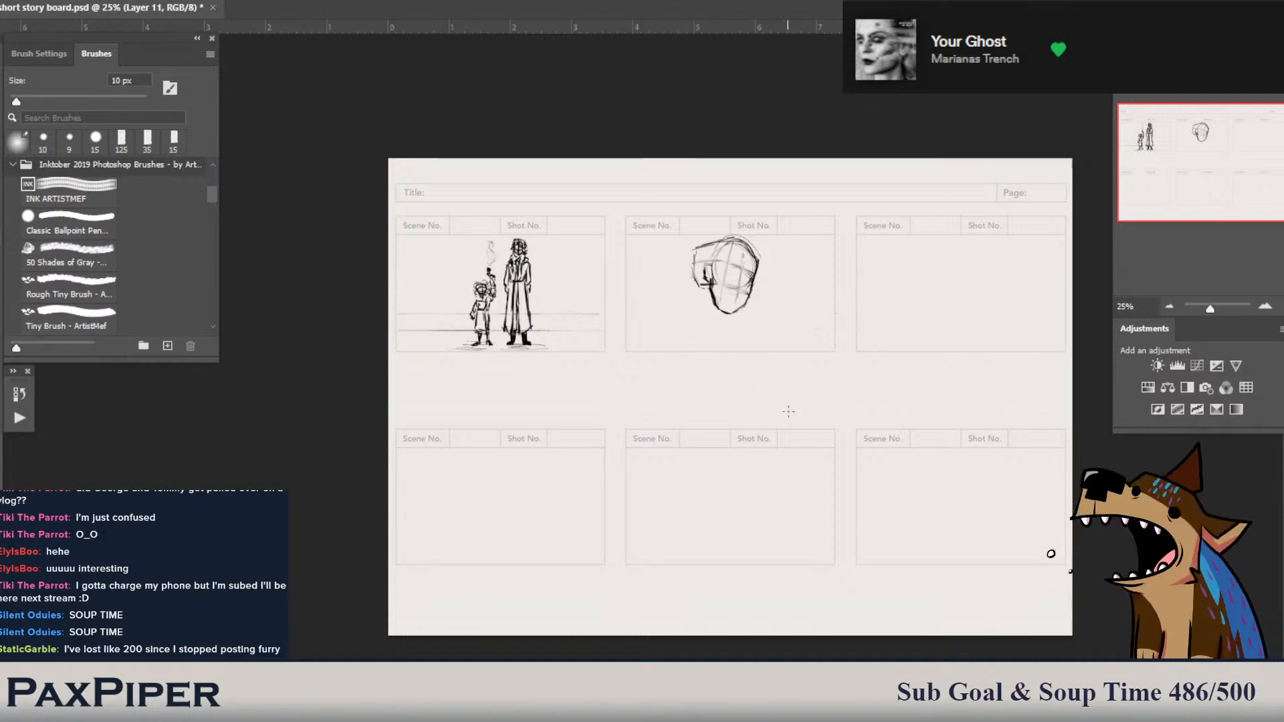
mouse_move(747, 272)
left_mouse_down()
mouse_move(740, 292)
mouse_move(740, 273)
left_mouse_up()
key("e")
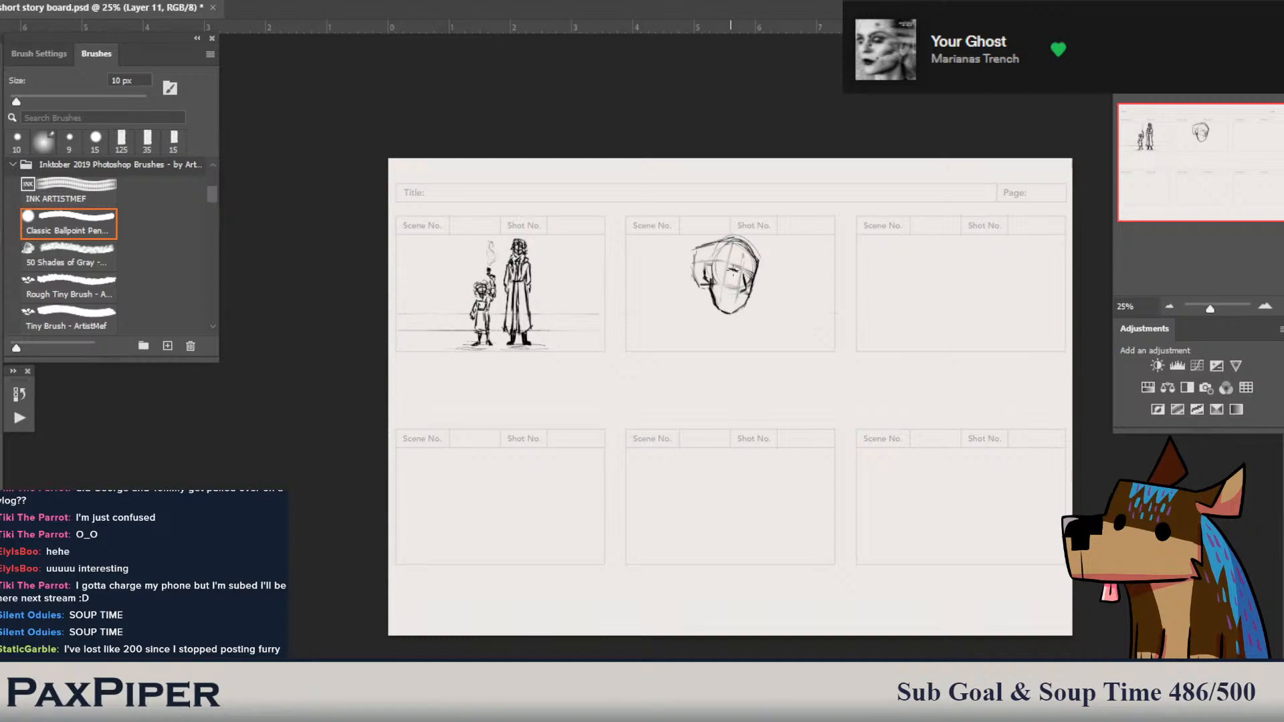
- Draw the eyes and brows on the head with the 10 px ballpoint pen
left_click_drag(730, 274, 732, 274)
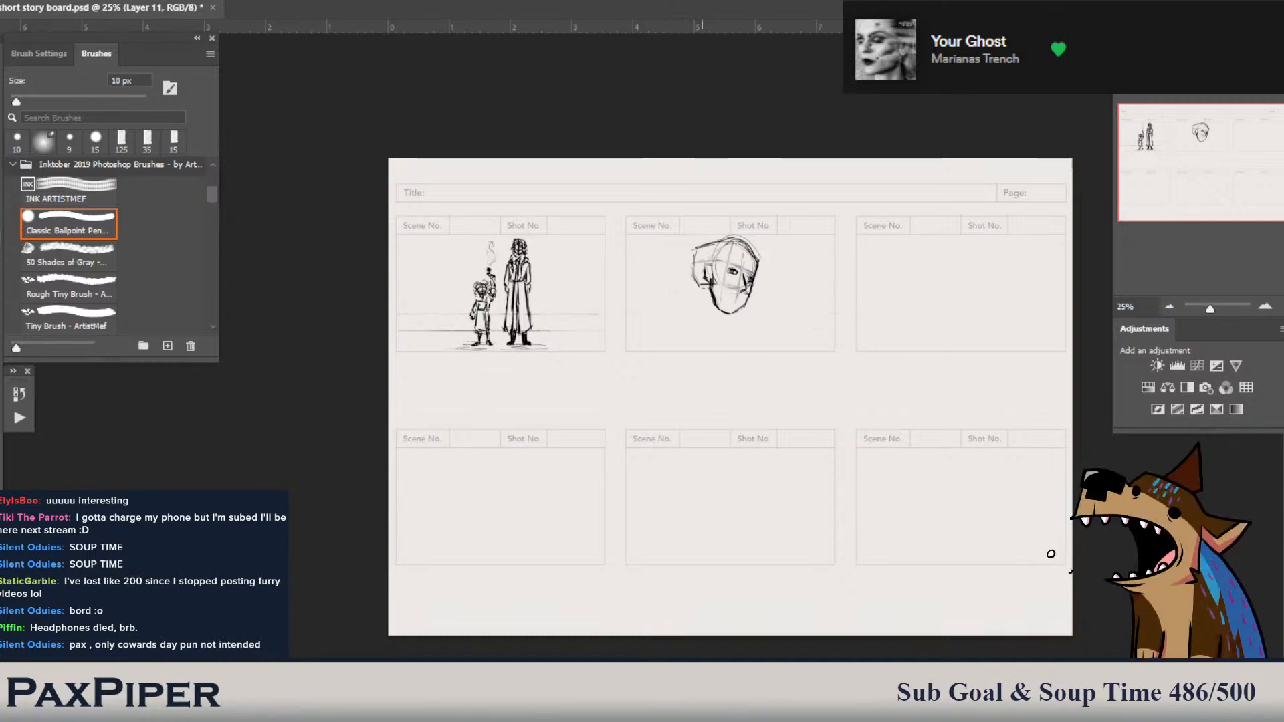
left_click_drag(727, 273, 740, 266)
left_click_drag(723, 268, 758, 276)
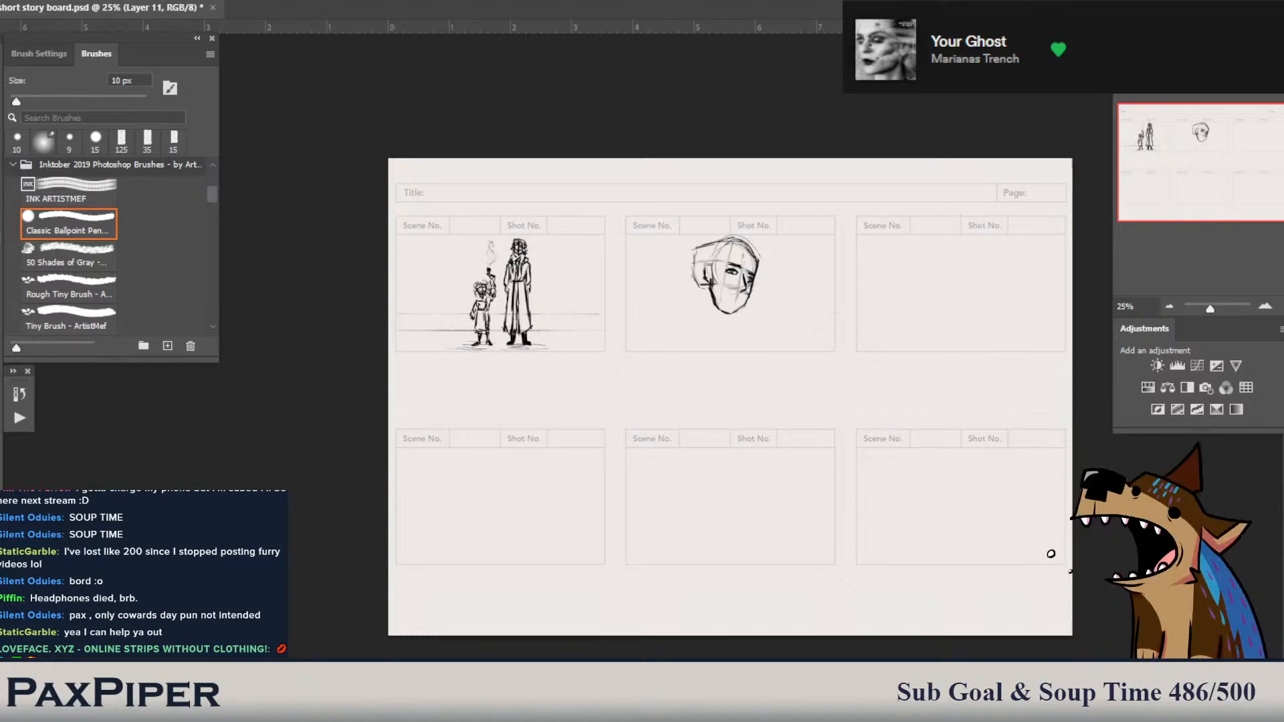
- Sharpen the chin and jaw outline, erase the excess strokes and mark the nose and mouth
mouse_move(750, 298)
left_mouse_down()
mouse_move(734, 317)
mouse_move(709, 299)
left_mouse_up()
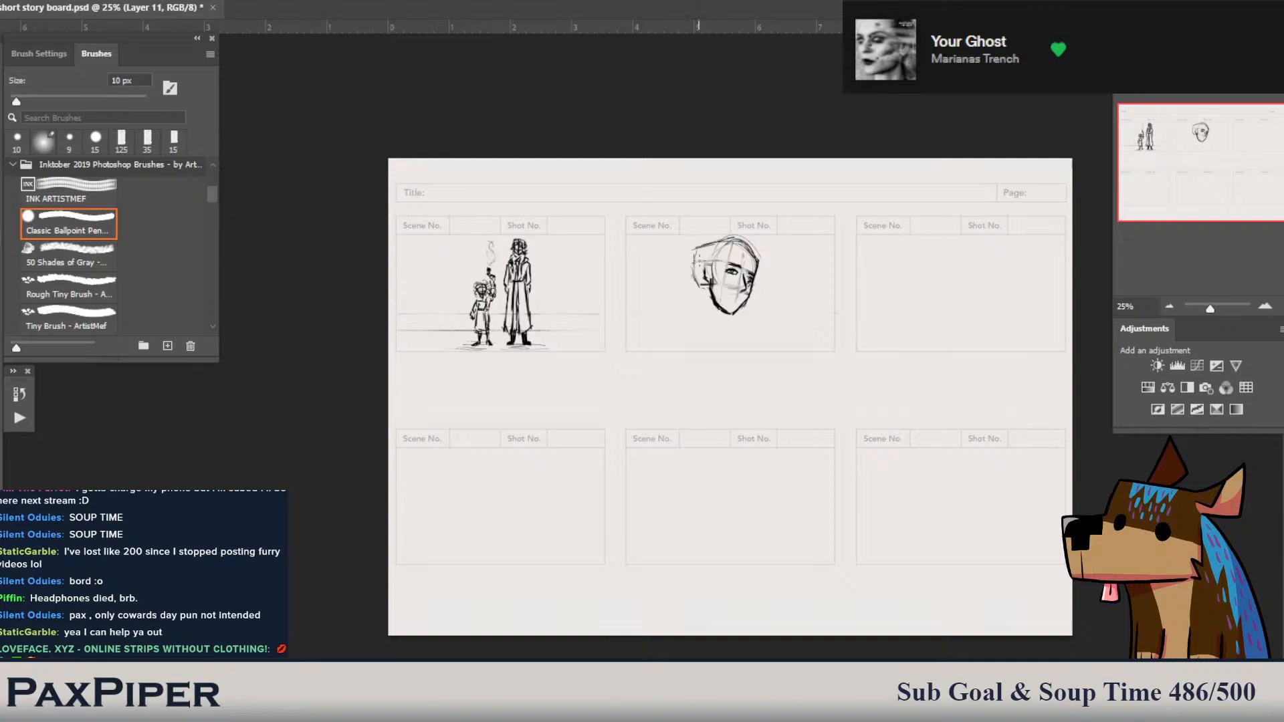
key("e")
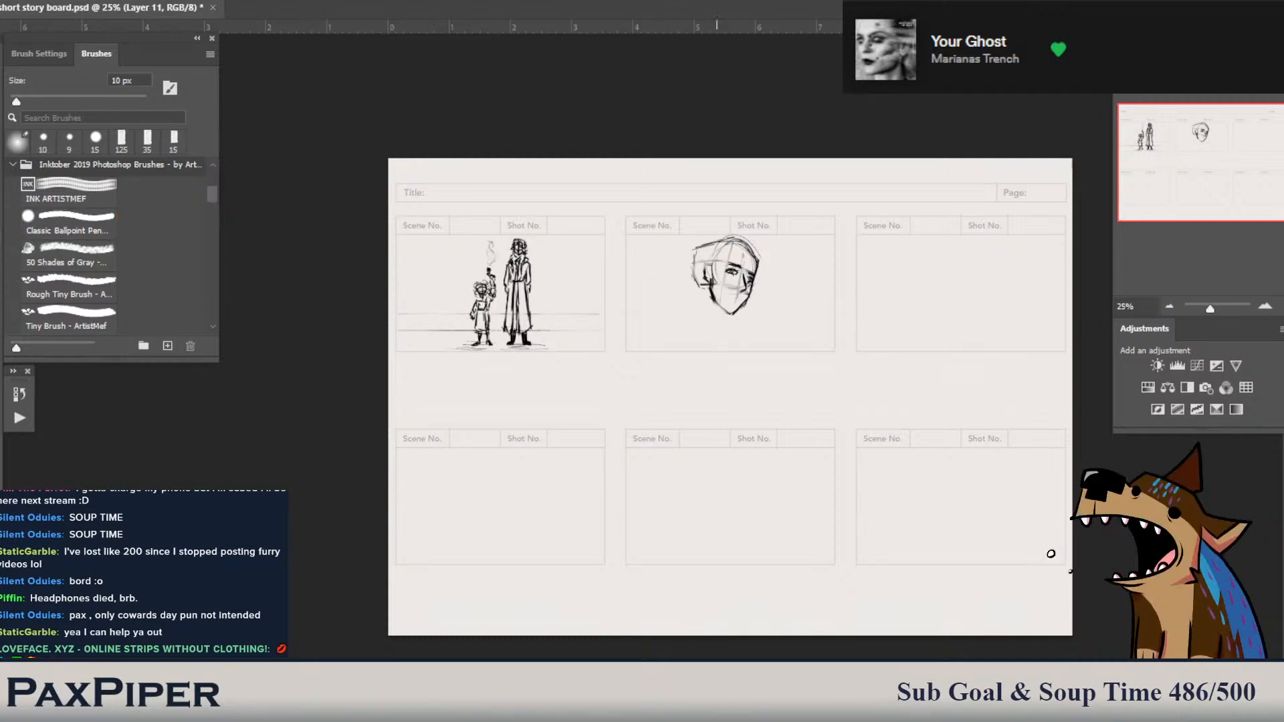
key("b")
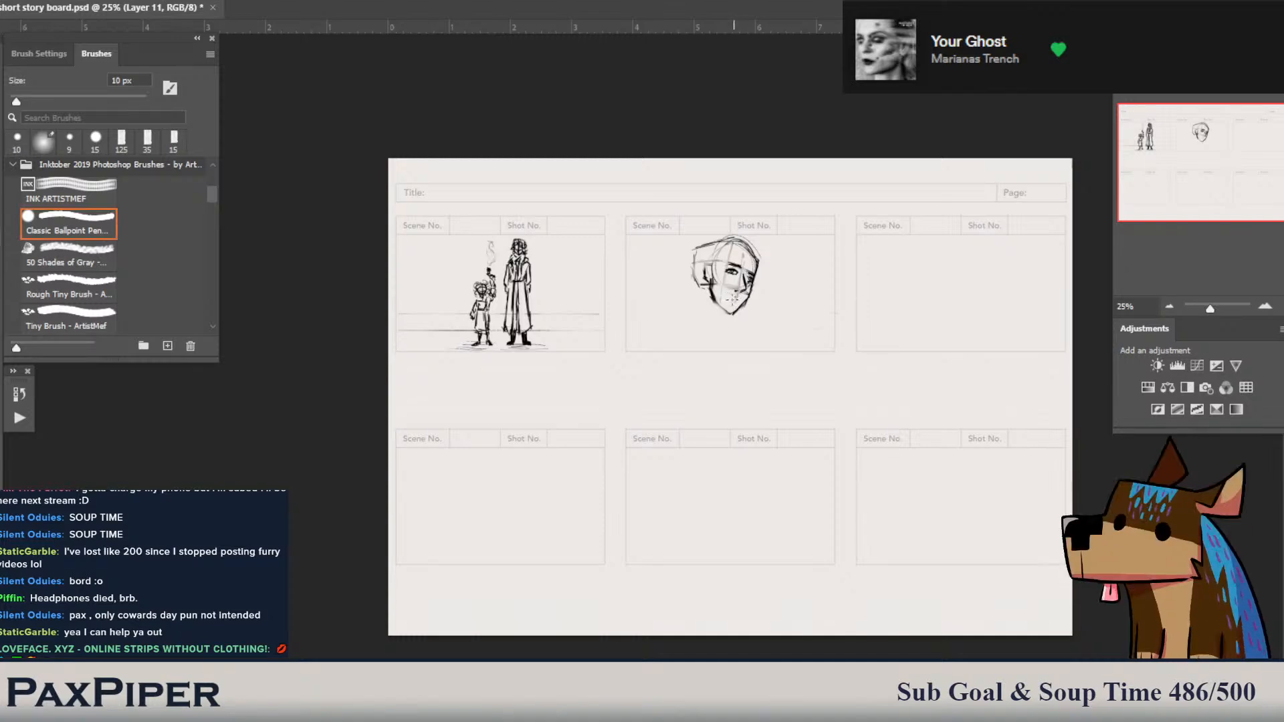
- Draw wavy hair strands along the far side of the face and undo the arrow mark beside them
mouse_move(757, 253)
left_mouse_down()
mouse_move(780, 290)
mouse_move(758, 293)
left_mouse_up()
mouse_move(796, 255)
left_mouse_down()
mouse_move(777, 267)
mouse_move(792, 273)
left_mouse_up()
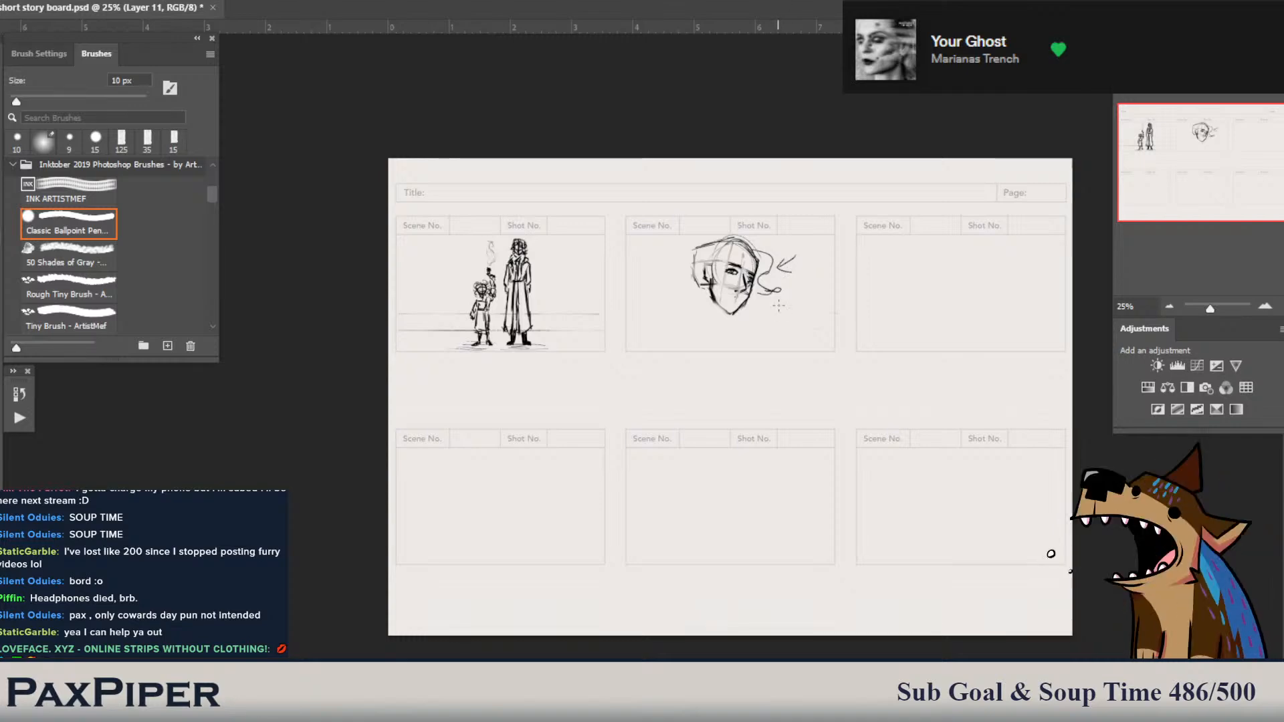
key("ctrl+z")
key("ctrl+z")
key("e")
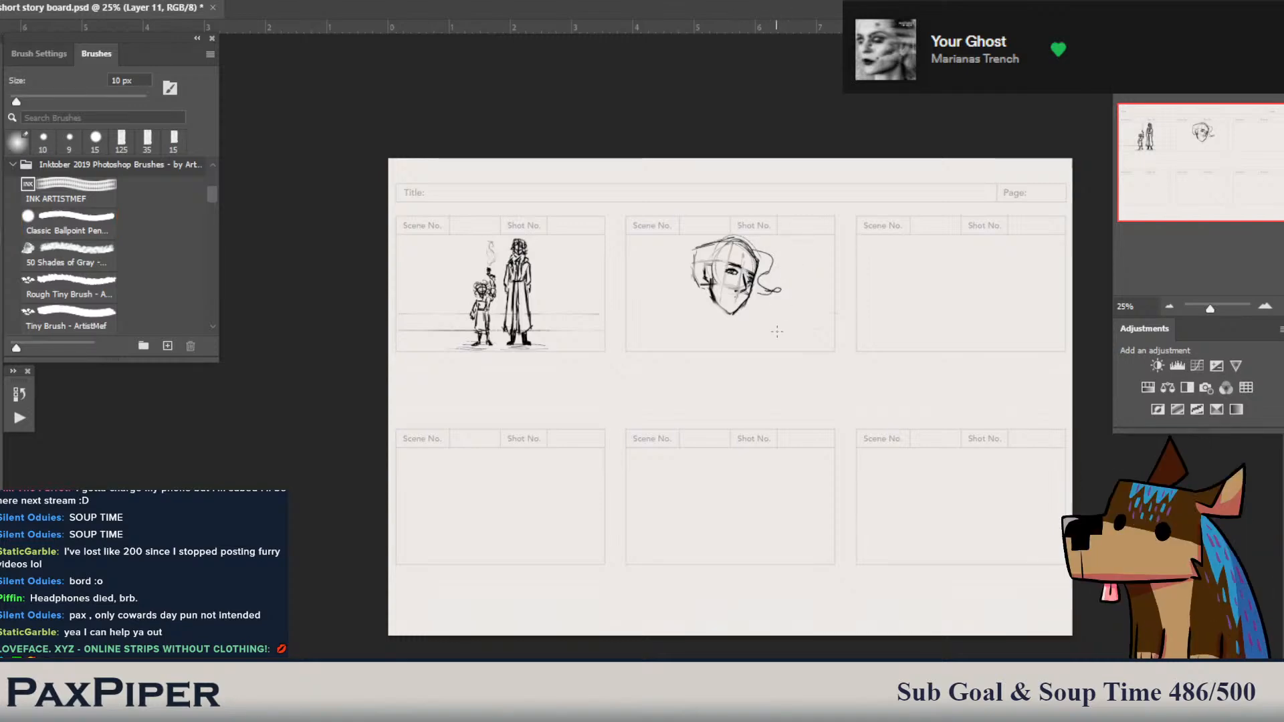
key("b")
mouse_move(763, 293)
left_mouse_down()
mouse_move(767, 312)
mouse_move(750, 318)
left_mouse_up()
- Draw the hairline around the forehead, detail the ear and sketch loose hair over the crown
mouse_move(741, 247)
left_mouse_down()
mouse_move(751, 281)
mouse_move(728, 265)
mouse_move(711, 272)
left_mouse_up()
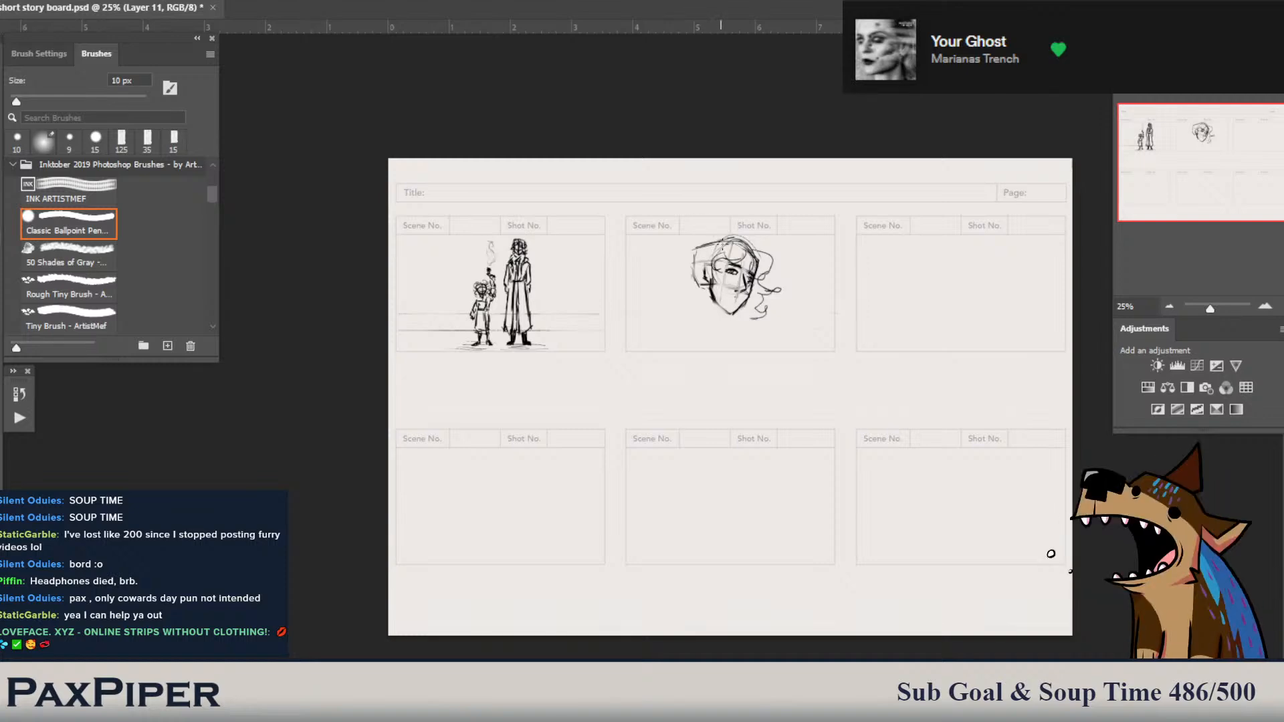
mouse_move(718, 281)
left_mouse_down()
mouse_move(703, 281)
mouse_move(717, 274)
left_mouse_up()
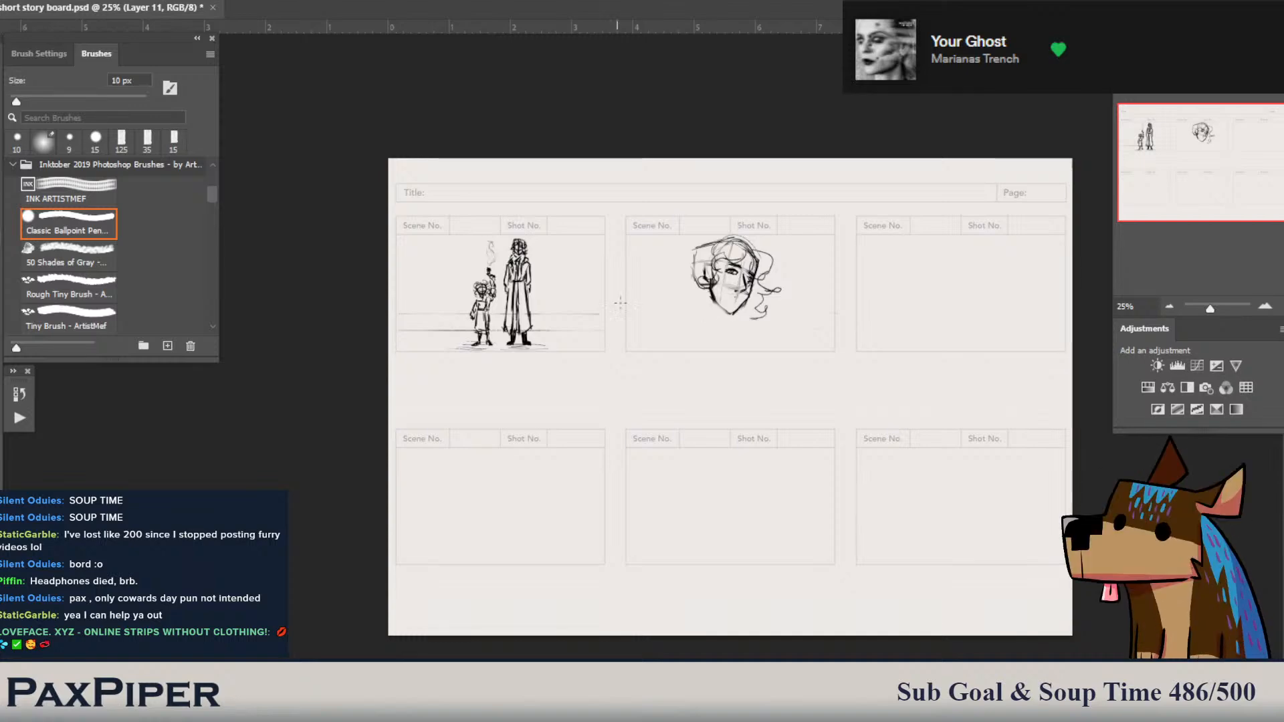
left_click_drag(702, 277, 719, 276)
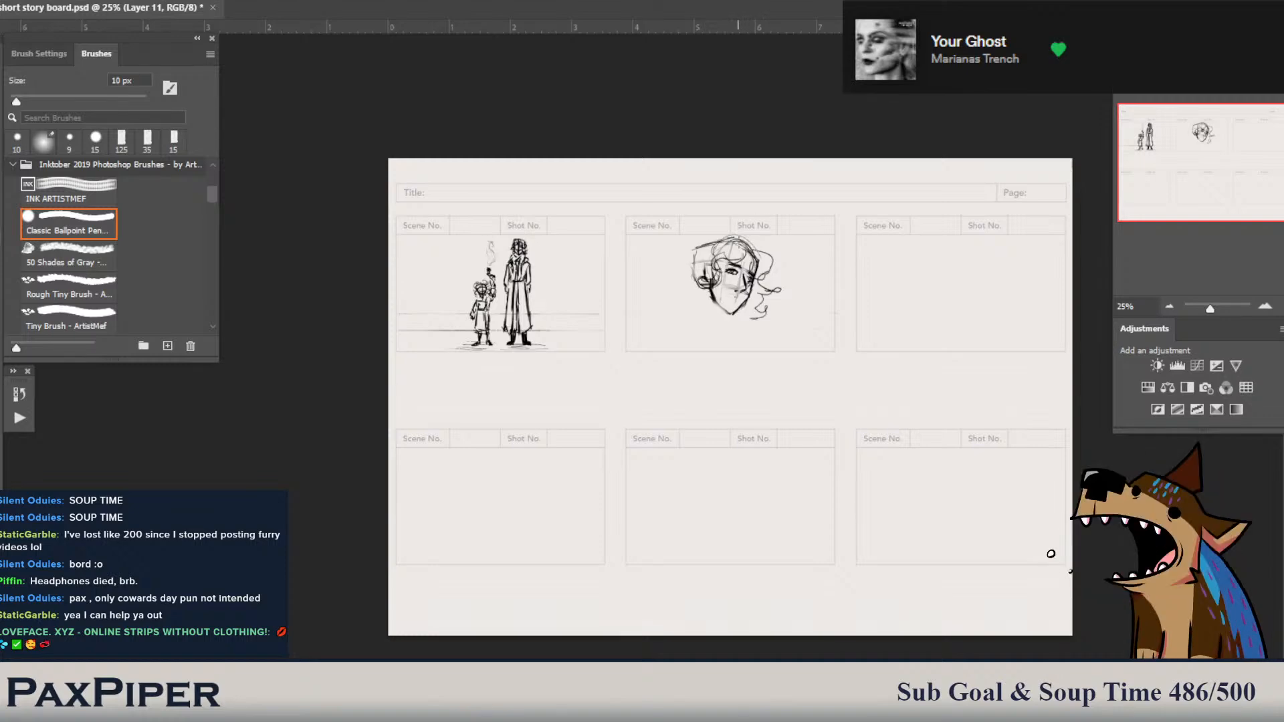
mouse_move(744, 242)
left_mouse_down()
mouse_move(767, 256)
mouse_move(697, 231)
mouse_move(683, 280)
mouse_move(696, 266)
mouse_move(696, 301)
left_mouse_up()
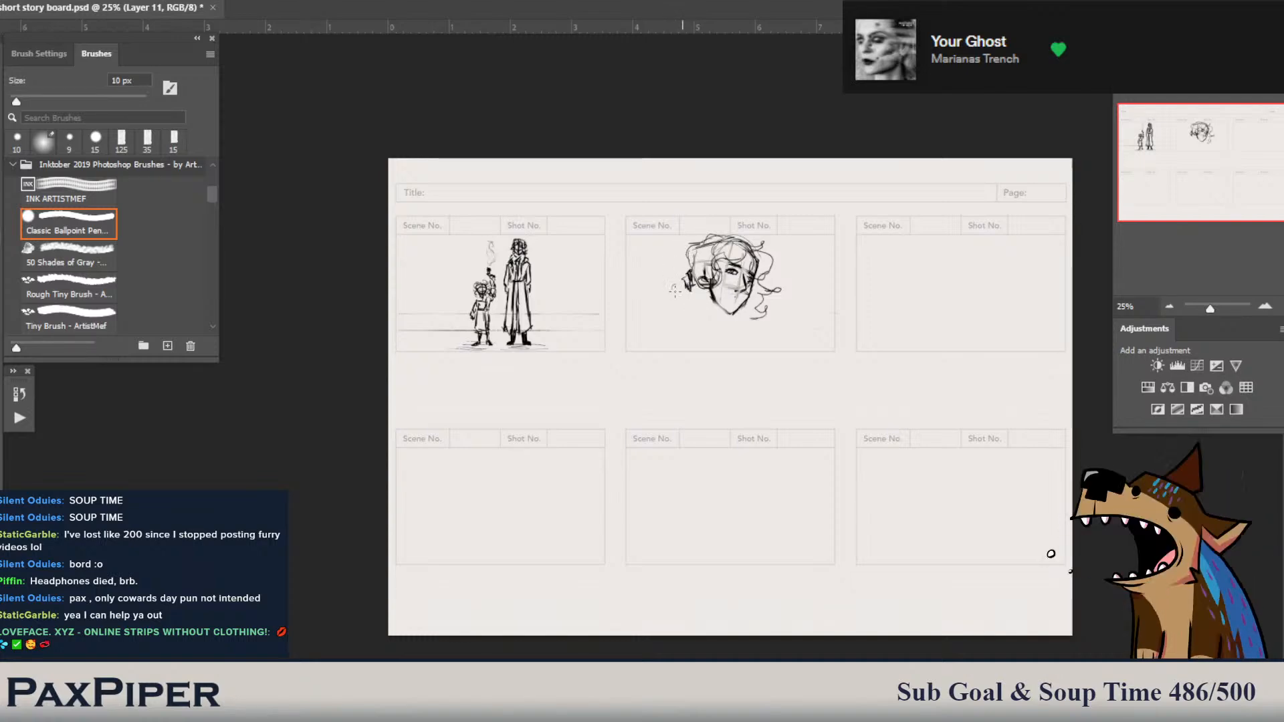
- Add a goatee to the chin and sketch long curls behind the head, tidying them with the eraser
left_click_drag(675, 287, 688, 312)
left_click_drag(728, 294, 729, 313)
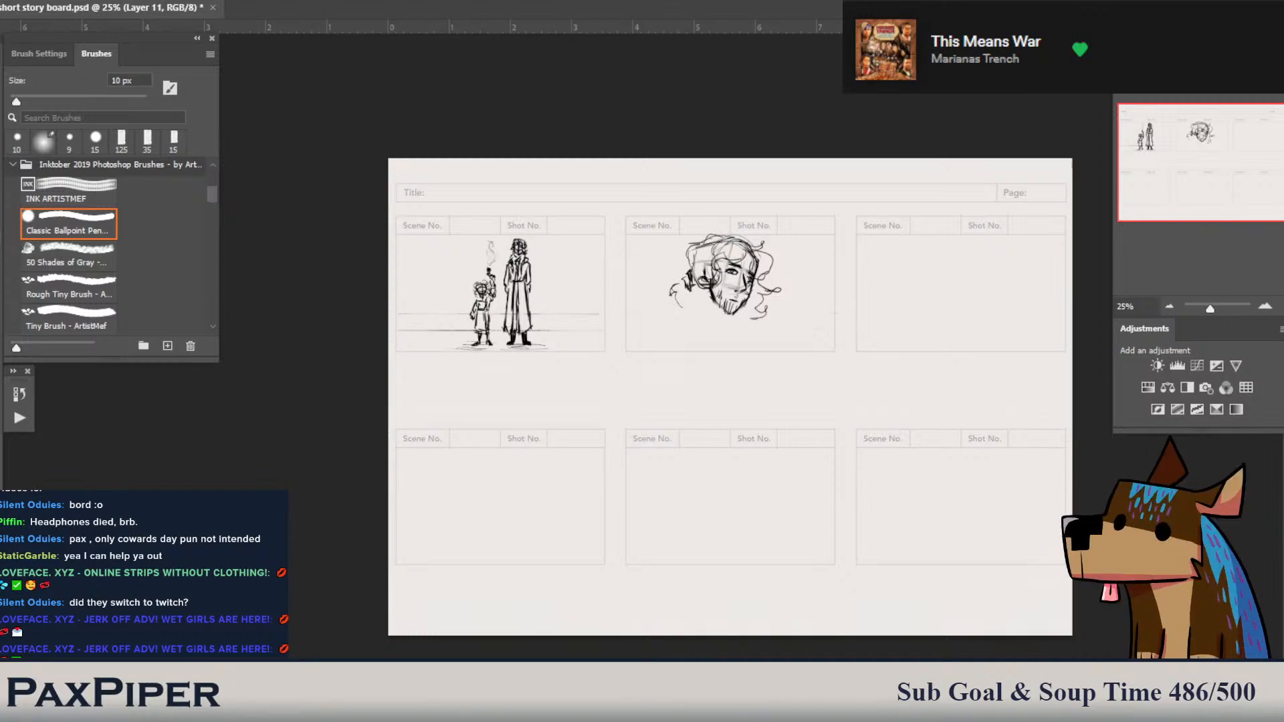
mouse_move(673, 293)
left_mouse_down()
mouse_move(678, 314)
mouse_move(664, 319)
left_mouse_up()
left_click_drag(701, 307, 713, 315)
left_click_drag(696, 307, 707, 315)
left_click_drag(685, 308, 699, 313)
mouse_move(703, 289)
left_mouse_down()
mouse_move(723, 319)
mouse_move(695, 297)
mouse_move(691, 315)
mouse_move(671, 283)
mouse_move(653, 310)
mouse_move(689, 299)
left_mouse_up()
key("e")
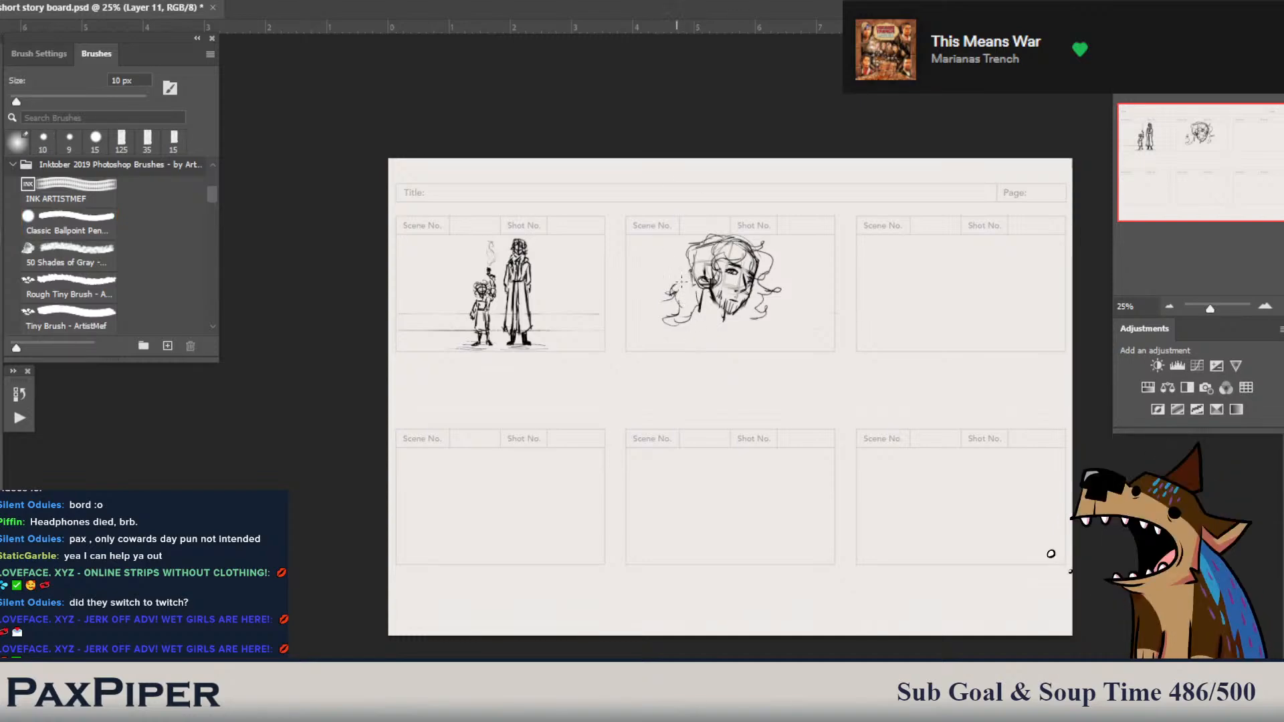
key("b")
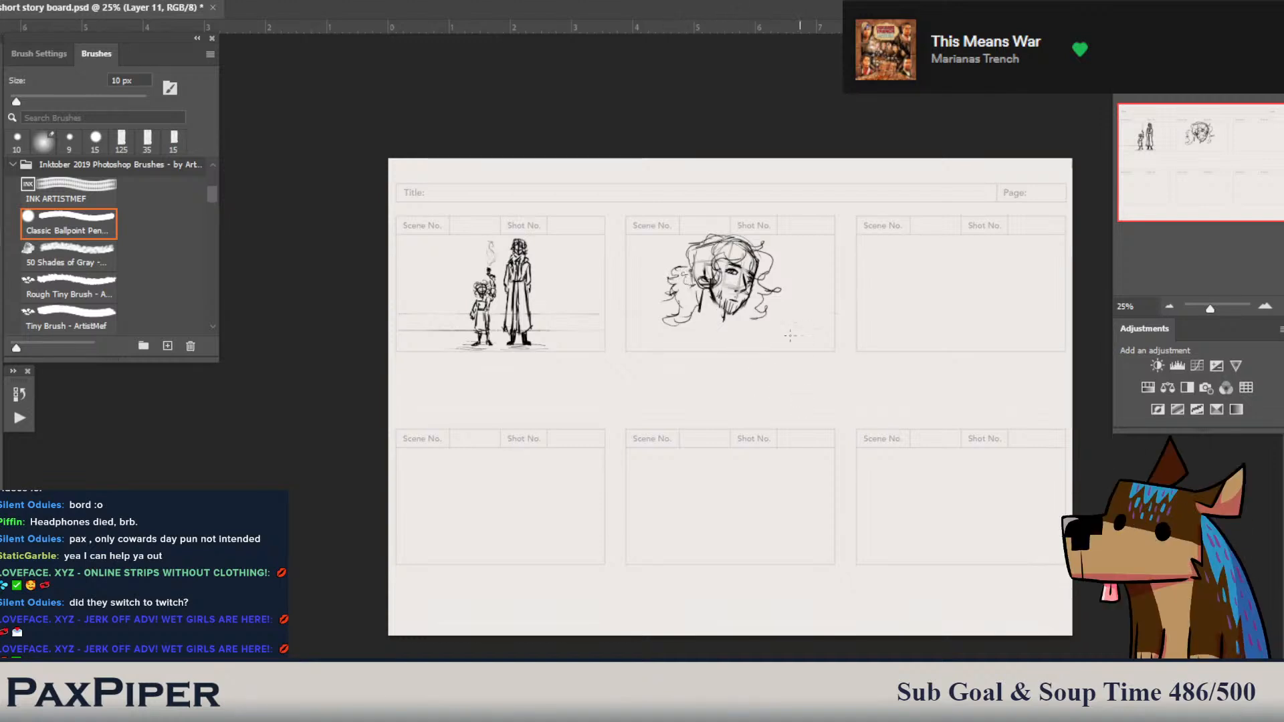
- Sketch the bearded man's neck, folded collar and shoulders down to the lower edge of the second panel
mouse_move(687, 301)
left_mouse_down()
mouse_move(661, 322)
mouse_move(713, 331)
mouse_move(738, 318)
mouse_move(743, 336)
mouse_move(758, 334)
mouse_move(726, 344)
left_mouse_up()
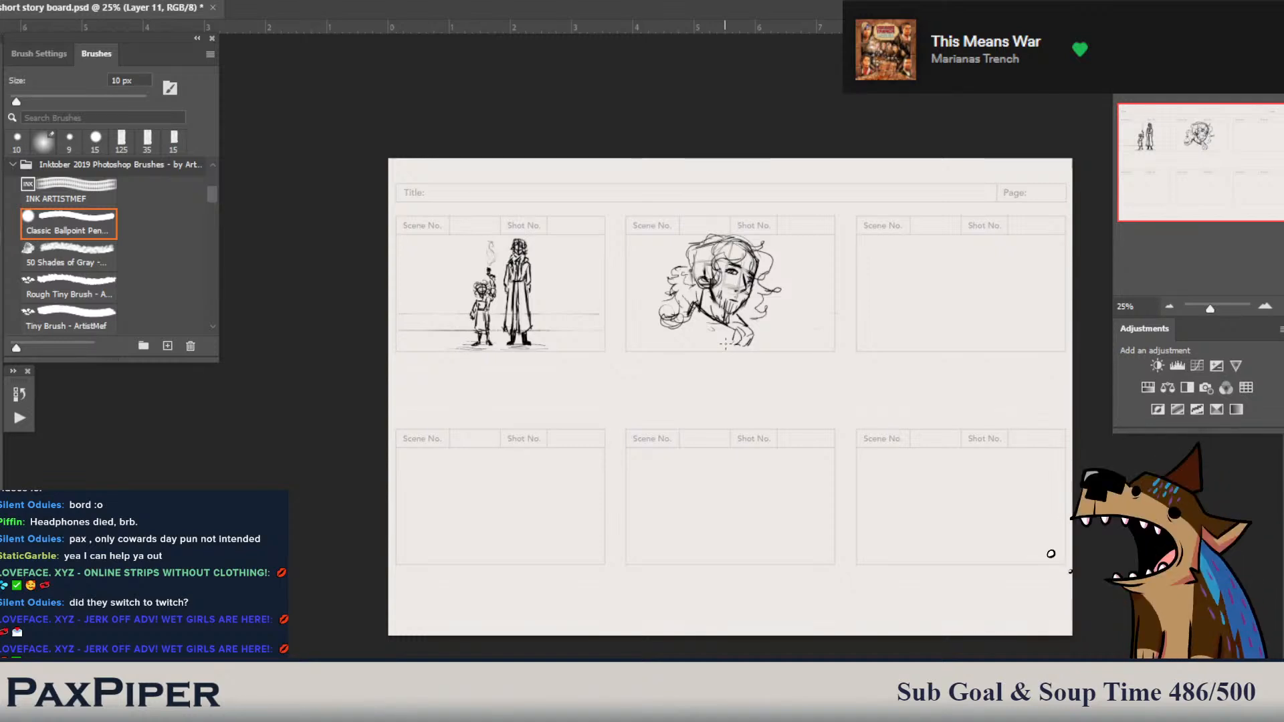
mouse_move(723, 344)
left_mouse_down()
mouse_move(686, 324)
mouse_move(697, 314)
left_mouse_up()
mouse_move(692, 333)
left_mouse_down()
mouse_move(666, 328)
mouse_move(751, 354)
left_mouse_up()
left_click_drag(754, 341, 762, 352)
mouse_move(752, 335)
left_mouse_down()
mouse_move(761, 351)
mouse_move(770, 337)
mouse_move(761, 344)
left_mouse_up()
left_click_drag(763, 336, 767, 347)
left_click_drag(667, 332, 655, 348)
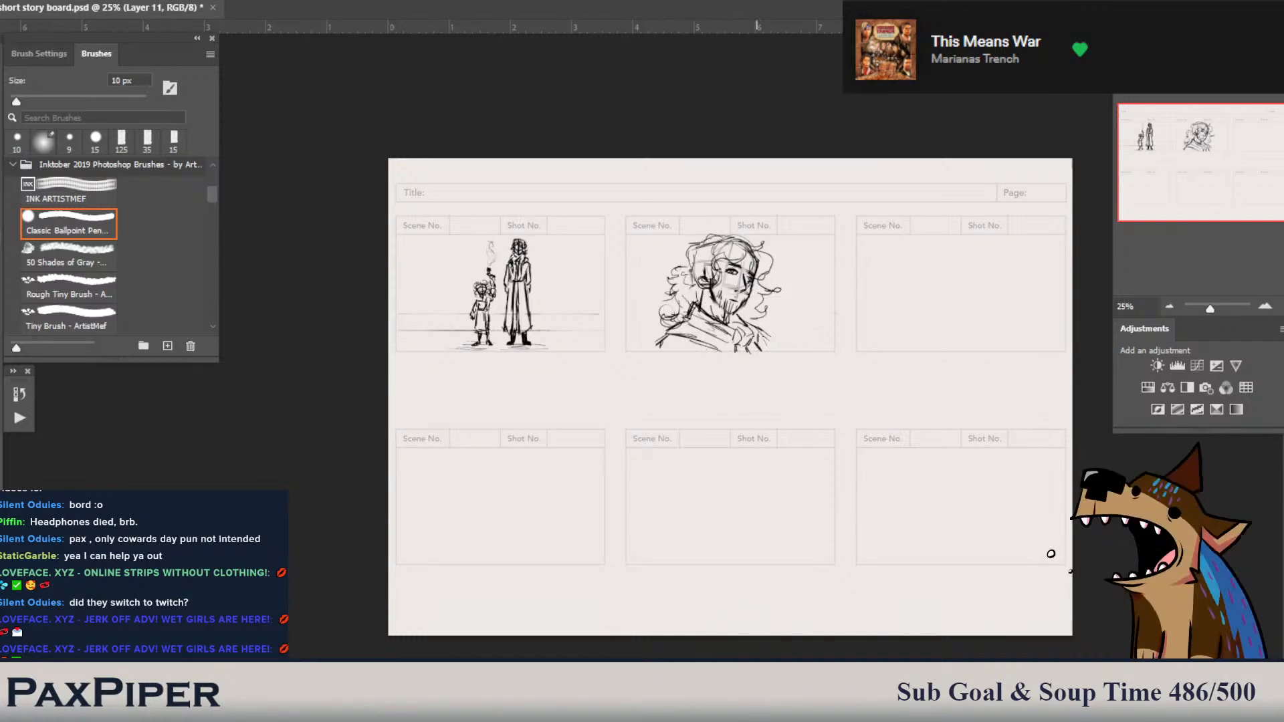
left_click_drag(754, 336, 764, 347)
left_click_drag(688, 340, 650, 351)
mouse_move(759, 338)
left_mouse_down()
mouse_move(775, 349)
mouse_move(763, 351)
left_mouse_up()
- Select the close-up portrait alone, rotate it slightly clockwise and reposition it within the second panel
key("ctrl+t")
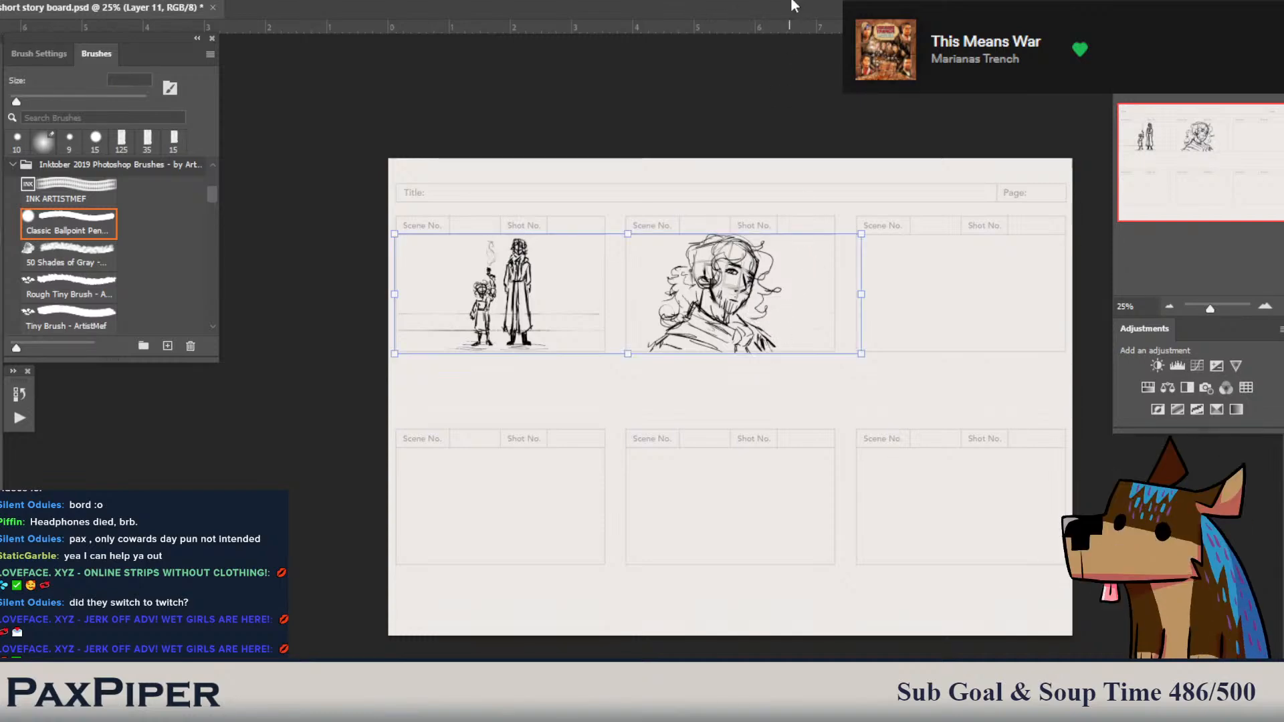
key("Escape")
key("l")
mouse_move(781, 379)
left_mouse_down()
mouse_move(664, 399)
mouse_move(808, 281)
mouse_move(803, 294)
left_mouse_up()
key("ctrl+t")
left_click_drag(869, 249, 869, 261)
mouse_move(732, 310)
left_mouse_down()
mouse_move(744, 296)
mouse_move(739, 306)
left_mouse_up()
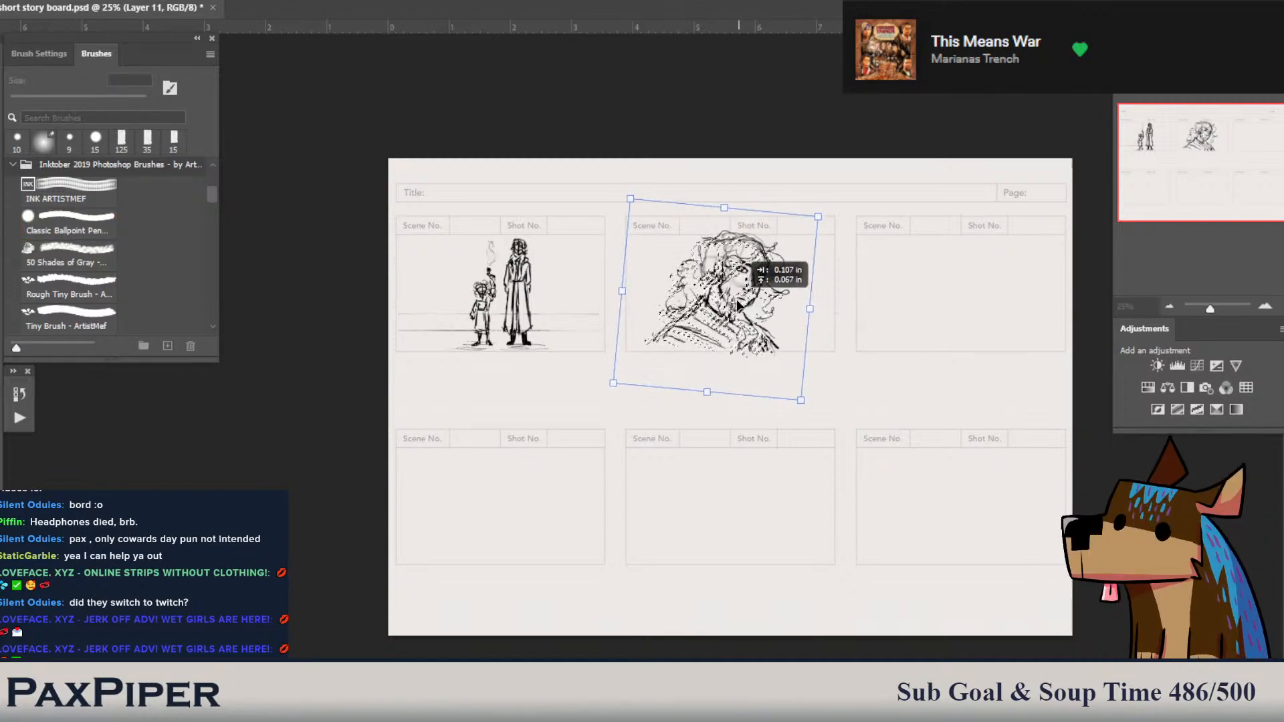
key("Return")
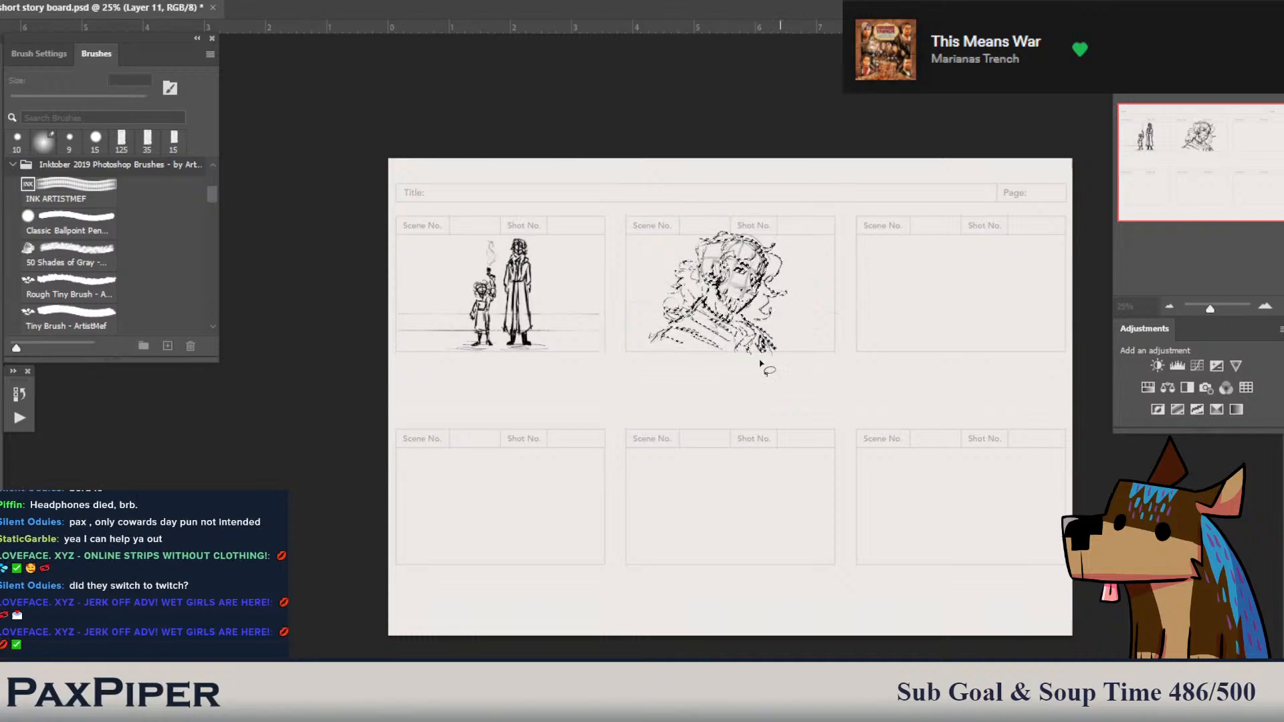
key("ctrl+d")
- Darken the bearded man's eye with the Classic Ballpoint Pen brush
key("ctrl+plus")
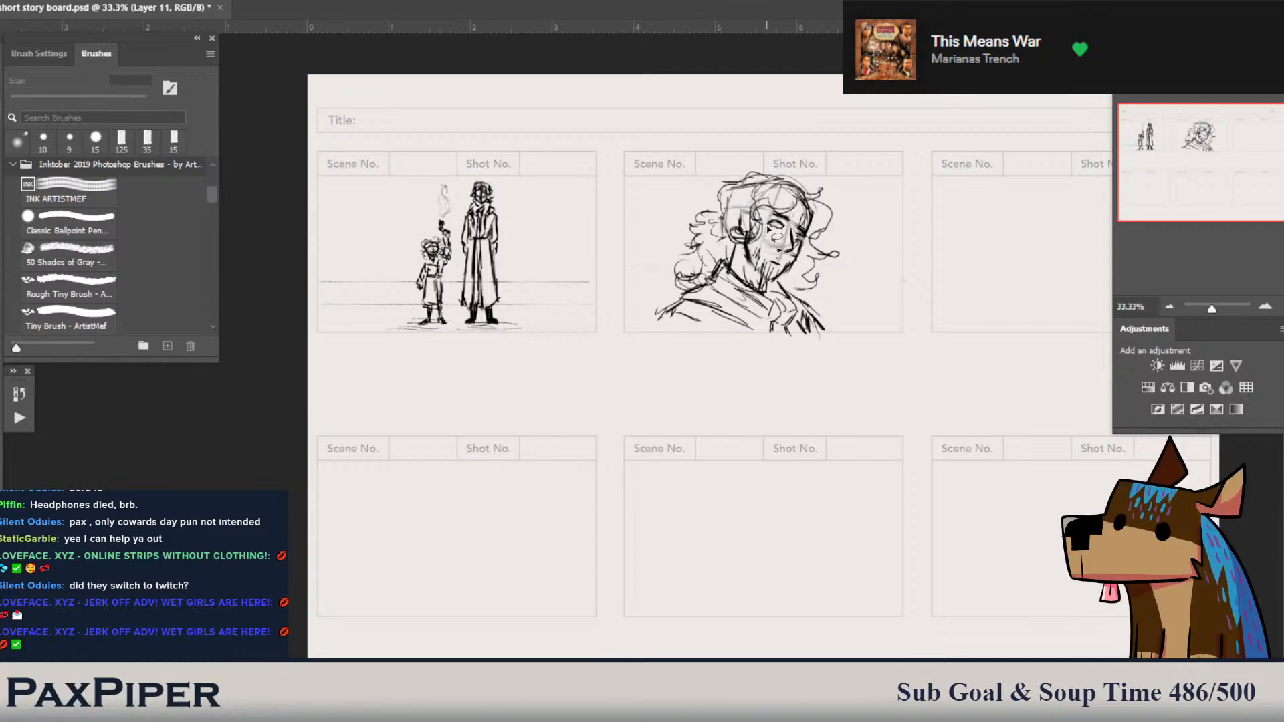
key("b")
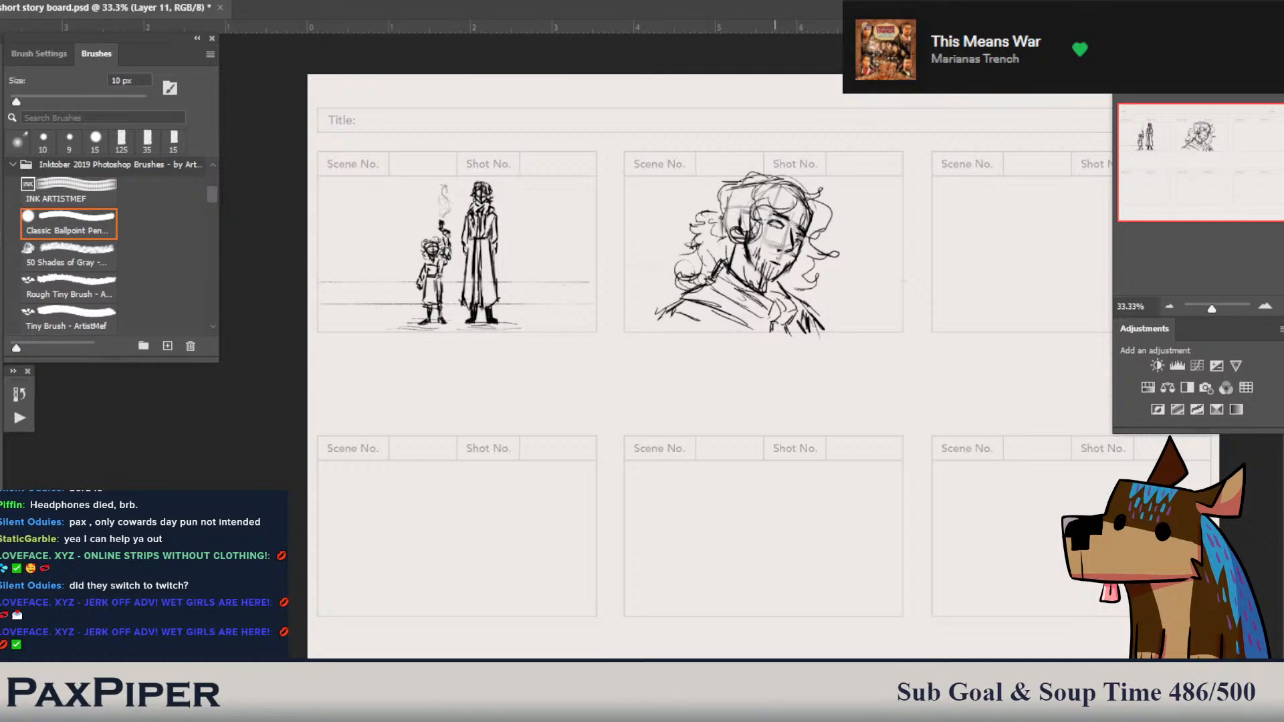
left_click_drag(769, 228, 783, 224)
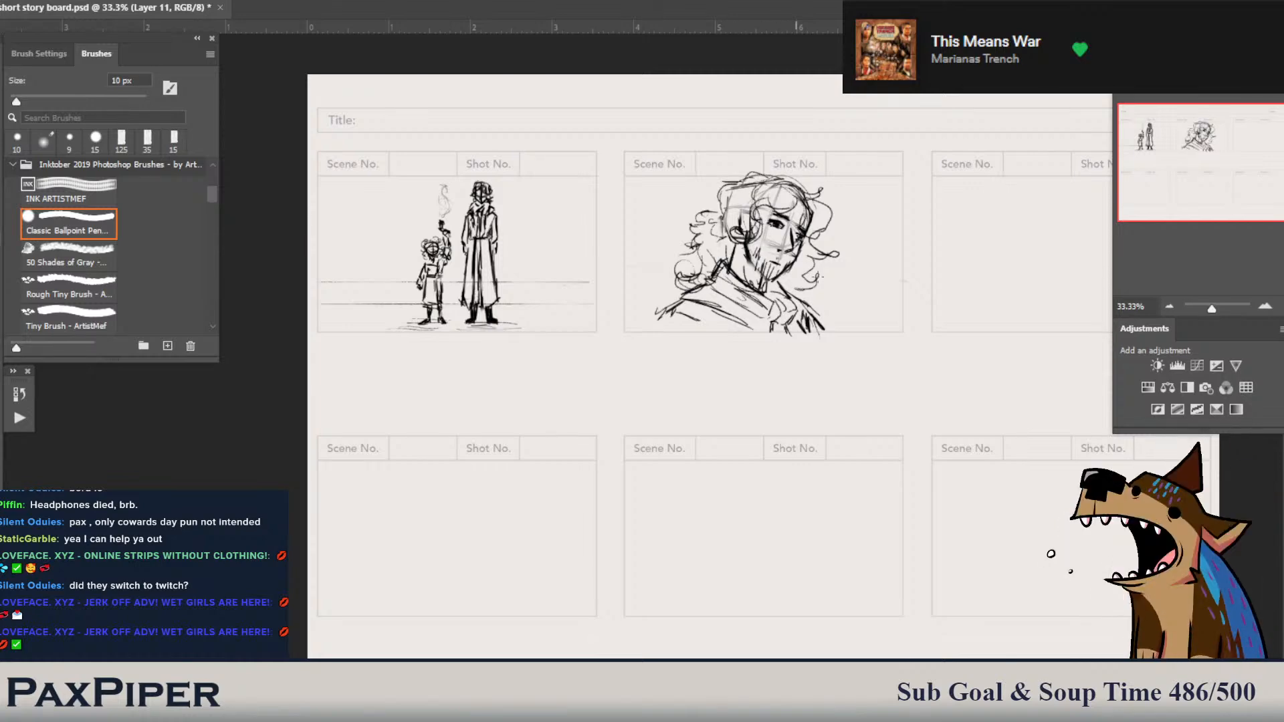
- Start a cat's face in the third panel, undoing rejected strokes and drawing half-closed eyes
mouse_move(901, 321)
left_mouse_down()
mouse_move(794, 339)
mouse_move(806, 331)
left_mouse_up()
mouse_move(884, 230)
left_mouse_down()
mouse_move(886, 252)
mouse_move(925, 252)
mouse_move(879, 251)
mouse_move(894, 247)
mouse_move(891, 257)
mouse_move(904, 237)
left_mouse_up()
key("ctrl+z")
key("ctrl+z")
key("ctrl+z")
key("ctrl+z")
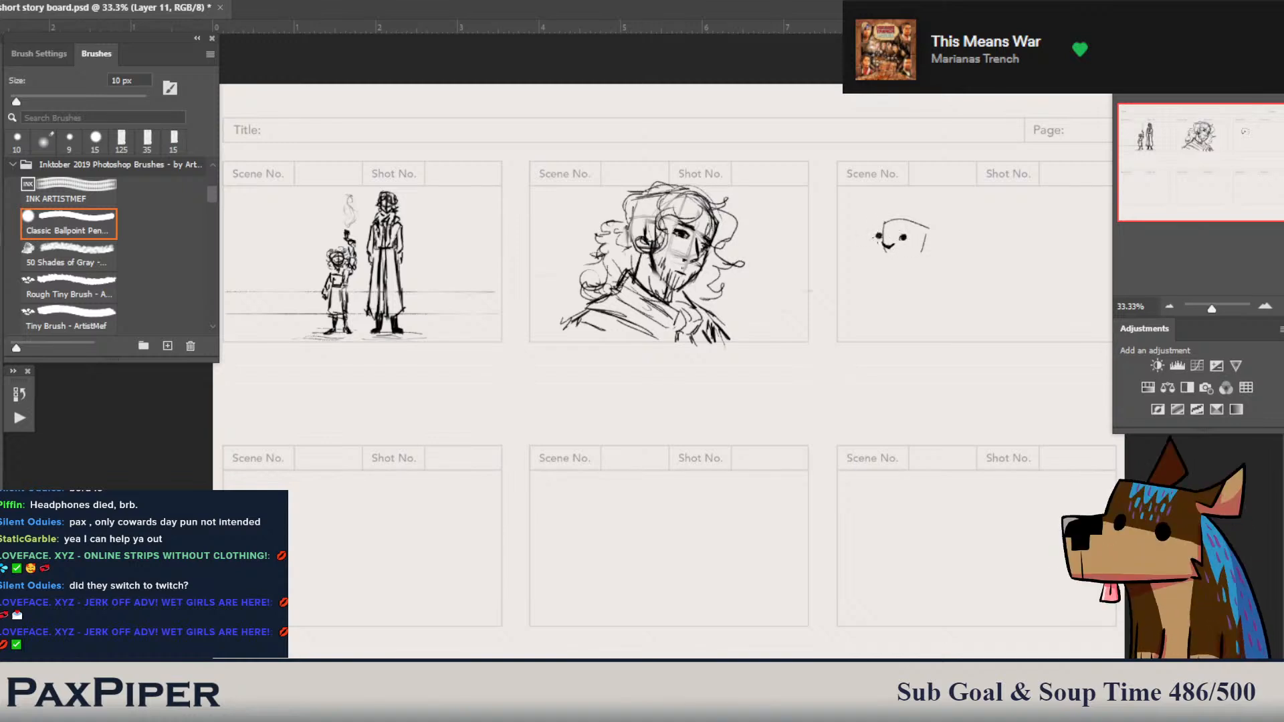
key("ctrl+z")
key("ctrl+z")
key("ctrl+z")
left_click_drag(905, 236, 886, 235)
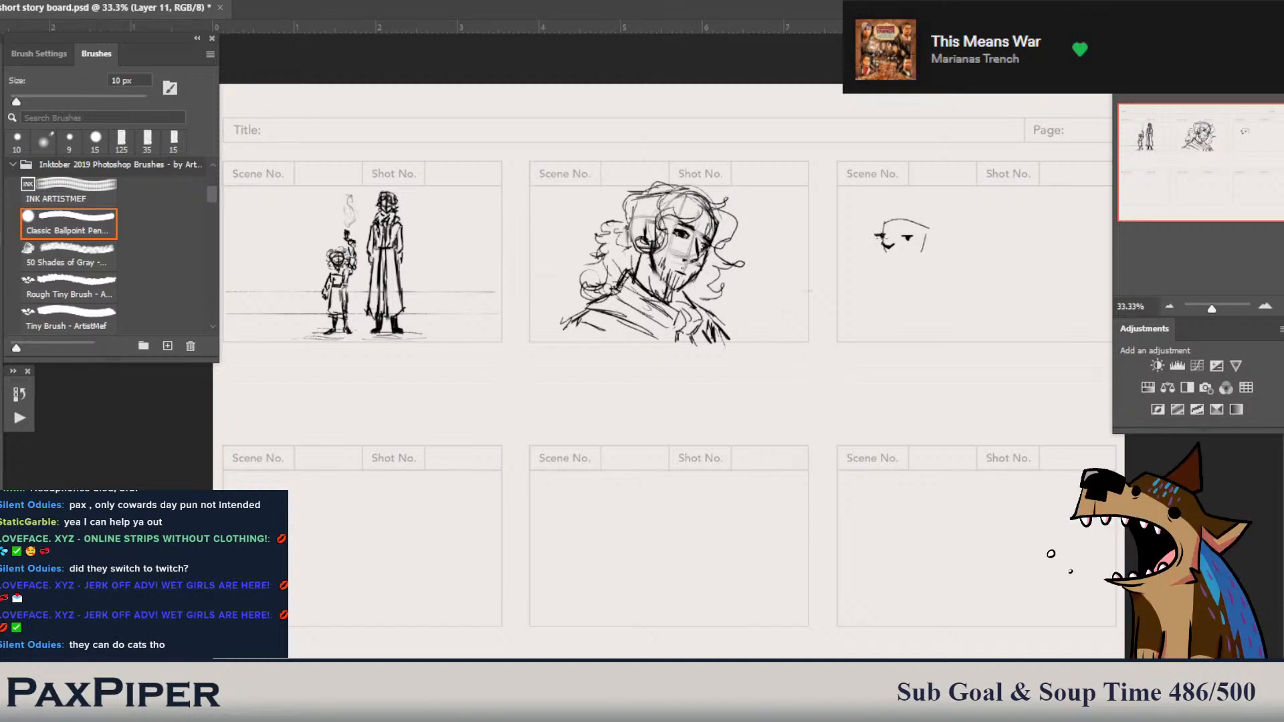
- Draw the cat's pointed ears, chest, front legs, back and haunch in a sitting pose
mouse_move(924, 223)
left_mouse_down()
mouse_move(937, 203)
mouse_move(932, 239)
left_mouse_up()
mouse_move(891, 201)
left_mouse_down()
mouse_move(879, 248)
mouse_move(901, 260)
mouse_move(926, 250)
mouse_move(908, 262)
mouse_move(923, 297)
mouse_move(908, 313)
left_mouse_up()
mouse_move(899, 261)
left_mouse_down()
mouse_move(902, 305)
mouse_move(900, 280)
mouse_move(937, 289)
mouse_move(942, 263)
mouse_move(926, 320)
left_mouse_up()
mouse_move(915, 305)
left_mouse_down()
mouse_move(911, 344)
mouse_move(934, 355)
mouse_move(912, 361)
left_mouse_up()
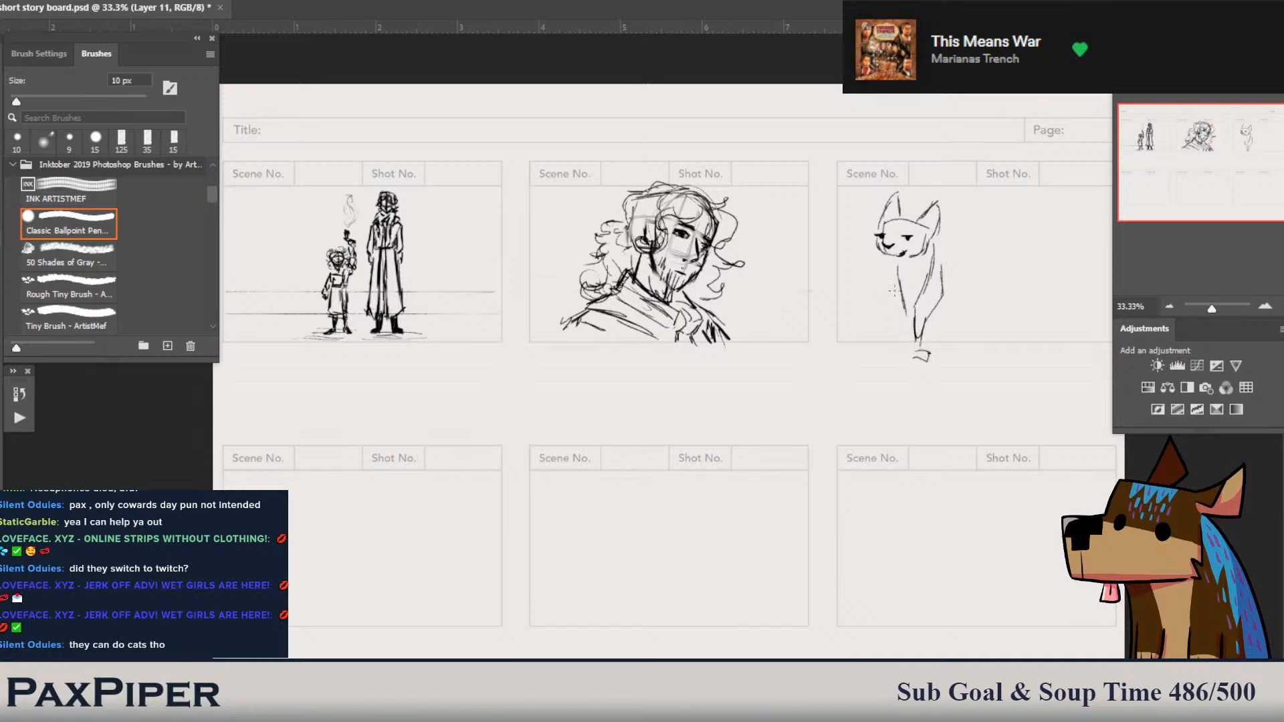
left_click_drag(885, 281, 907, 356)
mouse_move(890, 307)
left_mouse_down()
mouse_move(875, 327)
mouse_move(864, 294)
mouse_move(869, 345)
left_mouse_up()
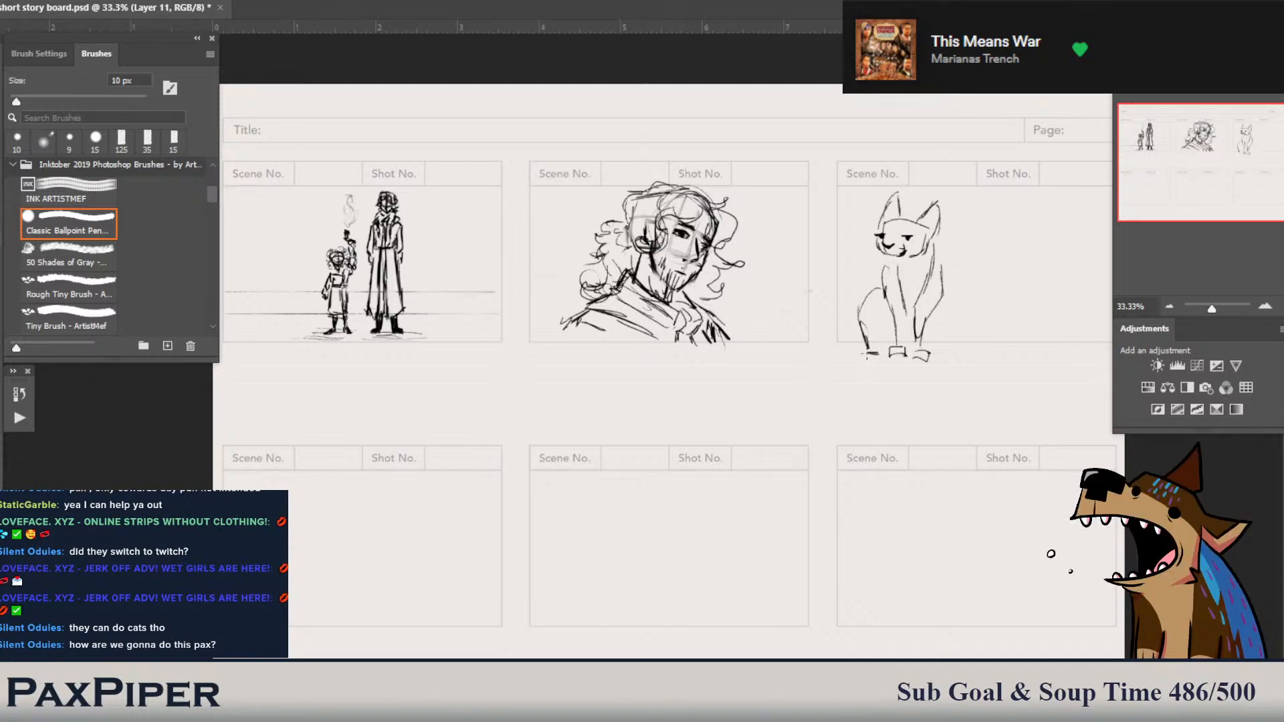
- Add the cat's paws, curled tail, whiskers and monocle, plus a small gavel beside its front leg
mouse_move(866, 346)
left_mouse_down()
mouse_move(882, 354)
mouse_move(836, 297)
mouse_move(841, 286)
mouse_move(826, 298)
mouse_move(854, 345)
mouse_move(927, 322)
mouse_move(925, 336)
mouse_move(938, 303)
mouse_move(958, 336)
mouse_move(939, 341)
mouse_move(956, 309)
left_mouse_up()
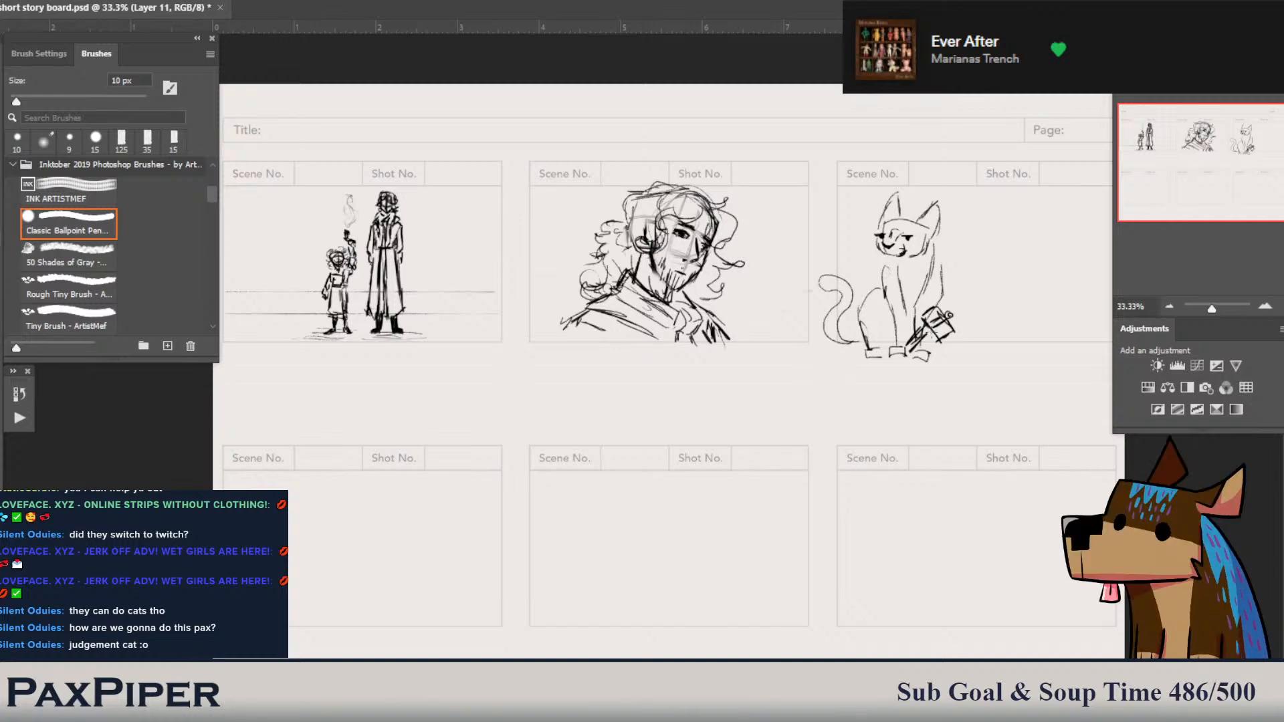
left_click_drag(956, 330, 941, 343)
left_click_drag(861, 235, 857, 258)
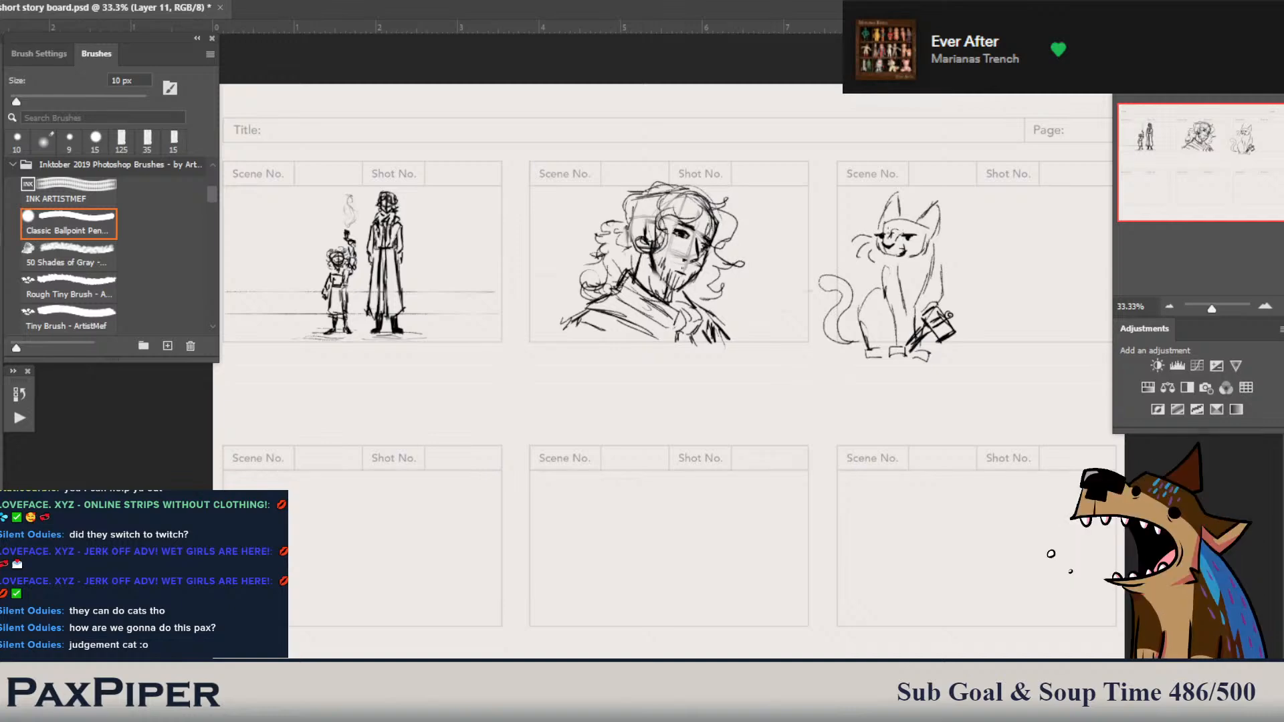
left_click_drag(875, 234, 887, 236)
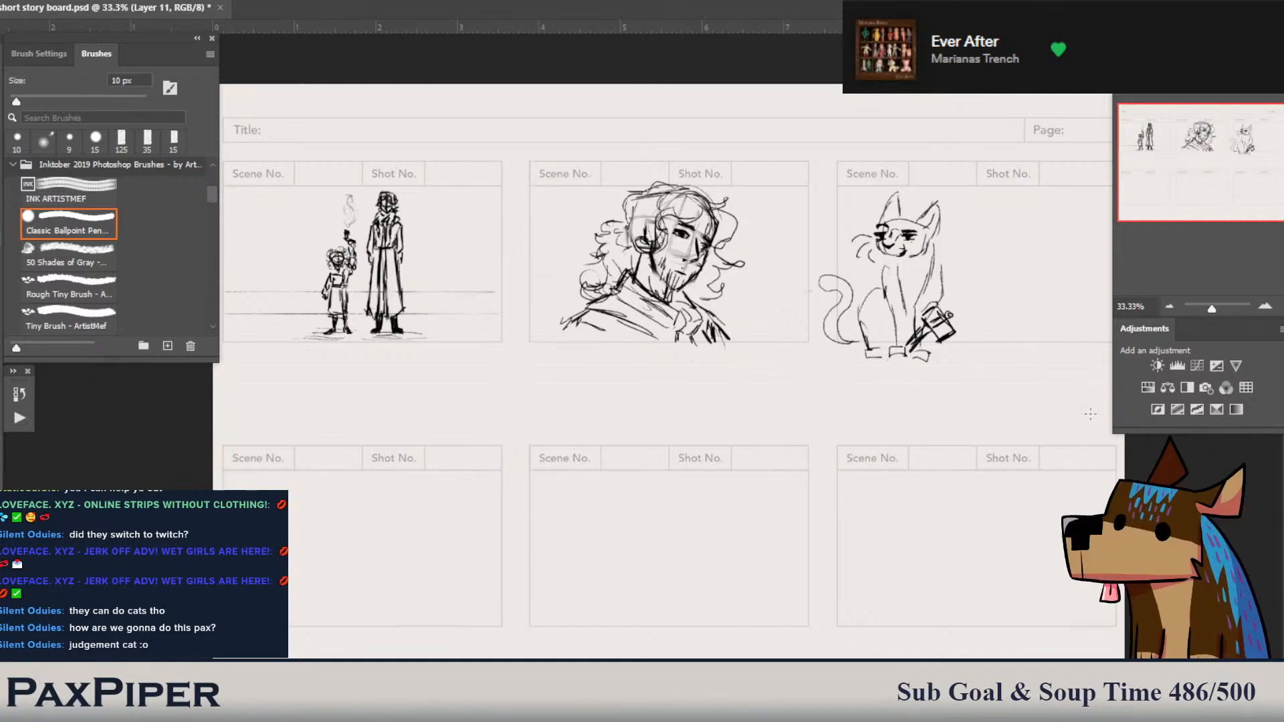
- Select the cat sketch, shrink it and move it into the gap between the panel rows
key("l")
mouse_move(984, 405)
left_mouse_down()
mouse_move(737, 326)
mouse_move(922, 219)
left_mouse_up()
mouse_move(819, 180)
left_mouse_down()
mouse_move(976, 230)
mouse_move(990, 289)
mouse_move(935, 376)
mouse_move(828, 373)
mouse_move(839, 218)
left_mouse_up()
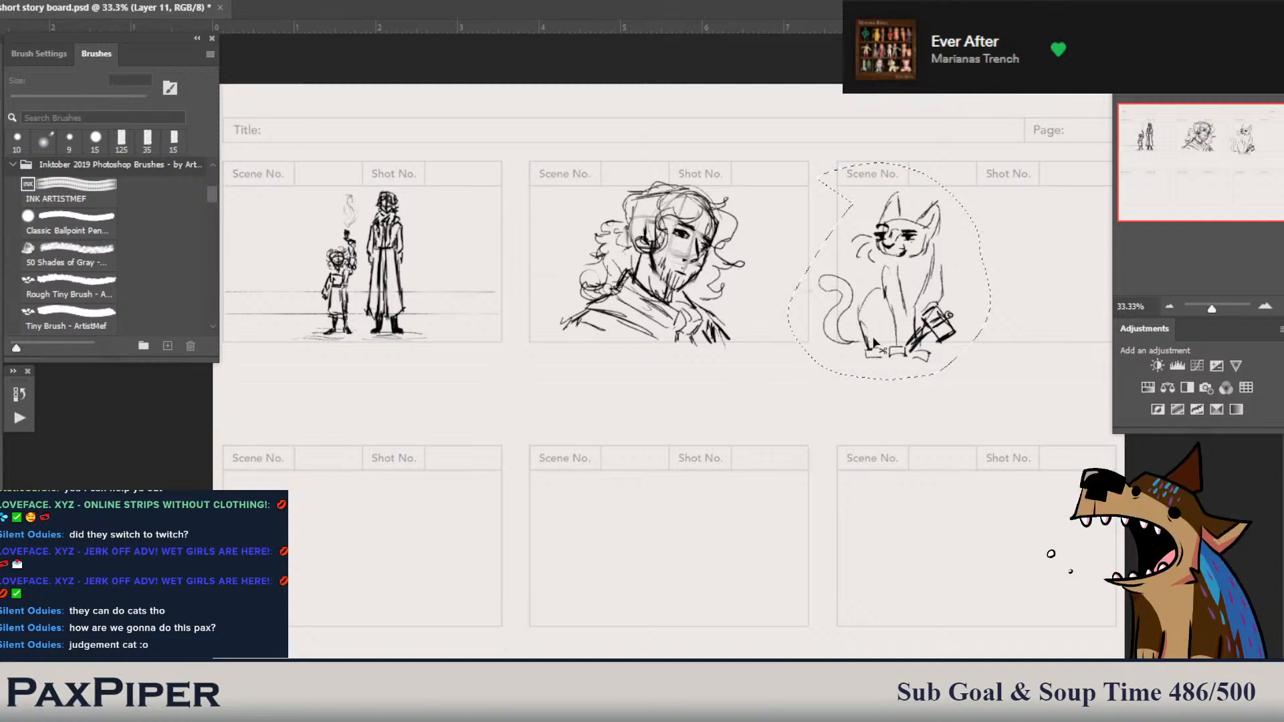
key("ctrl+t")
left_click_drag(933, 287, 786, 392)
mouse_move(841, 267)
left_mouse_down()
mouse_move(718, 396)
mouse_move(923, 134)
mouse_move(1022, 127)
mouse_move(829, 141)
mouse_move(824, 418)
left_mouse_up()
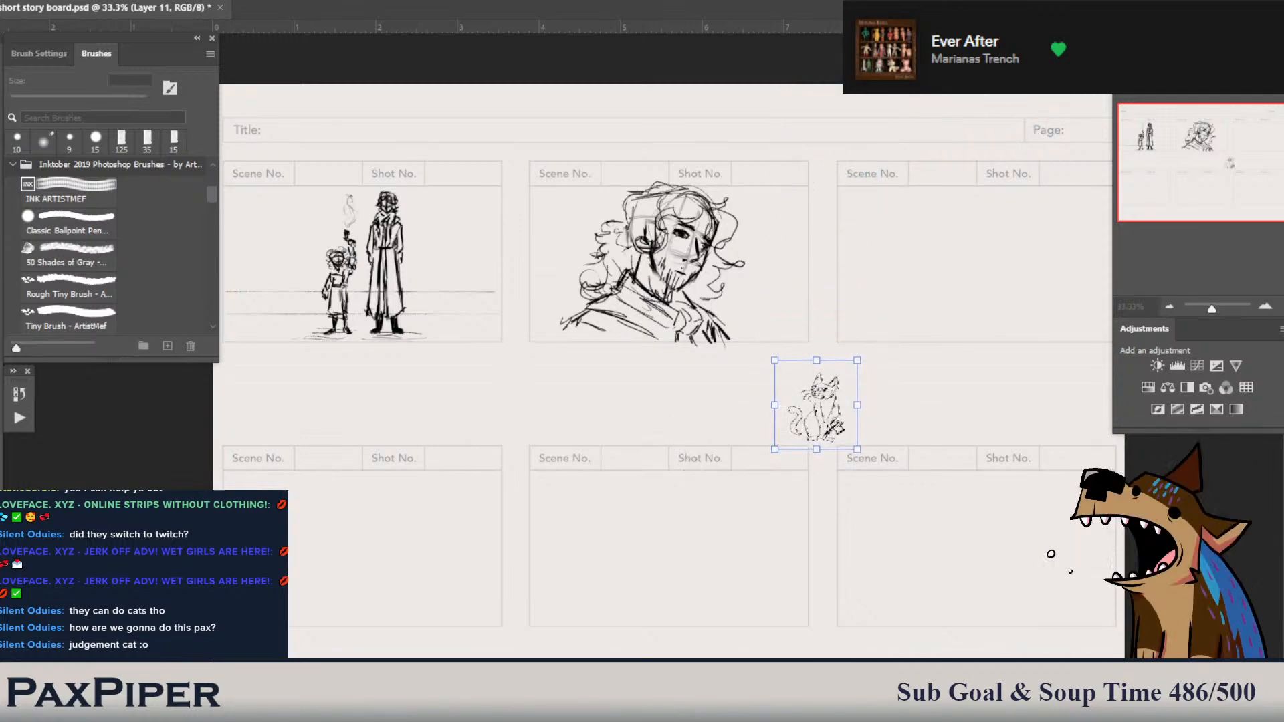
key("Return")
- Rework the bearded man's eye and brow, alternating between the brush and the eraser
left_click_drag(743, 406, 788, 420)
key("b")
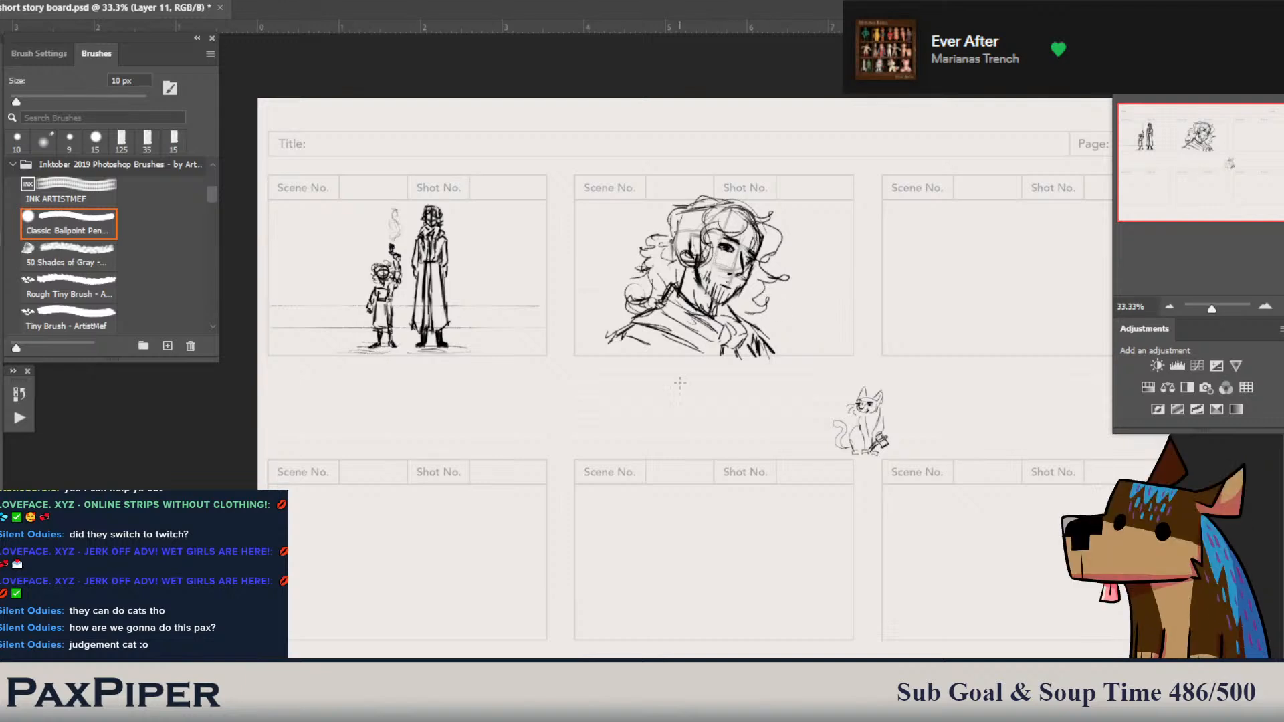
key("l")
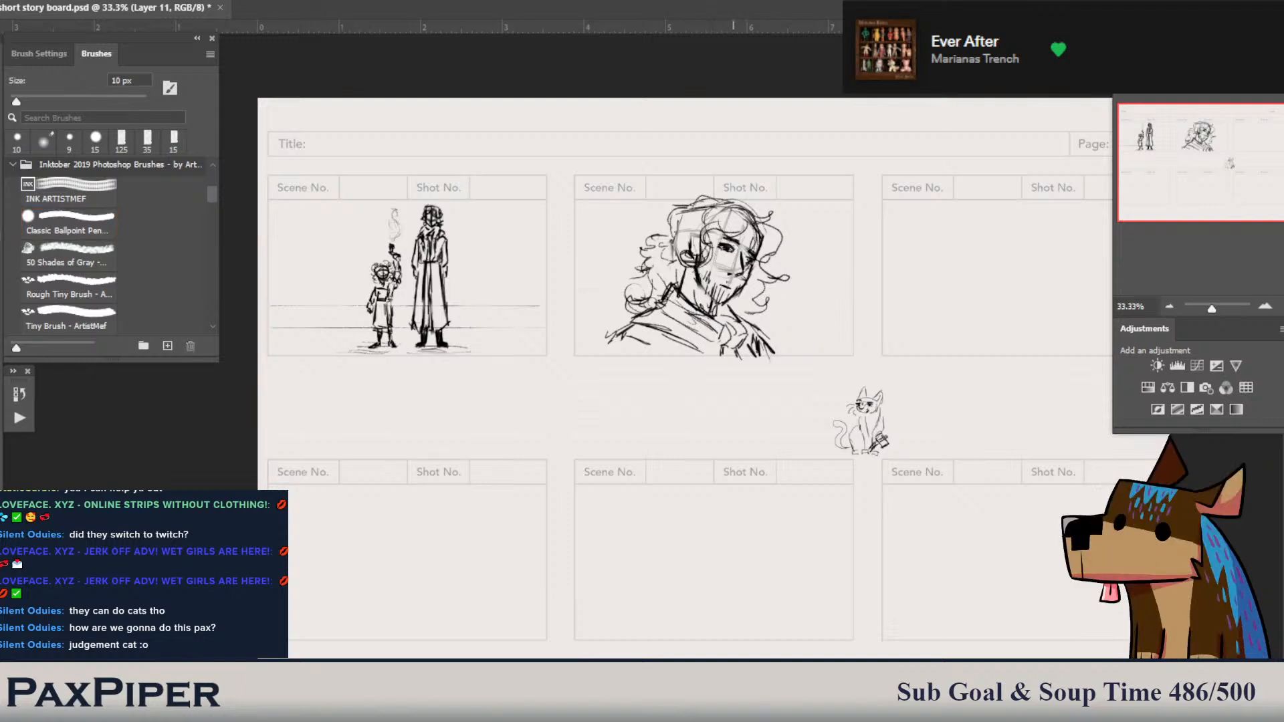
key("e")
key("b")
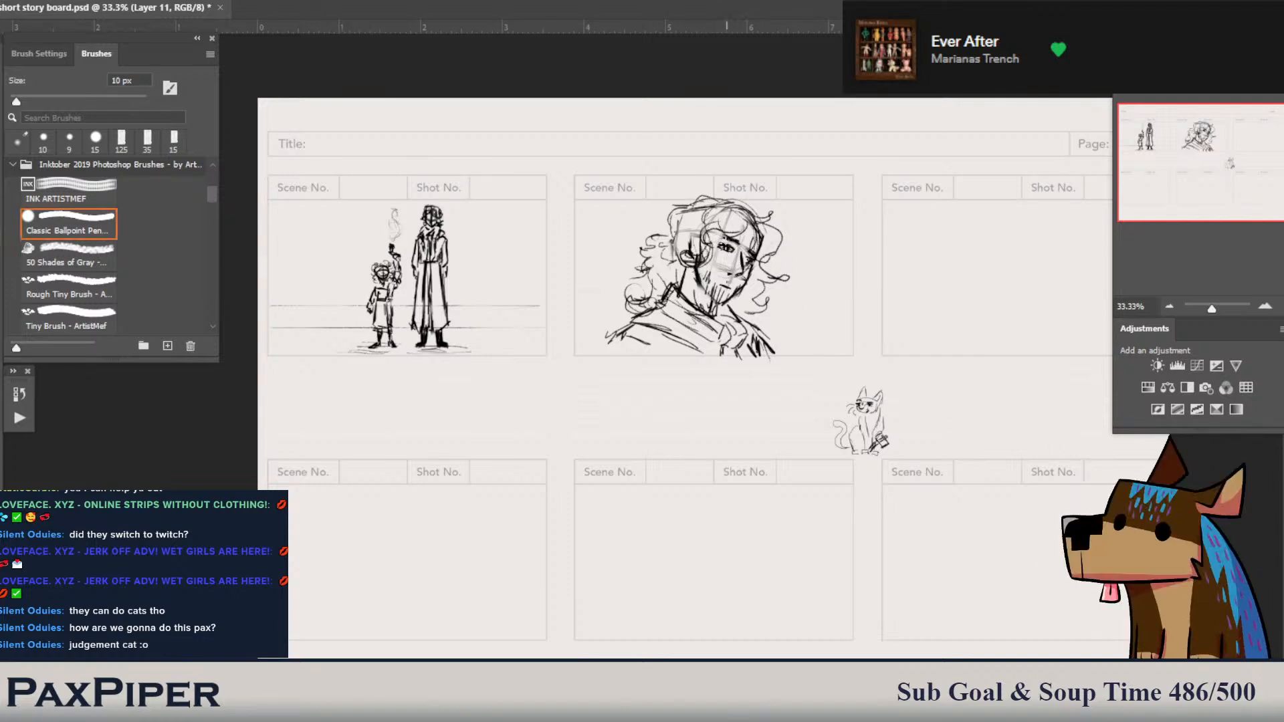
key("e")
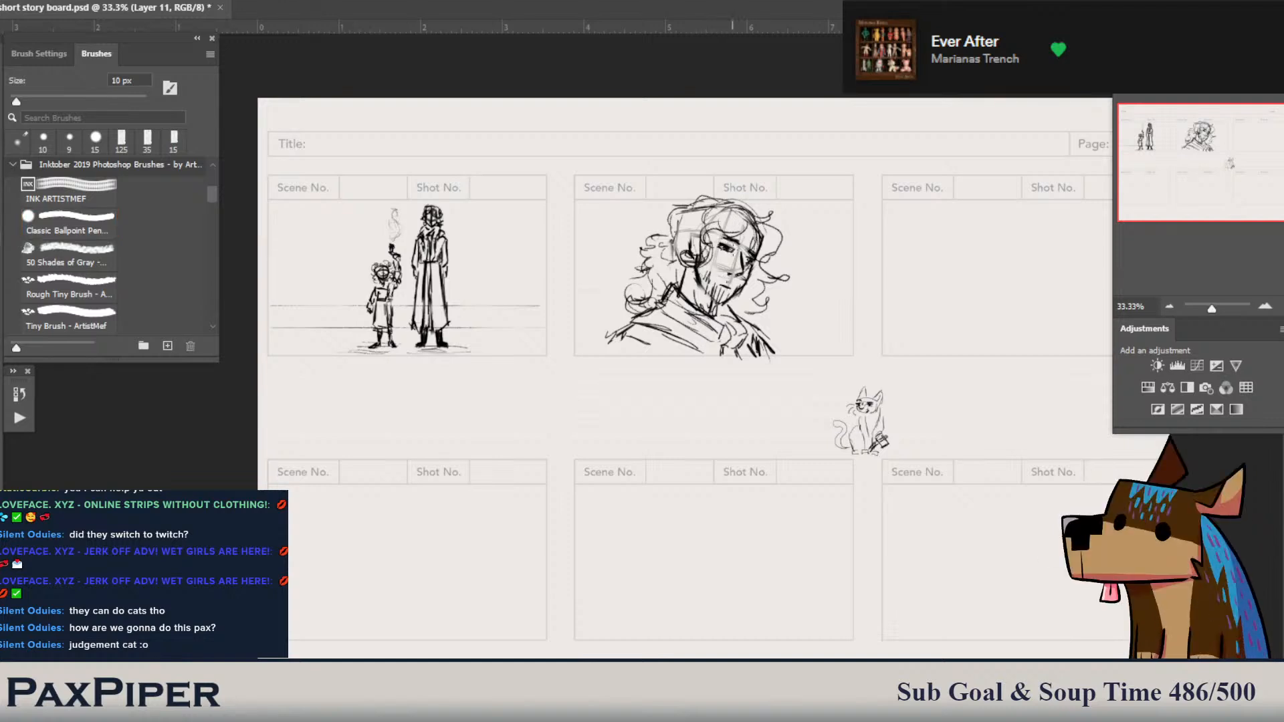
key("b")
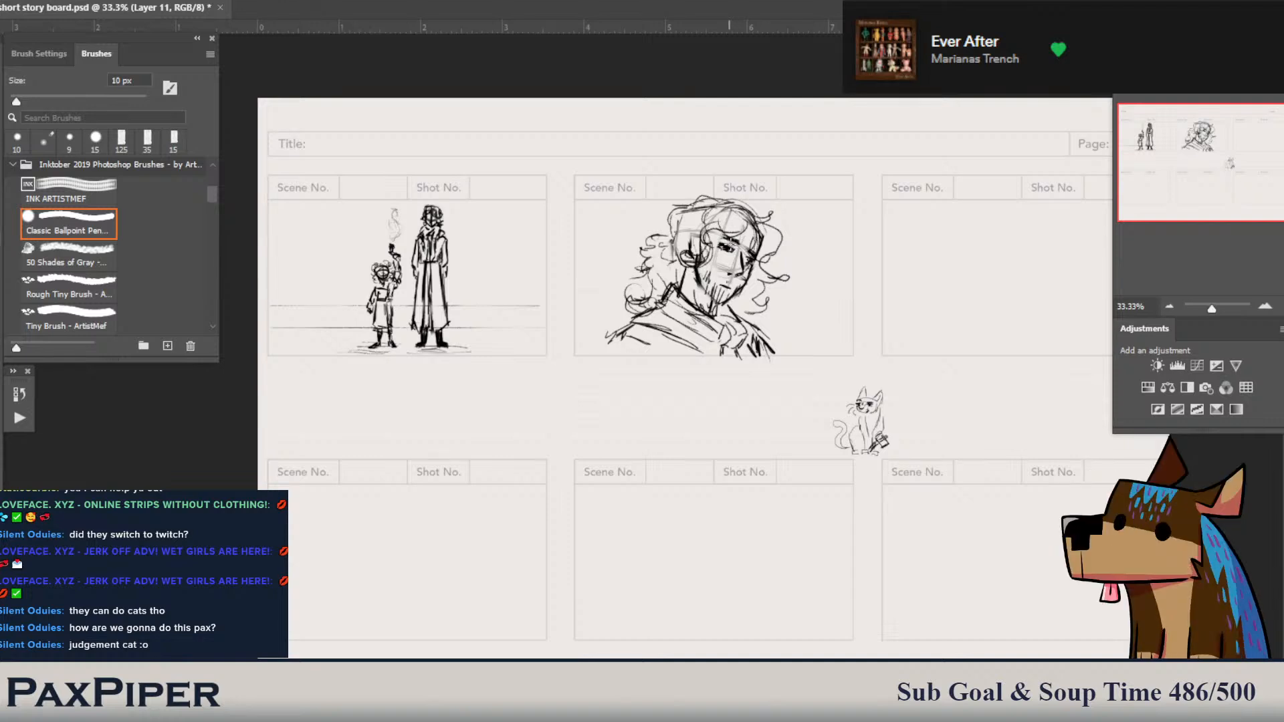
- Add coat strokes along both of the bearded man's shoulders at the panel's lower edge
left_click_drag(755, 375, 722, 371)
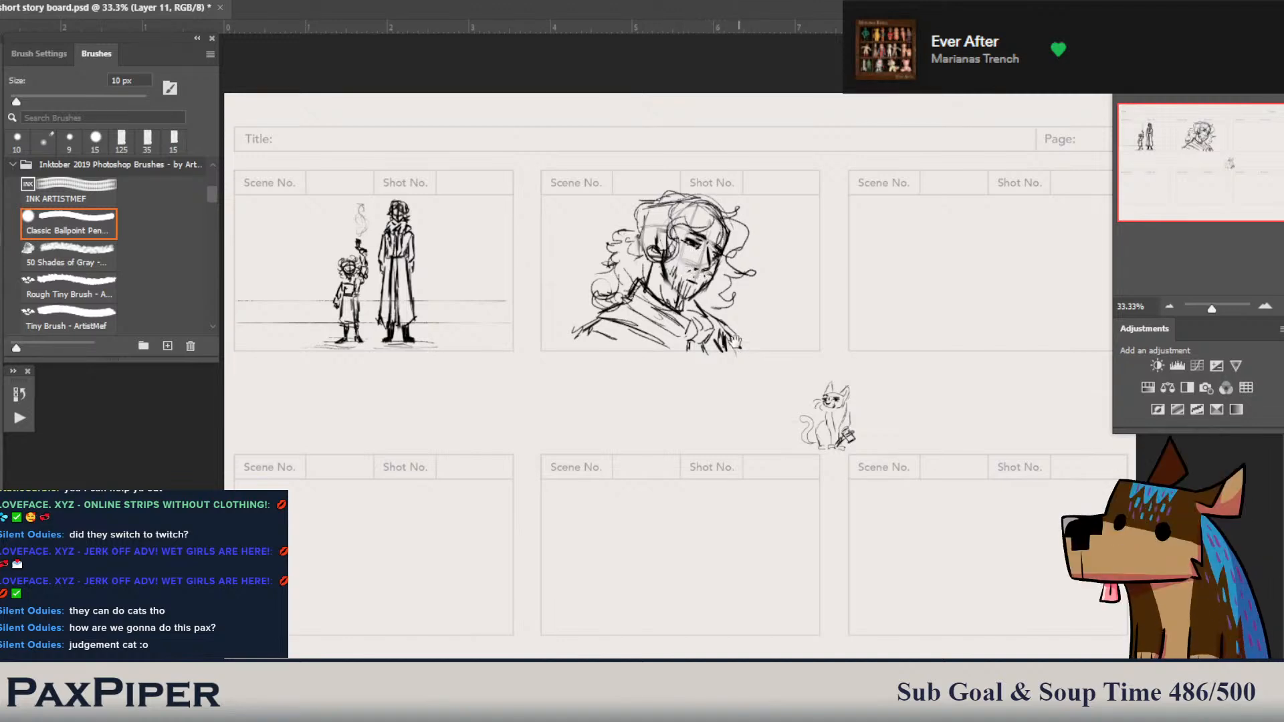
left_click_drag(750, 339, 735, 321)
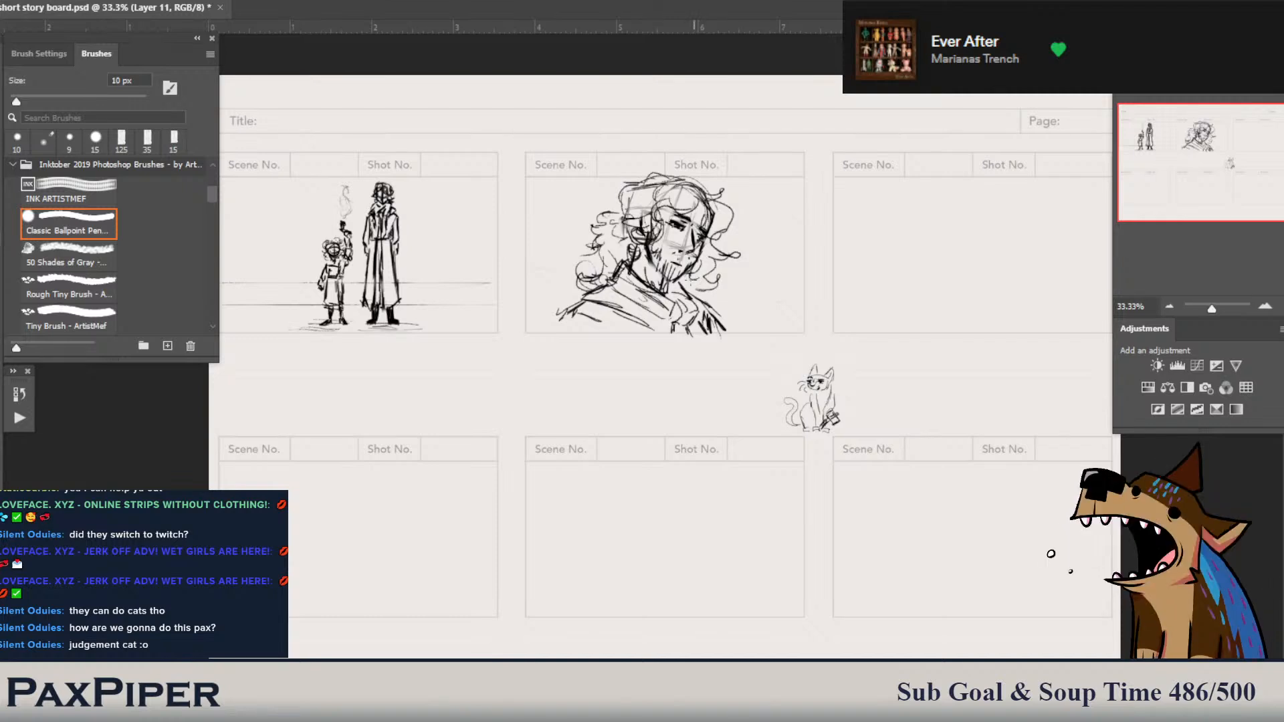
left_click_drag(568, 319, 559, 328)
left_click_drag(602, 316, 591, 334)
left_click_drag(625, 320, 600, 337)
- Select the portrait and shift it toward the left border of the second panel
left_click_drag(849, 345, 774, 344)
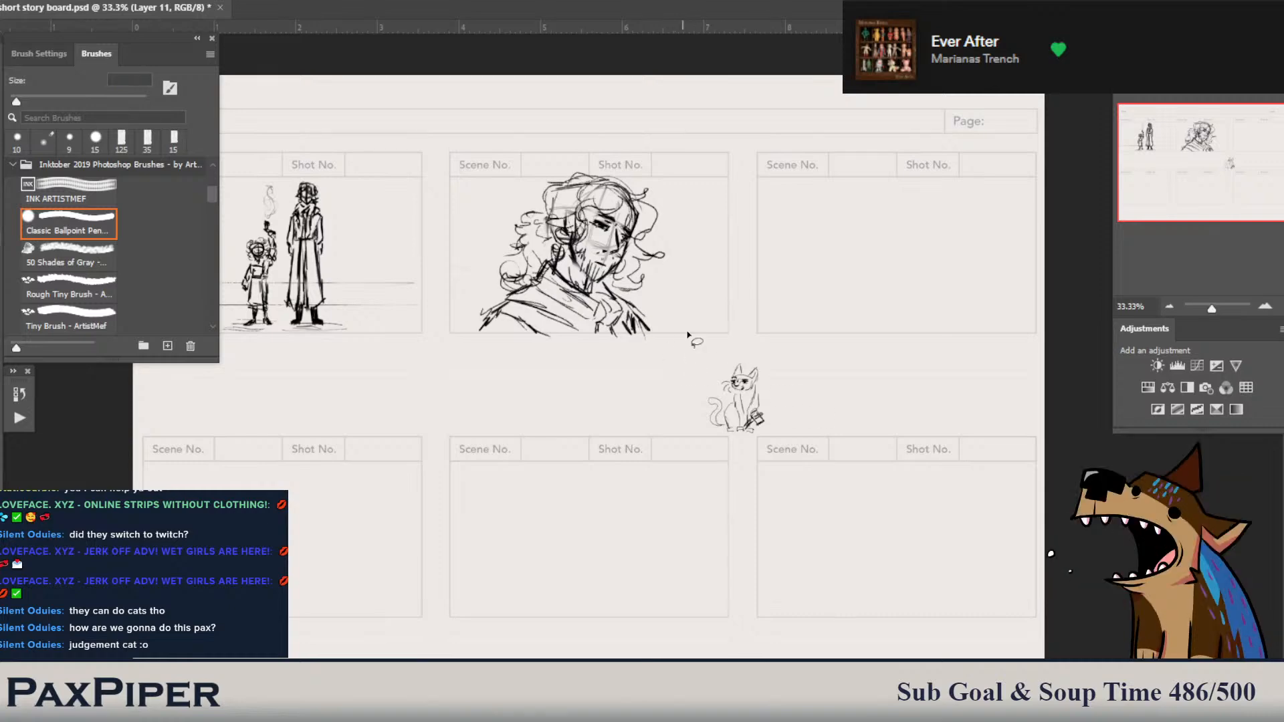
left_click_drag(708, 274, 637, 363)
key("l")
mouse_move(562, 395)
left_mouse_down()
mouse_move(703, 195)
mouse_move(669, 335)
left_mouse_up()
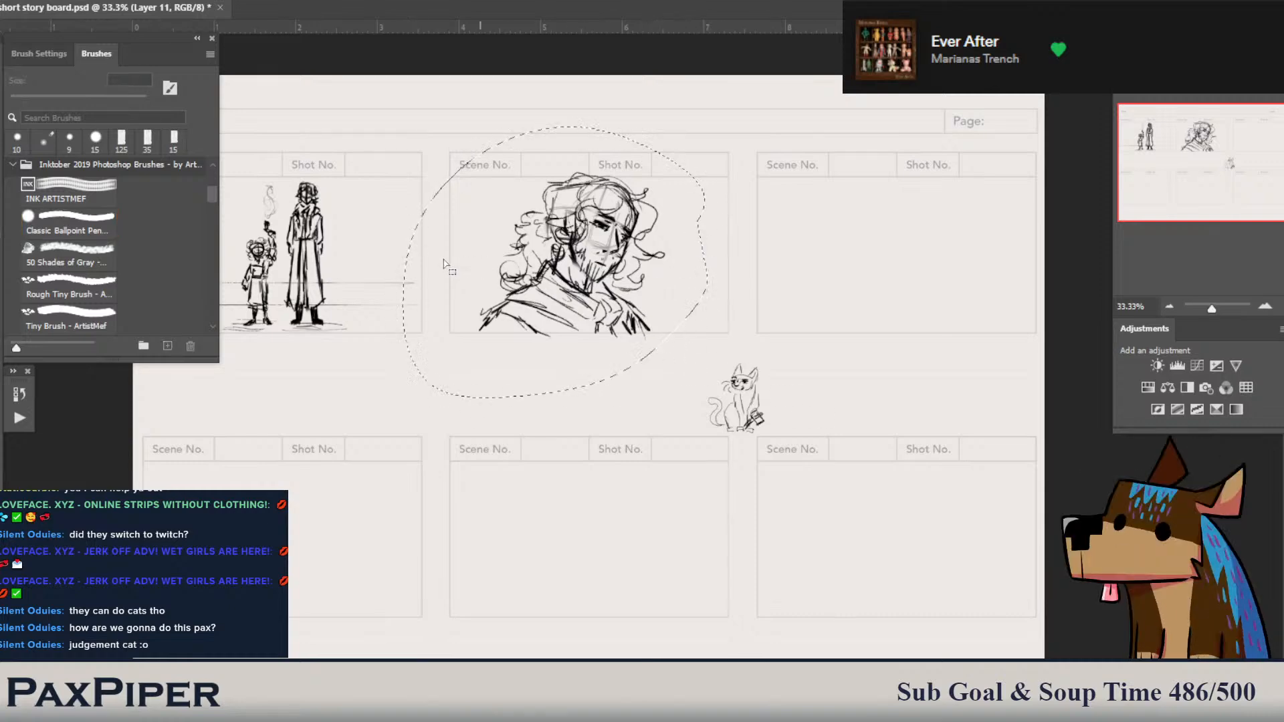
key("ctrl+t")
left_click_drag(600, 287, 576, 289)
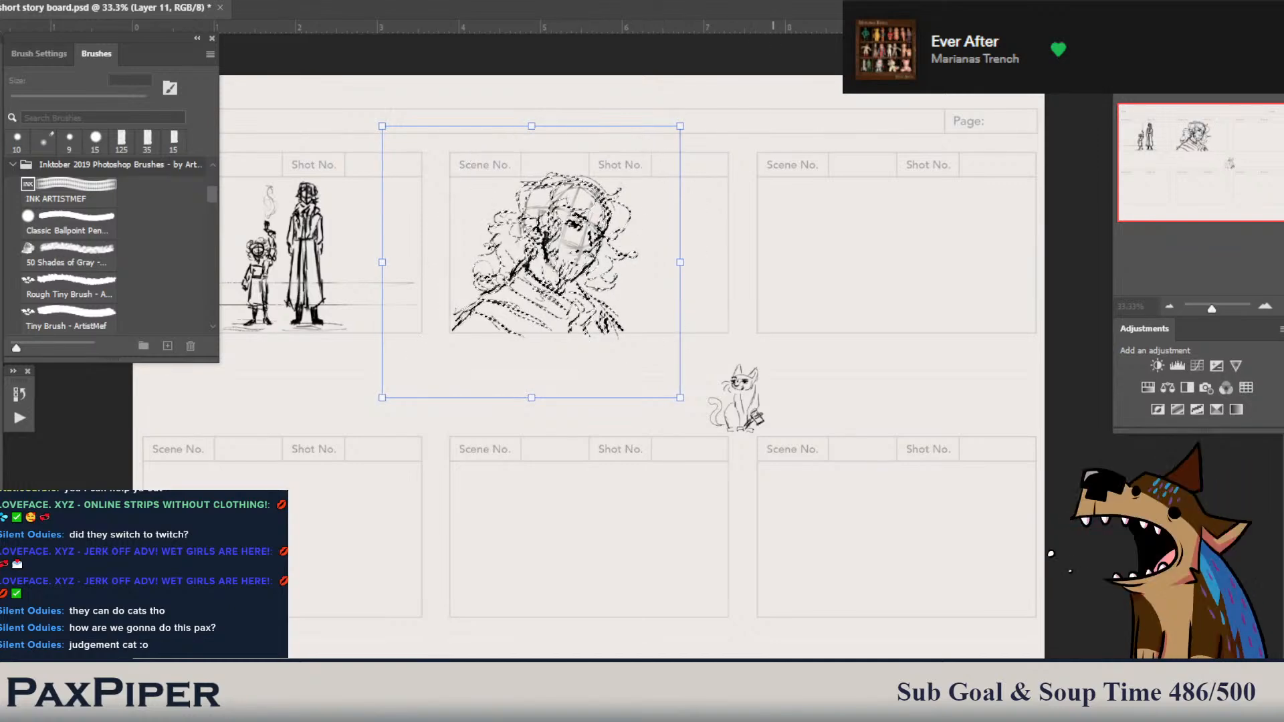
key("Return")
key("ctrl+d")
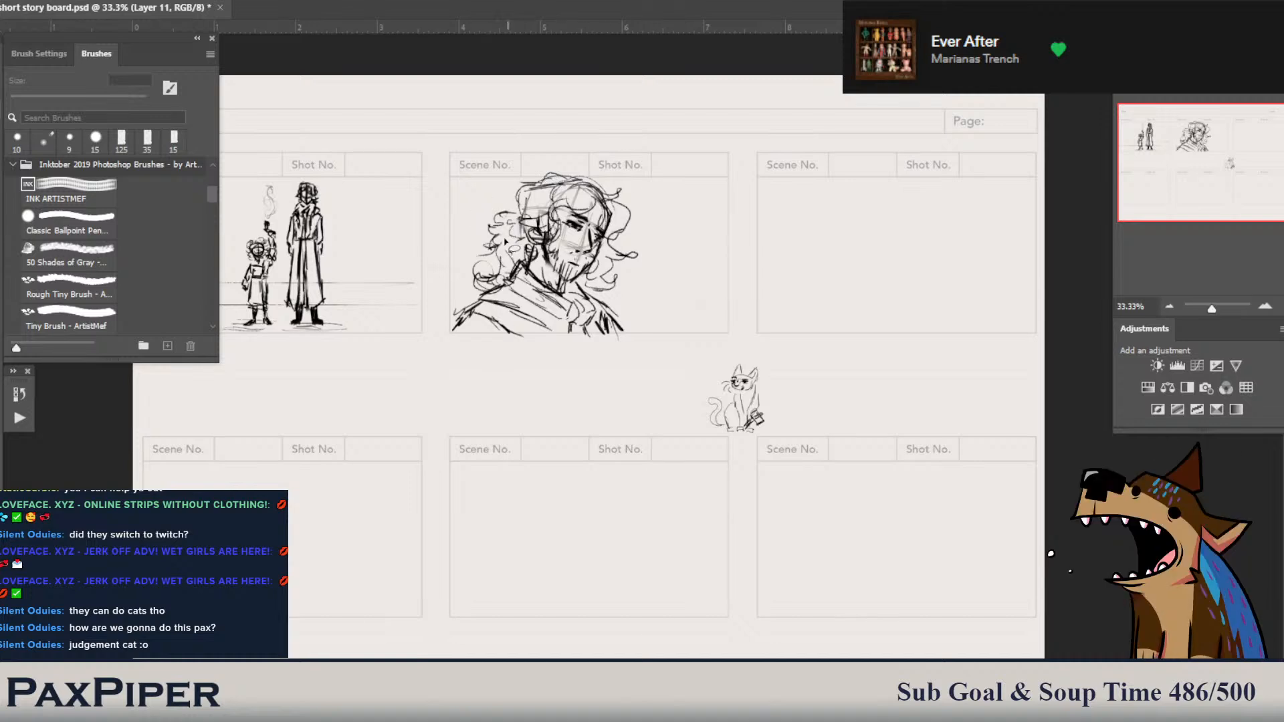
mouse_move(449, 147)
left_mouse_down()
mouse_move(615, 132)
mouse_move(489, 126)
left_mouse_up()
key("b")
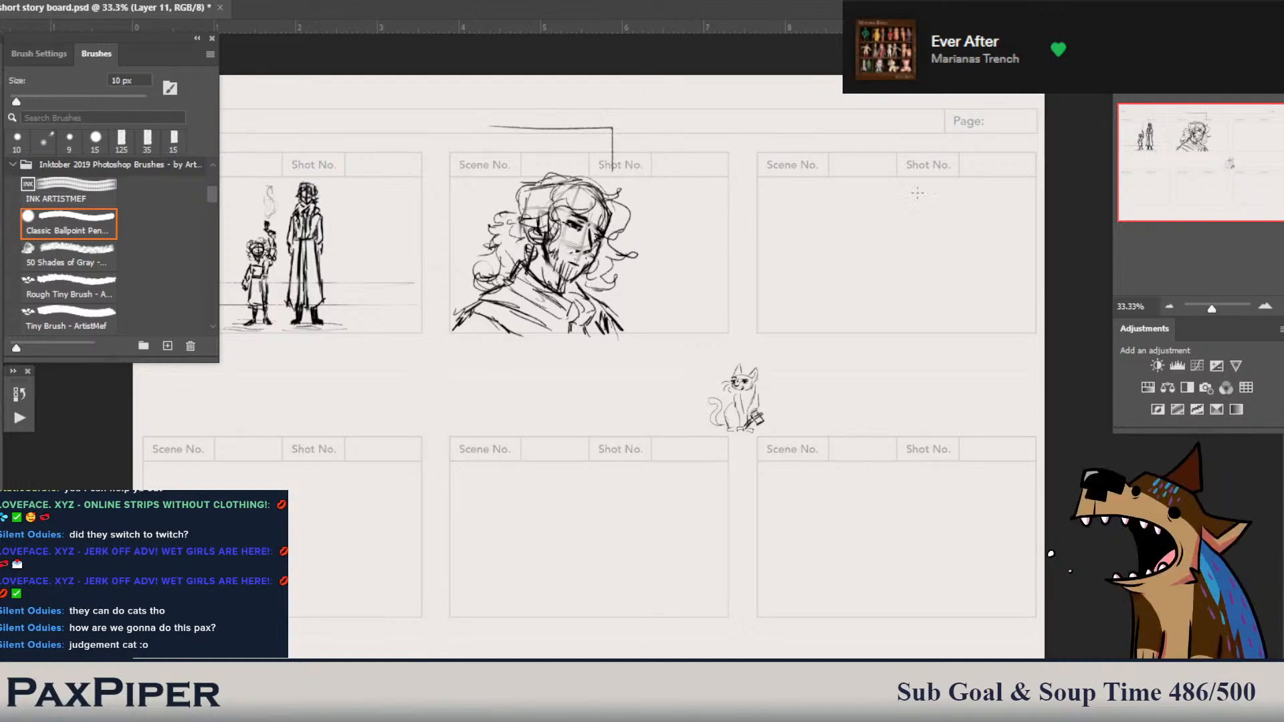
mouse_move(896, 169)
left_mouse_down()
mouse_move(908, 133)
mouse_move(1025, 135)
left_mouse_up()
key("e")
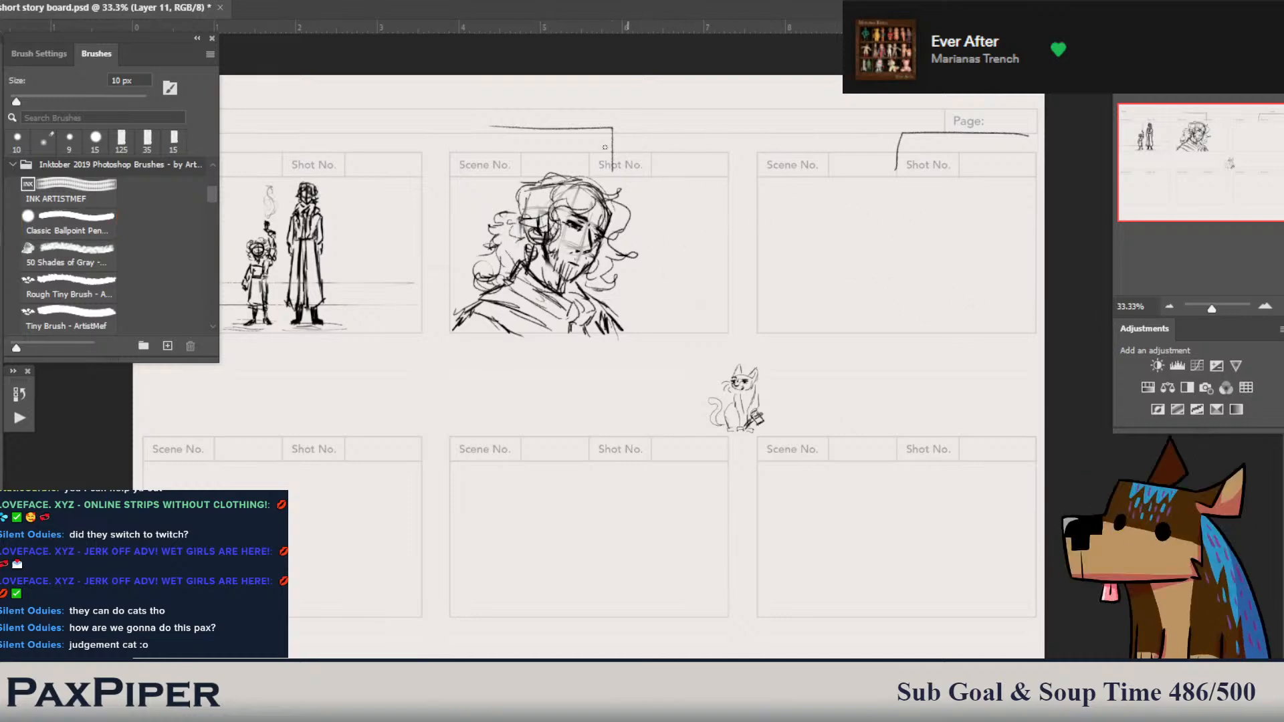
mouse_move(611, 172)
left_mouse_down()
mouse_move(611, 130)
mouse_move(506, 127)
mouse_move(888, 160)
mouse_move(881, 147)
mouse_move(925, 138)
mouse_move(899, 151)
mouse_move(1042, 138)
left_mouse_up()
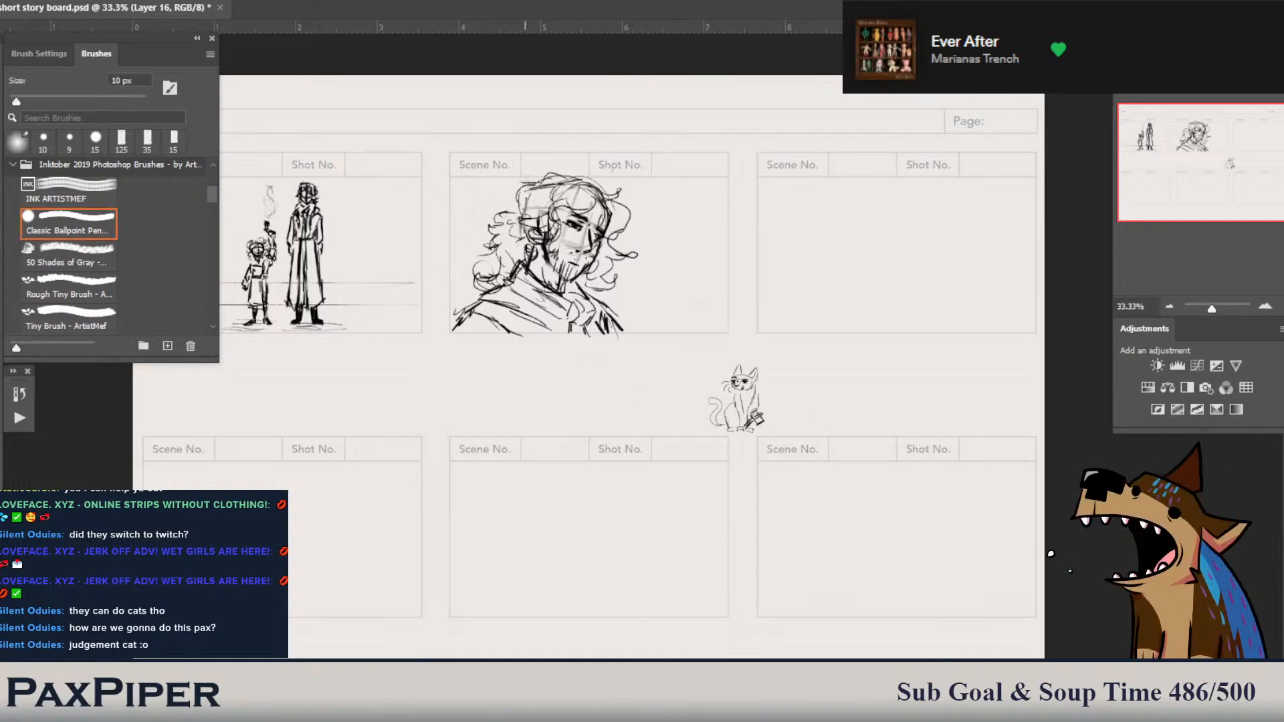
- On a new layer, draw two vertical and two horizontal red rule-of-thirds lines across the second panel
left_click_drag(526, 181, 527, 321)
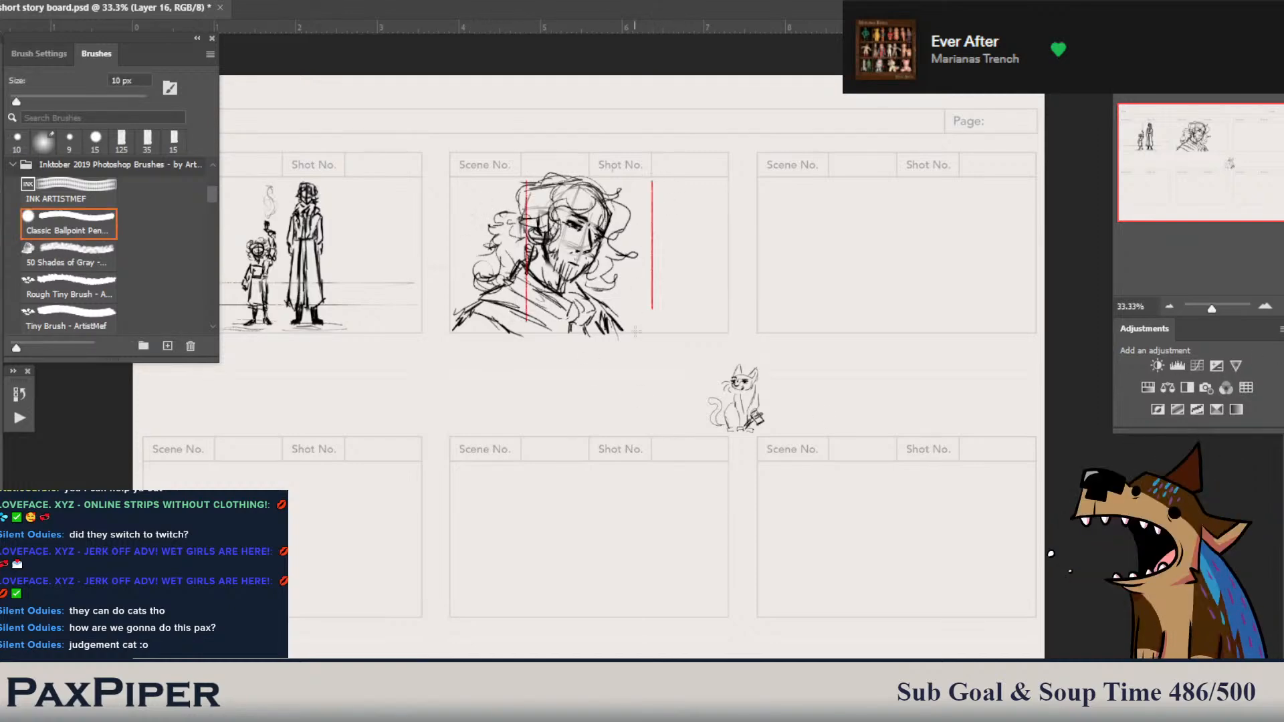
left_click_drag(652, 182, 652, 340)
left_click_drag(726, 230, 459, 229)
left_click_drag(724, 294, 459, 294)
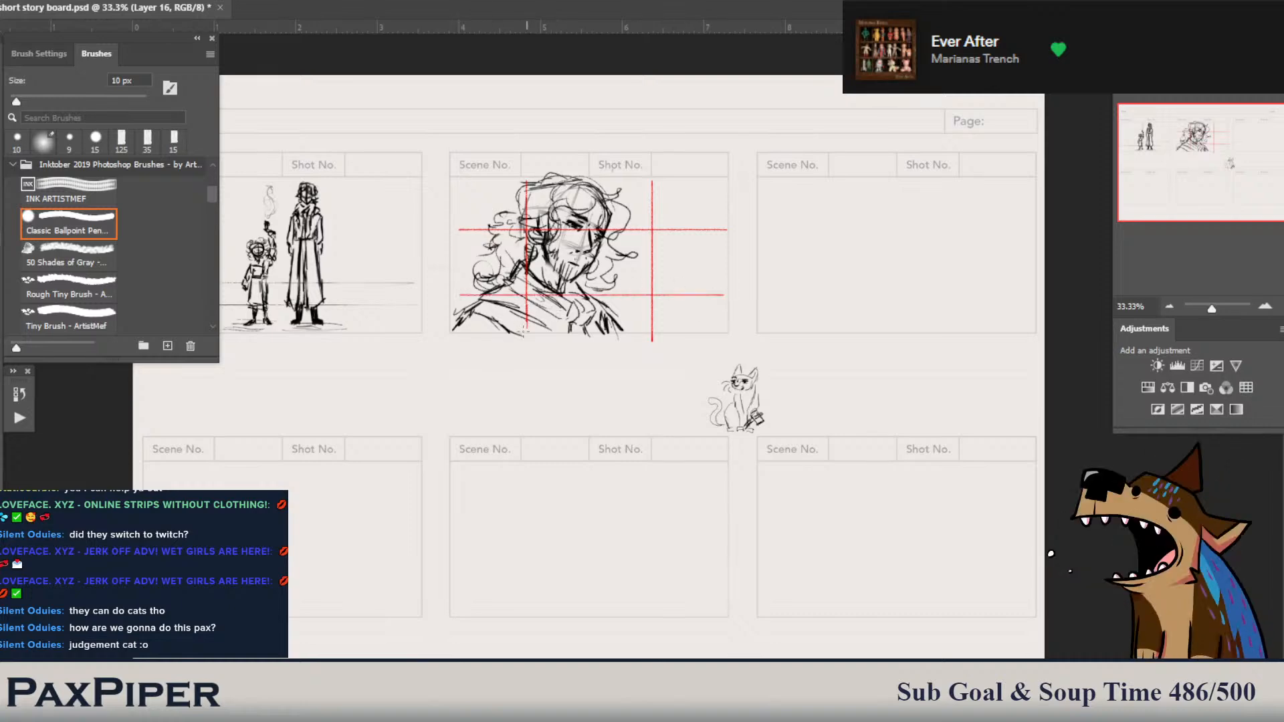
left_click_drag(527, 319, 526, 337)
- Select the red thirds grid and stretch it slightly upward over the portrait
key("l")
mouse_move(797, 284)
left_mouse_down()
mouse_move(524, 369)
mouse_move(478, 365)
mouse_move(424, 251)
mouse_move(570, 141)
mouse_move(740, 175)
mouse_move(800, 275)
left_mouse_up()
key("ctrl+t")
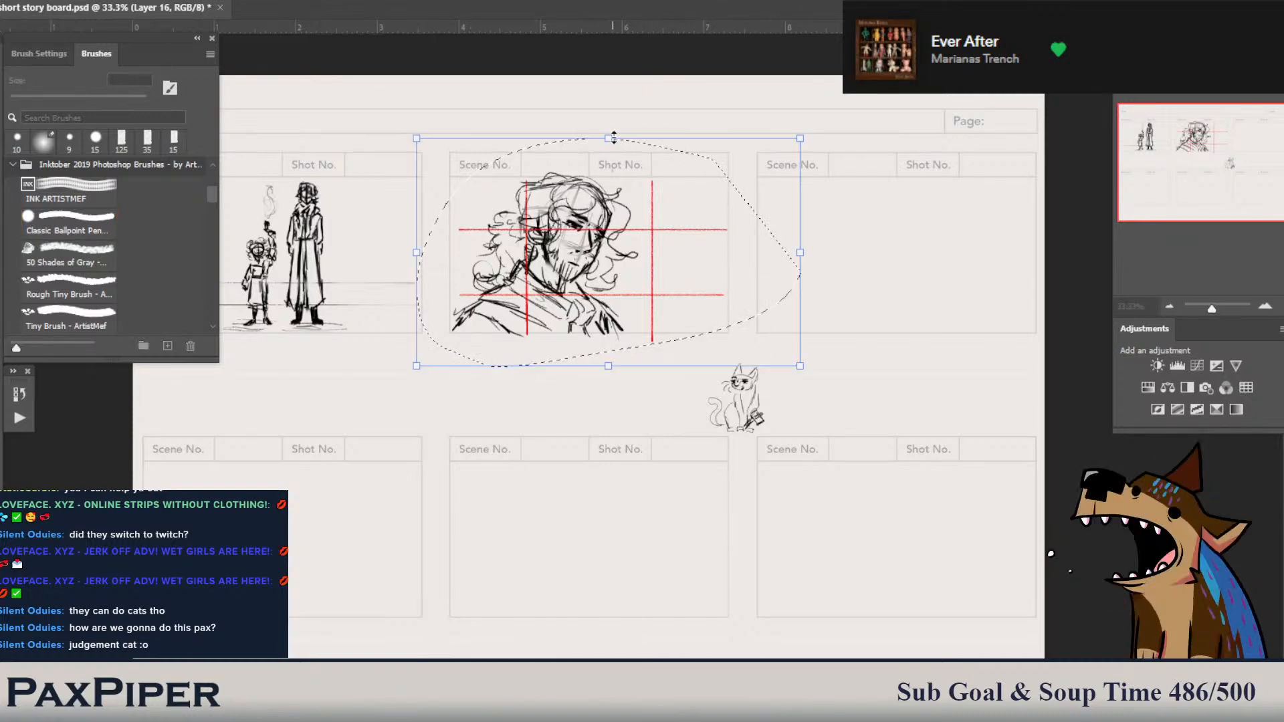
left_click_drag(608, 136, 608, 123)
key("Return")
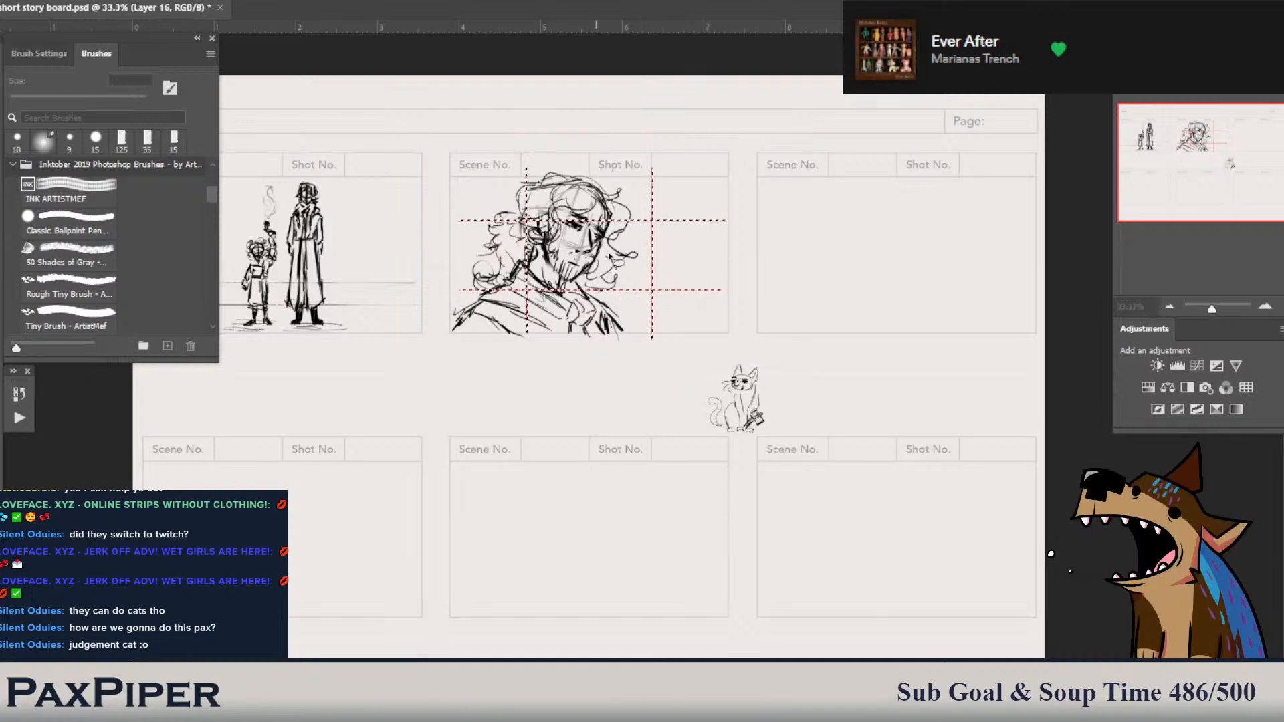
- Nudge and slightly shrink the red rule-of-thirds grid so it fits inside the second storyboard panel
key("b")
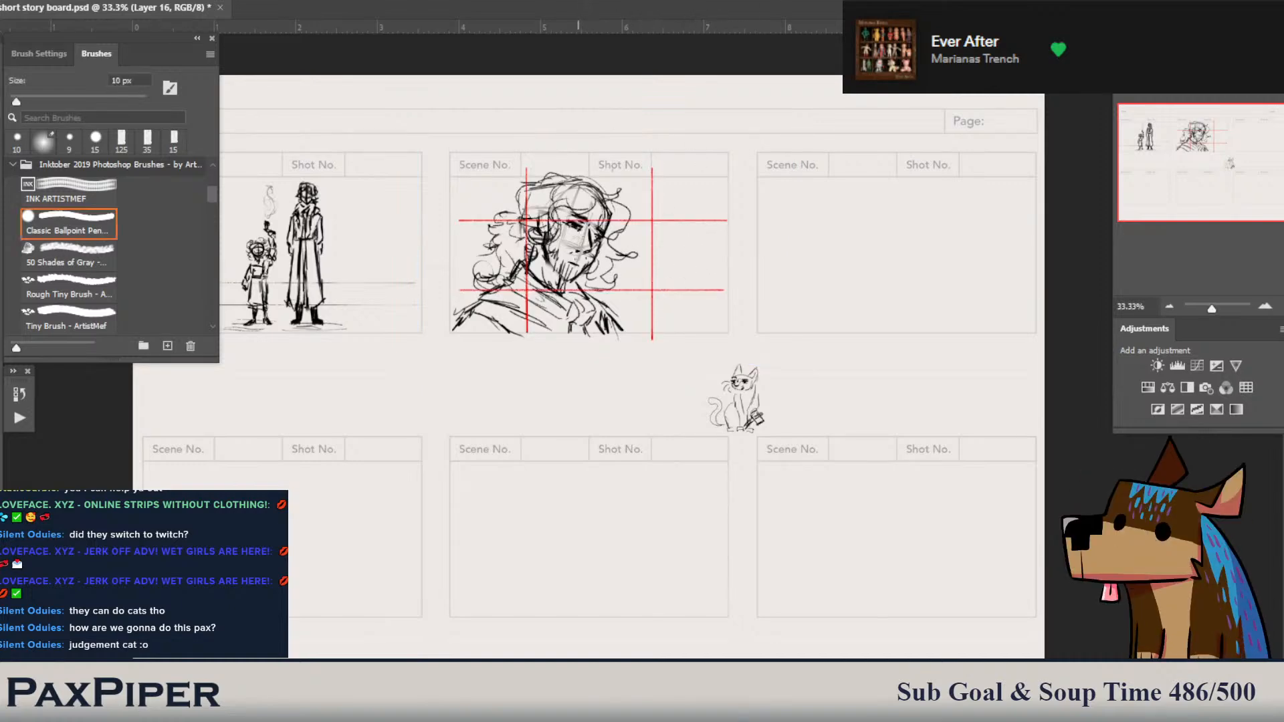
key("ctrl+t")
left_click_drag(456, 253, 461, 253)
left_click_drag(604, 173, 605, 182)
key("Return")
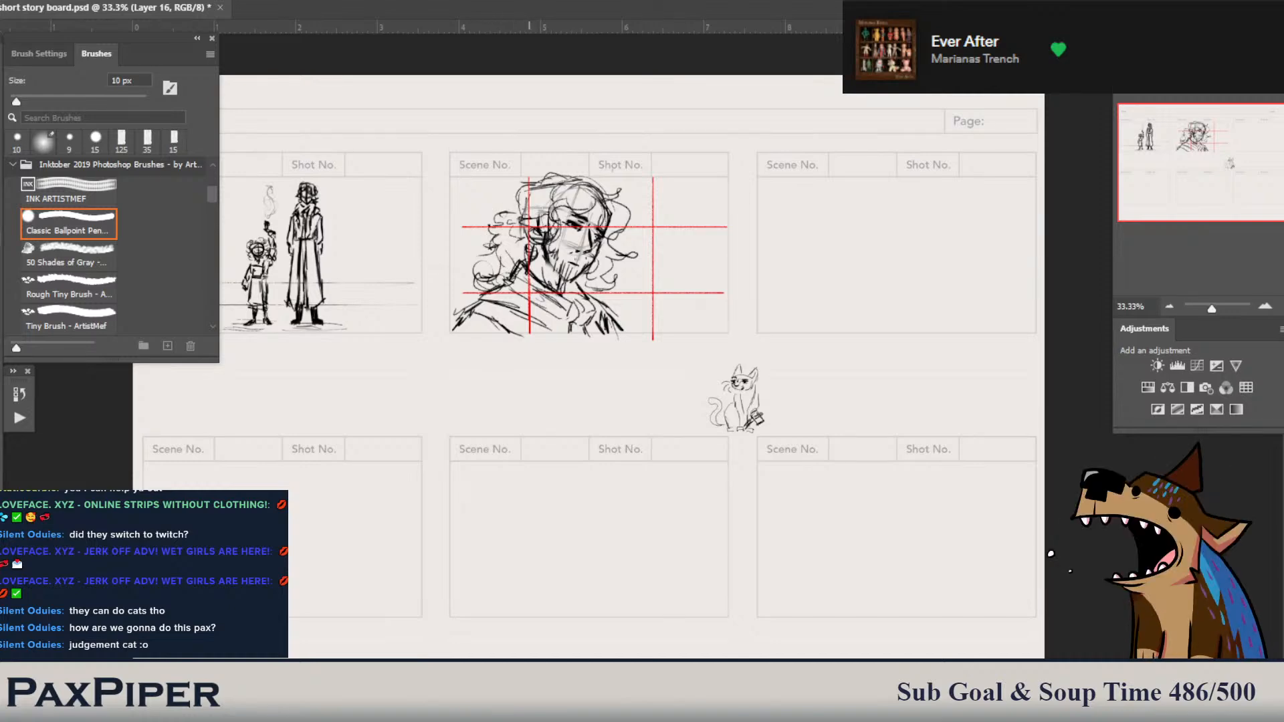
- Circle the portrait-side grid intersections in red and mark the eye line in the second panel
mouse_move(532, 218)
left_mouse_down()
mouse_move(517, 235)
mouse_move(537, 231)
left_mouse_up()
mouse_move(535, 291)
left_mouse_down()
mouse_move(525, 307)
mouse_move(517, 294)
mouse_move(534, 288)
left_mouse_up()
left_click_drag(597, 227, 562, 227)
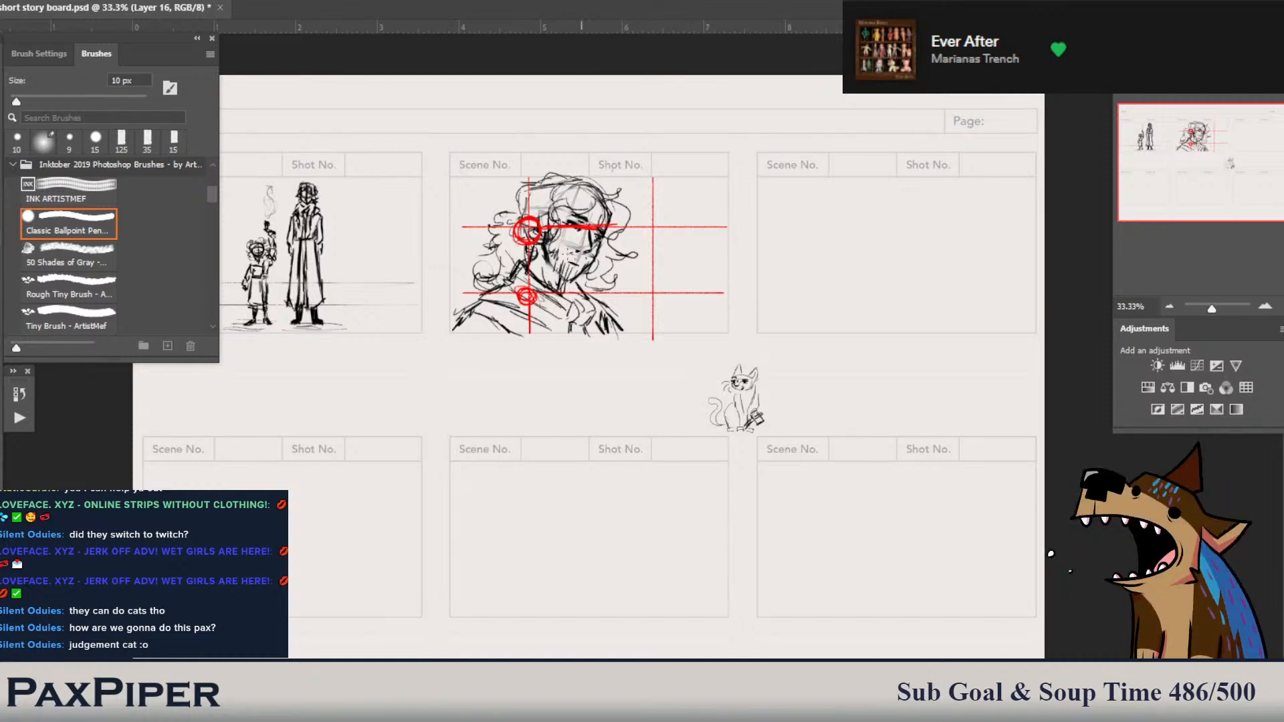
mouse_move(484, 255)
left_mouse_down()
mouse_move(697, 254)
mouse_move(612, 255)
left_mouse_up()
key("ctrl+z")
mouse_move(687, 258)
left_mouse_down()
mouse_move(469, 281)
mouse_move(710, 259)
left_mouse_up()
key("ctrl+z")
- Rotate the marked thirds grid half a turn and move it onto the third panel
key("ctrl+t")
mouse_move(780, 215)
left_mouse_down()
mouse_move(453, 430)
mouse_move(396, 355)
left_mouse_up()
left_click_drag(653, 279, 944, 279)
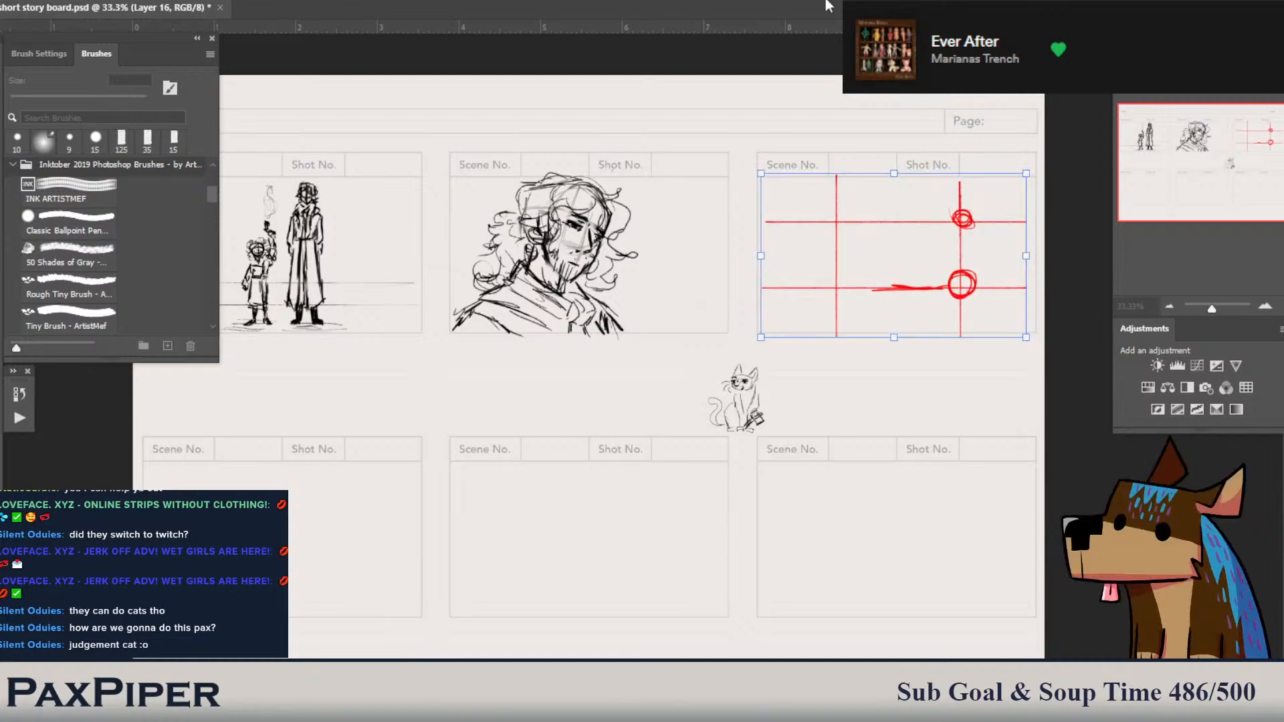
key("Return")
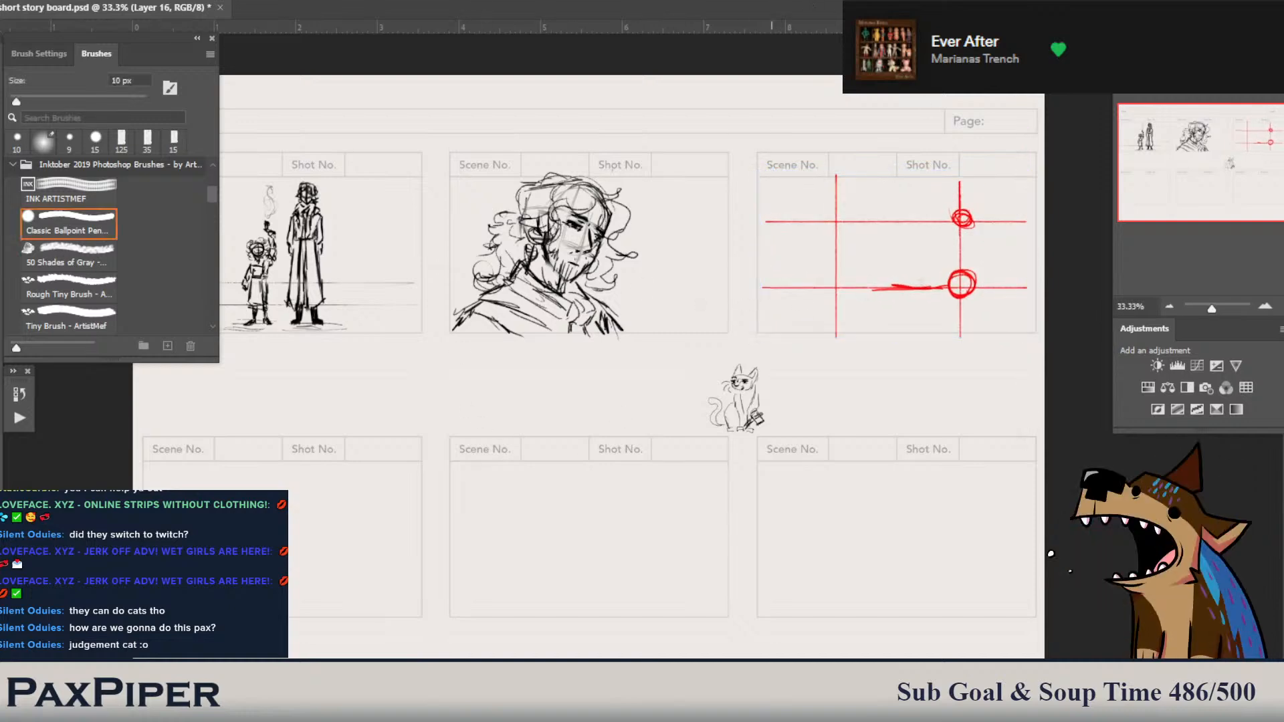
- Draw a red horizontal midline in the third panel, a large circle around its marked lower intersection, and a small circle on the other lower intersection
mouse_move(962, 253)
left_mouse_down()
mouse_move(781, 253)
mouse_move(1038, 253)
left_mouse_up()
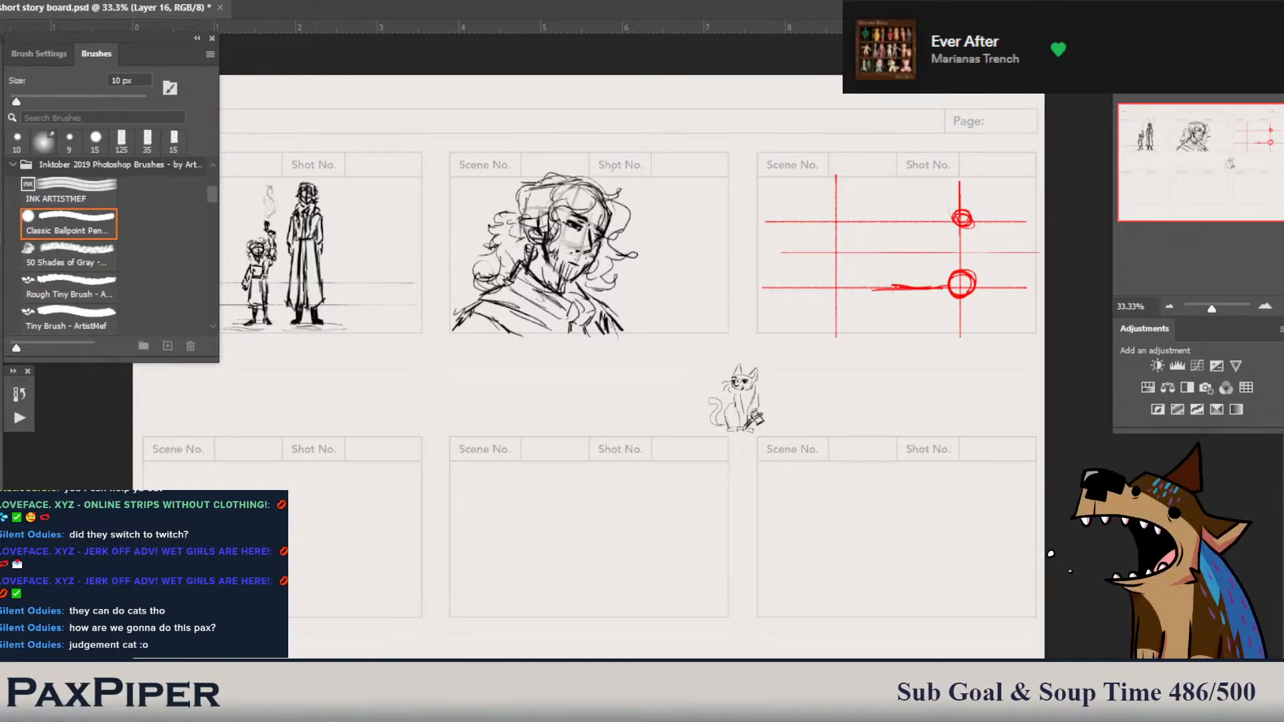
mouse_move(993, 311)
left_mouse_down()
mouse_move(900, 325)
mouse_move(1007, 294)
mouse_move(884, 309)
mouse_move(948, 243)
left_mouse_up()
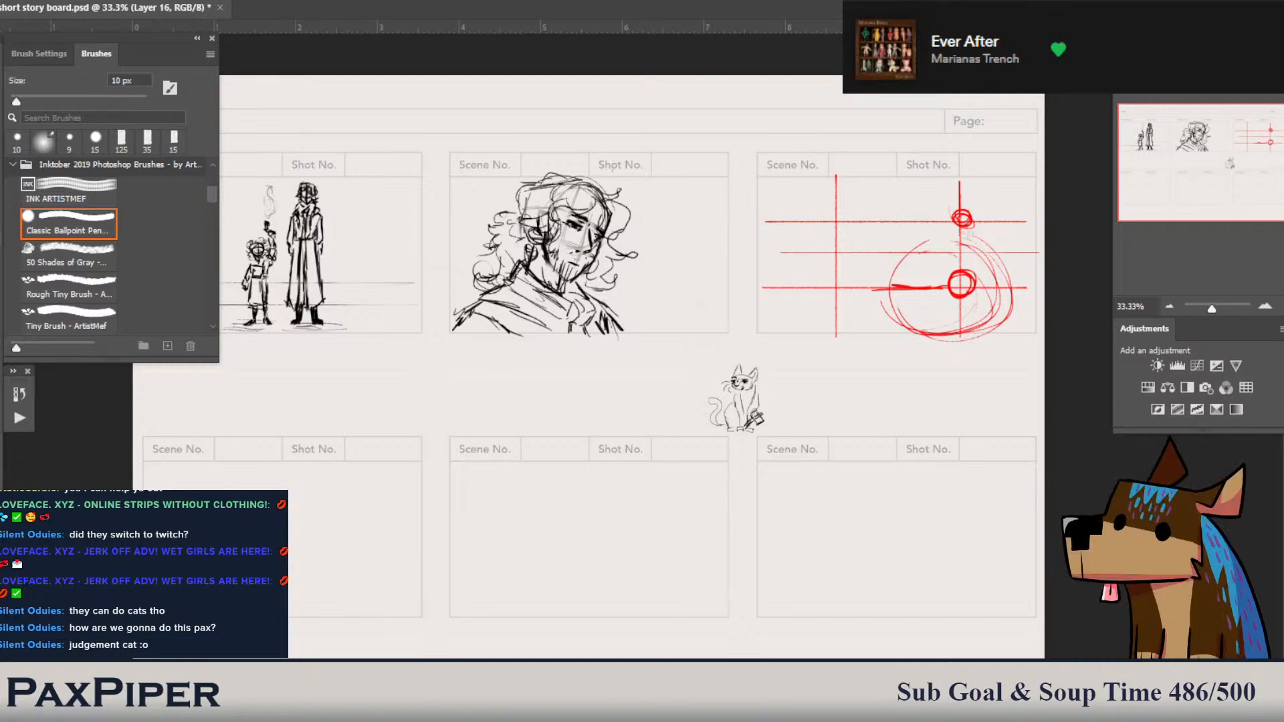
left_click_drag(842, 276, 844, 305)
- Draw rising red diagonal composition lines across the third panel and across the portrait in the second panel
mouse_move(930, 270)
left_mouse_down()
mouse_move(807, 321)
mouse_move(1004, 237)
left_mouse_up()
mouse_move(891, 287)
left_mouse_down()
mouse_move(1043, 208)
mouse_move(853, 303)
left_mouse_up()
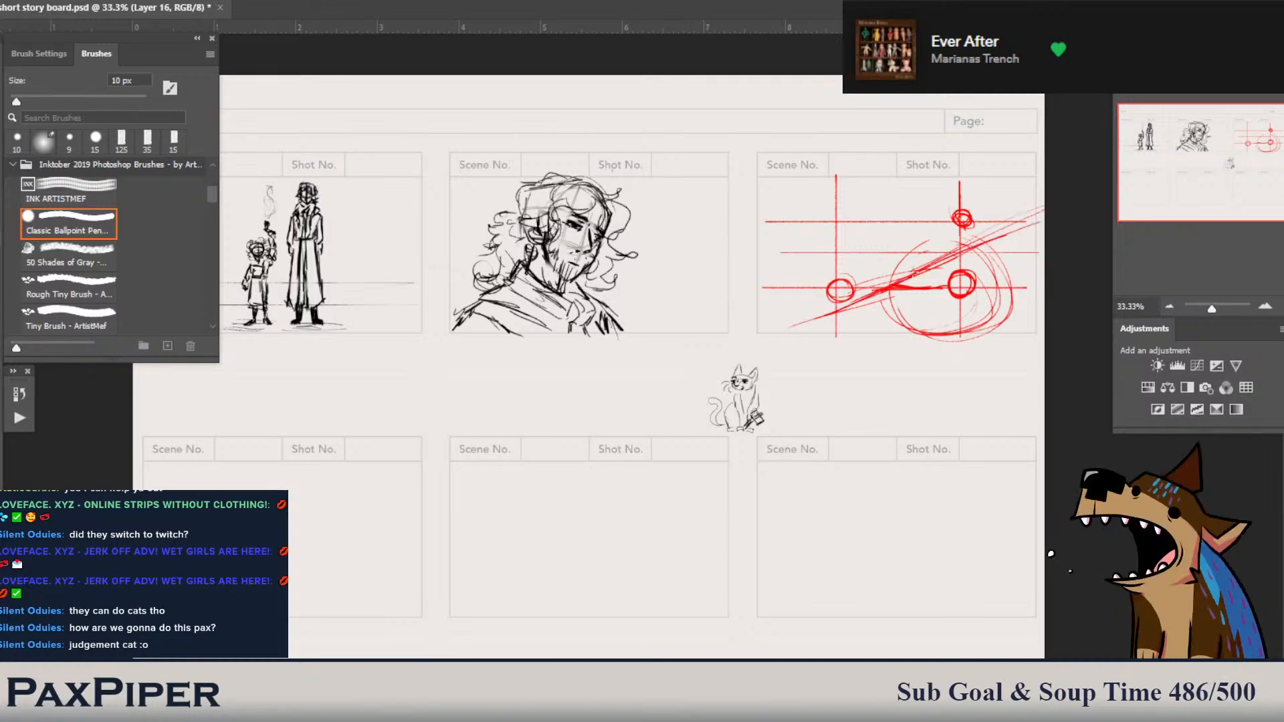
left_click_drag(977, 248, 813, 318)
left_click_drag(710, 178, 563, 275)
left_click_drag(725, 186, 614, 247)
left_click_drag(699, 206, 519, 314)
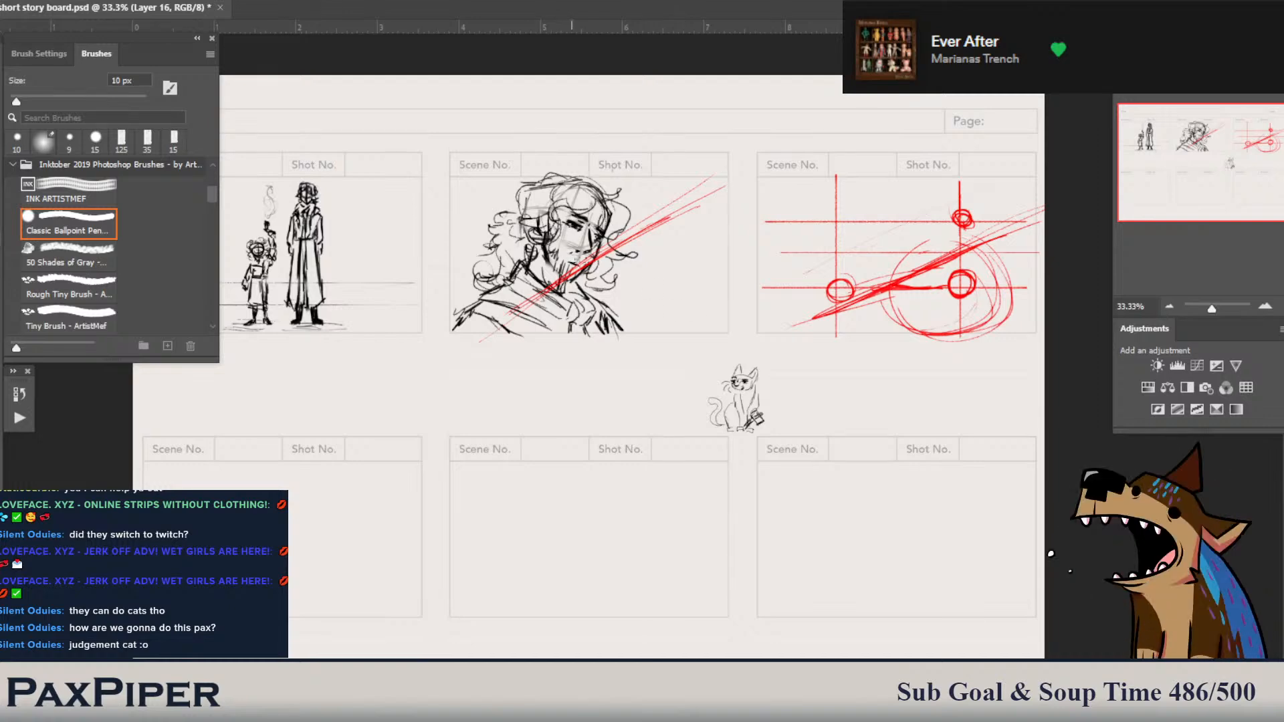
- Lasso all the red guide marks over the second and third panels and delete them
mouse_move(905, 378)
left_mouse_down()
mouse_move(1020, 117)
mouse_move(645, 177)
mouse_move(462, 340)
mouse_move(796, 358)
left_mouse_up()
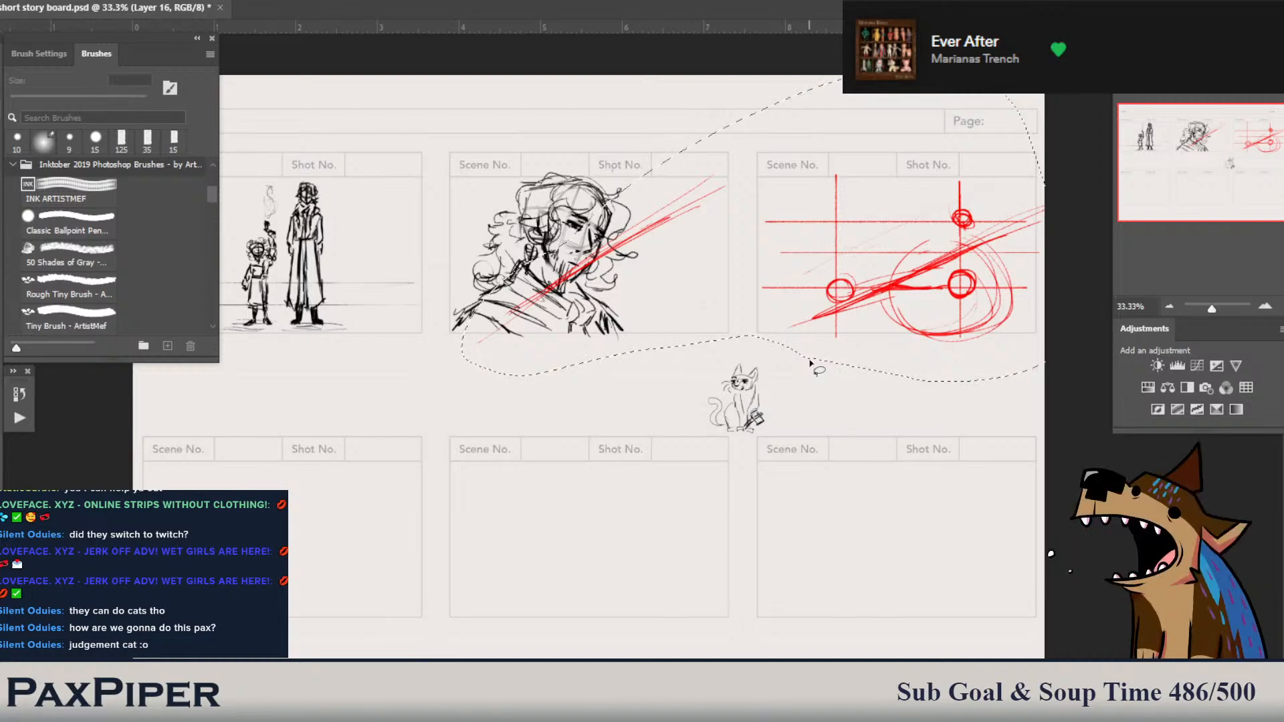
key("Delete")
key("ctrl+d")
- Sketch a round head with curly hair in the third panel's lower right corner using the 10 px Classic Ballpoint Pen brush
key("b")
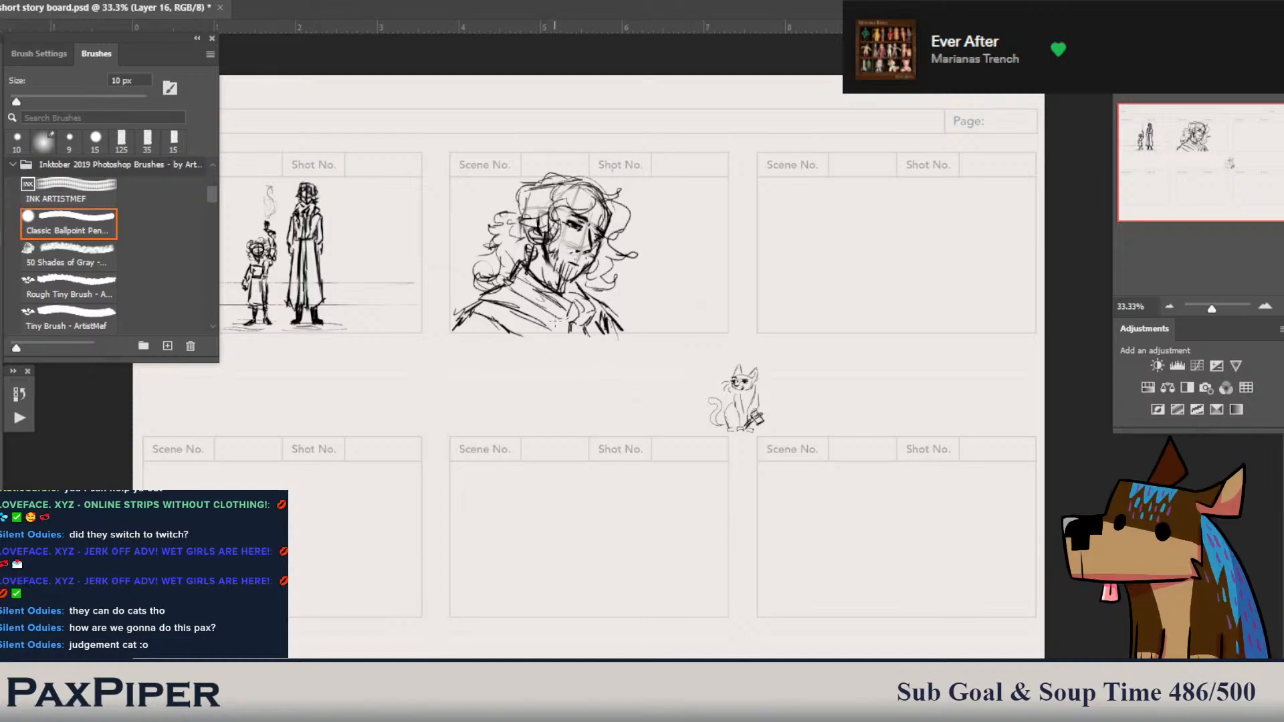
mouse_move(968, 303)
left_mouse_down()
mouse_move(1012, 284)
mouse_move(987, 250)
mouse_move(945, 276)
mouse_move(943, 291)
mouse_move(978, 314)
mouse_move(1002, 303)
mouse_move(984, 315)
mouse_move(939, 284)
mouse_move(990, 314)
mouse_move(1013, 268)
mouse_move(1024, 281)
mouse_move(1033, 270)
mouse_move(983, 256)
left_mouse_up()
key("ctrl+z")
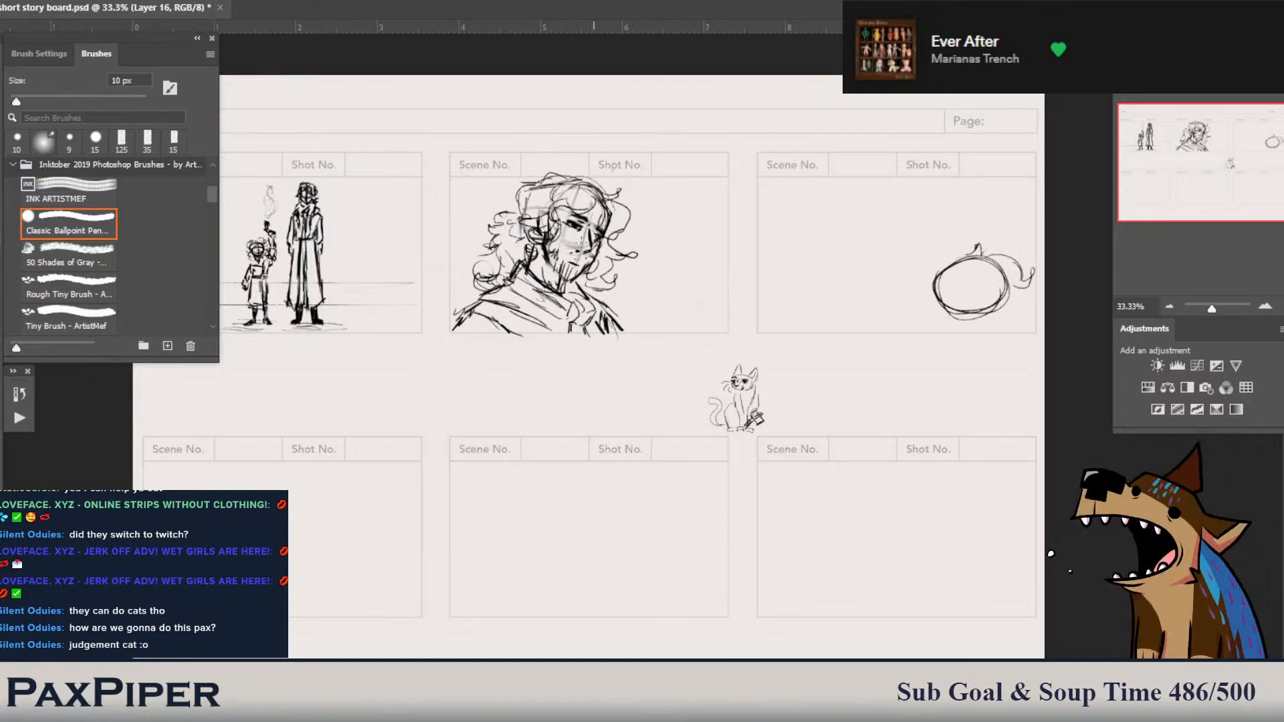
mouse_move(989, 260)
left_mouse_down()
mouse_move(994, 246)
mouse_move(1013, 285)
mouse_move(1005, 306)
mouse_move(1033, 294)
mouse_move(1002, 316)
mouse_move(960, 243)
mouse_move(945, 241)
mouse_move(953, 254)
mouse_move(929, 290)
mouse_move(945, 316)
mouse_move(932, 317)
mouse_move(948, 322)
mouse_move(927, 317)
left_mouse_up()
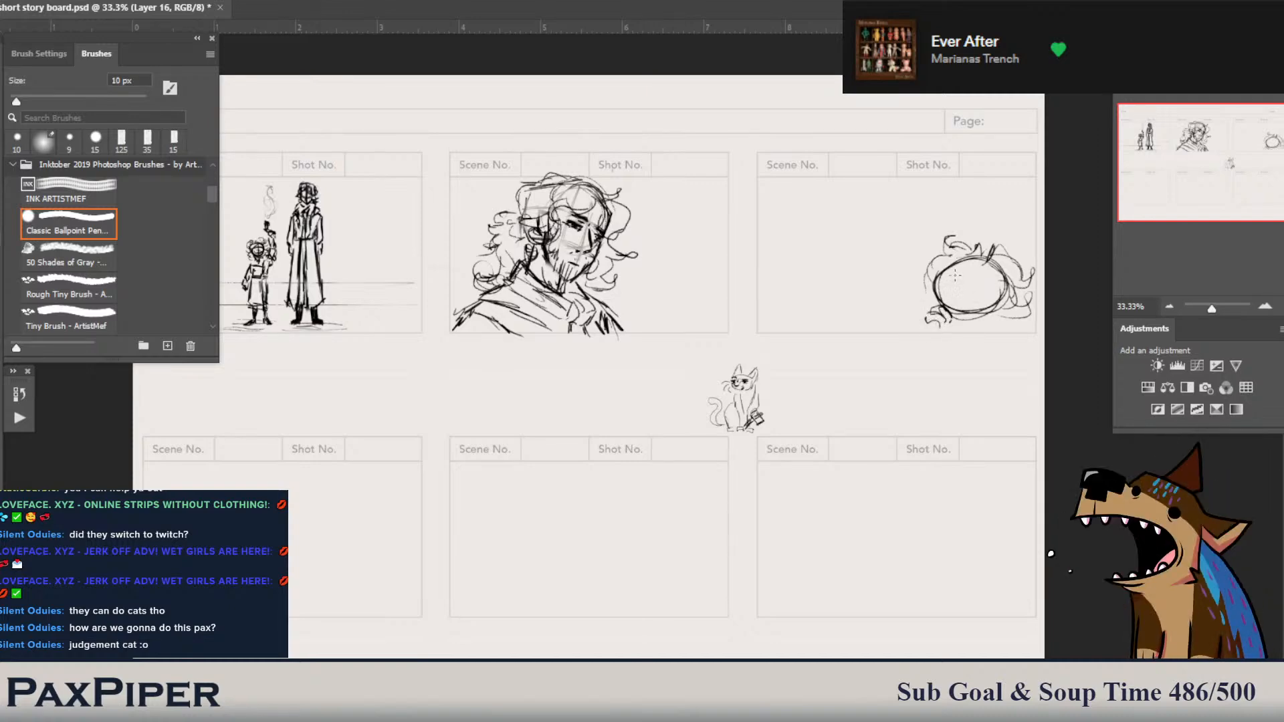
left_click_drag(954, 275, 984, 302)
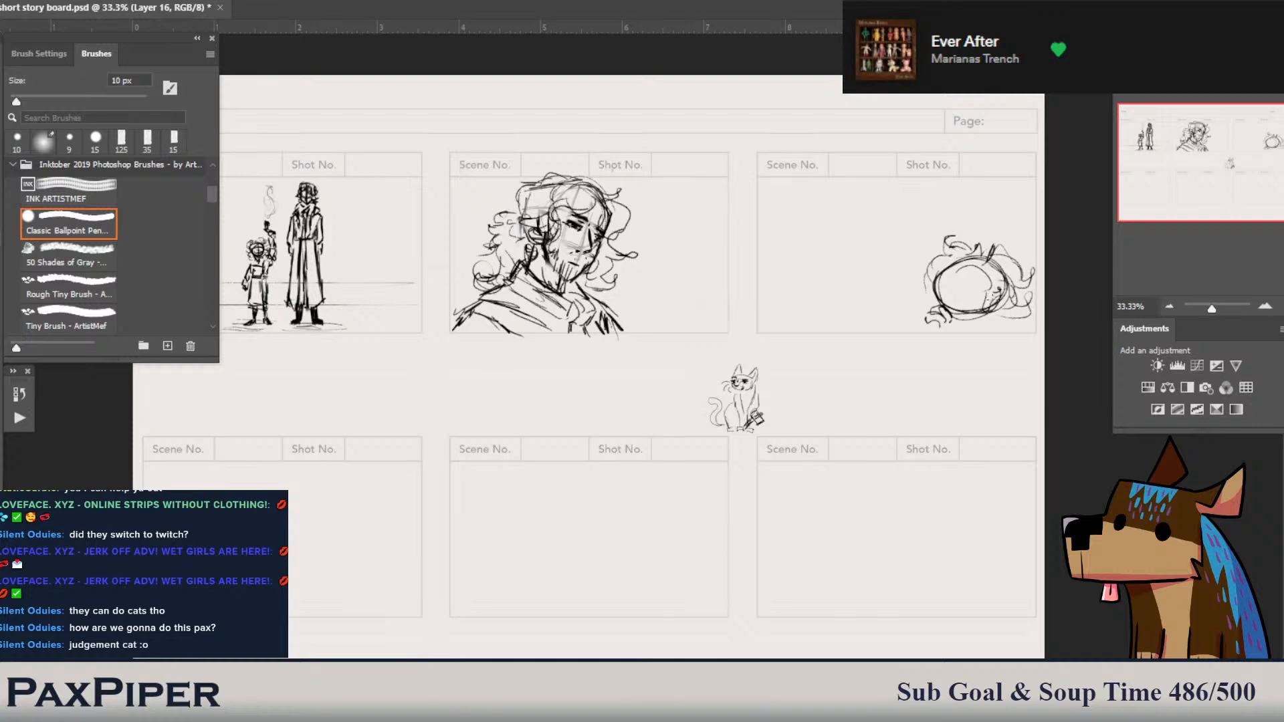
left_click_drag(972, 311, 960, 308)
left_click_drag(961, 307, 951, 317)
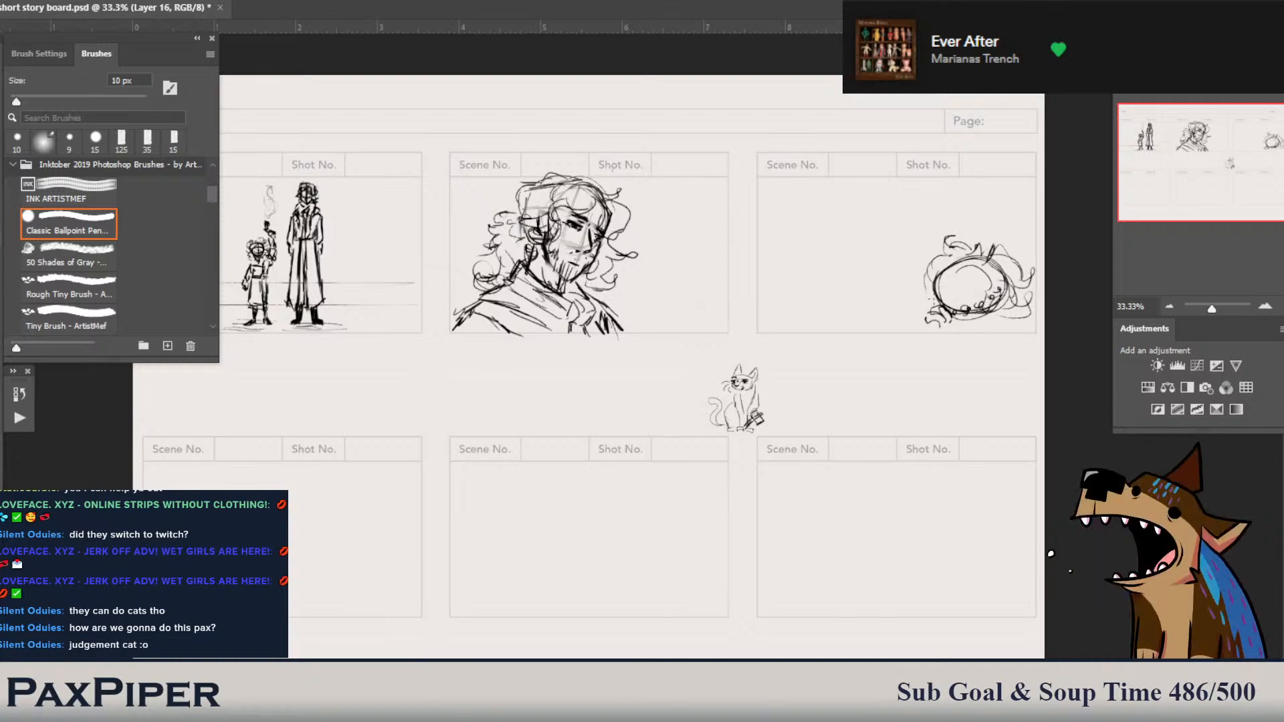
mouse_move(927, 273)
left_mouse_down()
mouse_move(954, 281)
mouse_move(985, 323)
mouse_move(998, 319)
mouse_move(977, 325)
mouse_move(1005, 329)
mouse_move(915, 330)
left_mouse_up()
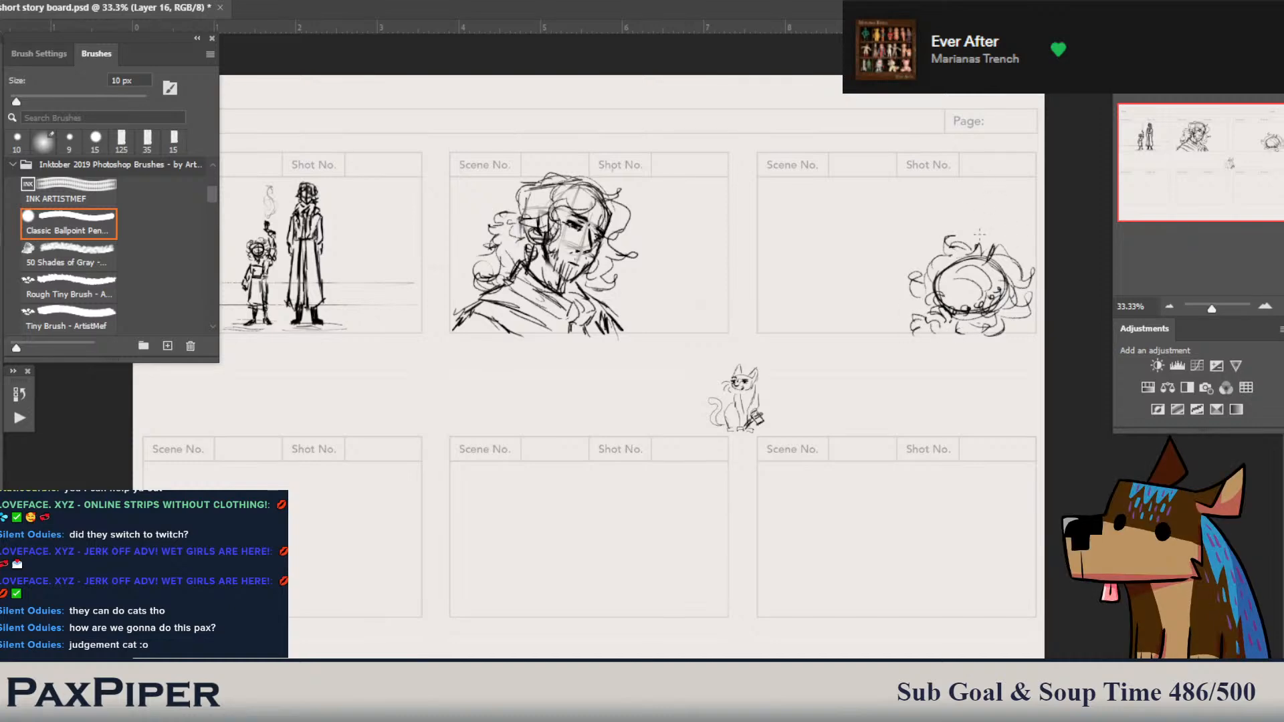
- Lasso the curly head sketch in the third panel and rotate it slightly clockwise
key("l")
left_click_drag(1045, 264, 1033, 224)
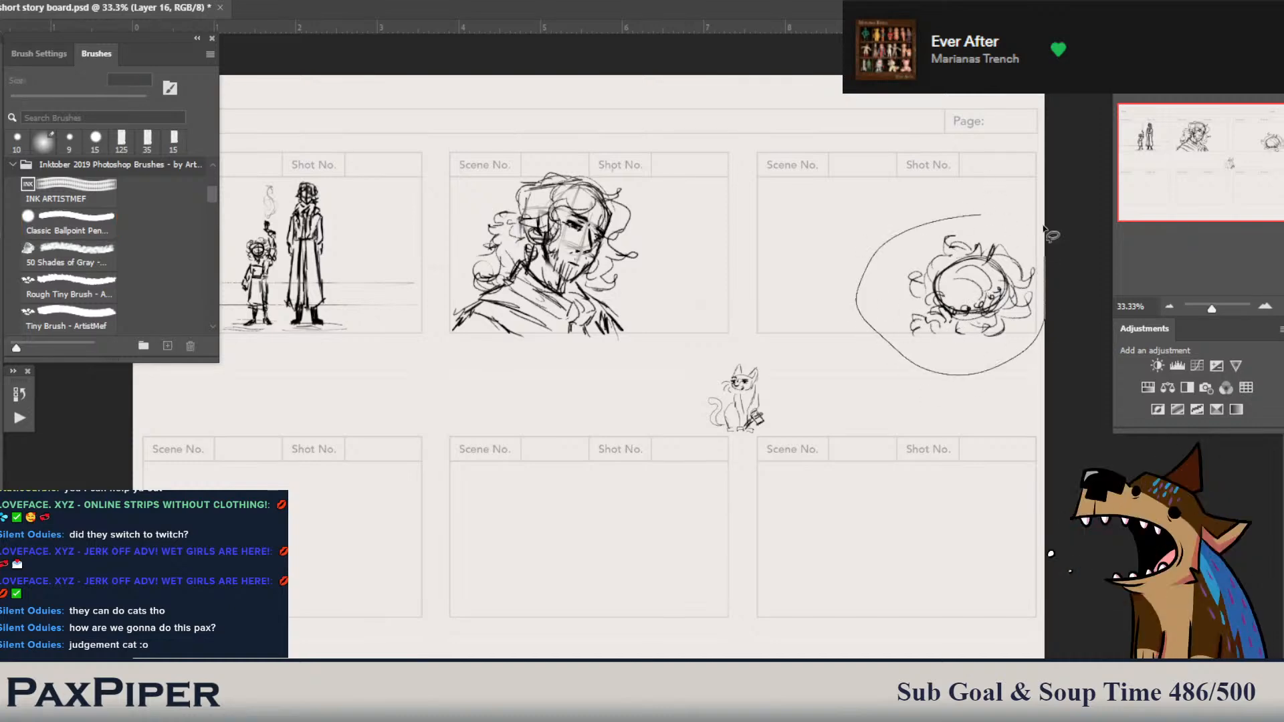
key("ctrl+t")
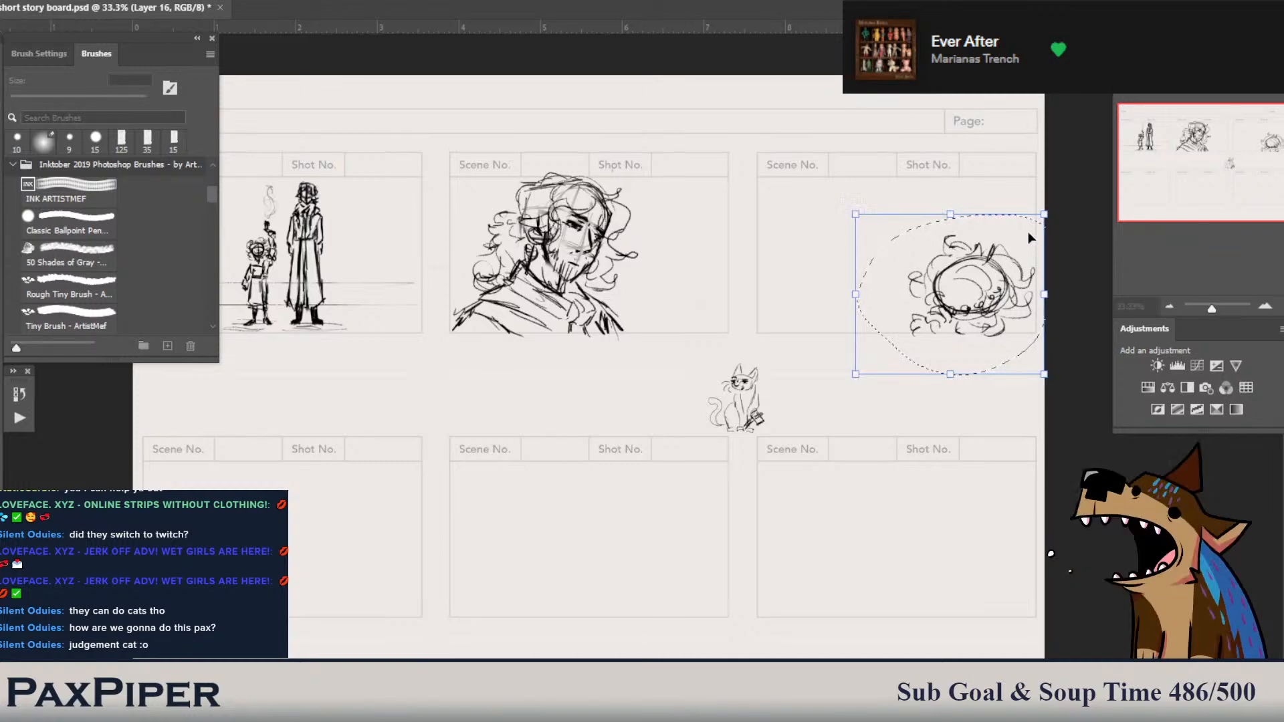
mouse_move(1044, 214)
left_mouse_down()
mouse_move(1024, 224)
mouse_move(1027, 202)
mouse_move(1084, 163)
mouse_move(1073, 163)
left_mouse_up()
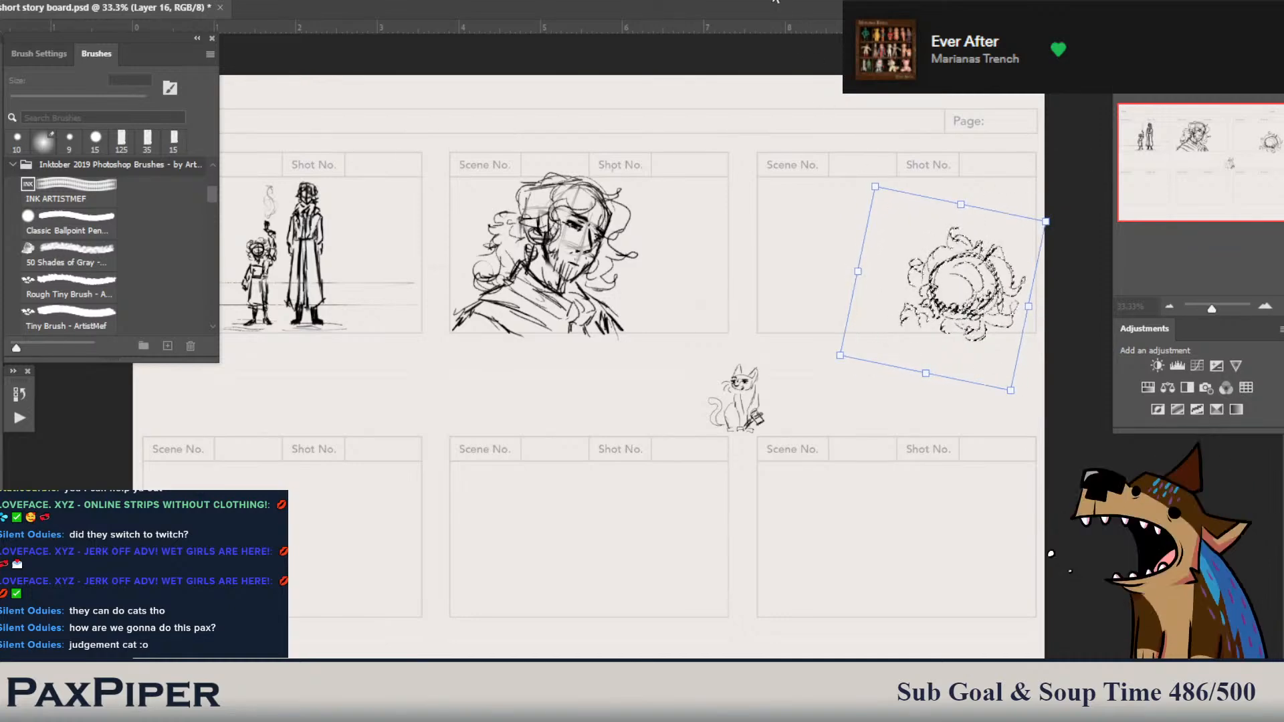
key("Return")
- Add more loose curls along the lower edge of the head and extra strokes inside its outline
key("b")
left_click_drag(907, 320, 883, 332)
left_click_drag(1007, 292, 1004, 313)
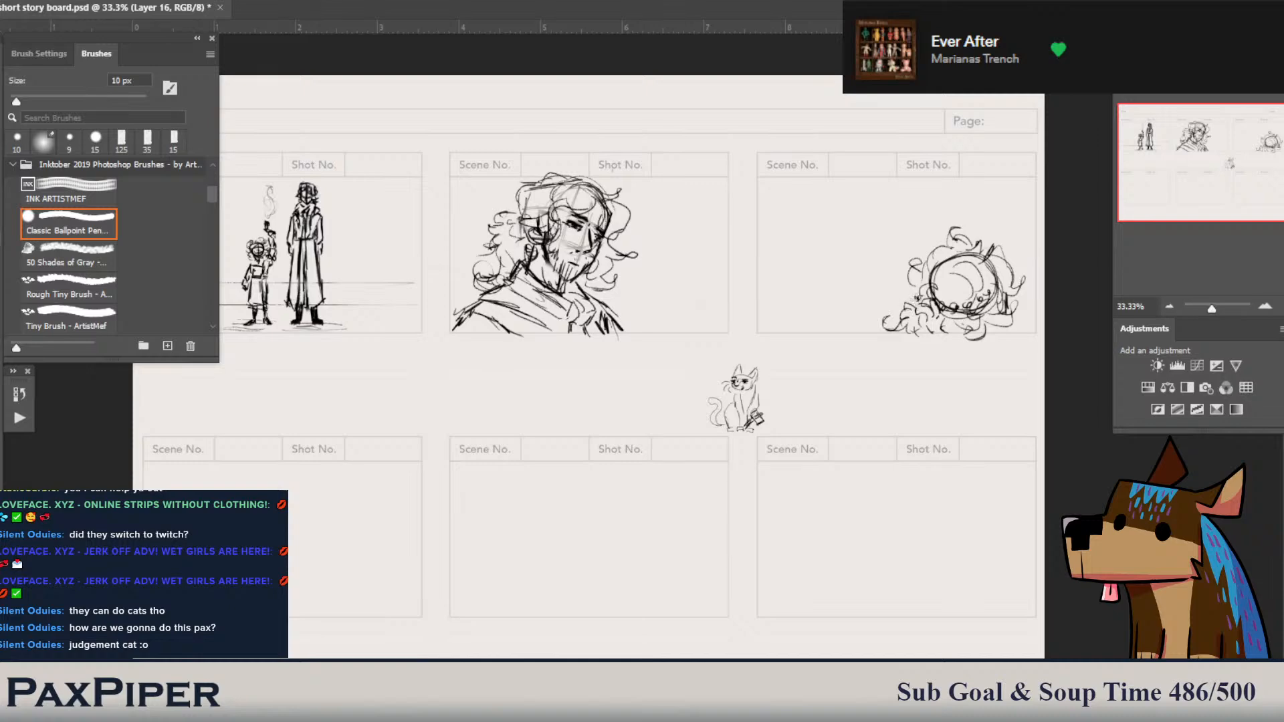
left_click_drag(986, 323, 1005, 336)
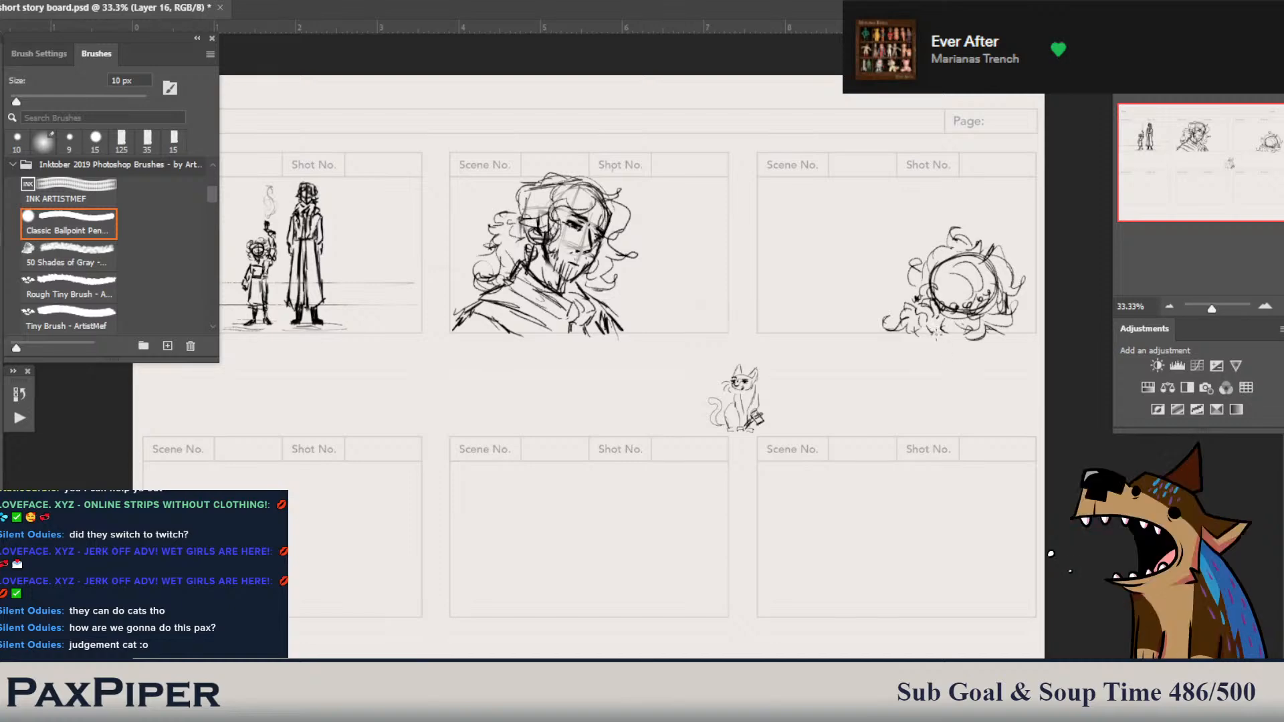
mouse_move(961, 287)
left_mouse_down()
mouse_move(956, 271)
mouse_move(990, 267)
left_mouse_up()
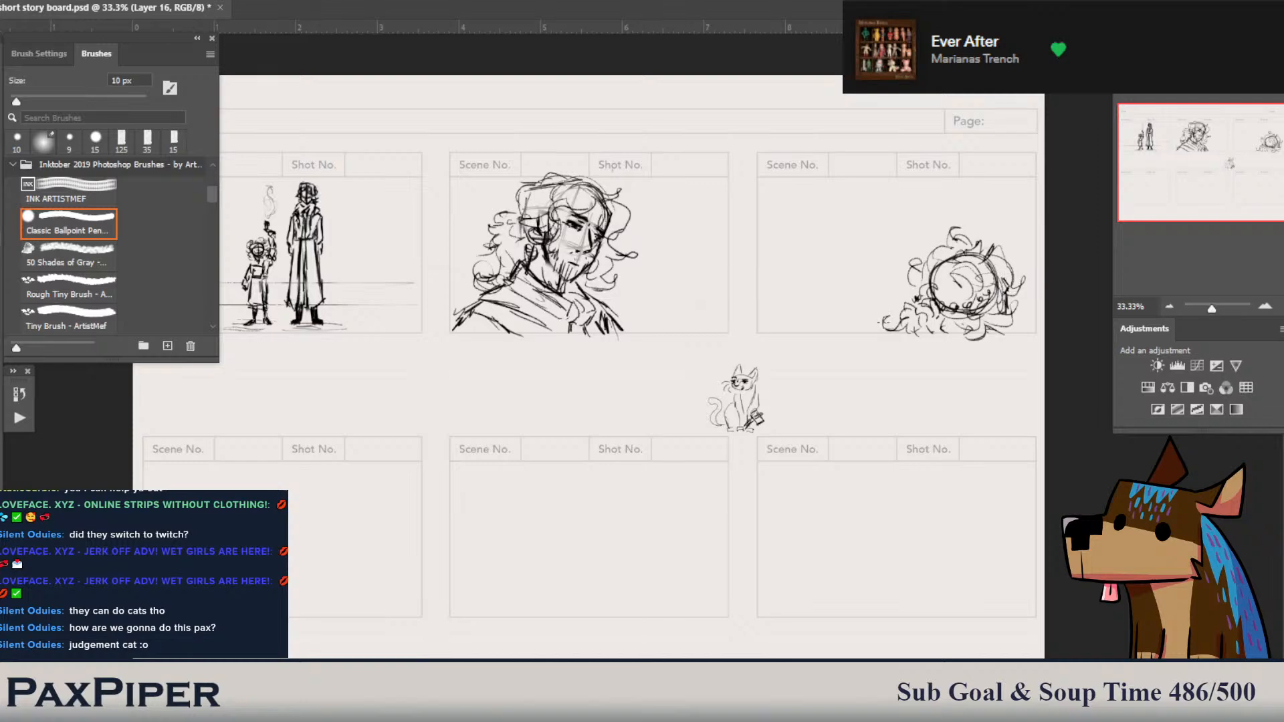
left_click_drag(900, 306, 890, 325)
- Lasso the curly head again, then enlarge, rotate and reposition it in the third panel's corner
left_click_drag(826, 364, 883, 359)
key("ctrl+t")
left_click_drag(1060, 209, 1068, 204)
left_click_drag(990, 287, 962, 283)
left_click_drag(1048, 162, 1047, 166)
left_click_drag(981, 268, 1054, 254)
left_click_drag(1055, 187, 1068, 174)
left_click_drag(1015, 229, 1014, 242)
left_click_drag(1059, 148, 1056, 145)
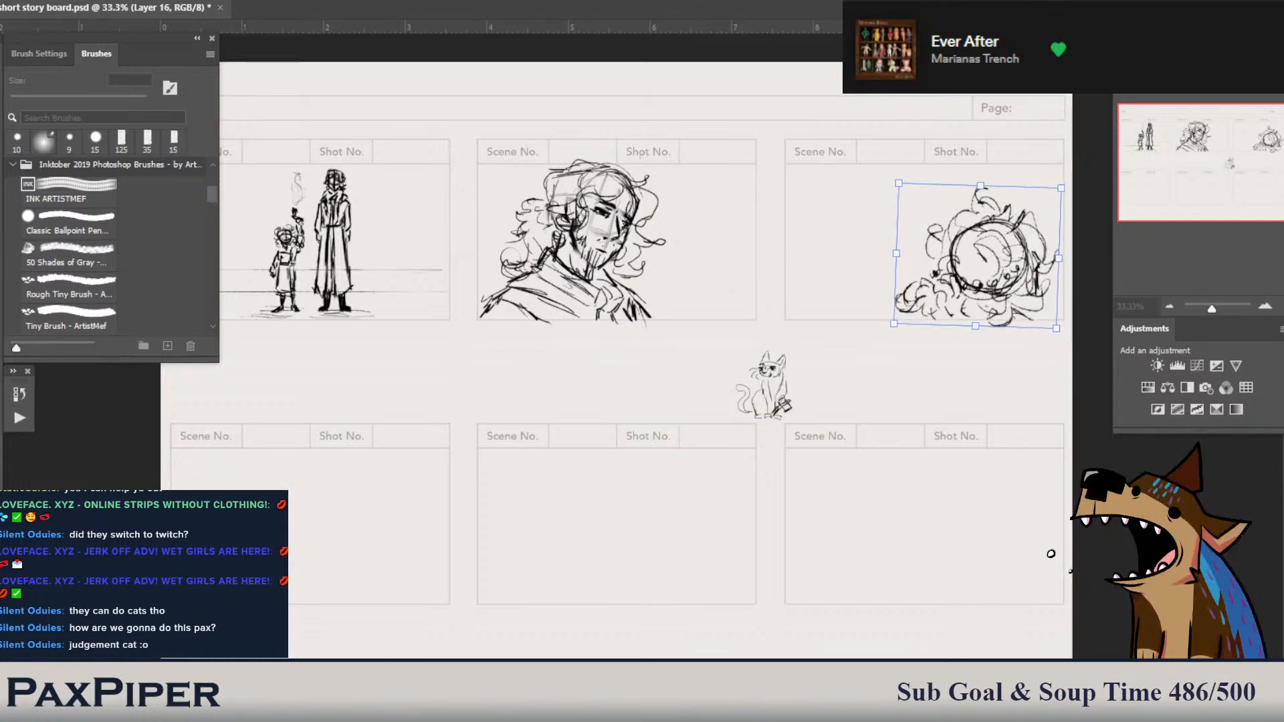
key("Return")
- Switch to Layer 11 and erase the stray mark above the lower right storyboard panel
key("b")
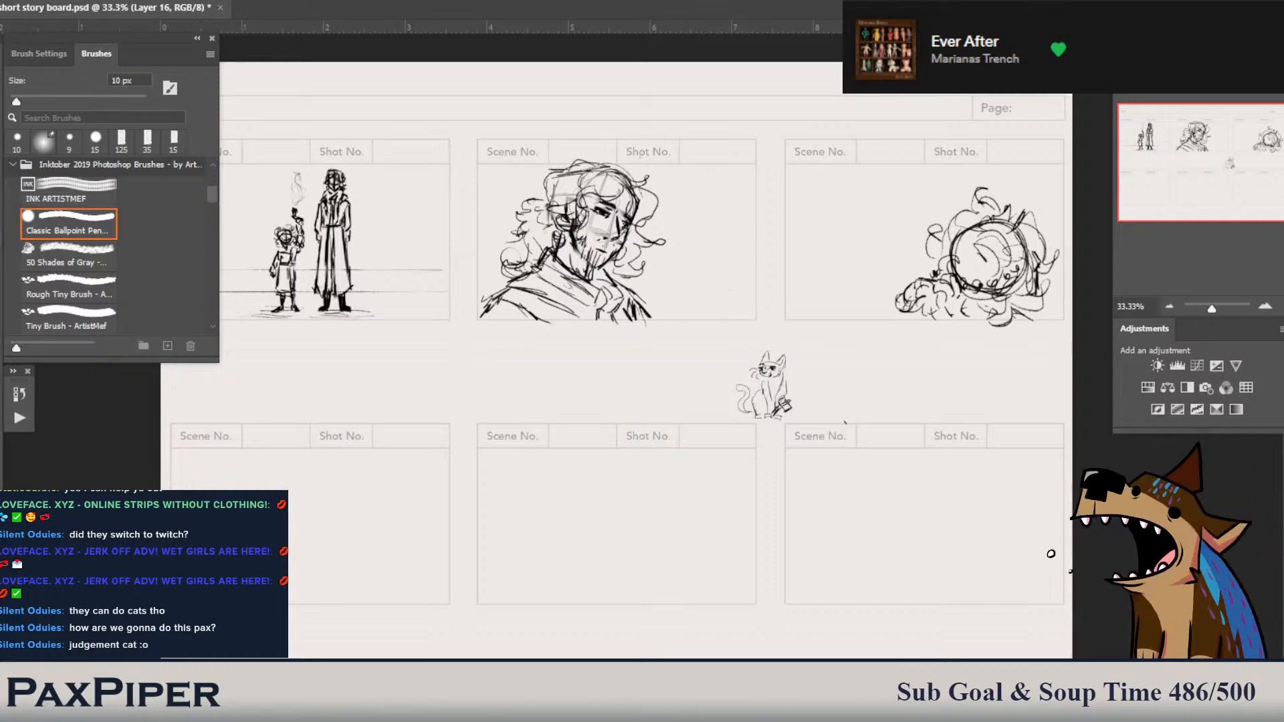
left_click(1191, 548)
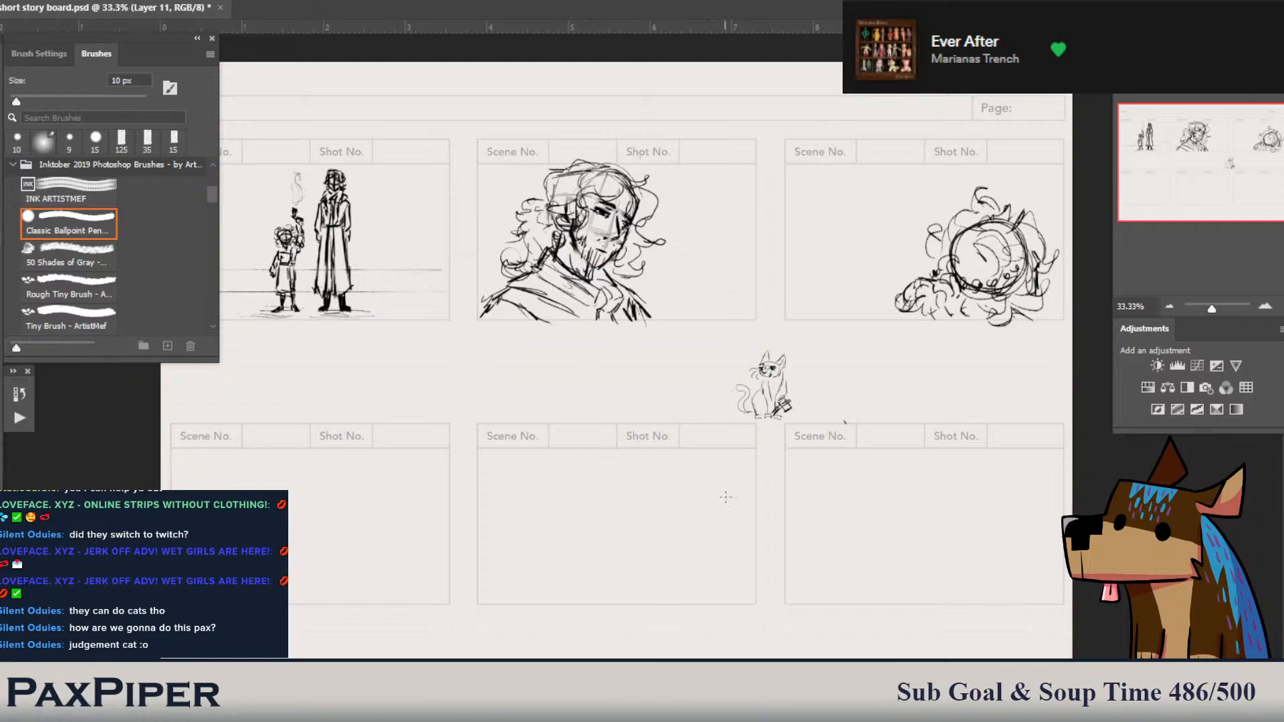
key("e")
left_click_drag(841, 430, 835, 420)
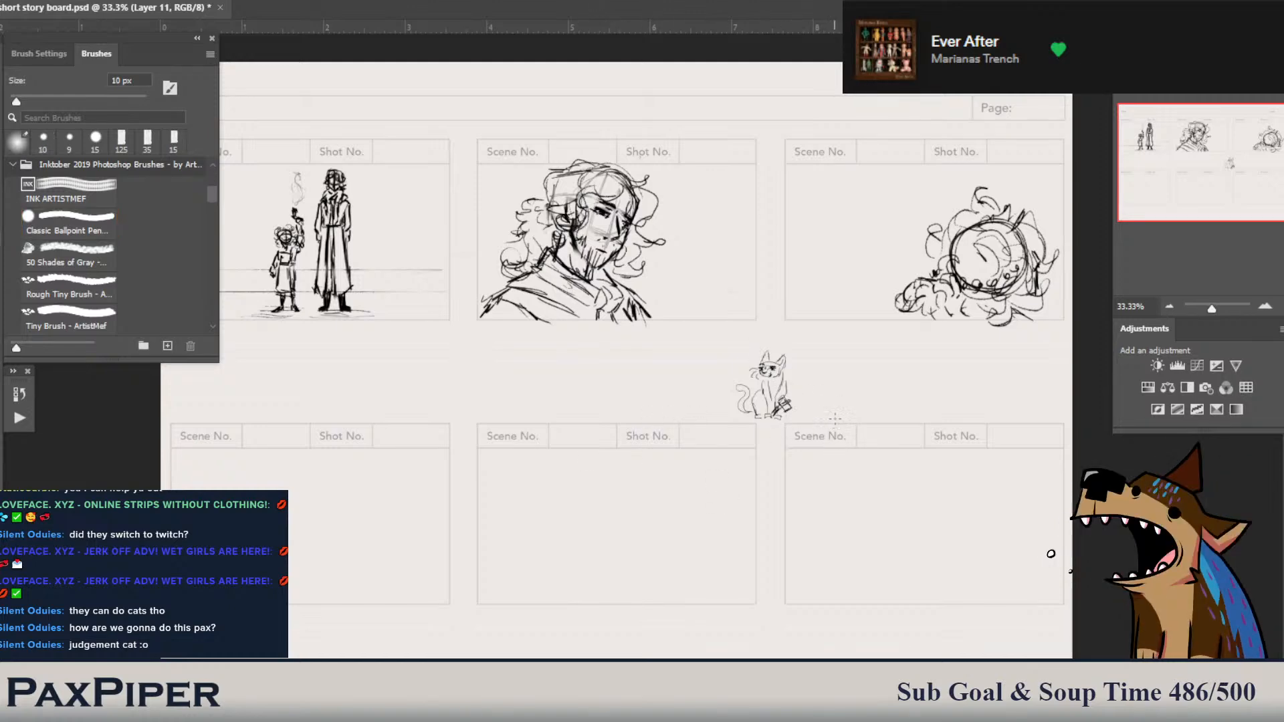
key("b")
key("e")
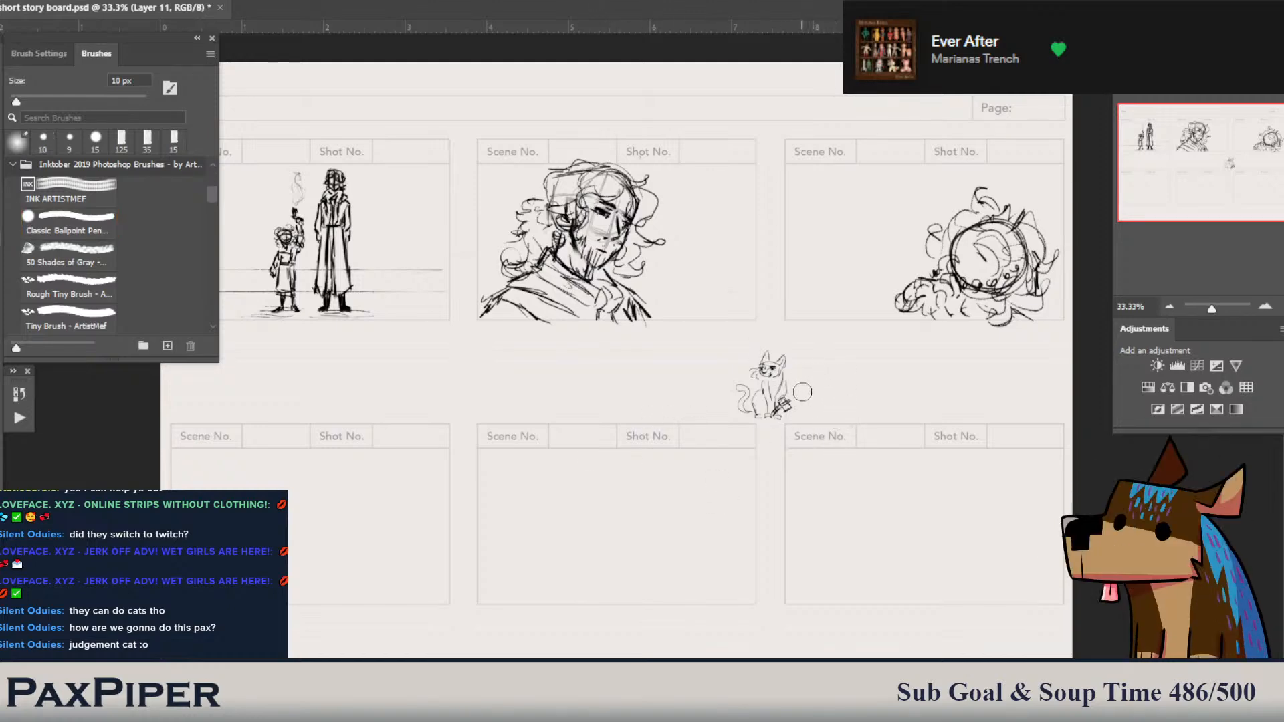
key("b")
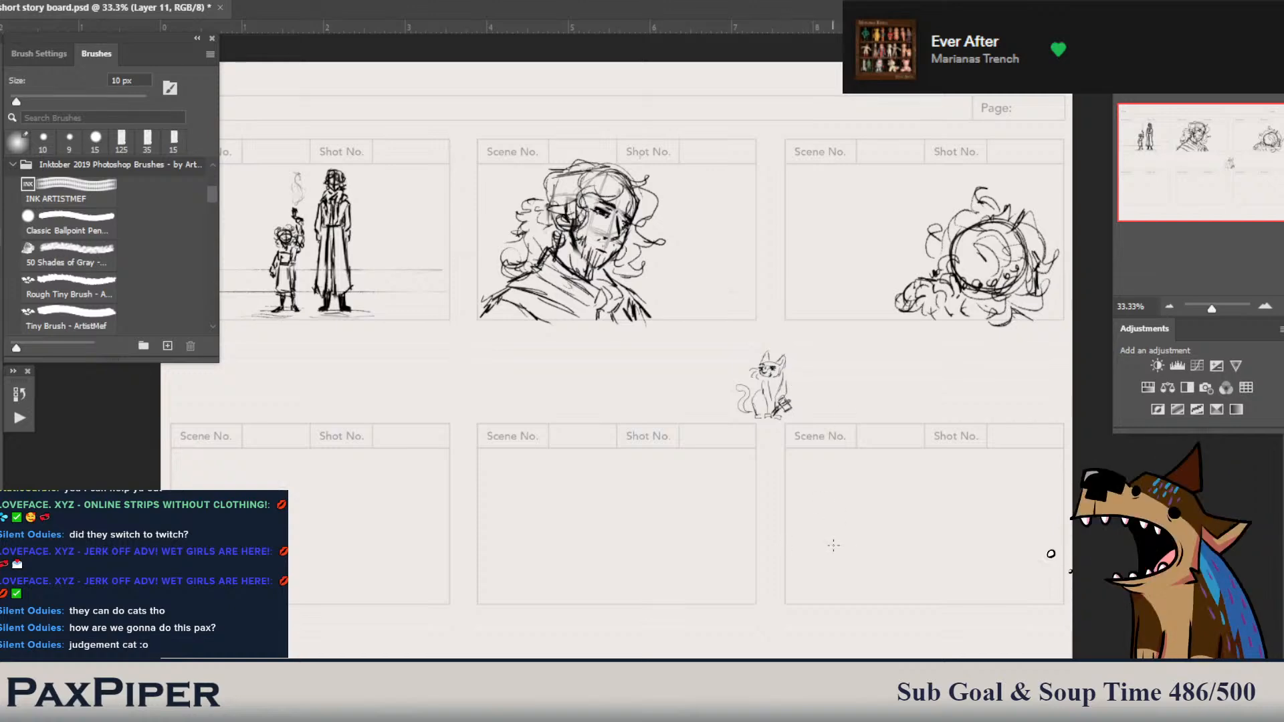
- Lasso the curly head sketch and shift it slightly lower in the third panel
key("space")
left_click_drag(572, 460, 596, 501)
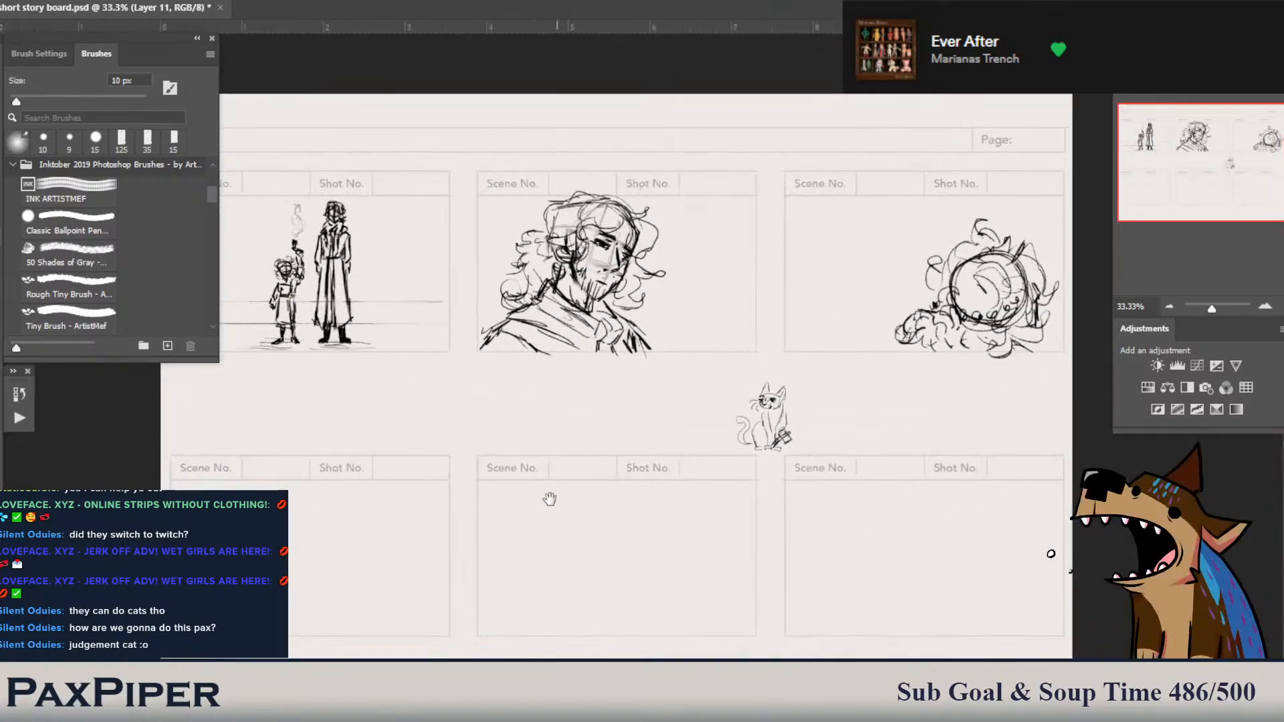
left_click_drag(926, 483, 920, 485)
key("l")
mouse_move(1017, 310)
left_mouse_down()
mouse_move(808, 266)
mouse_move(1007, 300)
mouse_move(959, 281)
mouse_move(965, 291)
left_mouse_up()
key("ctrl+t")
left_click(760, 15)
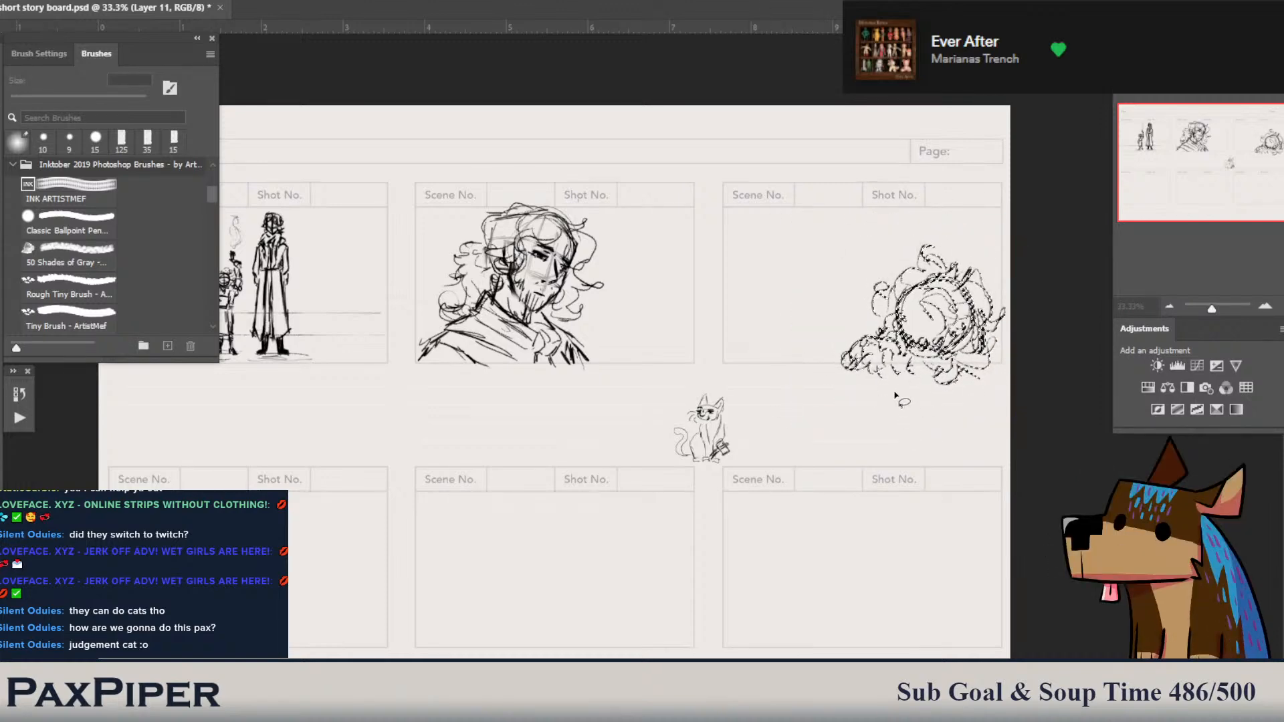
- Cut away the curls that extend below the third panel's bottom border
mouse_move(832, 367)
left_mouse_down()
mouse_move(999, 378)
mouse_move(810, 382)
left_mouse_up()
mouse_move(891, 363)
left_mouse_down()
mouse_move(1010, 366)
mouse_move(860, 407)
left_mouse_up()
key("ctrl+d")
- Sketch a tiny head near the top of the first panel in the second row, undoing unwanted strokes
key("b")
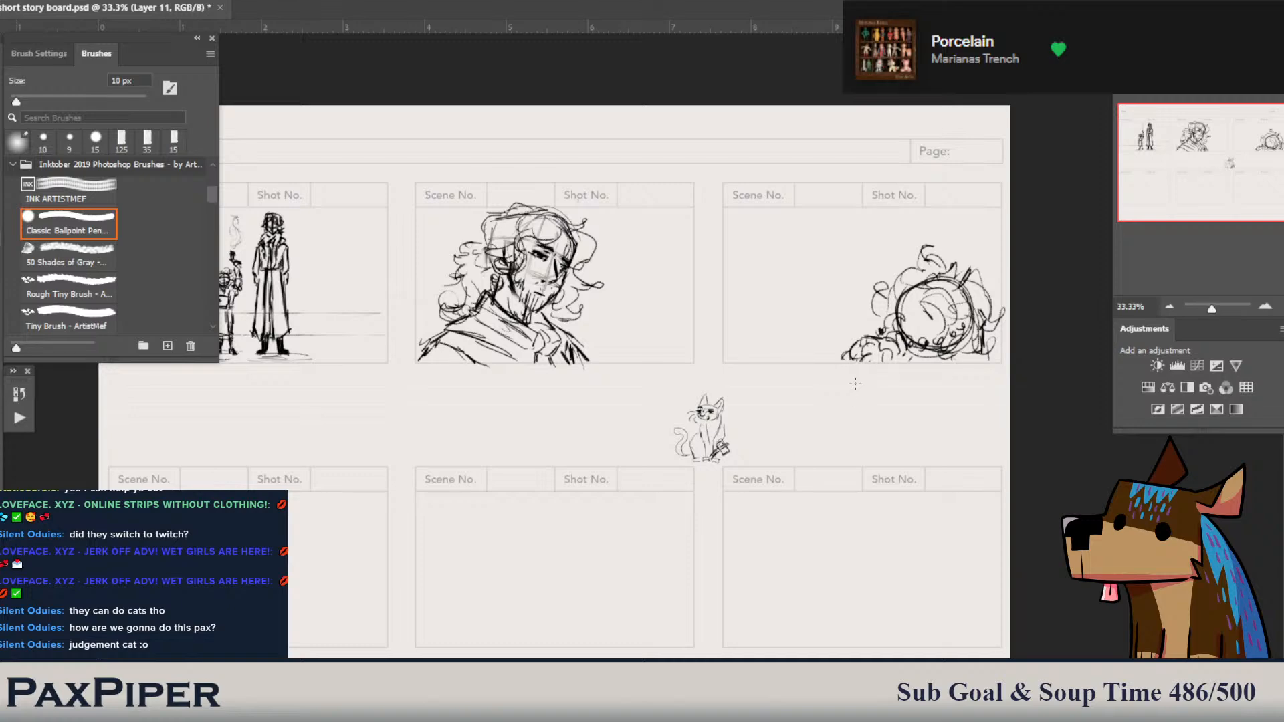
left_click_drag(785, 430, 988, 343)
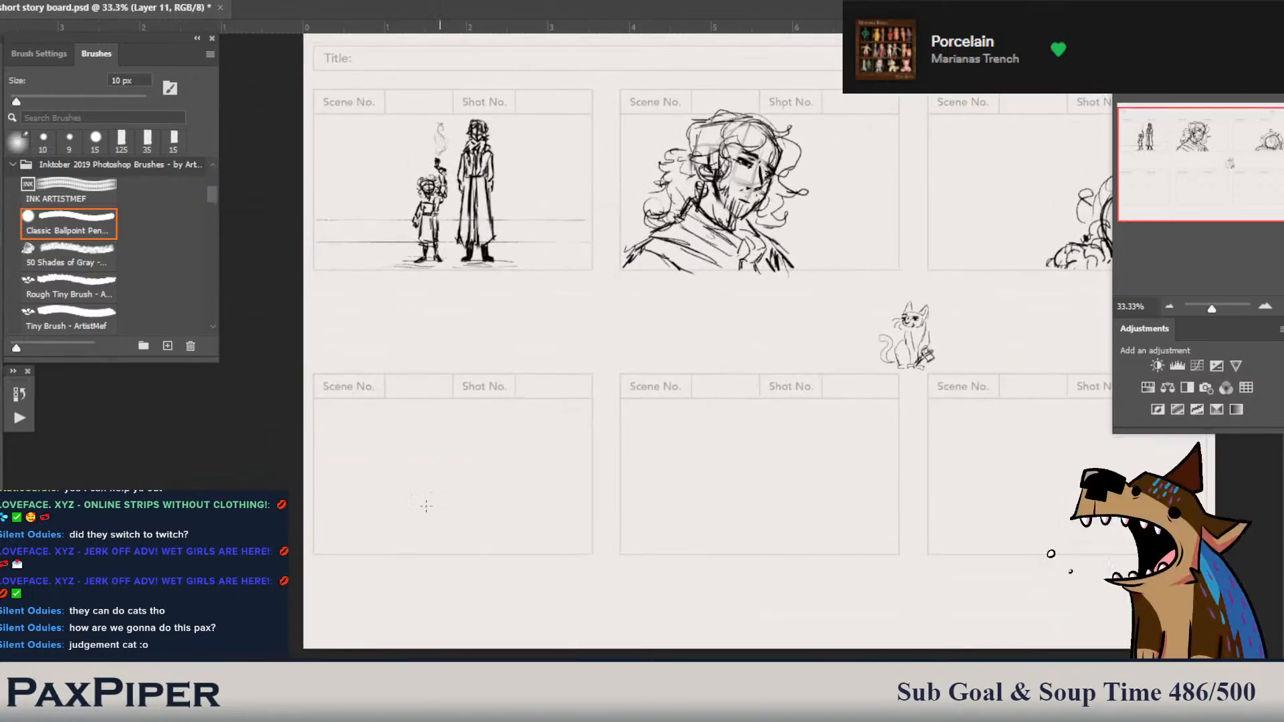
left_click_drag(403, 451, 428, 470)
key("ctrl+z")
key("ctrl+z")
left_click_drag(471, 414, 470, 432)
key("ctrl+z")
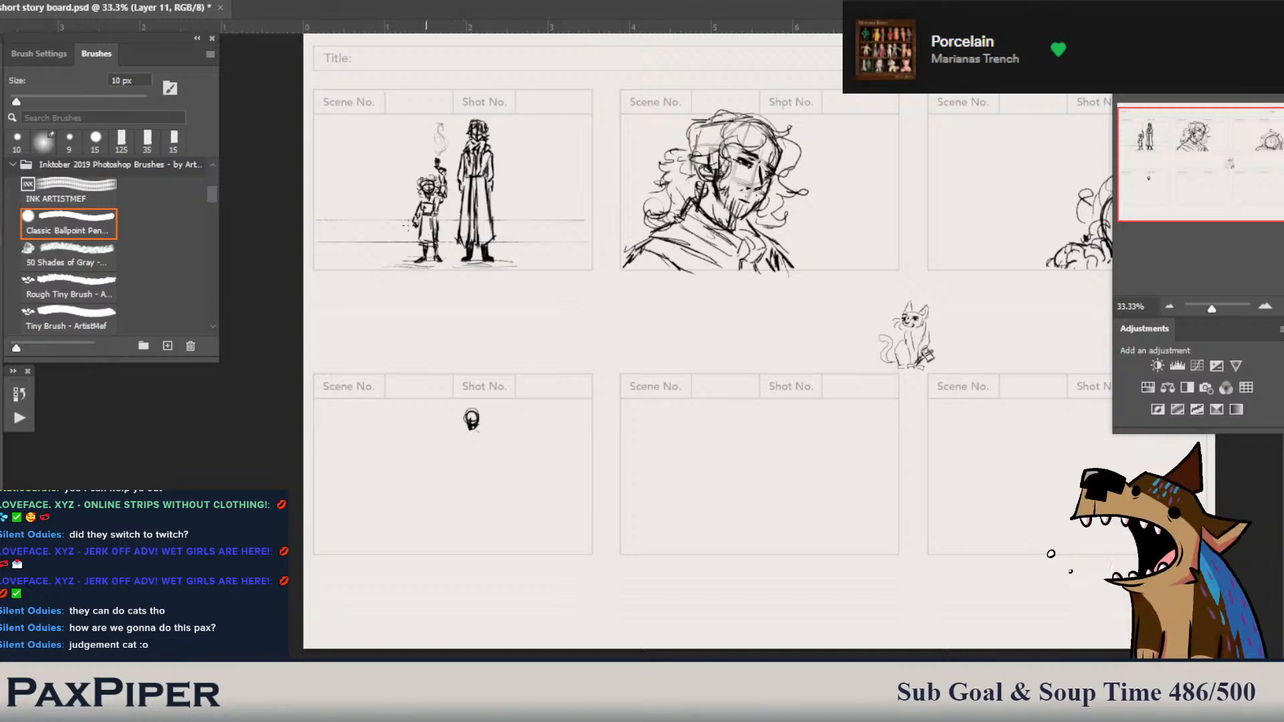
- Handwrite the notes "Proud" beside the small figure and "Sad" beside the tall figure in the first panel, each with an arrow
mouse_move(398, 179)
left_mouse_down()
mouse_move(406, 200)
mouse_move(390, 175)
mouse_move(415, 175)
left_mouse_up()
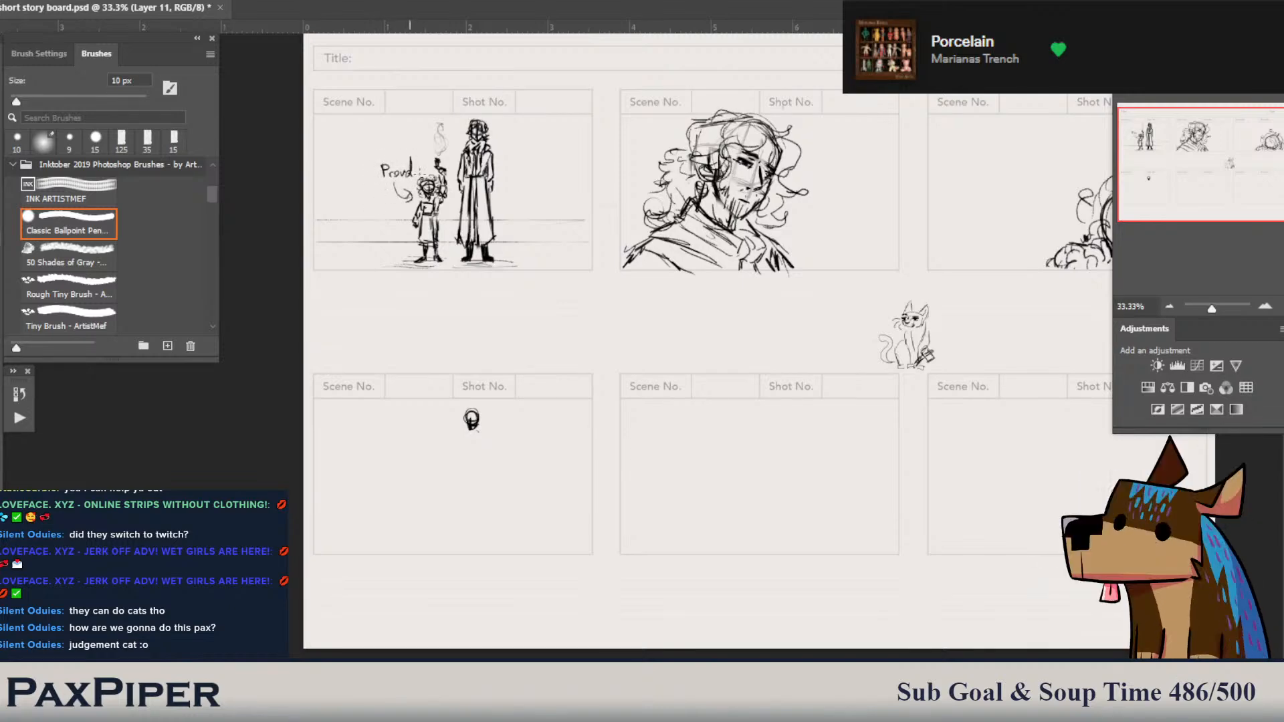
mouse_move(511, 137)
left_mouse_down()
mouse_move(496, 152)
mouse_move(535, 142)
left_mouse_up()
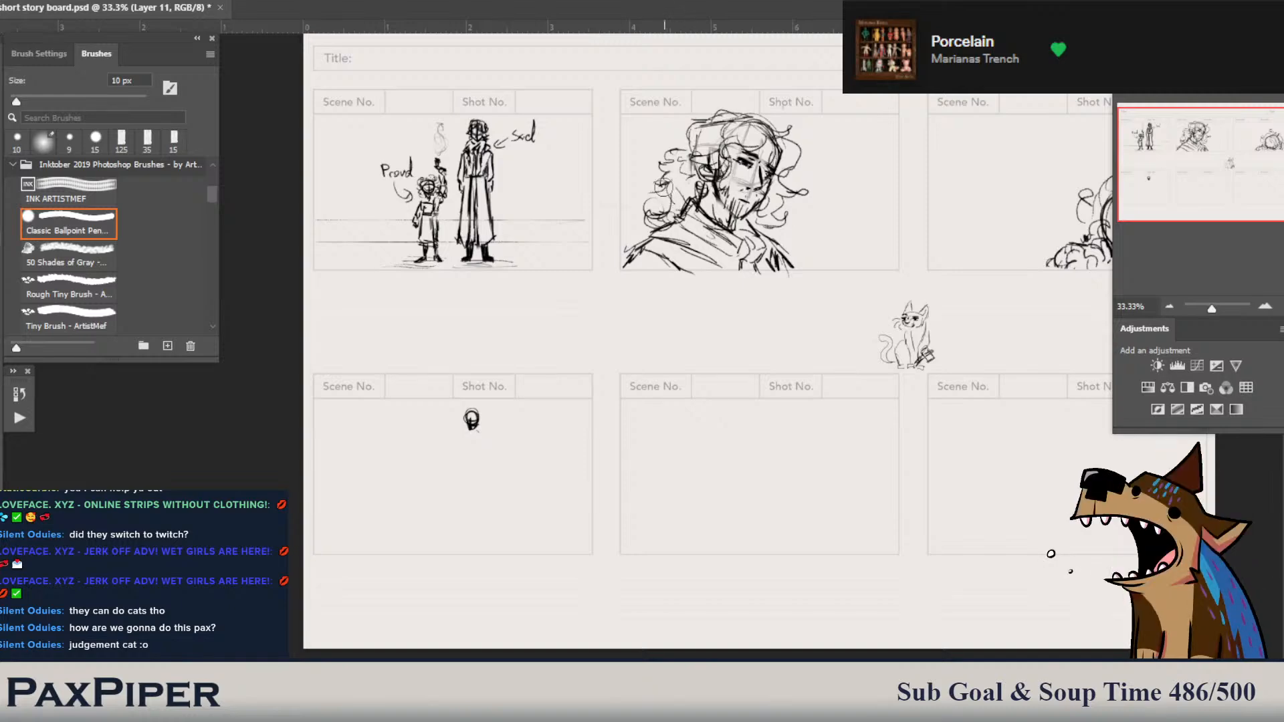
- Erase the handwritten "Sad" and "Proud" notes and their arrows from the first panel
key("e")
left_click_drag(533, 139, 497, 142)
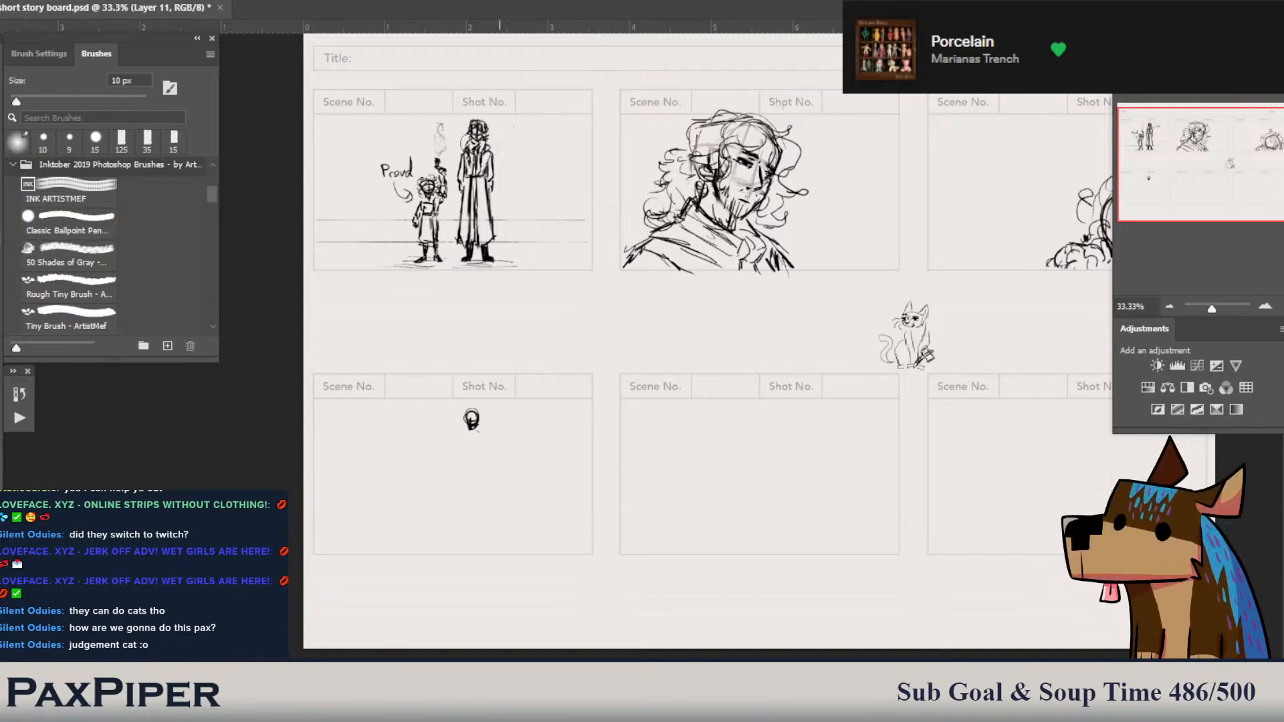
mouse_move(394, 184)
left_mouse_down()
mouse_move(408, 194)
mouse_move(383, 178)
left_mouse_up()
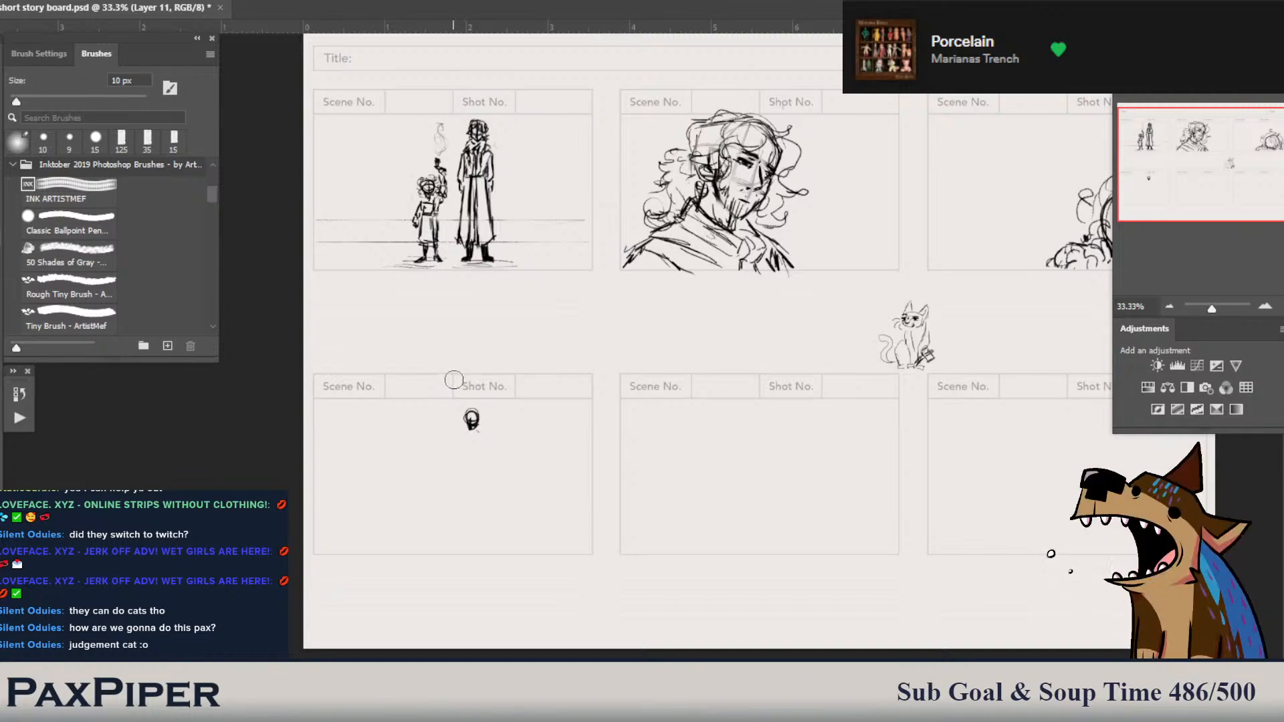
- Sketch the neck, shoulders, upper torso and wavy hair of the figure in the second row's first panel, undoing a stray stroke
key("b")
left_click_drag(477, 430, 475, 436)
key("period")
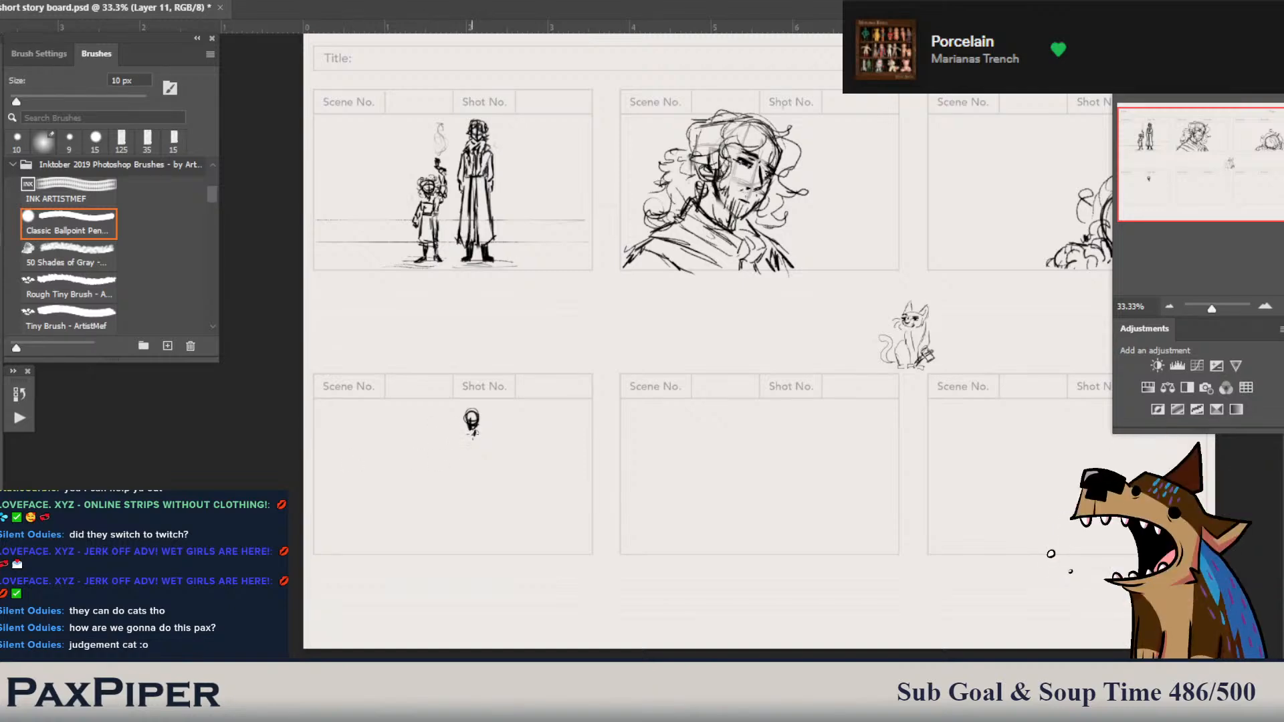
left_click_drag(484, 432, 484, 439)
mouse_move(471, 447)
left_mouse_down()
mouse_move(475, 465)
mouse_move(482, 458)
left_mouse_up()
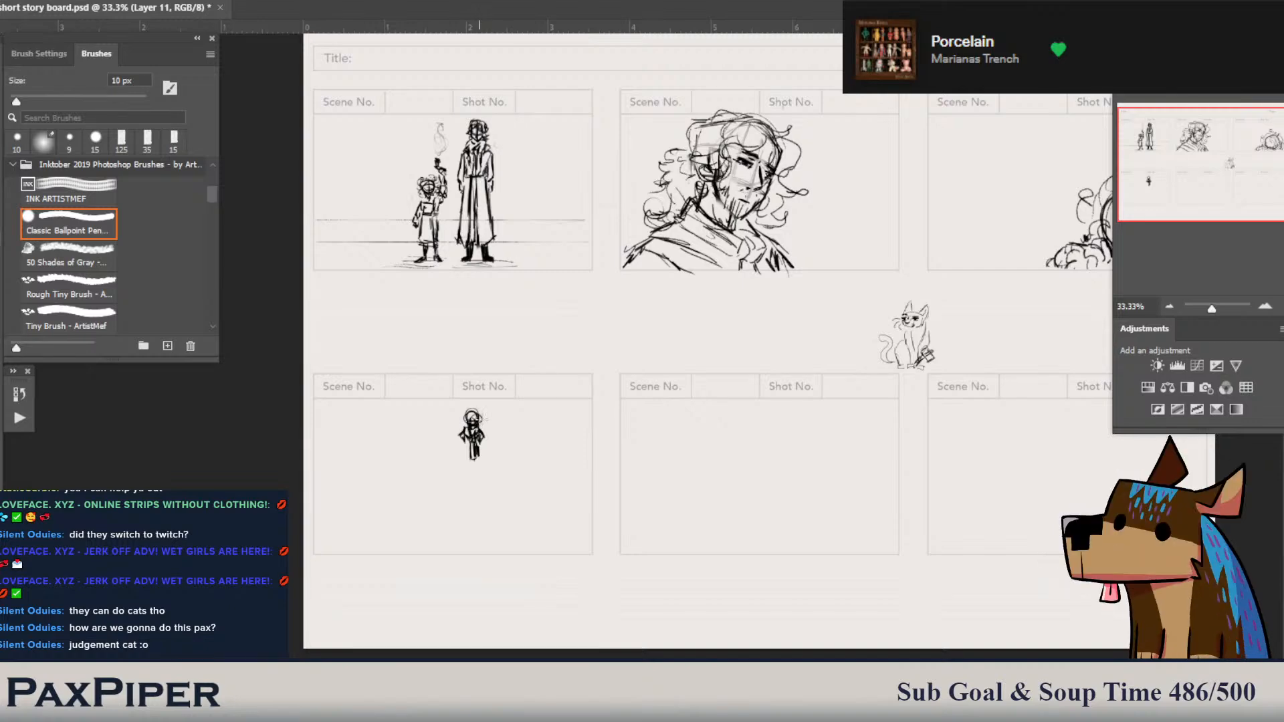
mouse_move(475, 405)
left_mouse_down()
mouse_move(477, 416)
mouse_move(461, 415)
left_mouse_up()
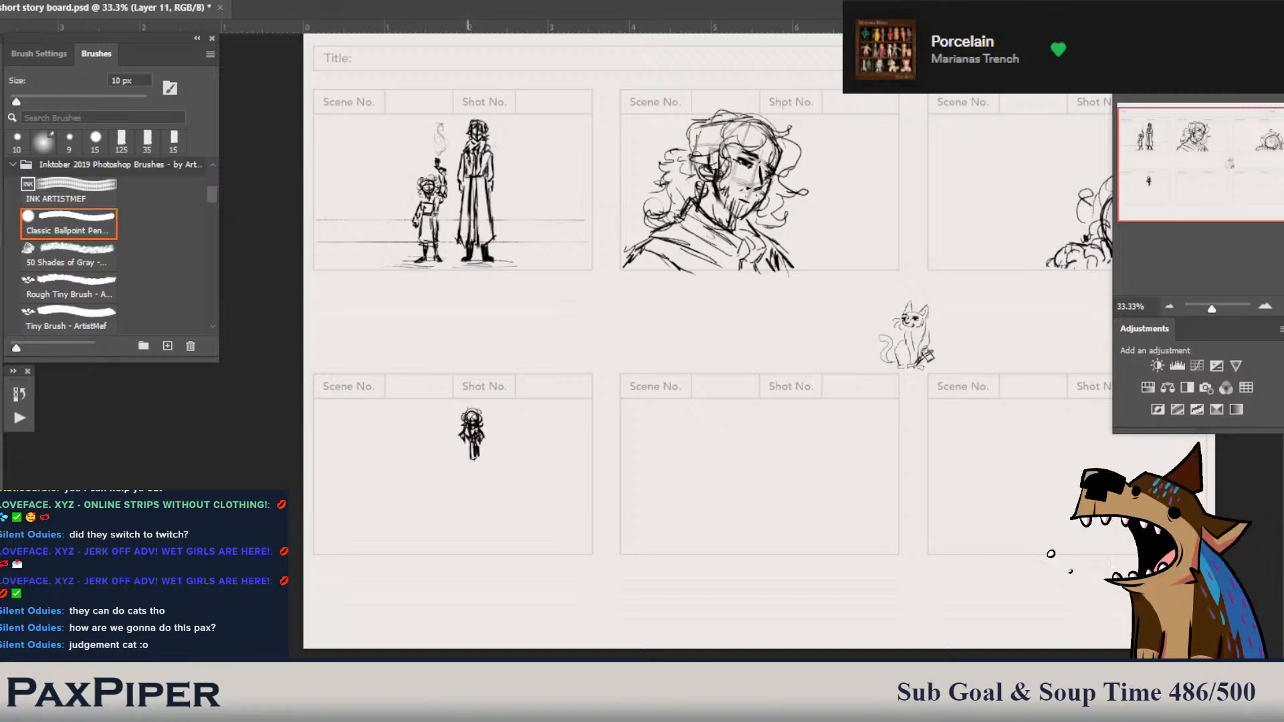
left_click_drag(473, 411, 483, 418)
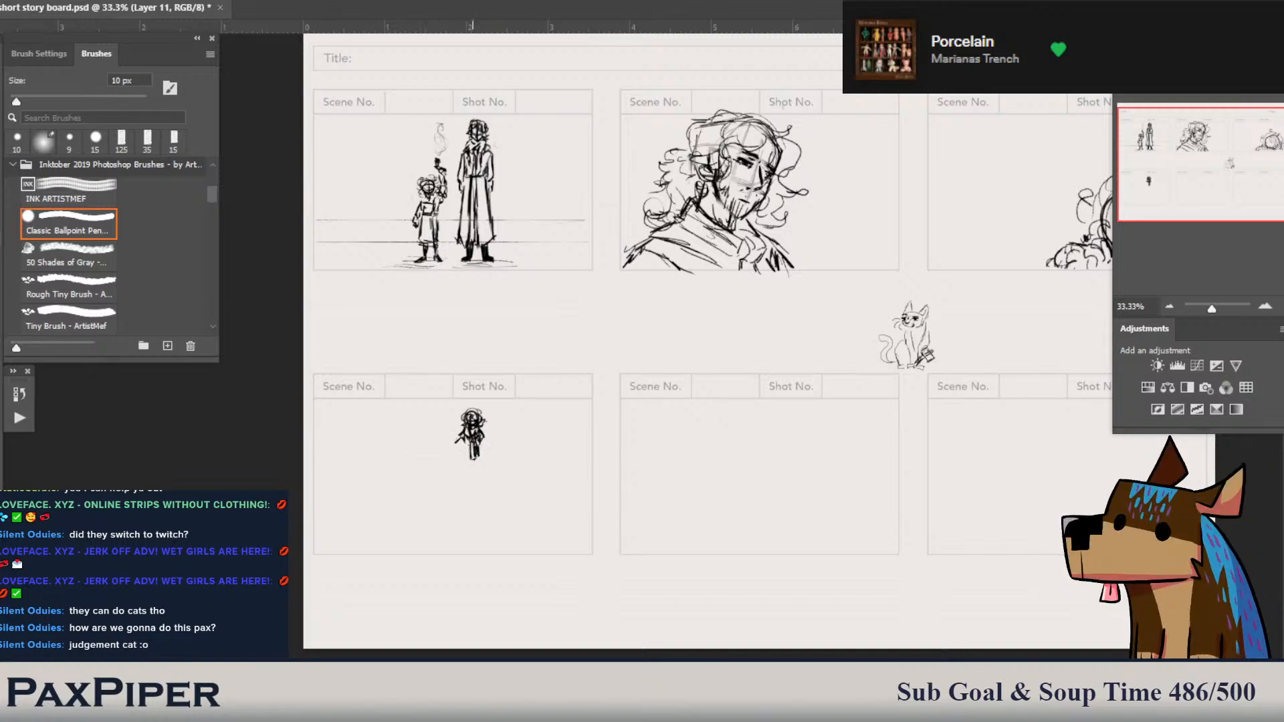
key("ctrl+z")
left_click_drag(452, 435, 458, 435)
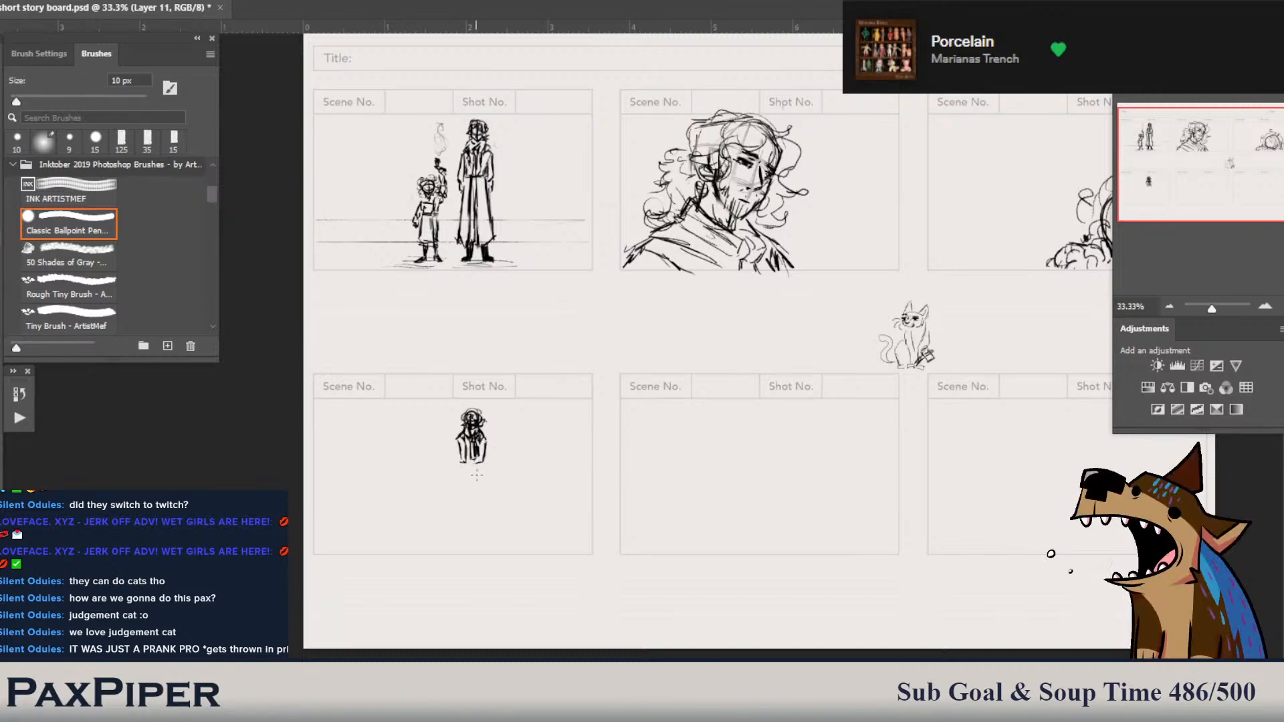
- Sketch the tall figure's long coat, arms, legs and boots down to near the panel's lower border
left_click_drag(477, 470, 479, 519)
left_click_drag(484, 466, 479, 532)
left_click_drag(480, 528, 489, 525)
left_click_drag(468, 478, 471, 516)
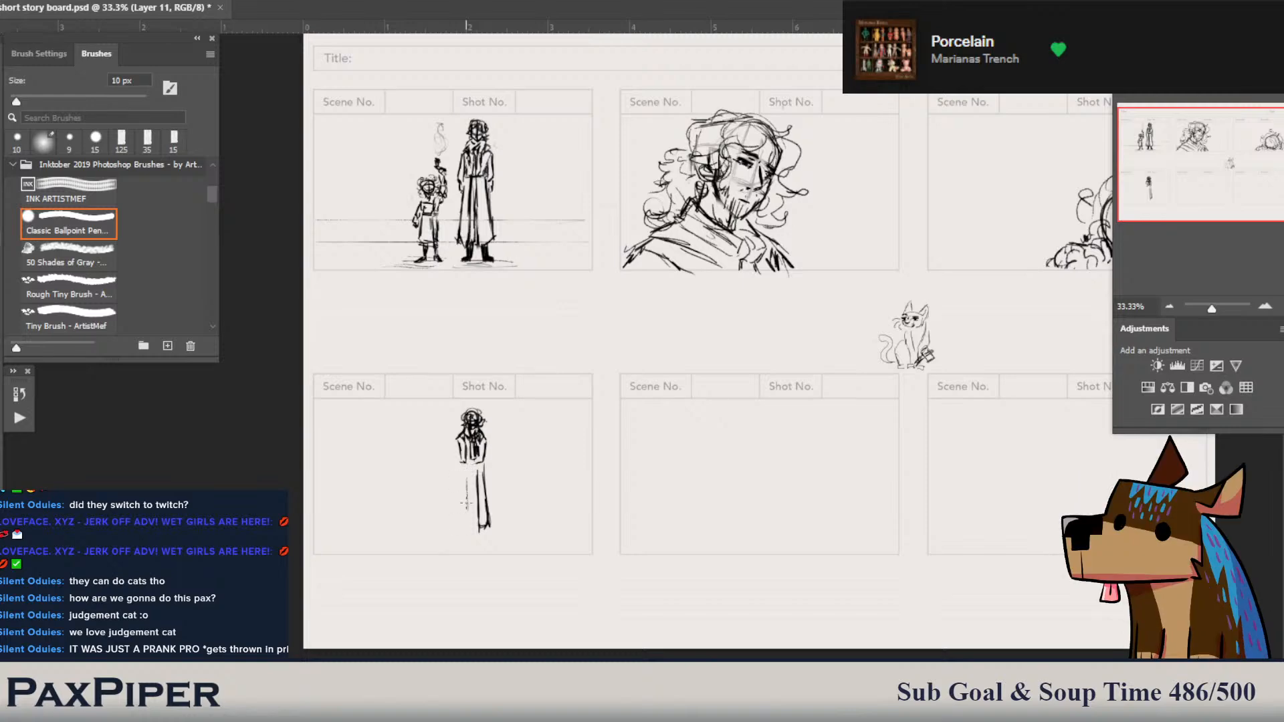
mouse_move(459, 469)
left_mouse_down()
mouse_move(454, 529)
mouse_move(465, 527)
left_mouse_up()
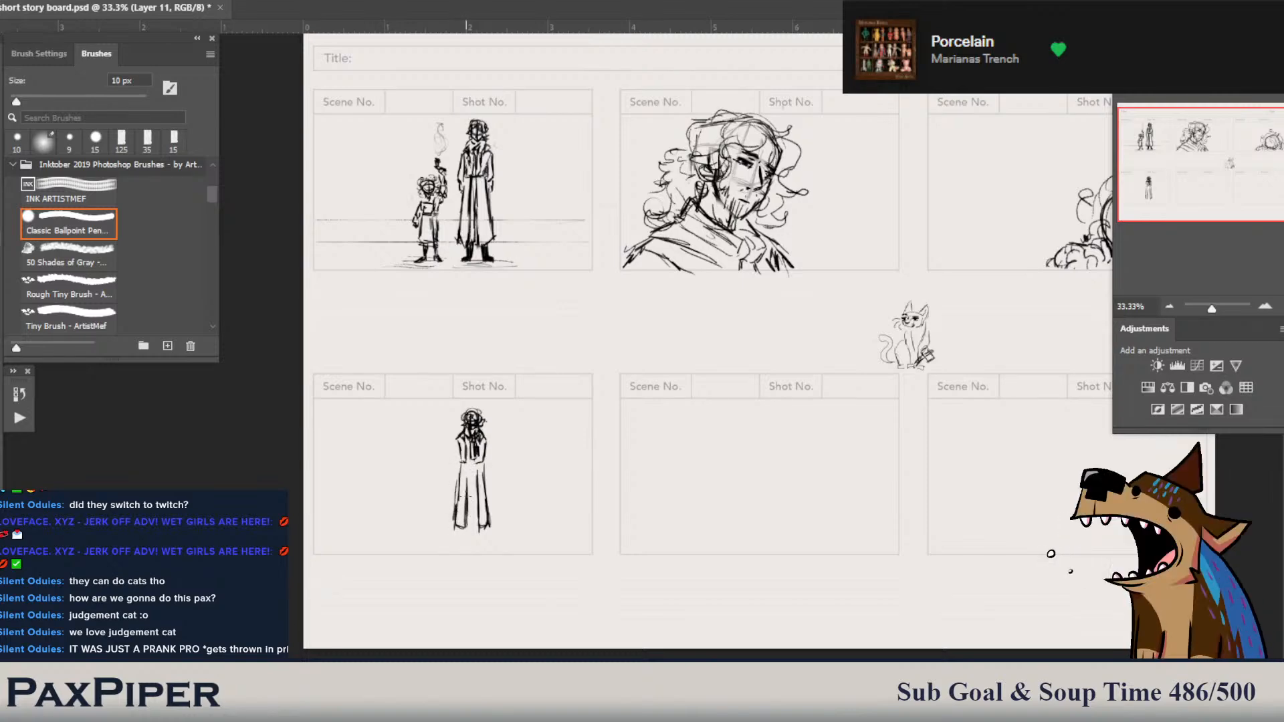
left_click_drag(467, 480, 465, 517)
left_click_drag(468, 463, 467, 487)
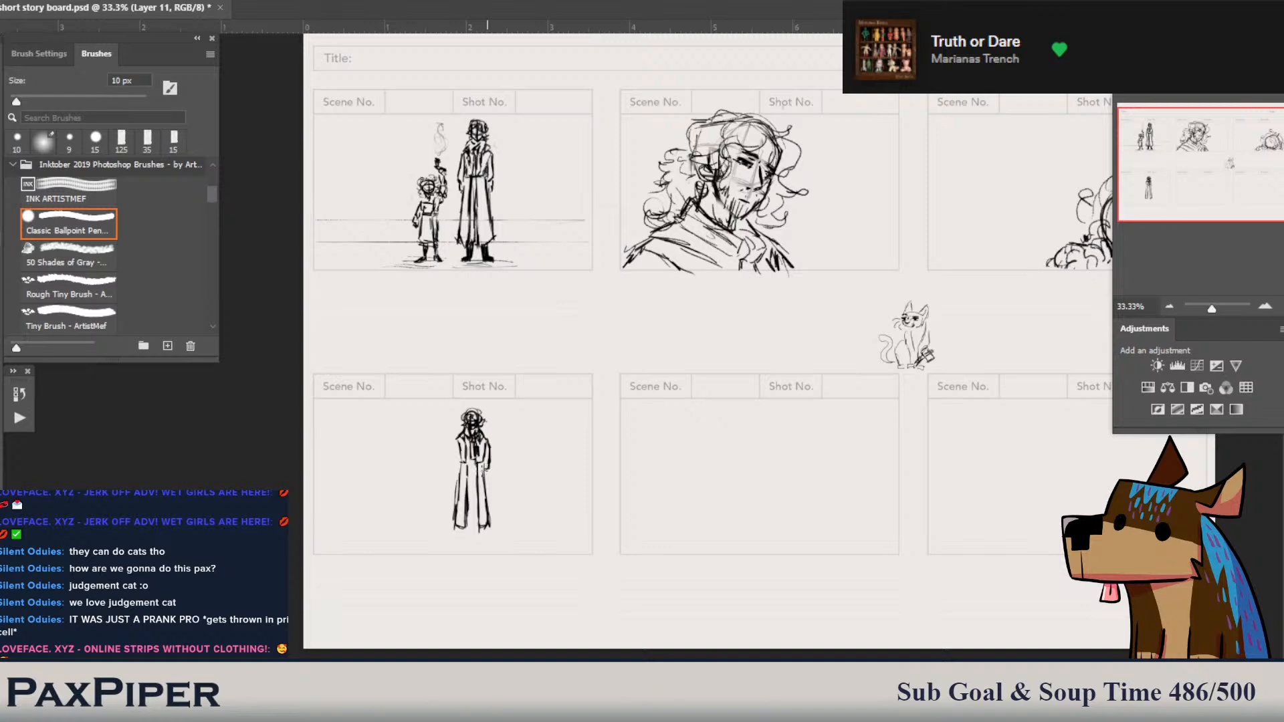
left_click_drag(459, 437, 456, 468)
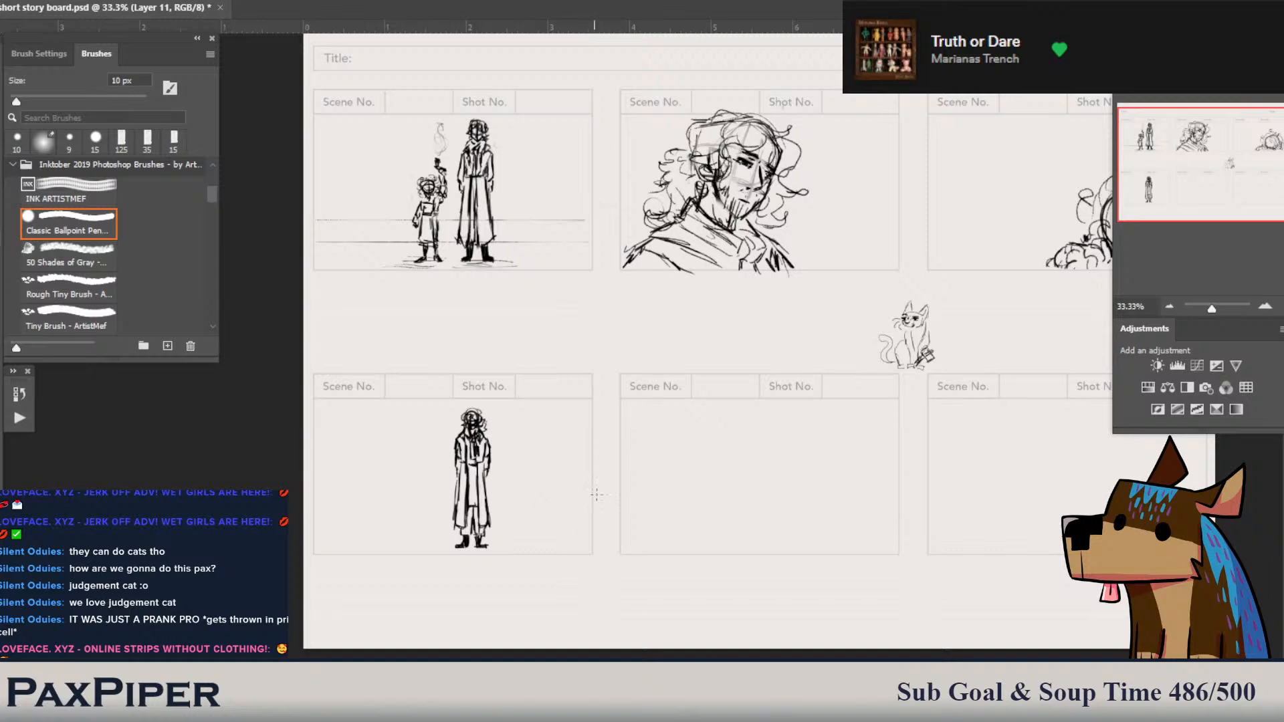
- Draw a horizontal background line on both sides of the tall figure, redoing misplaced strokes, and lighten it with the eraser
left_click_drag(587, 491, 295, 492)
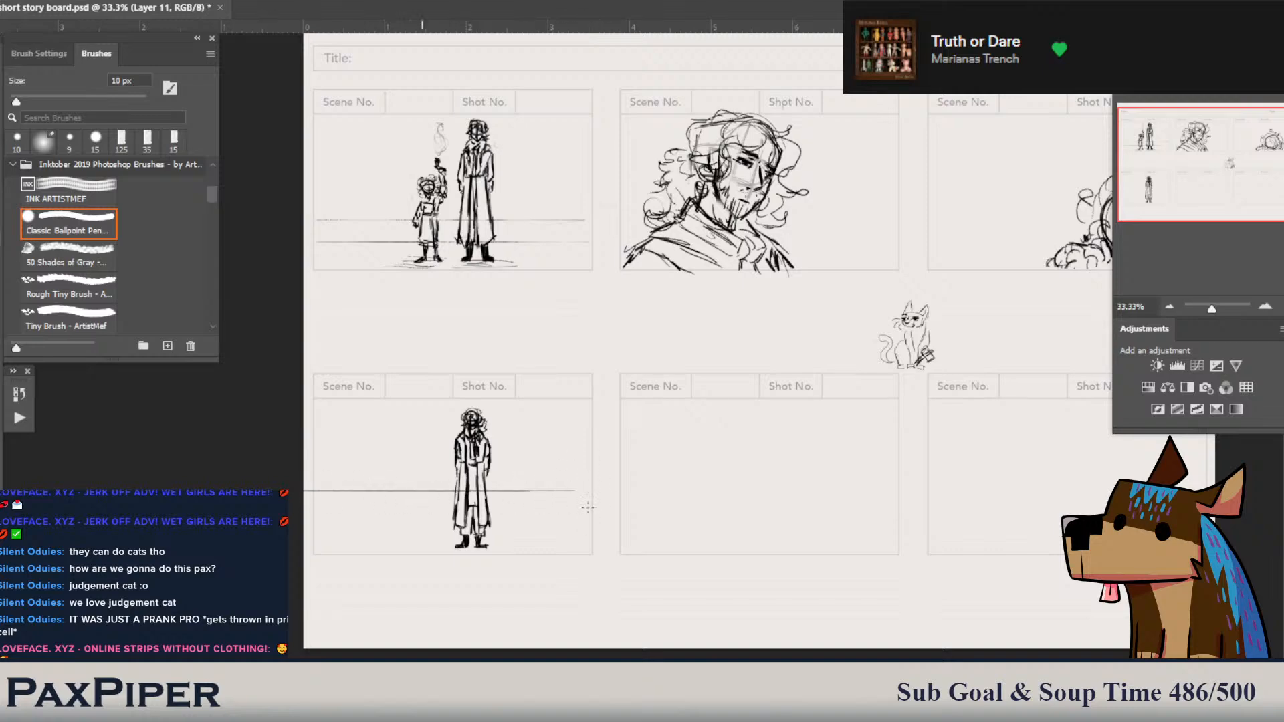
key("ctrl+z")
left_click_drag(499, 501, 597, 501)
left_click_drag(455, 497, 327, 496)
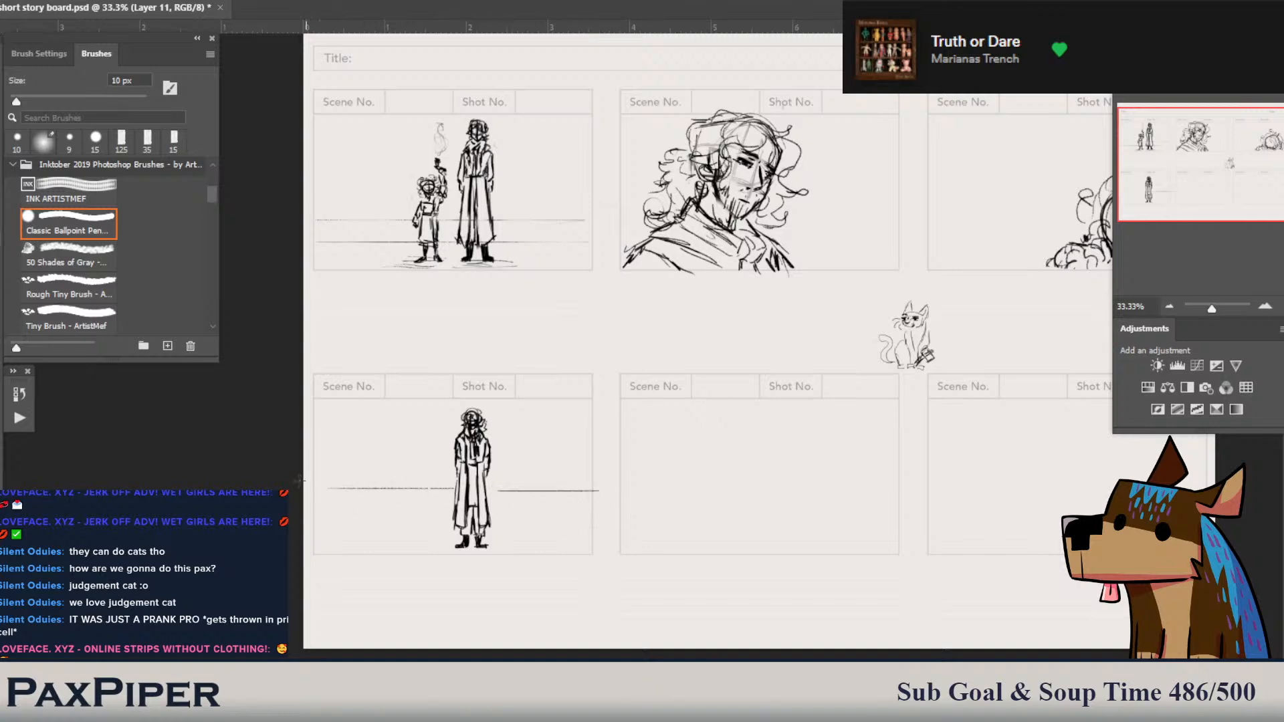
key("ctrl+z")
left_click_drag(448, 497, 327, 496)
key("e")
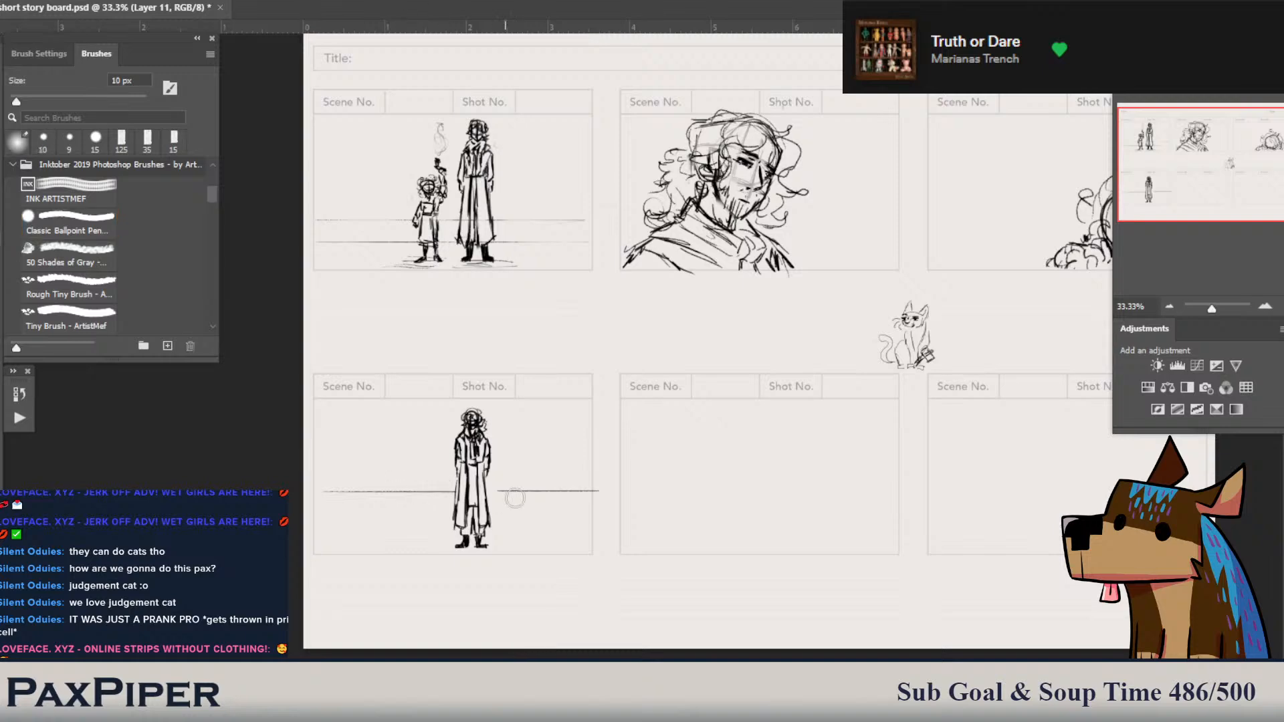
left_click_drag(435, 491, 324, 491)
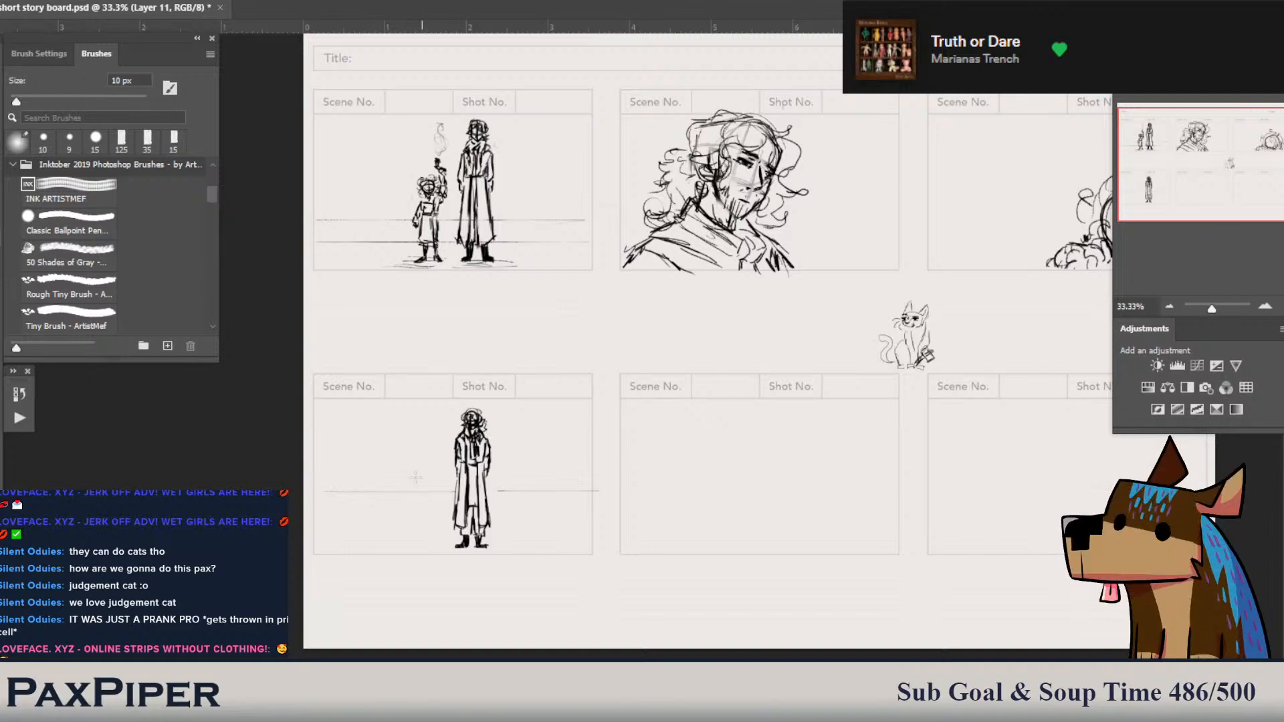
- Sketch a small curly-haired head beside the tall figure's chest-to-waist area, lightening and reworking the curls
mouse_move(414, 475)
left_mouse_down()
mouse_move(424, 472)
mouse_move(417, 491)
mouse_move(428, 463)
left_mouse_up()
key("b")
mouse_move(424, 457)
left_mouse_down()
mouse_move(432, 467)
mouse_move(412, 464)
mouse_move(429, 468)
left_mouse_up()
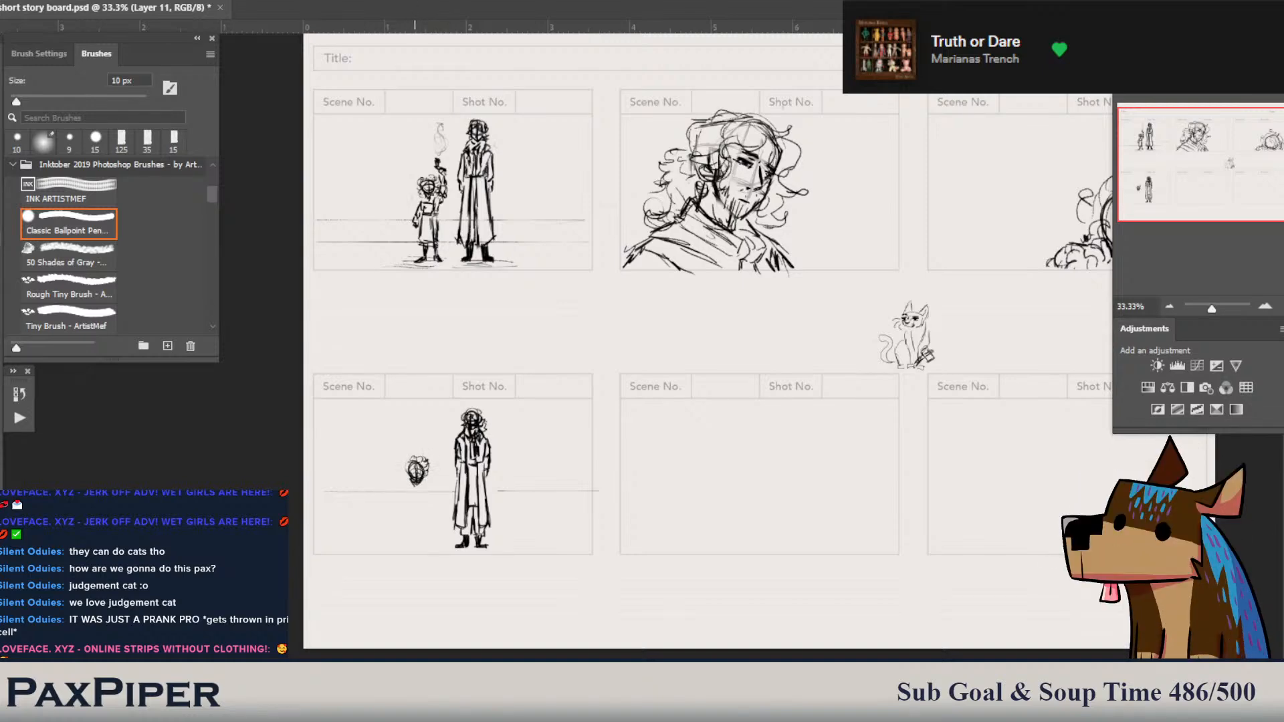
left_click_drag(406, 469, 400, 477)
key("e")
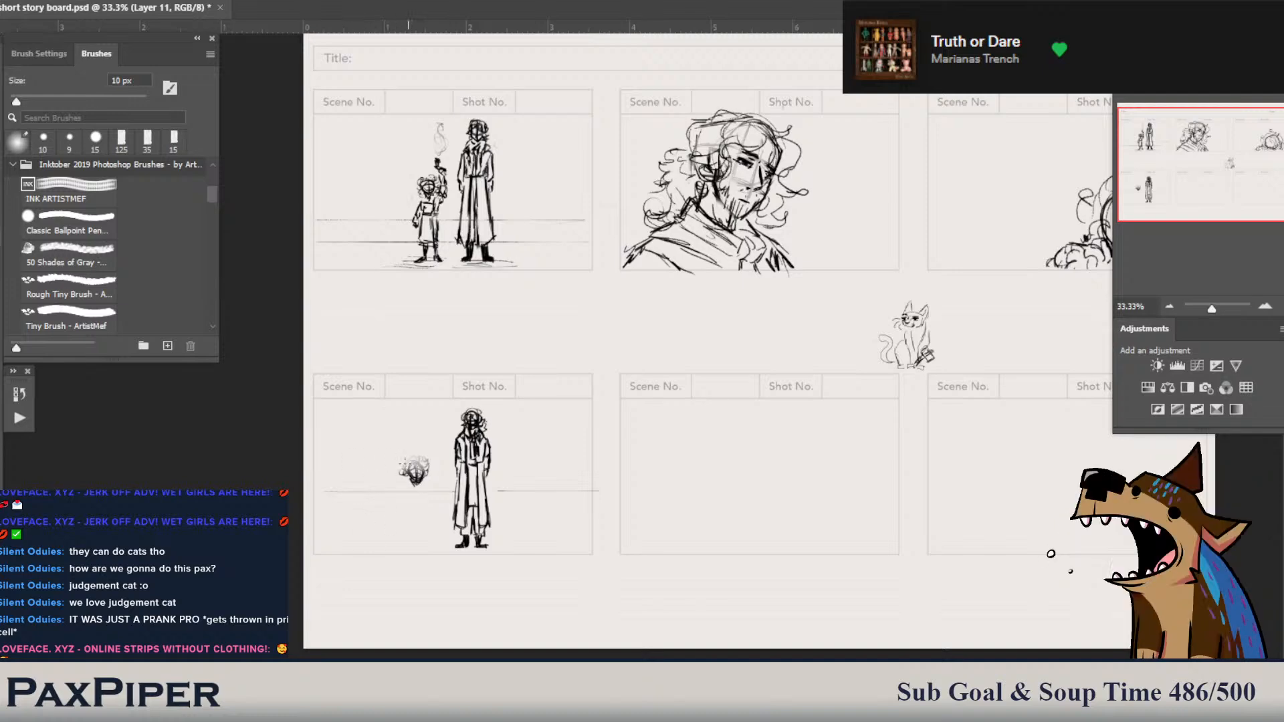
key("period")
mouse_move(420, 457)
left_mouse_down()
mouse_move(425, 484)
mouse_move(408, 475)
left_mouse_up()
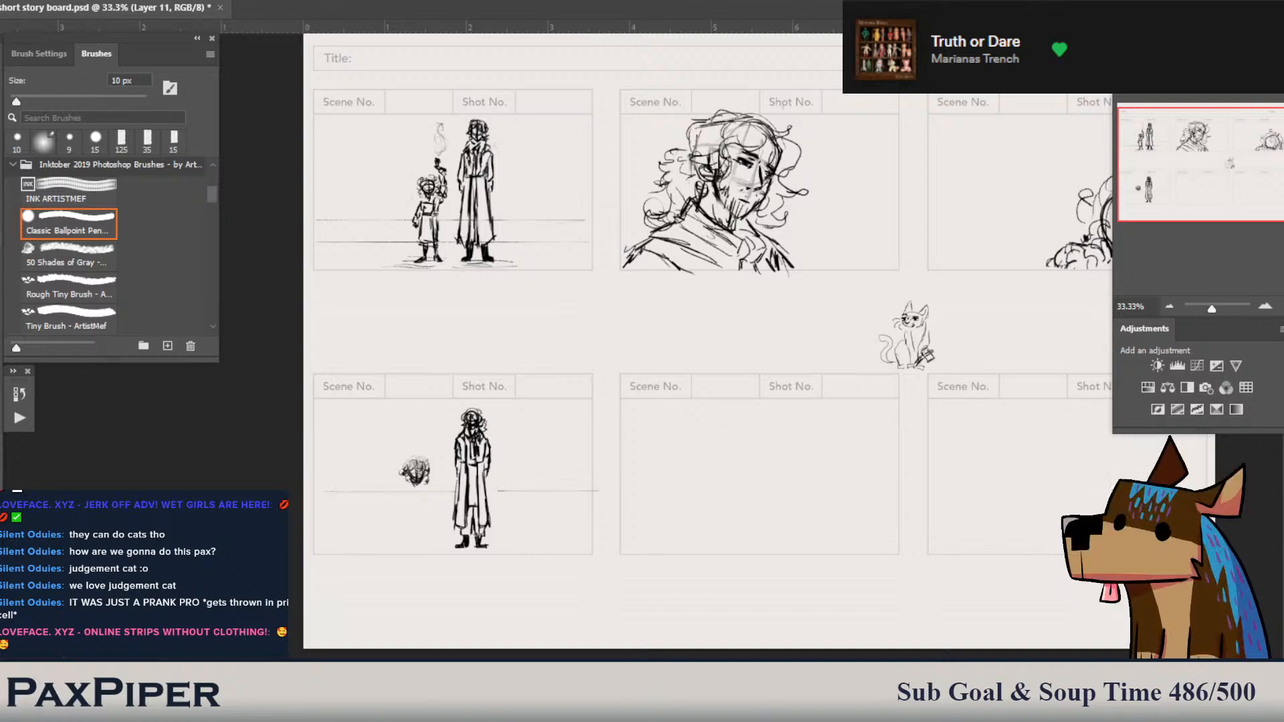
left_click_drag(402, 474, 413, 488)
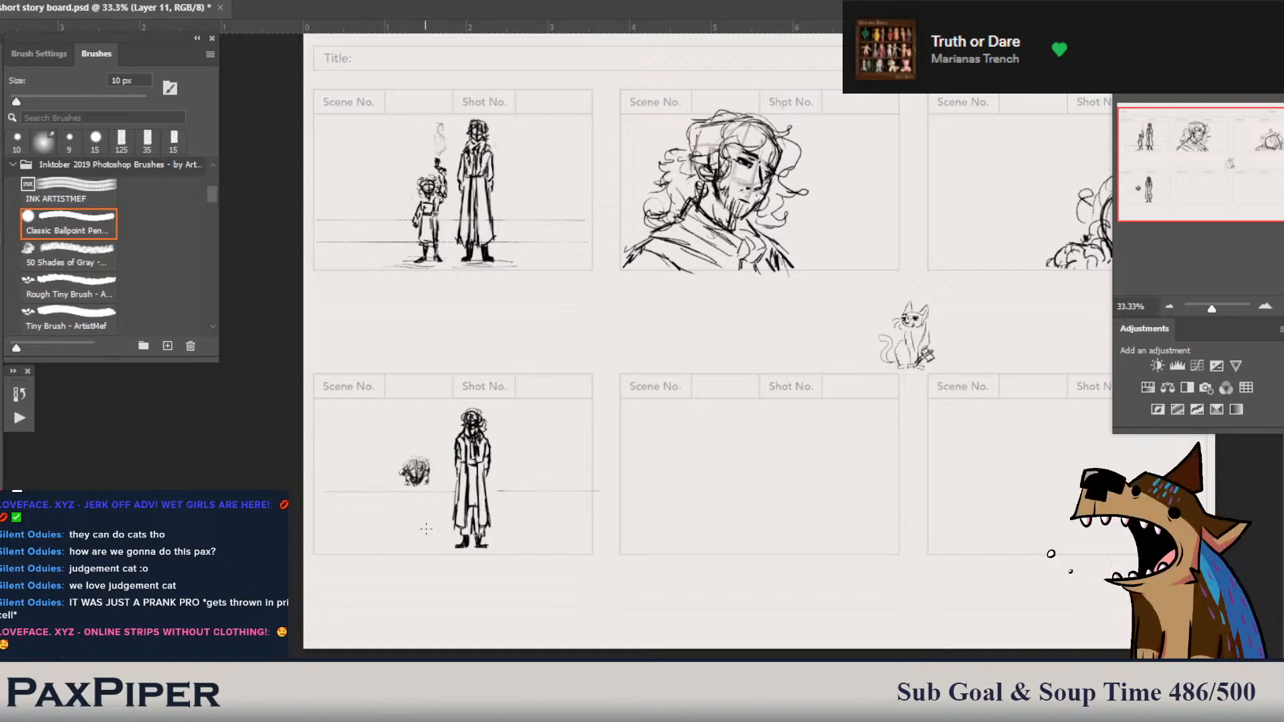
- Clean up below the small head with a smaller eraser and sketch the figure's neck and shoulders
key("e")
key("bracketleft")
key("bracketleft")
key("bracketleft")
key("bracketleft")
key("bracketleft")
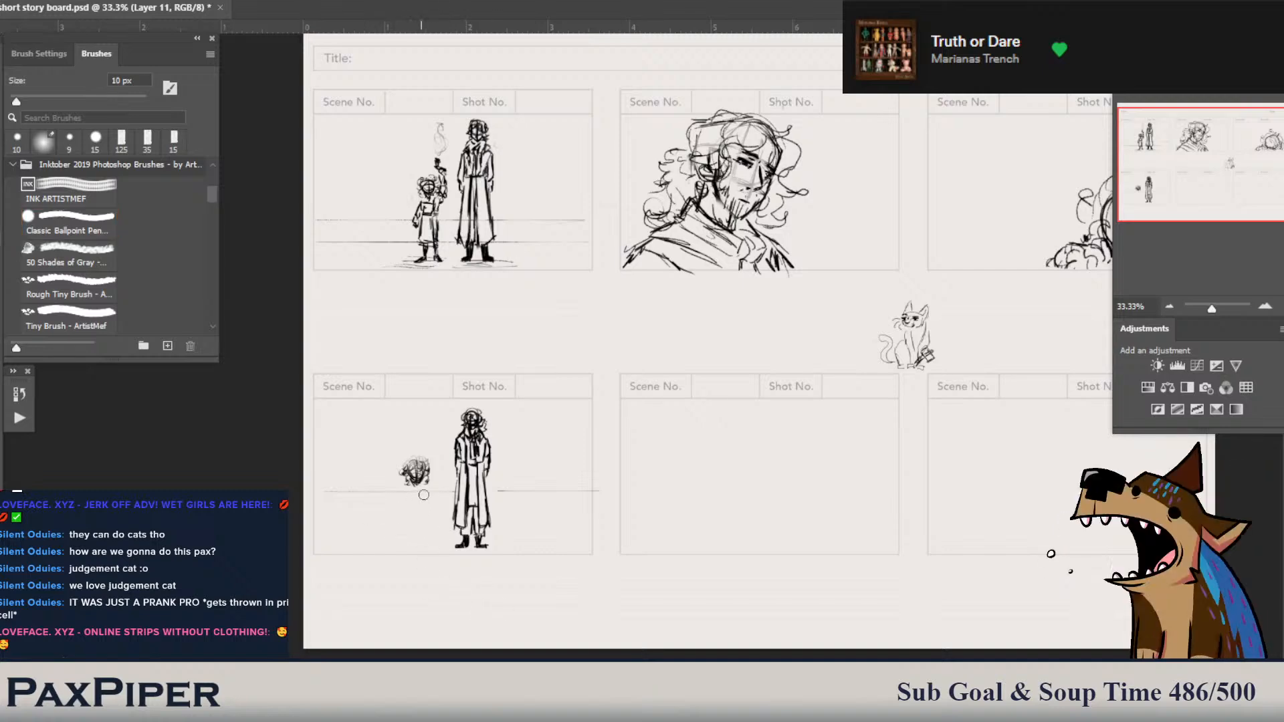
left_click_drag(414, 489, 422, 488)
key("b")
key("b")
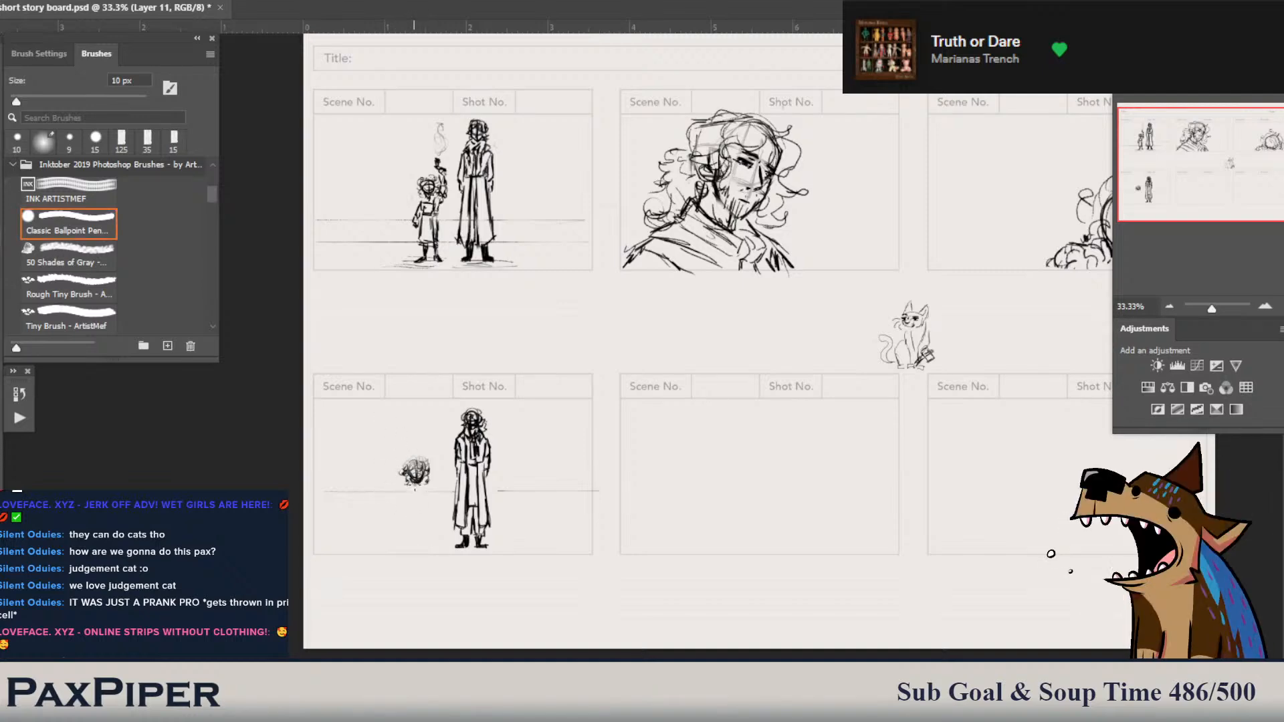
mouse_move(412, 483)
left_mouse_down()
mouse_move(406, 495)
mouse_move(428, 493)
left_mouse_up()
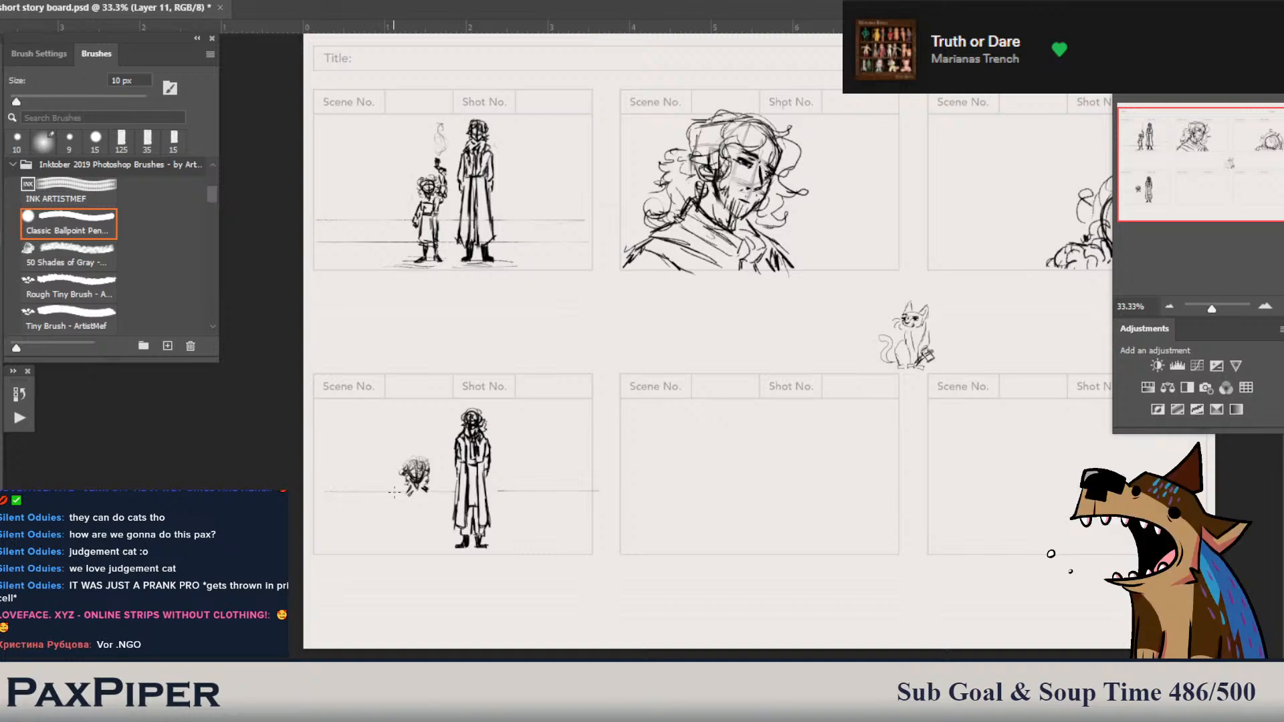
- Lasso the small figure's head and shoulders and transform them to sit slightly lower beside the tall figure
key("l")
mouse_move(413, 489)
left_mouse_down()
mouse_move(428, 500)
mouse_move(401, 501)
mouse_move(392, 463)
mouse_move(443, 470)
mouse_move(428, 494)
left_mouse_up()
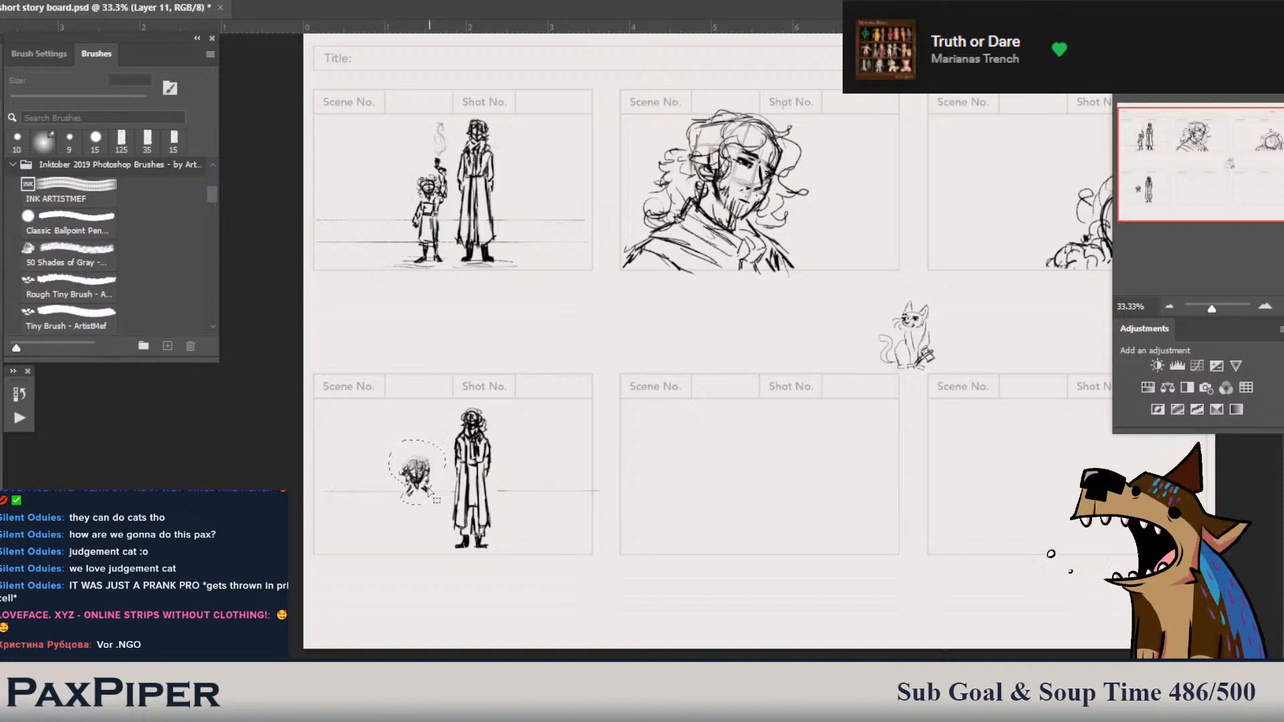
key("ctrl+t")
left_click_drag(447, 438, 420, 468)
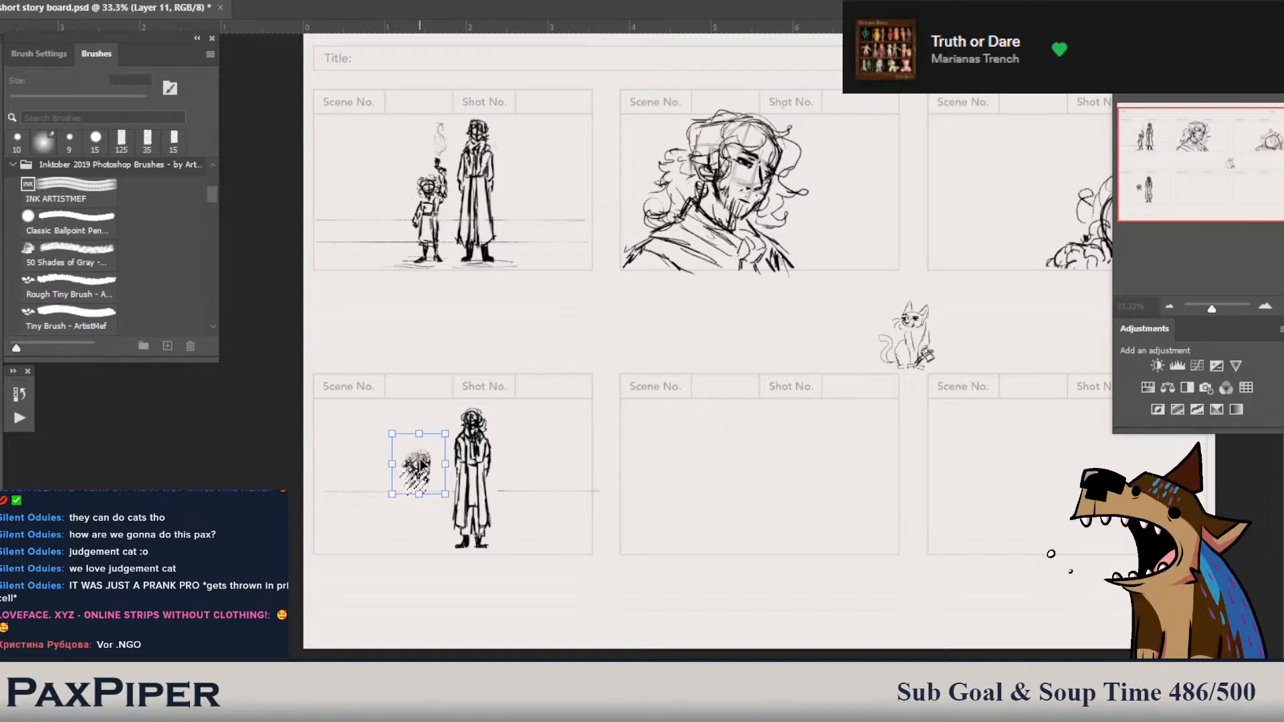
key("Return")
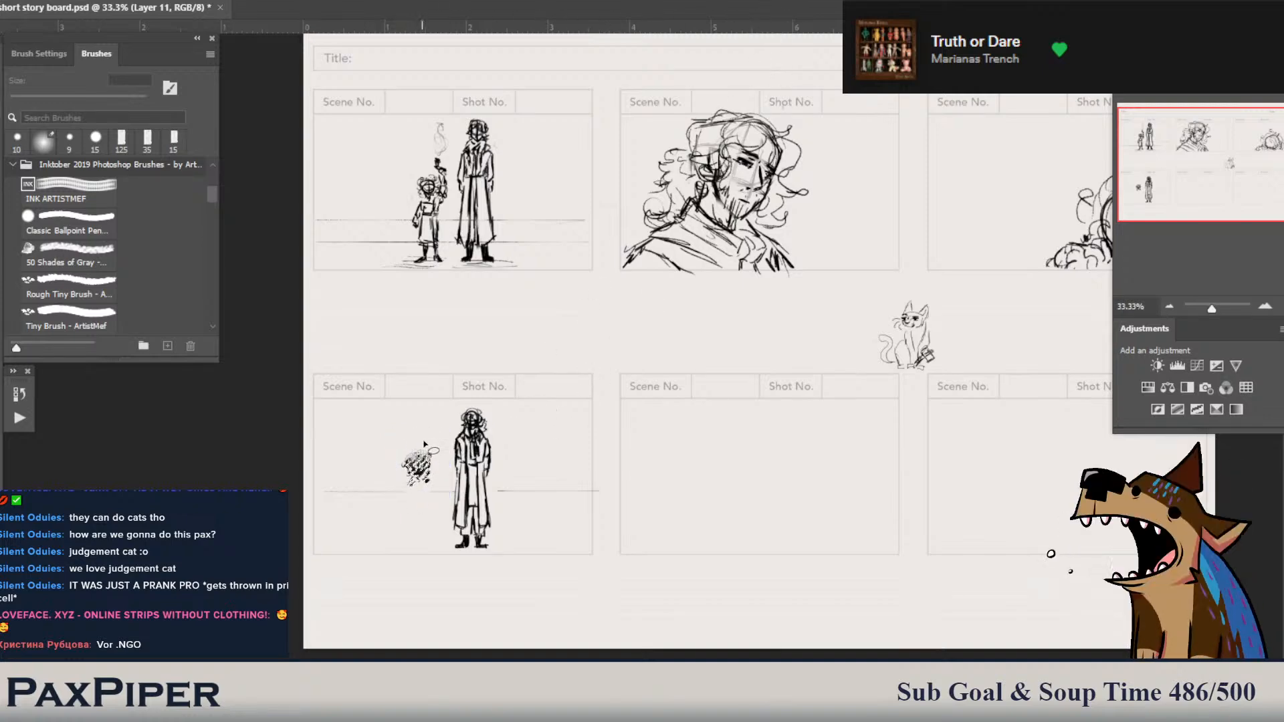
key("ctrl+t")
mouse_move(419, 469)
left_mouse_down()
mouse_move(439, 476)
mouse_move(420, 484)
left_mouse_up()
key("Return")
- Sketch the small figure's torso and the upper part of its clothing below the head
key("b")
mouse_move(426, 506)
left_mouse_down()
mouse_move(415, 510)
mouse_move(425, 514)
left_mouse_up()
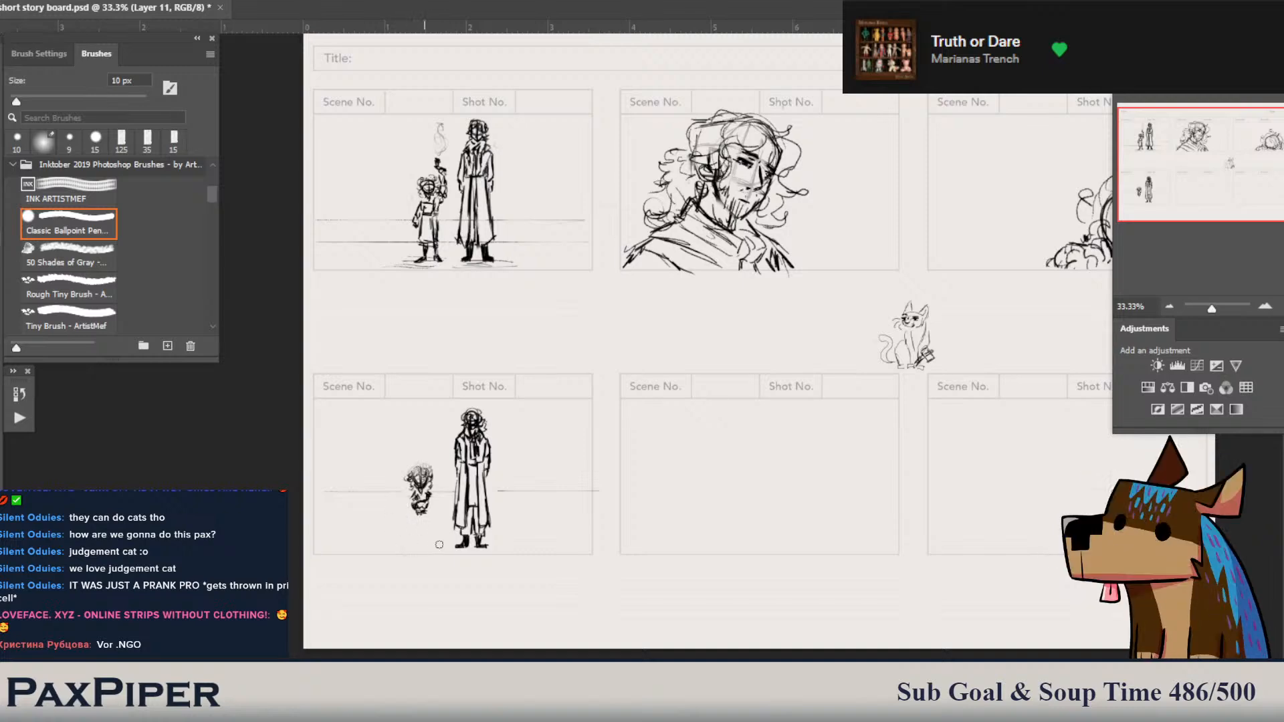
key("e")
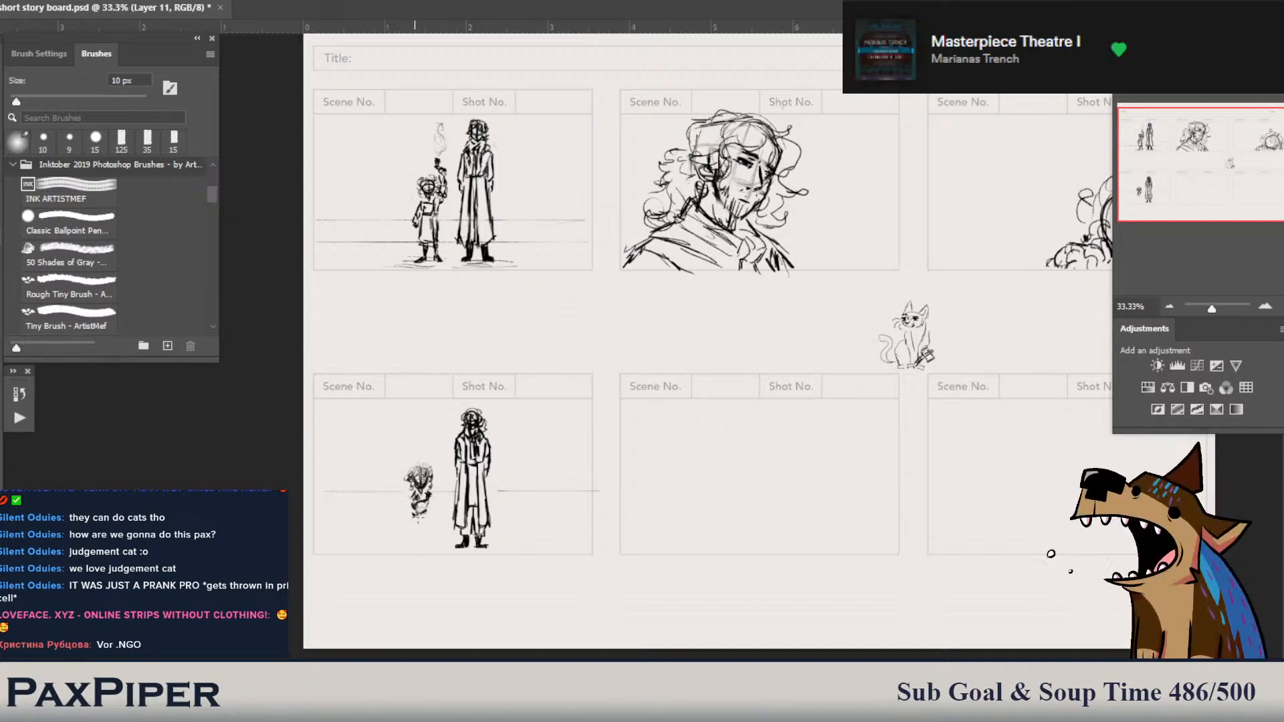
key("b")
left_click_drag(426, 516, 430, 512)
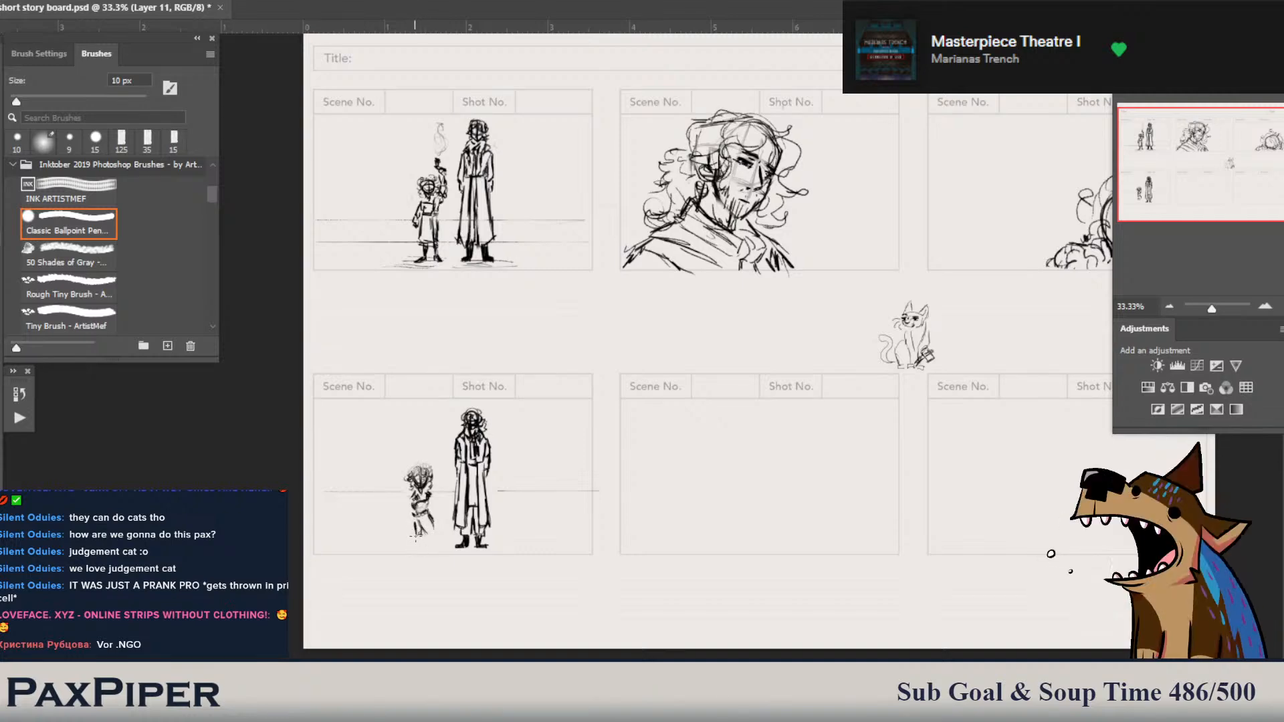
- Erase the small figure's rough leg strokes and redraw the legs, feet and coat edge down to the panel's lower border
left_click_drag(420, 547, 422, 551)
key("e")
mouse_move(421, 523)
left_mouse_down()
mouse_move(419, 545)
mouse_move(415, 527)
left_mouse_up()
key("b")
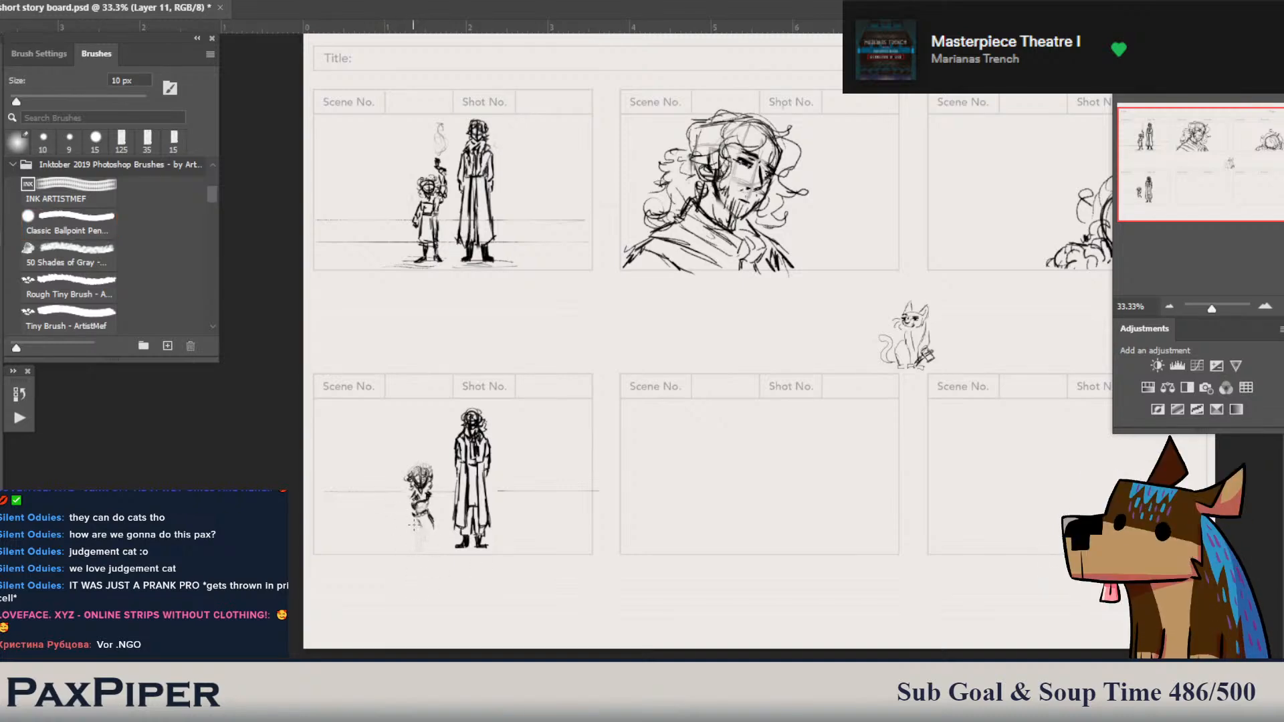
left_click_drag(422, 535, 419, 545)
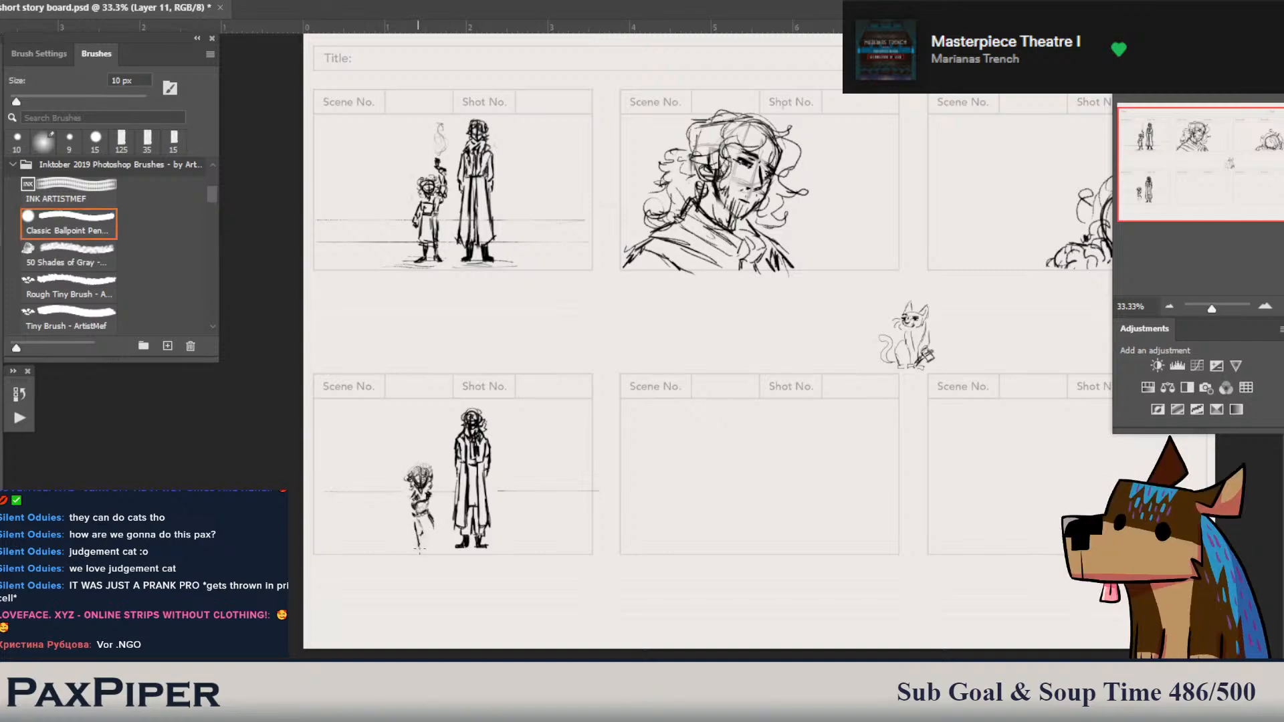
left_click_drag(416, 551, 433, 554)
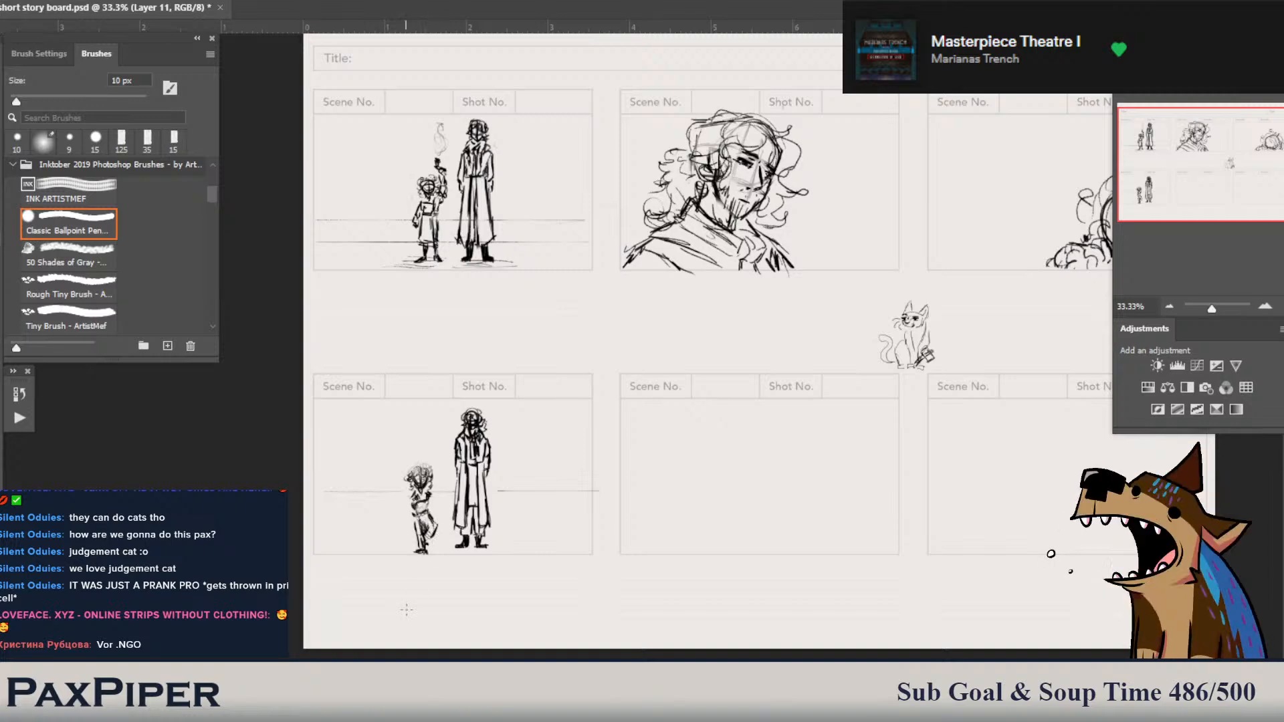
left_click_drag(429, 509, 427, 526)
- Sketch the small figure's arms, with one hand reaching toward the tall figure
key("e")
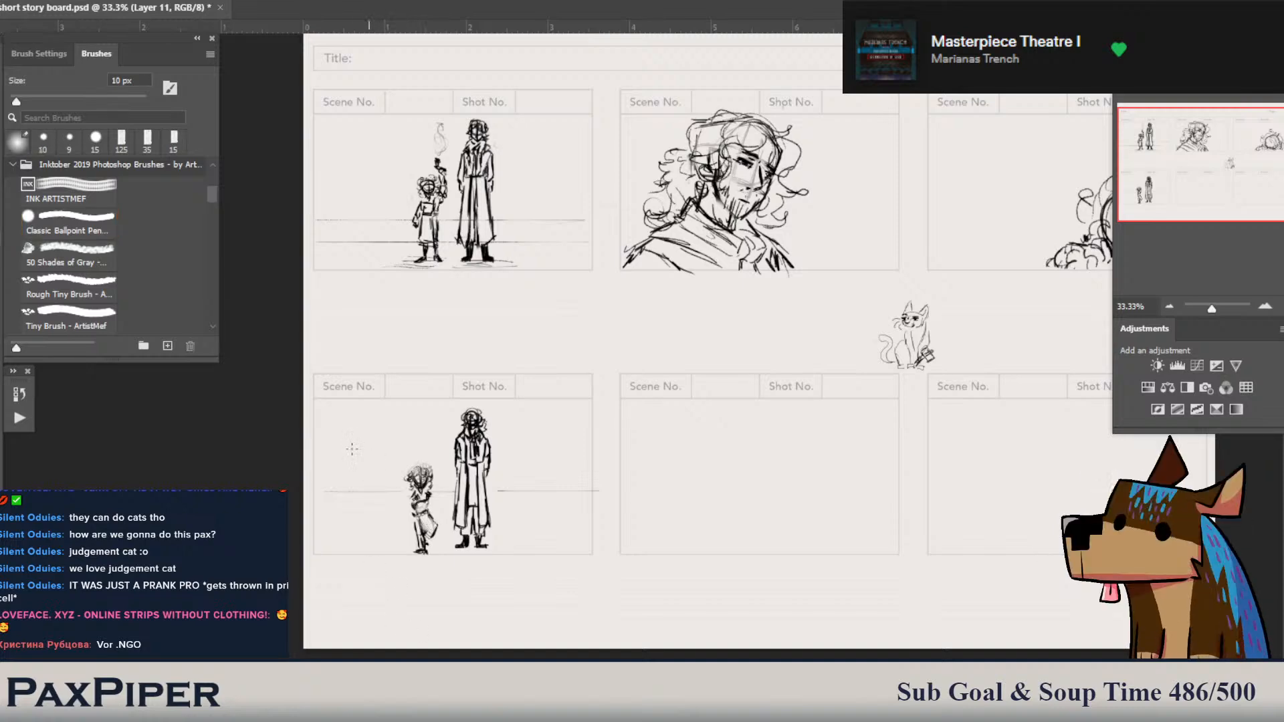
key("b")
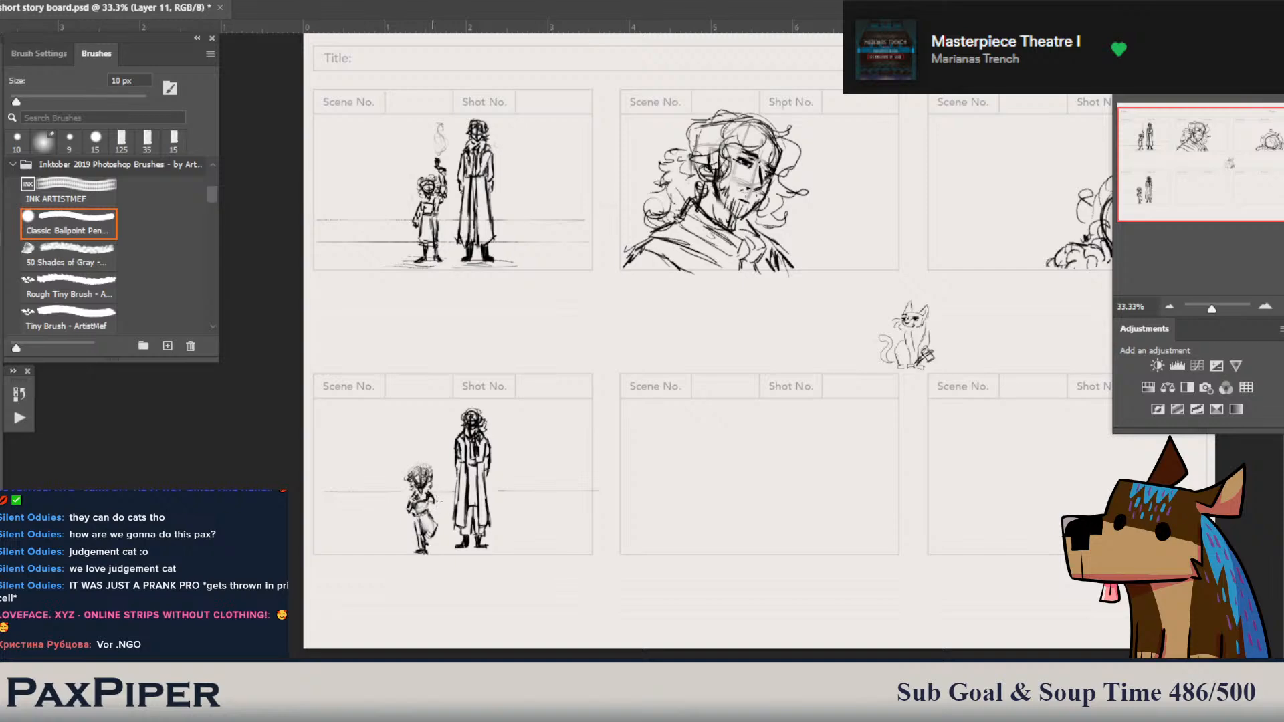
left_click_drag(437, 505, 440, 505)
left_click_drag(405, 515, 406, 528)
- Lasso the small figure's curly head and nudge it slightly lower onto the shoulders
left_click_drag(432, 458, 436, 470)
mouse_move(441, 487)
left_mouse_down()
mouse_move(451, 485)
mouse_move(416, 484)
mouse_move(403, 461)
mouse_move(429, 458)
left_mouse_up()
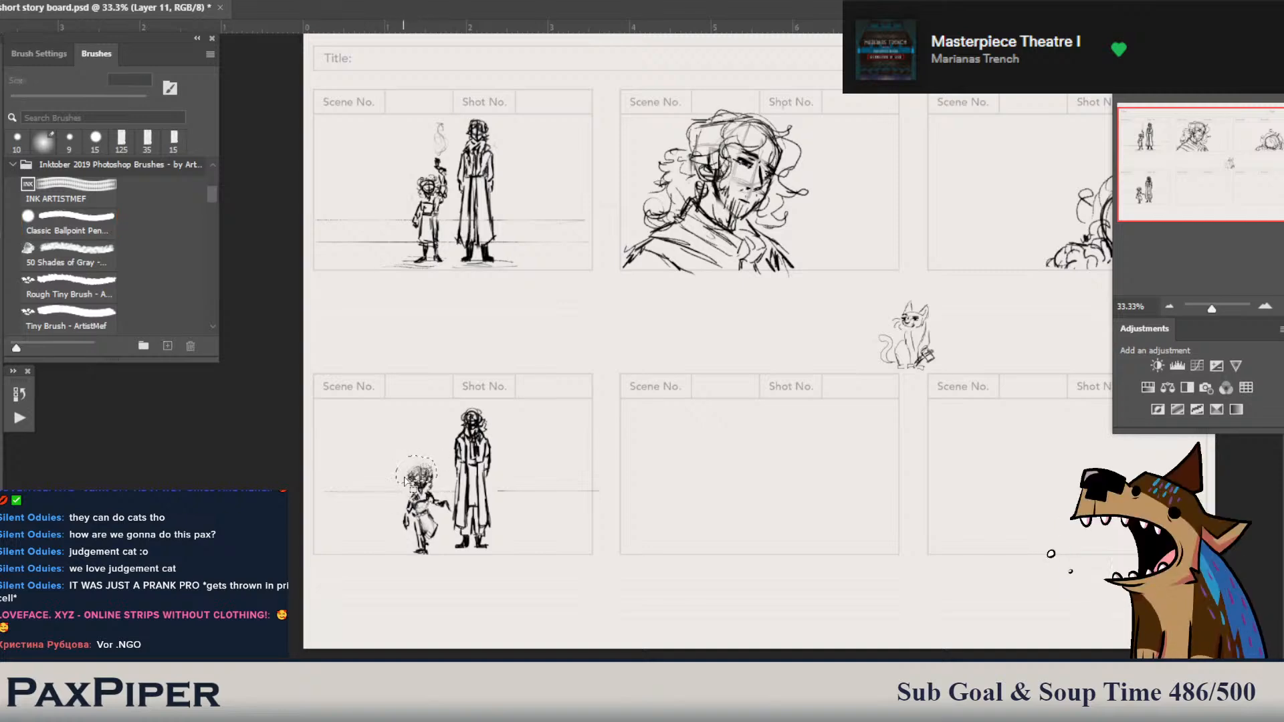
key("ctrl+t")
left_click_drag(419, 456, 418, 461)
key("Return")
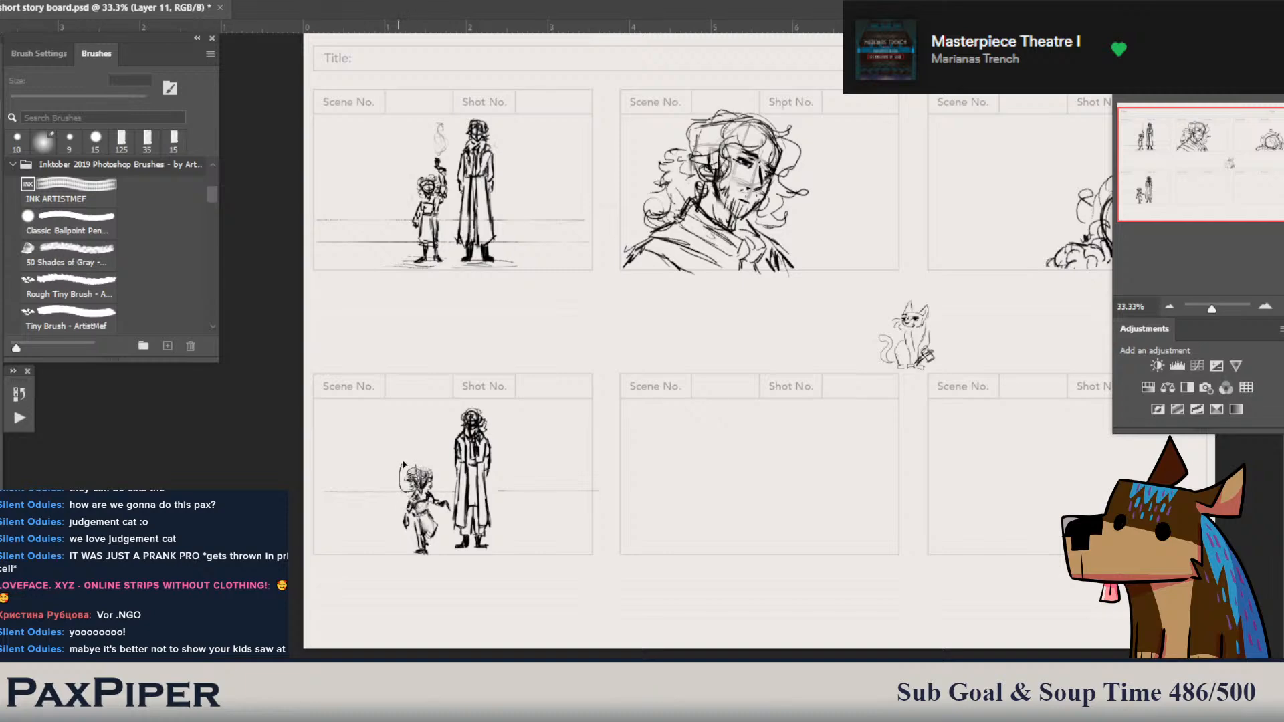
- Transform the lassoed part of the small figure's curly head, adjusting its width and placement above the shoulders
key("ctrl+t")
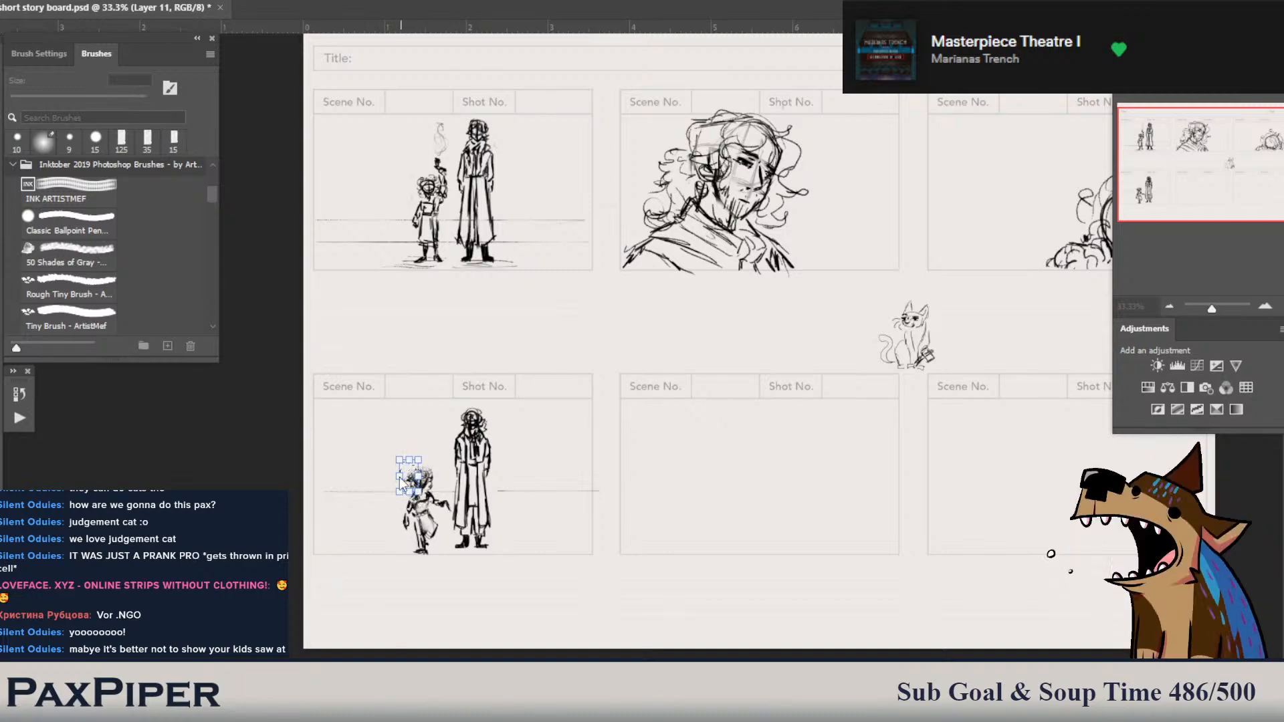
left_click_drag(390, 476, 410, 476)
left_click_drag(409, 480, 402, 480)
key("Return")
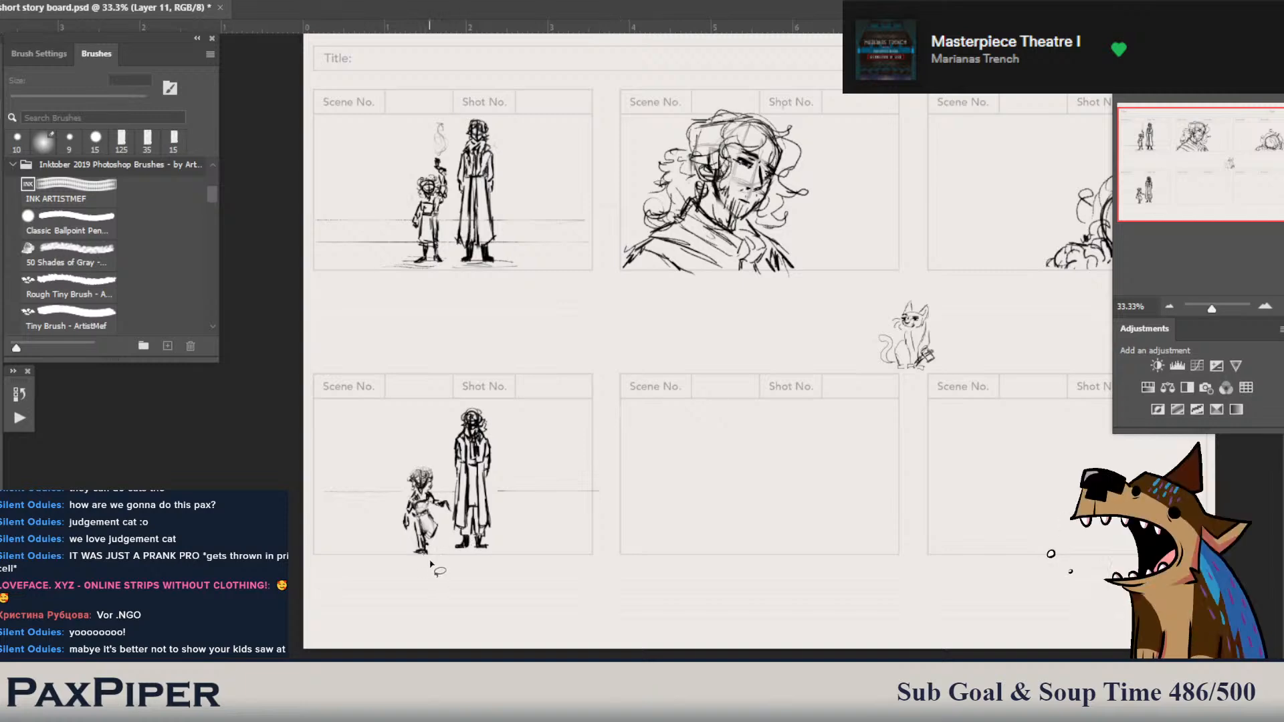
- Erase the small figure's rough foot strokes near the panel's lower border and redraw the feet
key("b")
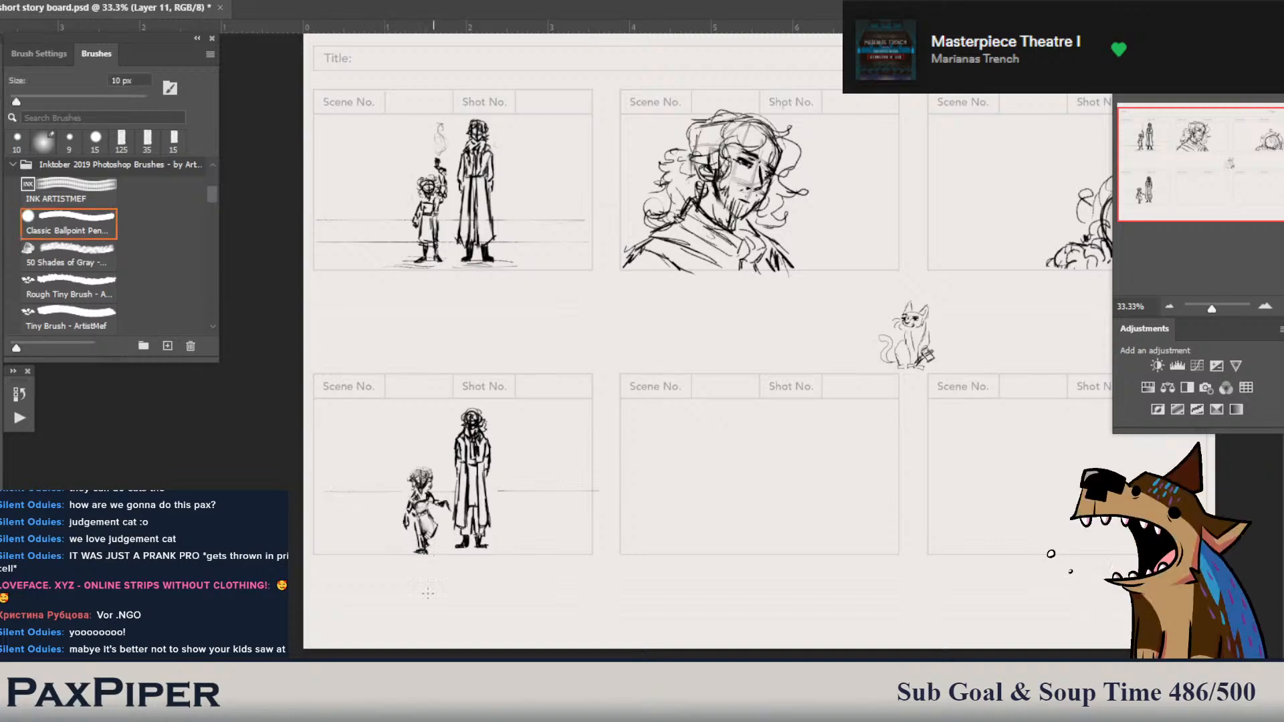
key("e")
left_click_drag(422, 556, 423, 551)
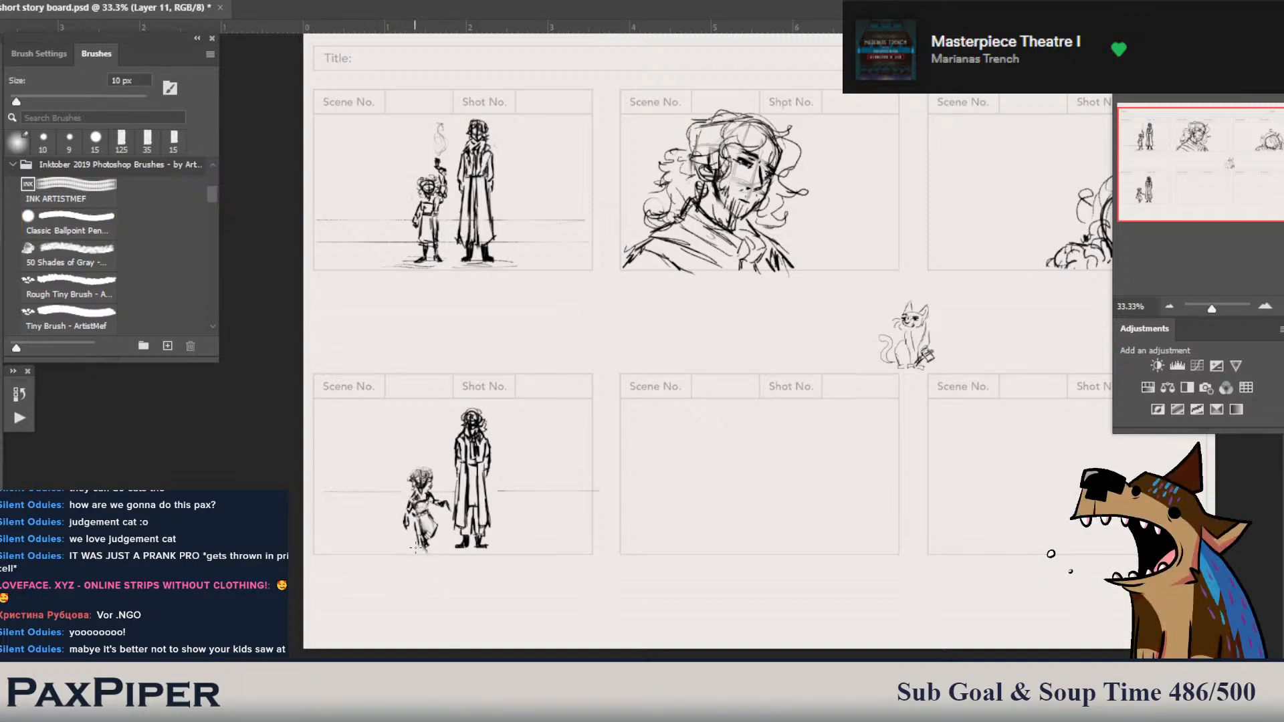
key("b")
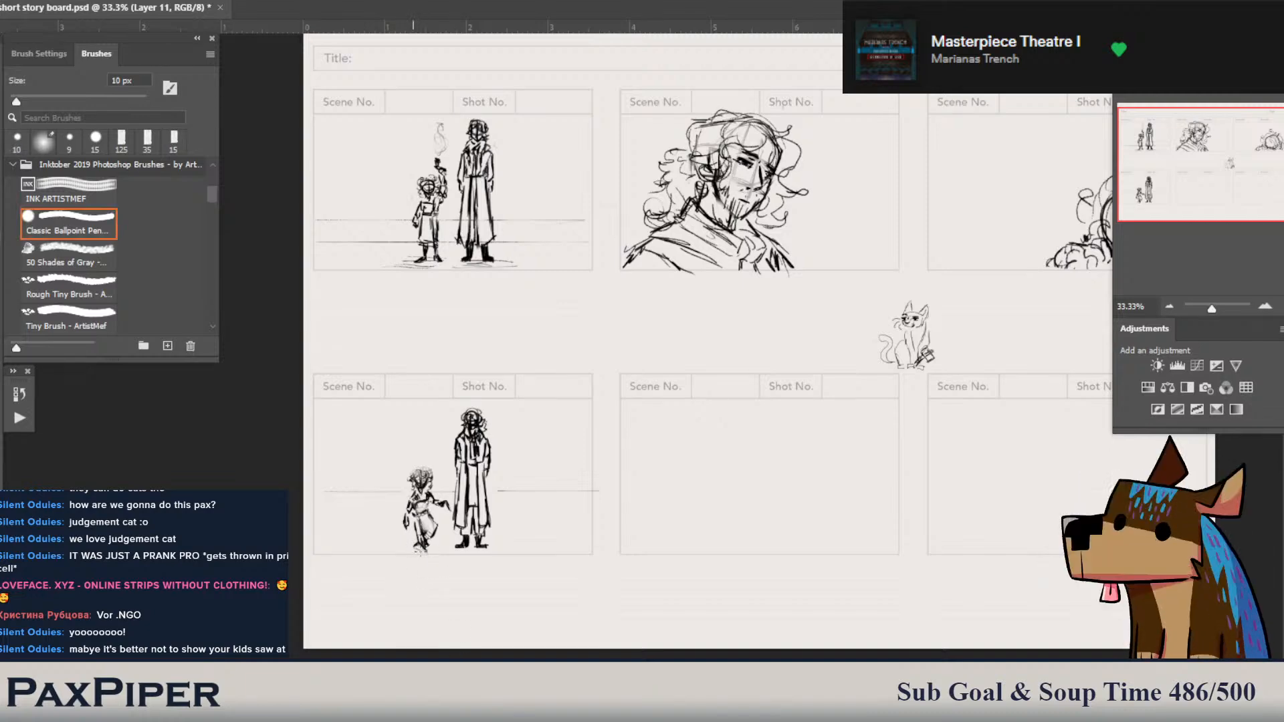
left_click_drag(414, 540, 418, 550)
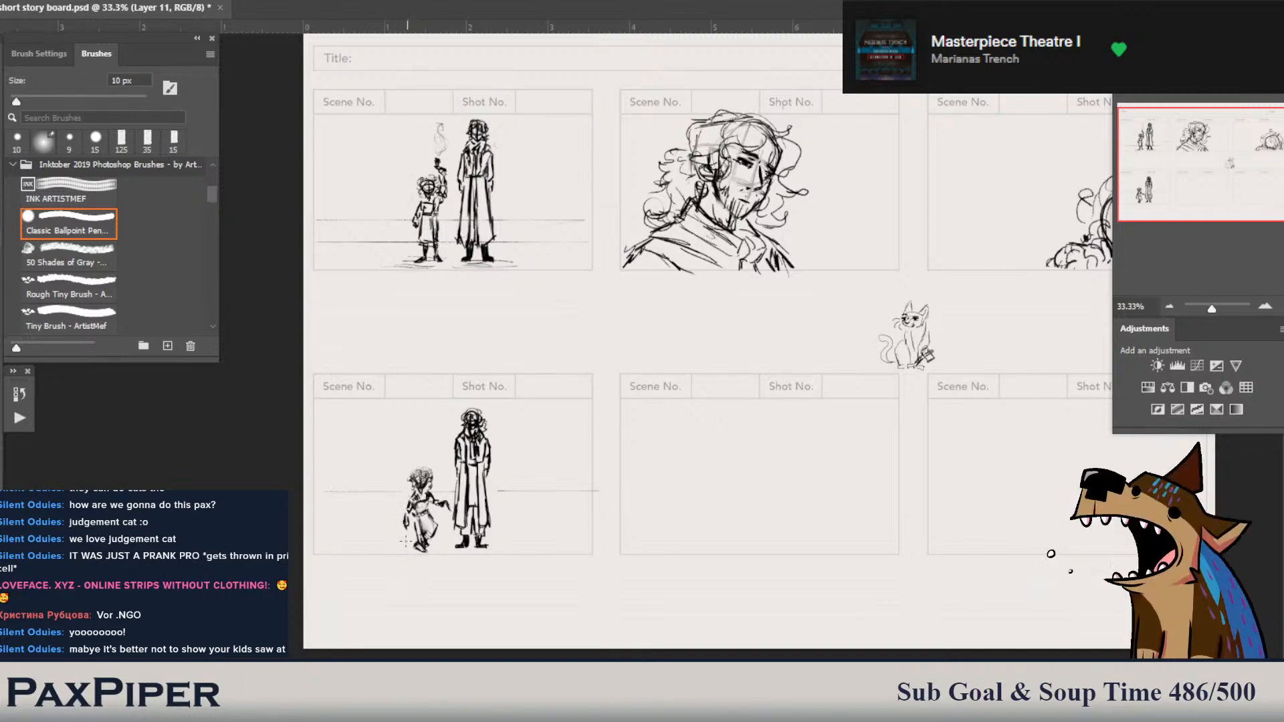
- Lasso the small figure's feet and transform them to sit better under the legs
key("l")
mouse_move(412, 540)
left_mouse_down()
mouse_move(417, 559)
mouse_move(409, 540)
left_mouse_up()
key("ctrl+t")
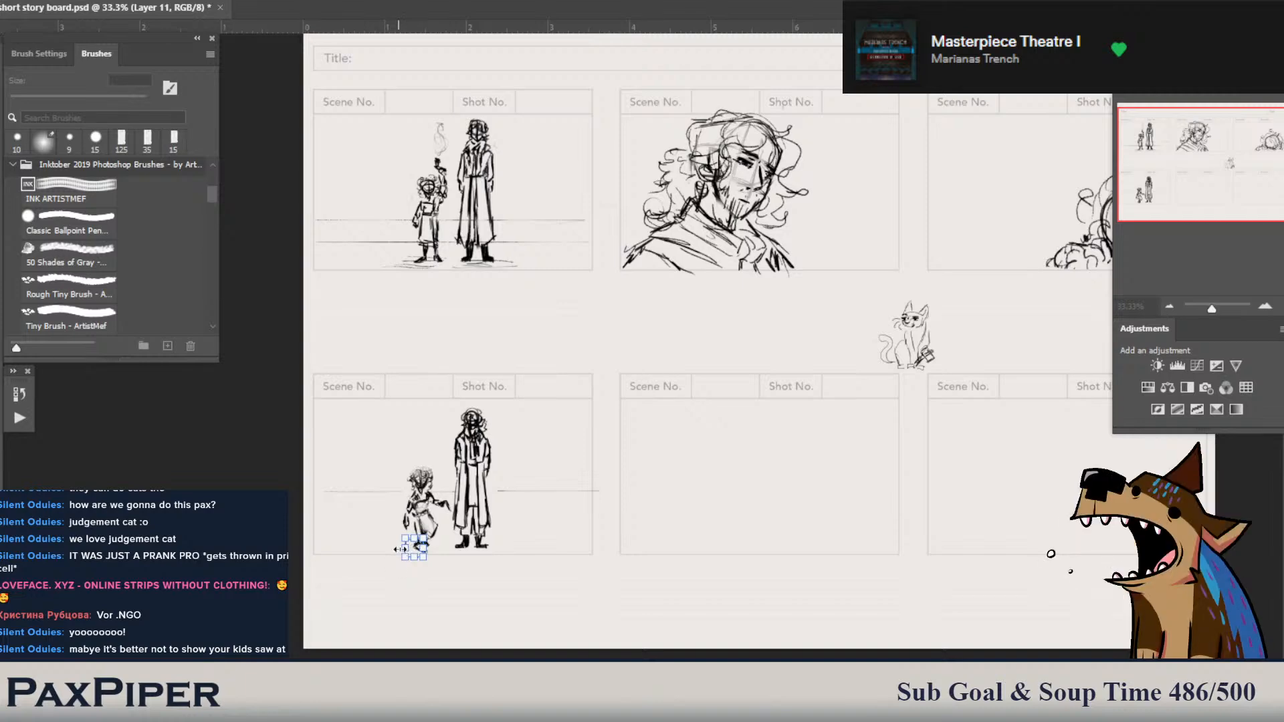
mouse_move(405, 548)
left_mouse_down()
mouse_move(418, 549)
mouse_move(408, 553)
left_mouse_up()
key("Return")
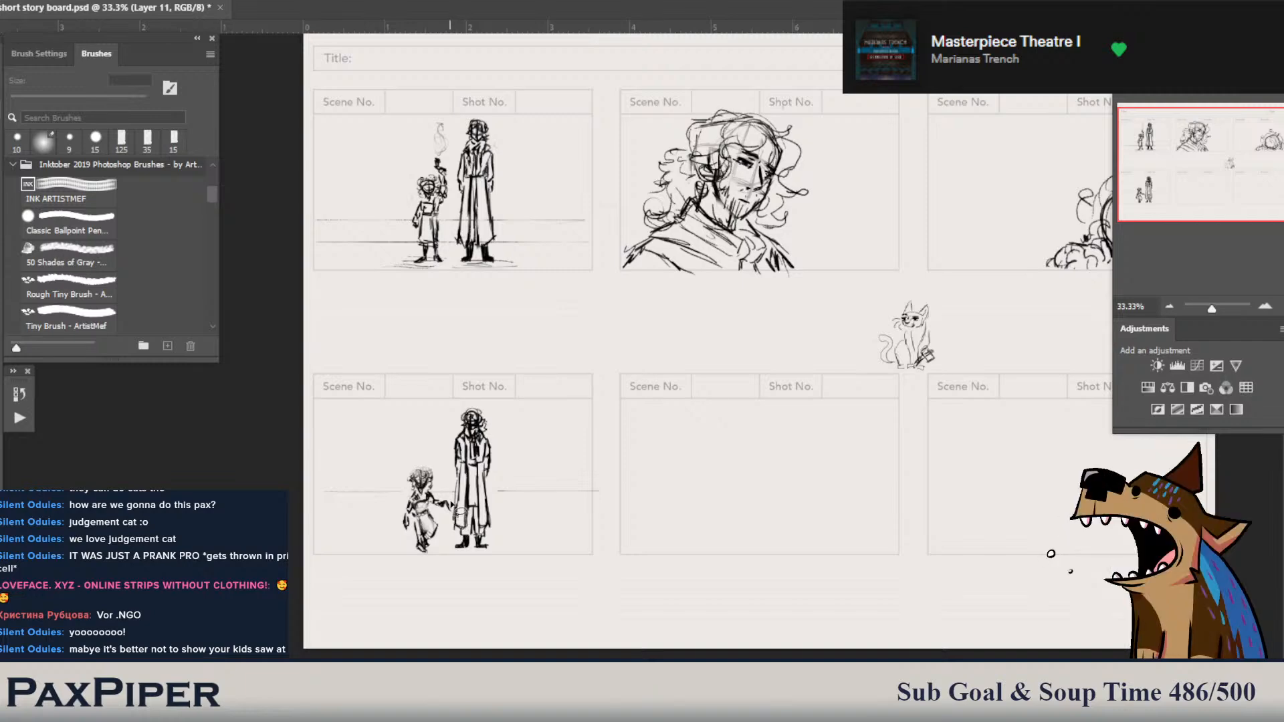
- Lasso the whole small figure and warp its head, back and legs into a more curved pose
key("b")
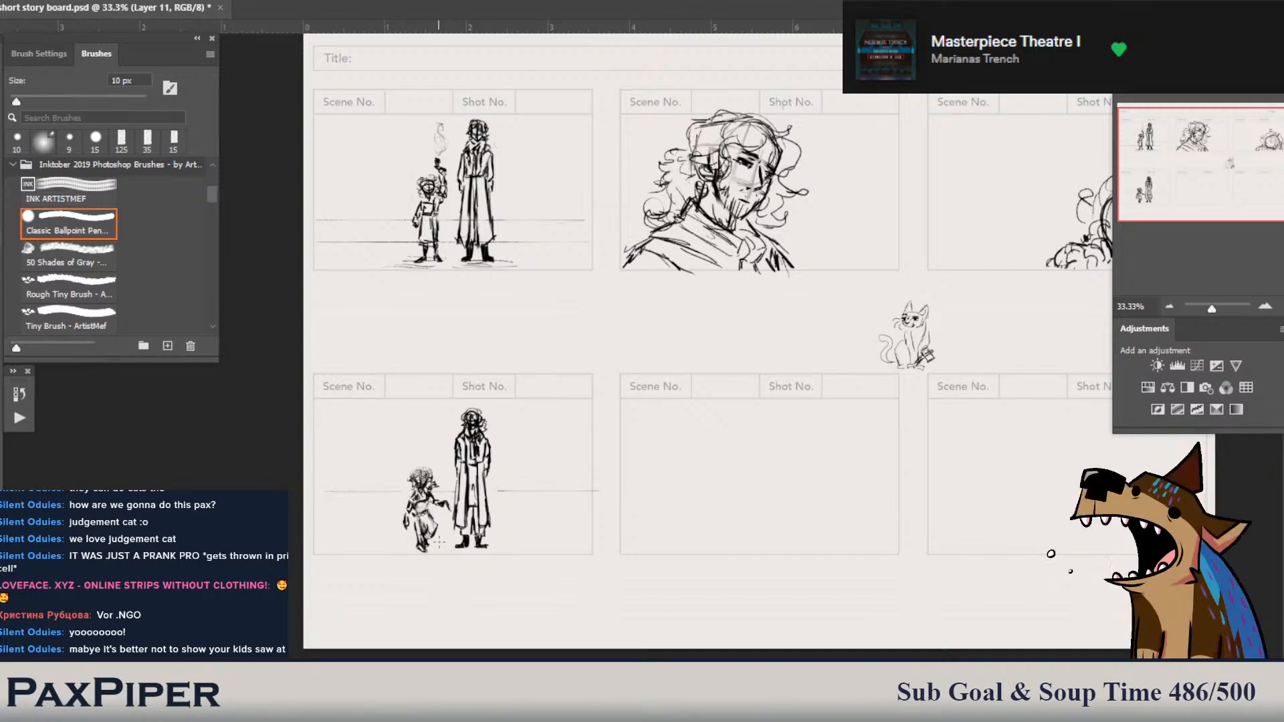
key("l")
mouse_move(446, 503)
left_mouse_down()
mouse_move(442, 548)
mouse_move(400, 558)
mouse_move(402, 477)
mouse_move(421, 450)
mouse_move(443, 460)
mouse_move(452, 512)
left_mouse_up()
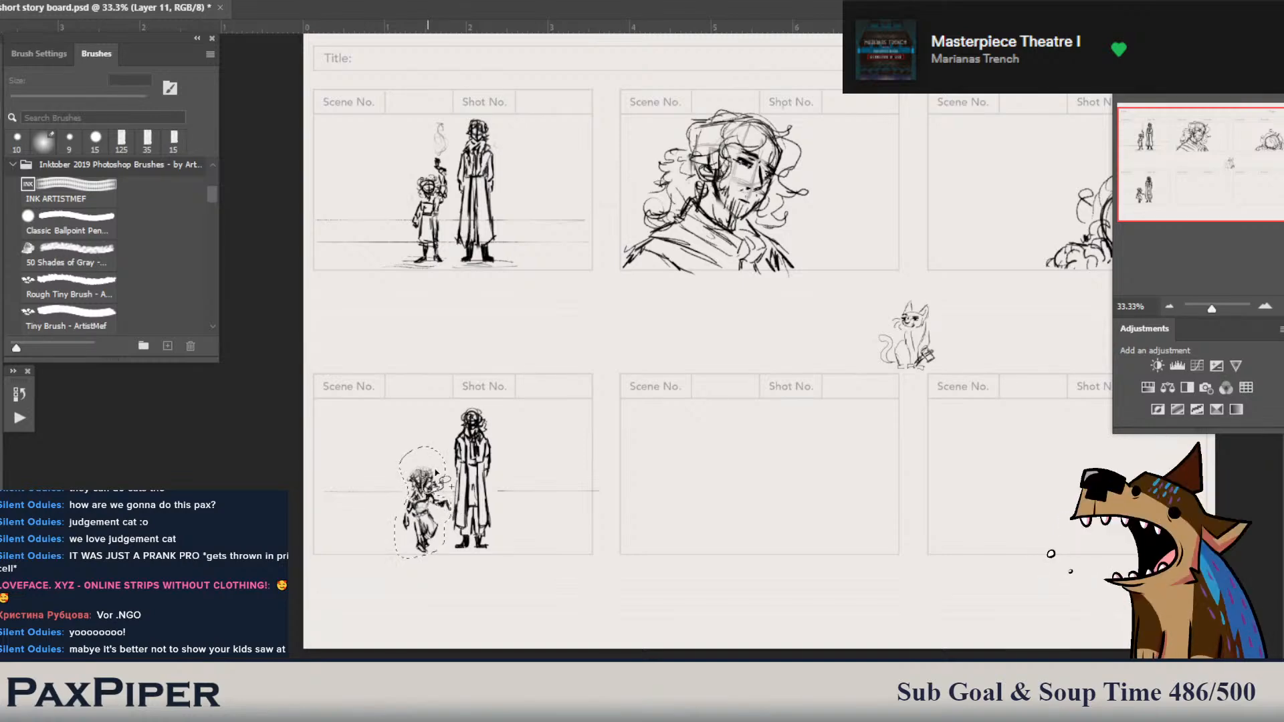
key("ctrl+t")
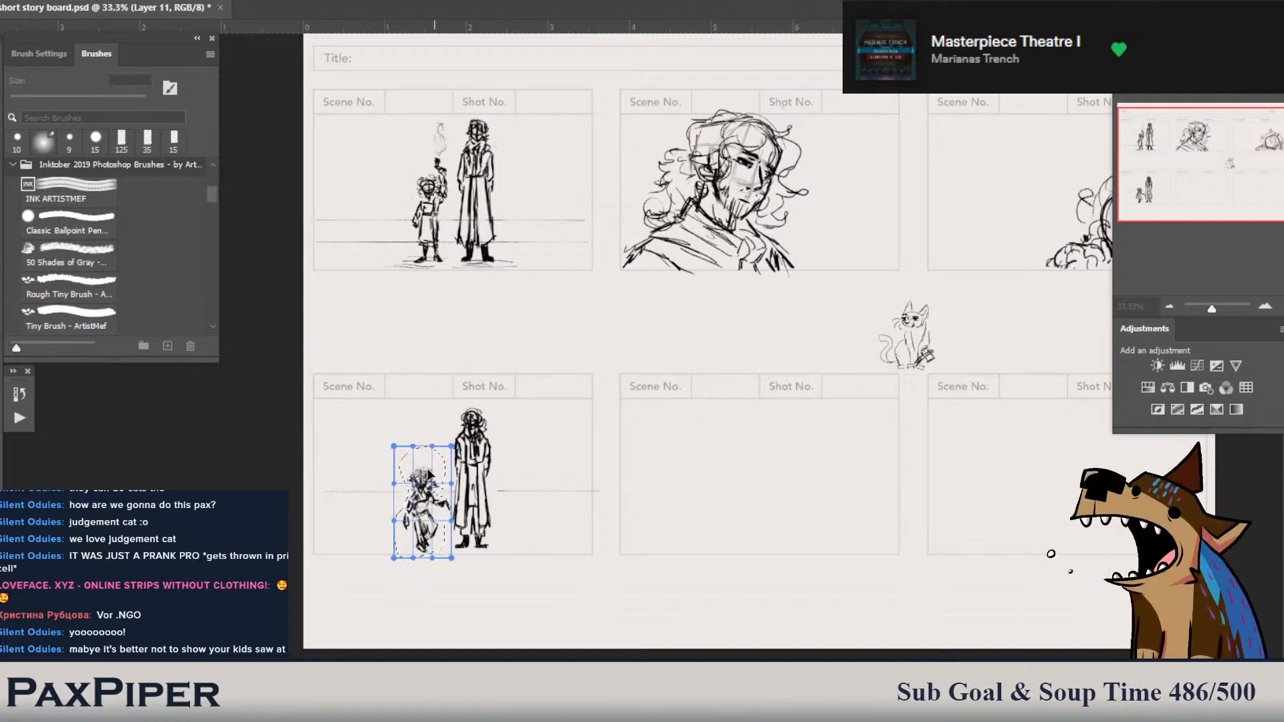
left_click_drag(415, 476, 415, 477)
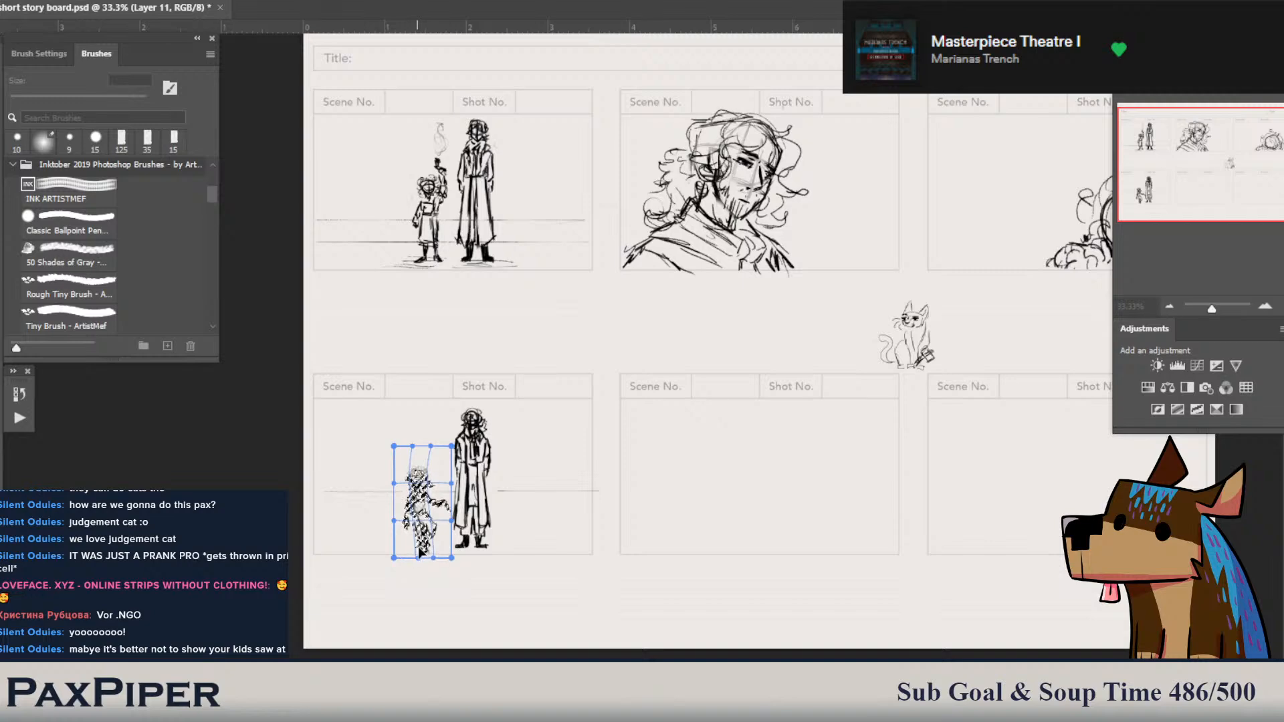
left_click_drag(442, 540, 387, 507)
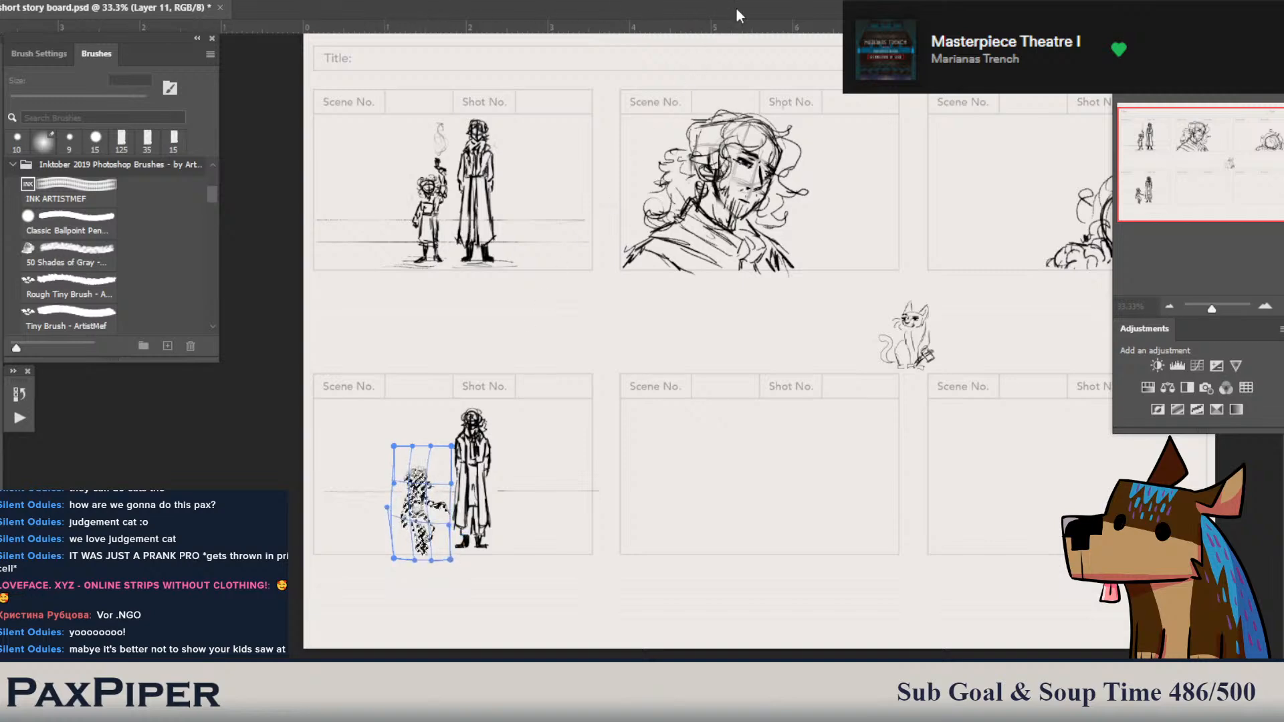
key("Return")
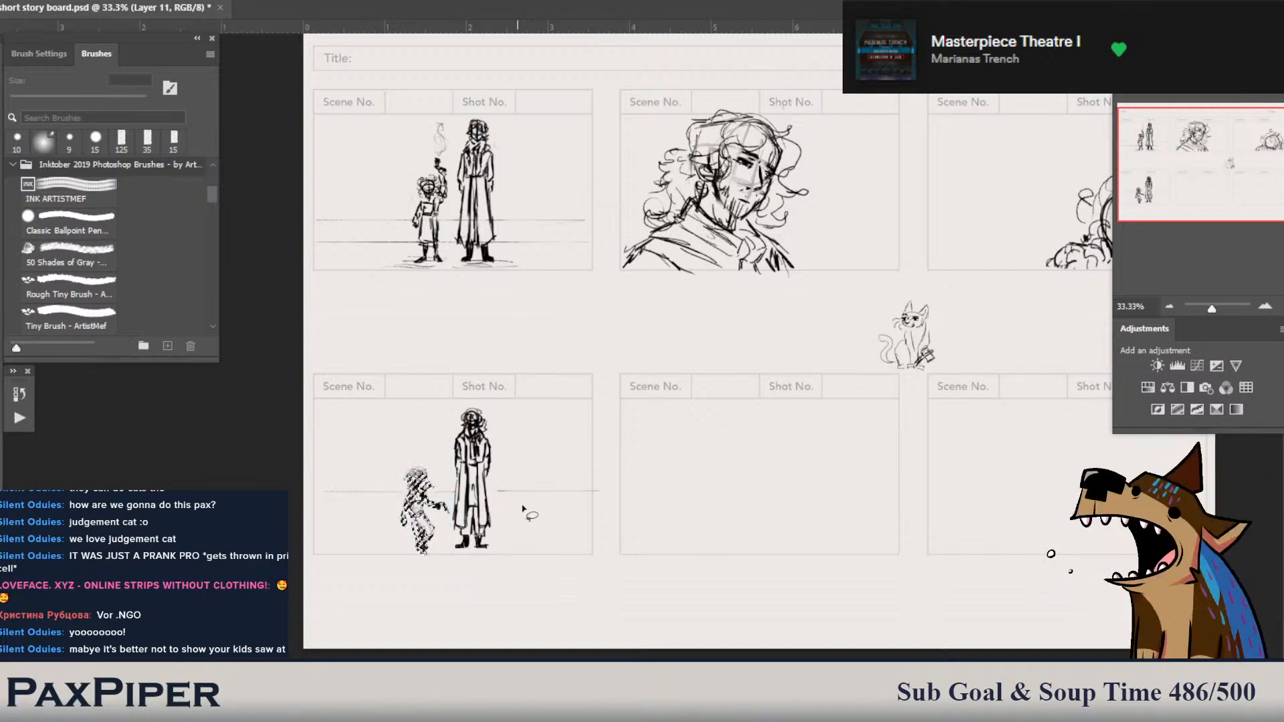
- Transform the small figure and move it closer to the tall figure
key("ctrl+t")
left_click_drag(477, 457, 523, 493)
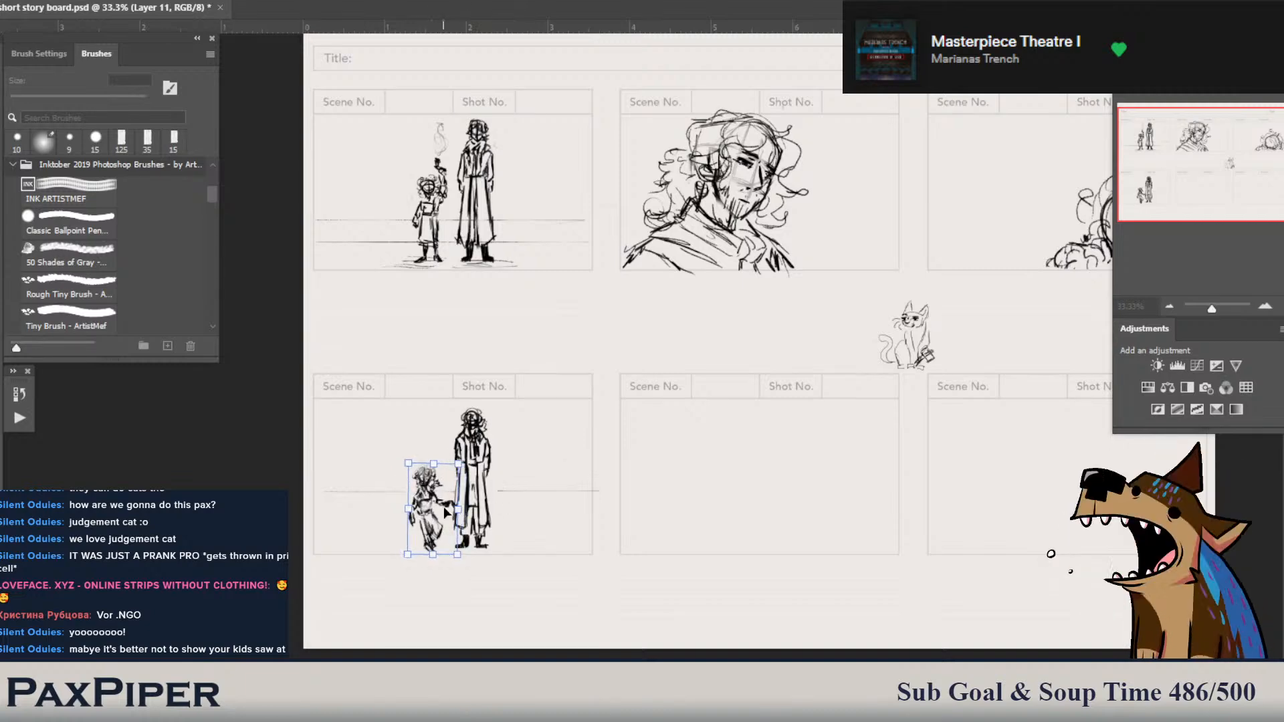
left_click_drag(438, 529, 439, 526)
key("Return")
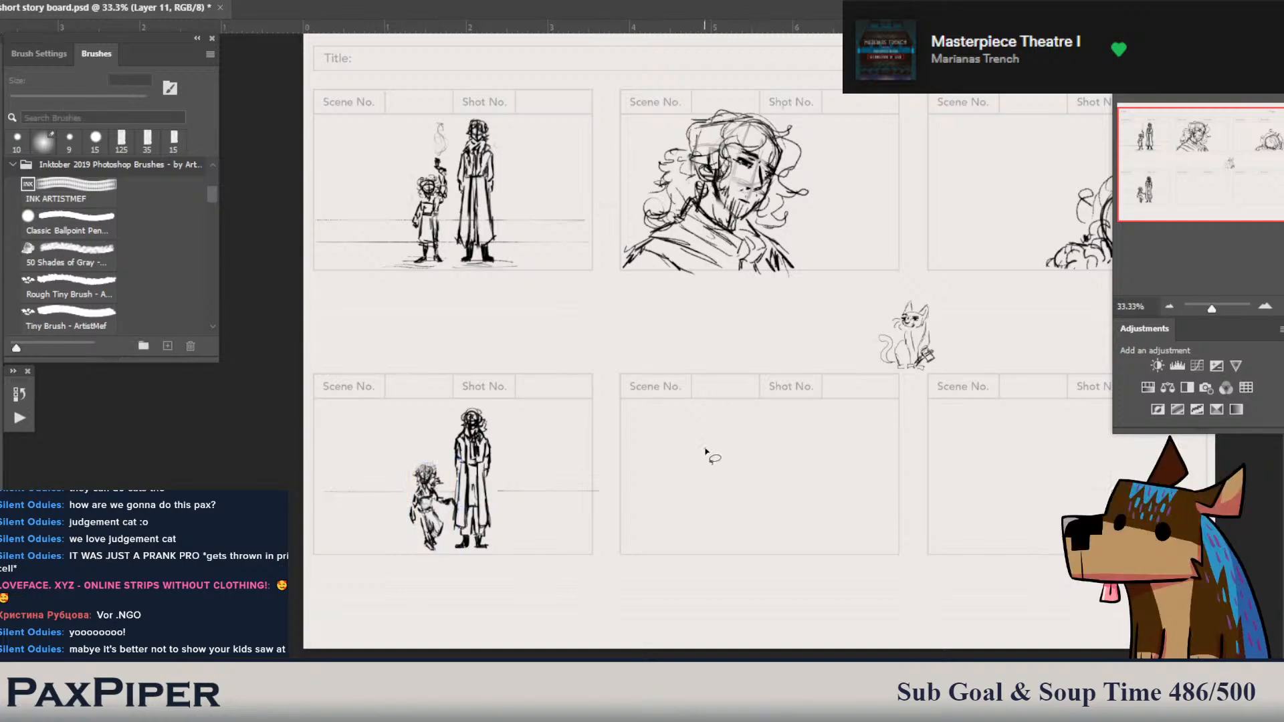
- Erase stray strokes around the small figure's front foot and touch up its lines with the brush
key("b")
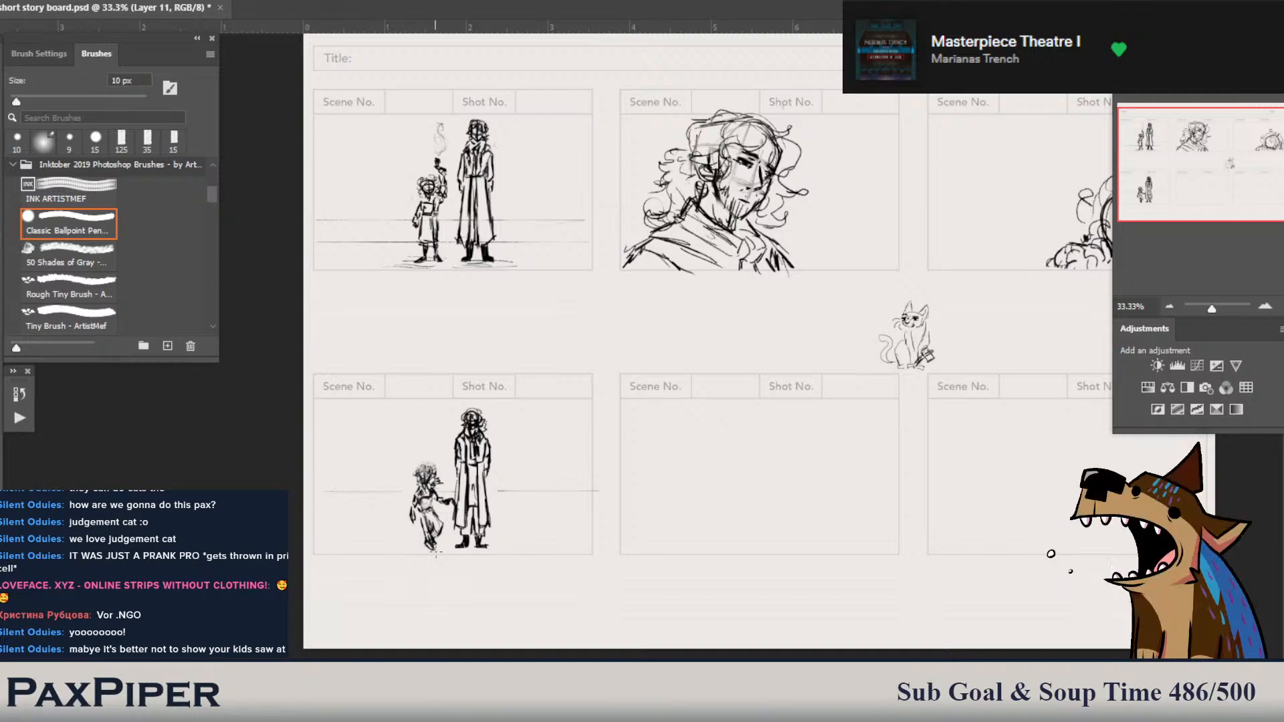
key("e")
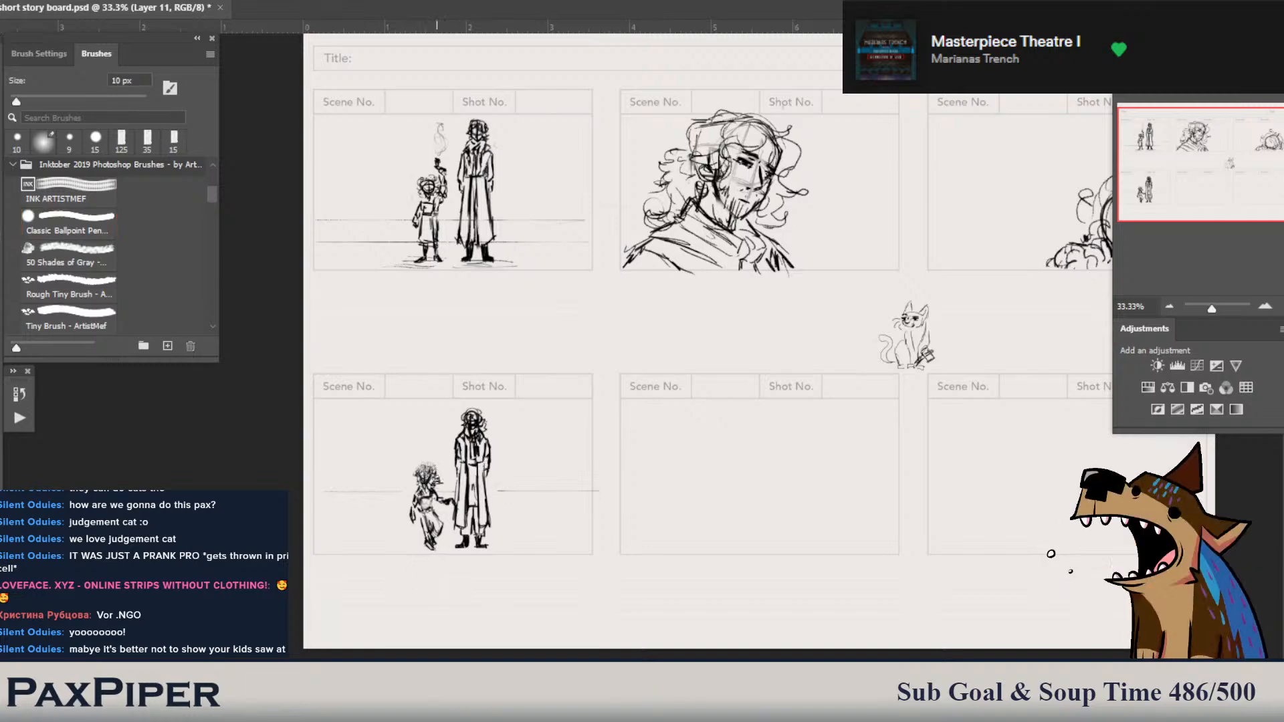
left_click_drag(432, 538, 439, 543)
key("b")
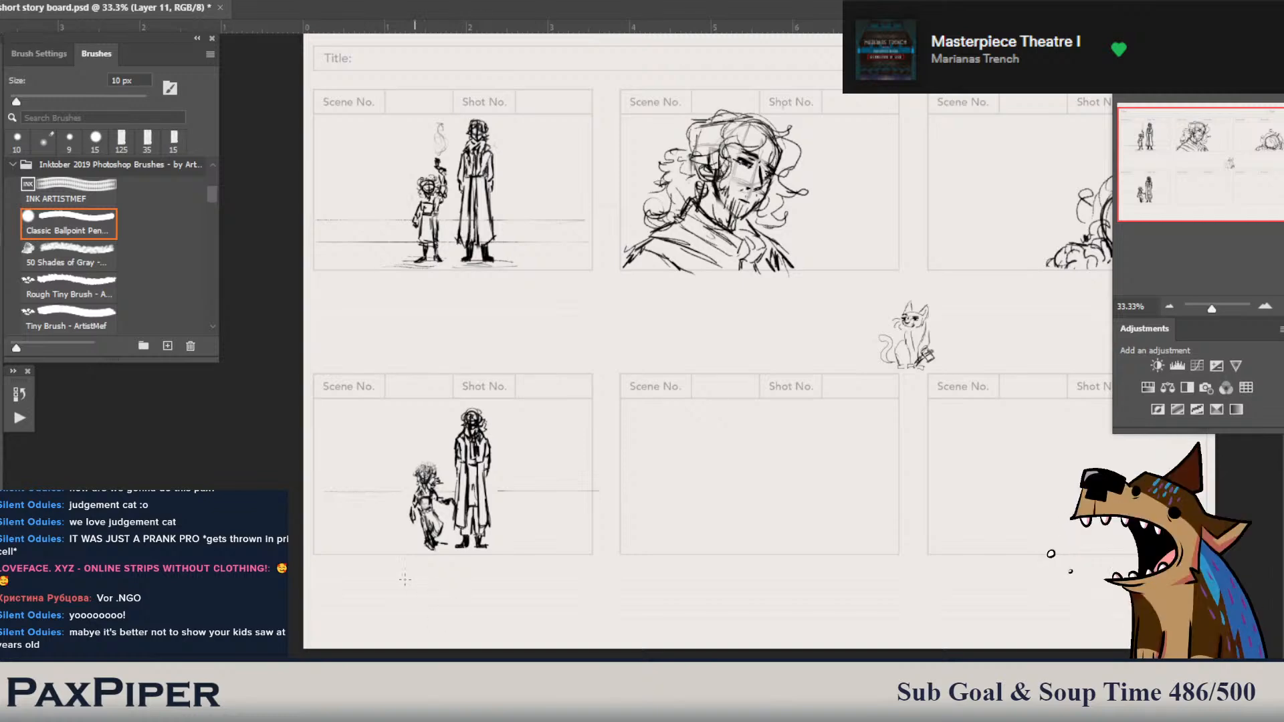
- Lasso the small figure beside the tall one, try enlarging it slightly, and delete it from the panel
key("l")
mouse_move(467, 515)
left_mouse_down()
mouse_move(445, 551)
mouse_move(403, 551)
mouse_move(396, 516)
mouse_move(407, 473)
mouse_move(438, 455)
mouse_move(455, 512)
left_mouse_up()
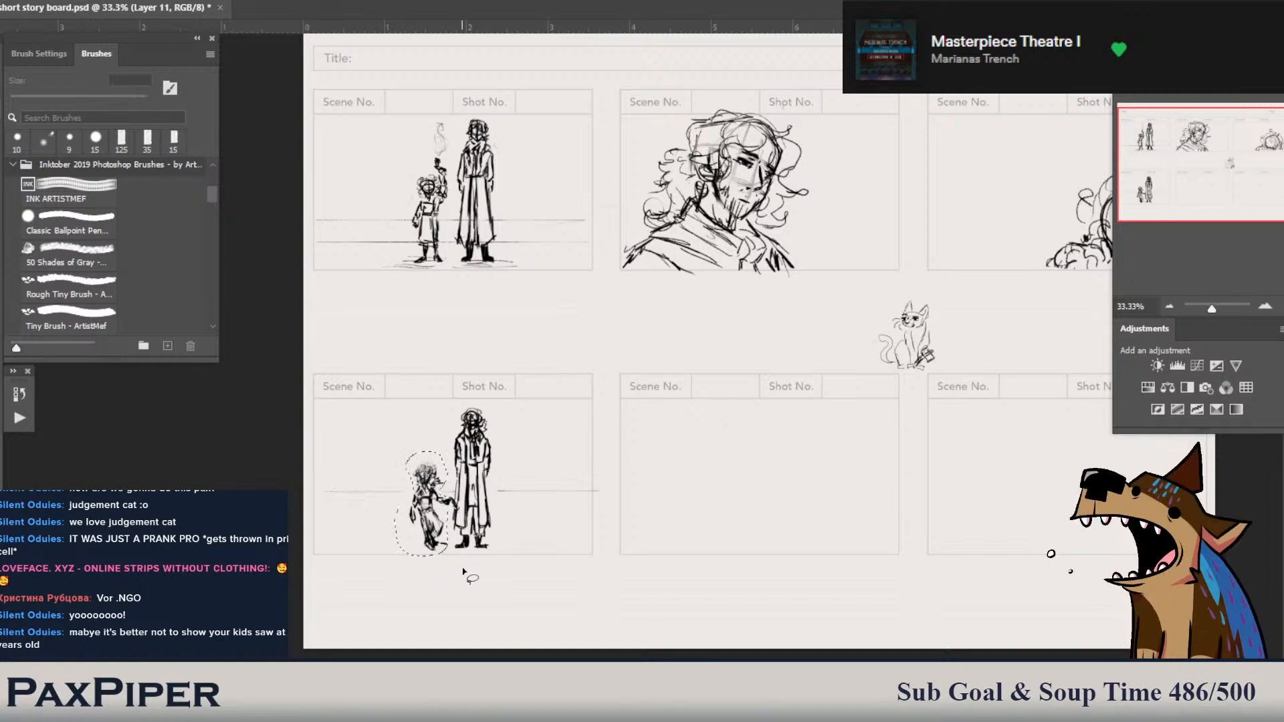
key("ctrl+t")
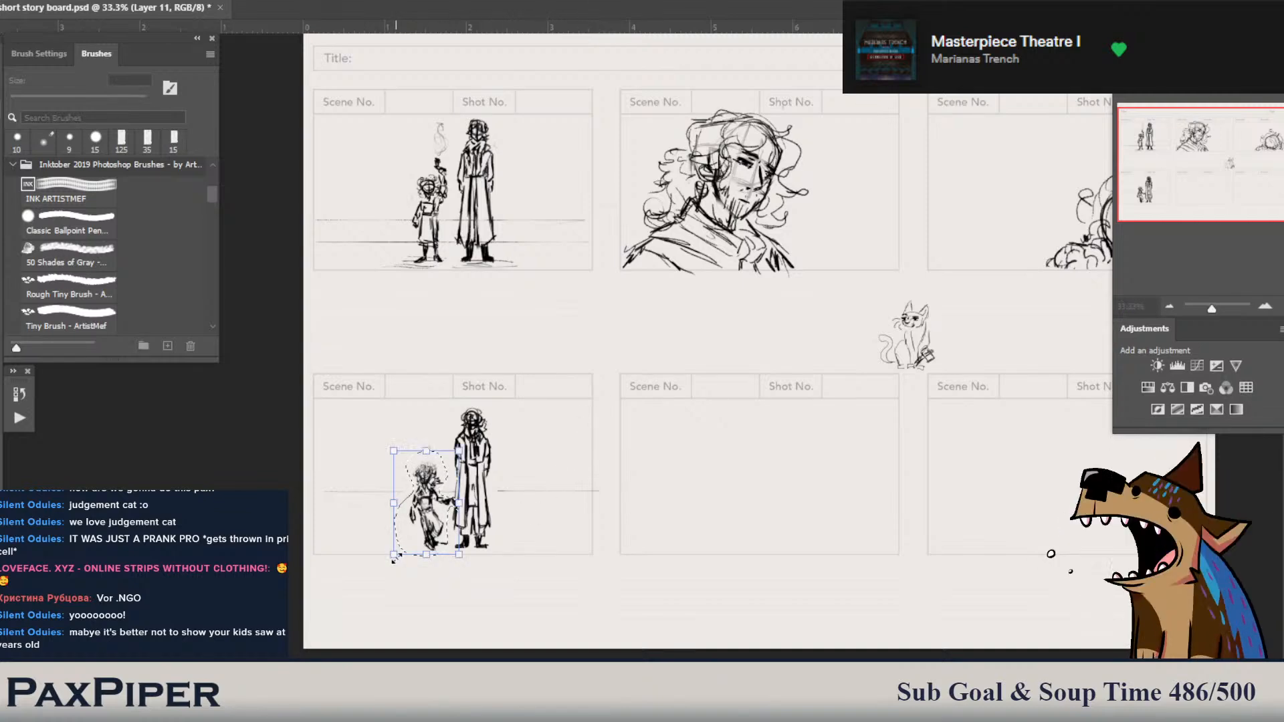
left_click_drag(394, 557, 390, 562)
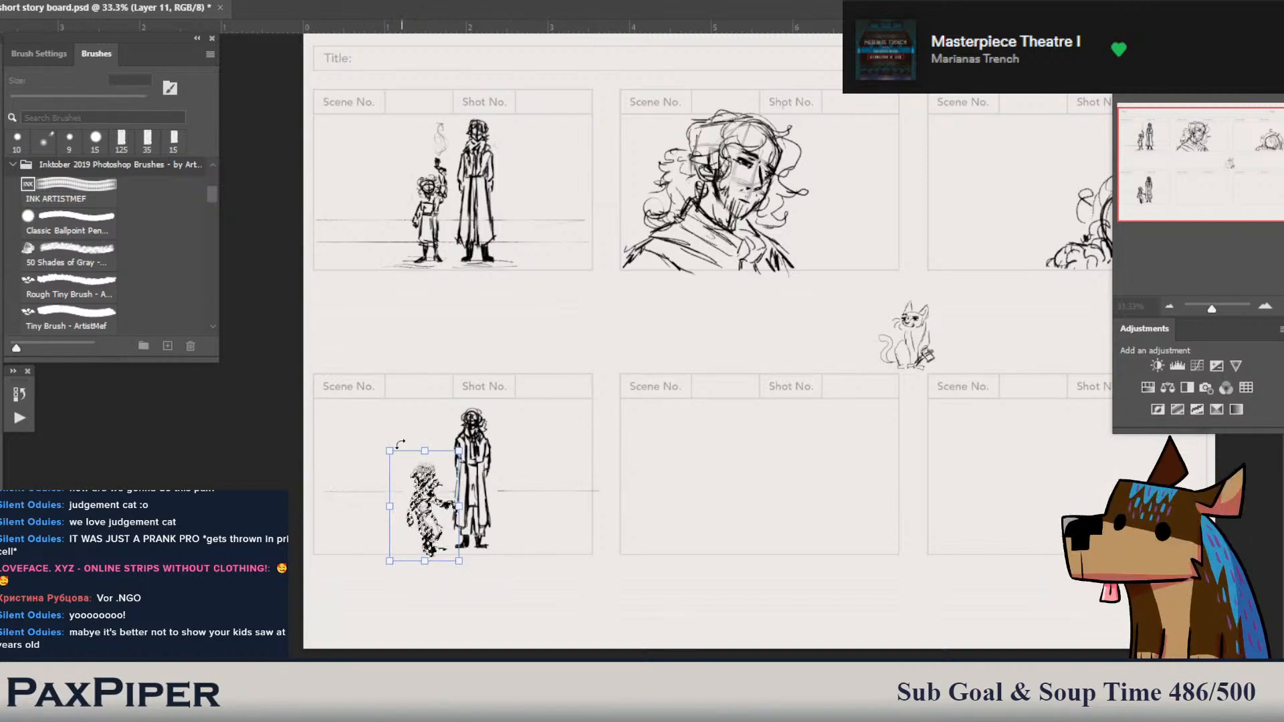
left_click_drag(391, 451, 391, 450)
key("Return")
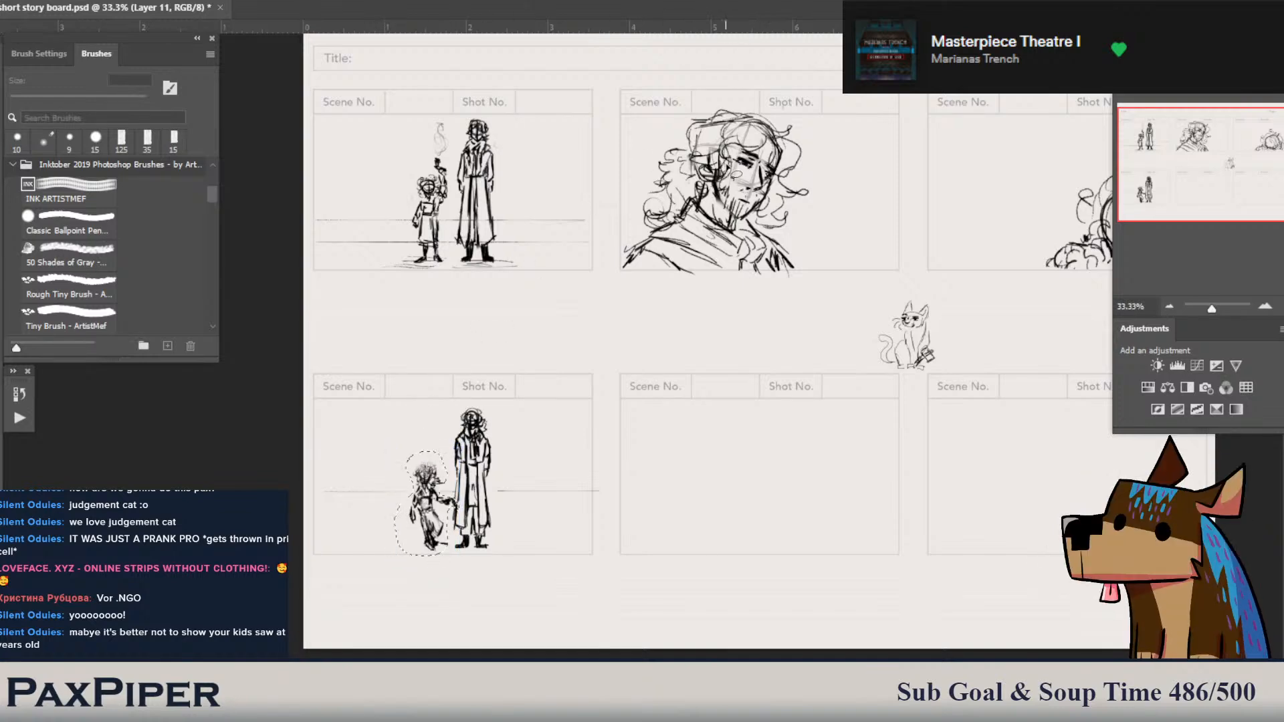
key("Delete")
key("ctrl+d")
key("b")
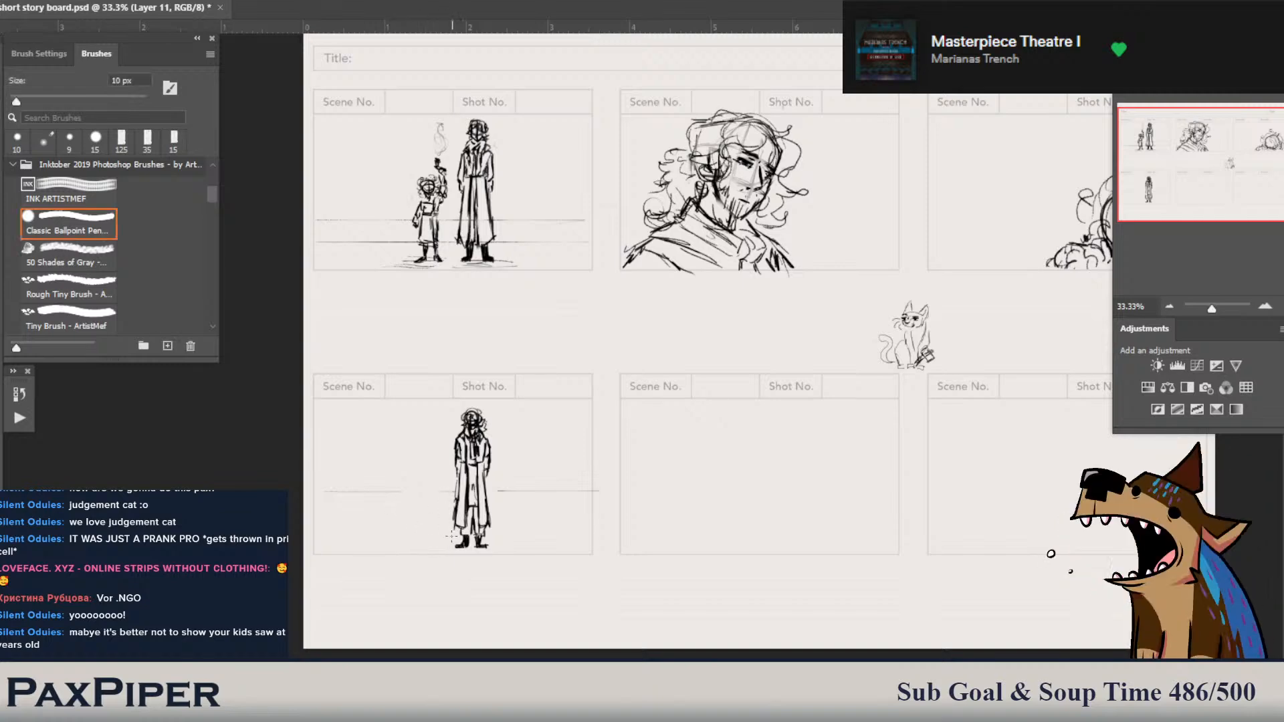
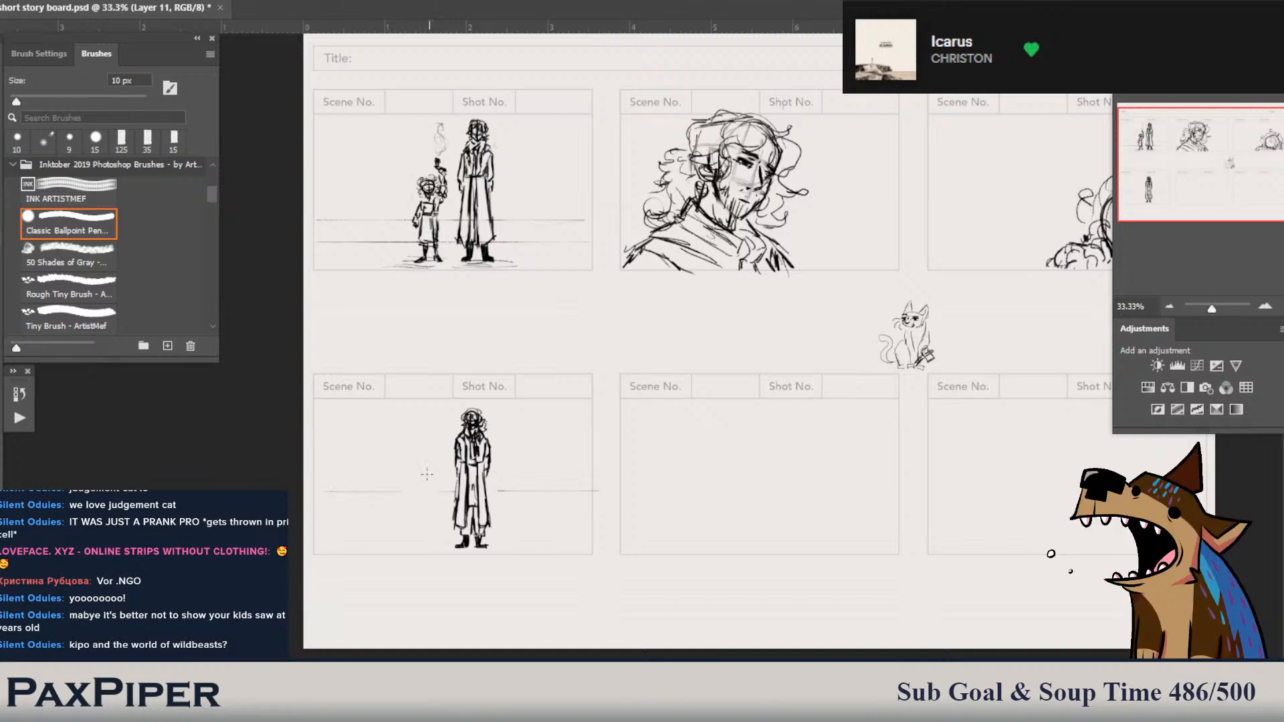
- Sketch a new small round head with face guidelines beside the tall figure and clear away its rough lower half
left_click_drag(421, 463, 424, 461)
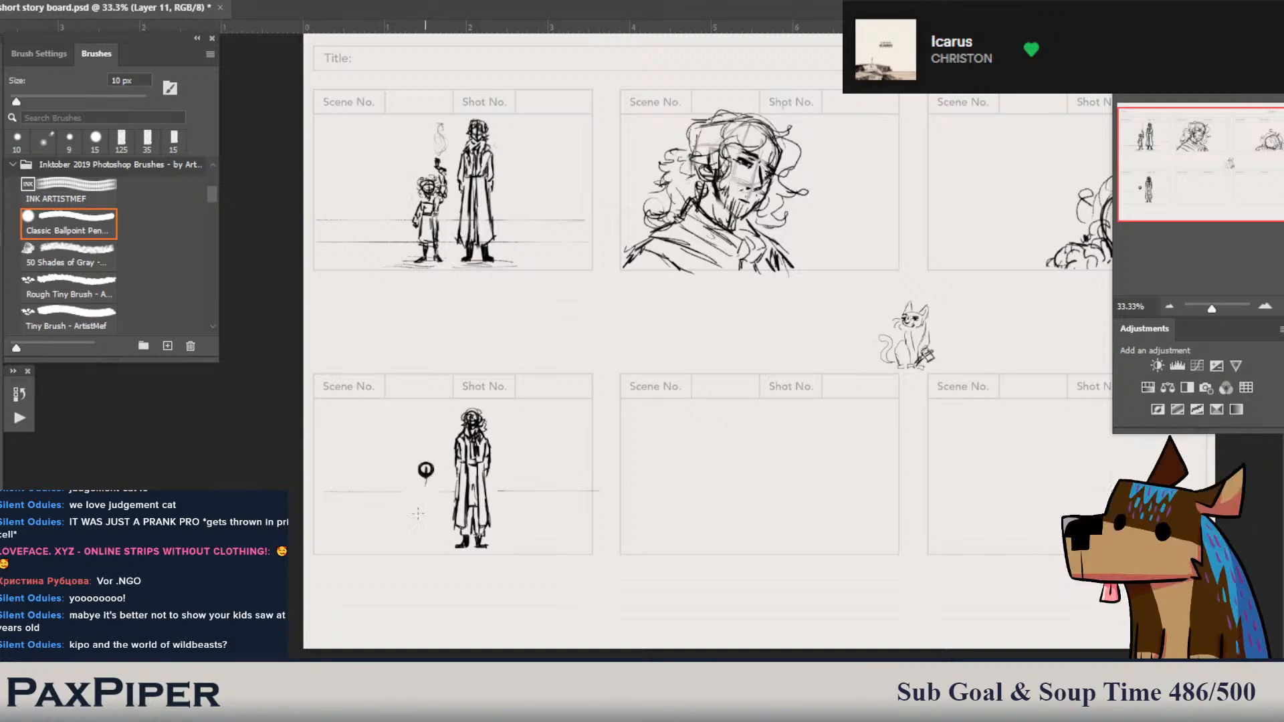
key("e")
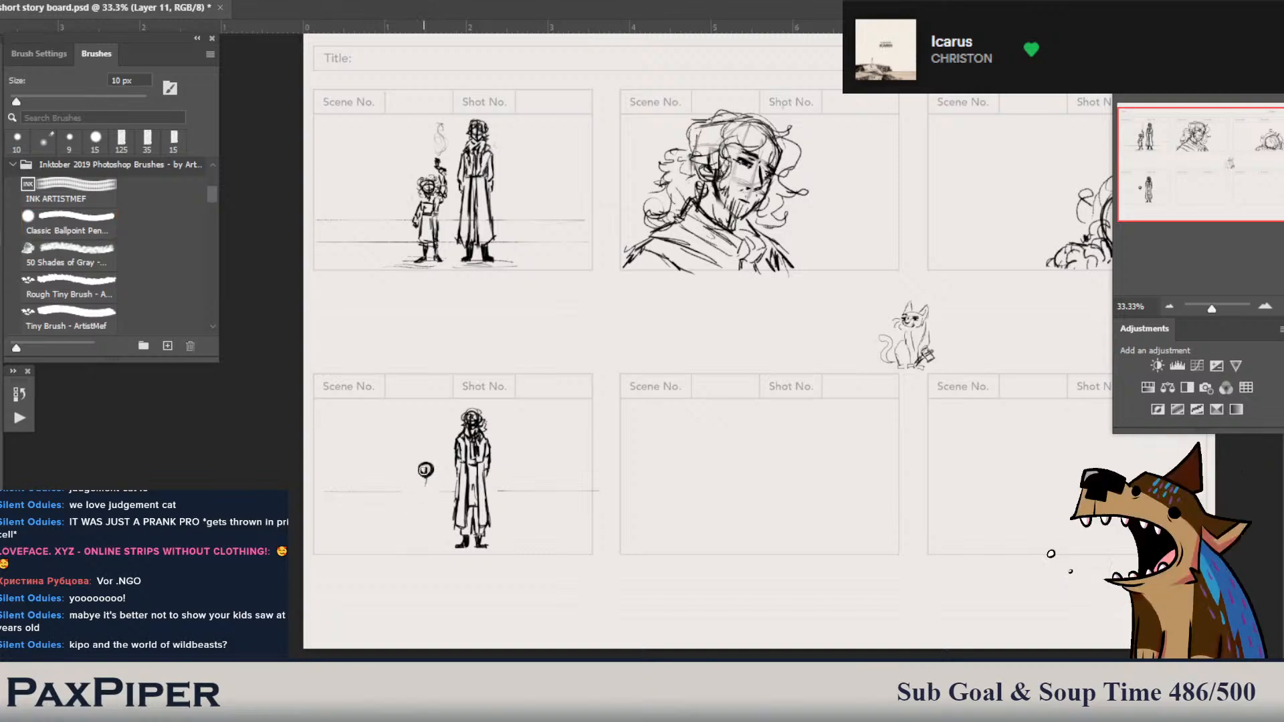
left_click_drag(424, 476, 426, 471)
key("b")
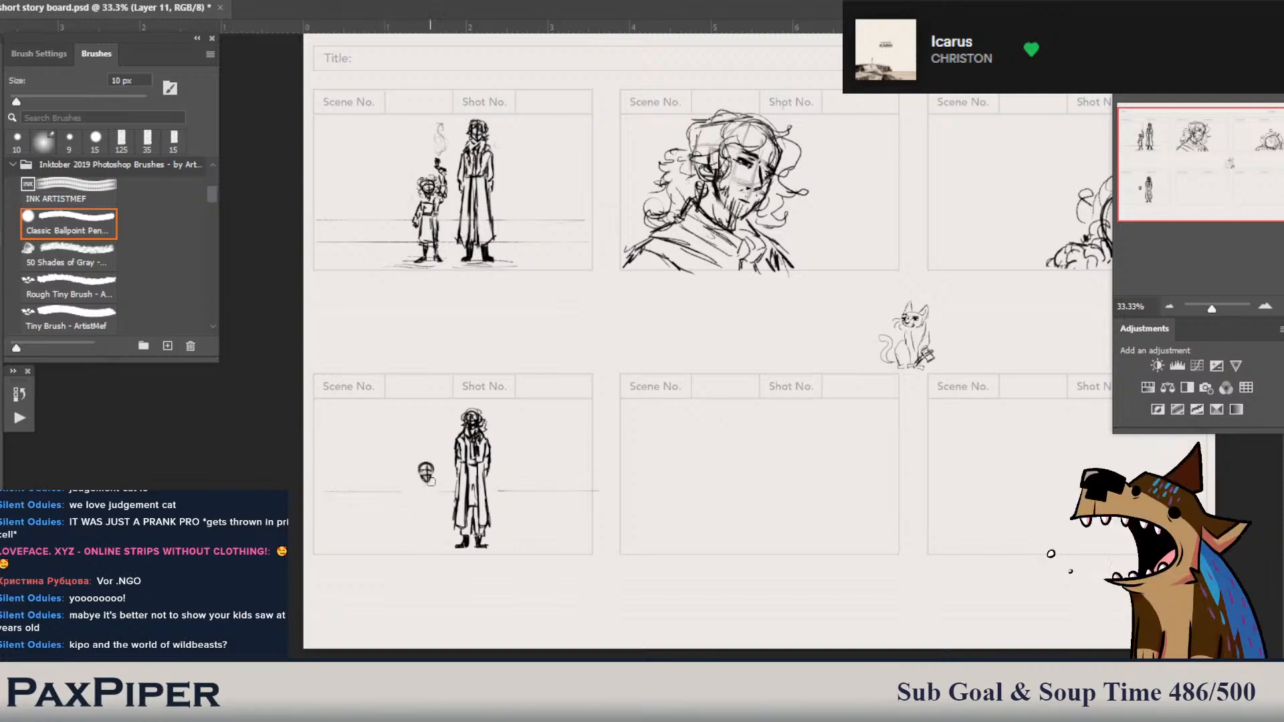
key("ctrl+z")
key("e")
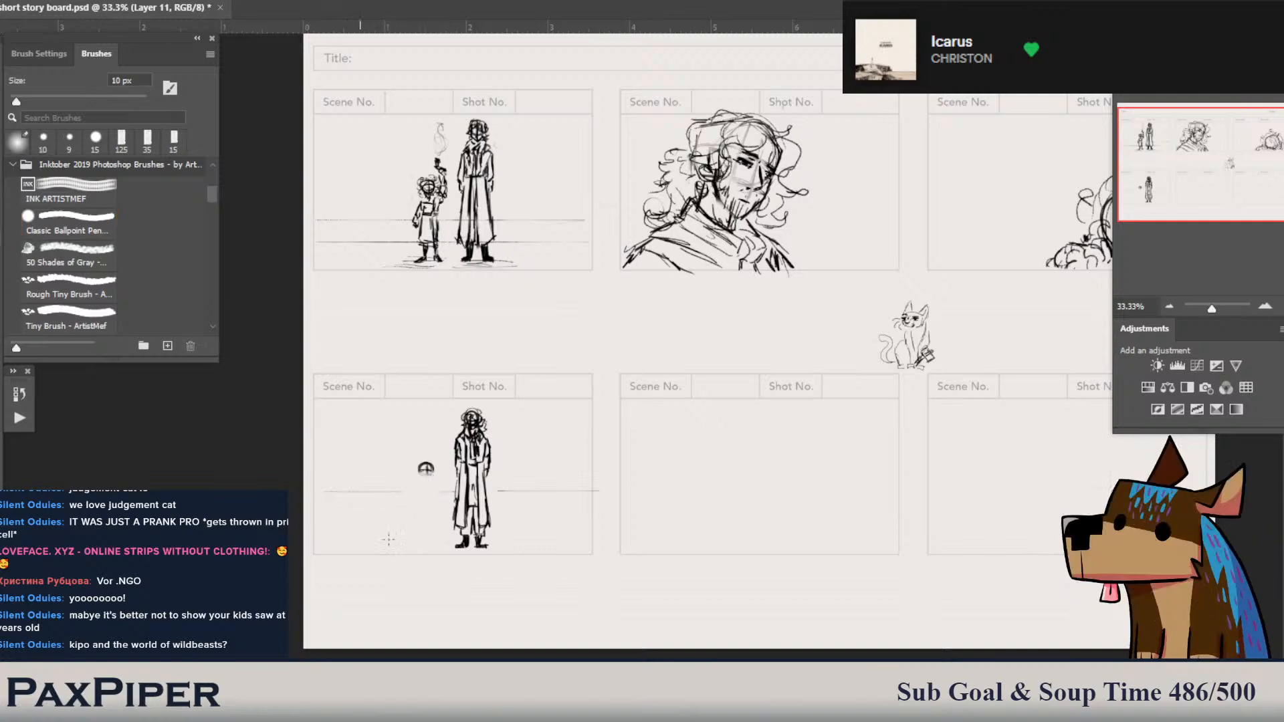
- Refine the small head's jaw beside the tall figure and start its neck, shoulders and upper torso
key("b")
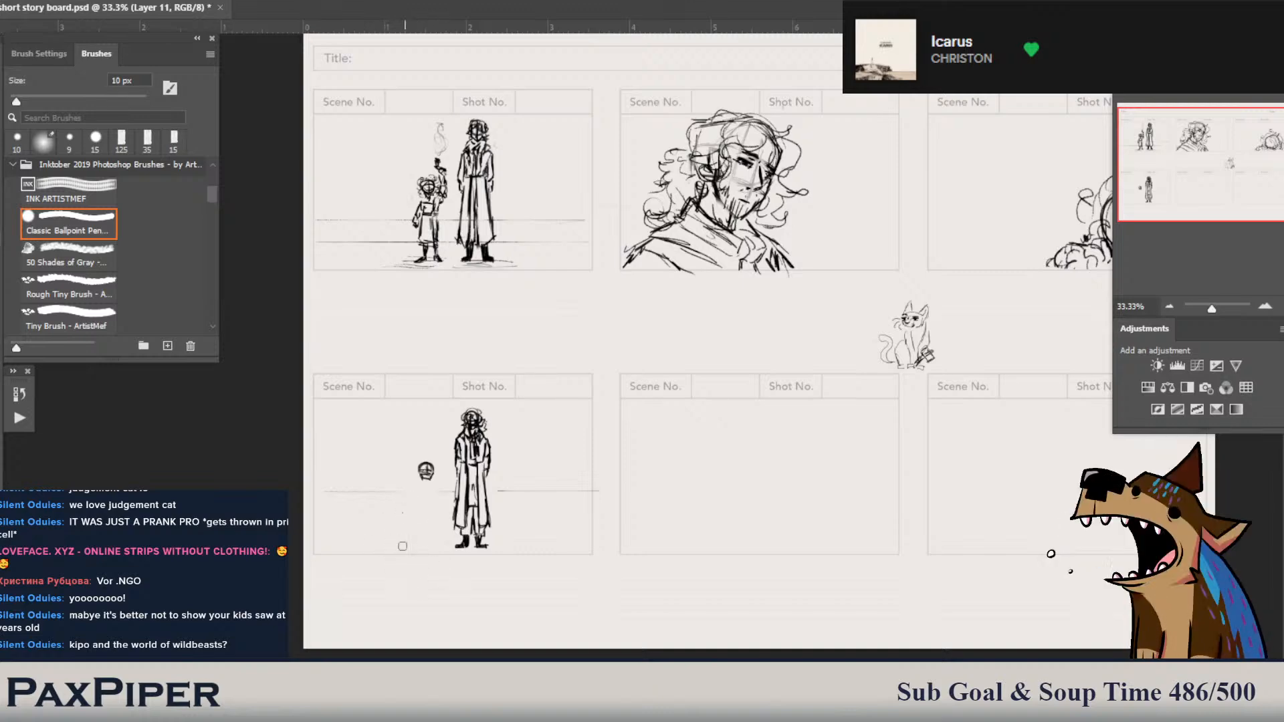
key("e")
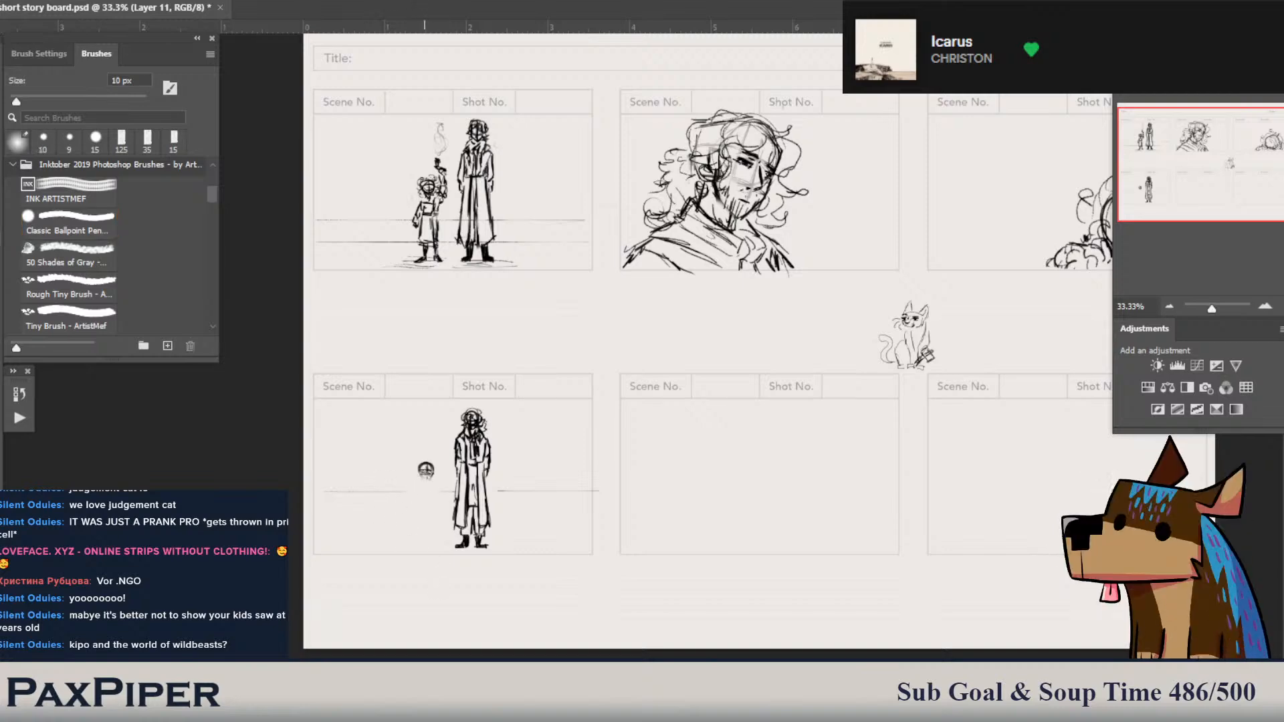
key("b")
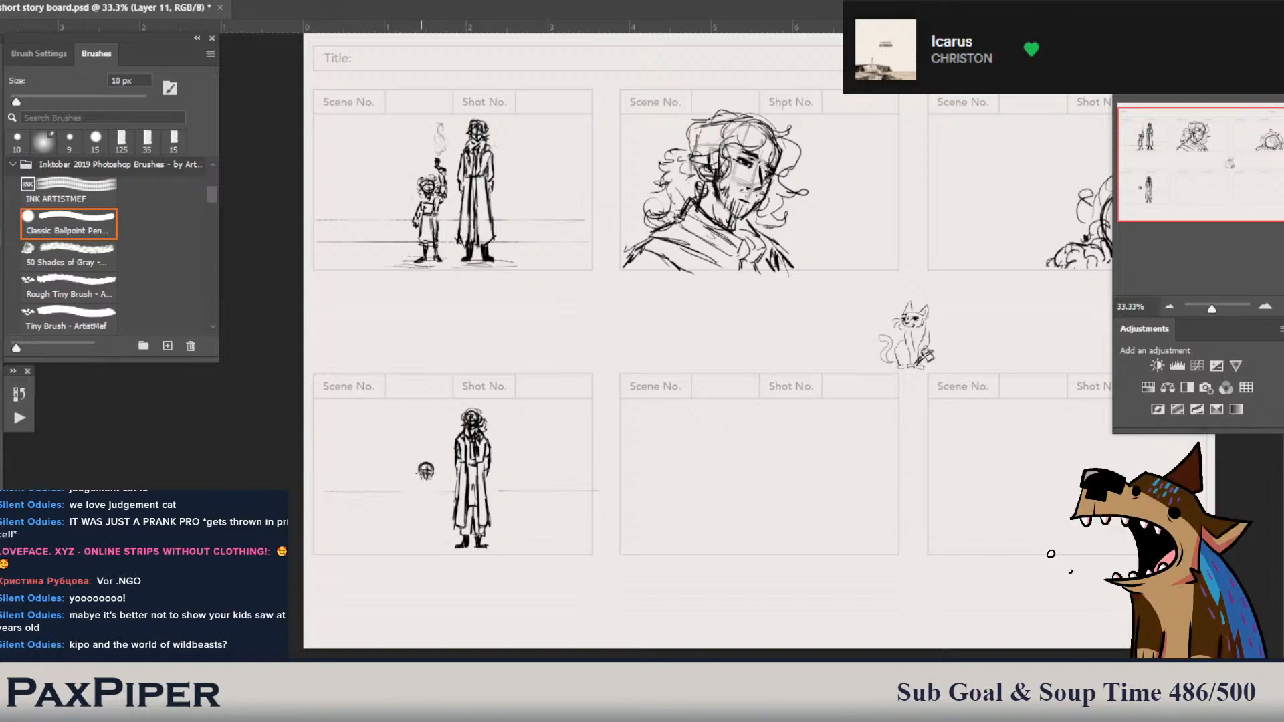
left_click_drag(421, 473, 425, 484)
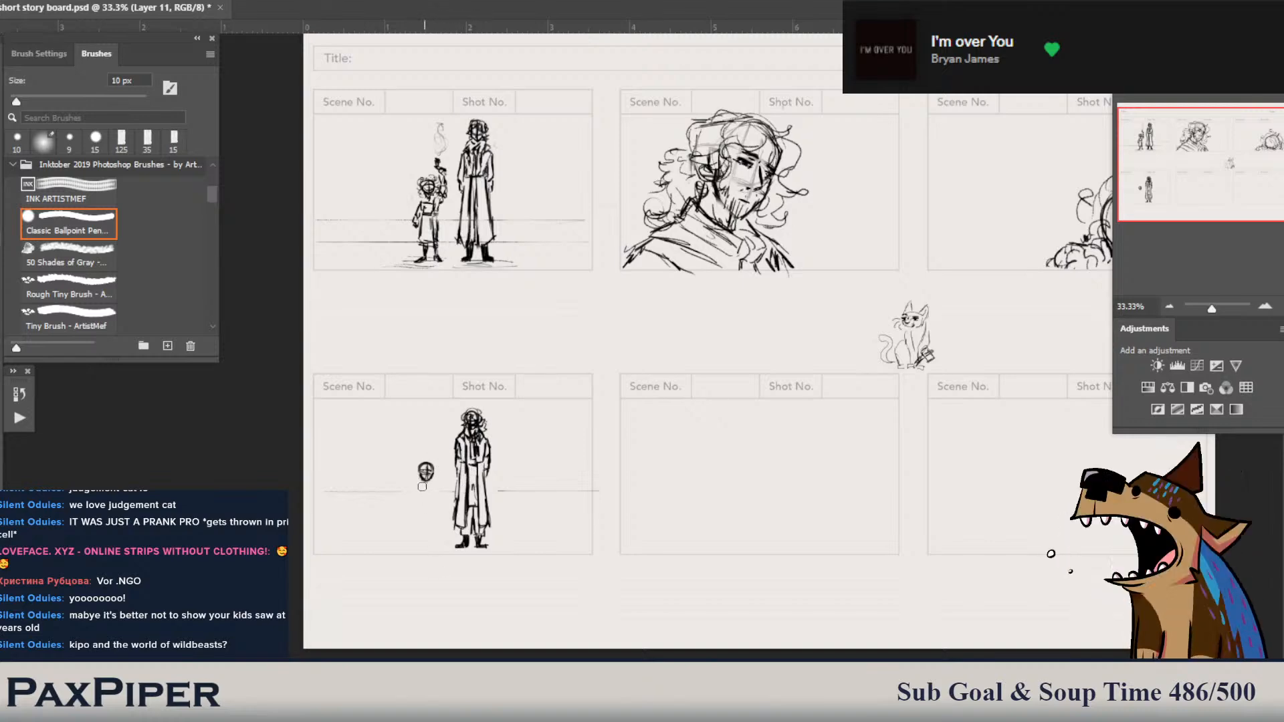
key("b")
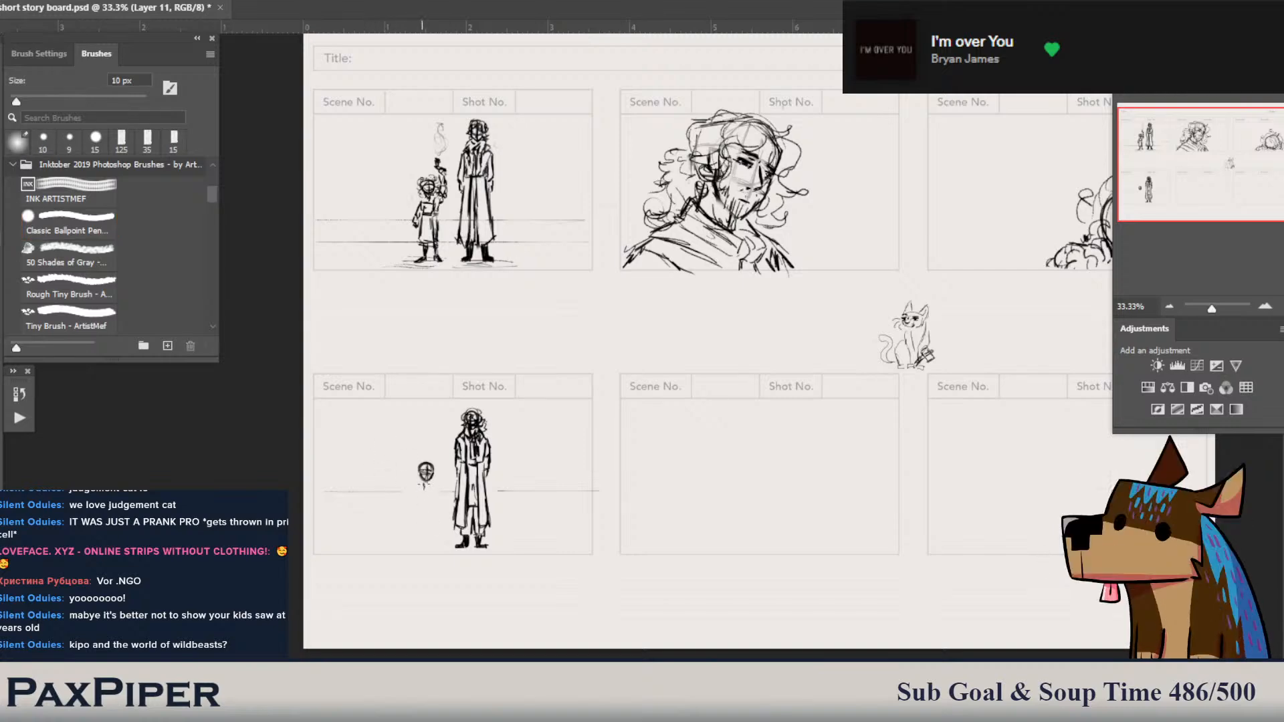
key("b")
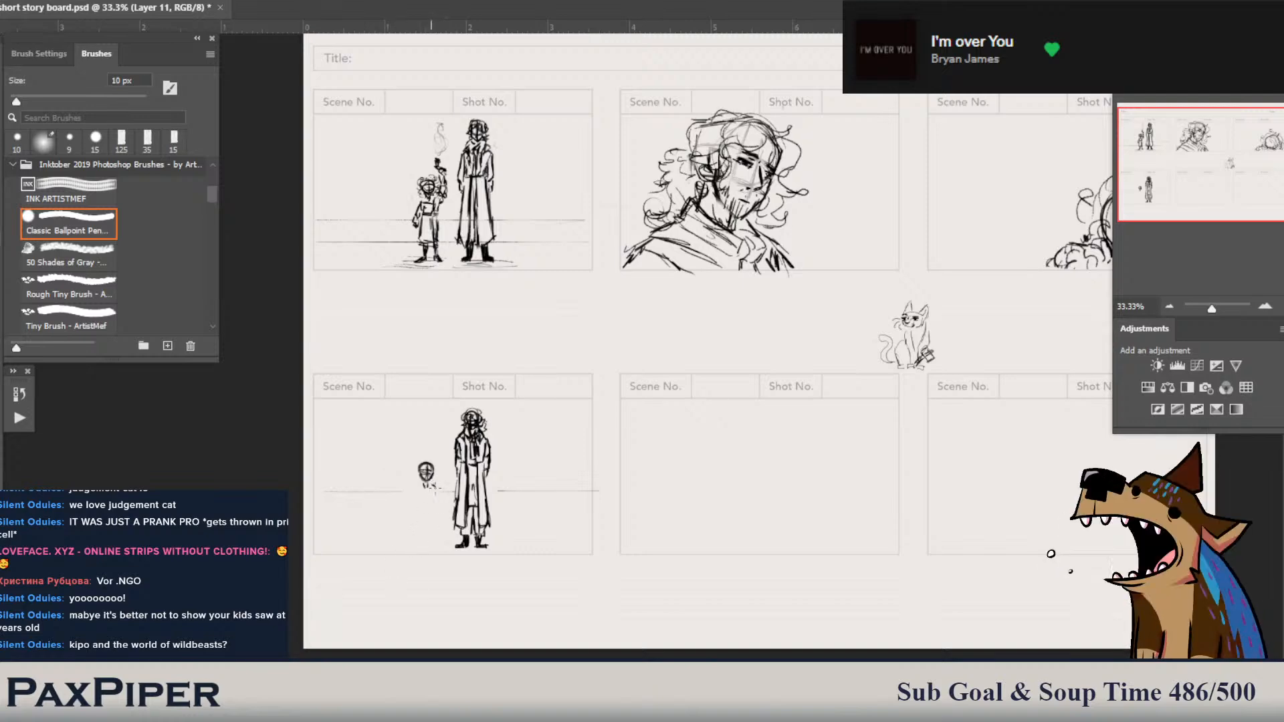
left_click_drag(422, 495, 433, 495)
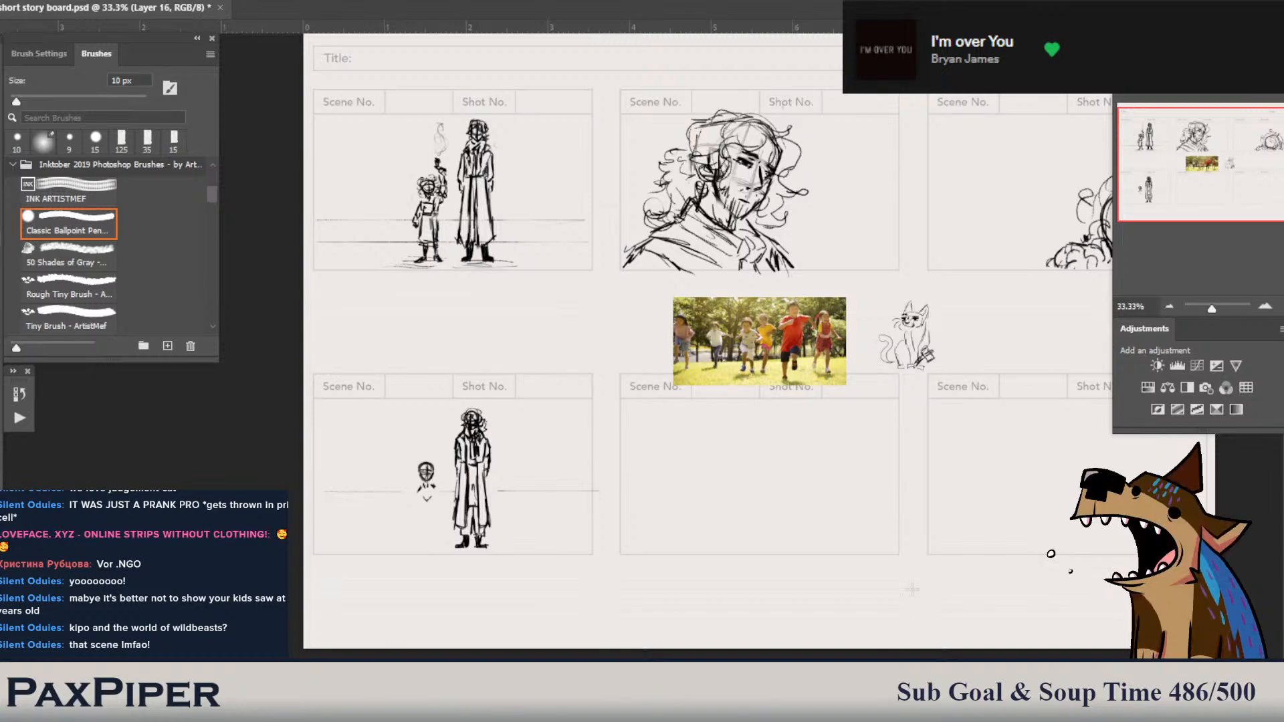
- Enlarge the reference photo of running children and place it over the fifth frame
key("ctrl+t")
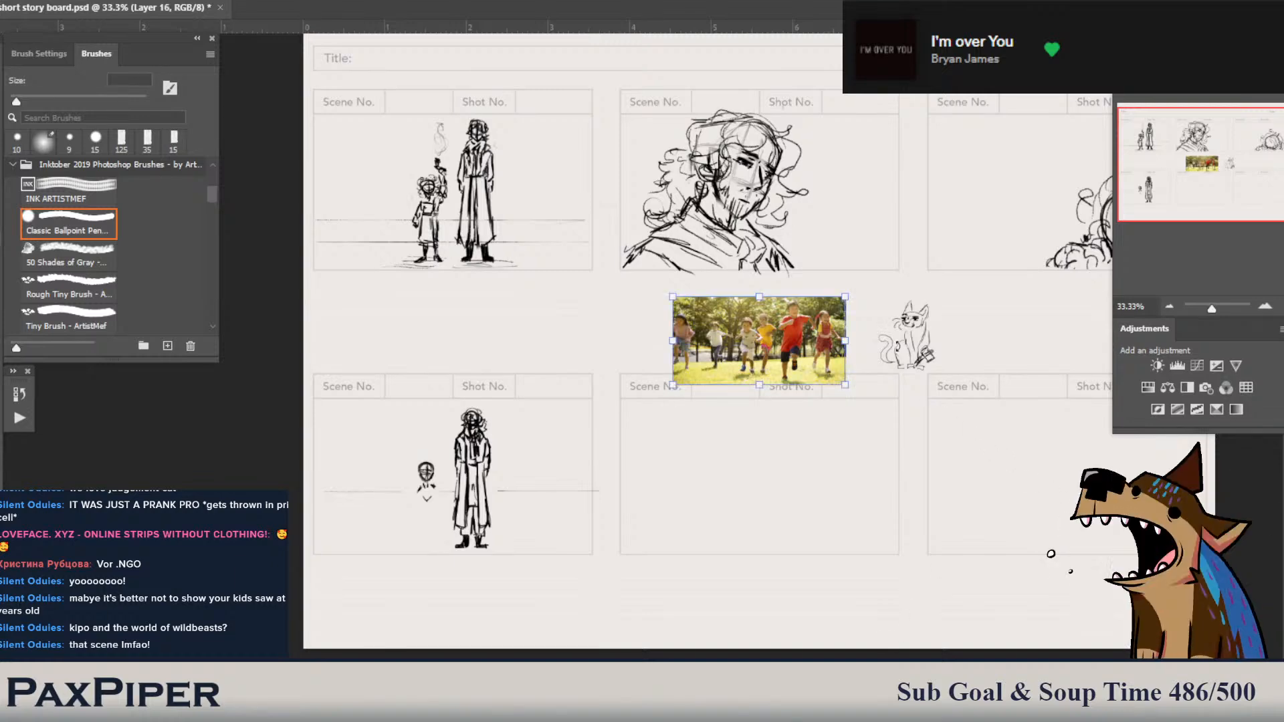
left_click_drag(847, 298, 987, 250)
left_click_drag(917, 298, 829, 417)
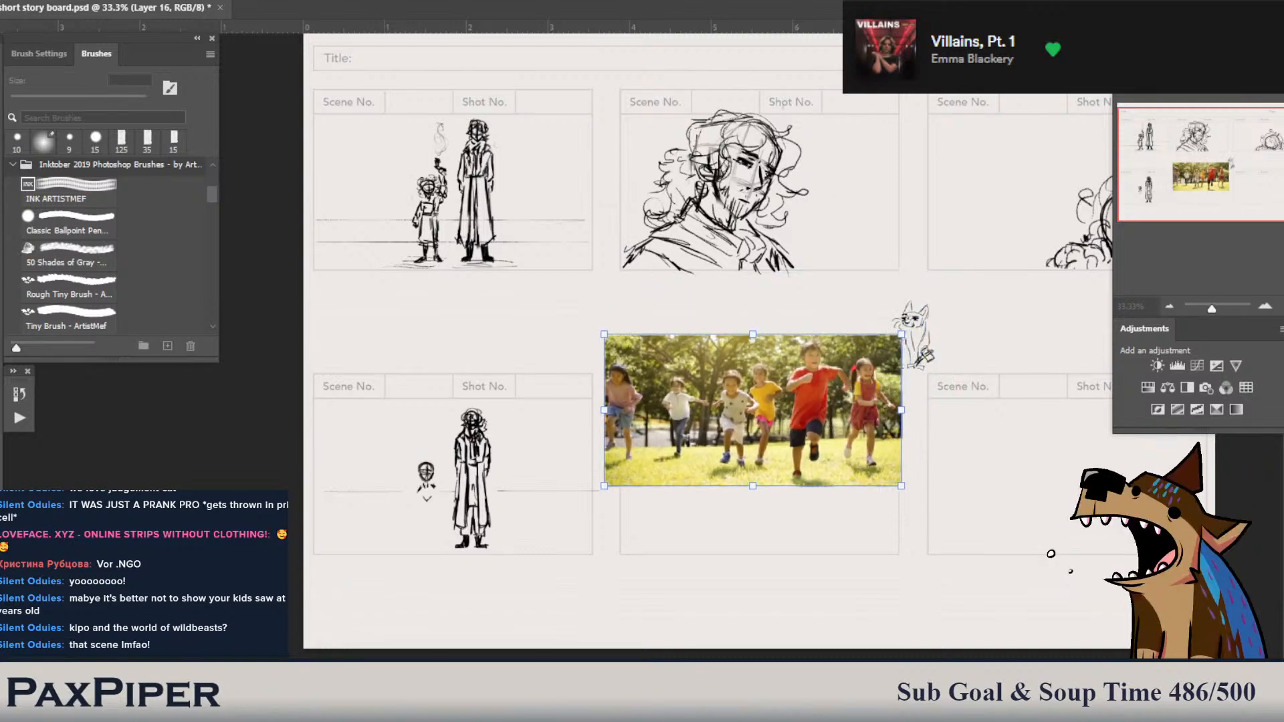
key("Return")
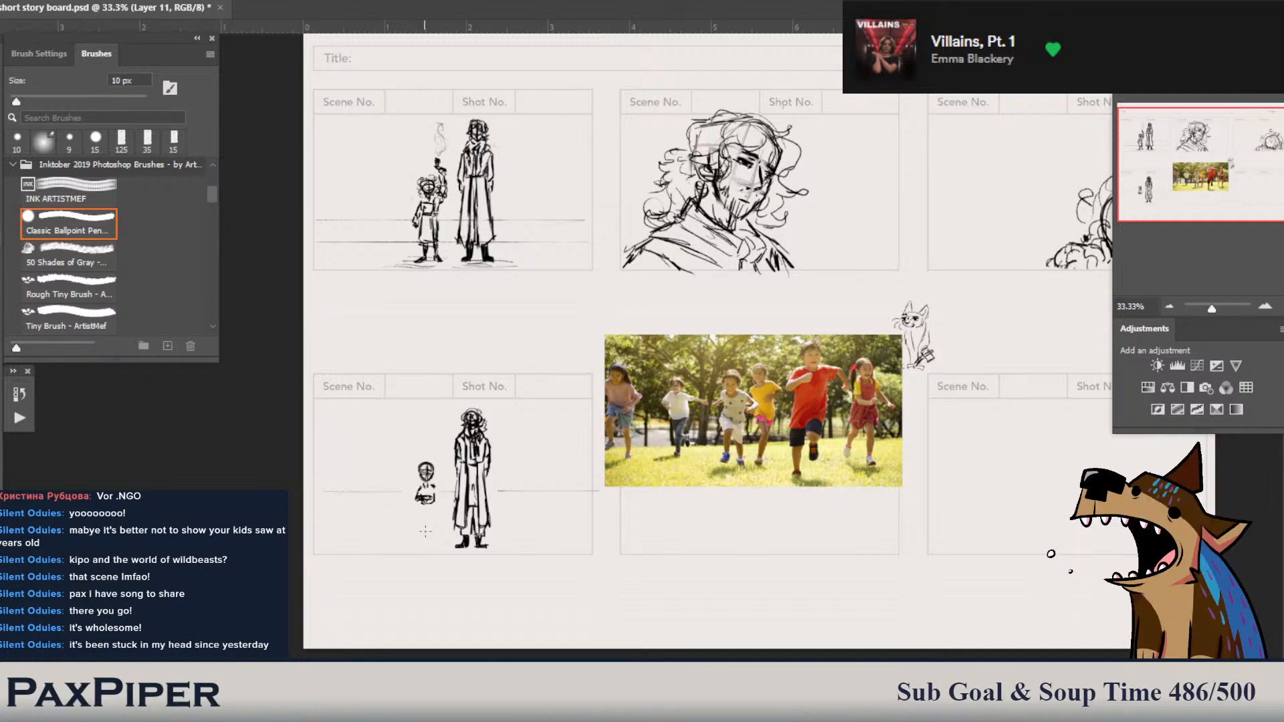
- Sketch the small figure's torso and arms in the fourth frame, erasing and redrawing rough lines
key("e")
left_click_drag(421, 498, 429, 497)
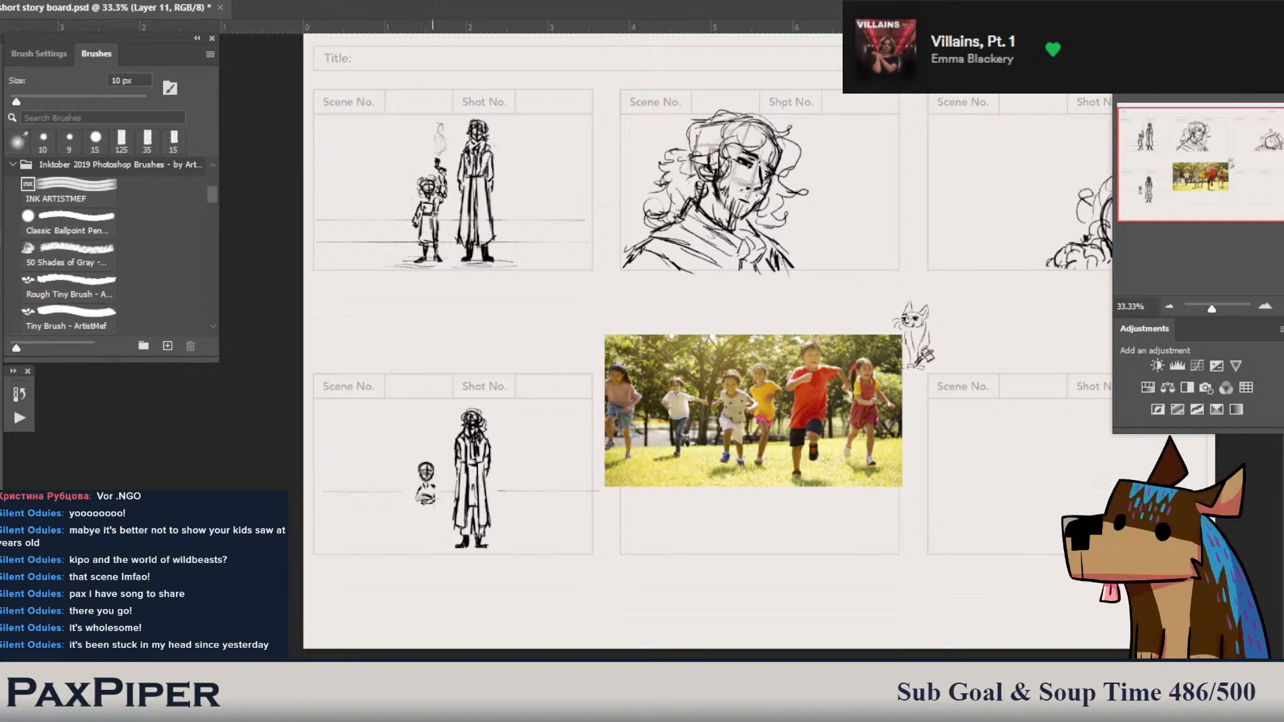
key("b")
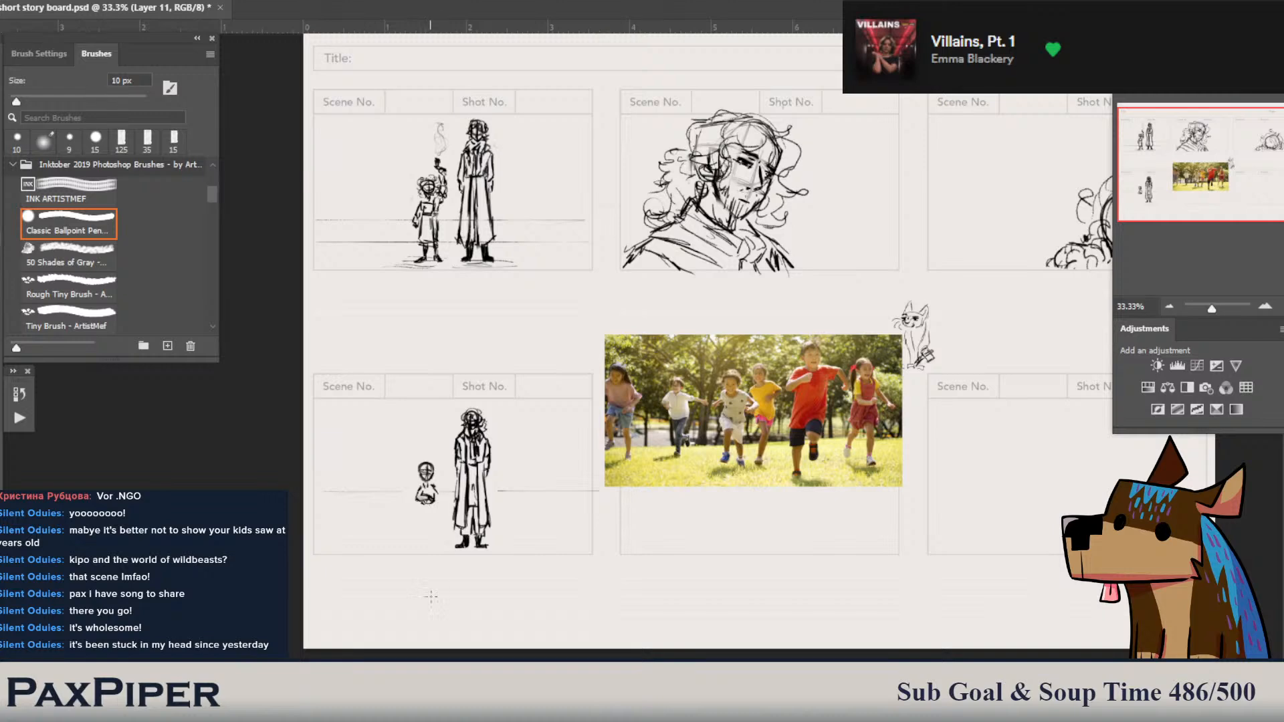
key("e")
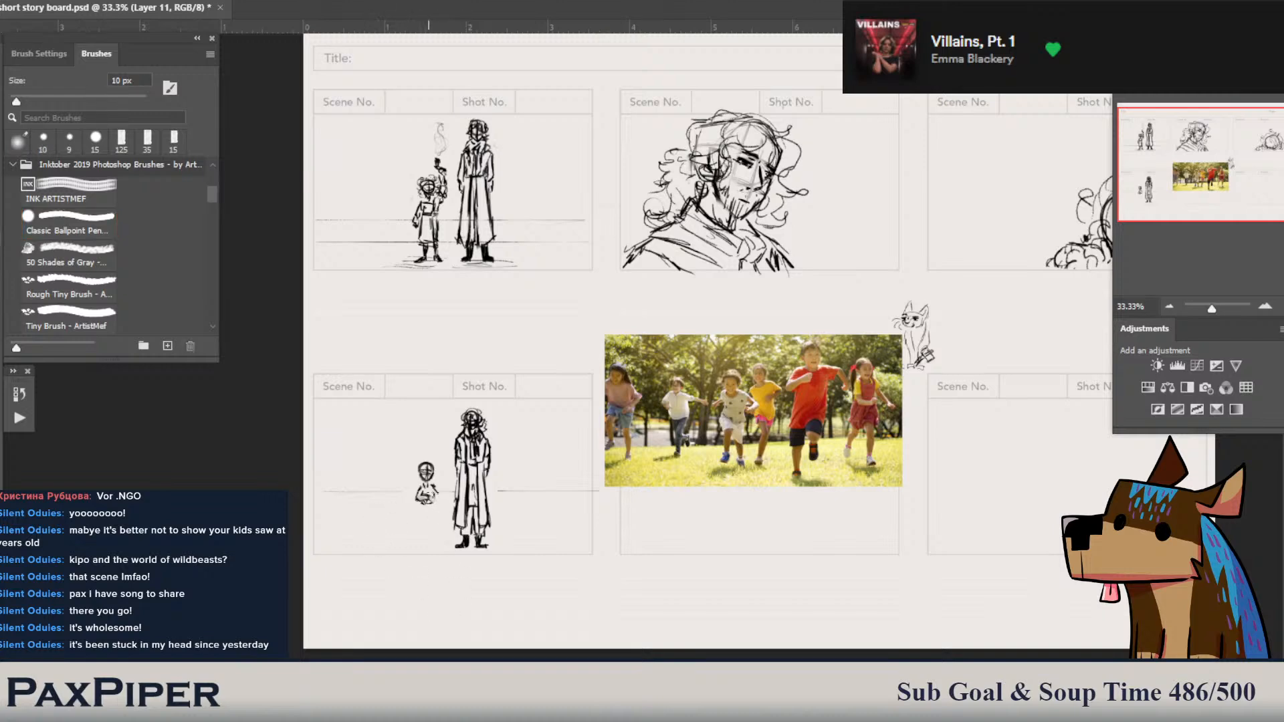
key("b")
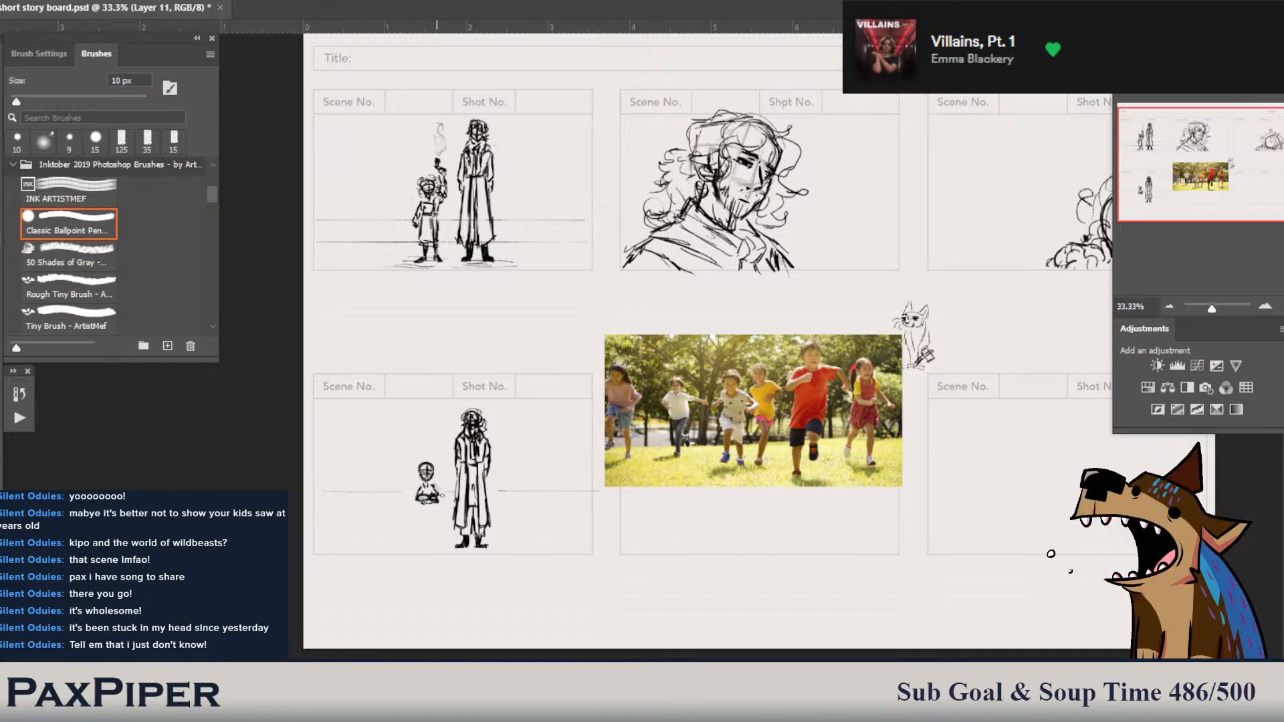
key("e")
left_click_drag(434, 484, 438, 491)
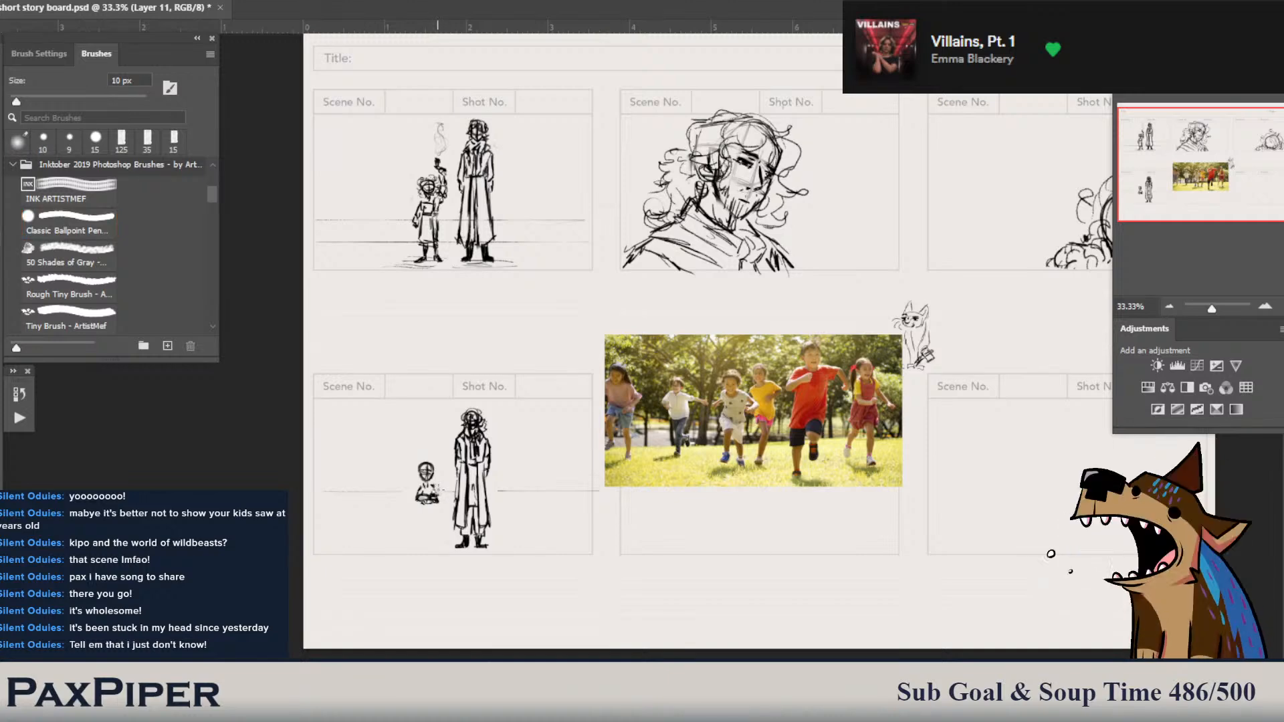
key("b")
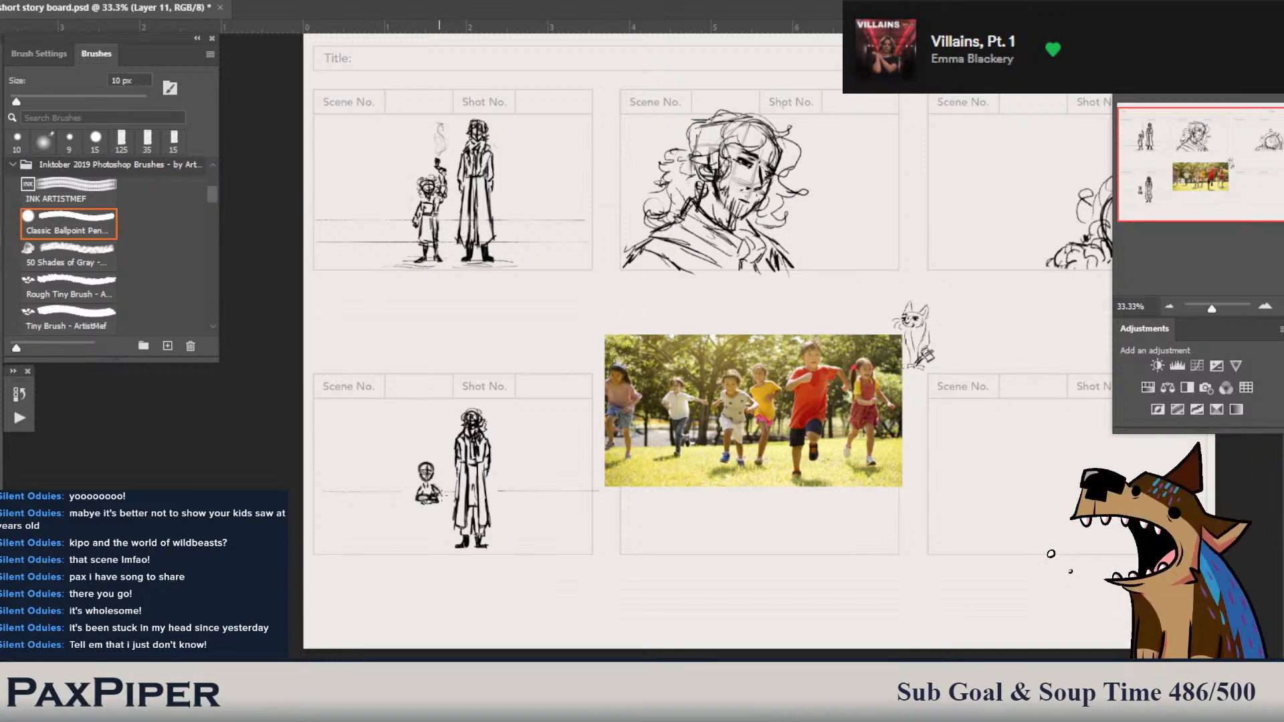
left_click_drag(435, 487, 444, 499)
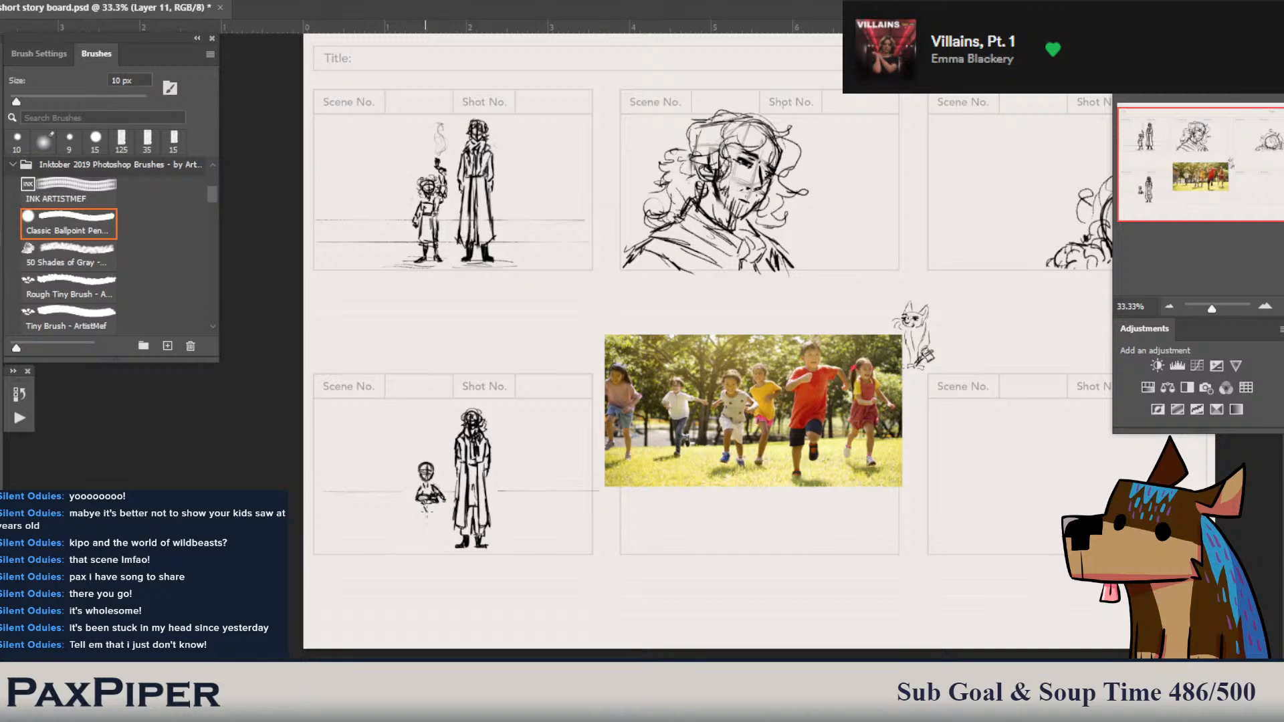
- Undo the leg stroke and erase the whole small figure beside the tall one in the fourth frame
left_click_drag(420, 514, 423, 523)
key("ctrl+z")
key("e")
mouse_move(419, 488)
left_mouse_down()
mouse_move(429, 509)
mouse_move(428, 456)
mouse_move(422, 487)
left_mouse_up()
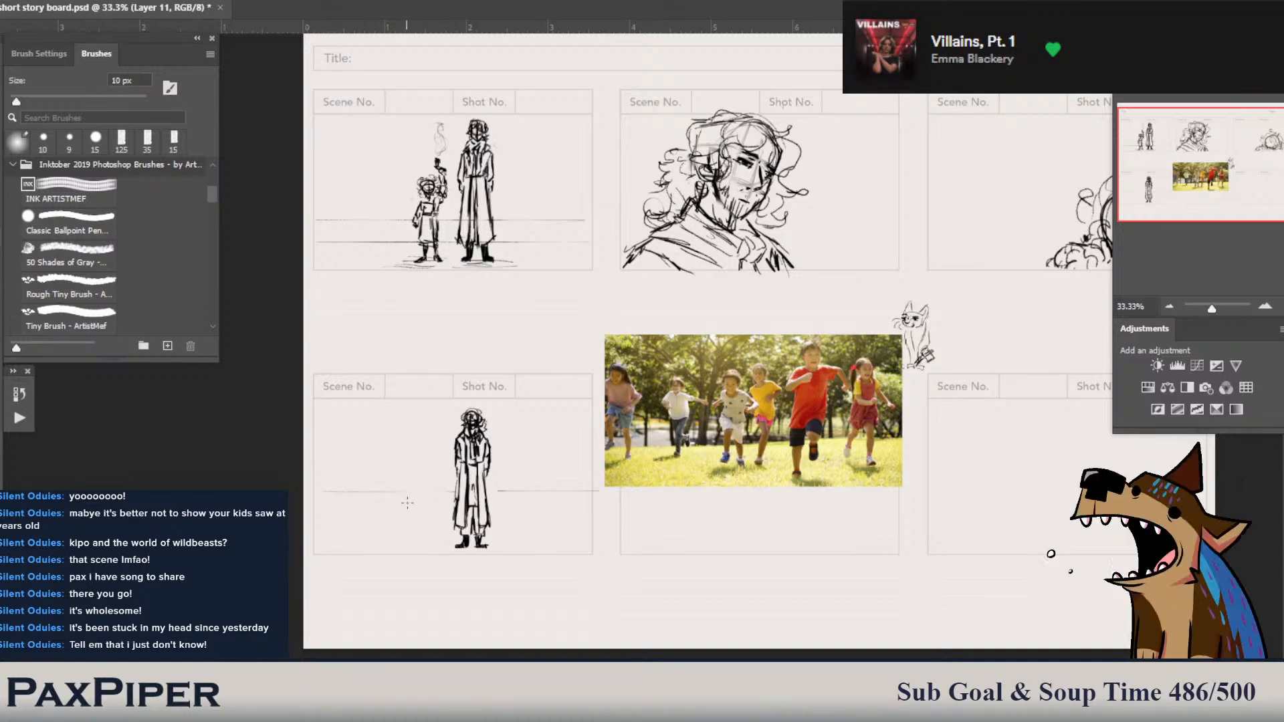
- Sketch a new, smaller round head beside the tall figure and lighten its lines with the eraser
left_click_drag(426, 471, 430, 489)
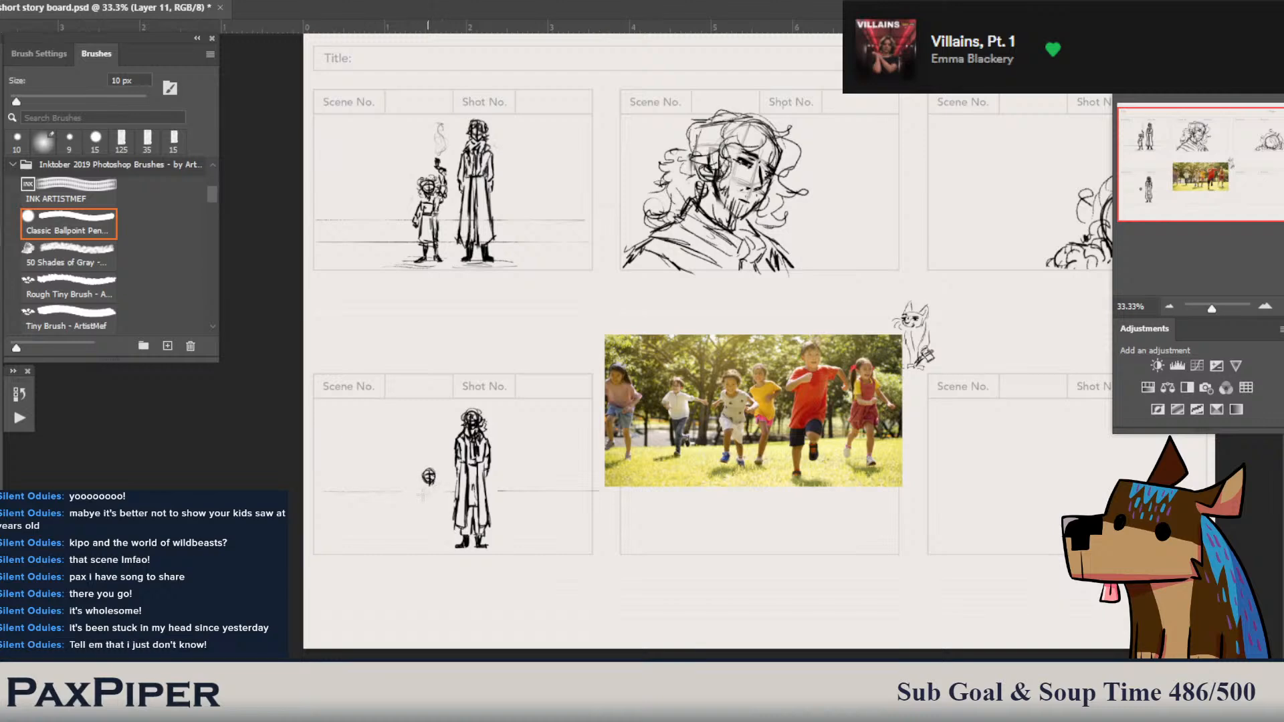
key("e")
left_click_drag(425, 471, 428, 476)
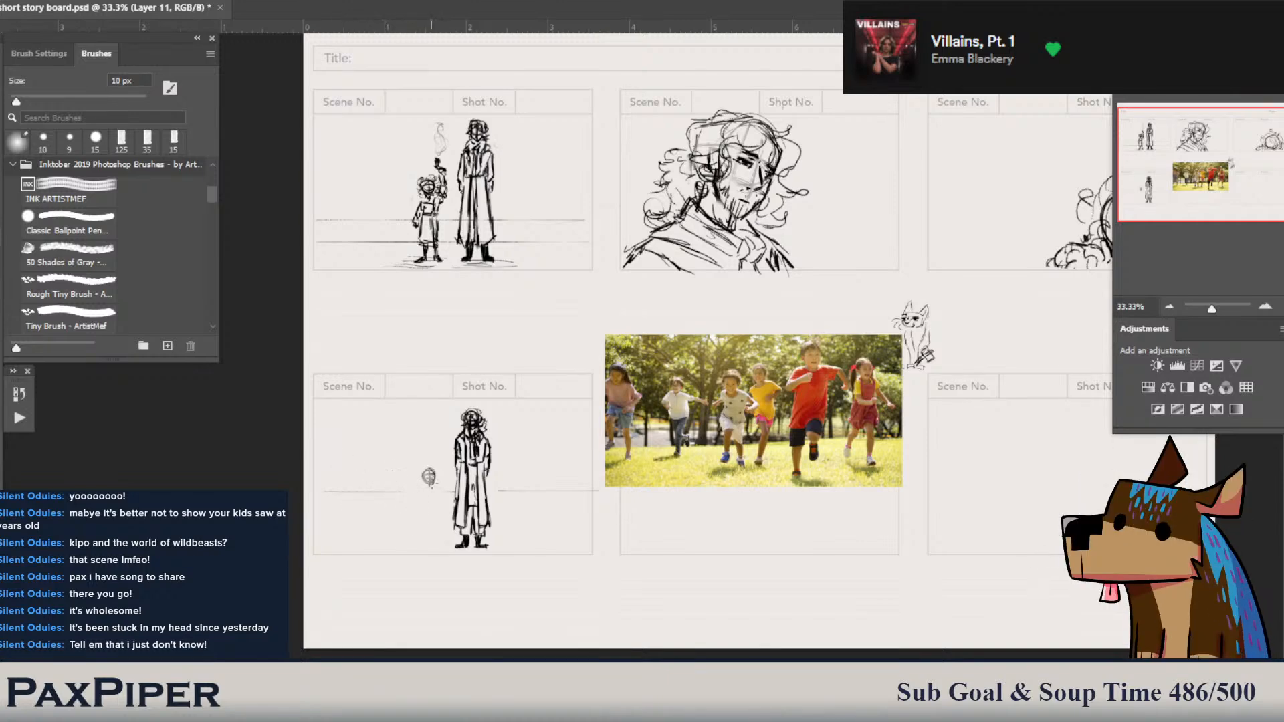
key("b")
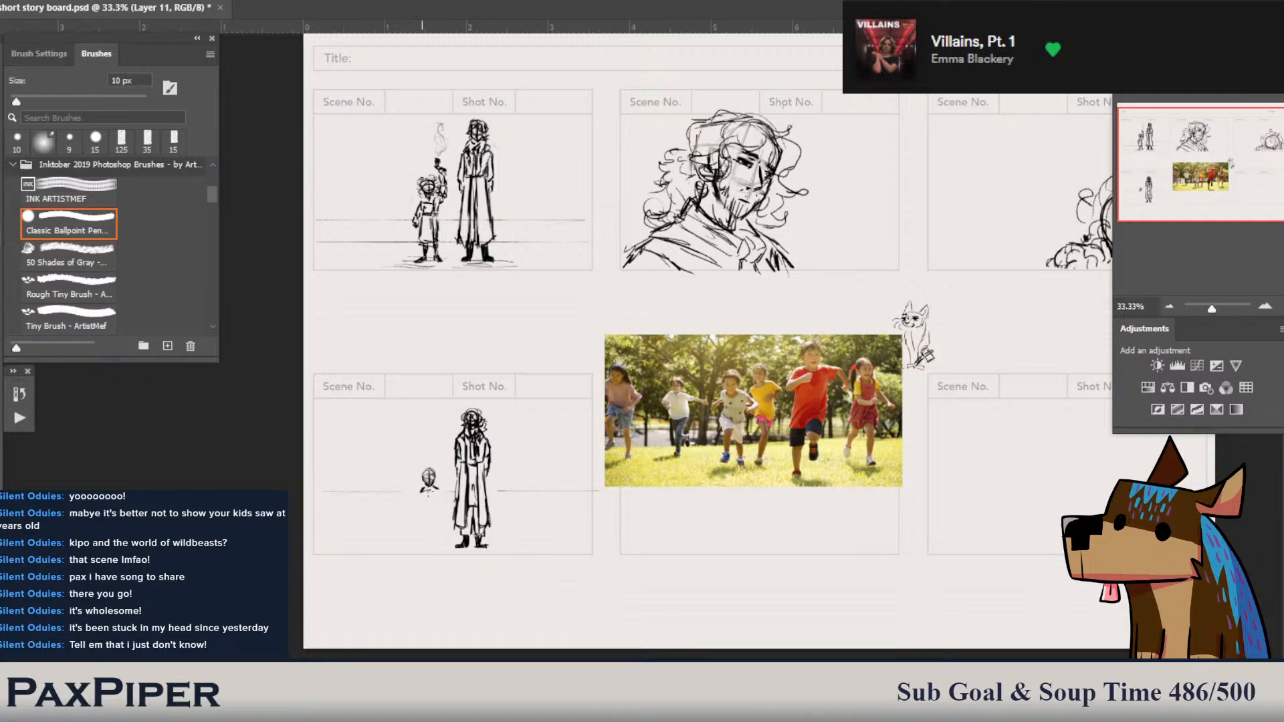
- Draw the small figure's torso, curly hair and running legs below and around the new head
mouse_move(423, 493)
left_mouse_down()
mouse_move(424, 515)
mouse_move(435, 508)
left_mouse_up()
mouse_move(432, 469)
left_mouse_down()
mouse_move(440, 484)
mouse_move(423, 475)
left_mouse_up()
left_click_drag(422, 472, 431, 489)
left_click_drag(425, 509, 431, 538)
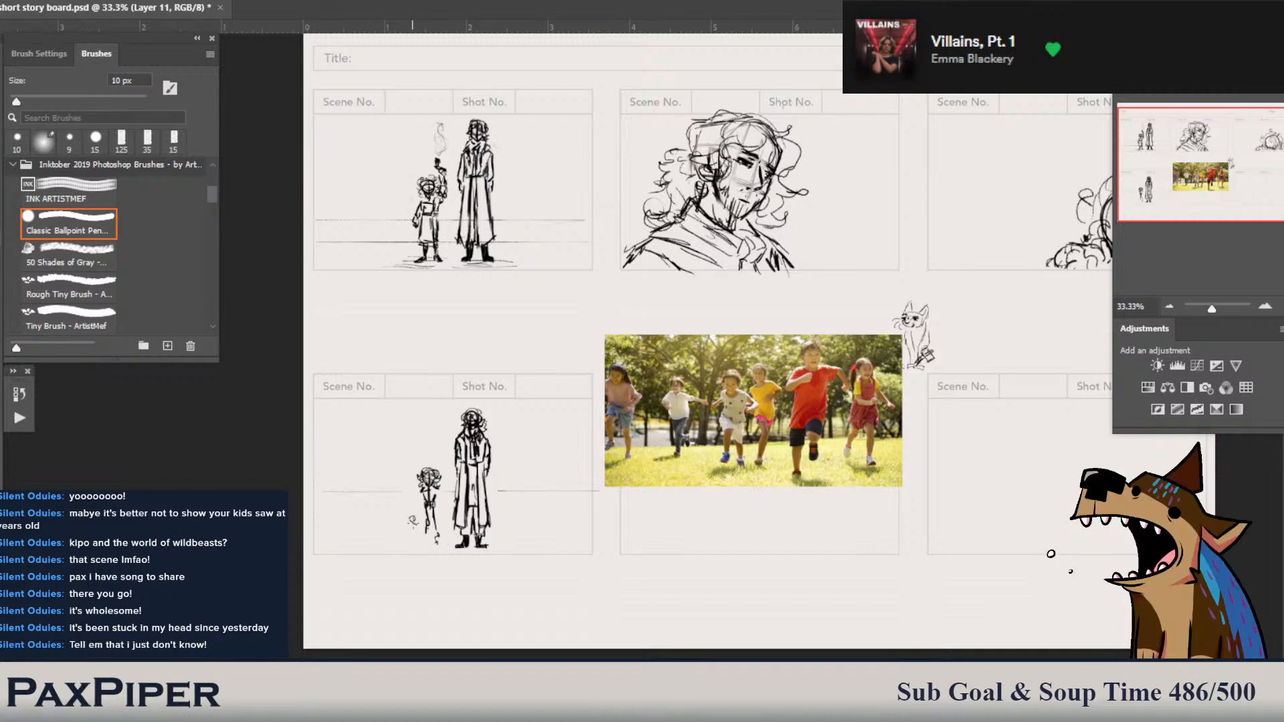
- Undo the trial strokes beside the small figure, handwrite a short slanted note there, and hide the reference photo
mouse_move(417, 510)
left_mouse_down()
mouse_move(412, 522)
mouse_move(421, 496)
left_mouse_up()
key("ctrl+z")
key("ctrl+z")
key("ctrl+z")
key("ctrl+z")
left_click_drag(406, 529, 422, 508)
scroll(657, 532, "up", 1)
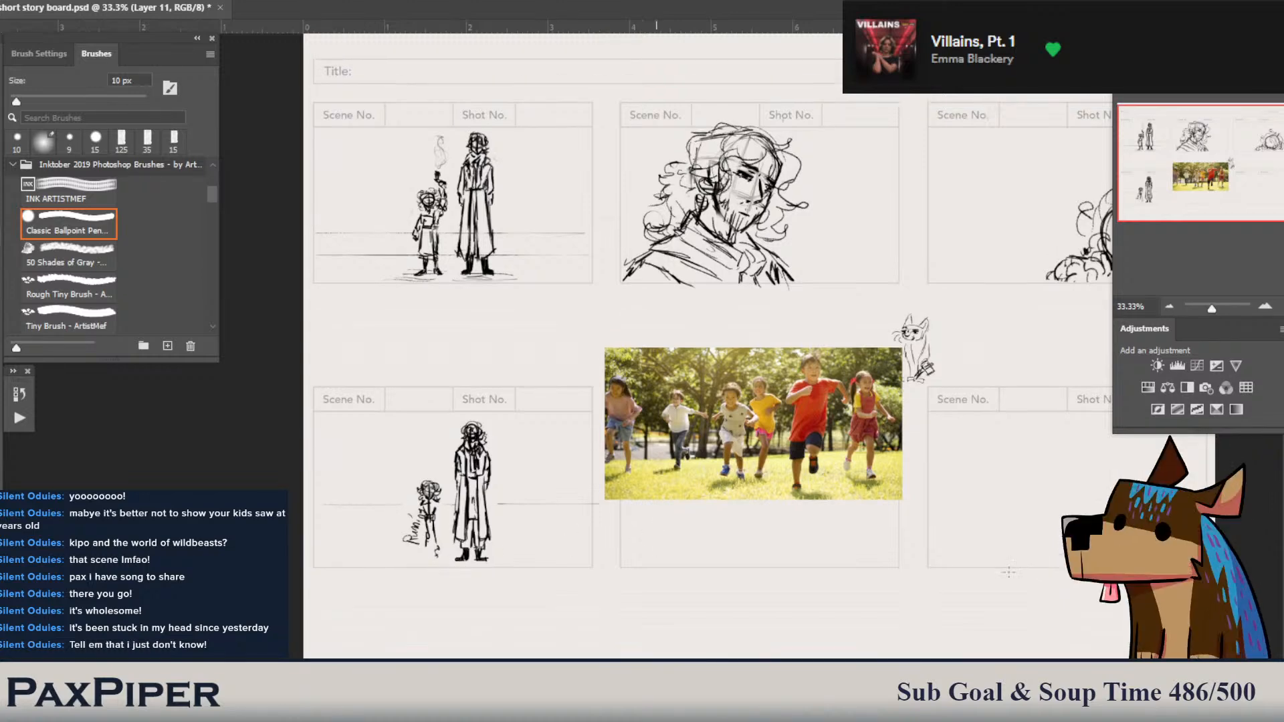
left_click(1283, 553)
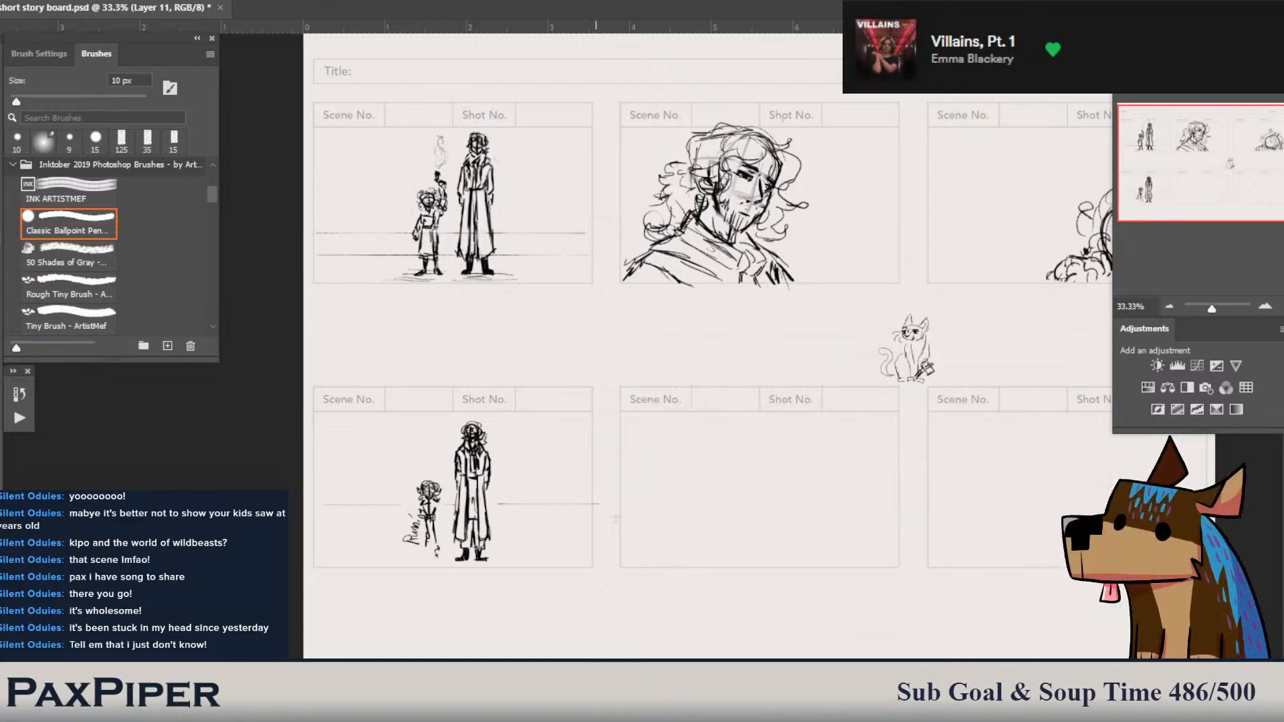
- Duplicate the fourth frame's drawing into the fifth frame and erase the small figure and note from the copy
key("l")
mouse_move(616, 478)
left_mouse_down()
mouse_move(310, 559)
mouse_move(582, 438)
left_mouse_up()
key("ctrl+j")
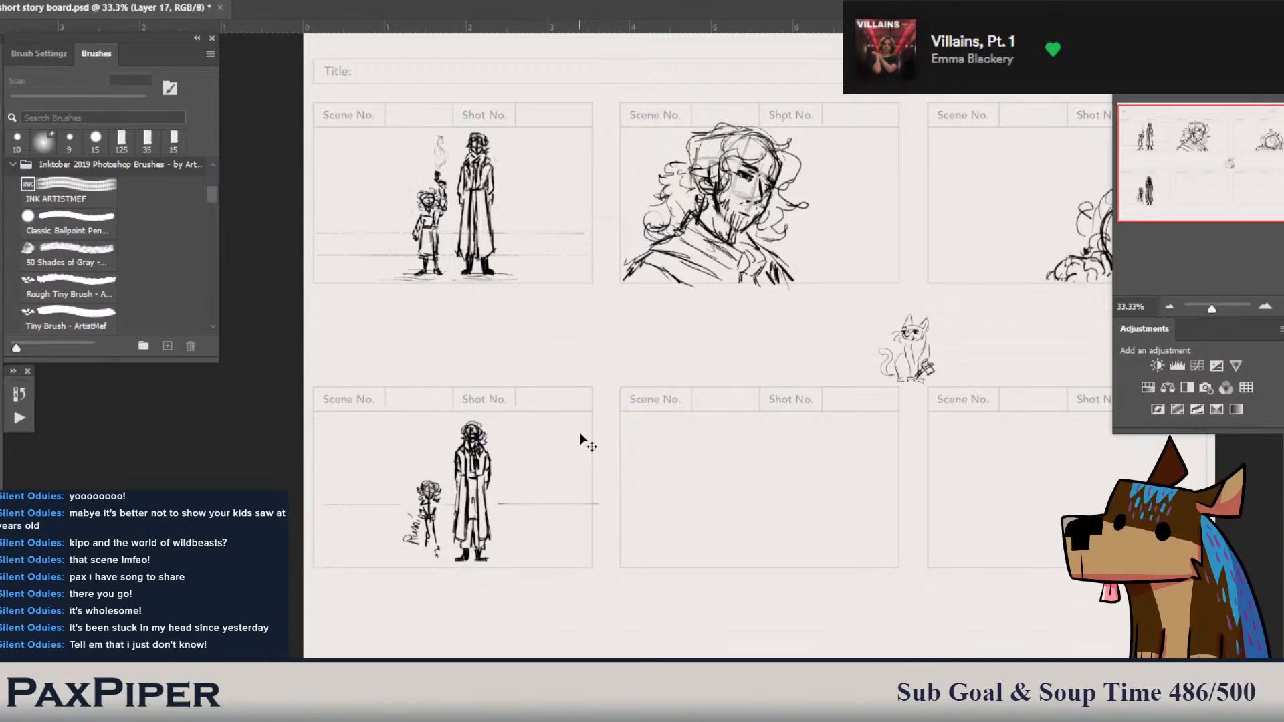
key("ctrl+t")
mouse_move(480, 514)
left_mouse_down()
mouse_move(477, 502)
mouse_move(770, 514)
mouse_move(768, 539)
left_mouse_up()
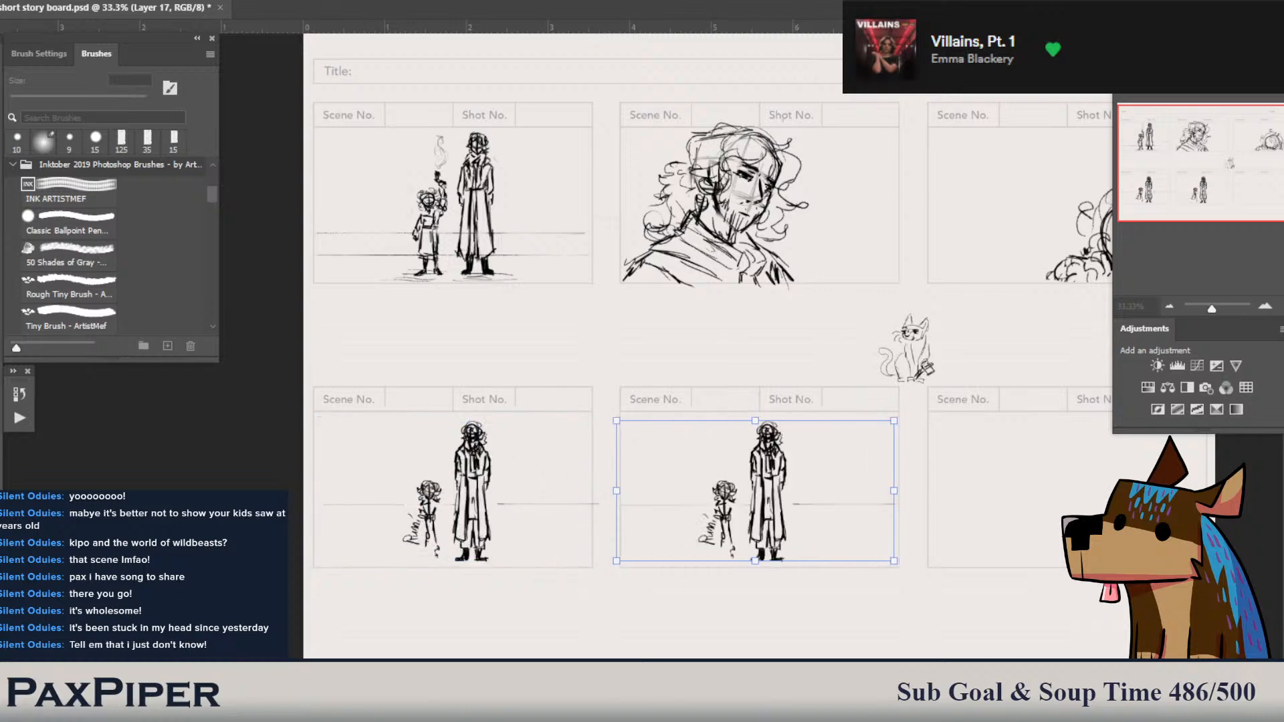
left_click(768, 0)
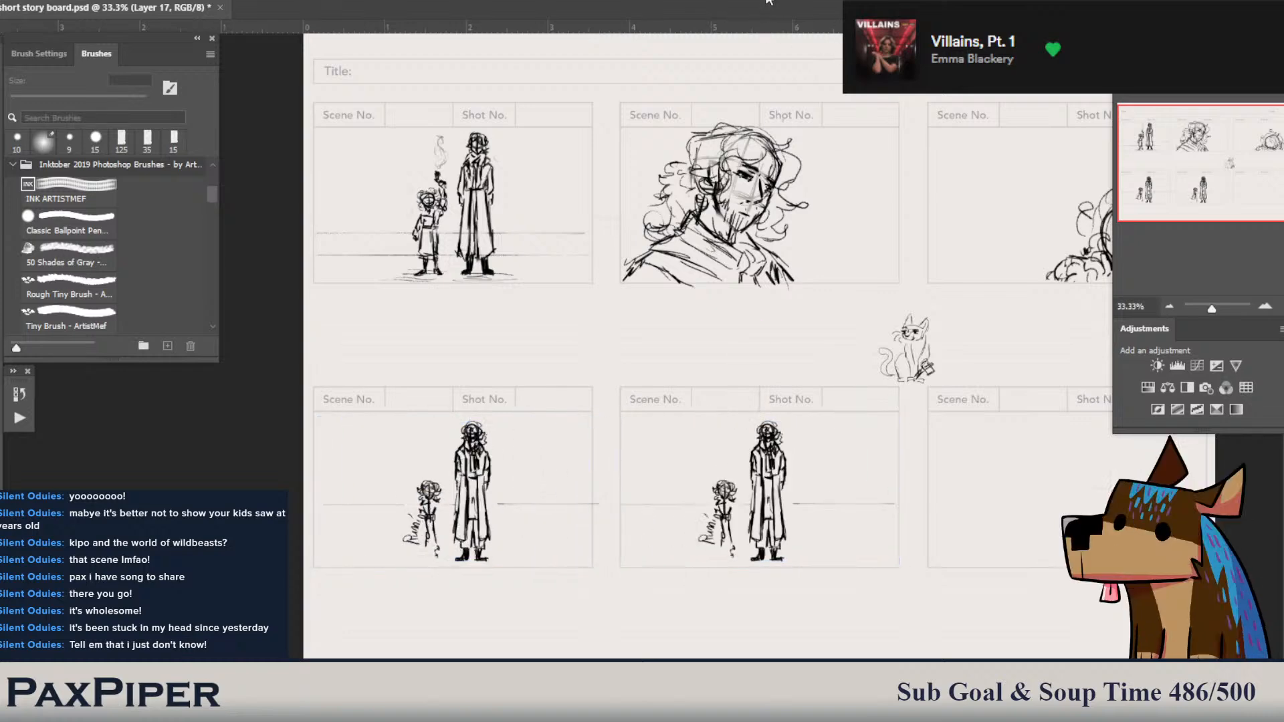
mouse_move(735, 517)
left_mouse_down()
mouse_move(726, 533)
mouse_move(718, 488)
mouse_move(703, 539)
mouse_move(721, 494)
mouse_move(725, 505)
left_mouse_up()
key("v")
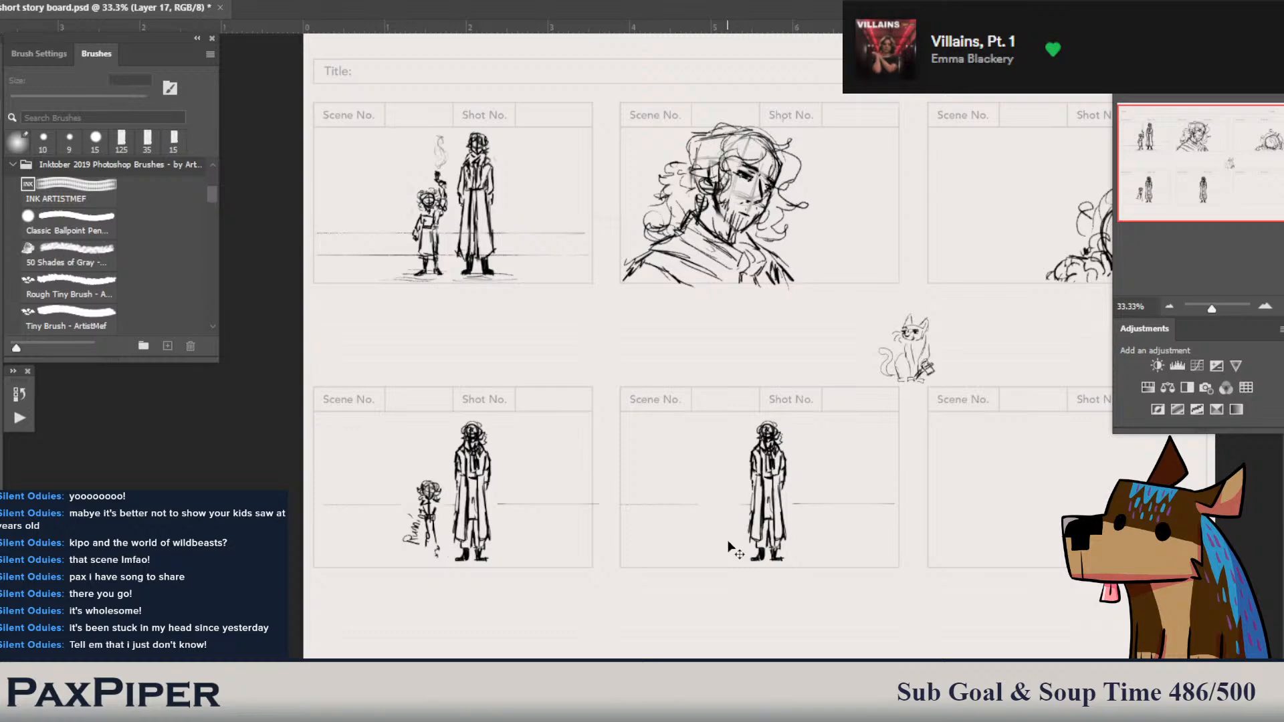
- Sketch a larger small character in the fifth frame with a round head, shoulders and arms beside the tall figure
key("b")
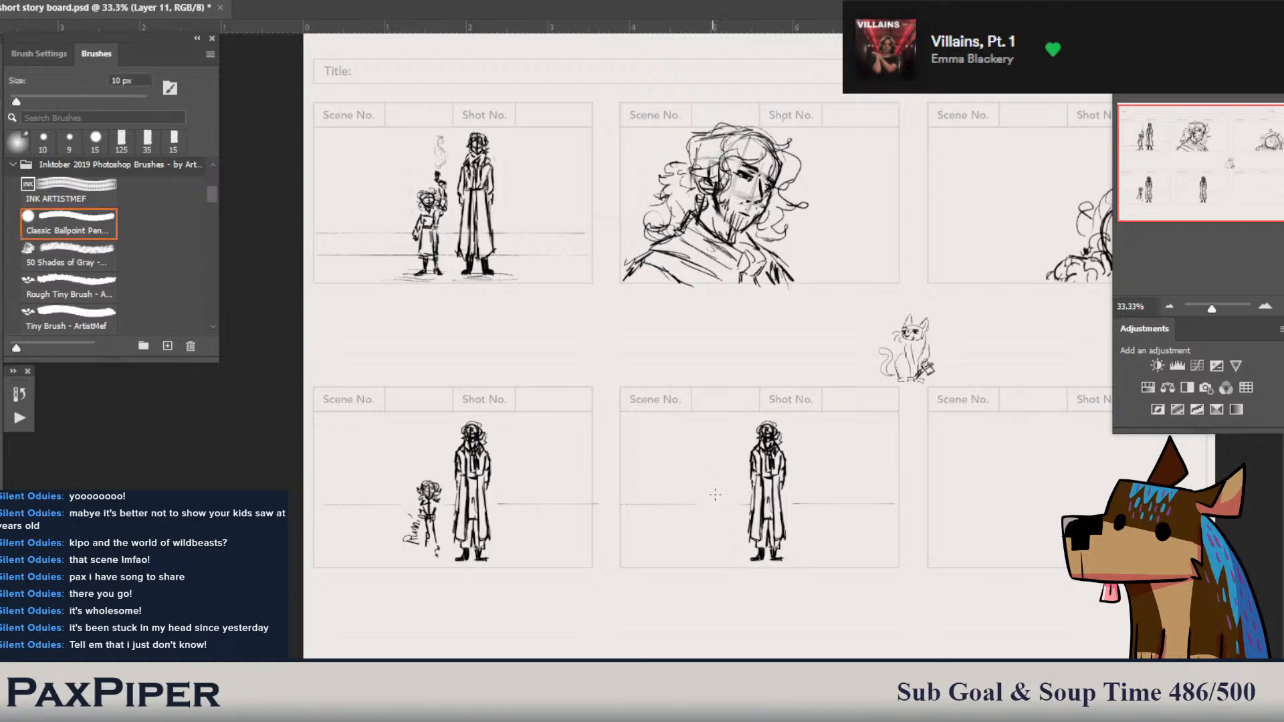
mouse_move(724, 483)
left_mouse_down()
mouse_move(717, 500)
mouse_move(723, 482)
left_mouse_up()
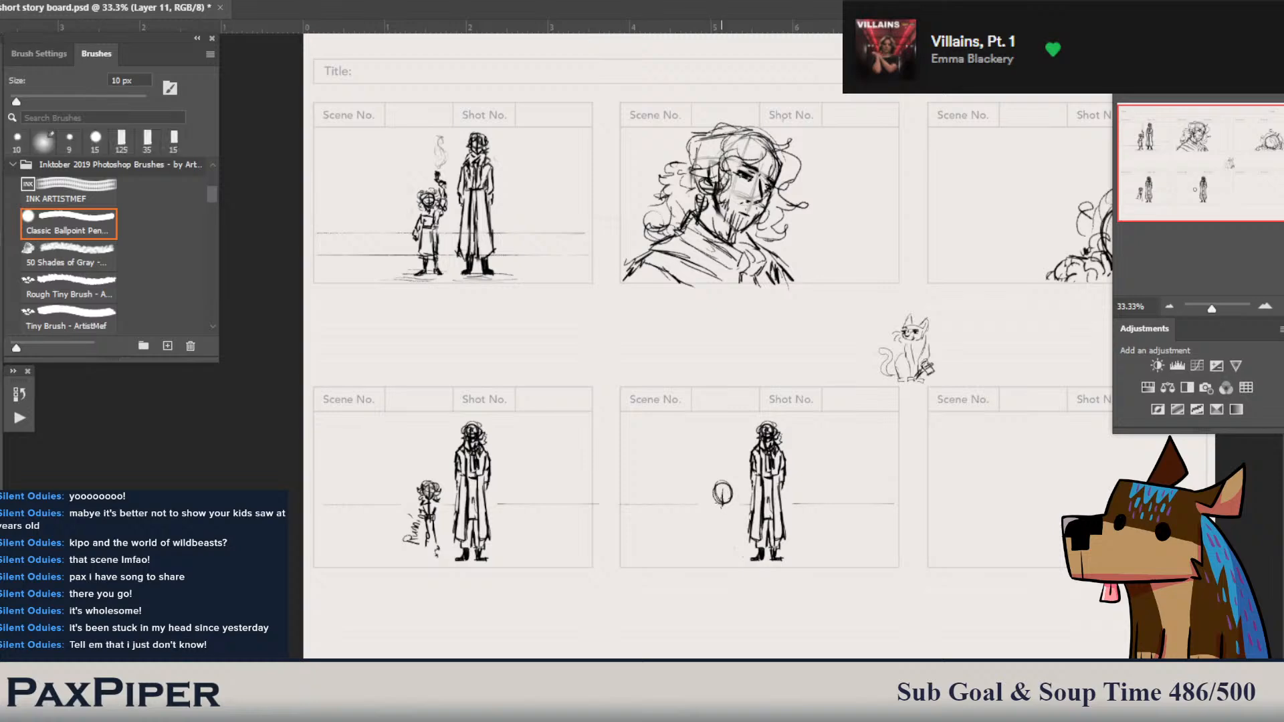
mouse_move(735, 493)
left_mouse_down()
mouse_move(721, 509)
mouse_move(739, 520)
mouse_move(707, 526)
mouse_move(732, 540)
mouse_move(707, 540)
mouse_move(743, 553)
mouse_move(753, 535)
mouse_move(759, 563)
mouse_move(733, 545)
mouse_move(709, 549)
mouse_move(733, 537)
mouse_move(707, 552)
left_mouse_up()
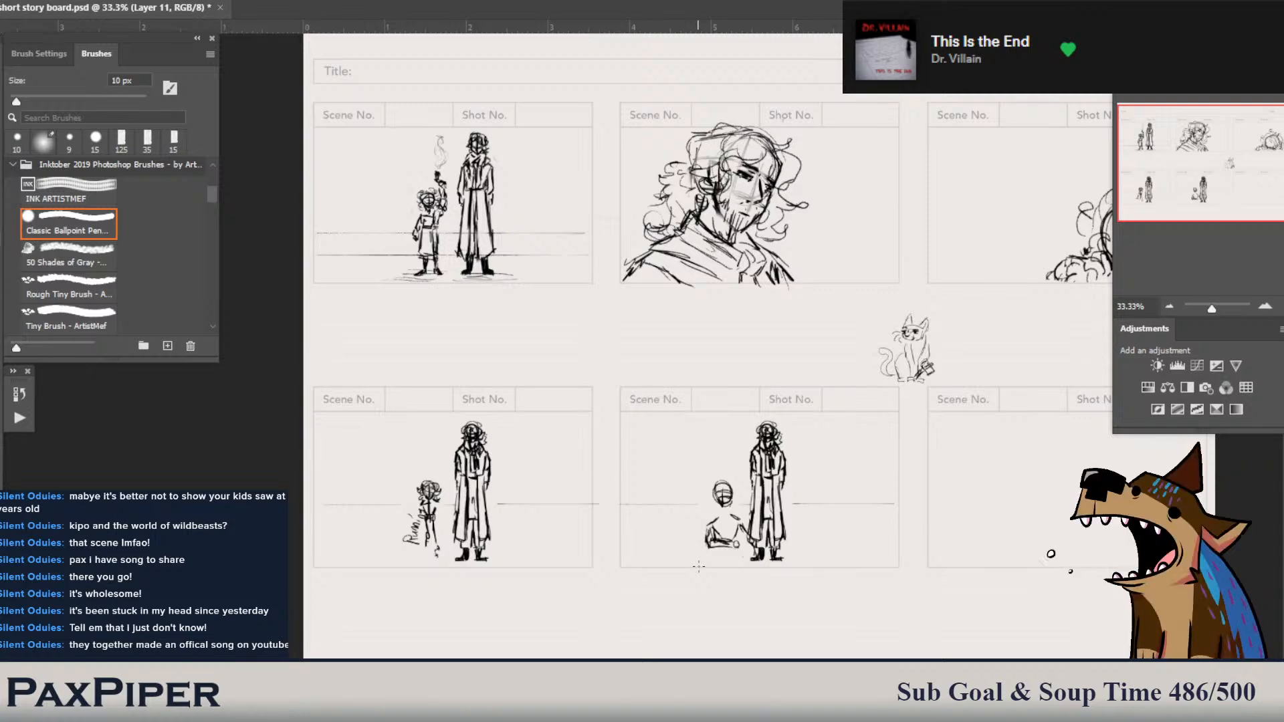
left_click_drag(744, 534, 754, 545)
mouse_move(736, 543)
left_mouse_down()
mouse_move(717, 553)
mouse_move(735, 549)
mouse_move(723, 557)
mouse_move(733, 567)
mouse_move(747, 544)
left_mouse_up()
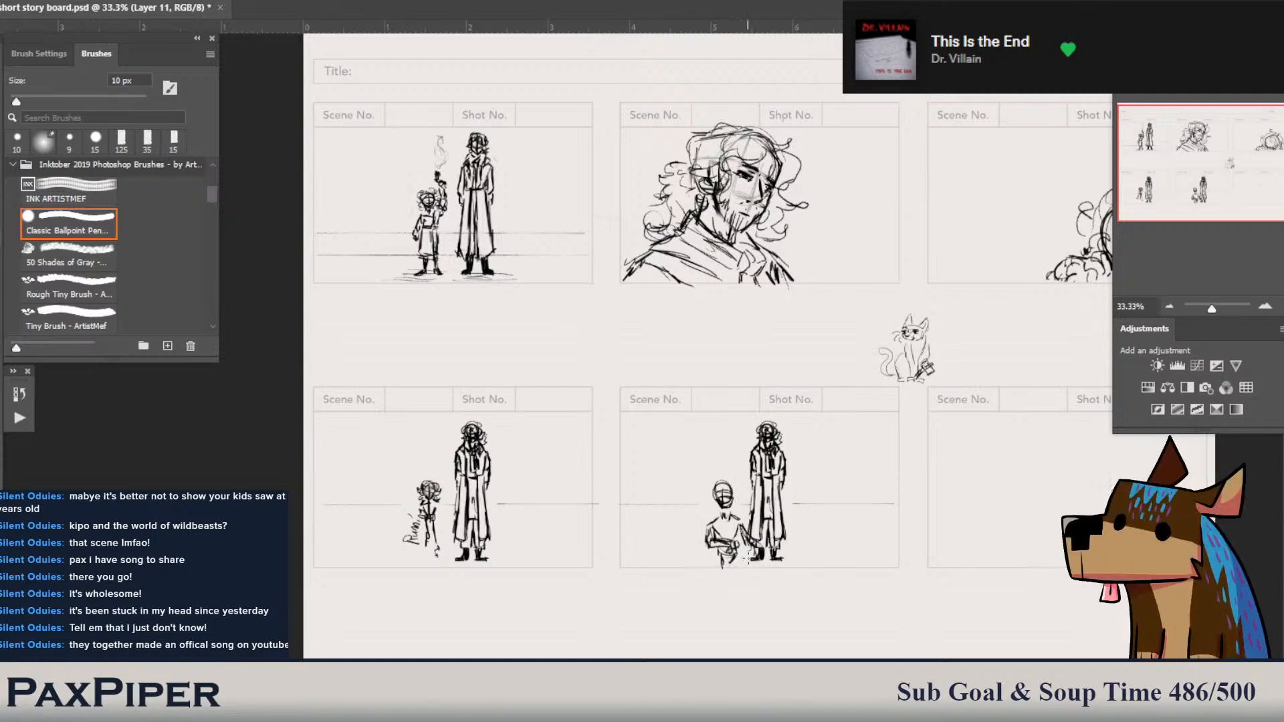
- Clean up the small character's arm lines in the fifth frame and add curly hair around the head
key("e")
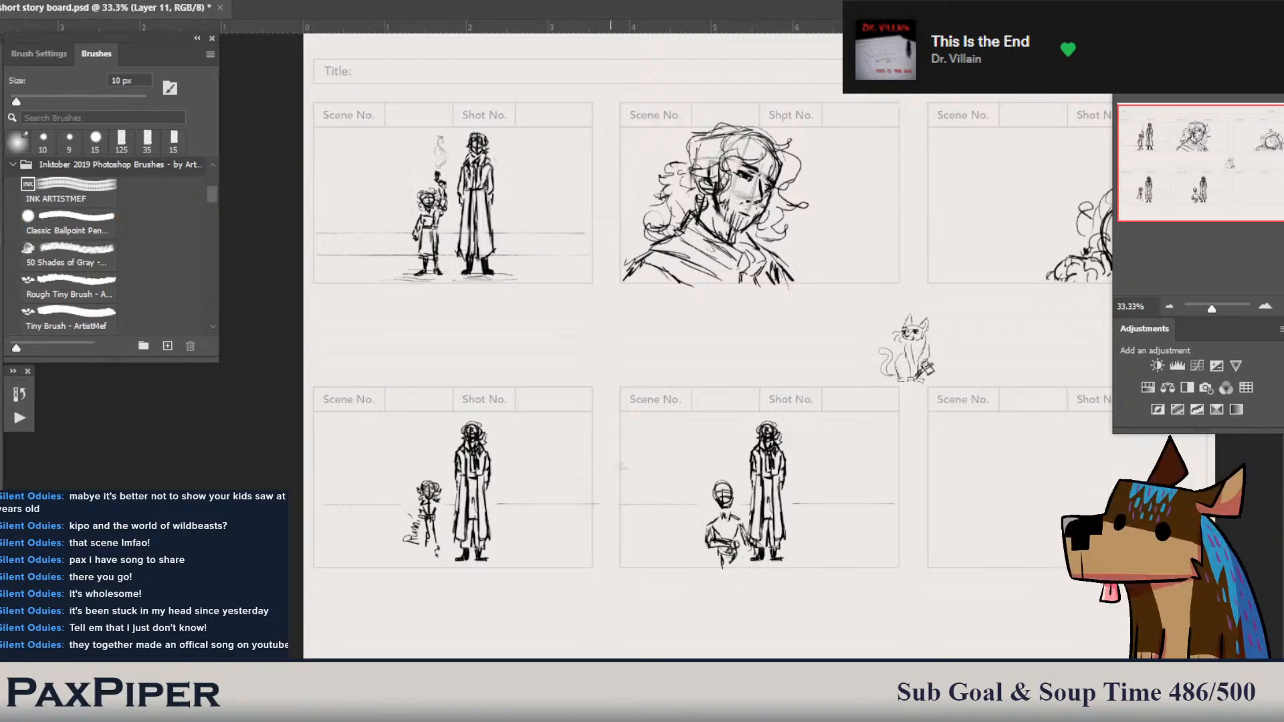
key("b")
mouse_move(738, 514)
left_mouse_down()
mouse_move(727, 520)
mouse_move(744, 495)
mouse_move(743, 512)
mouse_move(711, 495)
mouse_move(749, 548)
left_mouse_up()
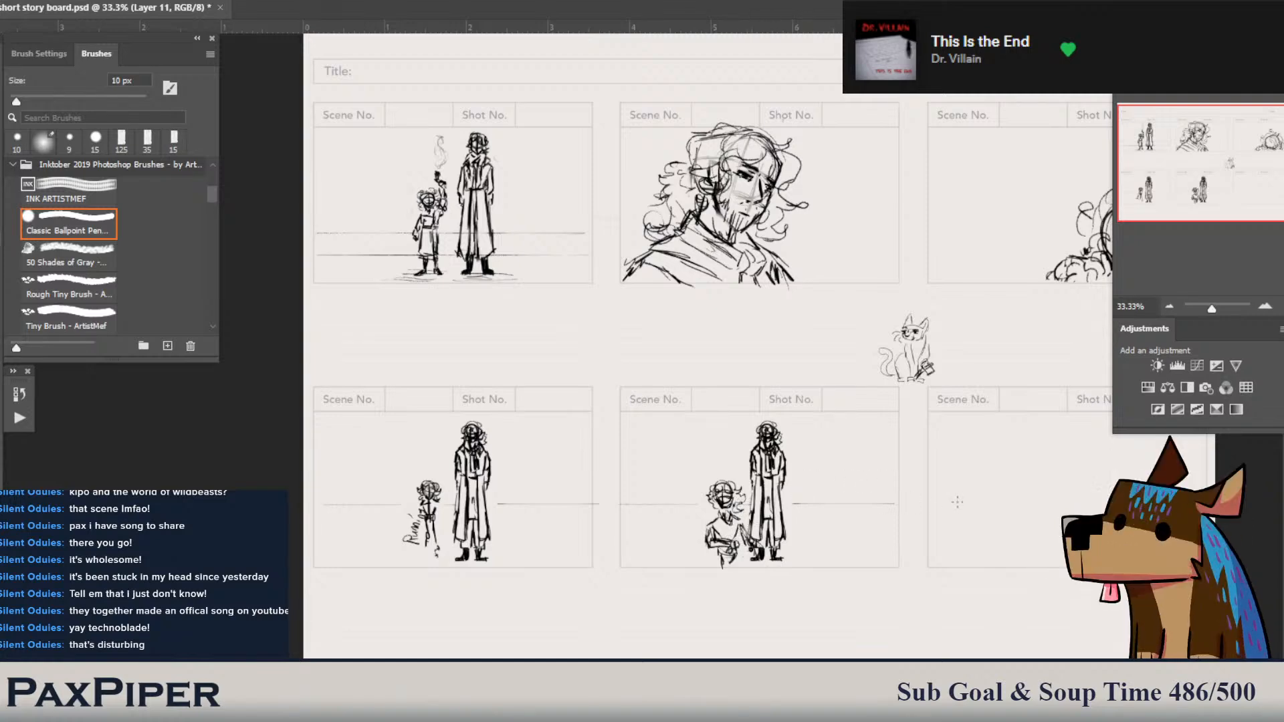
- Sketch a round head with wild curly hair low in the sixth frame, undoing the first trial strokes
left_click_drag(957, 502, 792, 490)
mouse_move(818, 550)
left_mouse_down()
mouse_move(806, 553)
mouse_move(800, 525)
mouse_move(828, 535)
mouse_move(813, 560)
mouse_move(801, 518)
mouse_move(825, 535)
mouse_move(810, 563)
mouse_move(796, 556)
mouse_move(813, 559)
left_mouse_up()
key("ctrl+z")
key("ctrl+z")
key("ctrl+z")
key("ctrl+z")
mouse_move(796, 498)
left_mouse_down()
mouse_move(778, 548)
mouse_move(812, 508)
mouse_move(836, 509)
mouse_move(832, 539)
mouse_move(850, 545)
mouse_move(824, 544)
left_mouse_up()
left_click_drag(818, 516, 838, 563)
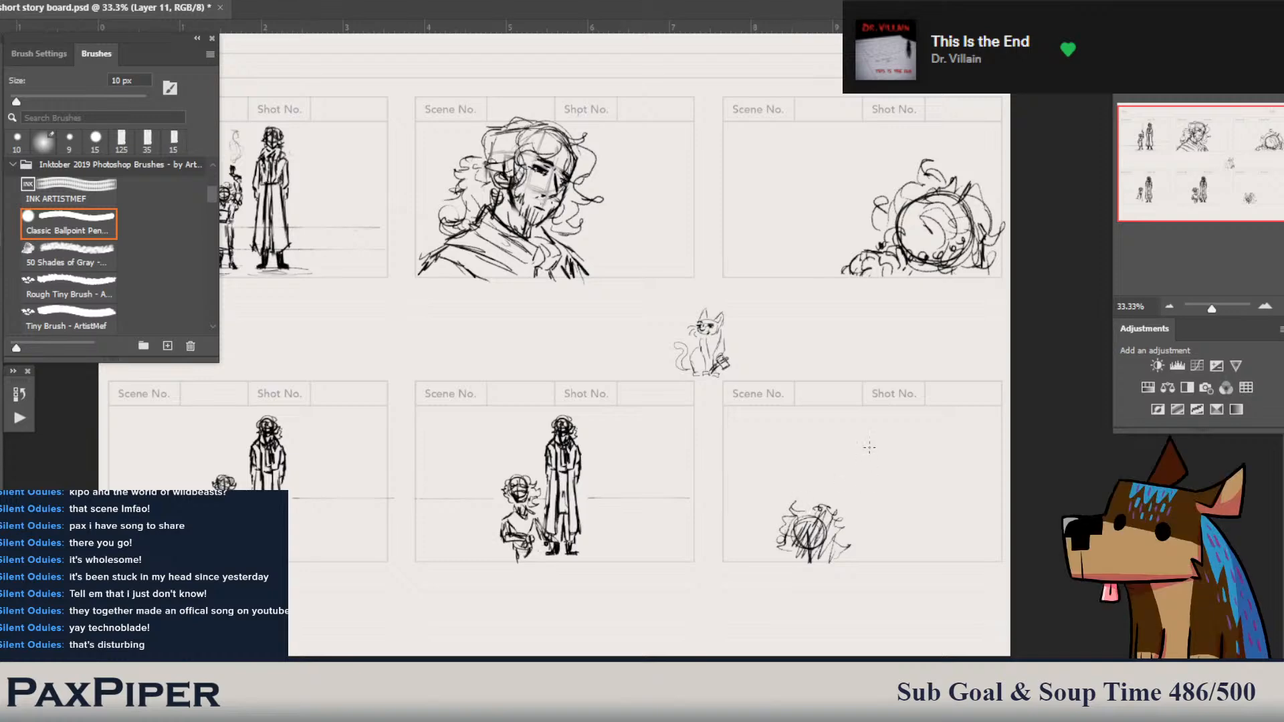
- Duplicate the tall figure from the fourth frame into the sixth frame beside the curly-haired head
left_click_drag(881, 444, 875, 442)
key("l")
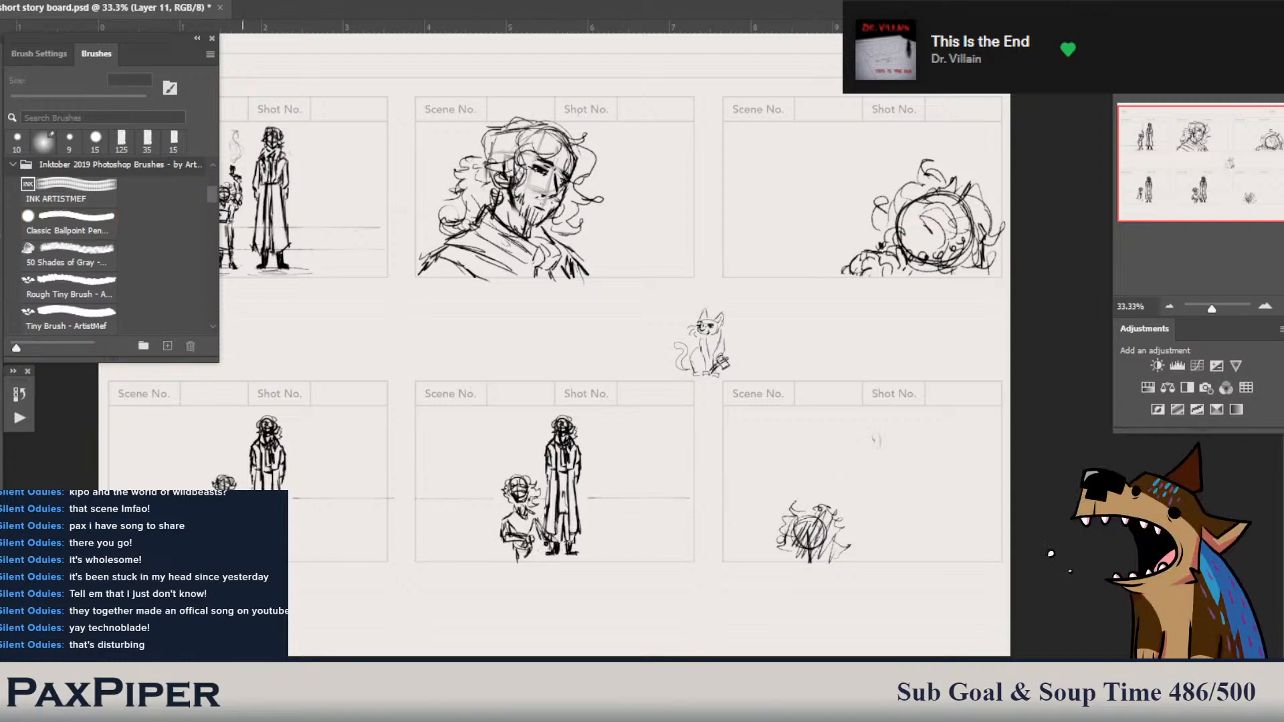
mouse_move(325, 453)
left_mouse_down()
mouse_move(352, 493)
mouse_move(316, 584)
mouse_move(246, 474)
mouse_move(250, 415)
mouse_move(307, 428)
mouse_move(270, 462)
mouse_move(304, 501)
mouse_move(884, 503)
left_mouse_up()
key("ctrl+j")
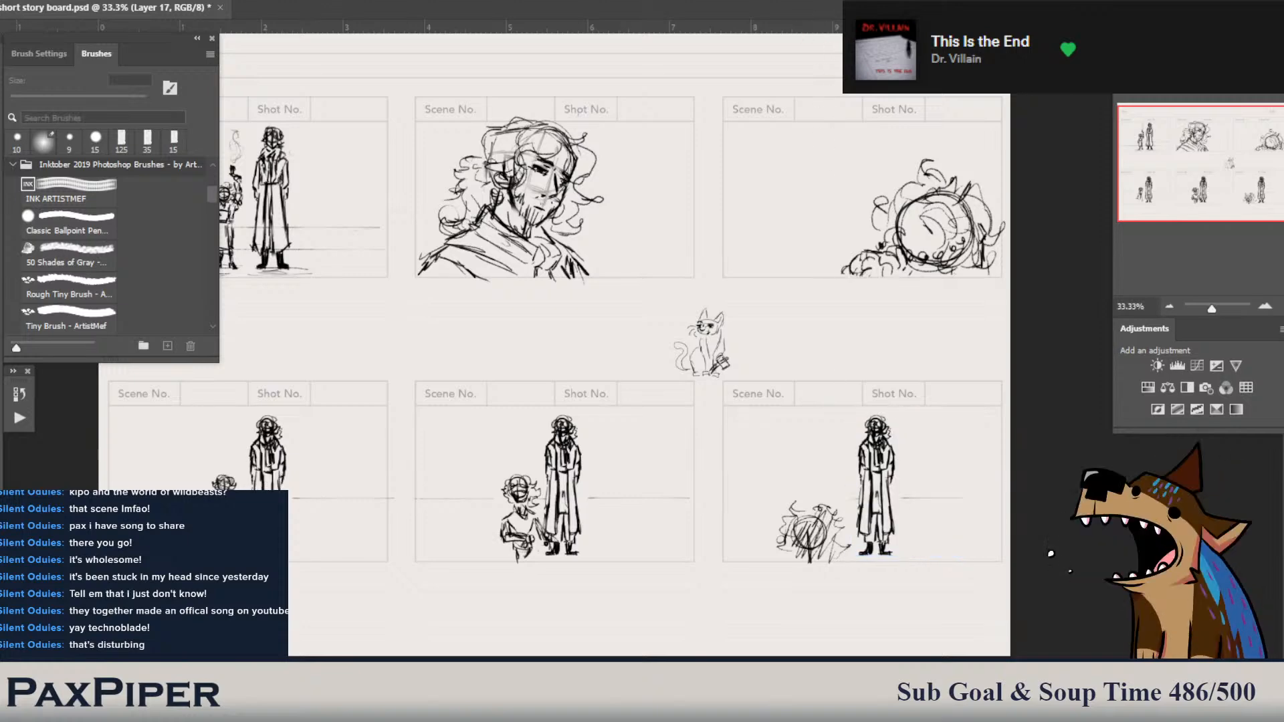
- Extend the horizon line across both sides of the sixth frame and soften it with the eraser
key("b")
left_click_drag(791, 543, 795, 559)
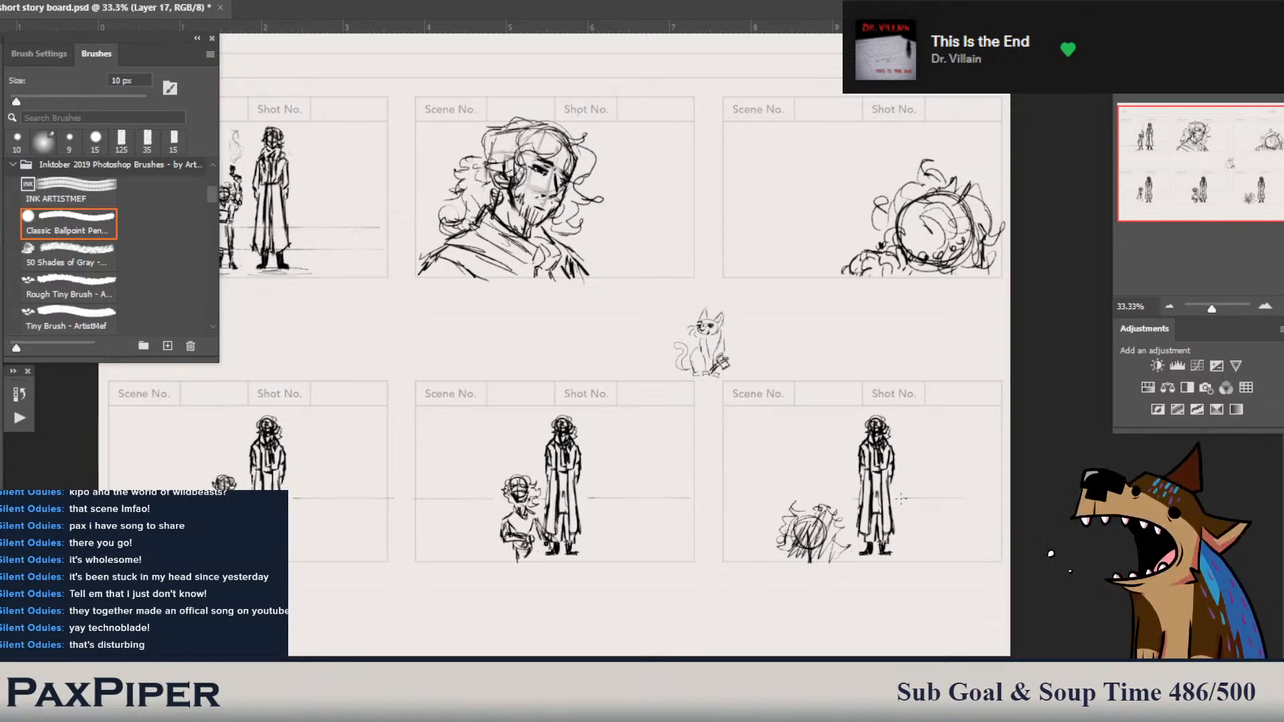
left_click_drag(900, 498, 997, 499)
left_click_drag(848, 498, 775, 498)
left_click_drag(737, 499, 724, 499)
key("e")
left_click_drag(850, 500, 754, 504)
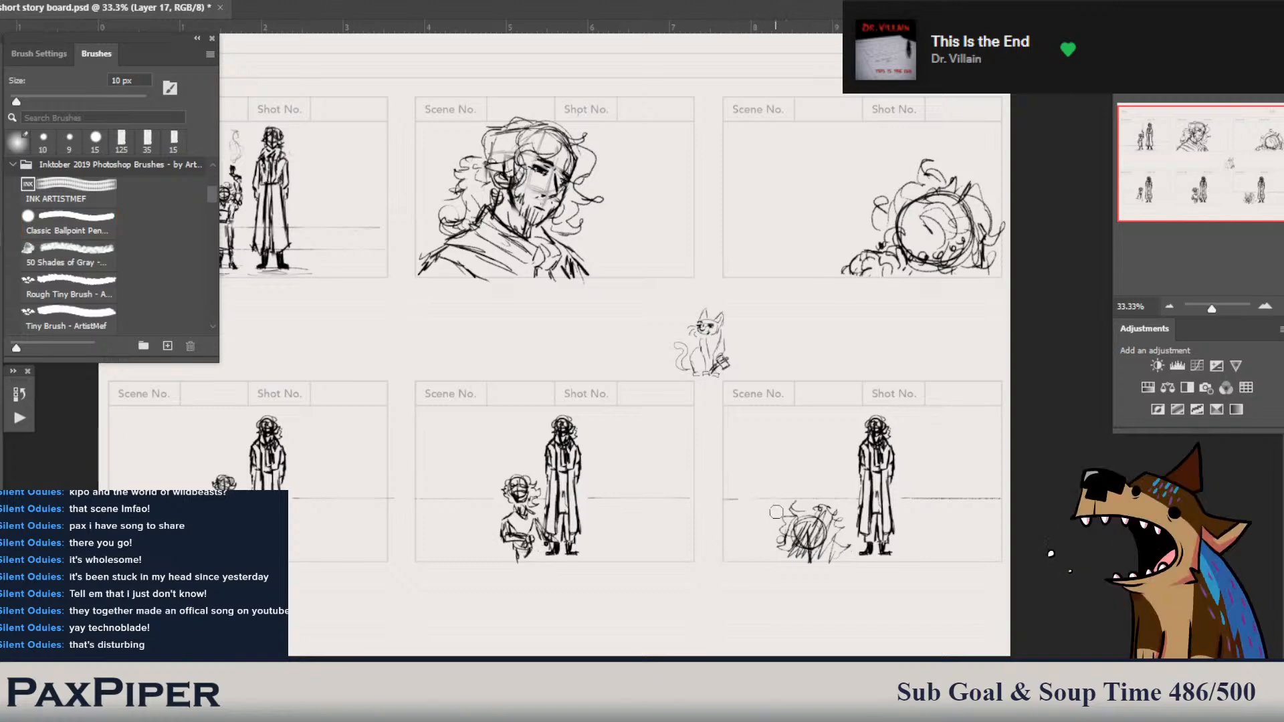
left_click_drag(904, 502, 1014, 508)
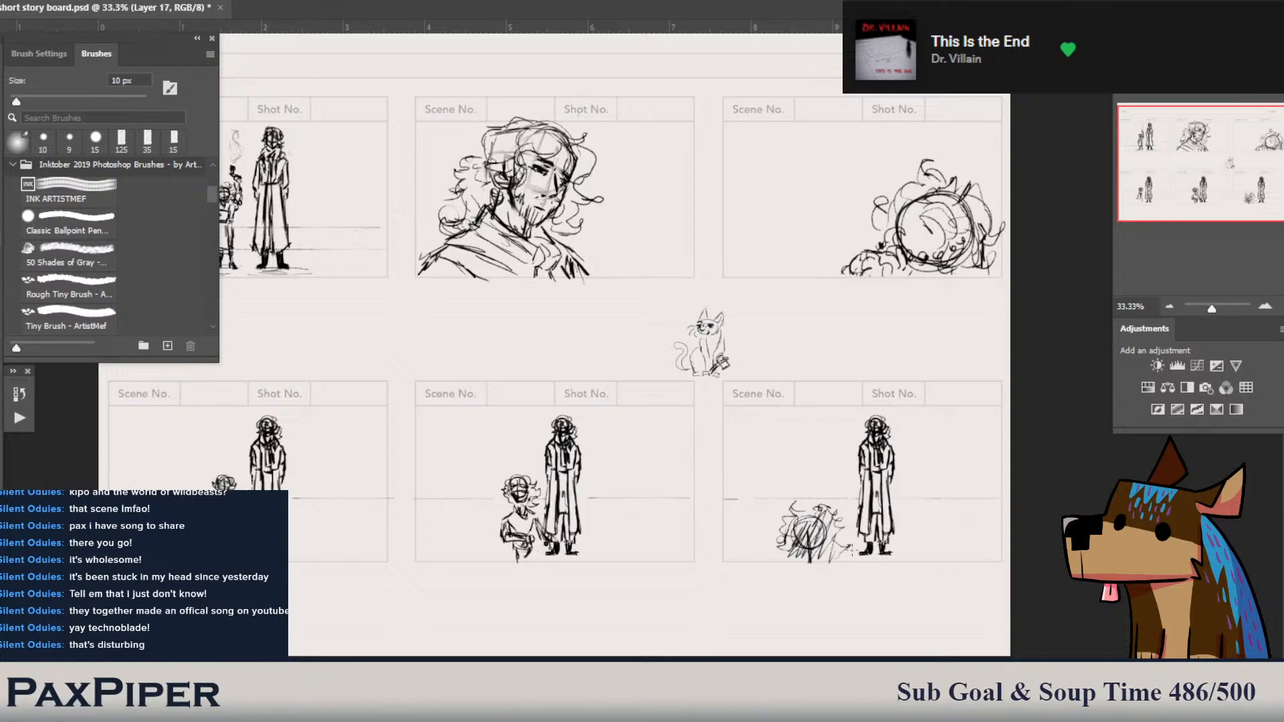
- Rework the tall figure's face in the sixth frame and sketch ground shadows under the tall figures in all three lower frames
left_click_drag(868, 438, 876, 429)
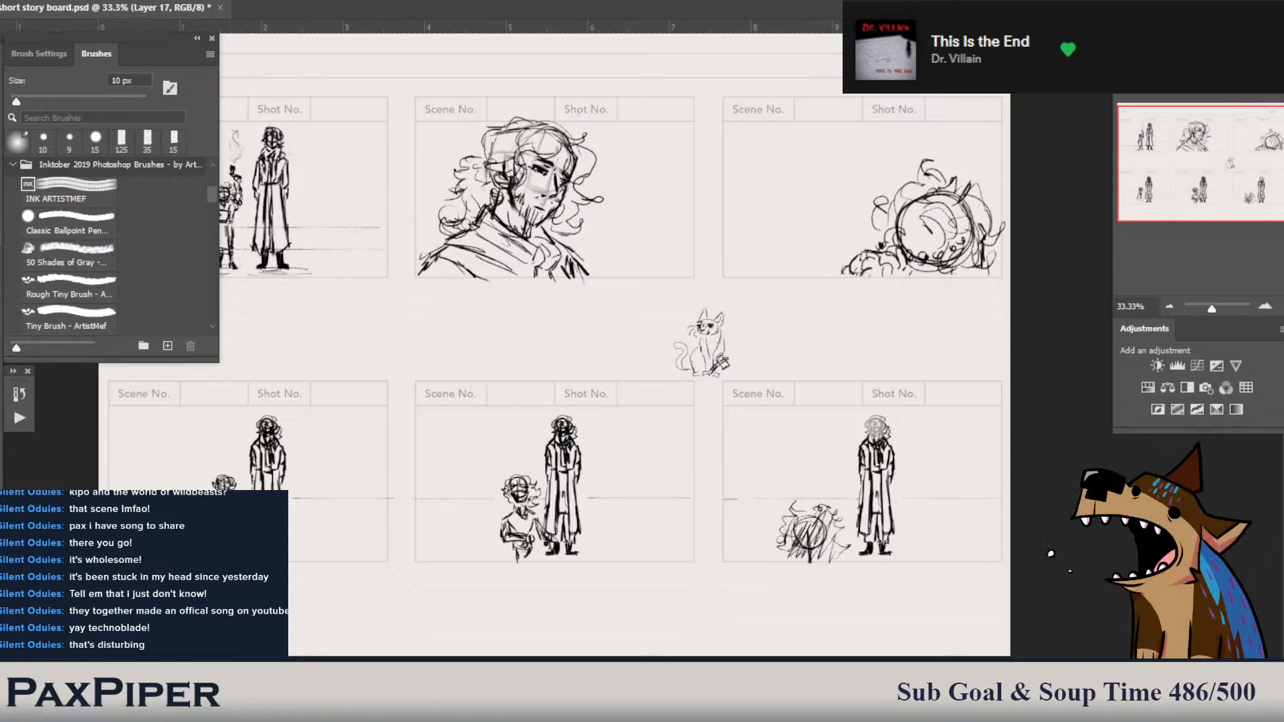
key("b")
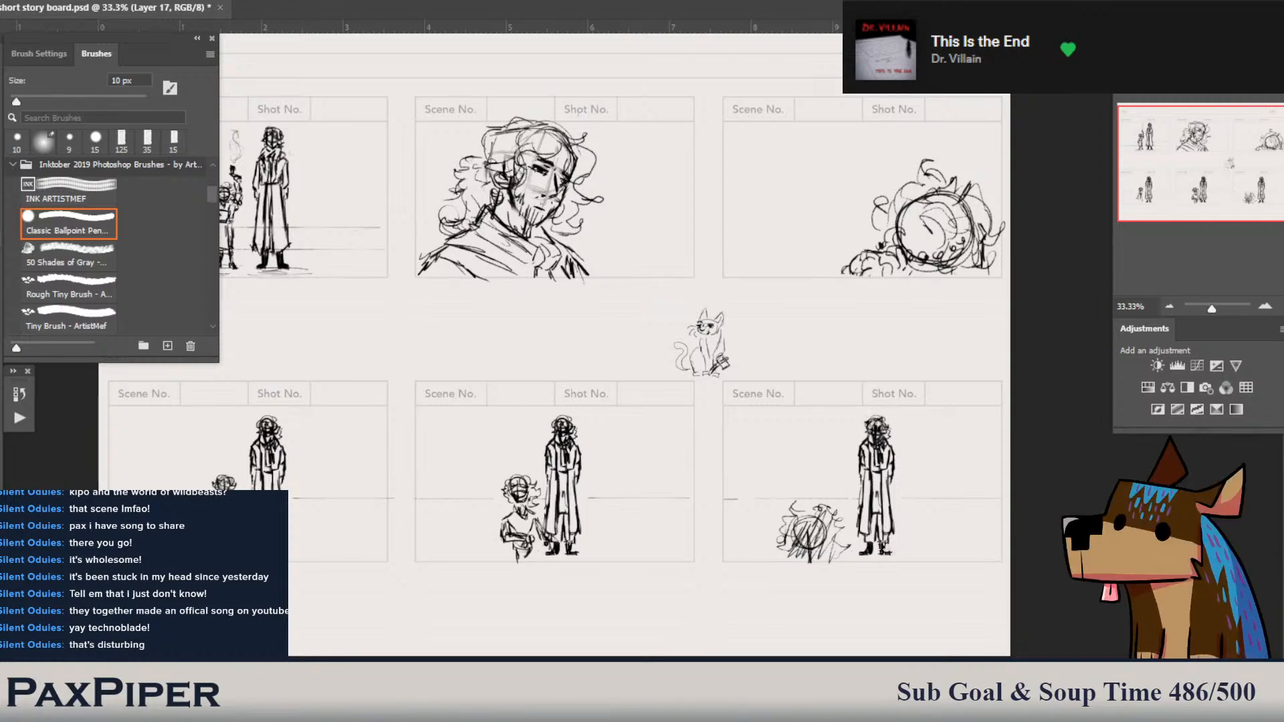
mouse_move(858, 546)
left_mouse_down()
mouse_move(866, 508)
mouse_move(814, 528)
left_mouse_up()
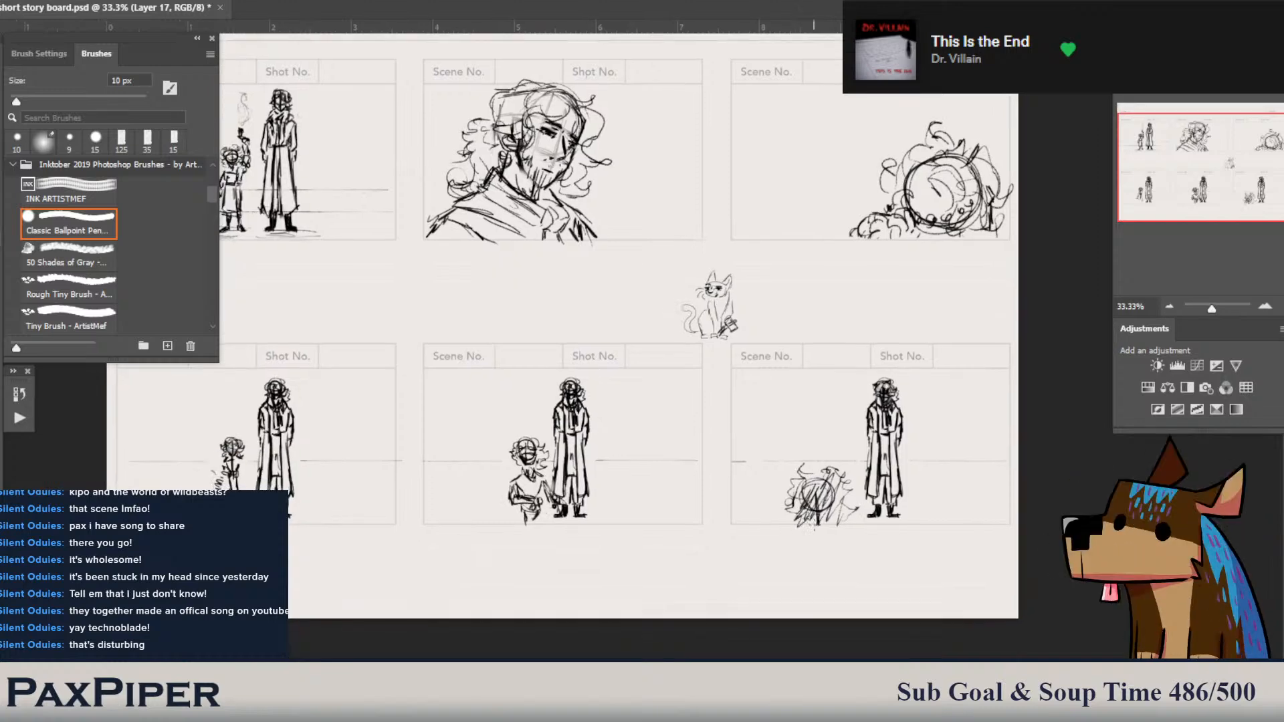
mouse_move(829, 525)
left_mouse_down()
mouse_move(834, 510)
mouse_move(836, 523)
mouse_move(859, 514)
left_mouse_up()
mouse_move(865, 518)
left_mouse_down()
mouse_move(925, 515)
mouse_move(860, 519)
mouse_move(875, 519)
left_mouse_up()
mouse_move(582, 520)
left_mouse_down()
mouse_move(542, 516)
mouse_move(585, 524)
left_mouse_up()
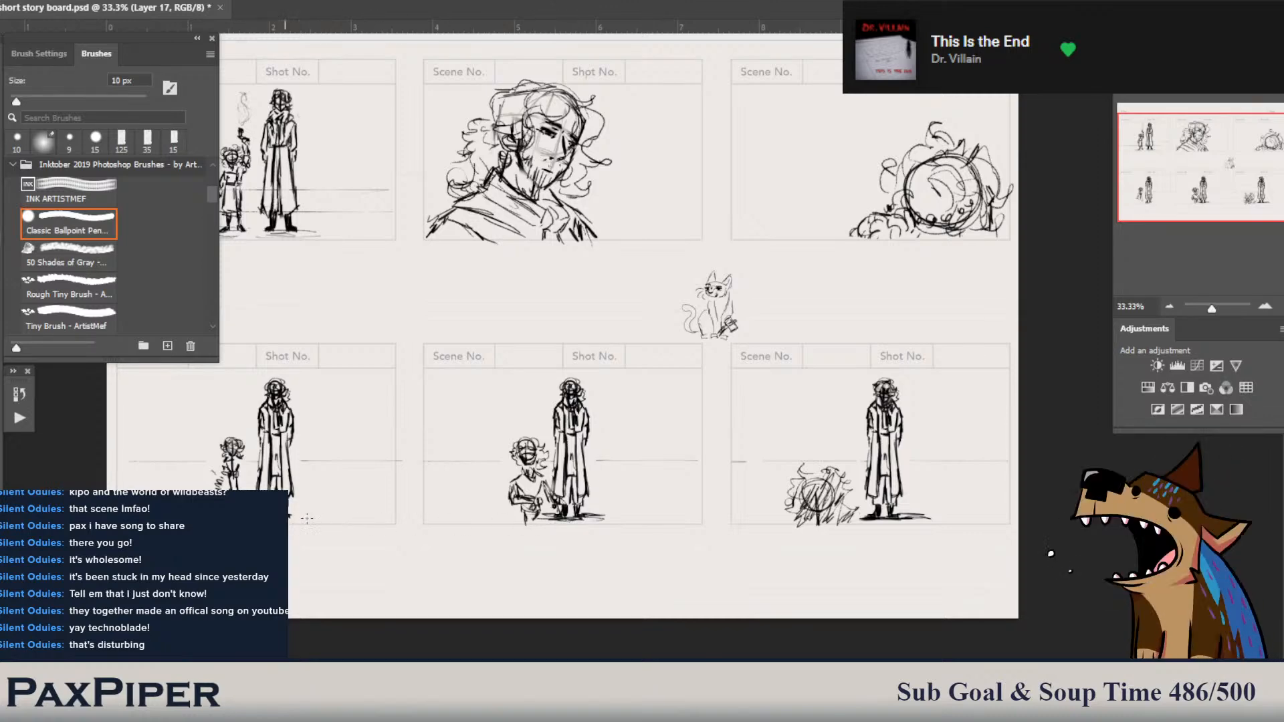
left_click_drag(267, 519, 307, 515)
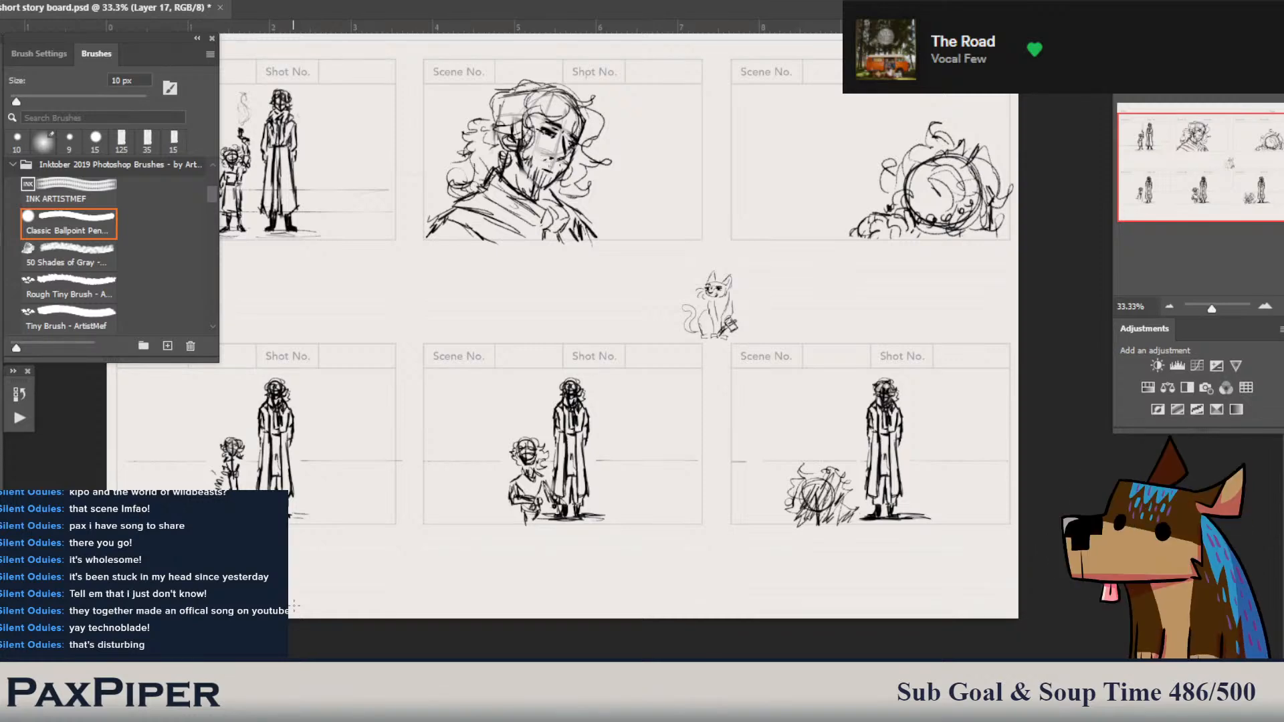
- Sketch diagonal background strokes in the upper corner of the third frame and horizontal lines beside the portrait in the second frame
left_click_drag(839, 541, 876, 547)
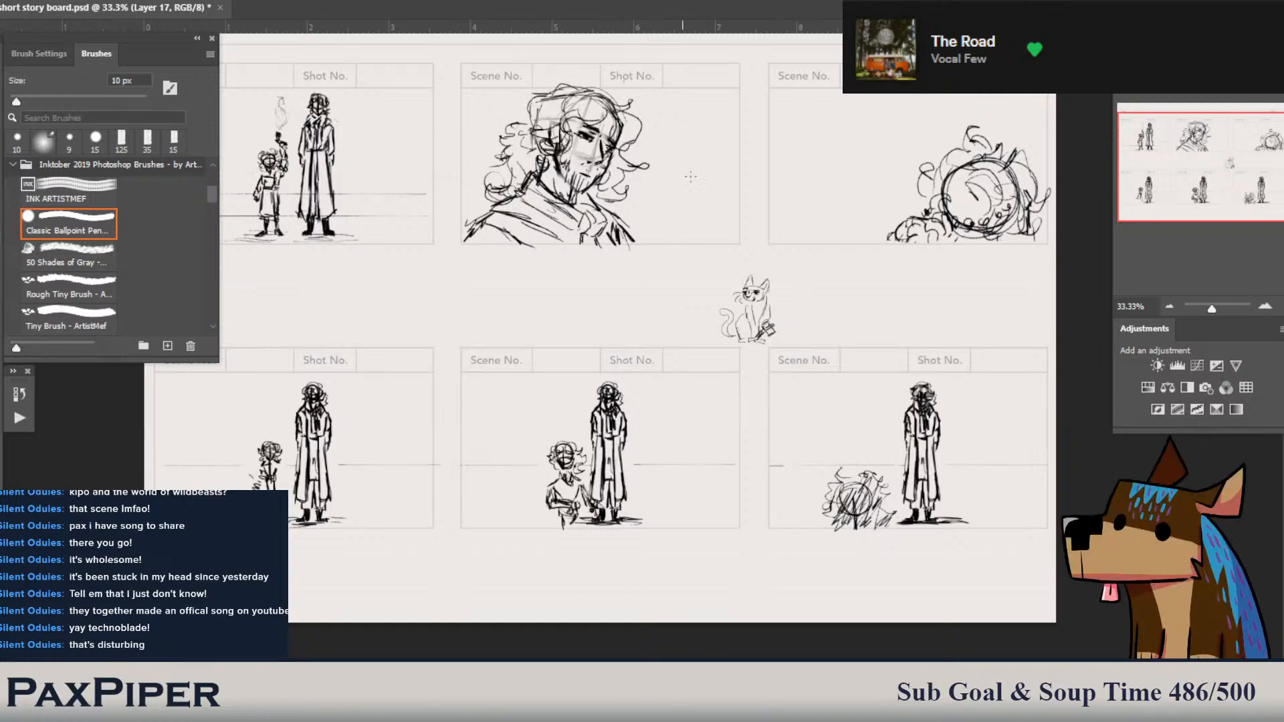
left_click_drag(809, 124, 759, 144)
mouse_move(870, 94)
left_mouse_down()
mouse_move(763, 142)
mouse_move(763, 127)
left_mouse_up()
left_click_drag(829, 82, 751, 109)
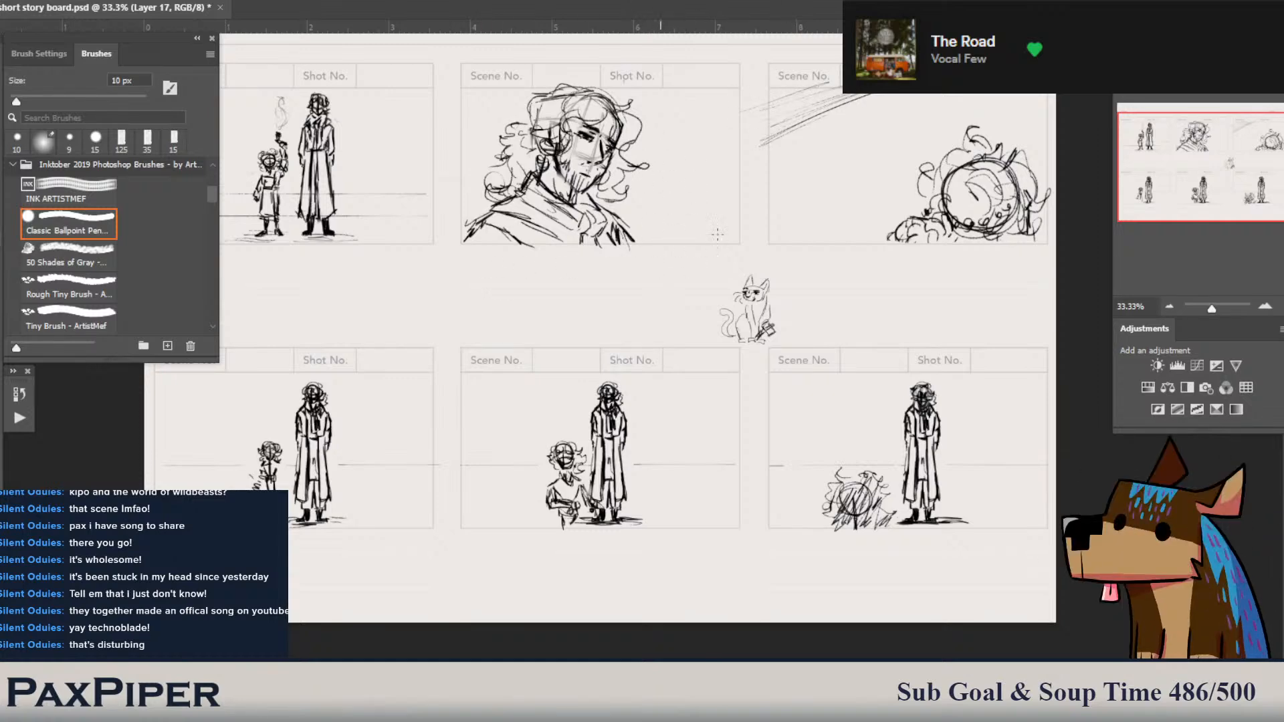
left_click_drag(710, 232, 743, 229)
left_click_drag(666, 226, 625, 226)
mouse_move(743, 228)
left_mouse_down()
mouse_move(664, 229)
mouse_move(746, 234)
left_mouse_up()
key("ctrl+z")
mouse_move(645, 224)
left_mouse_down()
mouse_move(752, 220)
mouse_move(651, 216)
left_mouse_up()
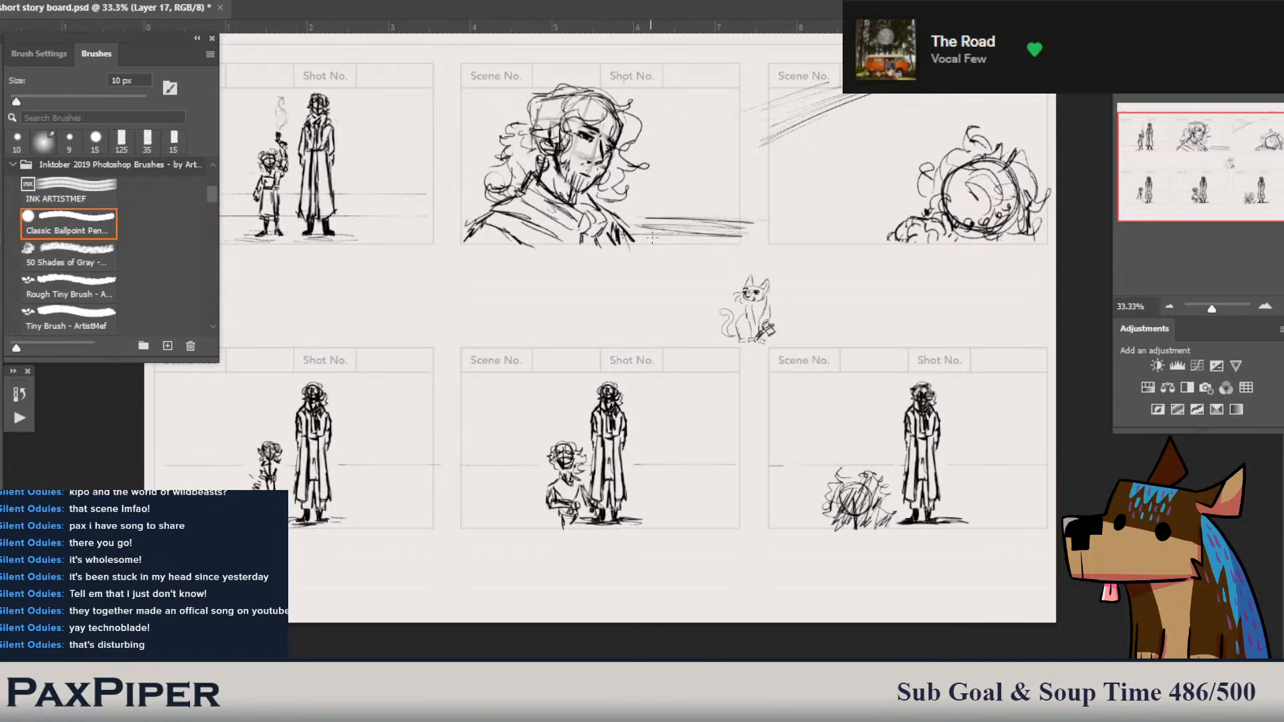
- Erase the overshooting ends of the background strokes in the second and third frames and lighten the strokes
left_click_drag(951, 384, 941, 364)
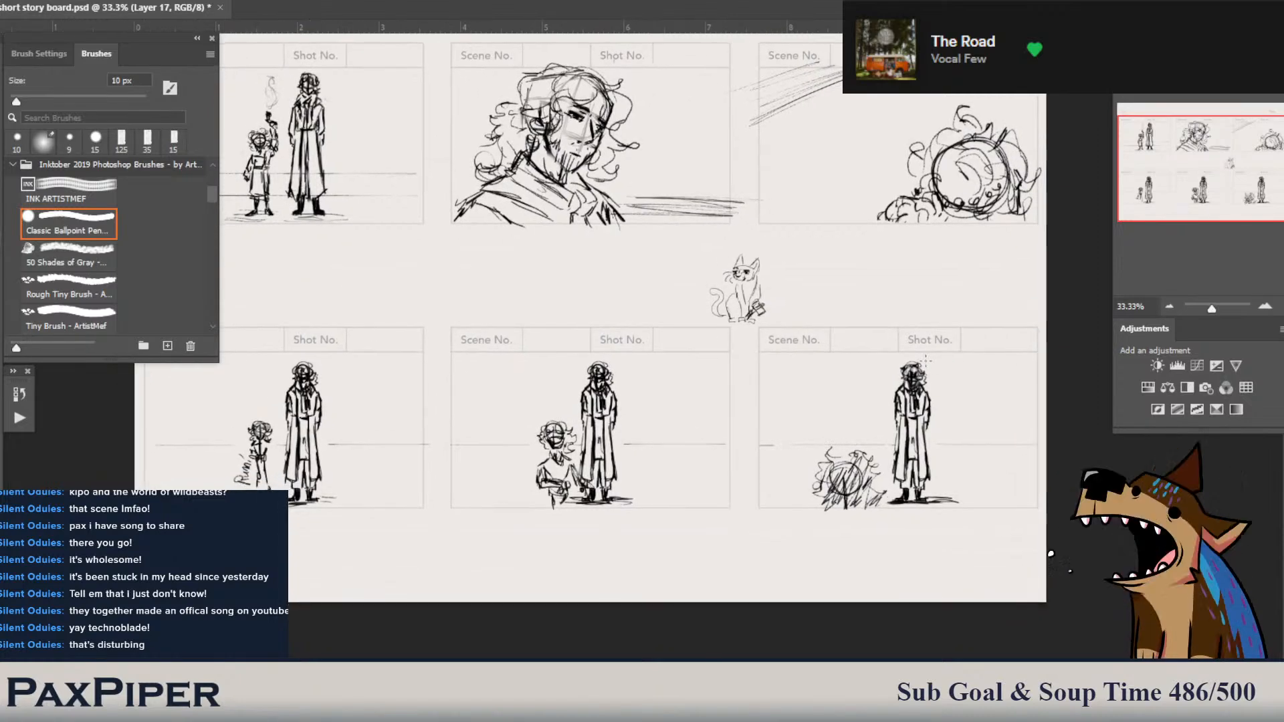
key("e")
left_click_drag(751, 198, 746, 221)
left_click_drag(748, 68, 743, 75)
left_click_drag(836, 82, 760, 114)
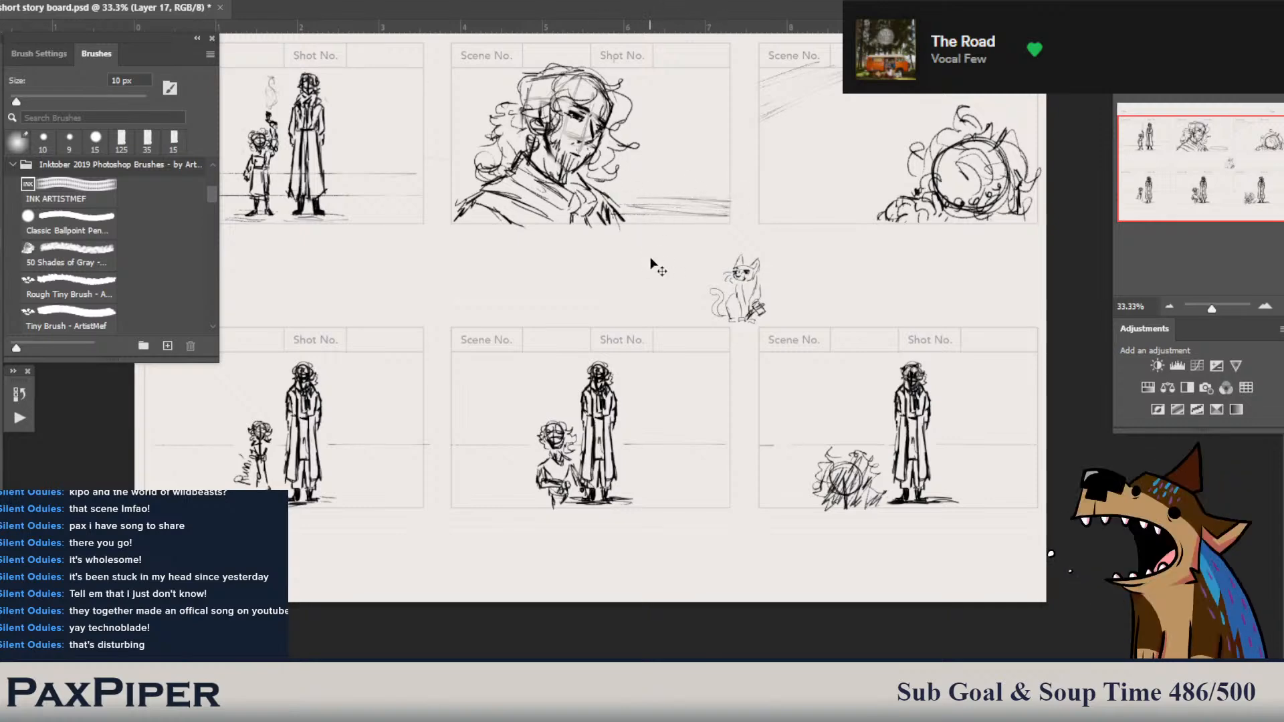
key("ctrl+minus")
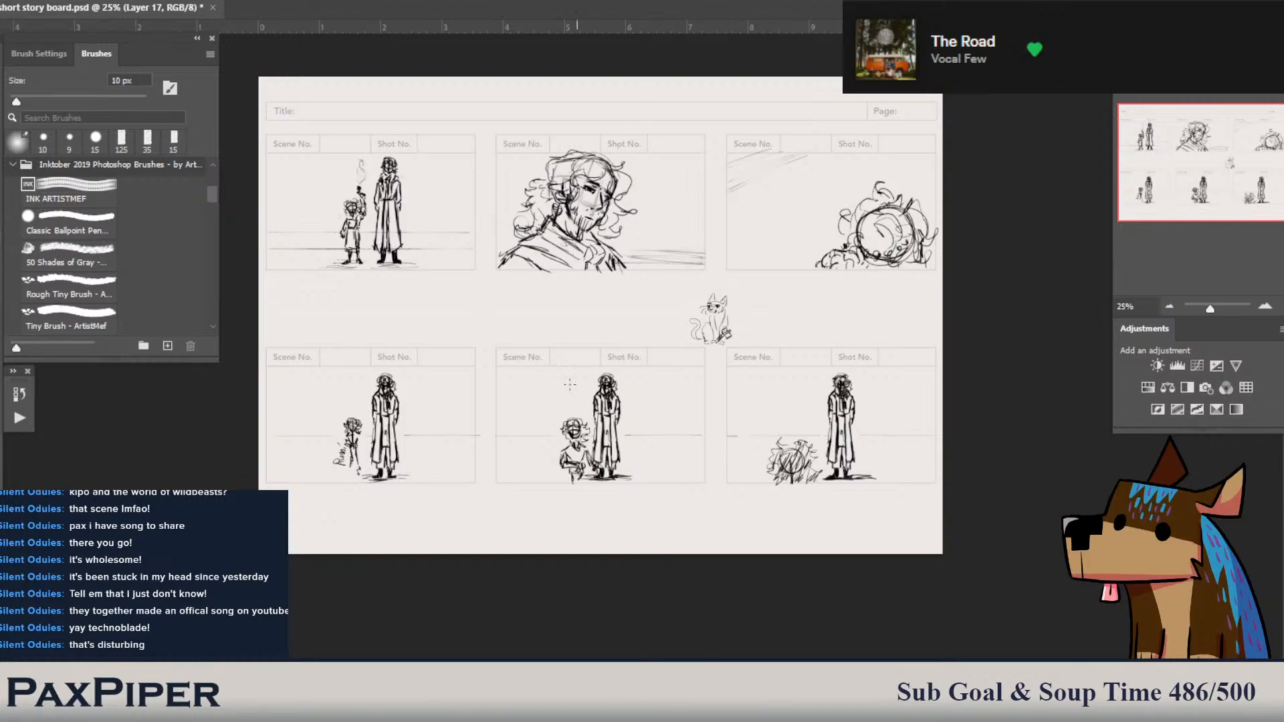
- Extend the portrait's shoulder lines to the second frame's edge and erase the cat doodle between the rows
key("b")
left_click_drag(511, 253, 497, 264)
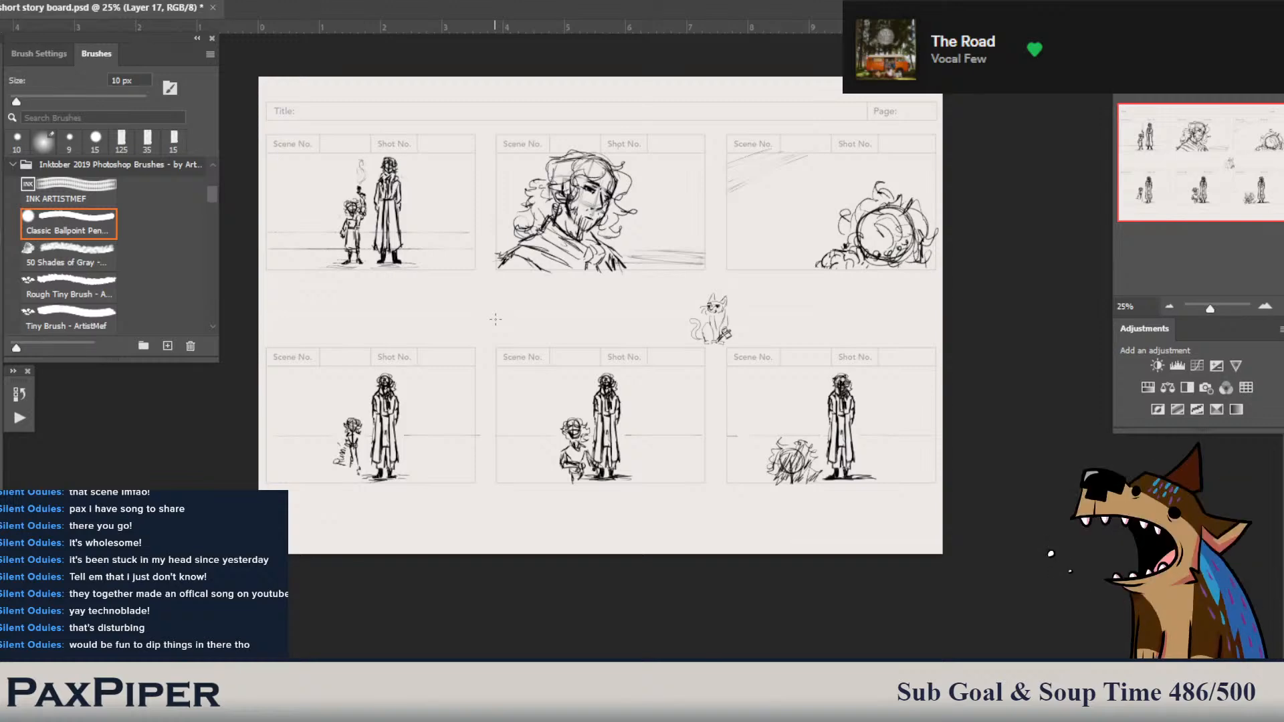
key("e")
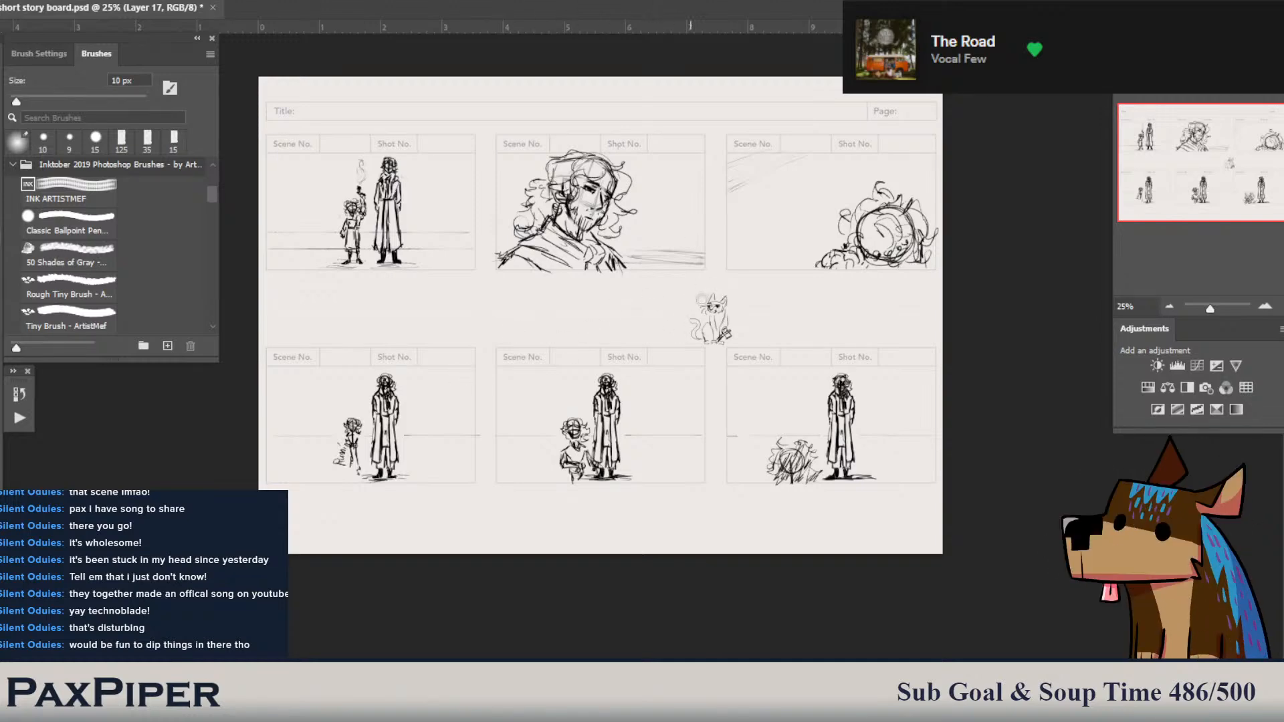
key("e")
mouse_move(688, 303)
left_mouse_down()
mouse_move(725, 294)
mouse_move(721, 351)
mouse_move(688, 315)
mouse_move(700, 310)
left_mouse_up()
- Add diagonal hatching across the lower empty area of the third frame and soften it with the eraser
key("b")
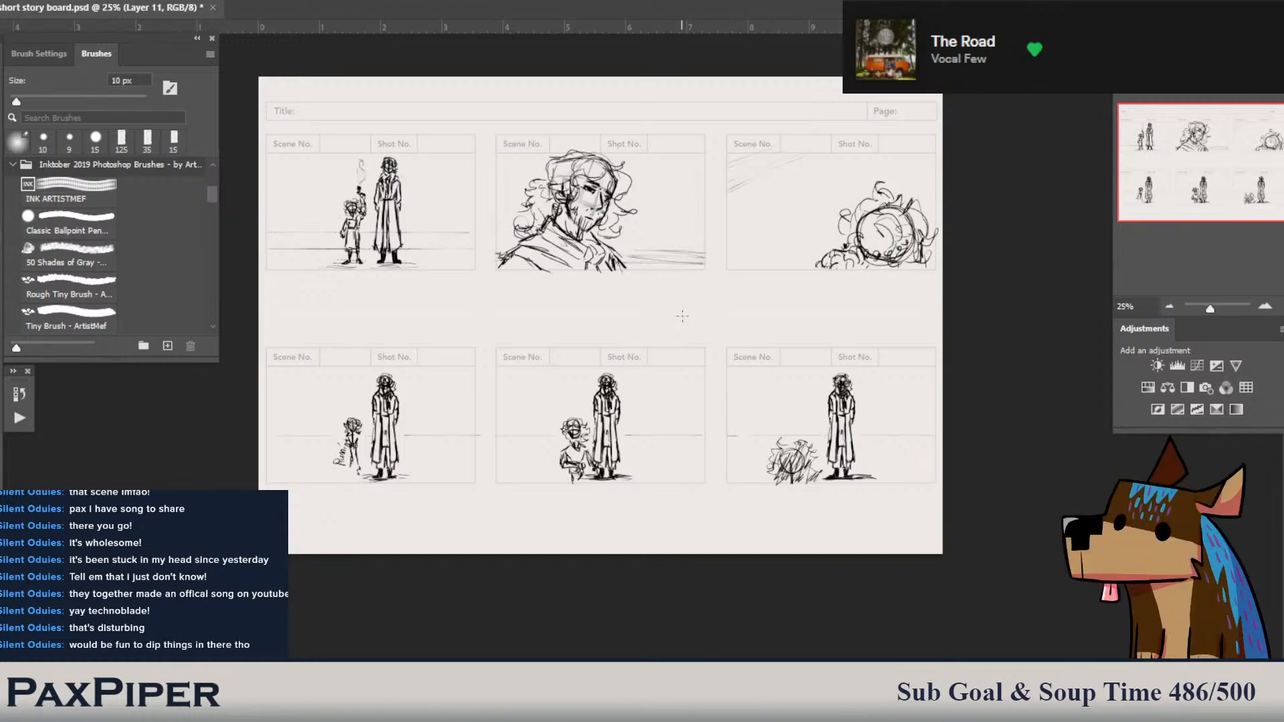
mouse_move(727, 248)
left_mouse_down()
mouse_move(788, 195)
mouse_move(799, 232)
left_mouse_up()
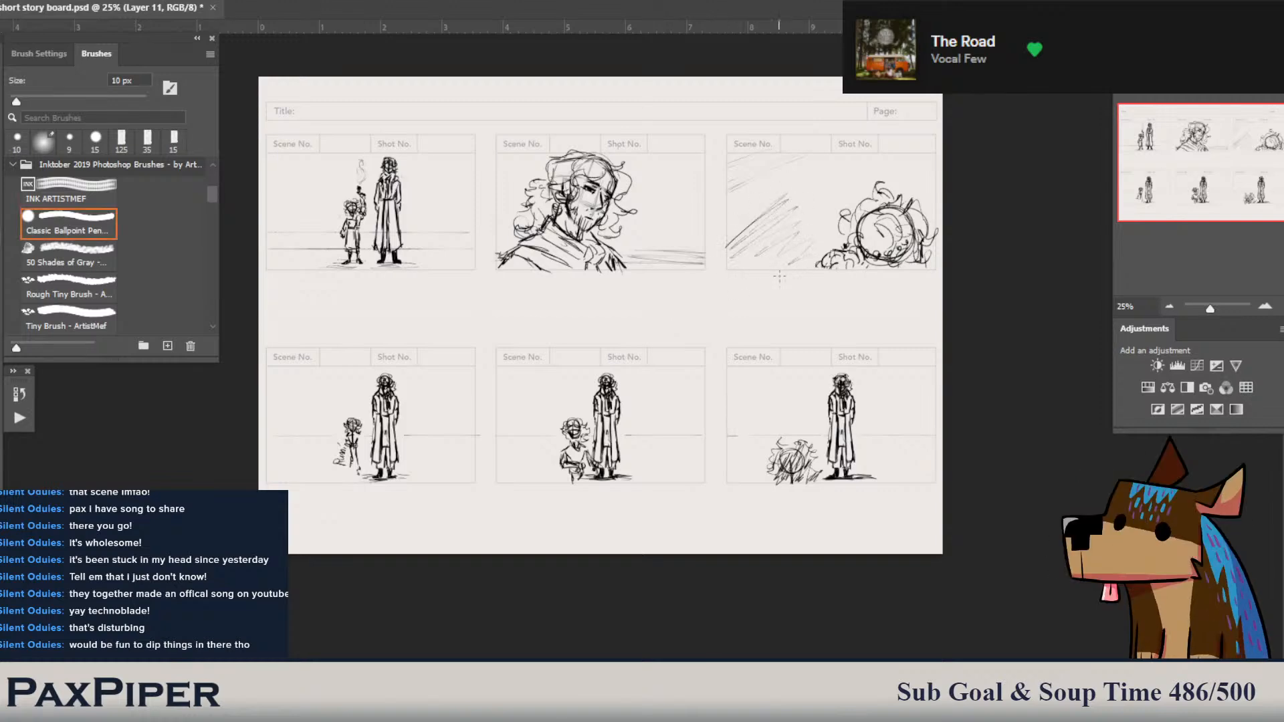
key("e")
mouse_move(773, 246)
left_mouse_down()
mouse_move(775, 208)
mouse_move(745, 231)
left_mouse_up()
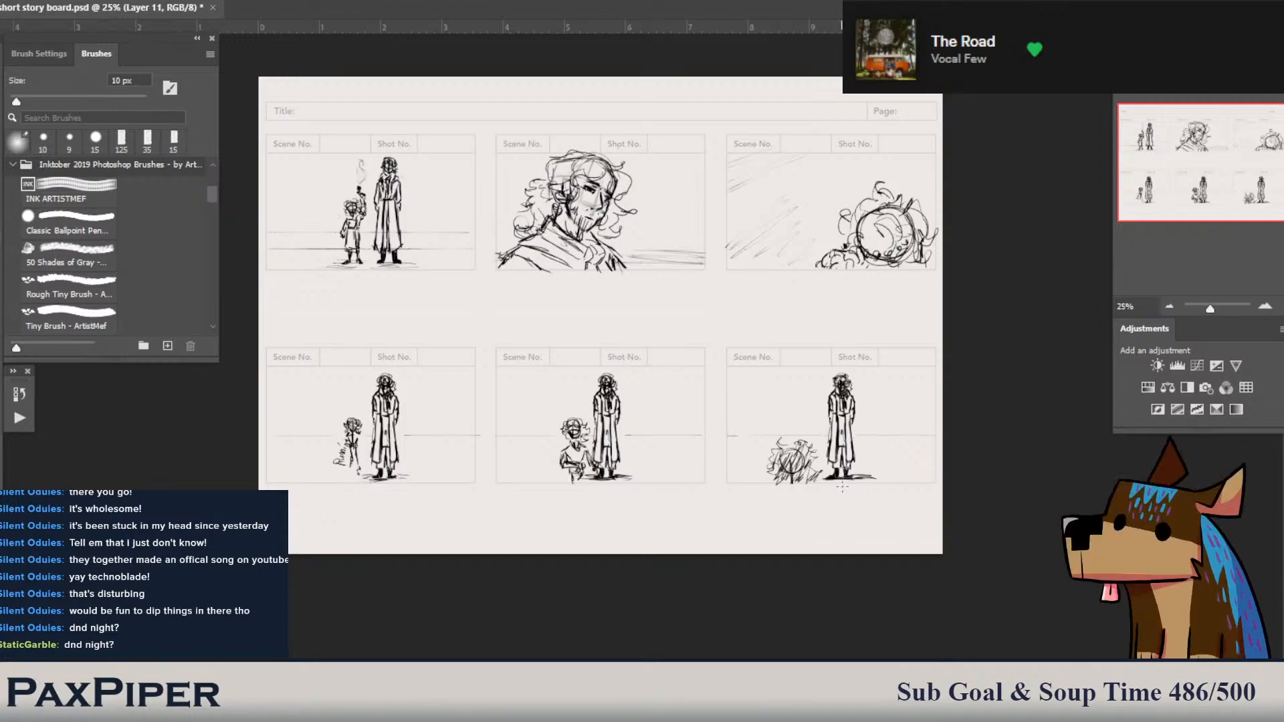
- Add a new layer named cirection and save the storyboard document
left_click_drag(725, 332, 761, 363)
key("ctrl+alt+shift+n")
key("ctrl+alt+shift+n")
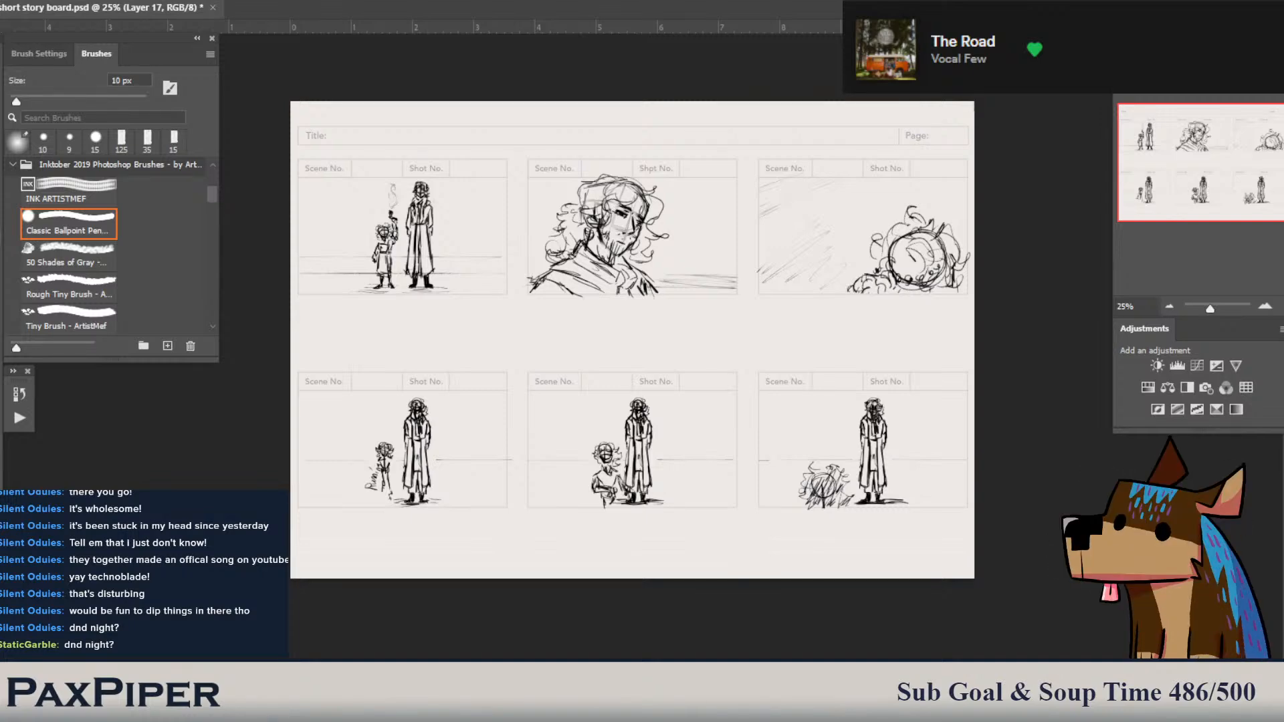
key("Return")
key("ctrl+s")
- Sketch blue direction strokes at the small character's base in the fourth, fifth and sixth frames, undoing the first long stroke
left_click_drag(400, 480, 347, 518)
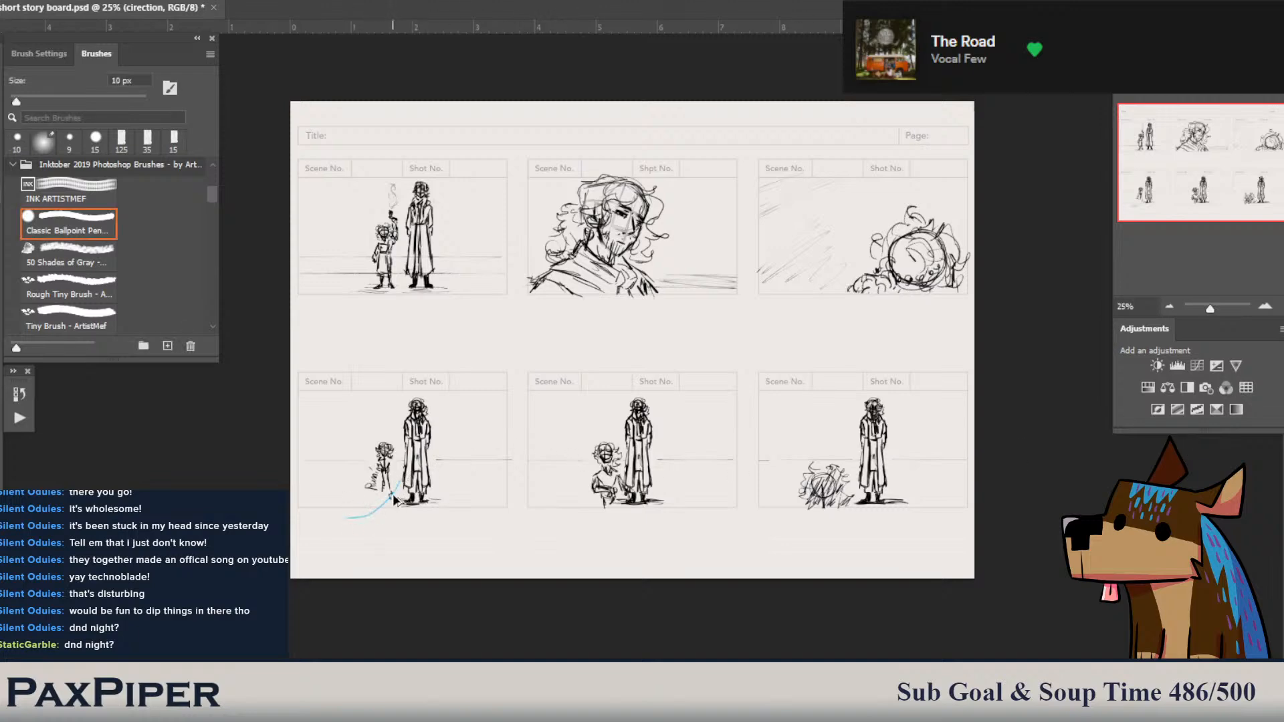
key("ctrl+z")
left_click_drag(381, 493, 391, 503)
left_click_drag(621, 492, 602, 510)
mouse_move(827, 511)
left_mouse_down()
mouse_move(854, 490)
mouse_move(829, 507)
left_mouse_up()
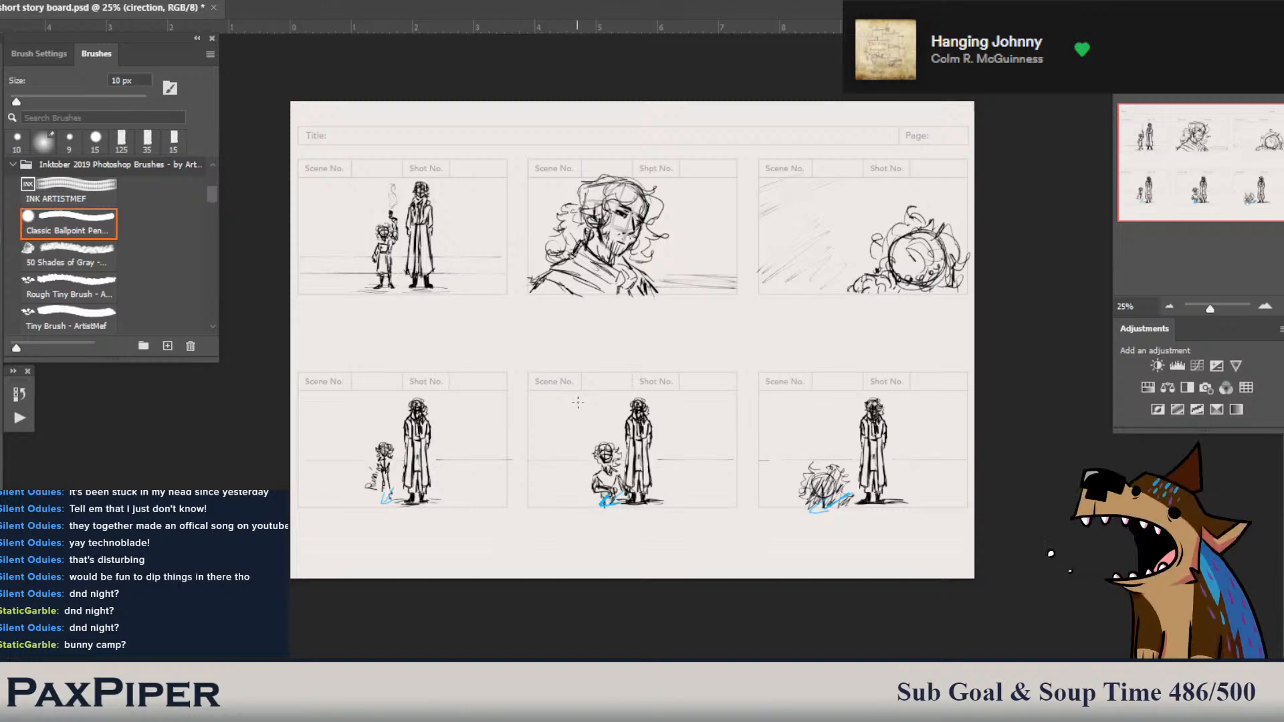
left_click_drag(692, 363, 666, 365)
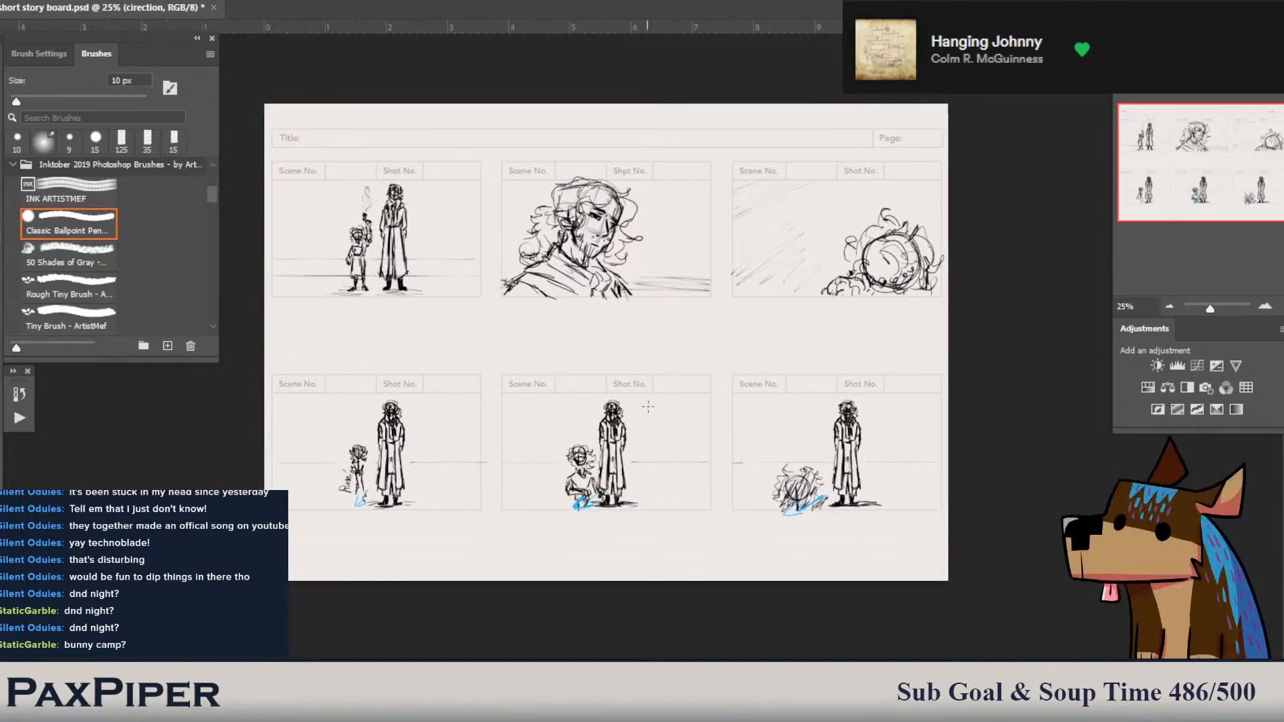
left_click_drag(645, 419, 680, 399)
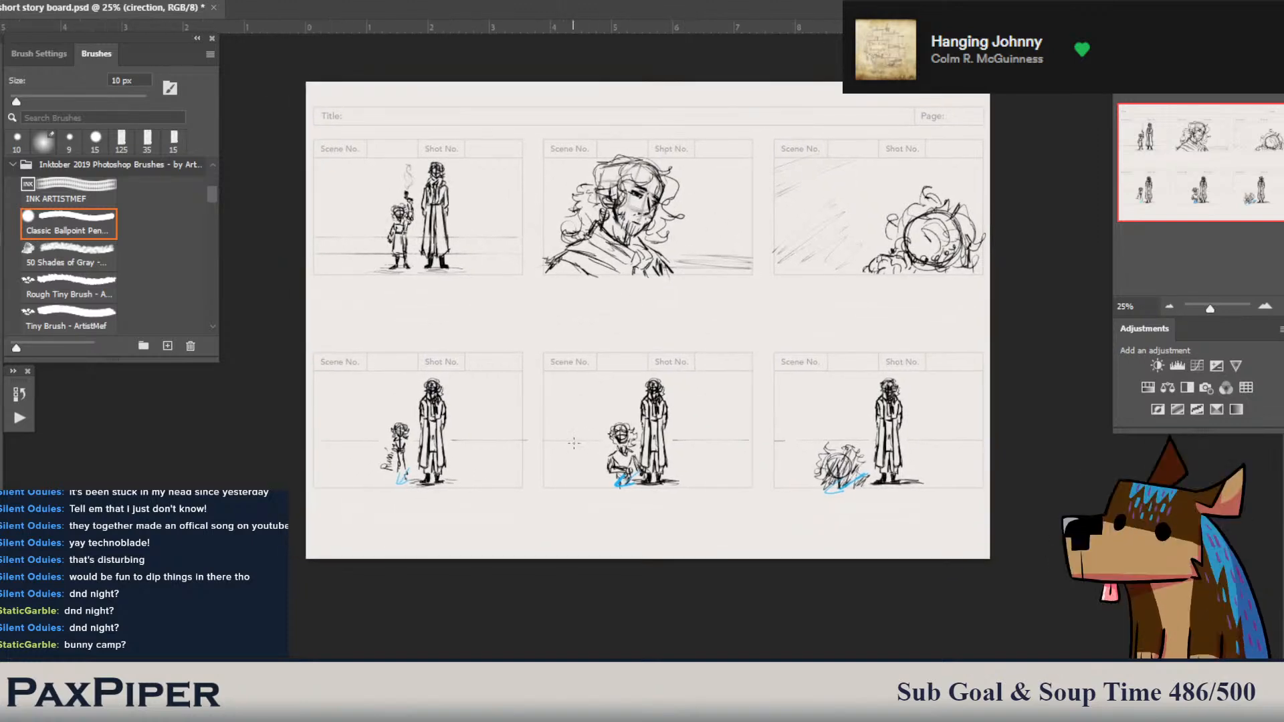
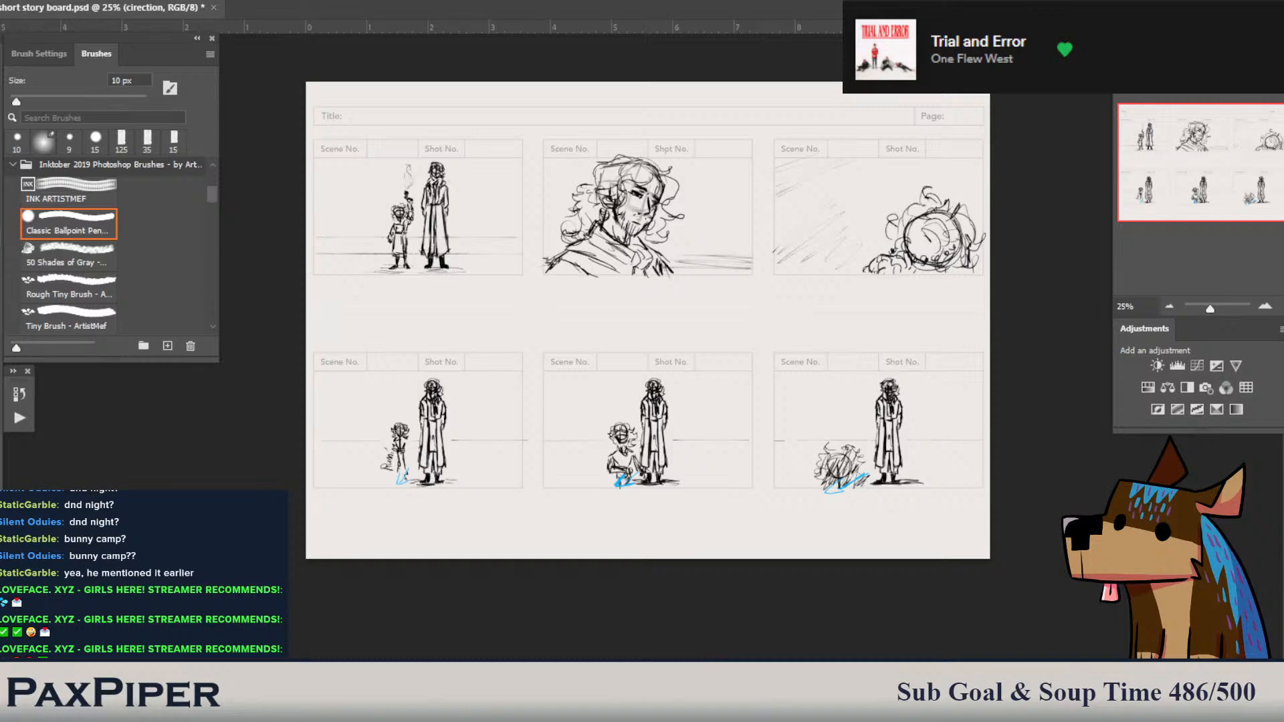
- Group the finished page's layers and name the group 4
key("ctrl+g")
type("4")
key("Return")
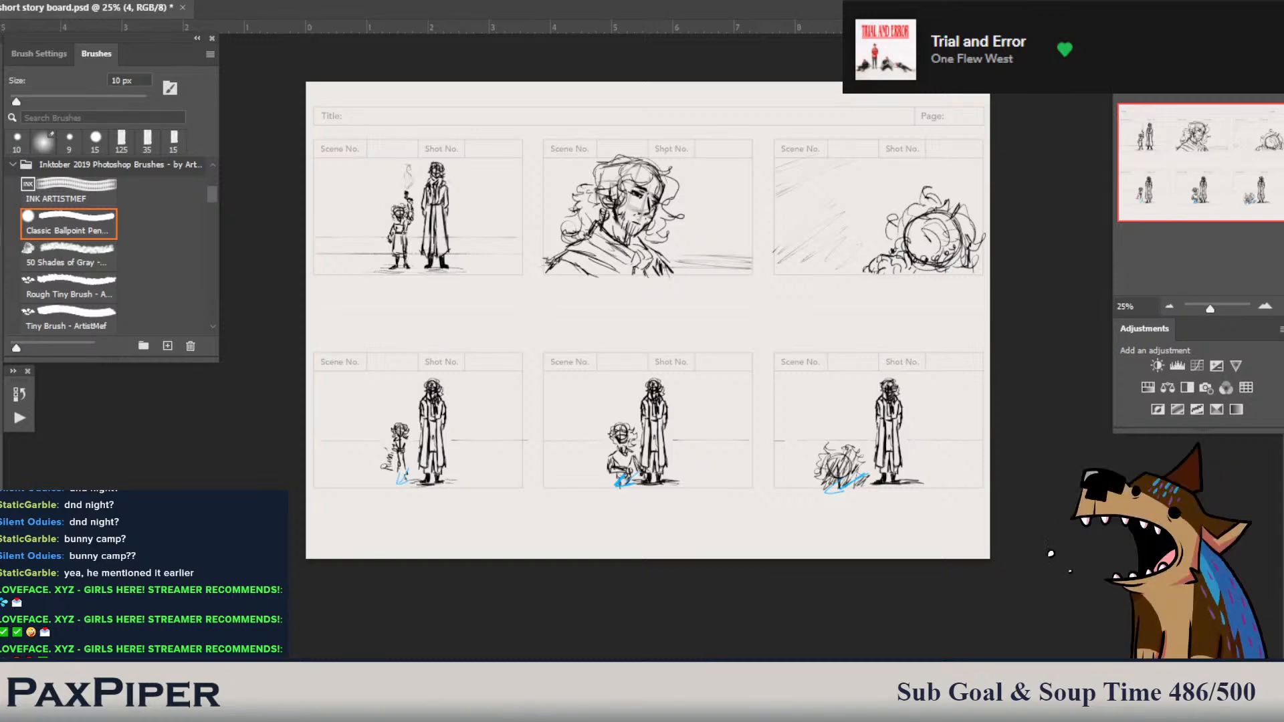
- Hide the finished sketches and set up a group named 5 with a new layer for the next page
key("ctrl+g")
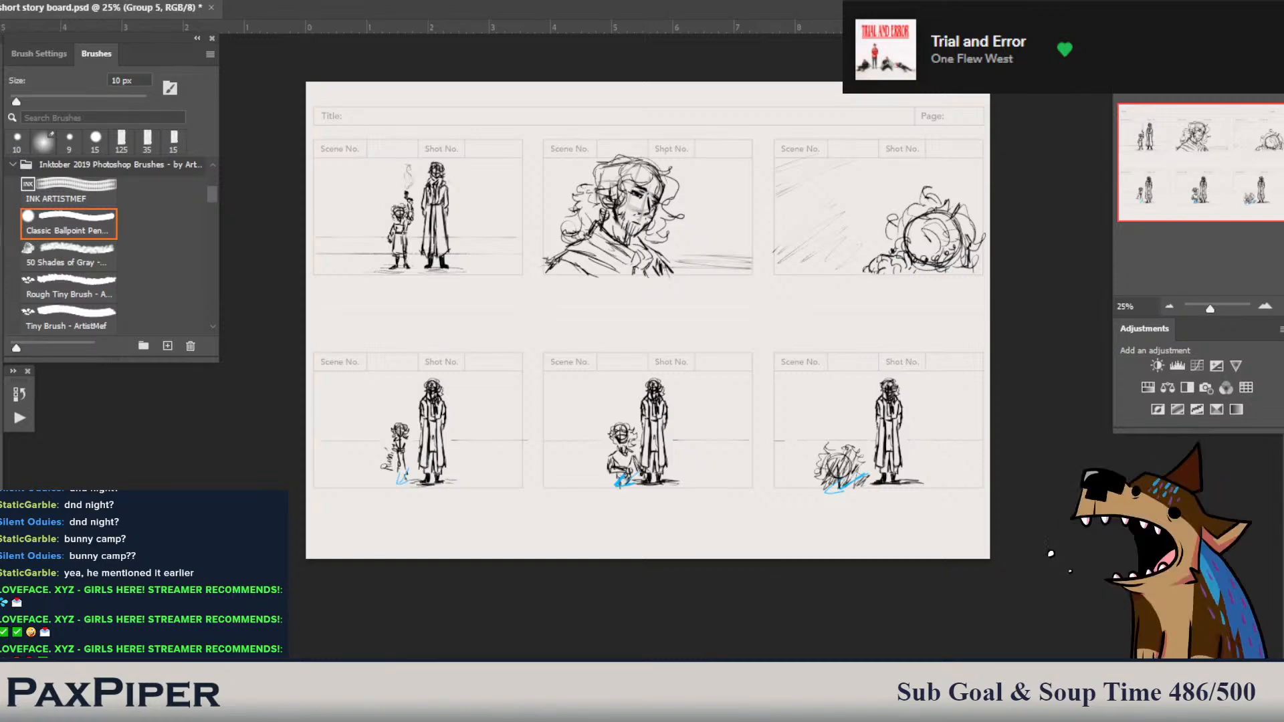
key("ctrl+comma")
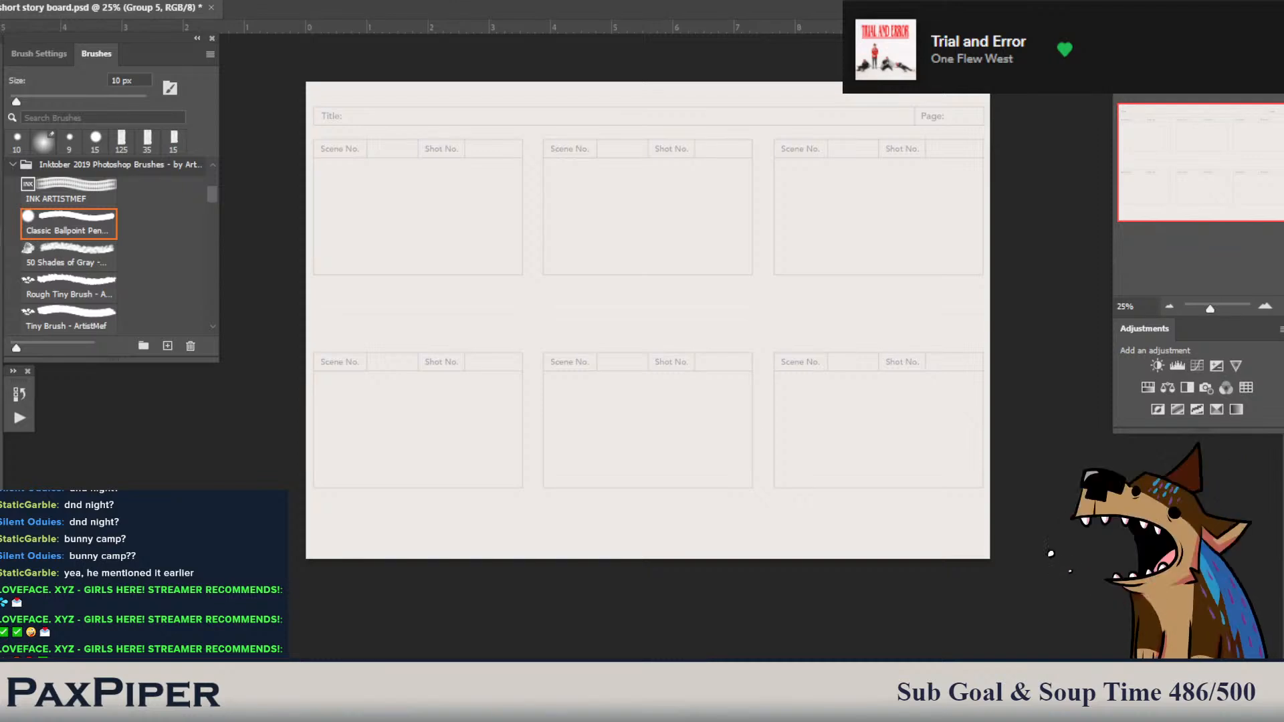
type("5")
key("Return")
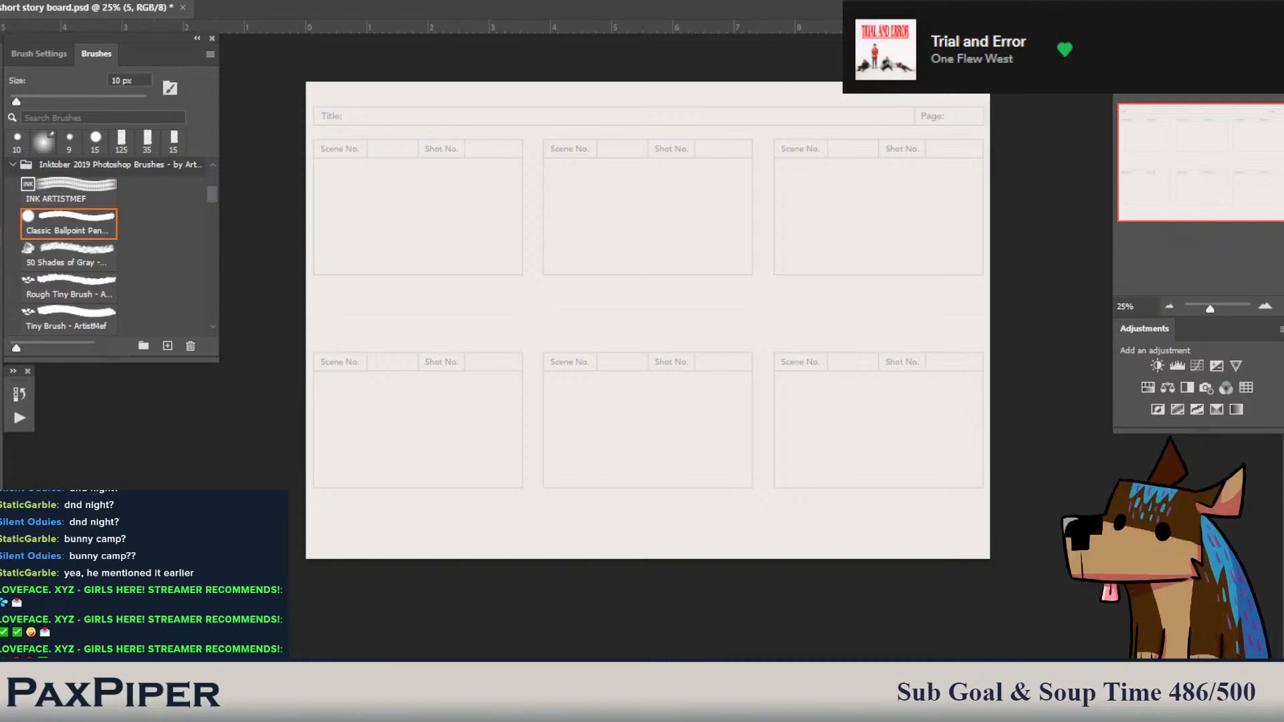
key("ctrl+alt+shift+n")
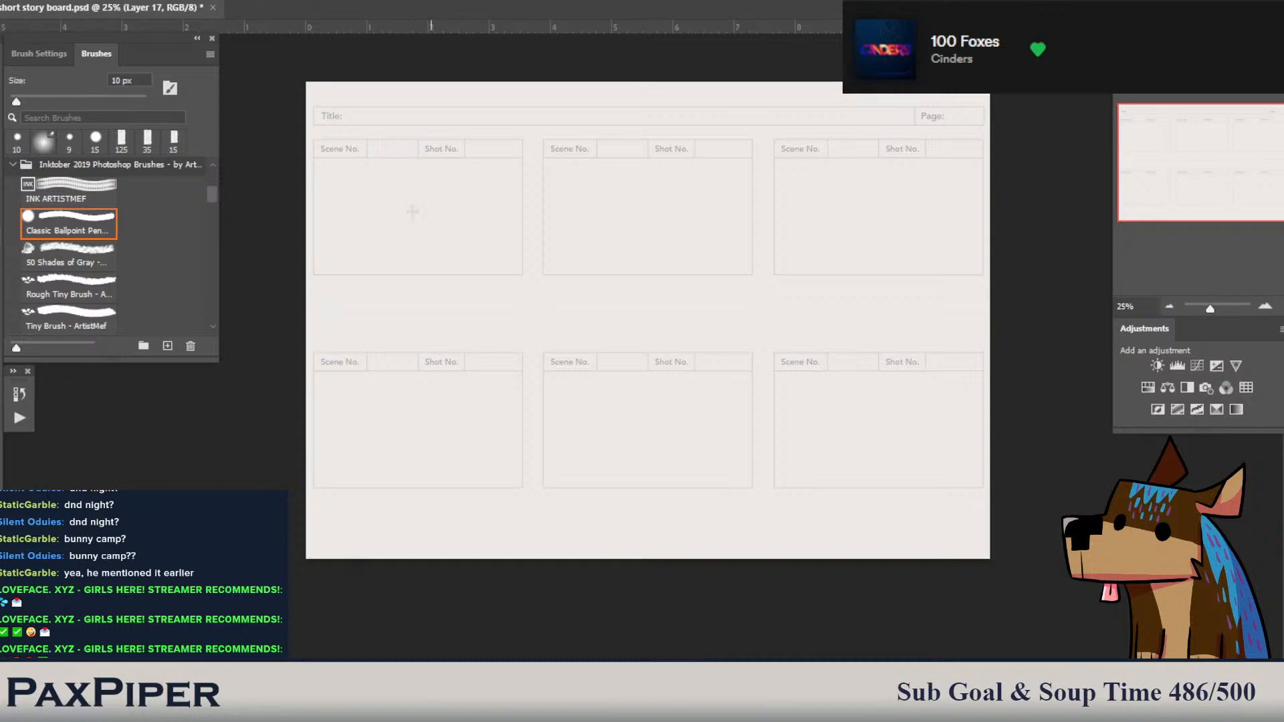
- Sketch a round head with facial guide lines and a jaw in the first frame, undoing trial strokes
mouse_move(396, 188)
left_mouse_down()
mouse_move(435, 204)
mouse_move(431, 184)
mouse_move(390, 208)
mouse_move(405, 201)
mouse_move(365, 190)
mouse_move(395, 172)
left_mouse_up()
key("ctrl+z")
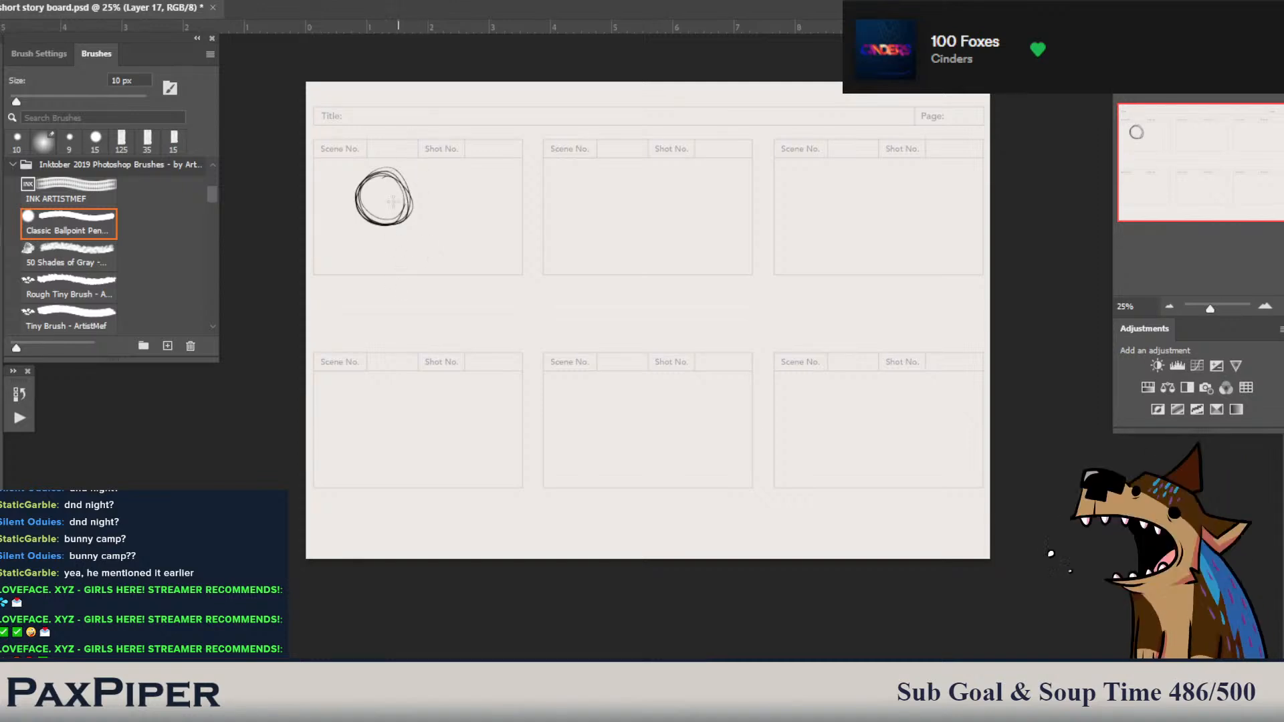
left_click_drag(393, 196, 395, 247)
mouse_move(372, 197)
left_mouse_down()
mouse_move(417, 205)
mouse_move(365, 205)
mouse_move(407, 205)
mouse_move(371, 218)
mouse_move(407, 224)
mouse_move(368, 225)
mouse_move(408, 224)
mouse_move(375, 223)
mouse_move(409, 223)
mouse_move(373, 250)
left_mouse_up()
key("ctrl+z")
mouse_move(411, 190)
left_mouse_down()
mouse_move(427, 211)
mouse_move(405, 250)
left_mouse_up()
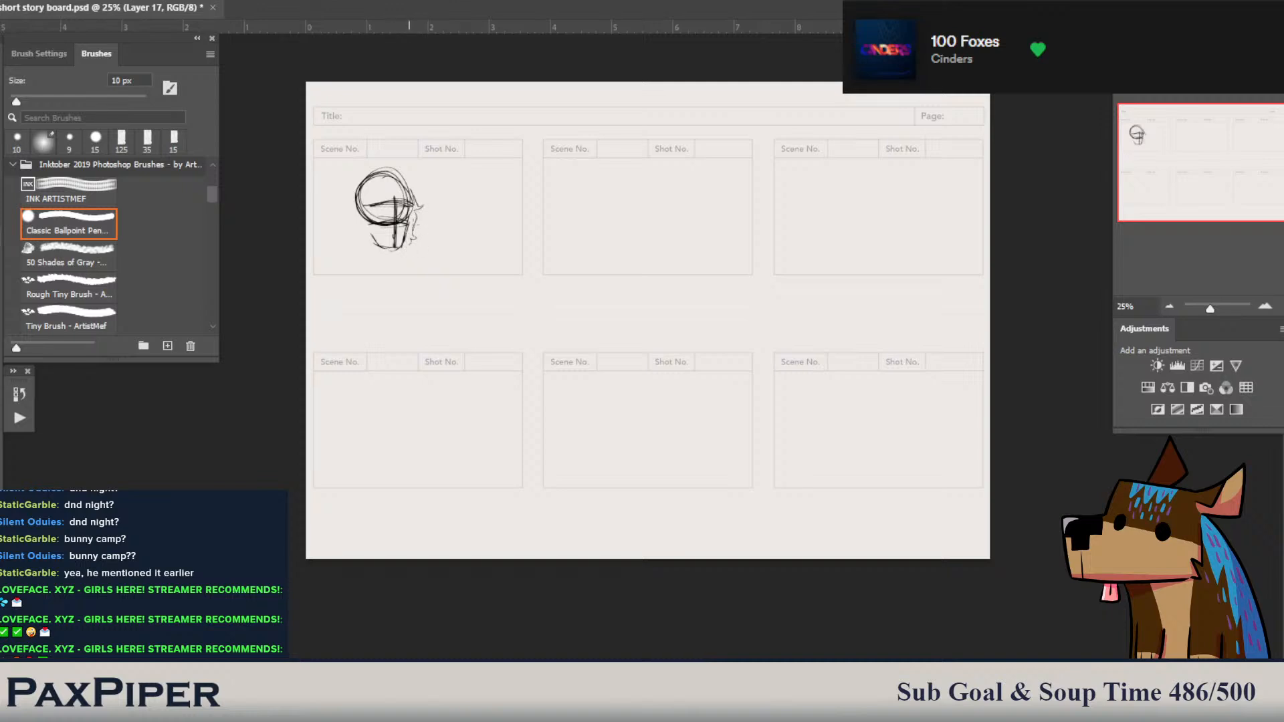
- Sketch wavy hair down both sides of the head and short neck strokes below the jaw, undoing the first trial strokes
left_click_drag(420, 196, 429, 201)
key("ctrl+z")
key("ctrl+z")
mouse_move(412, 183)
left_mouse_down()
mouse_move(433, 193)
mouse_move(412, 254)
left_mouse_up()
key("ctrl+z")
mouse_move(383, 178)
left_mouse_down()
mouse_move(393, 194)
mouse_move(368, 204)
mouse_move(364, 243)
left_mouse_up()
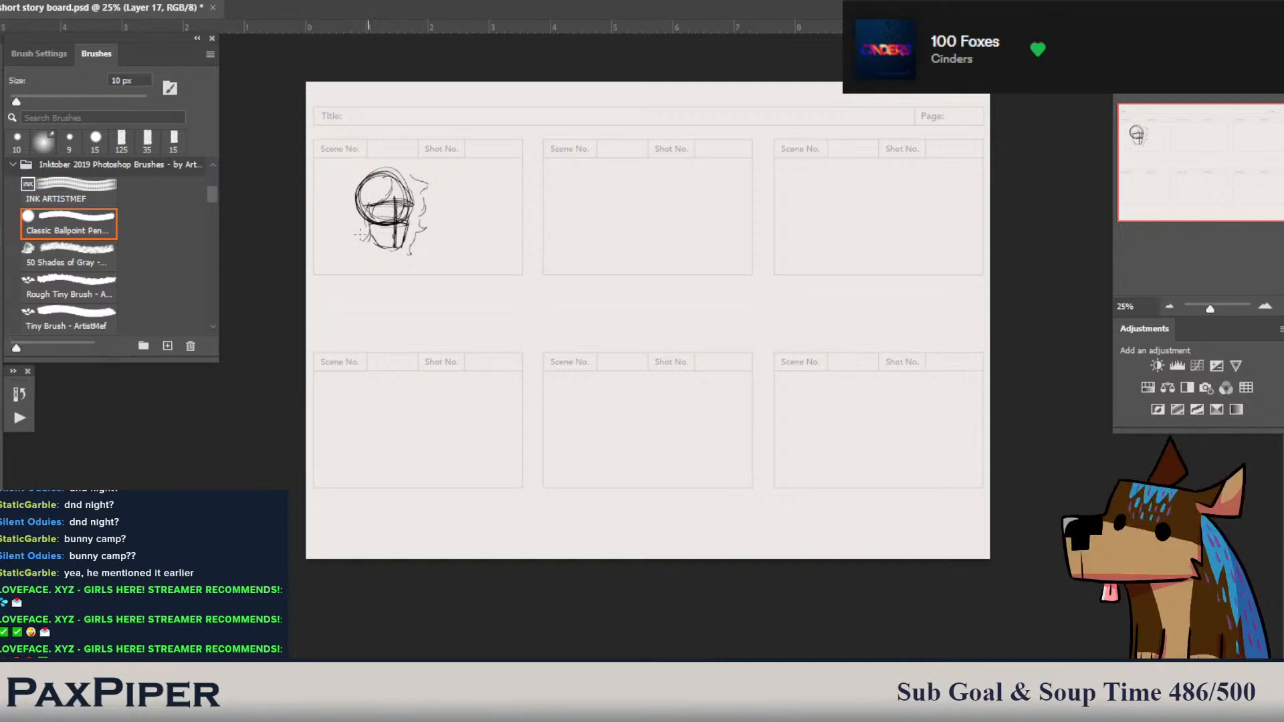
mouse_move(404, 182)
left_mouse_down()
mouse_move(416, 206)
mouse_move(355, 191)
mouse_move(346, 202)
mouse_move(373, 269)
left_mouse_up()
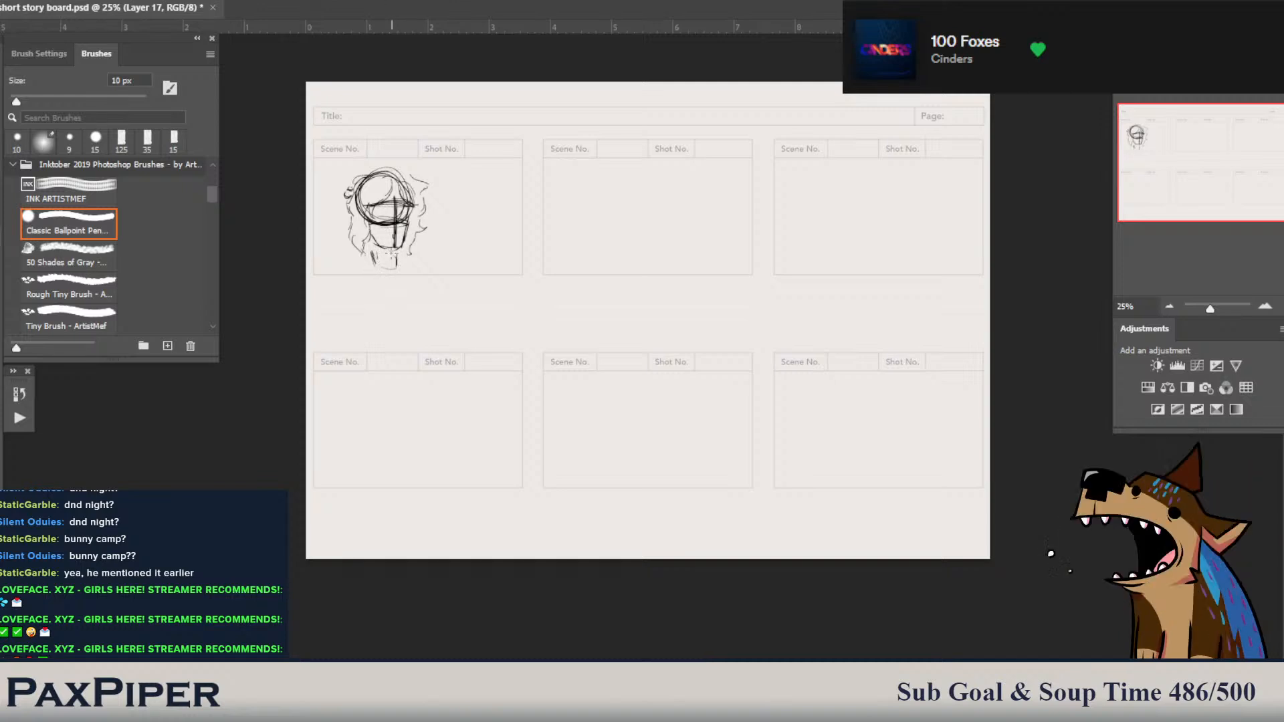
left_click_drag(395, 256, 396, 272)
- Erase the neck strokes and lighten the construction lines on the face and skull
key("e")
mouse_move(394, 270)
left_mouse_down()
mouse_move(396, 258)
mouse_move(378, 257)
left_mouse_up()
key("b")
key("e")
left_click_drag(396, 201, 395, 245)
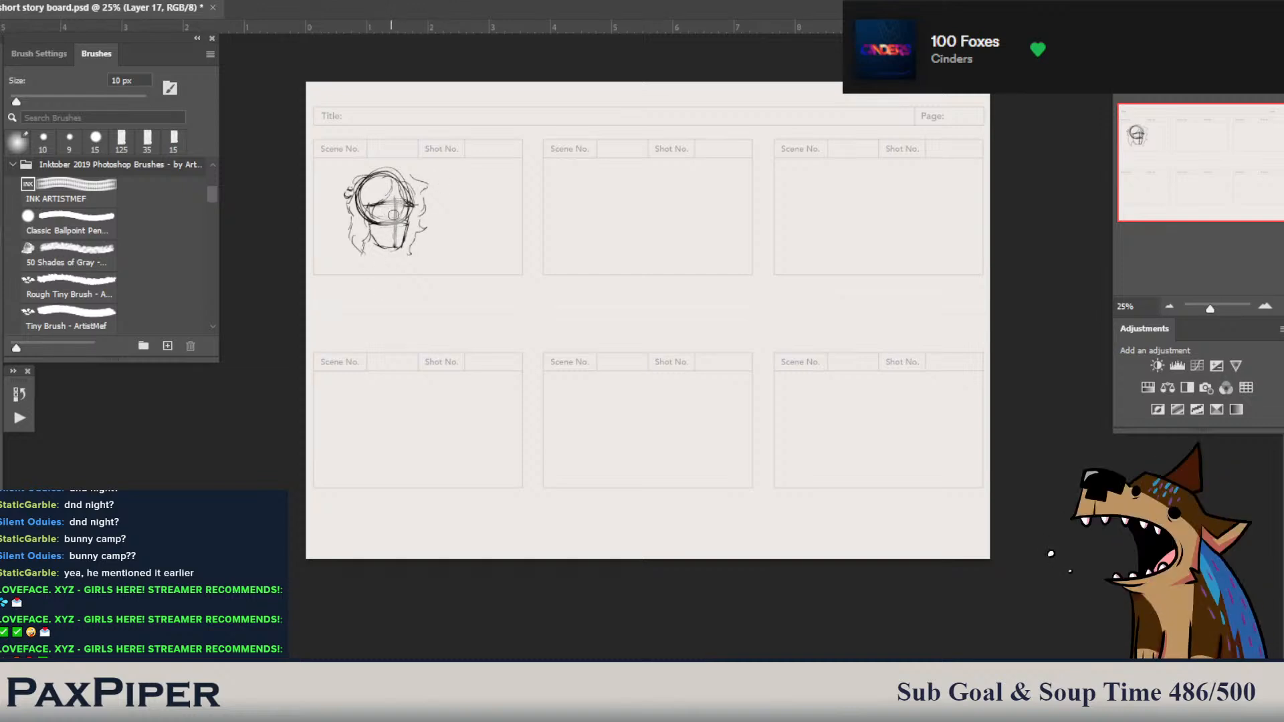
left_click_drag(371, 184, 385, 180)
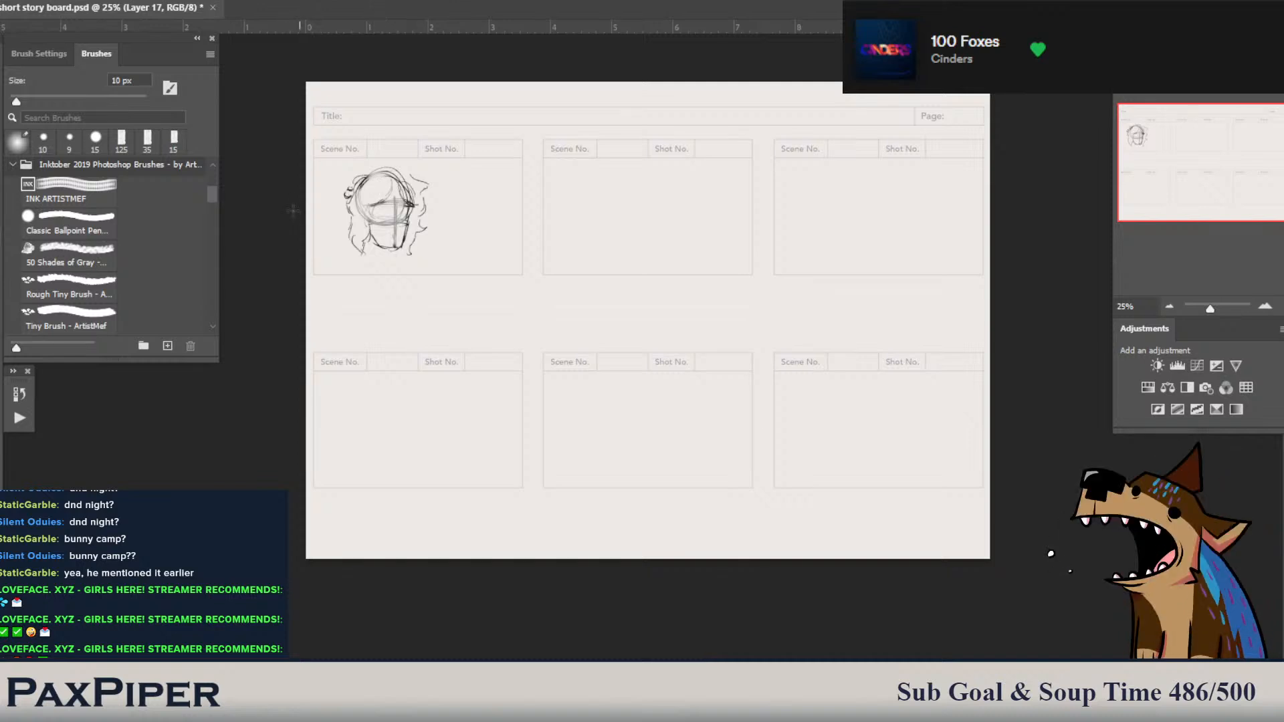
- Sketch a dark gathered knot of hair behind the head and lighten it with the Eraser
mouse_move(342, 202)
left_mouse_down()
mouse_move(357, 182)
mouse_move(347, 228)
mouse_move(337, 204)
left_mouse_up()
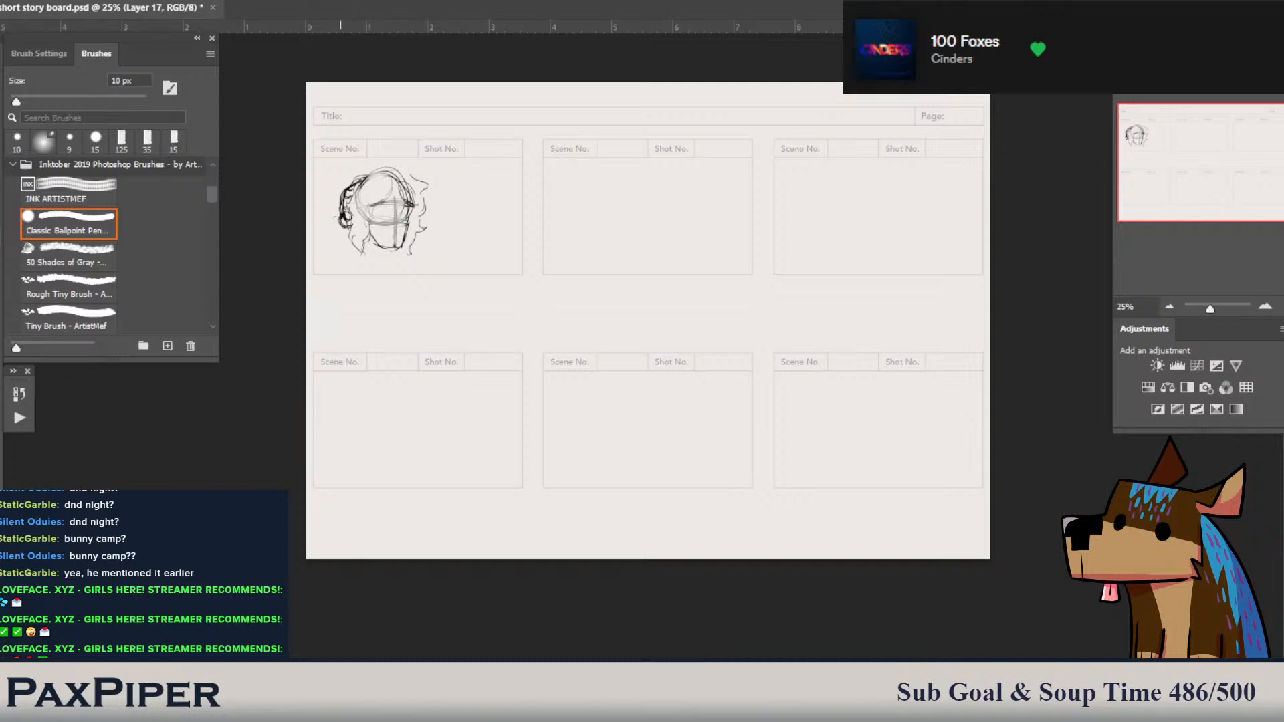
left_click_drag(338, 230, 350, 237)
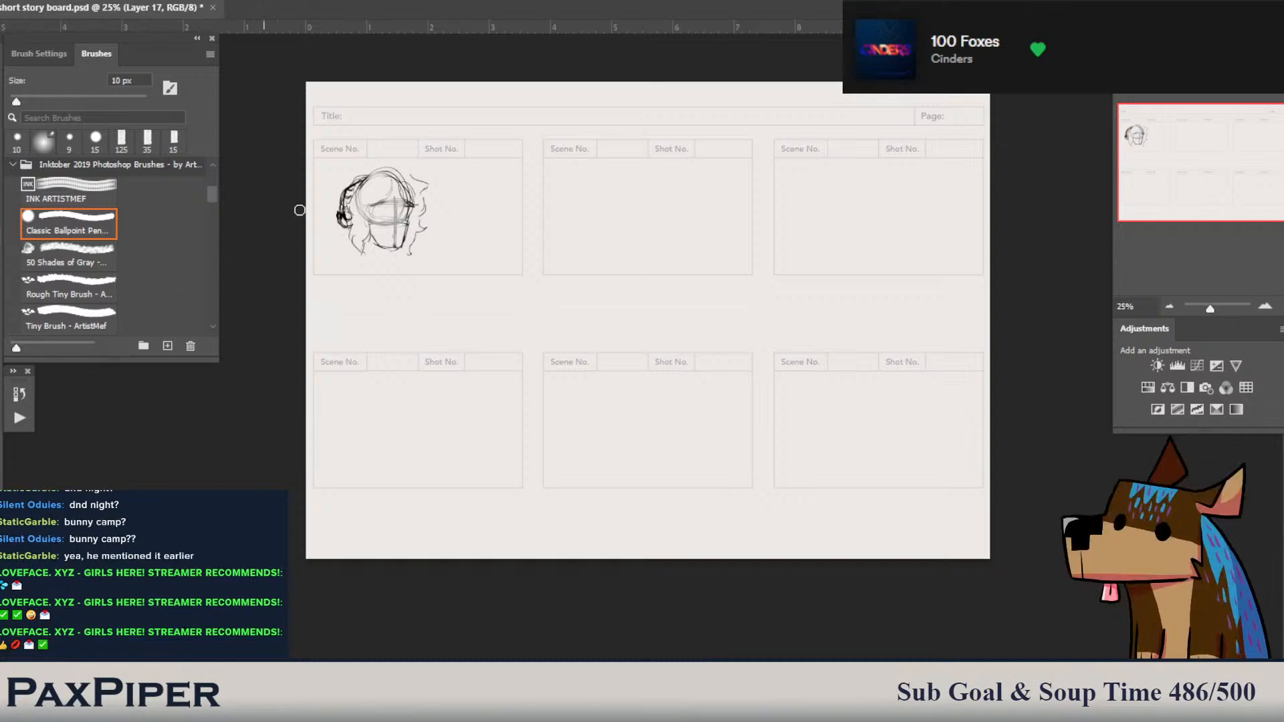
key("e")
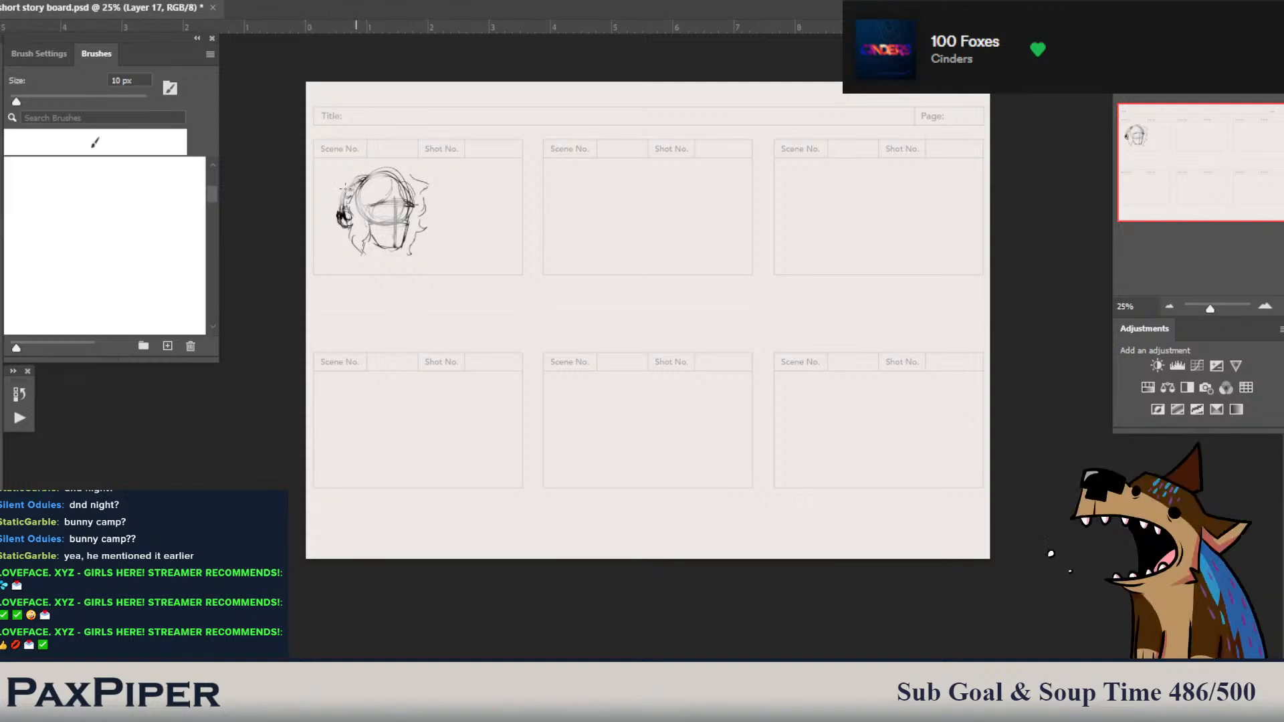
left_click_drag(350, 193, 342, 200)
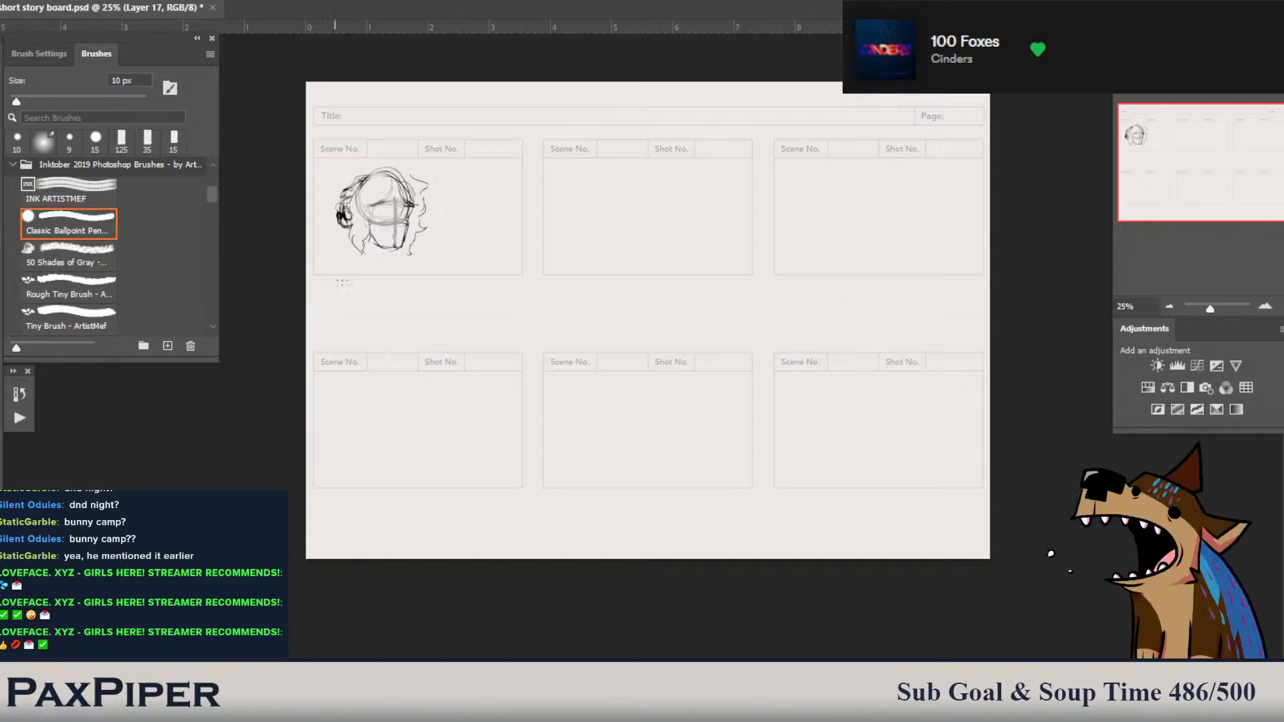
left_click_drag(354, 223, 343, 223)
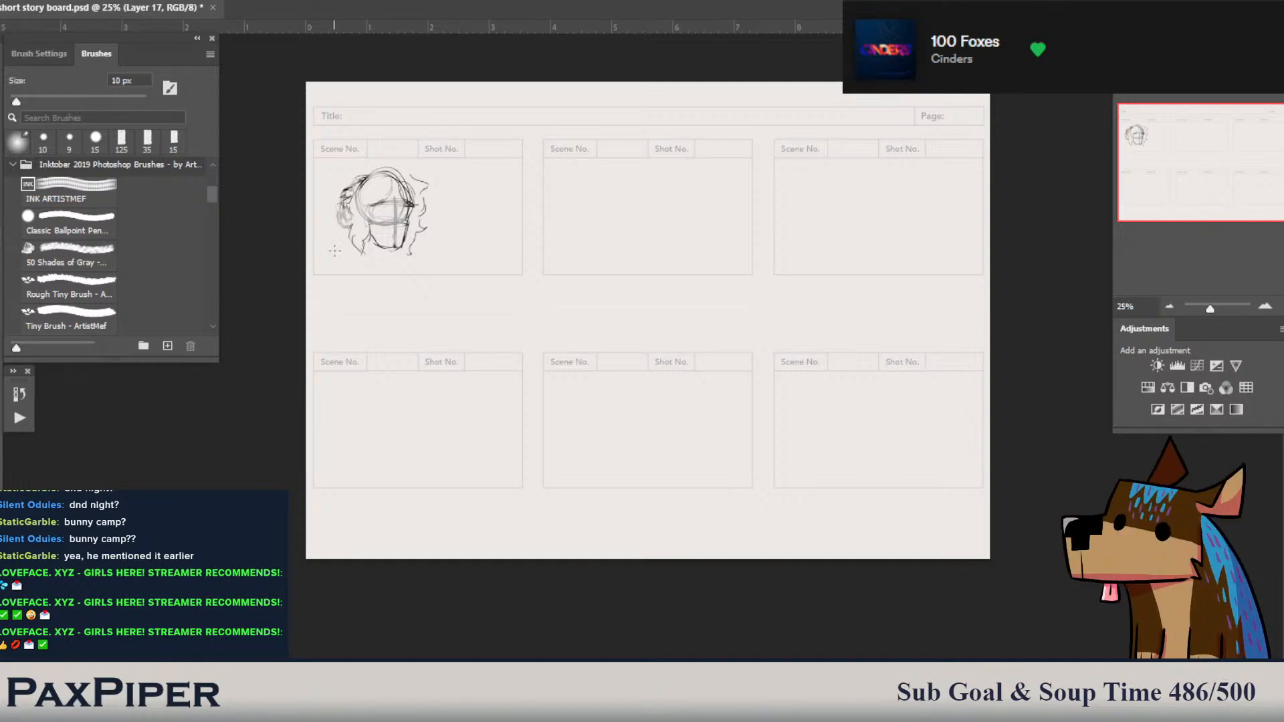
- Redraw hair strands over the crown and sketch a curly ponytail hanging behind the head
key("b")
mouse_move(352, 210)
left_mouse_down()
mouse_move(352, 230)
mouse_move(345, 207)
mouse_move(352, 219)
left_mouse_up()
left_click_drag(383, 177, 365, 167)
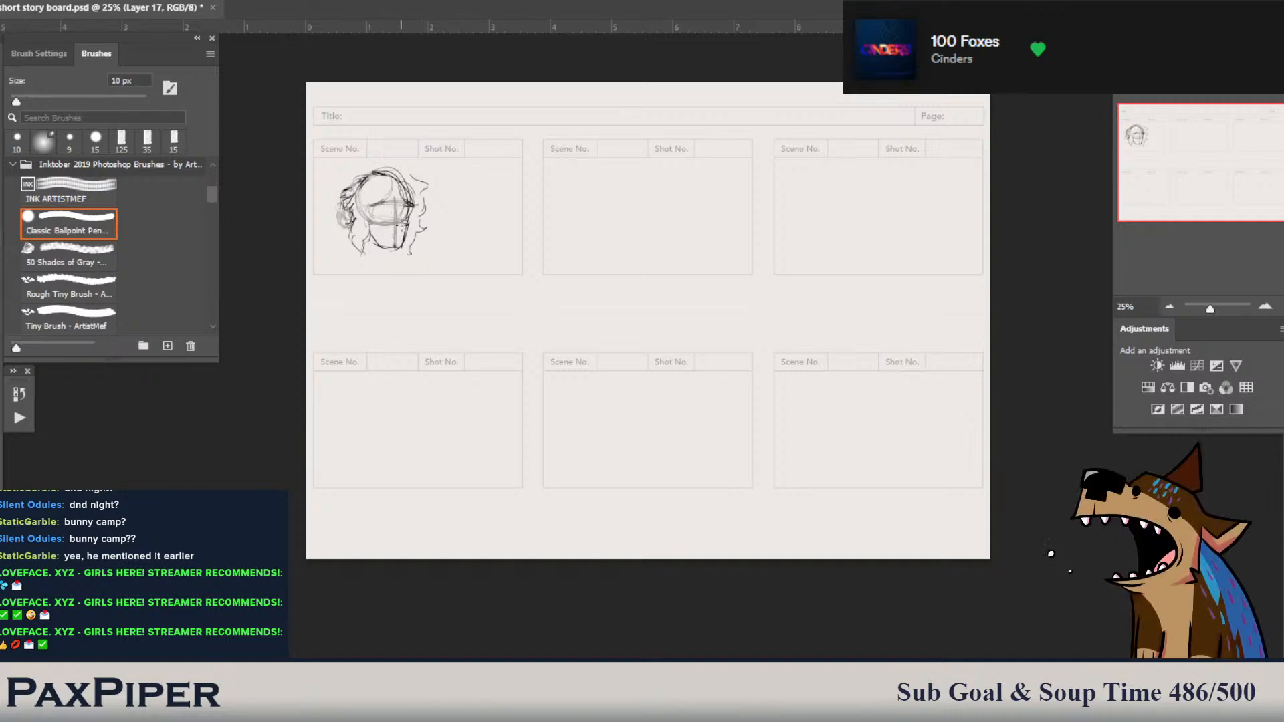
mouse_move(402, 172)
left_mouse_down()
mouse_move(422, 189)
mouse_move(339, 212)
mouse_move(348, 227)
left_mouse_up()
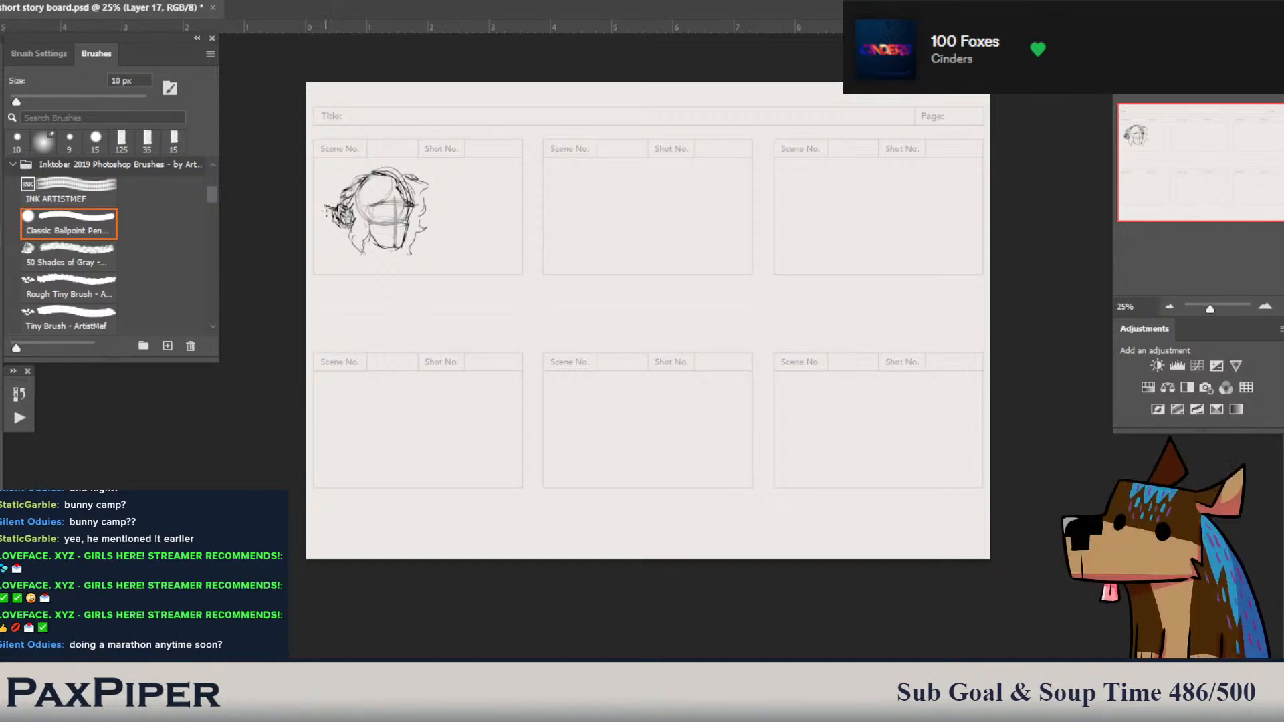
mouse_move(326, 225)
left_mouse_down()
mouse_move(322, 240)
mouse_move(340, 236)
left_mouse_up()
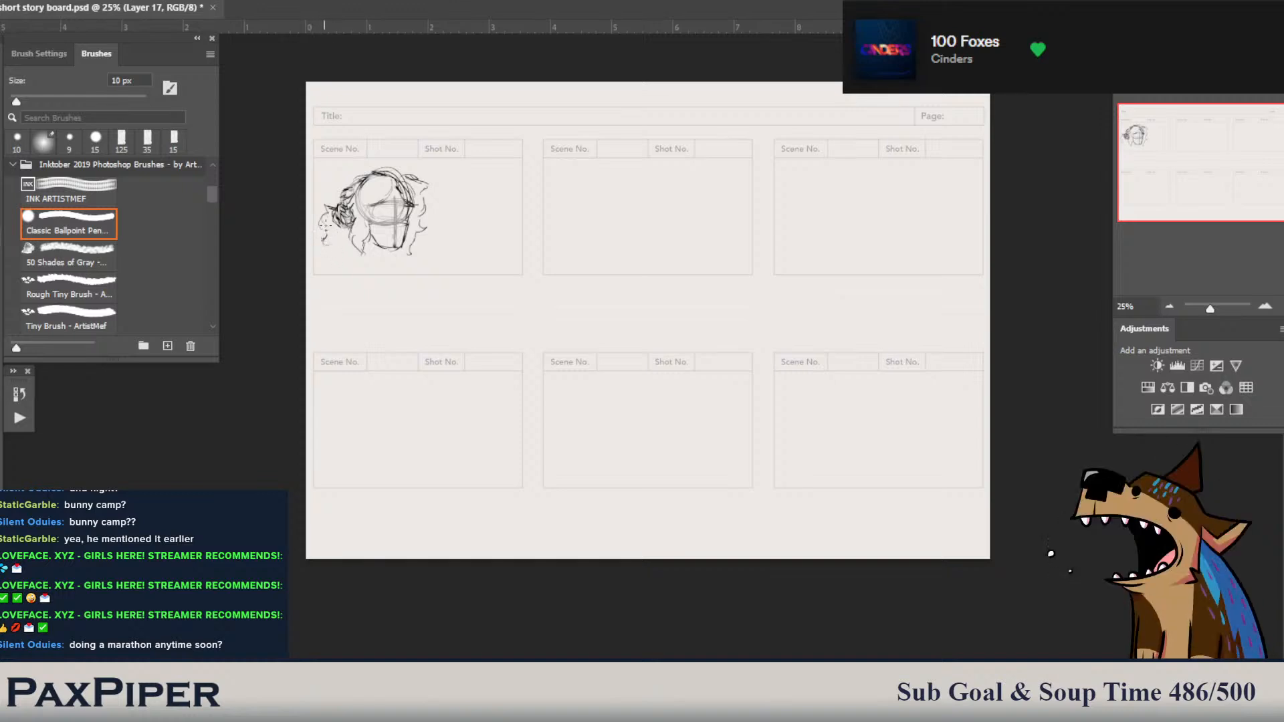
mouse_move(319, 249)
left_mouse_down()
mouse_move(331, 240)
mouse_move(334, 262)
left_mouse_up()
left_click_drag(325, 242, 338, 262)
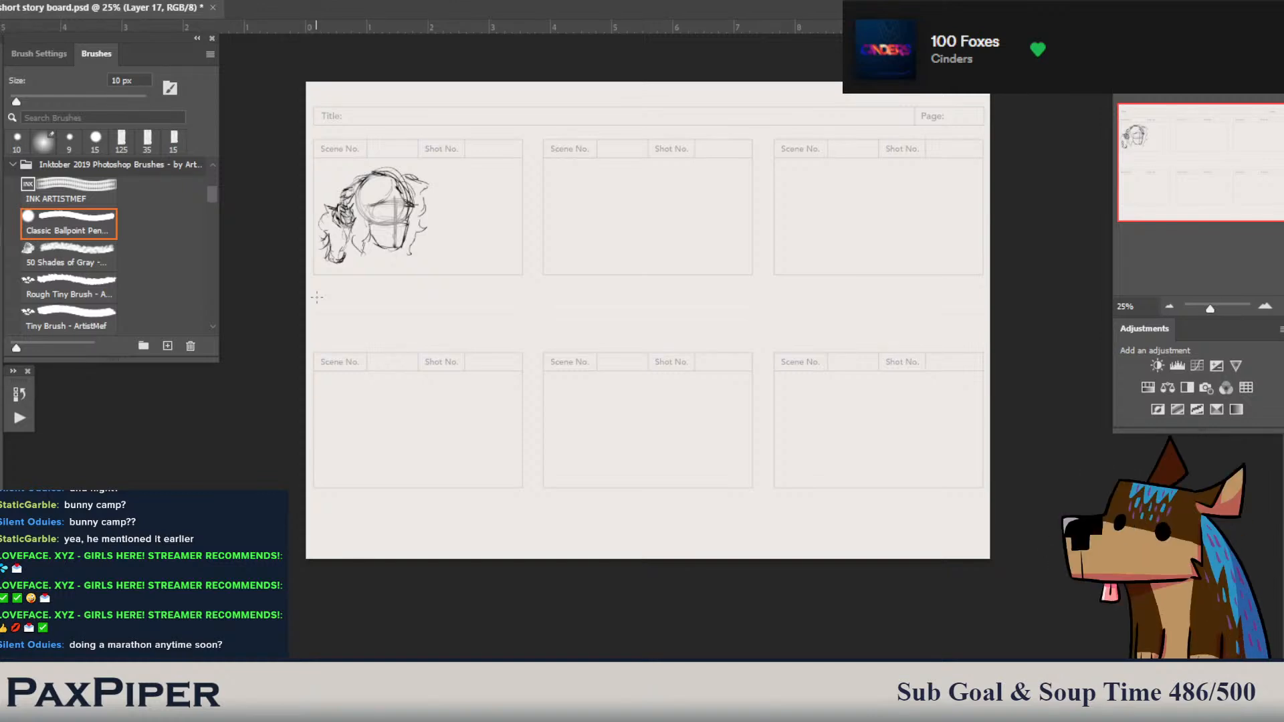
- Lighten the lines inside the ponytail and add more strands to the ponytail, crown and hair beside the jaw
key("e")
mouse_move(337, 248)
left_mouse_down()
mouse_move(339, 258)
mouse_move(334, 250)
left_mouse_up()
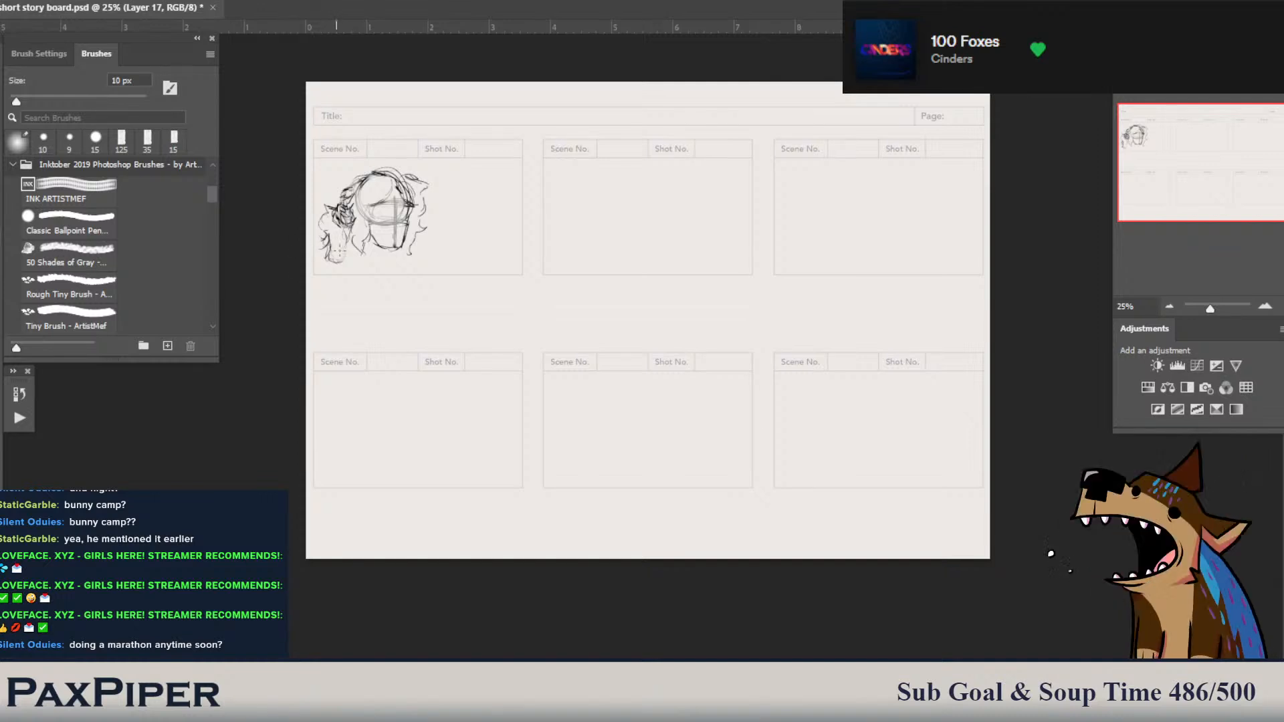
mouse_move(343, 235)
left_mouse_down()
mouse_move(333, 264)
mouse_move(315, 226)
mouse_move(350, 219)
mouse_move(354, 232)
left_mouse_up()
key("b")
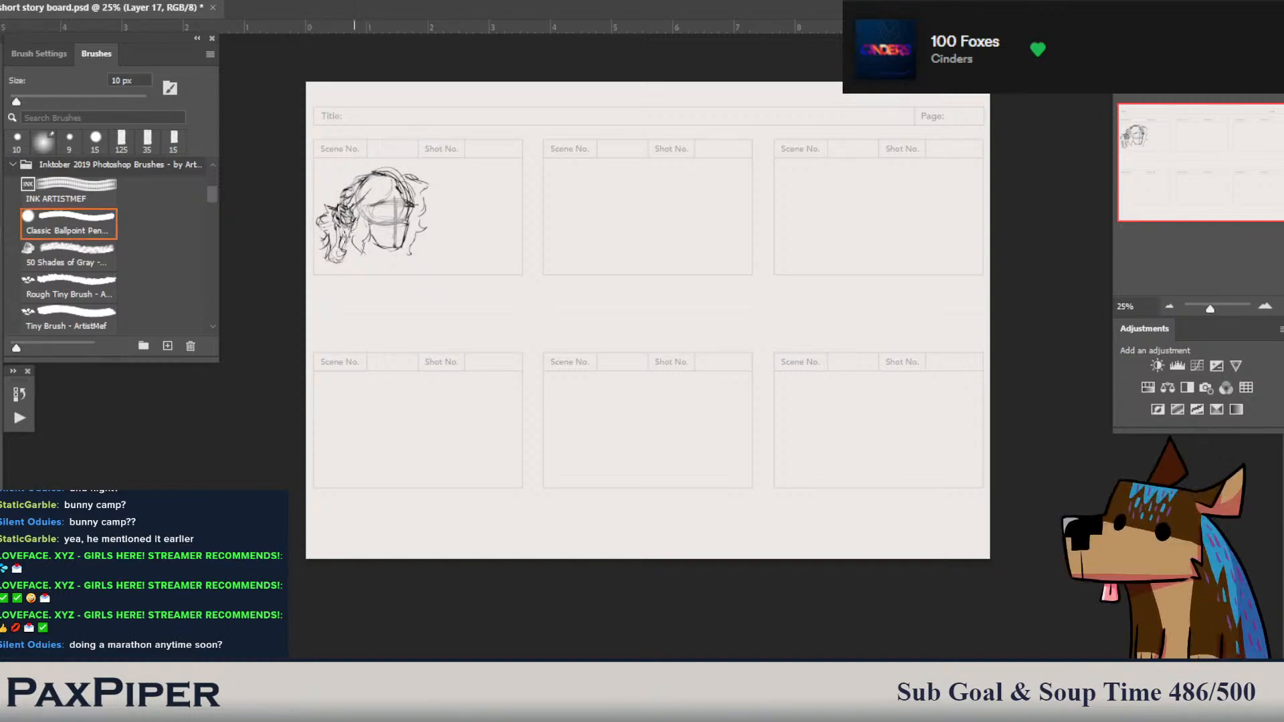
mouse_move(371, 180)
left_mouse_down()
mouse_move(354, 197)
mouse_move(411, 193)
left_mouse_up()
key("e")
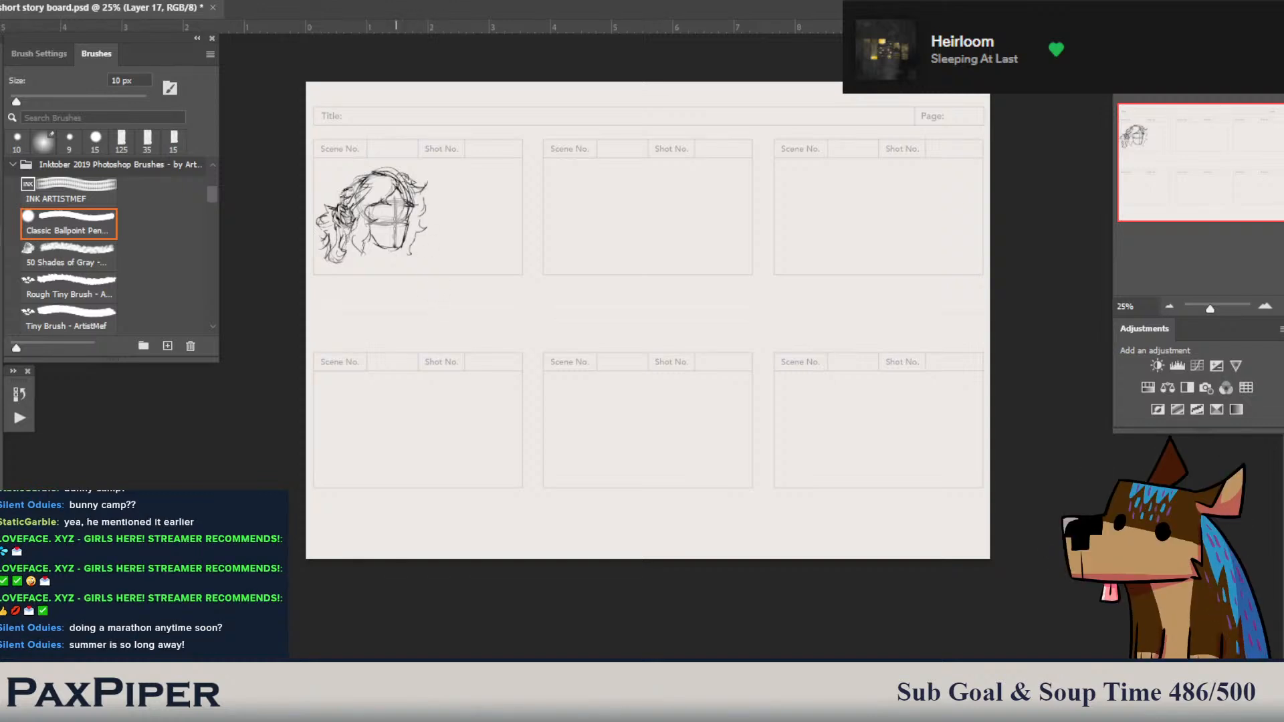
left_click_drag(365, 254, 367, 261)
- Draw the nose line and erase the remaining guide lines across the face
left_click_drag(403, 210, 400, 224)
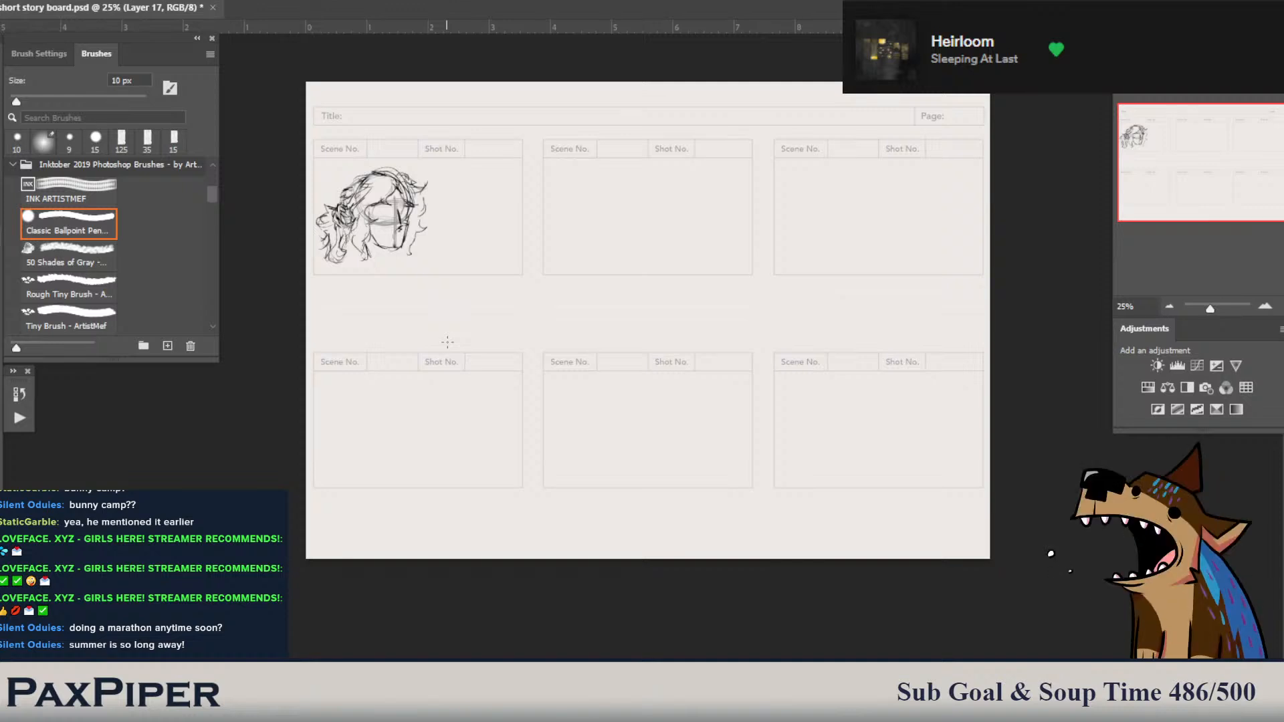
key("e")
mouse_move(394, 215)
left_mouse_down()
mouse_move(392, 240)
mouse_move(390, 208)
mouse_move(392, 227)
left_mouse_up()
key("b")
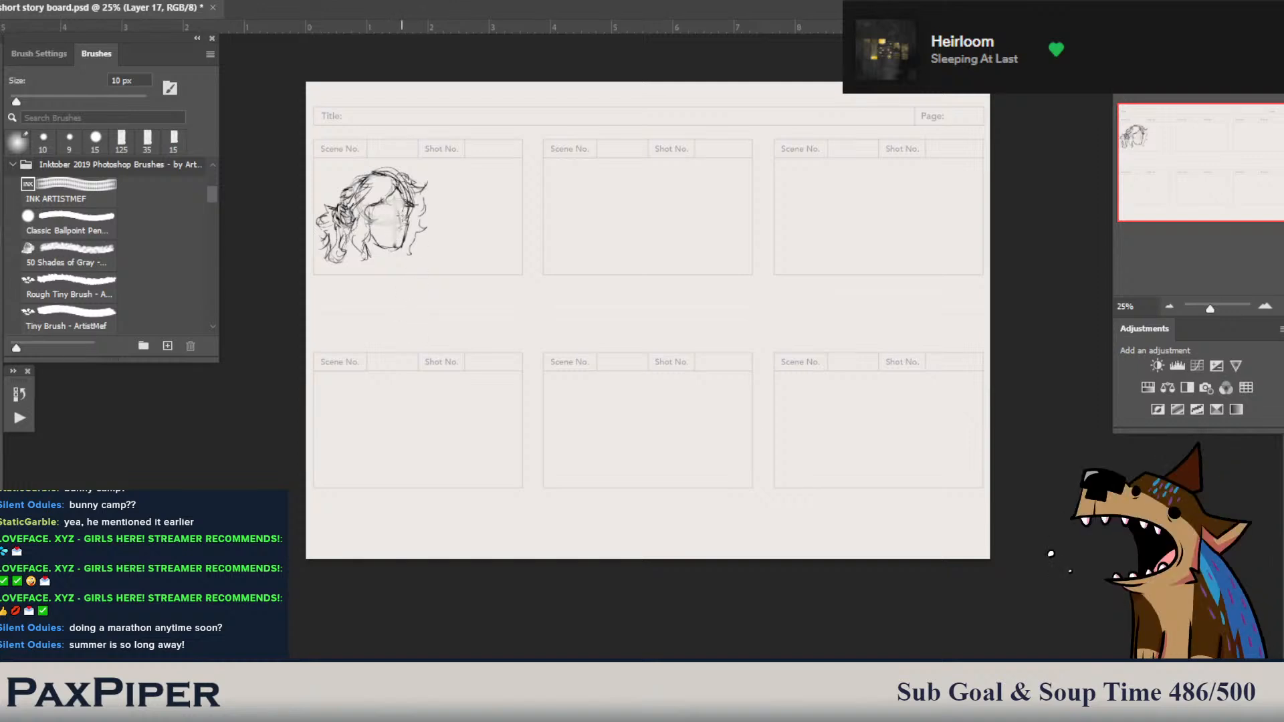
- Draw the eyes and dark brows, and refine the jaw outline with the brush and Eraser
mouse_move(398, 212)
left_mouse_down()
mouse_move(404, 227)
mouse_move(392, 228)
mouse_move(378, 210)
left_mouse_up()
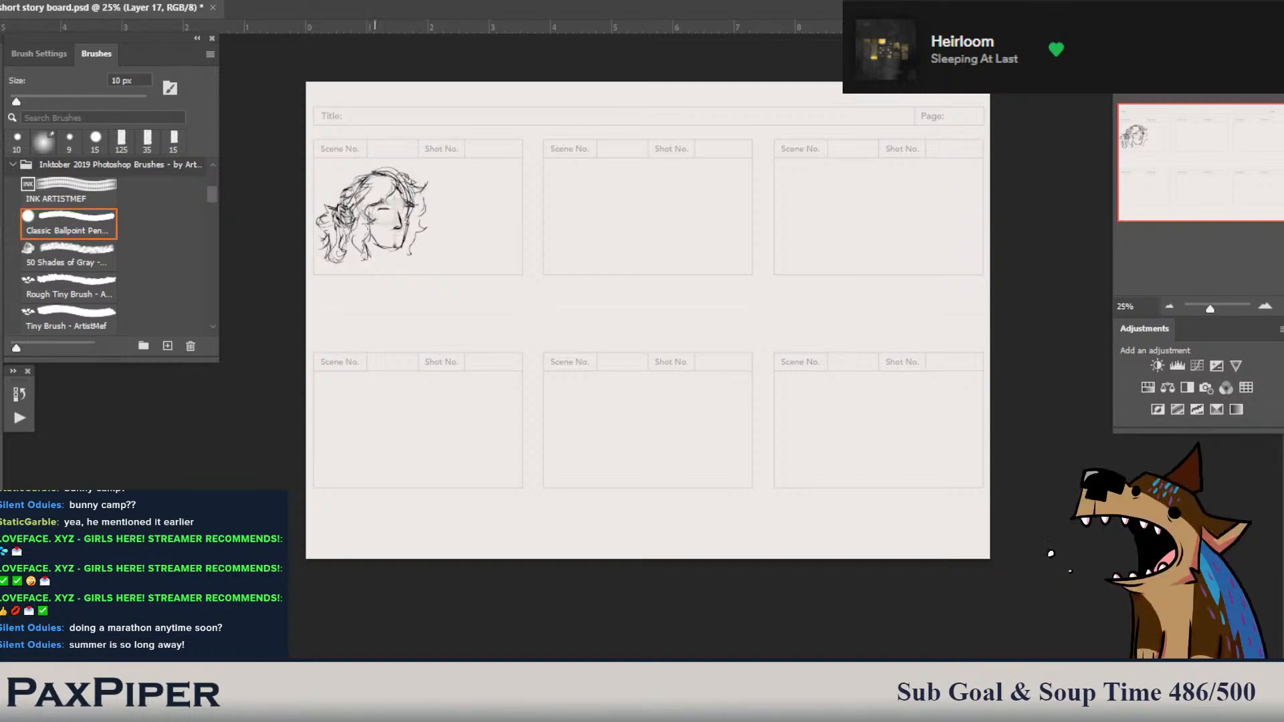
left_click_drag(388, 210, 377, 210)
left_click_drag(378, 212, 388, 212)
key("e")
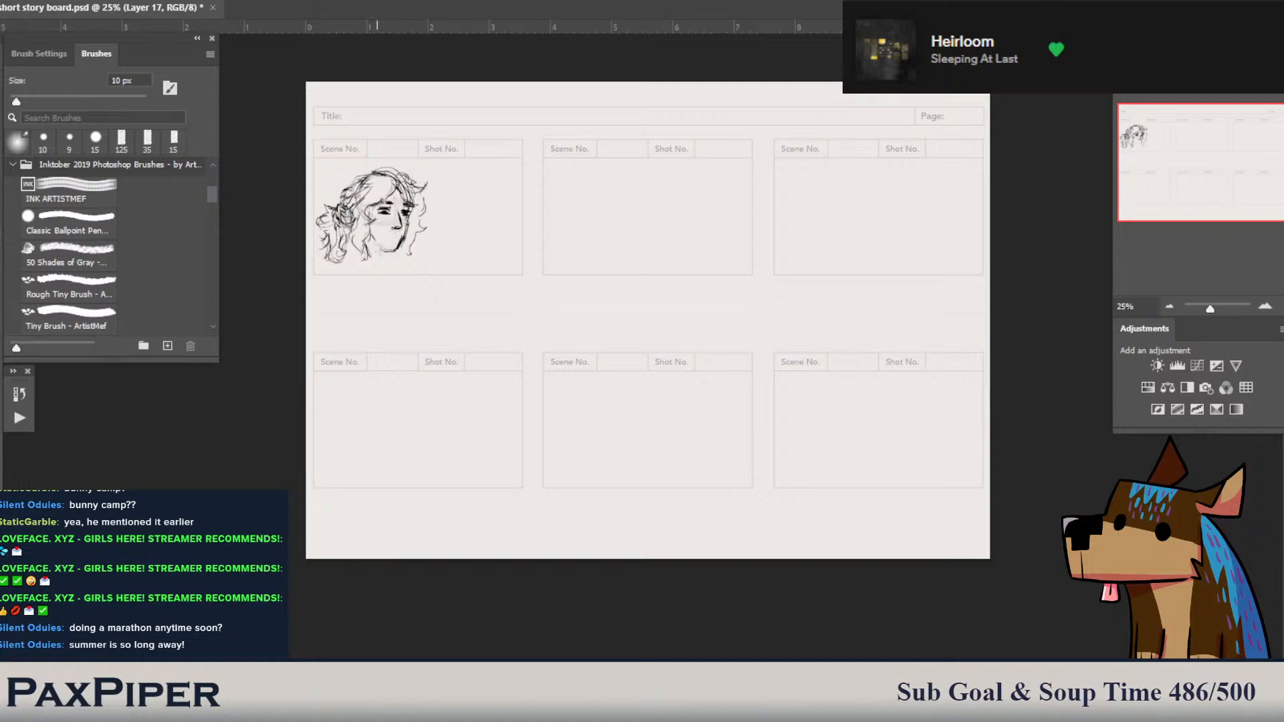
key("b")
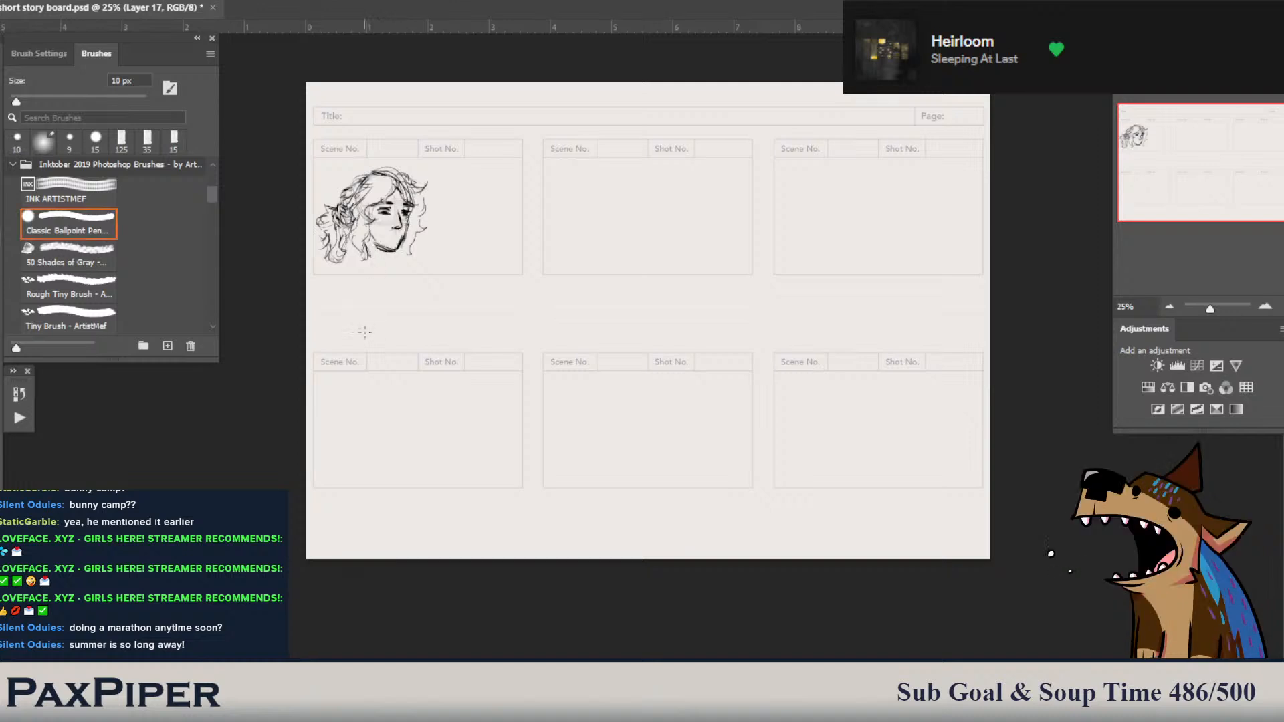
key("e")
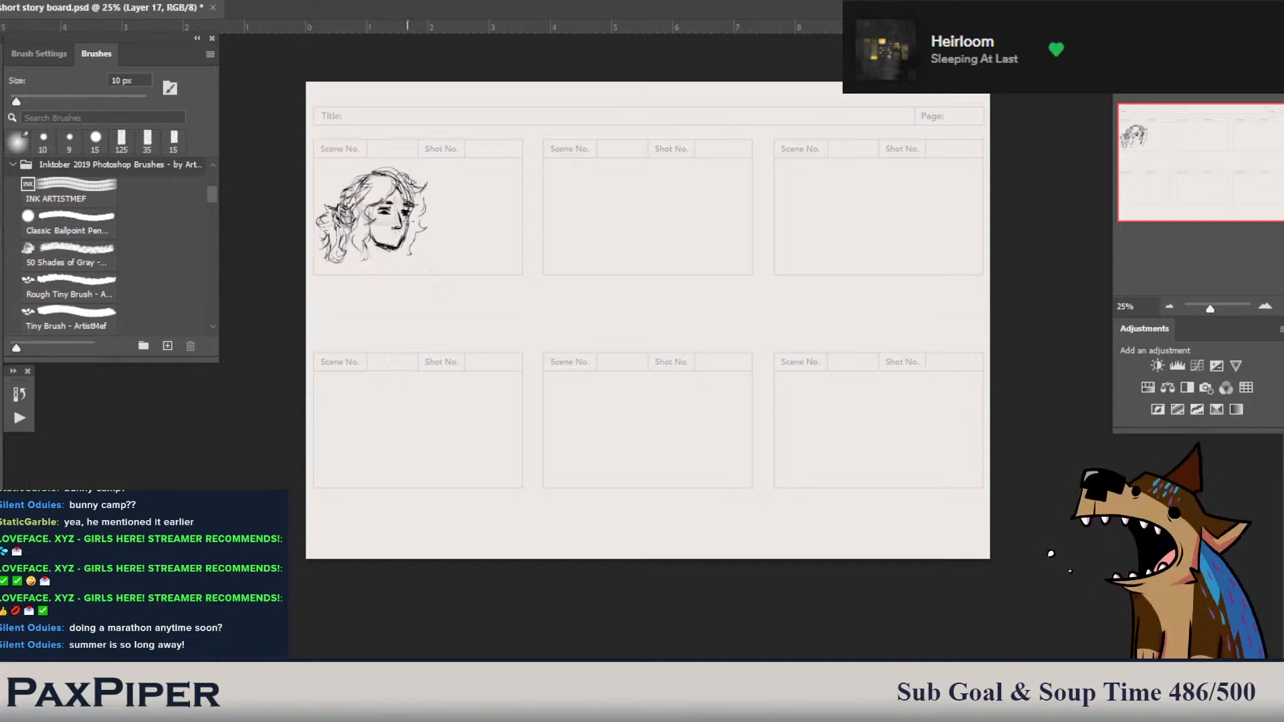
key("b")
- Draw the mouth and add small shading strokes to the nose, cheek and jaw
left_click_drag(393, 235, 396, 238)
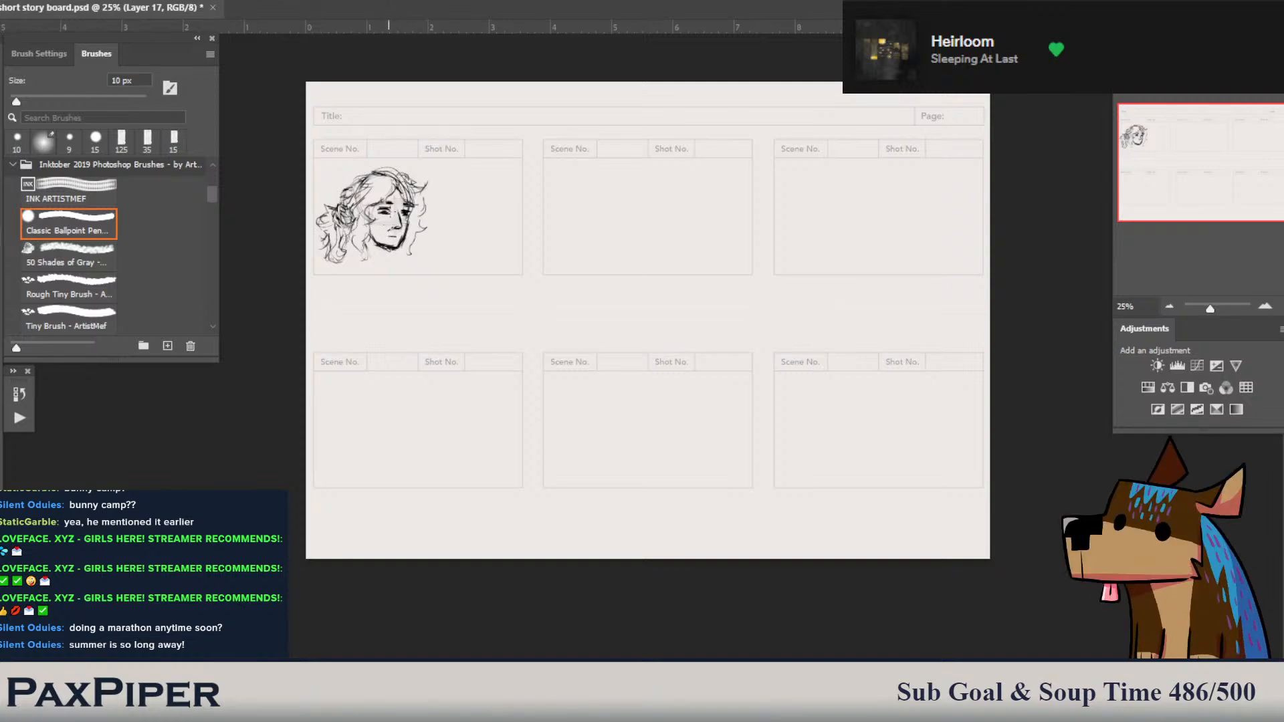
left_click(394, 219)
left_click(387, 218)
left_click_drag(383, 226, 380, 245)
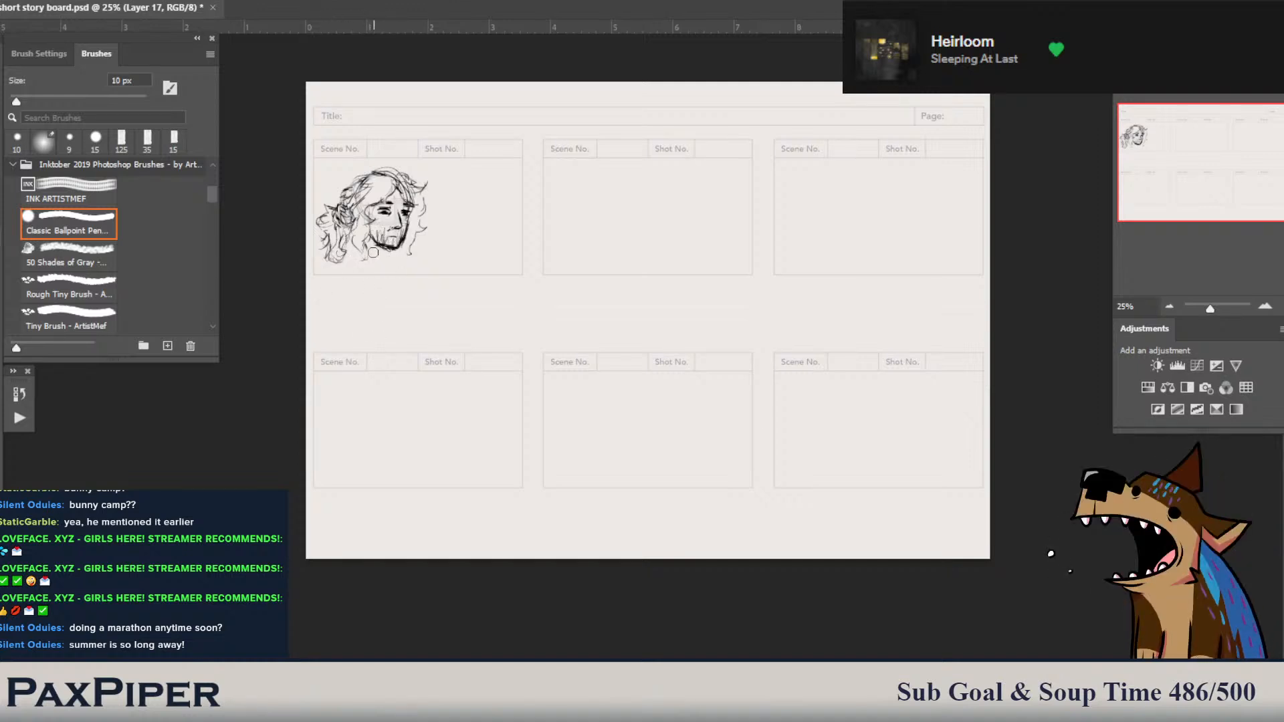
- Erase stray lines under the jaw and sketch the neck with short strokes
left_click_drag(378, 254, 393, 256)
key("b")
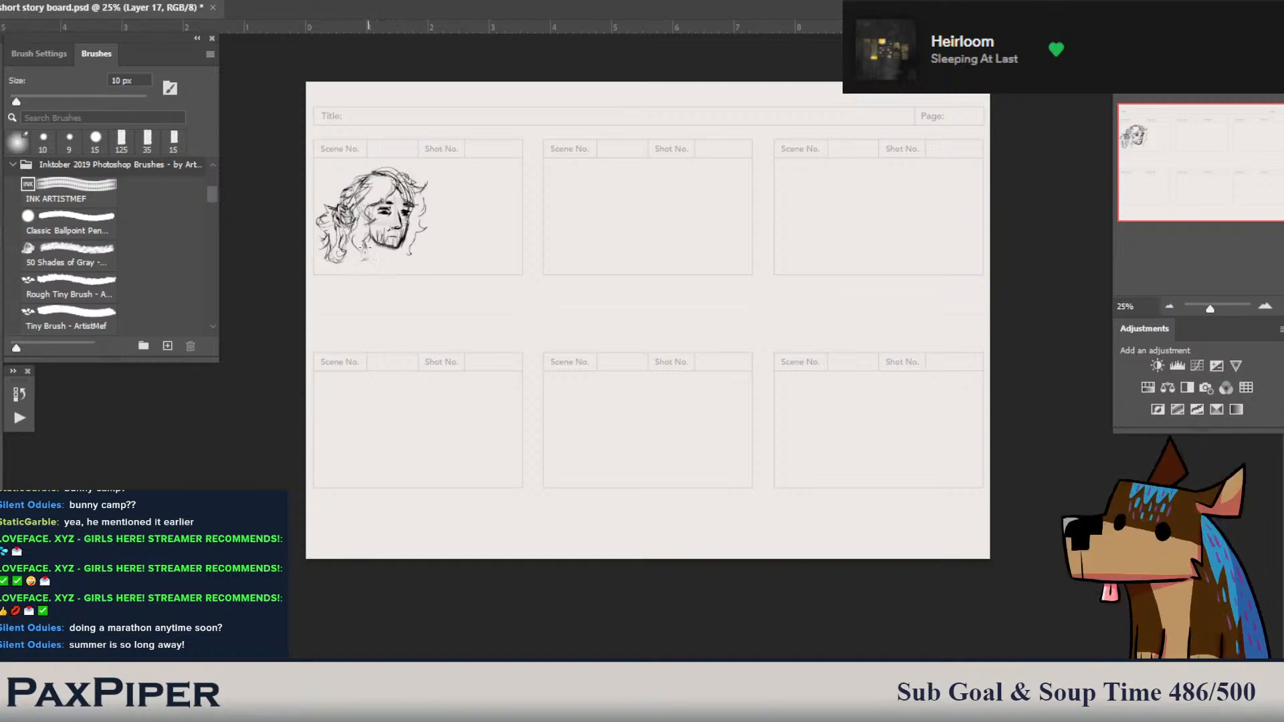
key("b")
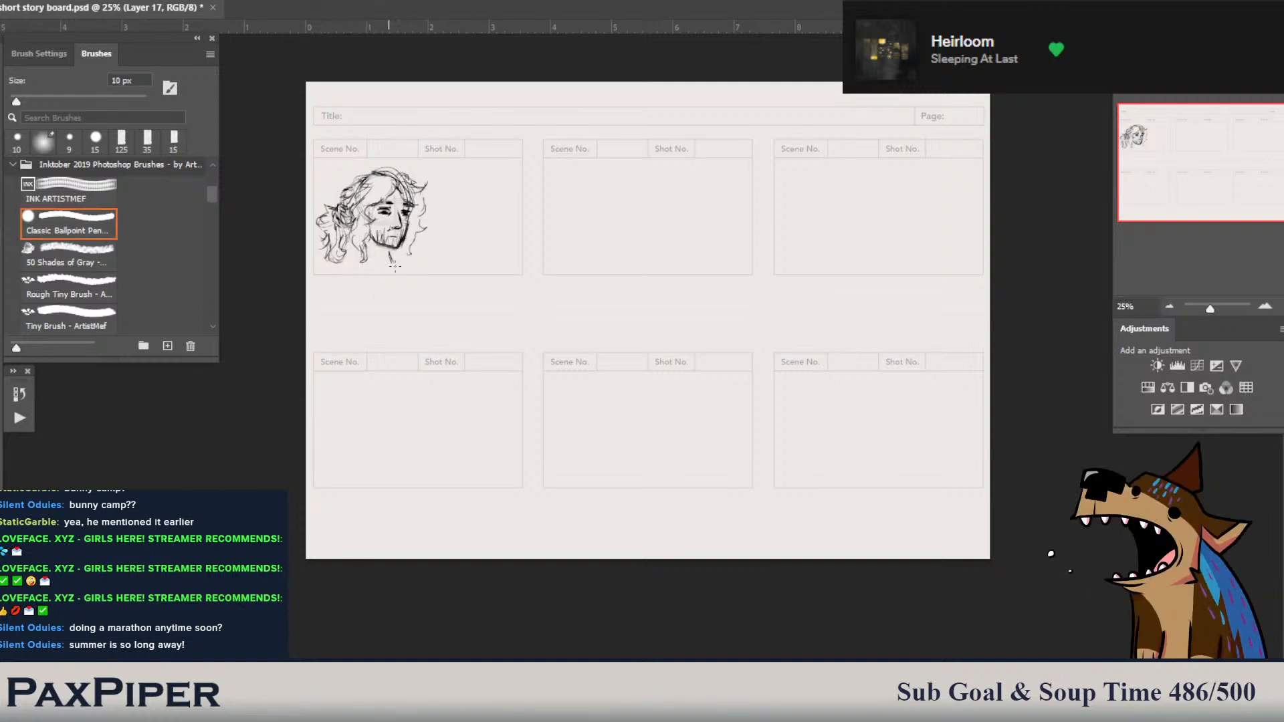
left_click_drag(389, 266, 384, 253)
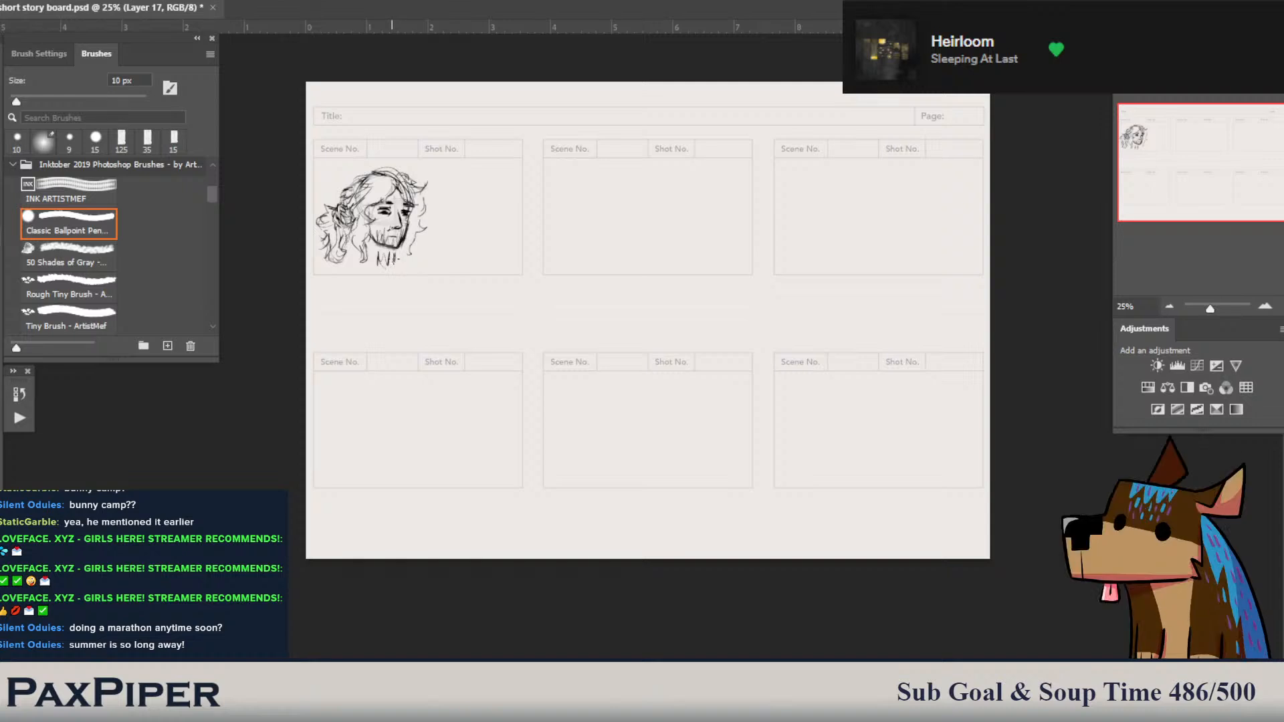
left_click_drag(394, 253, 392, 268)
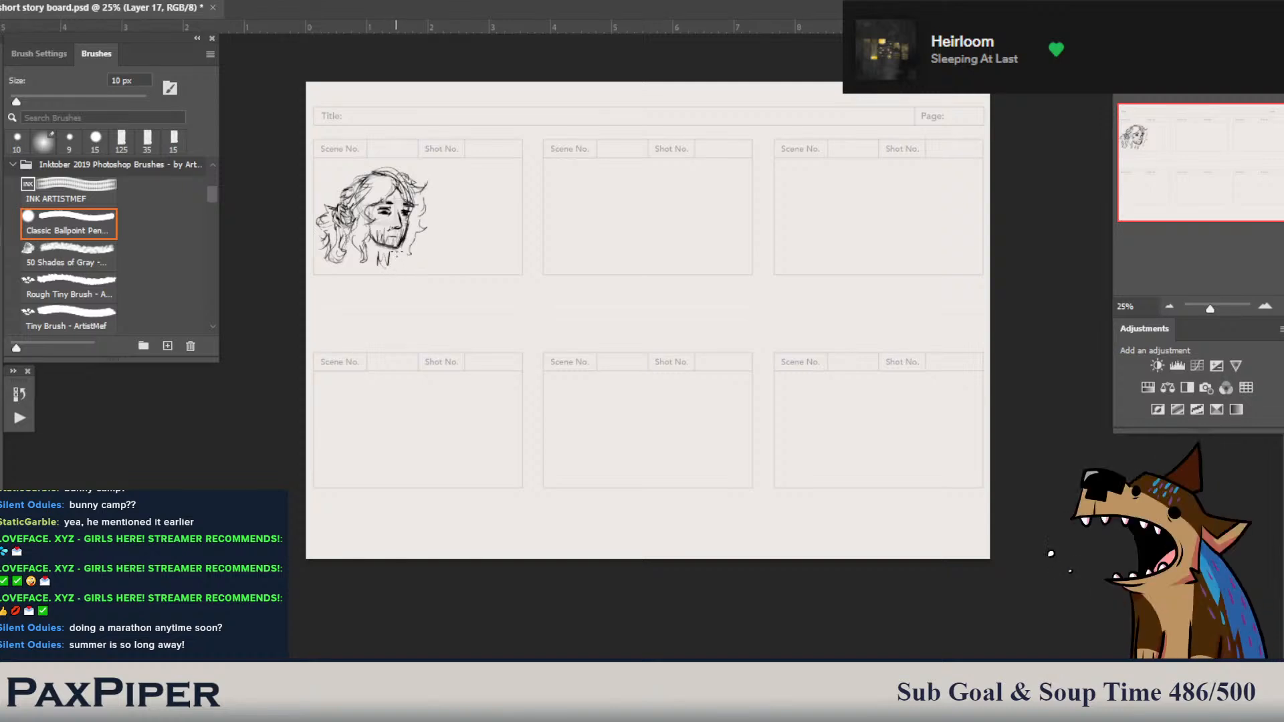
left_click_drag(395, 258, 387, 274)
- Sketch the collar and shoulder lines below the neck down to the first frame's lower edge
mouse_move(343, 244)
left_mouse_down()
mouse_move(356, 266)
mouse_move(402, 256)
mouse_move(392, 270)
mouse_move(405, 271)
left_mouse_up()
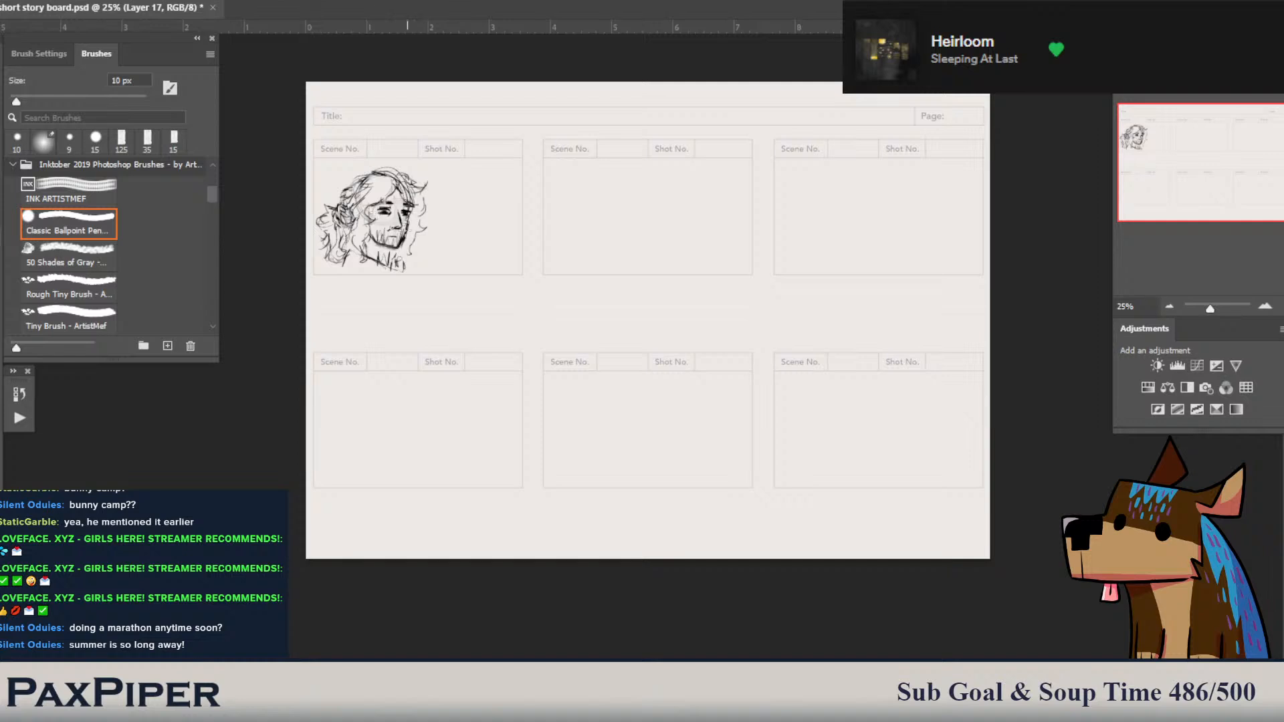
mouse_move(360, 264)
left_mouse_down()
mouse_move(333, 276)
mouse_move(418, 284)
left_mouse_up()
left_click_drag(340, 258, 332, 271)
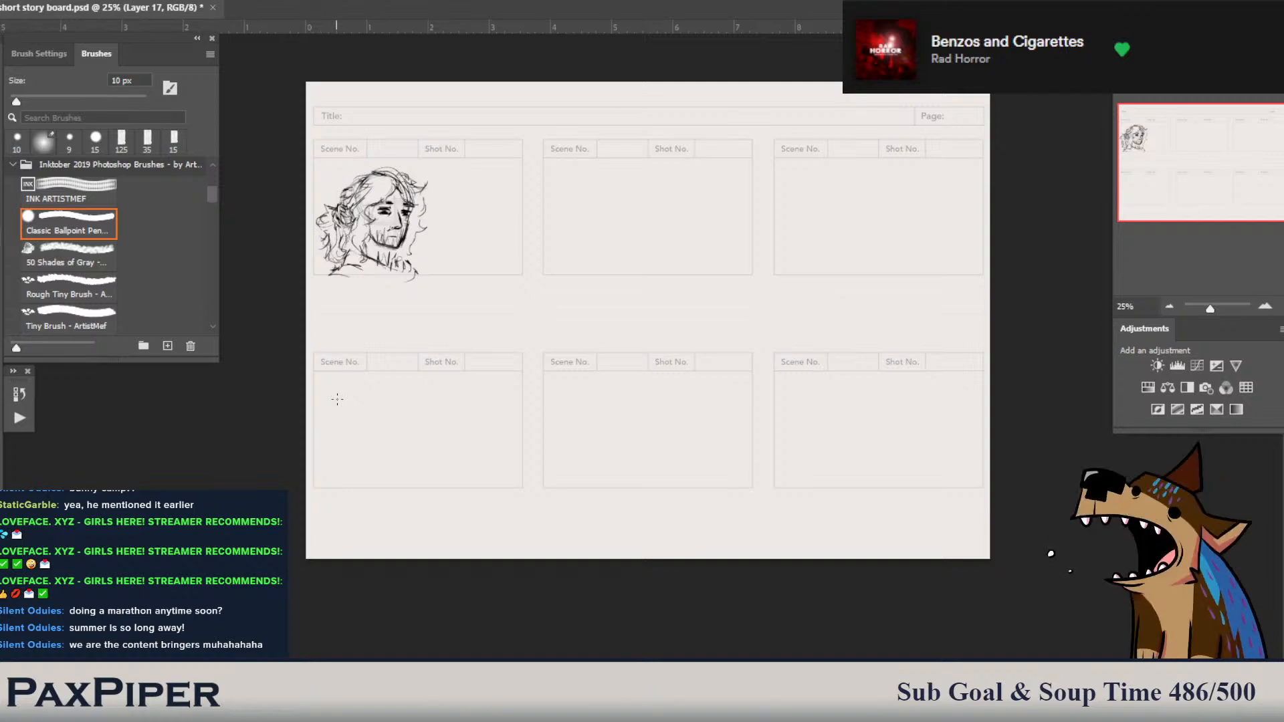
- Select the portrait sketch with the Lasso and narrow it slightly using Free Transform
key("l")
mouse_move(442, 259)
left_mouse_down()
mouse_move(395, 319)
mouse_move(318, 171)
mouse_move(468, 241)
left_mouse_up()
key("ctrl+t")
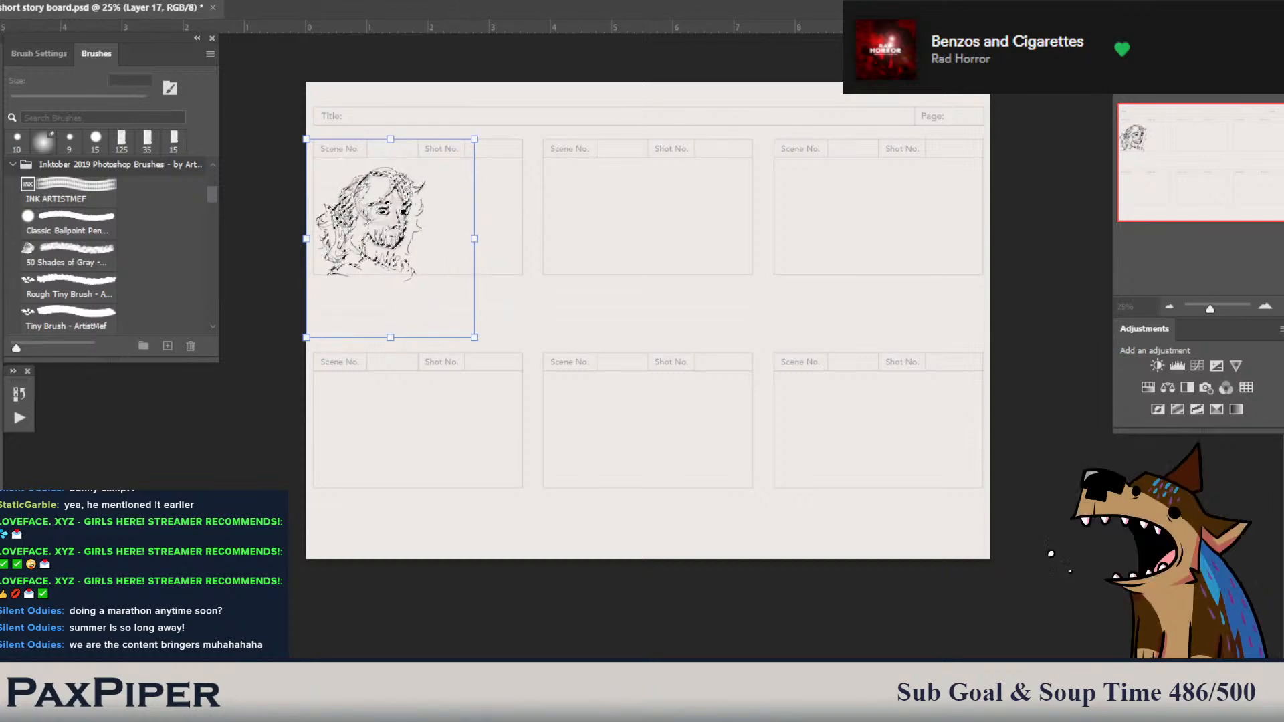
key("Return")
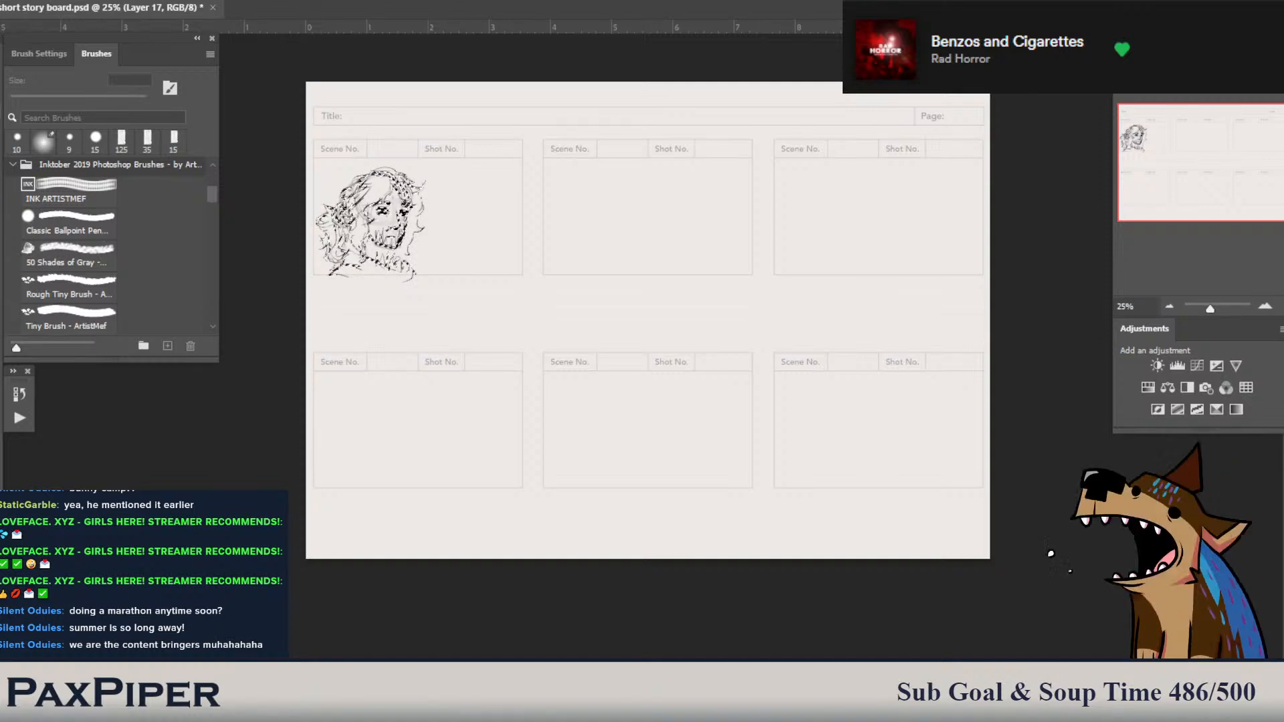
key("b")
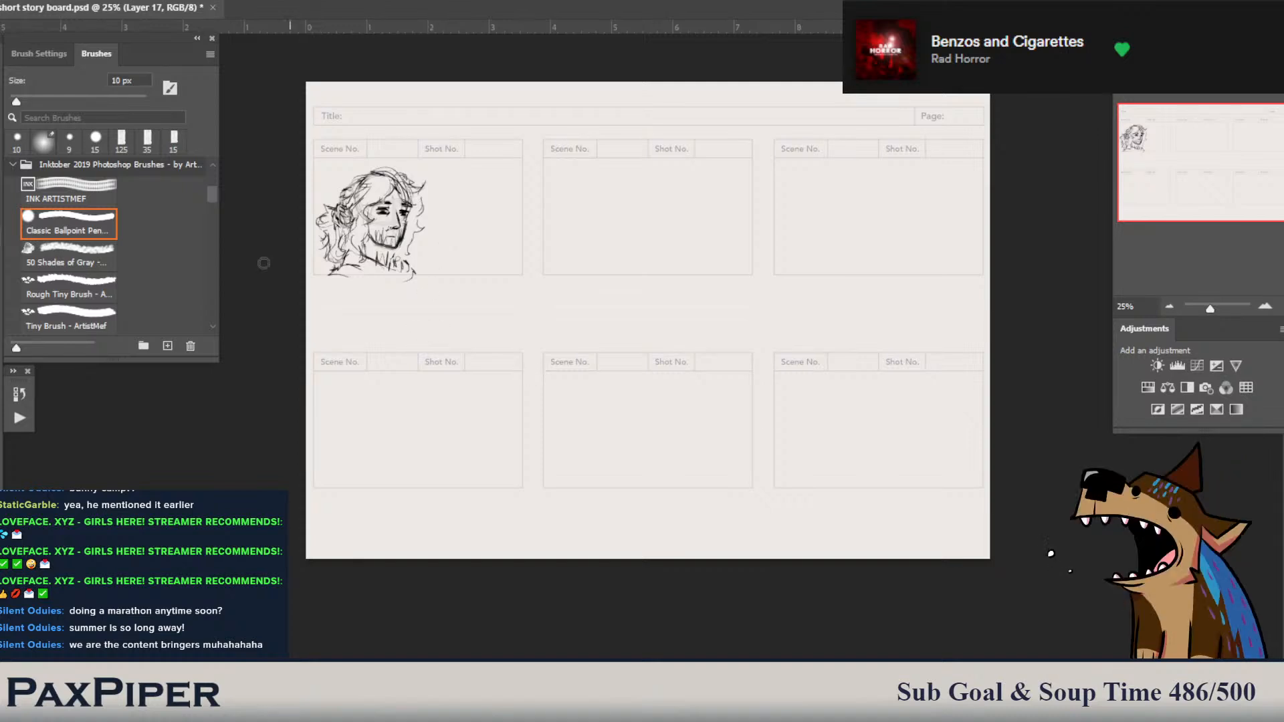
- Erase the stray lines between the jaw and the hair, then return to the brush
key("e")
left_click_drag(370, 244, 380, 257)
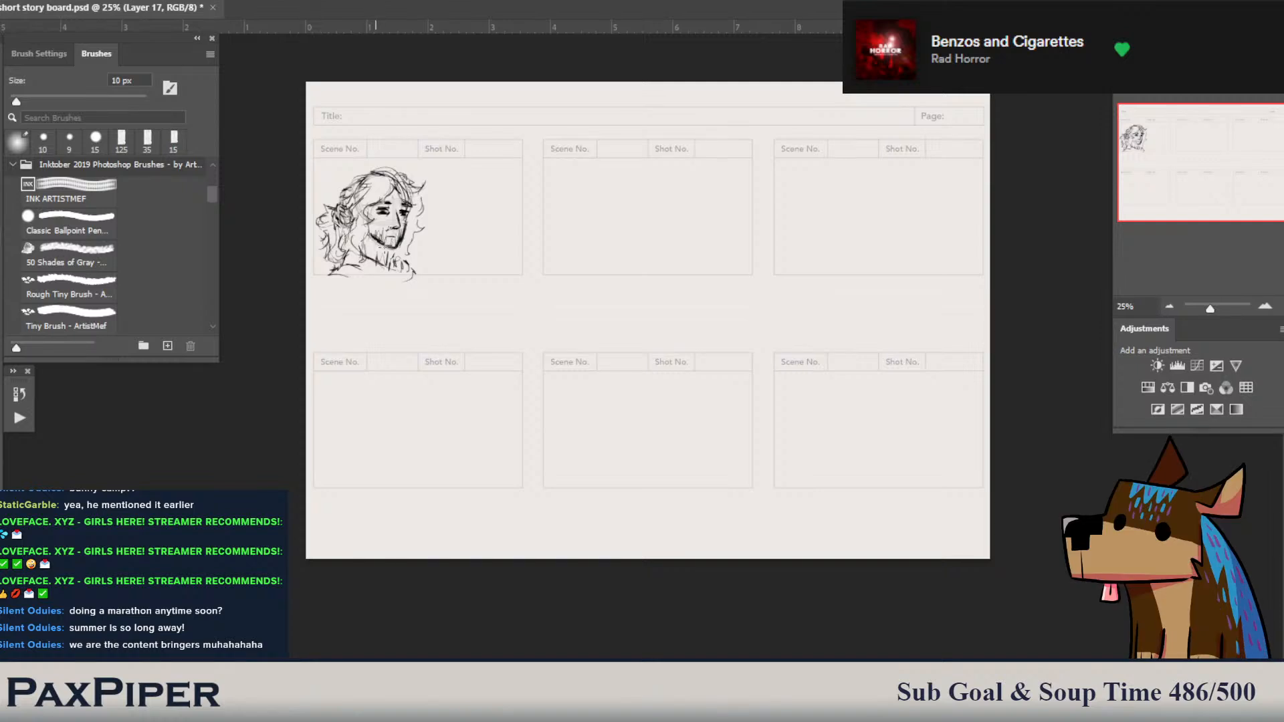
key("b")
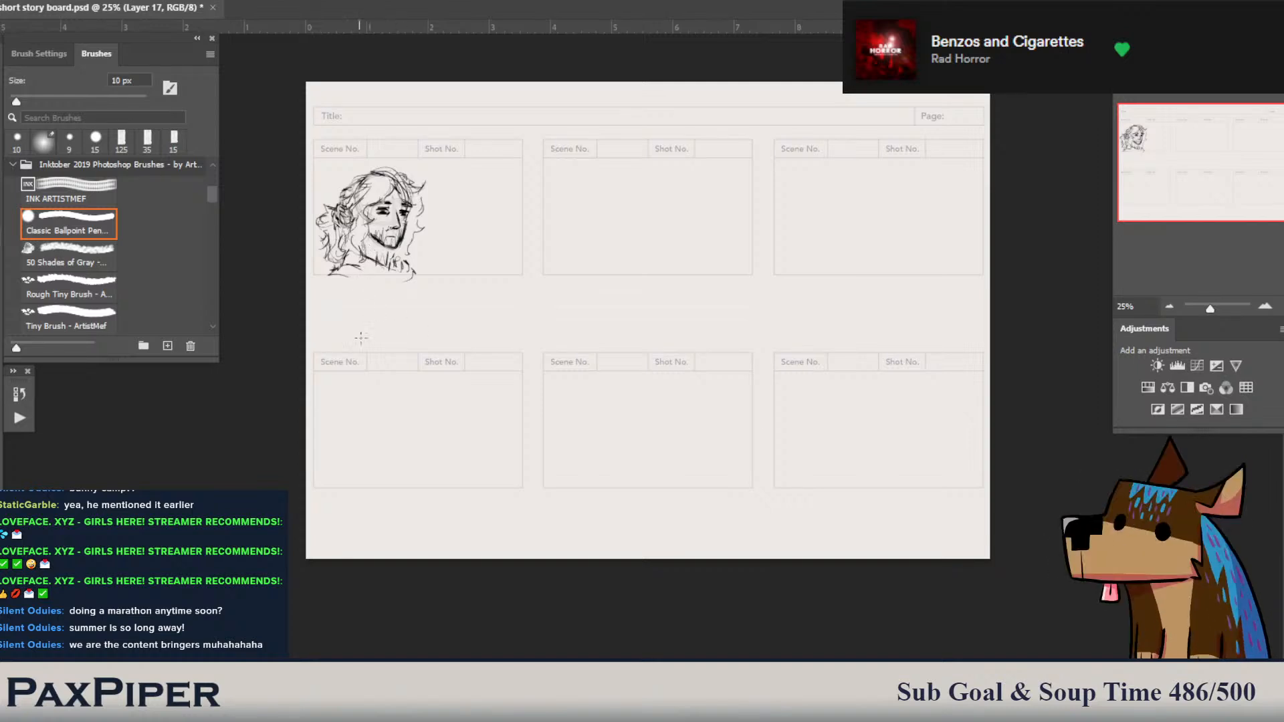
- Touch up the portrait's collar line, select the whole sketch with the Lasso, and enlarge it slightly using Free Transform
left_click_drag(359, 267, 414, 280)
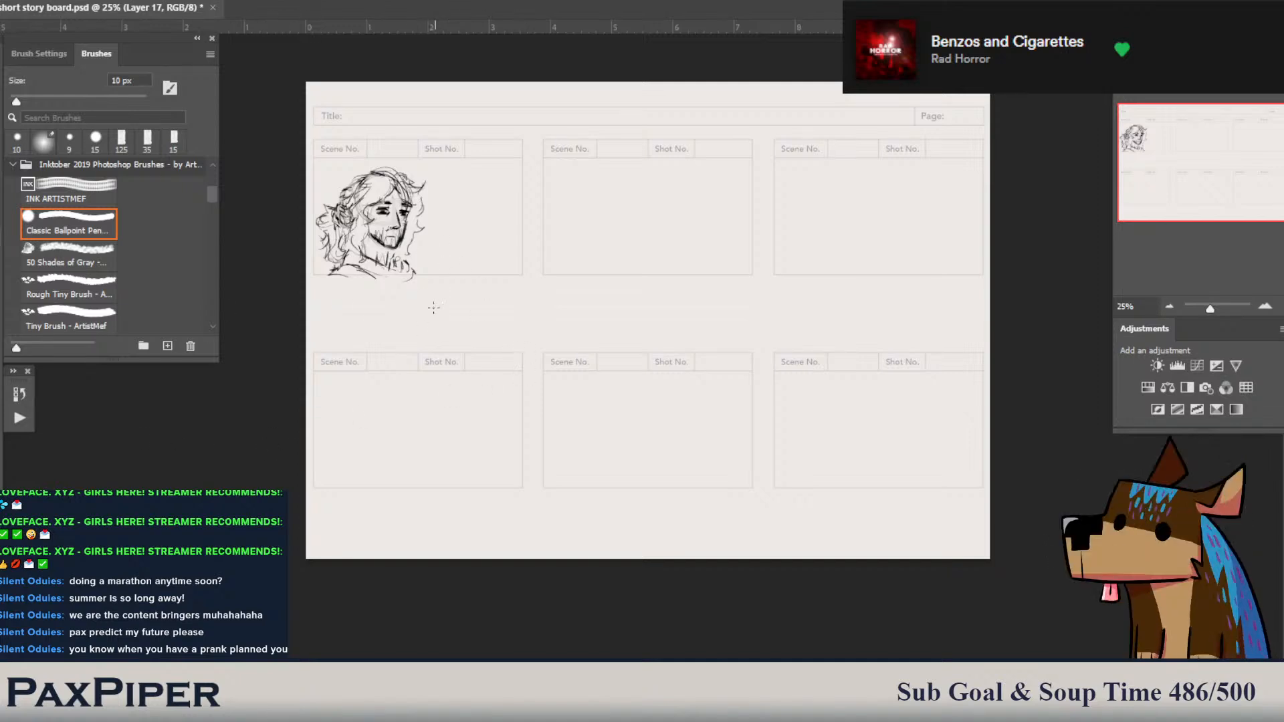
key("l")
mouse_move(474, 287)
left_mouse_down()
mouse_move(325, 154)
mouse_move(477, 216)
left_mouse_up()
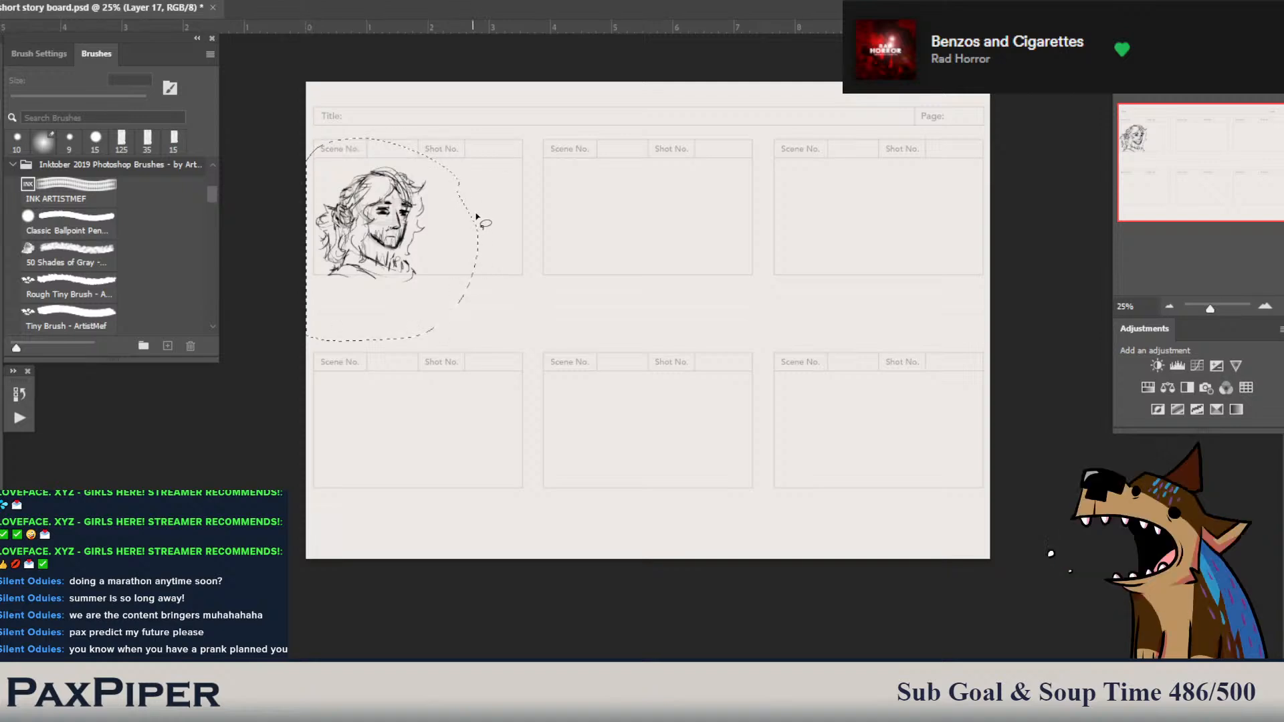
key("ctrl+t")
left_click_drag(480, 130, 498, 131)
left_click(760, 1)
key("ctrl+d")
key("b")
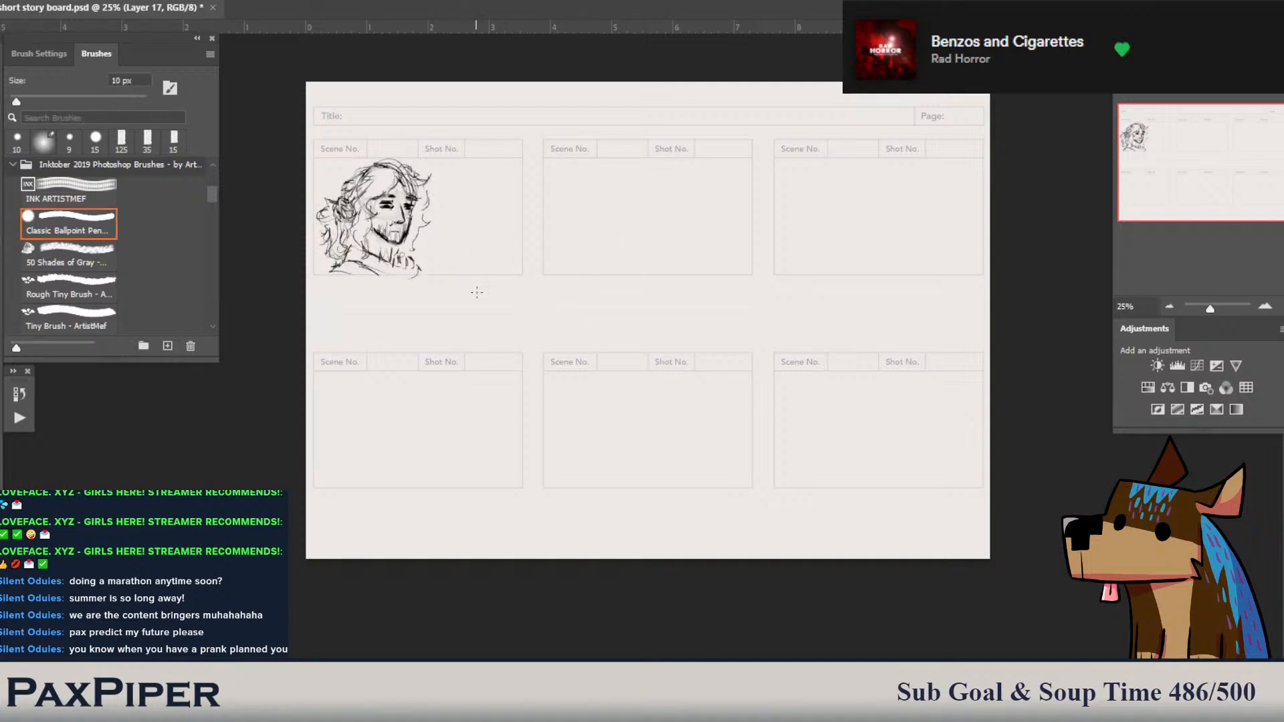
- Paste a copy of the portrait and move it into the matching position in the second frame of the upper row
key("ctrl+v")
key("ctrl+t")
left_click_drag(645, 347, 381, 250)
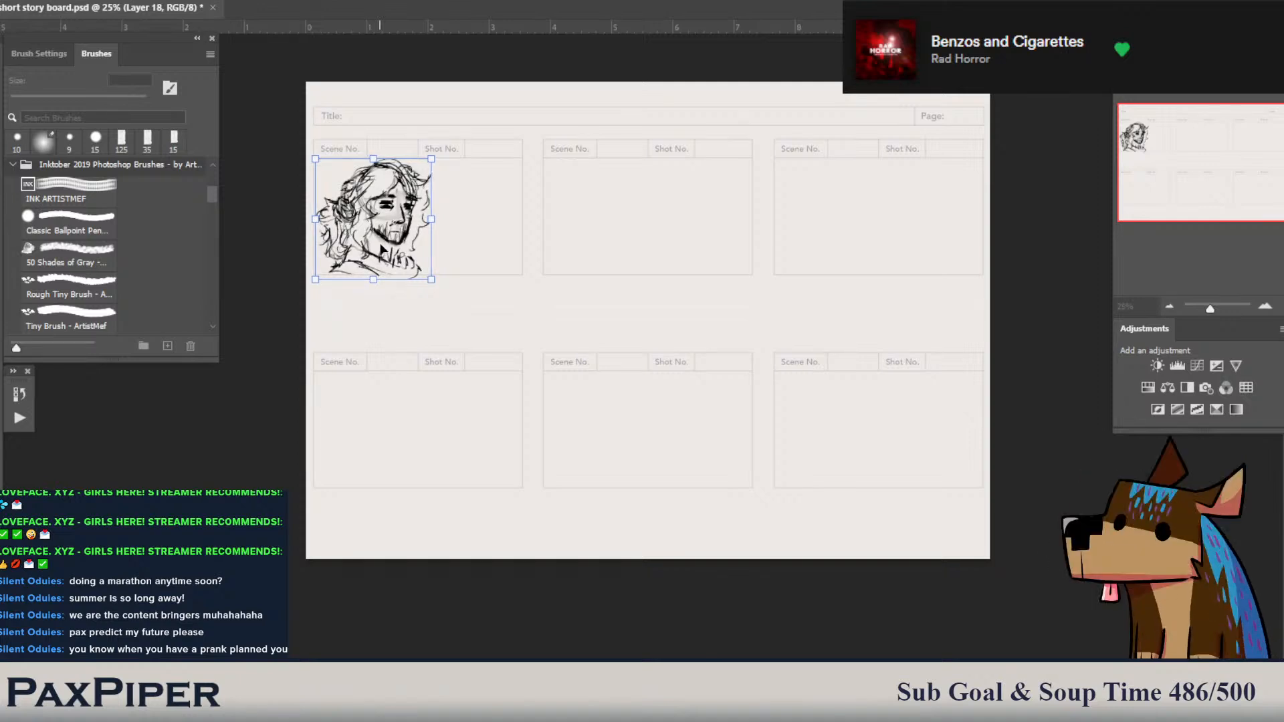
left_click_drag(410, 244, 624, 246)
key("b")
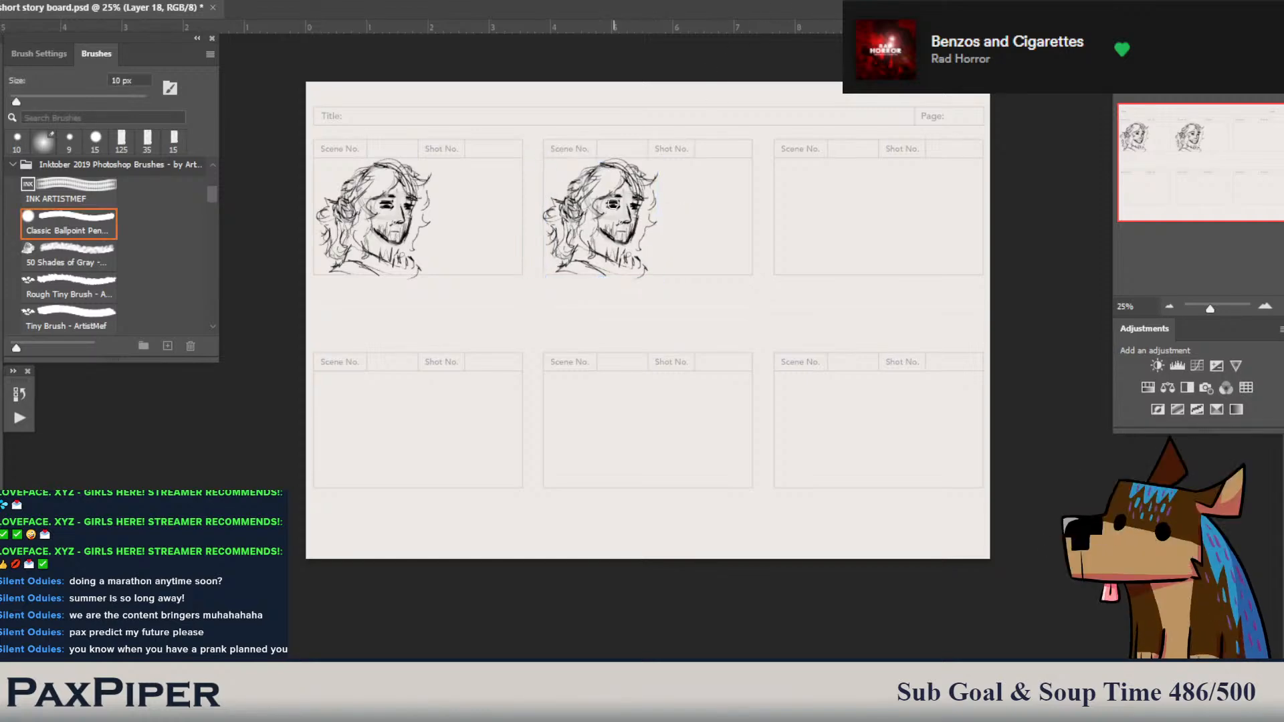
- Erase the open eyes of the second portrait and redraw them closed, adding a stroke to the hair beside the cheek
key("e")
left_click_drag(618, 204, 605, 208)
left_click_drag(640, 206, 636, 210)
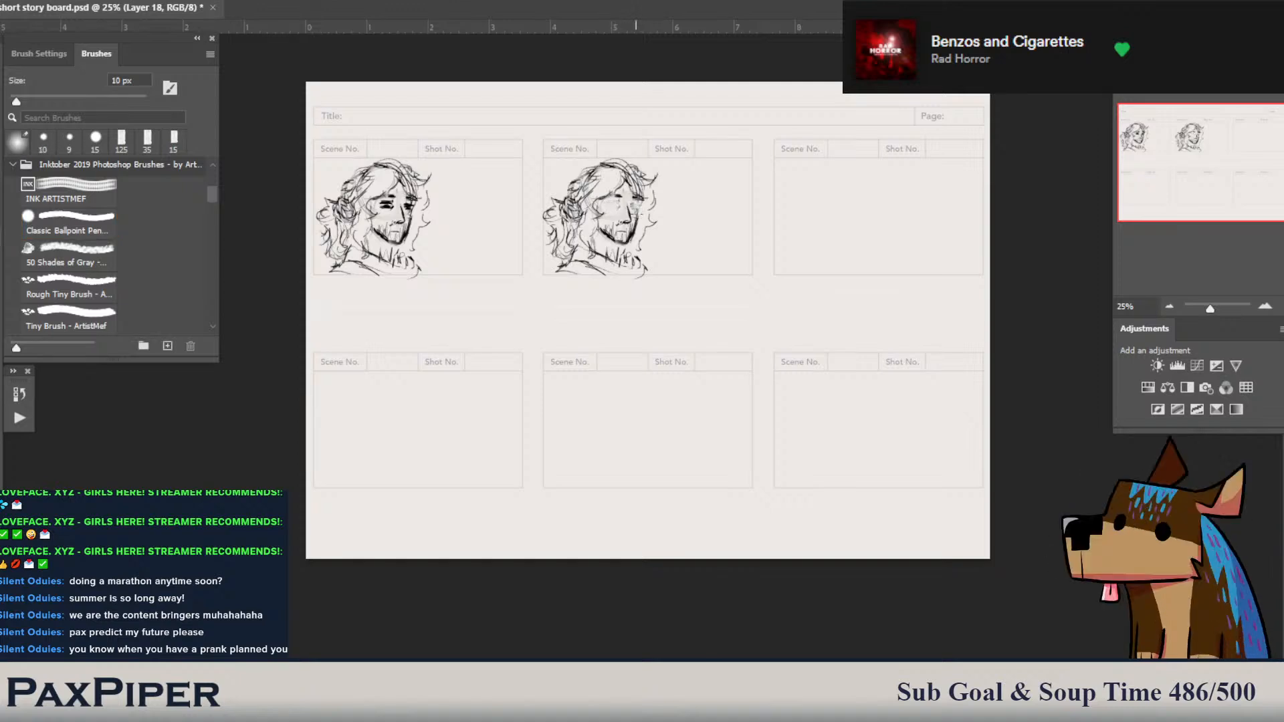
left_click_drag(611, 204, 621, 205)
key("b")
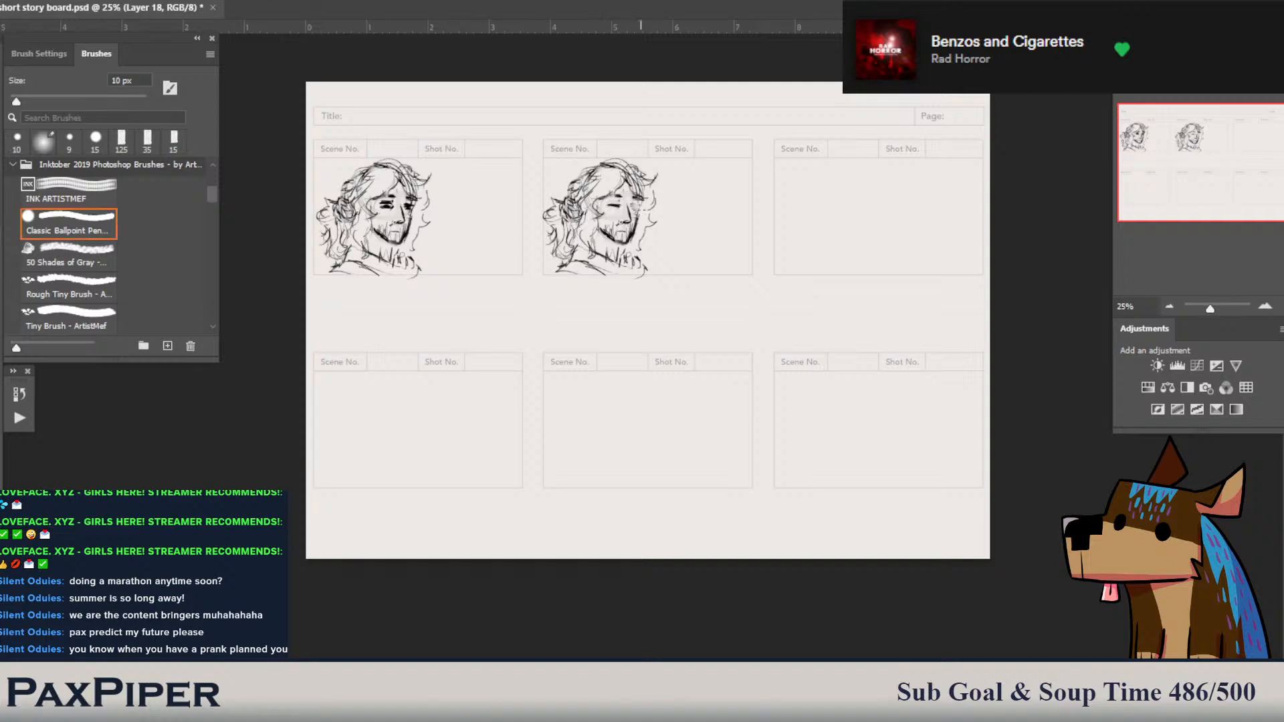
left_click_drag(632, 207, 641, 207)
left_click_drag(648, 213, 643, 238)
- Sketch a round head construction circle in the third frame, replacing the first attempt, and add a jaw line below it
mouse_move(812, 228)
left_mouse_down()
mouse_move(848, 200)
mouse_move(813, 183)
mouse_move(793, 200)
mouse_move(806, 237)
mouse_move(835, 220)
left_mouse_up()
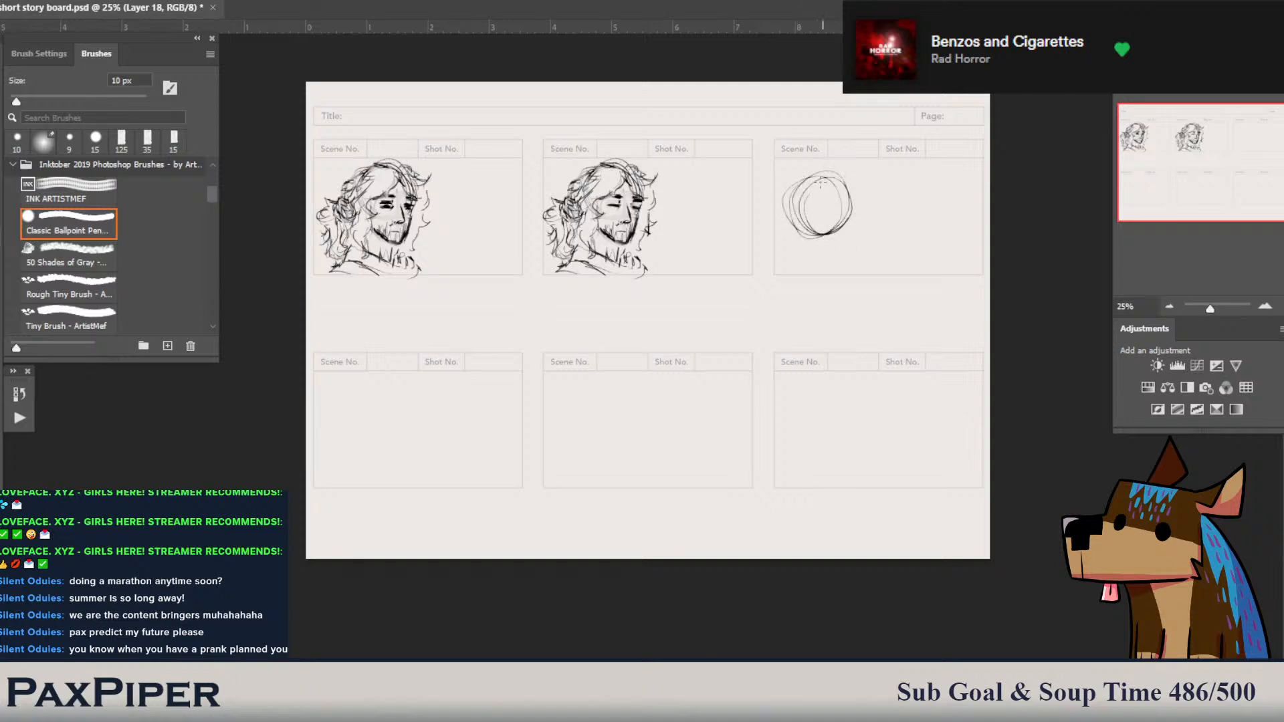
key("ctrl+z")
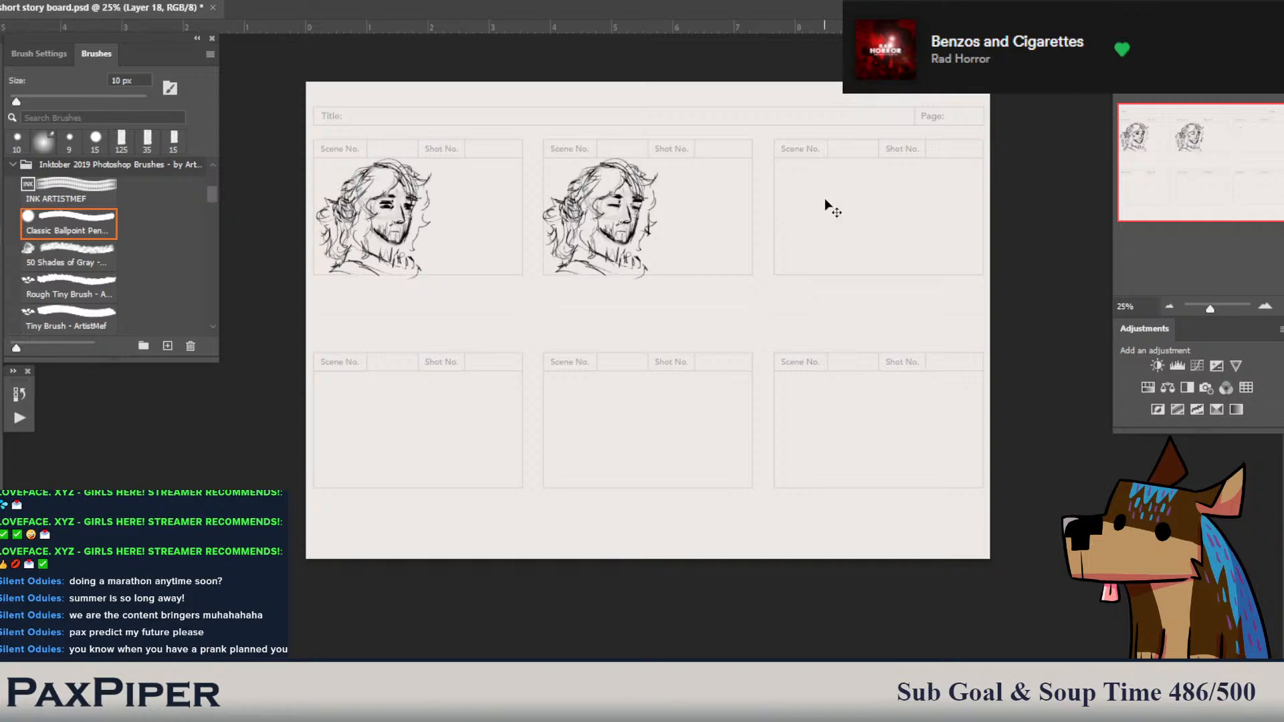
mouse_move(836, 167)
left_mouse_down()
mouse_move(797, 201)
mouse_move(817, 168)
left_mouse_up()
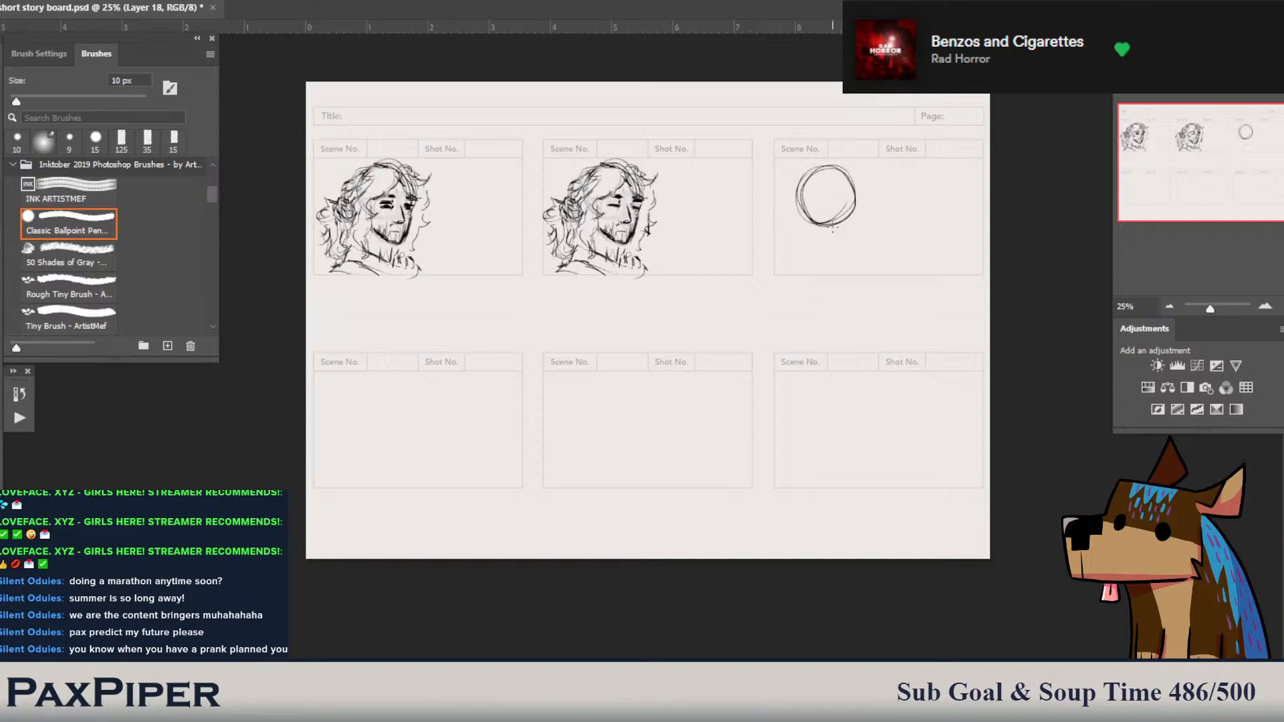
key("ctrl+z")
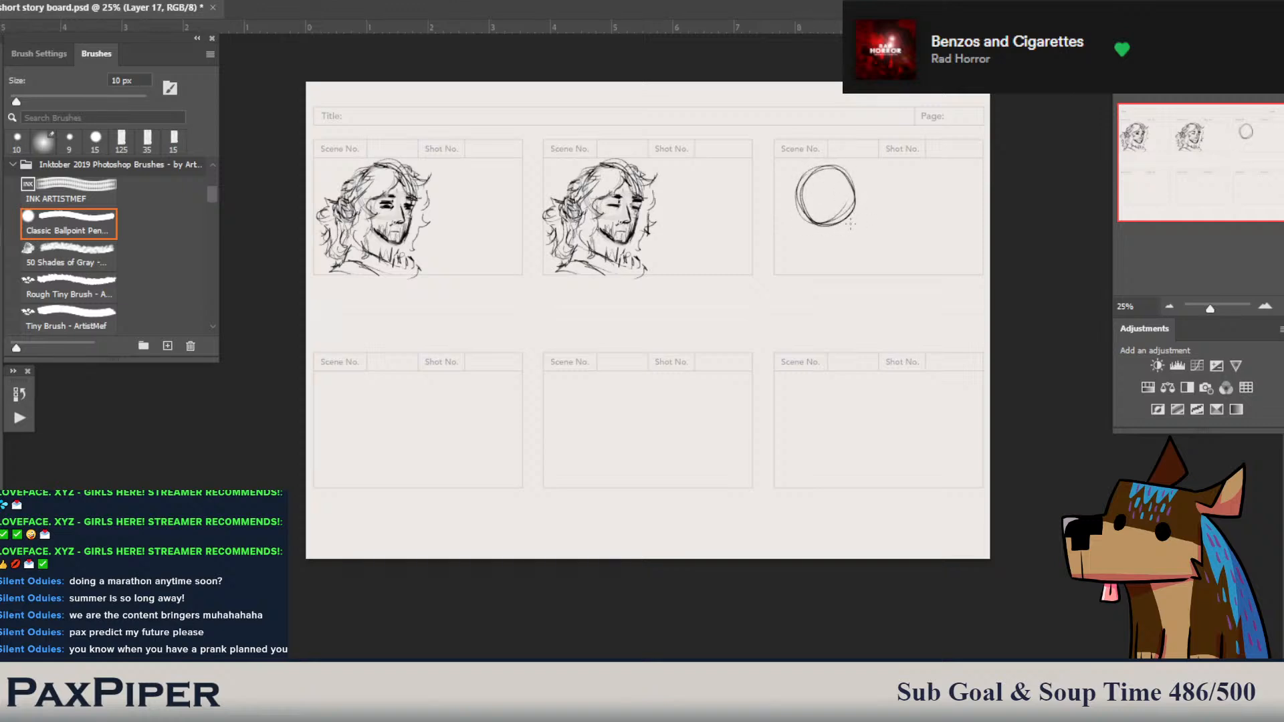
mouse_move(851, 221)
left_mouse_down()
mouse_move(841, 242)
mouse_move(823, 239)
mouse_move(834, 243)
left_mouse_up()
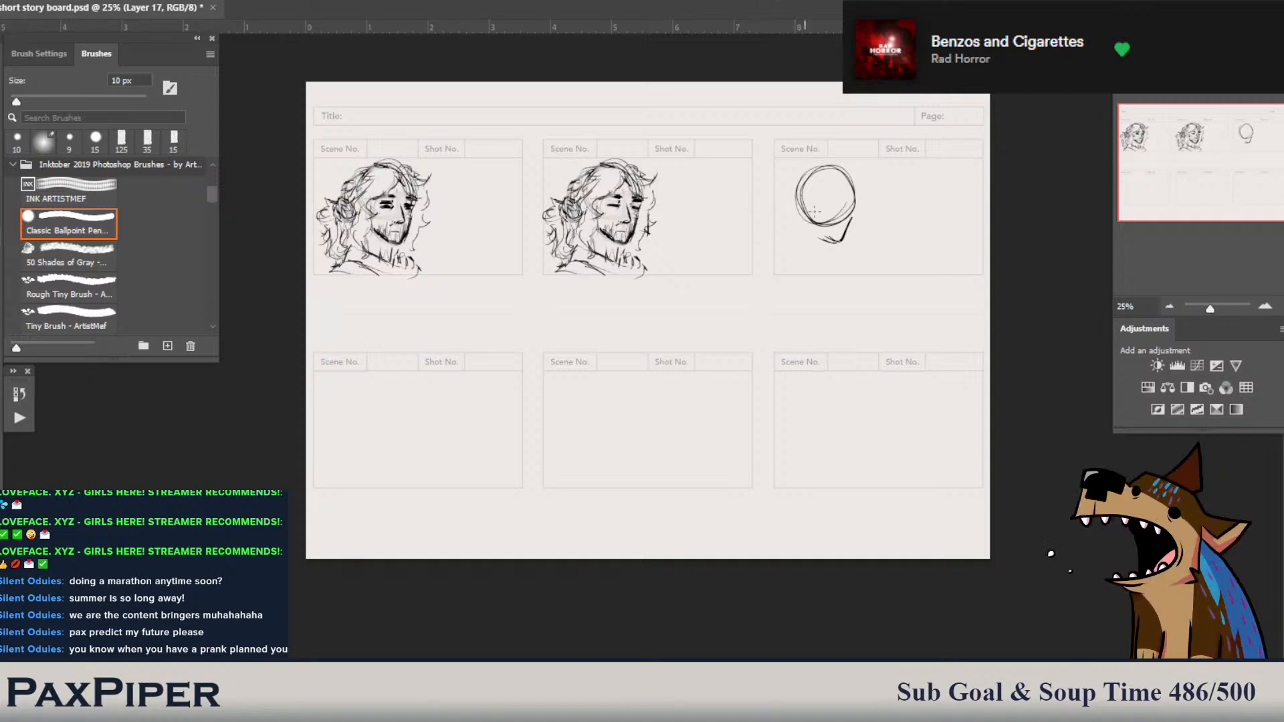
- Sketch the face edge, the beard strokes and the wavy front hair along the right side of the third-frame head
mouse_move(851, 176)
left_mouse_down()
mouse_move(863, 194)
mouse_move(855, 234)
mouse_move(870, 232)
left_mouse_up()
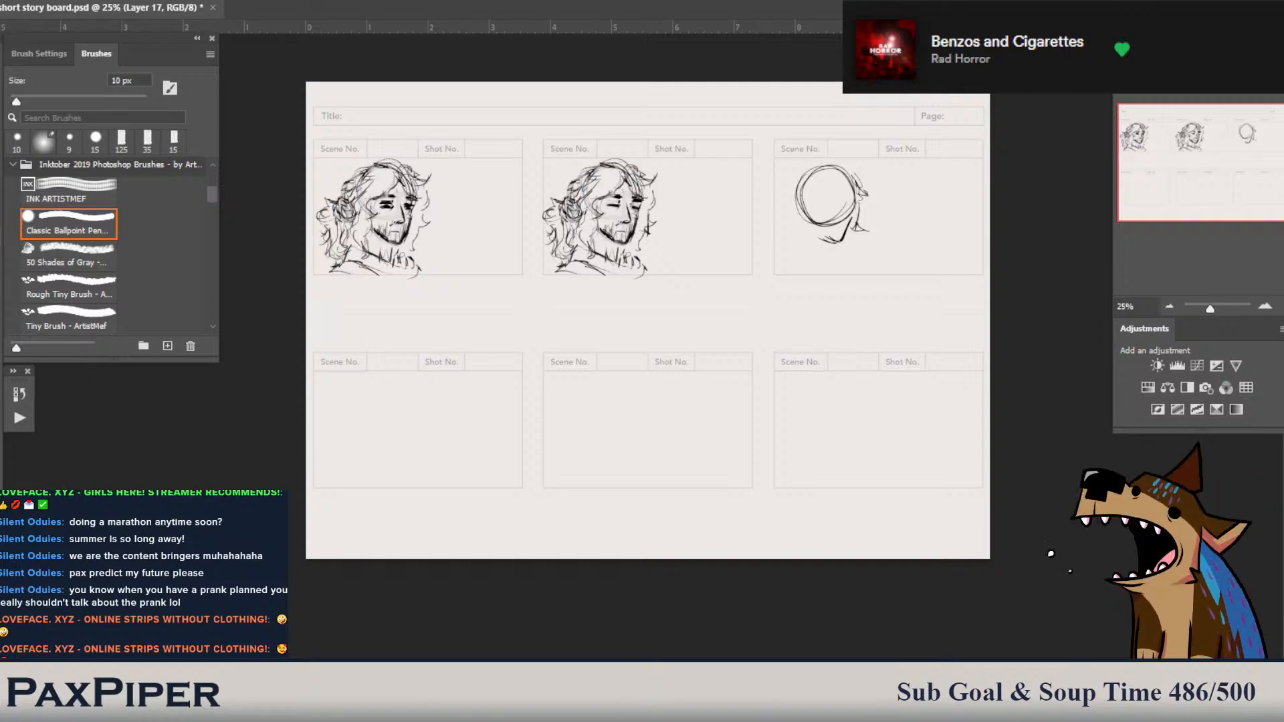
mouse_move(853, 220)
left_mouse_down()
mouse_move(837, 241)
mouse_move(845, 252)
mouse_move(840, 242)
left_mouse_up()
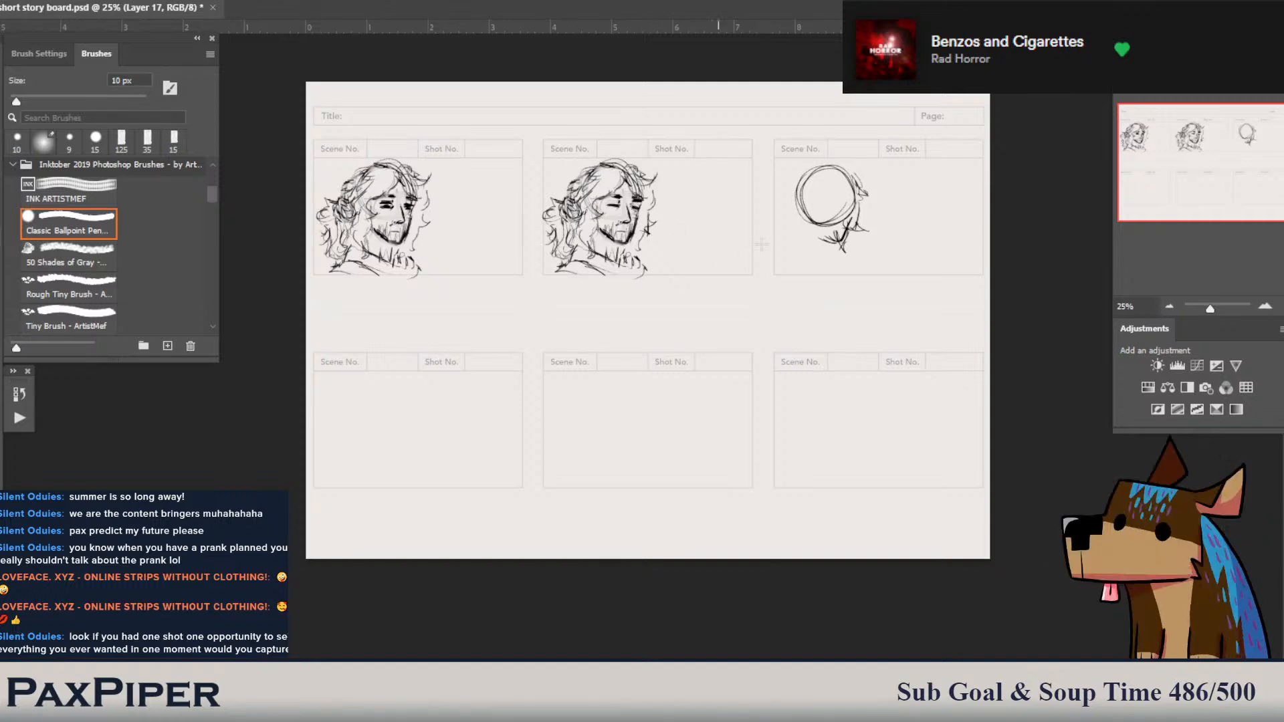
left_click_drag(837, 168, 864, 175)
left_click_drag(848, 168, 867, 184)
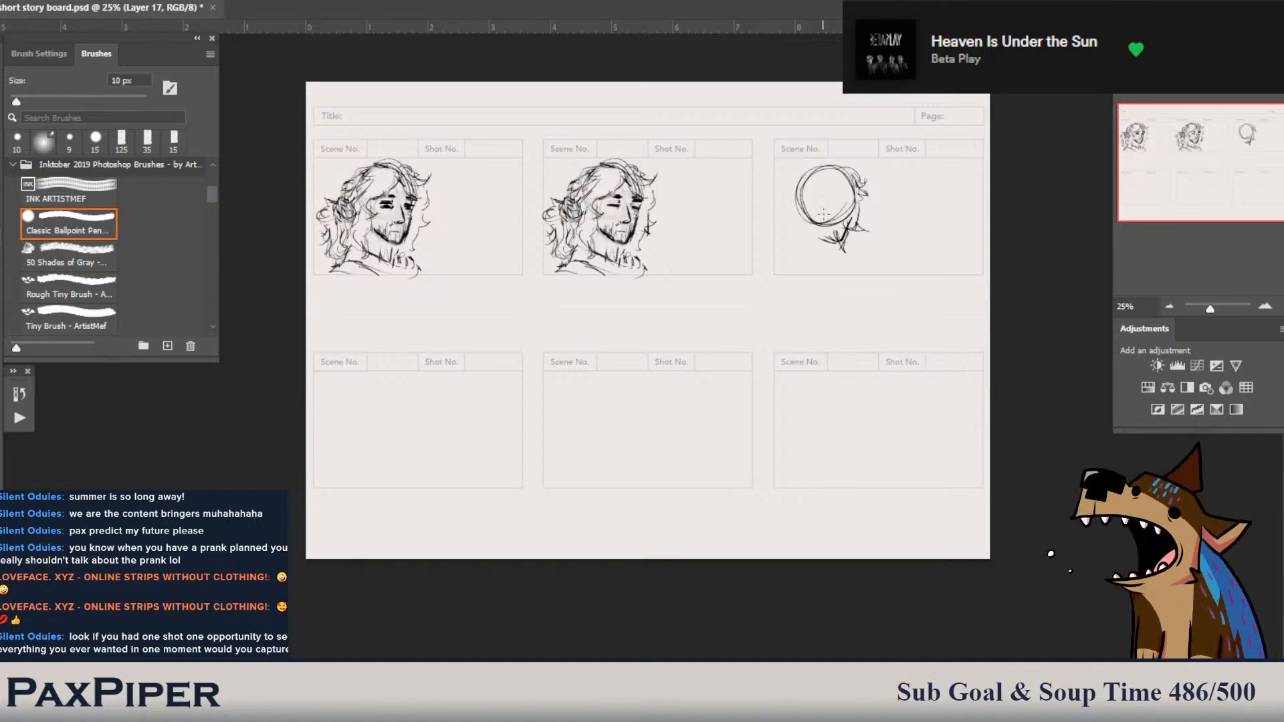
mouse_move(833, 170)
left_mouse_down()
mouse_move(854, 168)
mouse_move(868, 221)
left_mouse_up()
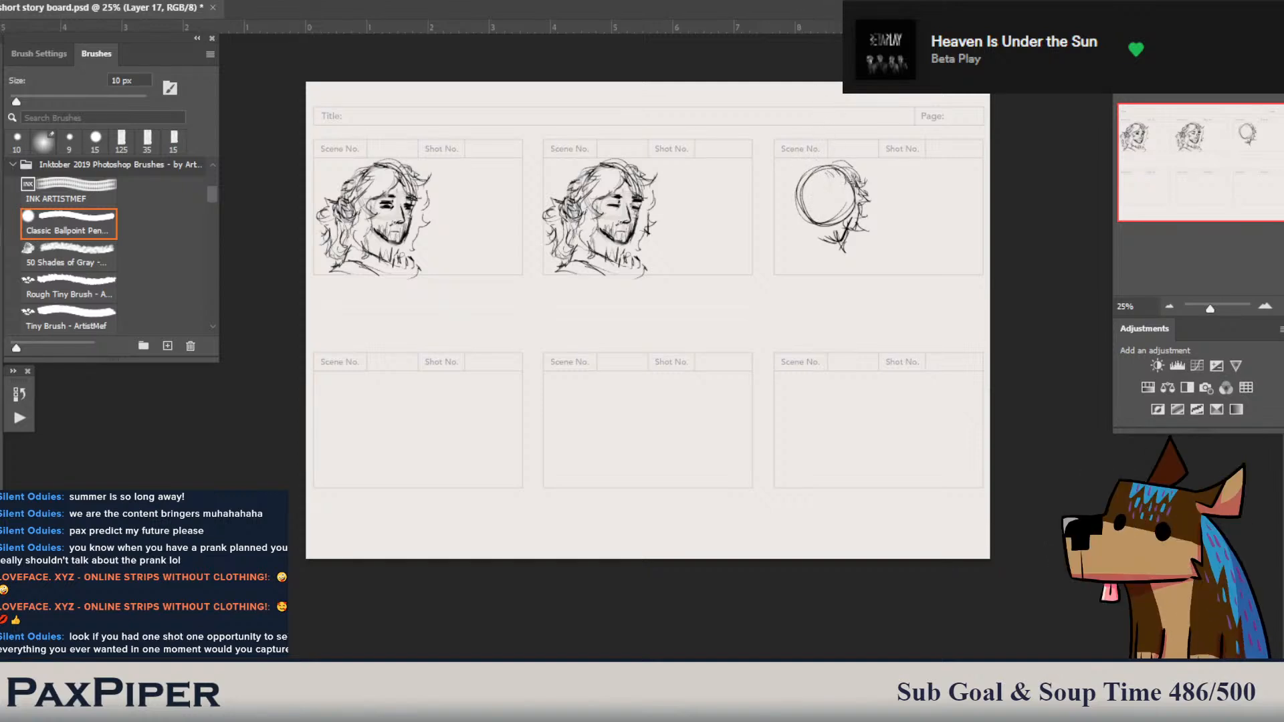
left_click_drag(829, 179, 854, 200)
- Fade the head's construction circle with the eraser and sketch hanging locks of hair at the third frame's left edge
key("e")
mouse_move(823, 213)
left_mouse_down()
mouse_move(807, 189)
mouse_move(823, 162)
mouse_move(814, 205)
mouse_move(794, 212)
mouse_move(799, 222)
mouse_move(793, 212)
mouse_move(797, 226)
mouse_move(789, 211)
mouse_move(799, 229)
mouse_move(788, 211)
mouse_move(773, 217)
mouse_move(798, 232)
mouse_move(788, 252)
mouse_move(799, 254)
mouse_move(804, 260)
left_mouse_up()
key("b")
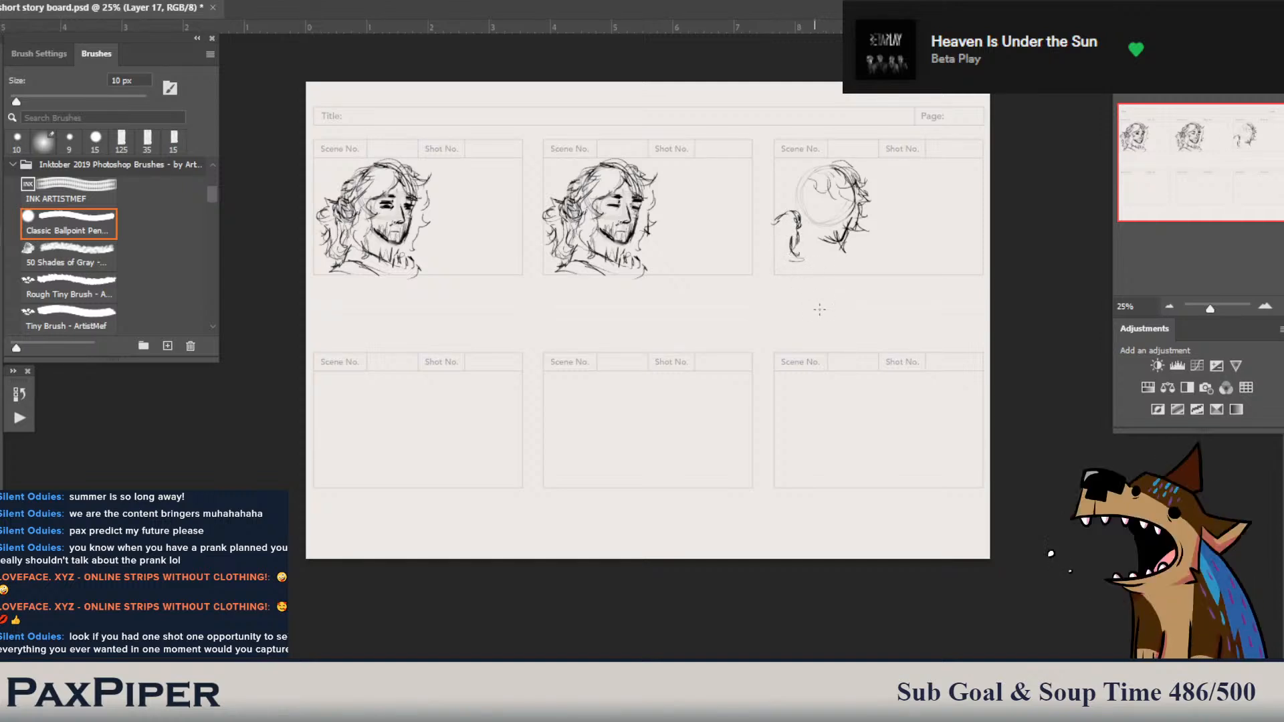
mouse_move(784, 231)
left_mouse_down()
mouse_move(770, 248)
mouse_move(788, 265)
left_mouse_up()
key("e")
key("b")
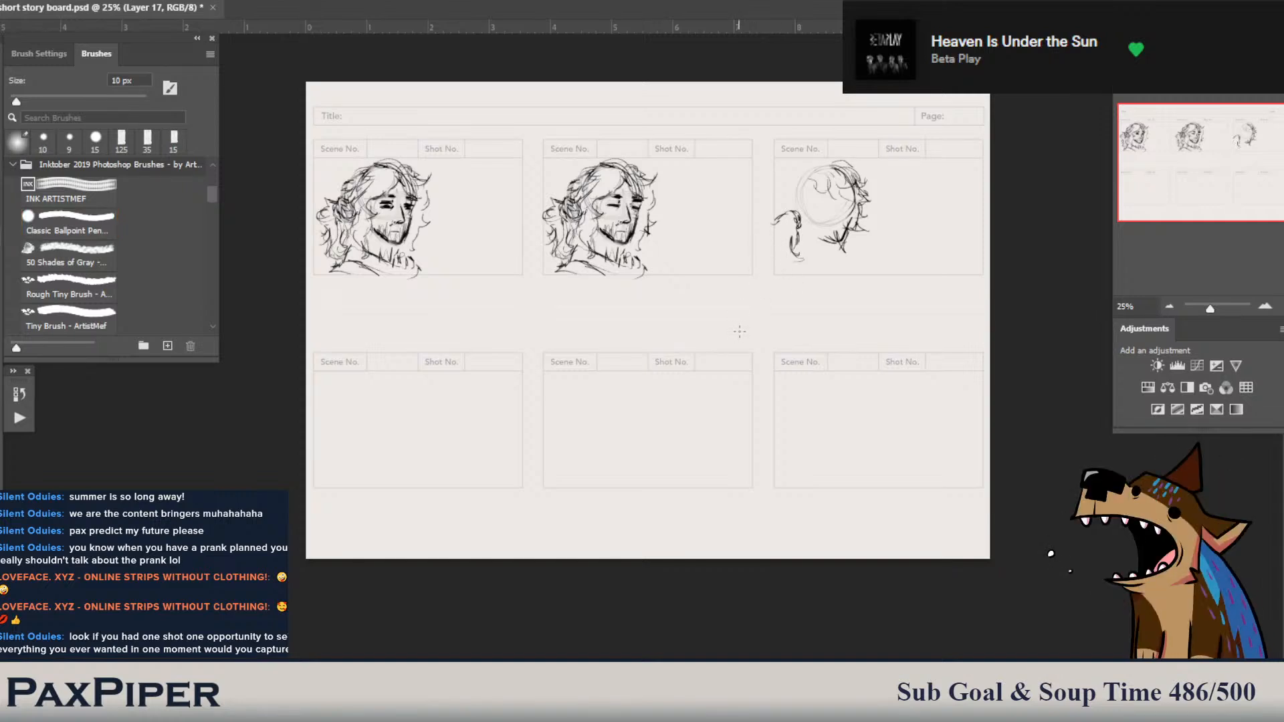
left_click_drag(793, 264, 779, 272)
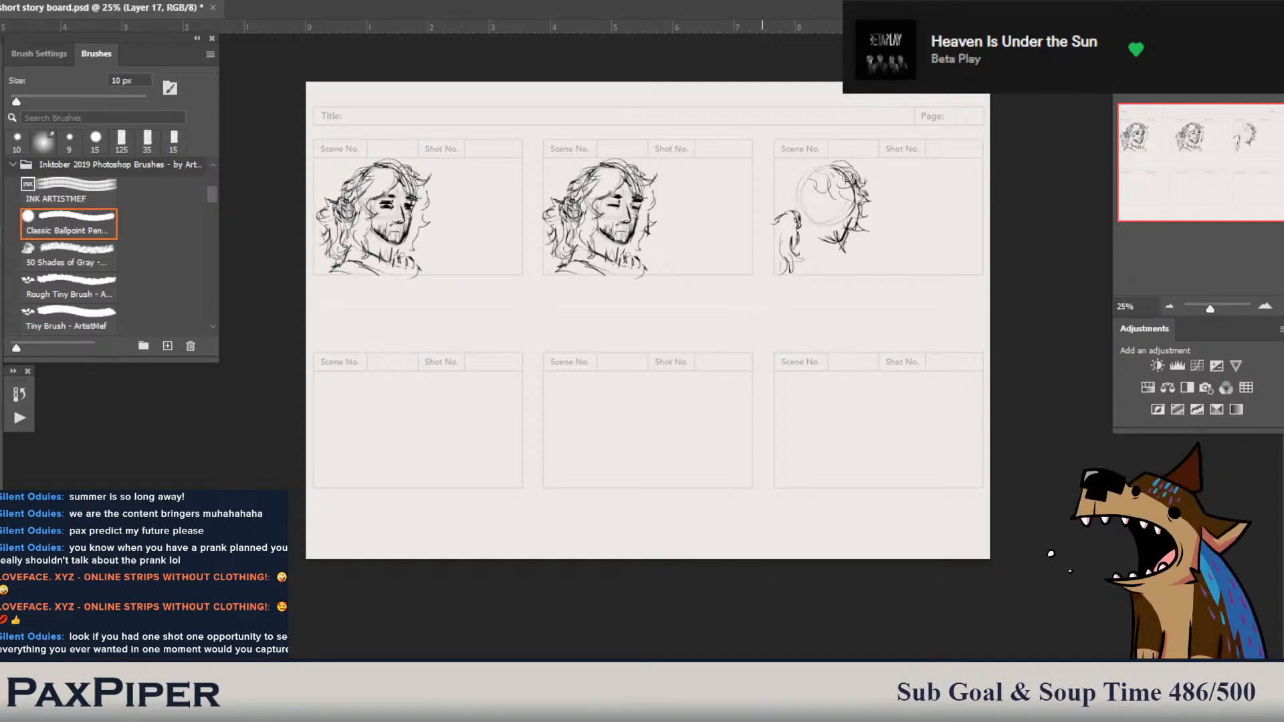
- Lighten the old jaw strokes, redraw the jaw, and sketch wavy hair over the left side of the third-frame head
key("e")
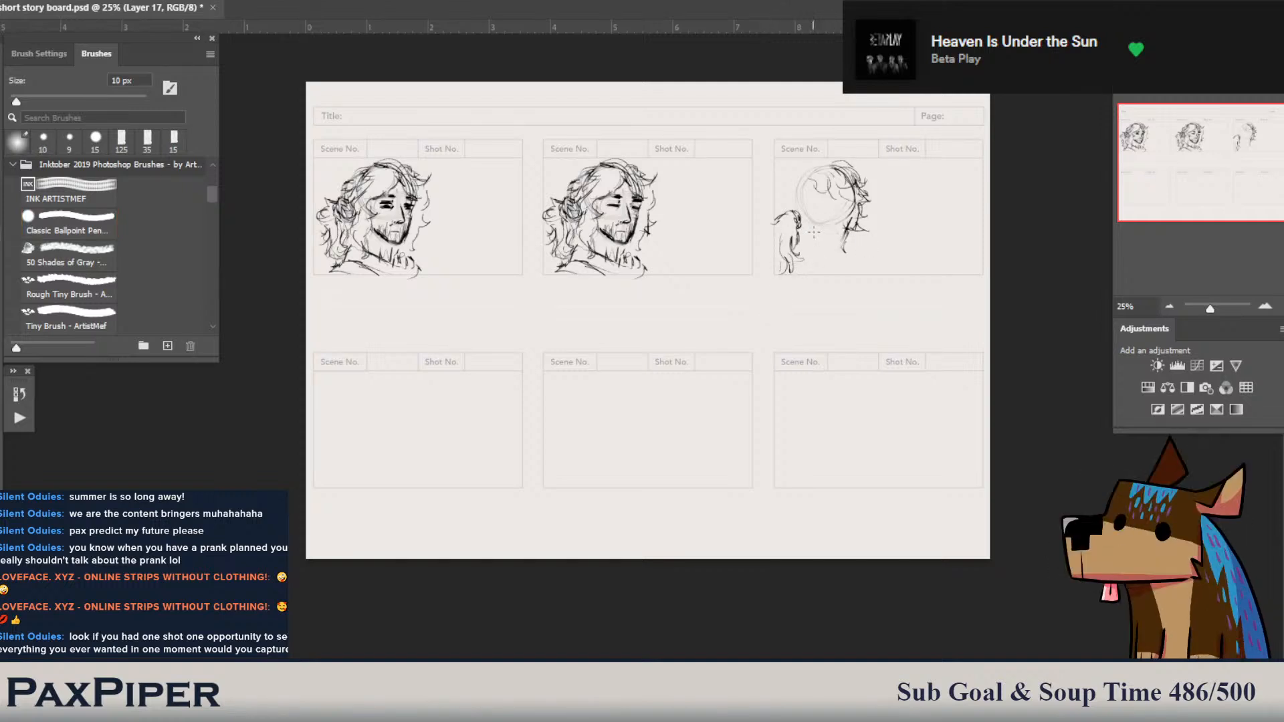
key("b")
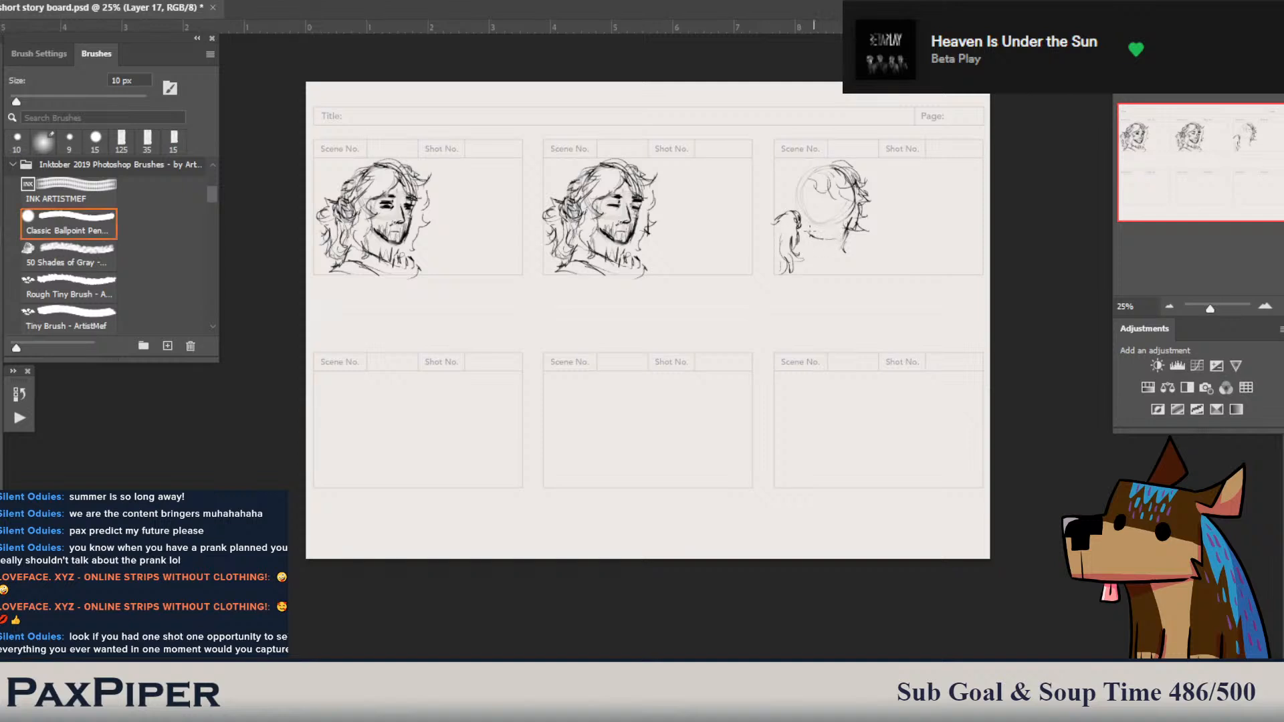
mouse_move(822, 236)
left_mouse_down()
mouse_move(837, 231)
mouse_move(846, 250)
mouse_move(842, 228)
mouse_move(846, 253)
left_mouse_up()
left_click_drag(843, 246, 851, 232)
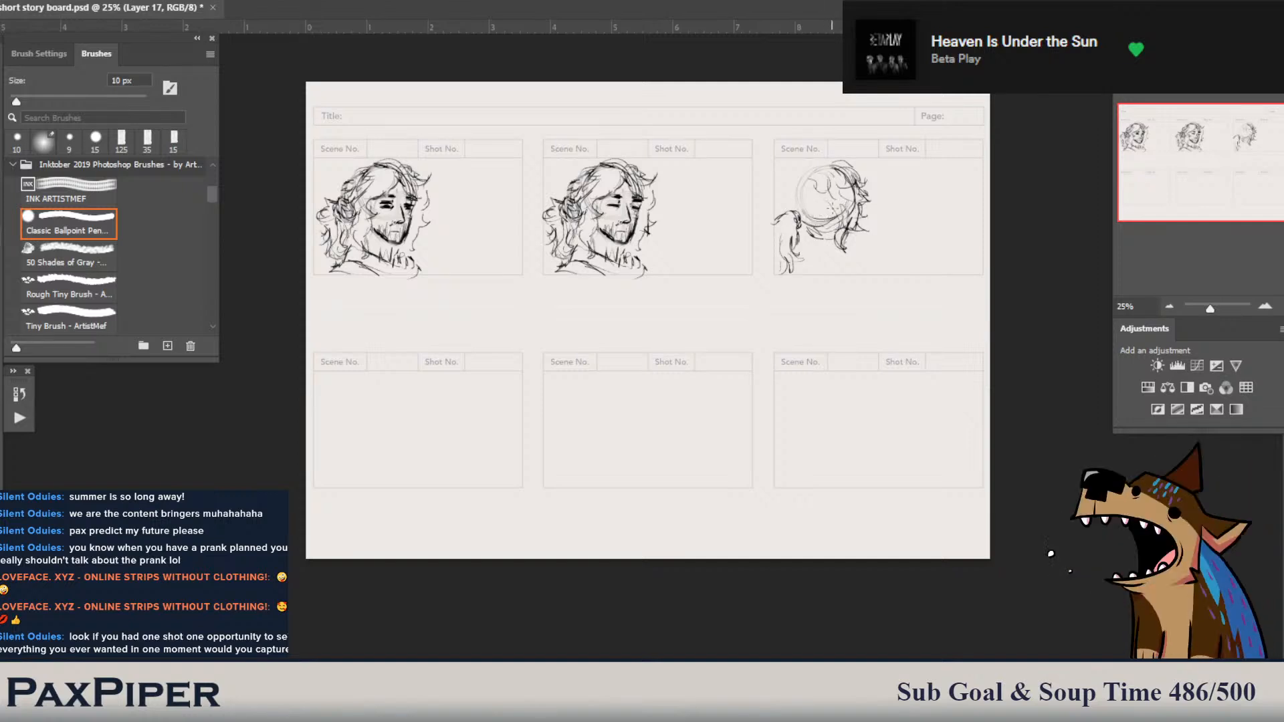
left_click_drag(797, 198, 799, 209)
mouse_move(789, 187)
left_mouse_down()
mouse_move(819, 199)
mouse_move(805, 194)
mouse_move(811, 167)
mouse_move(826, 166)
mouse_move(788, 204)
left_mouse_up()
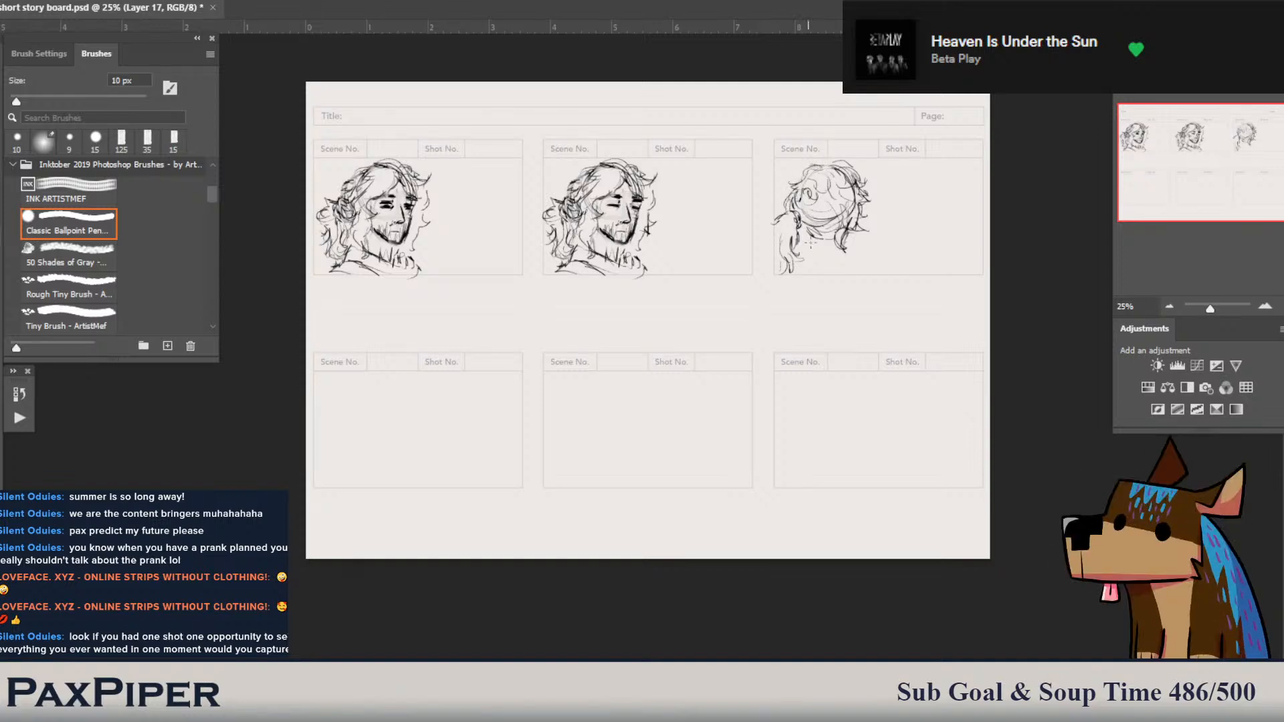
- Add loose strands under the third-frame head and thicken the hanging locks on its left side
left_click_drag(825, 246, 817, 244)
mouse_move(833, 237)
left_mouse_down()
mouse_move(817, 249)
mouse_move(806, 228)
left_mouse_up()
mouse_move(791, 224)
left_mouse_down()
mouse_move(788, 250)
mouse_move(807, 256)
mouse_move(786, 253)
left_mouse_up()
left_click_drag(792, 253, 778, 259)
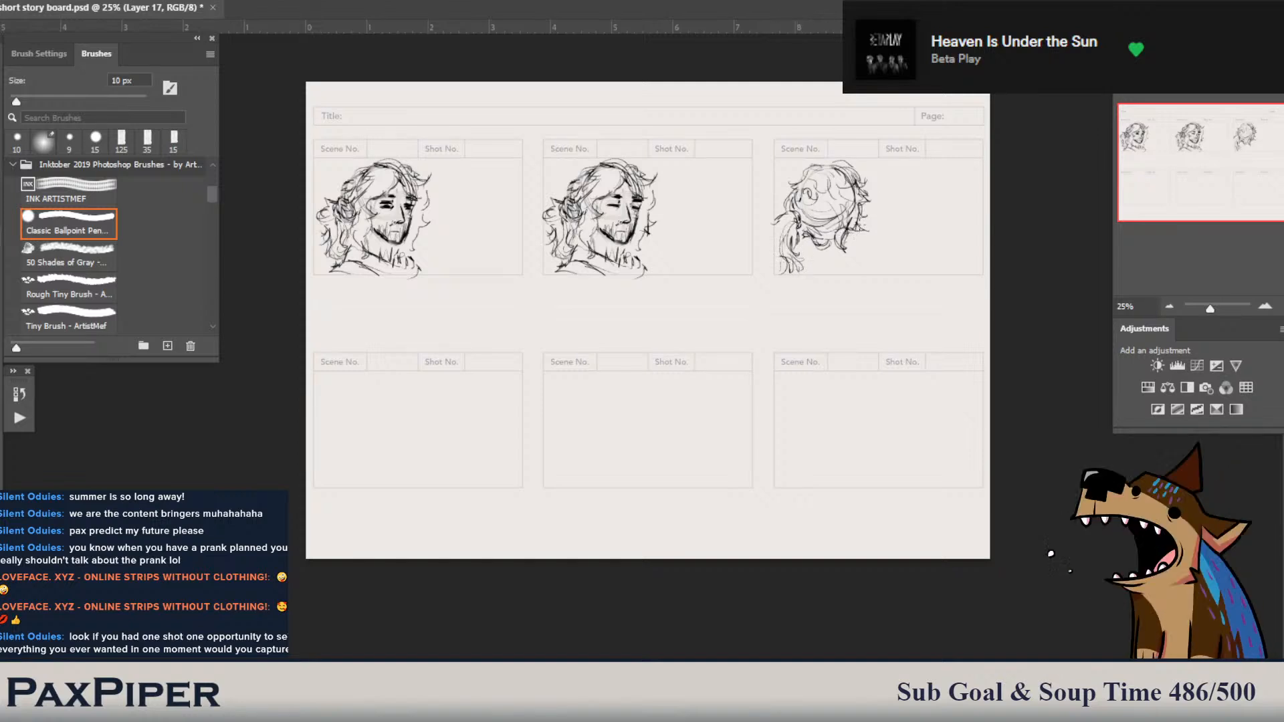
- Sketch the neck and shoulders below the third-frame head and darken the edges of the face and hair
left_click_drag(856, 217, 863, 240)
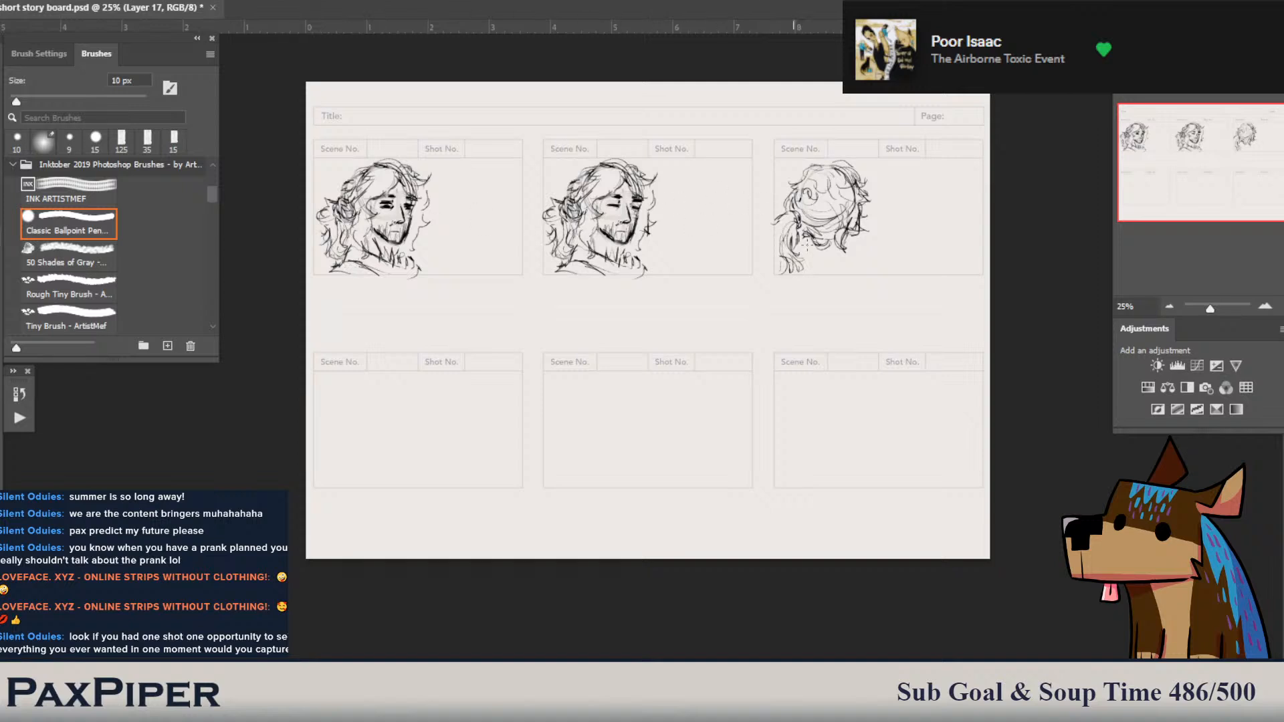
mouse_move(831, 251)
left_mouse_down()
mouse_move(853, 244)
mouse_move(804, 237)
mouse_move(801, 254)
mouse_move(860, 261)
mouse_move(811, 271)
mouse_move(868, 259)
mouse_move(870, 275)
mouse_move(841, 275)
mouse_move(871, 273)
mouse_move(806, 265)
left_mouse_up()
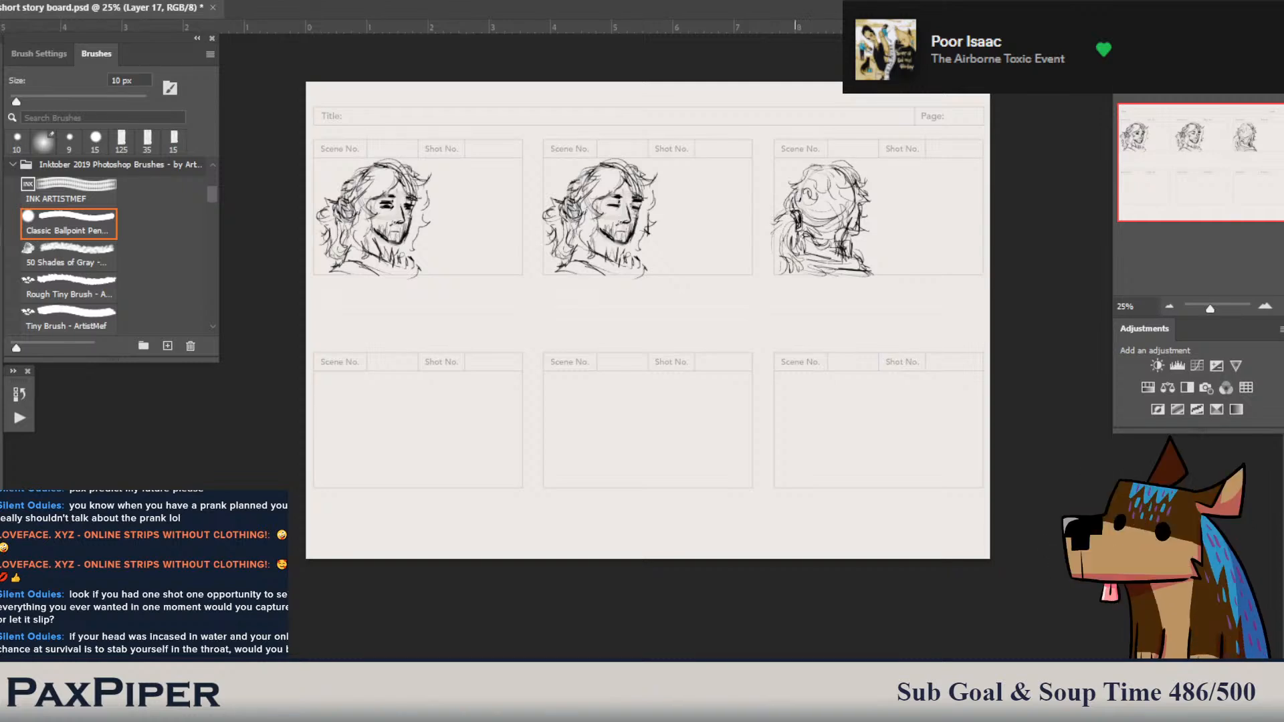
left_click_drag(802, 220, 809, 234)
- Select the third-frame head and hair with the Lasso and rotate them slightly clockwise using Free Transform
key("l")
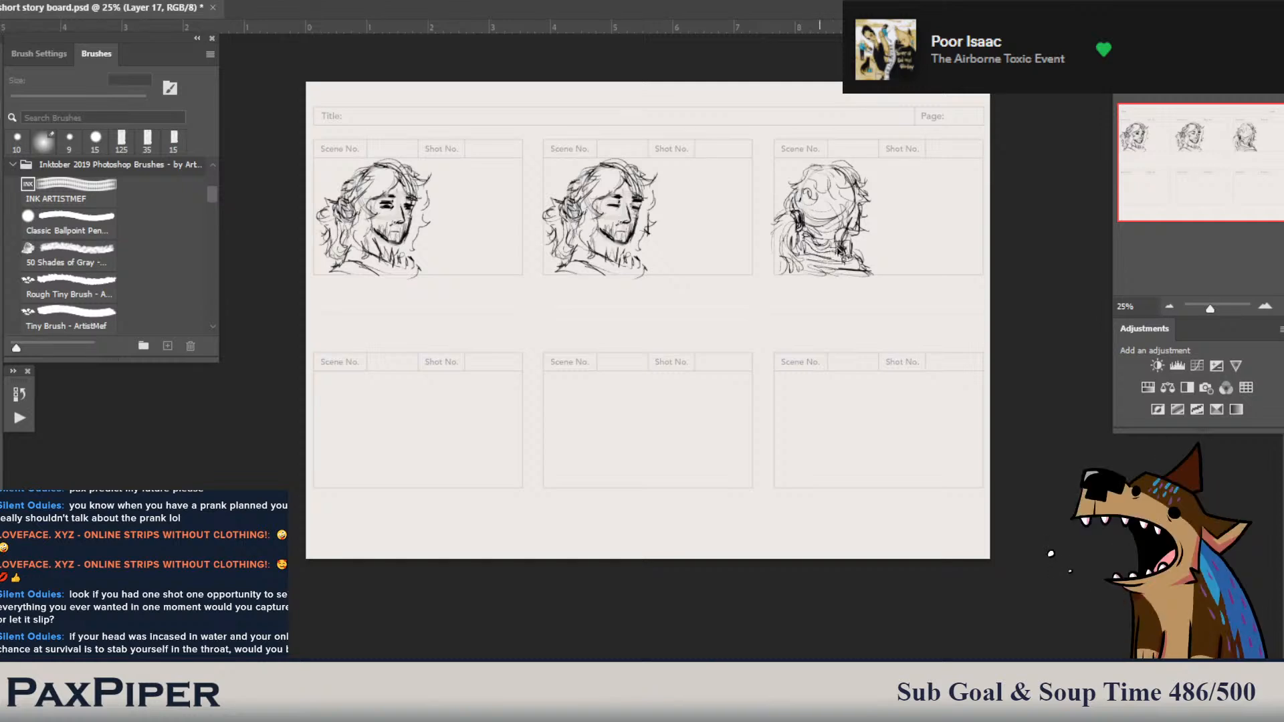
mouse_move(853, 245)
left_mouse_down()
mouse_move(851, 149)
mouse_move(776, 167)
mouse_move(740, 247)
mouse_move(752, 291)
mouse_move(794, 300)
mouse_move(813, 254)
left_mouse_up()
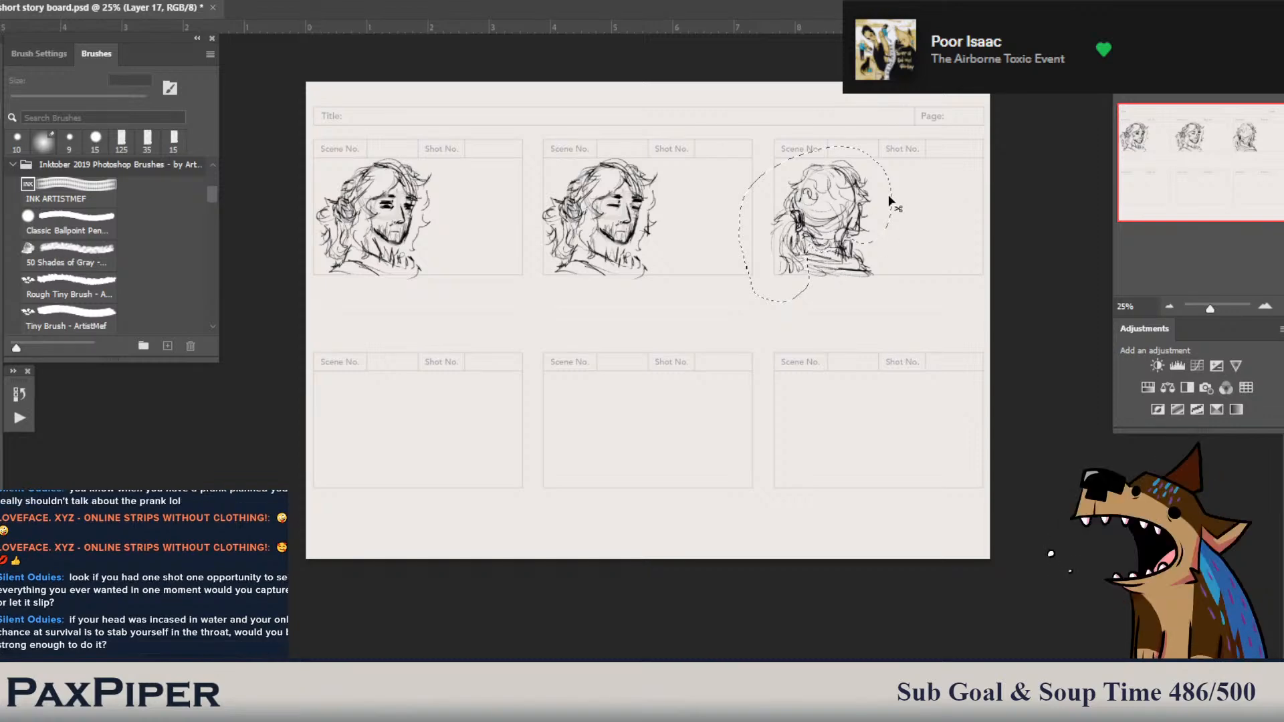
key("ctrl+t")
left_click_drag(899, 169, 933, 173)
key("Escape")
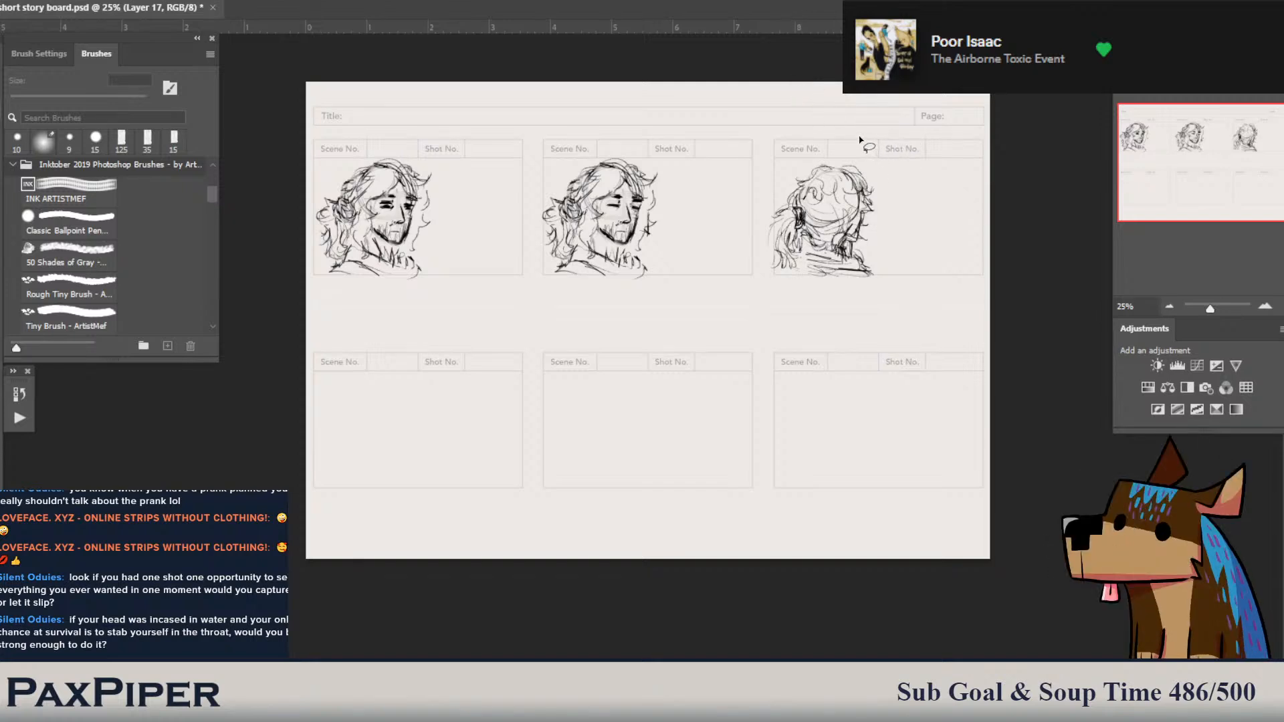
key("b")
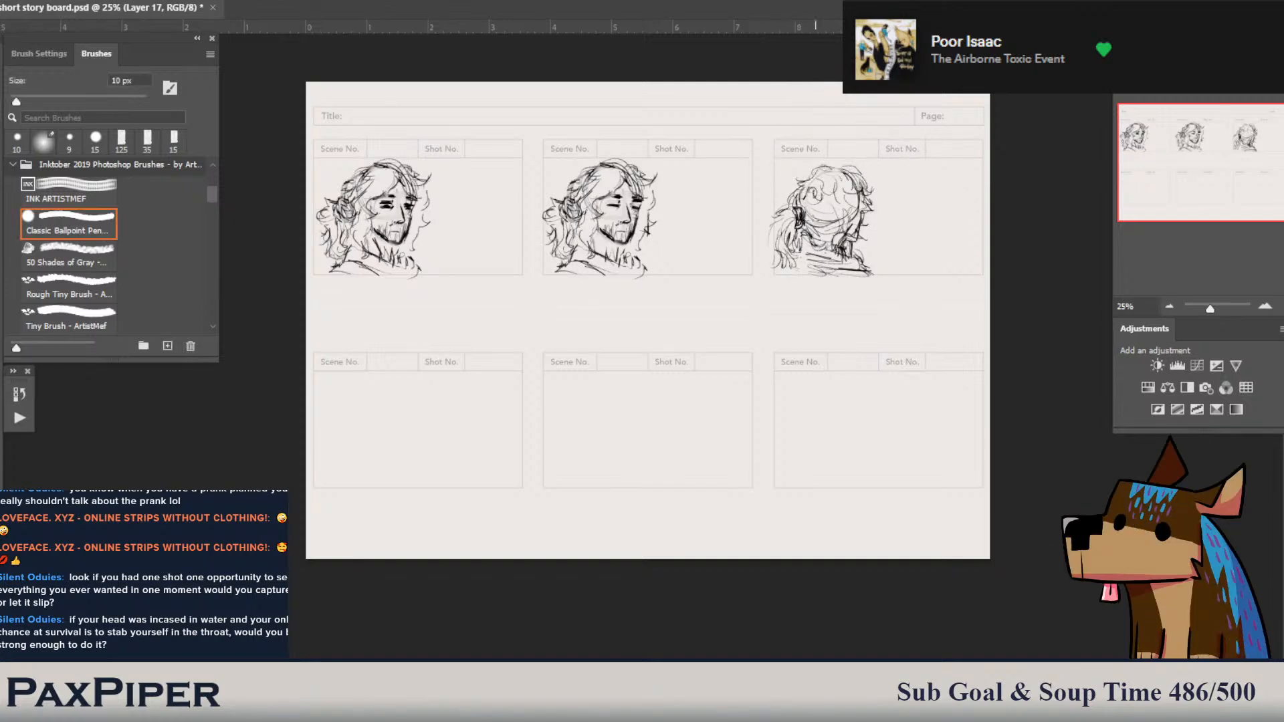
- Reinforce the neck, collar and shoulder lines under the rotated head with additional brush strokes
mouse_move(817, 250)
left_mouse_down()
mouse_move(775, 280)
mouse_move(809, 270)
left_mouse_up()
mouse_move(813, 266)
left_mouse_down()
mouse_move(788, 274)
mouse_move(872, 275)
mouse_move(803, 256)
left_mouse_up()
left_click_drag(807, 253, 848, 258)
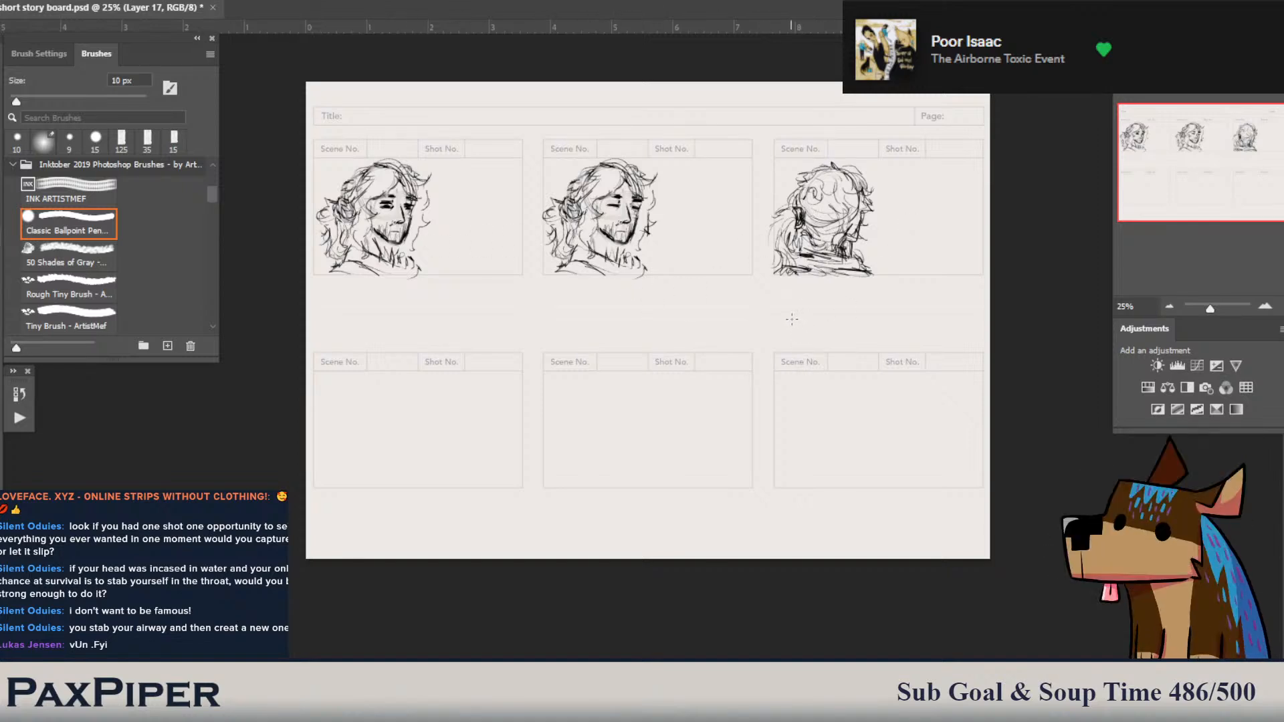
- Draw a horizontal line from the third-frame head to the frame's right edge and sketch a tiny distant figure across it with a 9 px brush
left_click_drag(980, 220, 865, 221)
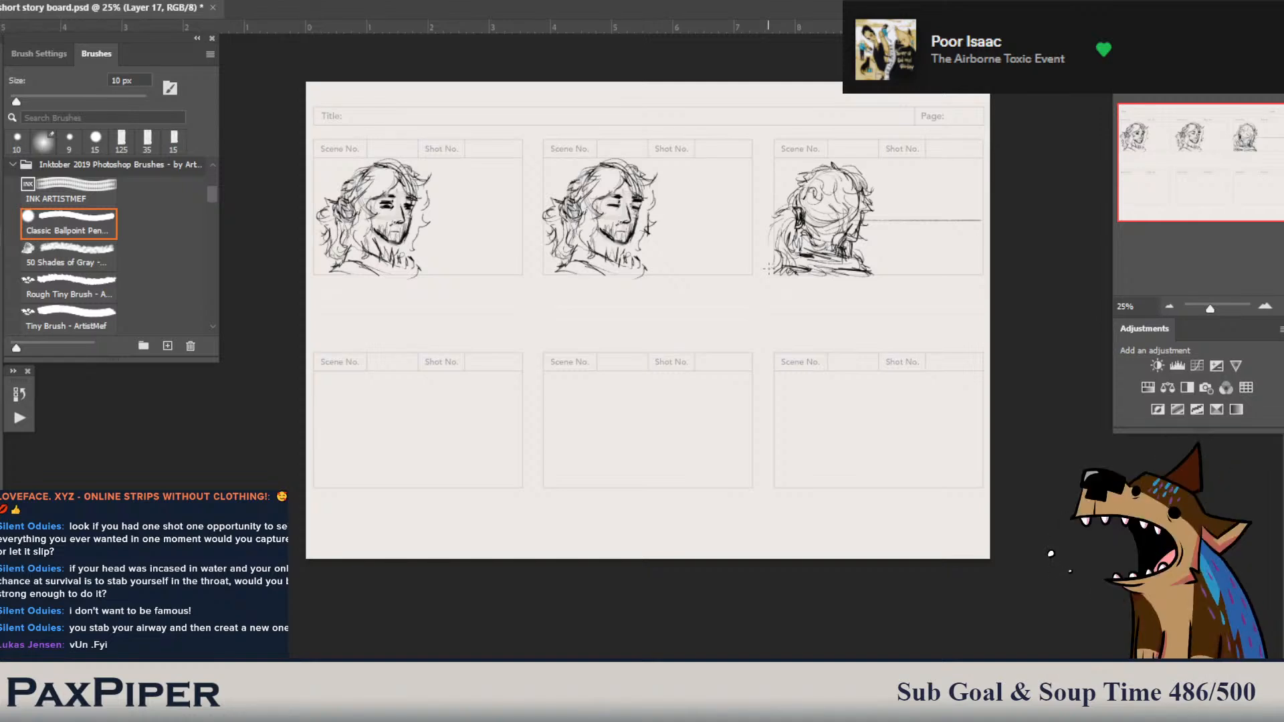
key("bracketleft")
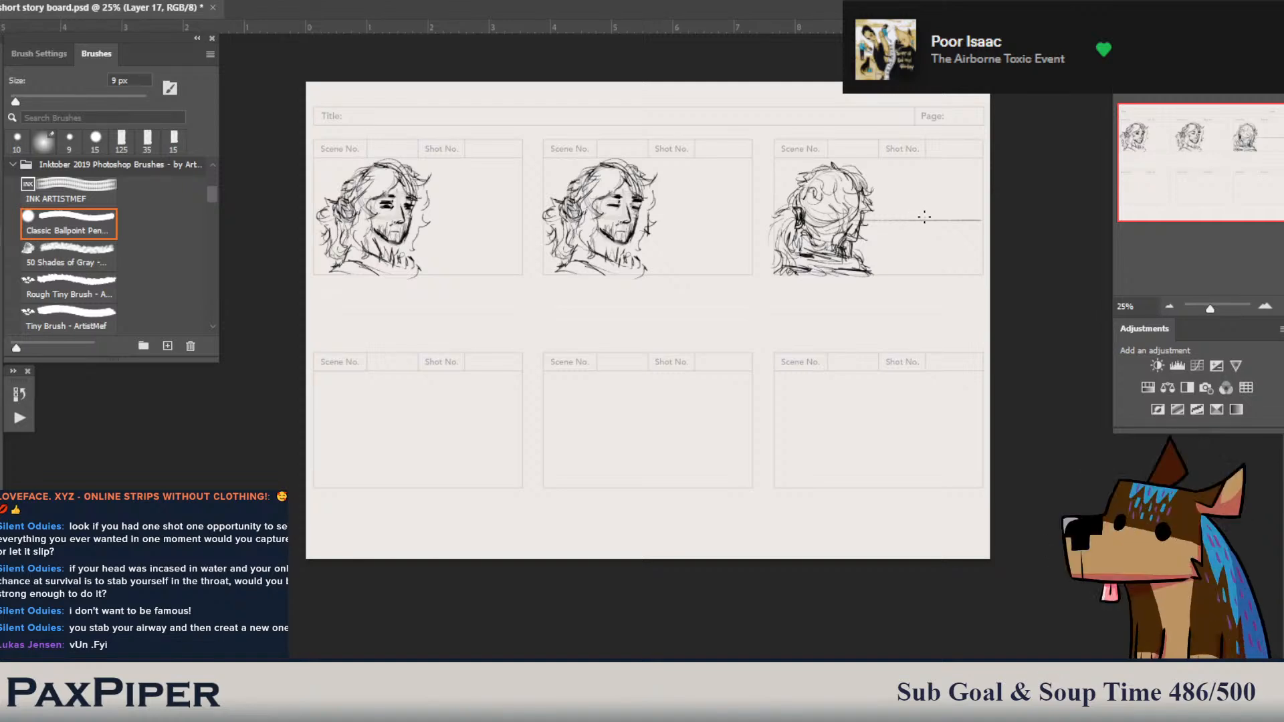
mouse_move(943, 206)
left_mouse_down()
mouse_move(954, 211)
mouse_move(935, 234)
mouse_move(946, 228)
left_mouse_up()
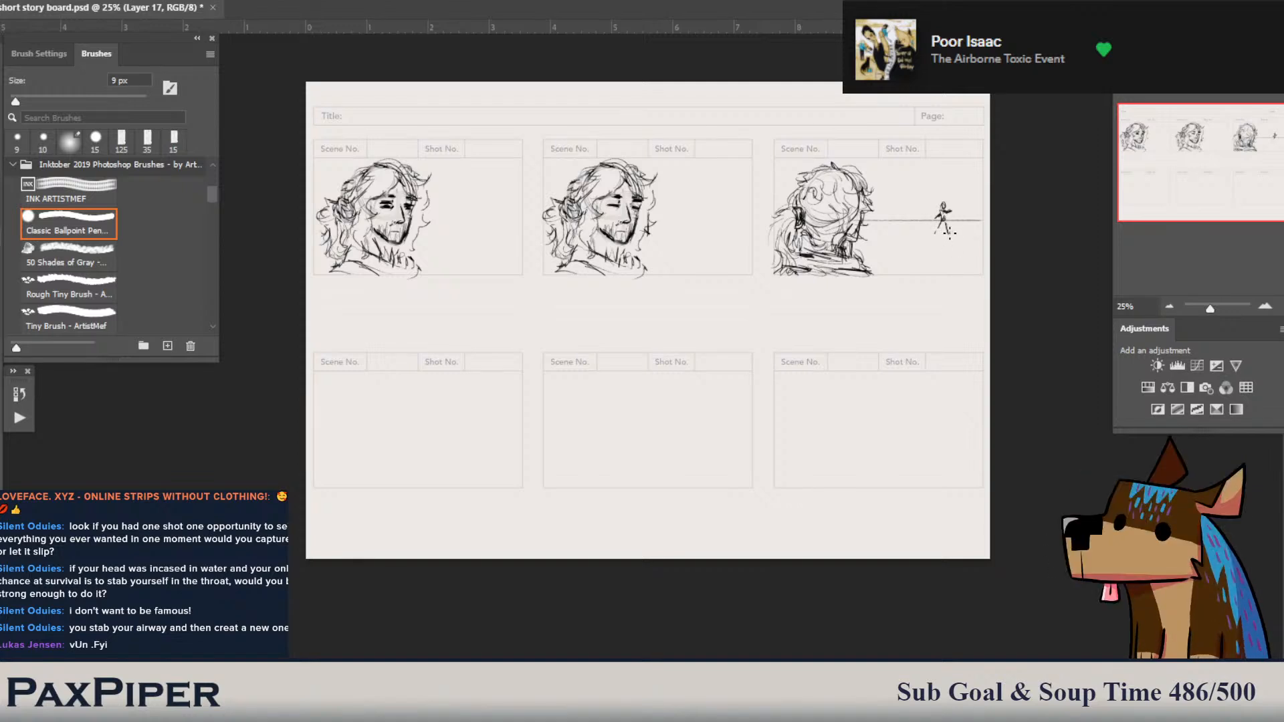
left_click_drag(938, 227, 935, 238)
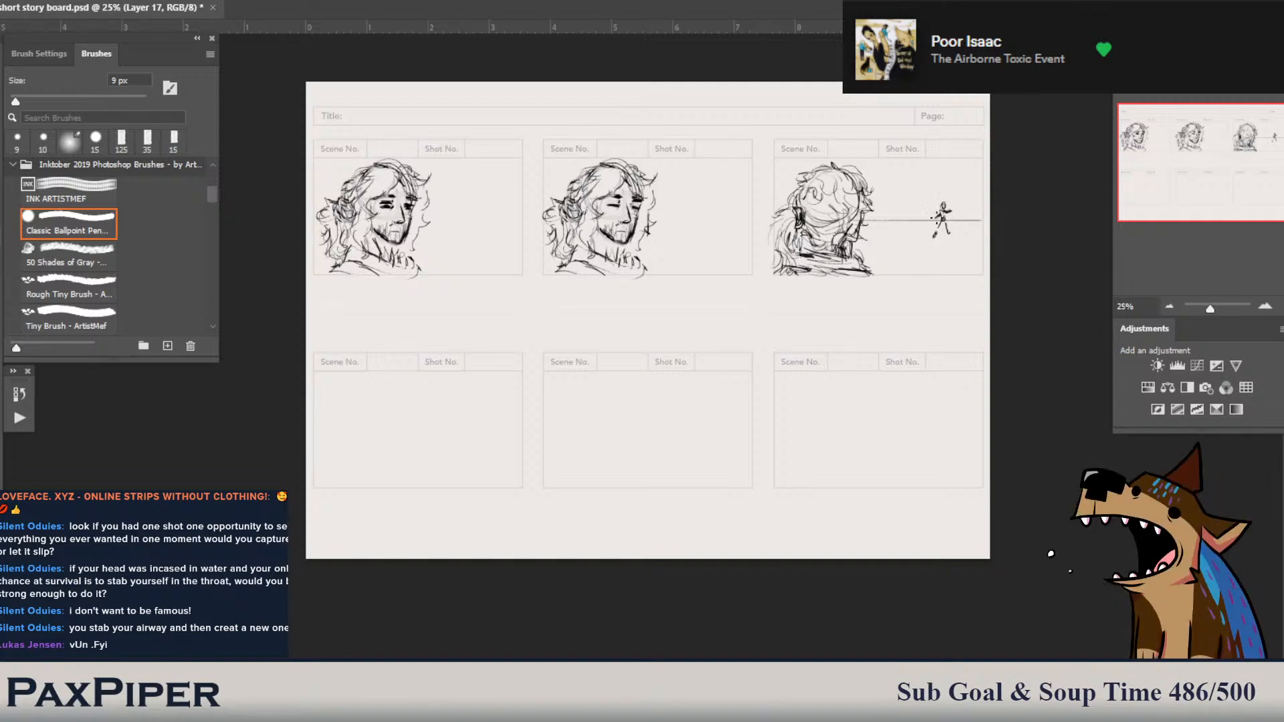
- Sketch a small upright shape beside the third frame's distant figure, lighten both with the Eraser, and add loose ground lines around them
left_click_drag(940, 213, 936, 221)
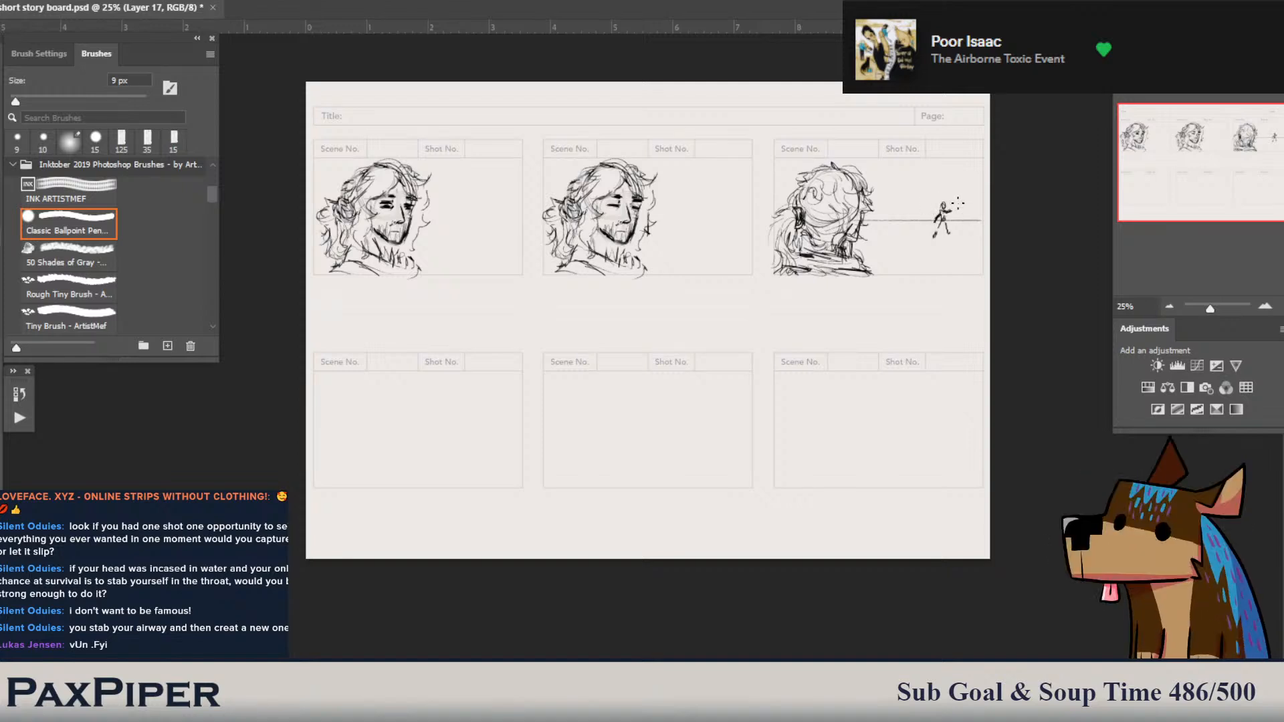
left_click_drag(961, 207, 962, 224)
key("e")
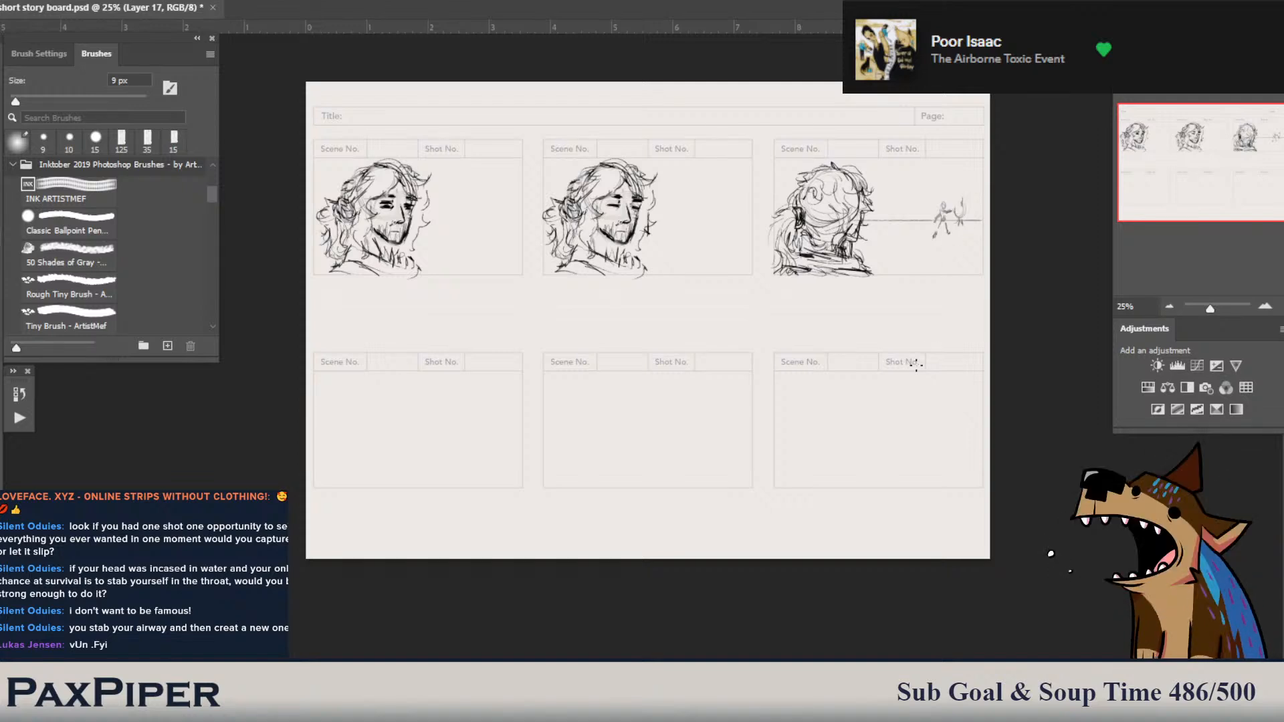
key("b")
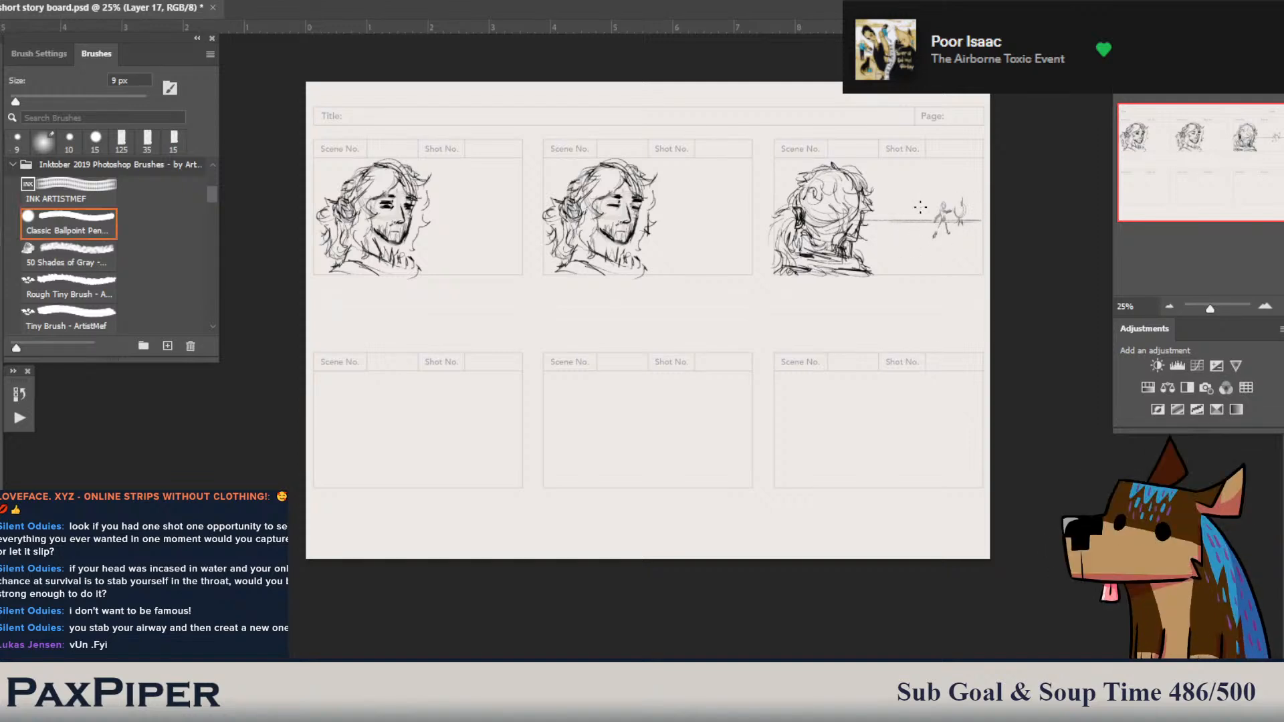
mouse_move(913, 231)
left_mouse_down()
mouse_move(871, 230)
mouse_move(921, 228)
mouse_move(904, 241)
mouse_move(938, 246)
mouse_move(860, 253)
mouse_move(928, 255)
left_mouse_up()
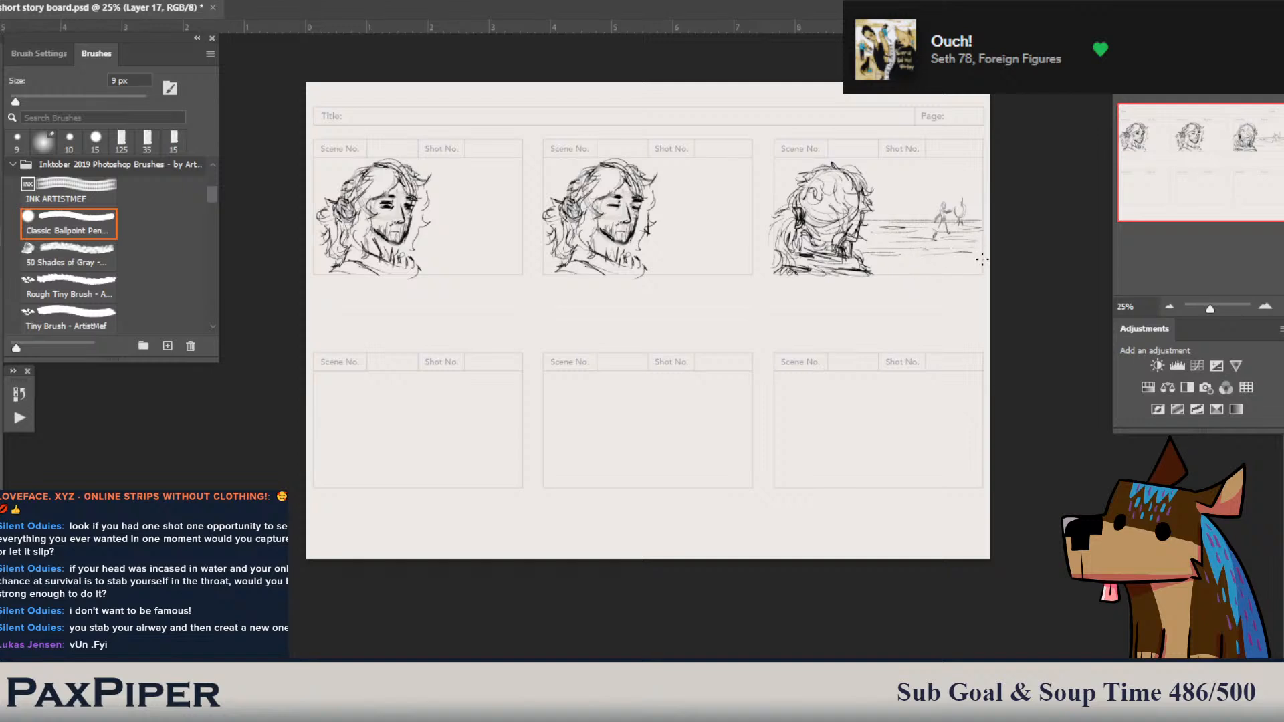
- Sketch tall, loose vertical tree strokes above the third frame's horizon and a few background marks behind the head
left_click_drag(900, 168, 891, 212)
mouse_move(954, 164)
left_mouse_down()
mouse_move(943, 206)
mouse_move(981, 216)
left_mouse_up()
mouse_move(923, 170)
left_mouse_down()
mouse_move(918, 219)
mouse_move(906, 206)
left_mouse_up()
left_click_drag(920, 193, 911, 219)
left_click_drag(904, 168, 900, 198)
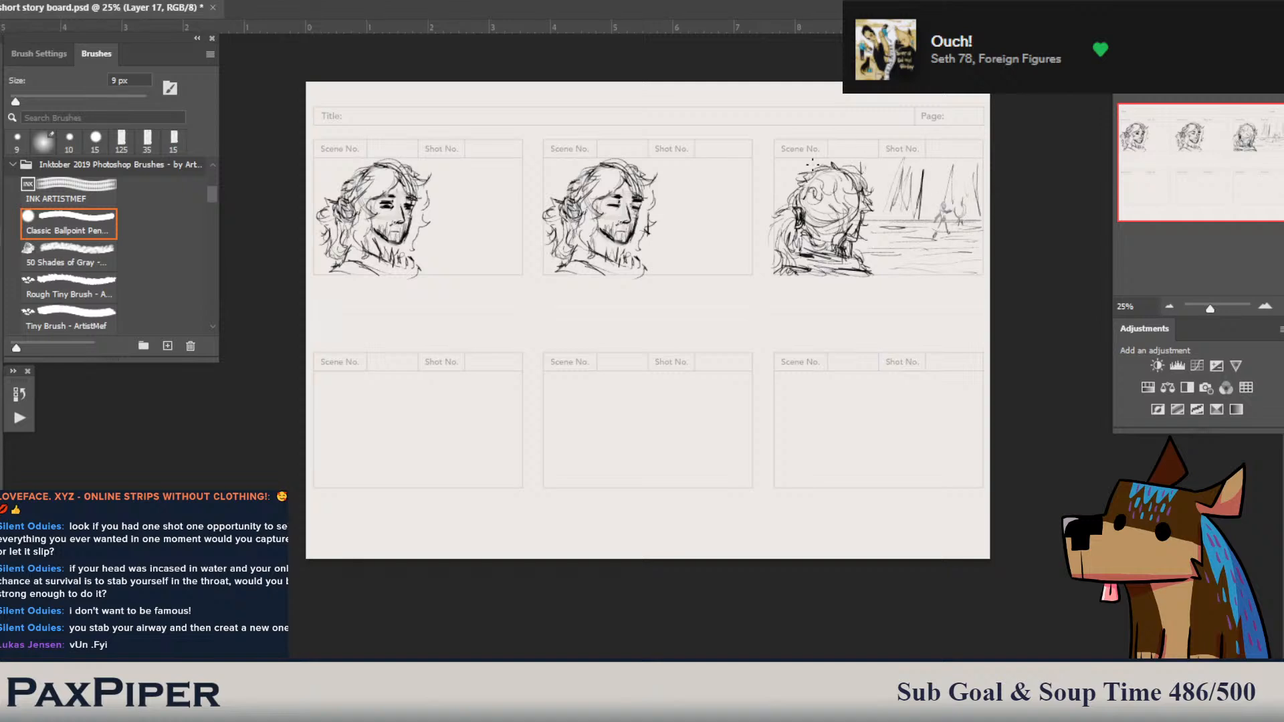
left_click_drag(790, 173, 789, 186)
- Draw horizon and ground lines beside the portraits in the second and first frames, and soften them with the Eraser
left_click_drag(646, 236, 755, 236)
left_click_drag(644, 253, 755, 242)
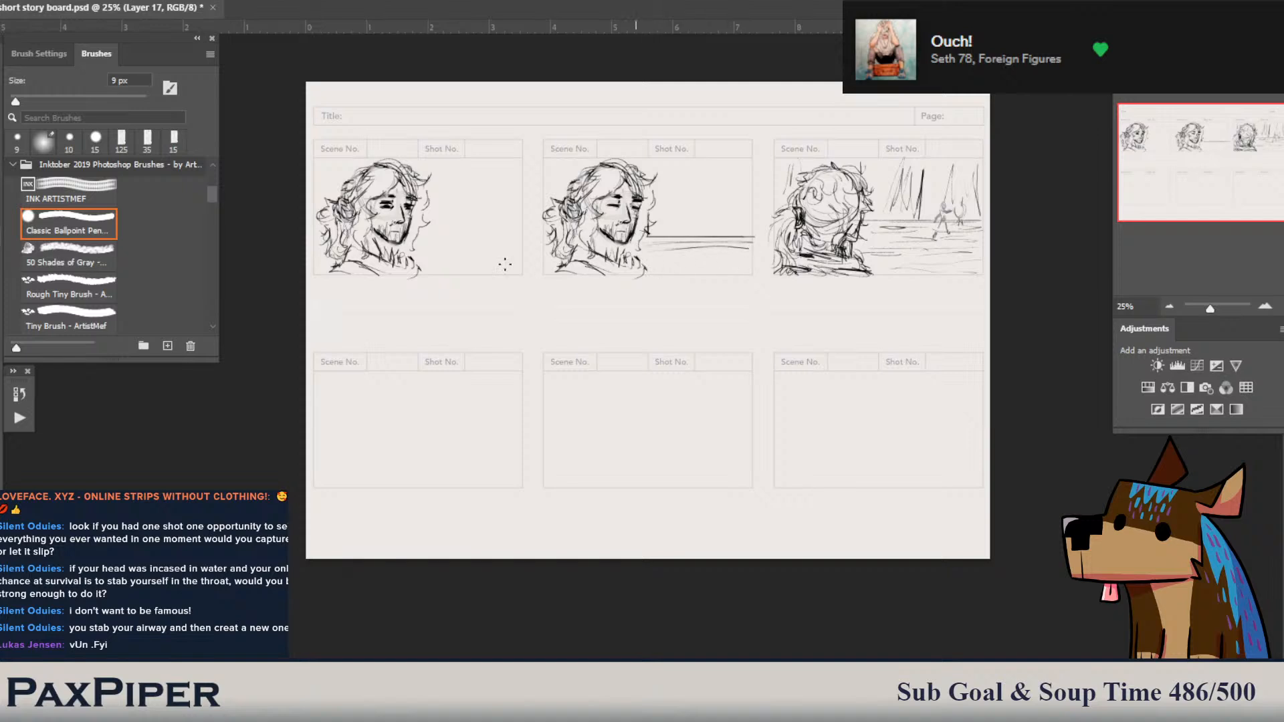
left_click_drag(514, 238, 417, 246)
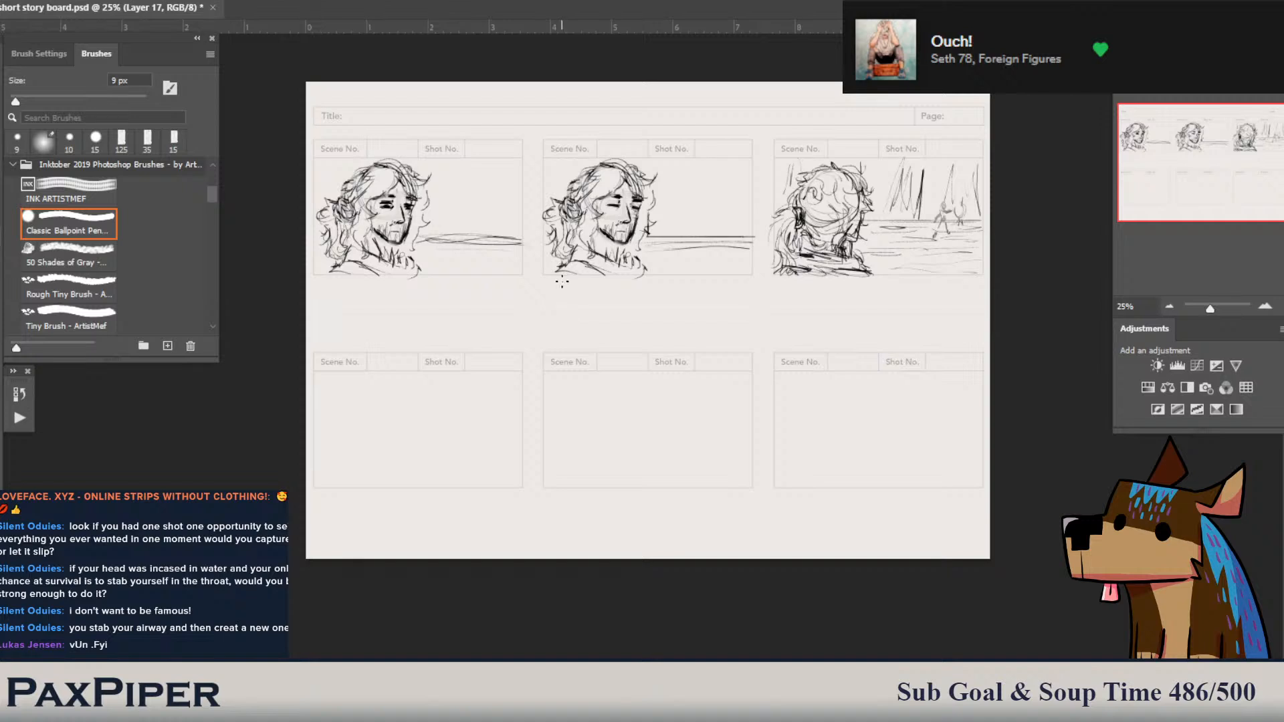
scroll(596, 358, "left", 2)
key("e")
left_click_drag(504, 240, 593, 244)
left_click_drag(736, 246, 815, 243)
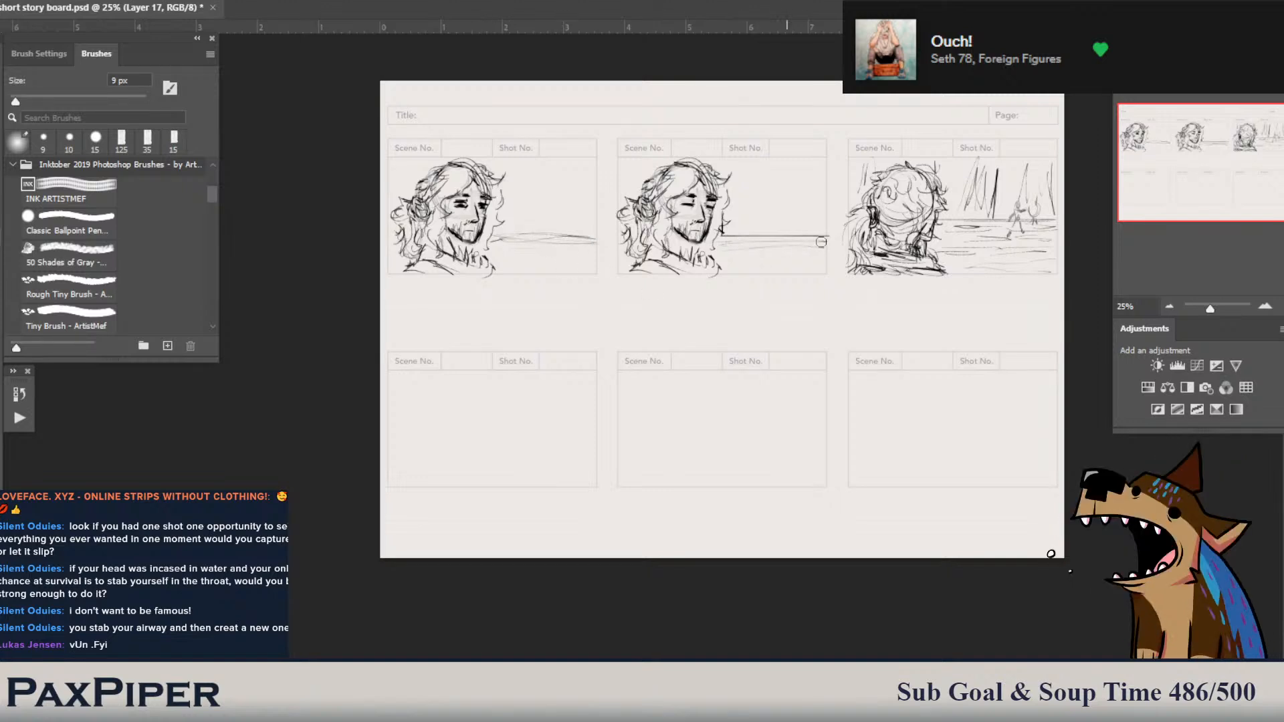
left_click_drag(591, 235, 528, 238)
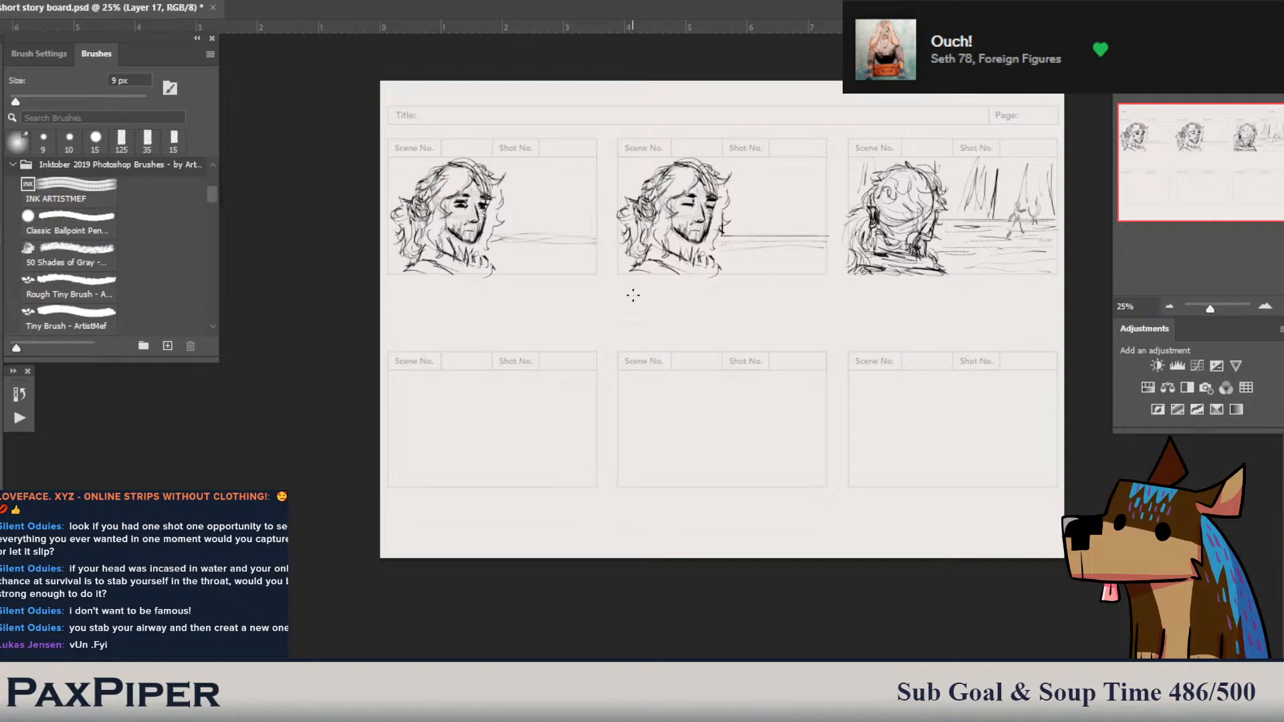
- Compare the new sketch page with the earlier blue storyboard page by toggling the page layers' visibility
left_click_drag(841, 309, 814, 283)
mouse_move(628, 359)
left_mouse_down()
mouse_move(658, 347)
mouse_move(644, 367)
mouse_move(665, 373)
left_mouse_up()
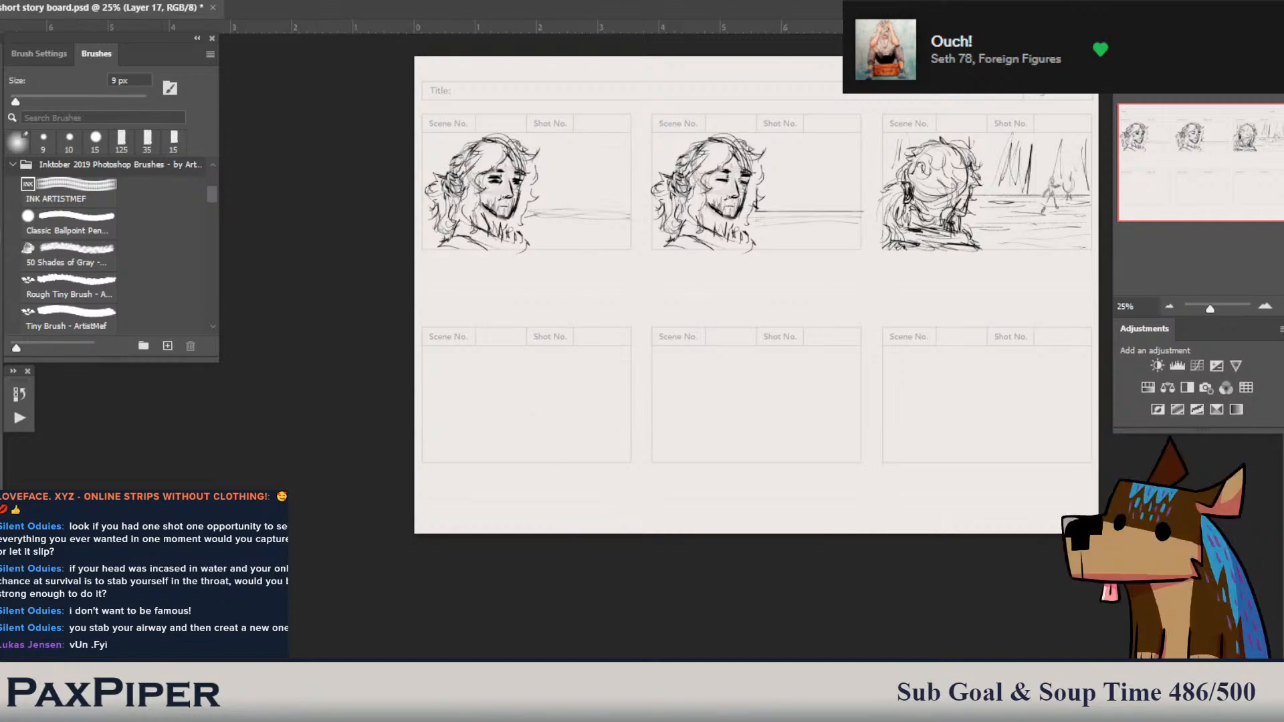
key("b")
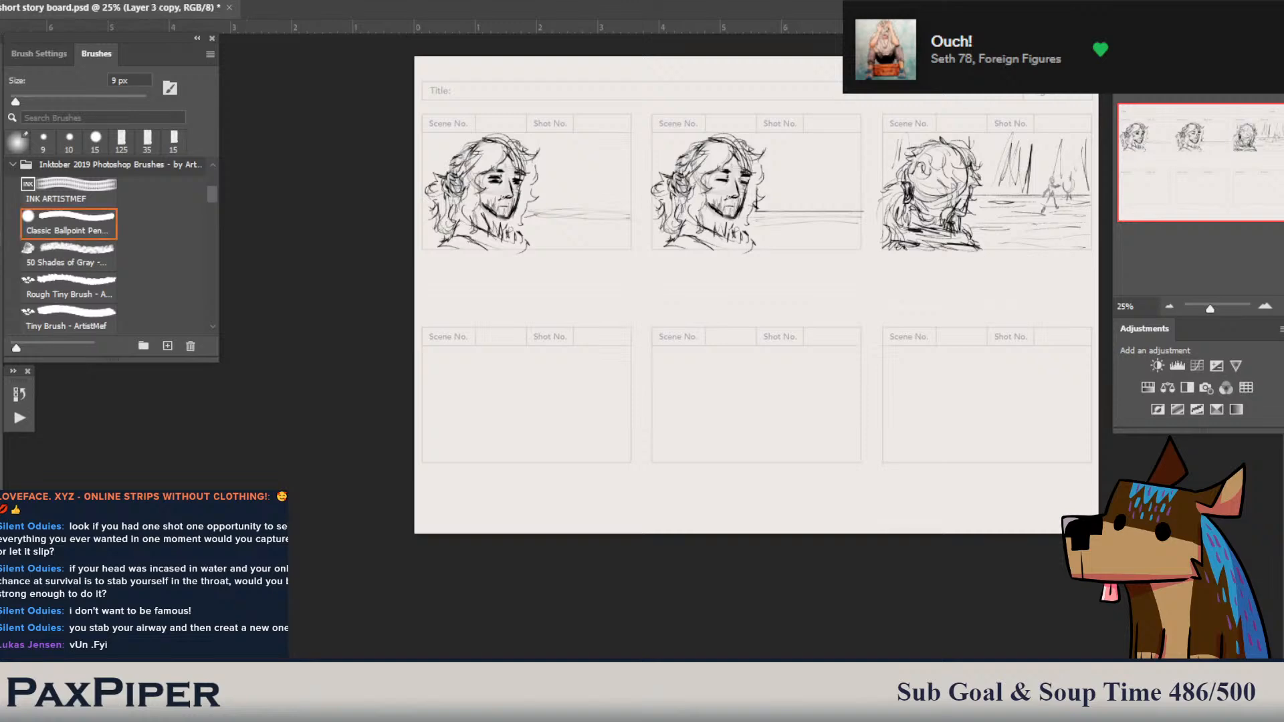
key("ctrl+z")
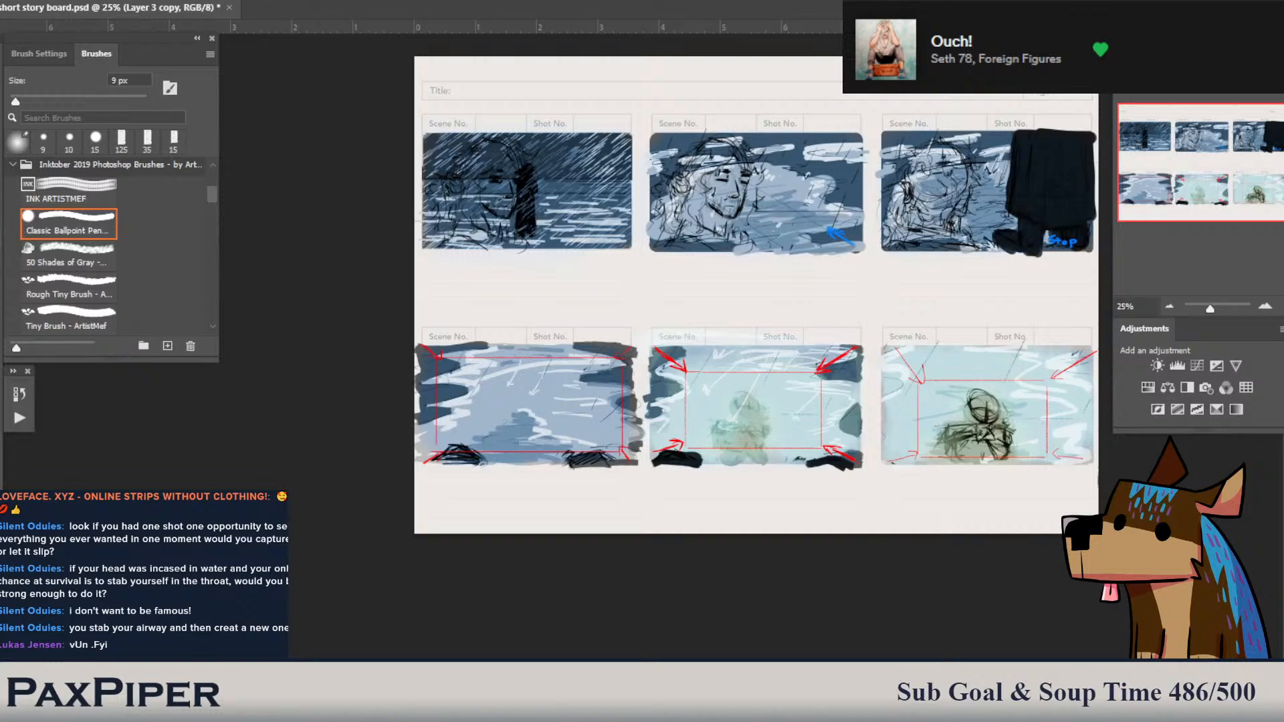
key("ctrl+e")
key("ctrl+comma")
key("ctrl+comma")
key("ctrl+comma")
key("ctrl+comma")
key("ctrl+comma")
key("ctrl+comma")
key("alt+bracketright")
key("ctrl+comma")
key("ctrl+comma")
key("alt+bracketright")
key("ctrl+comma")
key("ctrl+comma")
key("ctrl+comma")
key("ctrl+comma")
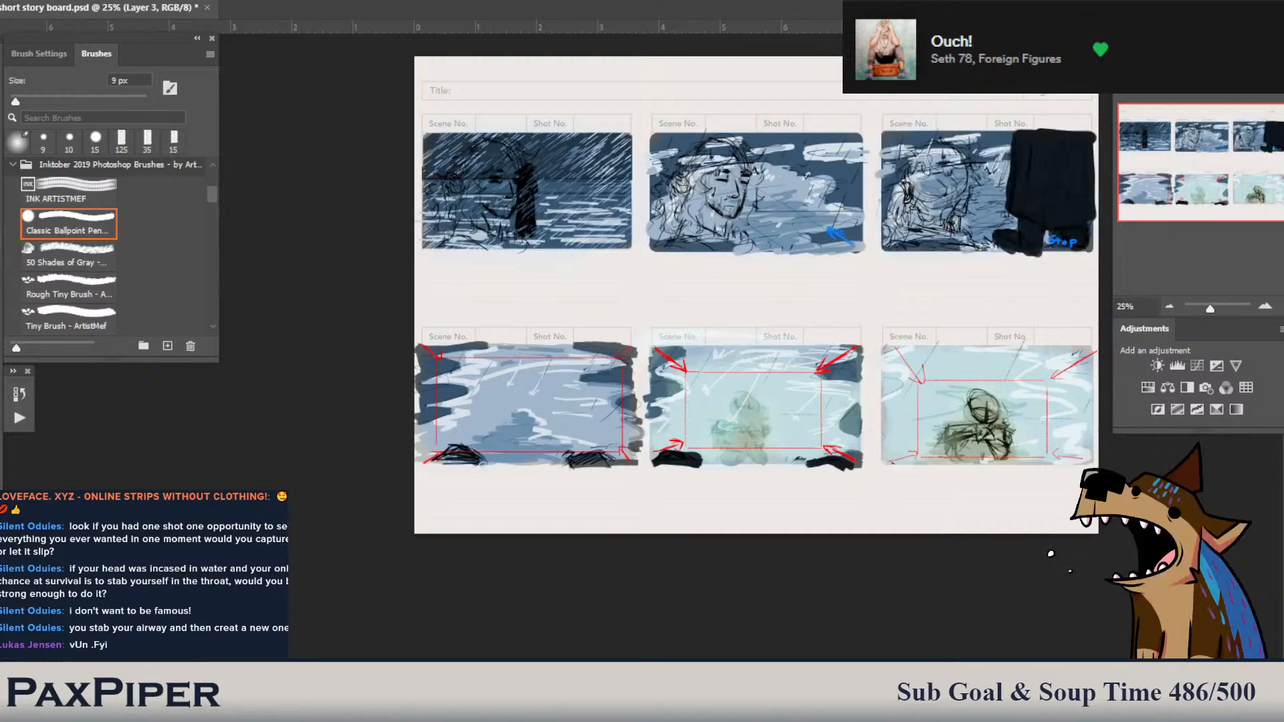
key("alt+bracketleft")
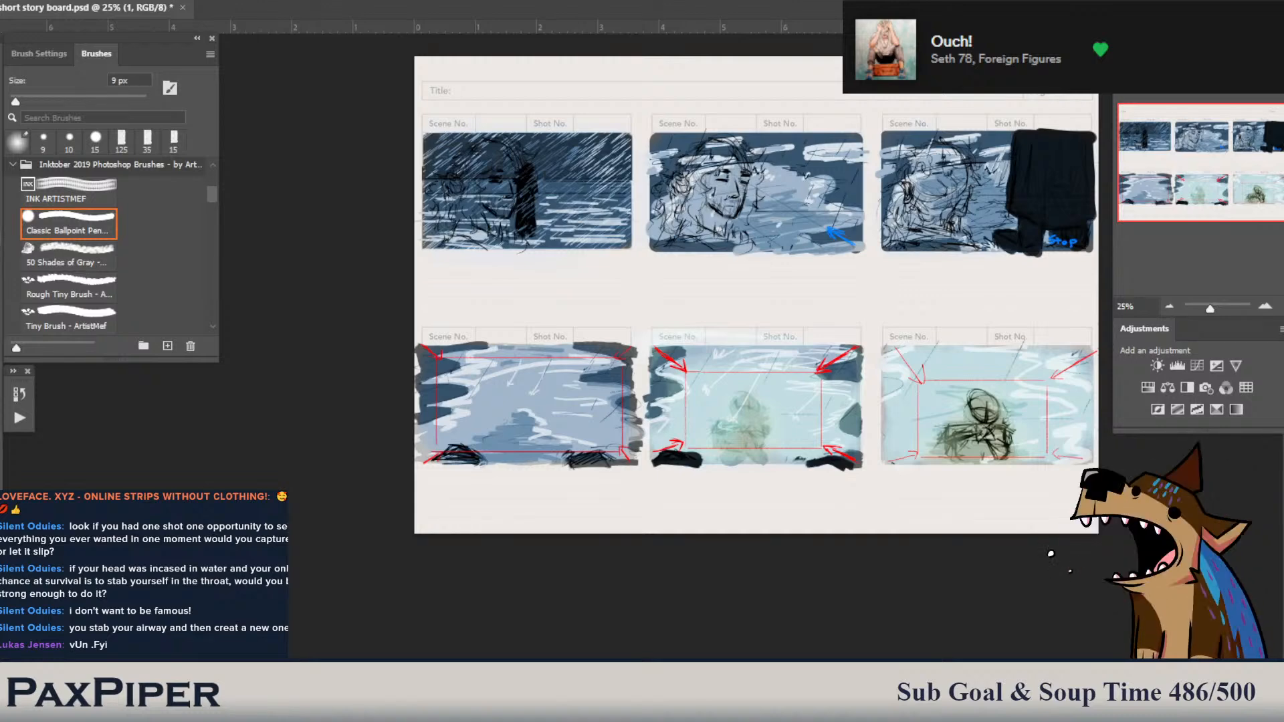
key("alt+bracketleft")
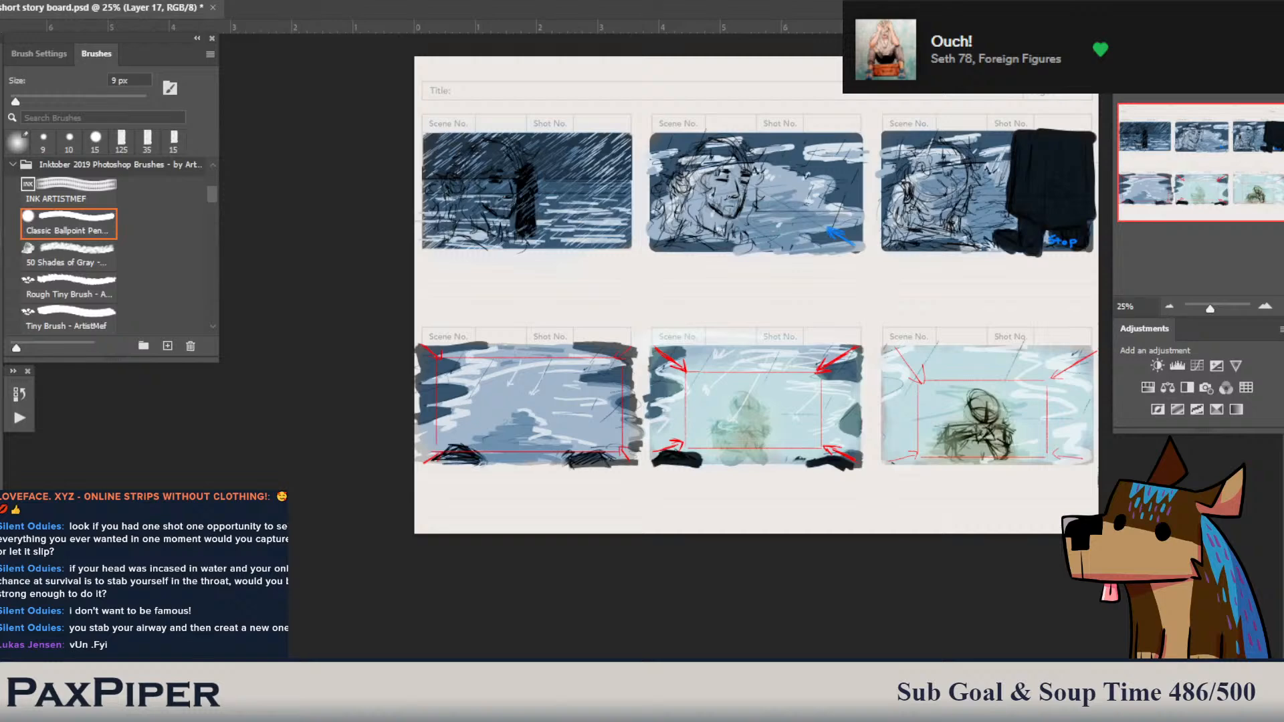
key("ctrl+comma")
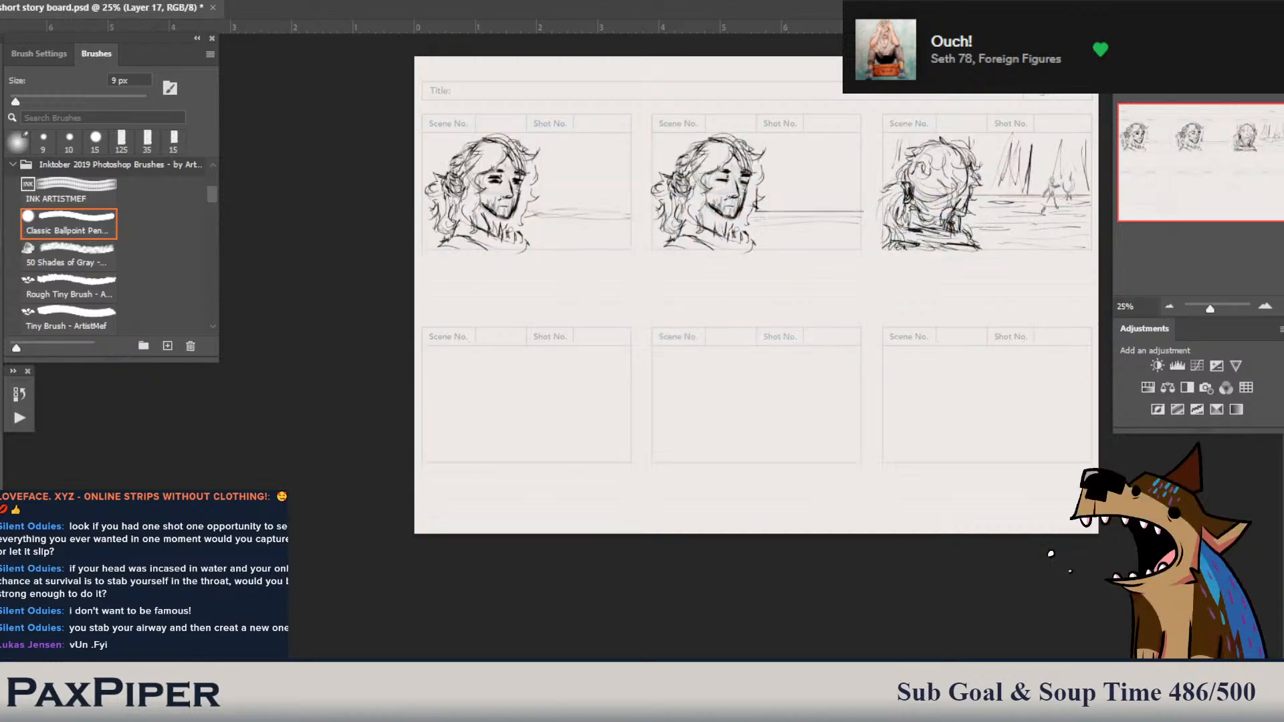
- Add small ground marks to the second and first frames, and sketch vertical tree lines behind the first-frame portrait
mouse_move(855, 229)
left_mouse_down()
mouse_move(772, 233)
mouse_move(804, 238)
mouse_move(790, 241)
mouse_move(823, 220)
mouse_move(826, 230)
left_mouse_up()
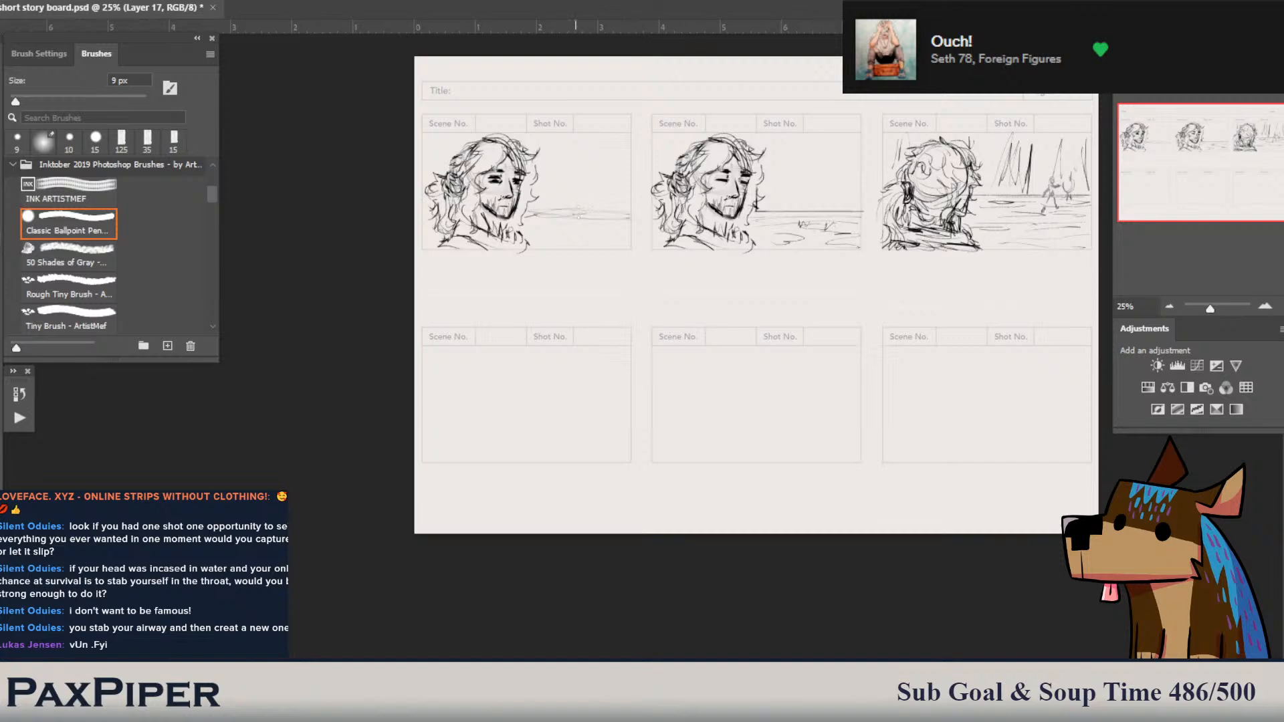
left_click_drag(606, 231, 559, 238)
left_click_drag(584, 157, 574, 191)
mouse_move(620, 144)
left_mouse_down()
mouse_move(603, 209)
mouse_move(613, 194)
left_mouse_up()
mouse_move(548, 143)
left_mouse_down()
mouse_move(560, 194)
mouse_move(542, 205)
left_mouse_up()
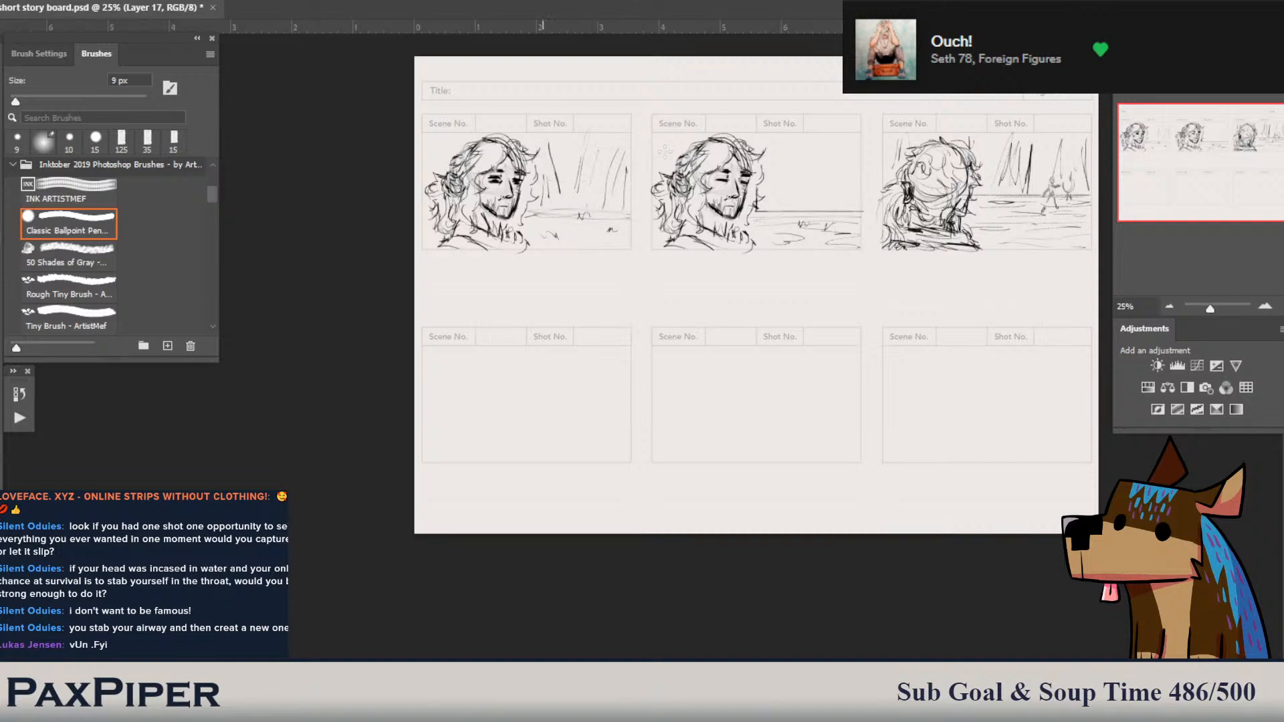
- Sketch tall vertical tree lines above the horizon behind the second-frame portrait
mouse_move(774, 148)
left_mouse_down()
mouse_move(758, 202)
mouse_move(772, 207)
left_mouse_up()
mouse_move(838, 145)
left_mouse_down()
mouse_move(832, 206)
mouse_move(836, 189)
left_mouse_up()
left_click_drag(848, 183, 844, 200)
left_click_drag(858, 139, 849, 205)
left_click_drag(806, 144, 798, 197)
left_click_drag(812, 143, 808, 207)
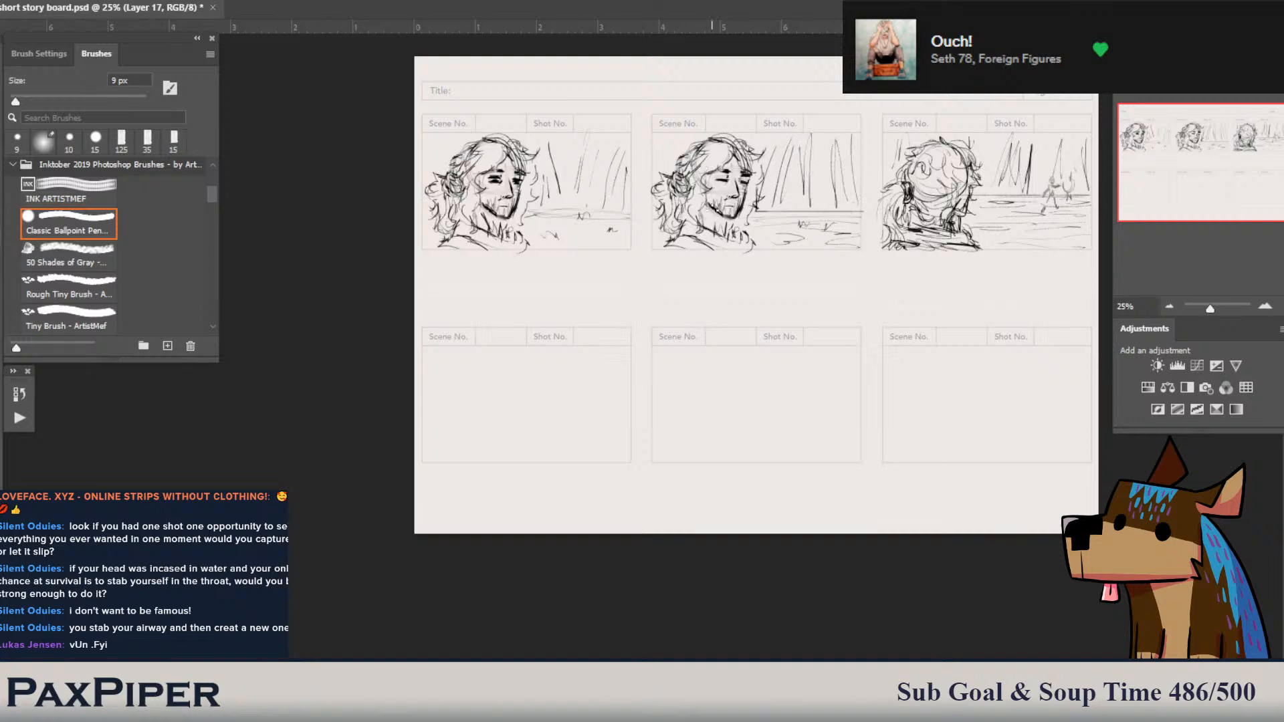
- Draw a small round shape beside the third frame's distant figure and lighten it with the Eraser
mouse_move(724, 235)
left_mouse_down()
mouse_move(689, 236)
mouse_move(732, 227)
mouse_move(706, 226)
left_mouse_up()
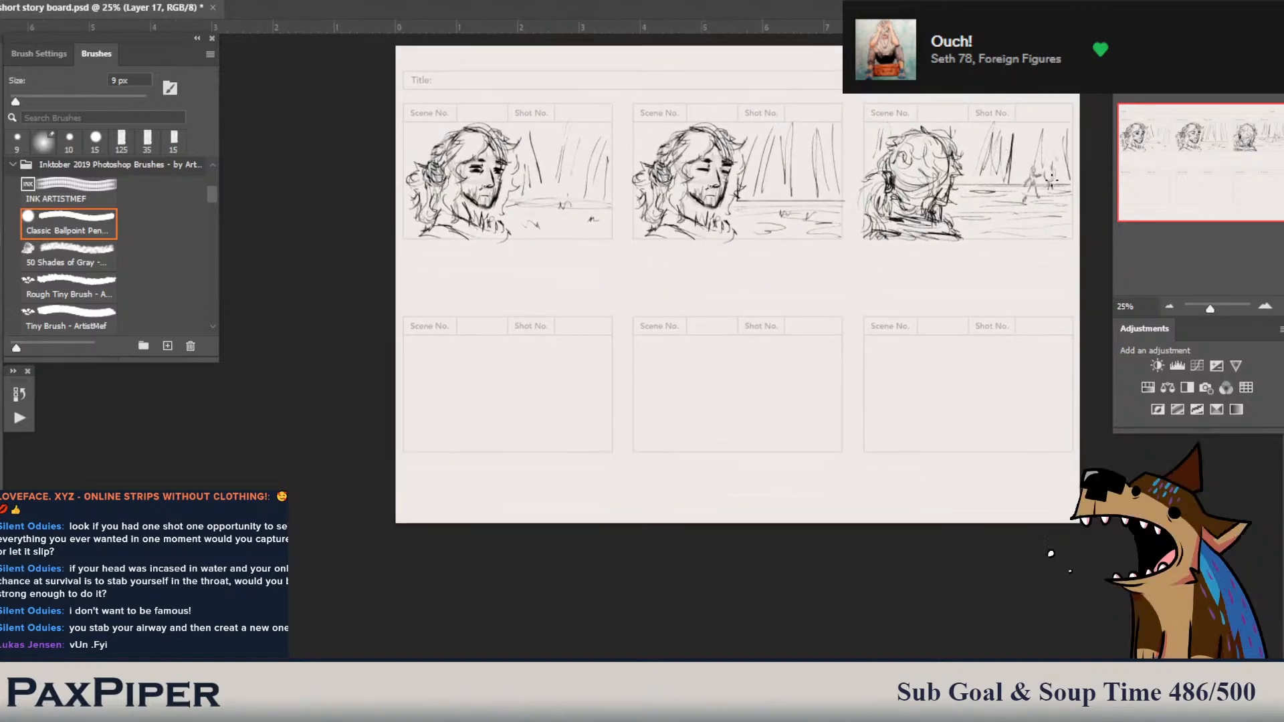
left_click_drag(1049, 177, 1048, 175)
key("e")
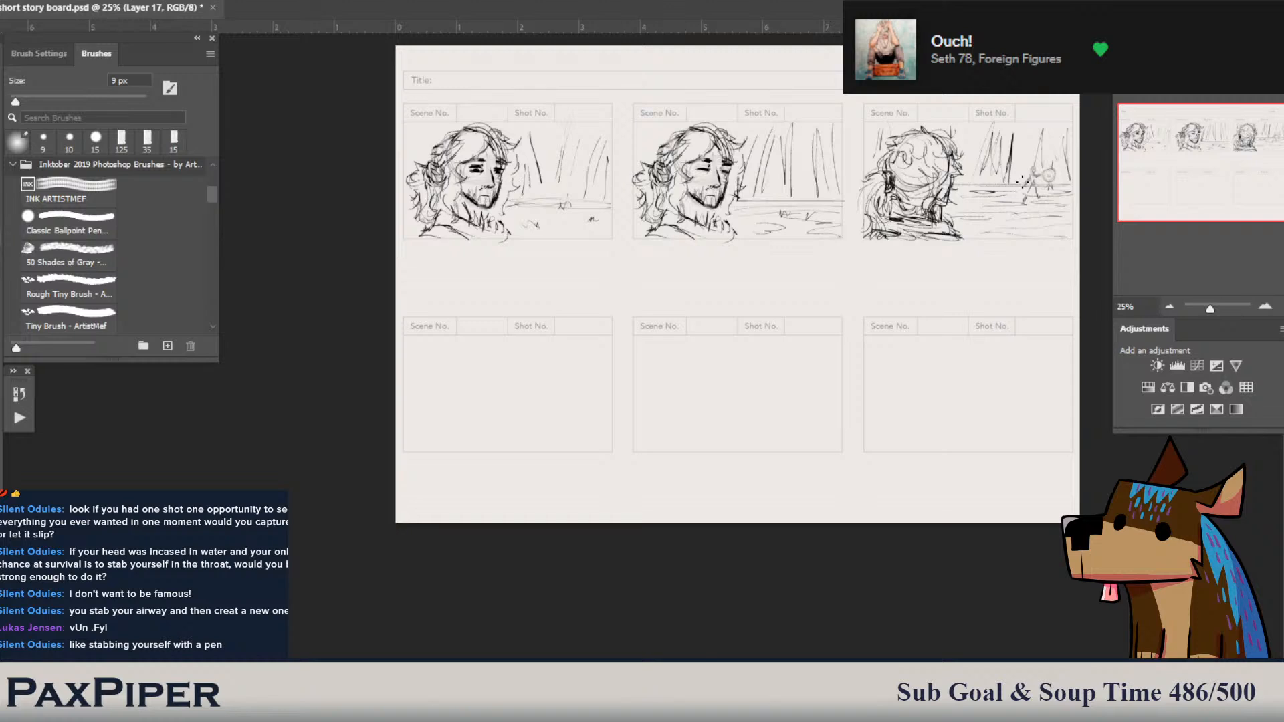
- Sketch the character's head from behind in the fourth frame, with a round skull, tied hair, hanging strands and a collar
mouse_move(558, 429)
left_mouse_down()
mouse_move(527, 417)
mouse_move(568, 436)
left_mouse_up()
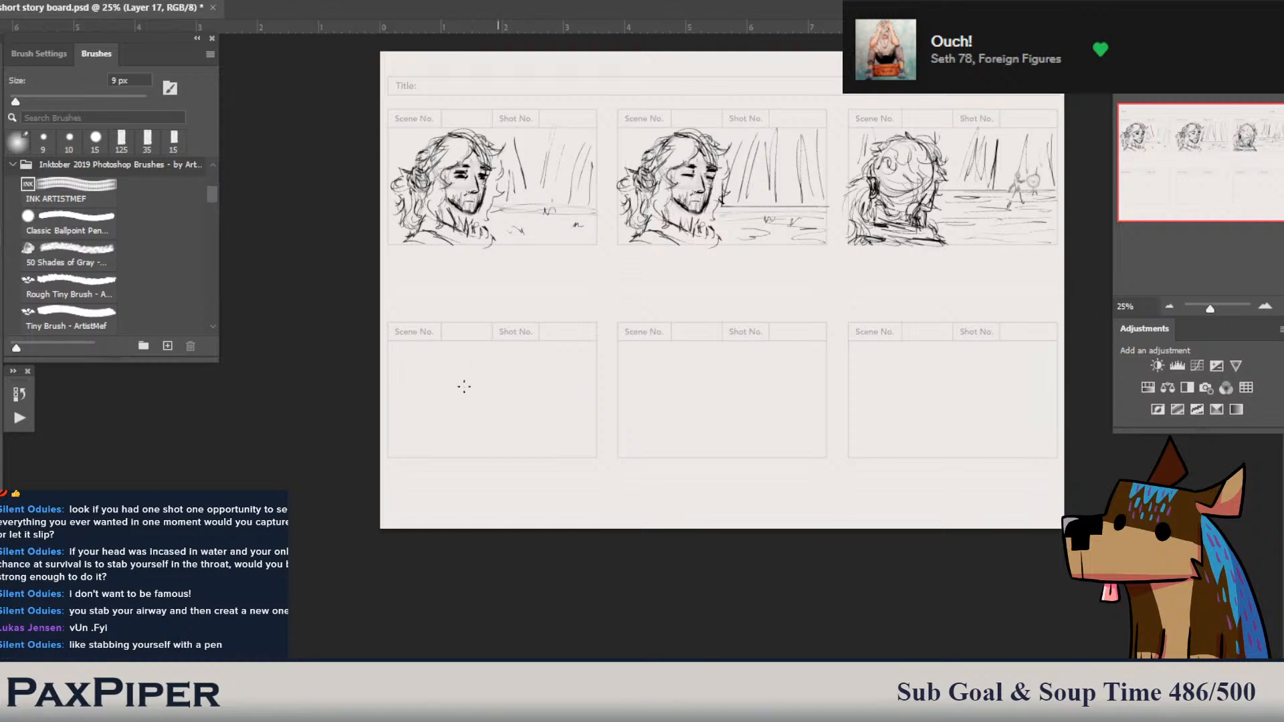
mouse_move(513, 379)
left_mouse_down()
mouse_move(477, 359)
mouse_move(459, 382)
mouse_move(486, 408)
mouse_move(517, 388)
mouse_move(513, 370)
mouse_move(468, 366)
mouse_move(511, 387)
mouse_move(503, 430)
mouse_move(489, 380)
mouse_move(492, 439)
left_mouse_up()
mouse_move(493, 439)
left_mouse_down()
mouse_move(495, 423)
mouse_move(500, 436)
left_mouse_up()
mouse_move(509, 346)
left_mouse_down()
mouse_move(521, 392)
mouse_move(526, 377)
mouse_move(523, 413)
mouse_move(501, 413)
mouse_move(507, 428)
mouse_move(463, 402)
mouse_move(497, 449)
left_mouse_up()
mouse_move(469, 357)
left_mouse_down()
mouse_move(465, 421)
mouse_move(519, 420)
mouse_move(509, 435)
mouse_move(505, 420)
mouse_move(464, 418)
mouse_move(464, 435)
mouse_move(491, 428)
mouse_move(467, 419)
mouse_move(515, 442)
left_mouse_up()
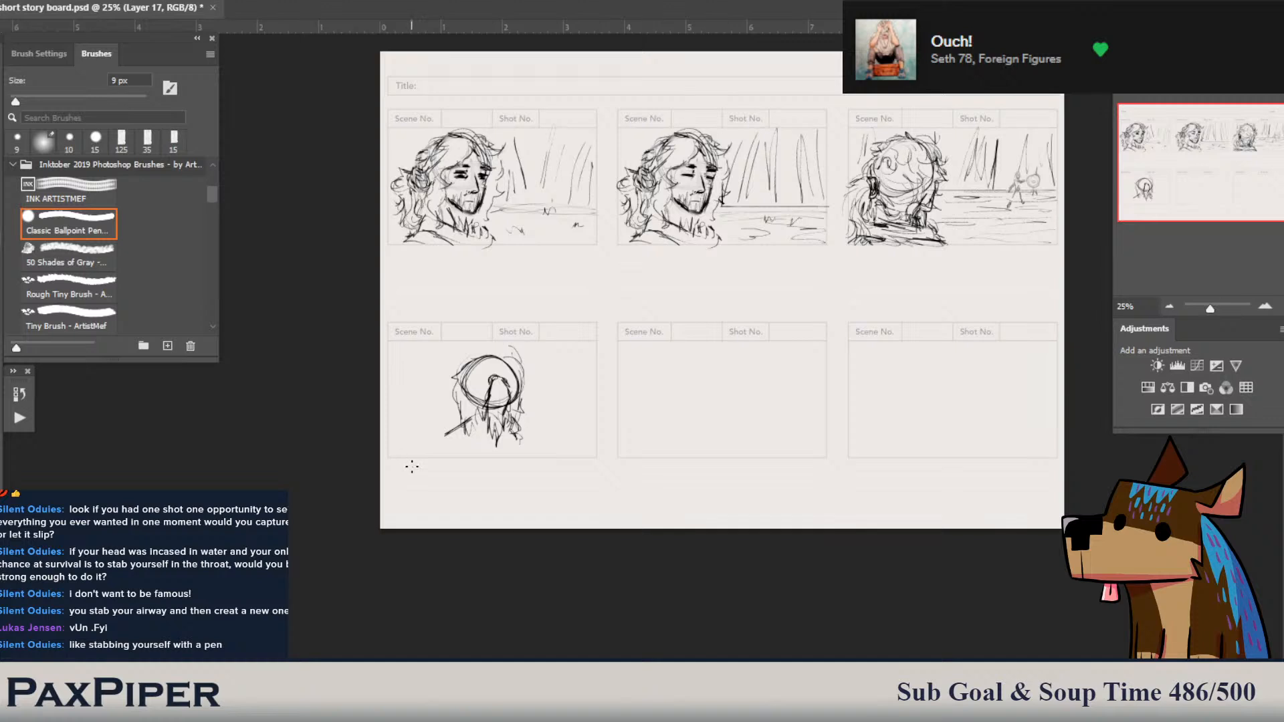
mouse_move(464, 420)
left_mouse_down()
mouse_move(449, 442)
mouse_move(479, 434)
mouse_move(444, 447)
mouse_move(524, 451)
left_mouse_up()
left_click_drag(463, 375, 468, 402)
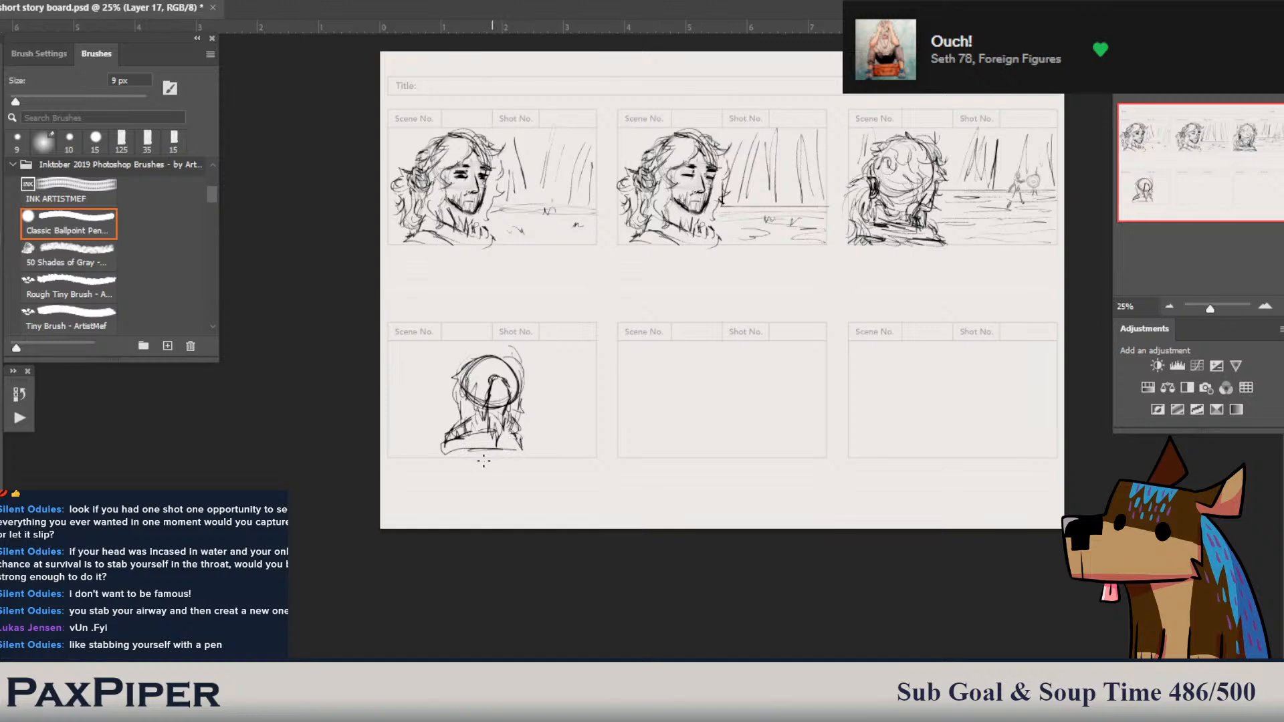
- Draw sloping shoulder lines out from both sides of the fourth-frame figure's collar to the frame's lower edge
left_click_drag(440, 449, 428, 459)
left_click_drag(516, 445, 554, 457)
left_click_drag(447, 445, 403, 455)
left_click_drag(531, 446, 568, 459)
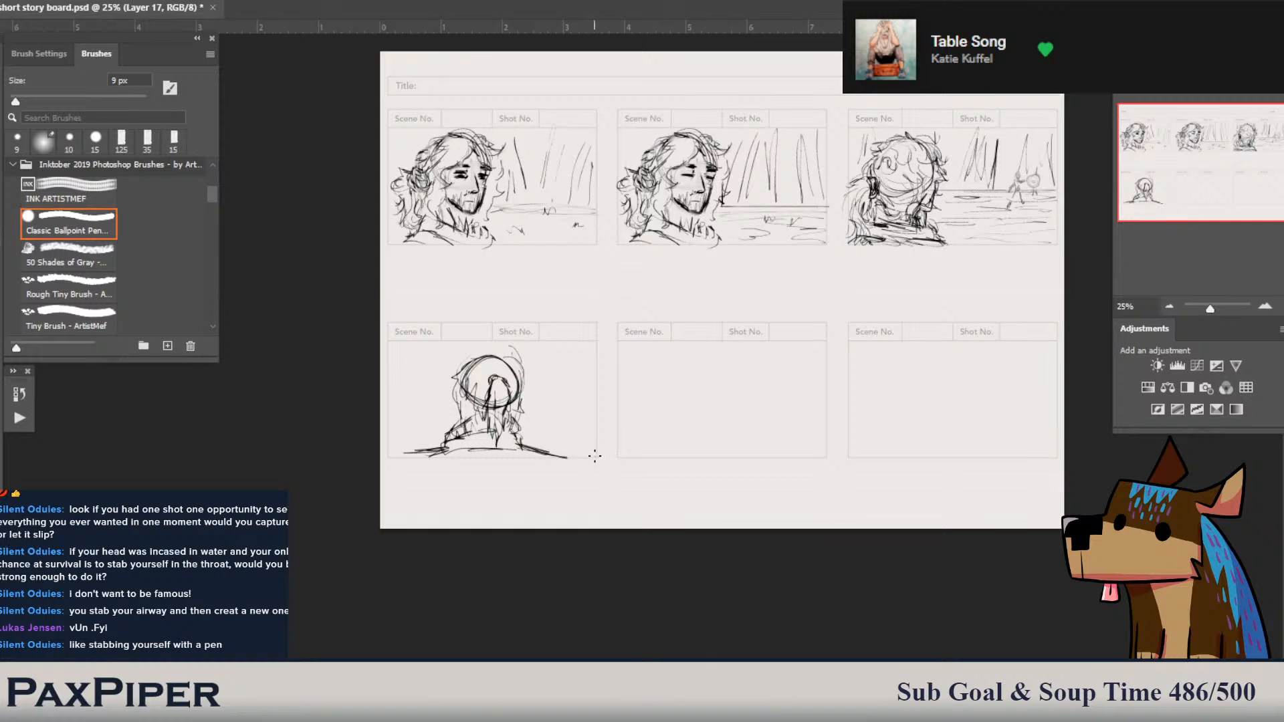
- Select the fourth-frame figure with the Lasso, rotate it slightly counterclockwise using Free Transform, and deselect it
key("l")
mouse_move(592, 476)
left_mouse_down()
mouse_move(415, 344)
mouse_move(589, 485)
left_mouse_up()
key("v")
key("ctrl+t")
left_click_drag(718, 369, 720, 360)
mouse_move(614, 320)
left_mouse_down()
mouse_move(740, 301)
mouse_move(716, 316)
left_mouse_up()
left_click_drag(535, 410, 531, 411)
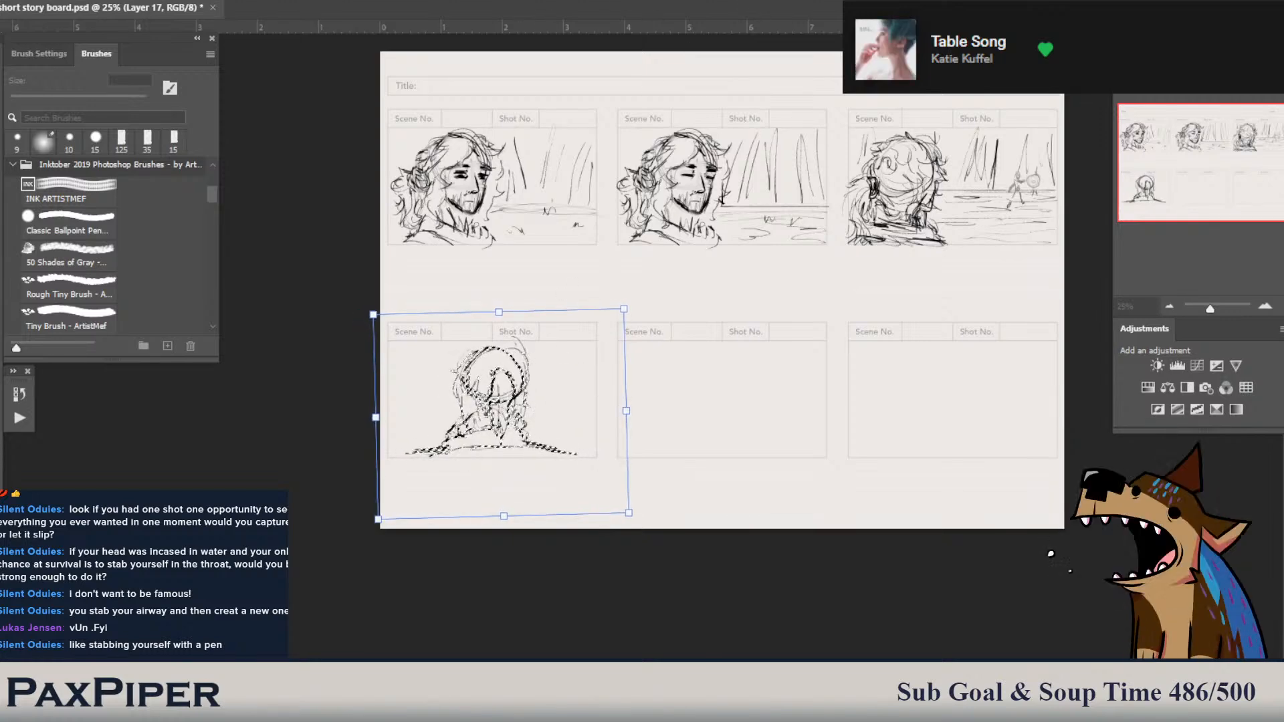
key("Return")
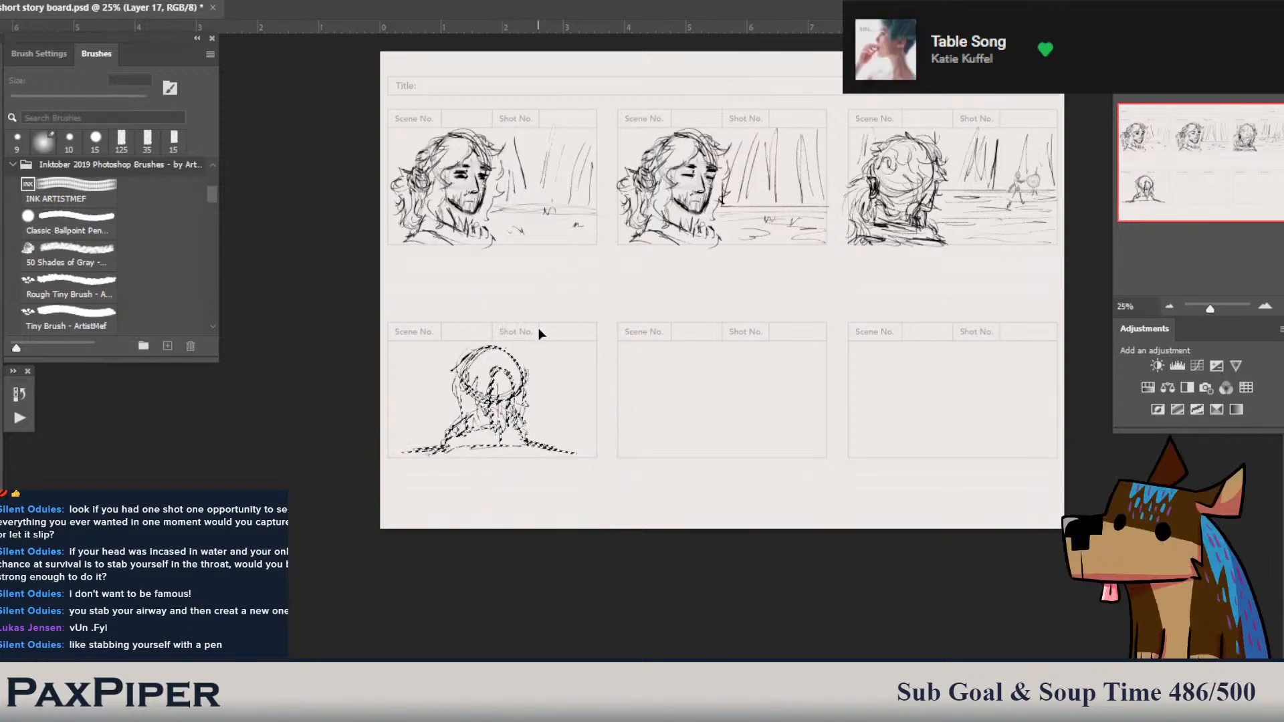
key("ctrl+d")
key("b")
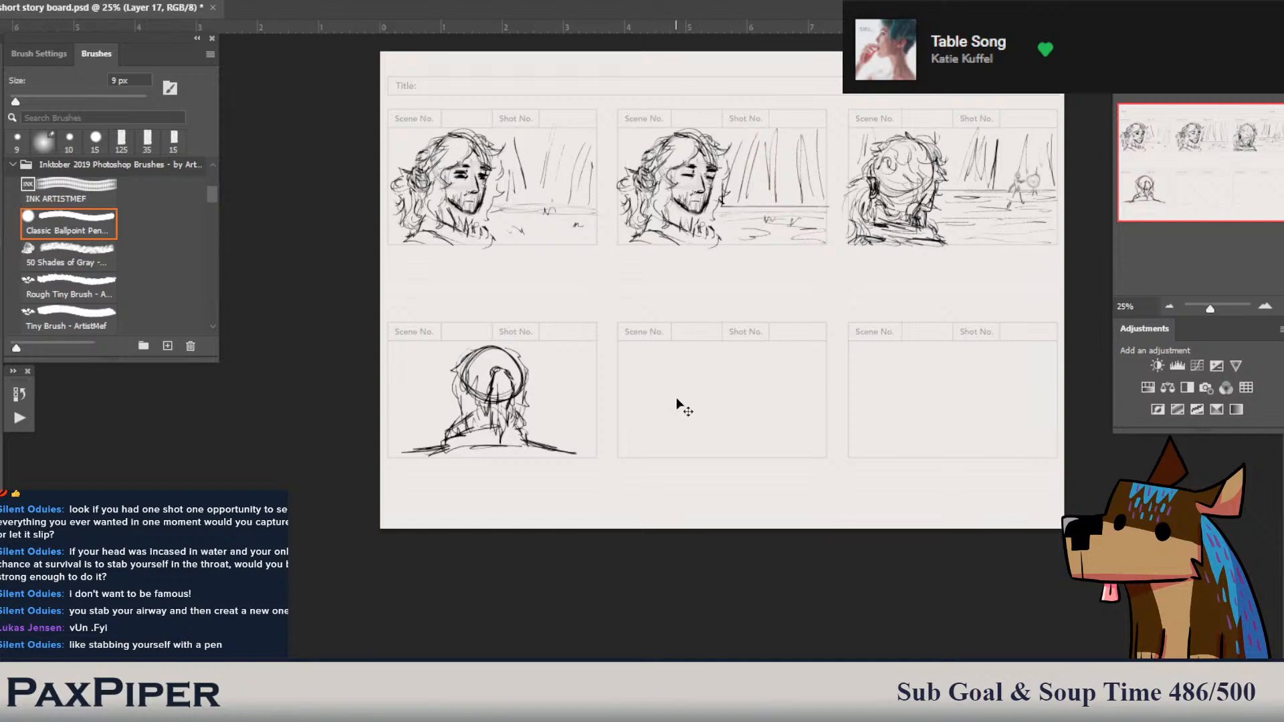
- Review the storyboard pages in sequence, from the blue scenes through the green scenes to the newest sketches, by toggling their layers
scroll(677, 402, "down", 1)
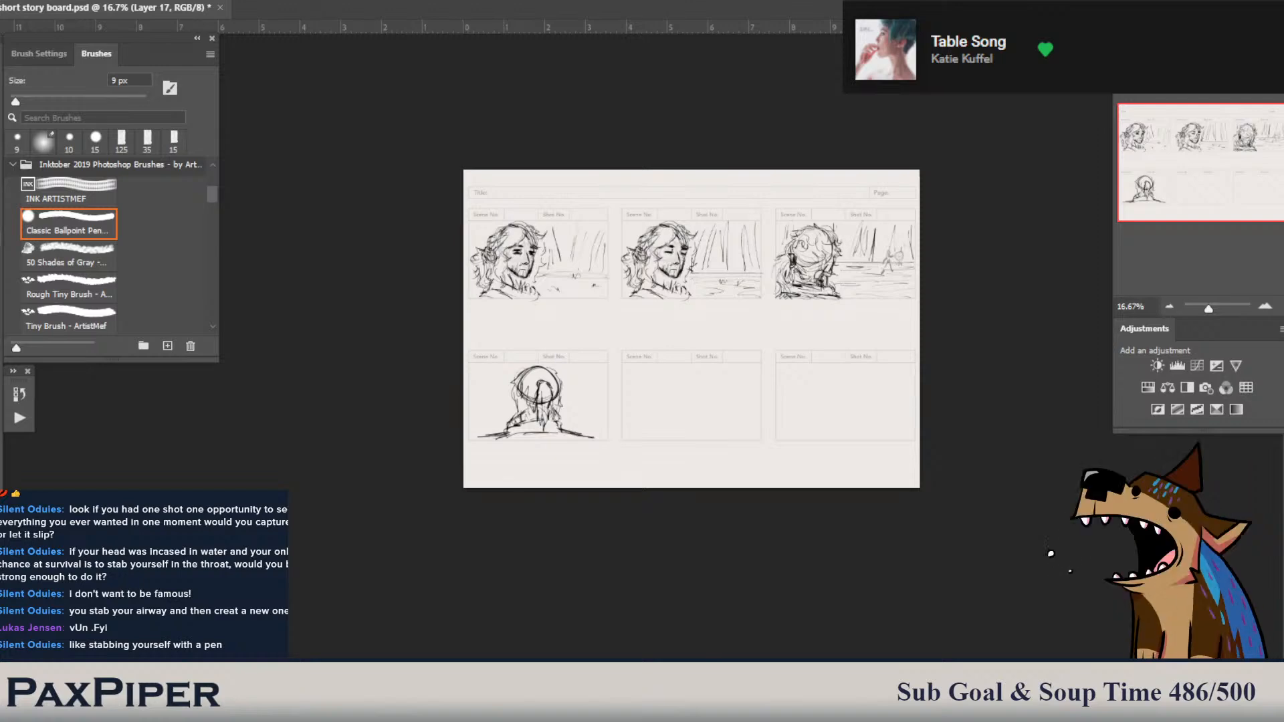
key("Delete")
key("ctrl+z")
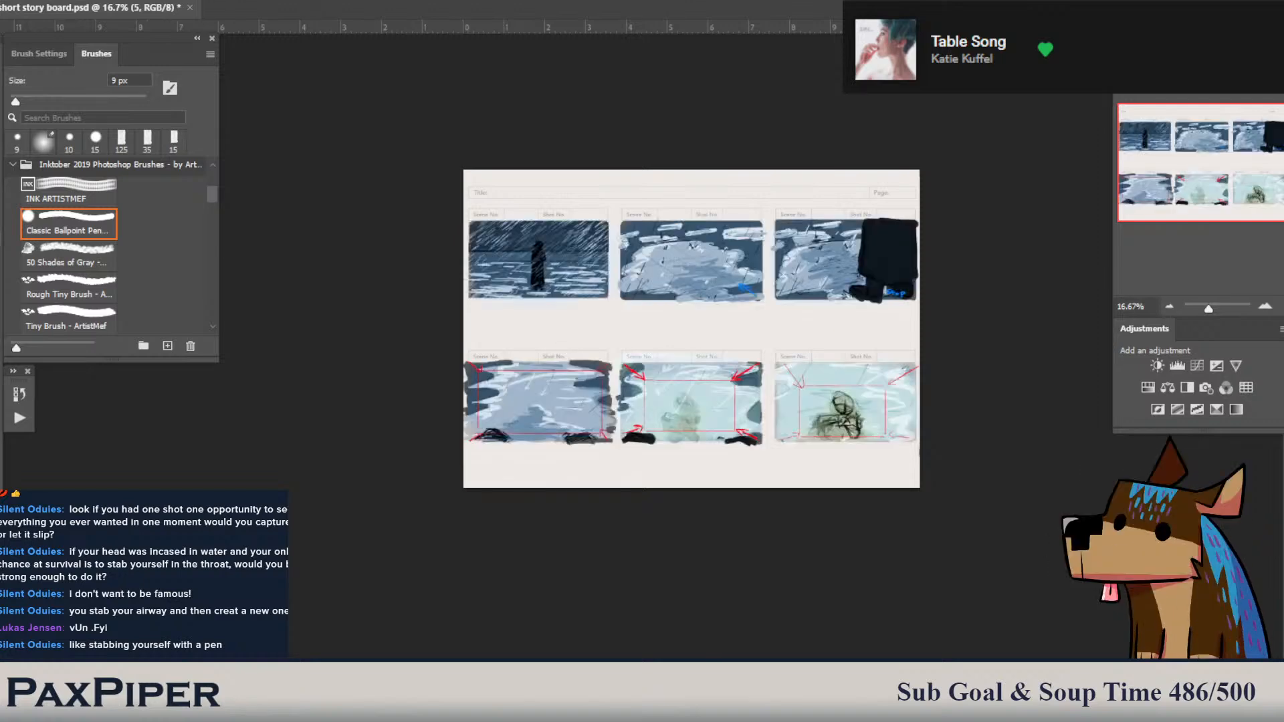
scroll(631, 407, "up", 1)
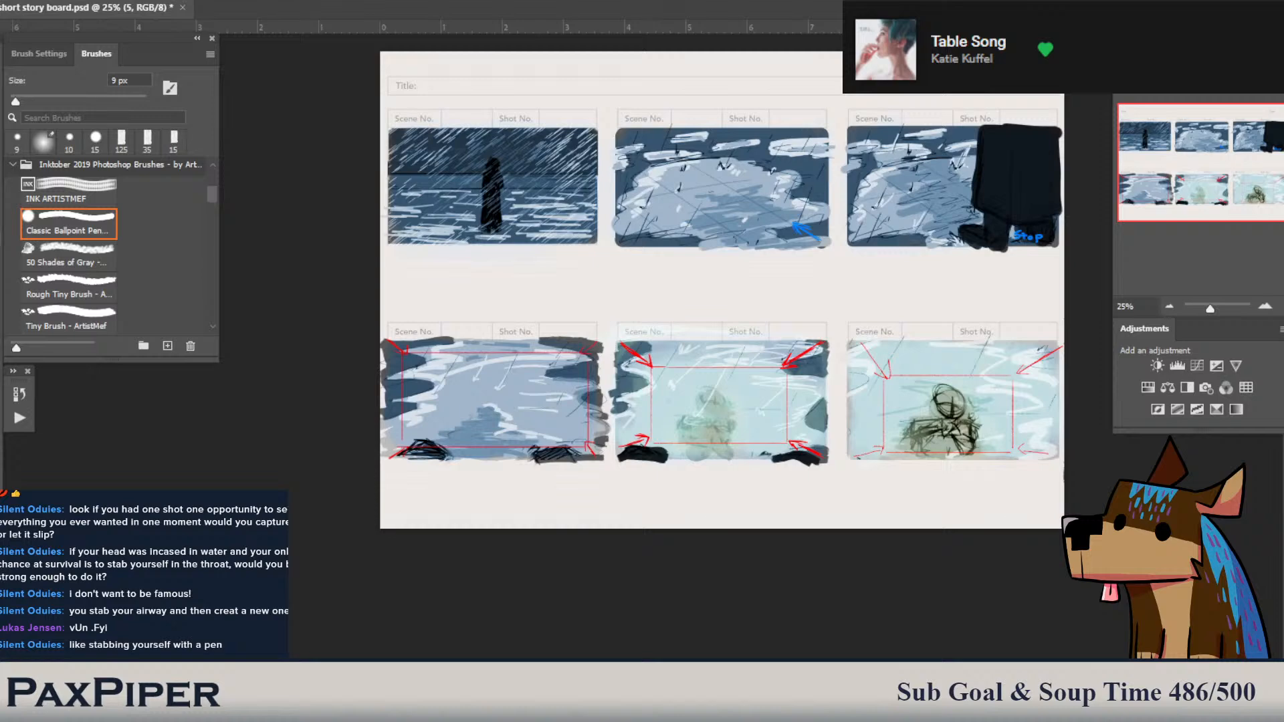
left_click_drag(1124, 554, 1090, 612)
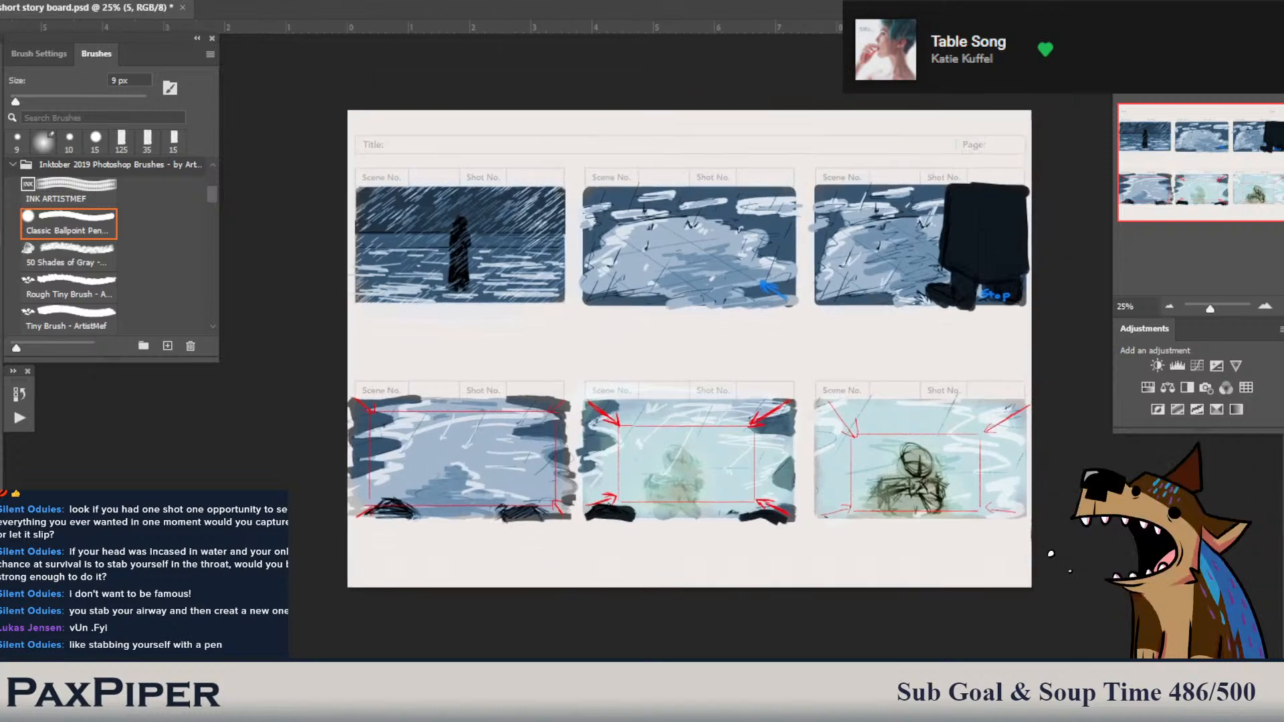
key("ctrl+comma")
key("ctrl+comma")
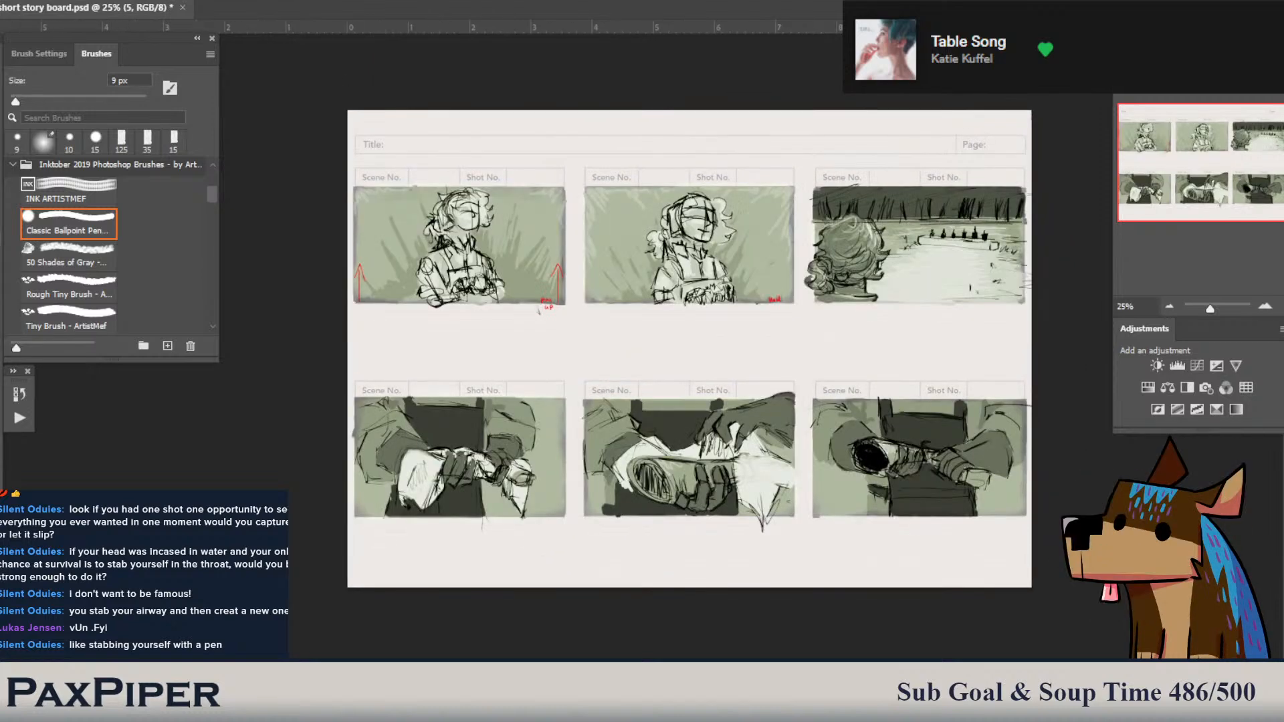
key("ctrl+comma")
key("ctrl+comma")
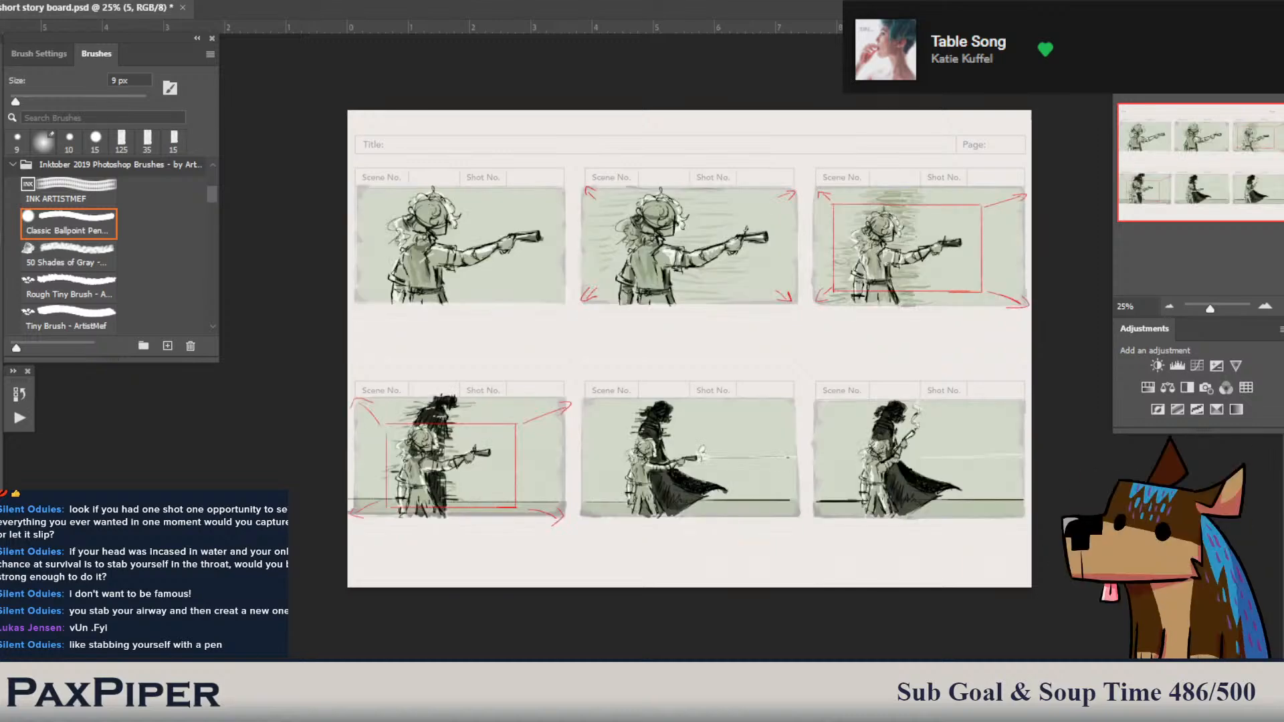
key("ctrl+comma")
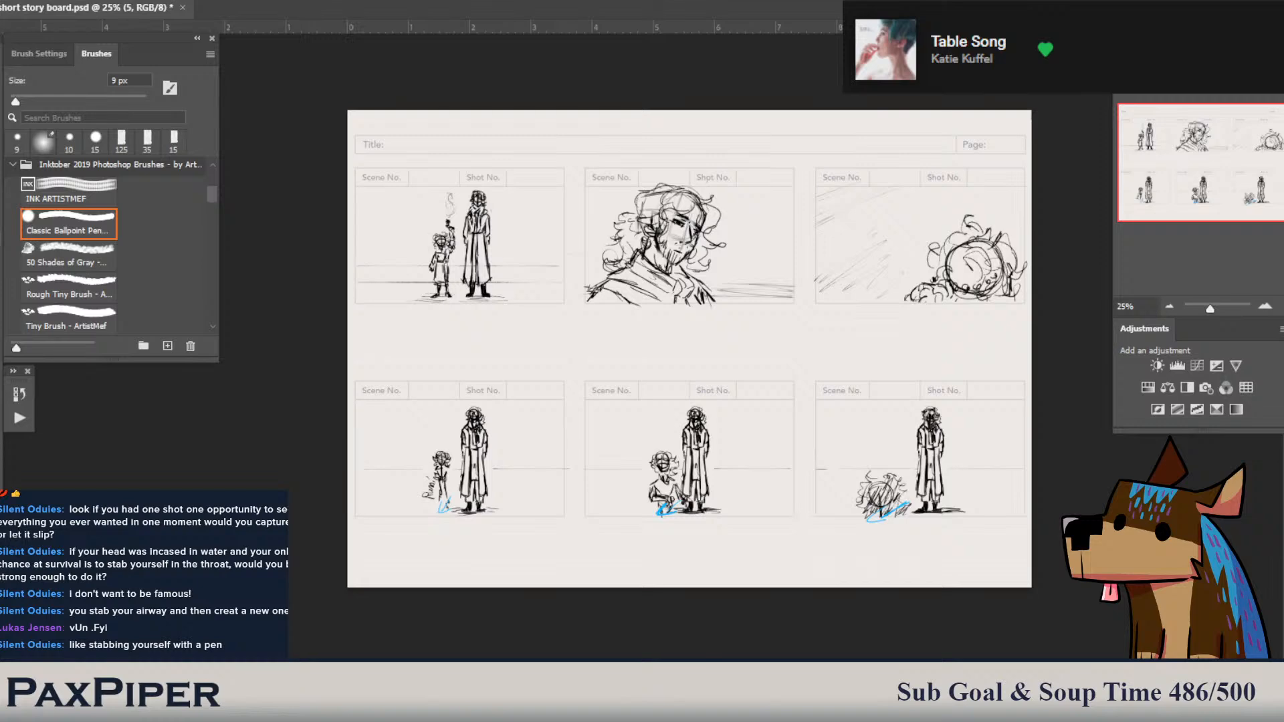
key("ctrl+comma")
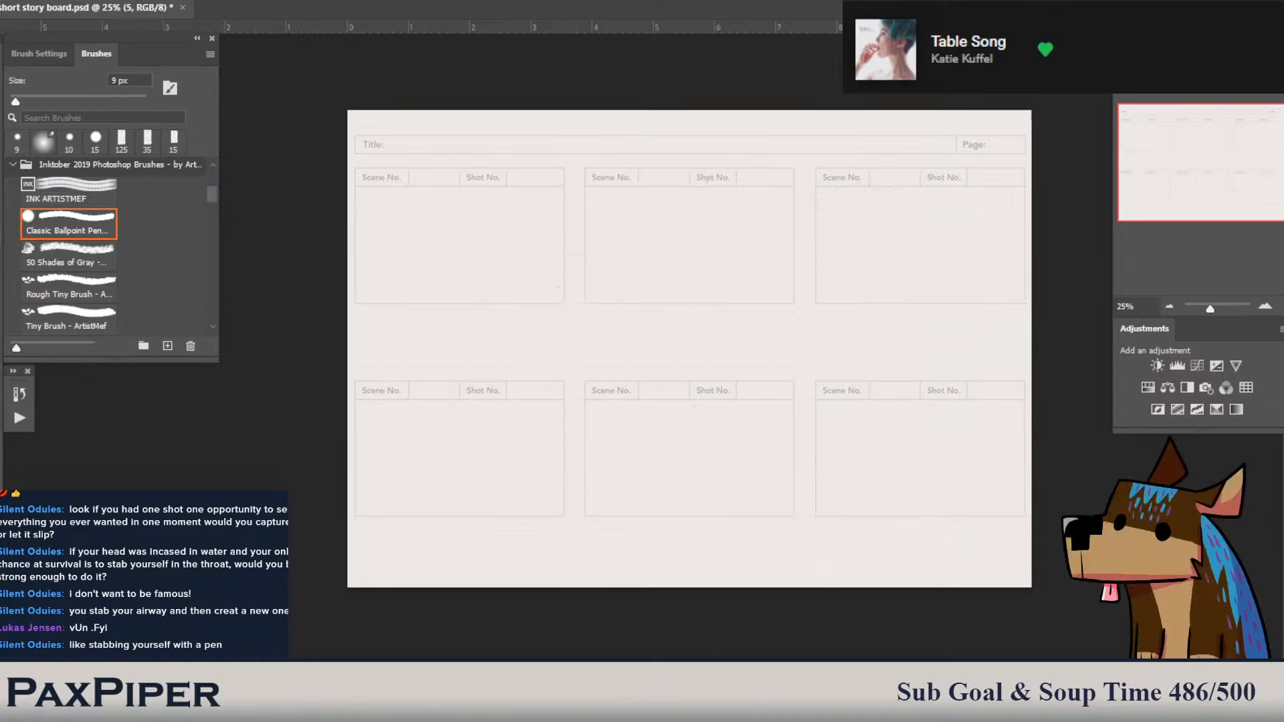
key("ctrl+comma")
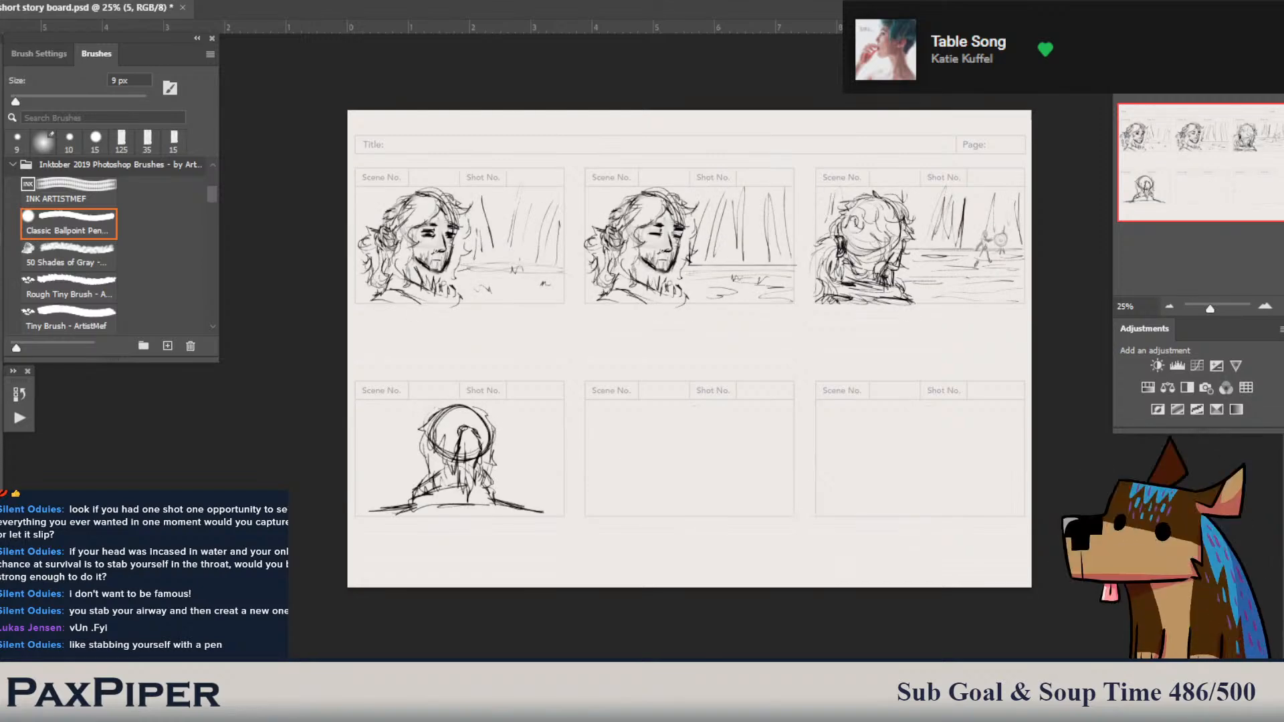
key("ctrl+comma")
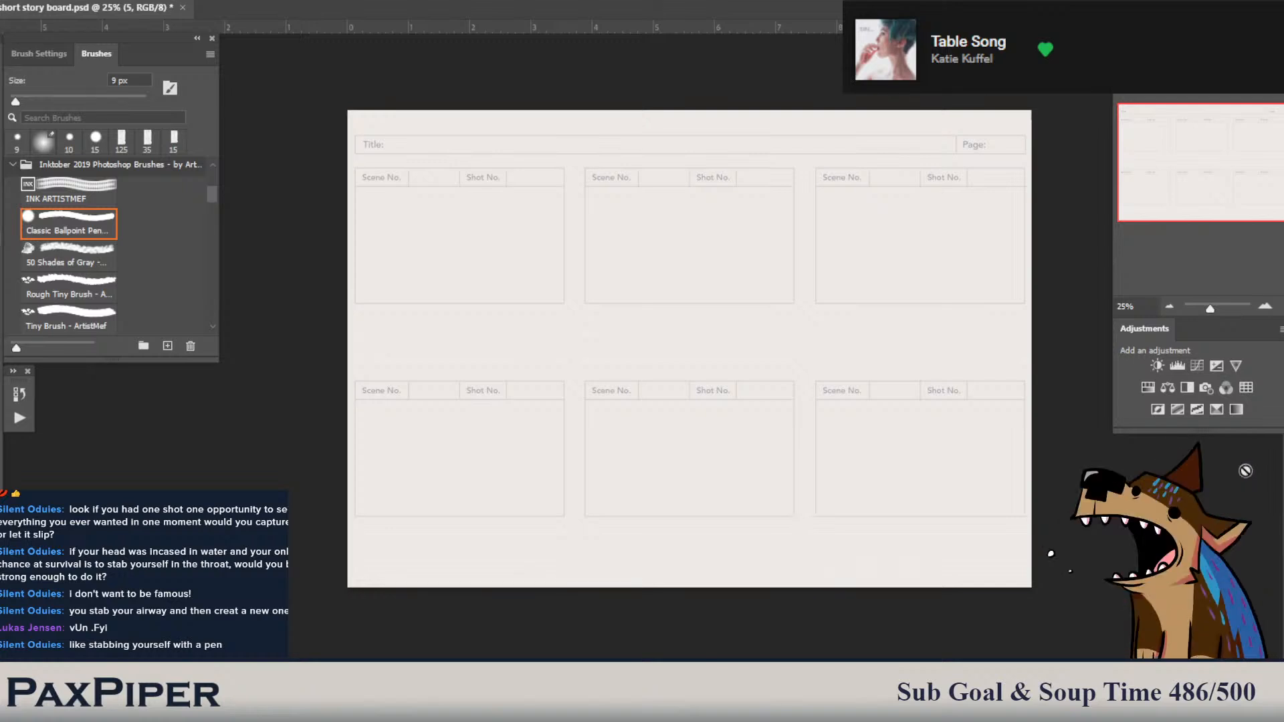